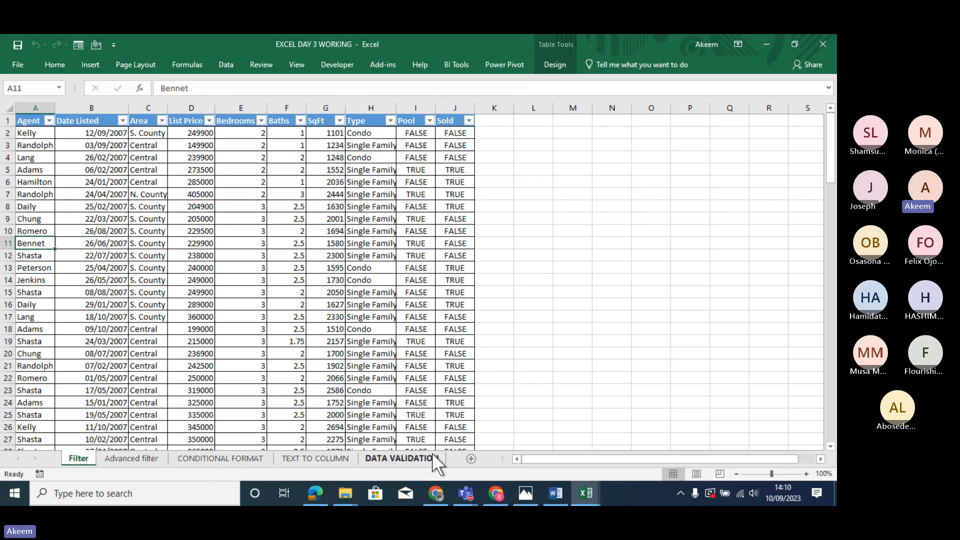
Look through the Advanced filter, CONDITIONAL FORMAT and TEXT TO COLUMN sheets, ending on the Filter sheet.
left_click(136, 459)
left_click(220, 459)
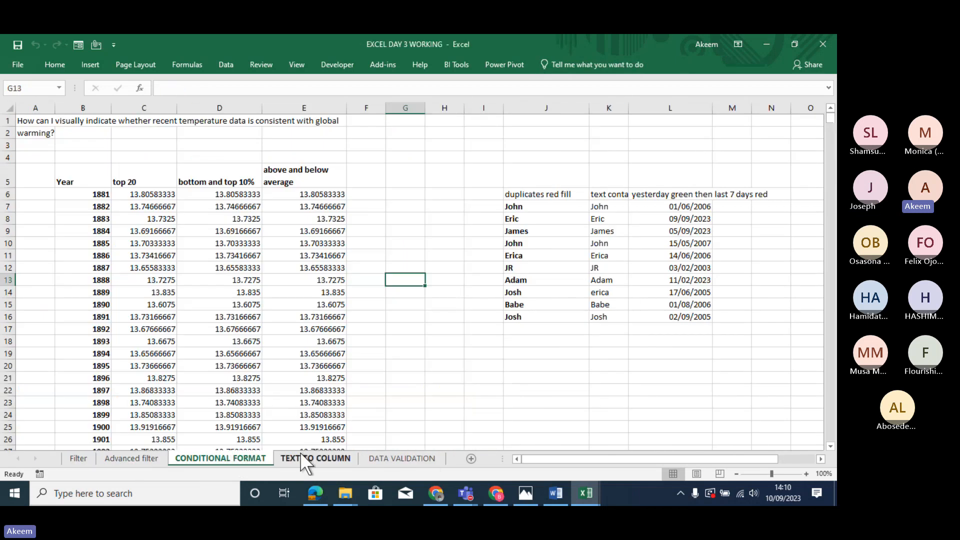
left_click(310, 457)
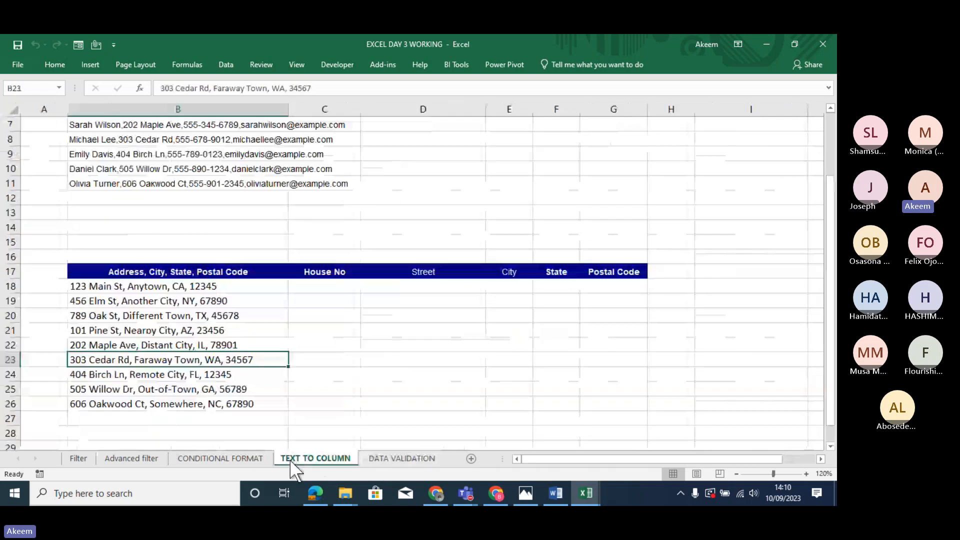
left_click(235, 460)
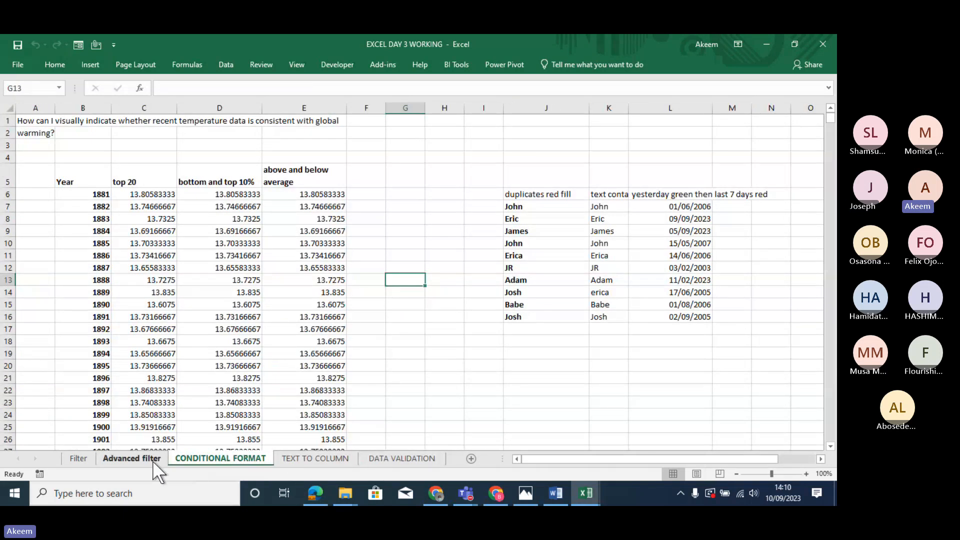
left_click(125, 463)
left_click(80, 462)
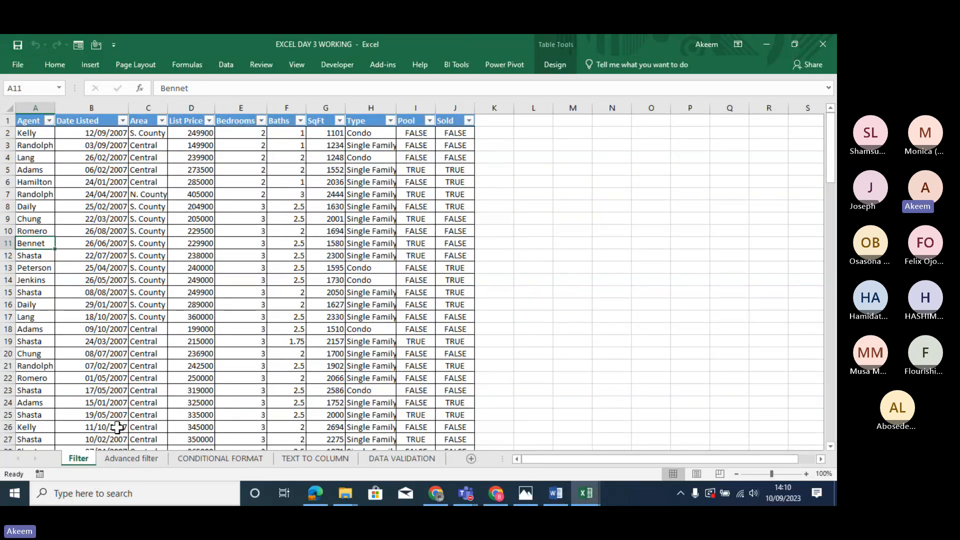
Review the ways to sort and filter the property table, including the List Price column's filter options and the Sort & Filter commands.
left_click(124, 378)
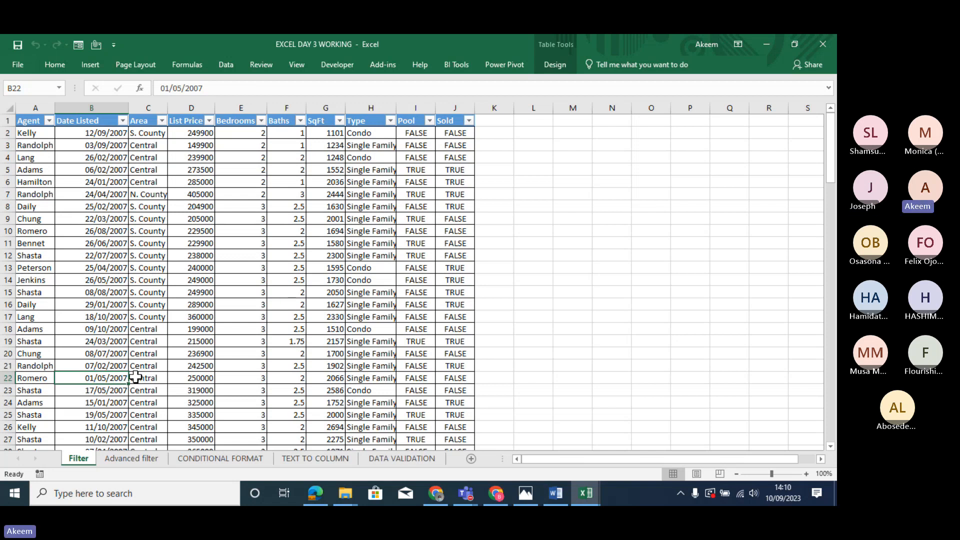
left_click(228, 316)
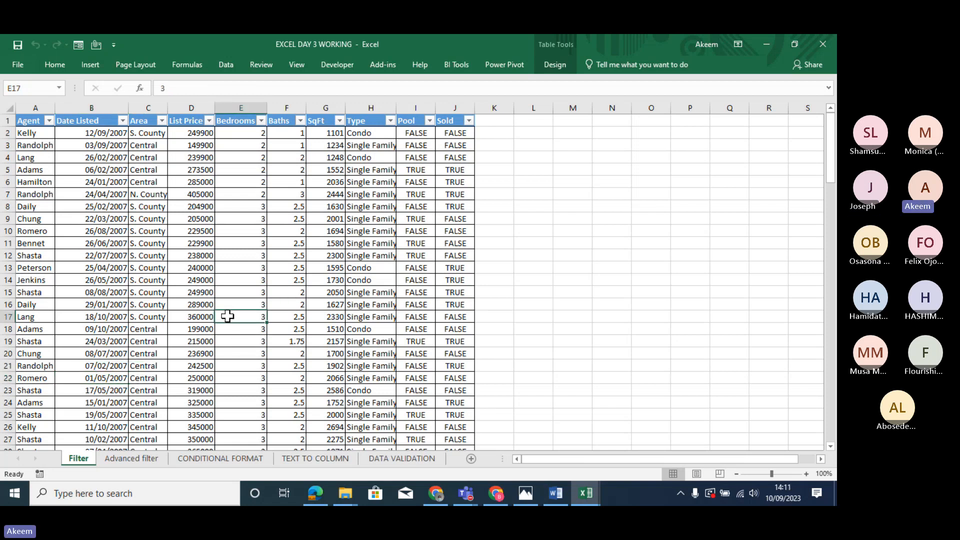
left_click(209, 122)
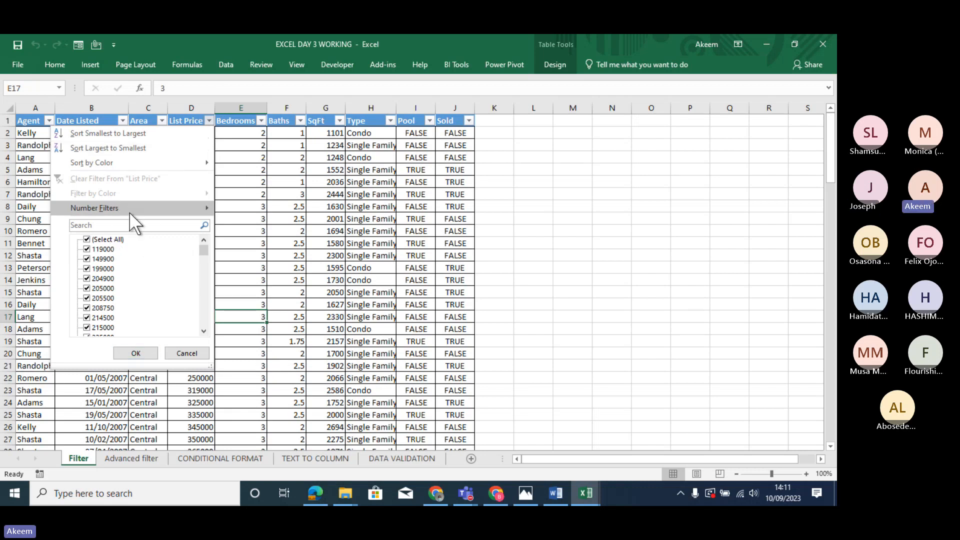
left_click(242, 234)
right_click(242, 229)
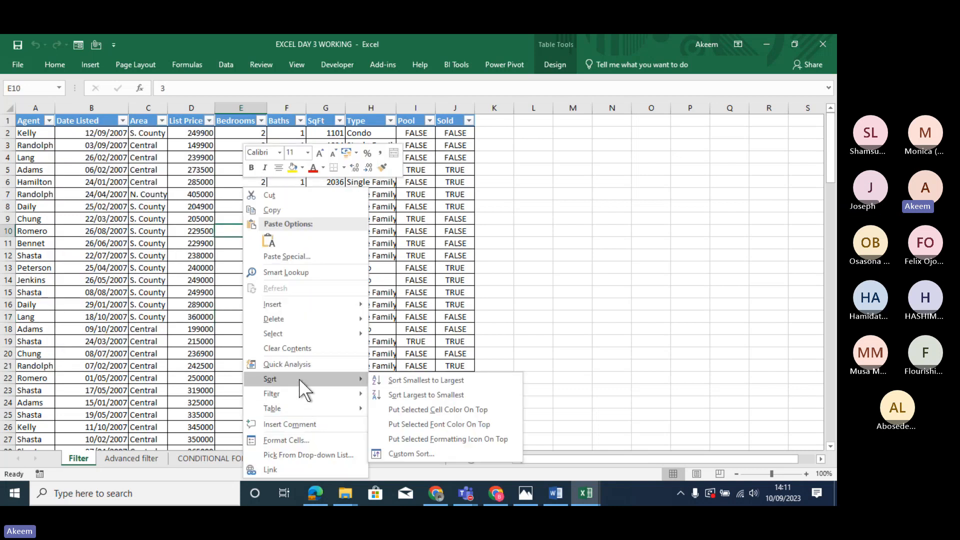
mouse_move(300, 395)
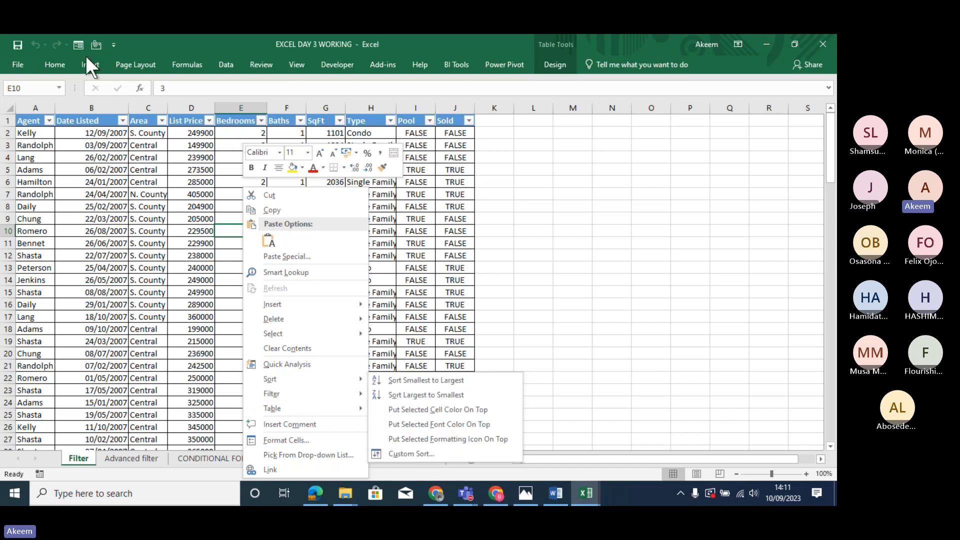
left_click(61, 65)
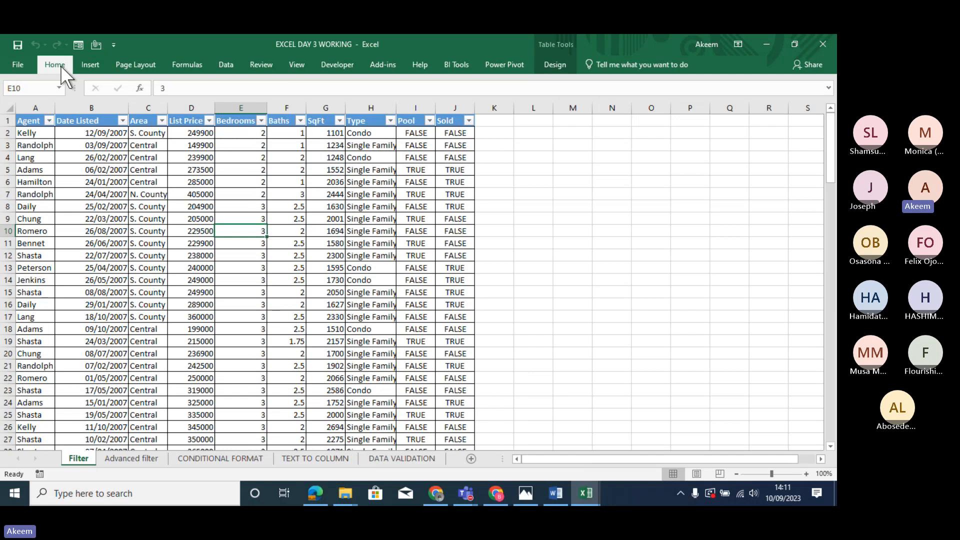
left_click(61, 65)
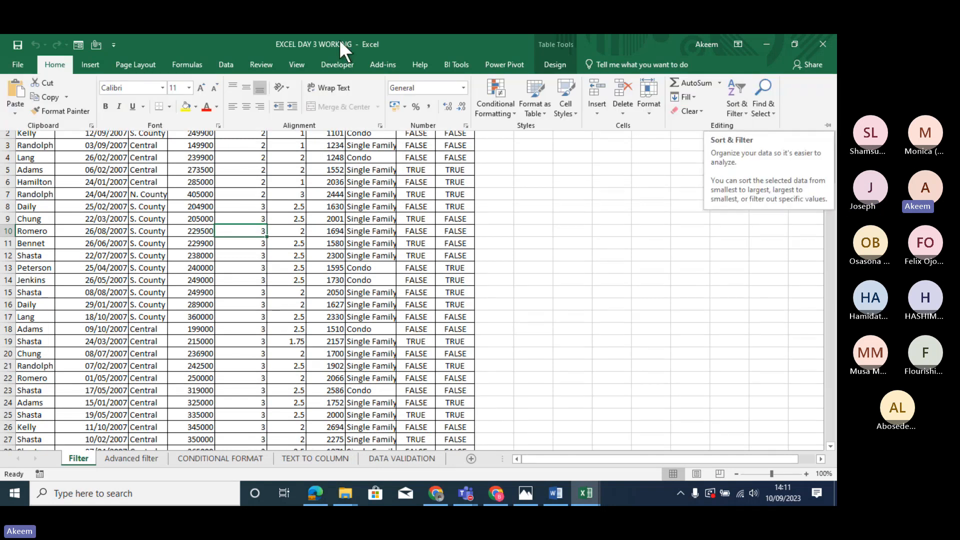
left_click(226, 63)
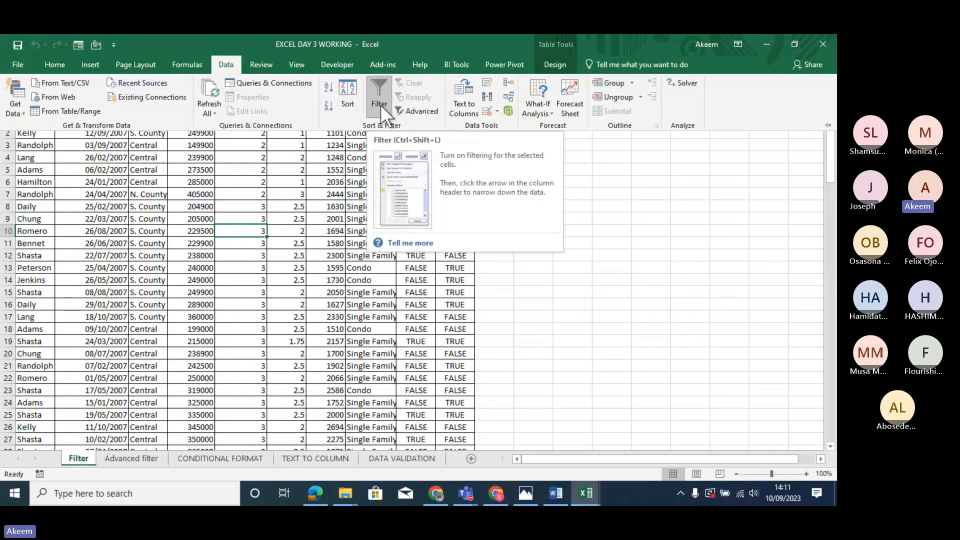
left_click(301, 182)
left_click(301, 181)
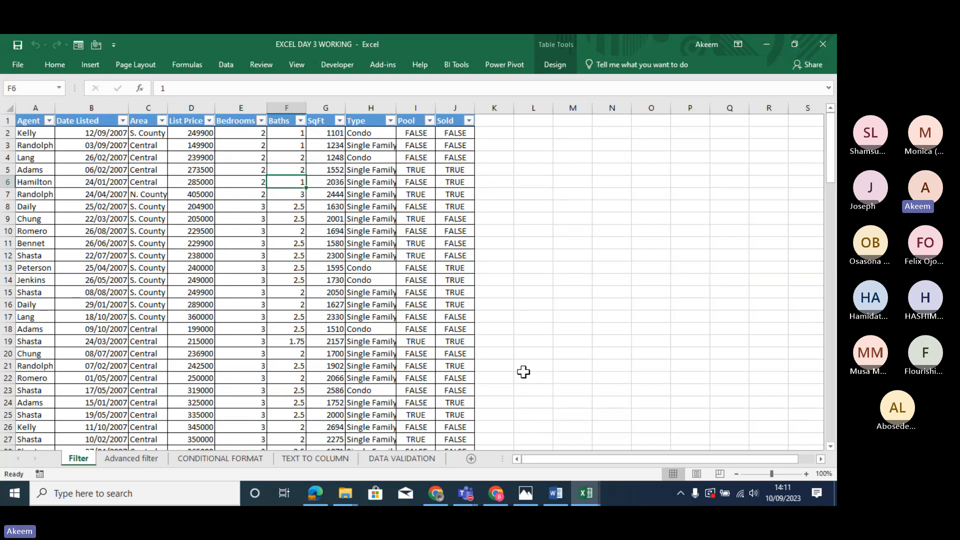
mouse_move(469, 498)
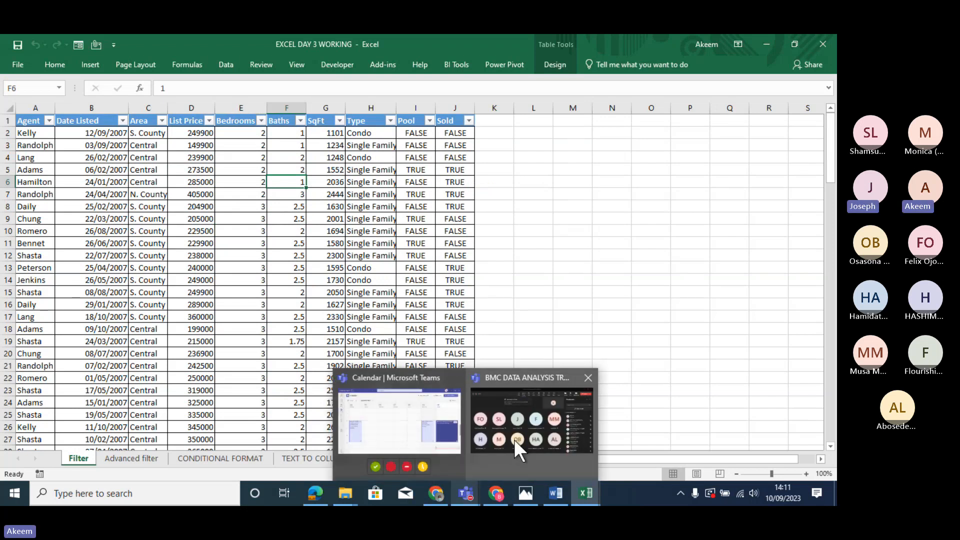
mouse_move(514, 439)
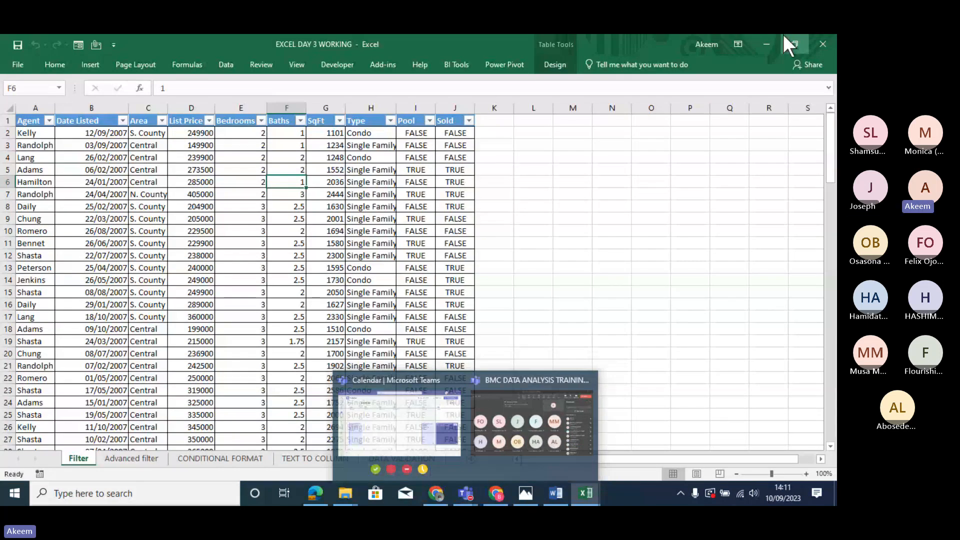
Examine the property table's fields and sample records, covering the Agent, Date Listed, List Price, Bedrooms and SqFt columns.
left_click(89, 330)
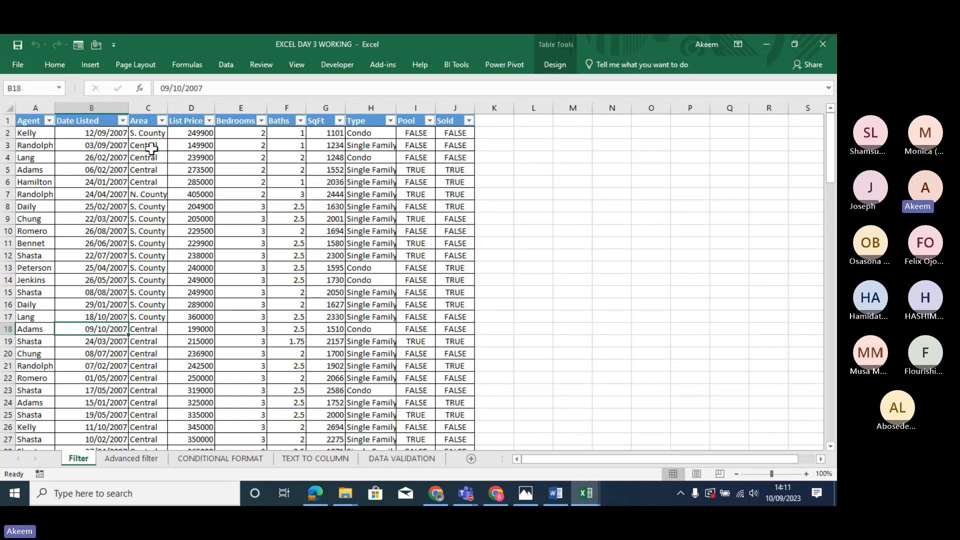
left_click(18, 142)
left_click(102, 141)
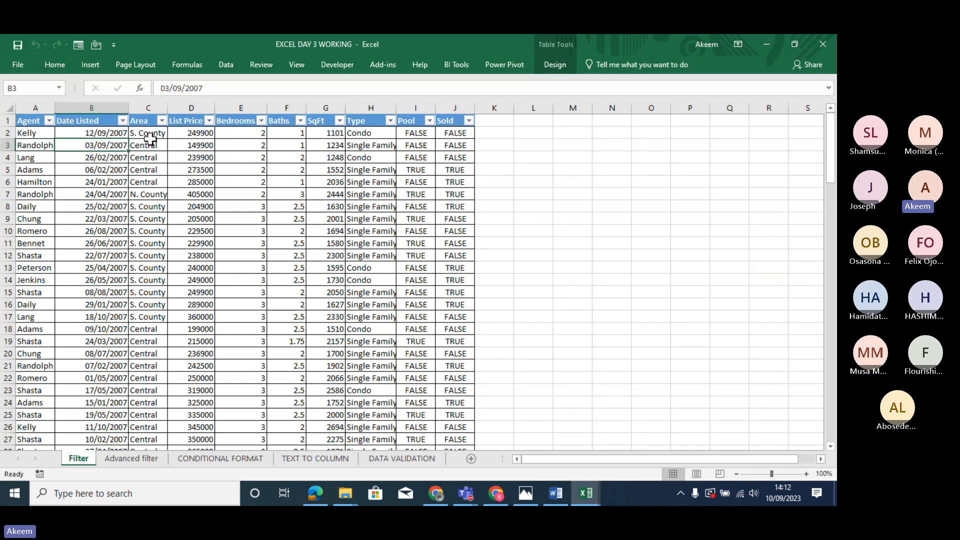
left_click(206, 156)
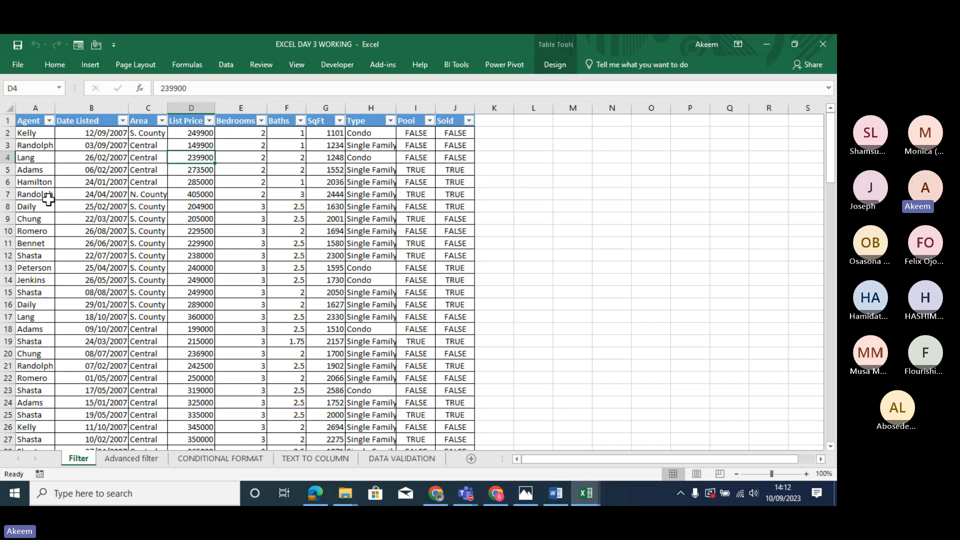
left_click(34, 160)
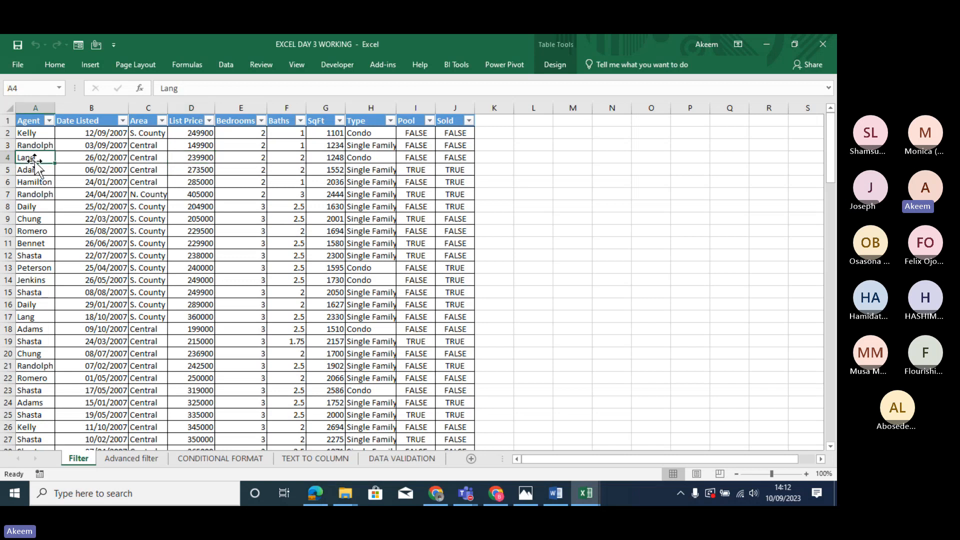
left_click(28, 122)
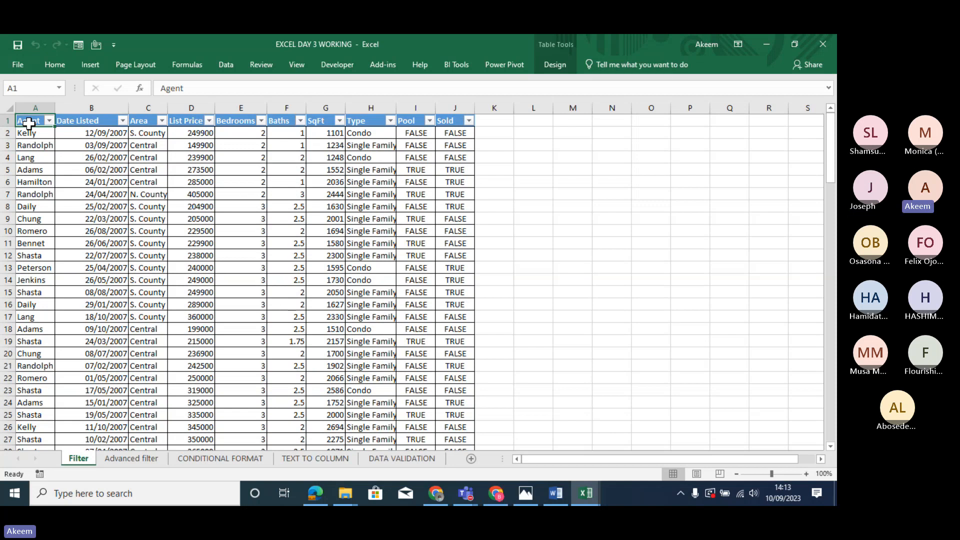
left_click(238, 123)
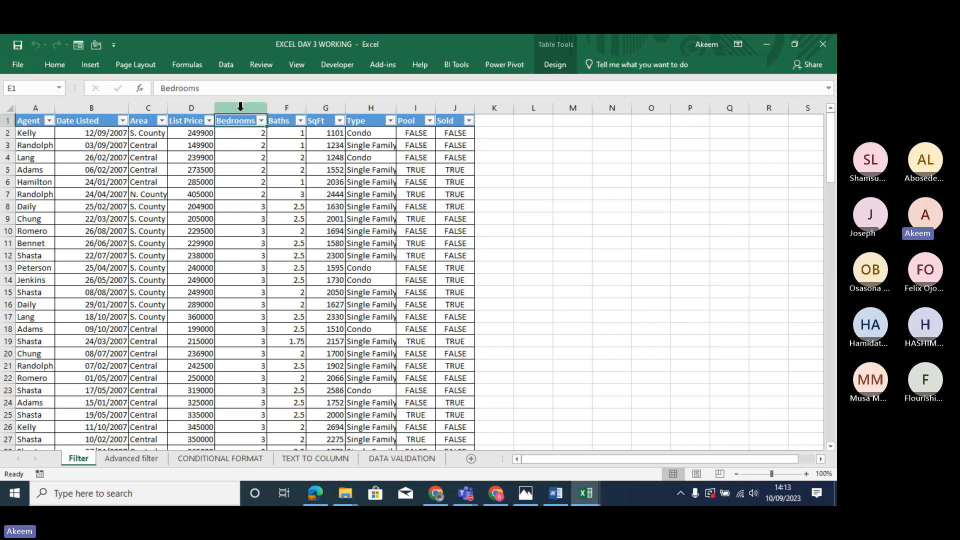
left_click(241, 107)
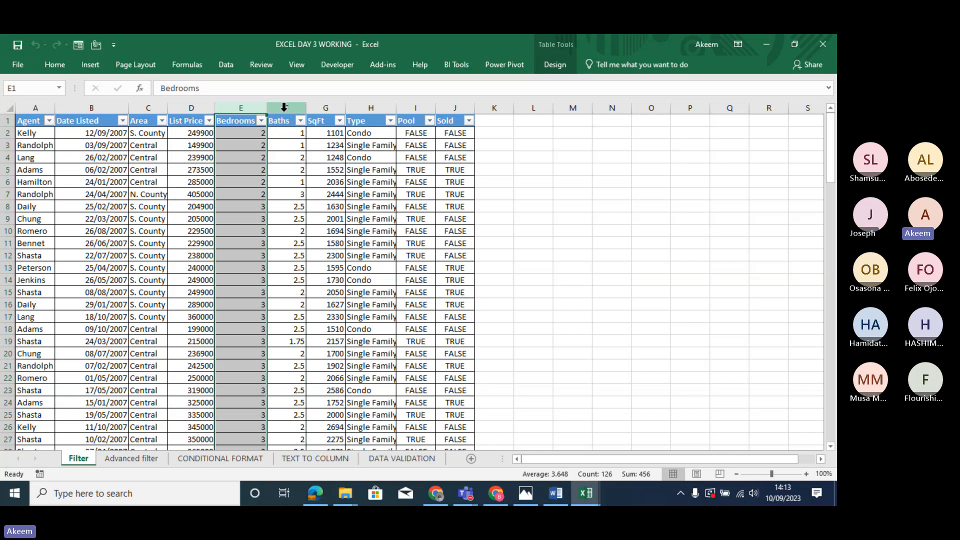
left_click(321, 108)
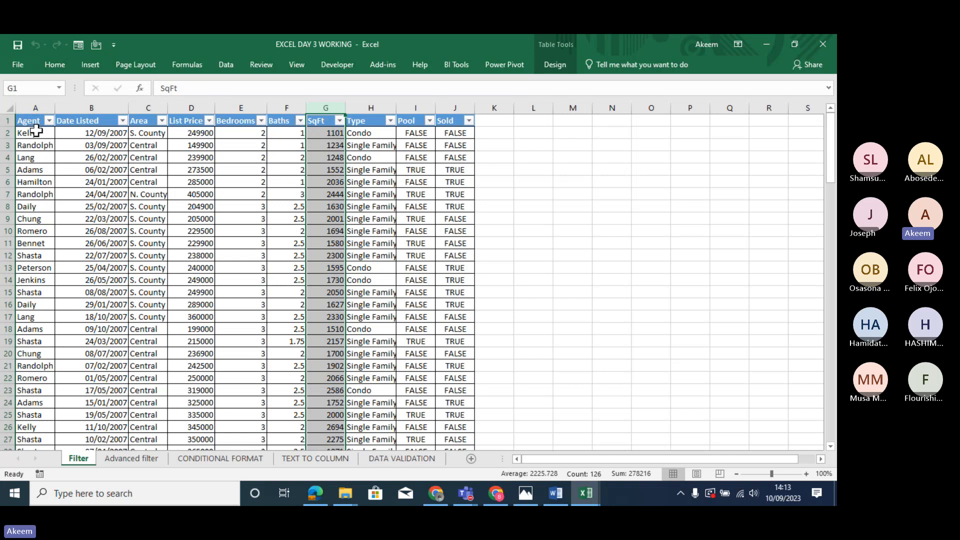
Examine the first listing's record field by field, from its agent through List Price, Bedrooms and Baths to SqFt.
left_click(36, 131)
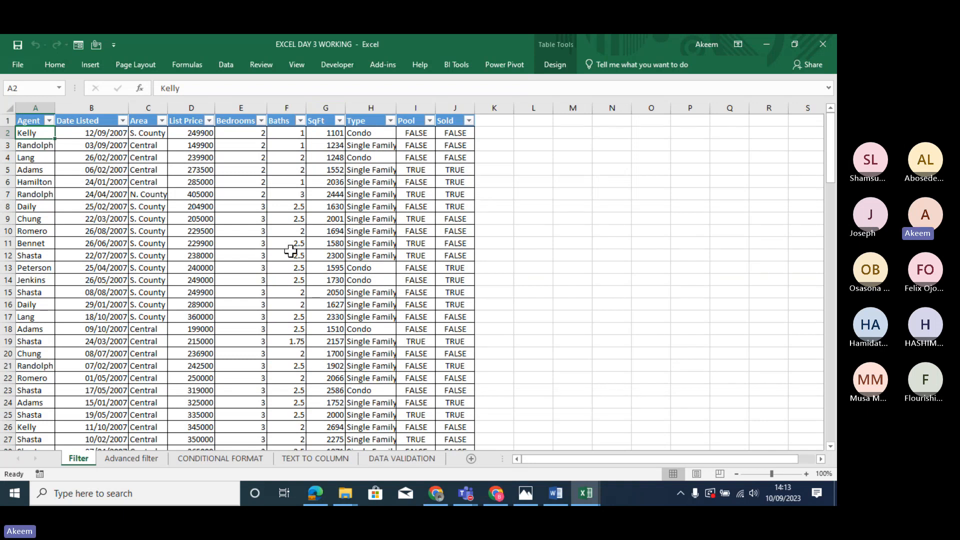
left_click(83, 122)
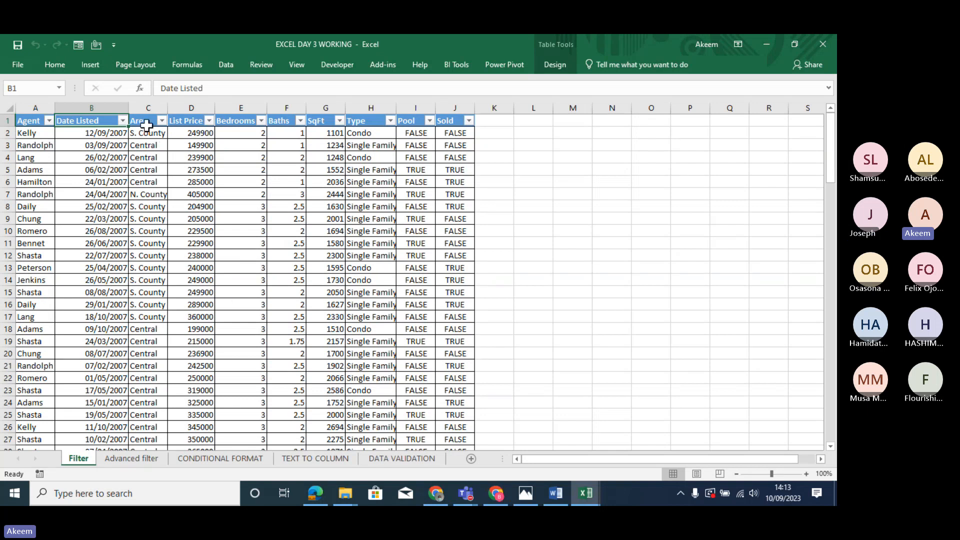
key("ctrl+a")
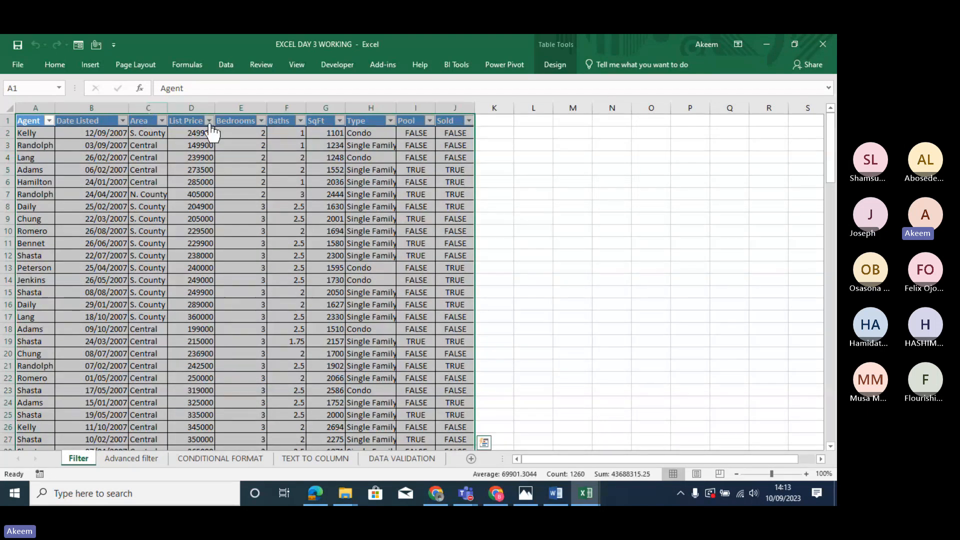
left_click(195, 121)
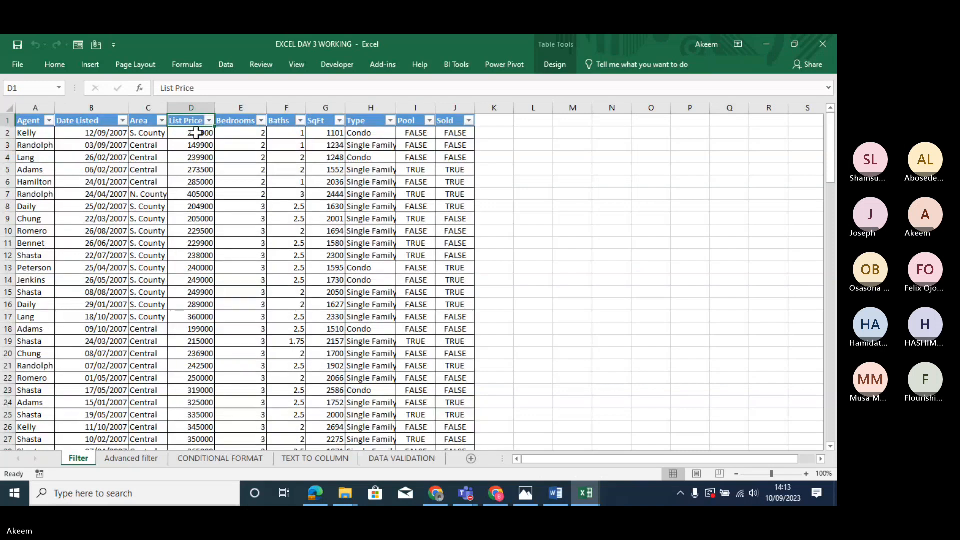
left_click(196, 132)
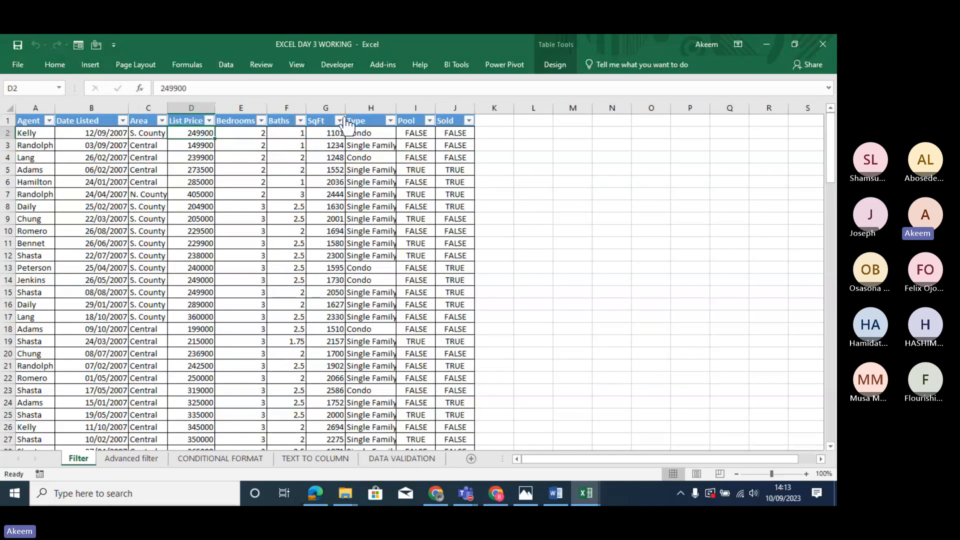
left_click(245, 133)
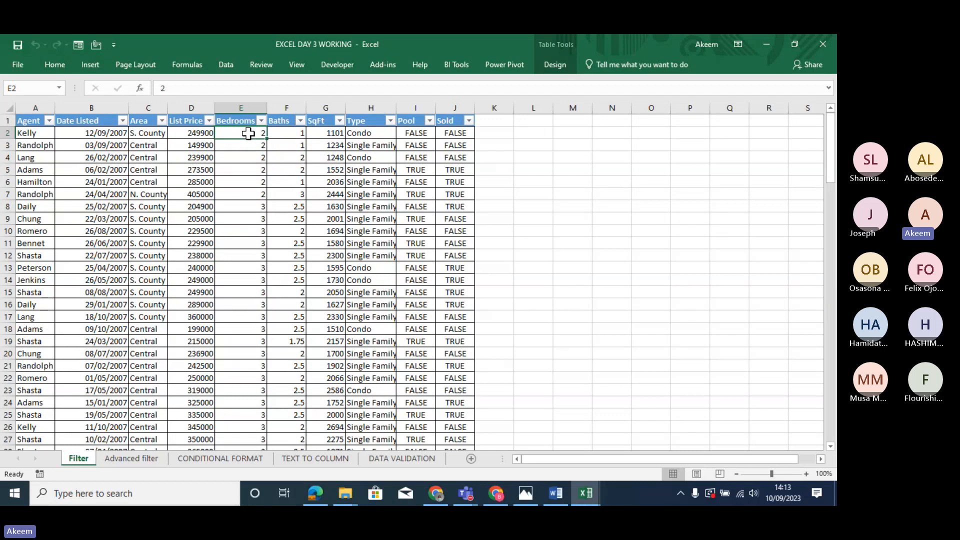
left_click(294, 132)
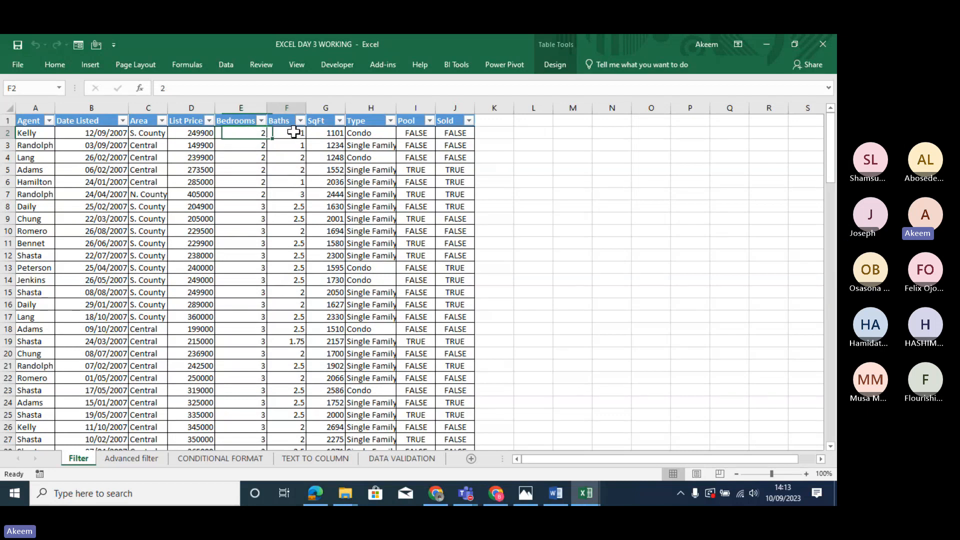
left_click(332, 134)
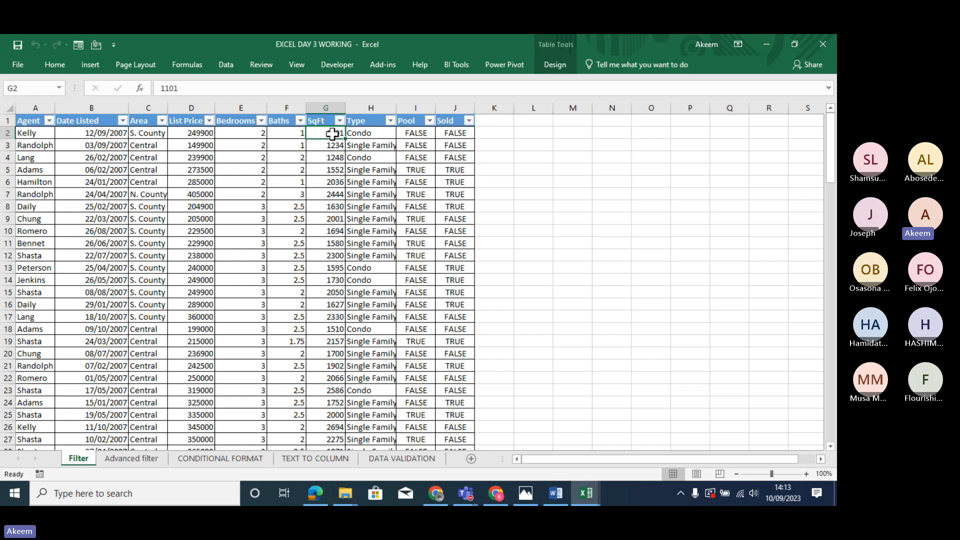
Inspect the property types in the Type column and view that column's filter choices without applying a filter.
left_click(374, 133)
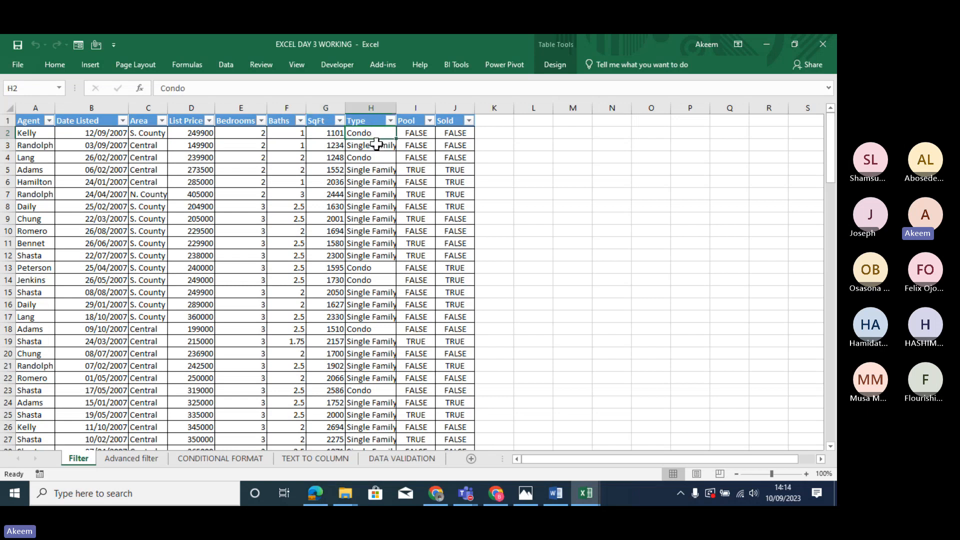
left_click(378, 145)
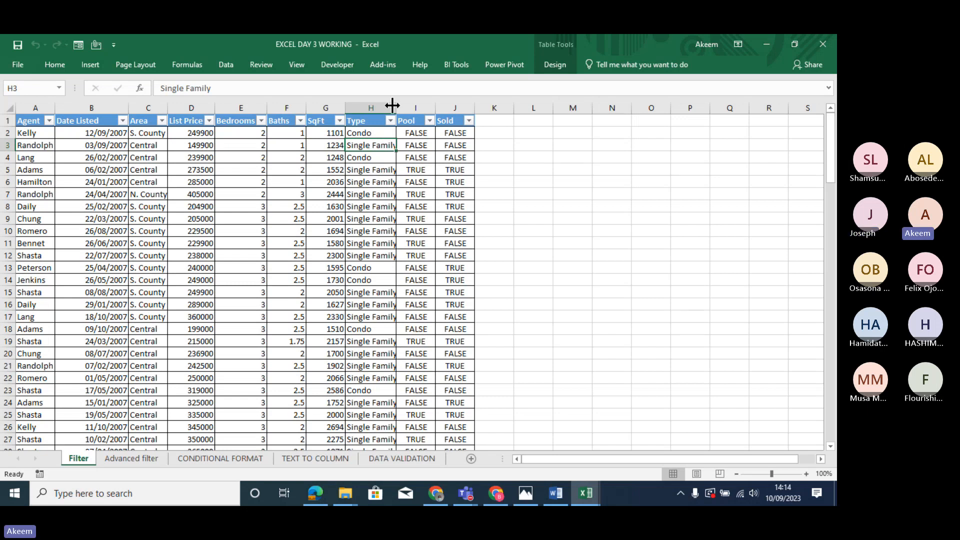
left_click(391, 120)
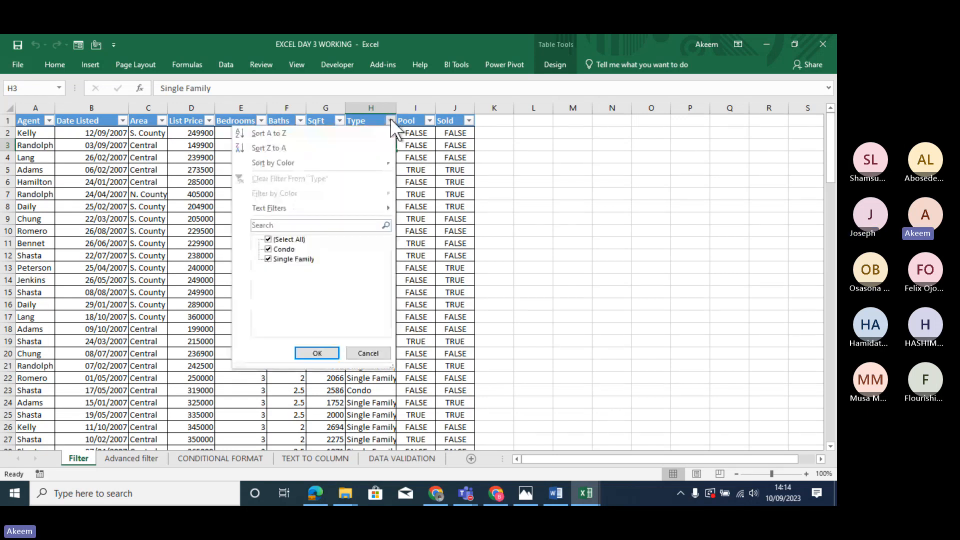
left_click(391, 120)
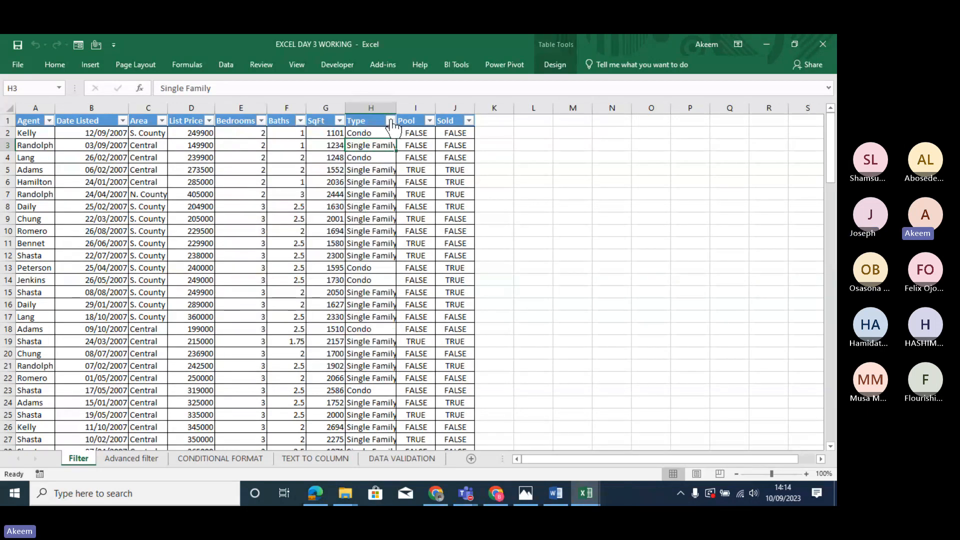
Examine the Pool column, comparing a FALSE entry with a TRUE entry.
left_click(368, 106)
left_click(412, 106)
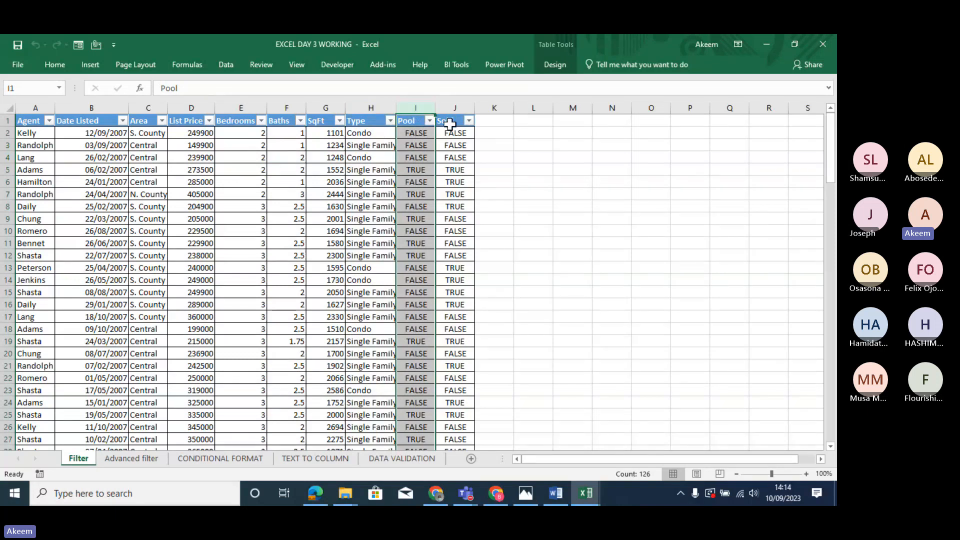
left_click(421, 133)
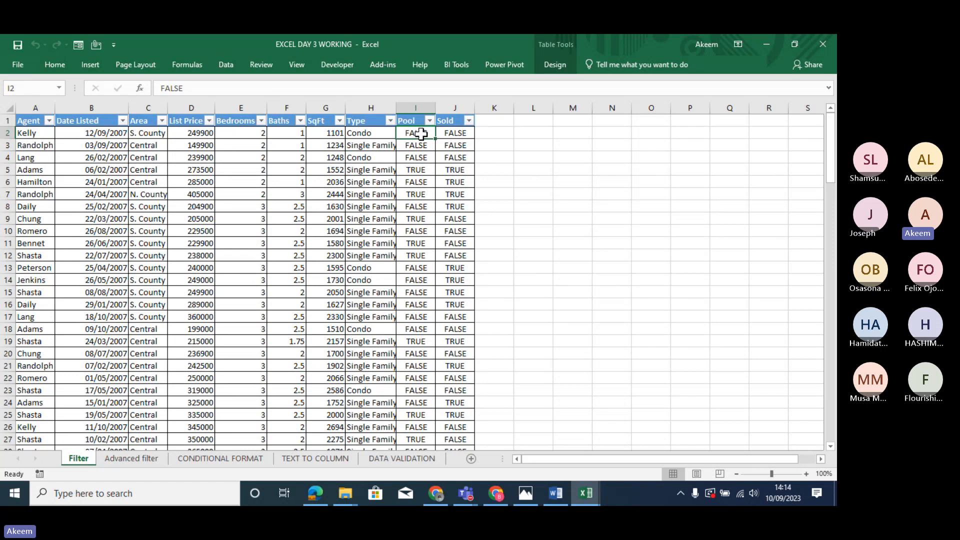
left_click(420, 170)
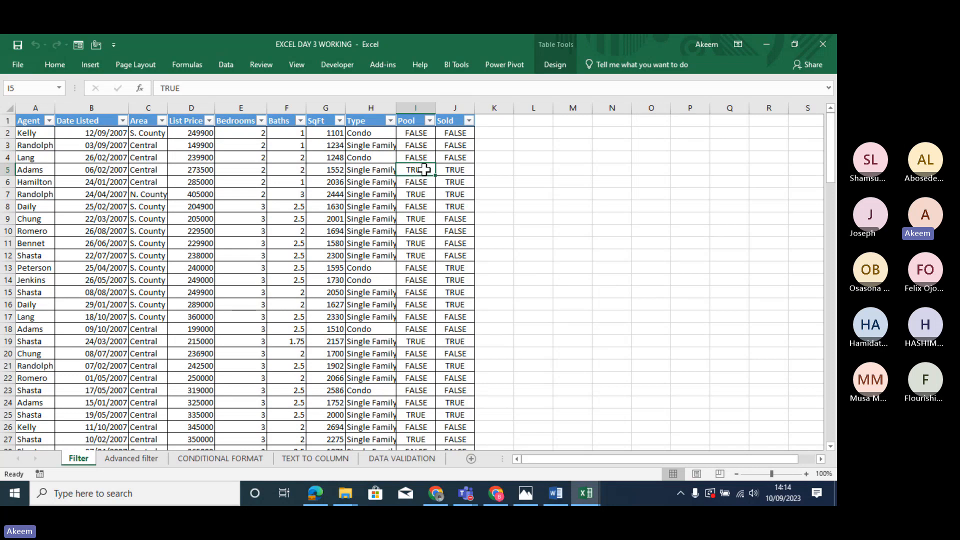
Examine the Sold column, comparing the first listing's FALSE entry with a TRUE entry further down.
left_click(452, 107)
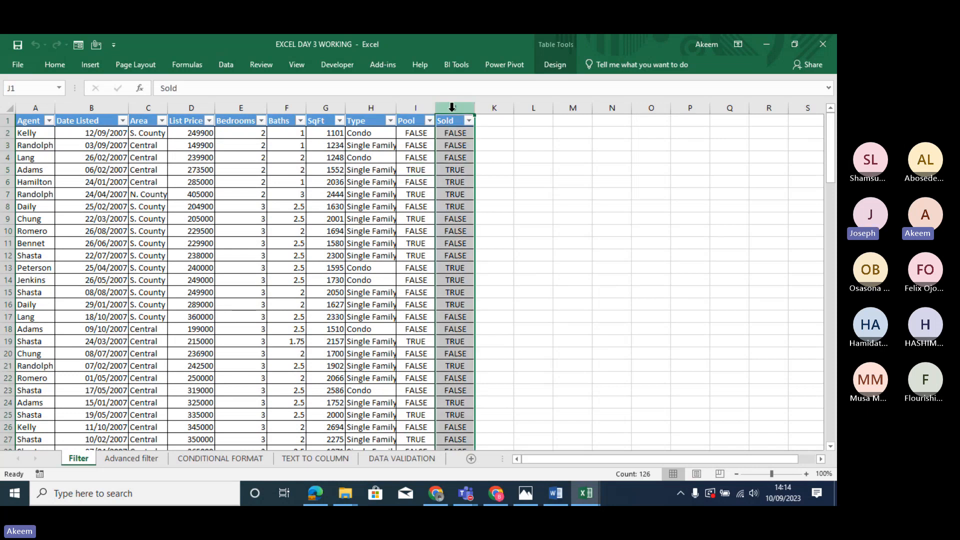
left_click(455, 134)
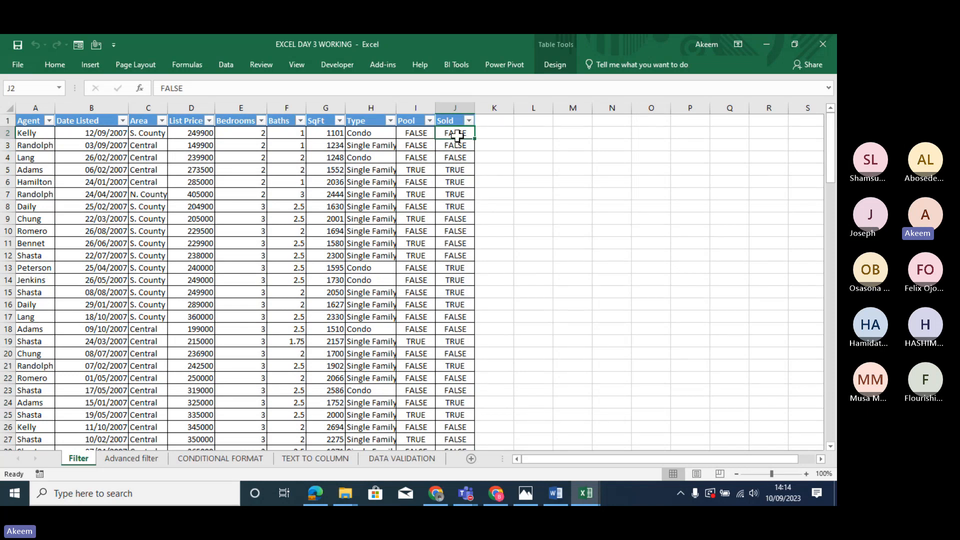
left_click(453, 173)
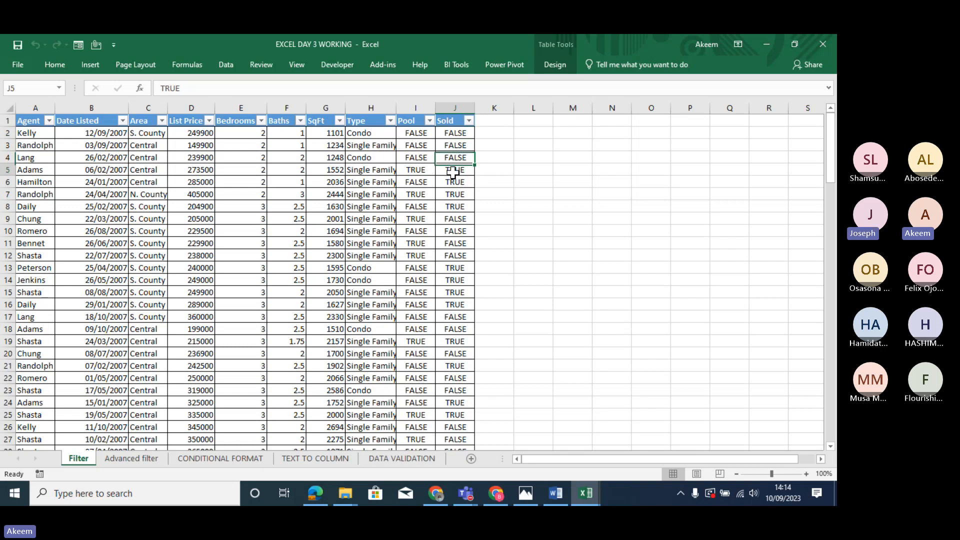
left_click(458, 132)
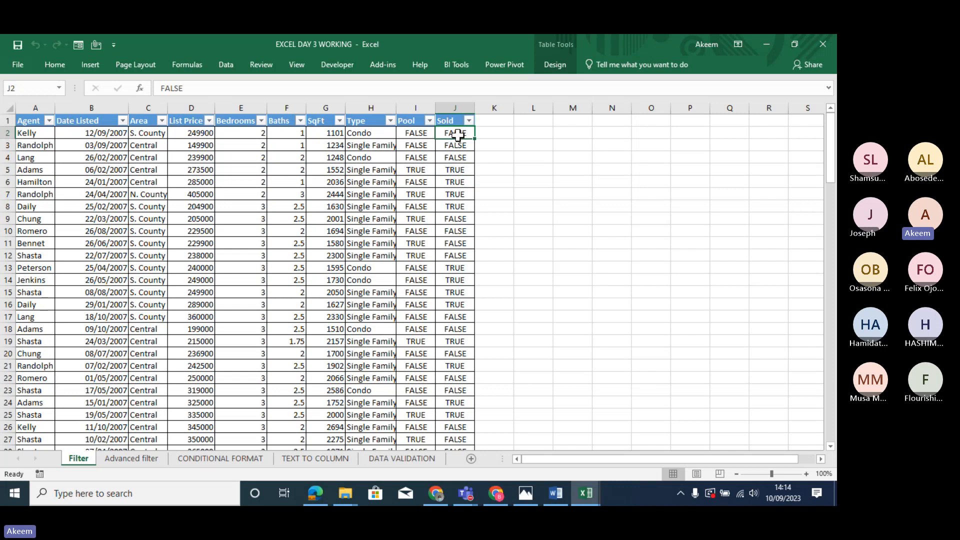
left_click(171, 229)
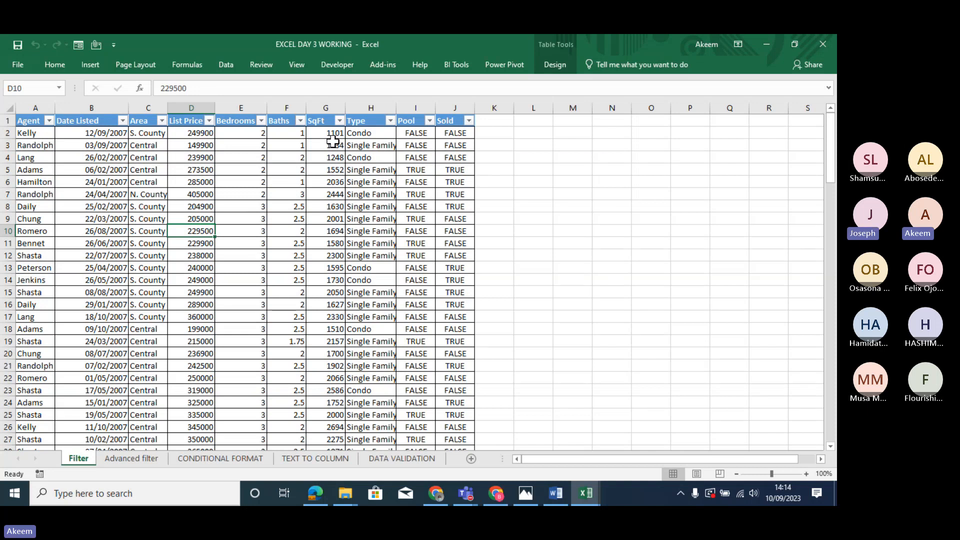
Write the filter criterion beside the table, with SOLD in cell L1 and TRUE in cell M1.
left_click(534, 124)
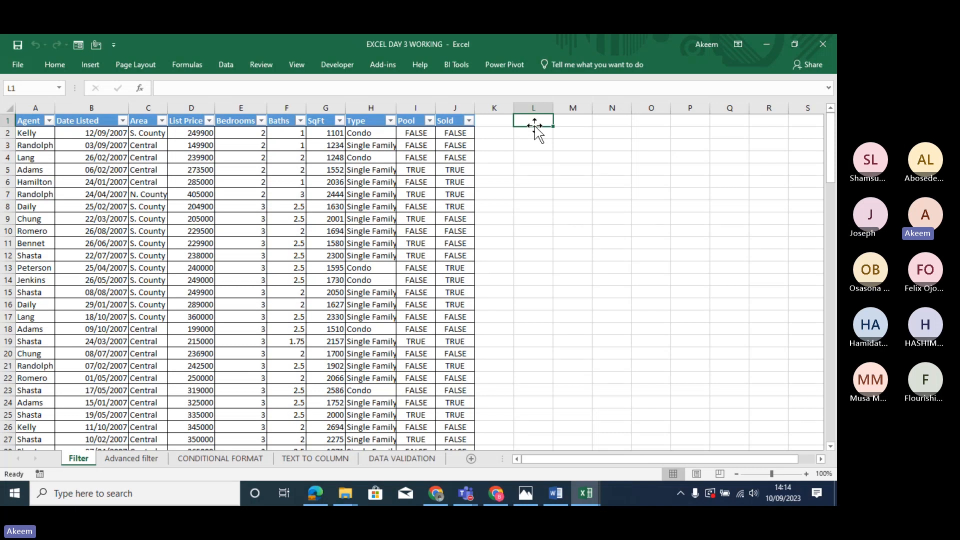
type("S")
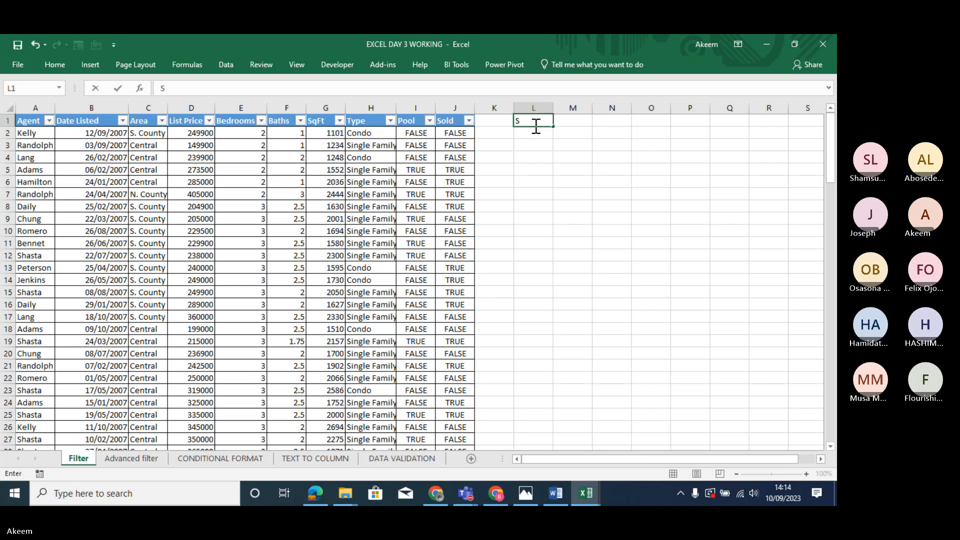
type("OLD")
key("Tab")
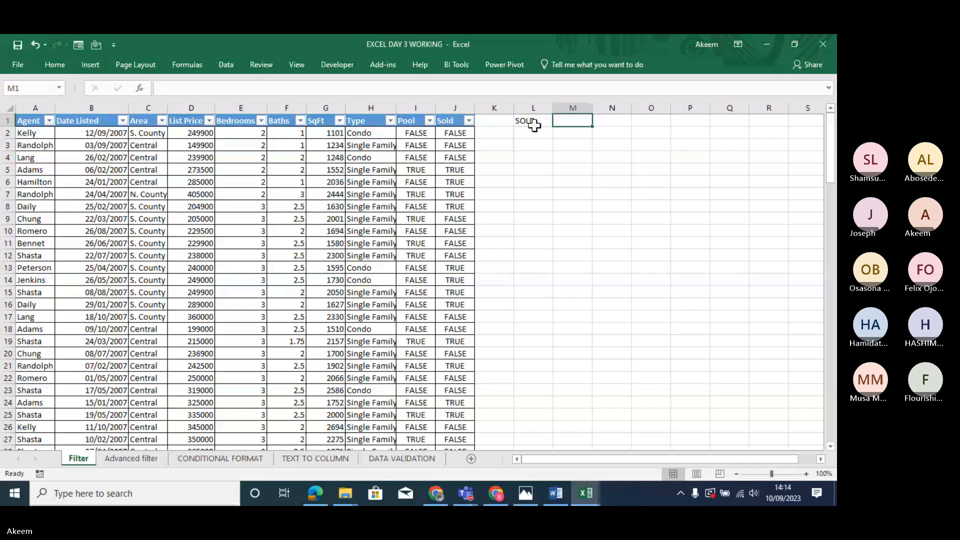
type("TRUE")
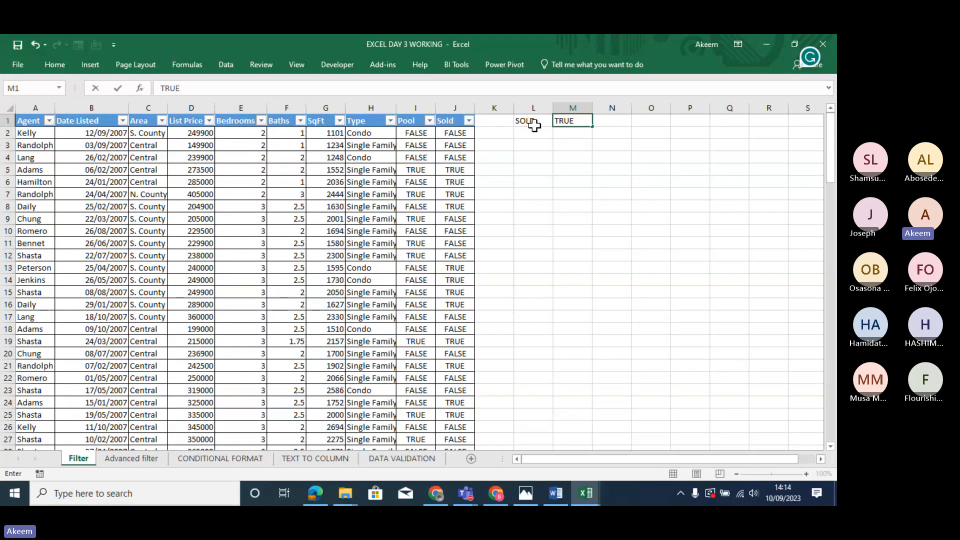
key("Return")
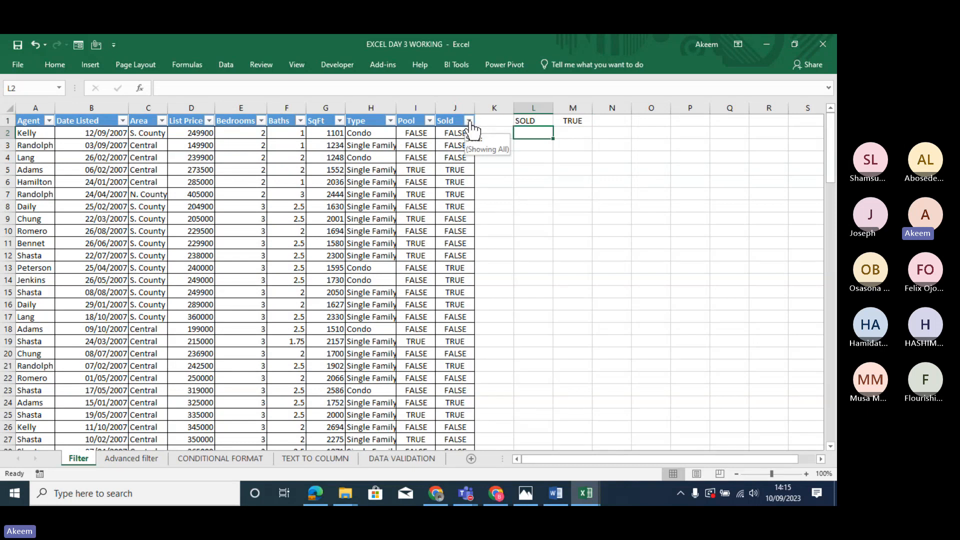
Review where sorting and filtering are available for the table, including the Sort and Filter commands for a Sold cell.
left_click(321, 208)
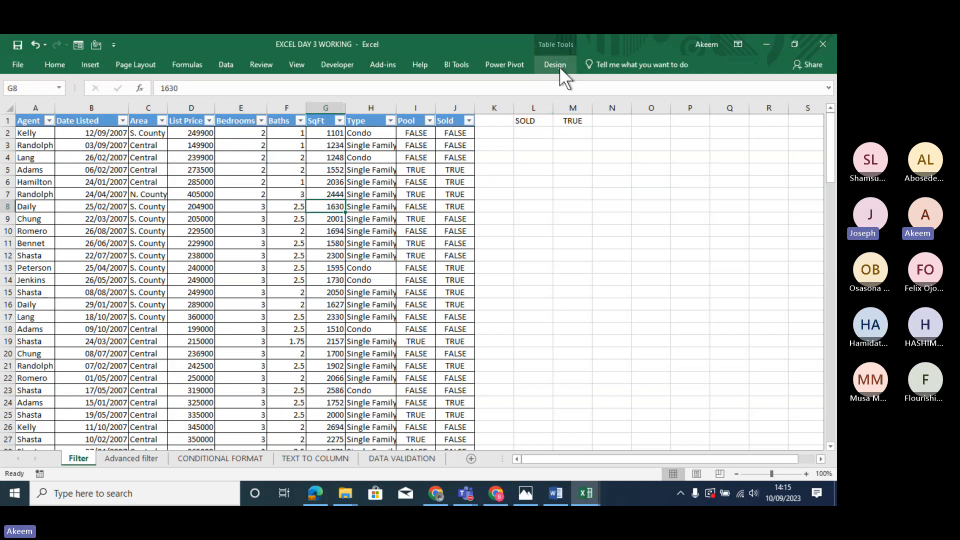
left_click(298, 265)
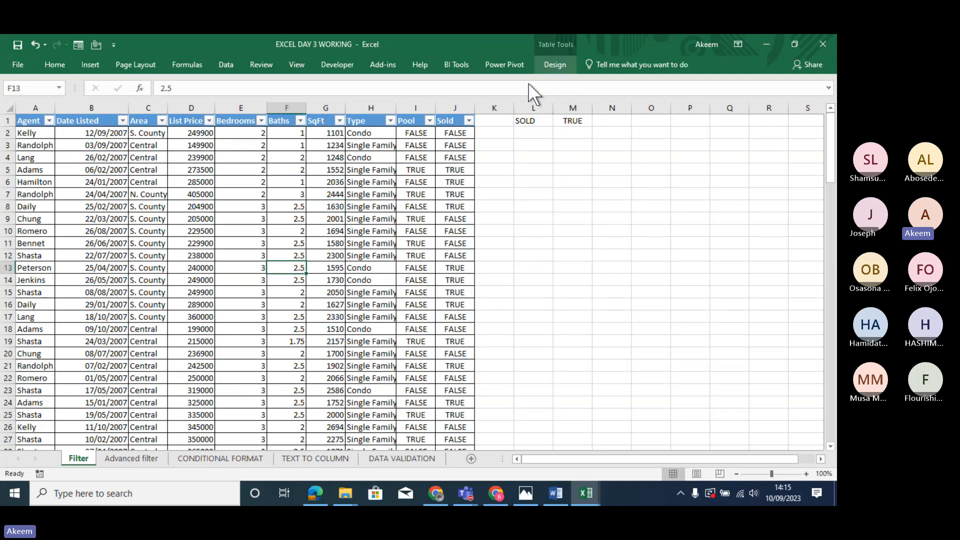
left_click(355, 251)
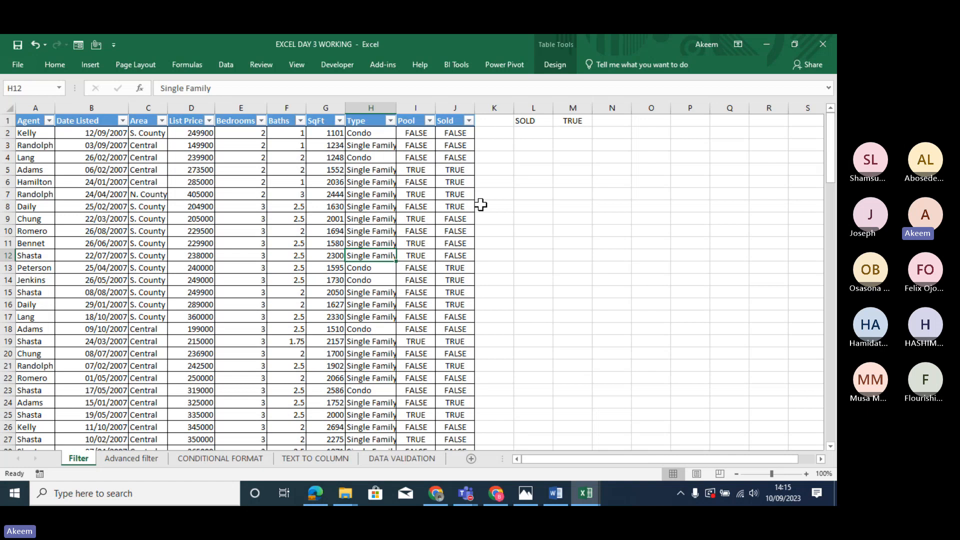
left_click(461, 219)
right_click(461, 219)
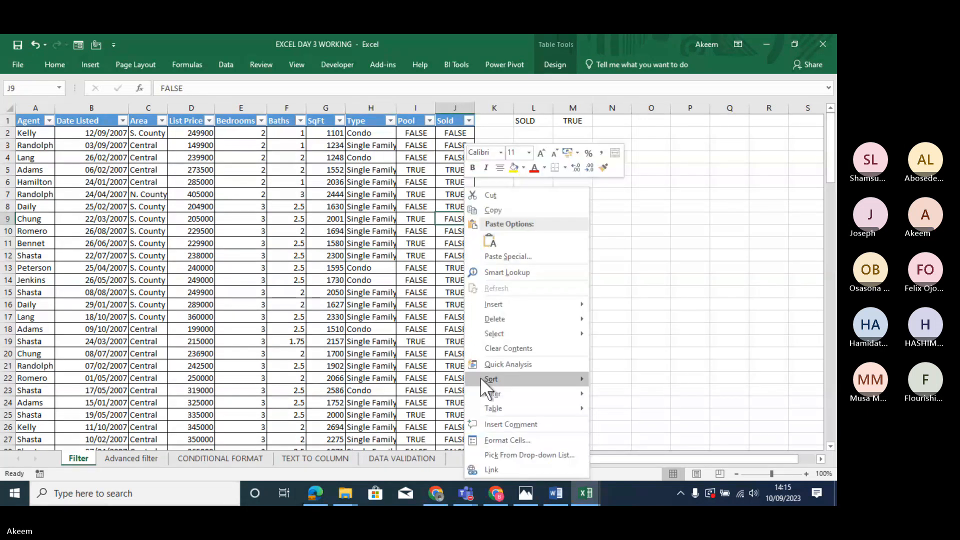
mouse_move(515, 396)
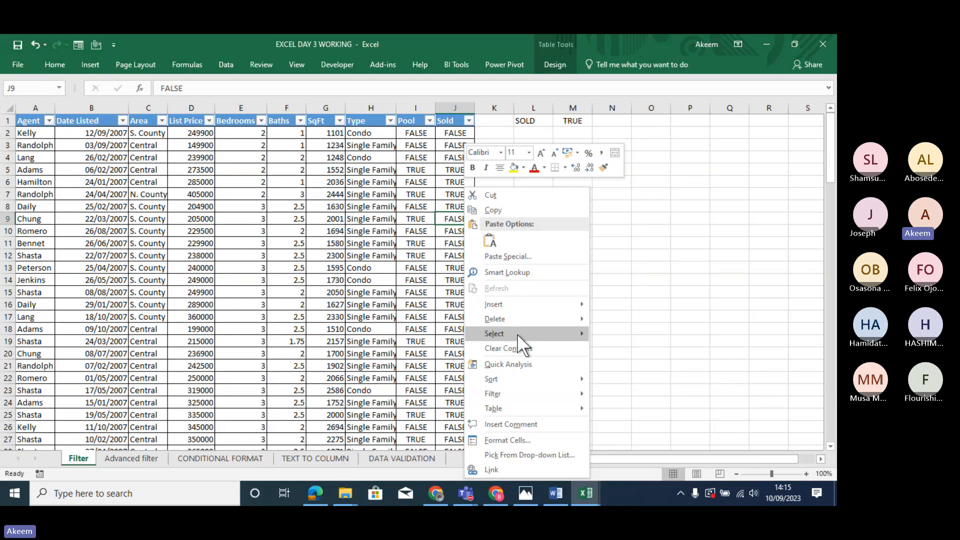
Switch to the Microsoft Teams meeting, admit the participant waiting in the lobby, and return to the Excel workbook.
left_click(464, 487)
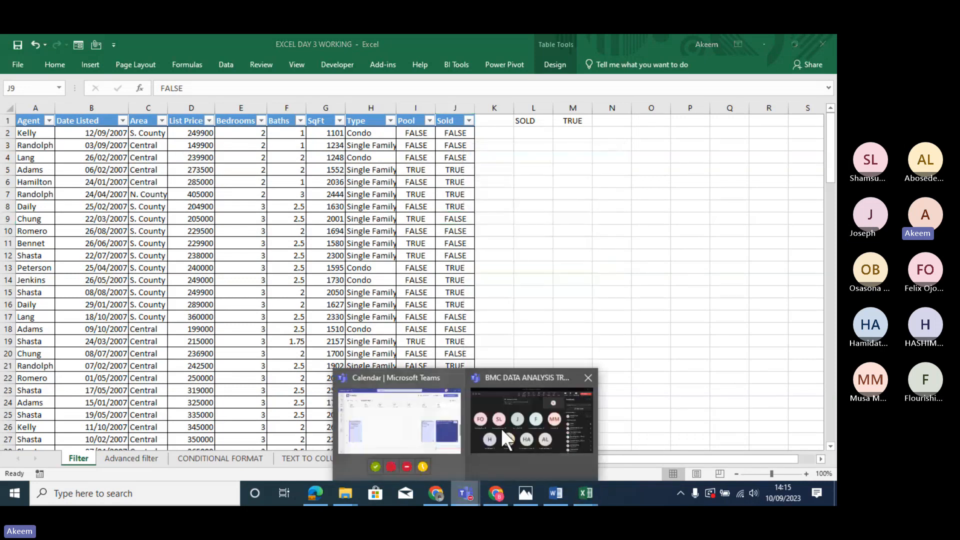
left_click(502, 429)
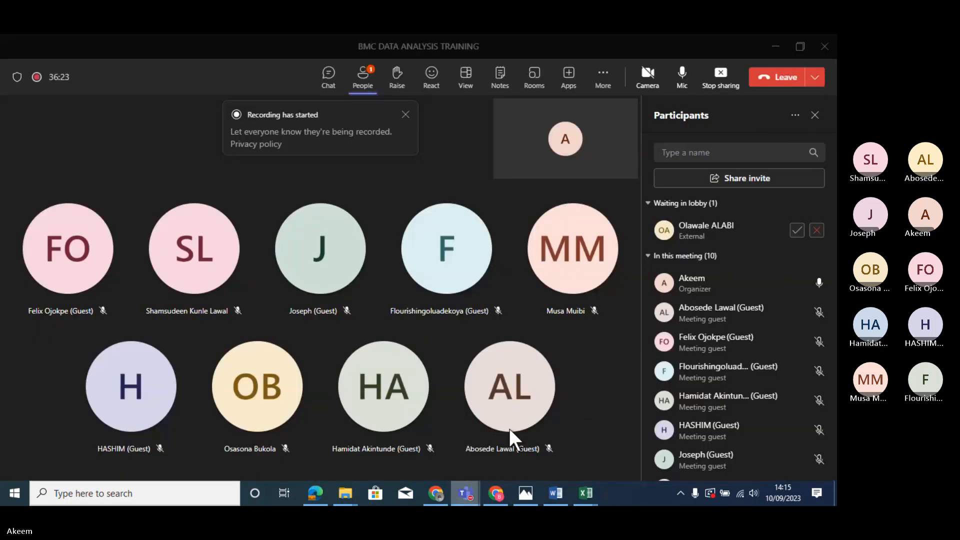
left_click(796, 230)
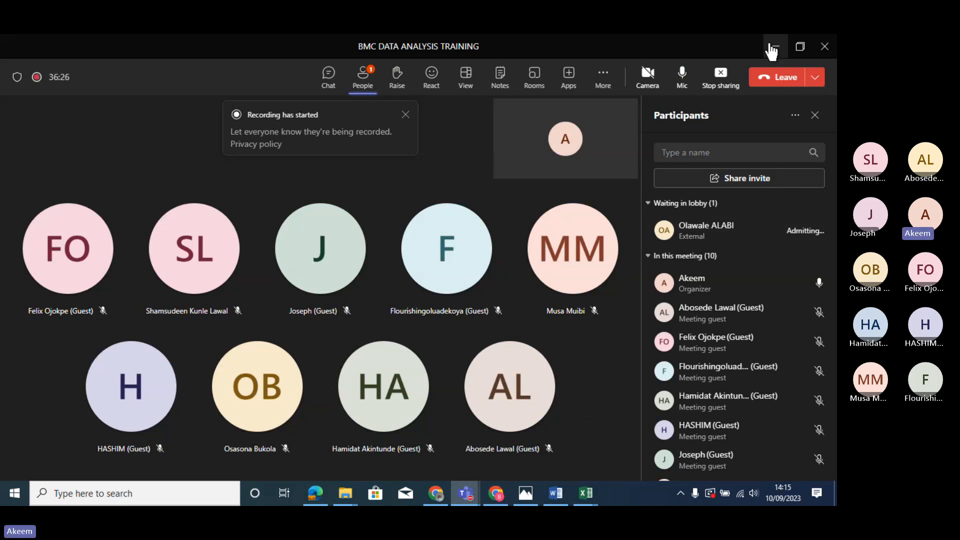
left_click(774, 48)
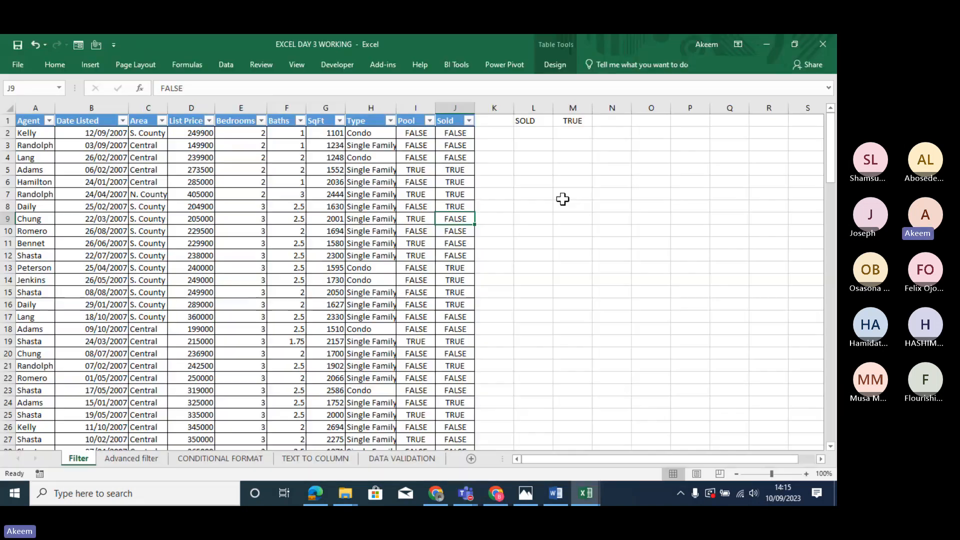
Filter the Sold column to show only the TRUE records.
left_click(455, 194)
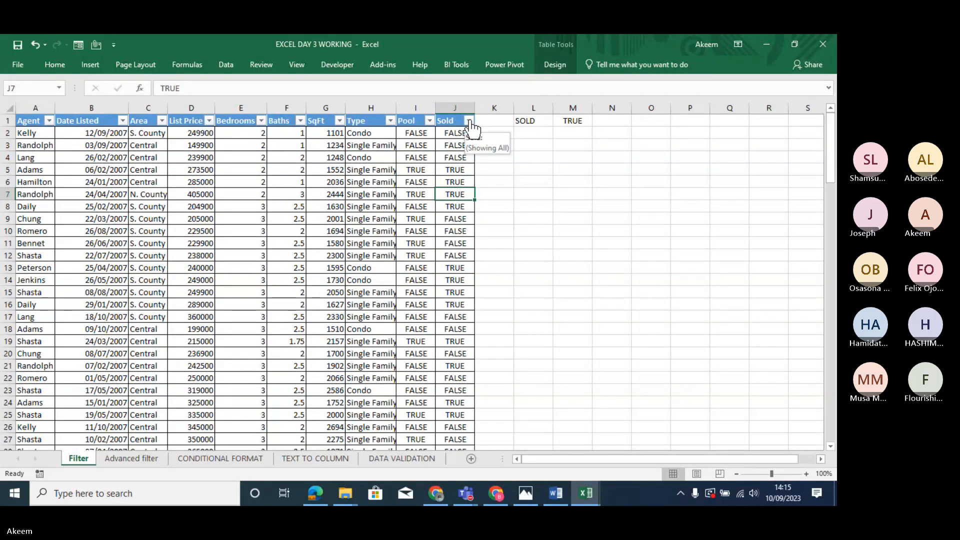
left_click(469, 121)
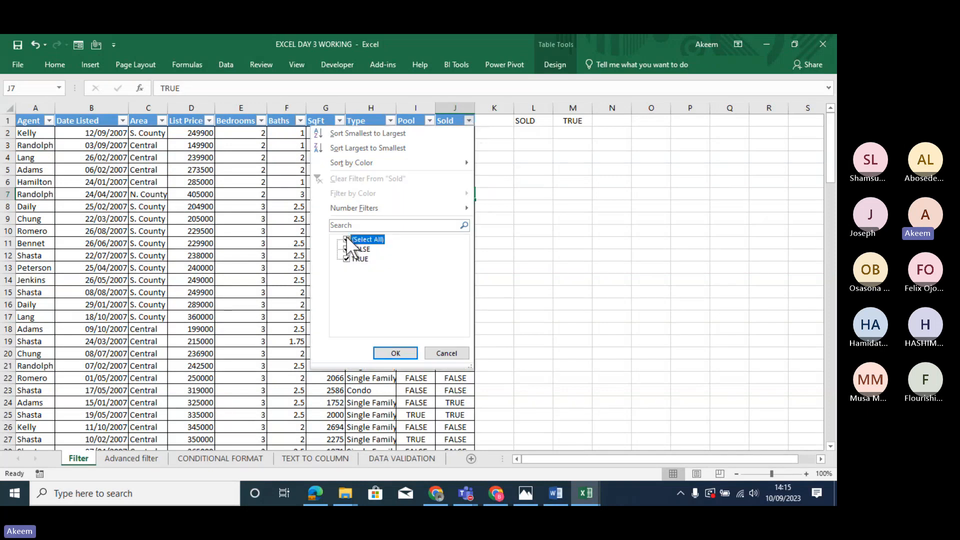
left_click(346, 239)
left_click(346, 259)
left_click(398, 352)
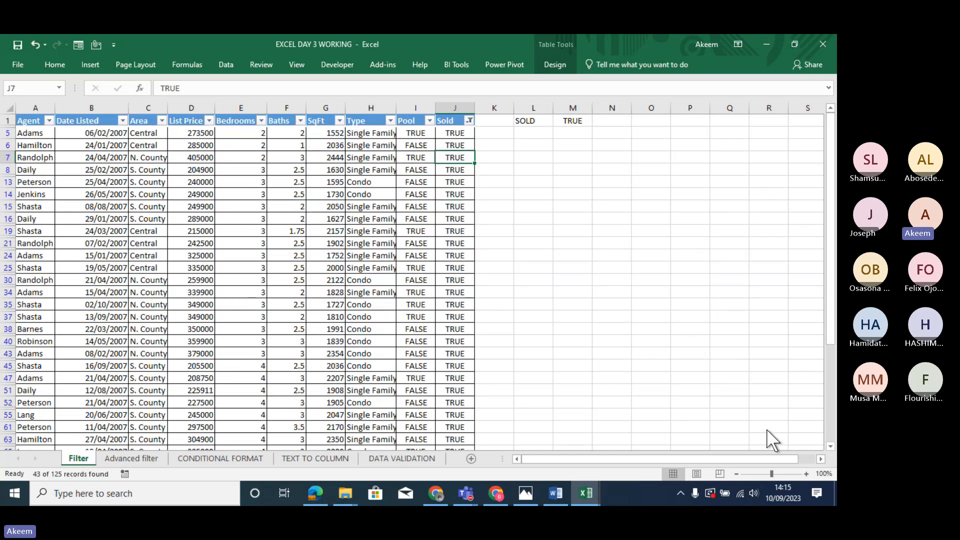
Review the filtered sold listings down to the last record and return to the first one.
left_click(764, 405)
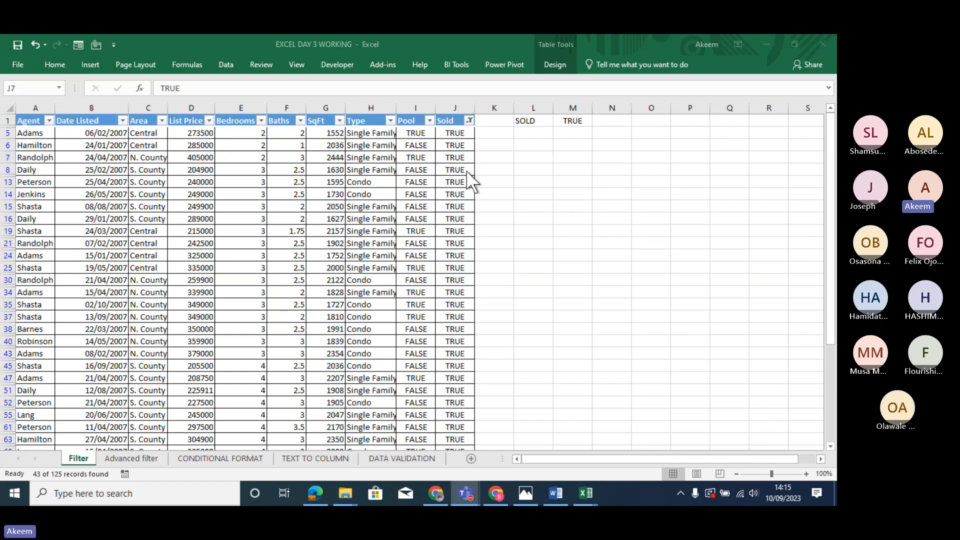
left_click(830, 167)
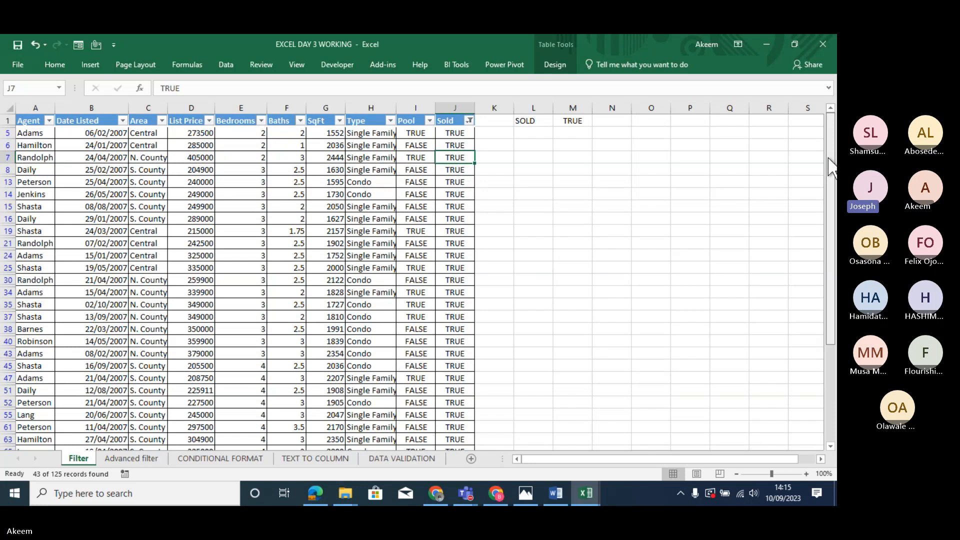
left_click_drag(830, 167, 835, 310)
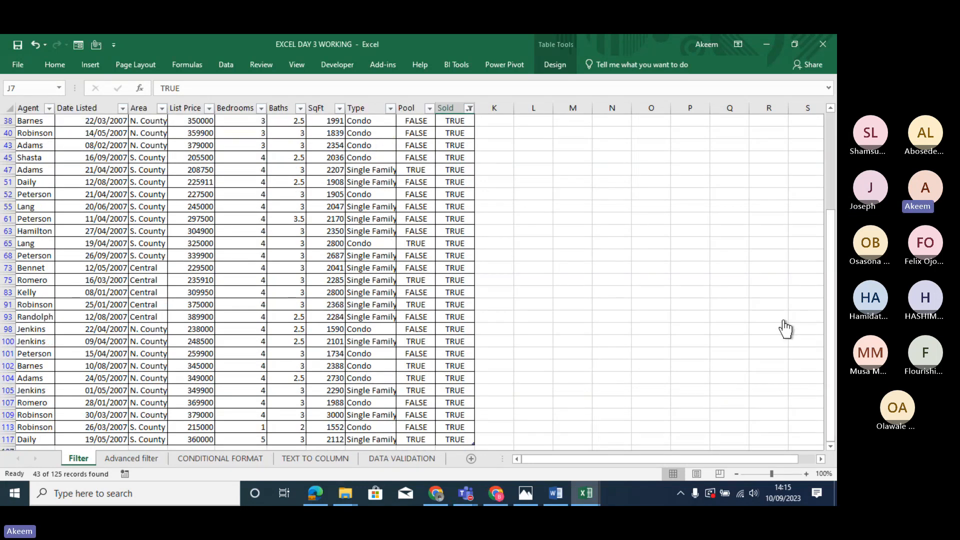
left_click(460, 438)
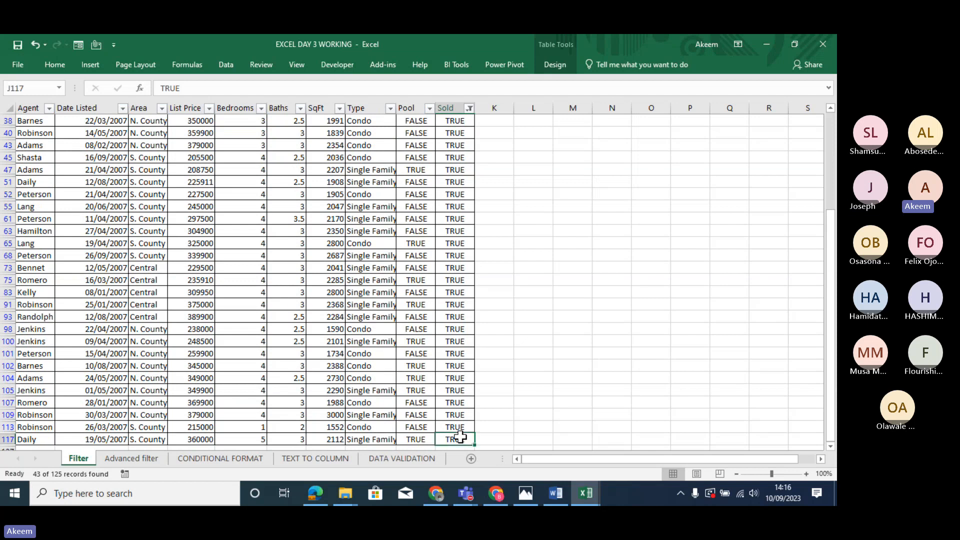
key("ctrl+Up")
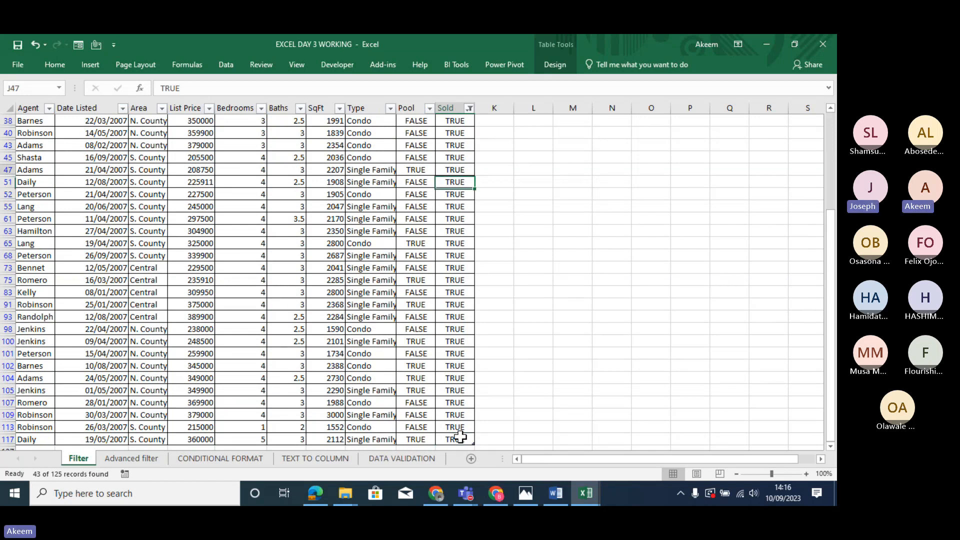
key("ctrl+Up")
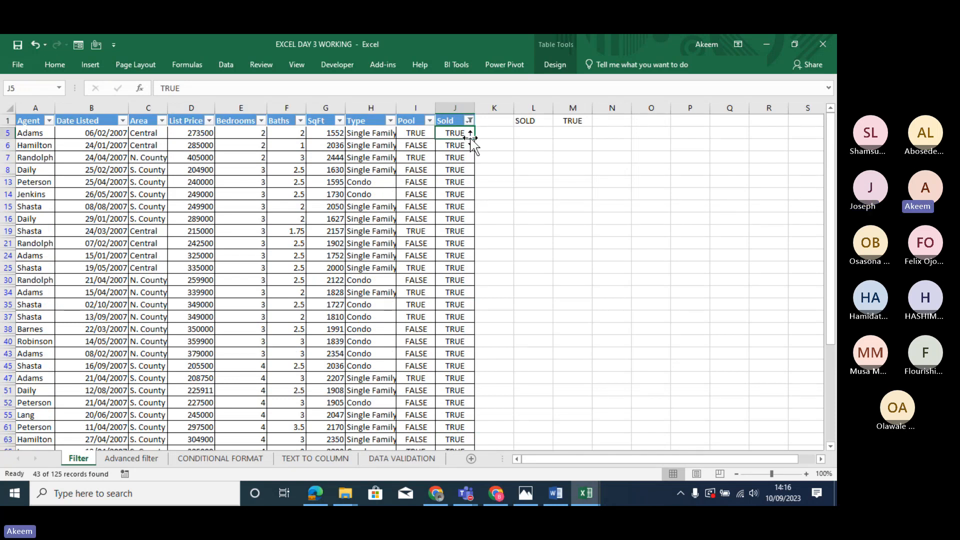
Reapply the Sold column's filter by deselecting all its values and choosing only TRUE.
left_click(469, 121)
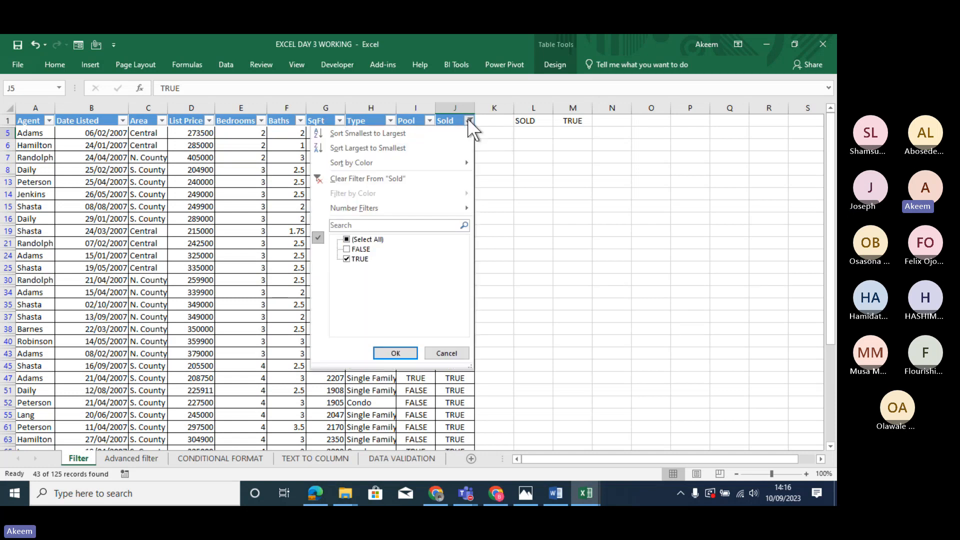
left_click(346, 240)
left_click(346, 239)
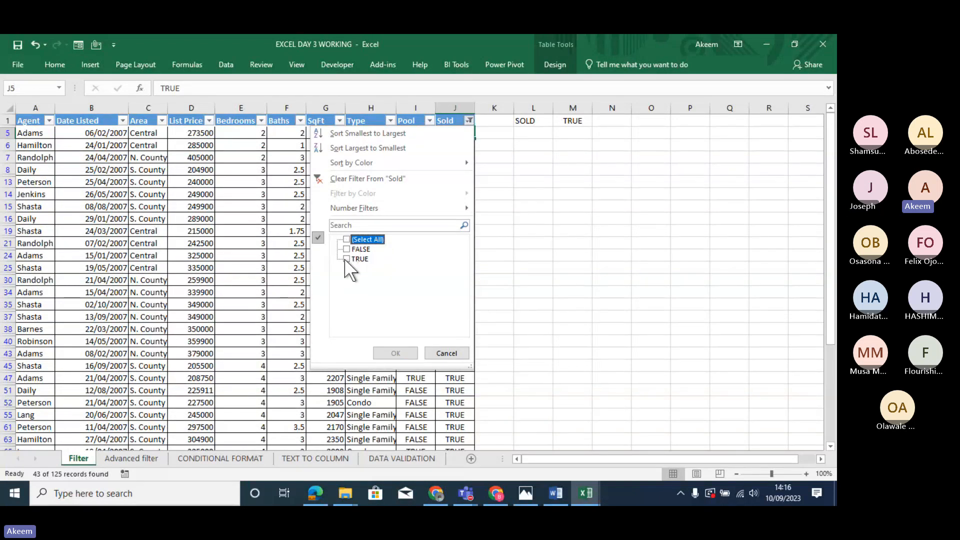
left_click(346, 258)
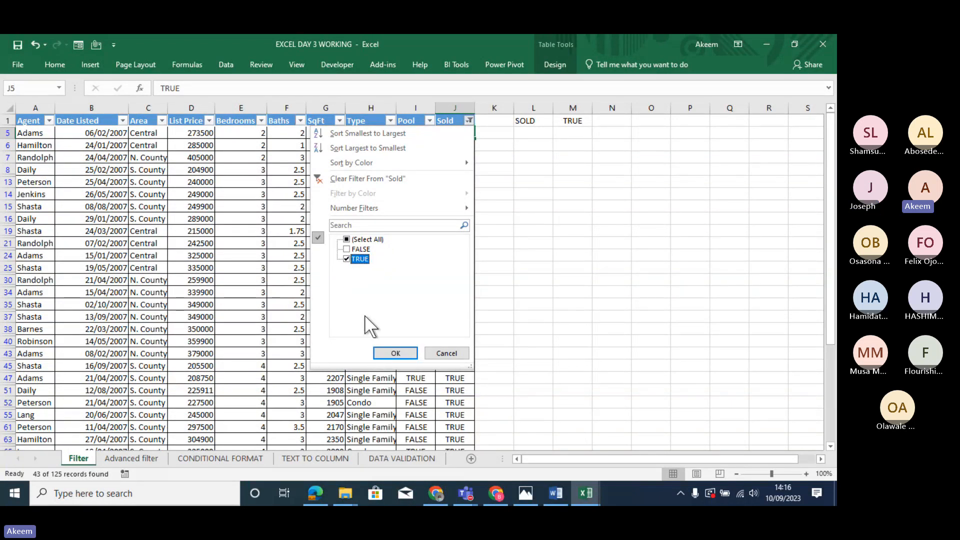
left_click(395, 353)
left_click(572, 243)
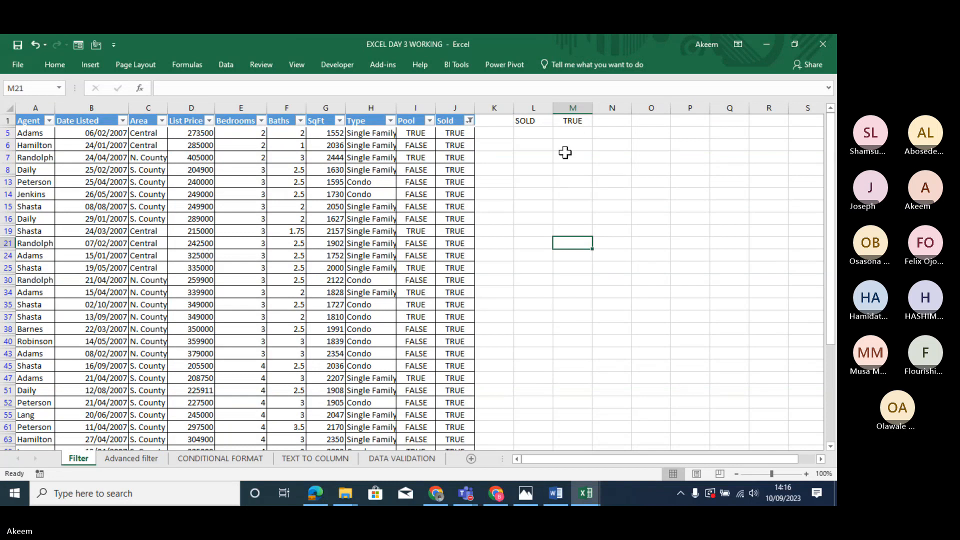
Enter the second filter criterion, AREA in L5 and CENTRAL in M5, below the SOLD criterion.
left_click(539, 125)
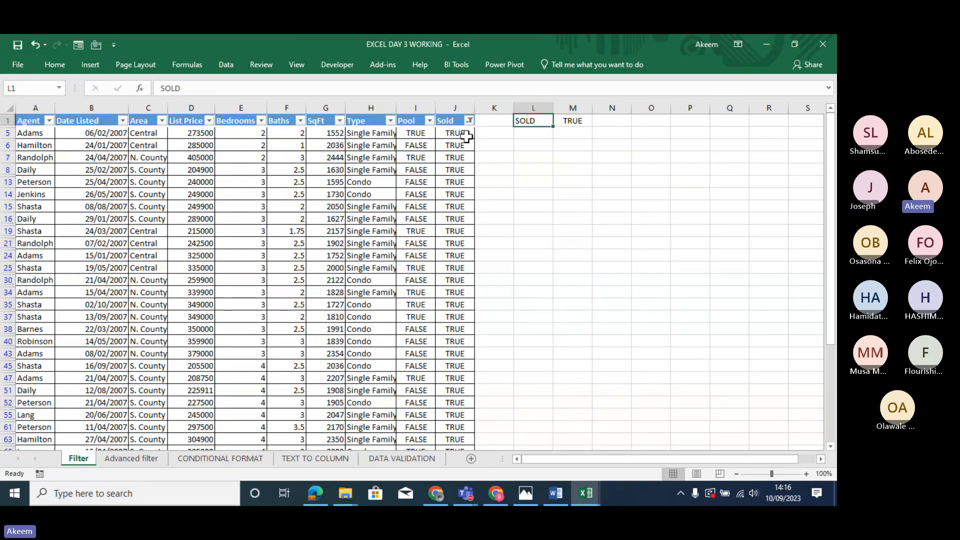
left_click(445, 123)
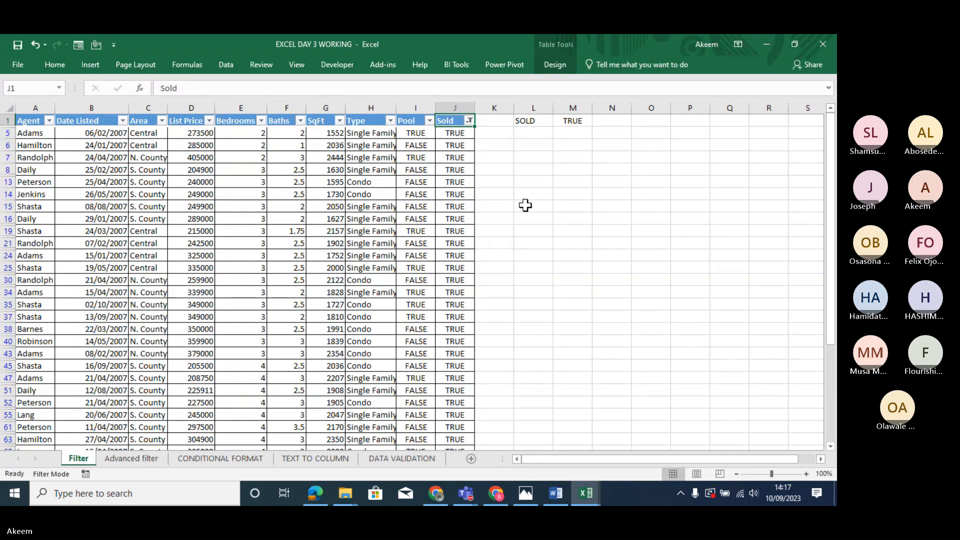
left_click_drag(526, 125, 599, 123)
left_click(522, 132)
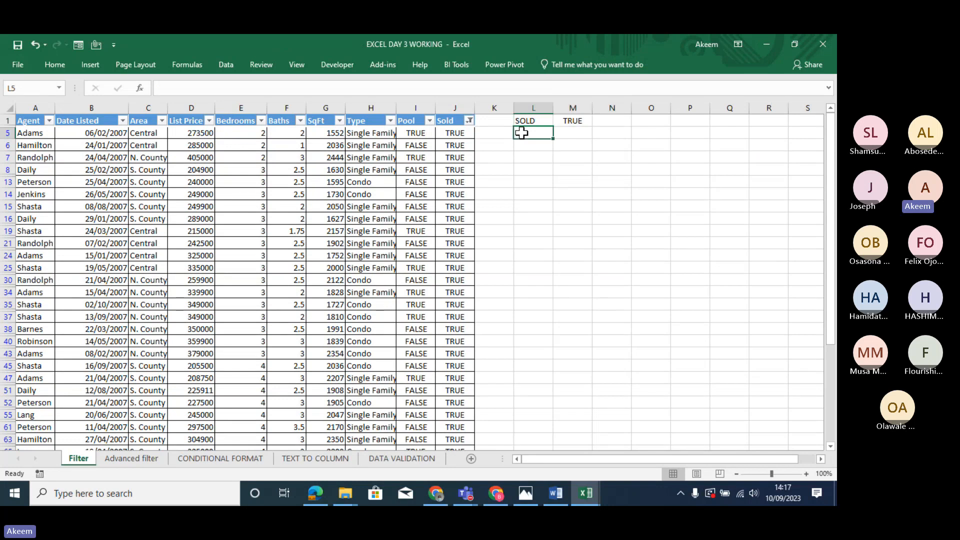
type("AREA")
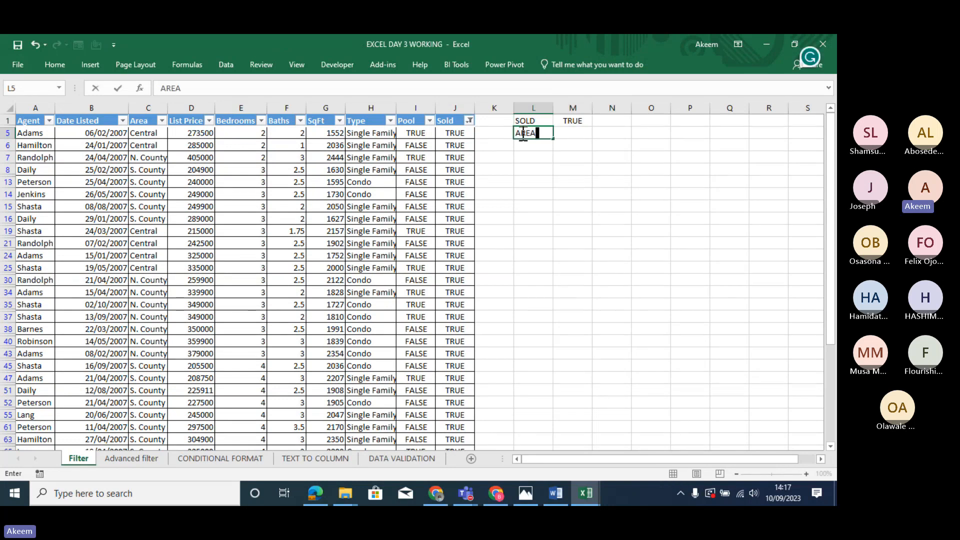
key("Tab")
type("CE")
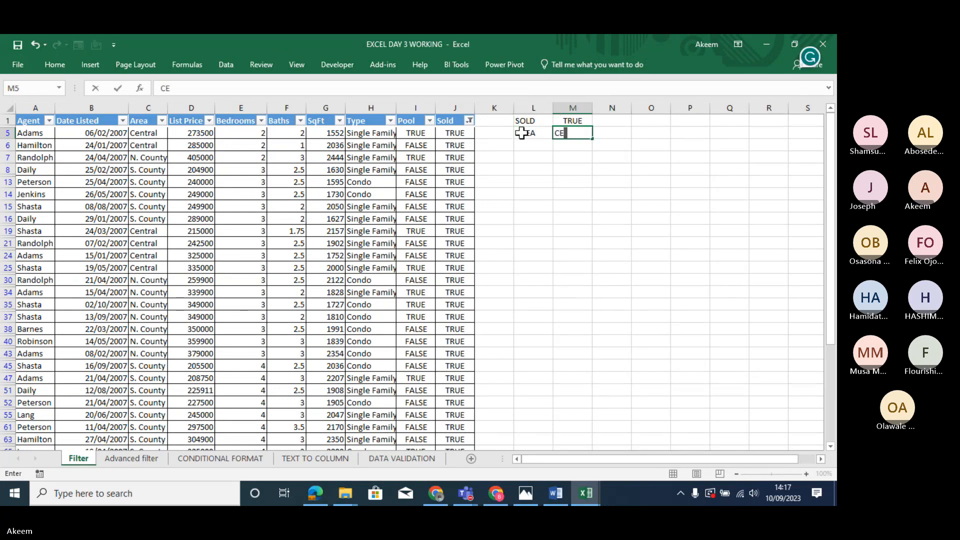
type("NTRAL")
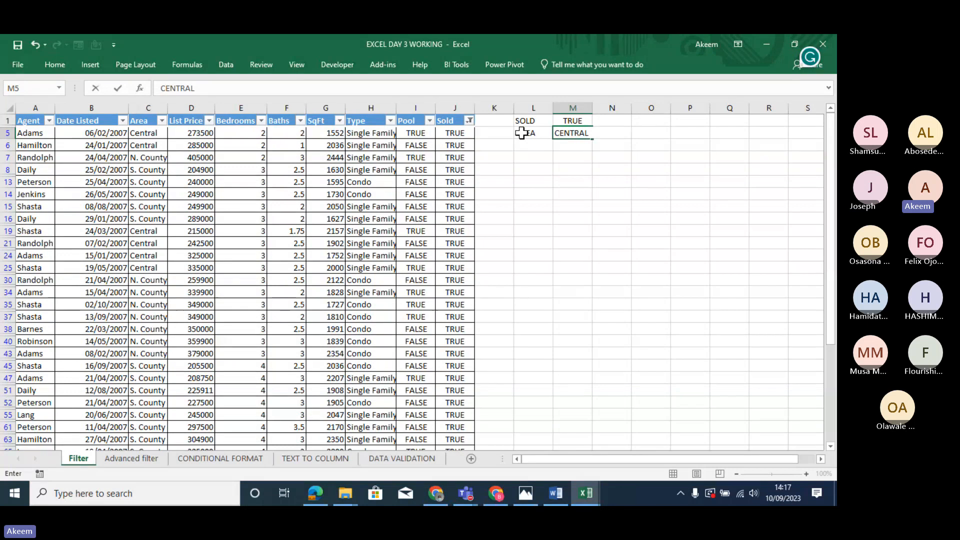
left_click(650, 157)
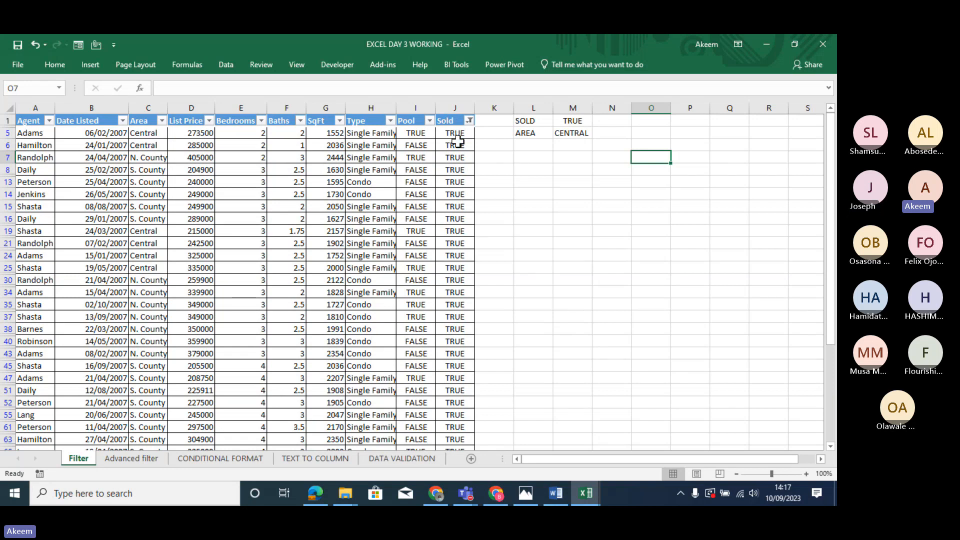
Filter the Area column to show only the Central records.
left_click(162, 121)
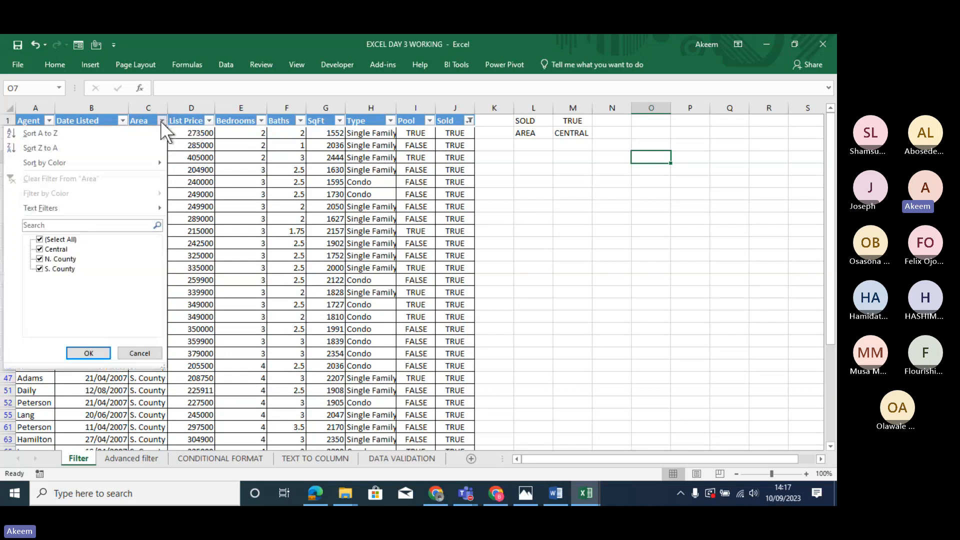
left_click(41, 238)
left_click(40, 249)
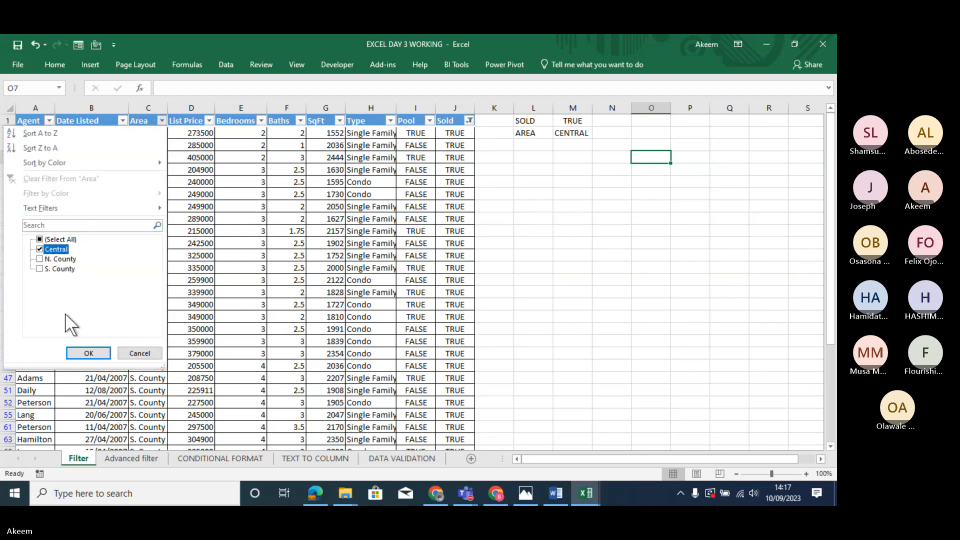
left_click(88, 353)
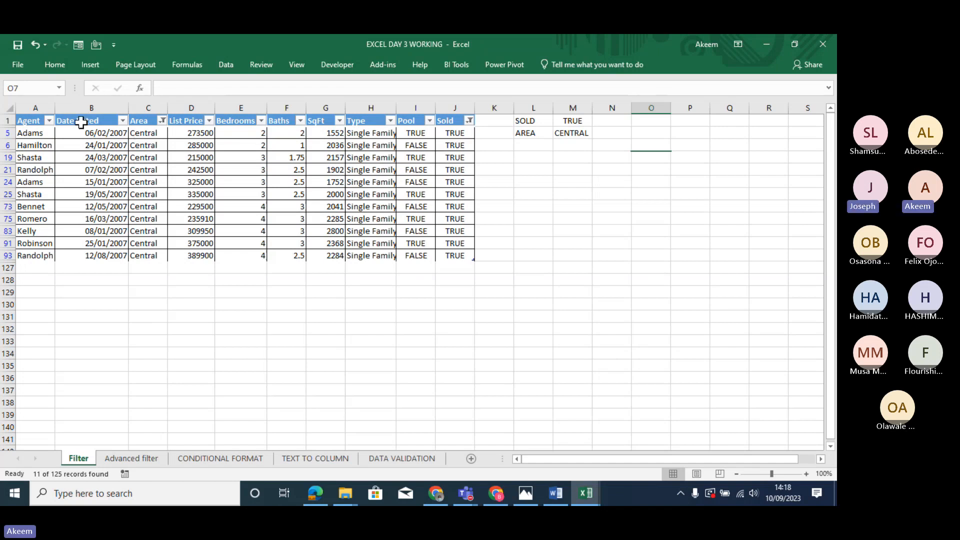
Copy the filtered table including its headers and paste it beside the criteria, starting at cell P5.
left_click_drag(31, 121, 450, 255)
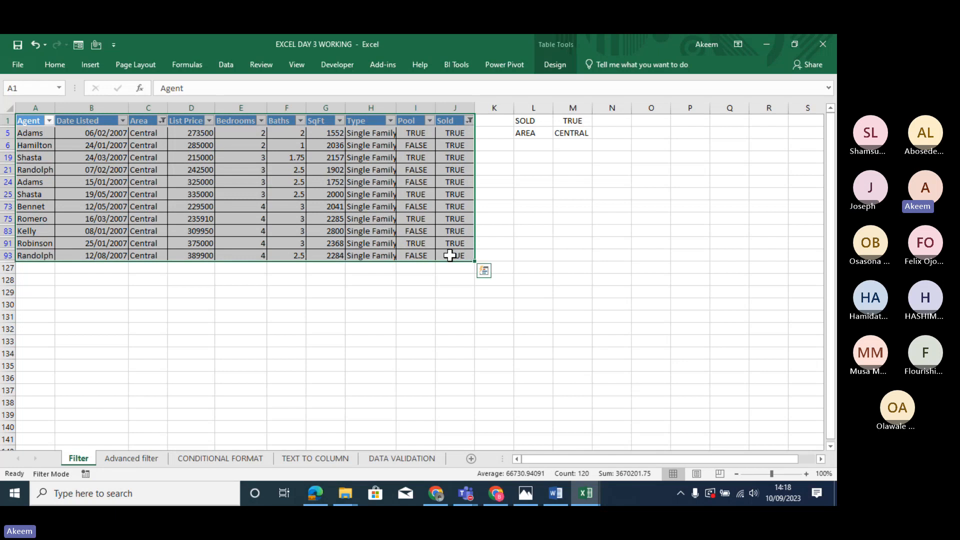
key("ctrl+c")
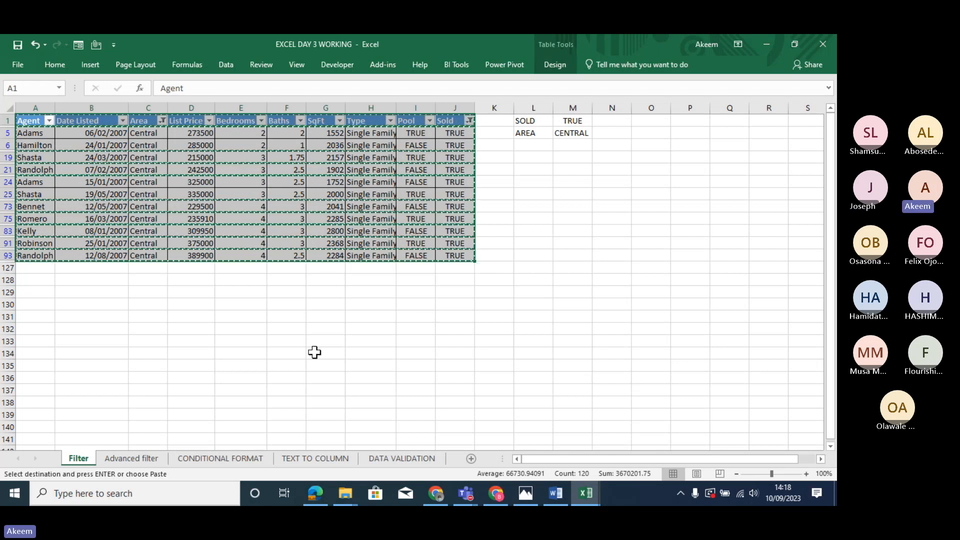
left_click(670, 130)
key("ctrl+v")
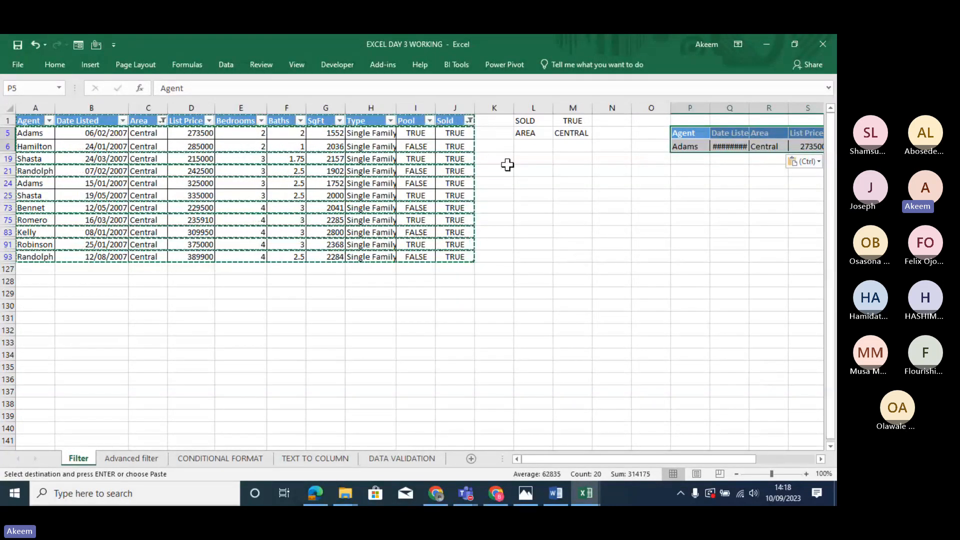
Check the SOLD criterion and the Area column's filter selection, then select the pasted table's Agent header.
left_click(535, 121)
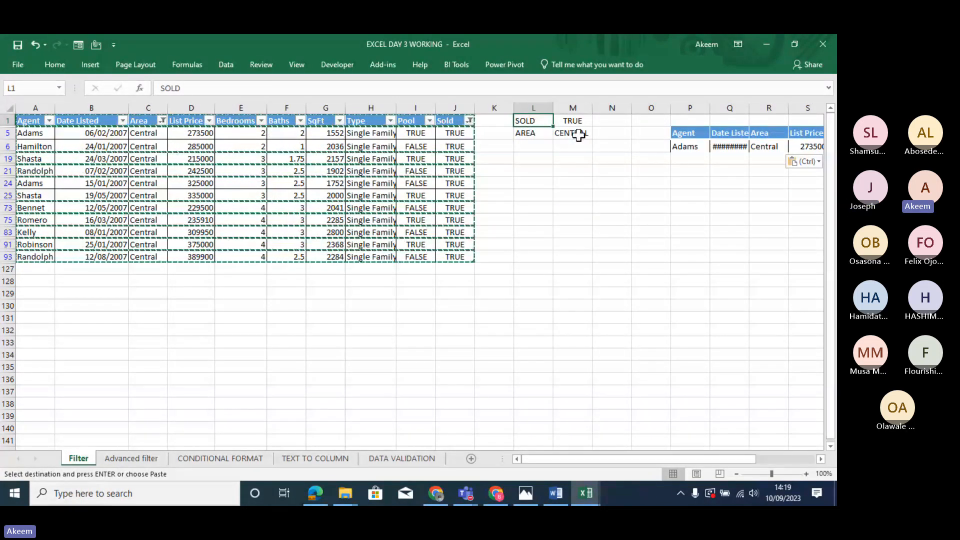
left_click(162, 121)
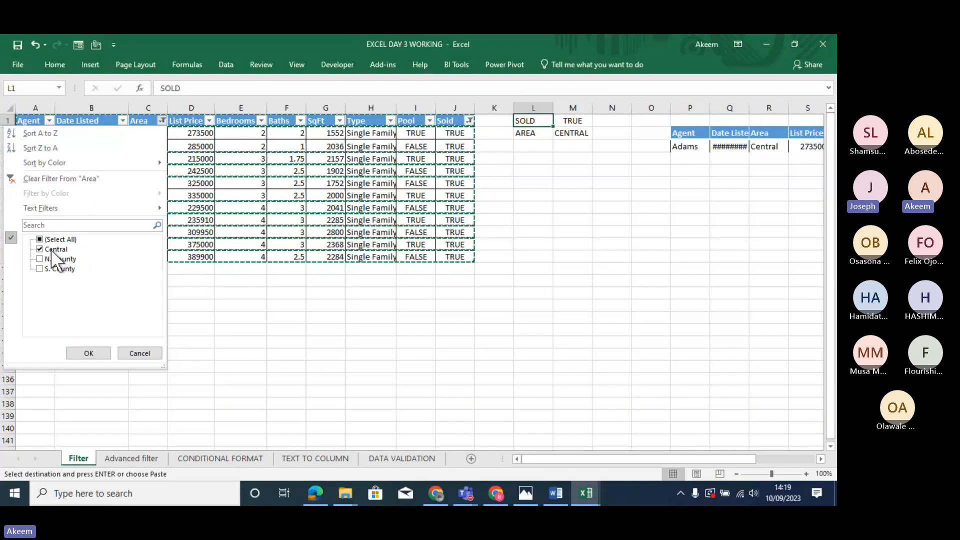
left_click(86, 352)
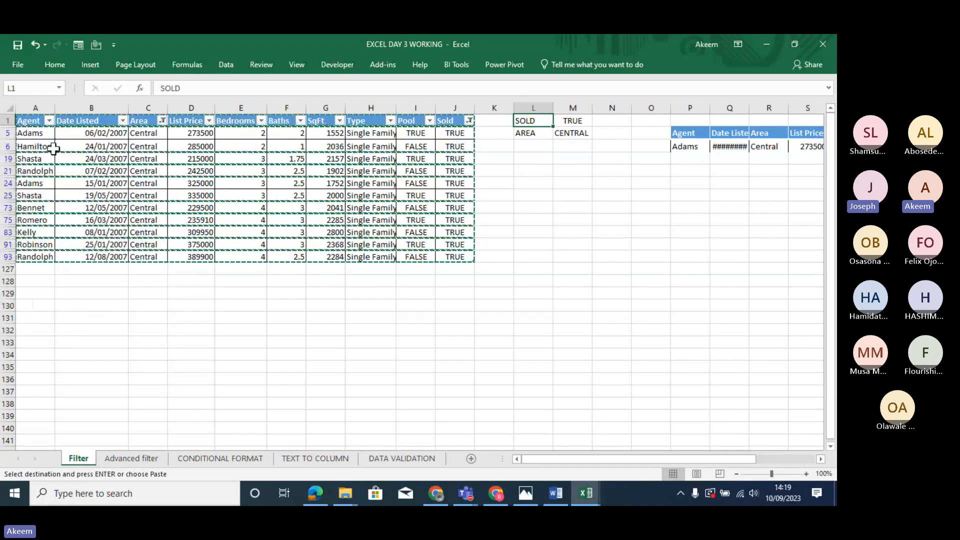
left_click(692, 134)
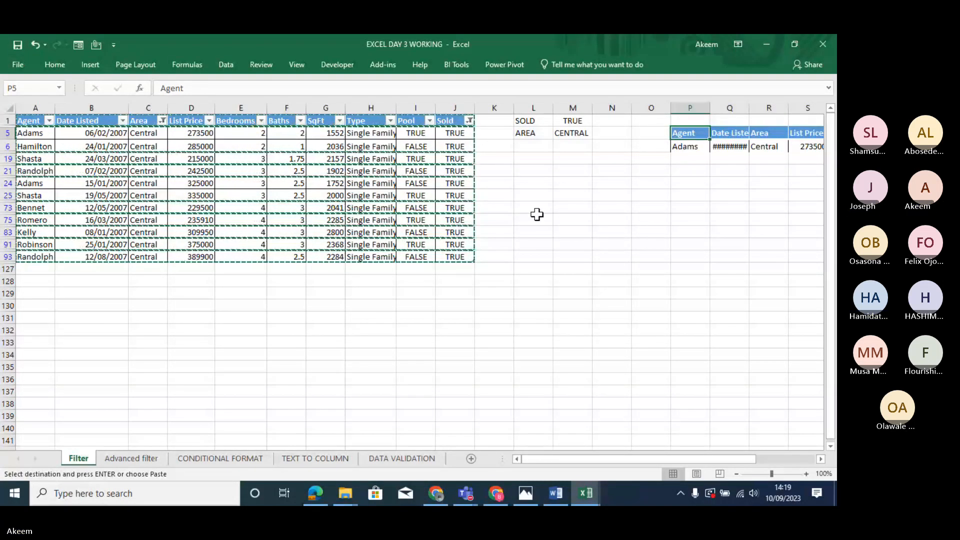
Reapply the Sold column's filter with only TRUE chosen.
left_click(470, 122)
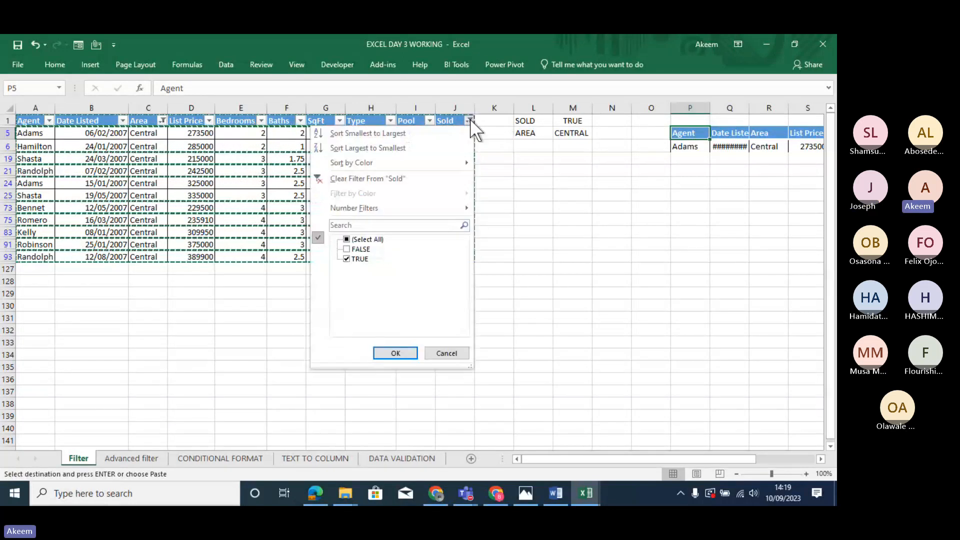
left_click(346, 238)
left_click(346, 238)
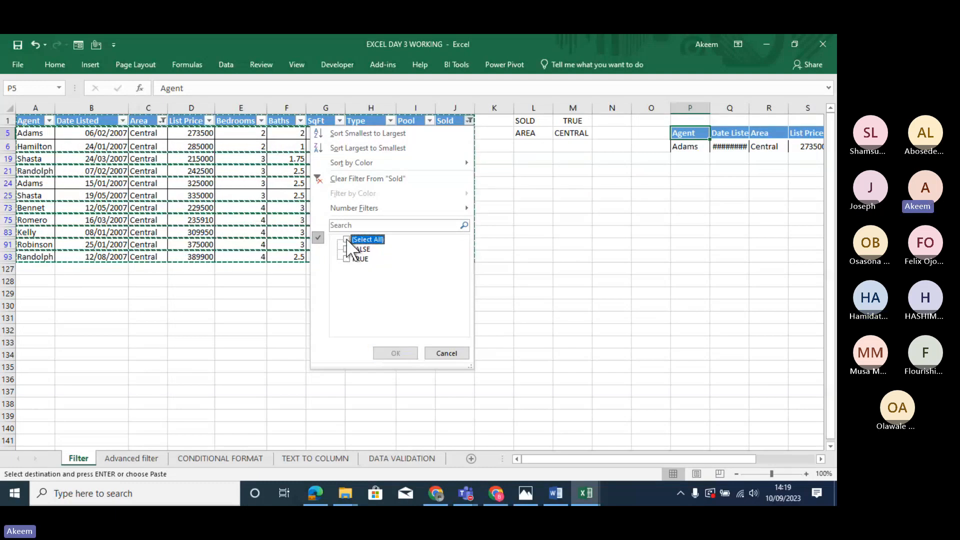
left_click(347, 259)
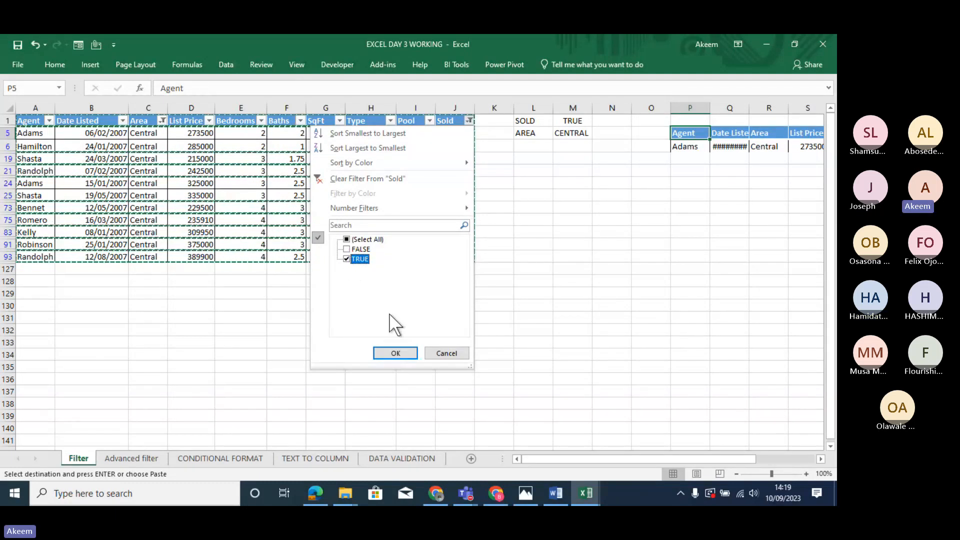
left_click(395, 353)
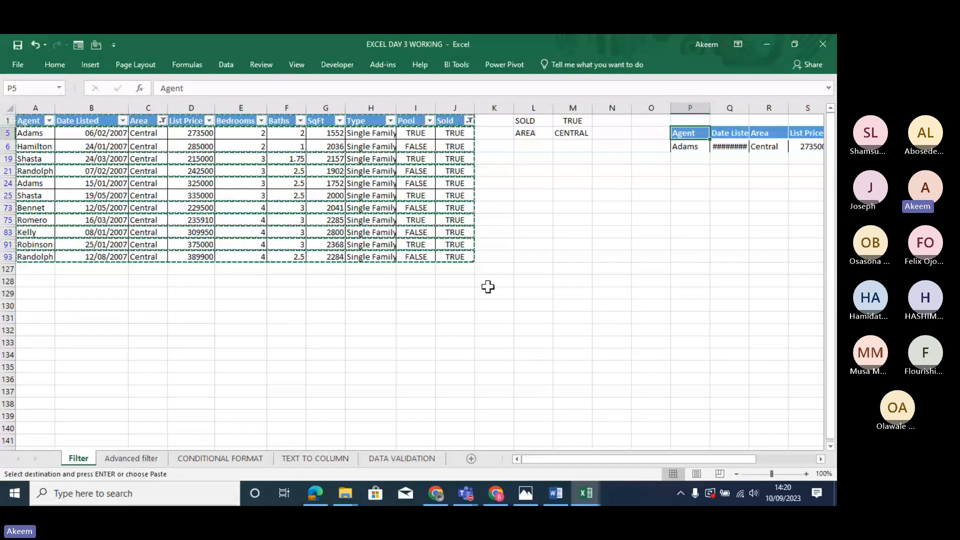
Clear the filters from the Sold and Area columns of the original table.
left_click(805, 472)
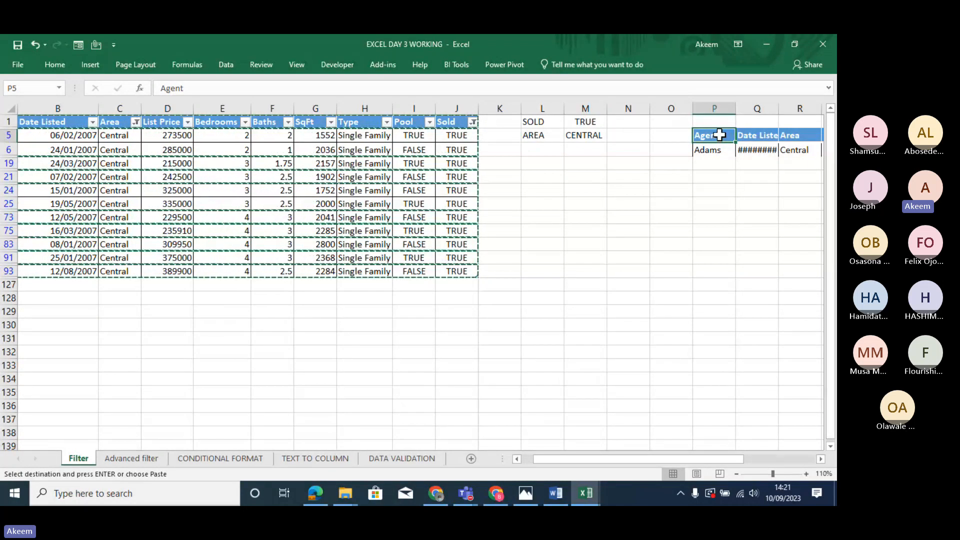
left_click(472, 121)
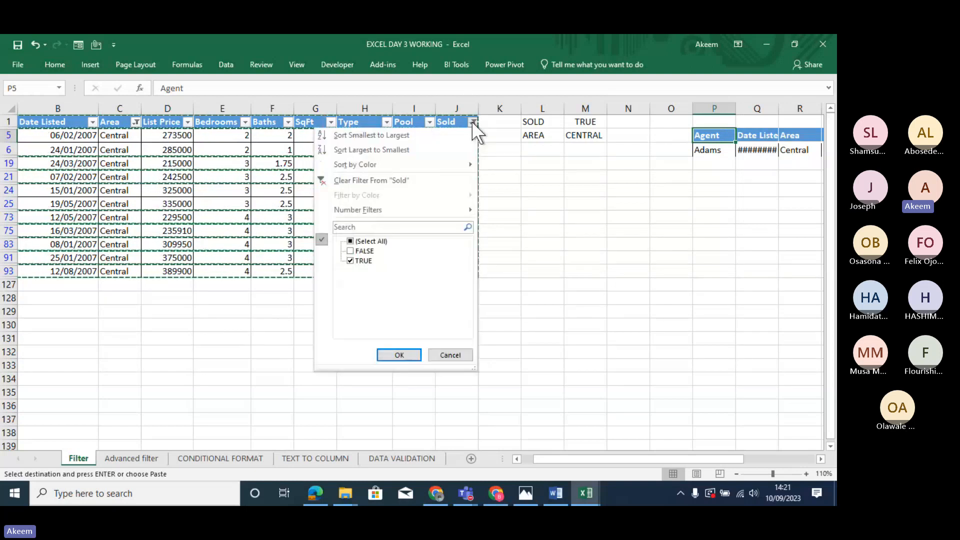
left_click(379, 180)
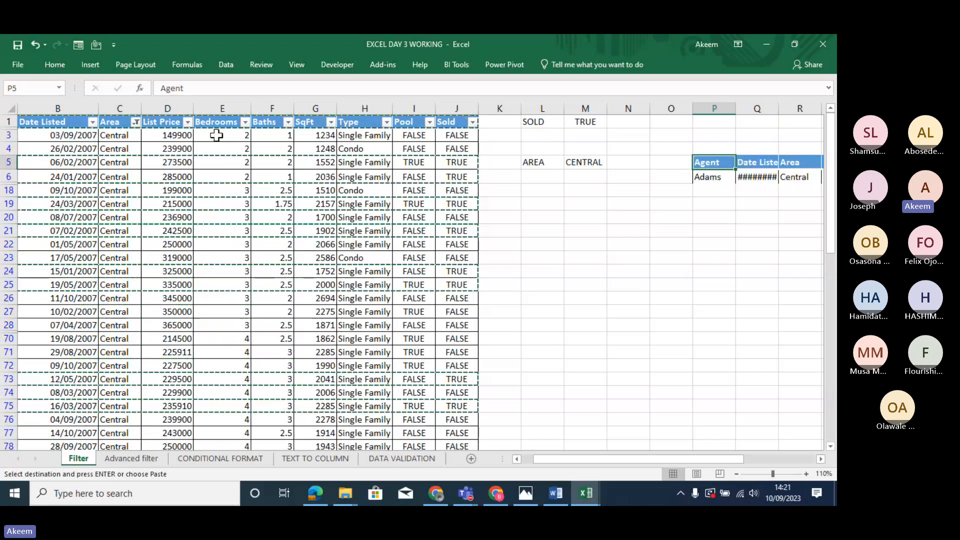
left_click(136, 123)
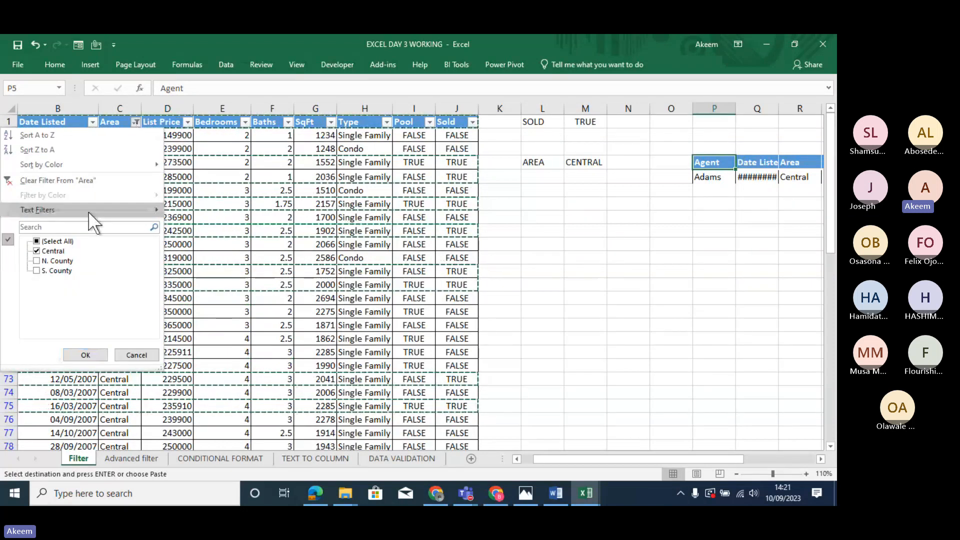
left_click(66, 181)
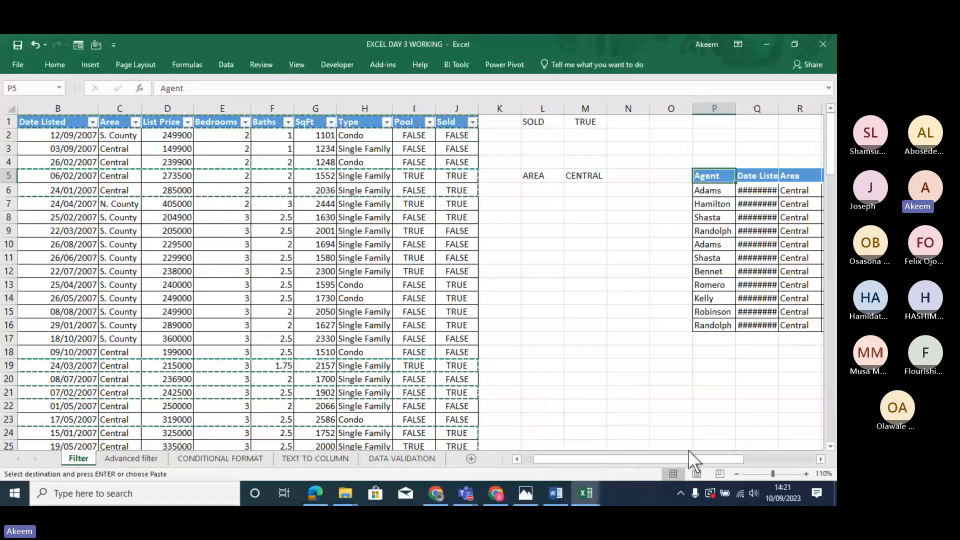
Widen the pasted table's Date Listed and Area columns so that their contents fit.
left_click_drag(686, 458, 784, 440)
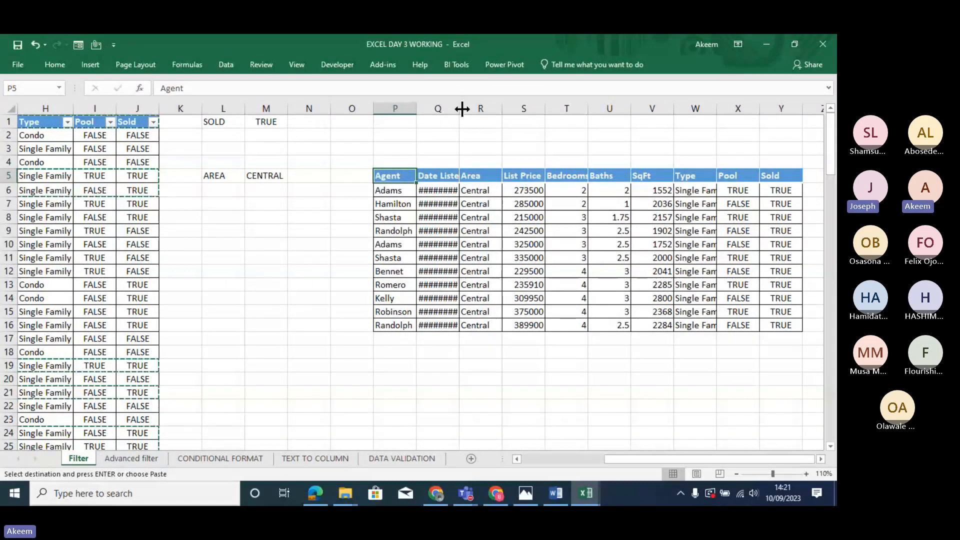
left_click_drag(460, 108, 476, 111)
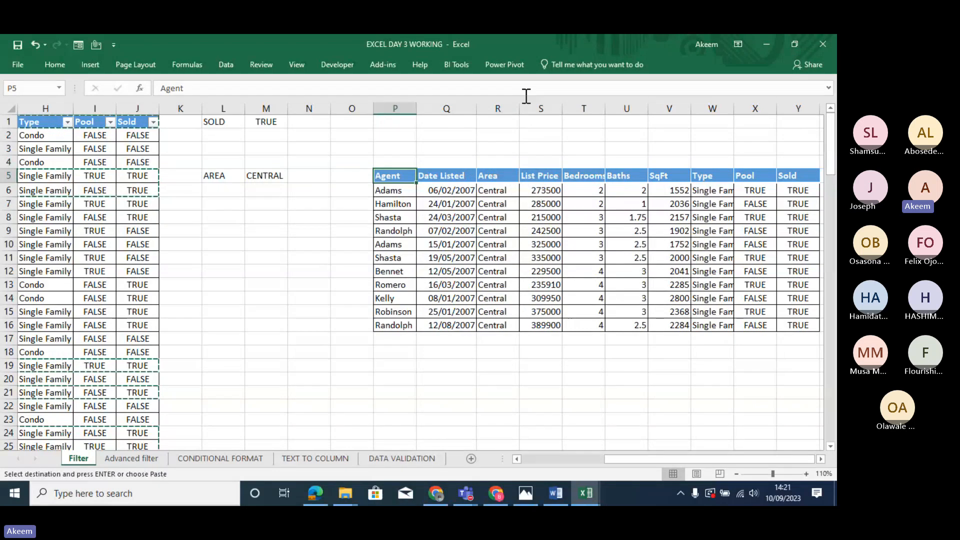
left_click_drag(519, 108, 532, 108)
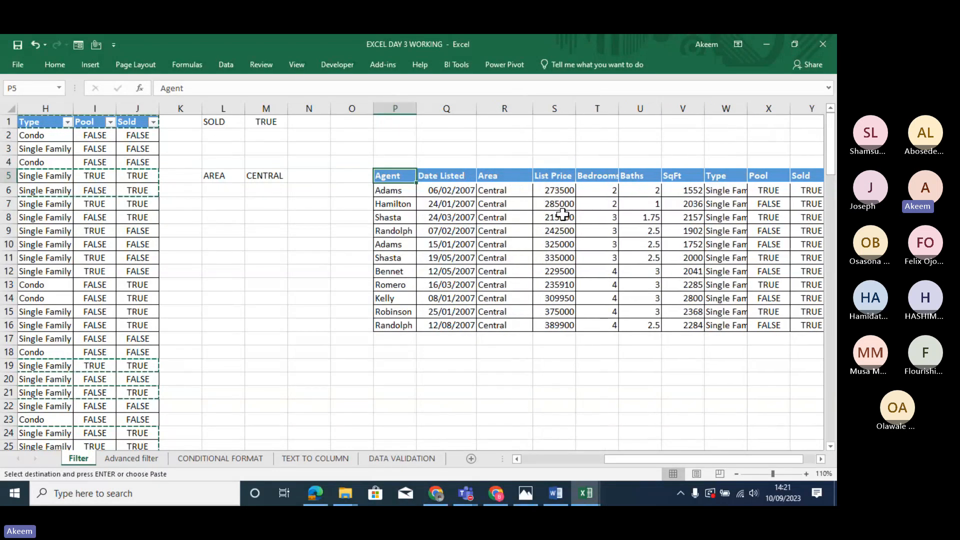
Examine the pasted table and its List Price values in S6:S16 against the criteria and the original table.
left_click_drag(403, 175, 798, 321)
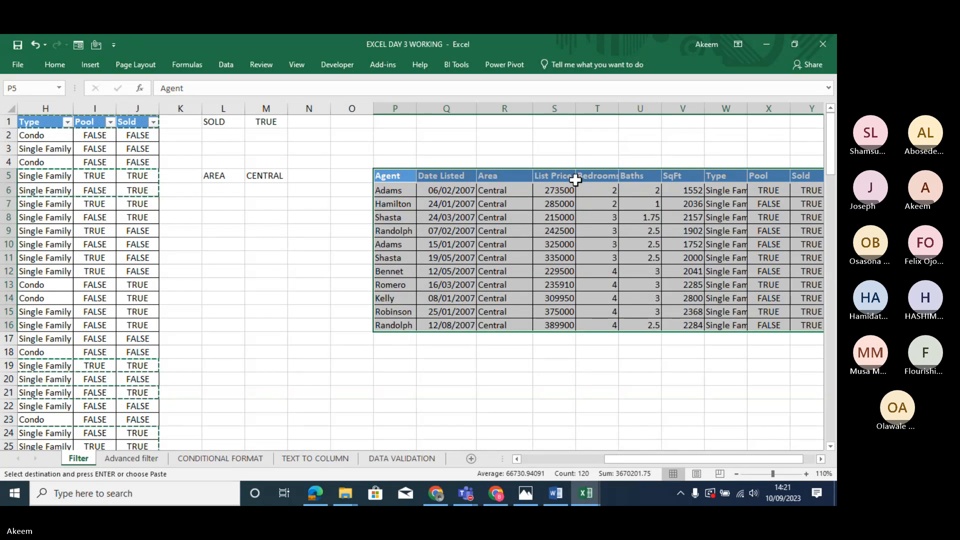
left_click_drag(557, 190, 565, 322)
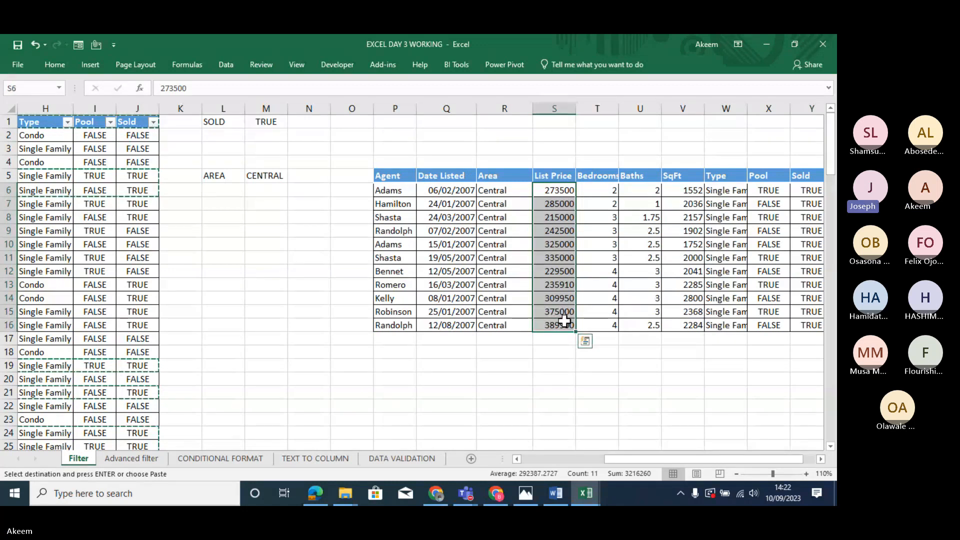
left_click(556, 368)
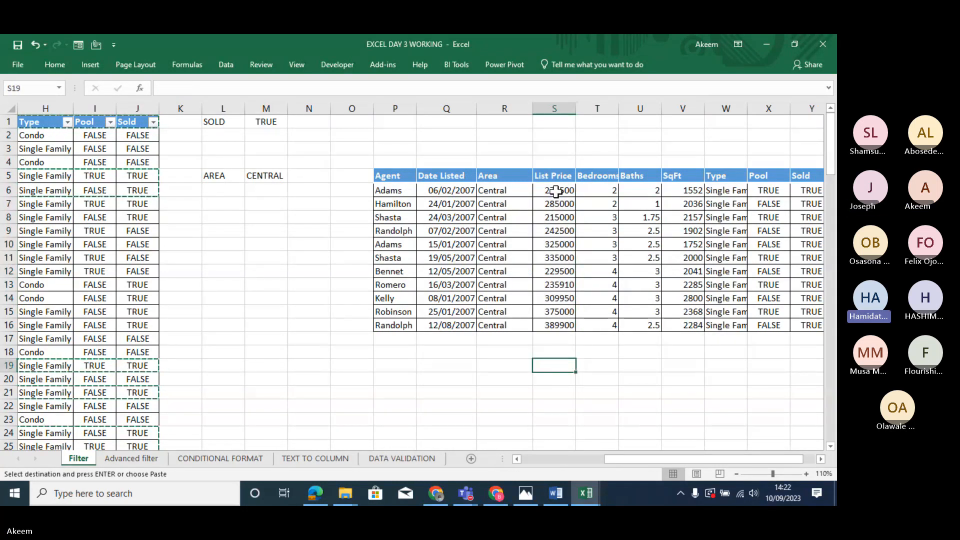
left_click_drag(556, 191, 551, 324)
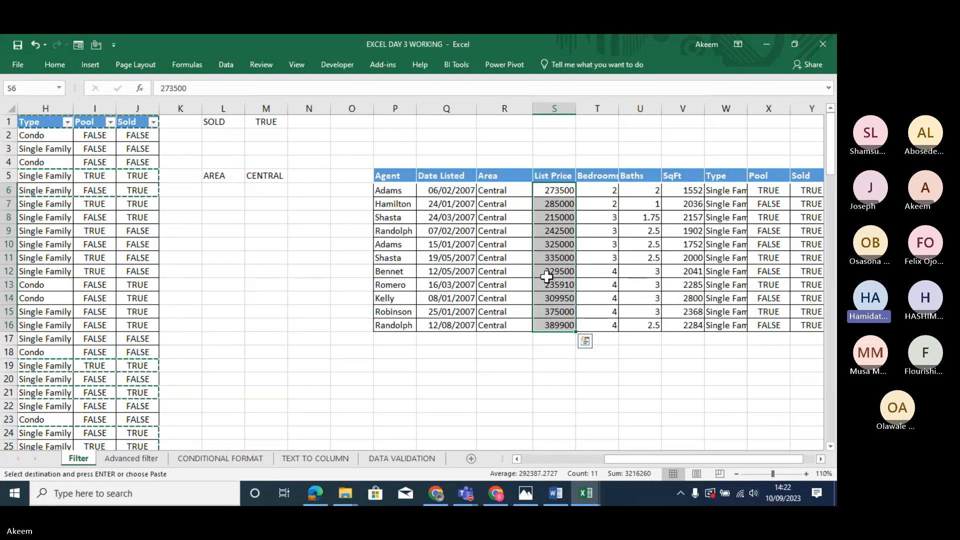
left_click(235, 206)
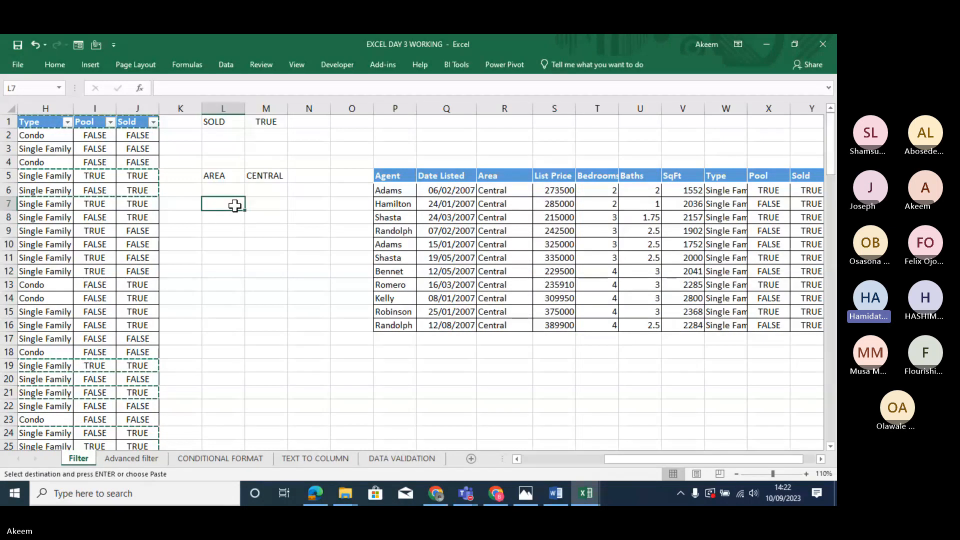
left_click(82, 192)
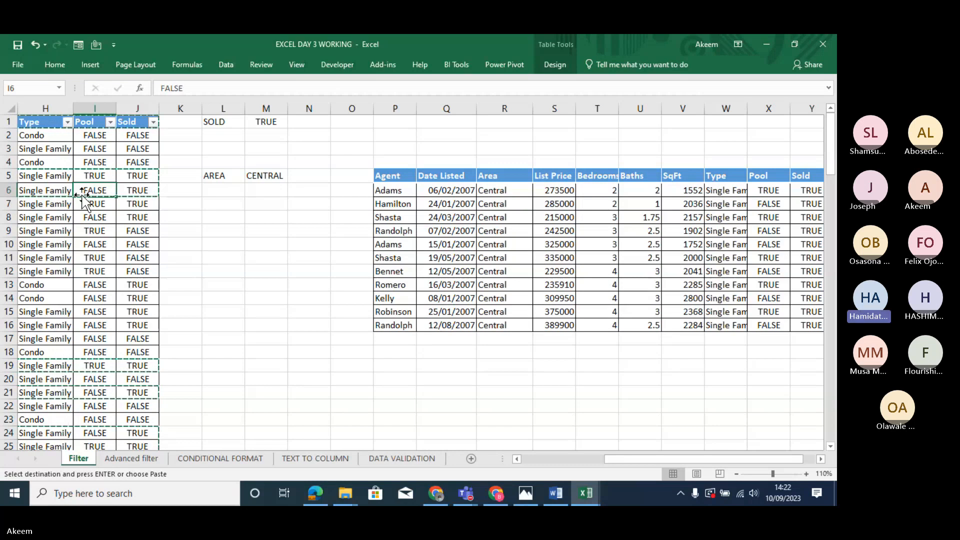
Cancel the pending copy and filter the original table's Sold column so that only TRUE is chosen.
key("Escape")
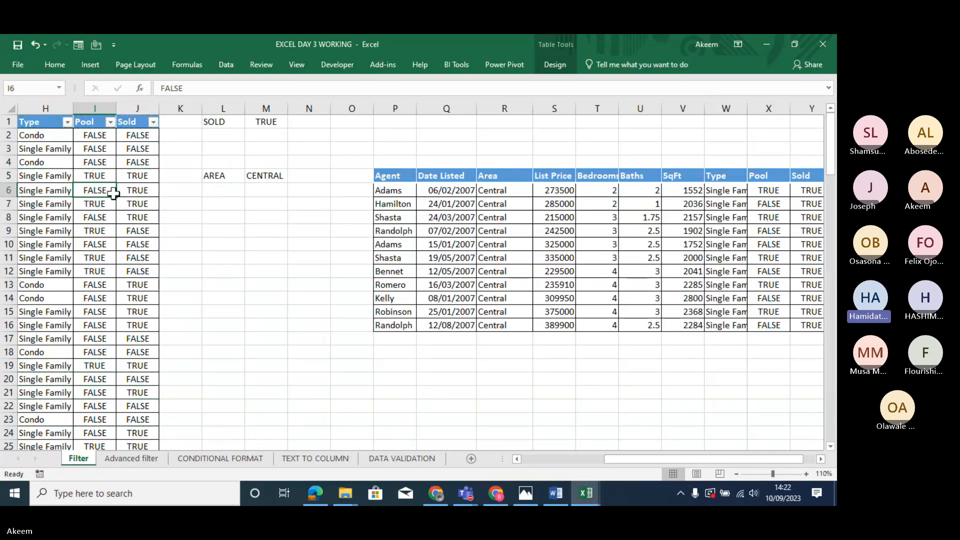
key("Left")
key("Home")
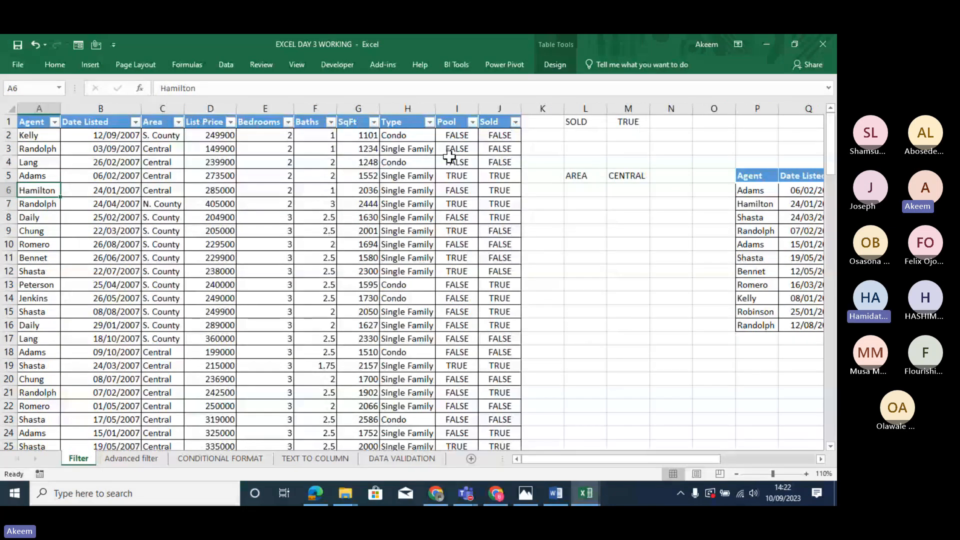
left_click(515, 122)
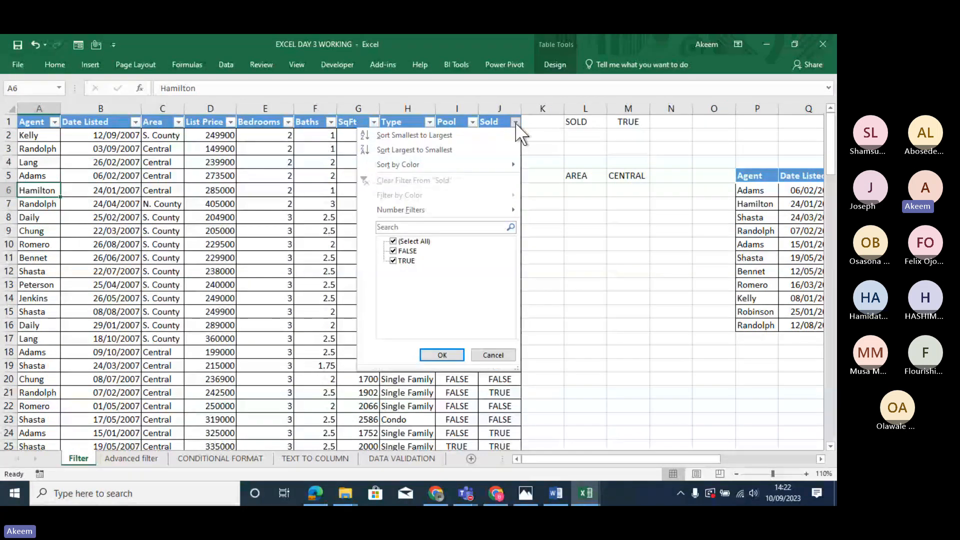
left_click(392, 242)
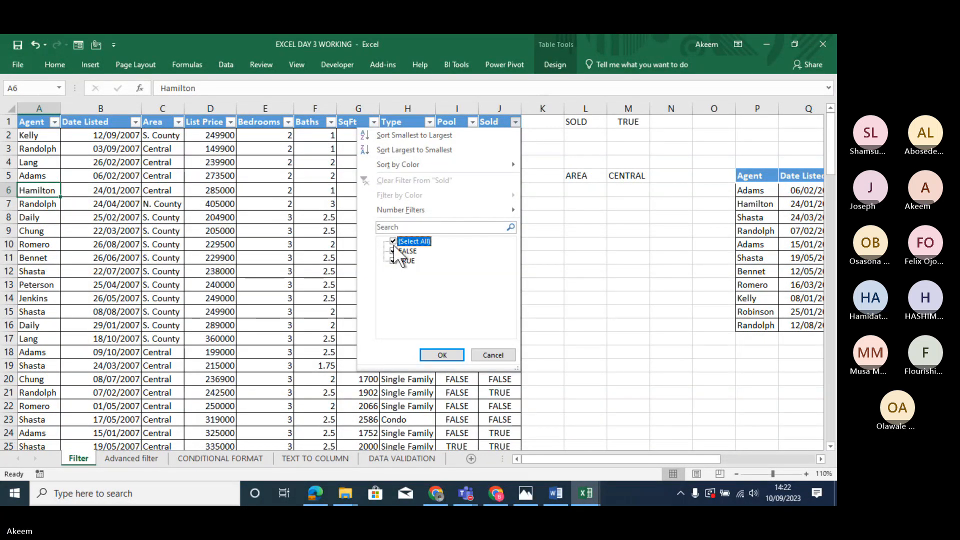
left_click(394, 261)
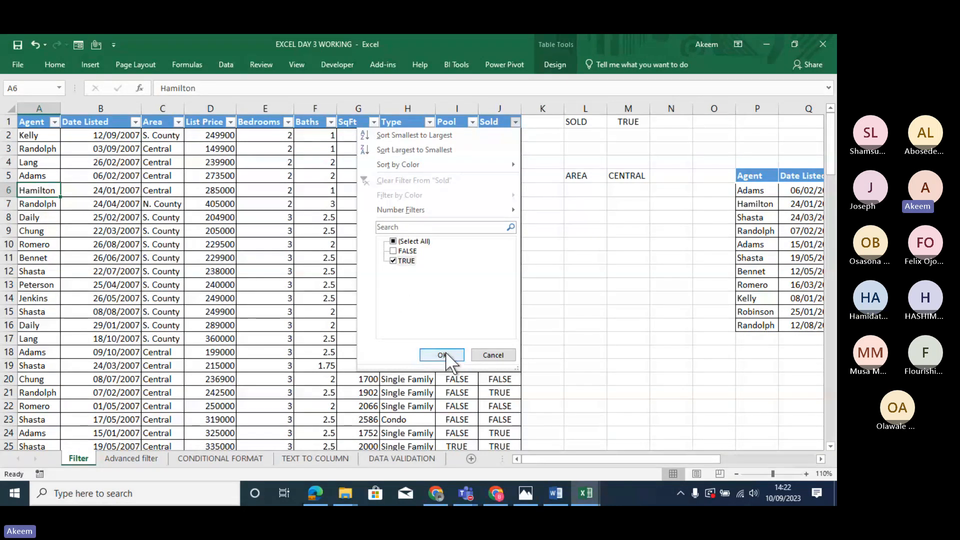
left_click(445, 352)
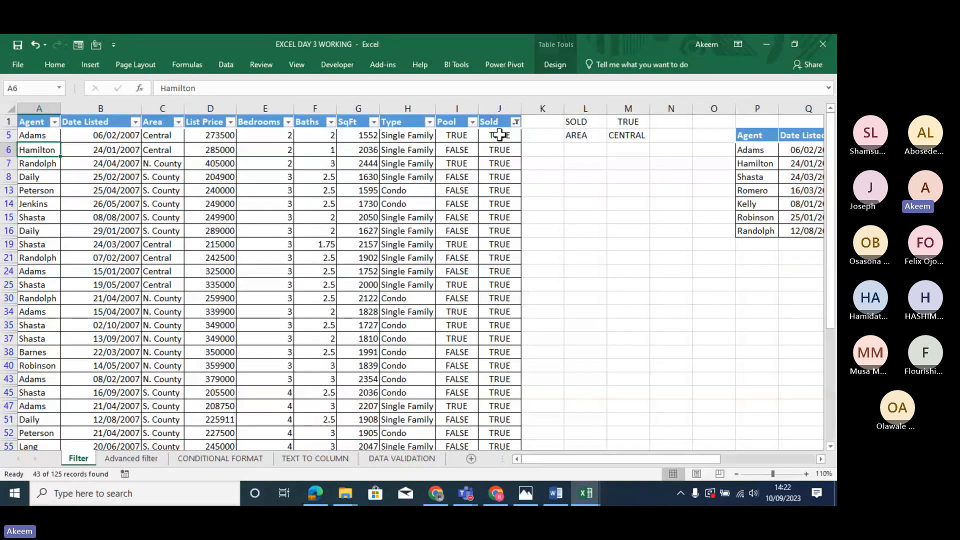
Check the filtered Sold column, then filter it by the value of its cell J13.
left_click_drag(499, 135, 506, 413)
key("ctrl+Up")
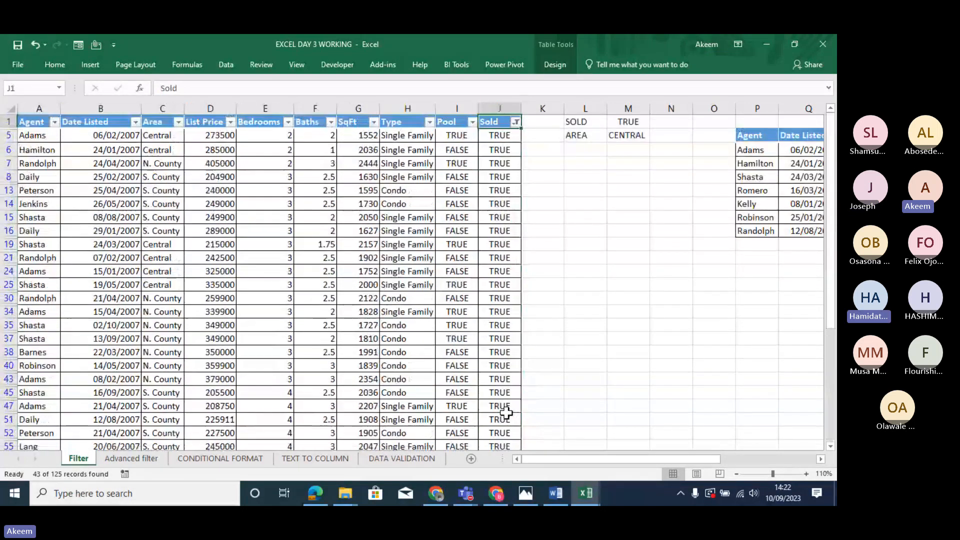
left_click(518, 148)
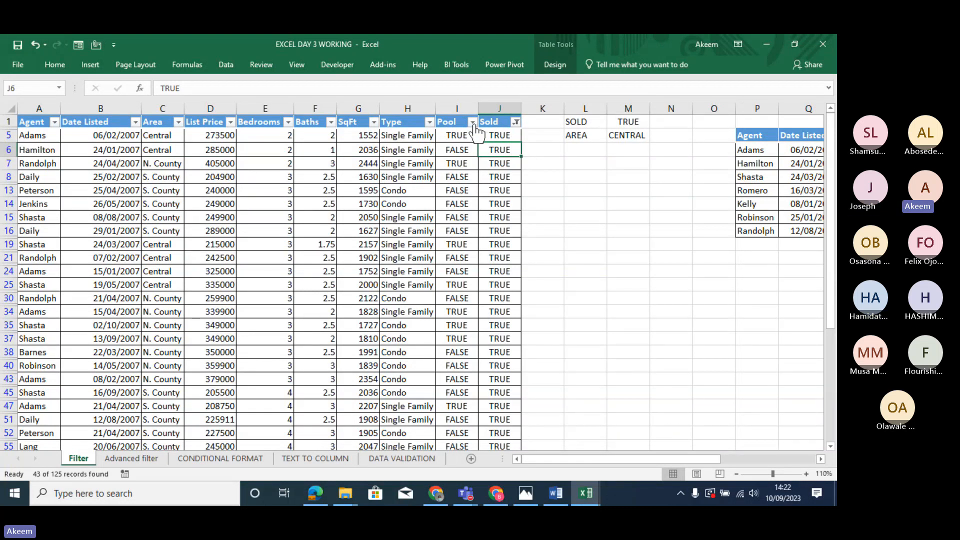
left_click(500, 190)
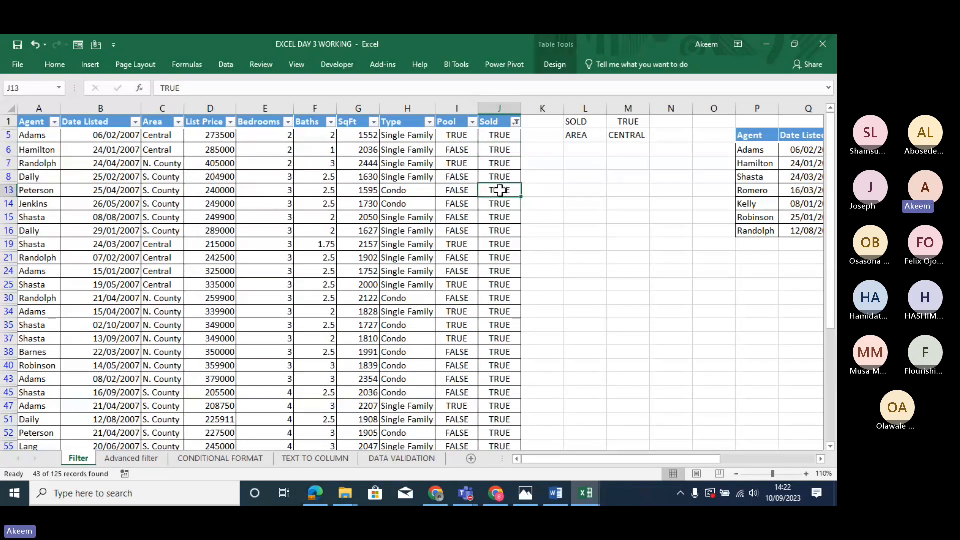
right_click(500, 190)
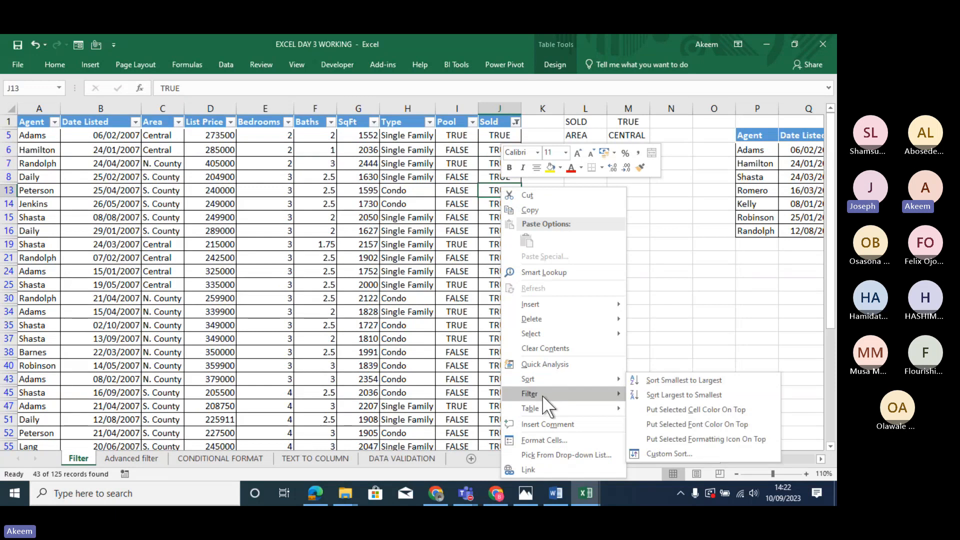
mouse_move(541, 392)
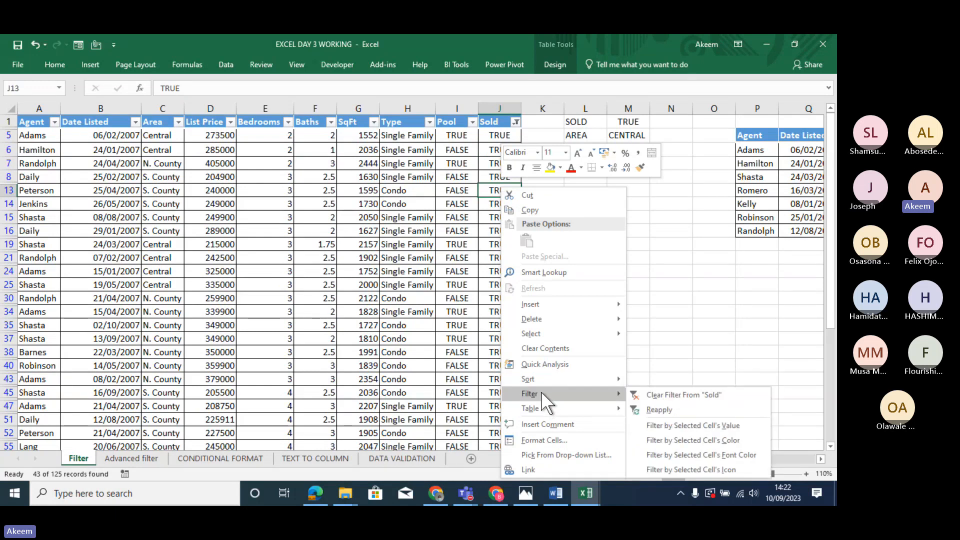
left_click(701, 424)
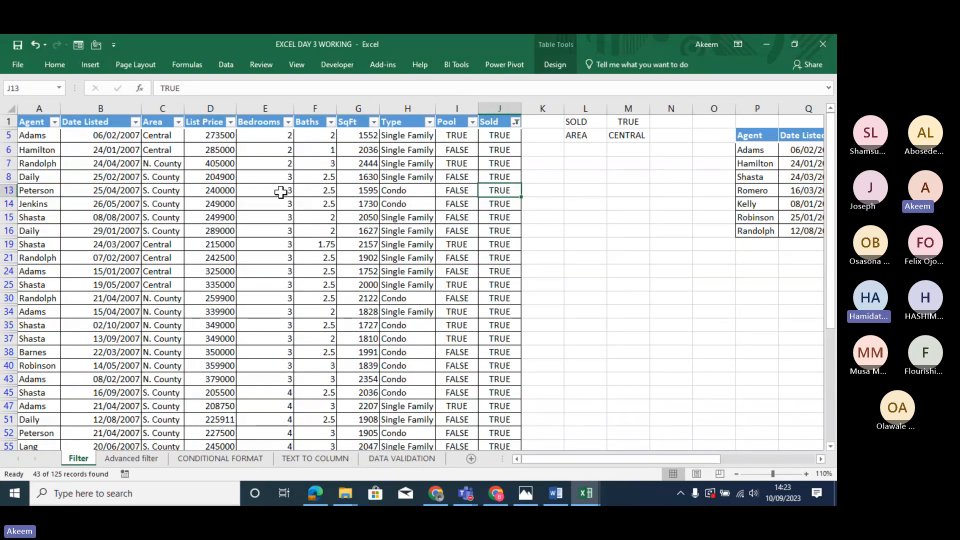
Filter the Area column by the selected cell's value, using the Central entry in C19.
left_click(157, 246)
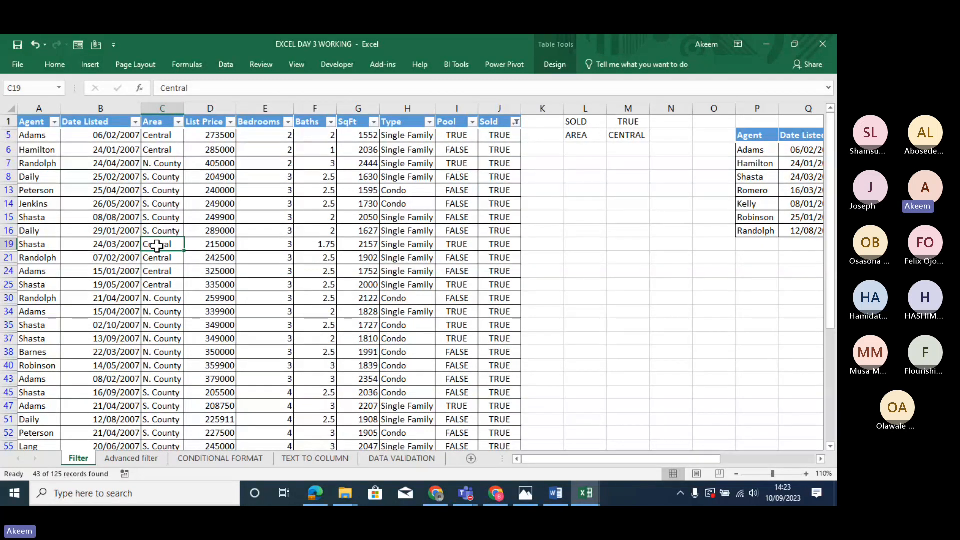
right_click(157, 245)
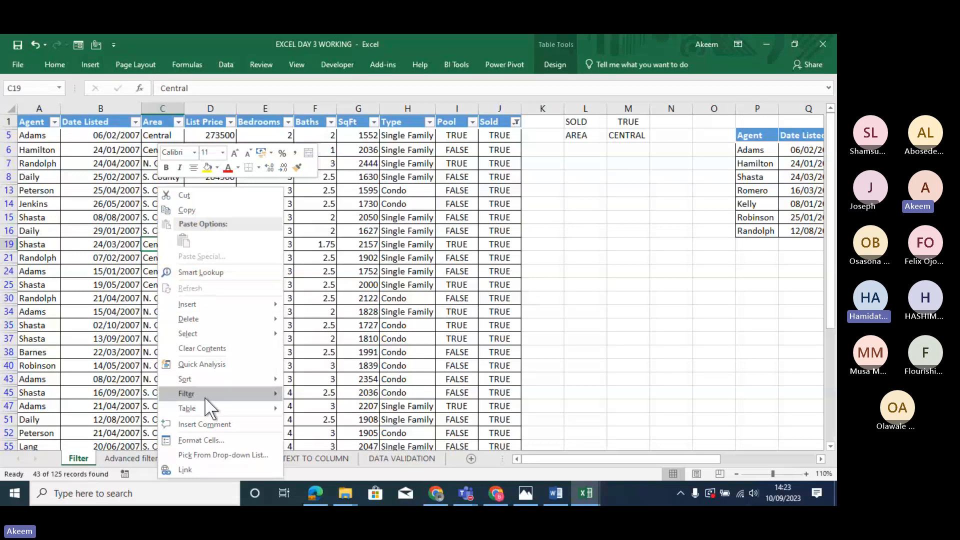
mouse_move(204, 395)
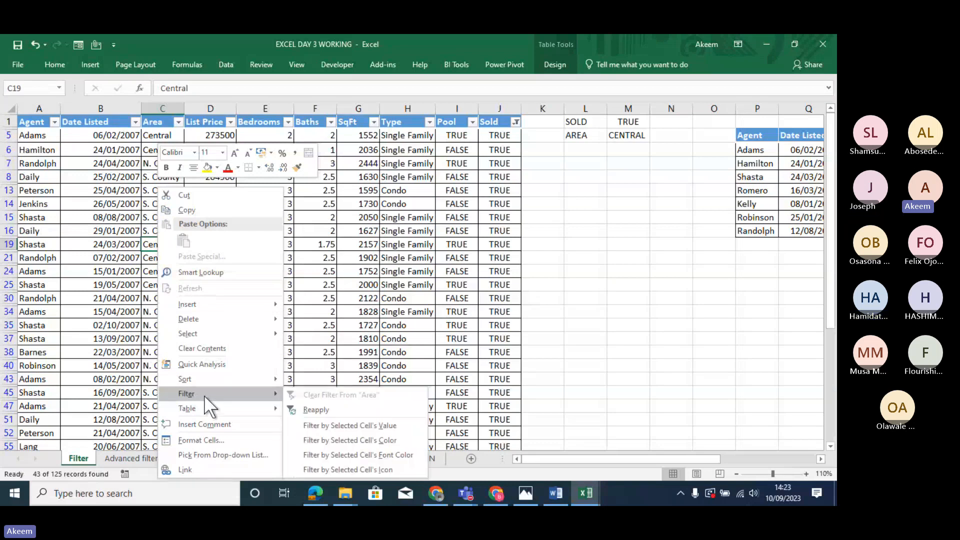
left_click(373, 424)
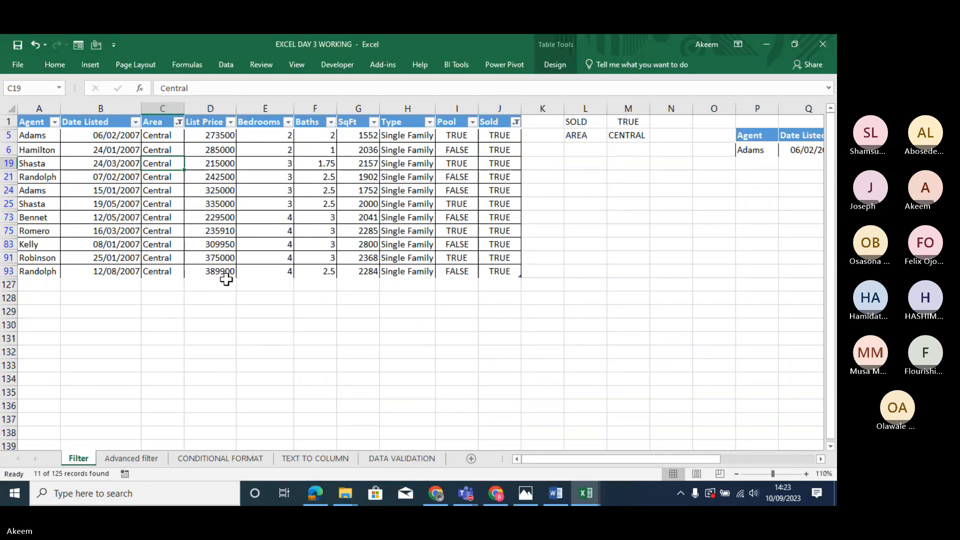
right_click(153, 161)
mouse_move(182, 368)
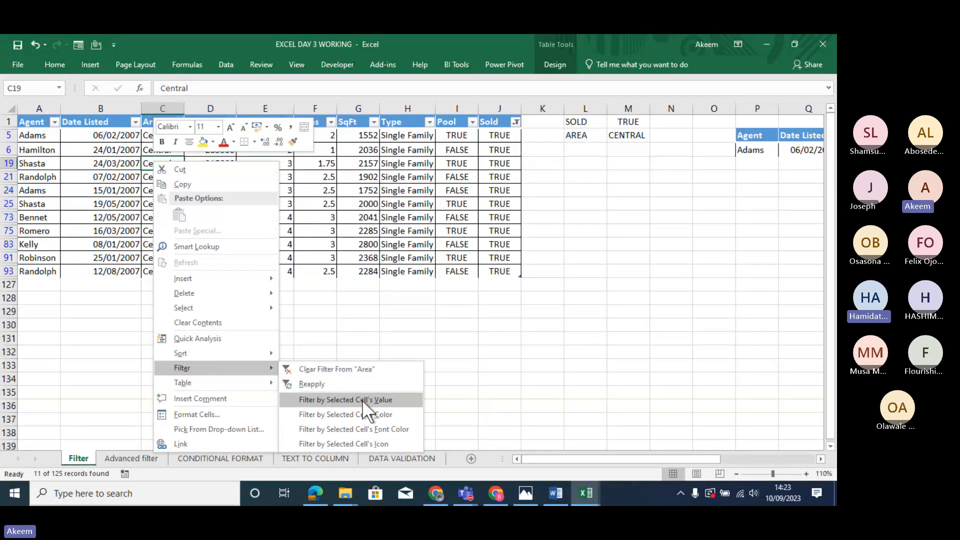
left_click(362, 400)
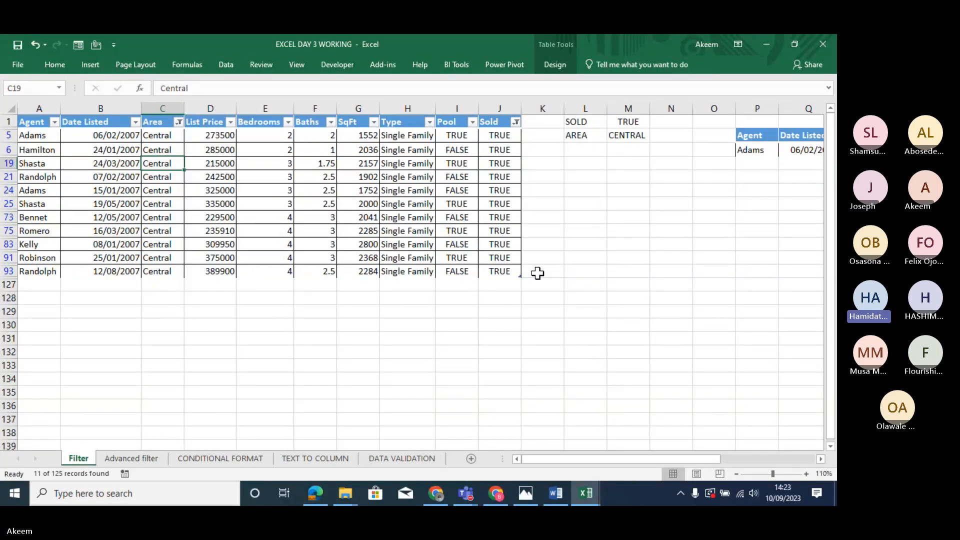
left_click(292, 220)
left_click(196, 190)
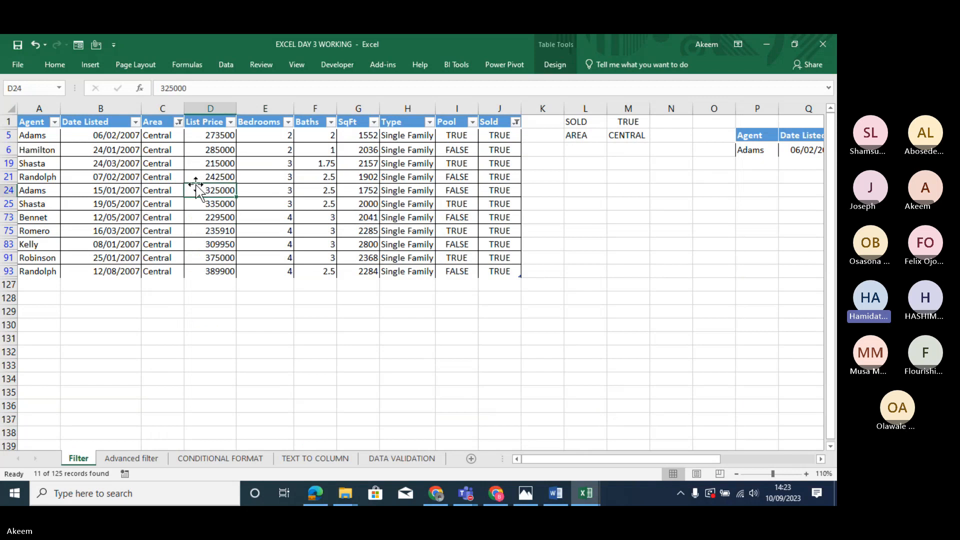
left_click(156, 177)
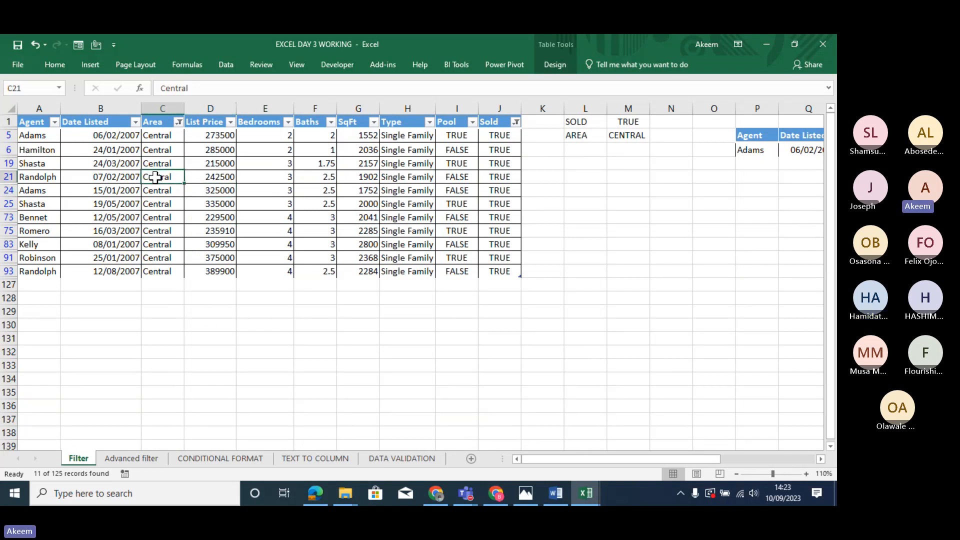
double_click(156, 178)
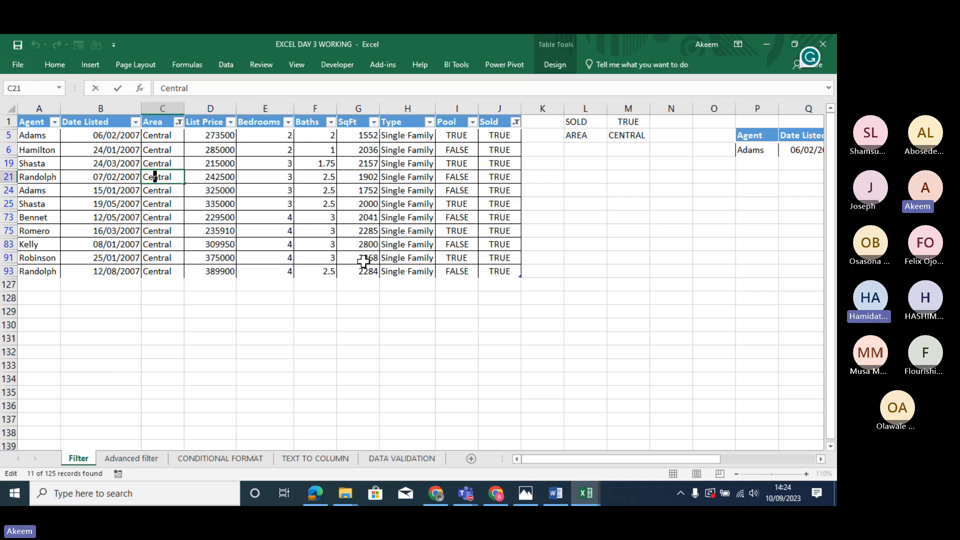
left_click(510, 308)
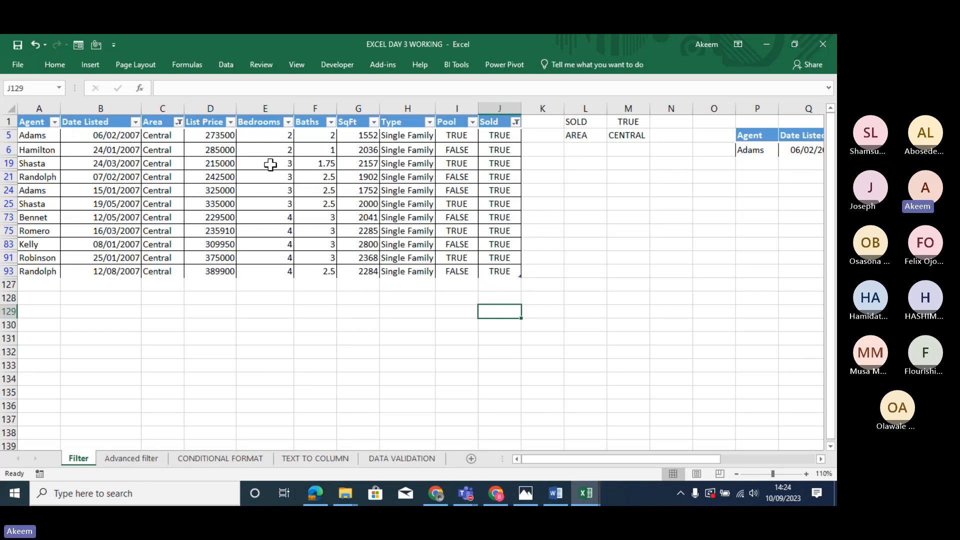
Clear the filters from the Sold and Area columns of the property listing table.
left_click(502, 149)
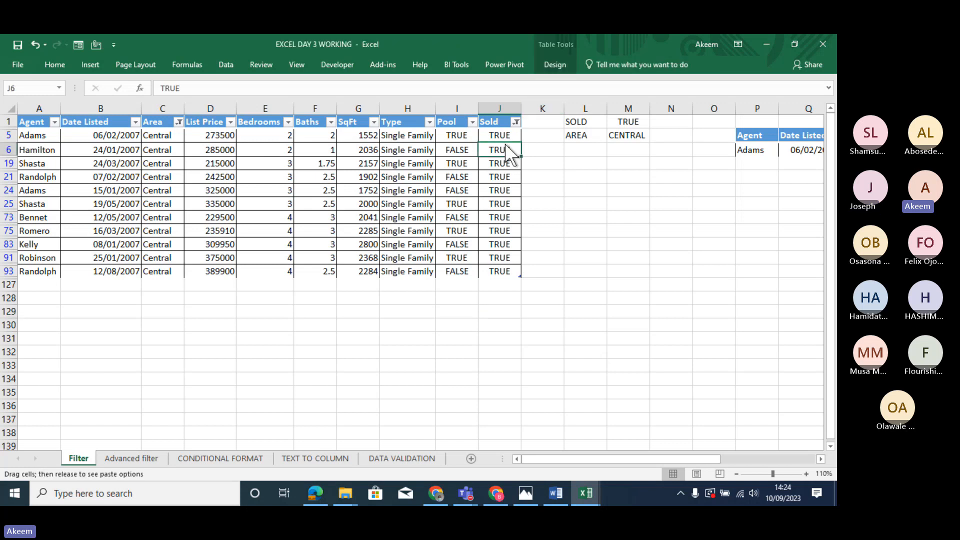
right_click(497, 176)
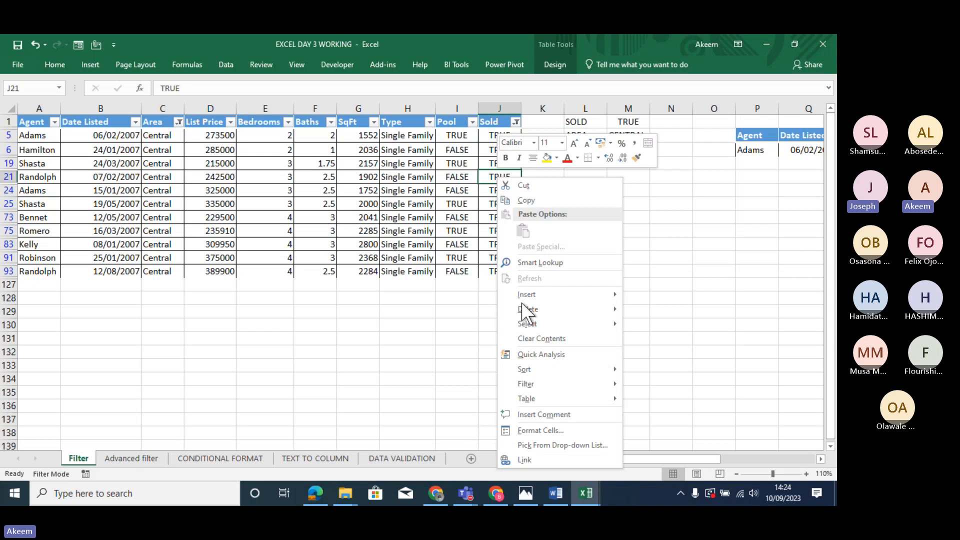
mouse_move(554, 382)
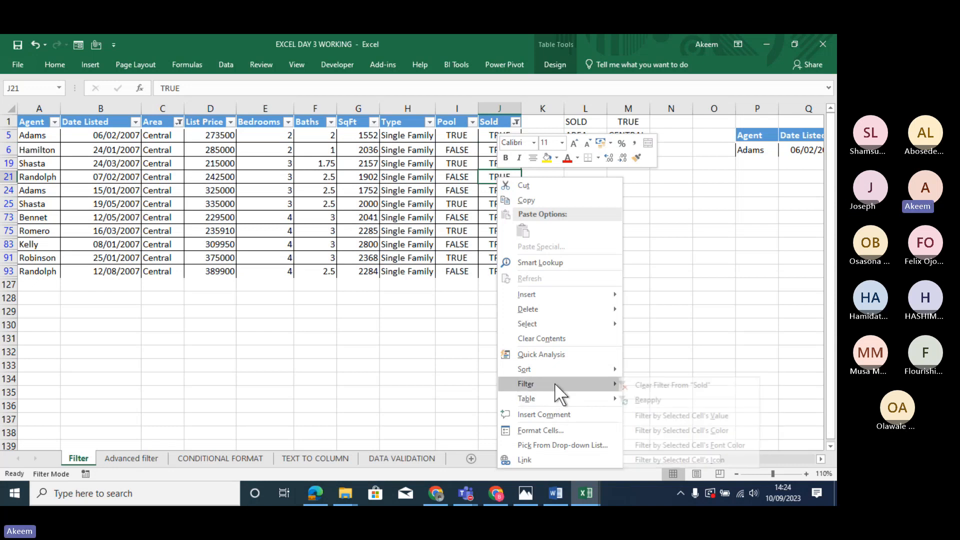
left_click(656, 385)
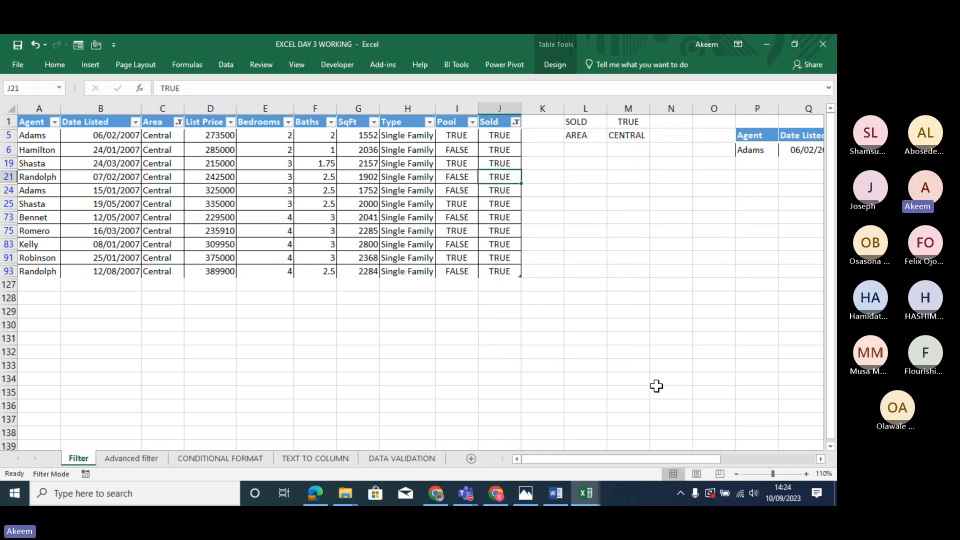
left_click(179, 122)
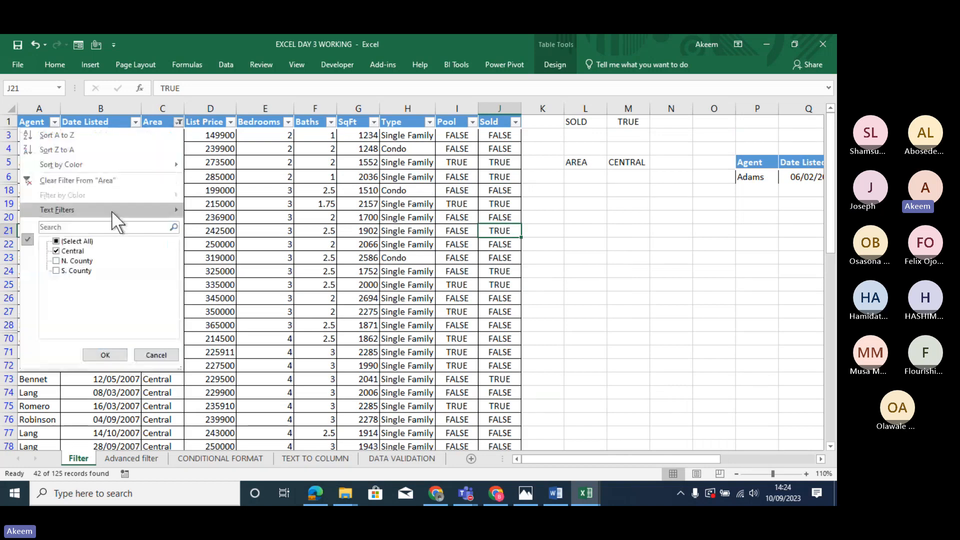
left_click(92, 179)
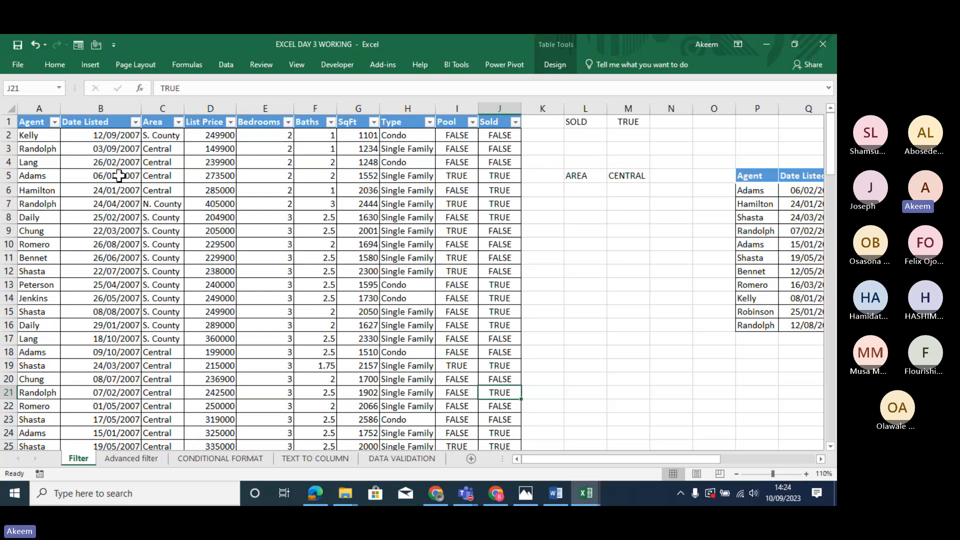
Filter the Agent column by the value of cell A2 and select all columns of the filtered rows.
left_click(42, 136)
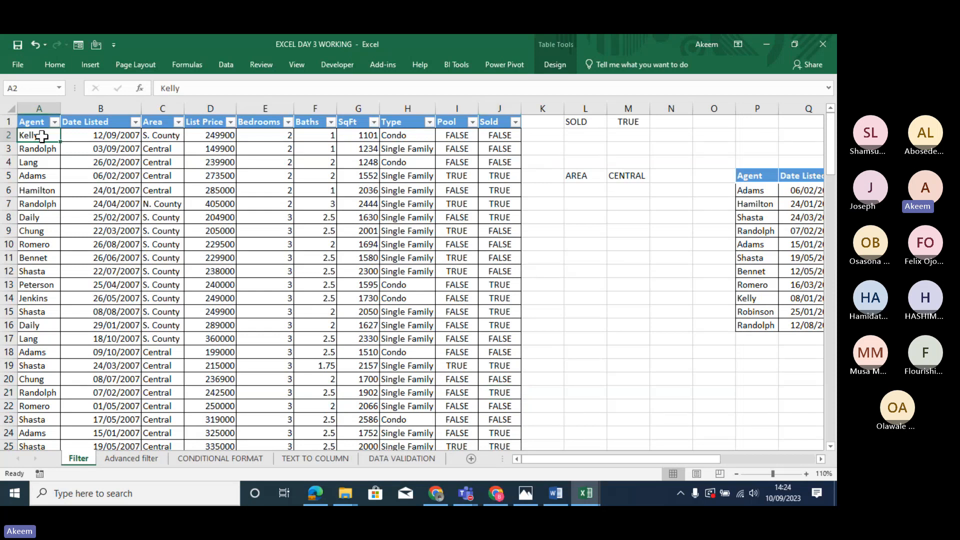
right_click(42, 136)
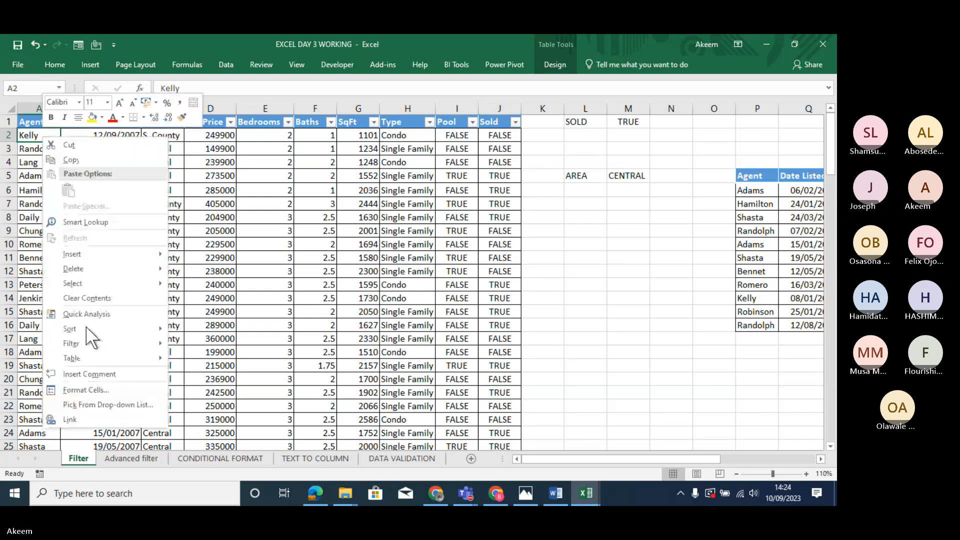
mouse_move(87, 342)
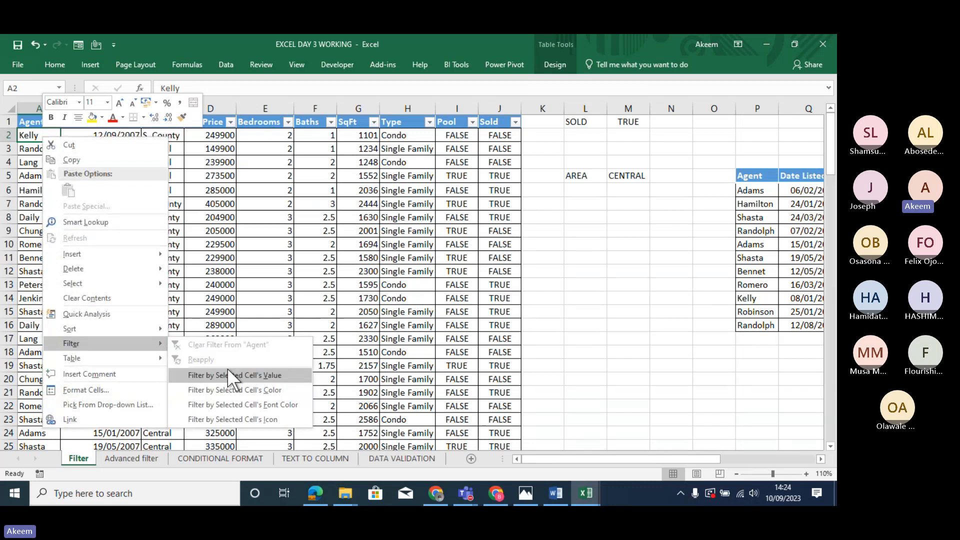
left_click(235, 371)
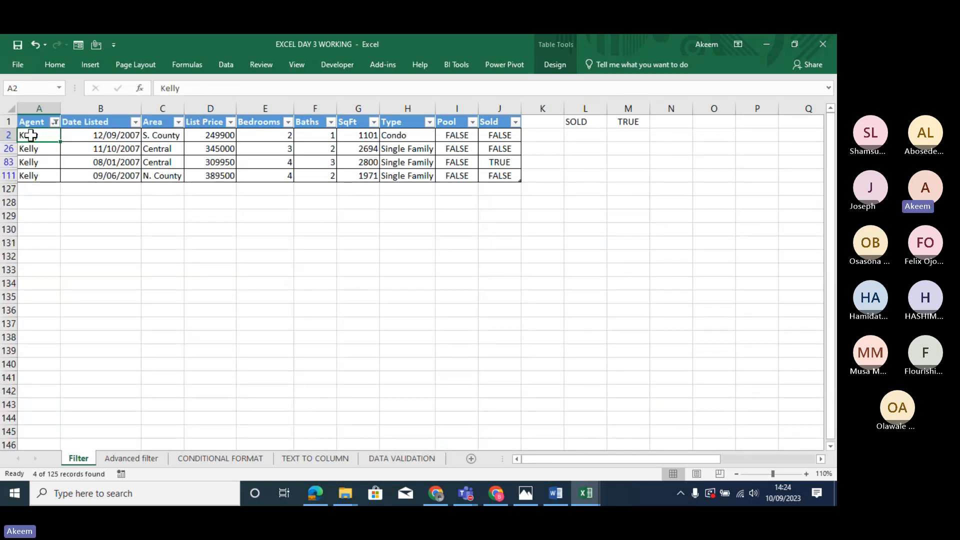
left_click_drag(249, 149, 508, 177)
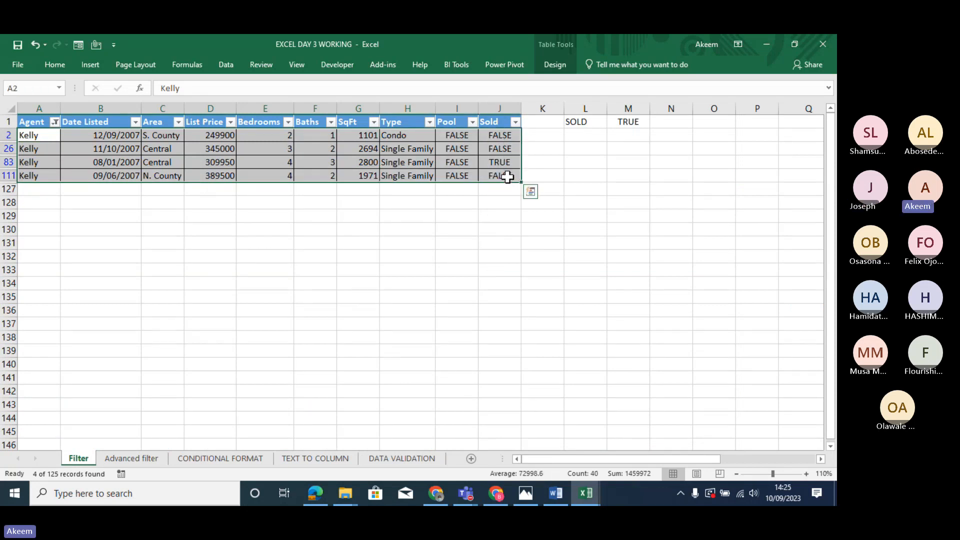
left_click(55, 122)
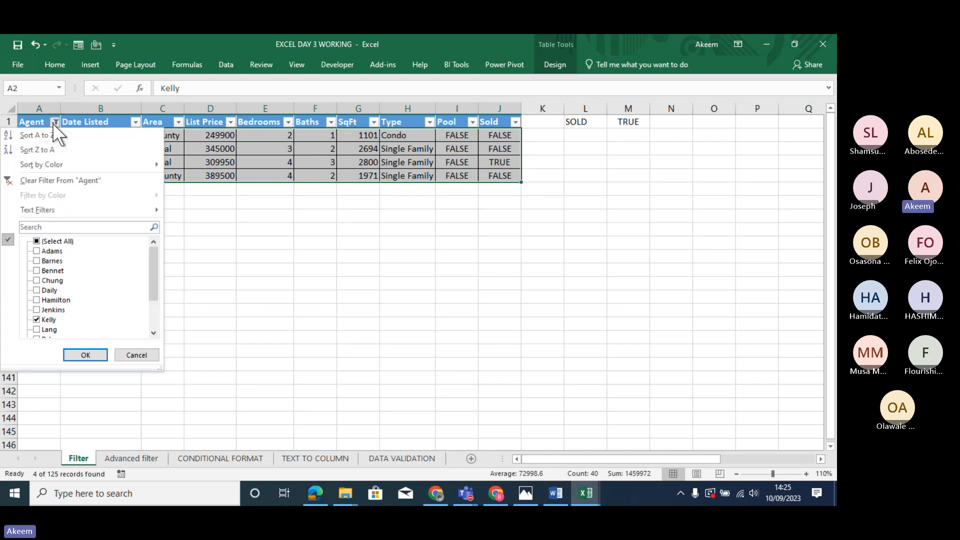
left_click(279, 250)
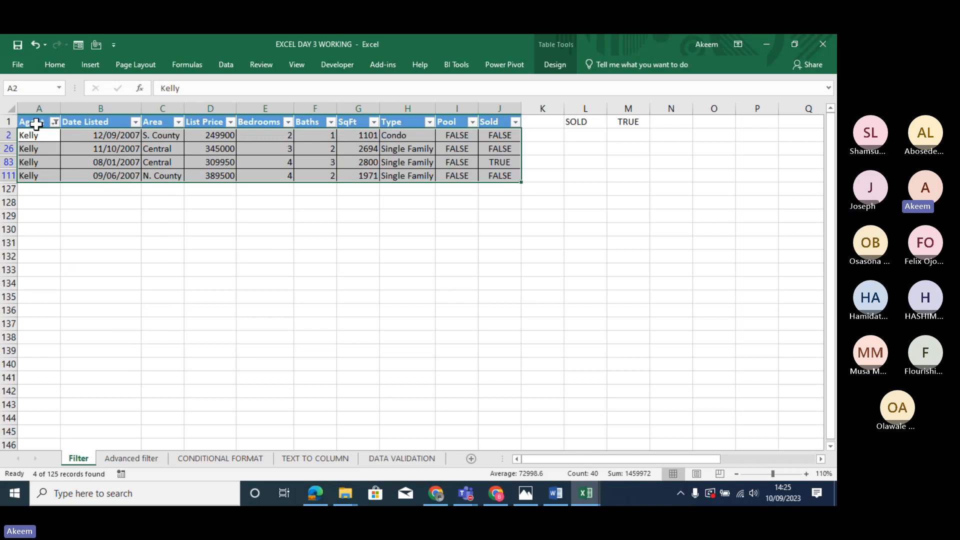
Try to copy the filtered Agent rows with their headers to cell N1, then undo the paste.
left_click_drag(36, 124, 507, 174)
key("ctrl+c")
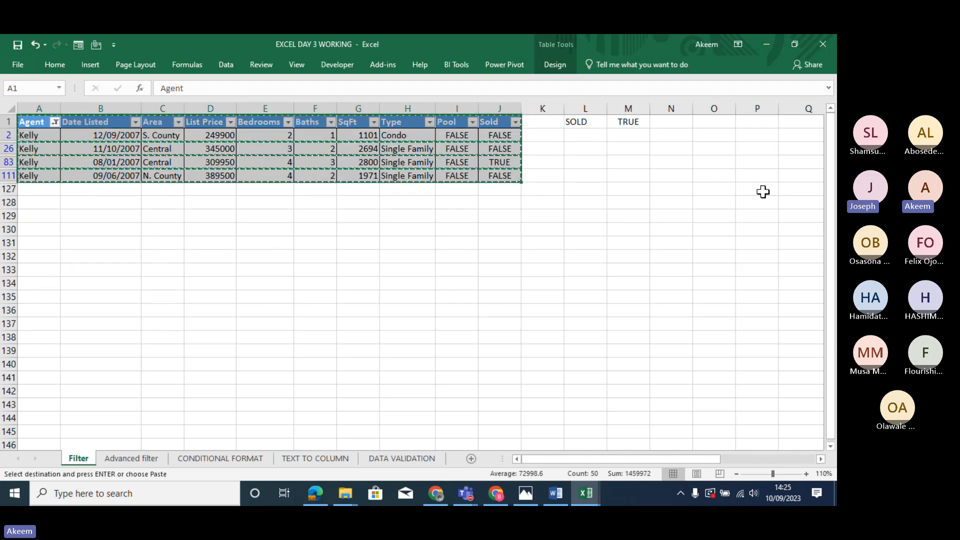
left_click(682, 122)
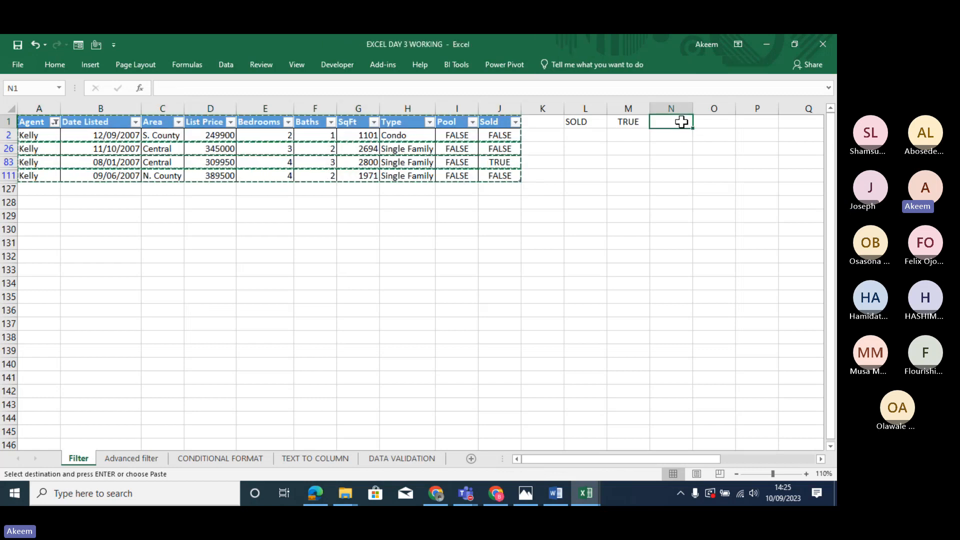
key("ctrl+v")
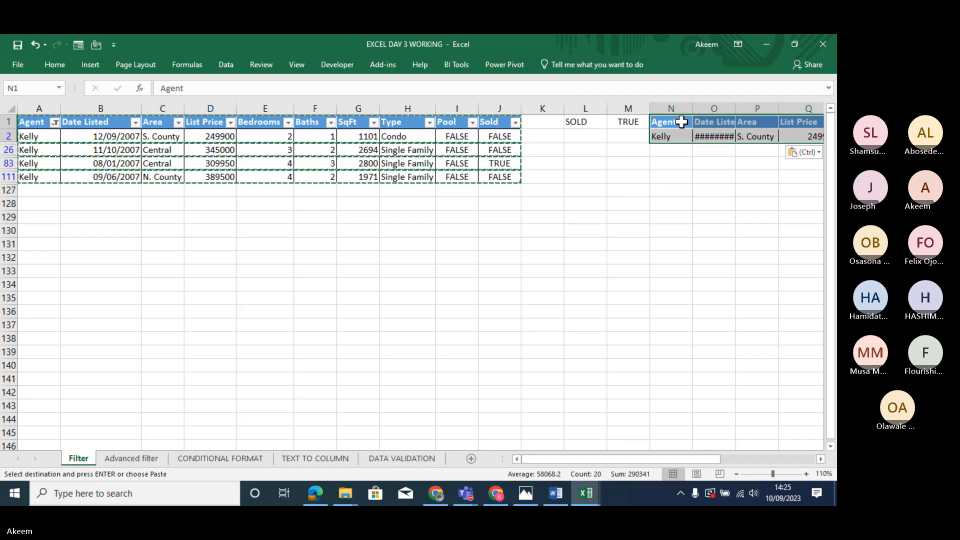
key("ctrl+z")
key("ctrl+z")
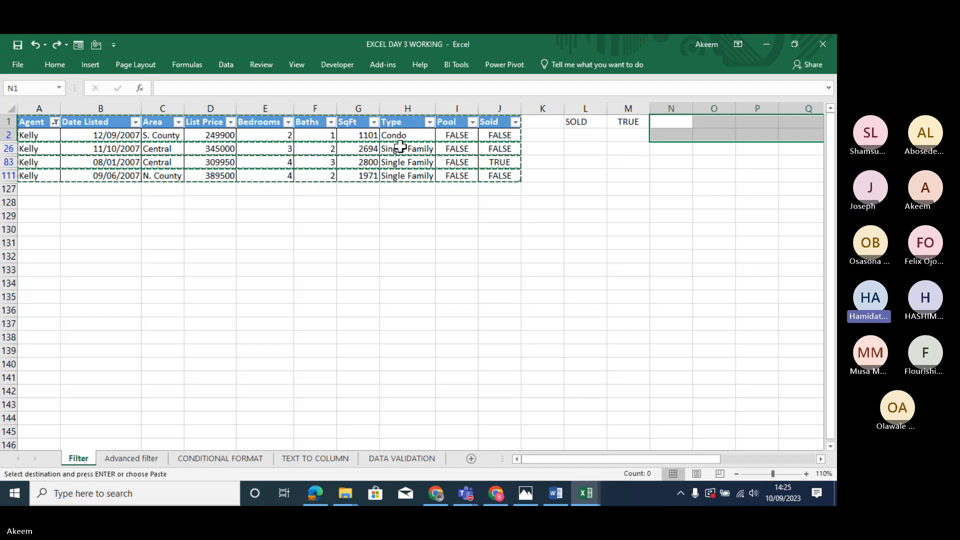
left_click(666, 130)
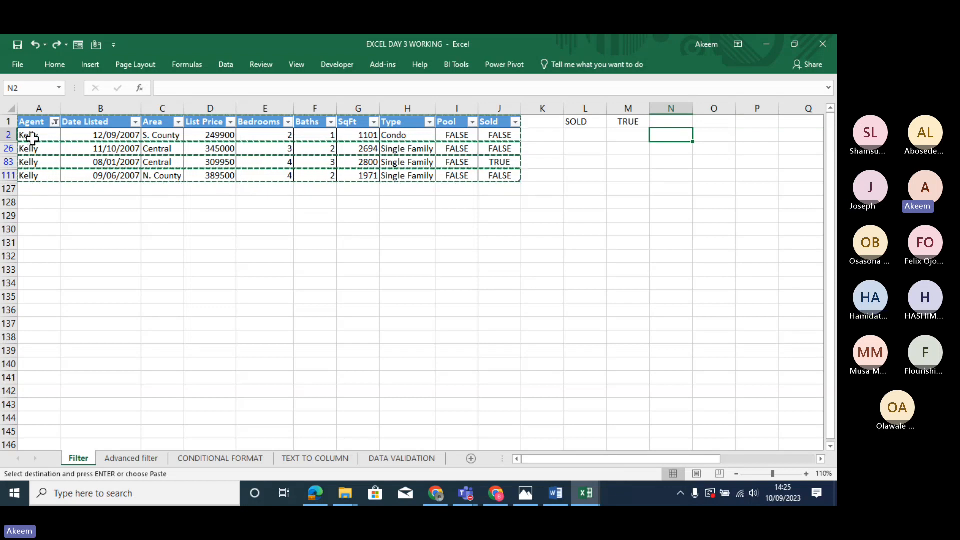
Add the first agent in the filter list to the Agent column's current filter.
left_click_drag(28, 136, 29, 168)
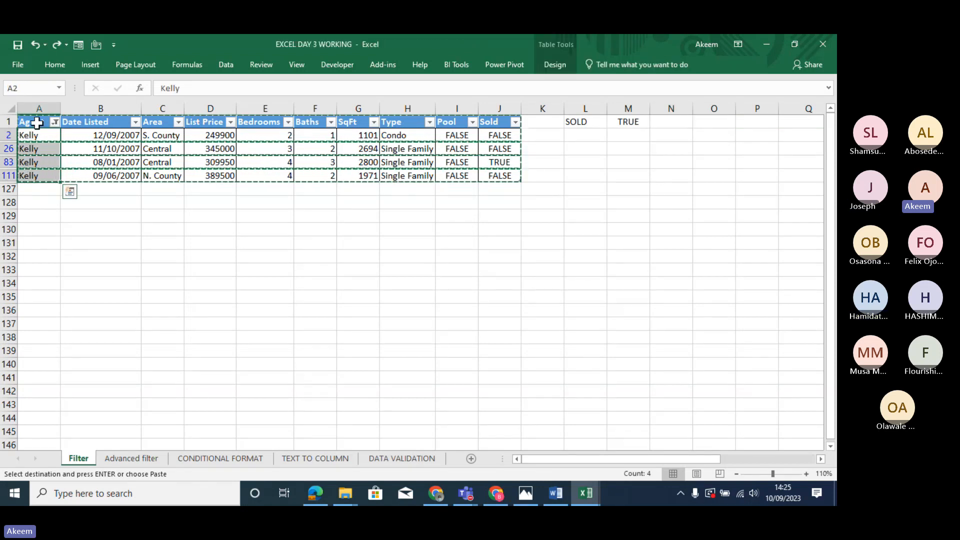
left_click(55, 122)
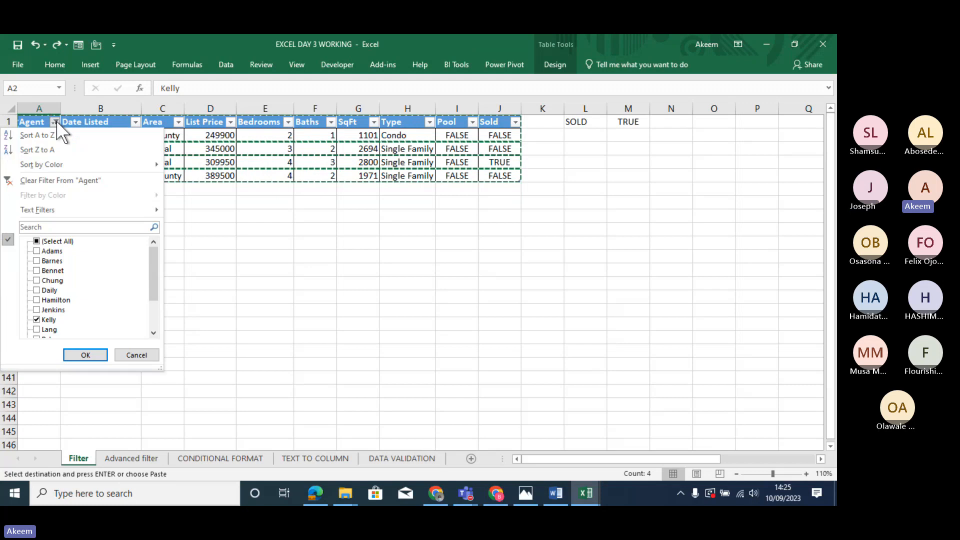
left_click(38, 251)
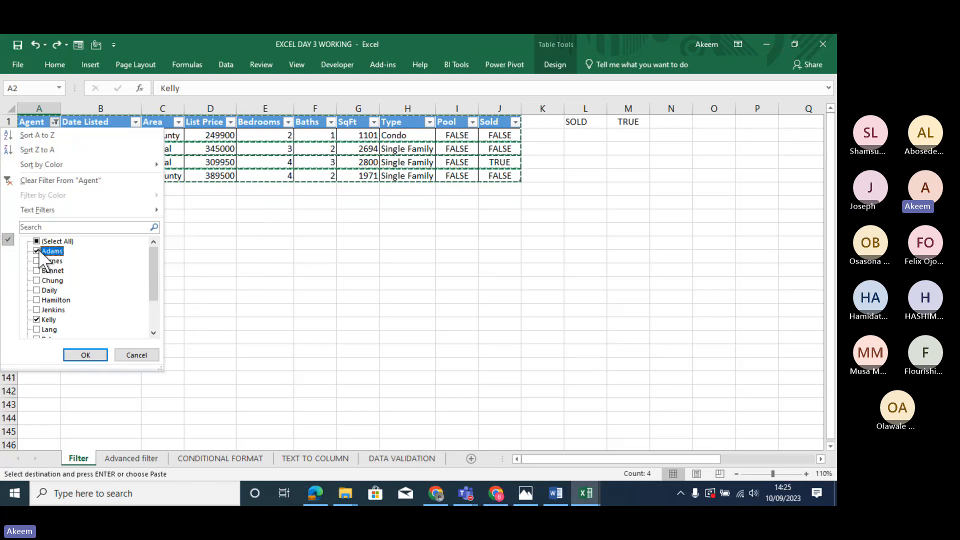
left_click(84, 355)
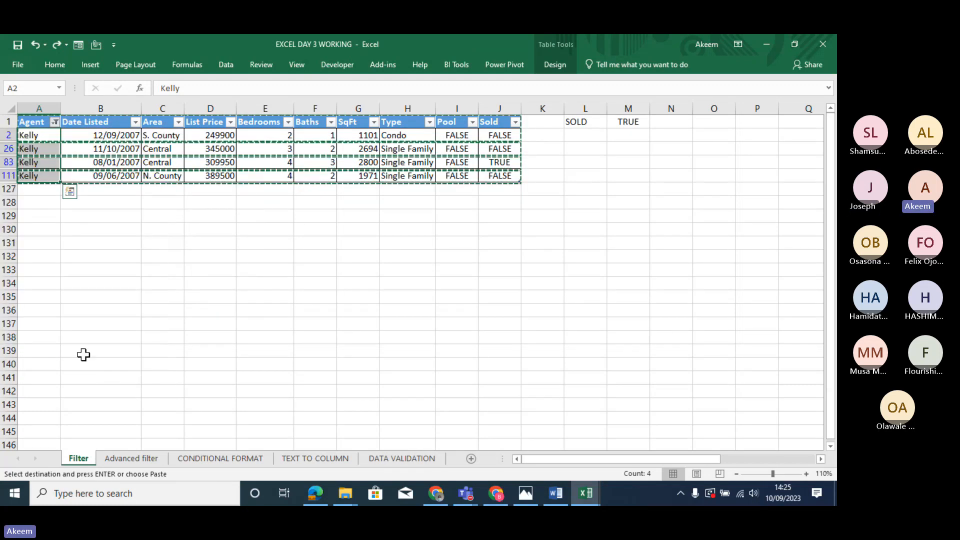
left_click(156, 190)
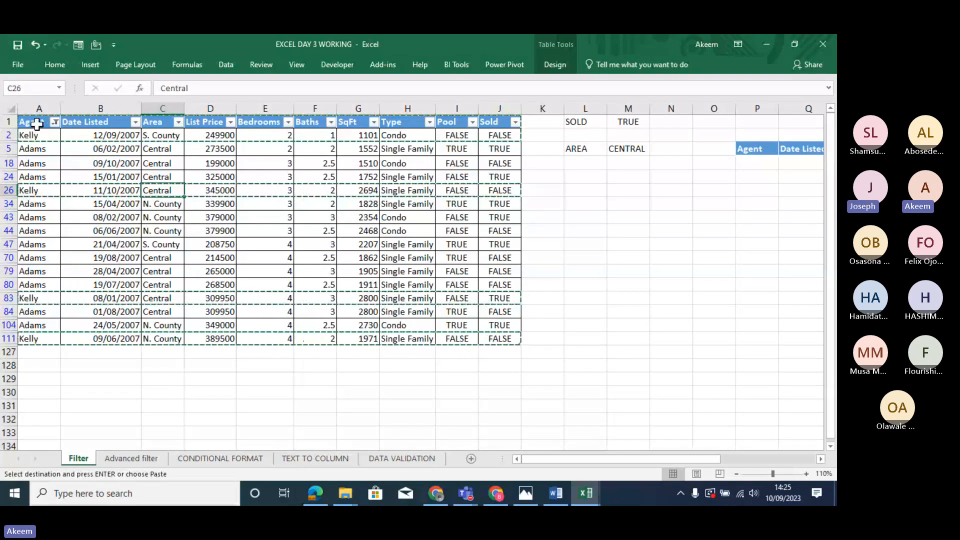
Select the filtered listing rows with their headers, A1 to J111, and cancel the pending copy.
left_click_drag(37, 124, 46, 198)
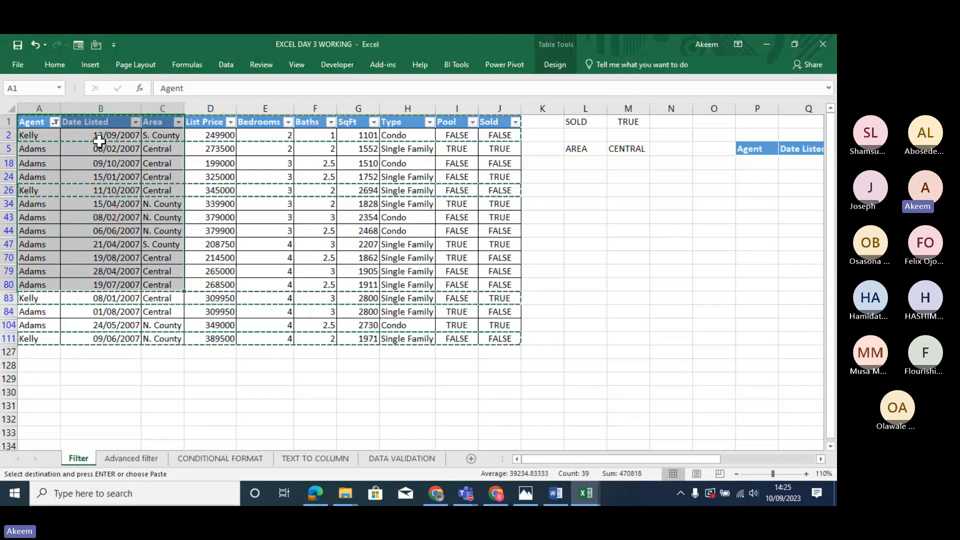
left_click(37, 123)
left_click_drag(37, 123, 492, 340)
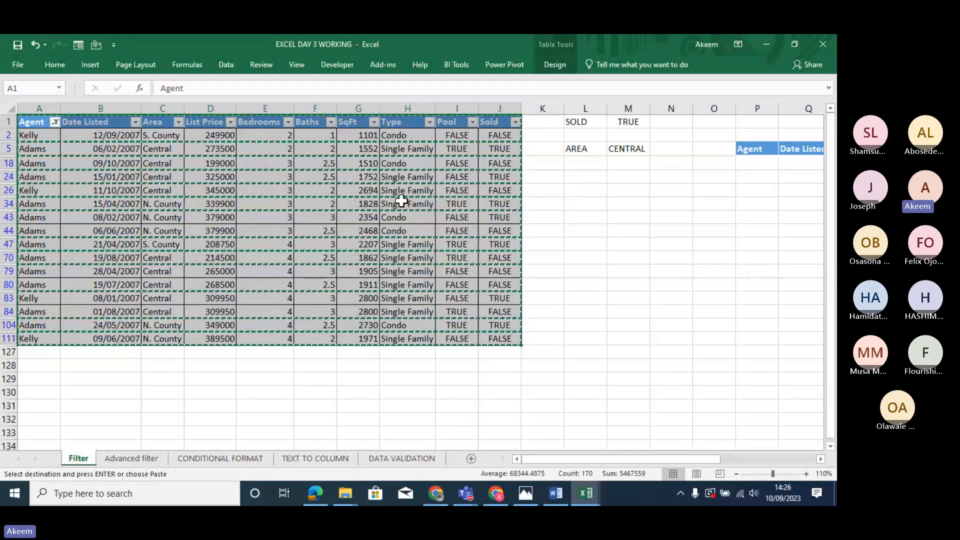
key("Escape")
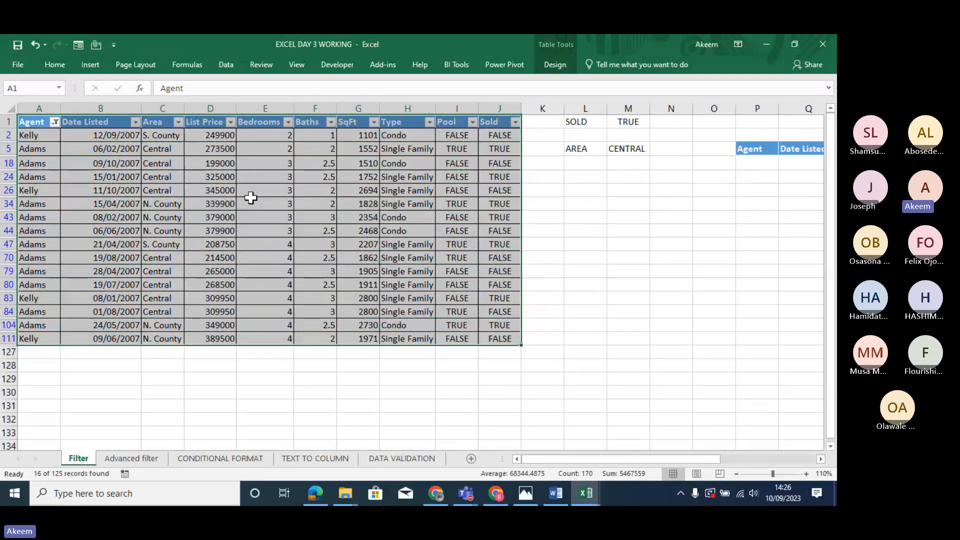
left_click(220, 138)
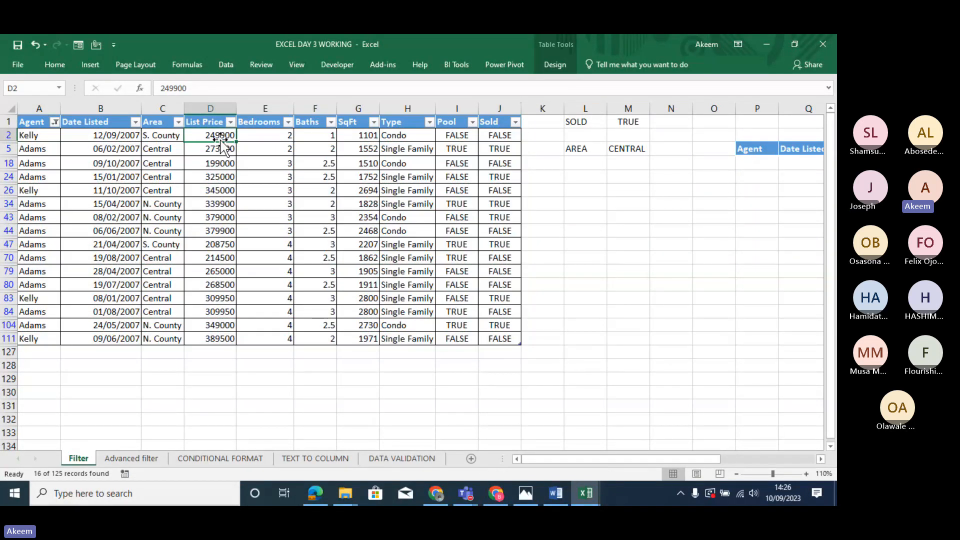
Clear the filter from the Agent column of the property listing table.
left_click(55, 122)
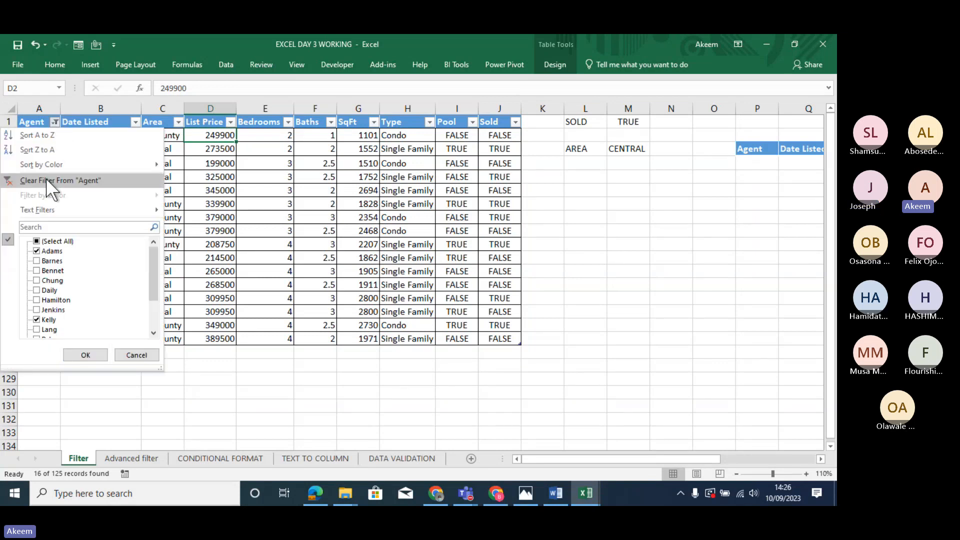
left_click(67, 179)
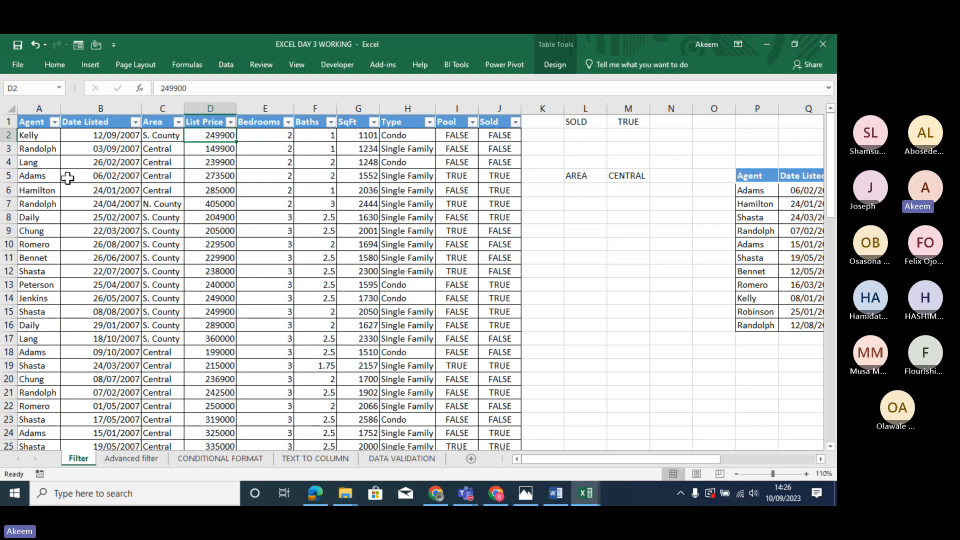
left_click(393, 245)
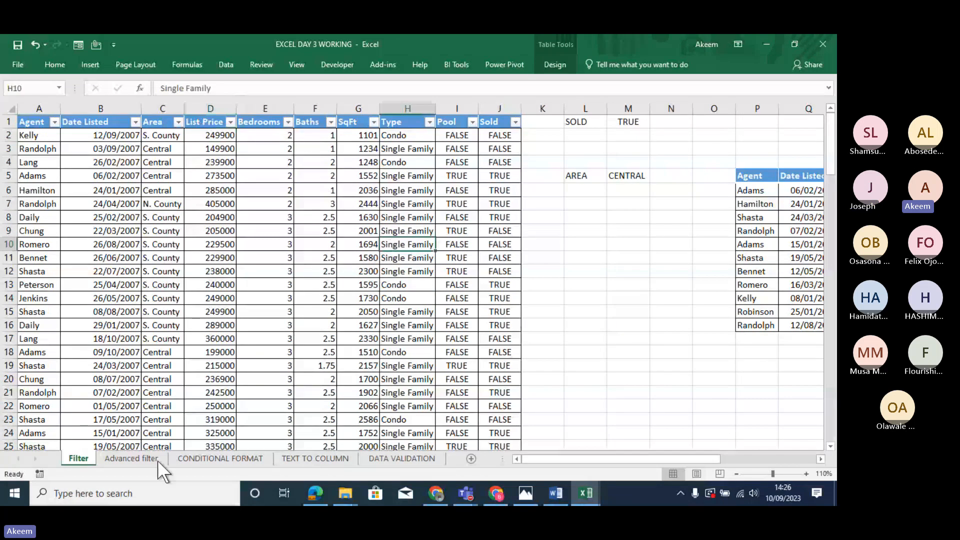
On the Advanced filter sheet, enlarge the font of all cells to size 14.
left_click(135, 457)
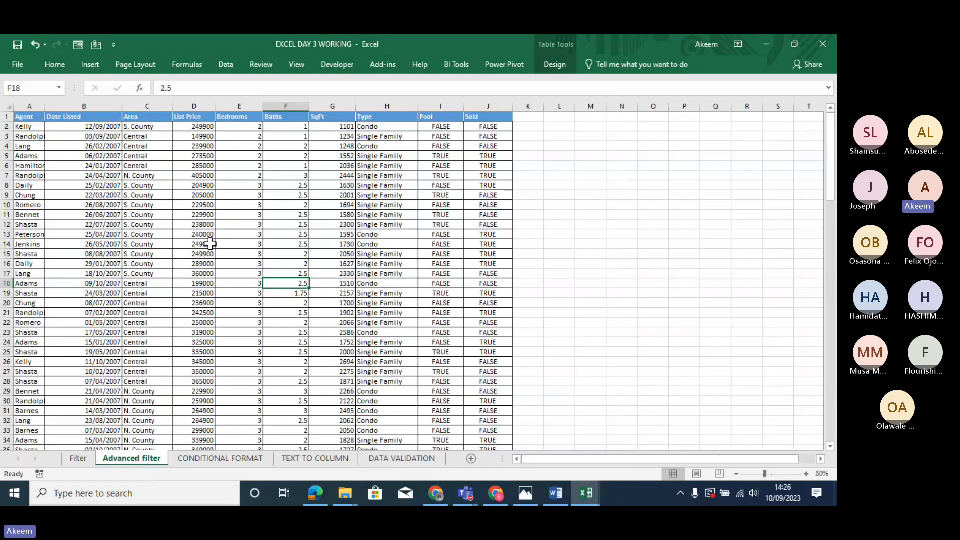
left_click(11, 109)
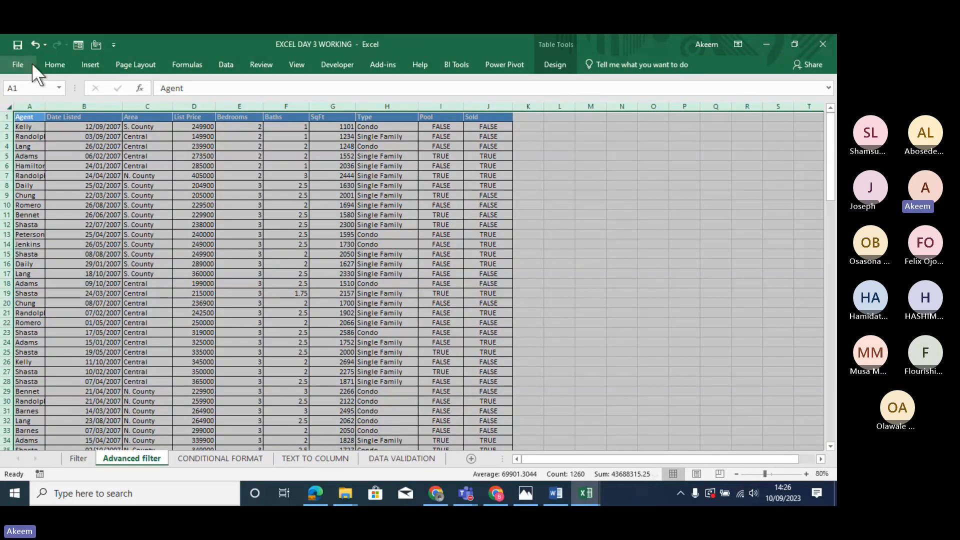
left_click(50, 66)
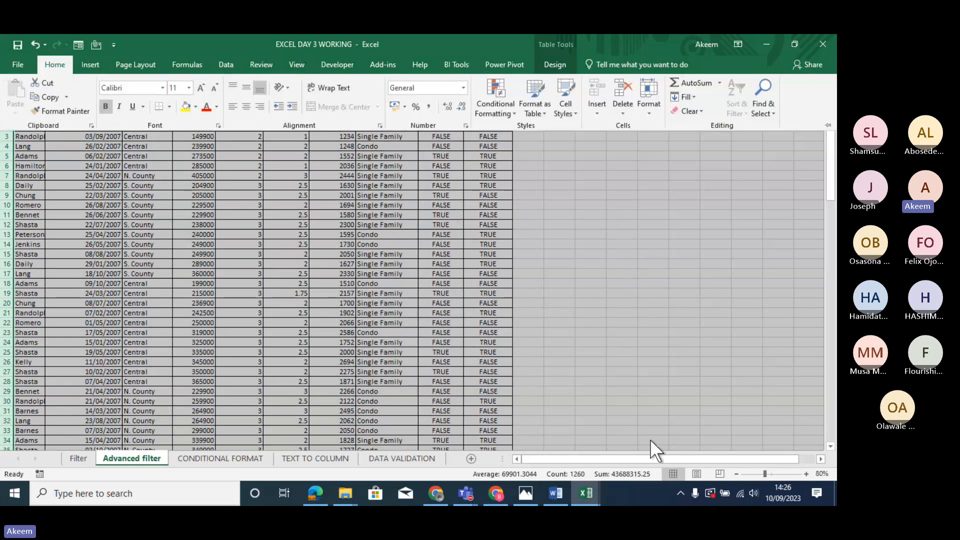
left_click(202, 85)
left_click(202, 85)
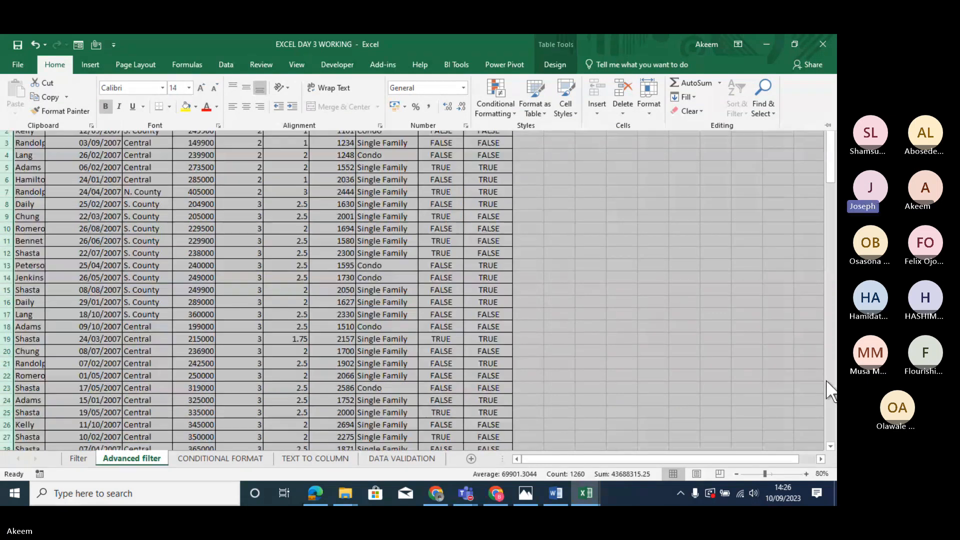
left_click(805, 472)
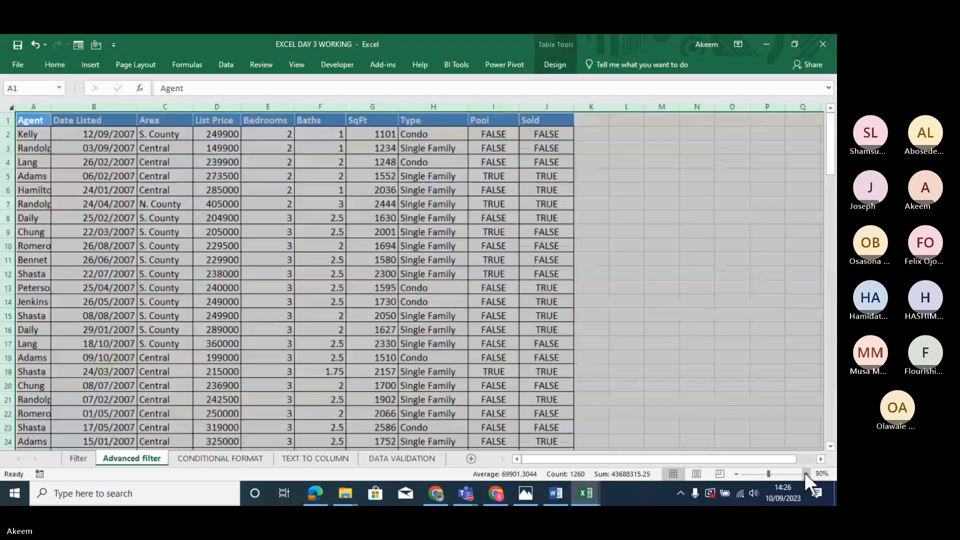
left_click(806, 473)
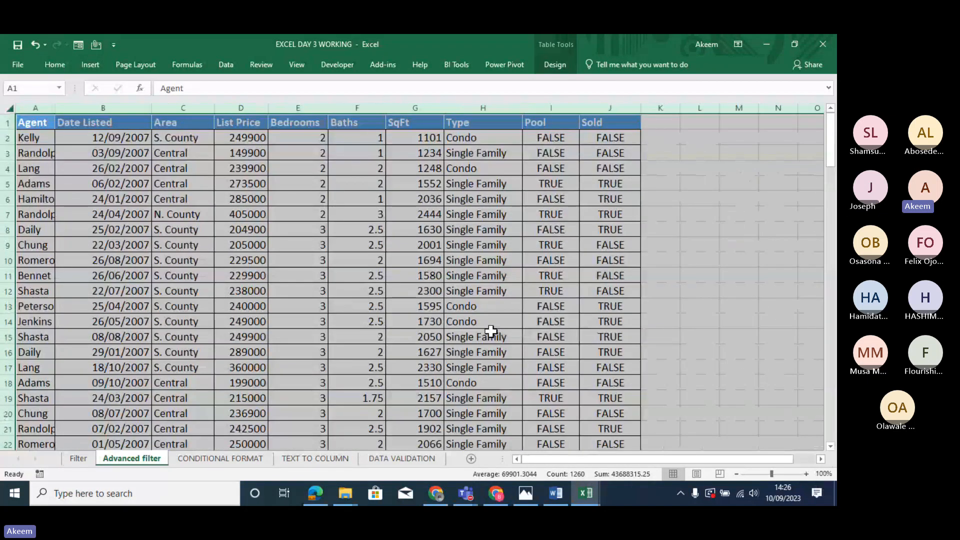
left_click(491, 331)
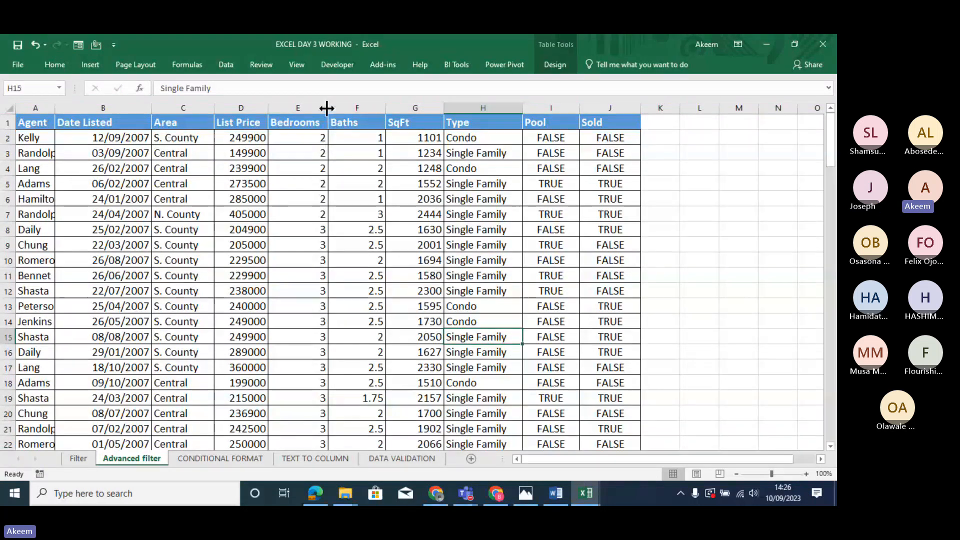
Narrow the Date Listed column and widen the Agent column so the agent names fit.
left_click_drag(326, 108, 324, 107)
left_click_drag(152, 109, 132, 108)
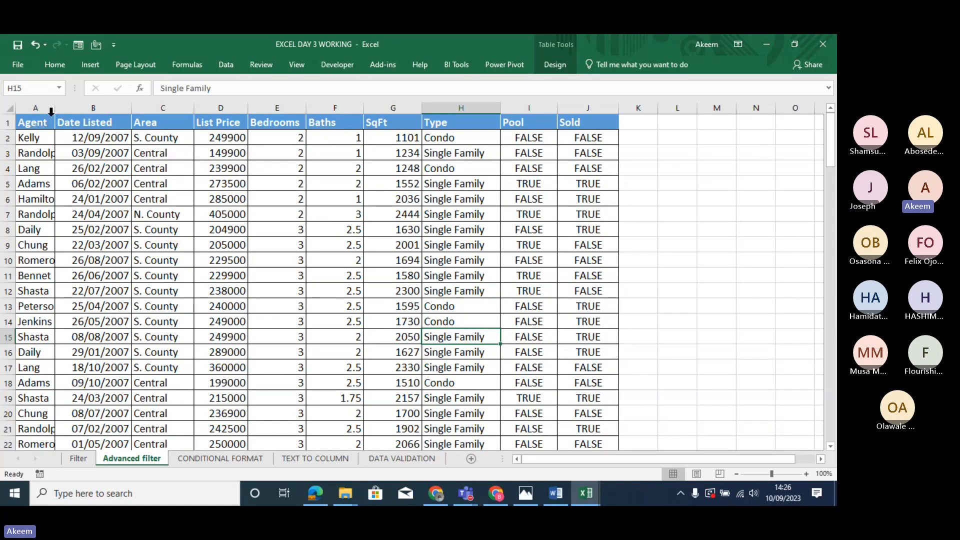
left_click(73, 166)
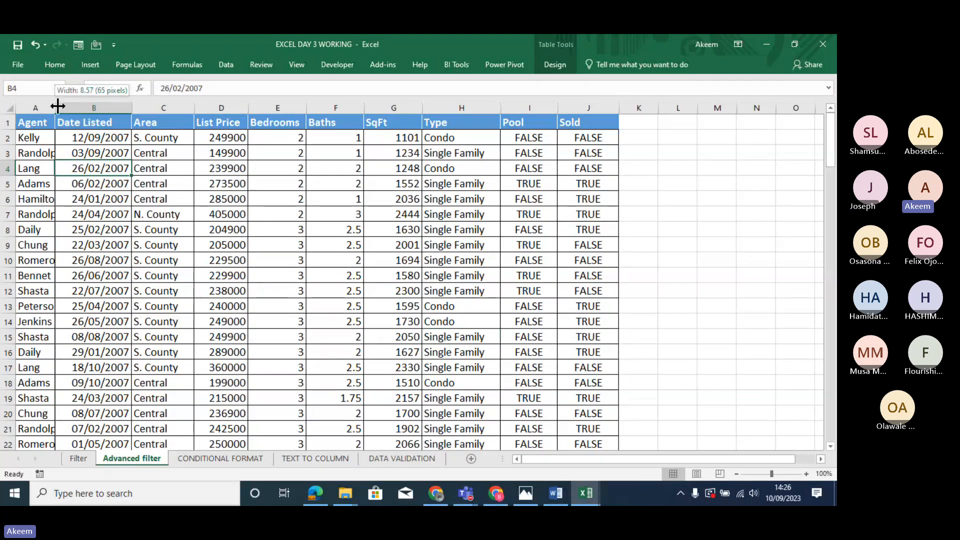
left_click_drag(55, 108, 75, 107)
left_click(300, 172)
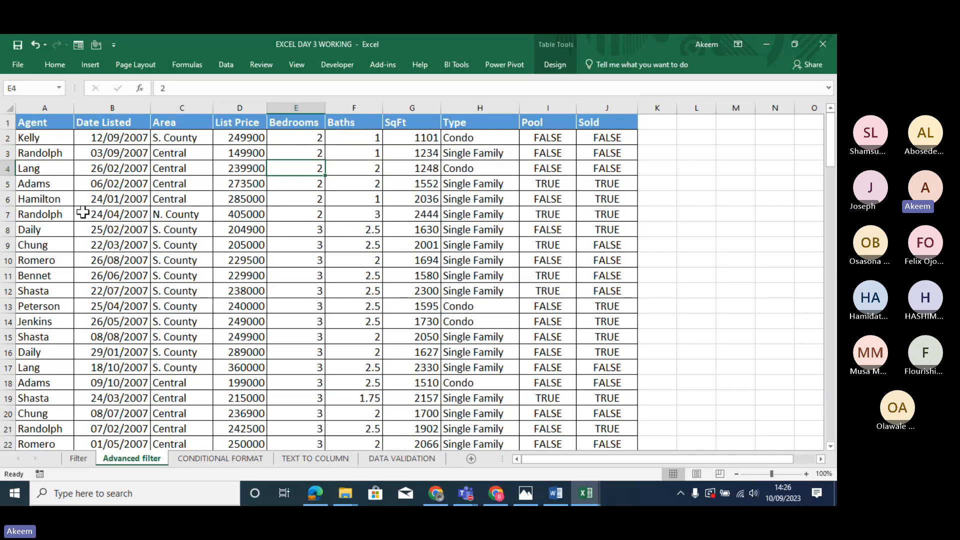
left_click(697, 226)
left_click(748, 199)
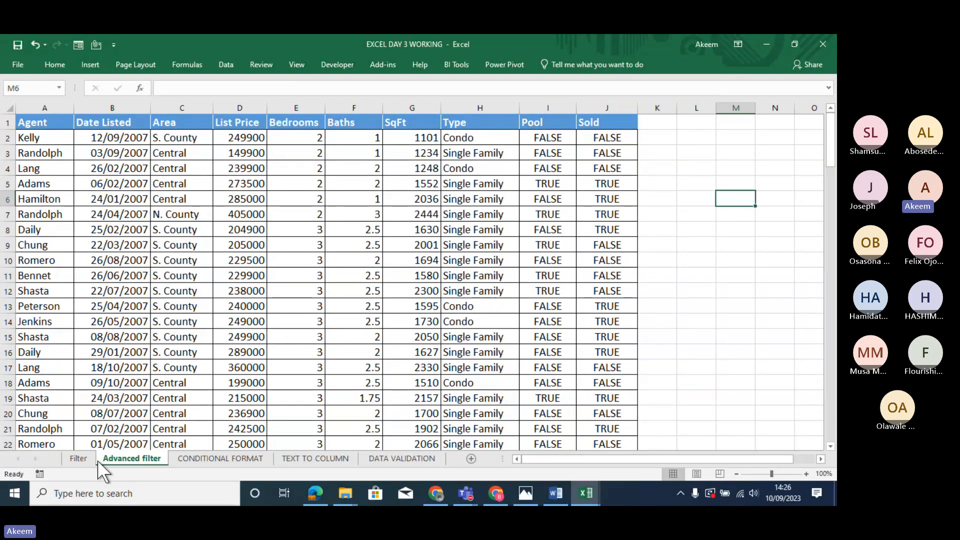
left_click(79, 458)
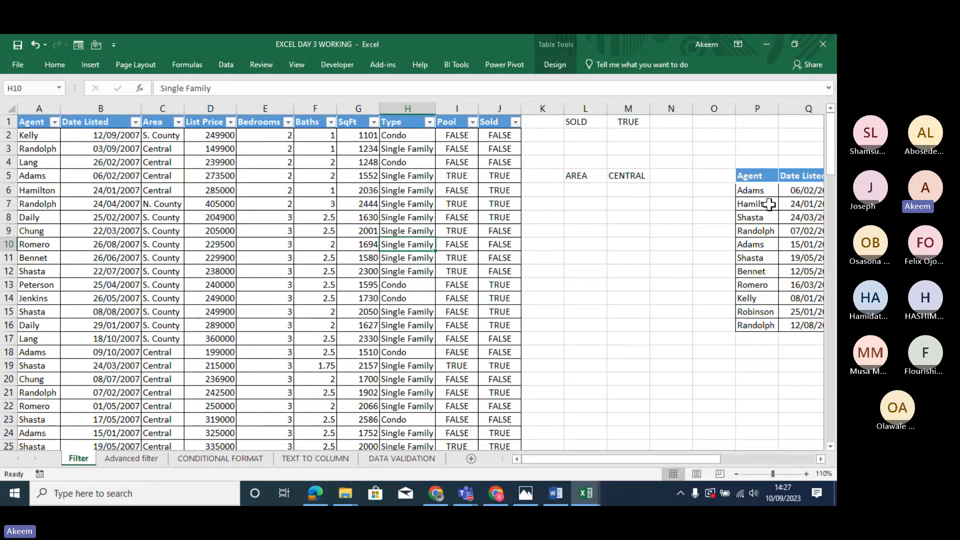
left_click(128, 463)
left_click(189, 246)
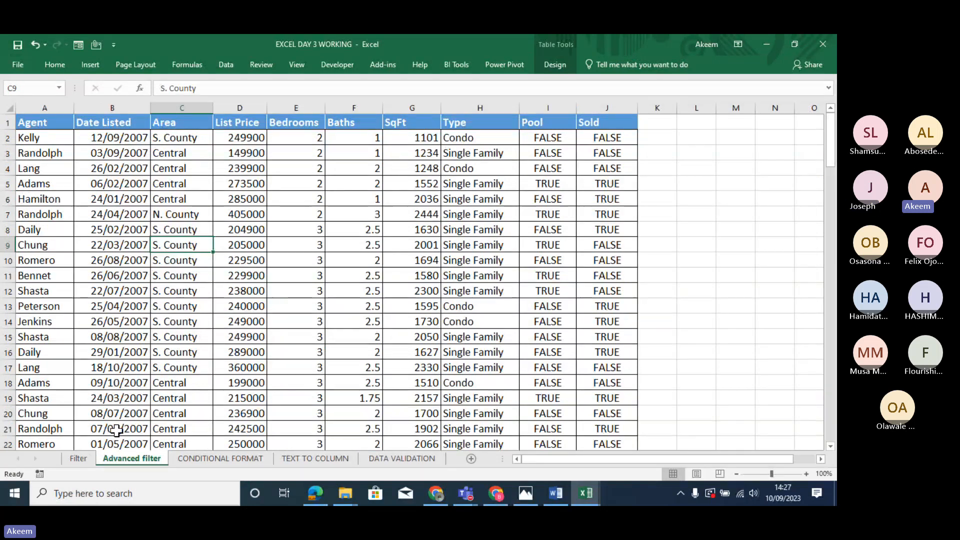
On the Filter sheet, move the AREA and CENTRAL criteria from L5:M5 to L2:M2, directly below SOLD and TRUE.
left_click(79, 458)
left_click(574, 120)
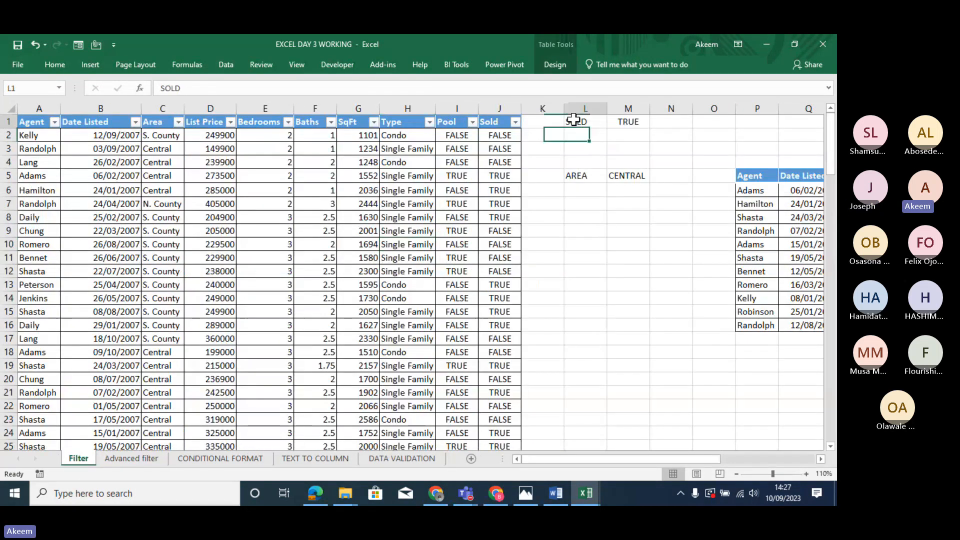
left_click_drag(574, 120, 632, 122)
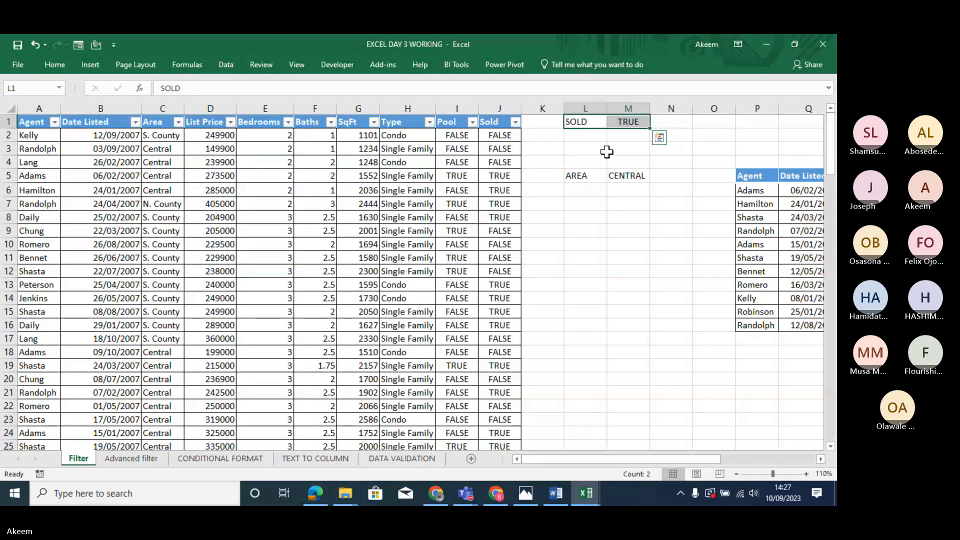
left_click_drag(580, 176, 627, 178)
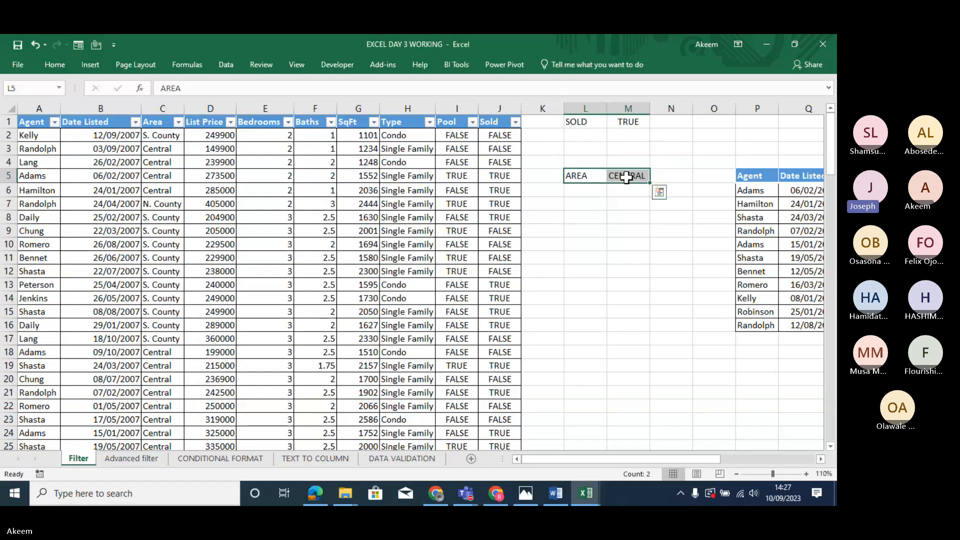
key("ctrl+c")
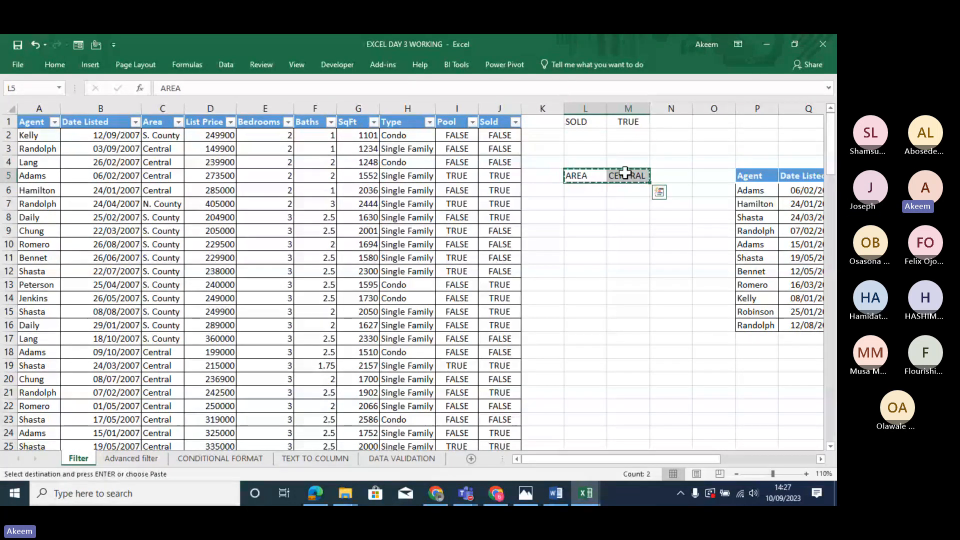
left_click(597, 135)
key("Return")
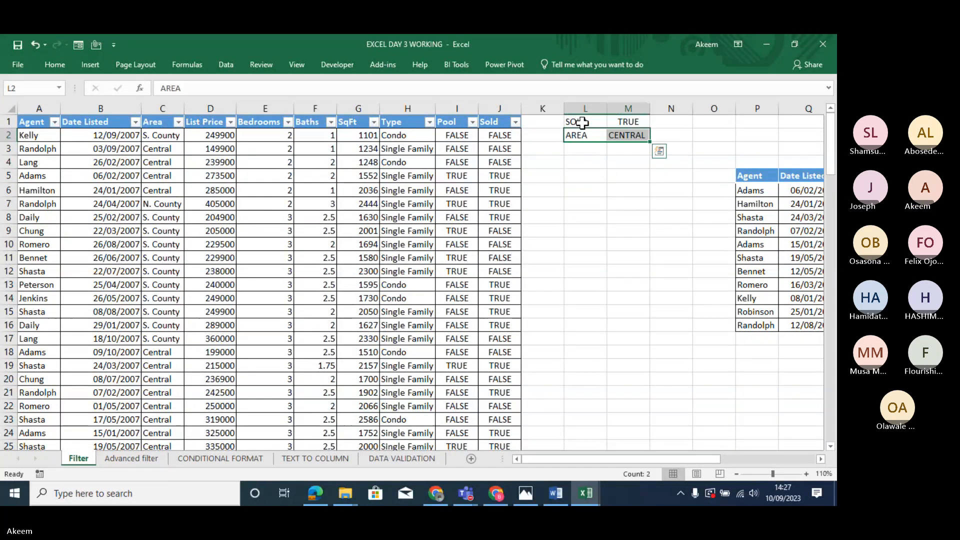
Copy the SOLD/TRUE and AREA/CENTRAL criteria in L1:M2 from the Filter sheet to L1 on the Advanced filter sheet.
left_click_drag(580, 121, 625, 135)
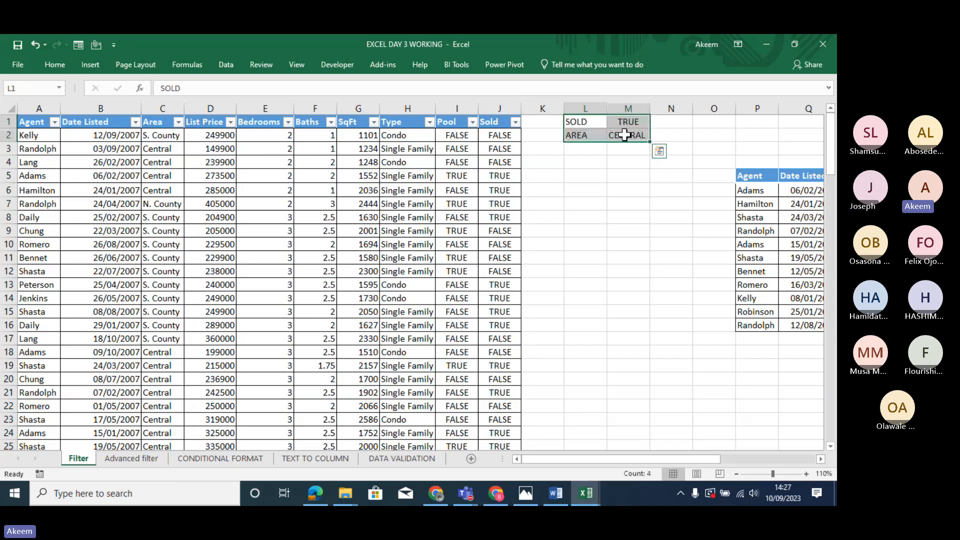
key("ctrl+c")
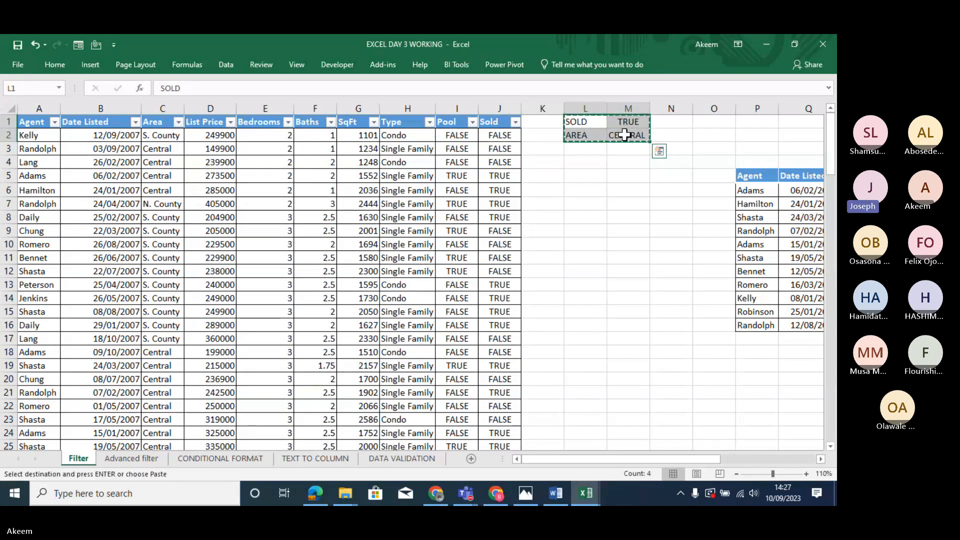
left_click(148, 459)
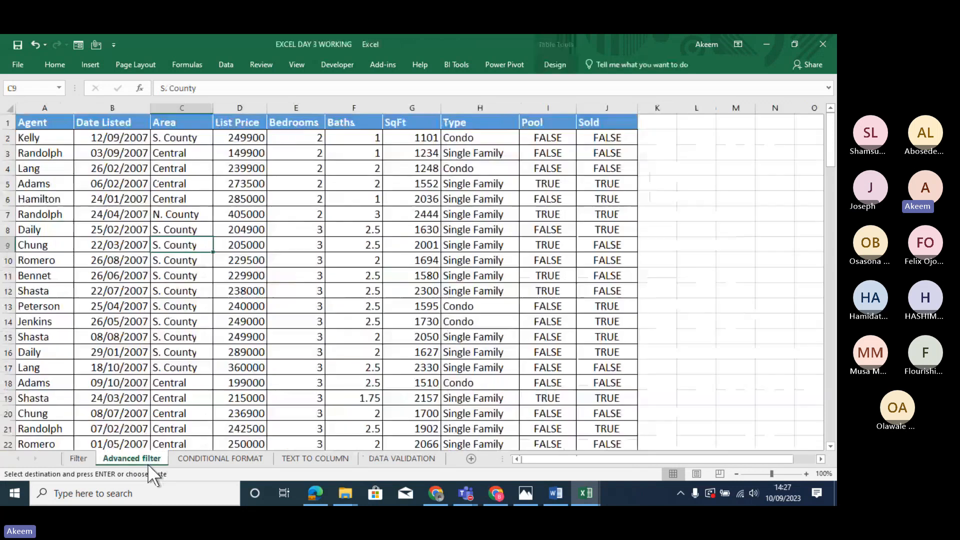
left_click(692, 119)
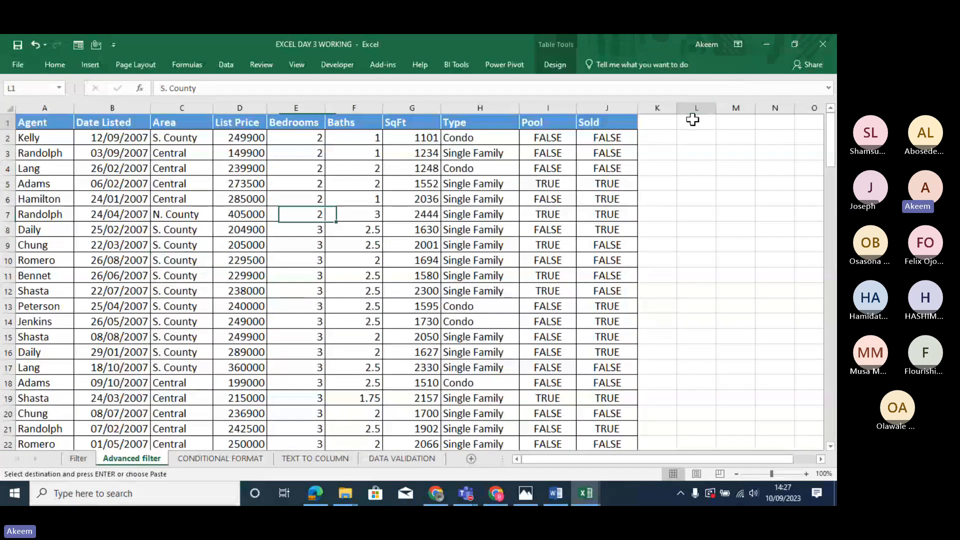
key("ctrl+v")
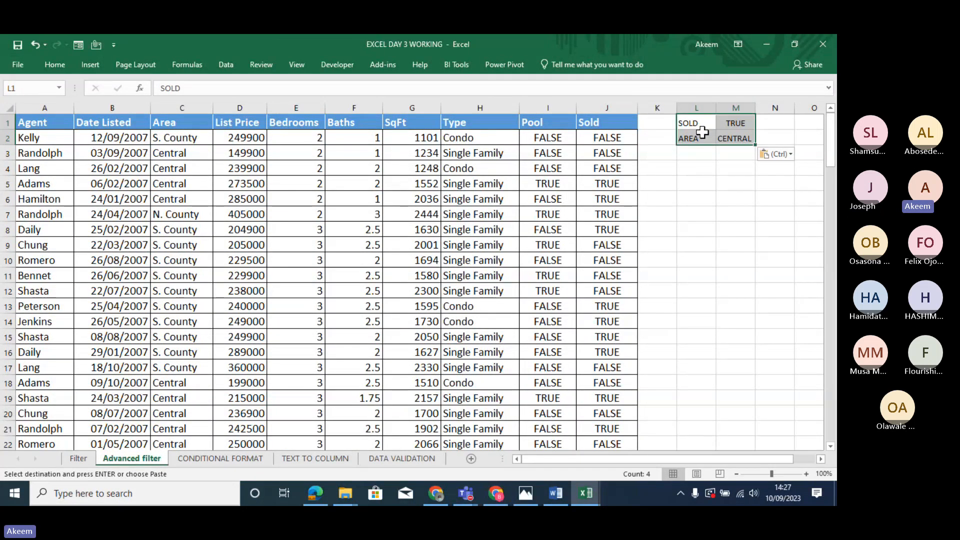
left_click(697, 125)
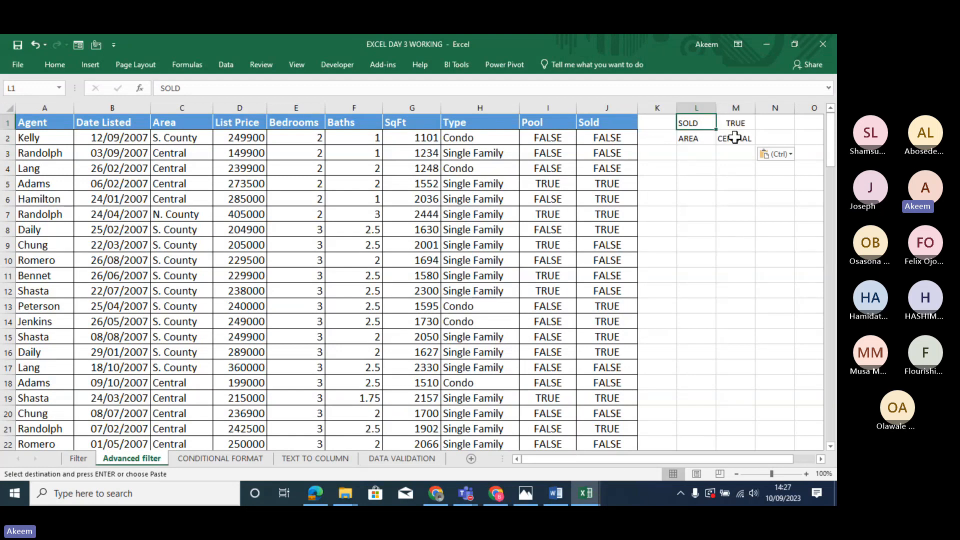
left_click(734, 138)
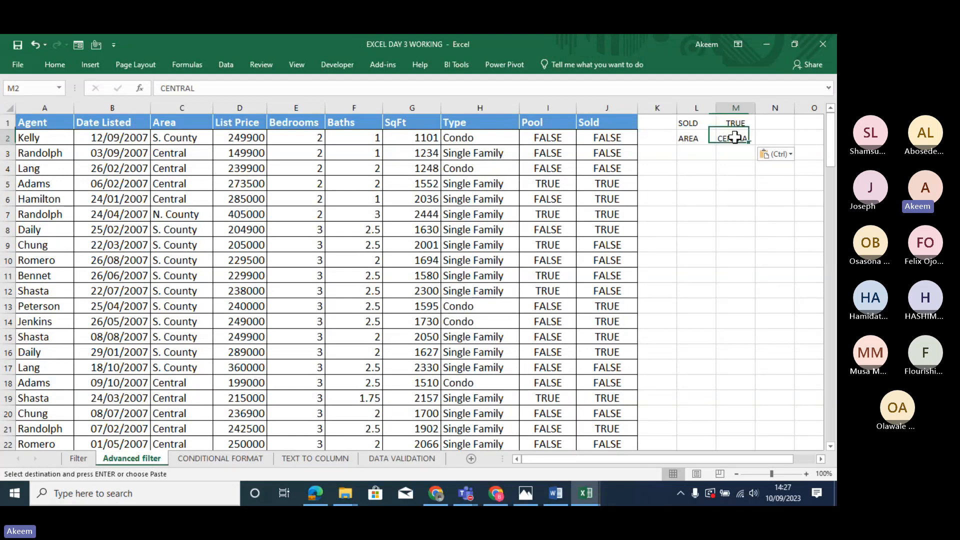
left_click(698, 122)
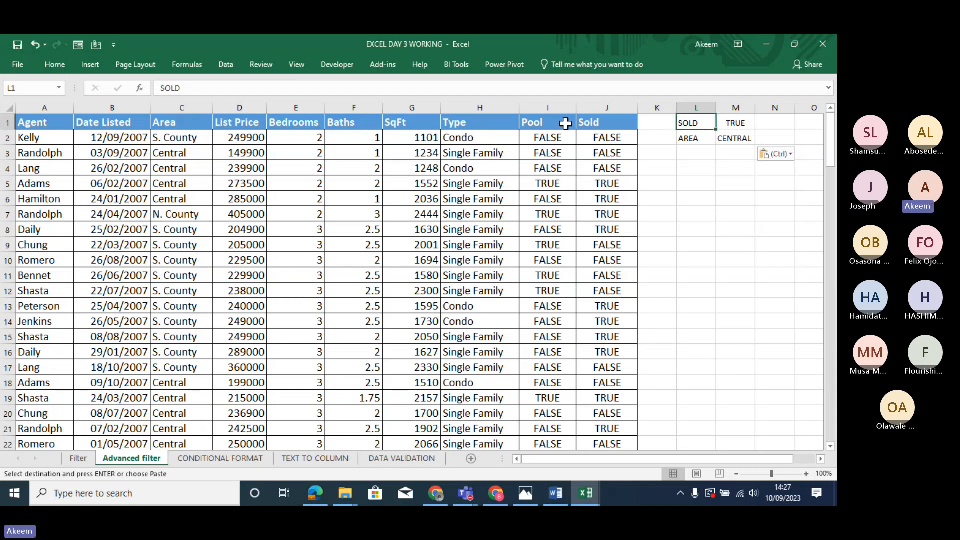
left_click(602, 123)
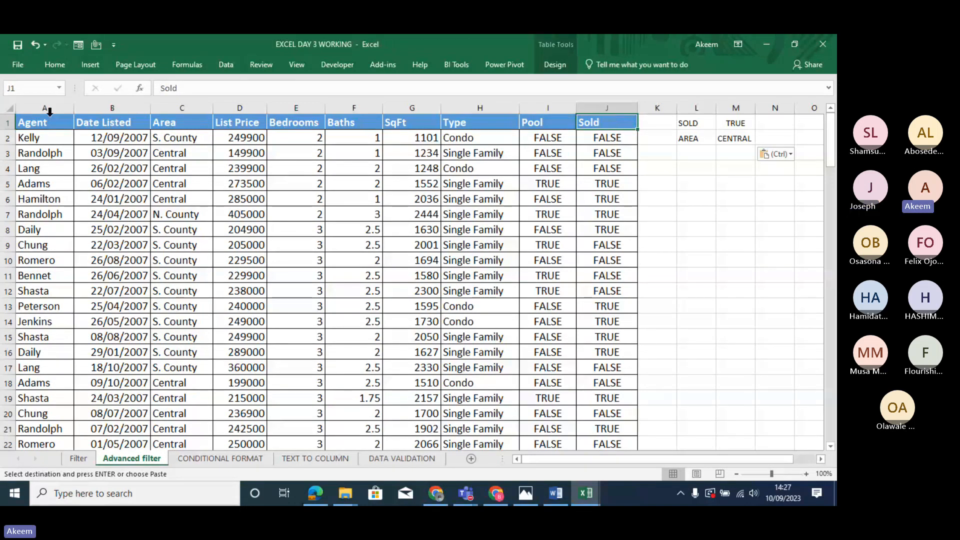
left_click_drag(45, 122, 622, 123)
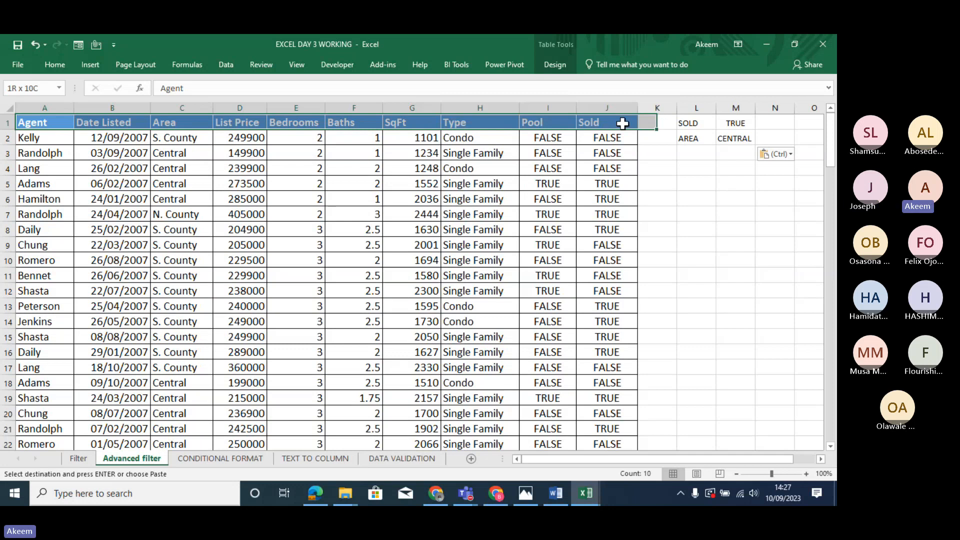
left_click(614, 123)
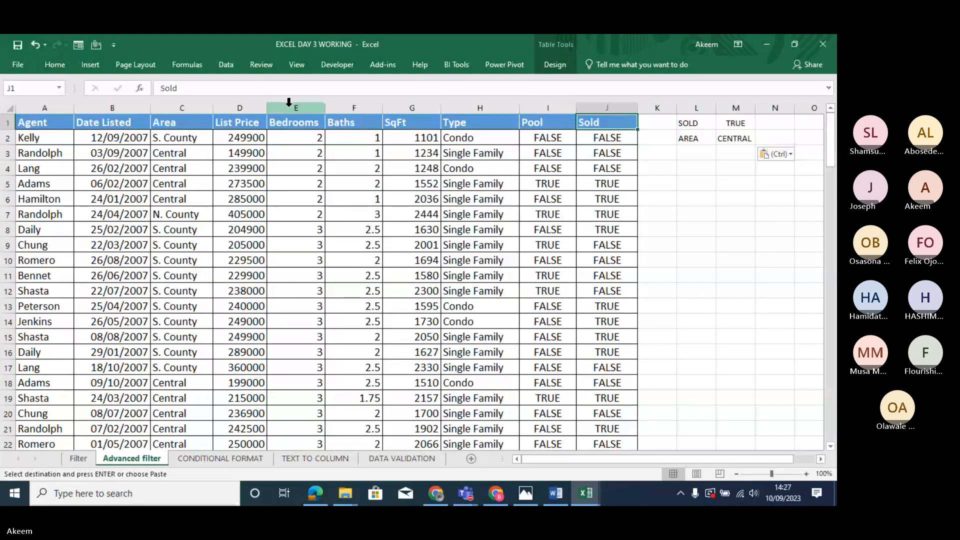
key("ctrl")
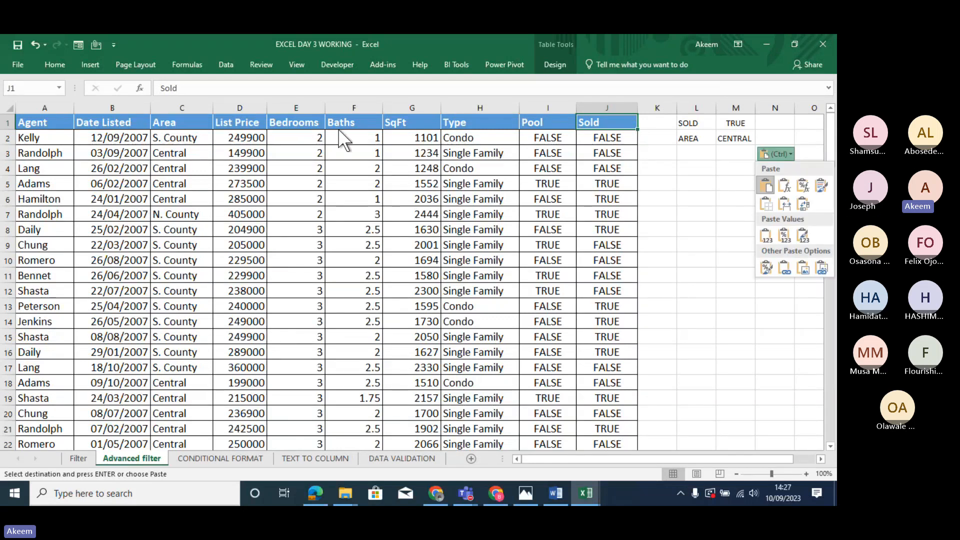
key("ctrl")
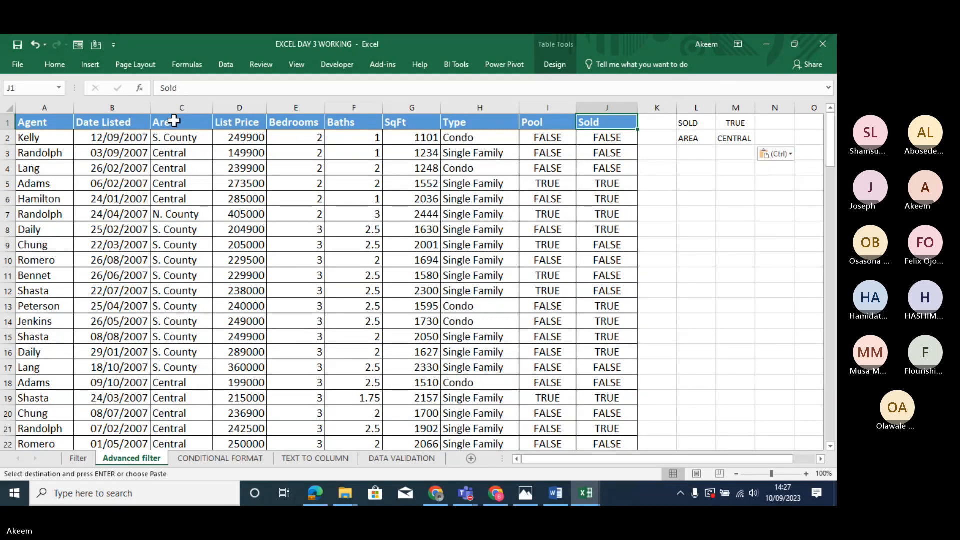
left_click(173, 121)
key("ctrl+c")
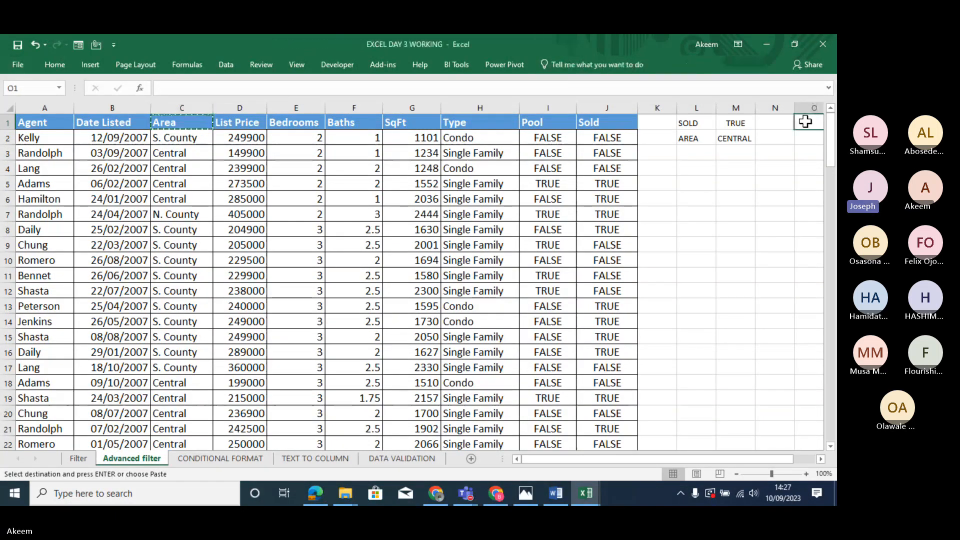
Copy the table's full header row, Agent through Sold, to the cells starting at O1 on the Advanced filter sheet.
left_click(57, 124)
left_click_drag(56, 124, 624, 121)
key("ctrl+c")
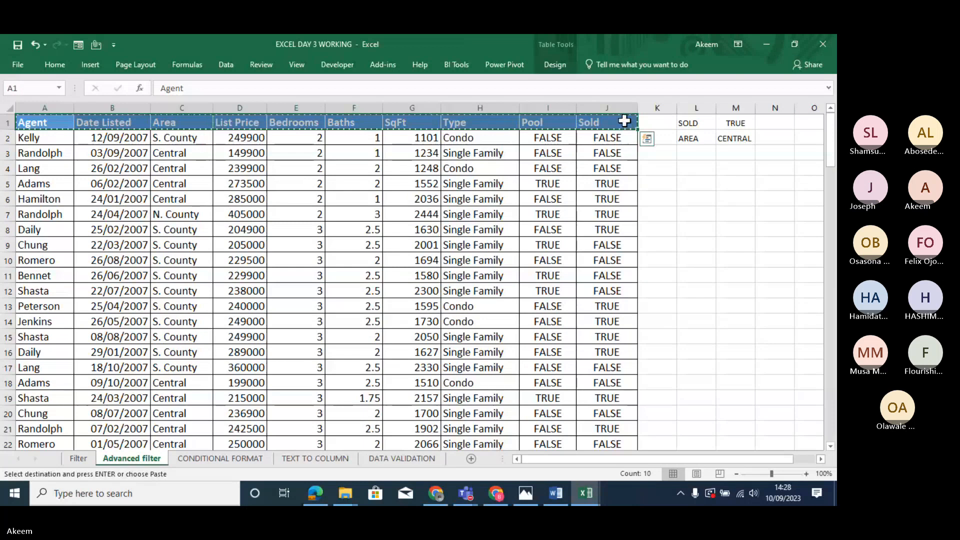
left_click(807, 122)
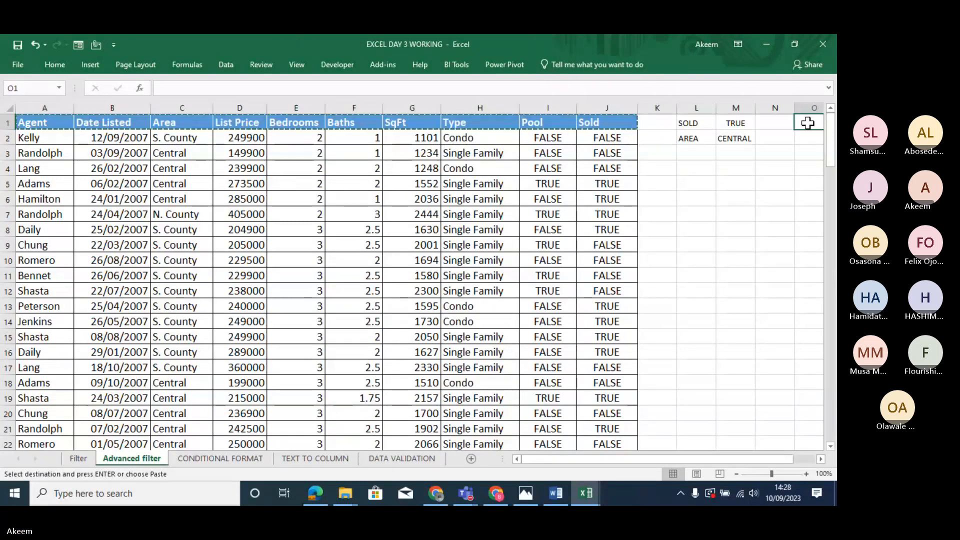
key("ctrl+v")
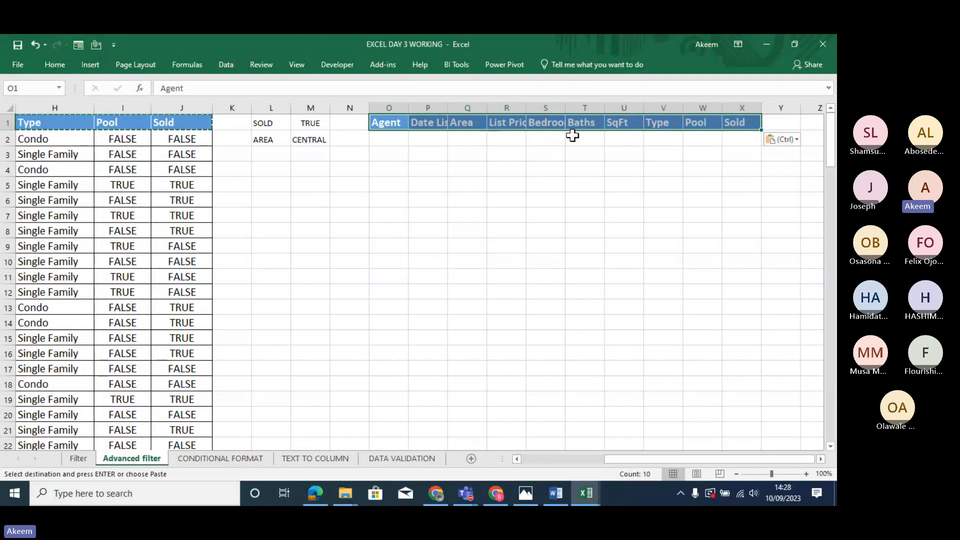
Enter TRUE under Sold and CENTRAL under Area in row 2 of the copied headers, and widen the Date Listed and Area columns.
left_click(742, 136)
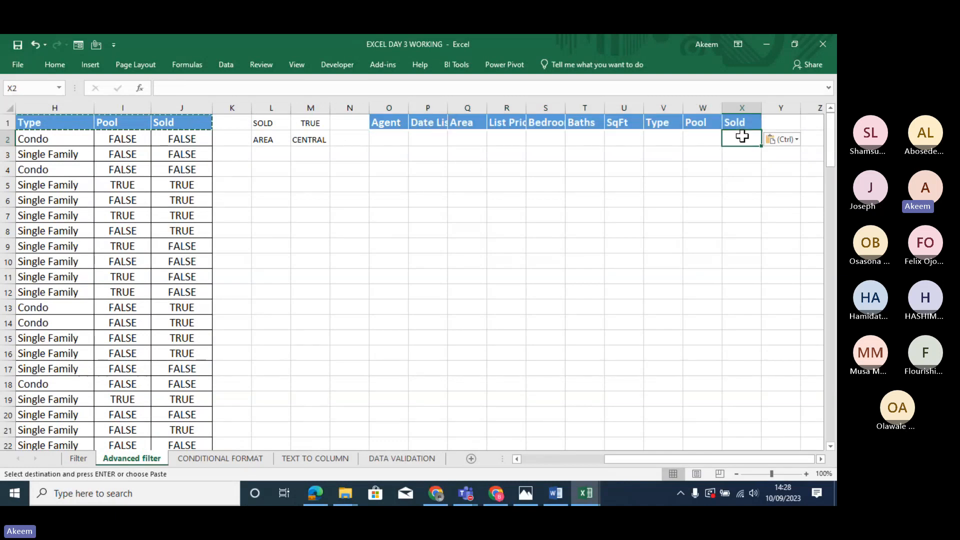
type("TRUE")
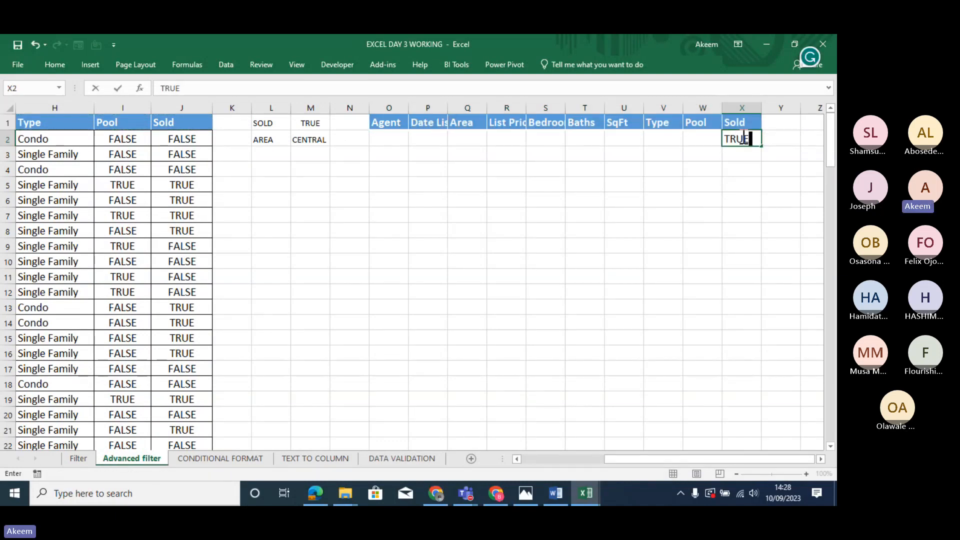
left_click(742, 172)
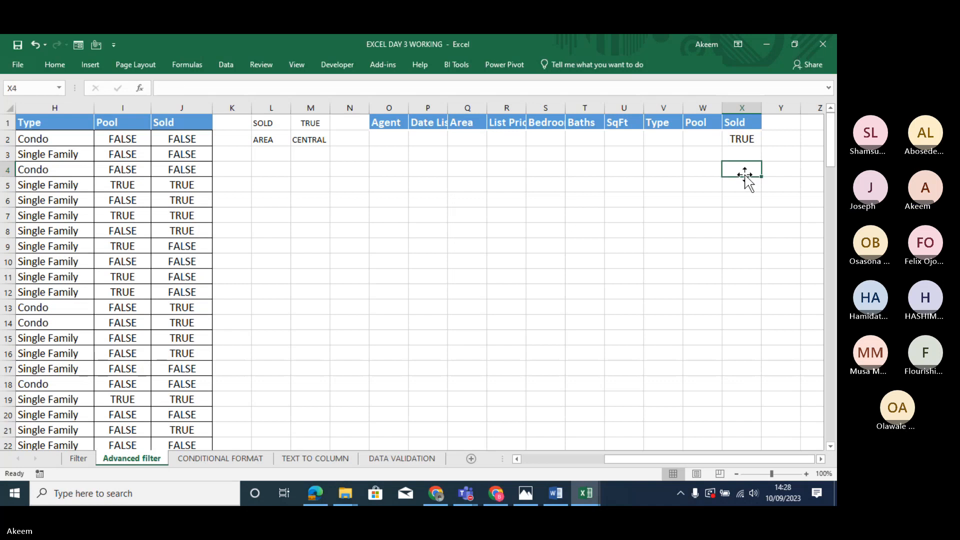
left_click(483, 140)
type("CENTR")
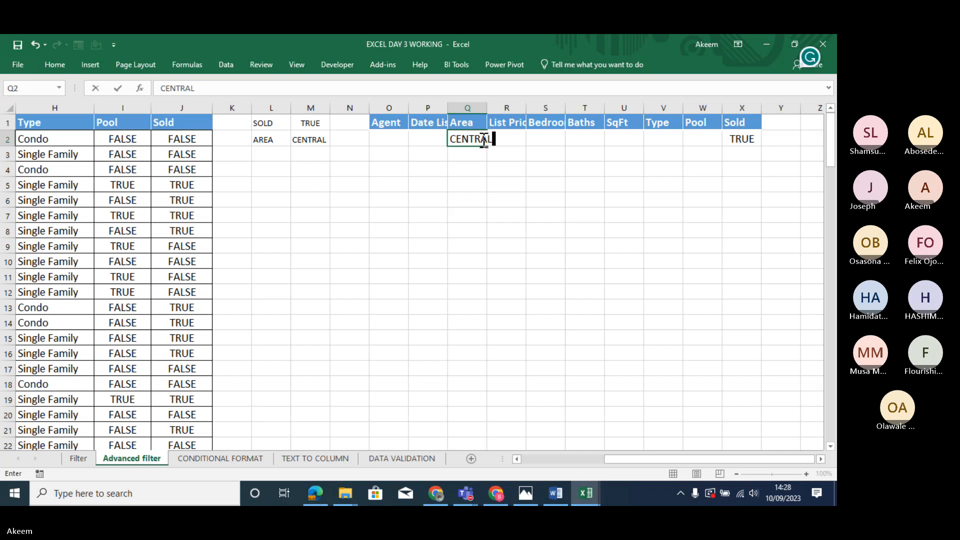
type("AL")
key("Return")
mouse_move(485, 103)
left_mouse_down()
mouse_move(506, 103)
mouse_move(464, 104)
mouse_move(473, 105)
left_mouse_up()
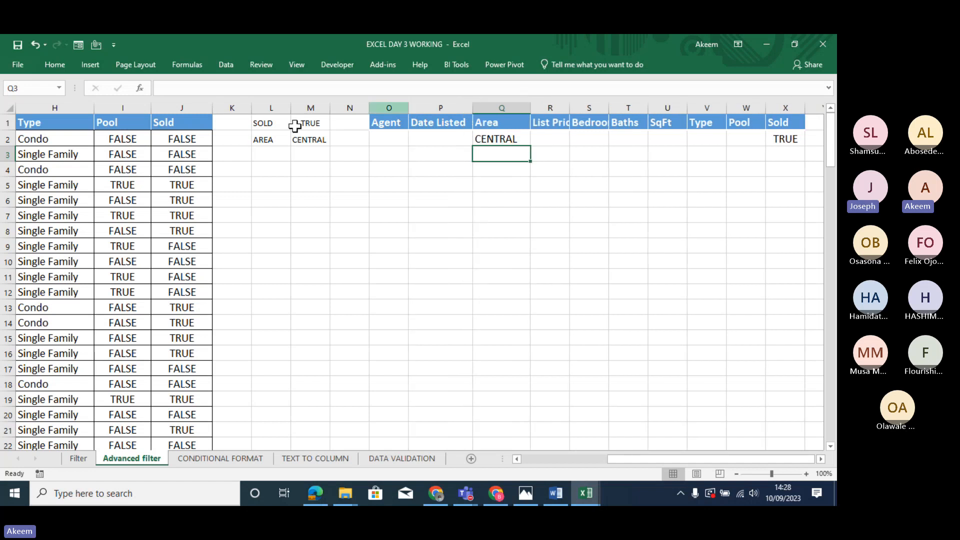
left_click(270, 126)
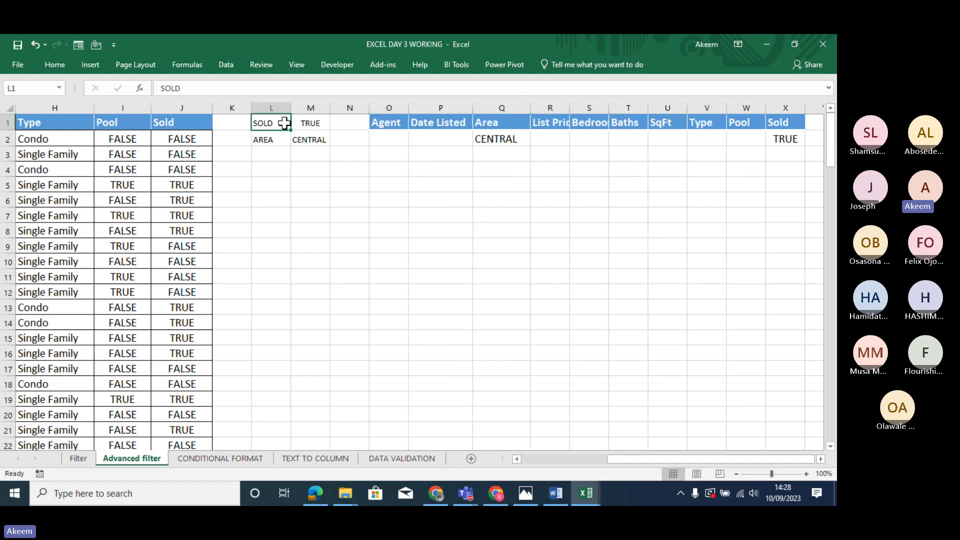
left_click_drag(276, 121, 307, 129)
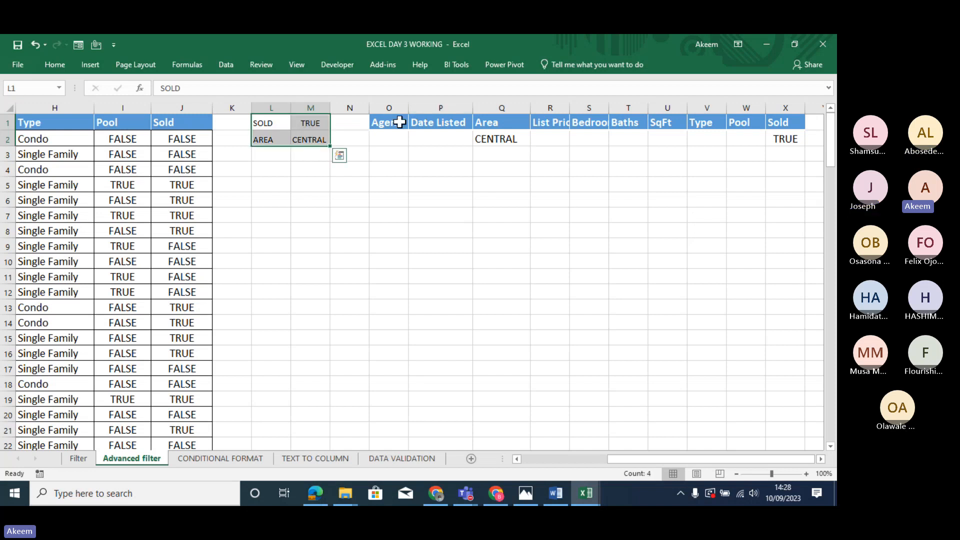
left_click_drag(391, 126, 793, 123)
left_click(787, 140)
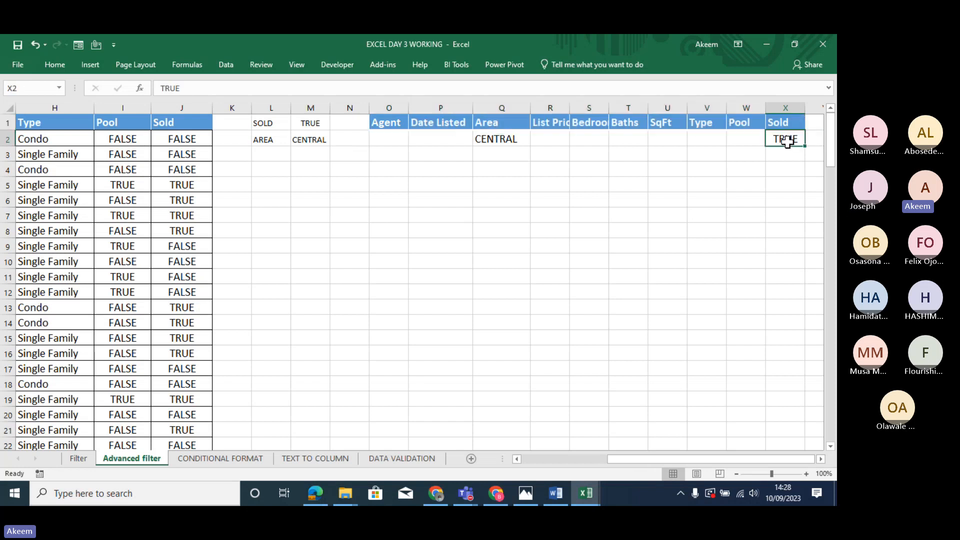
left_click(503, 143)
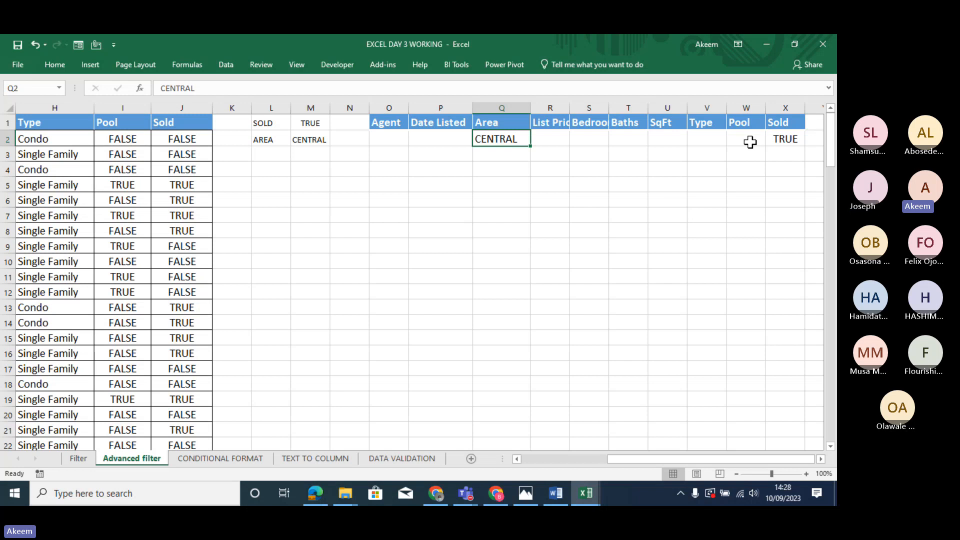
left_click(783, 141)
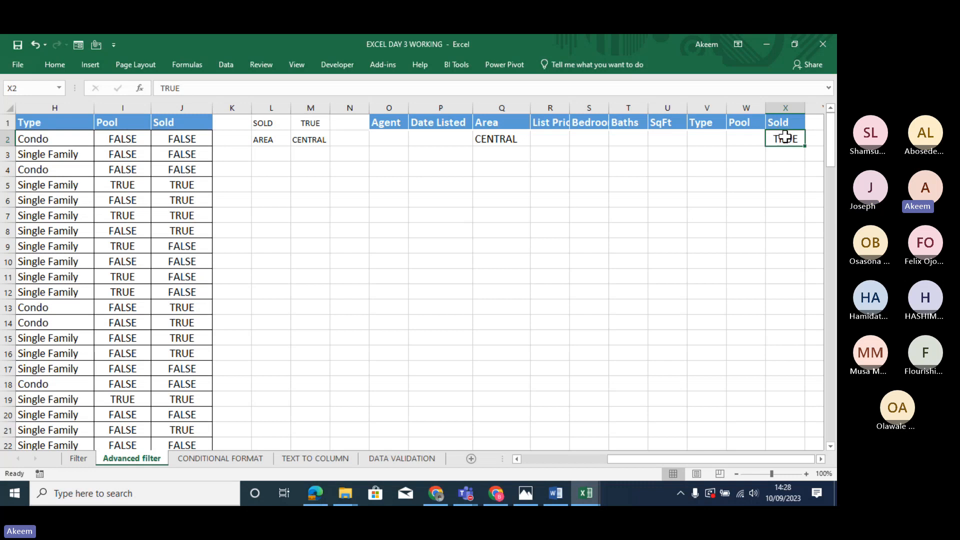
left_click(499, 139)
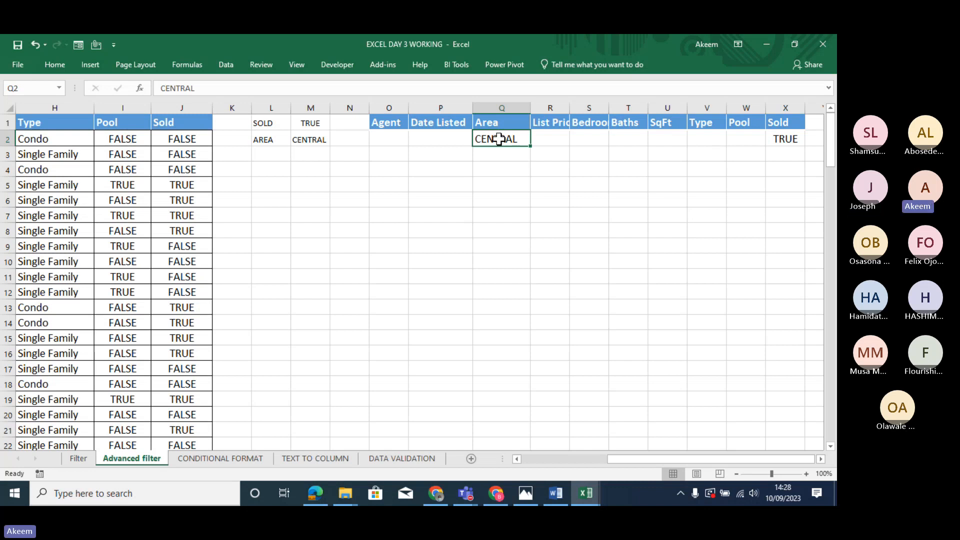
Check the list prices in the copied results on the Filter sheet and enter >250000 under List Price in the Advanced filter criteria.
left_click(561, 137)
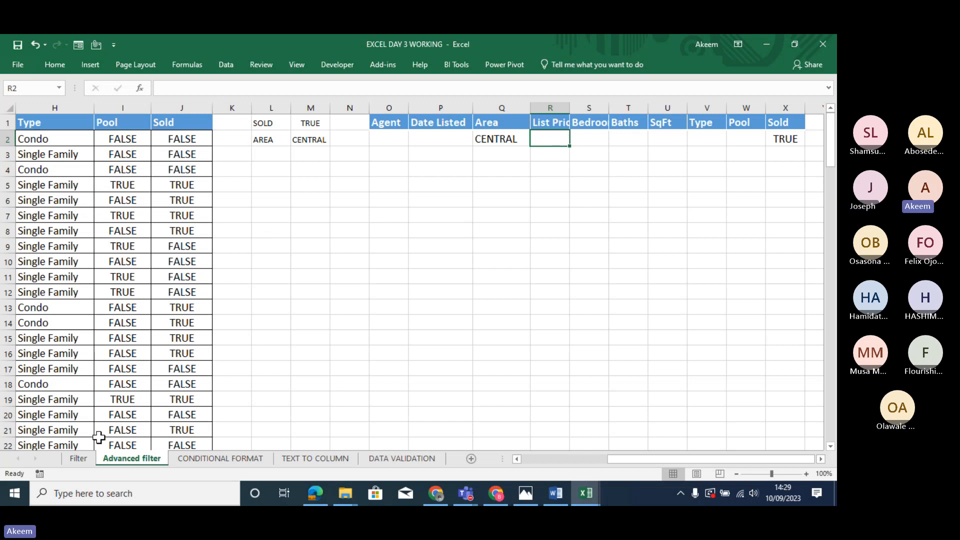
left_click(80, 458)
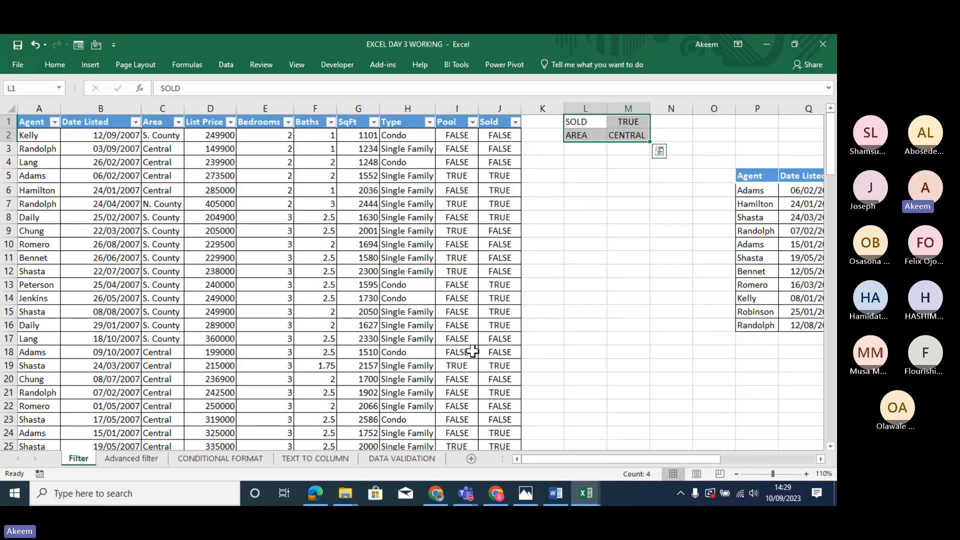
left_click_drag(674, 460, 756, 460)
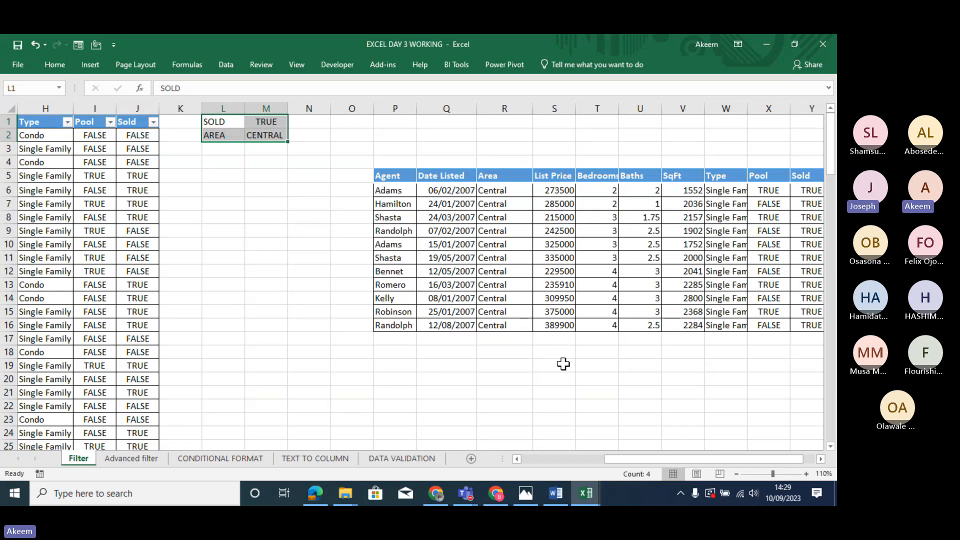
left_click(131, 459)
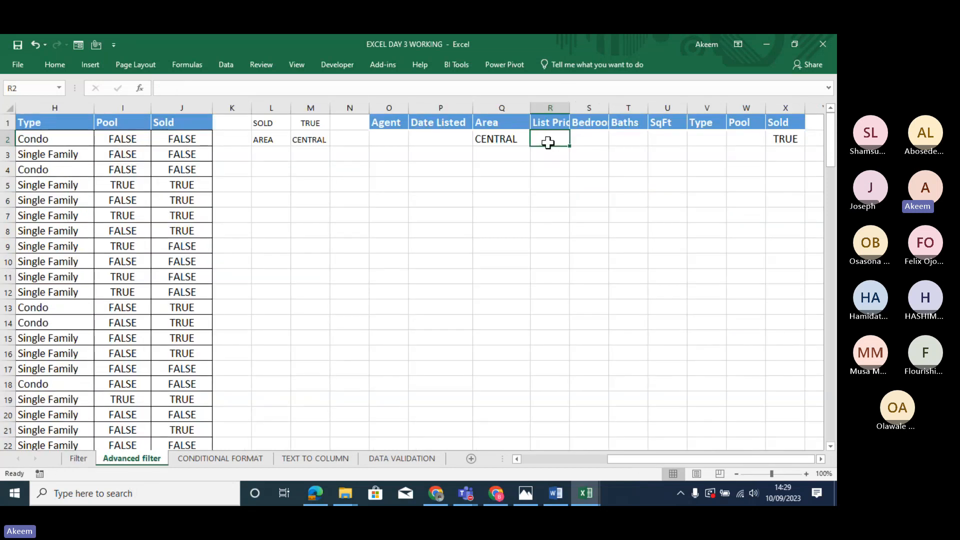
type(">2")
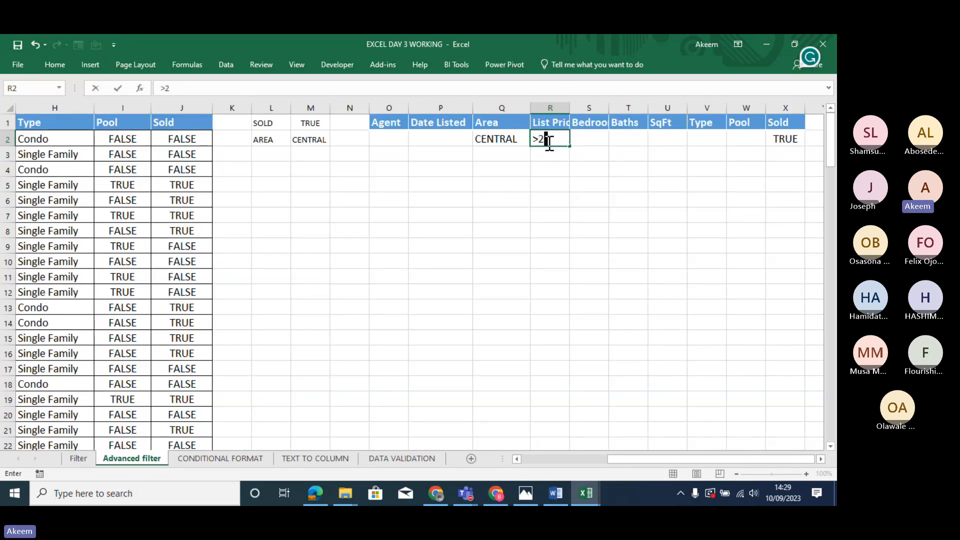
type("50000")
key("Return")
Add the label LIST PRICE in L3 and the condition >250000 in M3 below the SOLD and AREA criteria.
left_click(272, 154)
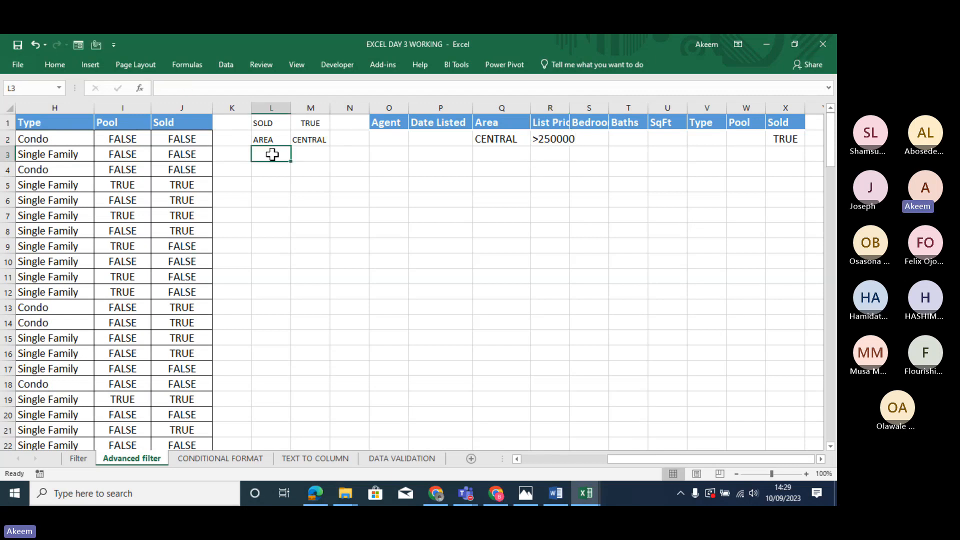
type("LIST")
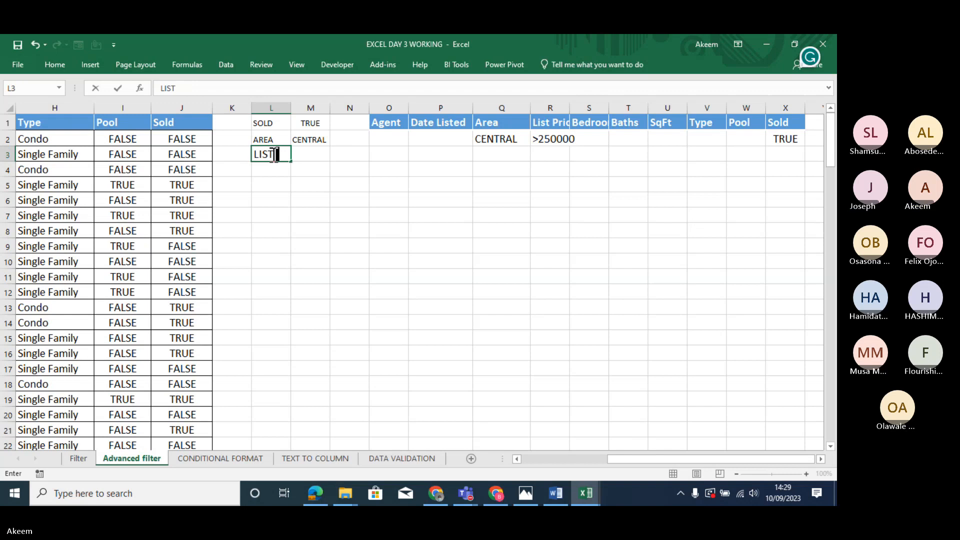
type(" PRICE")
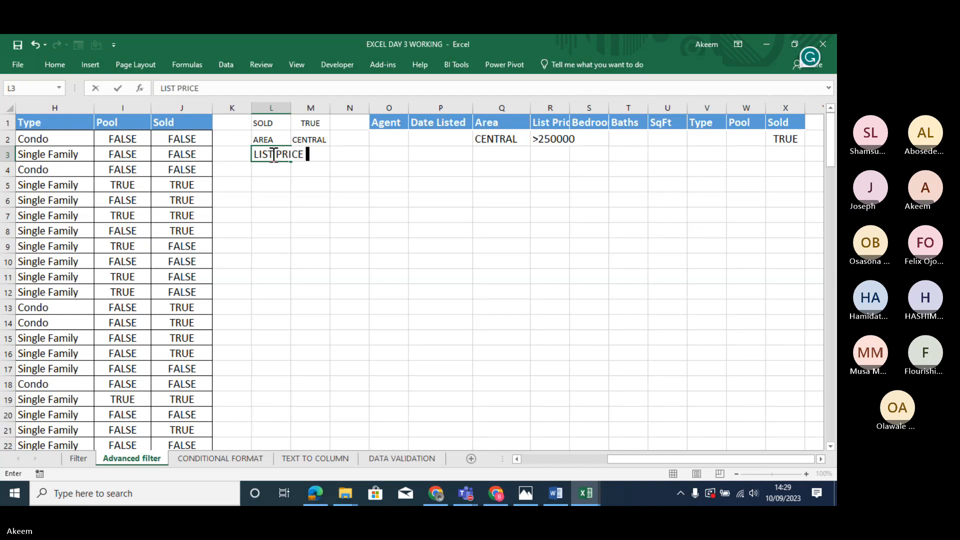
key("Tab")
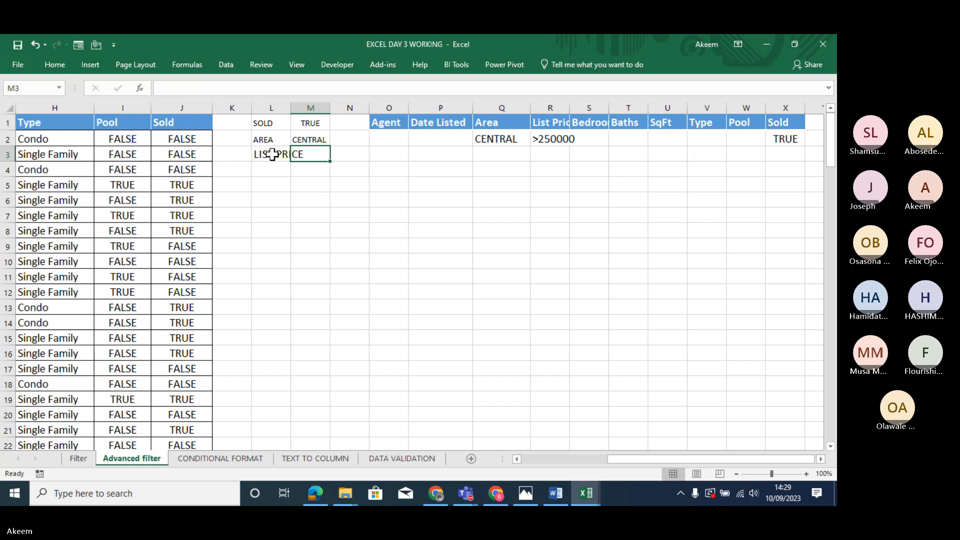
type(">25")
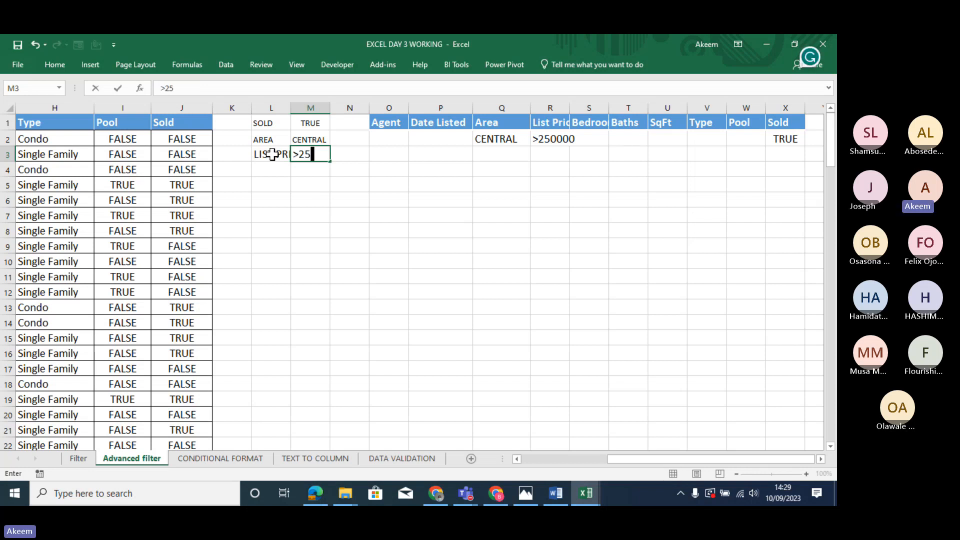
type("0000")
key("Return")
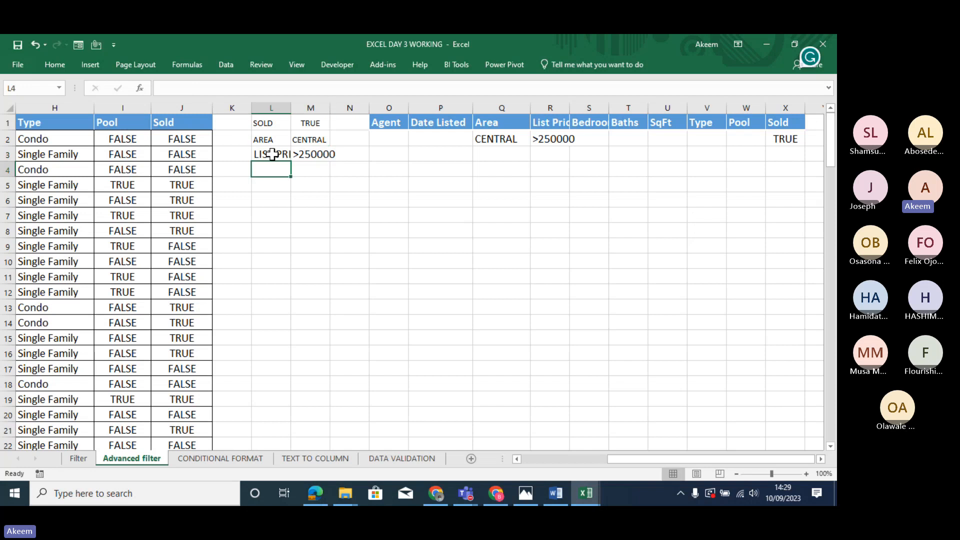
left_click(314, 229)
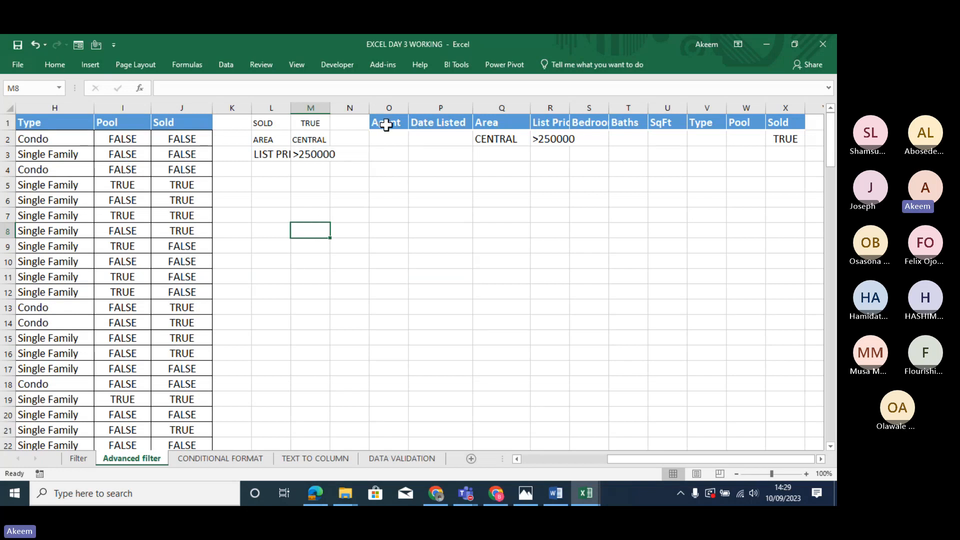
Widen column L so the LIST PRICE label in the criteria notes fits.
left_click_drag(384, 124, 782, 139)
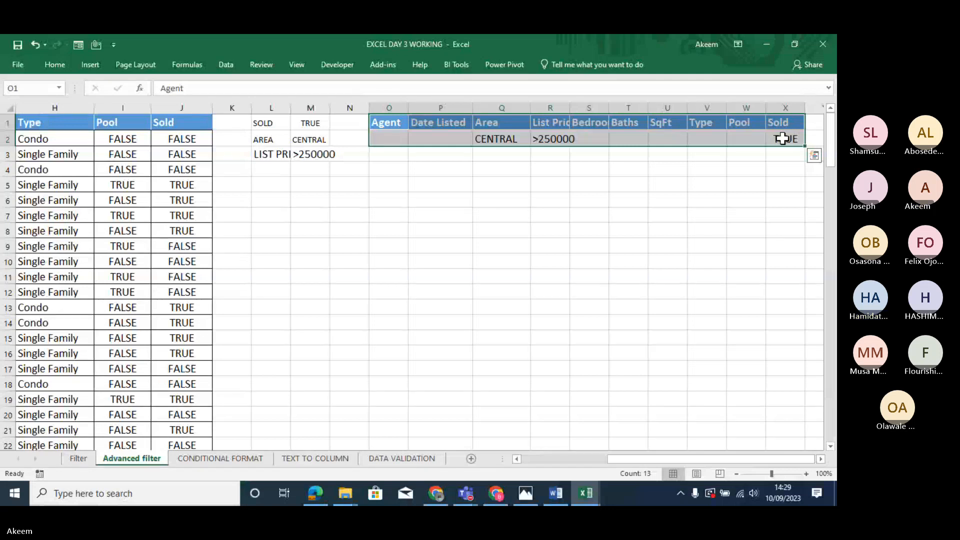
left_click(276, 121)
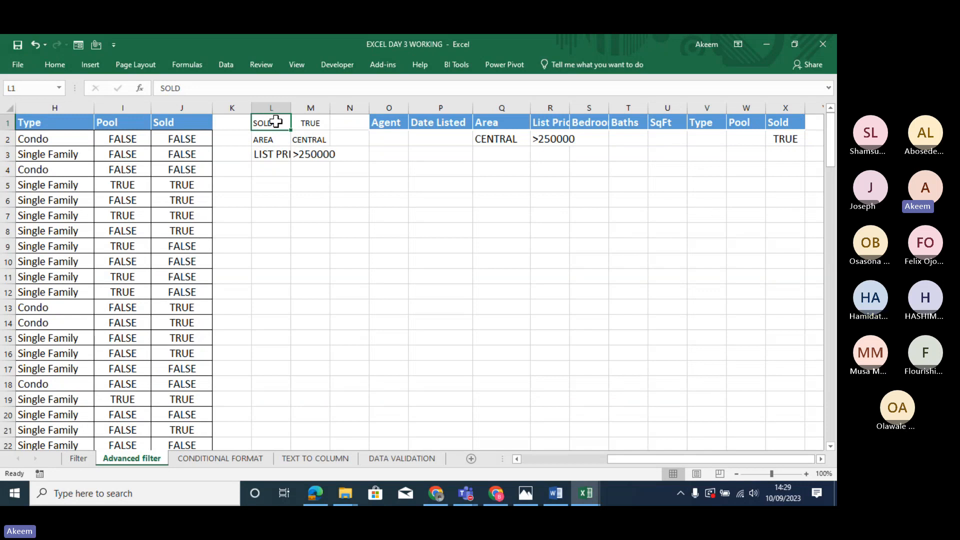
left_click_drag(276, 121, 278, 151)
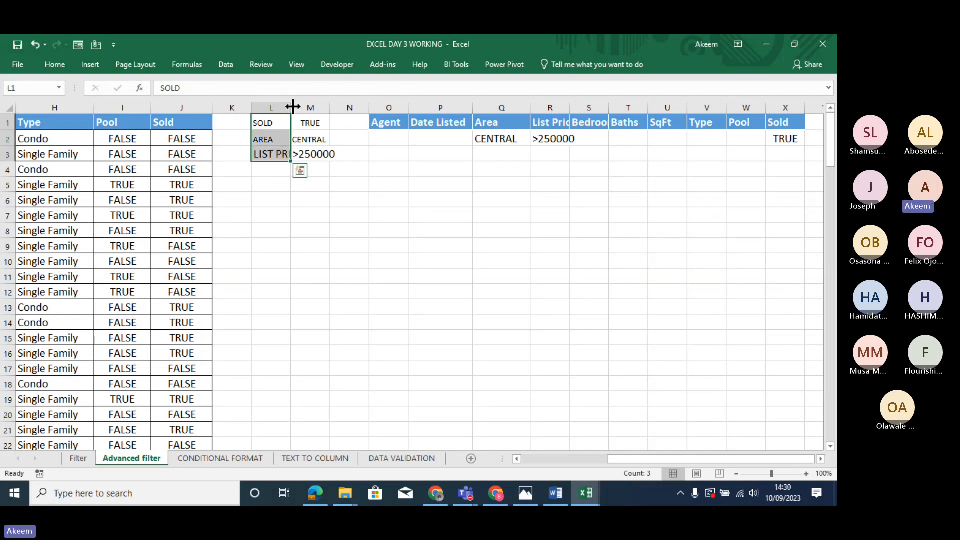
left_click_drag(290, 104, 311, 113)
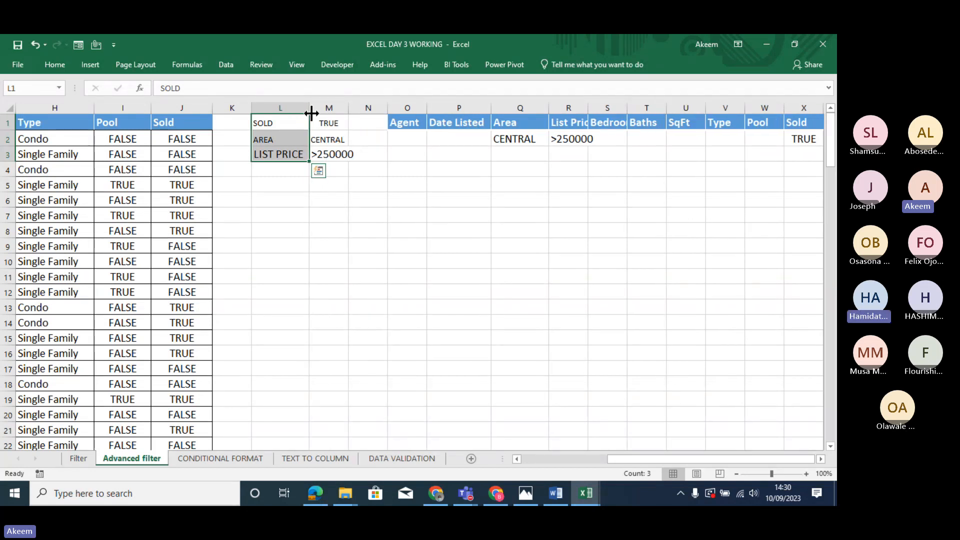
Widen column R so the List Price header in the copied header row fits.
left_click(278, 154)
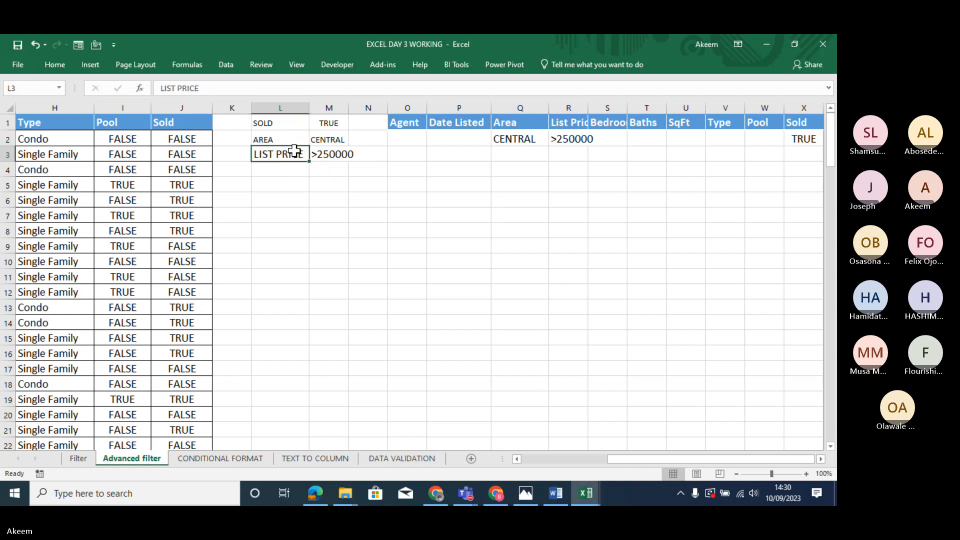
left_click_drag(294, 151, 288, 130)
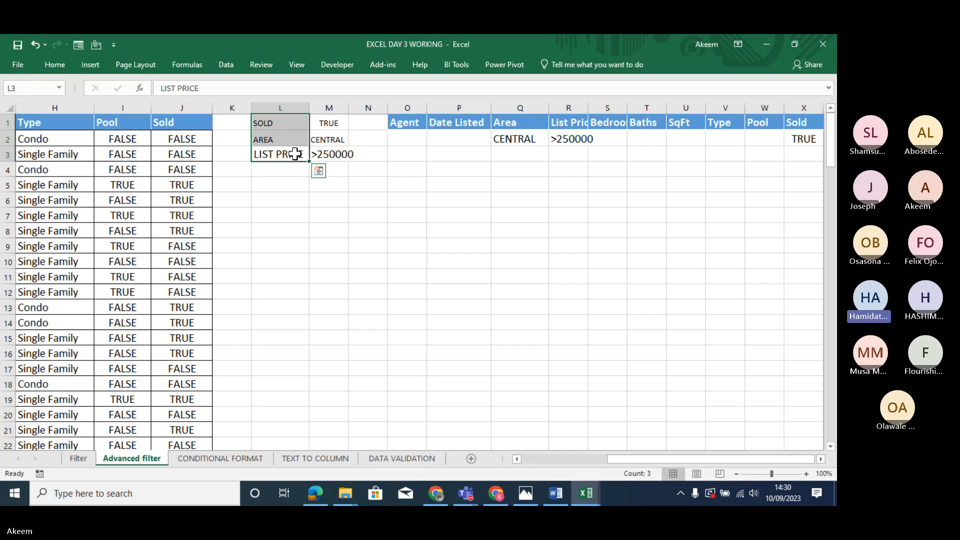
left_click(141, 200)
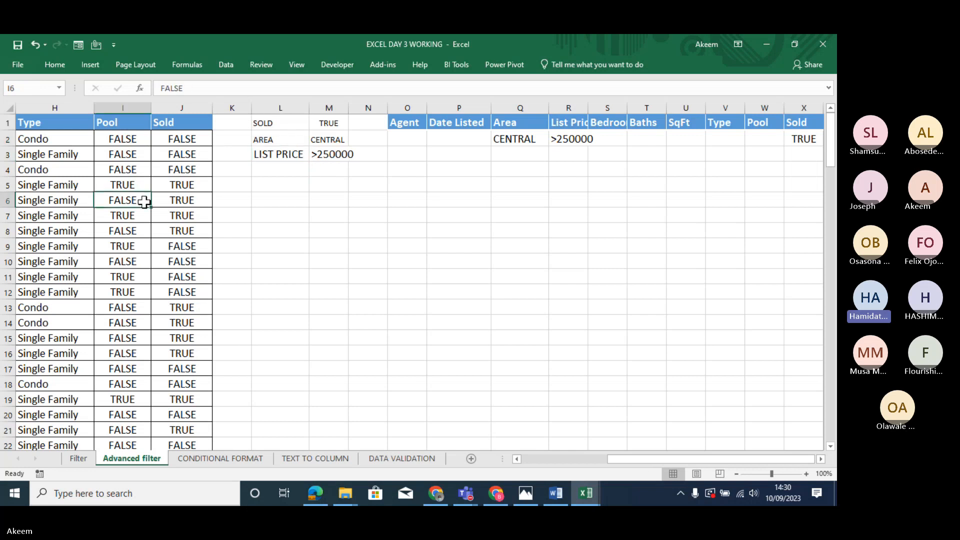
left_click(111, 226)
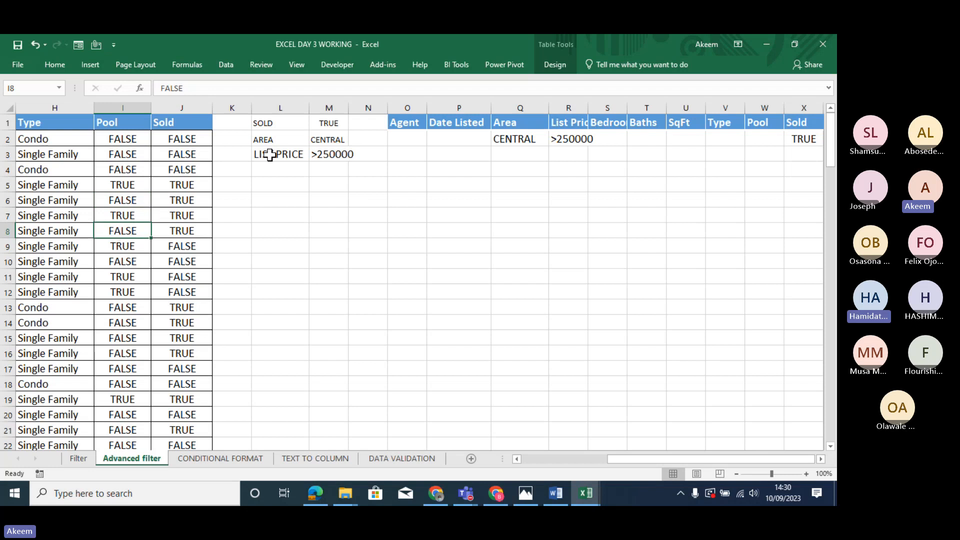
left_click_drag(403, 123, 820, 121)
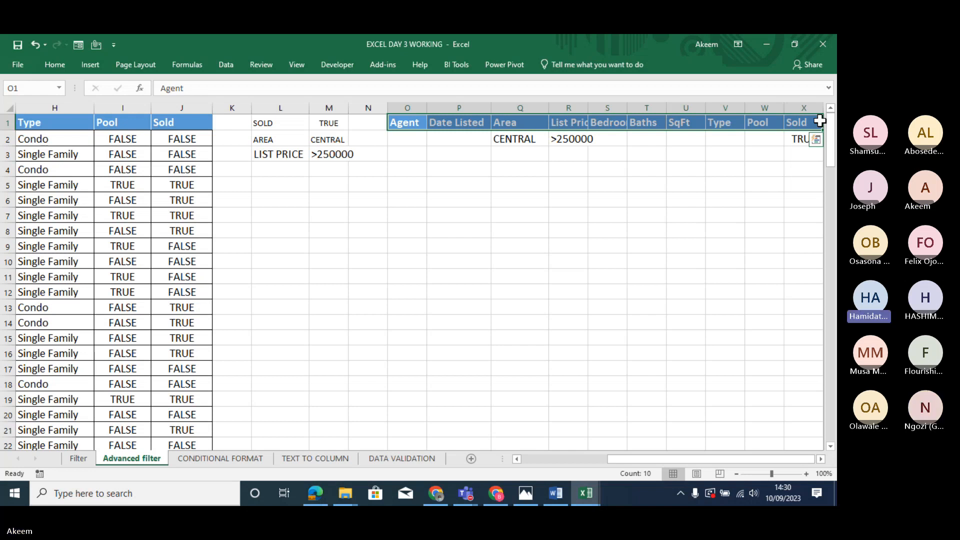
left_click(531, 139)
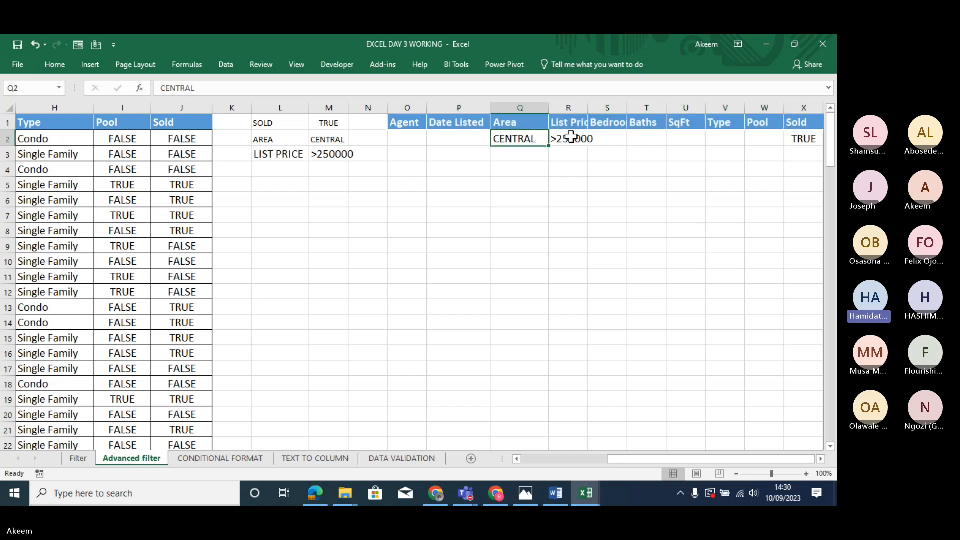
left_click_drag(588, 108, 606, 109)
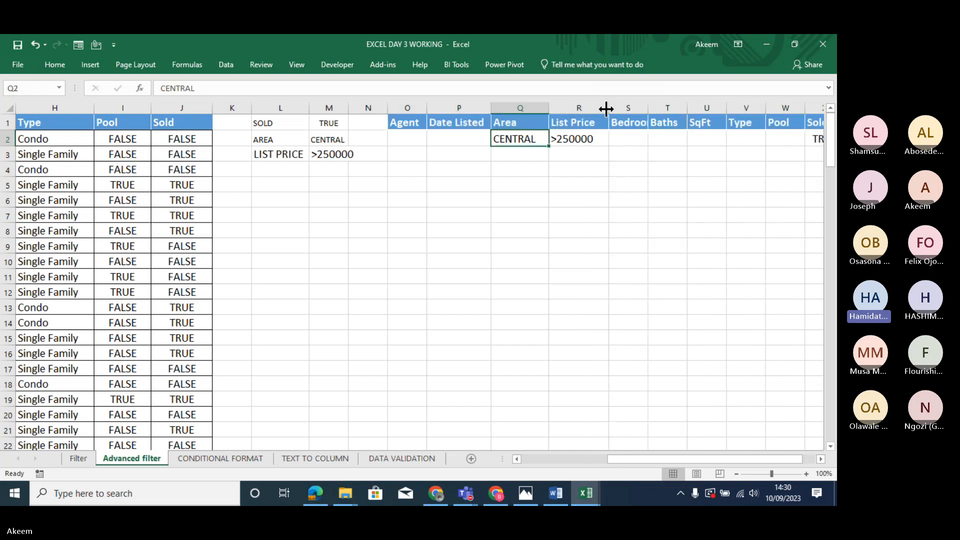
Review the Sold, Area and List Price conditions one by one in L1:M3.
left_click(293, 166)
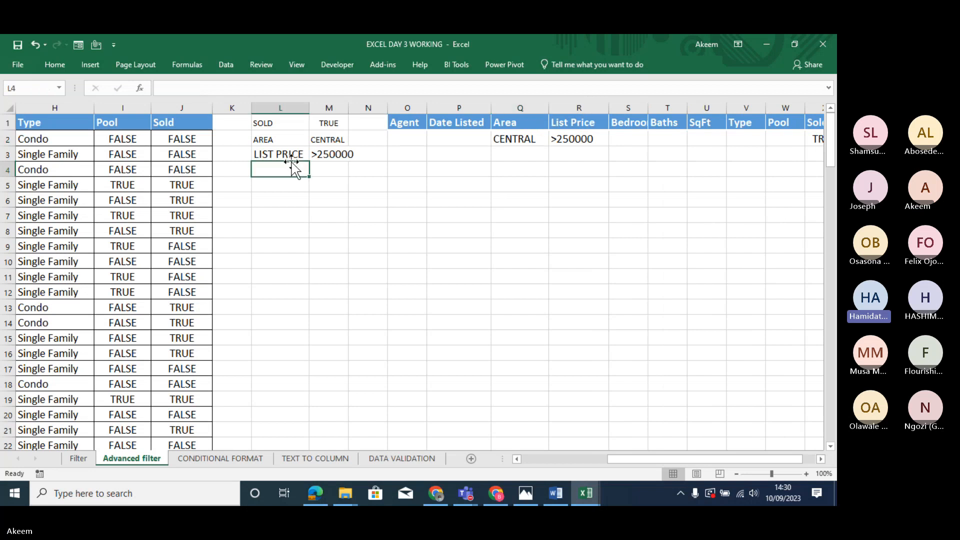
left_click(285, 155)
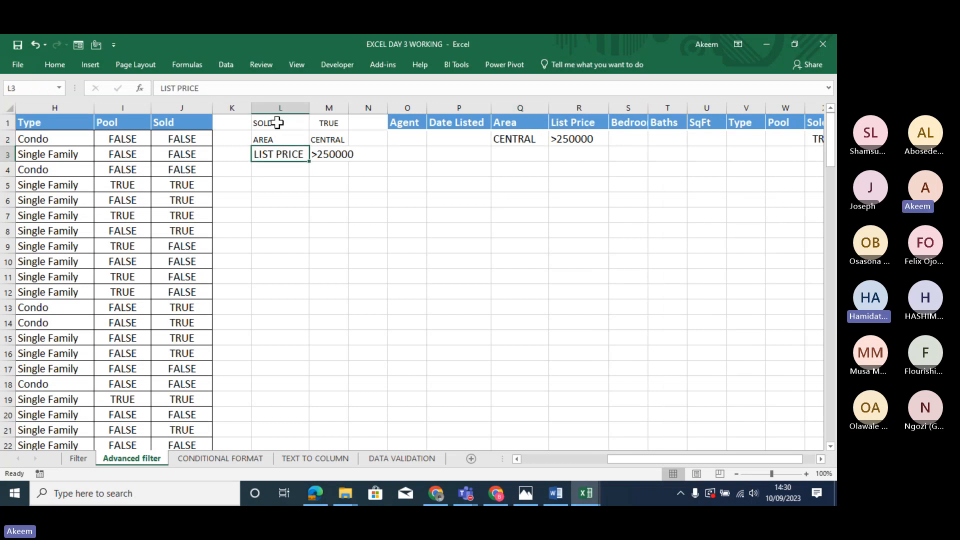
left_click_drag(277, 122, 336, 151)
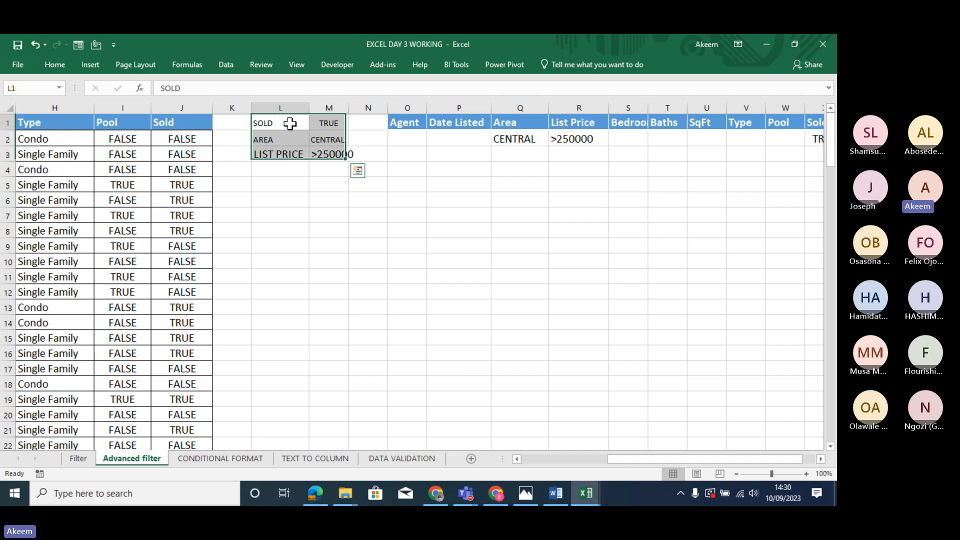
left_click(290, 123)
left_click(332, 124)
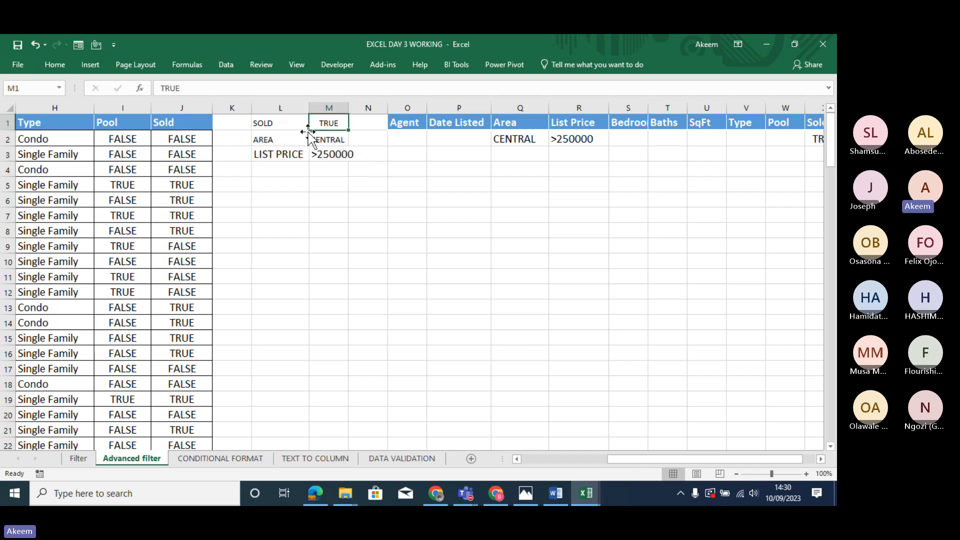
left_click_drag(287, 139, 340, 139)
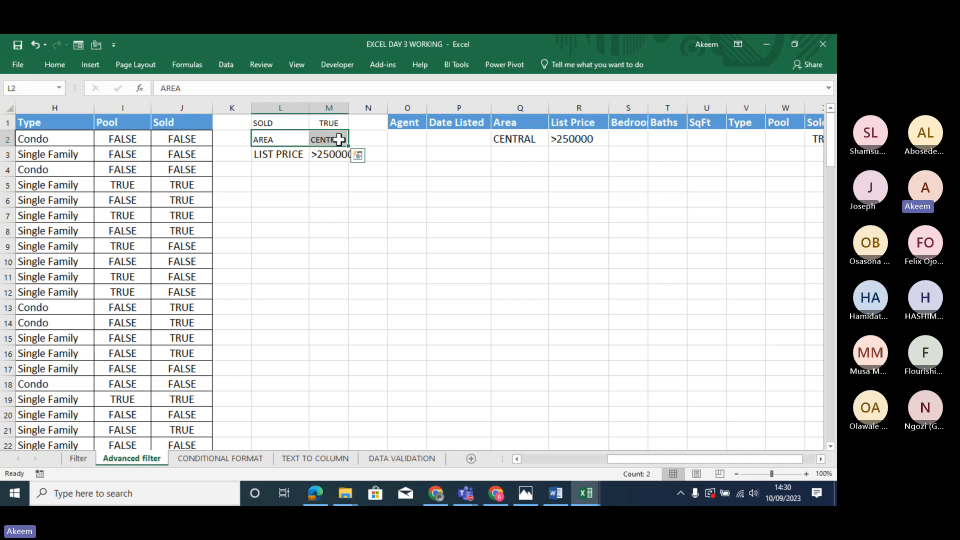
left_click(289, 154)
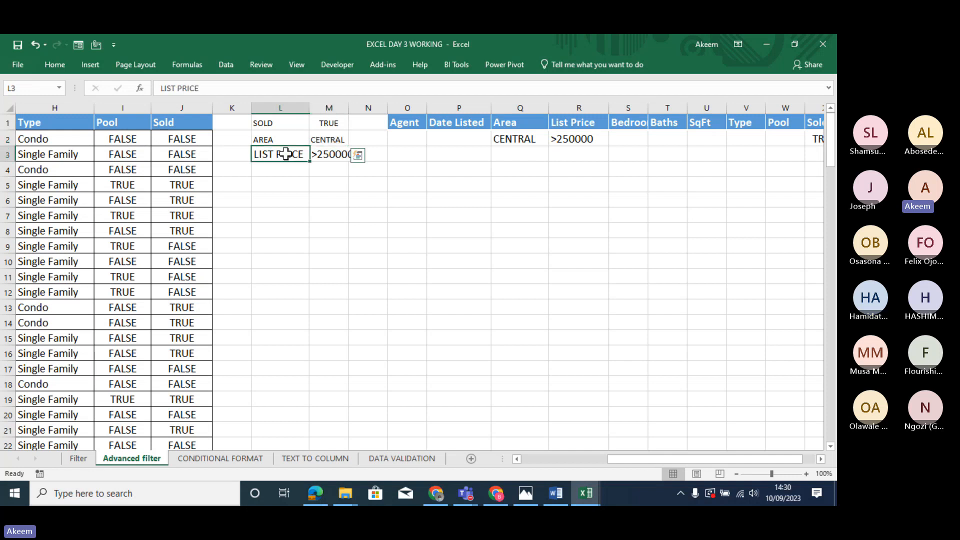
left_click(333, 155)
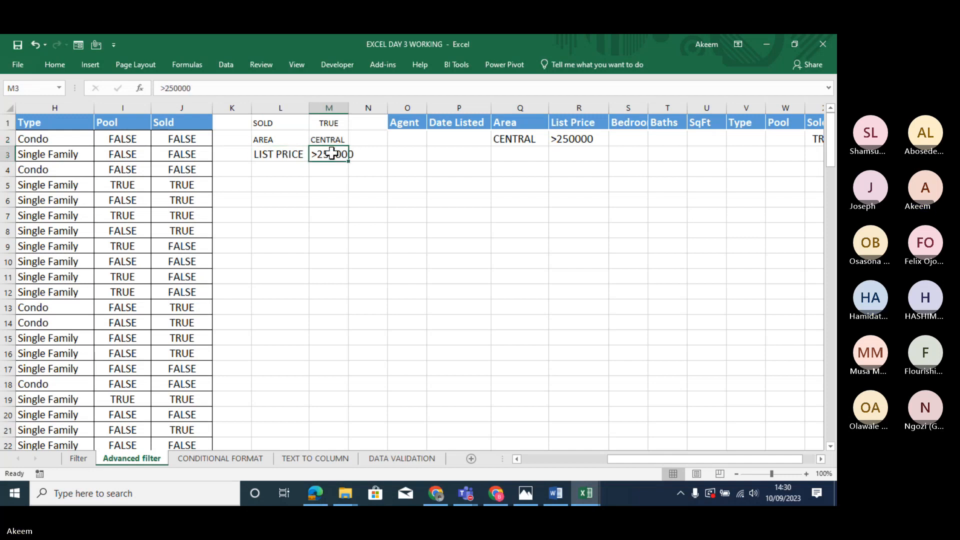
Compare the criteria and copied results on the Filter sheet with the three conditions and the Area criterion on the Advanced filter sheet.
left_click(79, 458)
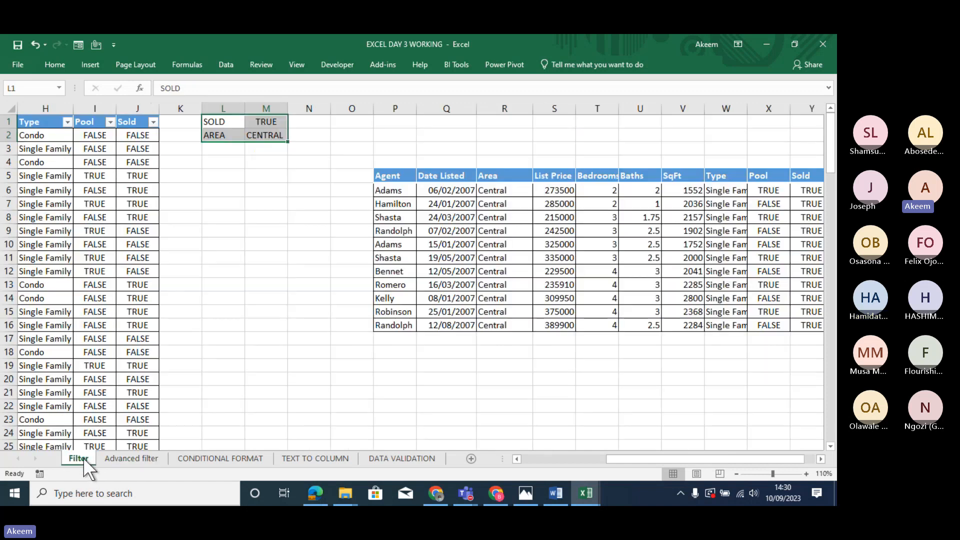
left_click(631, 244)
left_click(232, 121)
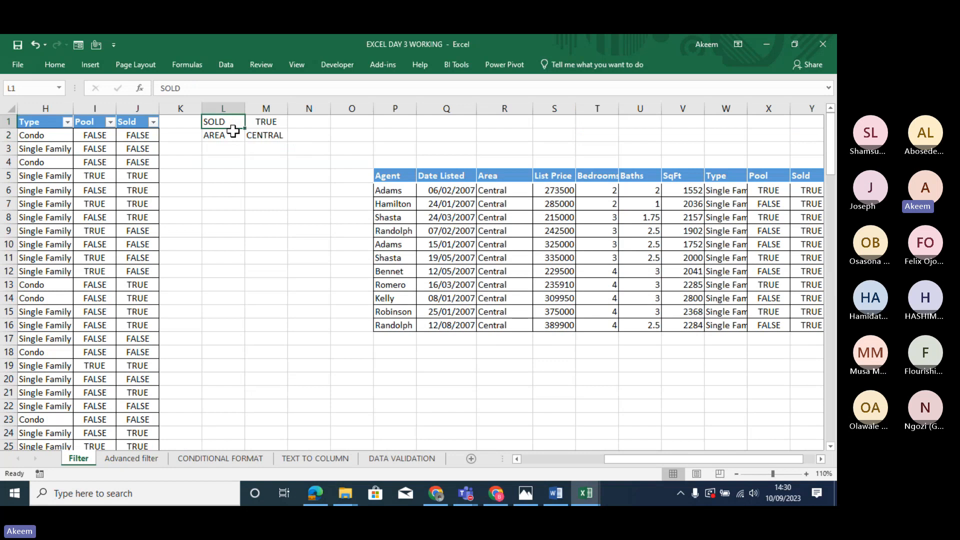
left_click(131, 458)
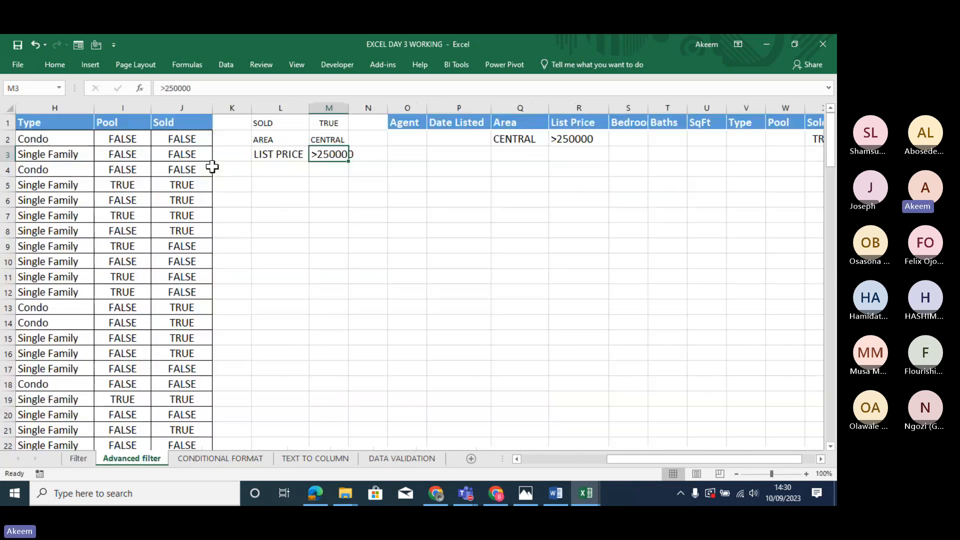
left_click(335, 124)
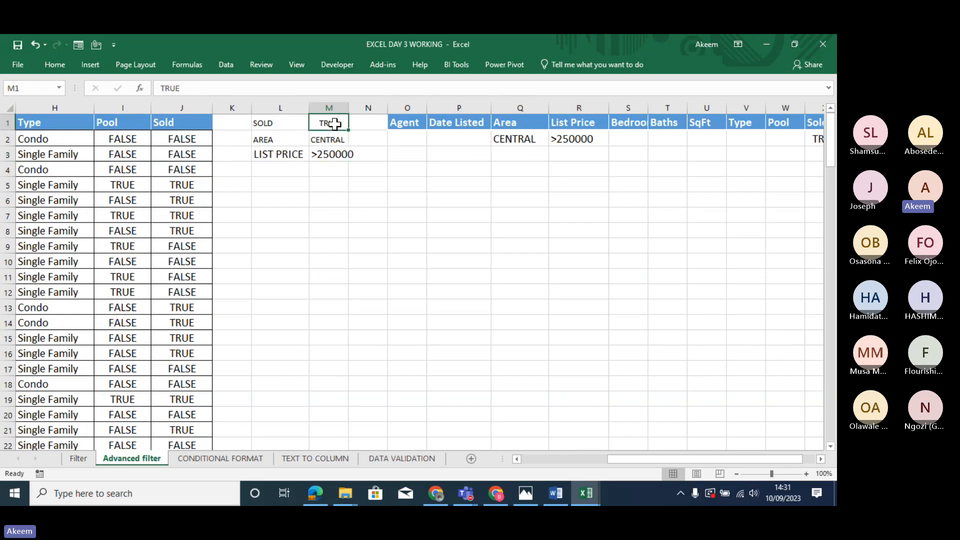
left_click(270, 140)
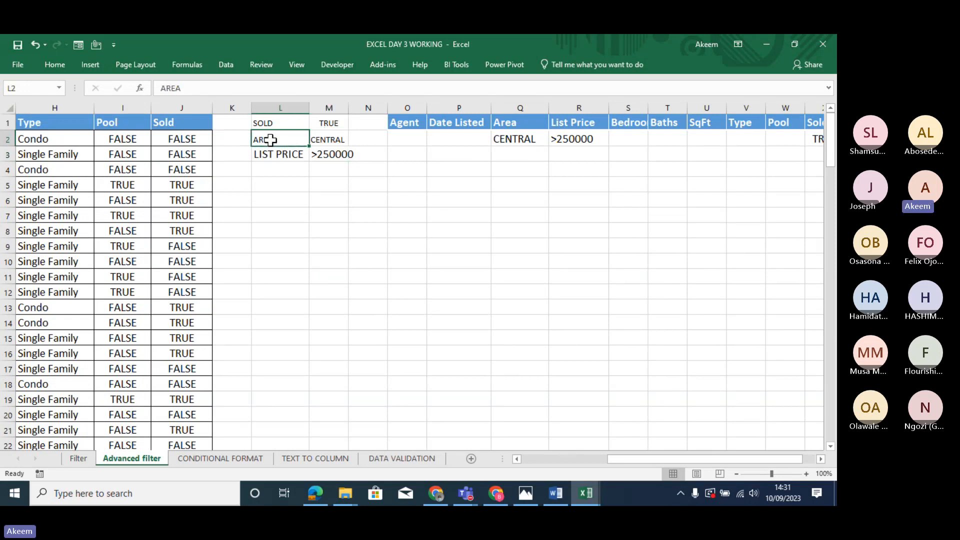
left_click(320, 144)
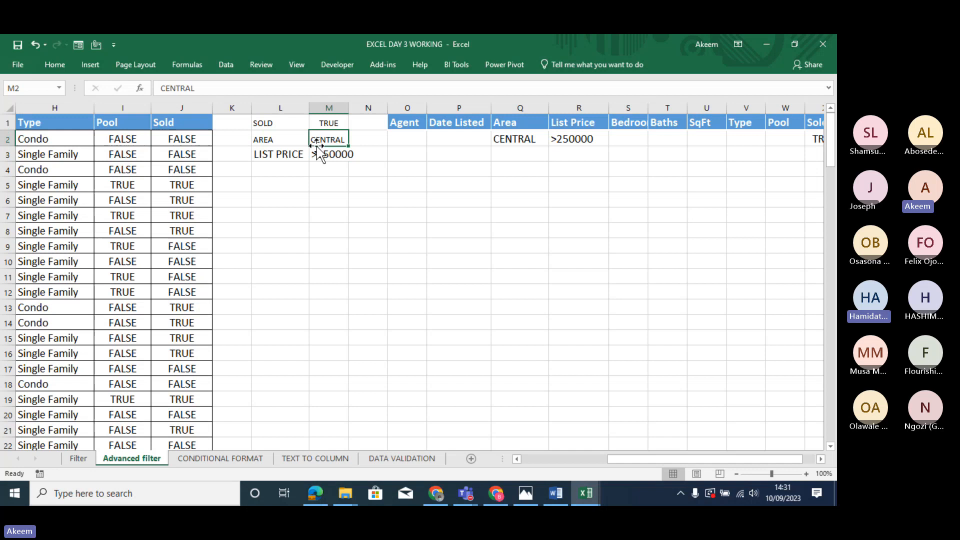
left_click(283, 155)
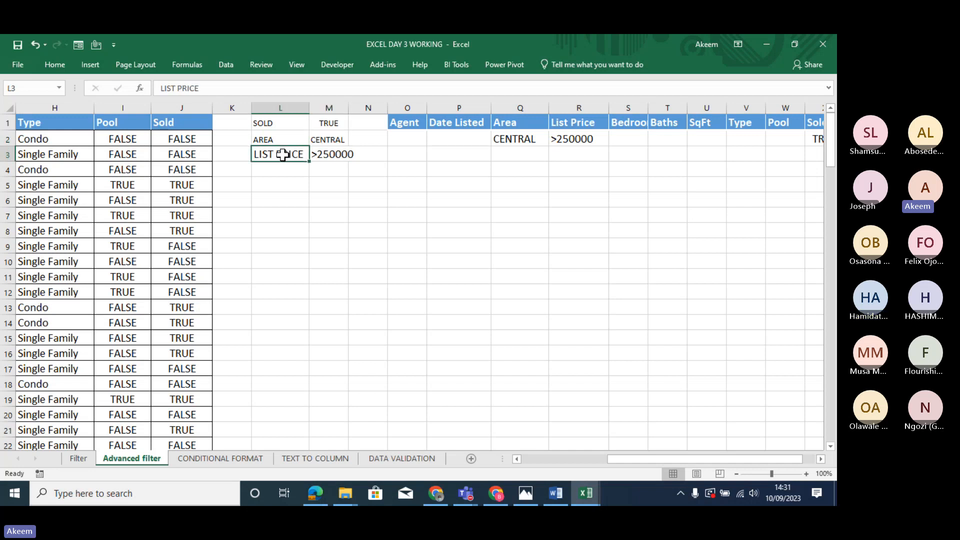
left_click(326, 155)
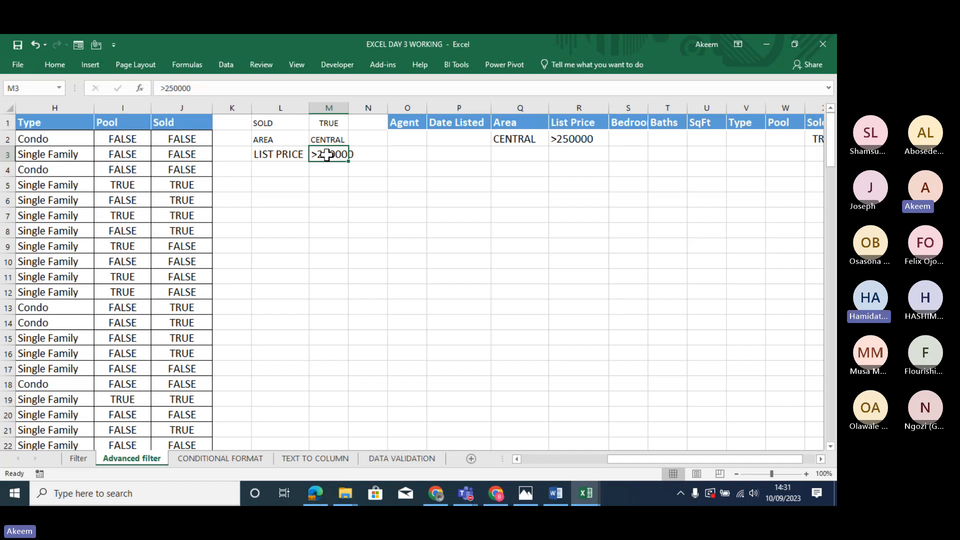
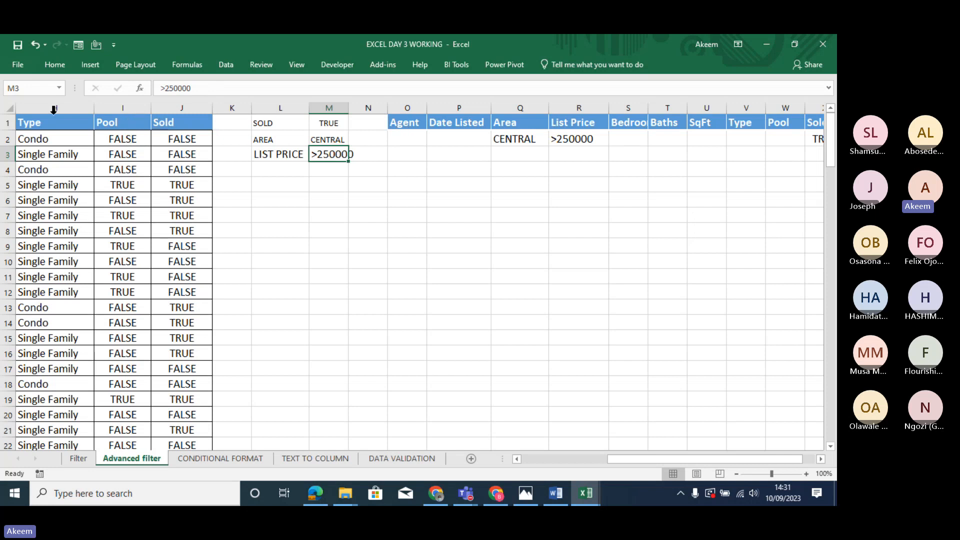
left_click(339, 123)
left_click(528, 138)
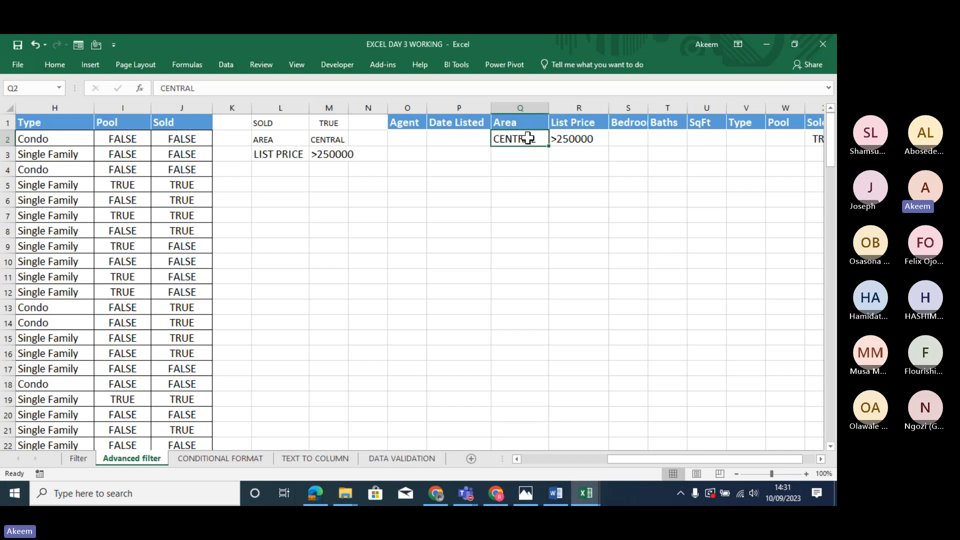
Review the criteria row beneath the copied headers, from the Agent column across to Sold and back to Area.
key("Right")
key("Right")
key("Right")
key("Right")
key("Right")
key("Right")
key("Right")
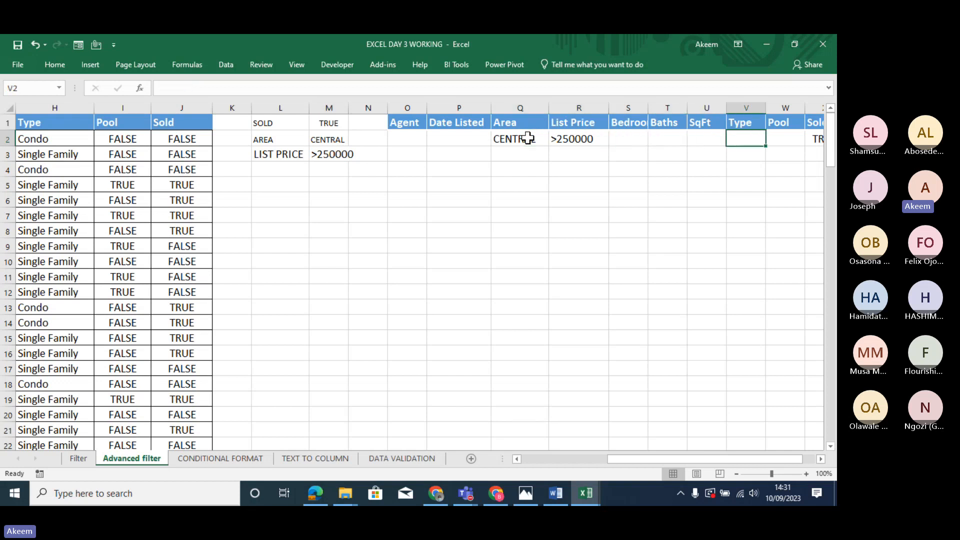
key("Left")
key("Left")
key("Left")
key("Left")
key("Left")
key("Left")
key("Left")
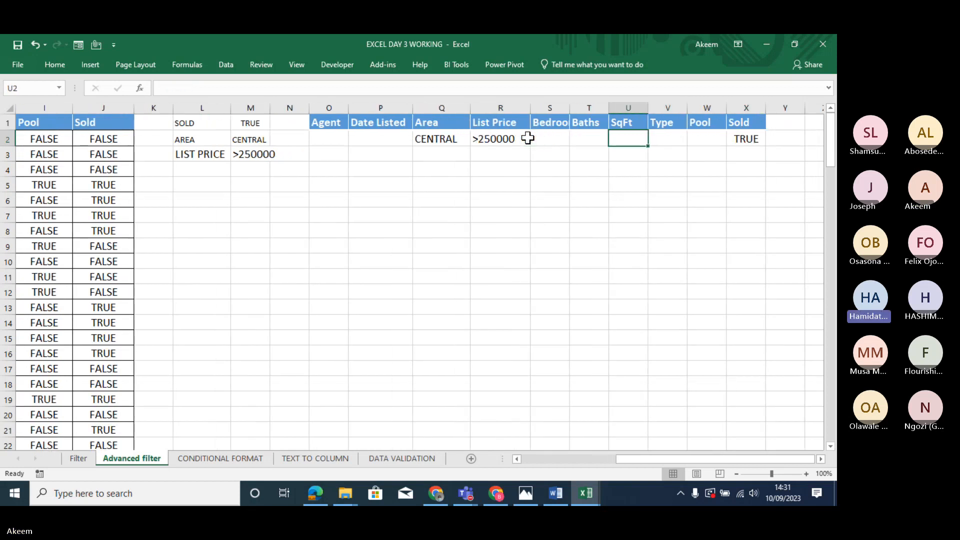
key("Left")
key("Left")
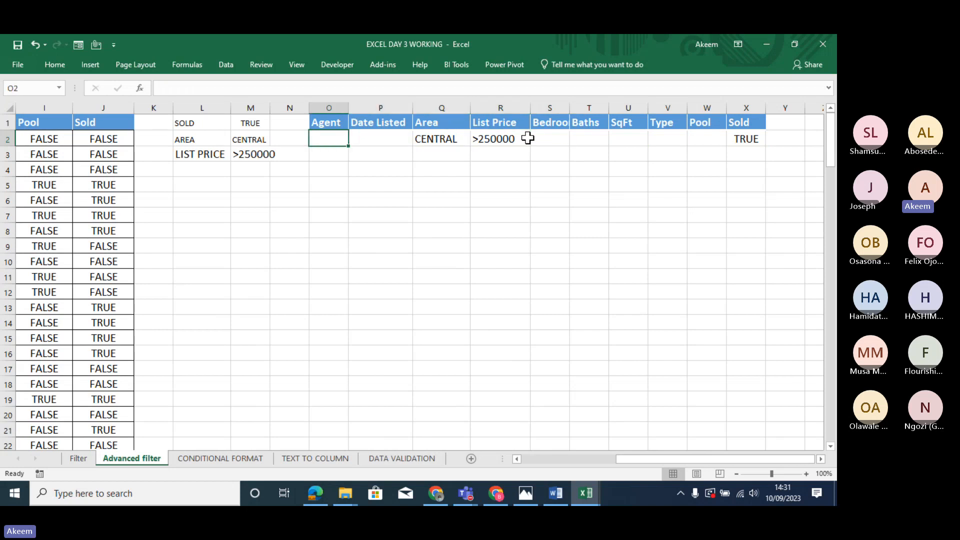
left_click(378, 137)
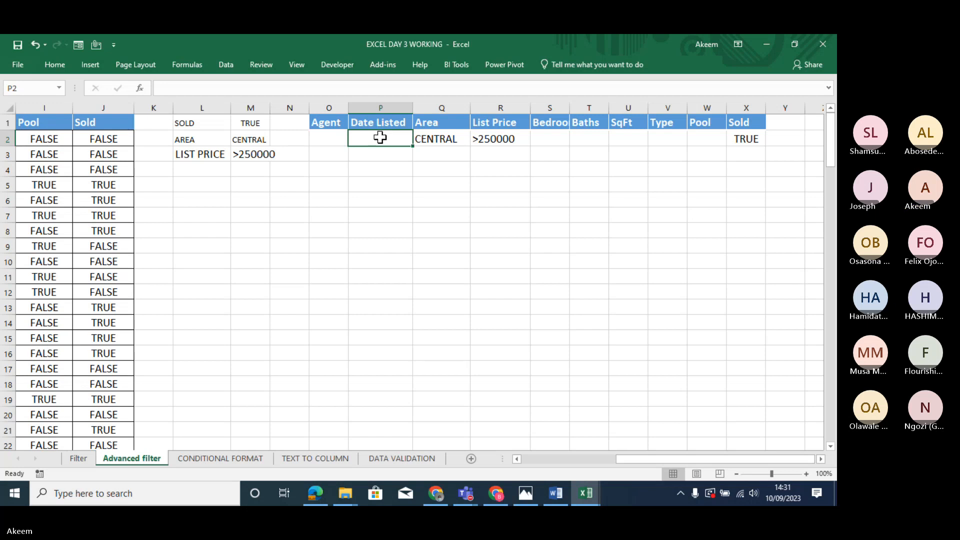
left_click(439, 140)
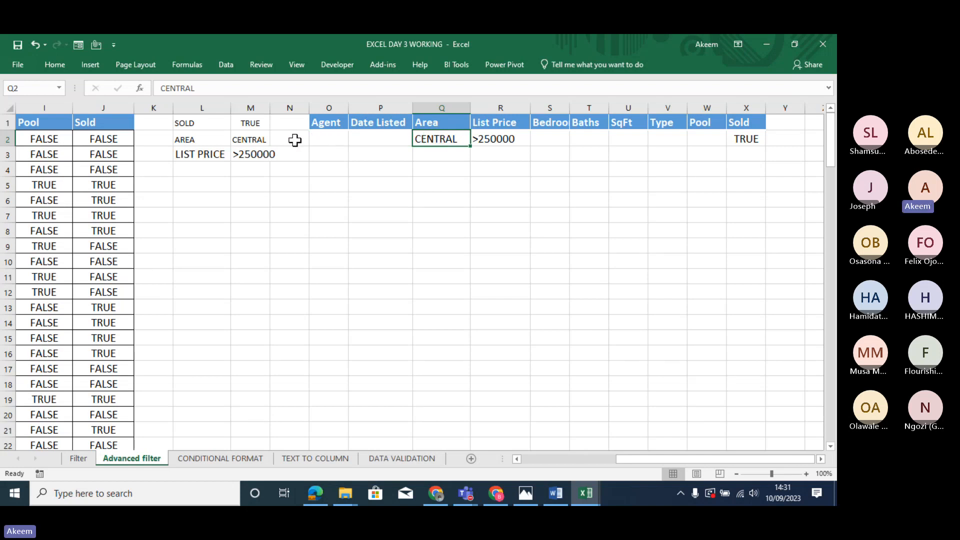
Compare the property table's columns, starting at Agent, with the copied headers through Sold, then highlight the whole criteria block O1:X2.
key("Left")
key("Left")
key("Left")
key("Left")
key("Left")
key("Left")
key("Left")
key("Left")
key("Left")
key("Left")
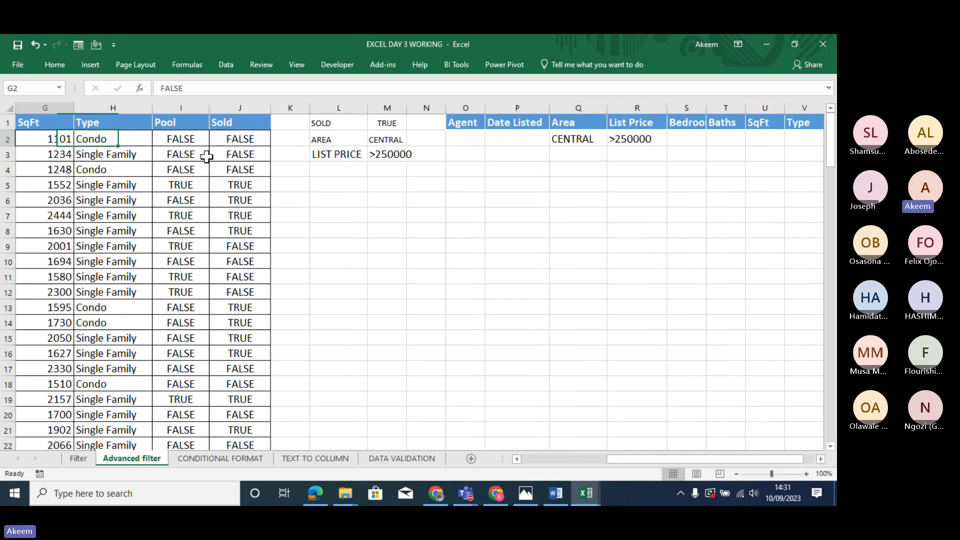
key("Home")
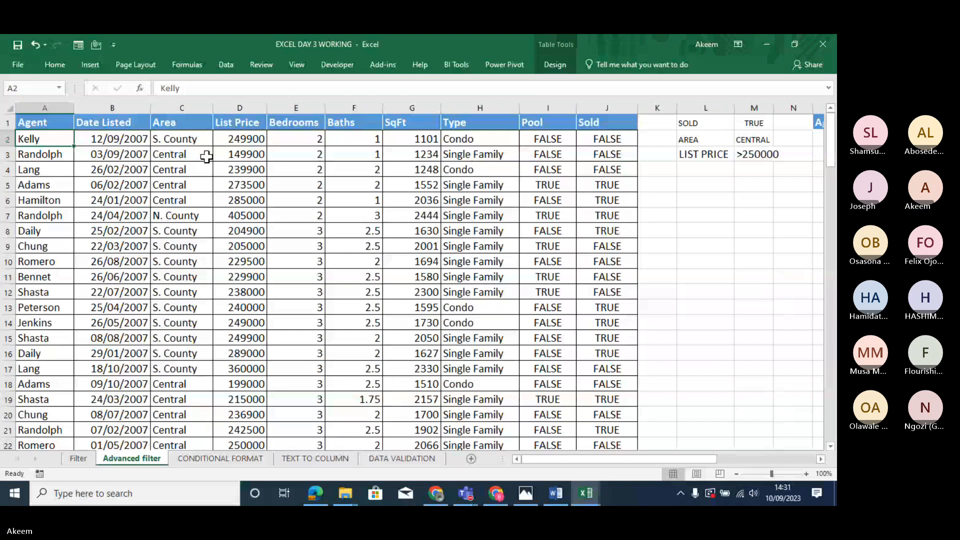
left_click(56, 185)
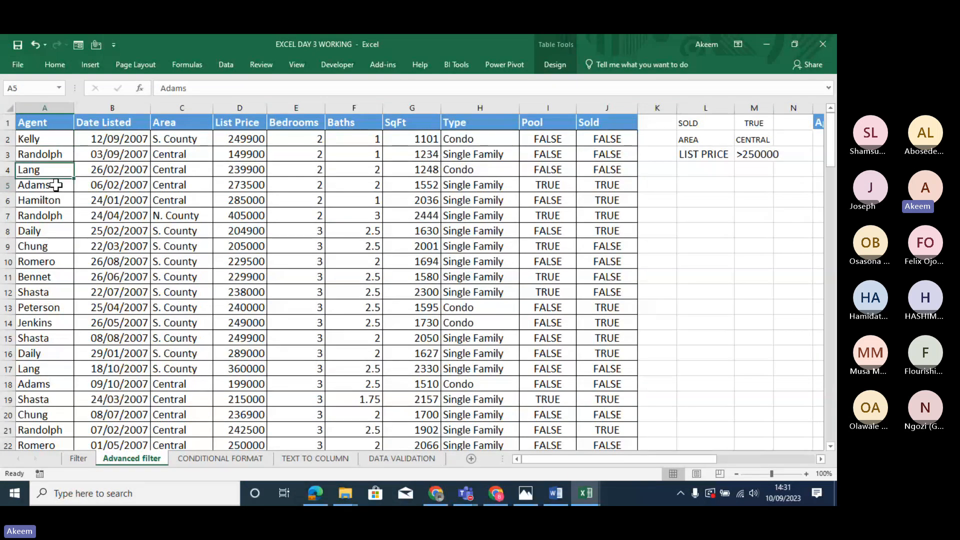
key("Right")
key("Right")
key("Right")
key("Right")
key("Right")
key("Right")
key("Right")
key("Right")
key("Right")
key("Right")
key("Right")
key("Right")
key("Right")
key("Right")
key("Right")
key("Right")
key("Right")
key("Right")
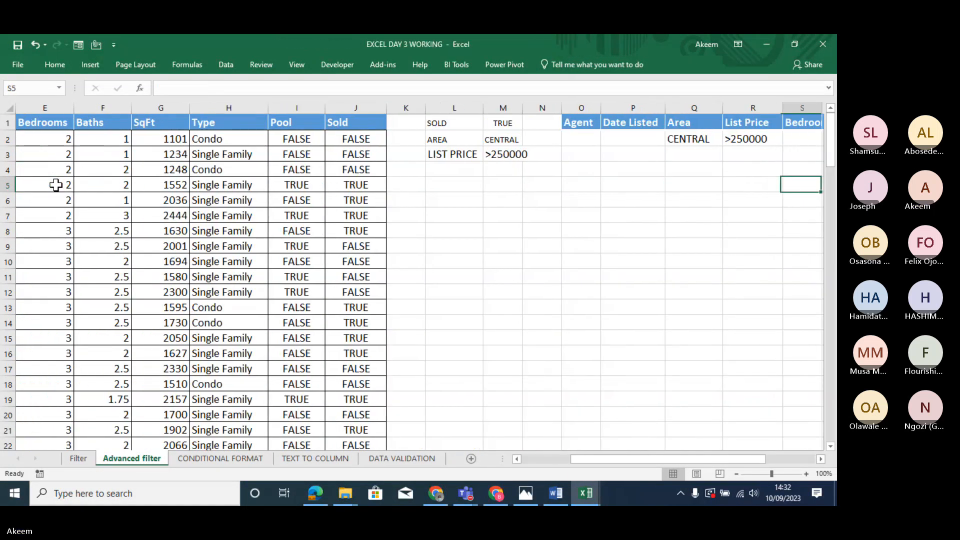
key("Right")
key("Right")
key("Right")
key("Right")
key("Right")
key("Up")
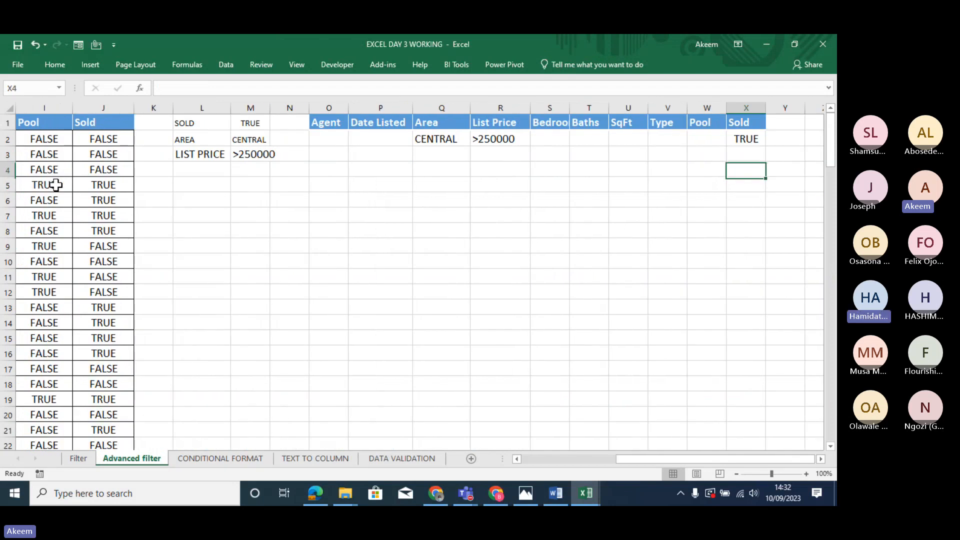
key("Up")
key("Up")
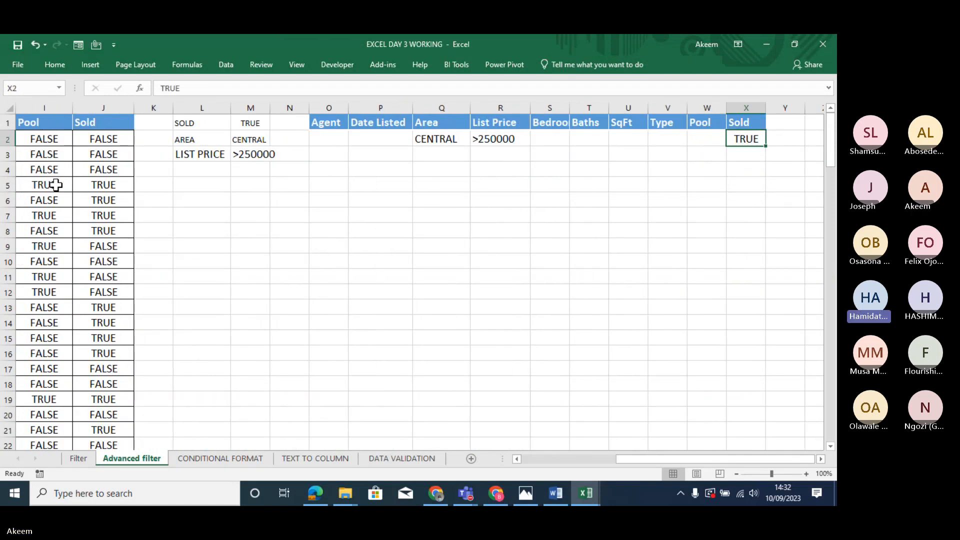
key("Left")
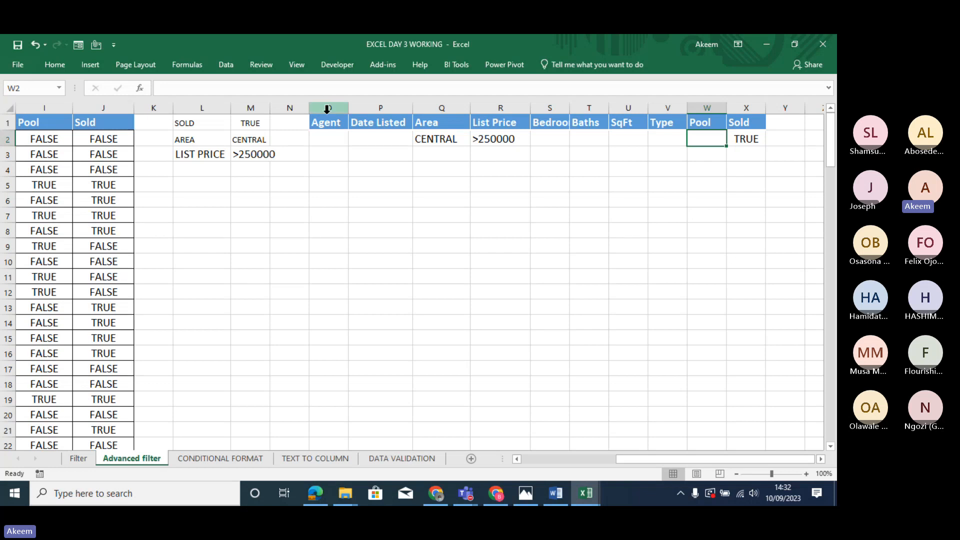
left_click_drag(327, 123, 755, 134)
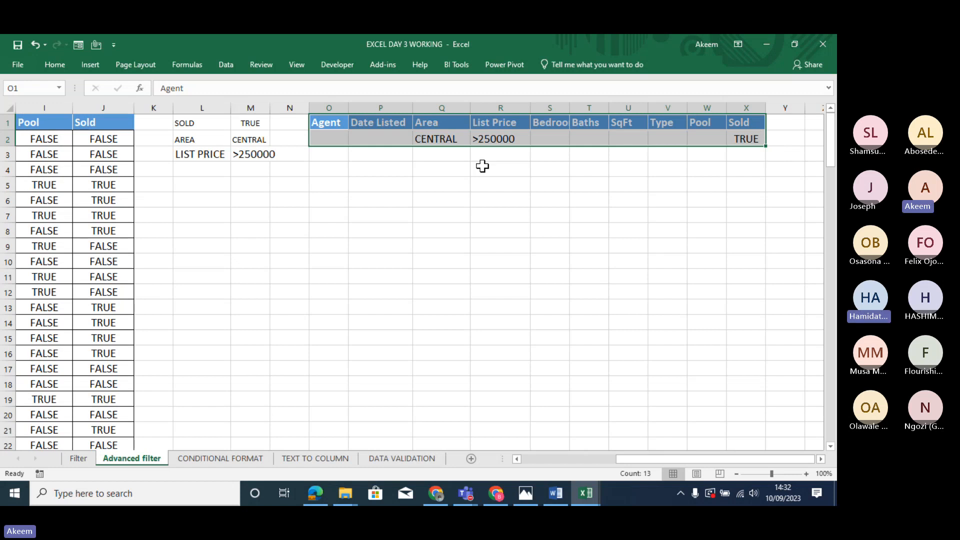
left_click(362, 197)
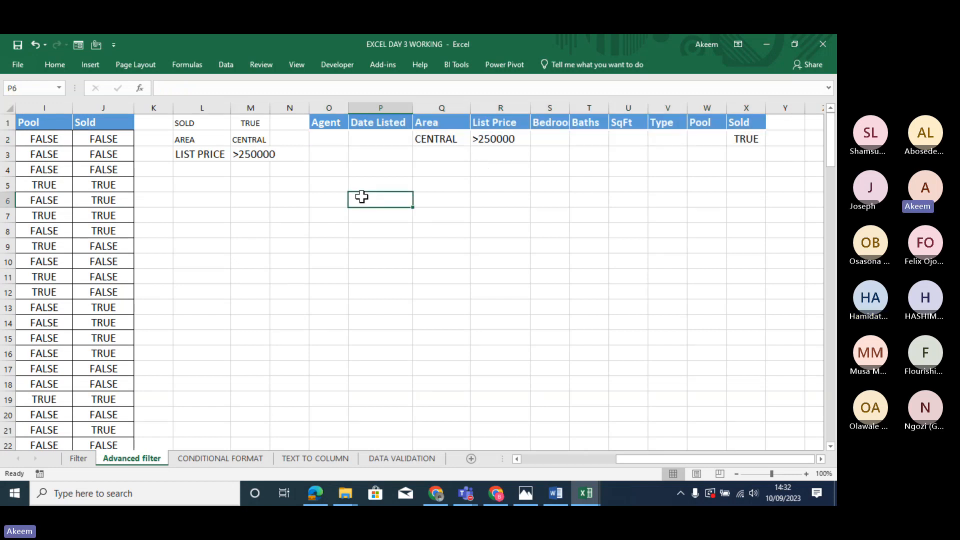
left_click(44, 245)
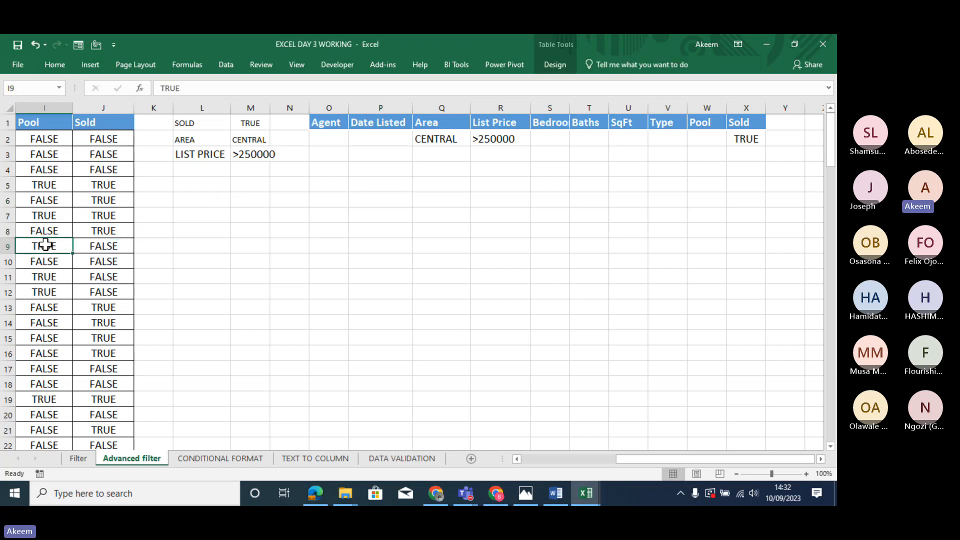
left_click(226, 64)
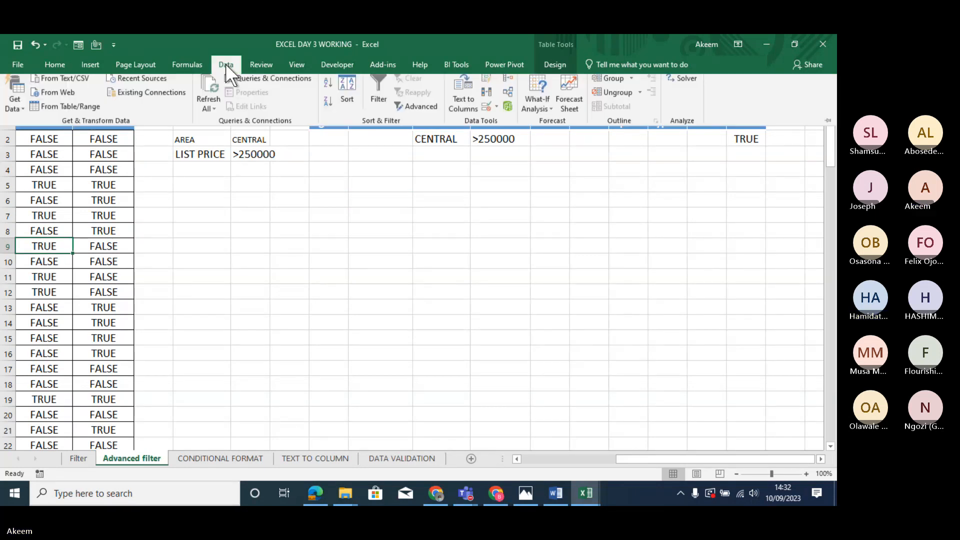
left_click(414, 107)
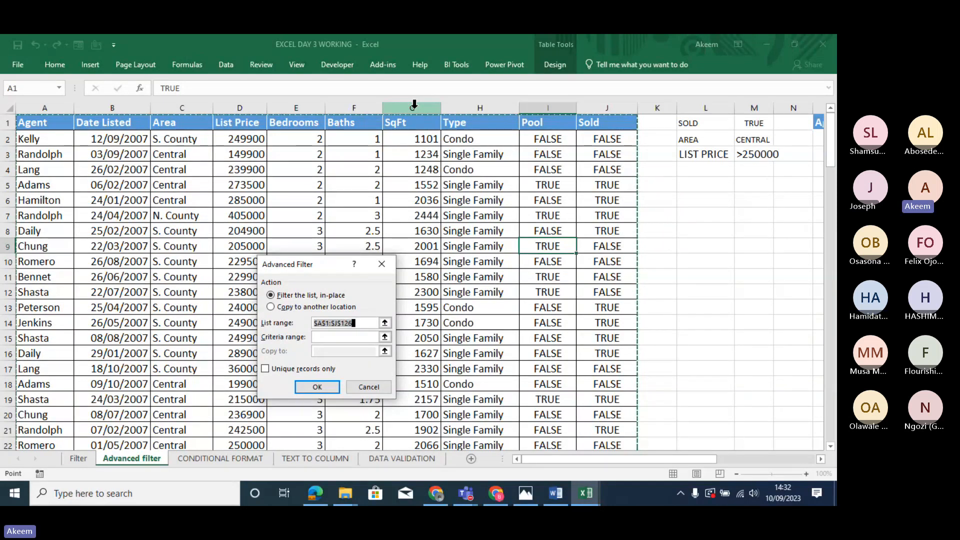
left_click(381, 265)
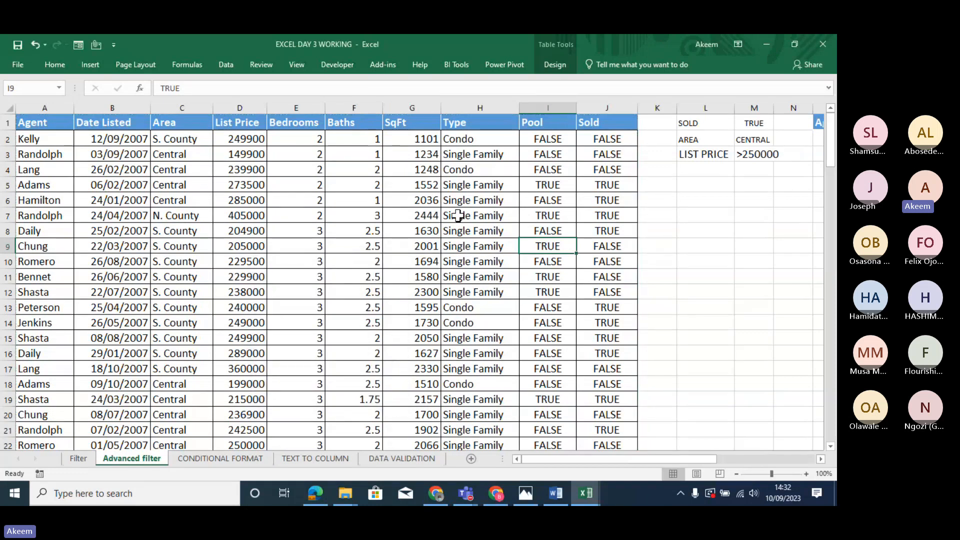
Review the copied header row from Agent to Sold and the Area criterion beneath it.
left_click(818, 125)
key("Right")
key("Right")
key("Right")
key("Right")
key("Right")
key("Right")
key("Right")
key("Right")
key("Right")
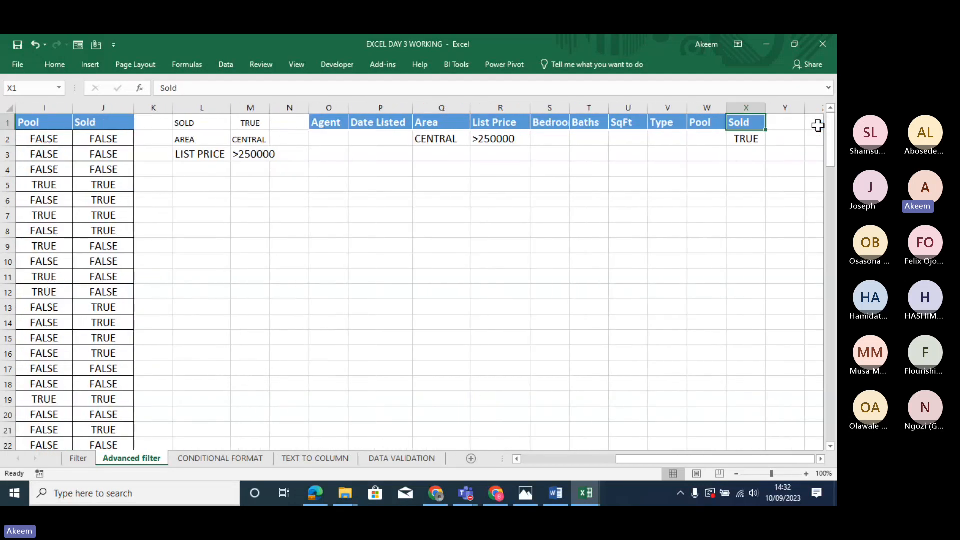
left_click(456, 138)
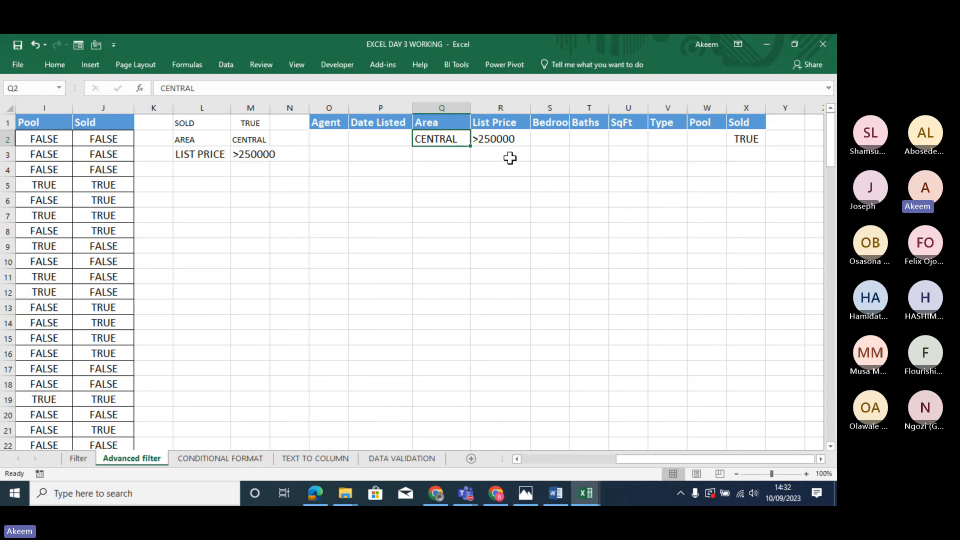
Start an Advanced Filter on the property table A1:J126 with the results copied to another location.
left_click(30, 155)
left_click(52, 234)
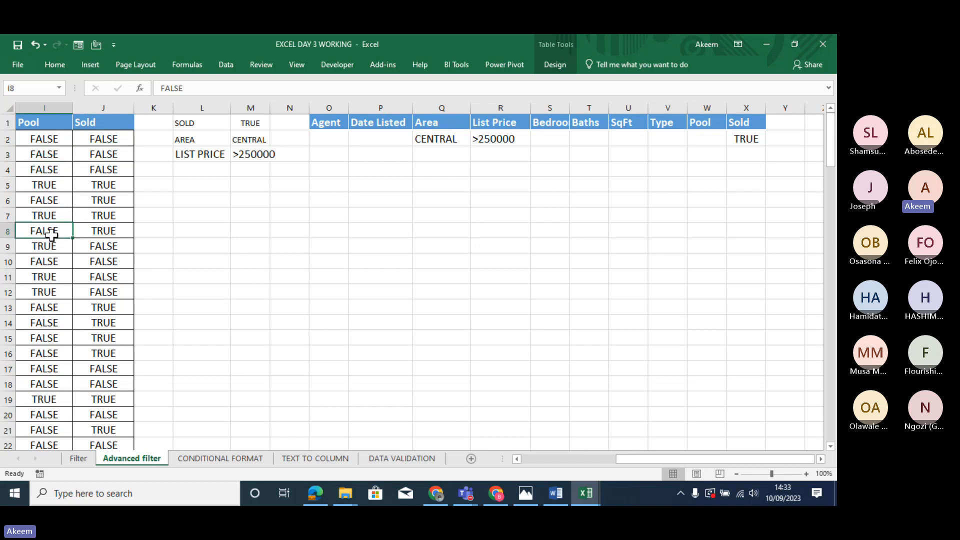
key("Left")
key("Left")
key("Left")
key("Left")
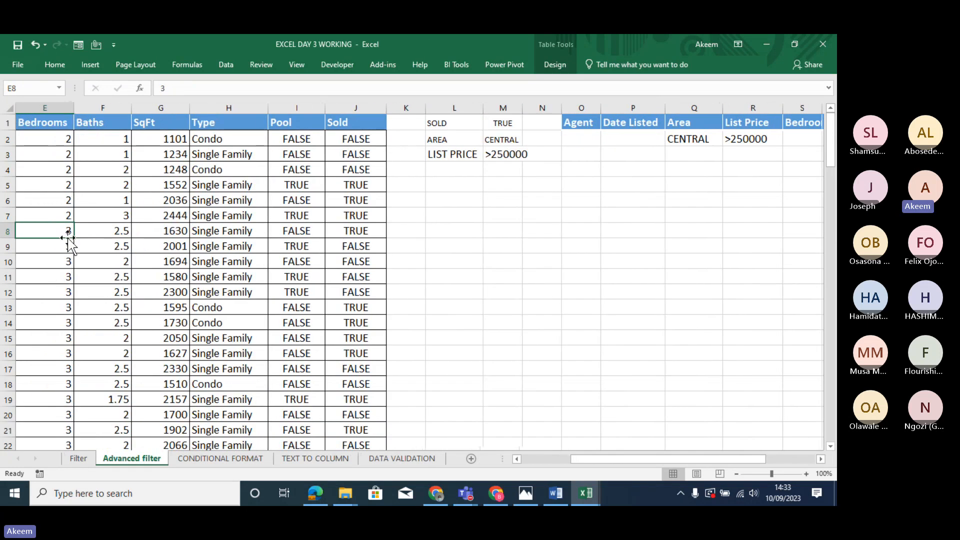
left_click(118, 245)
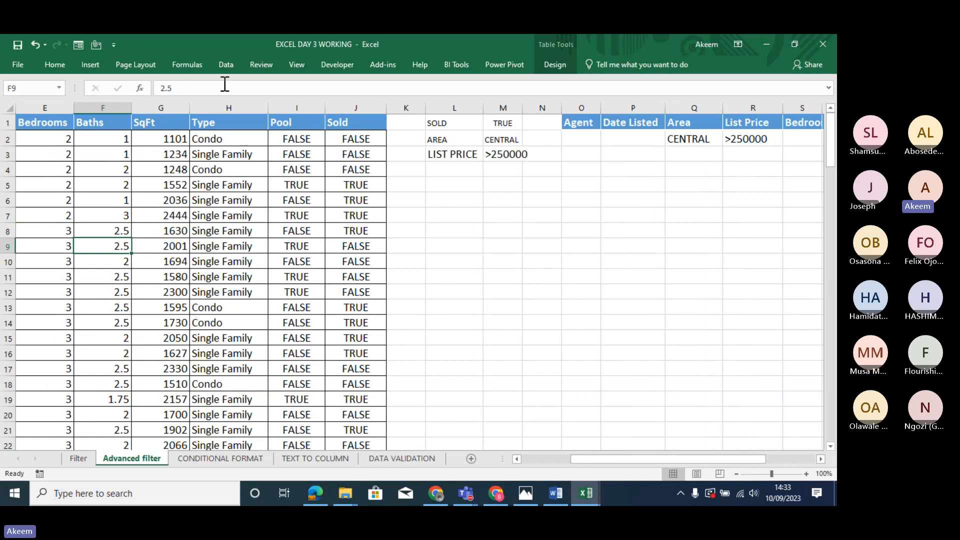
left_click(225, 65)
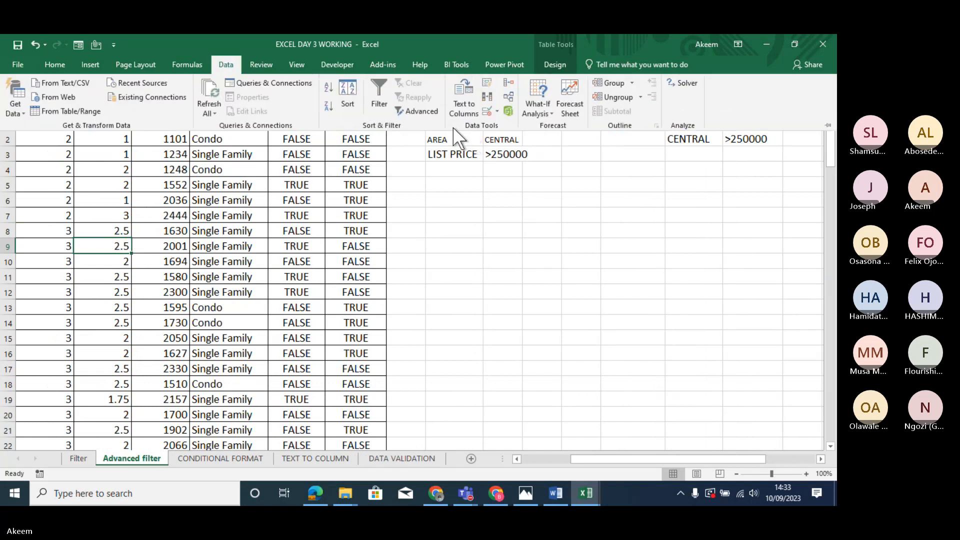
left_click(421, 110)
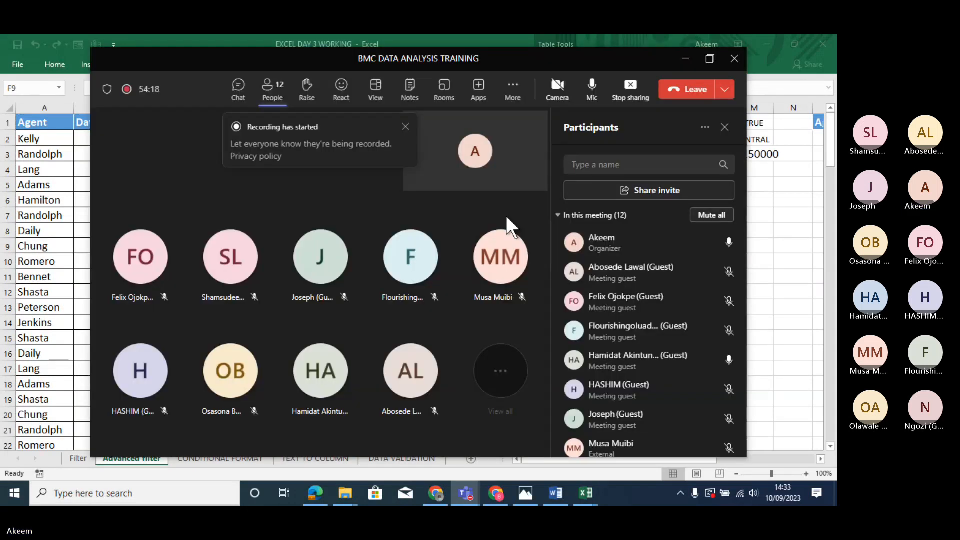
left_click(686, 62)
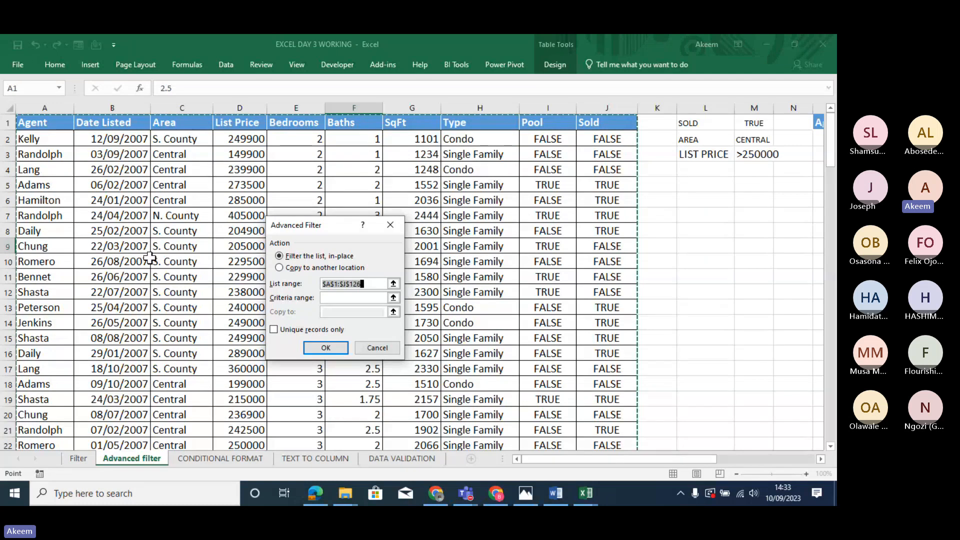
left_click(307, 268)
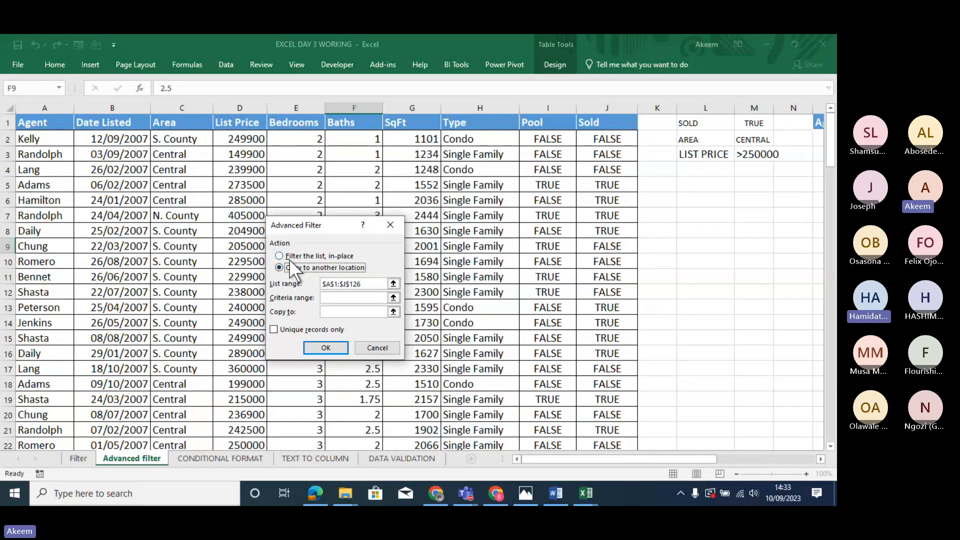
left_click(289, 257)
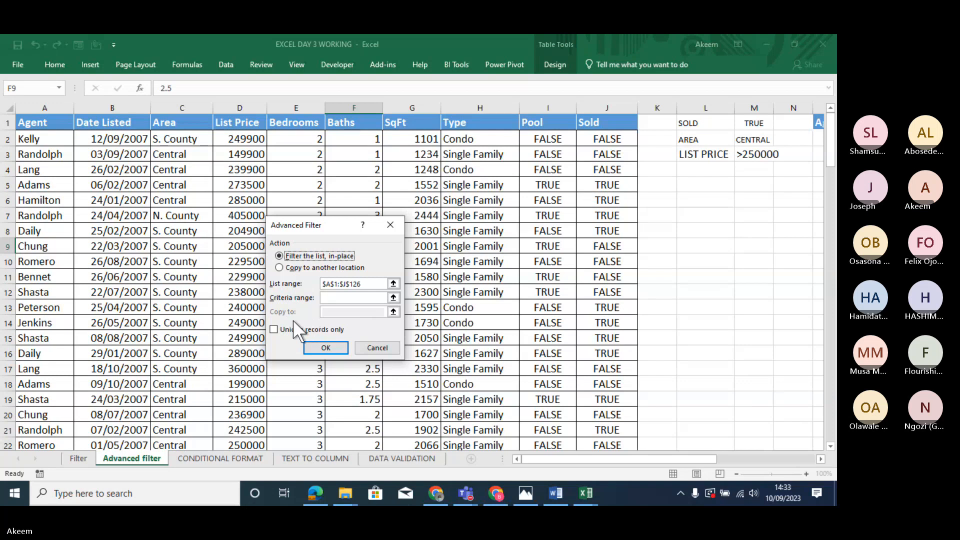
left_click(313, 266)
Set the Advanced Filter's criteria range to O1:X2 and check it against the list range.
left_click(351, 312)
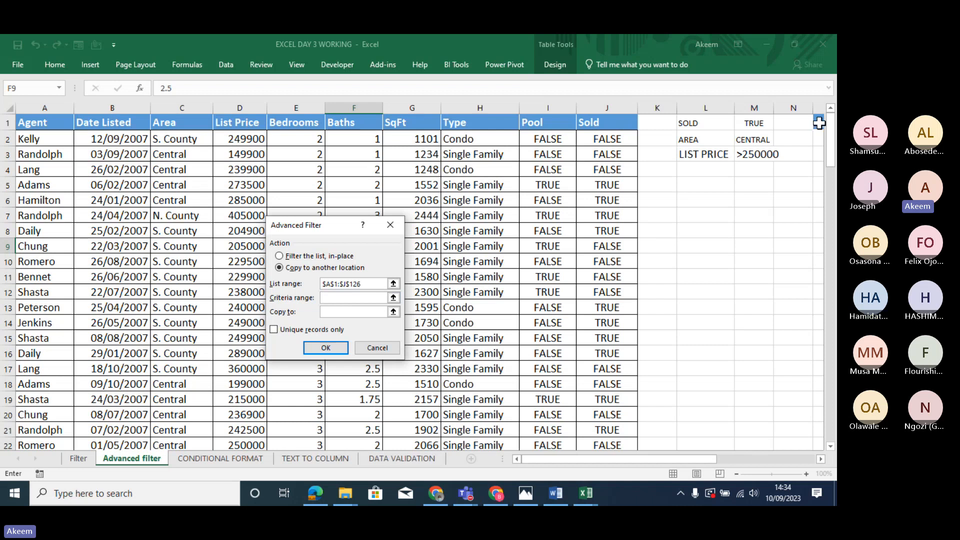
left_click_drag(818, 123, 818, 123)
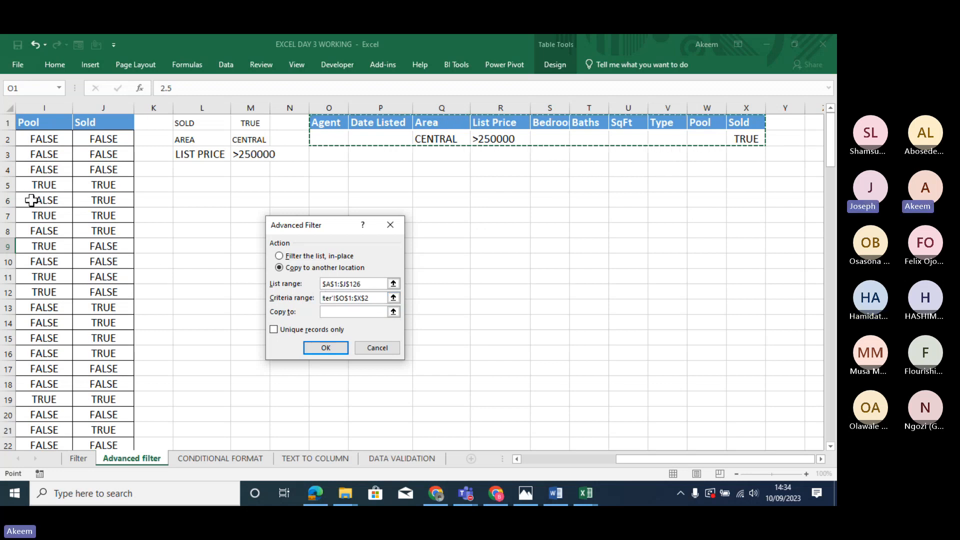
left_click(348, 284)
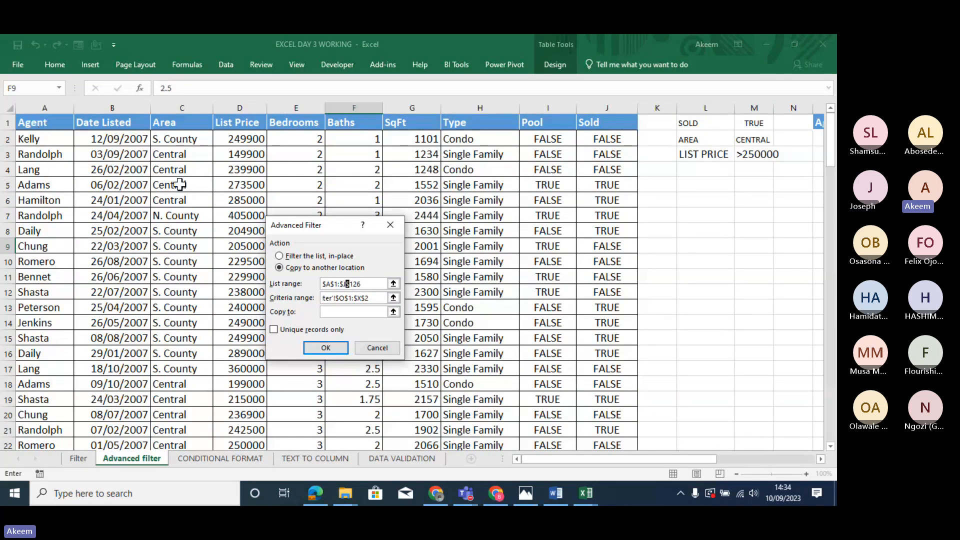
left_click(370, 287)
left_click(371, 298)
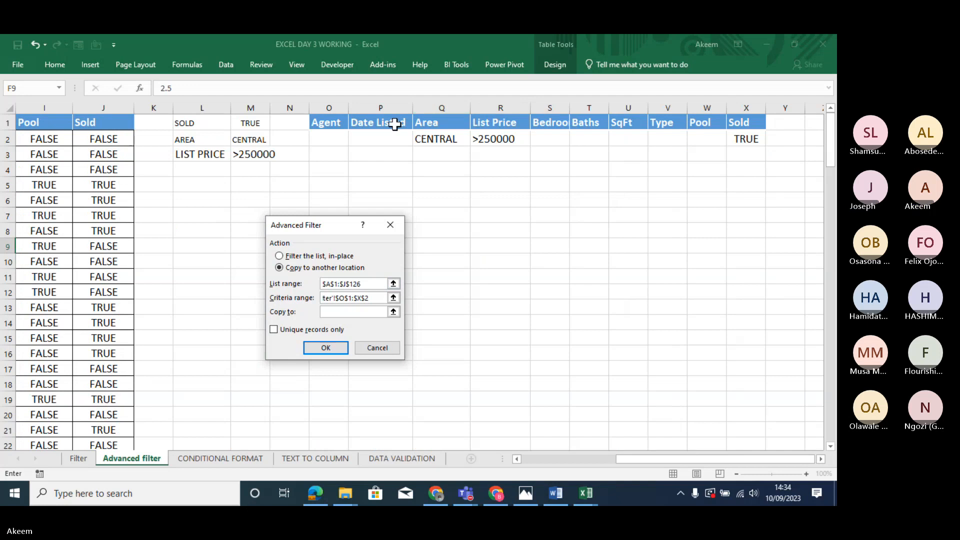
Set cell O6 on the Advanced filter sheet as the destination for the copied results.
left_click(335, 311)
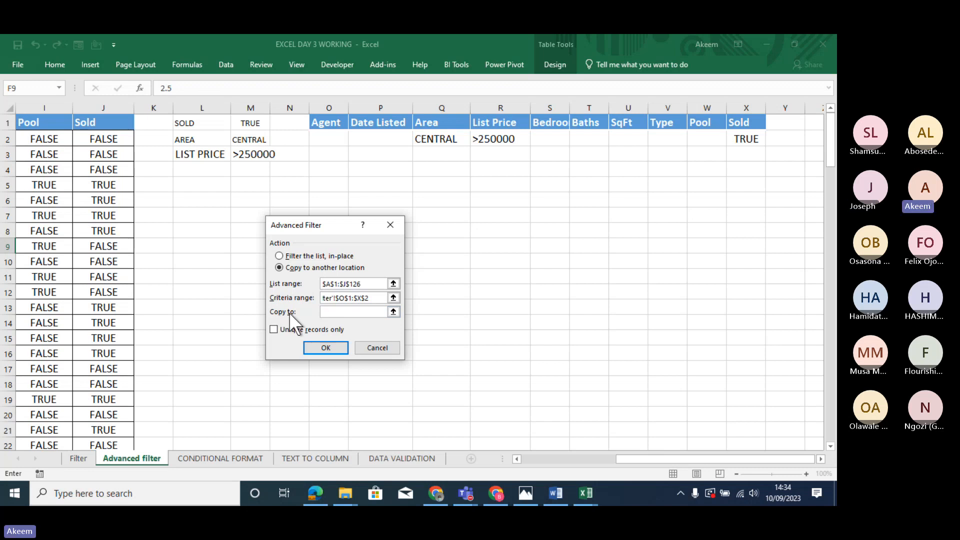
double_click(342, 313)
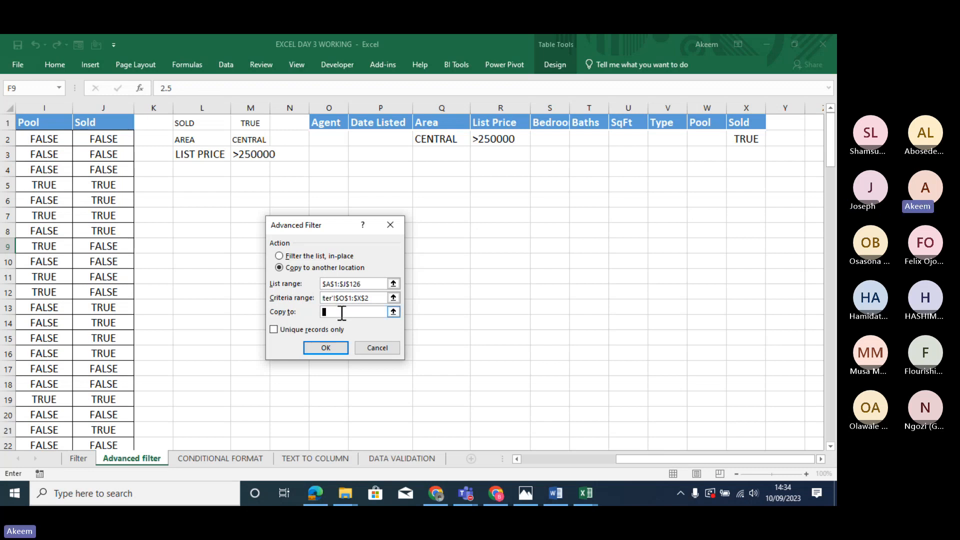
left_click(325, 199)
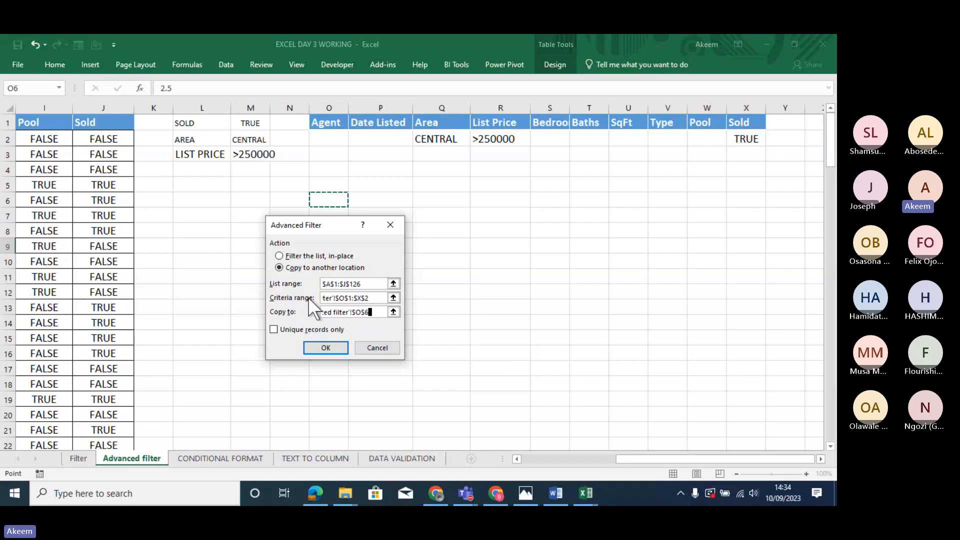
Run the Advanced Filter and review the copied listings across all columns from Agent to Sold.
left_click(327, 345)
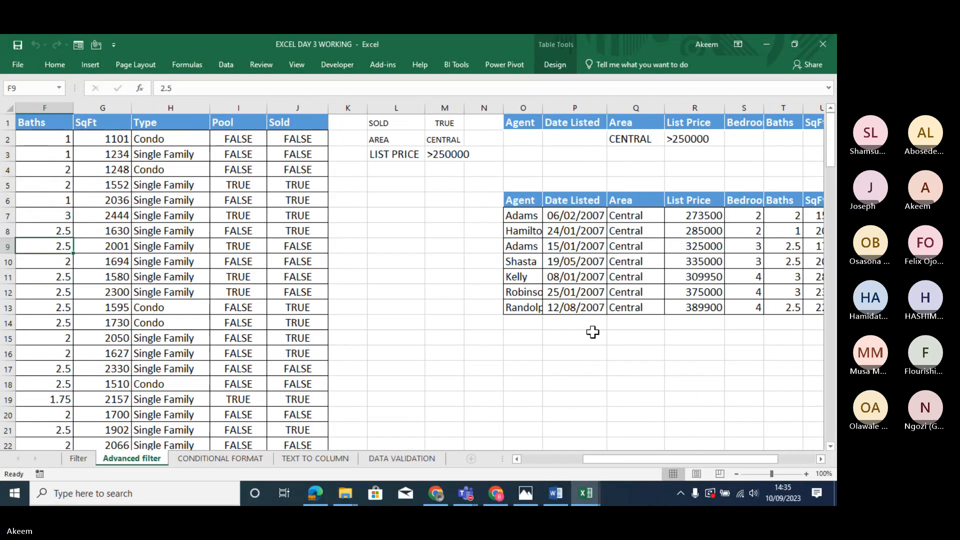
left_click(540, 250)
key("Right")
key("Right")
key("Right")
key("Right")
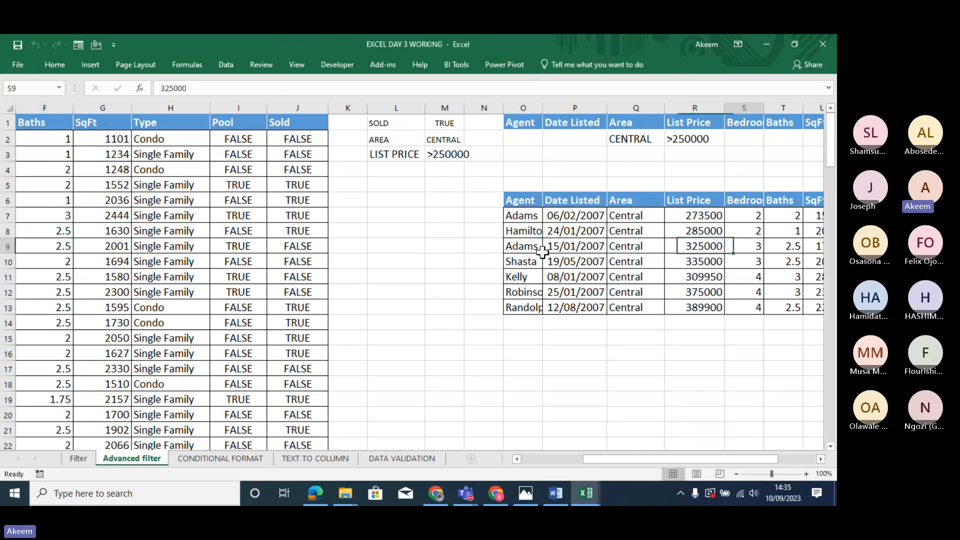
key("Right")
key("Right")
key("Right")
key("Right")
key("Right")
key("Right")
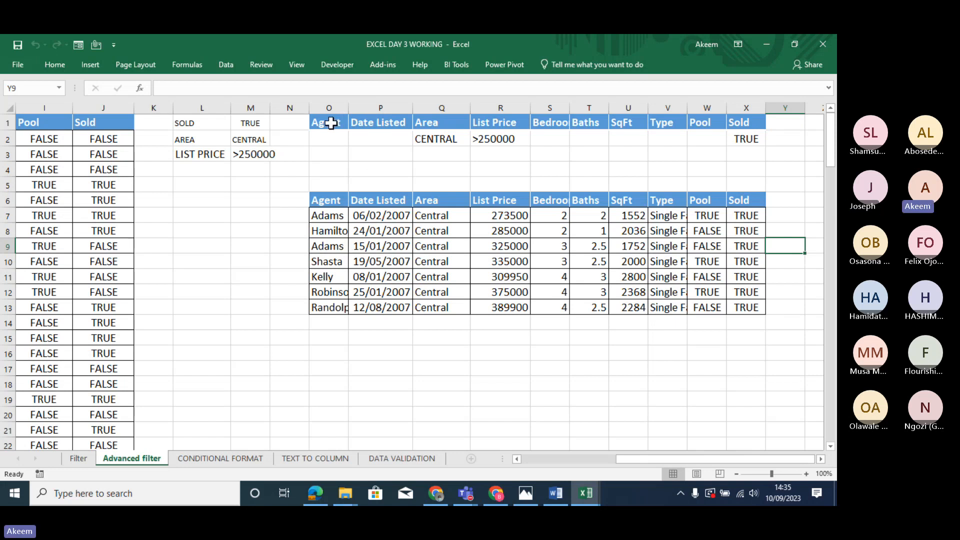
Compare the criteria range O1:X2 with the source table's header row A1:J1.
left_click_drag(330, 123, 751, 142)
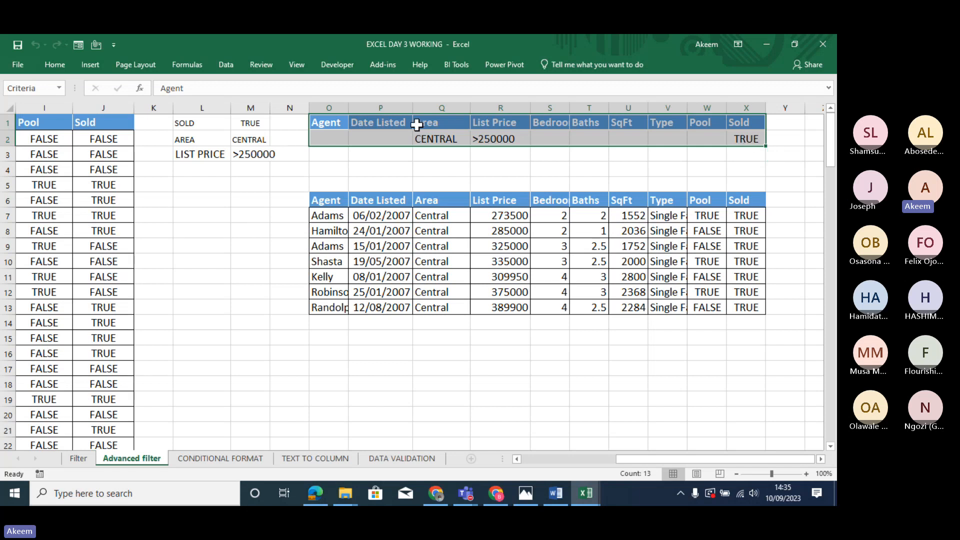
left_click(109, 123)
key("shift+Left")
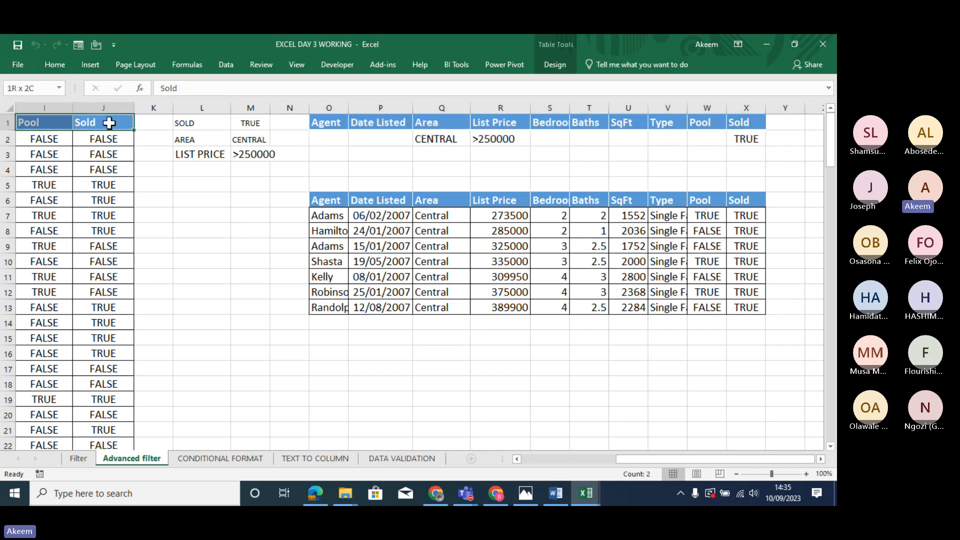
key("ctrl+shift+Left")
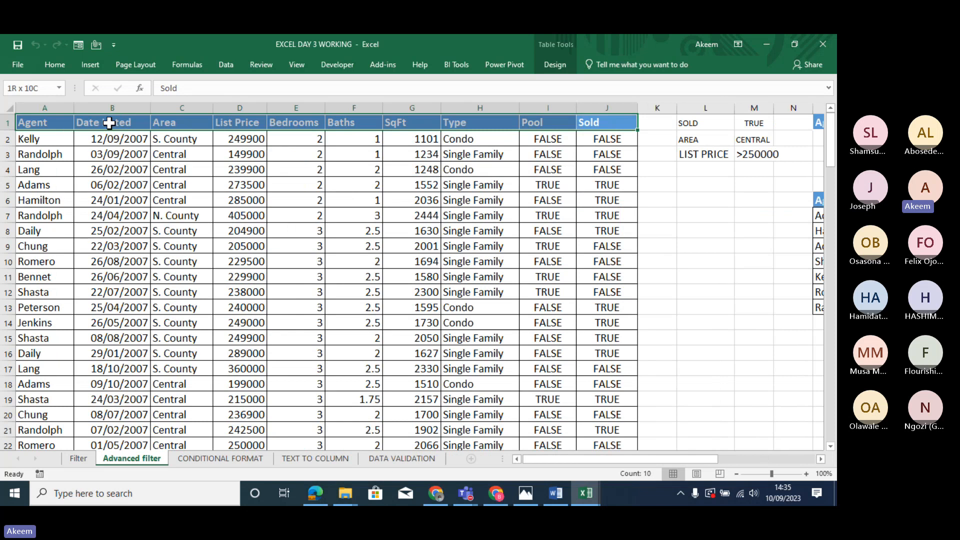
key("Right")
key("Right")
key("Right")
key("Right")
key("Right")
key("Right")
key("Right")
key("Right")
key("Right")
key("Right")
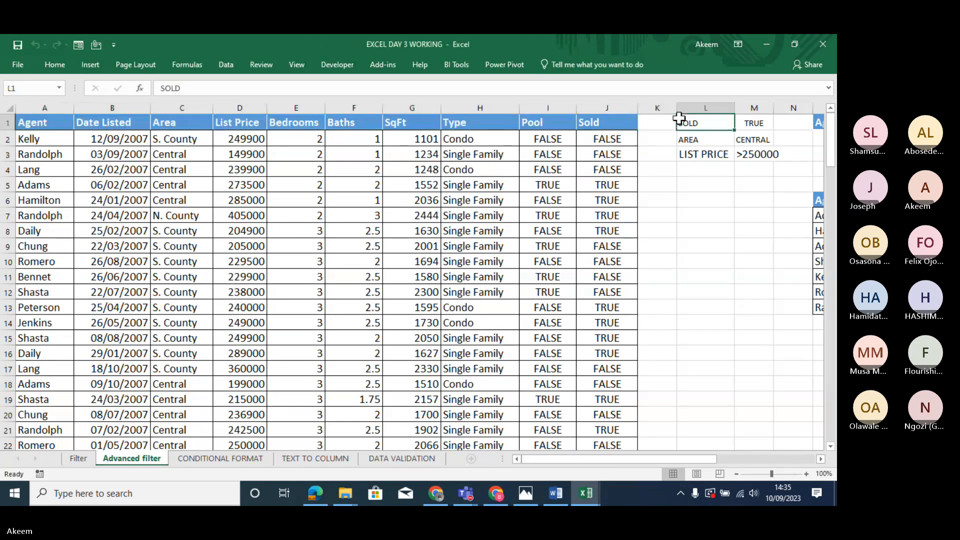
key("Right")
key("Right")
key("Right")
key("Right")
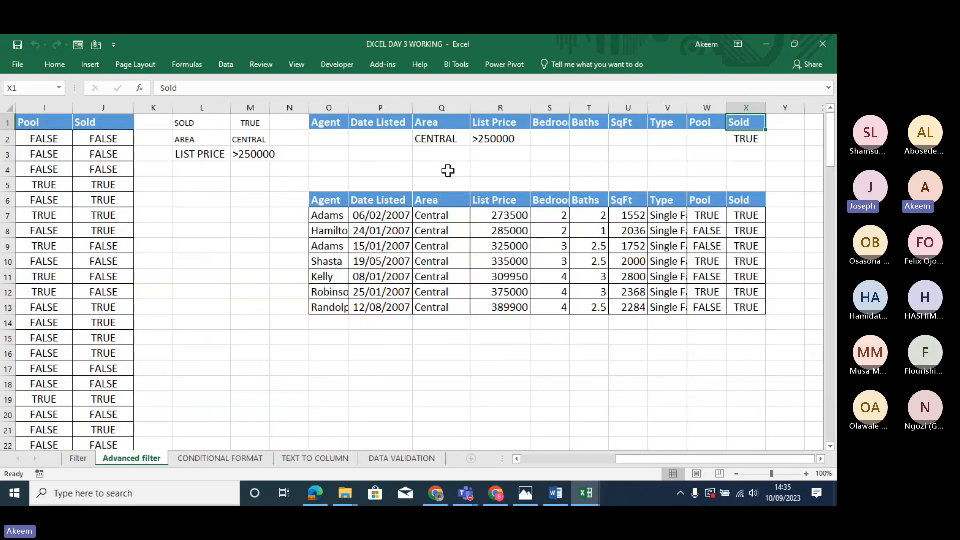
Check the Area, List Price and Sold criteria in row 2 against the copied listings, including prices R7:R13.
left_click(440, 124)
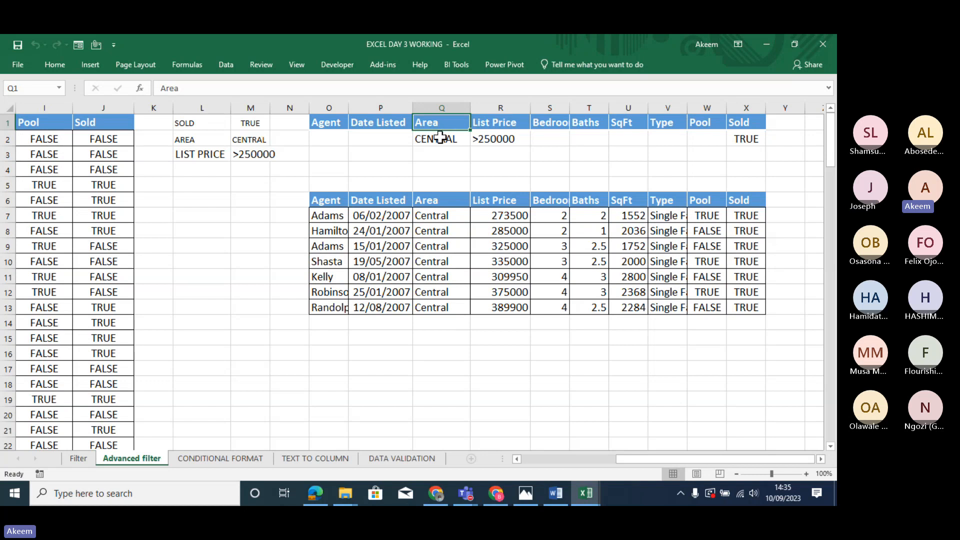
left_click(492, 122)
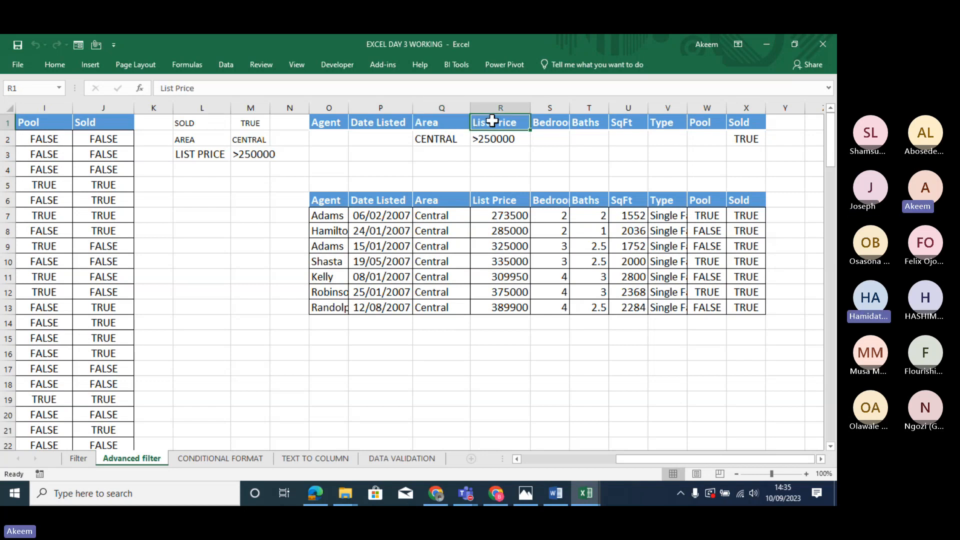
left_click(490, 140)
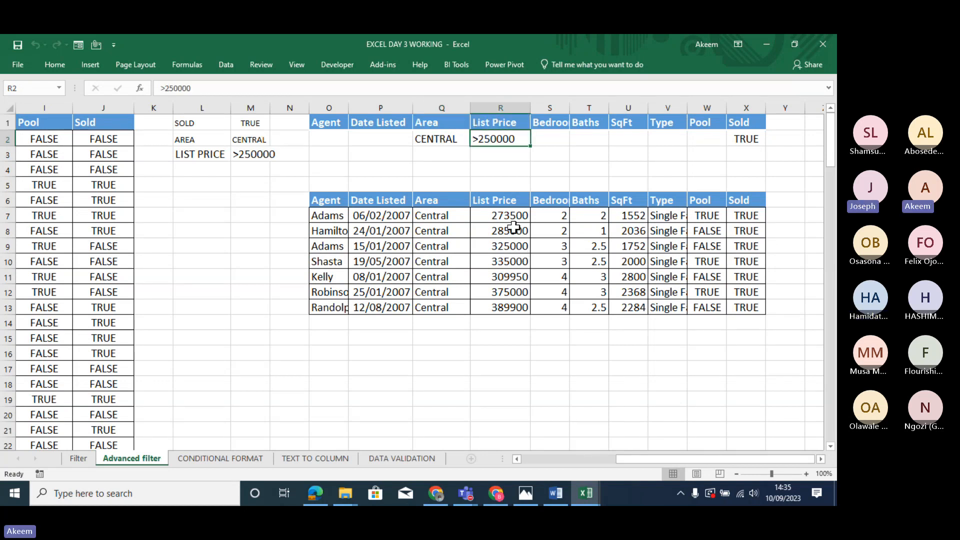
left_click_drag(511, 216, 510, 306)
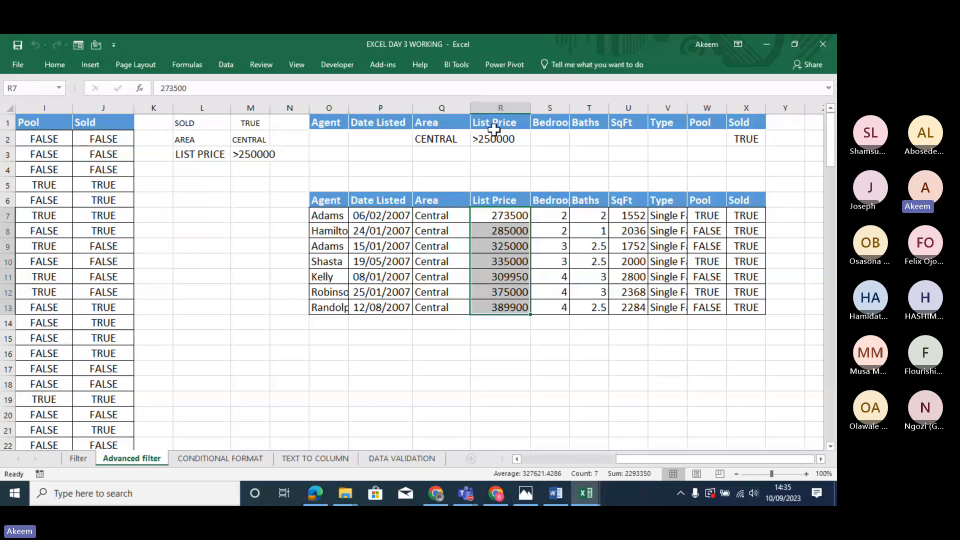
left_click(751, 140)
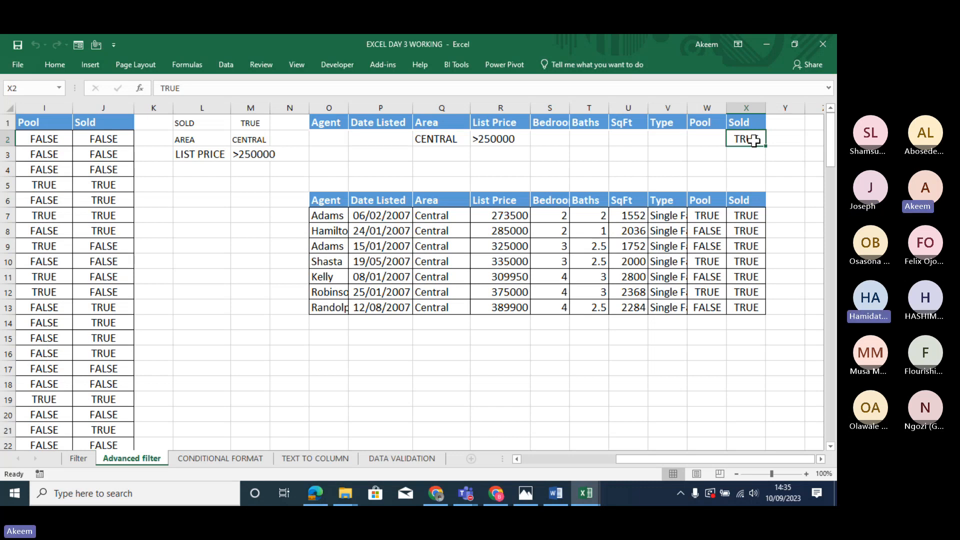
left_click(338, 120)
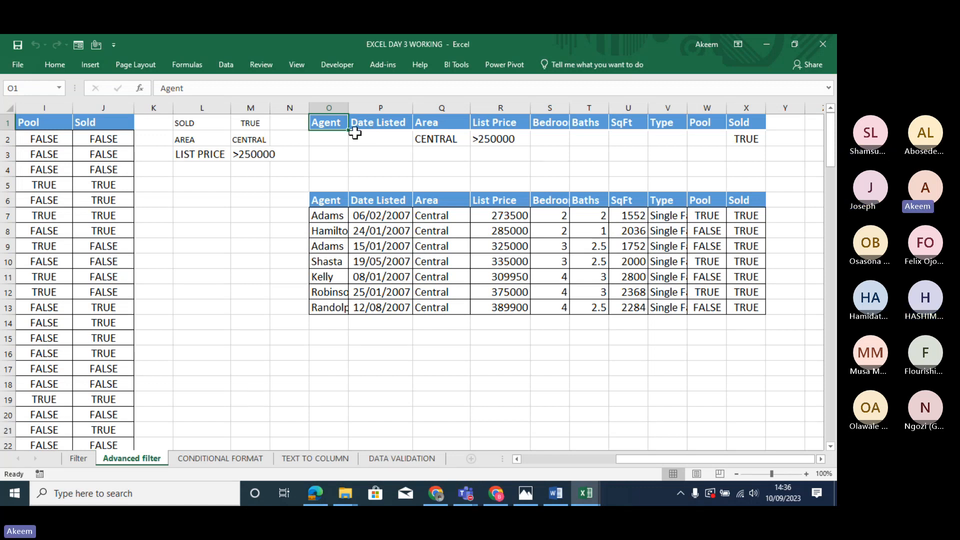
Start another Advanced Filter on the property table with the results copied to another location.
left_click(95, 271)
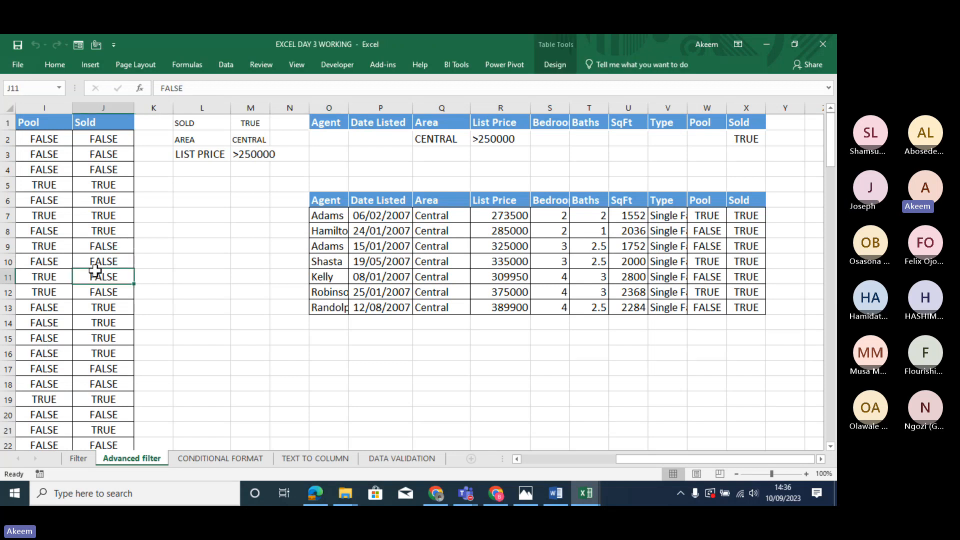
key("Left")
key("Left")
key("Left")
key("Left")
key("Left")
key("Left")
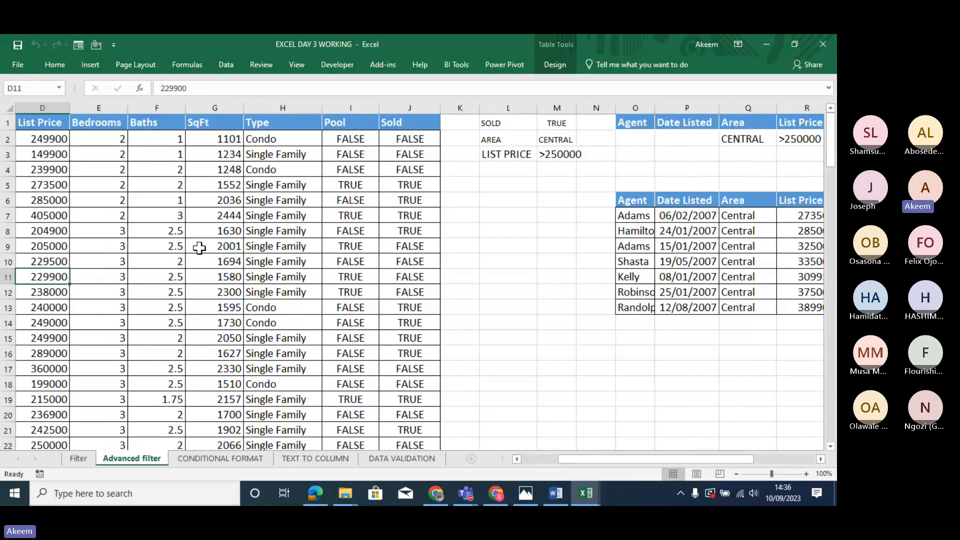
left_click(201, 248)
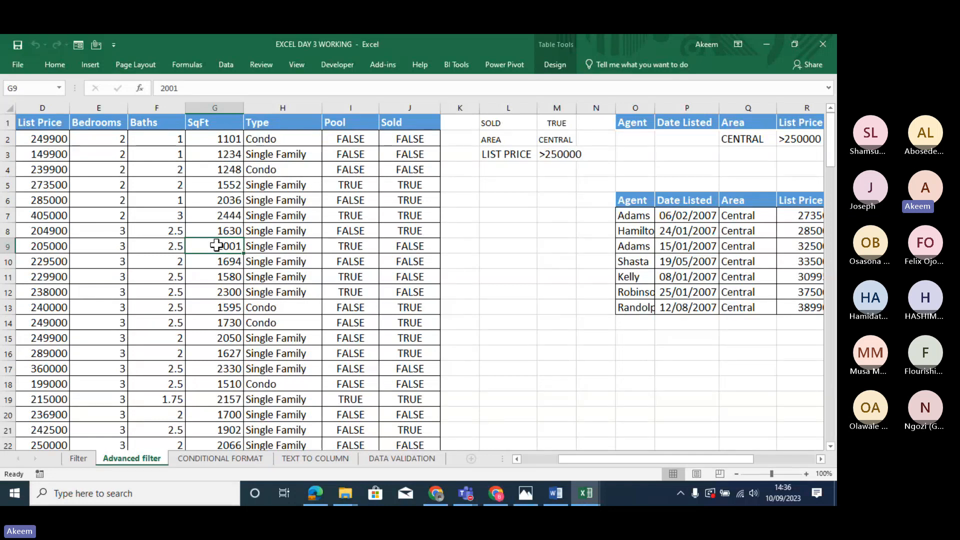
left_click(226, 64)
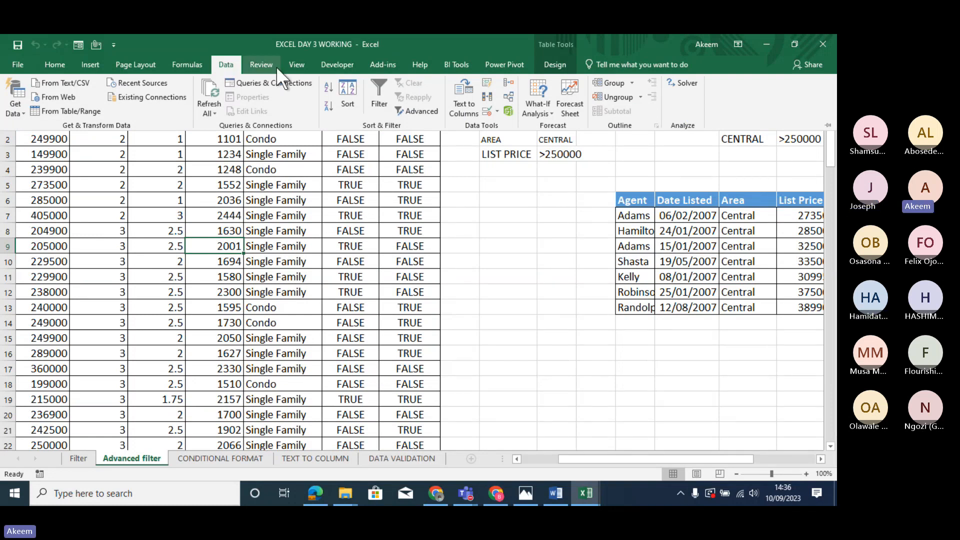
left_click(428, 109)
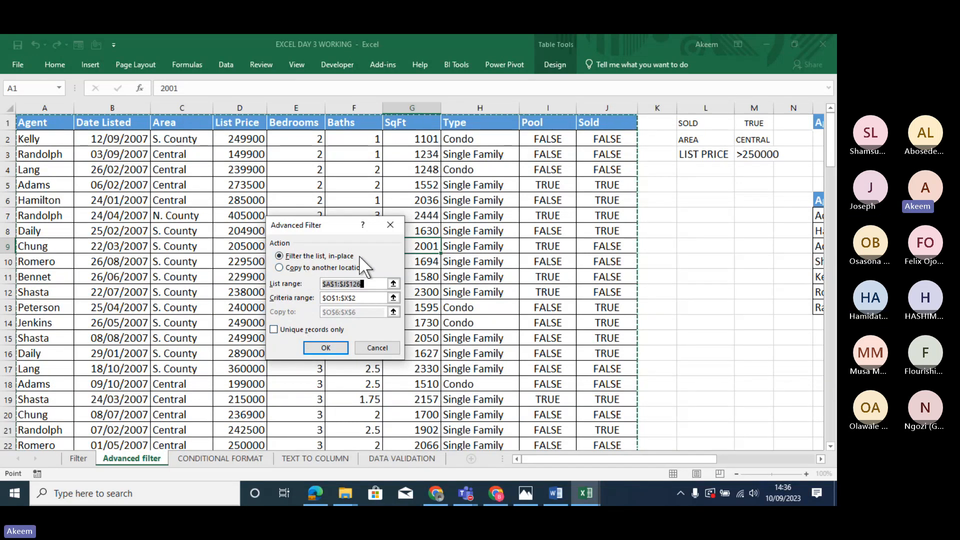
left_click(292, 268)
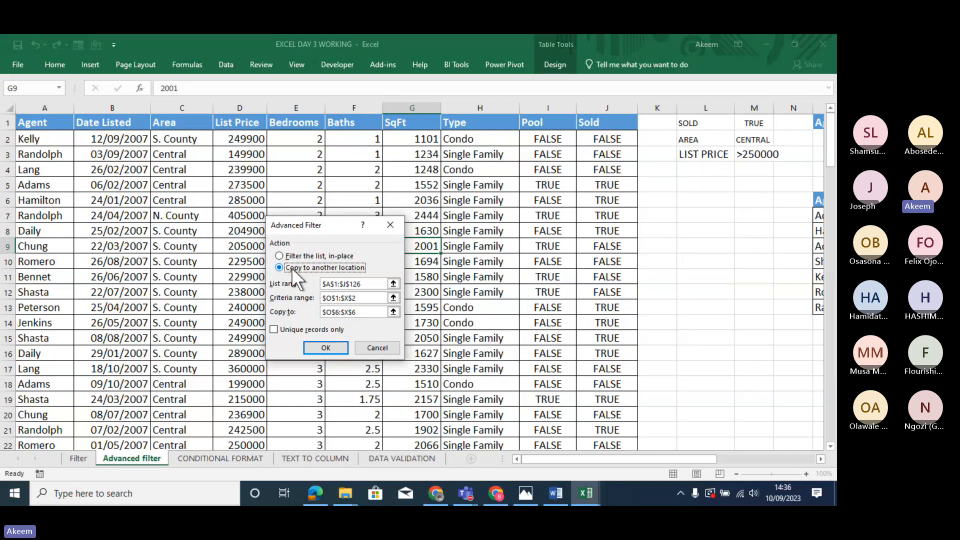
Check the list range A1:J126 and reselect O1:X2 as the Advanced Filter's criteria range.
left_click(363, 285)
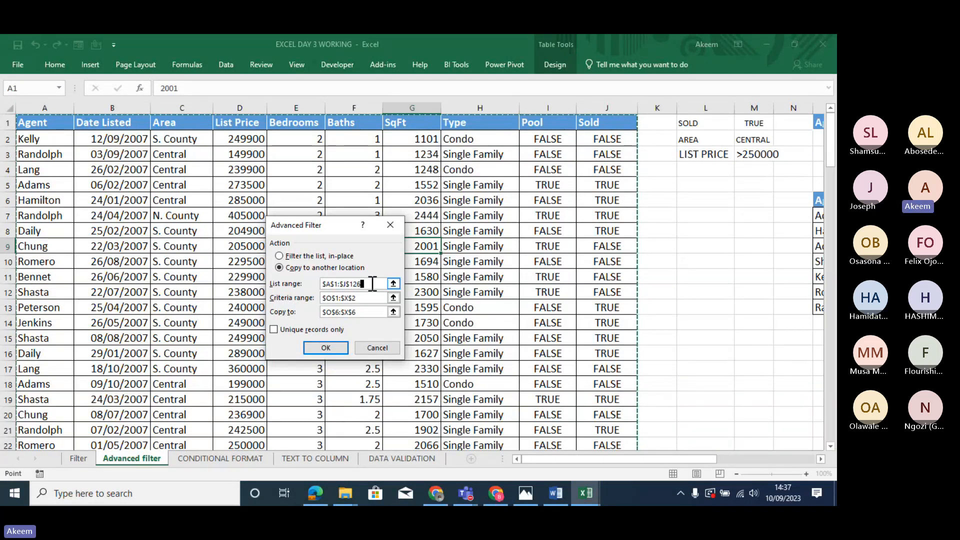
left_click(341, 283)
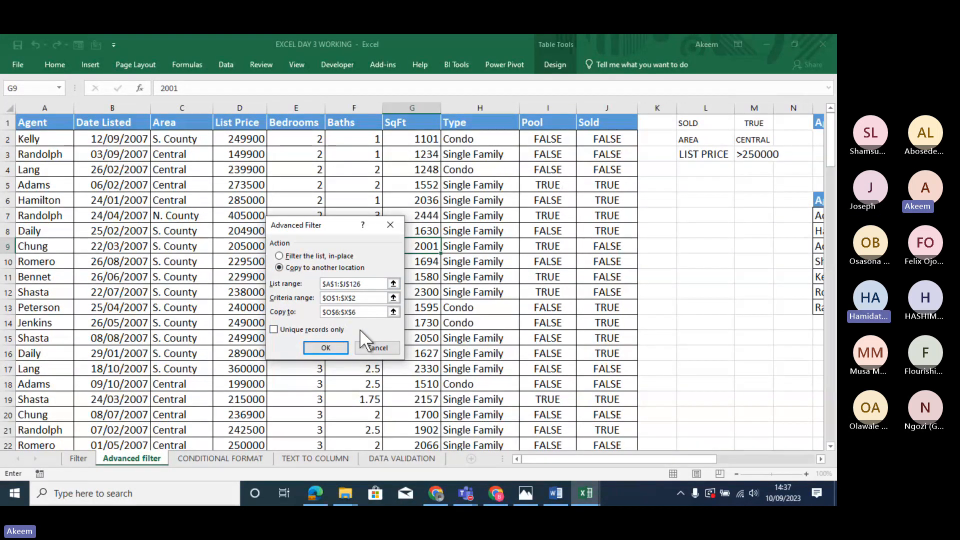
left_click(365, 297)
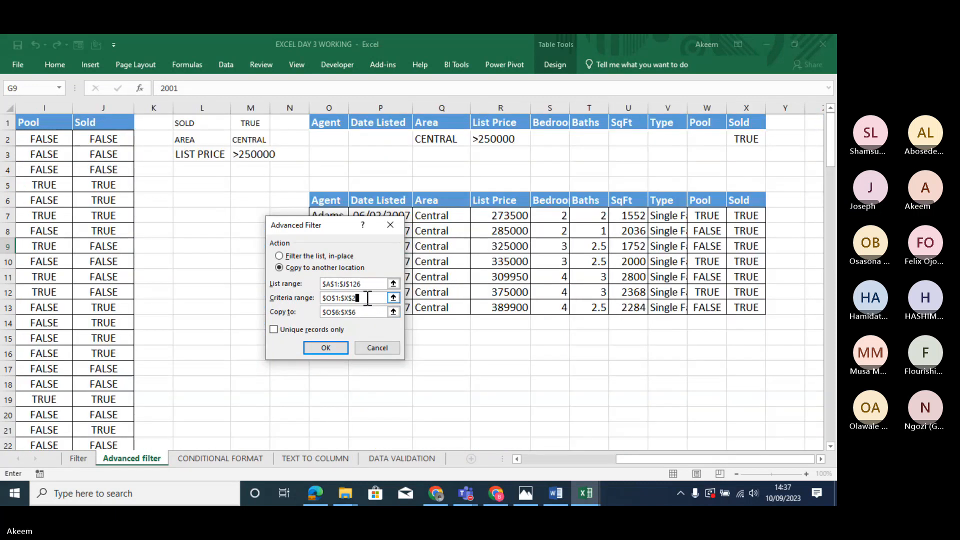
left_click_drag(367, 298, 313, 298)
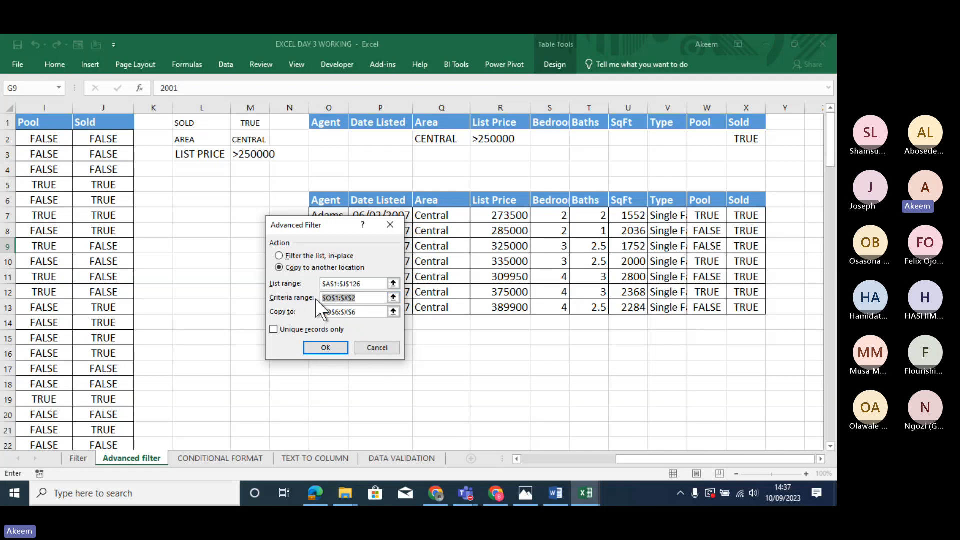
key("BackSpace")
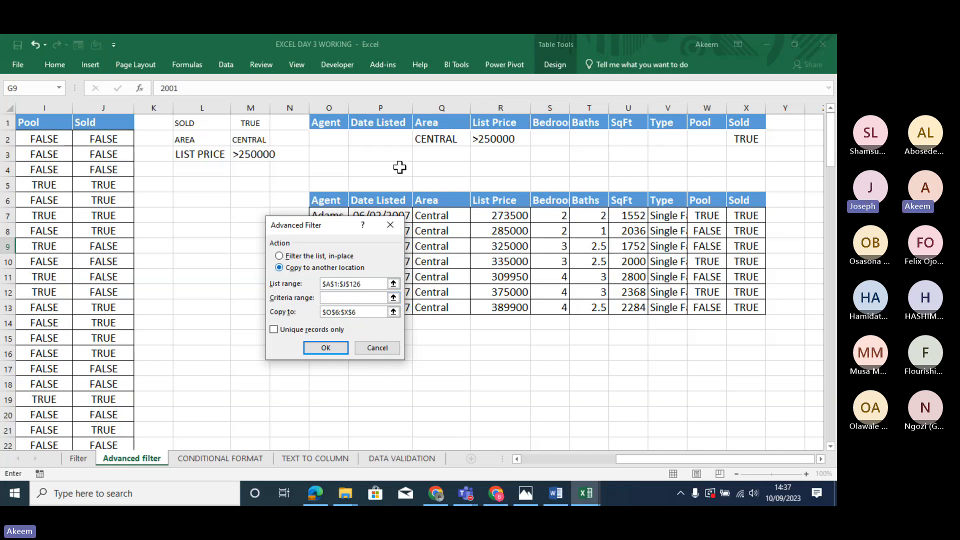
left_click_drag(322, 123, 743, 141)
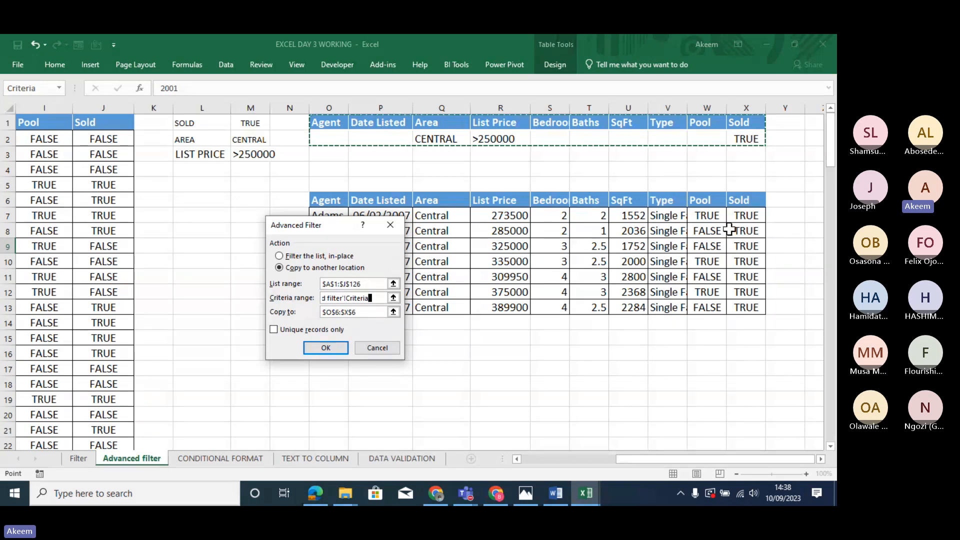
Replace the copy destination with cell O6 and run the Advanced Filter.
left_click(365, 312)
left_click_drag(360, 313, 311, 310)
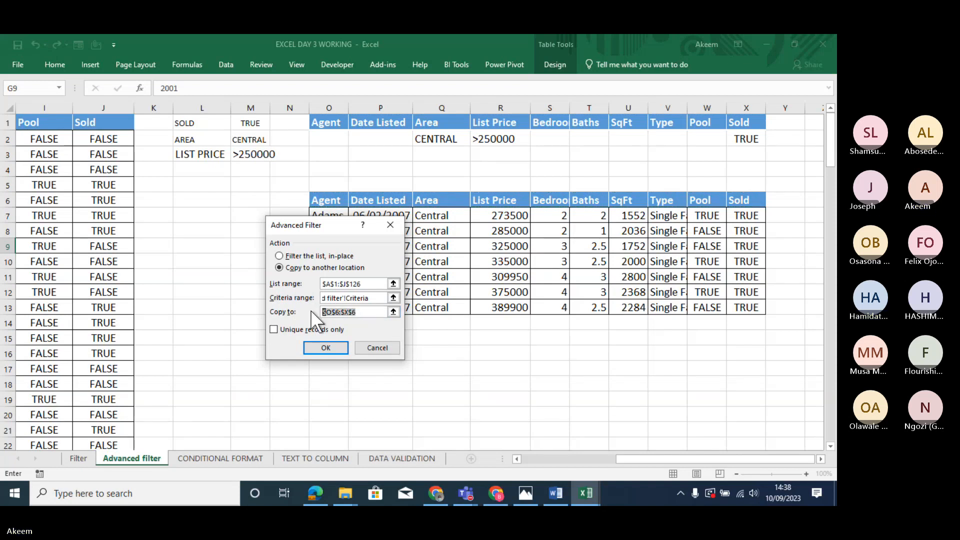
key("BackSpace")
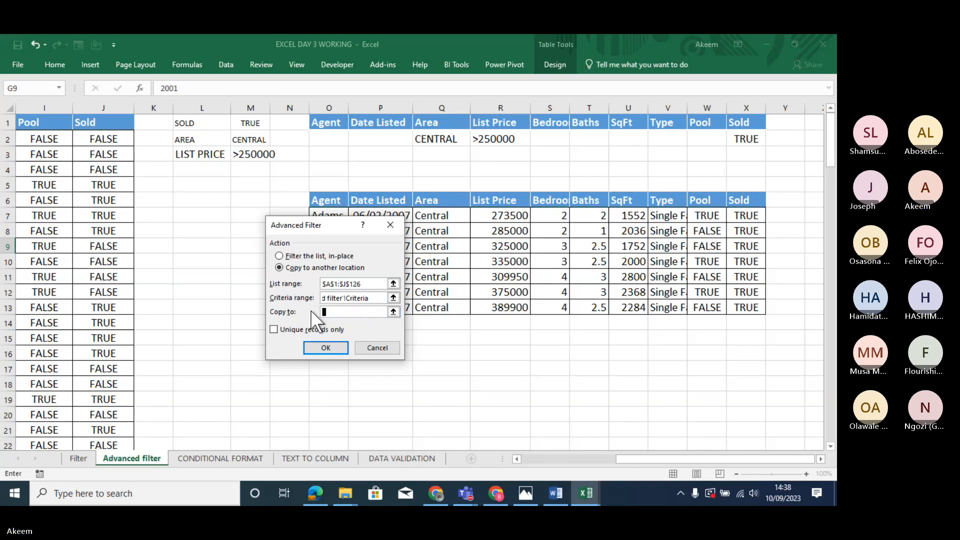
left_click(326, 200)
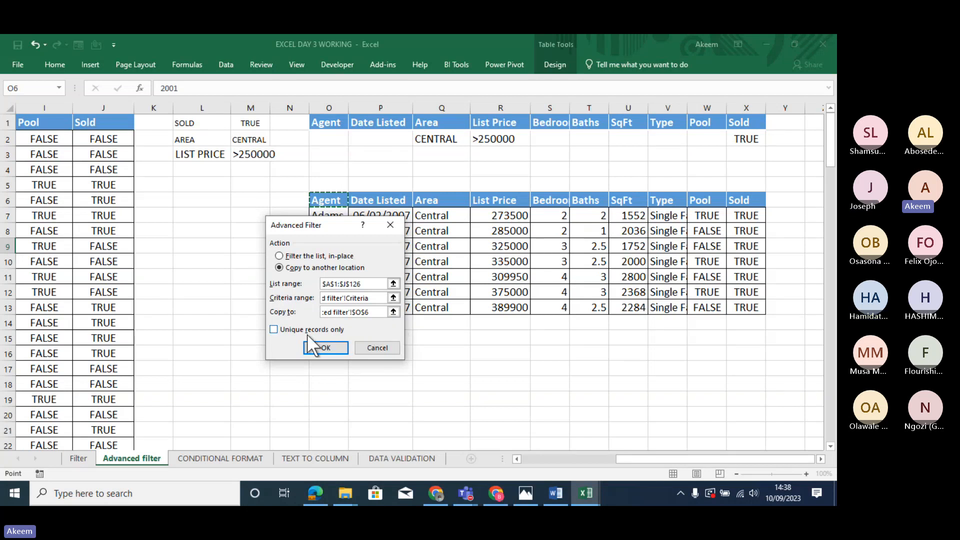
left_click(321, 347)
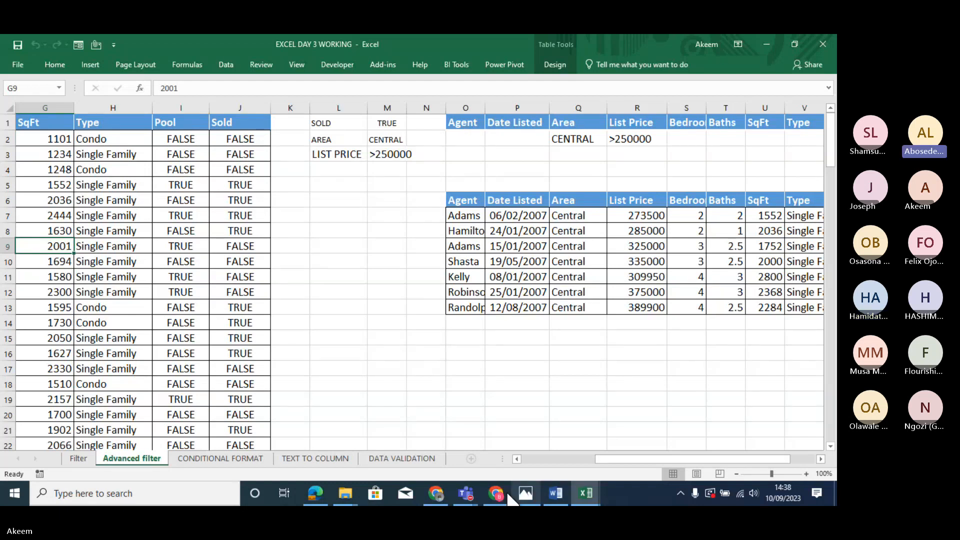
Start another Advanced Filter from a cell in the property table, with the results copied to another location.
mouse_move(470, 496)
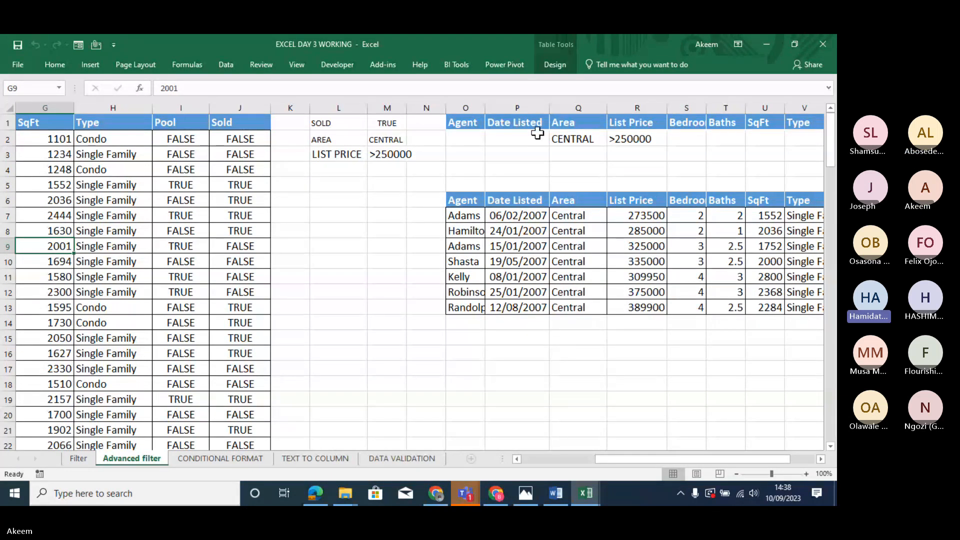
left_click(476, 123)
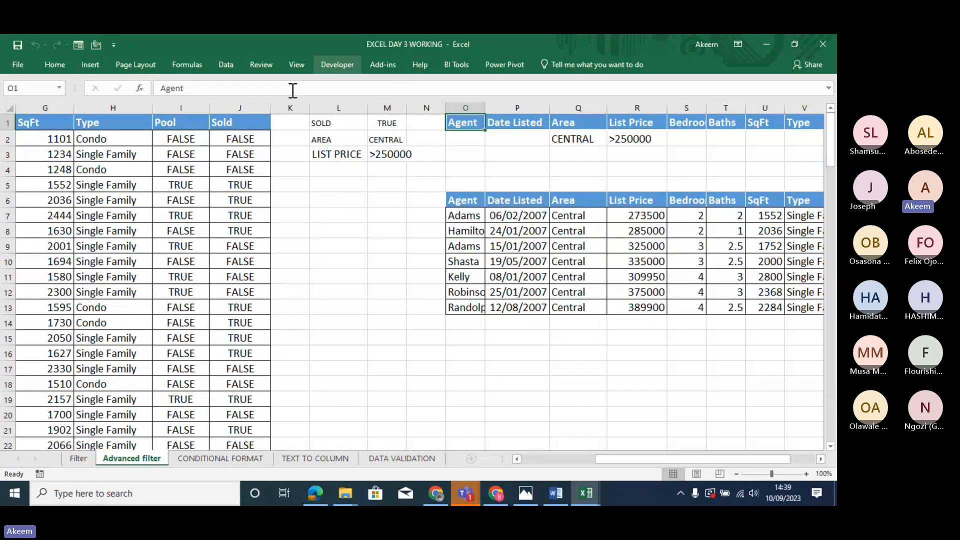
left_click(182, 199)
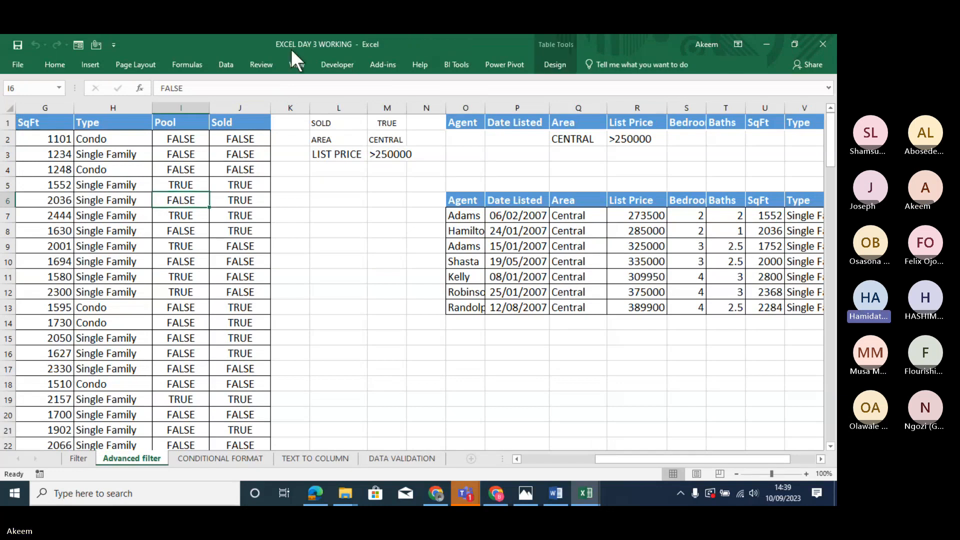
left_click(223, 64)
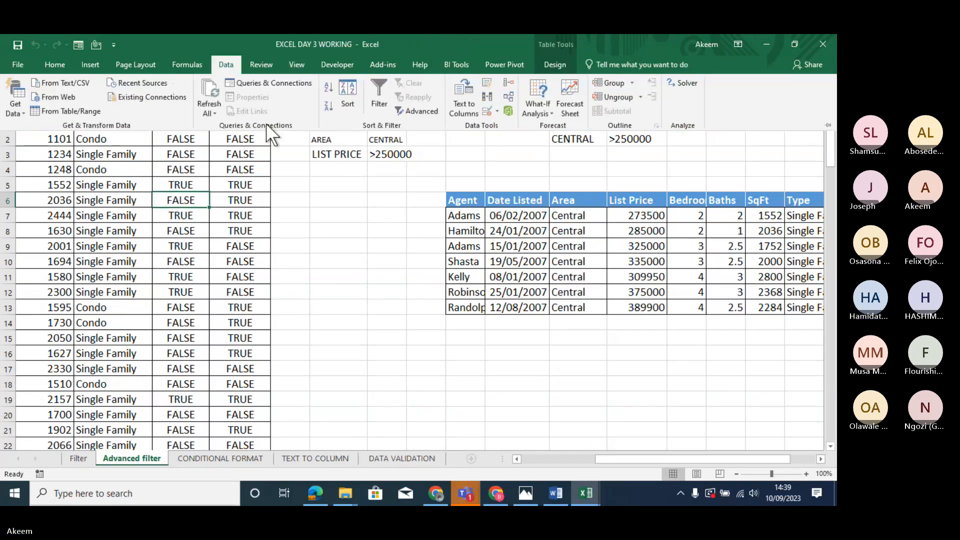
left_click(417, 111)
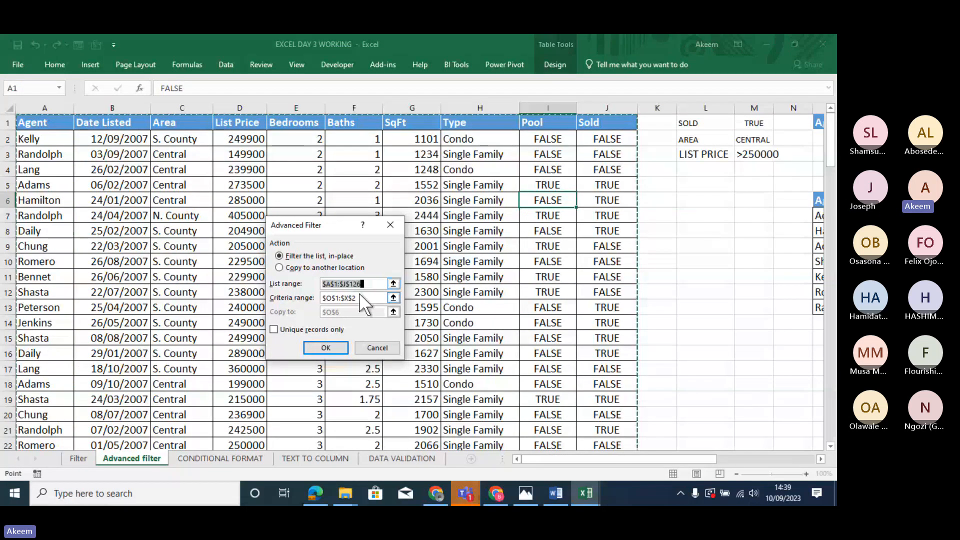
left_click(325, 267)
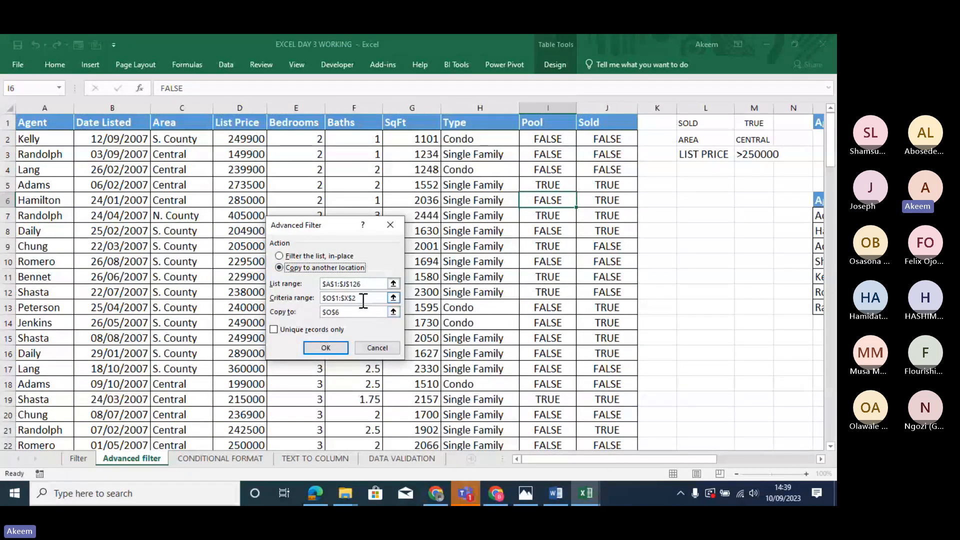
Clear the Advanced Filter's criteria range and reselect O1:X2, covering the headers and the conditions row.
left_click_drag(364, 301, 300, 297)
key("BackSpace")
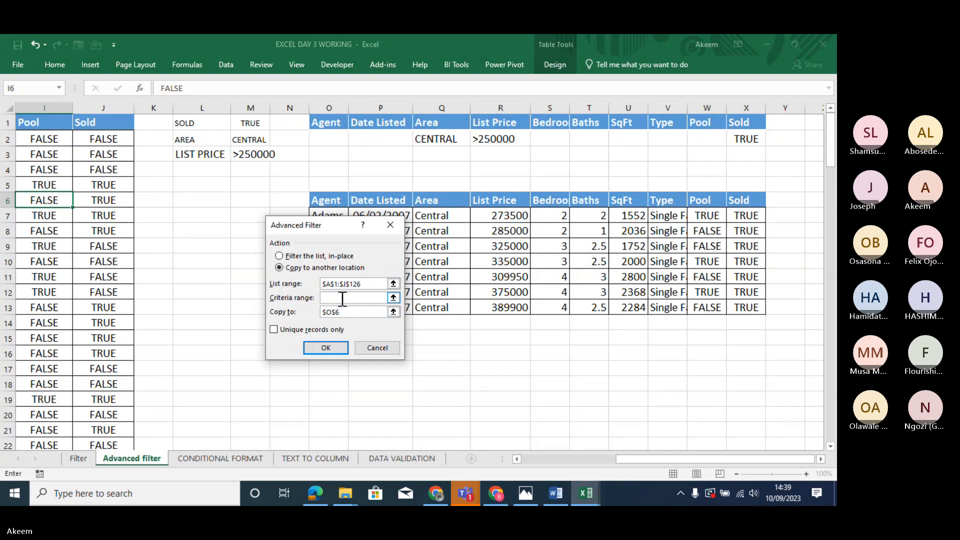
left_click(393, 297)
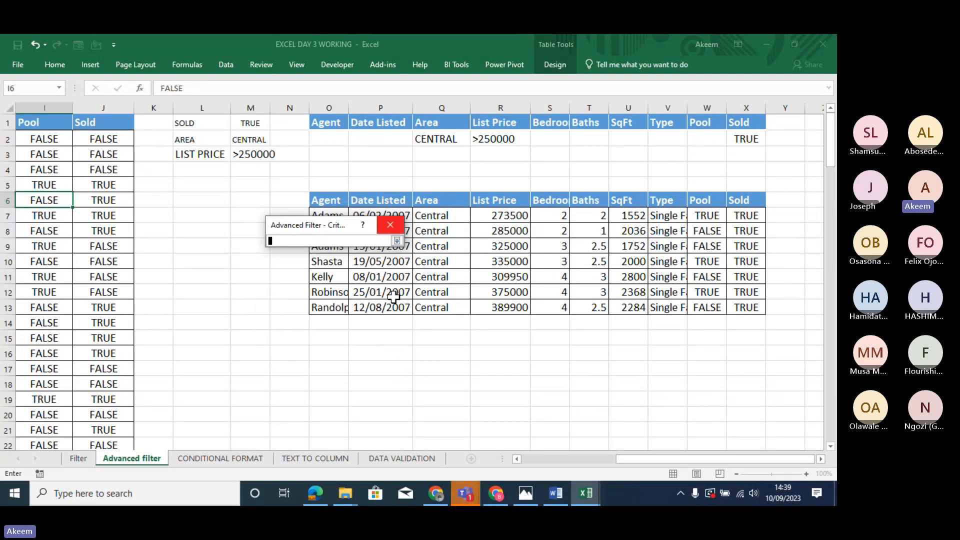
left_click(398, 242)
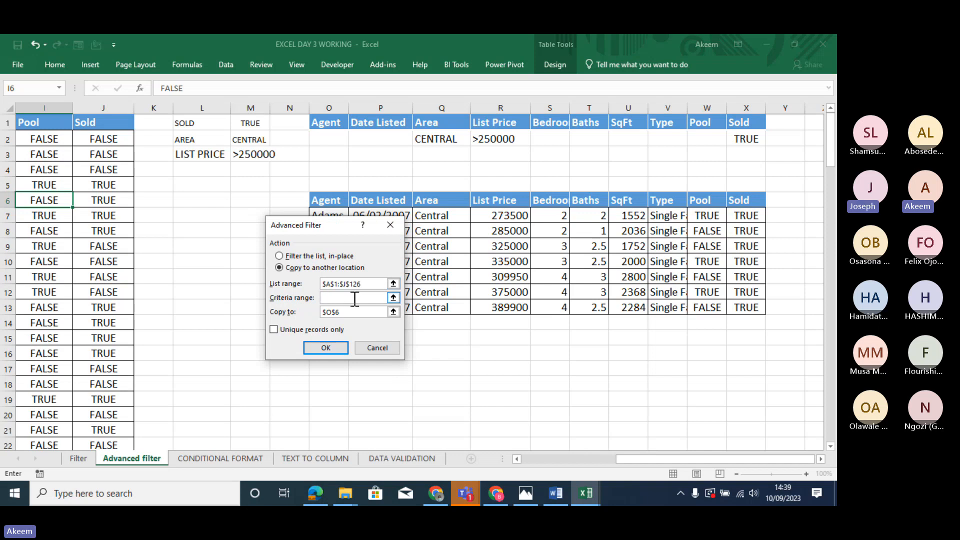
left_click(393, 297)
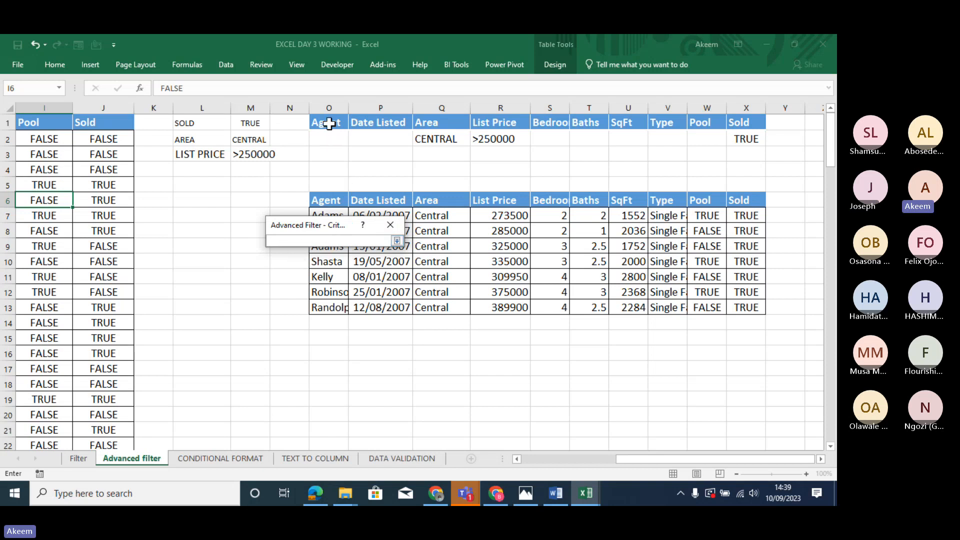
left_click_drag(329, 123, 334, 136)
left_click_drag(430, 137, 754, 138)
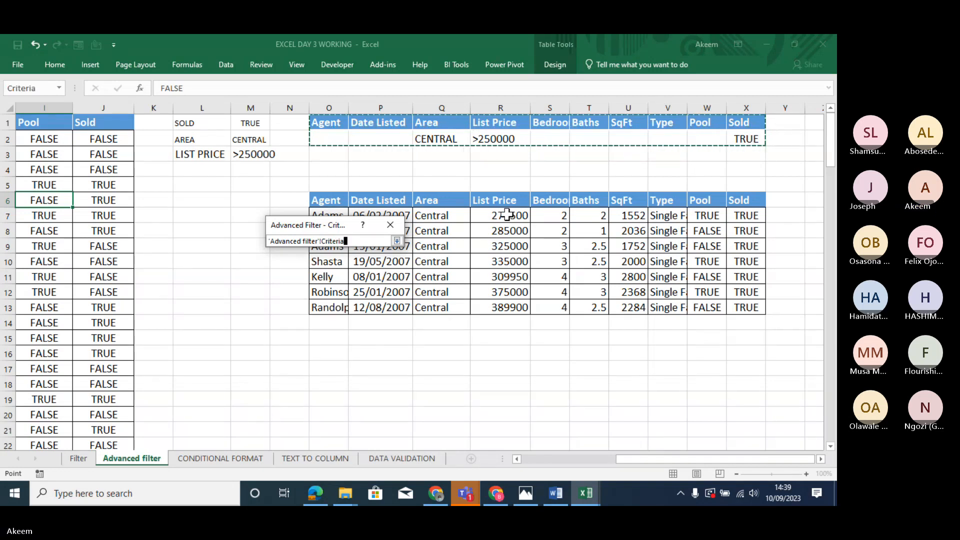
left_click(397, 241)
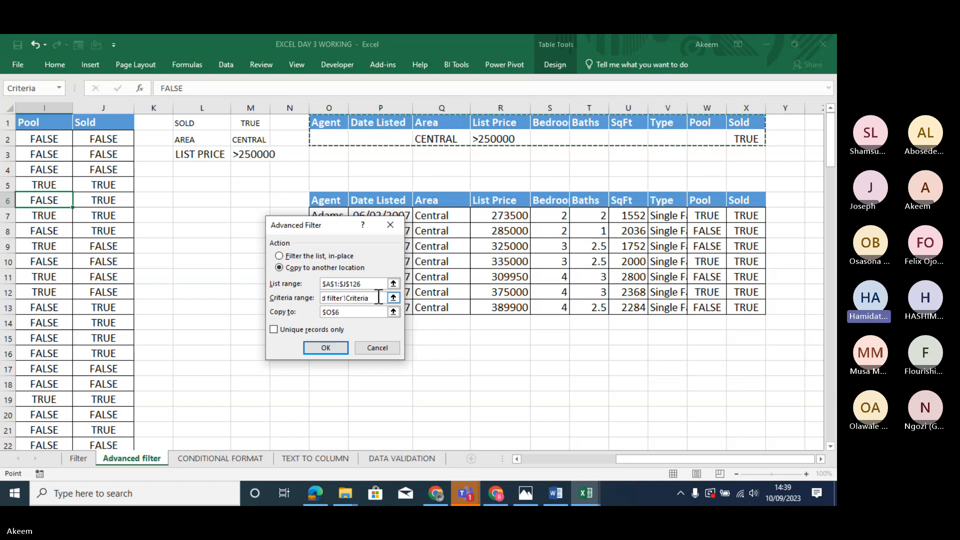
key("Left")
key("Left")
key("Left")
key("Left")
key("Left")
key("Left")
key("Left")
key("Left")
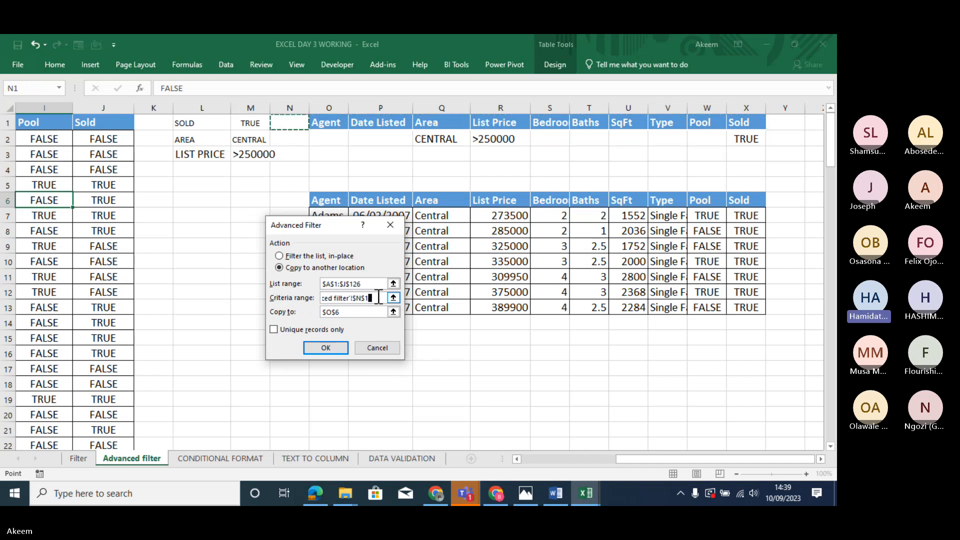
key("Left")
key("Left")
key("Left")
key("Left")
key("Left")
key("Left")
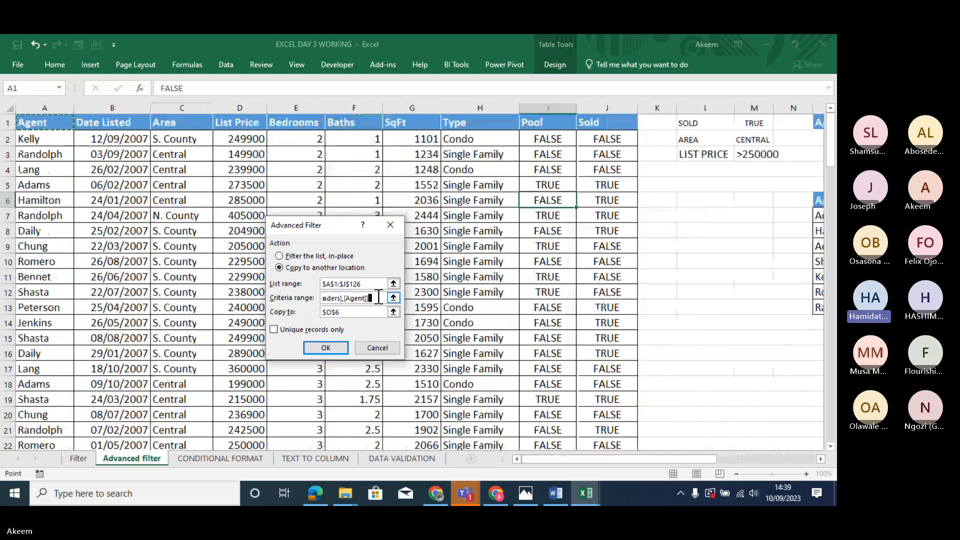
key("Right")
key("Right")
key("Right")
key("Right")
key("Right")
key("Right")
key("Right")
key("Right")
key("Right")
key("Right")
key("Right")
key("Right")
key("Right")
key("Right")
key("Right")
key("Right")
key("Right")
key("Right")
key("Right")
key("Right")
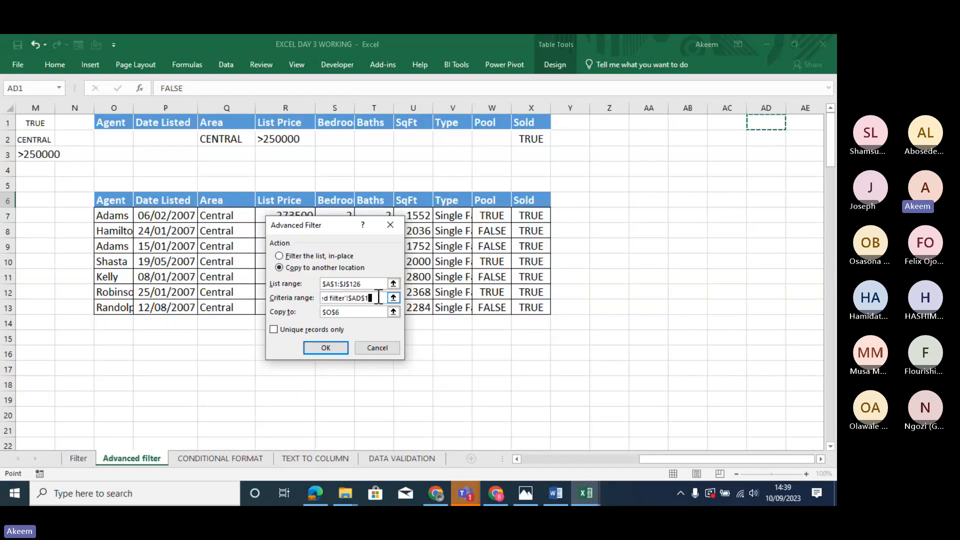
key("Left")
key("Left")
key("Left")
key("Left")
key("Left")
key("Left")
key("Left")
key("Left")
key("Left")
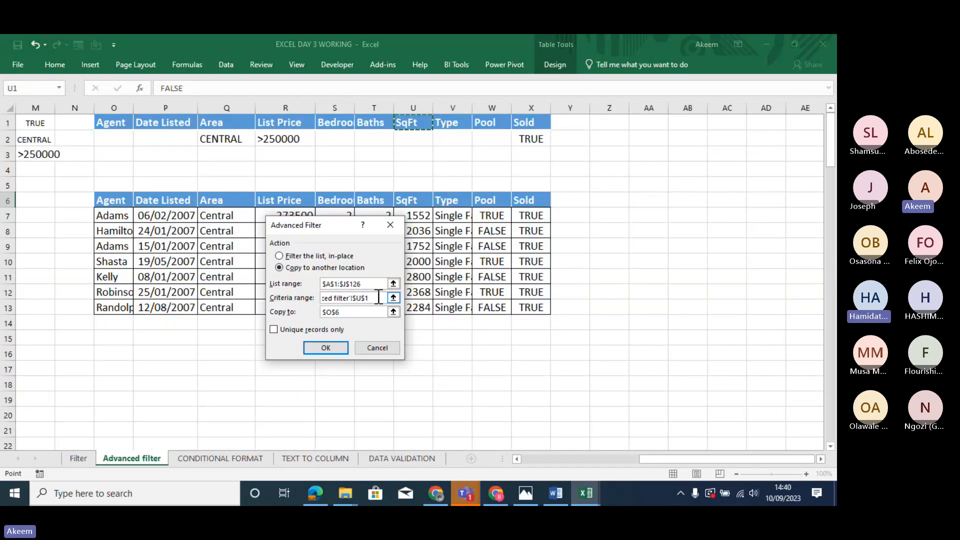
key("BackSpace")
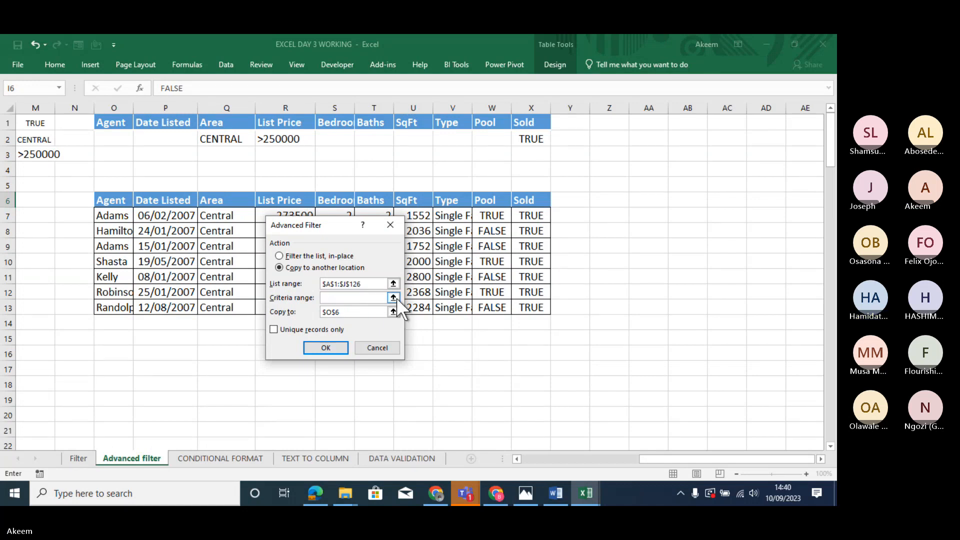
Select O1:X2 as the criteria range again, run the Advanced Filter and go to the extract header in O6.
left_click(393, 298)
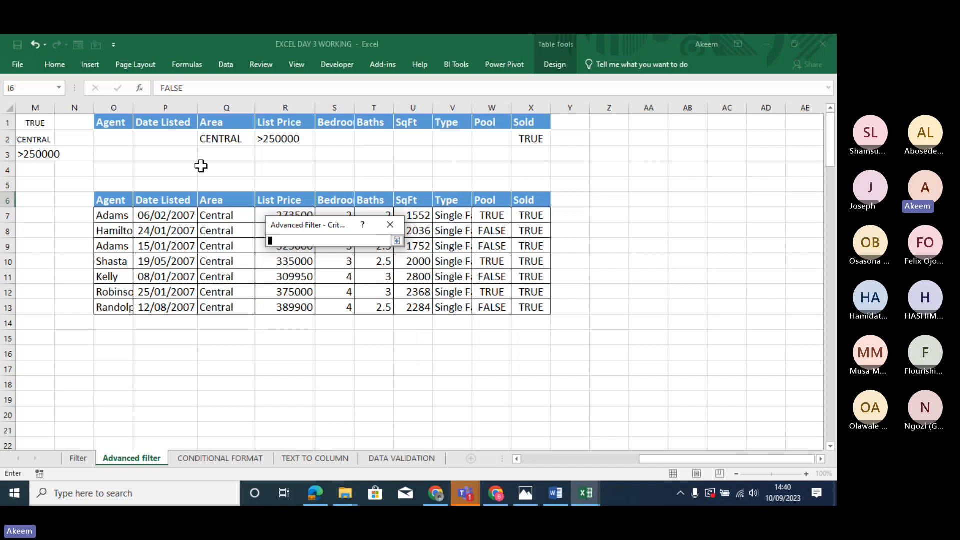
left_click_drag(114, 123, 525, 142)
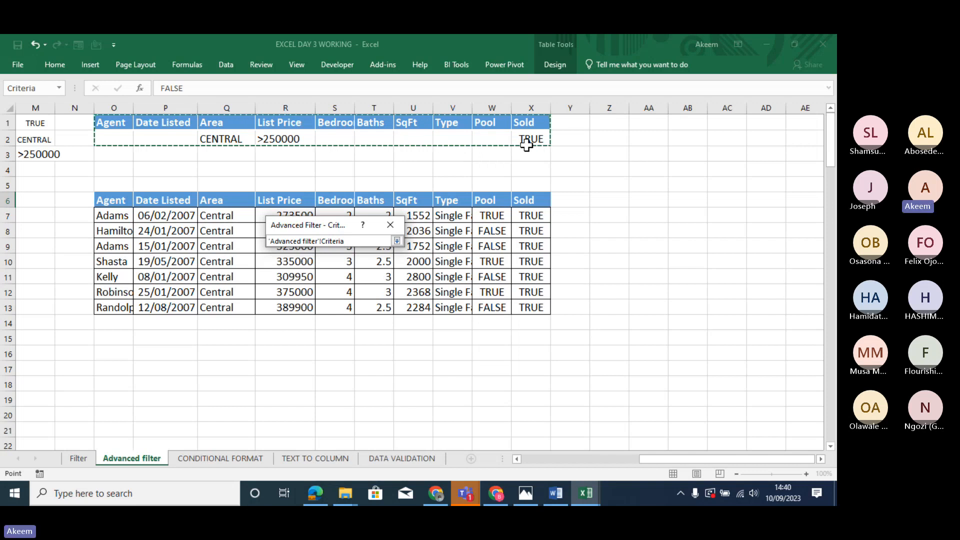
left_click(396, 241)
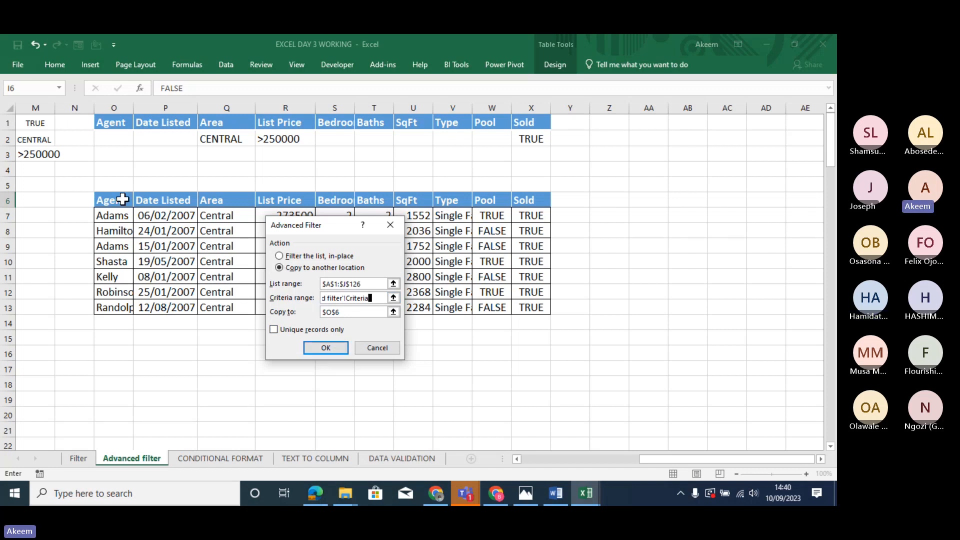
left_click(325, 348)
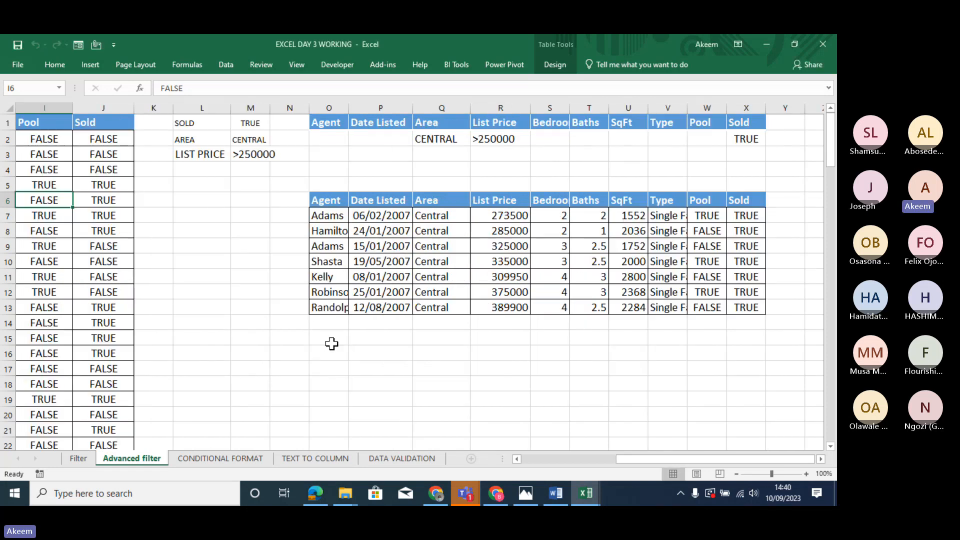
left_click(323, 201)
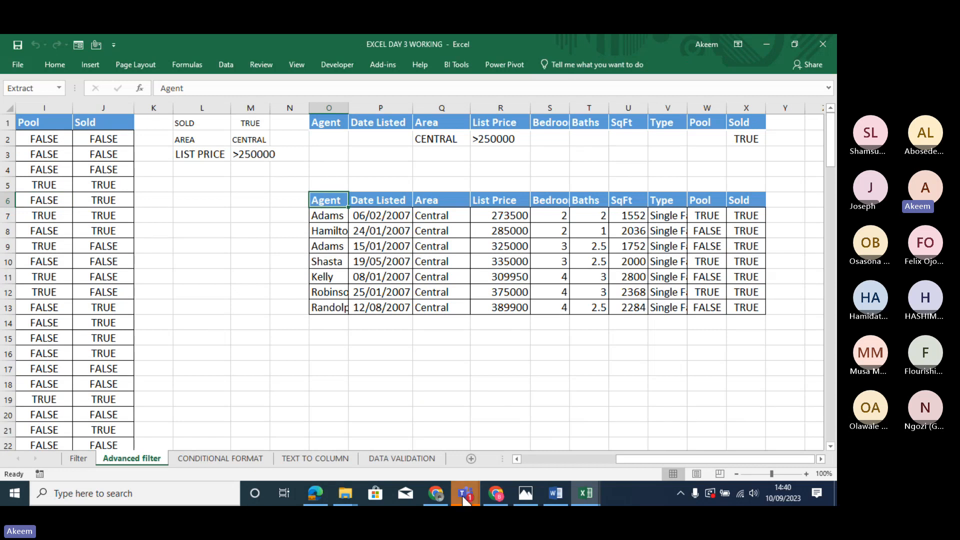
Switch to Microsoft Teams, read the unread messages in the meeting chat, and return to the Excel worksheet.
mouse_move(465, 496)
left_click(494, 419)
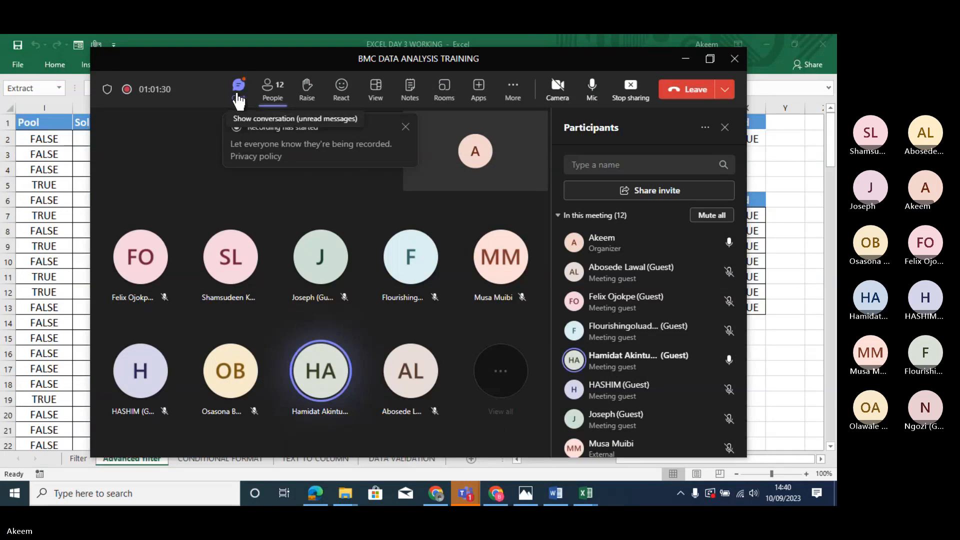
left_click(239, 102)
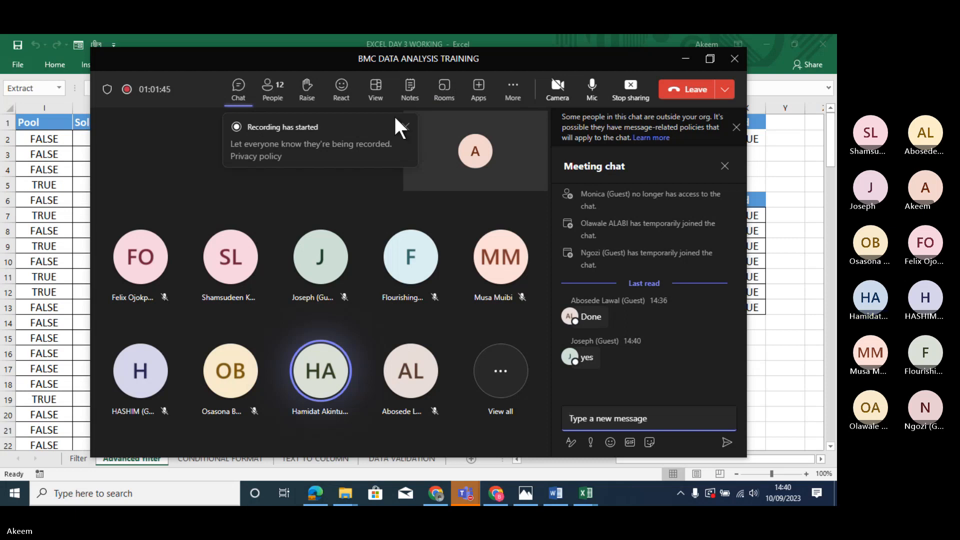
left_click(687, 59)
left_click(294, 273)
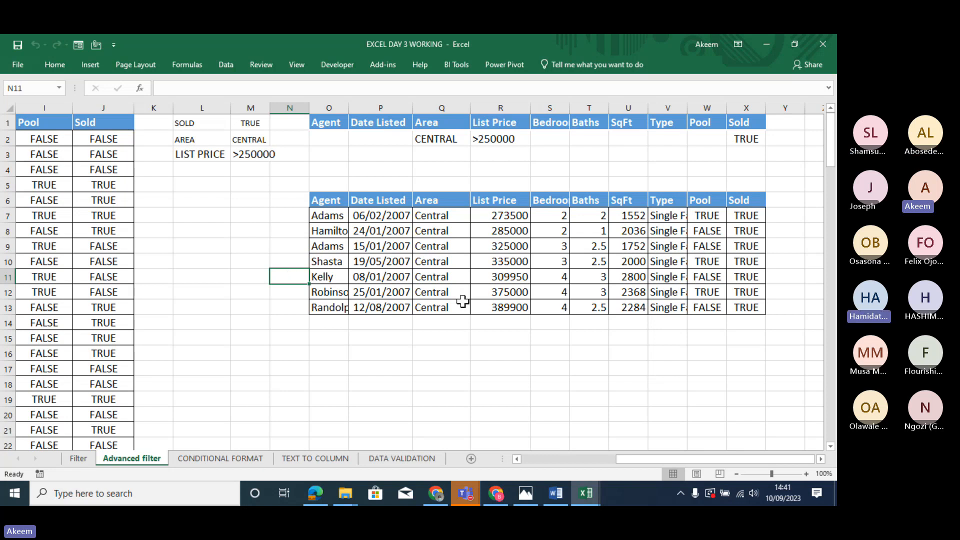
Clear the condition notes in L1:M3 and the criteria values in Q2:X2.
left_click(375, 245)
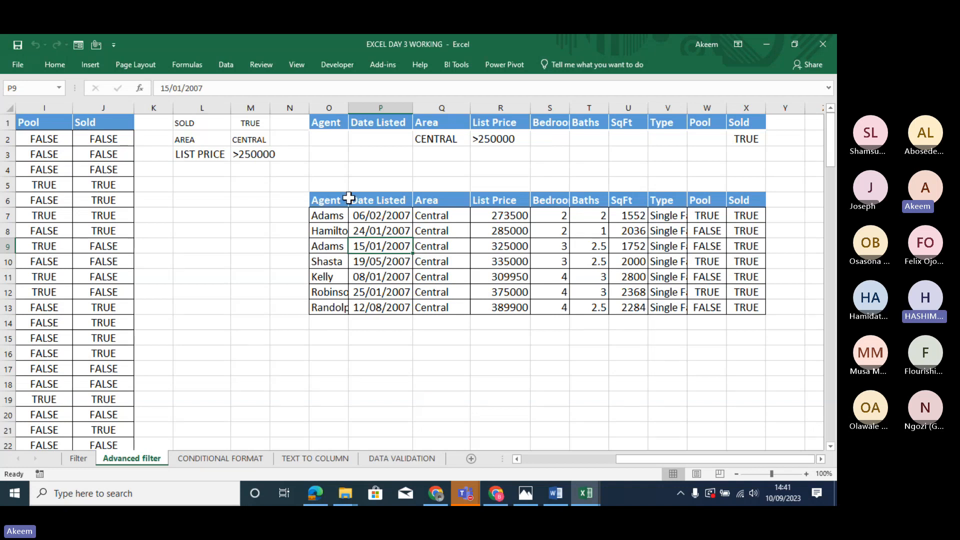
left_click_drag(185, 123, 246, 158)
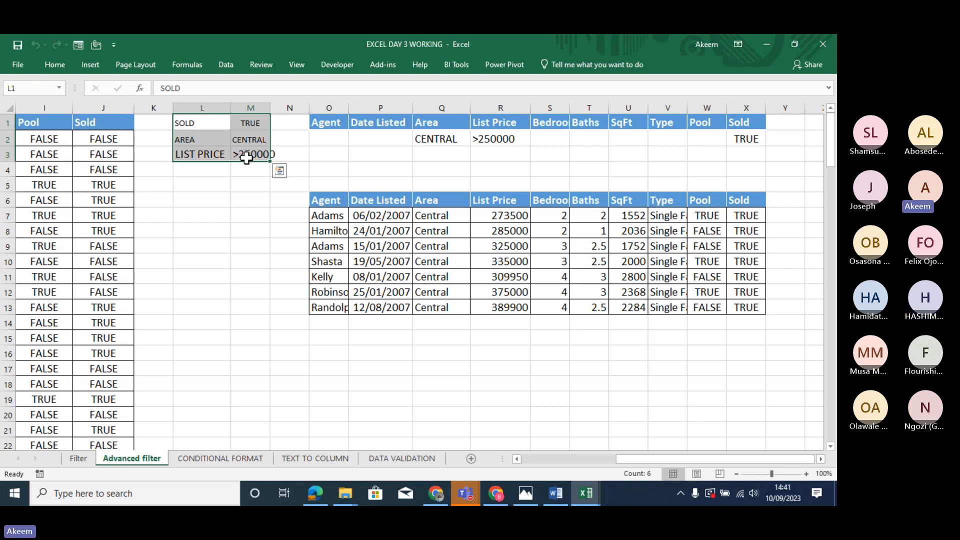
key("Delete")
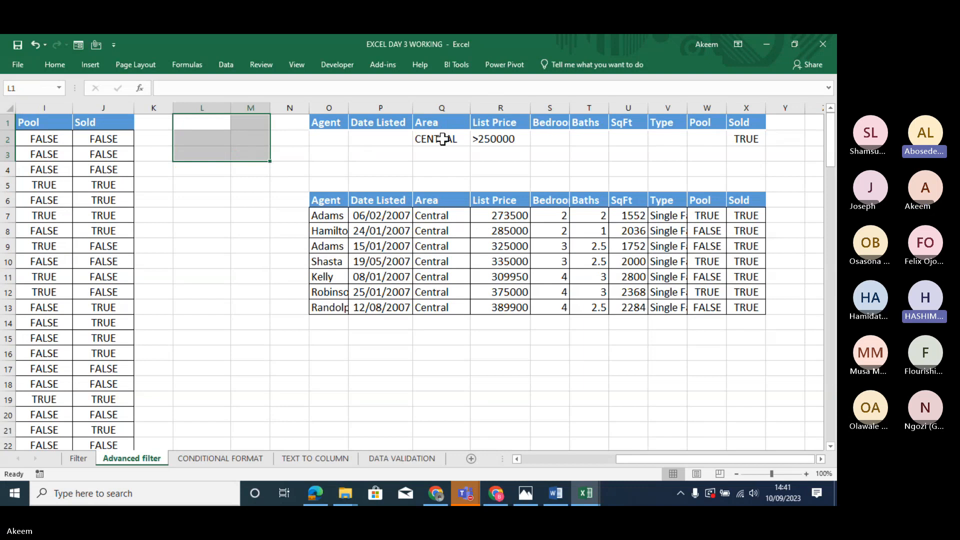
left_click_drag(443, 139, 749, 135)
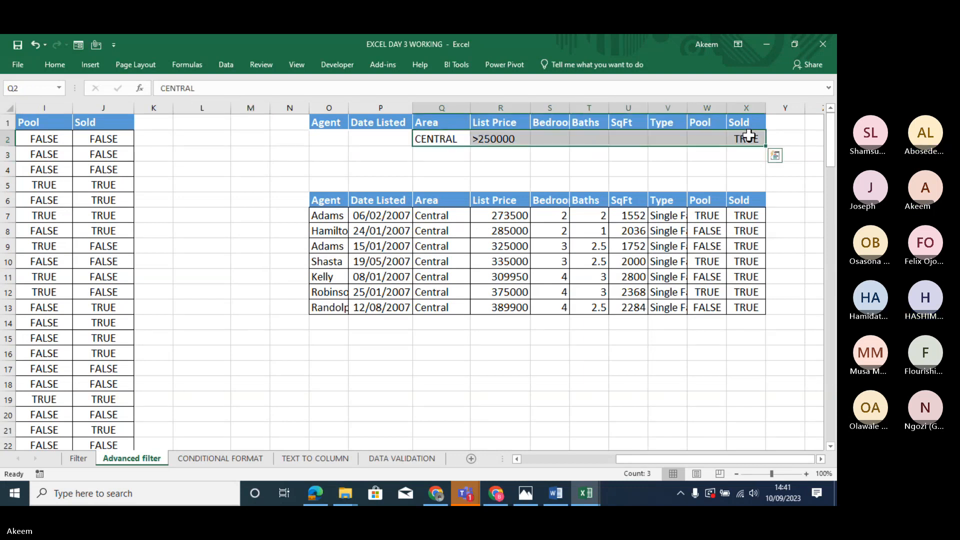
key("Delete")
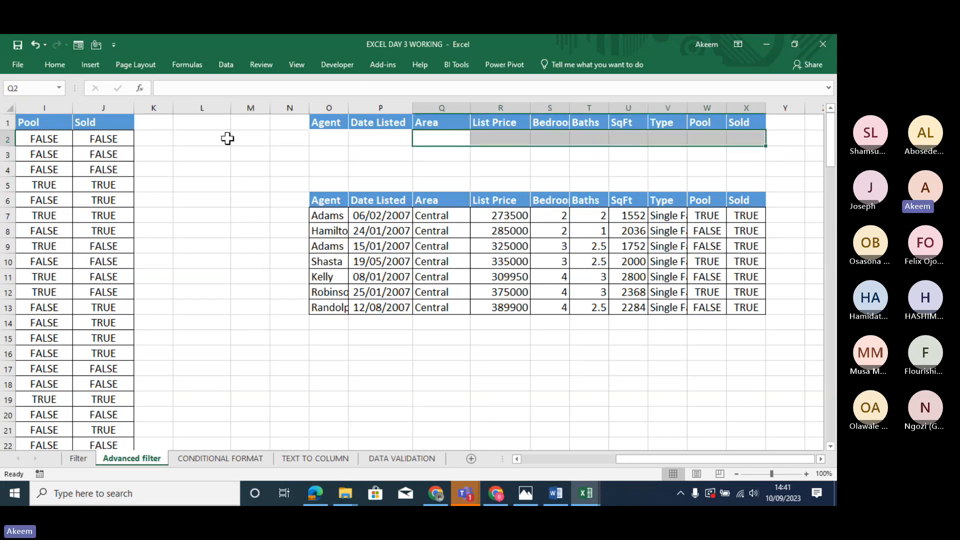
Enter an agent's name in cell L1 beside the property table as a new filter condition.
left_click(182, 155)
key("Left")
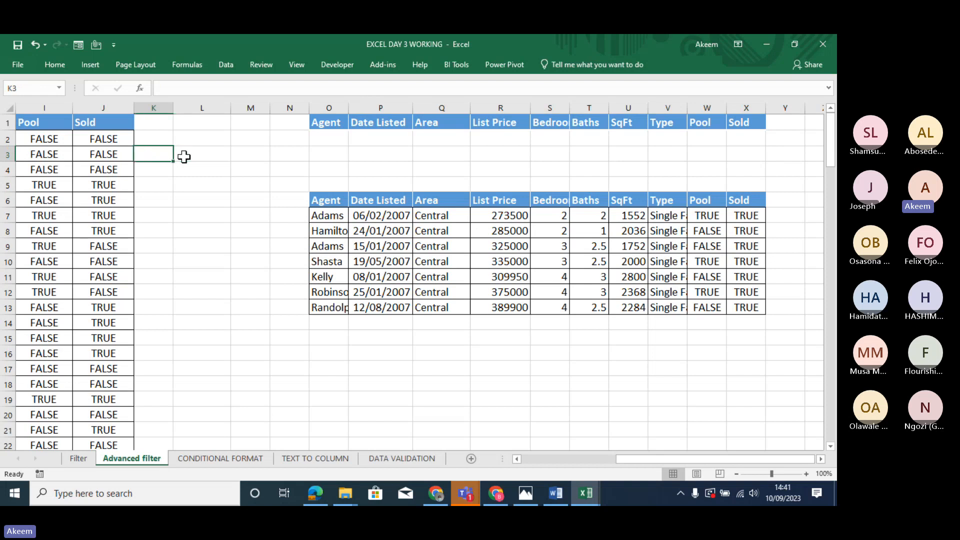
key("Home")
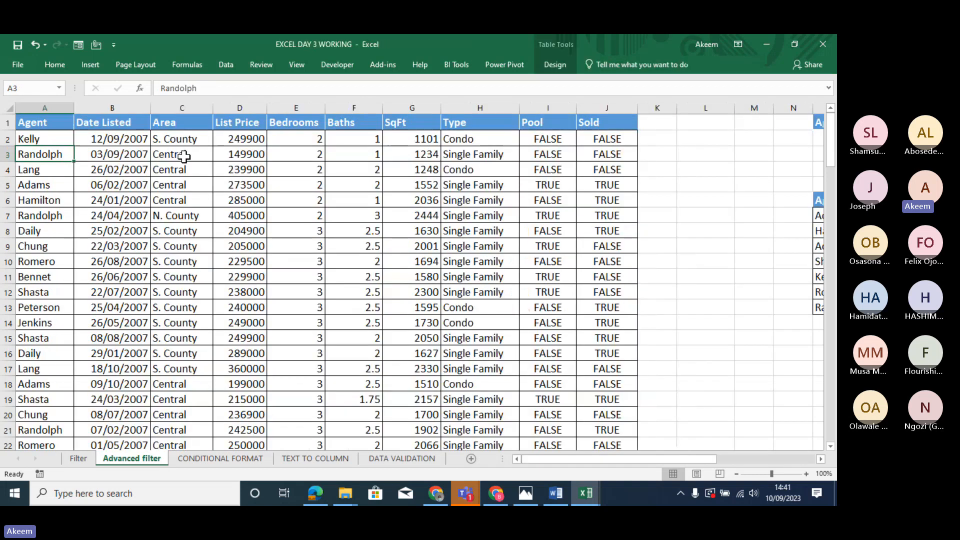
left_click(684, 119)
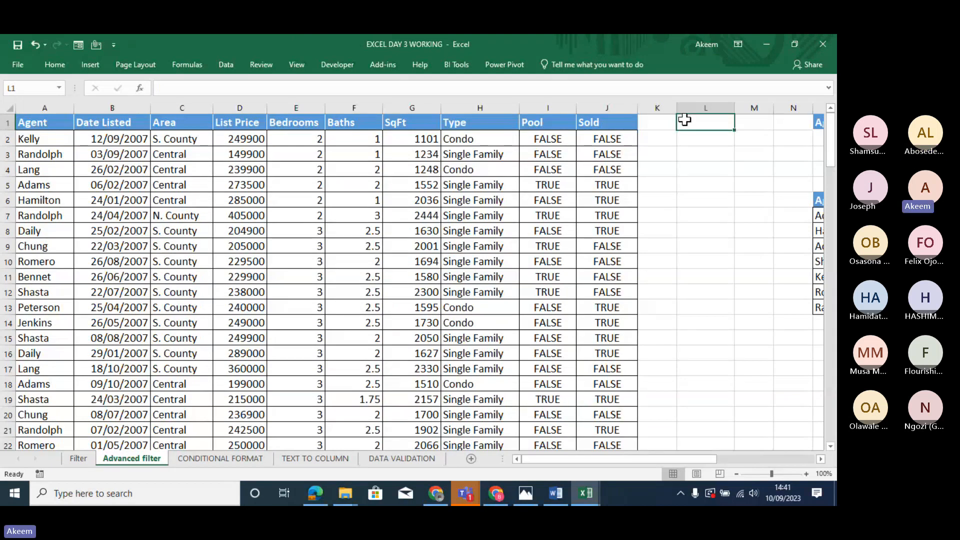
type("aDAM")
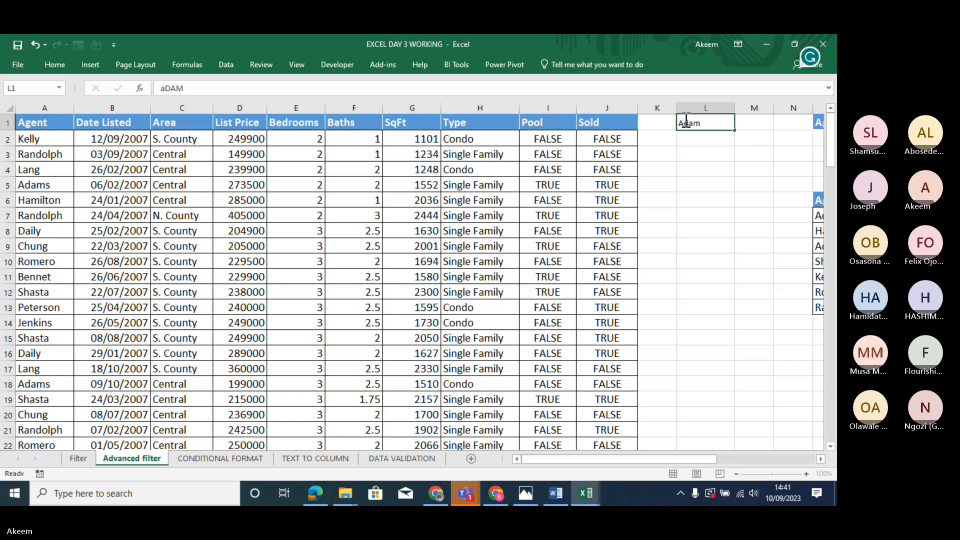
key("Return")
left_click(708, 123)
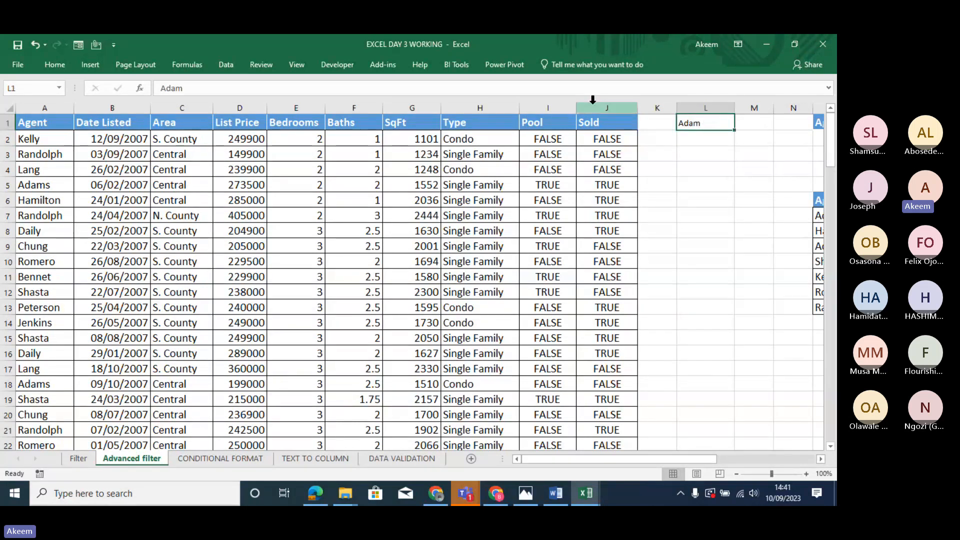
Correct the spelling of the agent's name in the condition note in L1.
left_click(489, 88)
type("s")
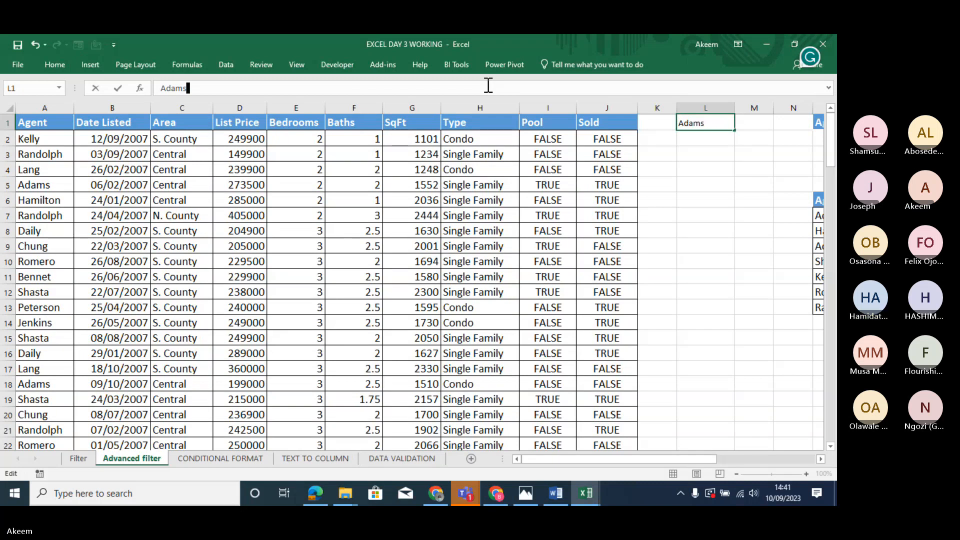
key("Return")
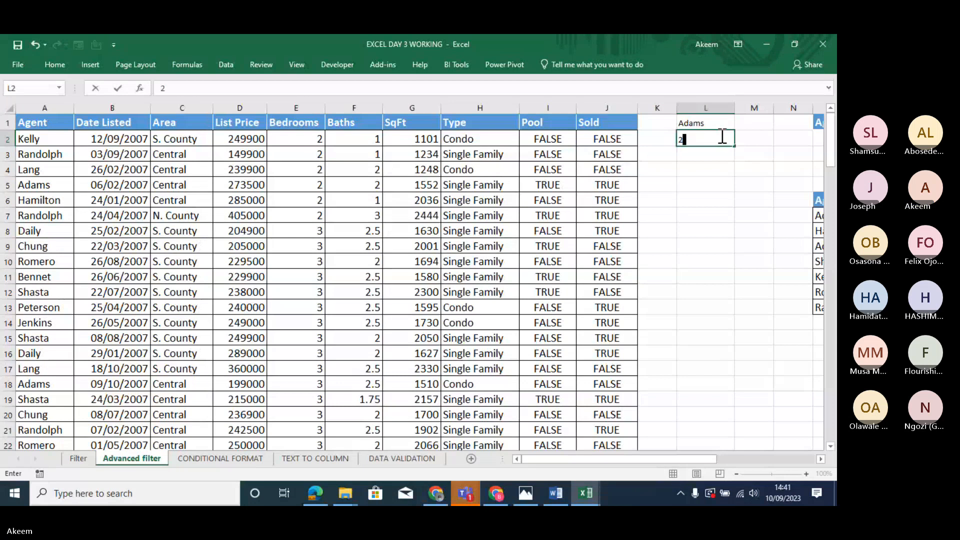
Add the condition notes "2 bedrooms" in L2 and "Pool - True" in L3 under the agent's name.
type("2 bed")
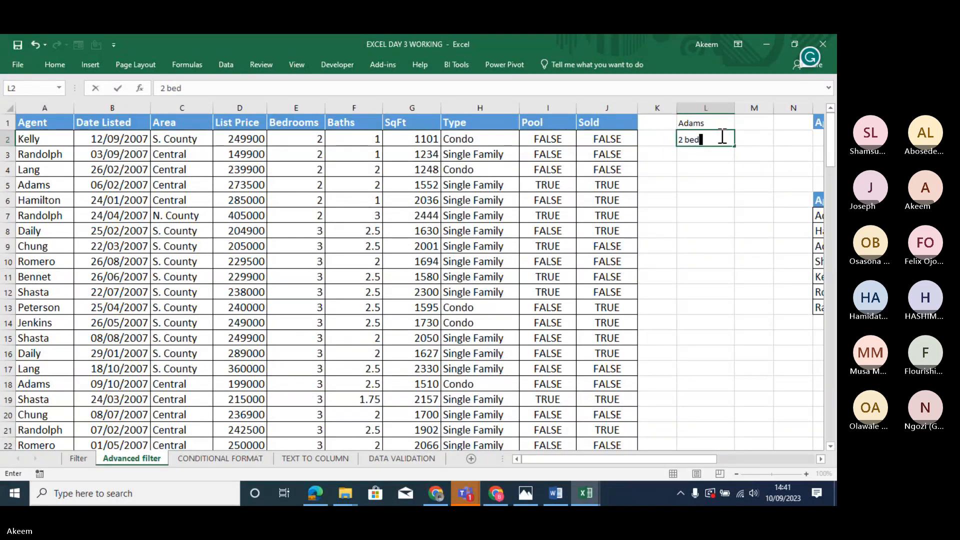
type("rooms")
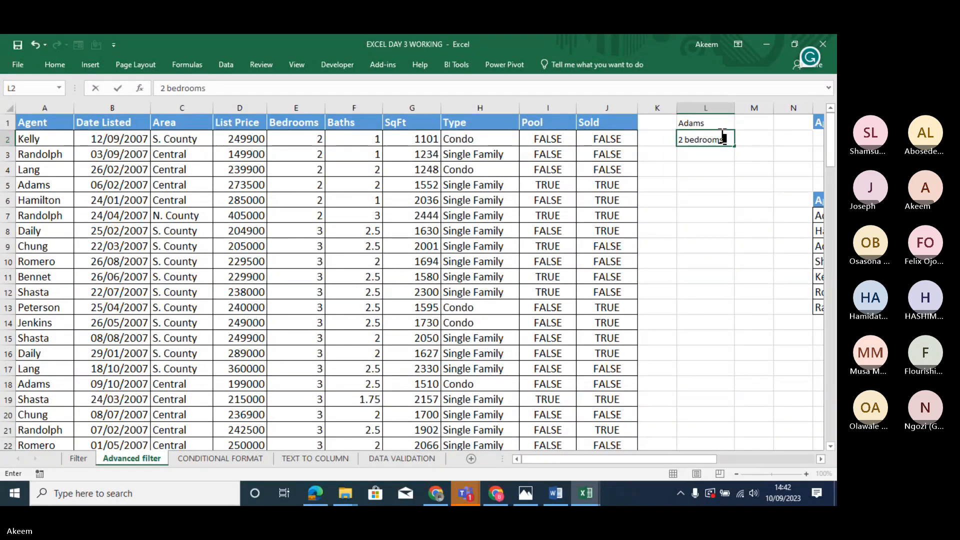
left_click(696, 157)
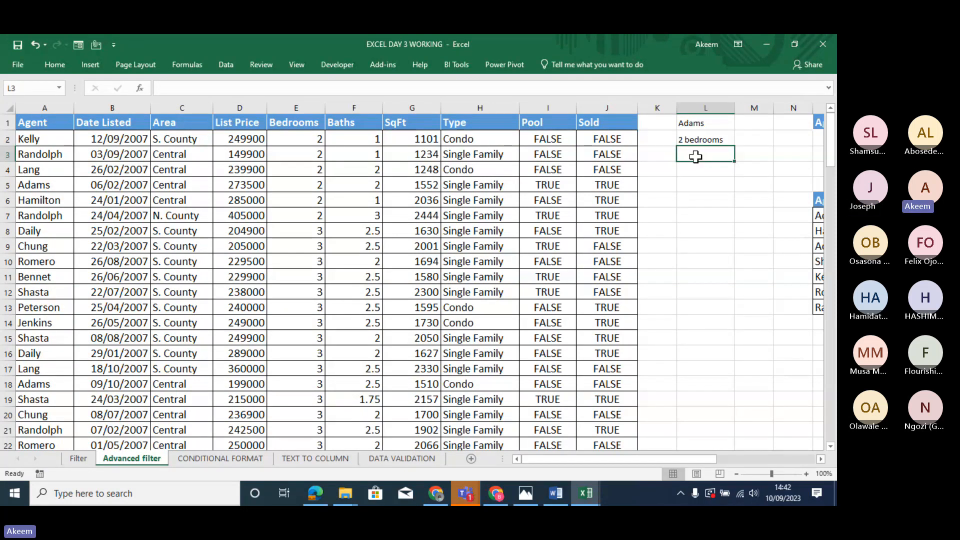
type("Pool")
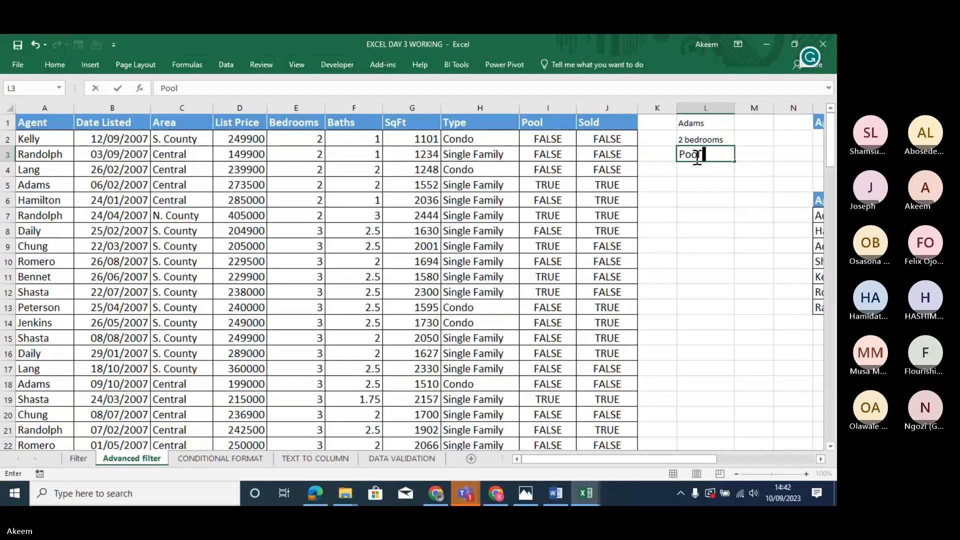
type(" - True")
key("Return")
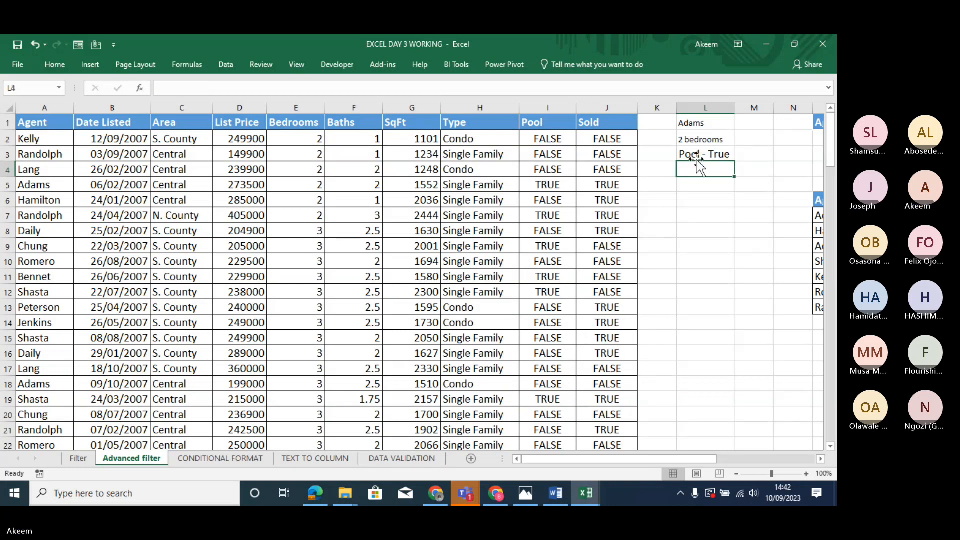
Copy the table headers Date Listed to Sold from B1:J1 and paste them into the criteria header row from O1.
left_click(790, 145)
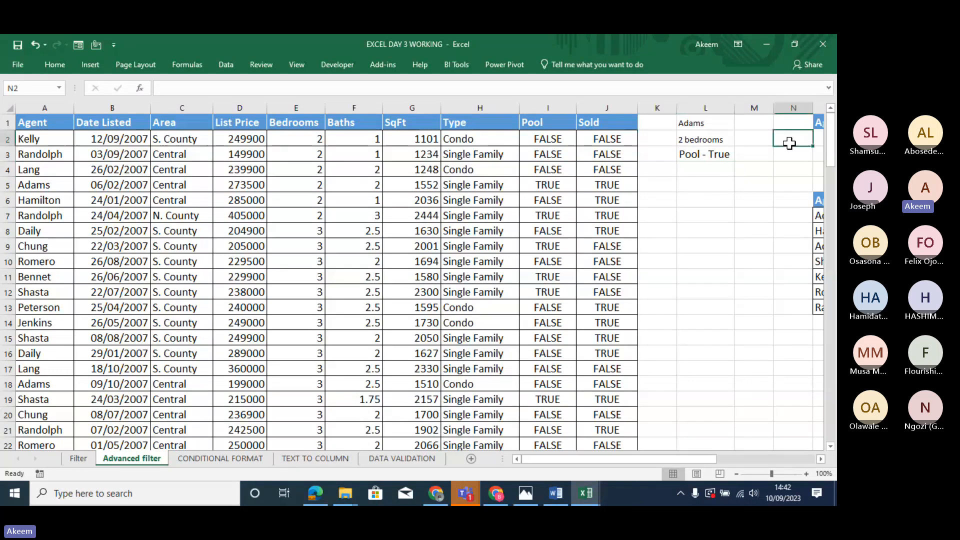
key("Right")
key("Right")
key("Right")
key("Right")
key("Right")
key("Right")
key("Right")
key("Right")
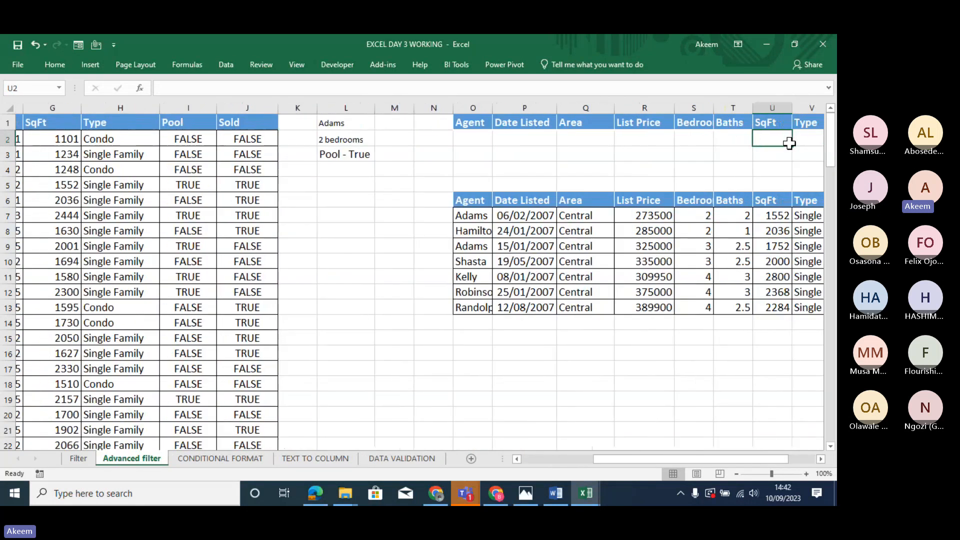
key("Left")
key("Left")
key("Left")
key("Left")
key("Left")
key("Left")
key("Left")
key("Left")
key("Left")
key("Left")
key("Left")
key("Left")
key("Left")
key("Left")
key("Left")
key("Left")
key("Left")
key("Left")
key("Left")
key("Left")
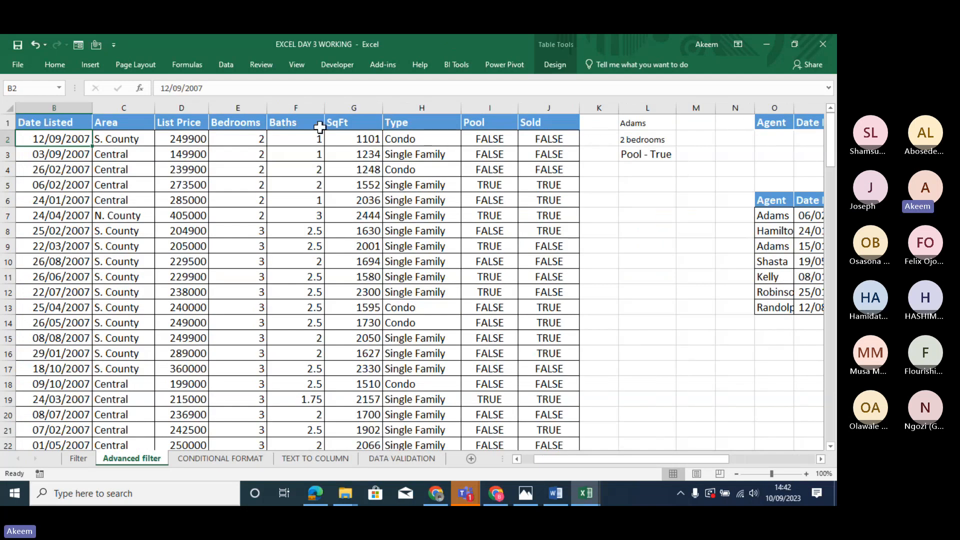
left_click(74, 123)
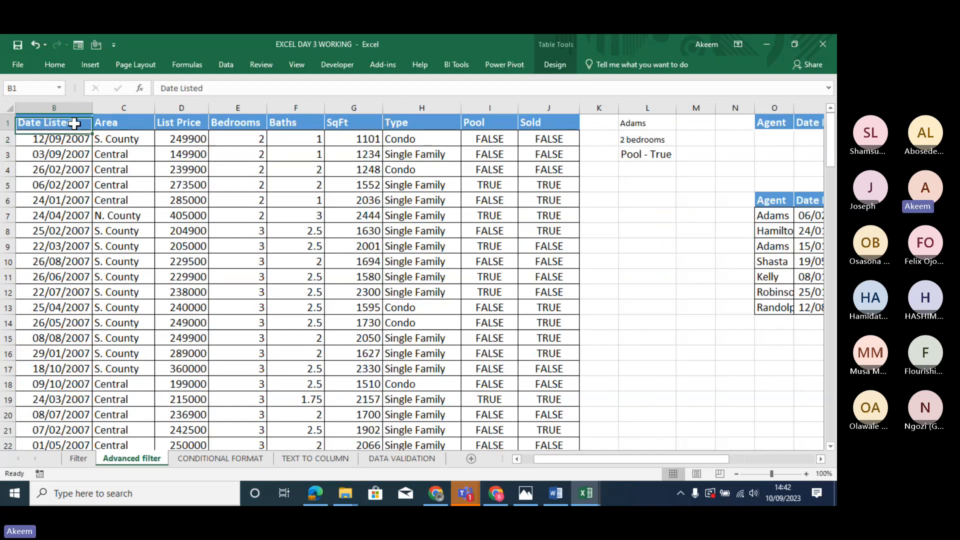
key("shift+Right")
key("shift+Right")
key("shift+Right")
key("shift+Right")
key("shift+Right")
key("shift+Right")
key("shift+Right")
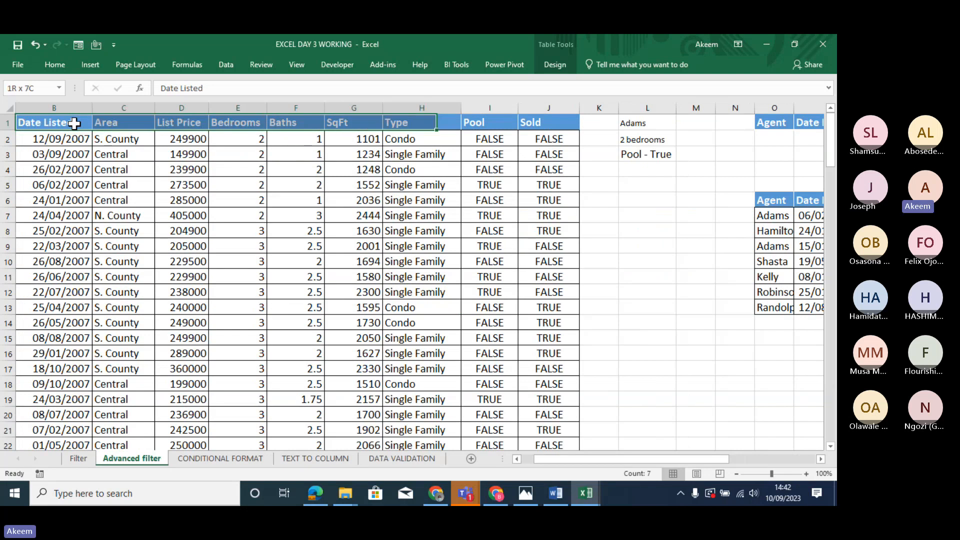
key("shift+Right")
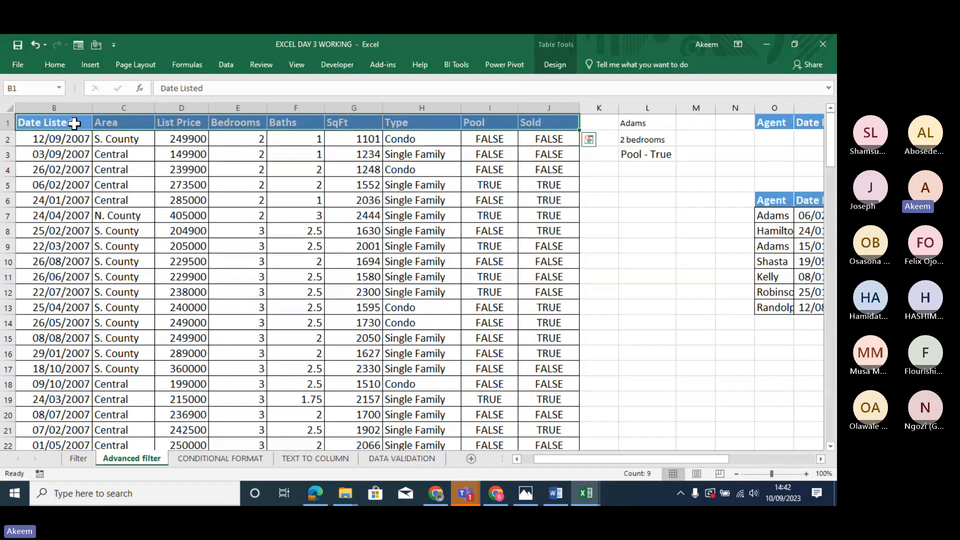
key("ctrl+c")
key("Right")
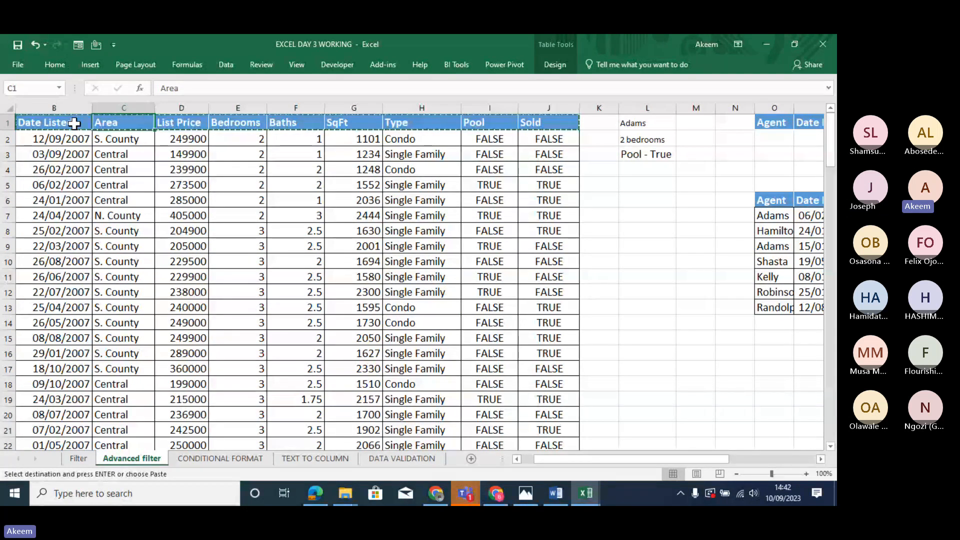
key("Right")
key("Right")
key("Right")
key("Right")
key("Right")
key("Right")
key("Right")
key("Right")
key("Right")
key("Right")
key("Right")
key("Right")
key("Right")
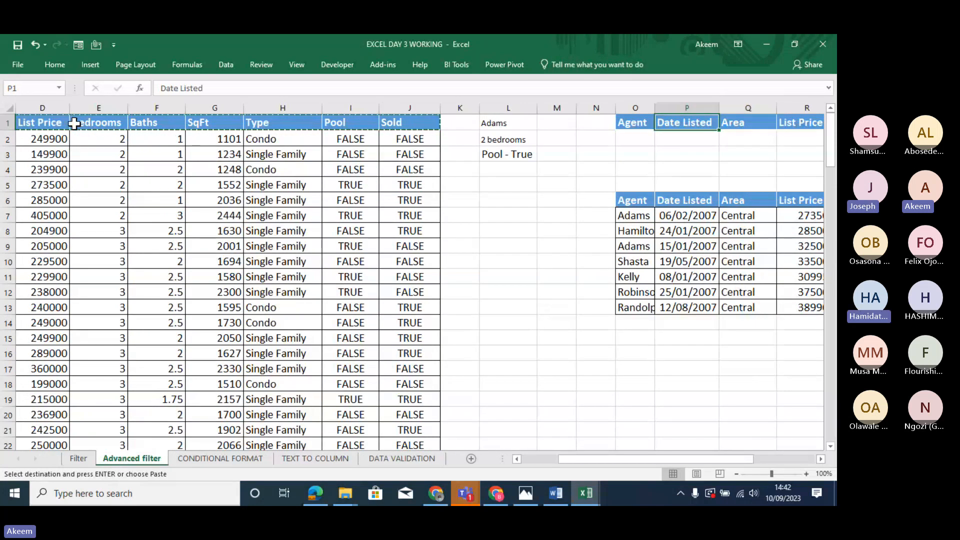
key("Left")
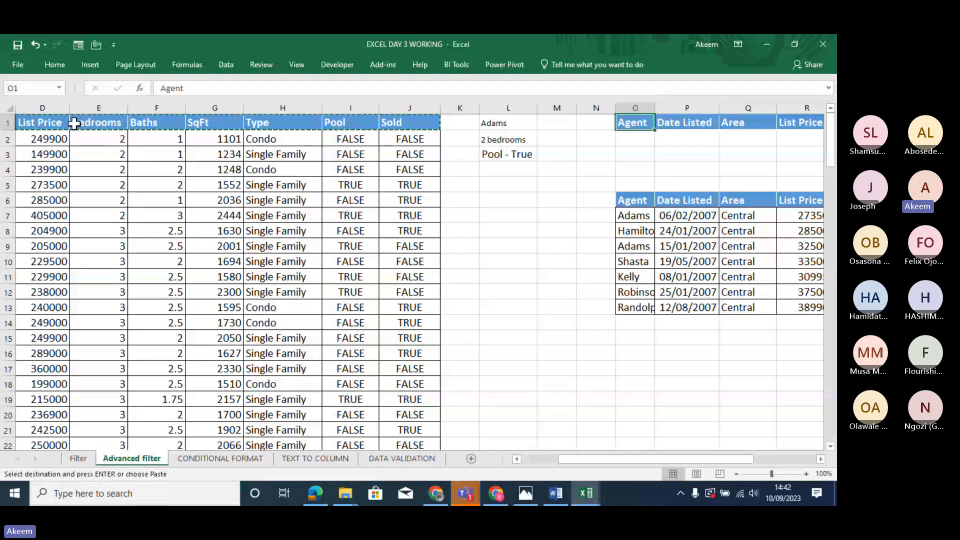
key("ctrl+v")
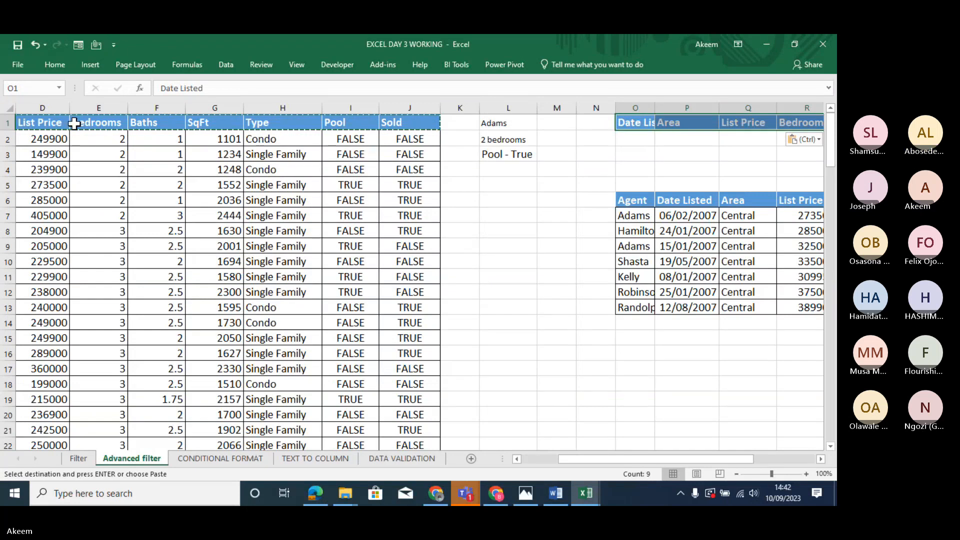
Copy the full table header row A1:J1, Agent to Sold, and paste it over the criteria headers from O1.
key("Left")
key("Left")
key("Left")
key("Left")
key("Left")
key("Left")
key("Left")
key("Left")
key("Left")
key("Left")
key("Left")
key("Left")
key("Left")
key("Left")
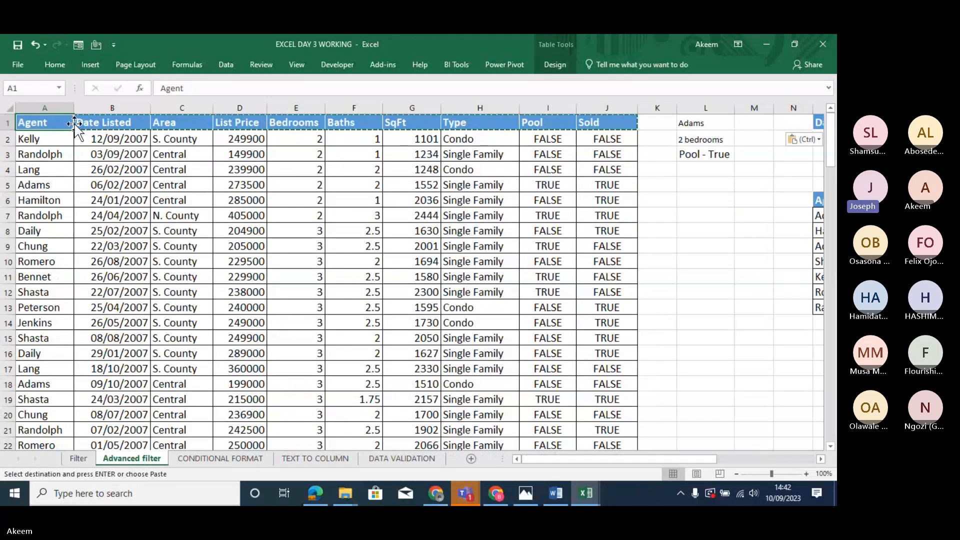
key("shift+Right")
key("shift+Right")
key("shift+Right")
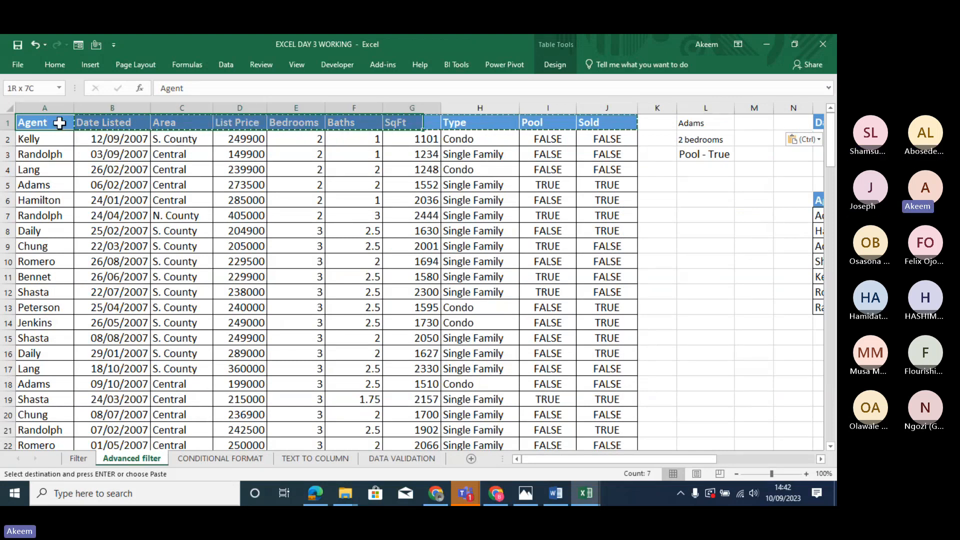
key("shift+Right")
key("shift+Right")
key("shift+Right")
key("shift+Right")
key("shift+Right")
key("shift+Right")
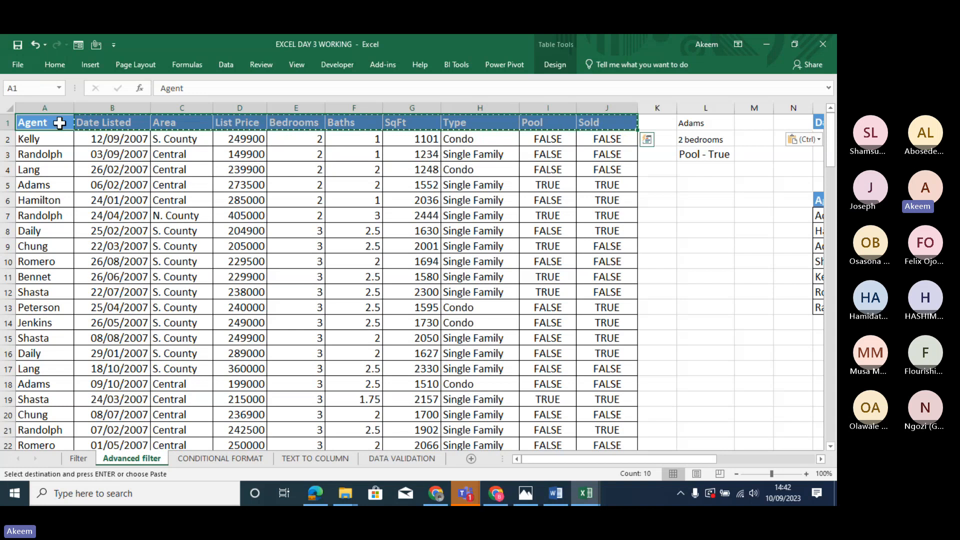
key("Right")
key("Right")
key("Right")
key("Right")
key("Right")
key("Right")
key("Right")
key("Right")
key("Right")
key("Right")
key("Right")
key("Right")
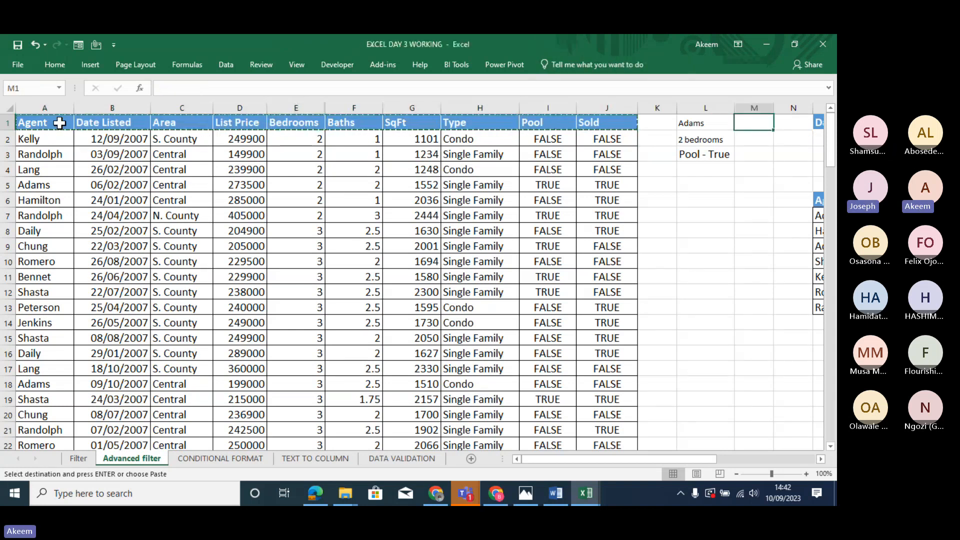
key("Right")
key("Right")
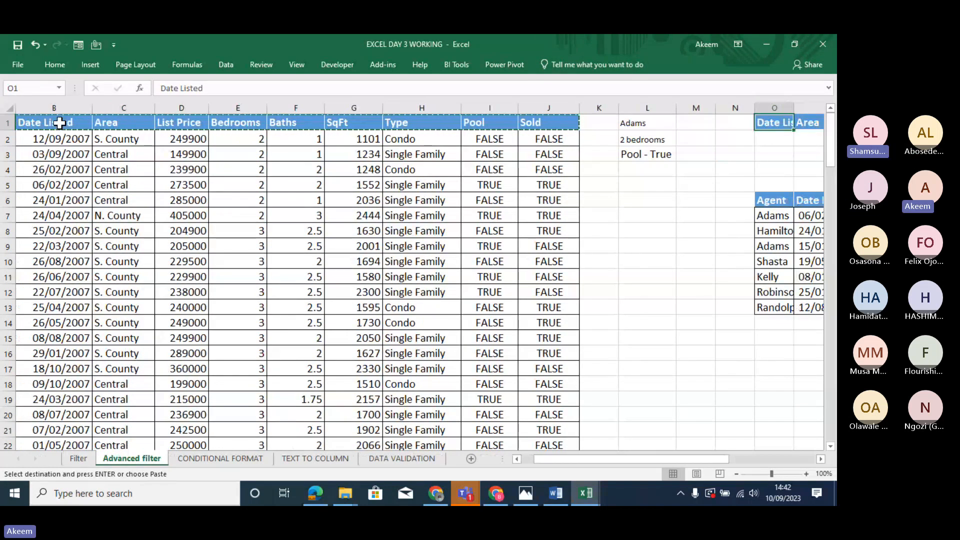
key("ctrl+v")
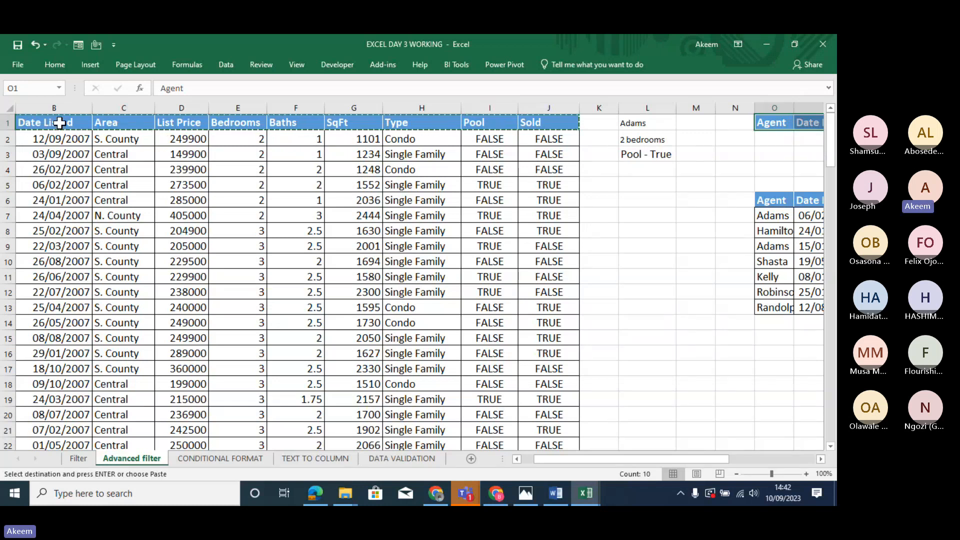
Copy the agent's name from A18 of the property table into criteria cell O2 under Agent.
key("Right")
key("Right")
key("Right")
key("Right")
key("Right")
key("Right")
key("Right")
key("Right")
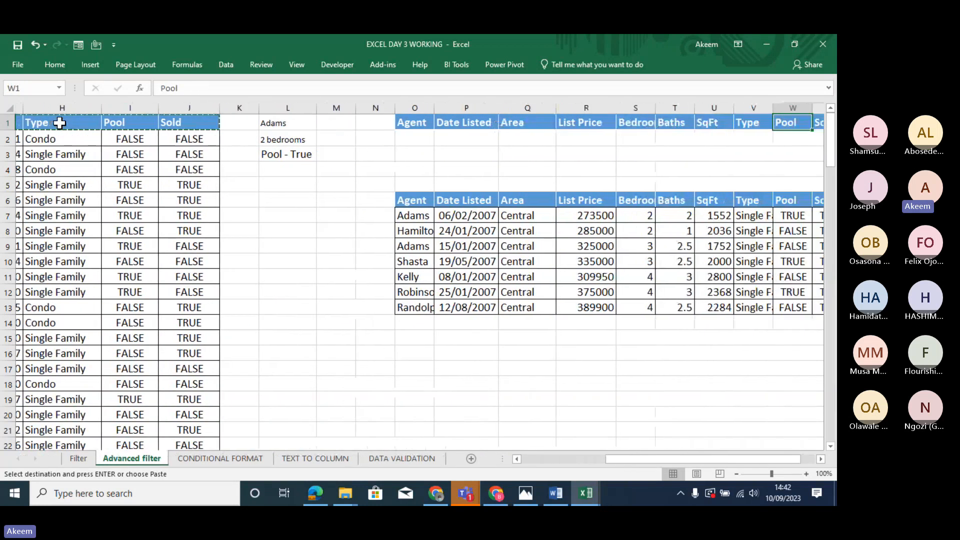
key("Right")
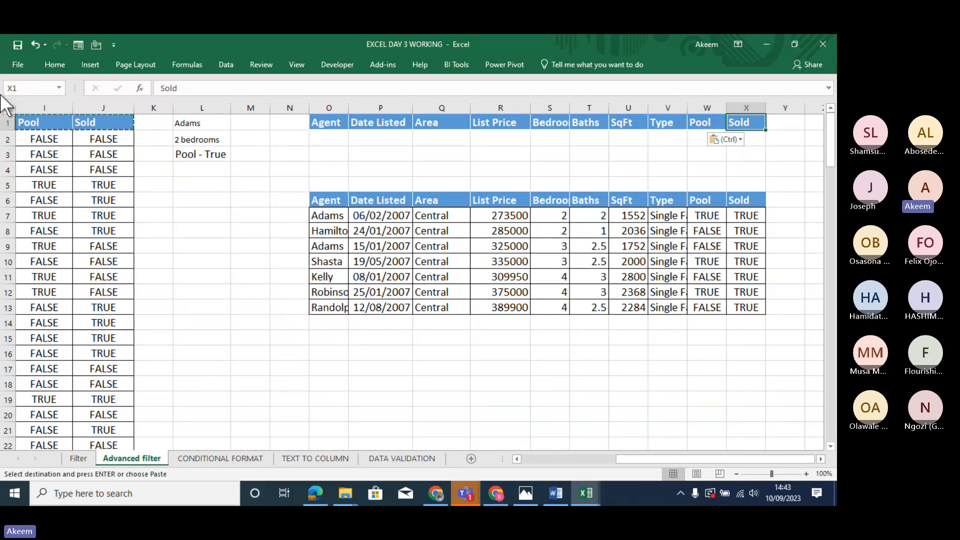
left_click(328, 137)
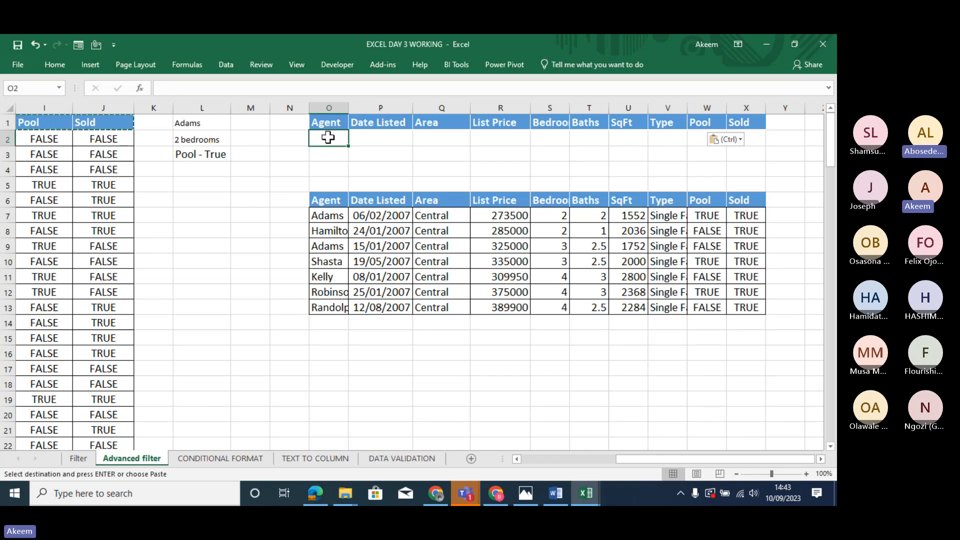
key("Home")
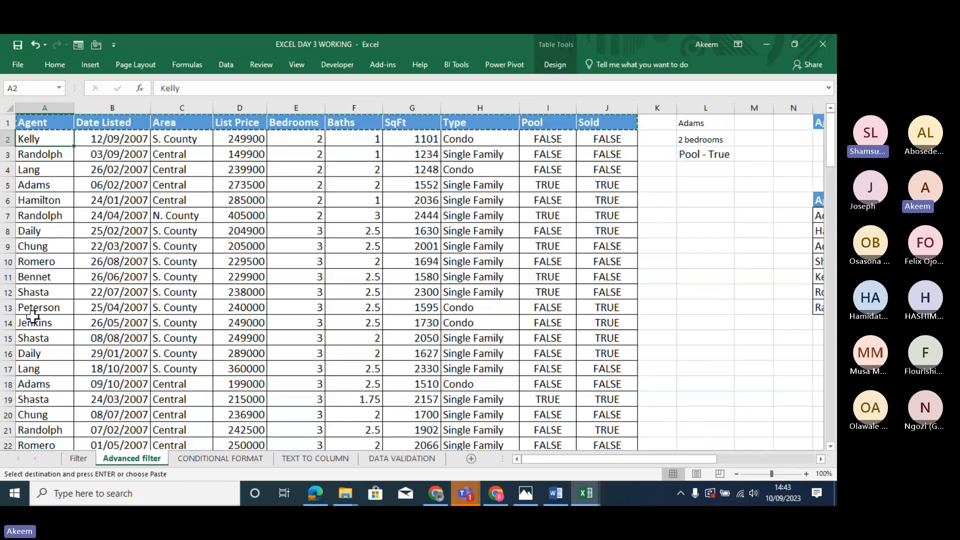
left_click(48, 384)
key("ctrl+c")
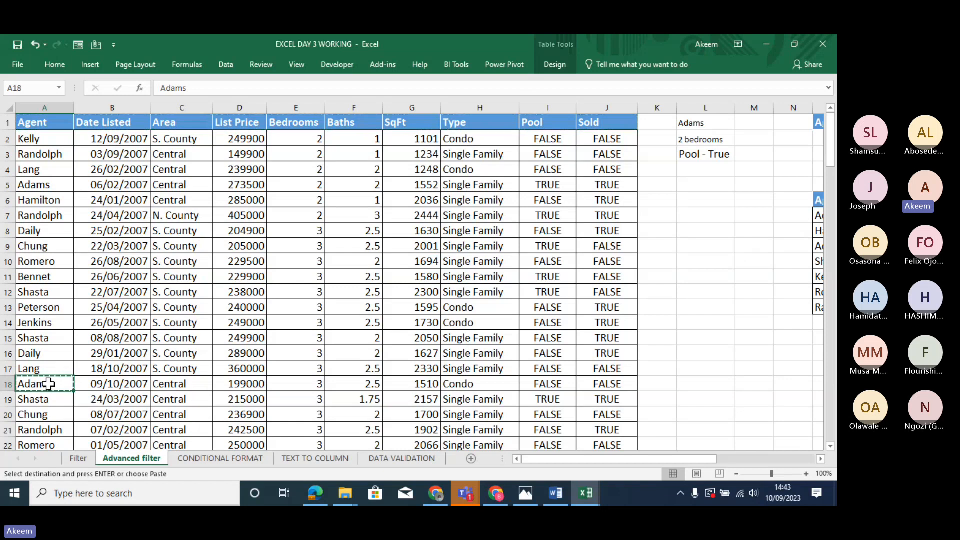
left_click(820, 139)
key("ctrl+v")
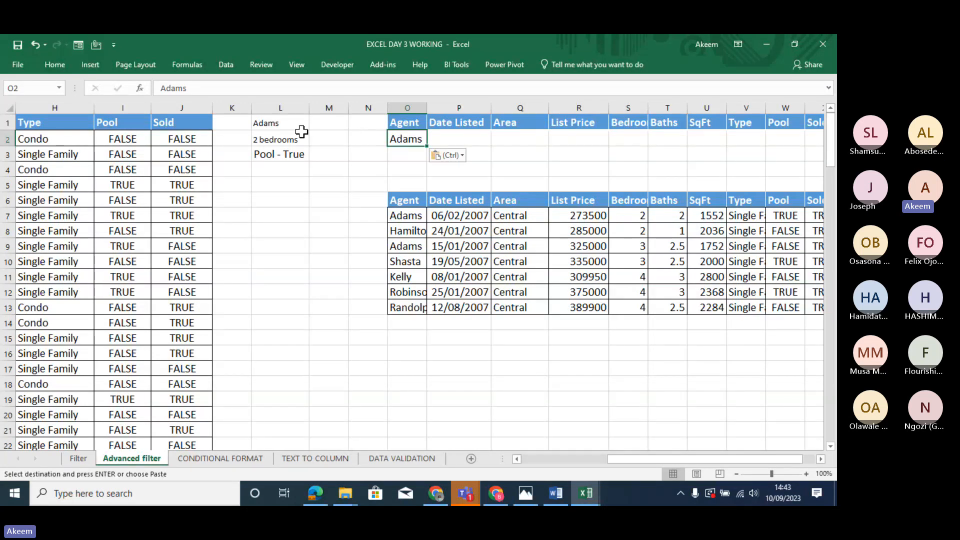
Set the Bedrooms criterion in S2 to 2 and the Pool criterion in W2 to TRUE.
left_click(276, 138)
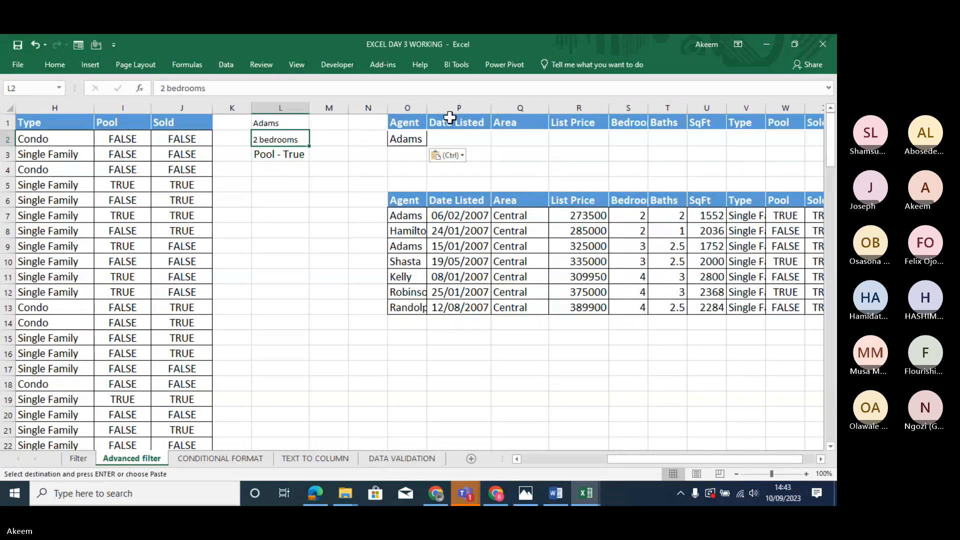
left_click(628, 139)
type("2")
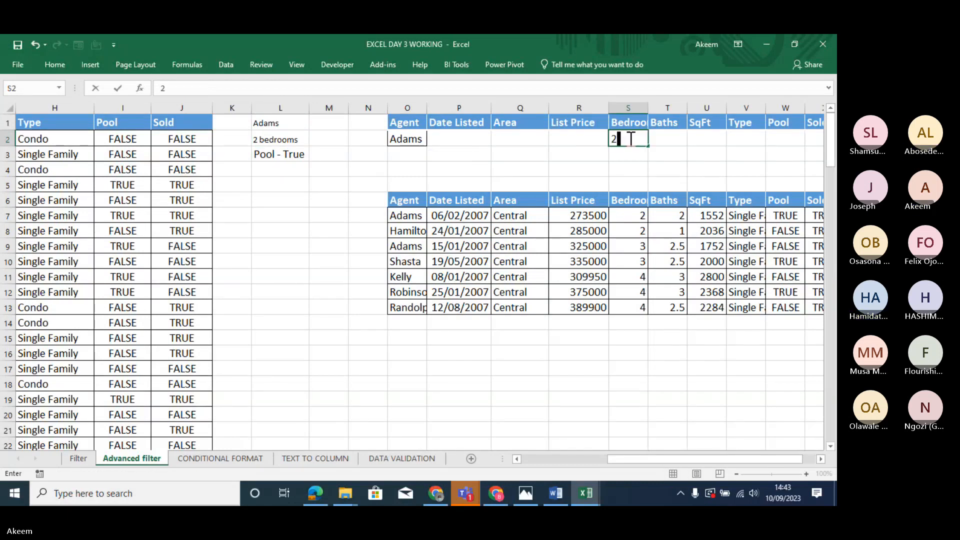
key("Tab")
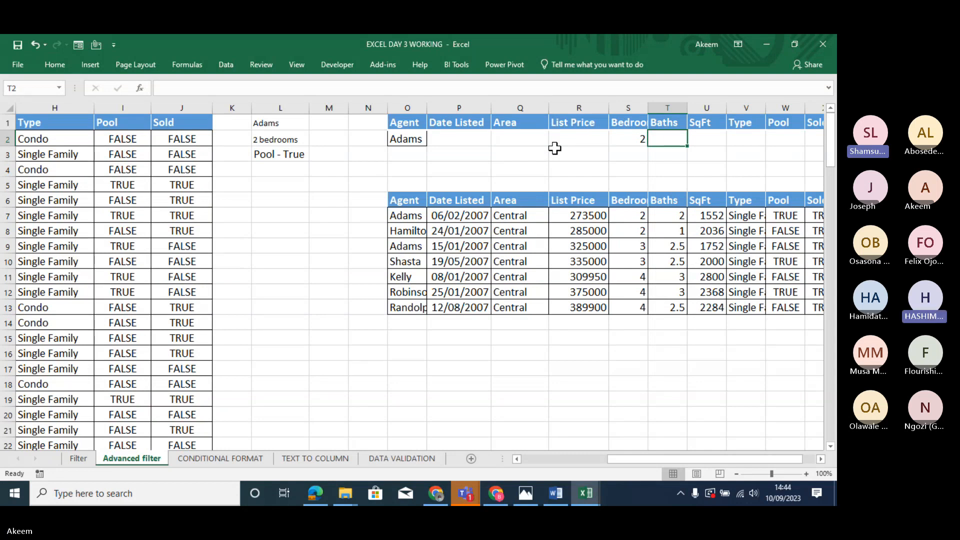
key("Right")
key("Right")
key("Right")
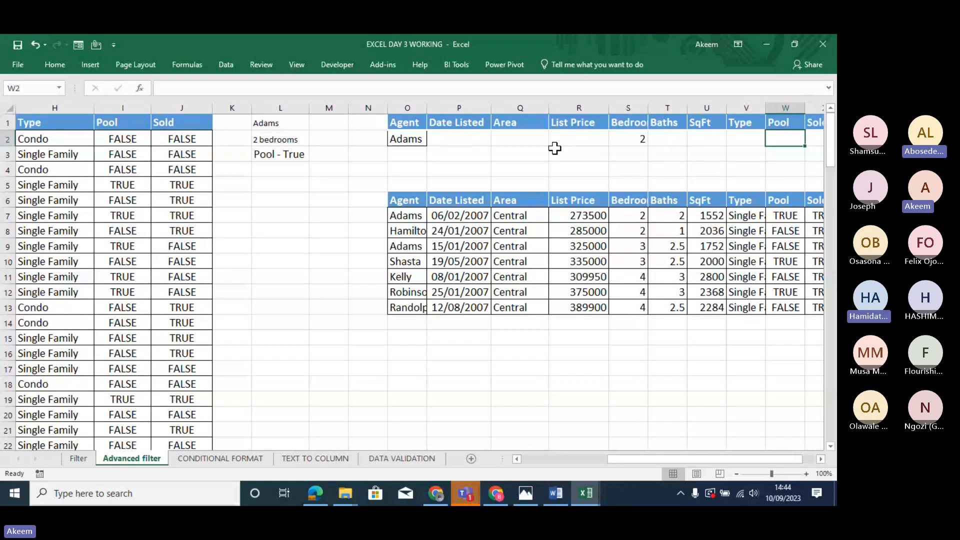
type("true")
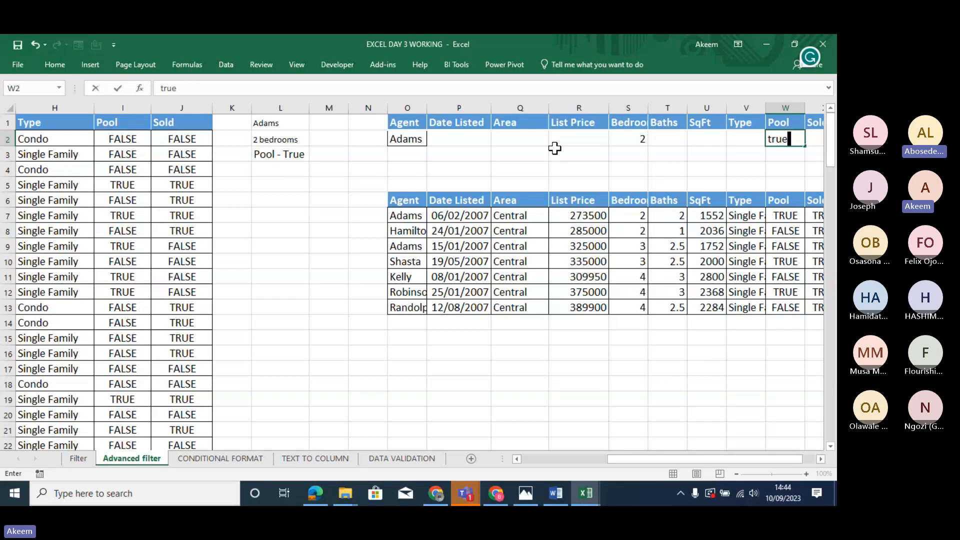
key("Return")
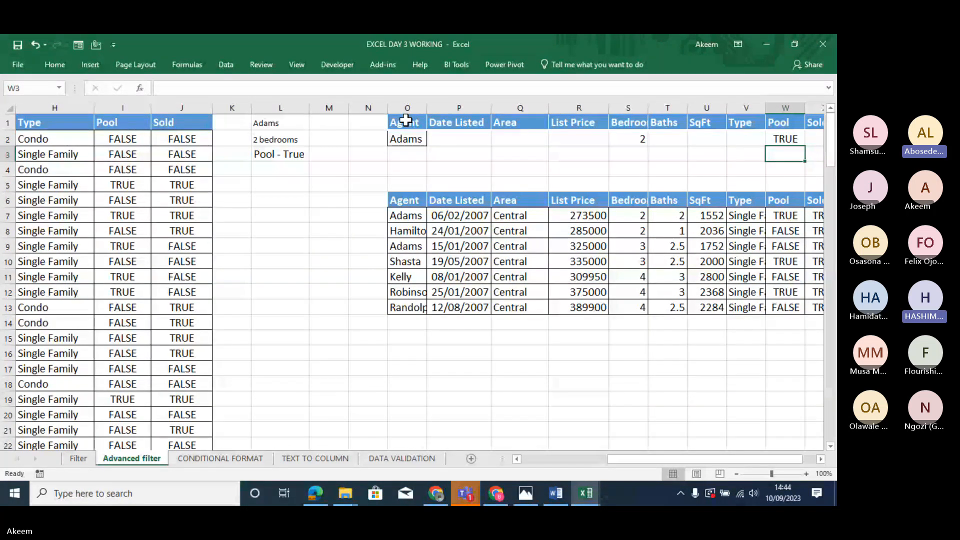
Highlight the criteria range O1:X2, covering the headers Agent to Sold and the values row beneath them, from either end.
left_click_drag(406, 120, 407, 136)
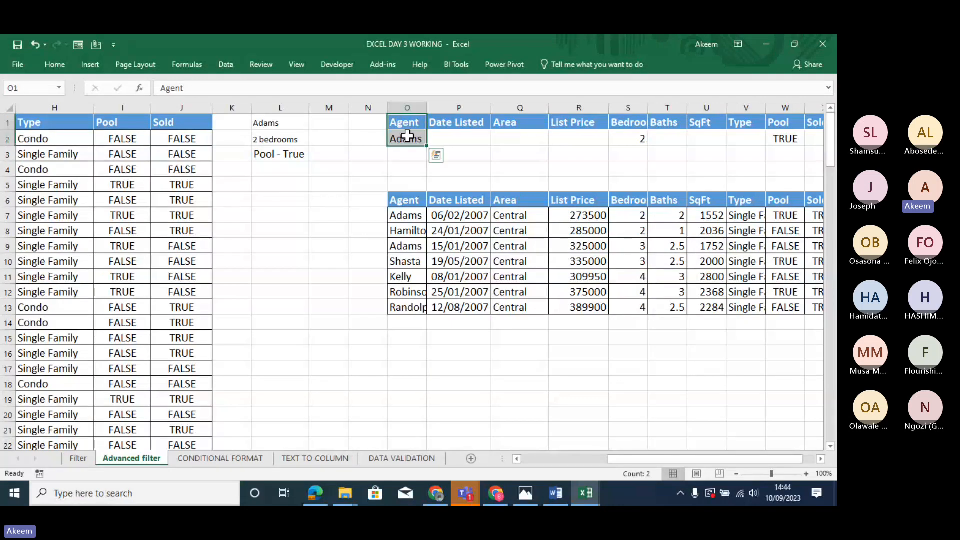
key("shift+Right")
key("shift+Right")
key("shift+Right")
key("shift+Right")
key("shift+Right")
key("shift+Right")
key("shift+Right")
key("shift+Right")
key("shift+Right")
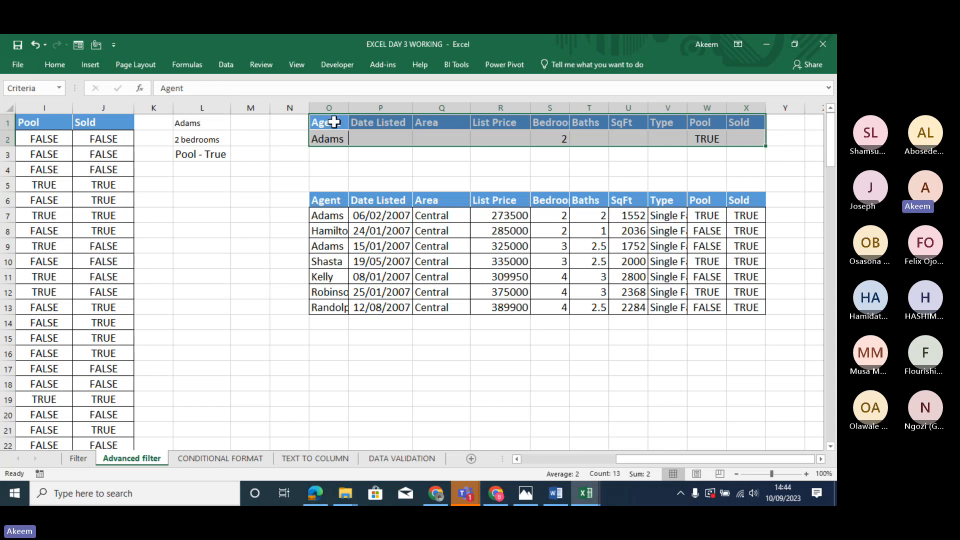
left_click(734, 122)
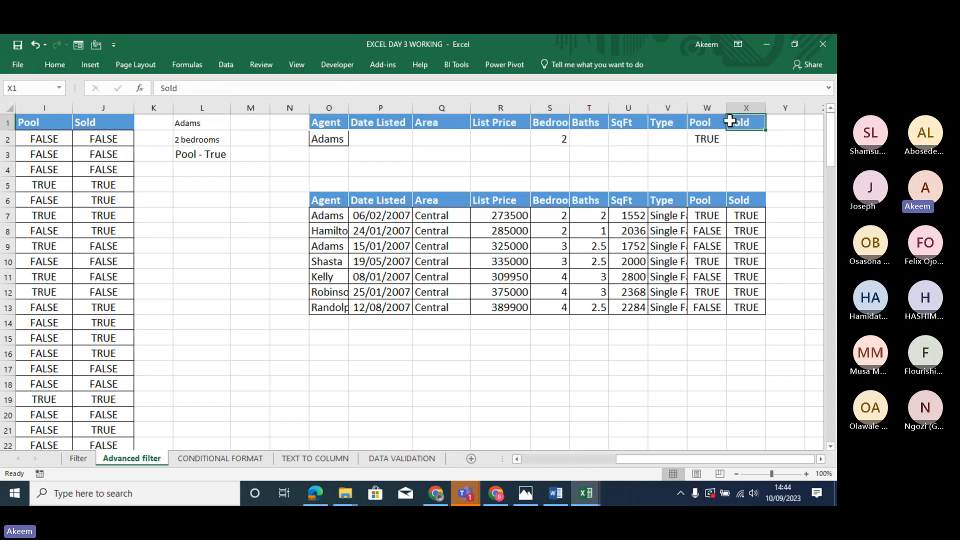
left_click_drag(742, 121, 550, 140)
key("shift+Left")
key("shift+Left")
key("shift+Left")
key("shift+Left")
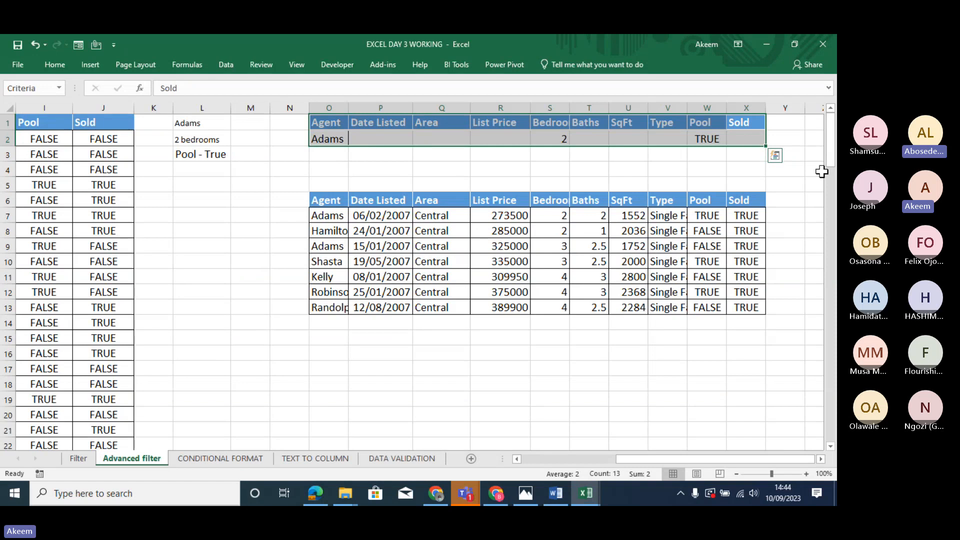
left_click(723, 164)
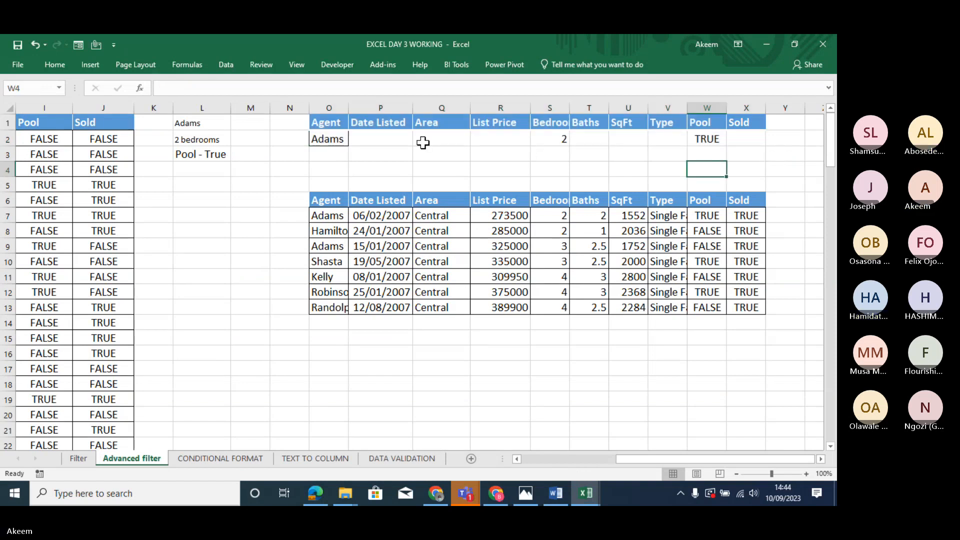
Append an ampersand and the second agent's name, the one listed in O11, to the requirement note in L1.
left_click(197, 125)
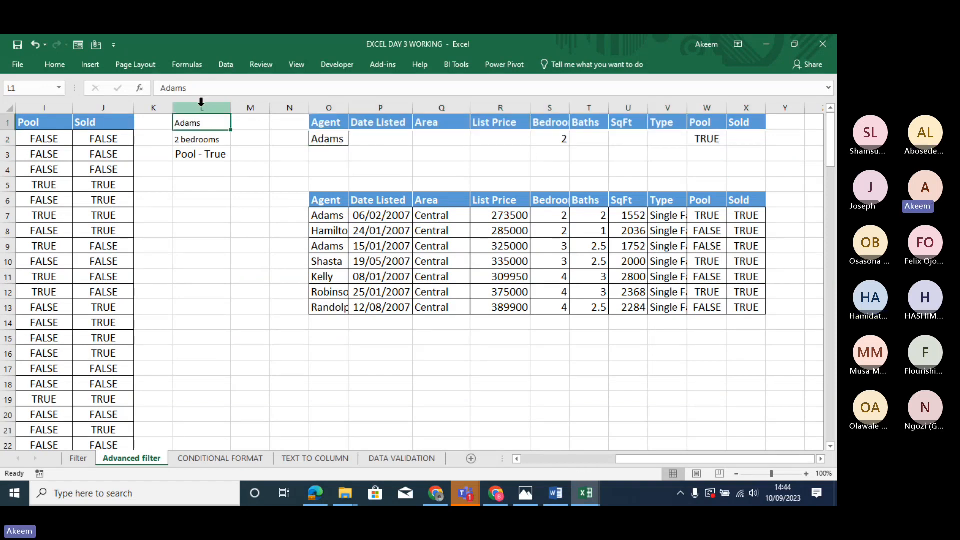
left_click(204, 89)
type("& kel")
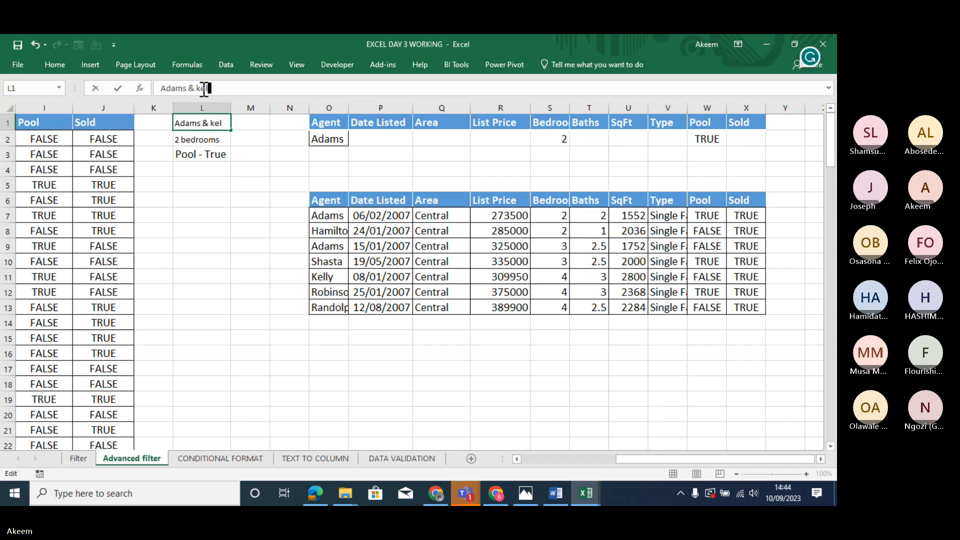
type("ly")
key("Return")
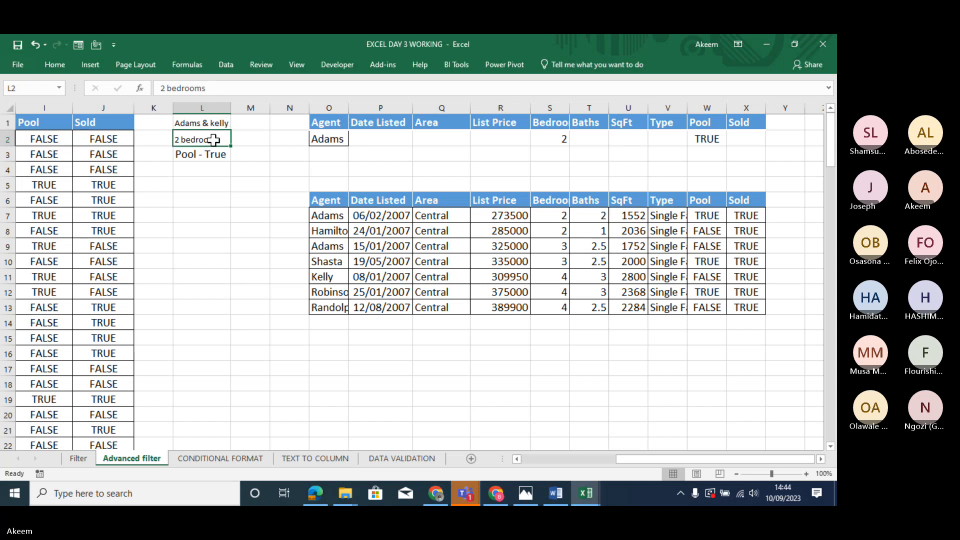
Enter the second agent's name in criteria cell O3 under Agent.
left_click(329, 153)
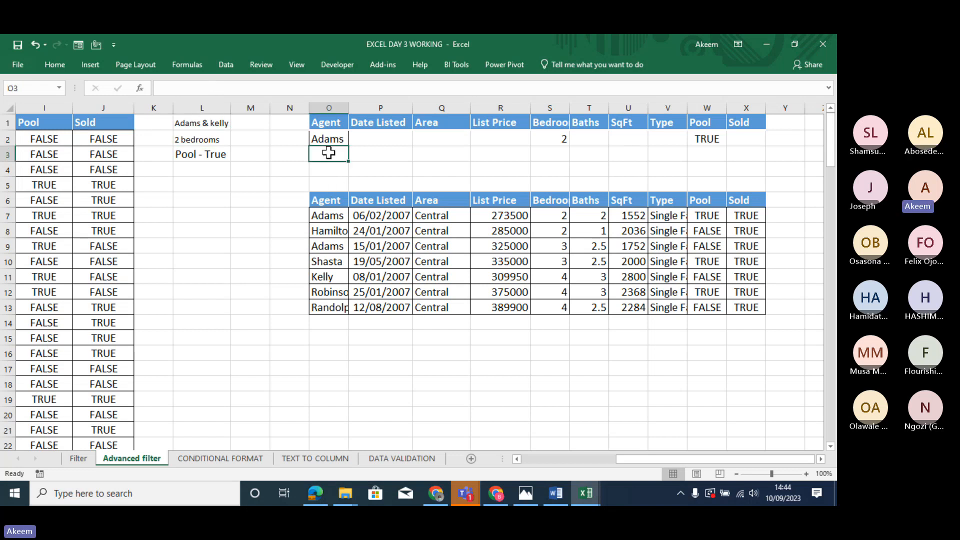
type("kelly")
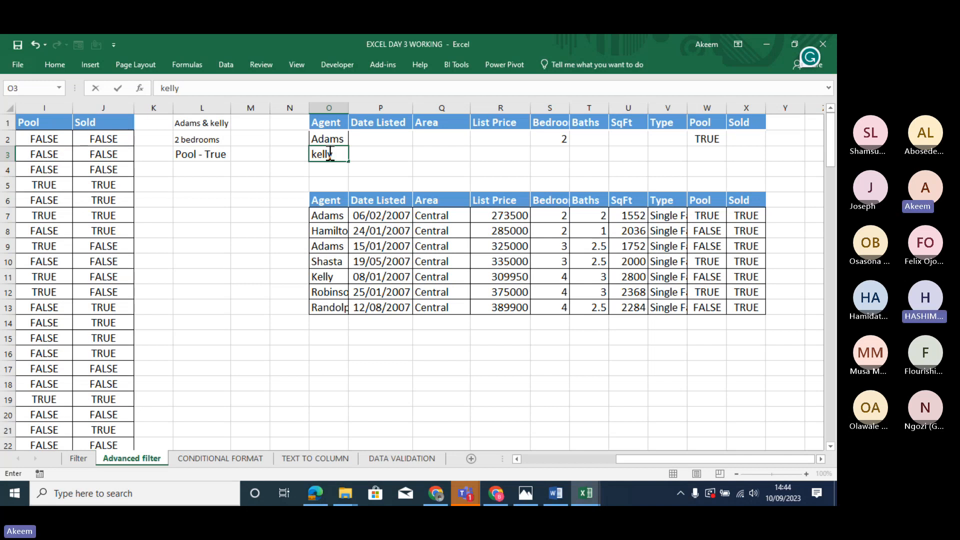
Clear the unfinished agent name from criteria cell O3.
key("BackSpace")
key("BackSpace")
key("BackSpace")
key("BackSpace")
key("BackSpace")
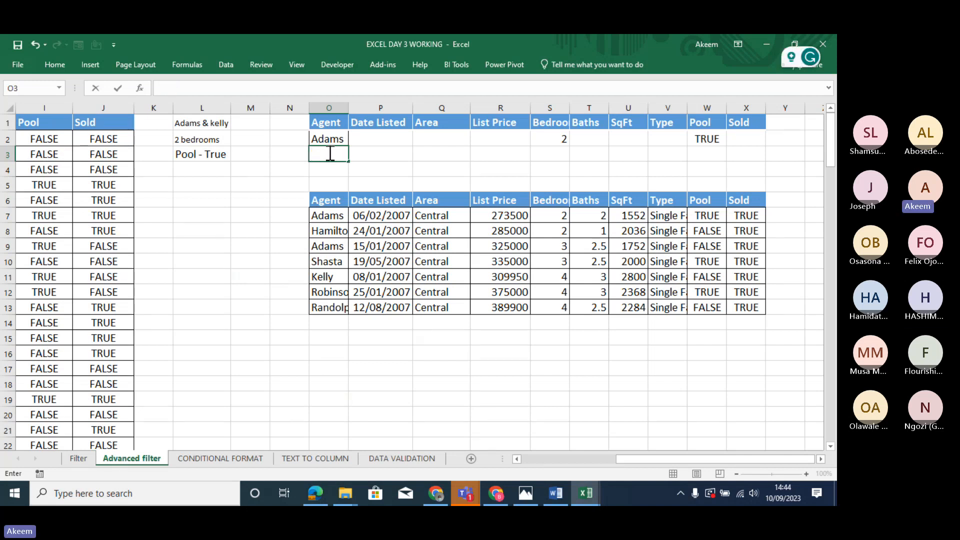
Copy the agent name from A2 of the data table into criteria cell O3.
key("Left")
key("Left")
key("Left")
key("Left")
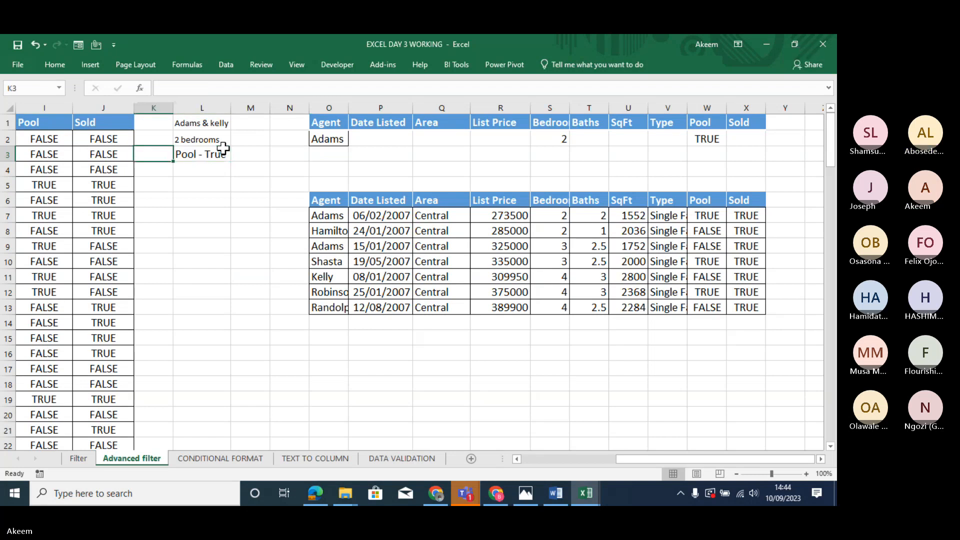
key("Home")
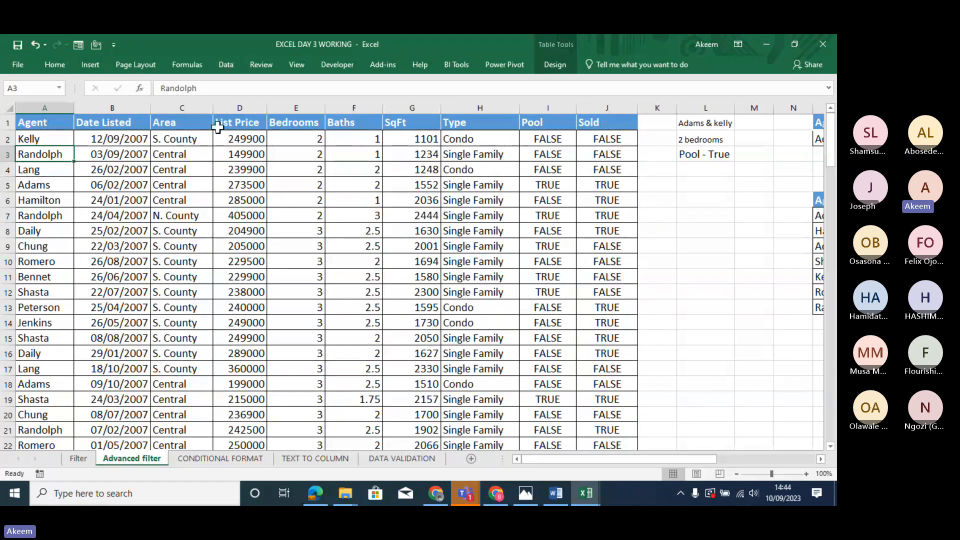
left_click(35, 140)
key("ctrl+c")
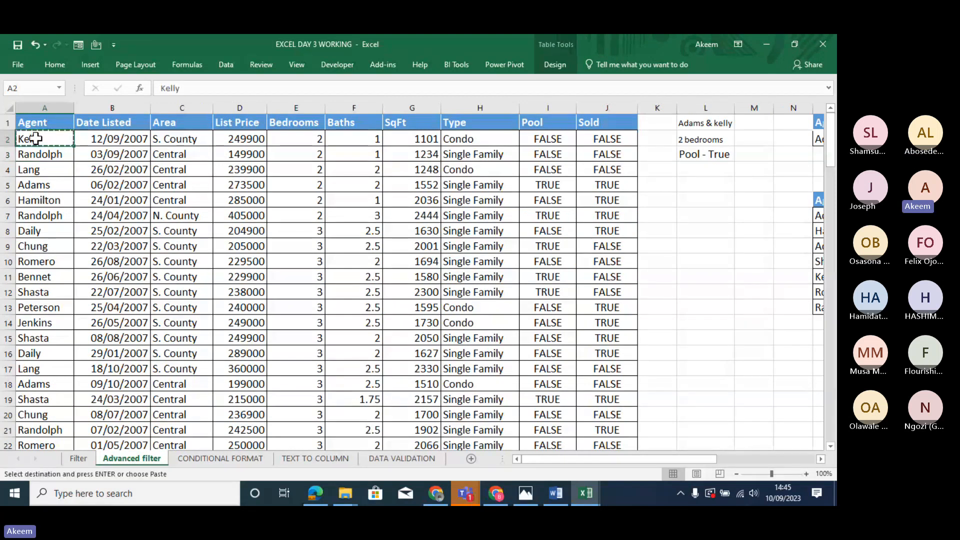
key("Right")
key("Right")
key("Right")
key("Right")
key("Right")
key("Right")
key("Right")
key("Right")
key("Right")
key("Right")
key("Right")
key("Right")
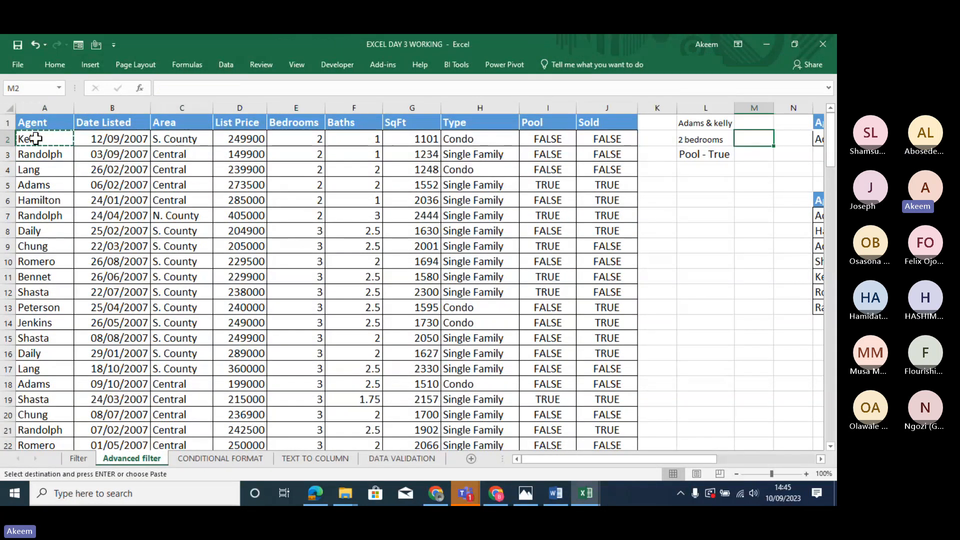
key("Right")
key("Right")
key("Down")
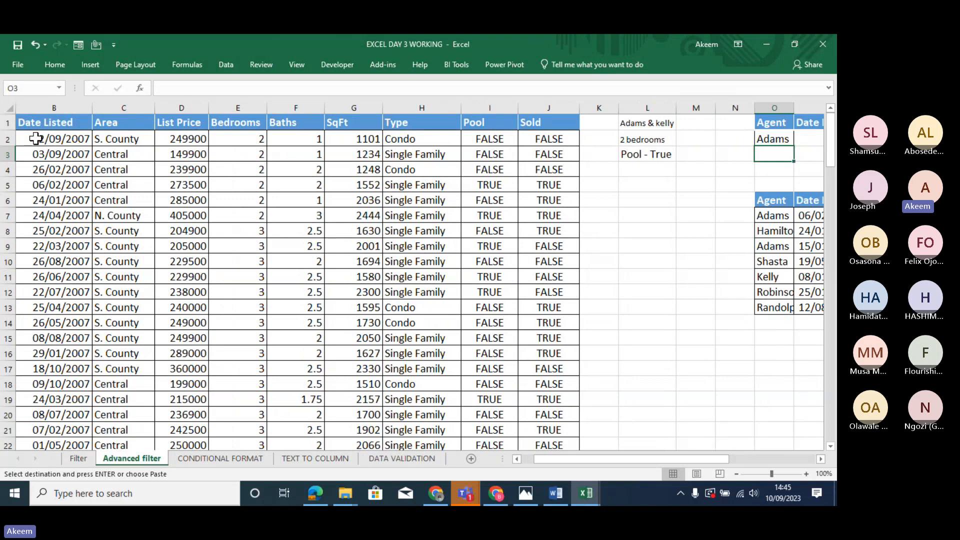
key("ctrl+v")
Enter 2 as the Bedrooms criterion for the second agent in S3.
key("Right")
key("Right")
key("Right")
key("Right")
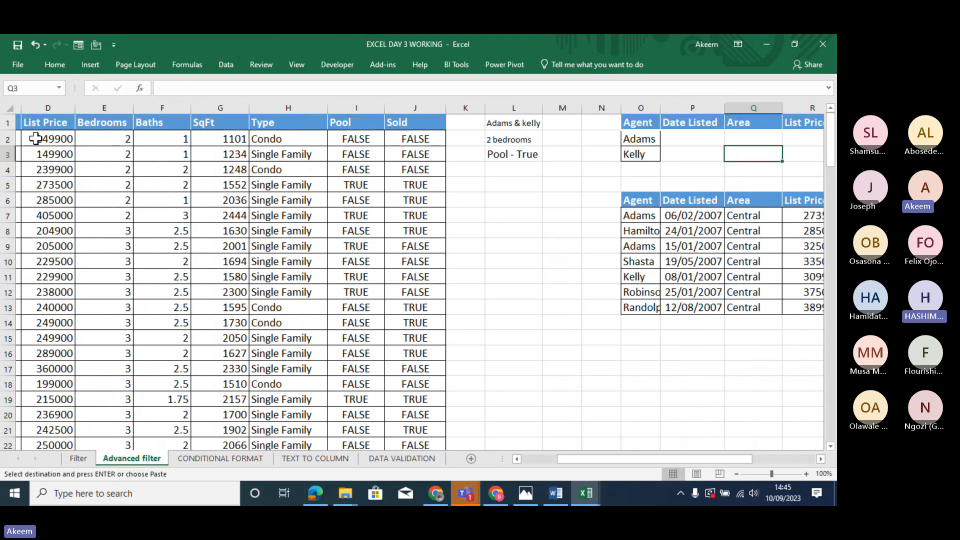
key("Return")
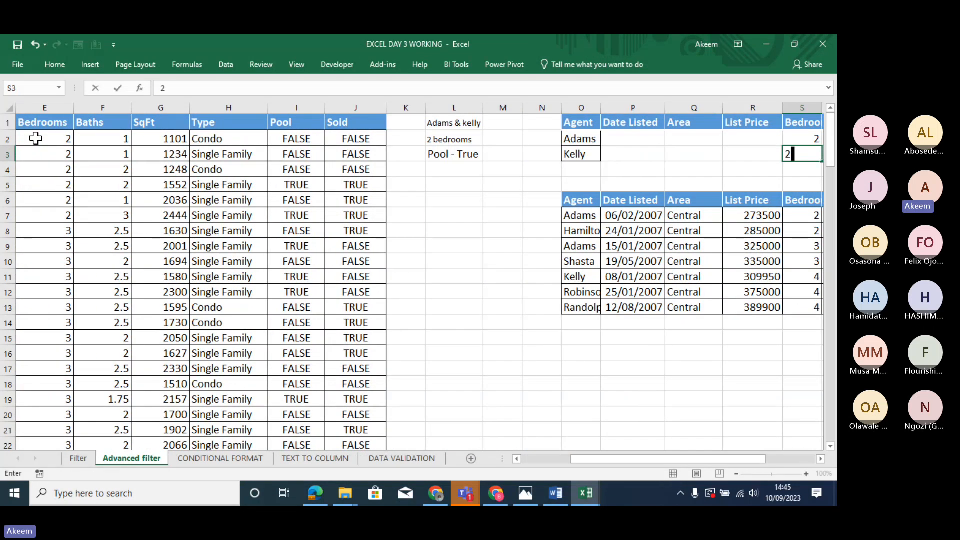
key("Right")
key("Right")
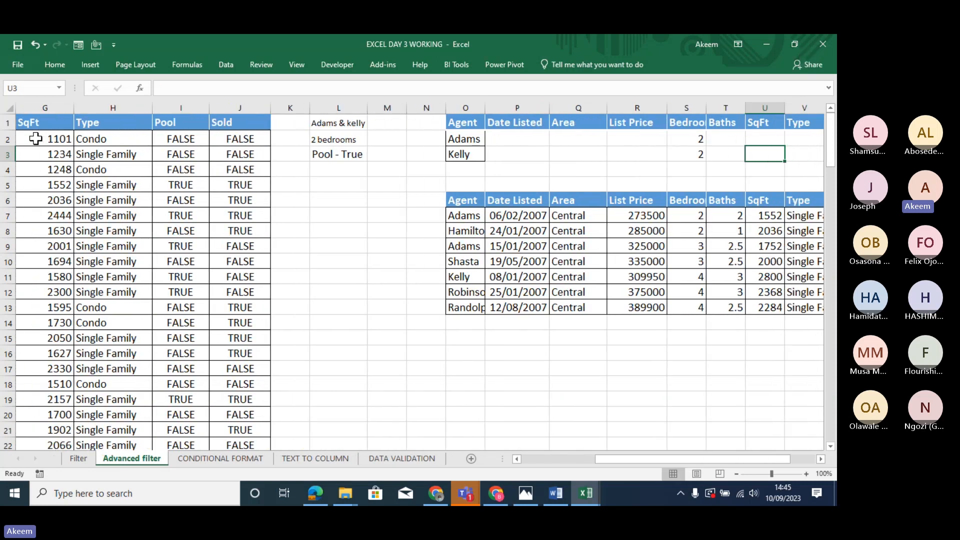
Set the Bedrooms criterion in S3 to 3 and back to 2.
key("Left")
key("Left")
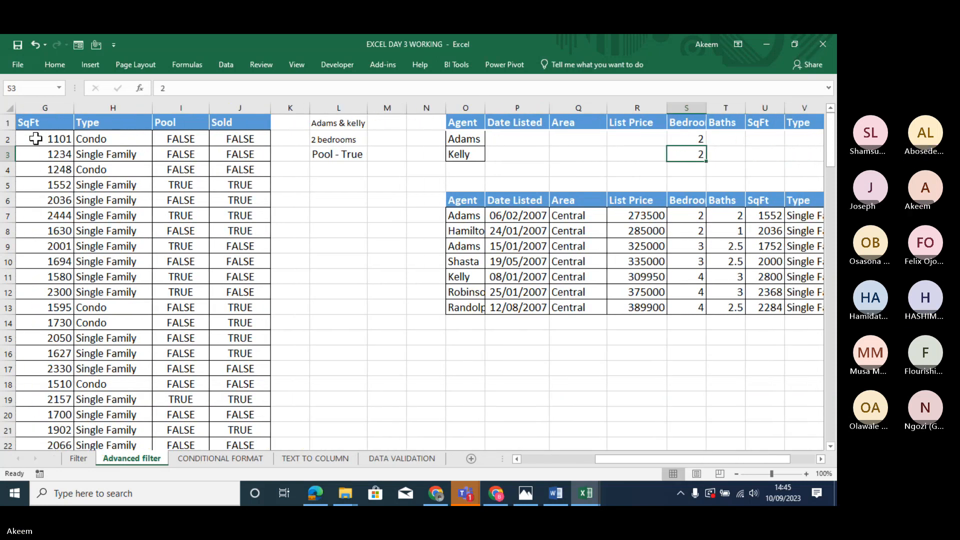
type("3")
key("Right")
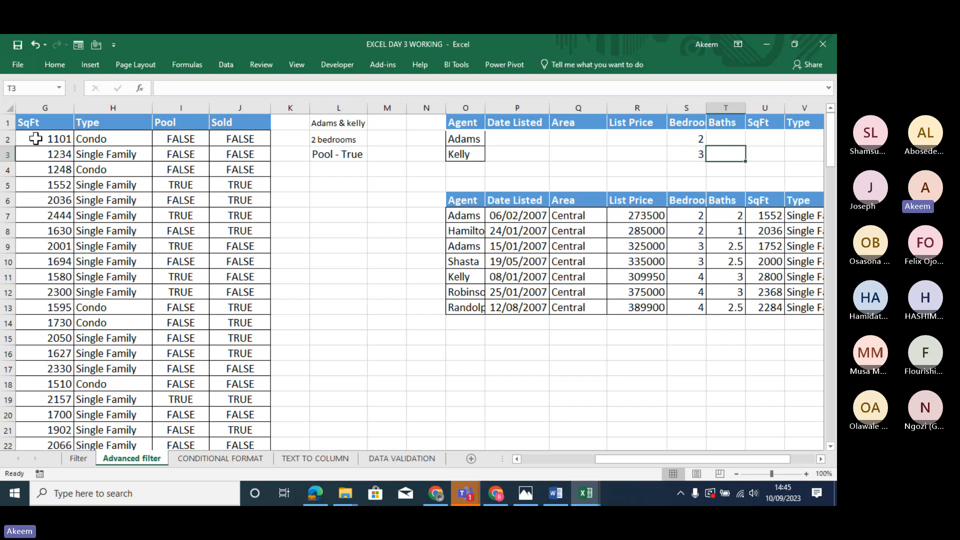
key("Left")
type("2")
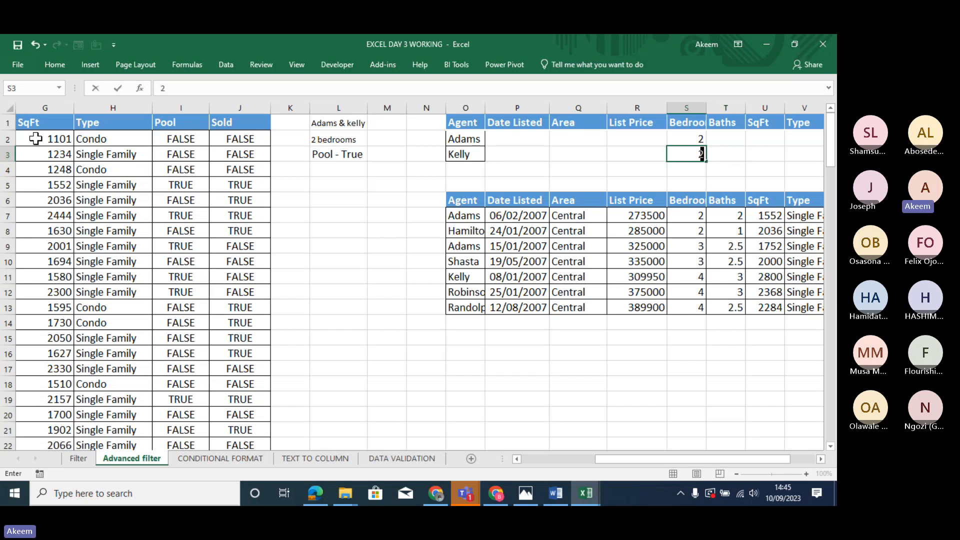
key("Right")
Enter TRUE as the Pool criterion for the second agent in W3.
key("Right")
key("Right")
key("Right")
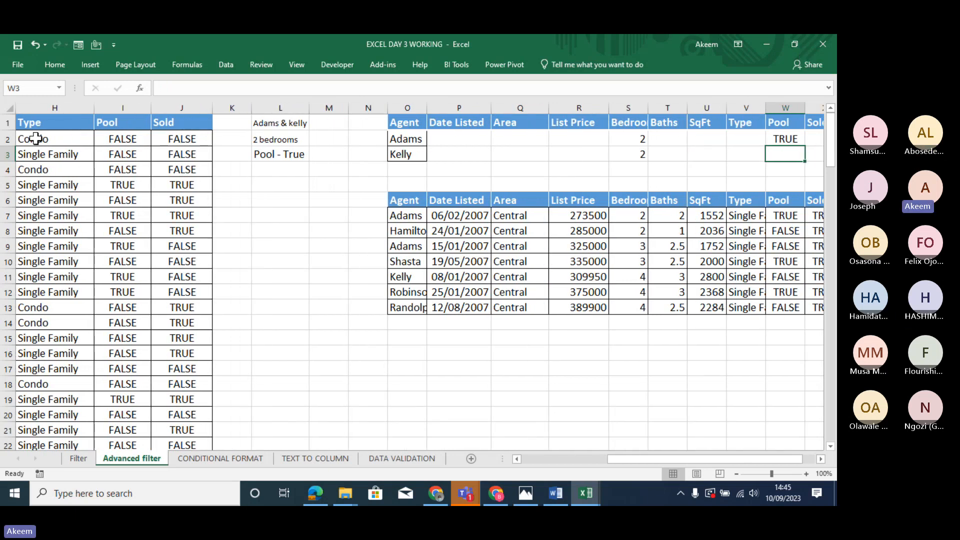
type("true")
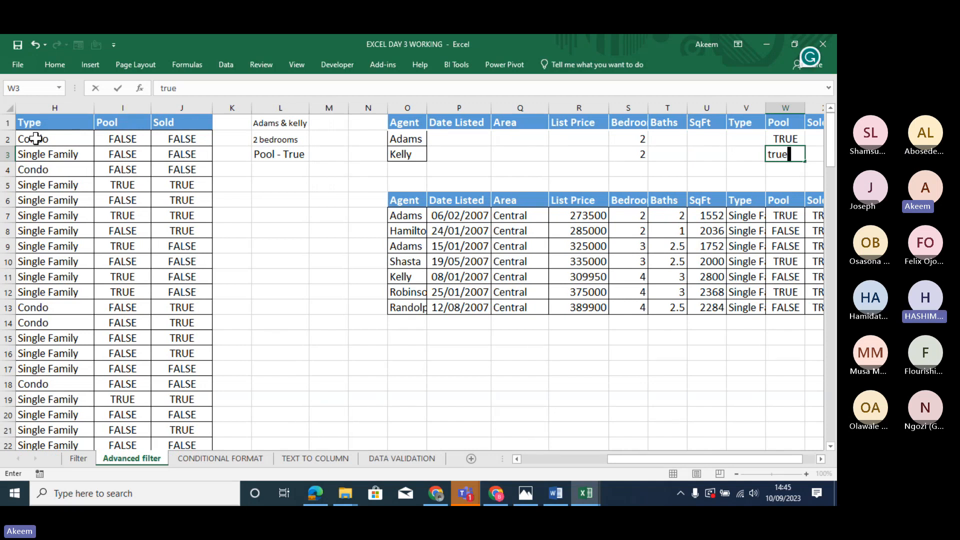
key("BackSpace")
key("BackSpace")
key("BackSpace")
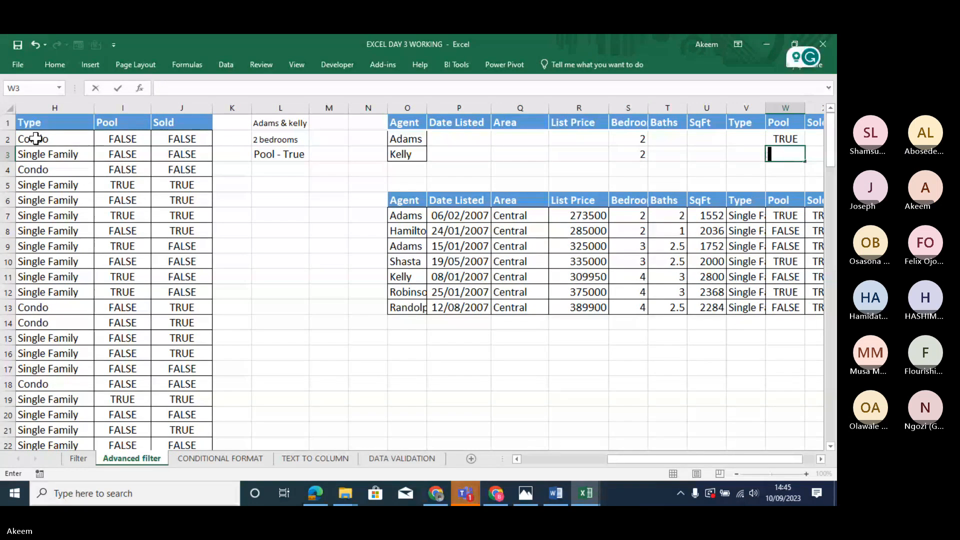
type("TR")
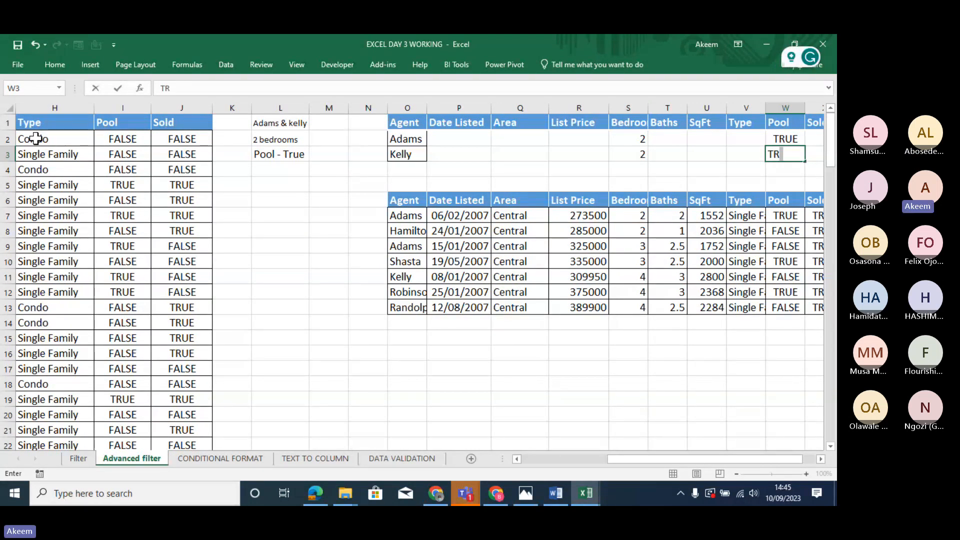
type("UE")
key("ctrl+Return")
key("Down")
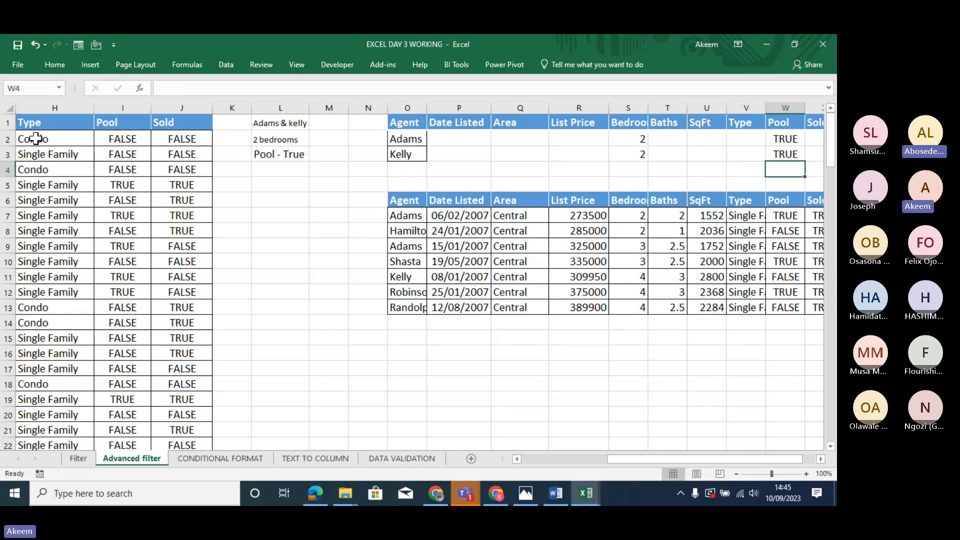
Go through the criteria headers one by one from Agent in O1 to Sold in X1.
left_click(405, 122)
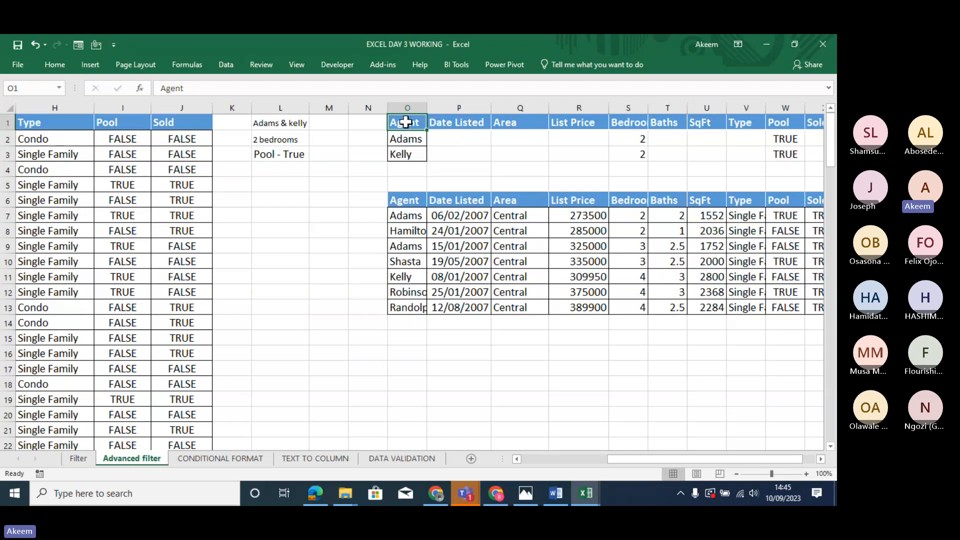
key("Right")
key("Right")
key("Right")
key("Right")
key("Right")
key("Right")
key("Right")
key("Right")
key("Right")
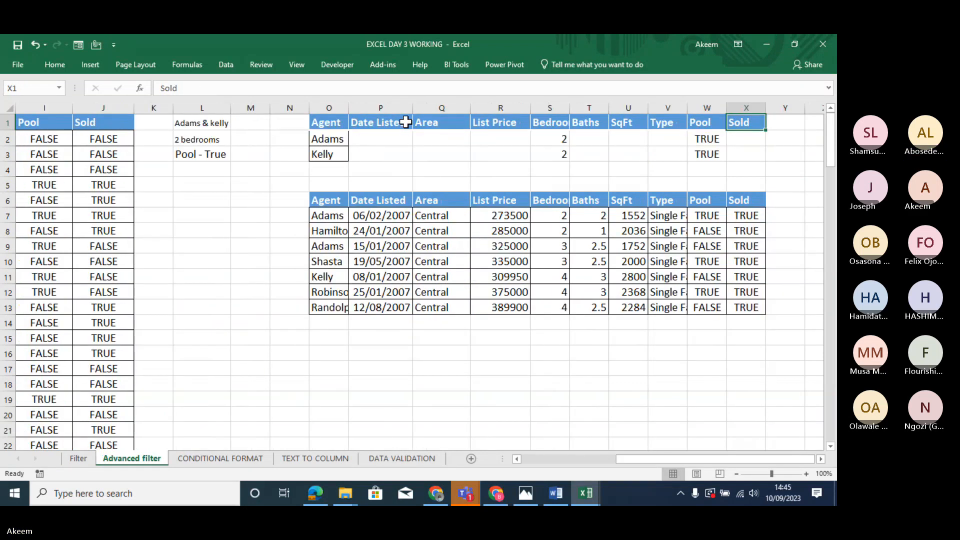
Select the whole criteria range O1:X3, including the header row and both criteria rows.
left_click(326, 125)
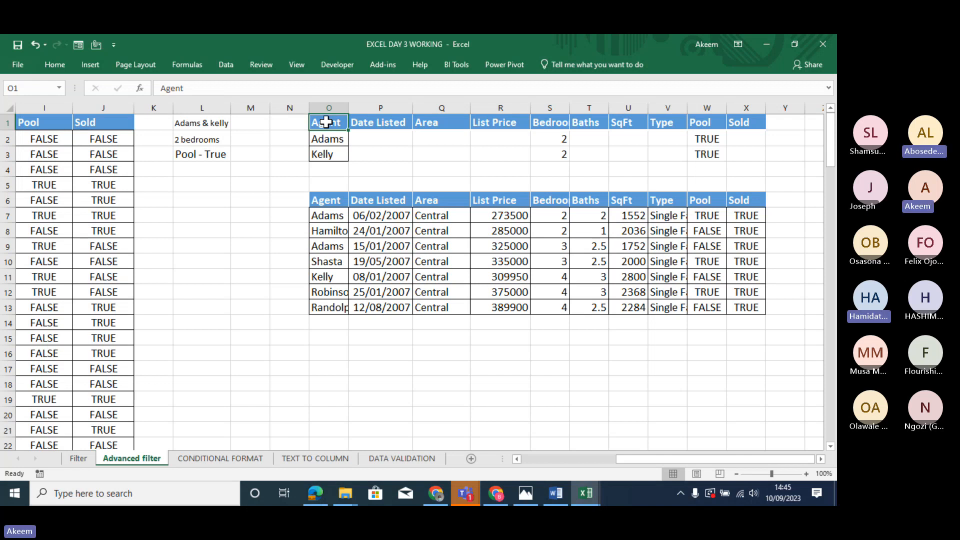
key("shift+Down")
key("shift+Down")
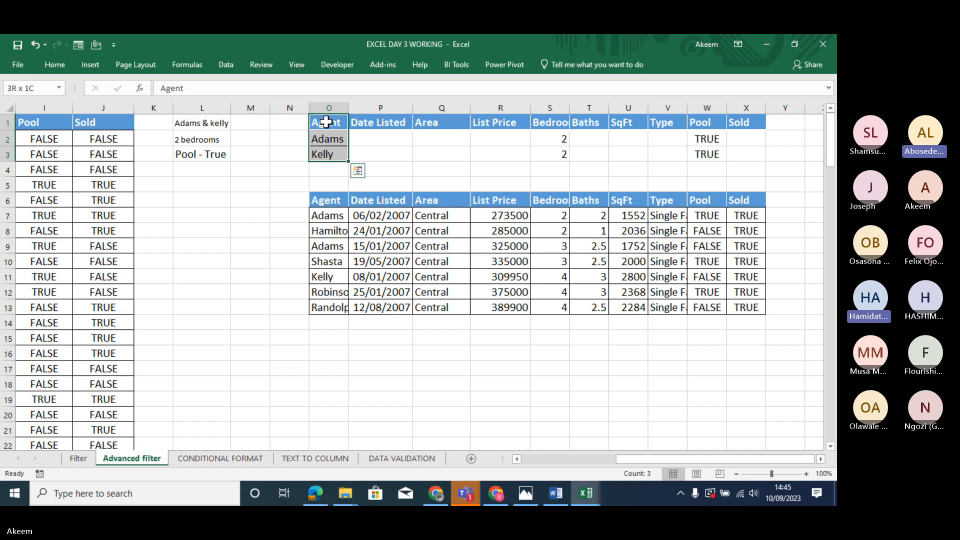
key("shift+Up")
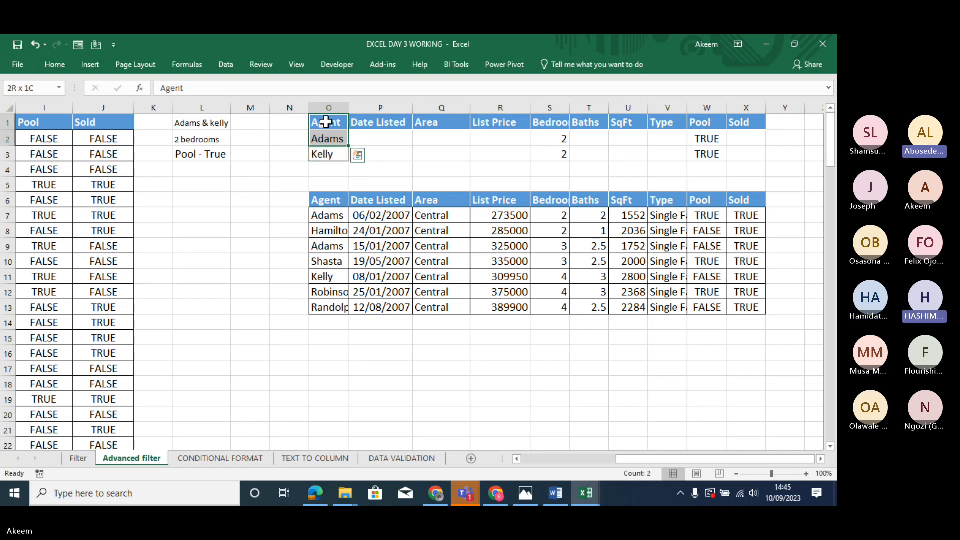
key("shift+Down")
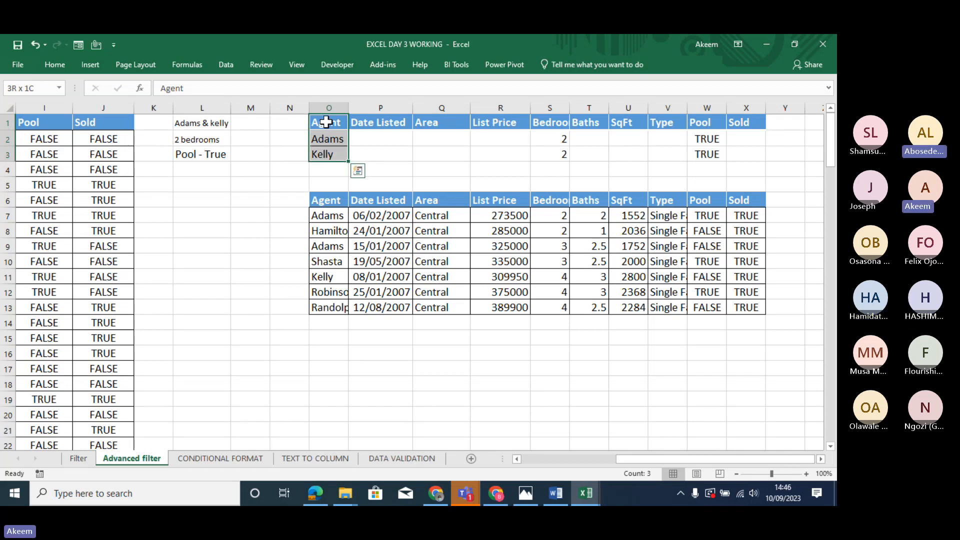
key("shift+Right")
key("shift+Right")
key("shift+Right")
key("shift+Right")
key("shift+Right")
key("shift+Right")
key("shift+Right")
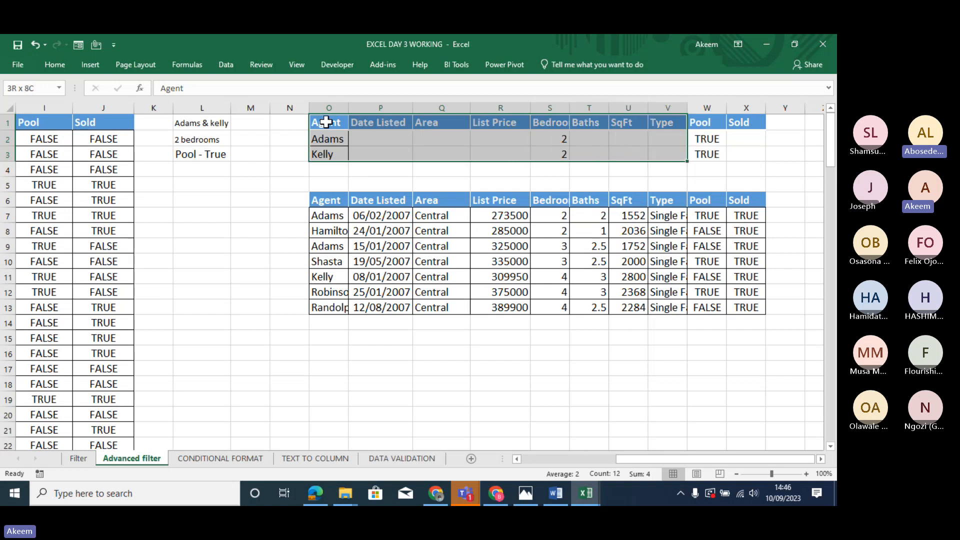
key("shift+Right")
key("shift+Right")
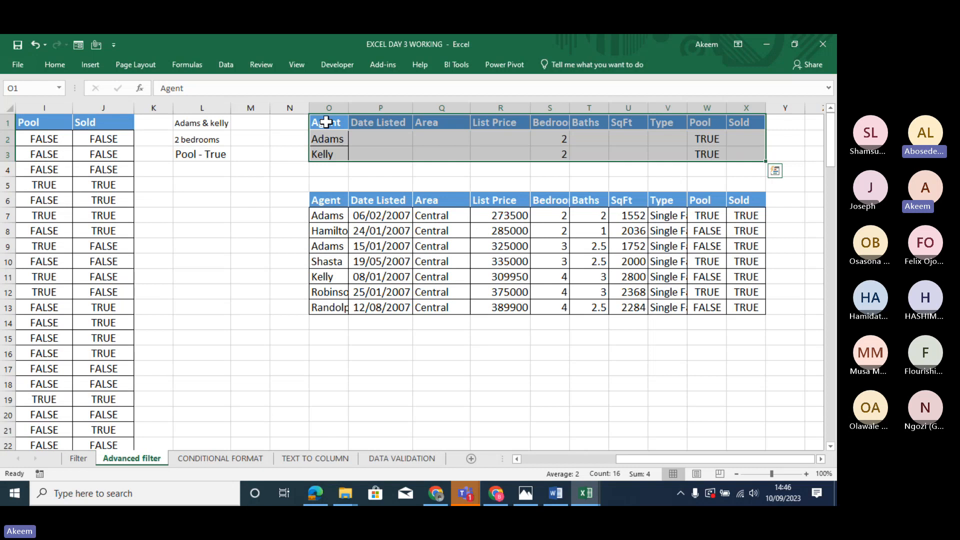
Start an Advanced Filter on the property data table with the results copied to another location.
left_click(81, 237)
key("Left")
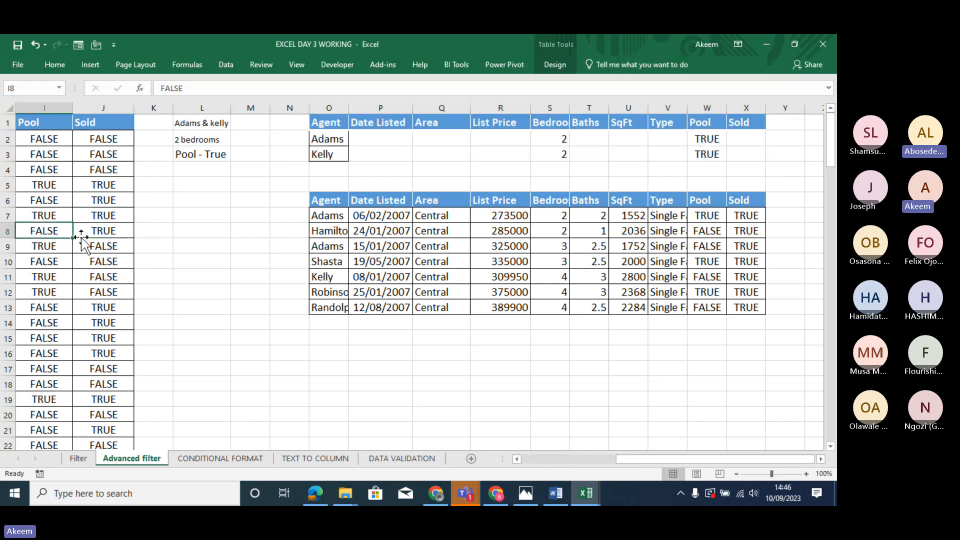
key("Home")
left_click(250, 261)
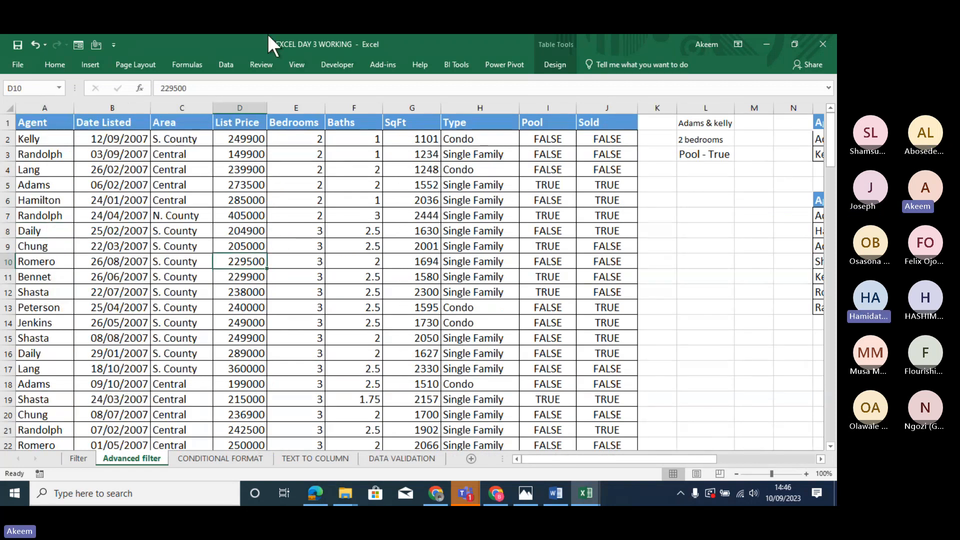
left_click(230, 56)
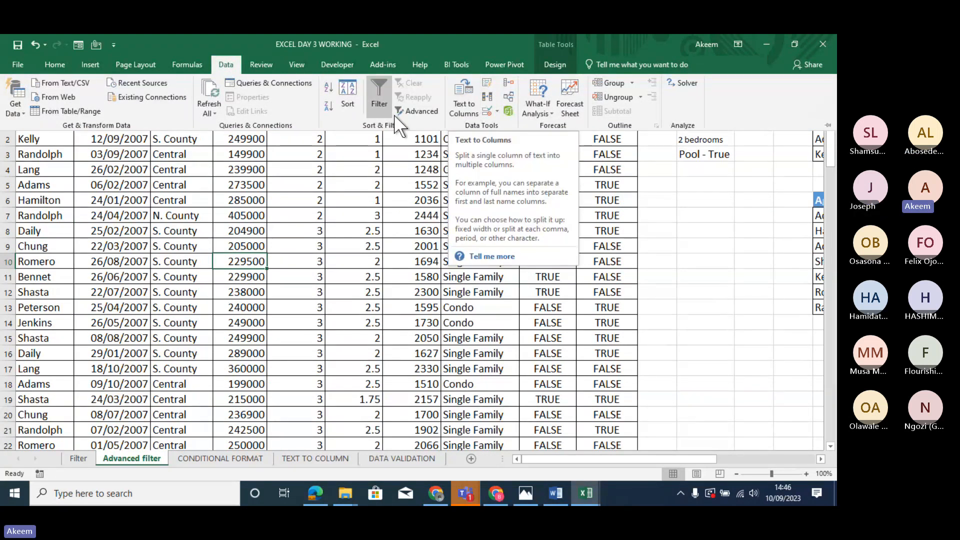
left_click(407, 109)
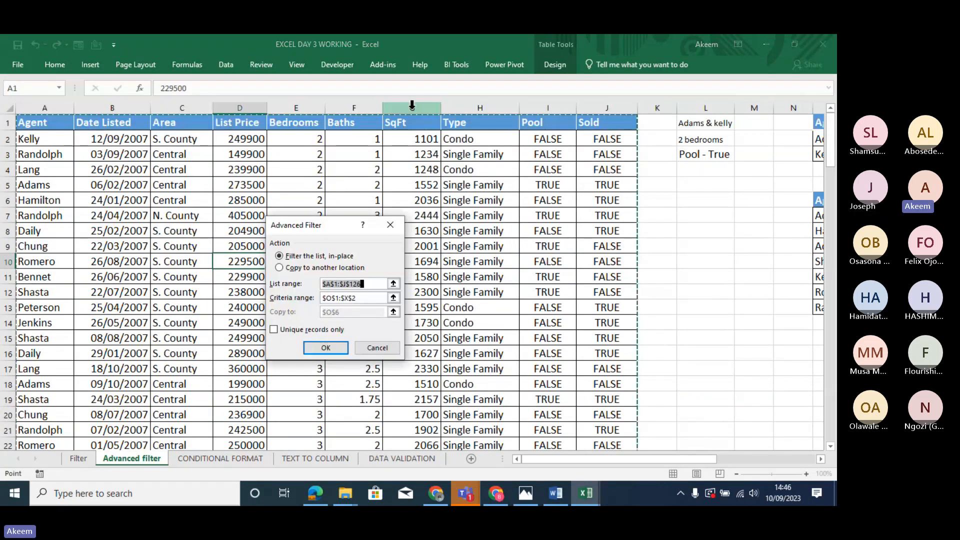
left_click(317, 267)
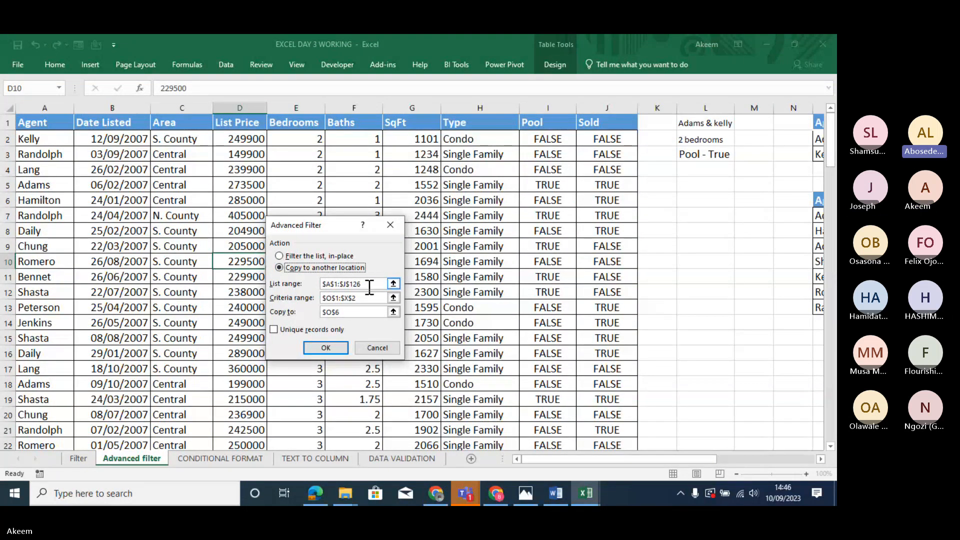
Redefine the Advanced Filter's list range as the whole property table A1:J126, including its headers.
left_click(369, 285)
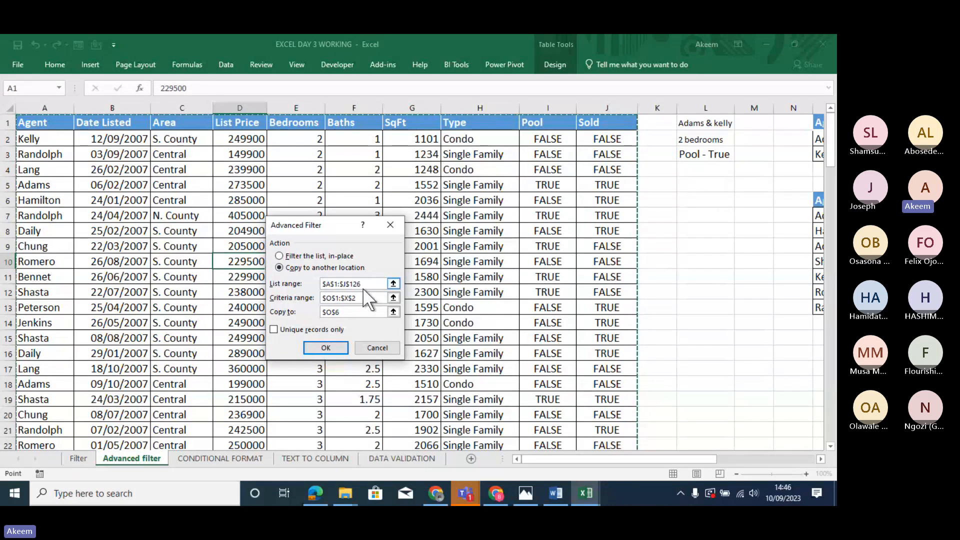
key("BackSpace")
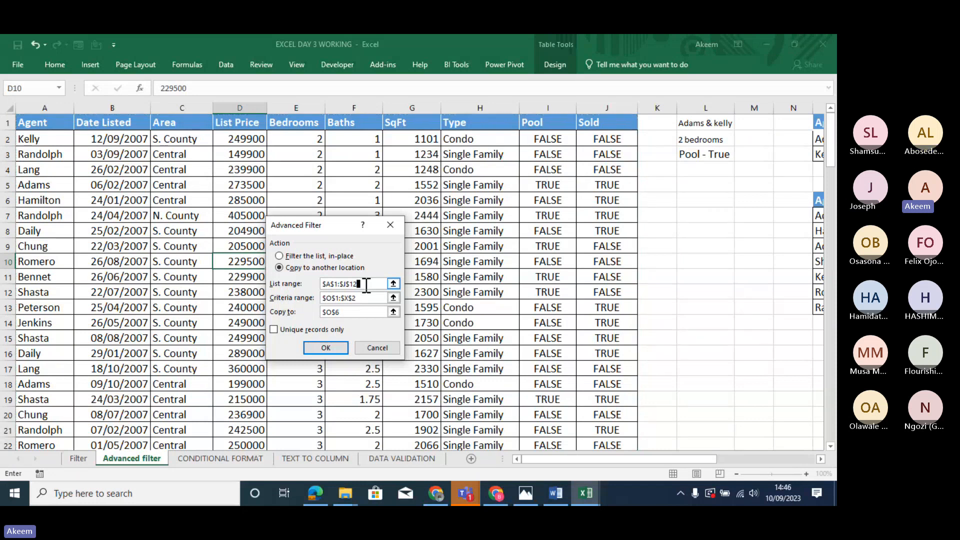
key("BackSpace")
key("BackSpace")
key("BackSpace")
key("BackSpace")
key("BackSpace")
key("BackSpace")
key("BackSpace")
key("BackSpace")
key("BackSpace")
key("BackSpace")
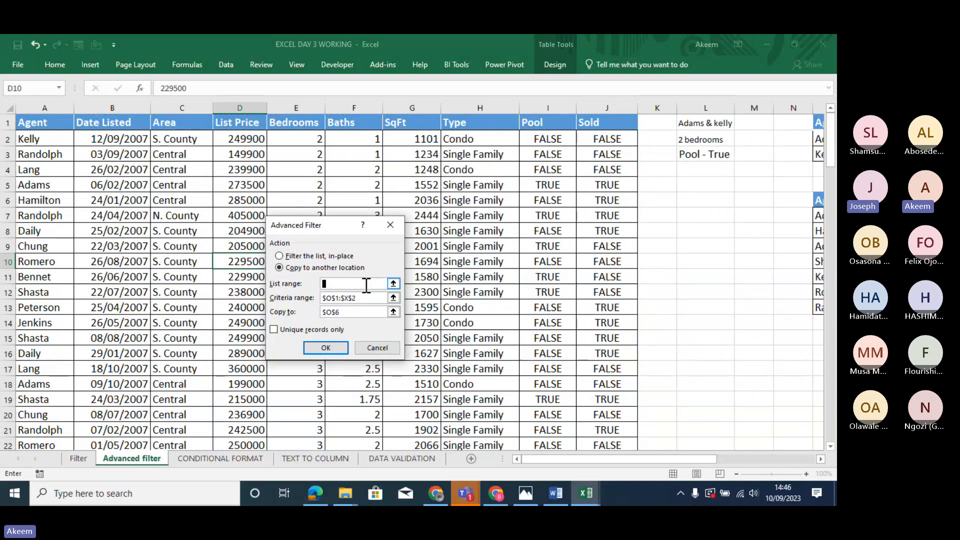
left_click(53, 123)
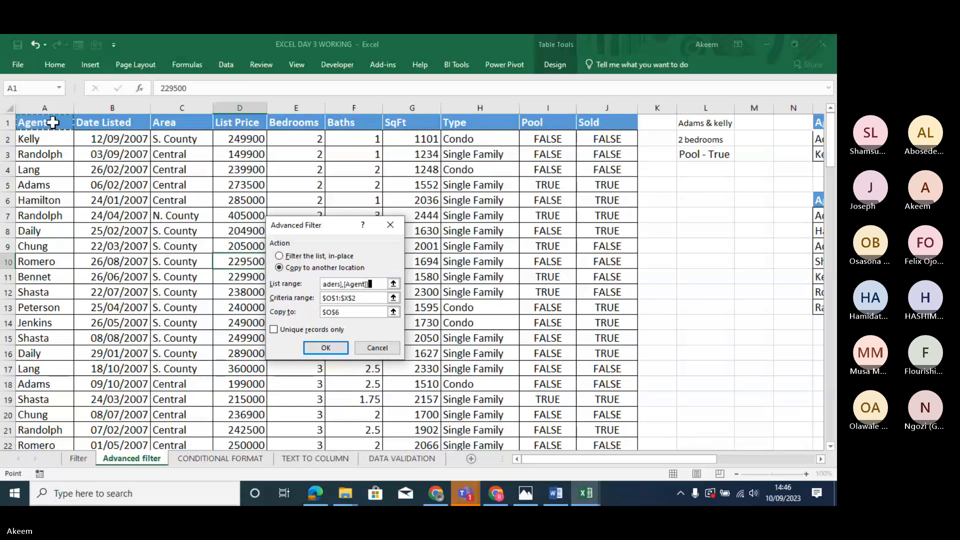
key("shift+Right")
key("shift+Right")
key("shift+Right")
key("shift+Right")
key("shift+Right")
key("shift+Right")
key("shift+Right")
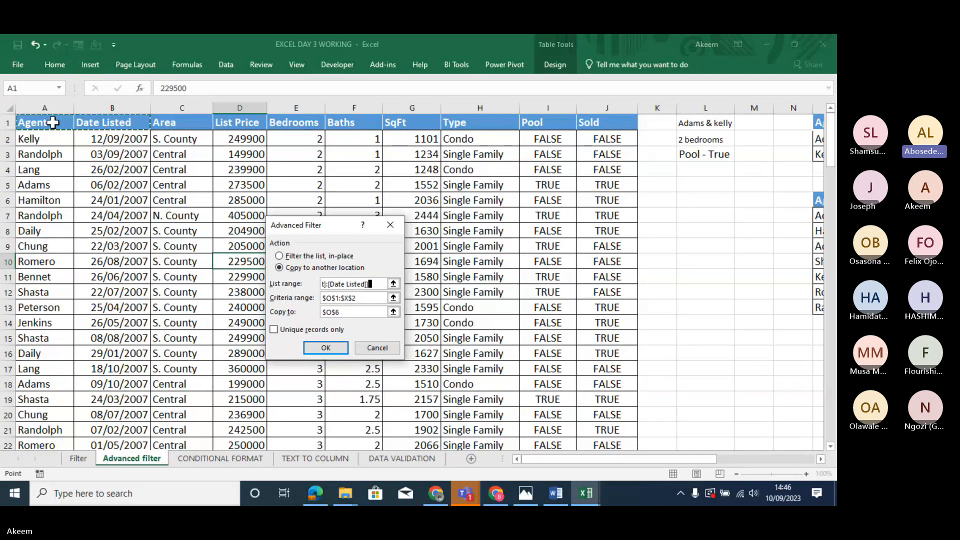
key("shift+Right")
key("shift+Right")
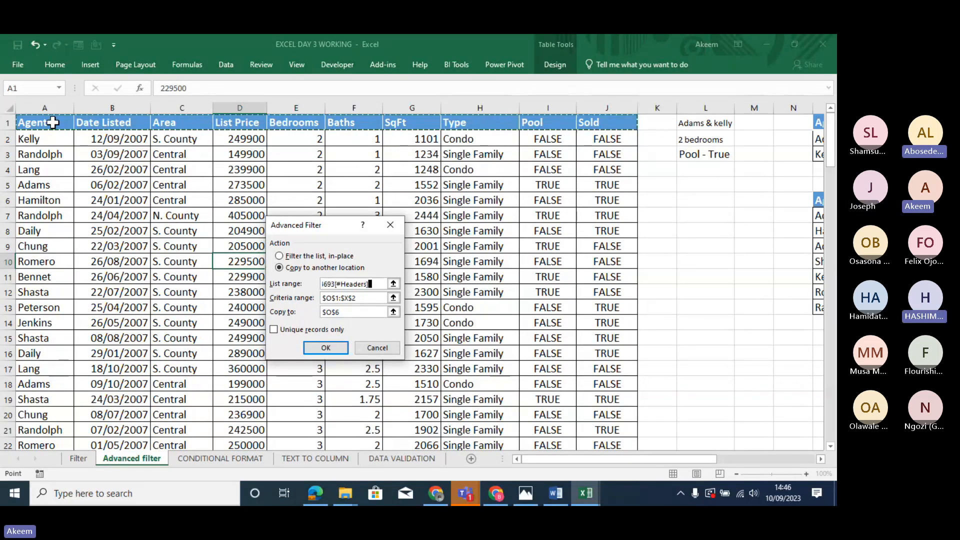
key("ctrl+shift+Down")
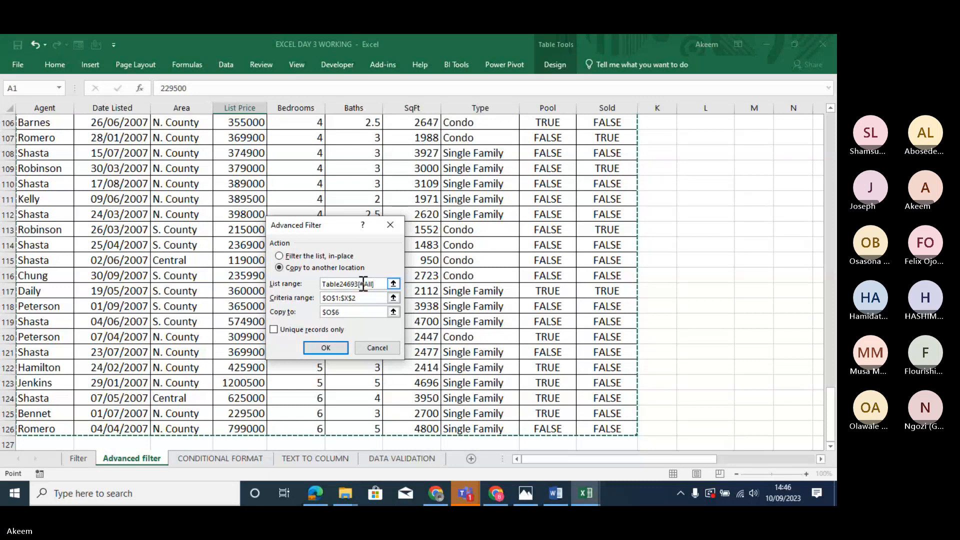
Replace the criteria range with O1:X3 so it covers the header row and both agents' criteria rows.
left_click(363, 298)
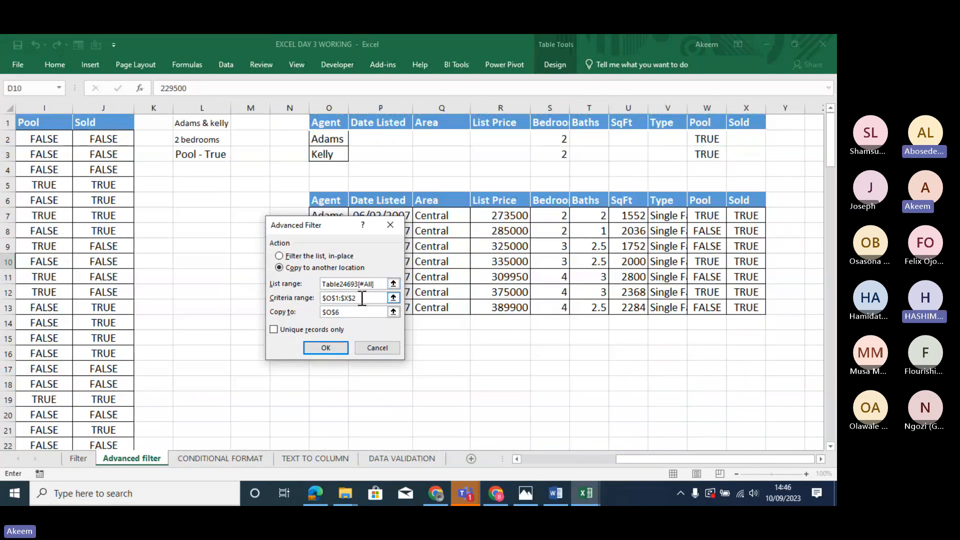
key("BackSpace")
key("BackSpace")
key("BackSpace")
key("BackSpace")
key("BackSpace")
key("BackSpace")
key("BackSpace")
key("BackSpace")
key("BackSpace")
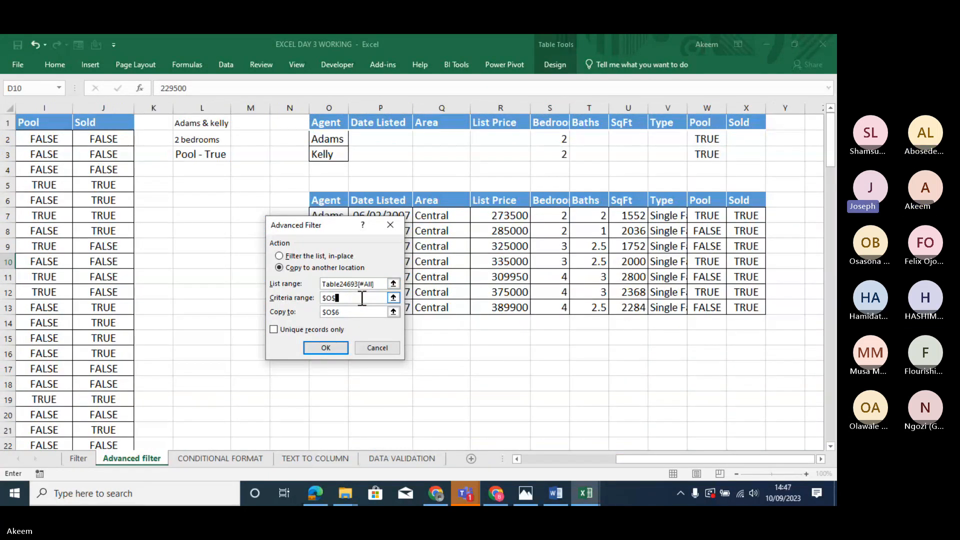
left_click(328, 124)
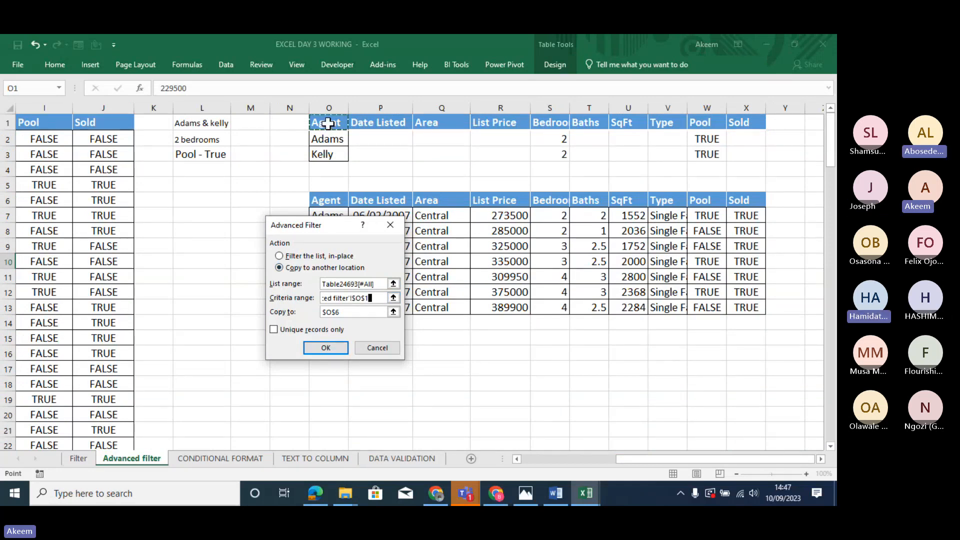
key("shift+Down")
key("shift+Down")
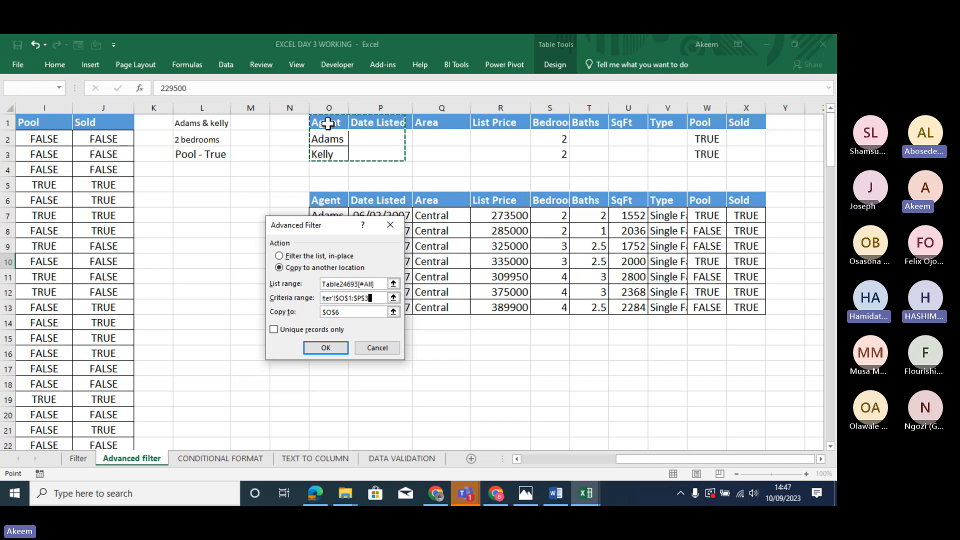
key("shift+Right")
key("shift+Right")
key("shift+Right")
key("shift+Right")
key("shift+Right")
key("shift+Right")
key("shift+Right")
key("shift+Right")
key("shift+Right")
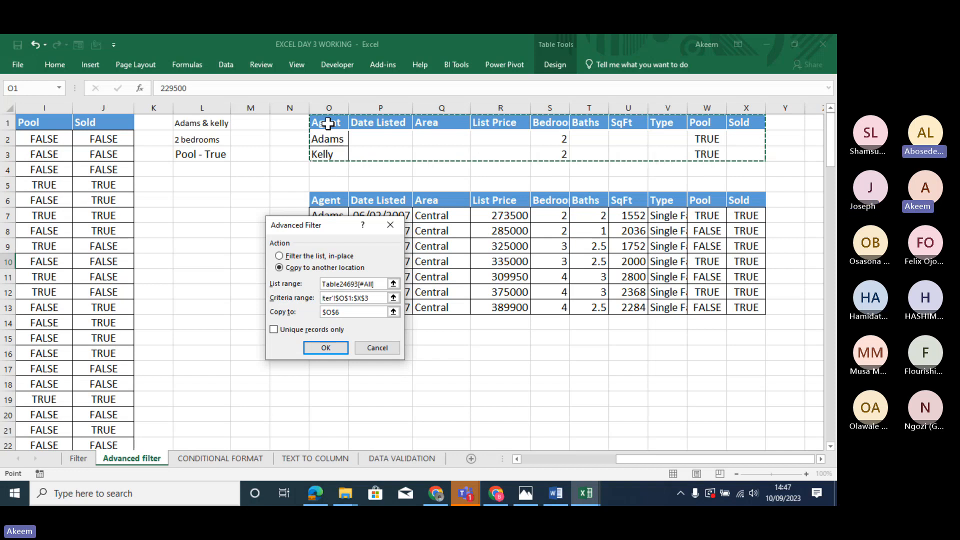
Set the copy destination to cell O16 and run the Advanced Filter.
left_click(349, 312)
key("BackSpace")
key("BackSpace")
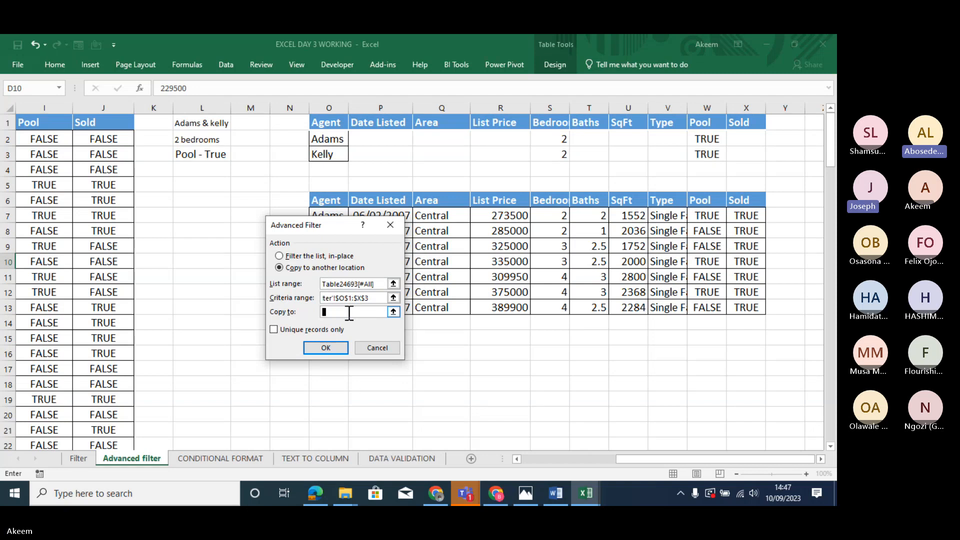
key("BackSpace")
key("BackSpace")
left_click_drag(327, 226, 277, 193)
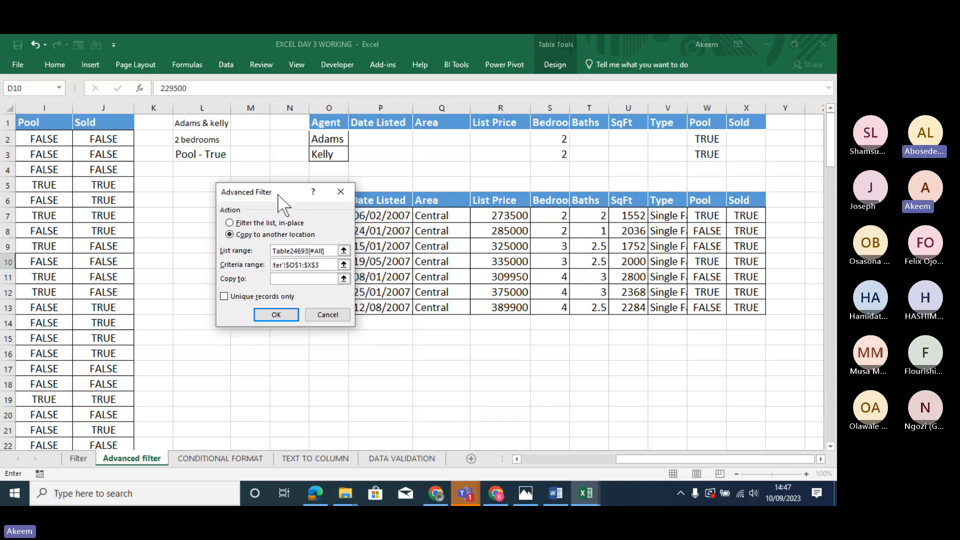
left_click(325, 349)
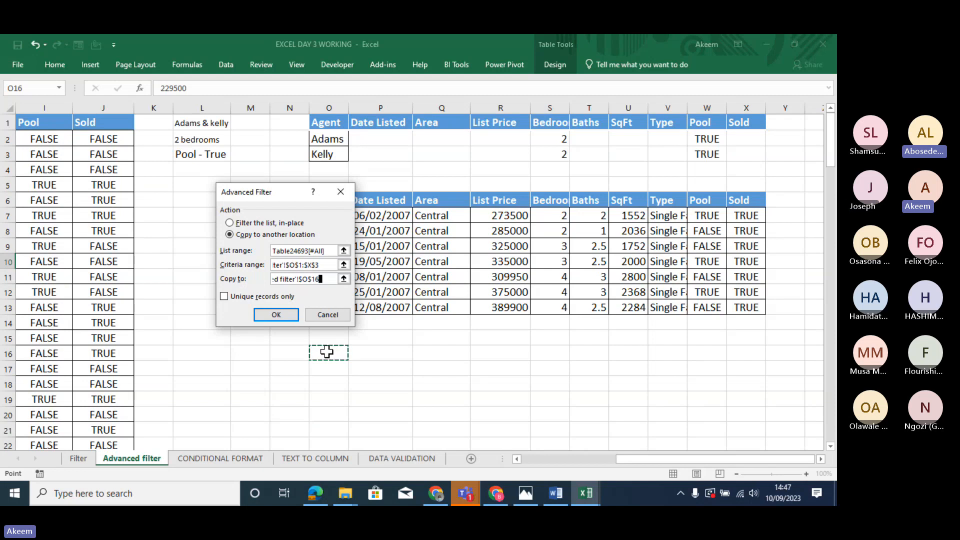
left_click(284, 310)
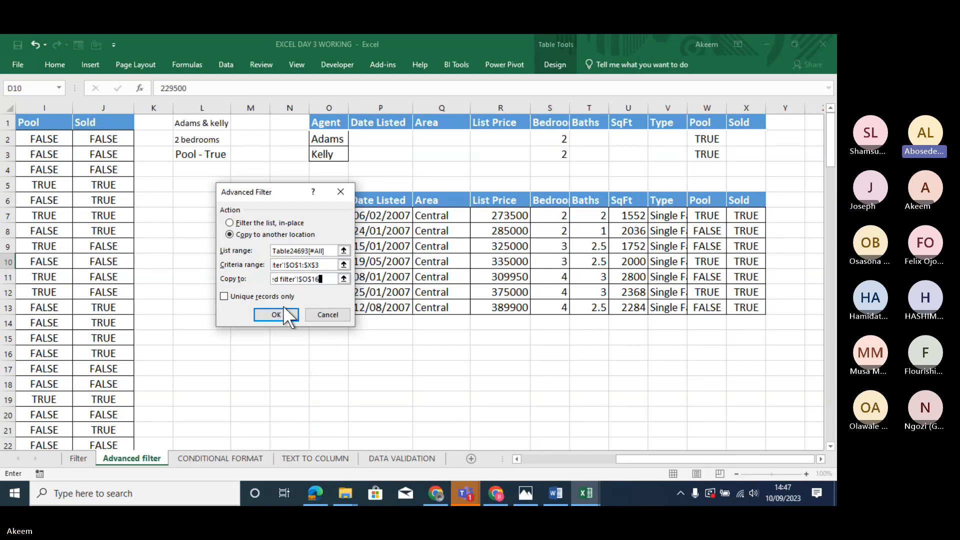
left_click(283, 308)
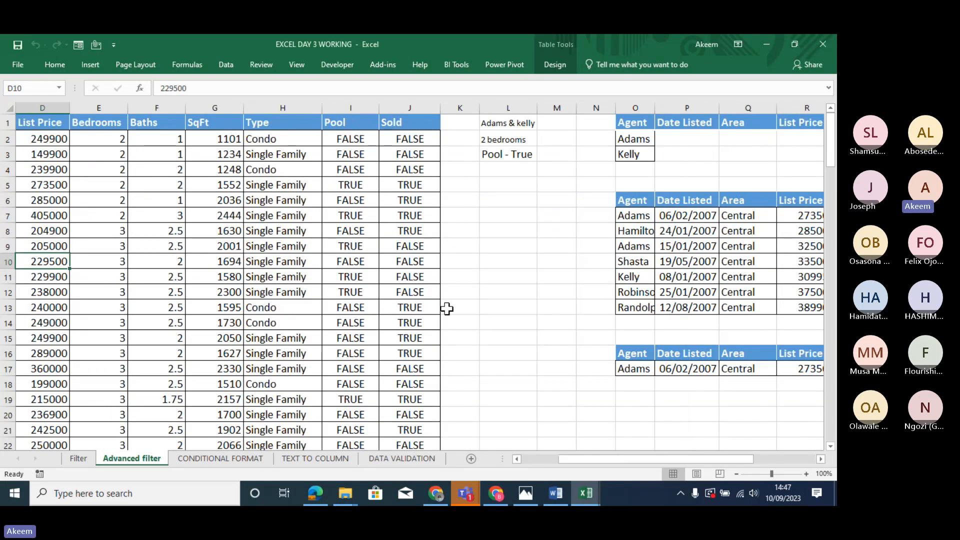
Check the agent, bedrooms and pool values in the extracted results row 17 against the filter criteria.
left_click_drag(571, 461, 667, 456)
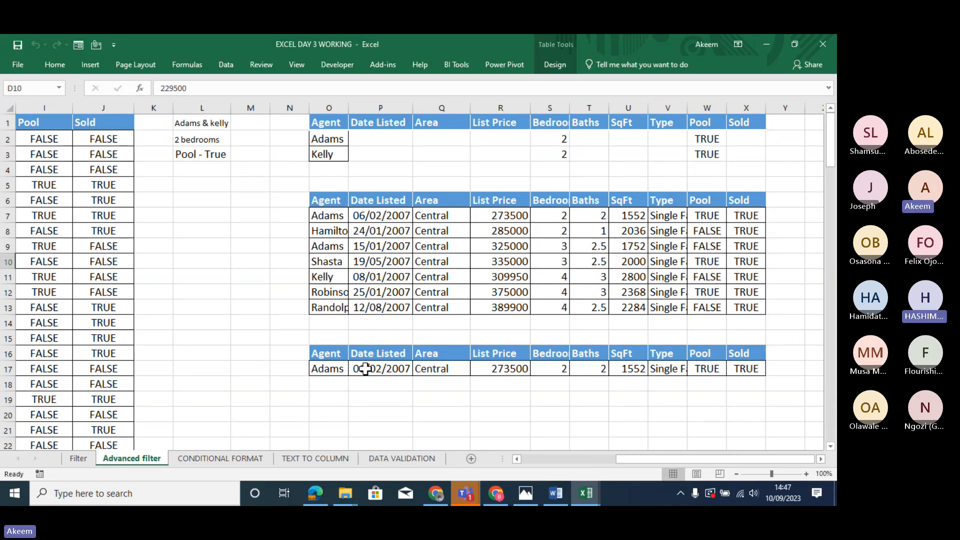
left_click(704, 369)
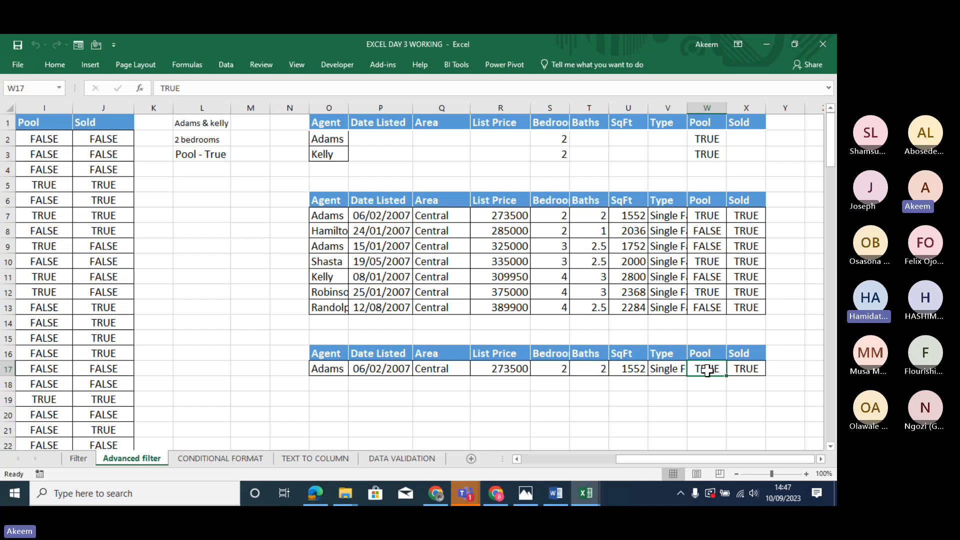
left_click(336, 369)
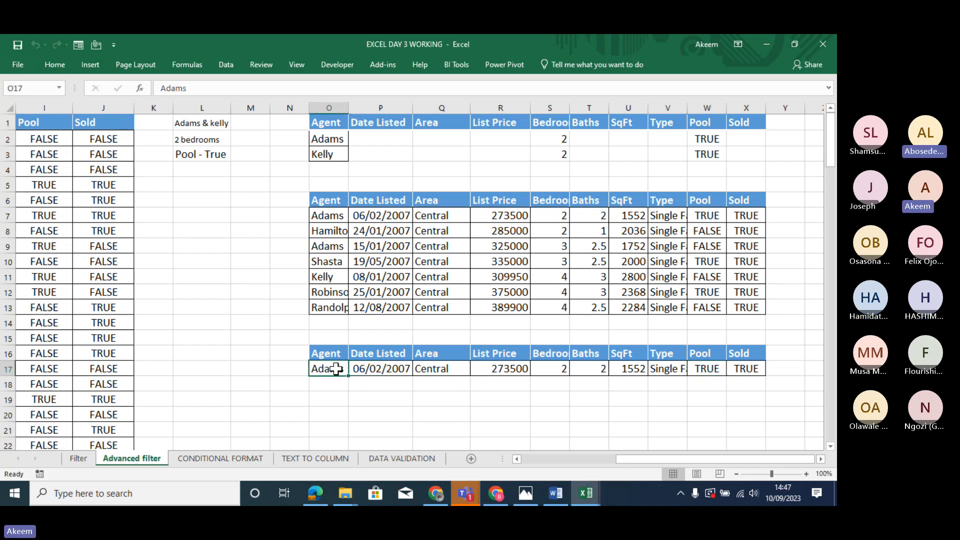
left_click(557, 367)
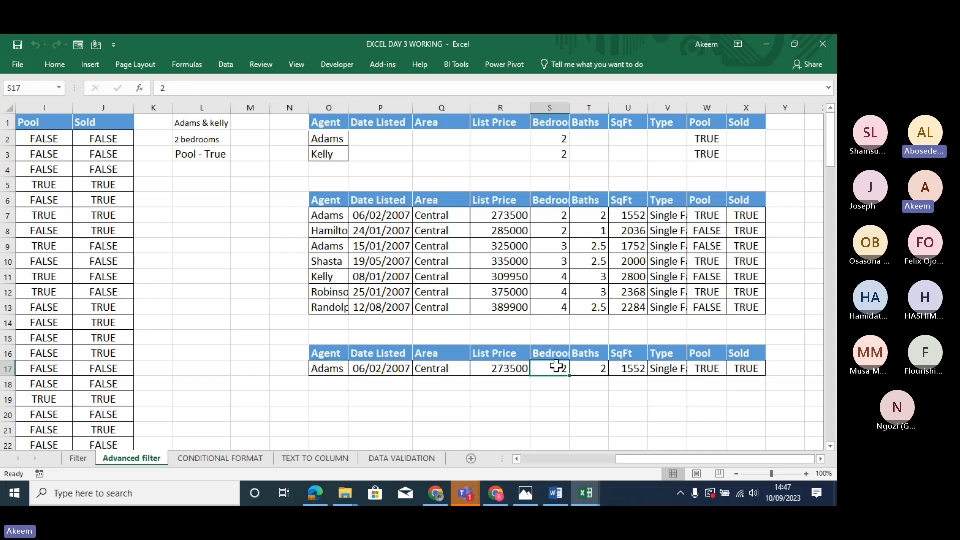
left_click(705, 369)
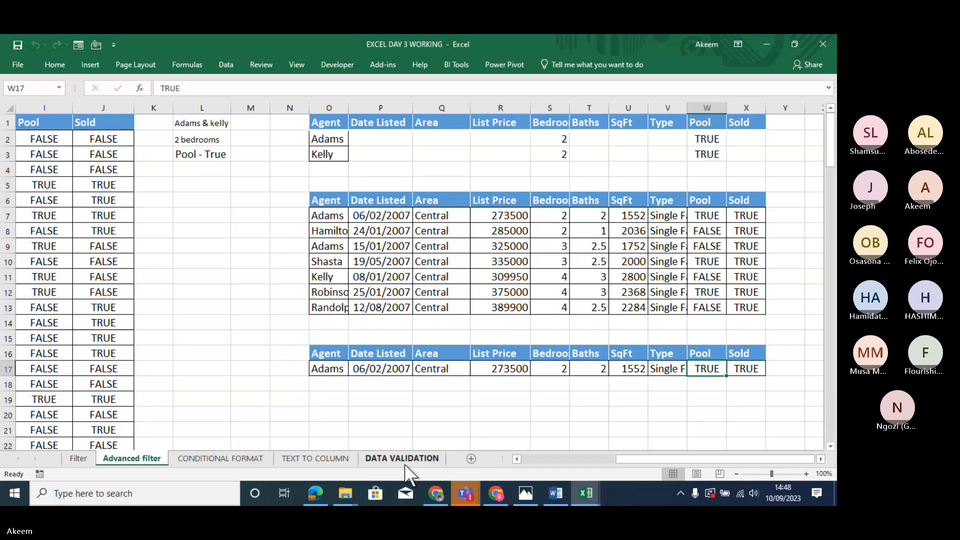
Switch to the Teams meeting, admit the participant waiting in the lobby, and minimise the meeting window.
mouse_move(467, 500)
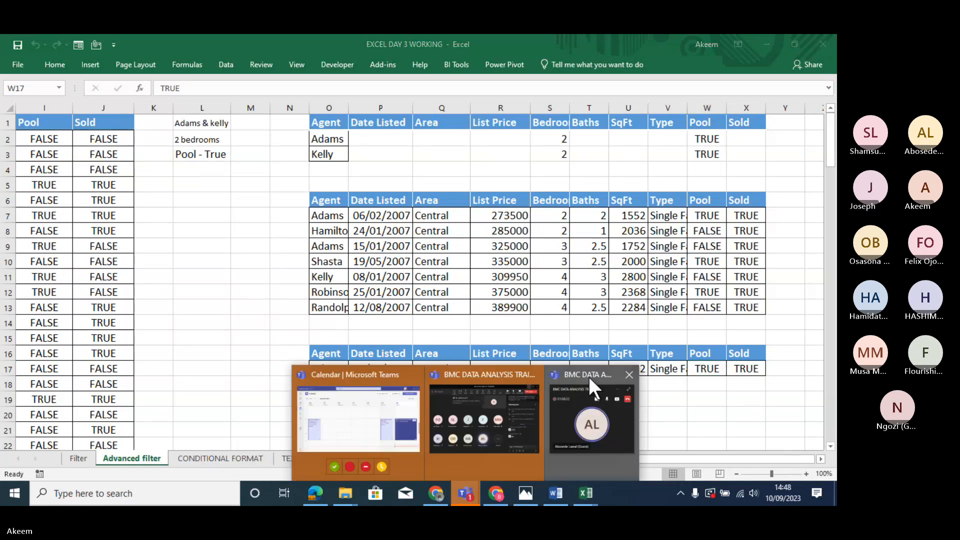
left_click(524, 401)
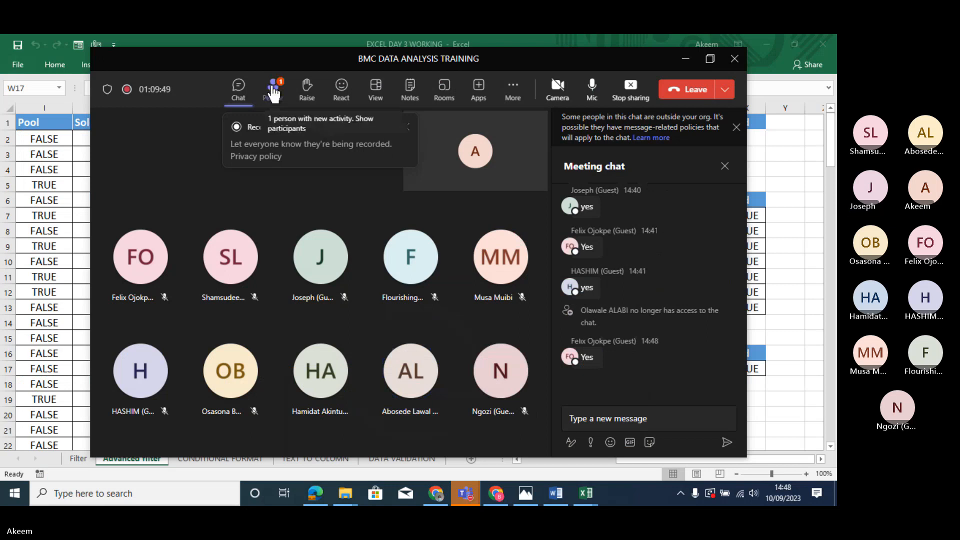
left_click(273, 90)
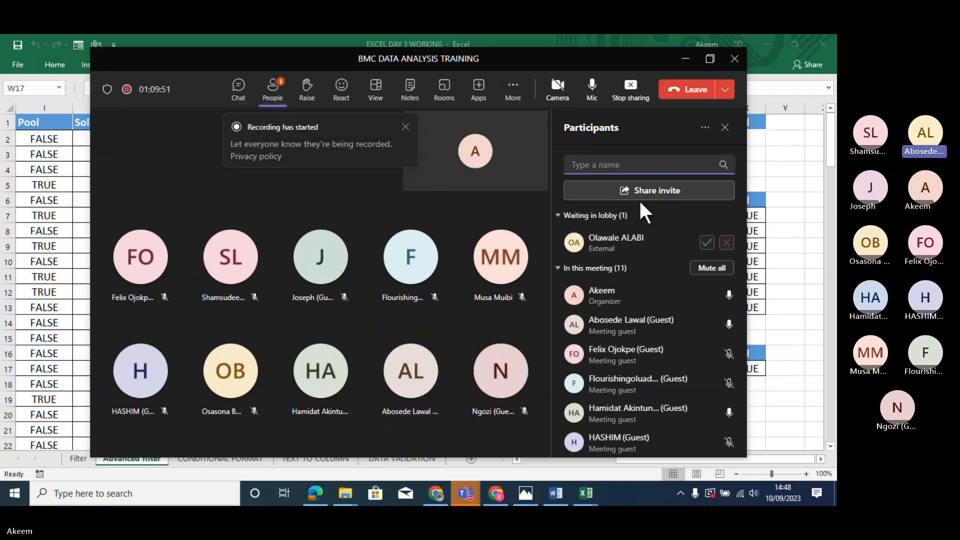
left_click(706, 242)
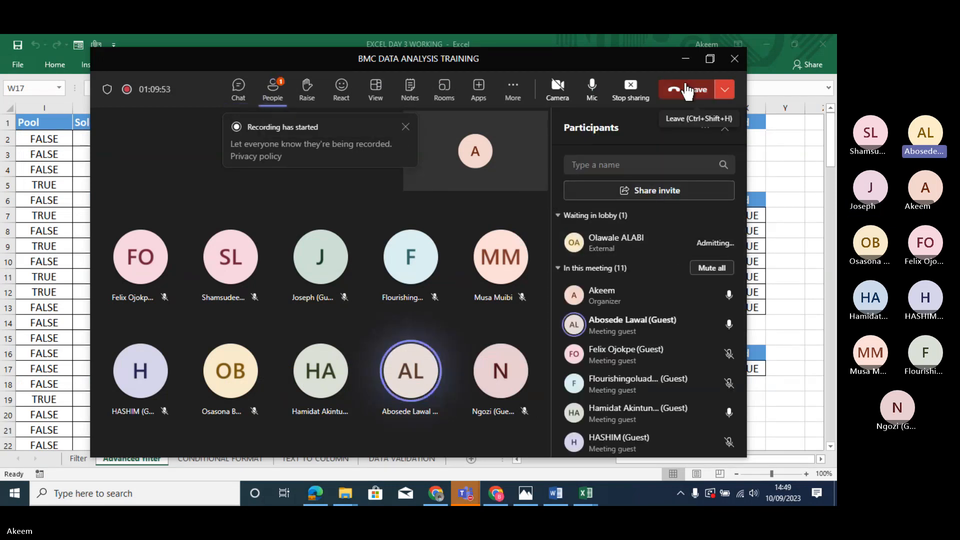
left_click(686, 59)
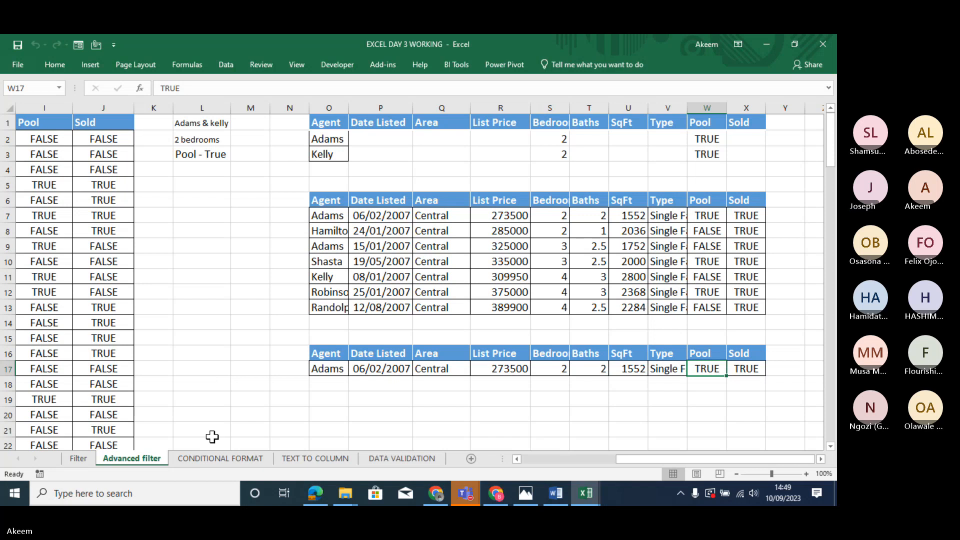
On the Advanced filter sheet, review the conditions in L1:L3, the agent and pool criteria, and the result tables starting at O16 and O6.
left_click(213, 456)
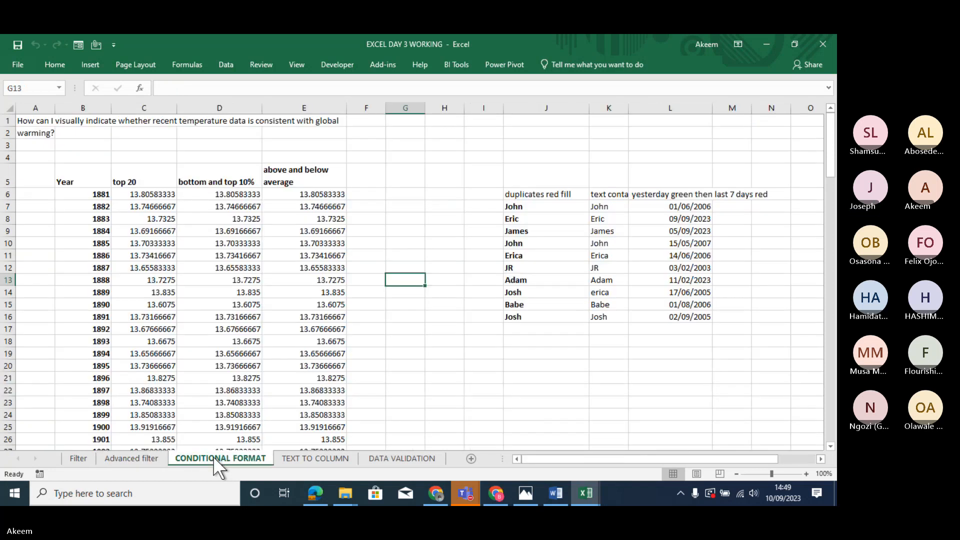
left_click(149, 457)
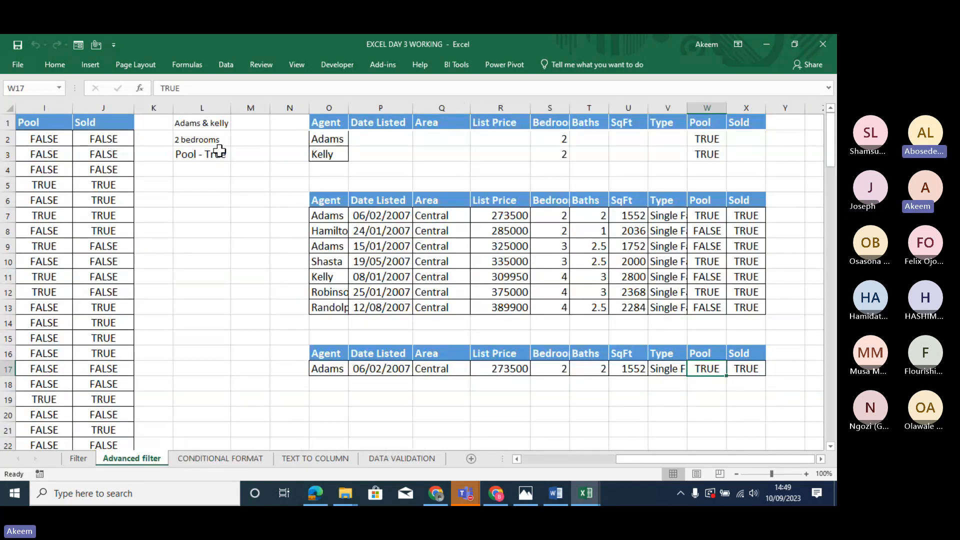
left_click(200, 123)
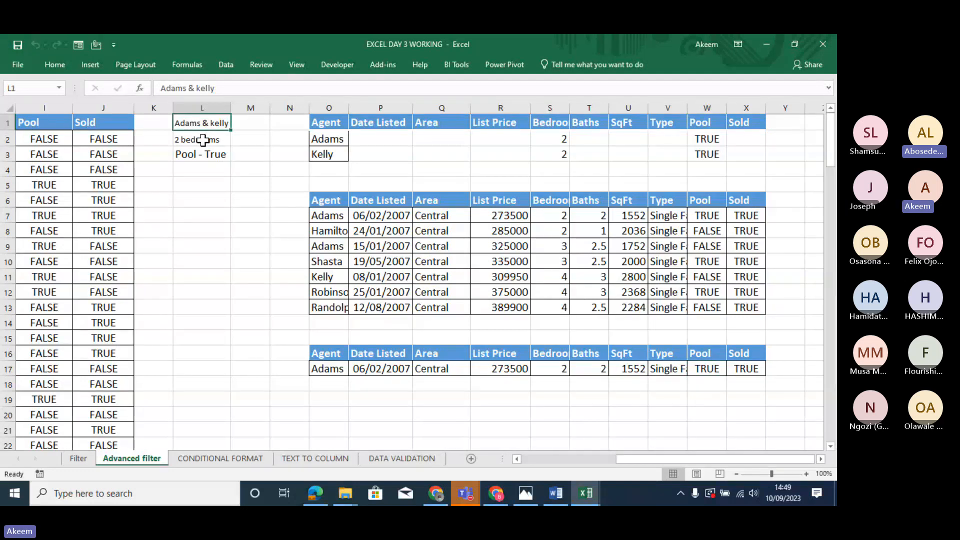
left_click(202, 140)
left_click(206, 153)
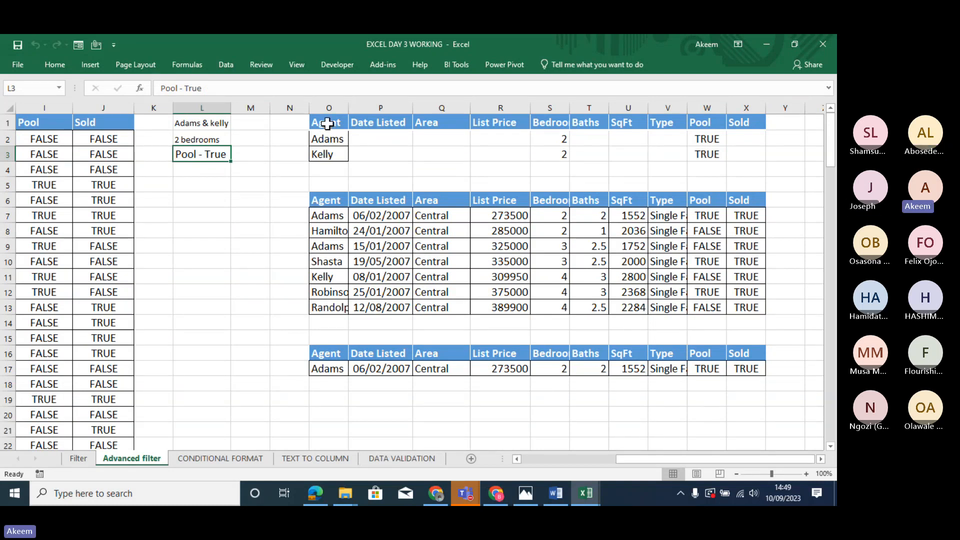
left_click_drag(328, 123, 338, 155)
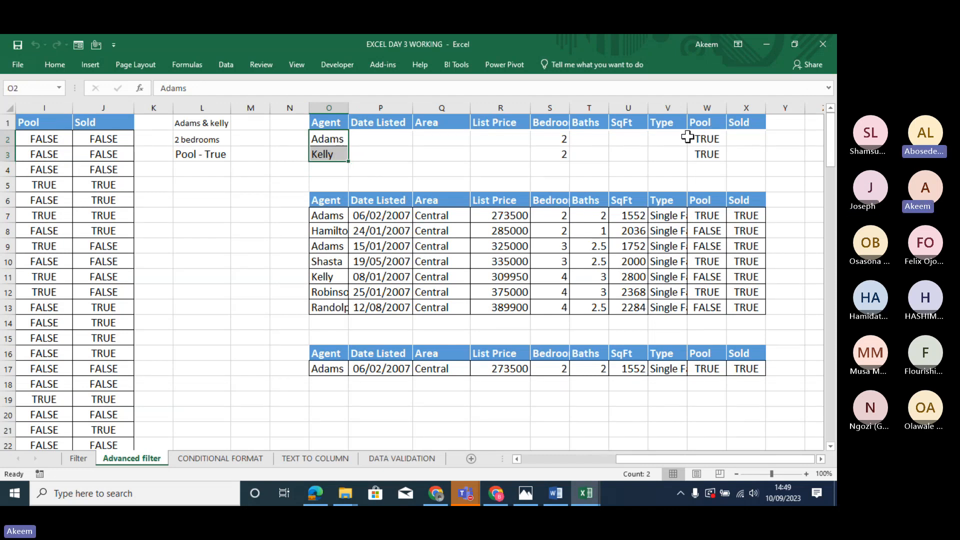
left_click(706, 137)
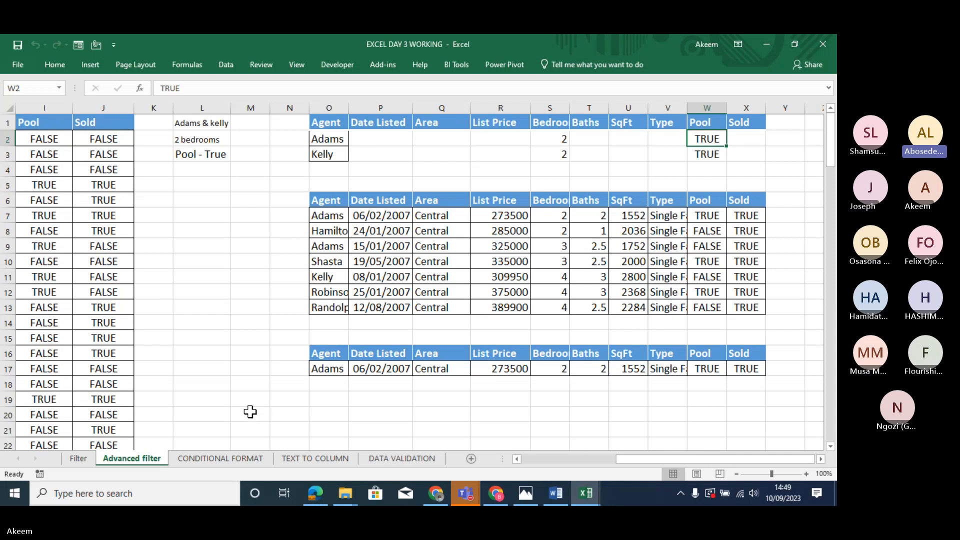
left_click(331, 353)
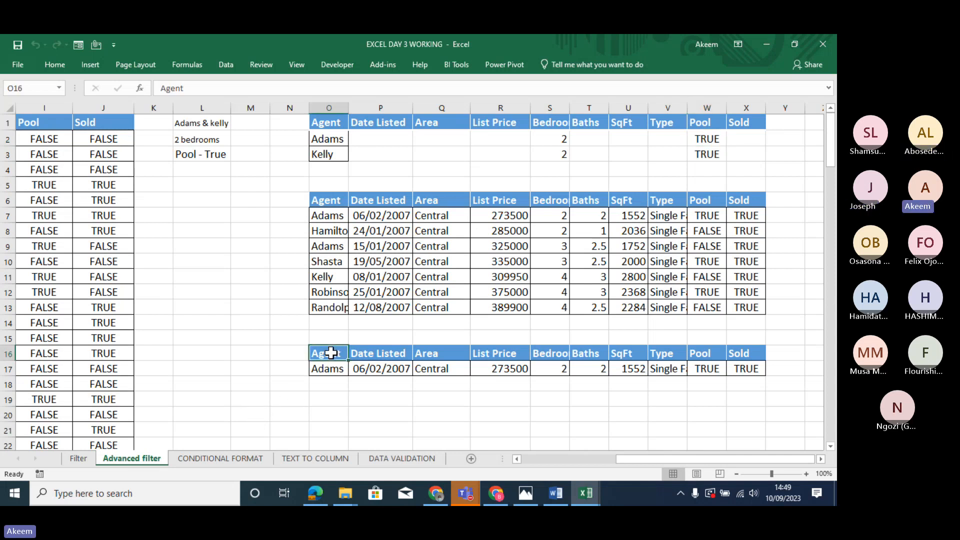
left_click(330, 204)
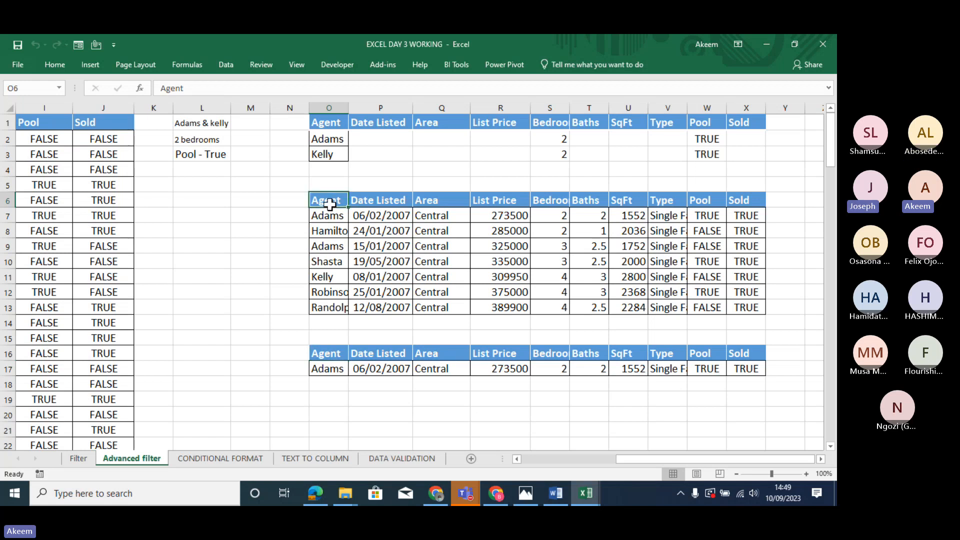
Switch to the Teams meeting, admit the guest waiting in the lobby, and return to the workbook.
left_click(333, 354)
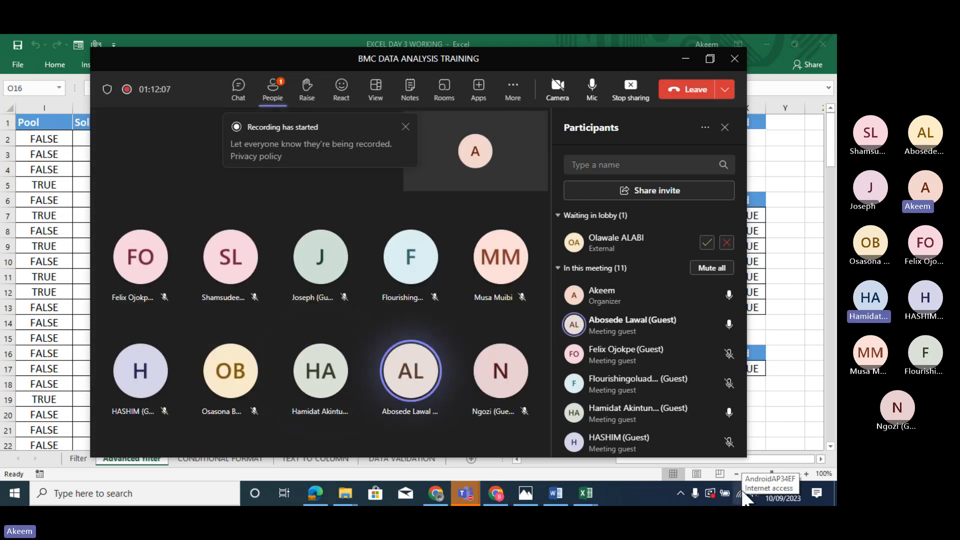
left_click(707, 243)
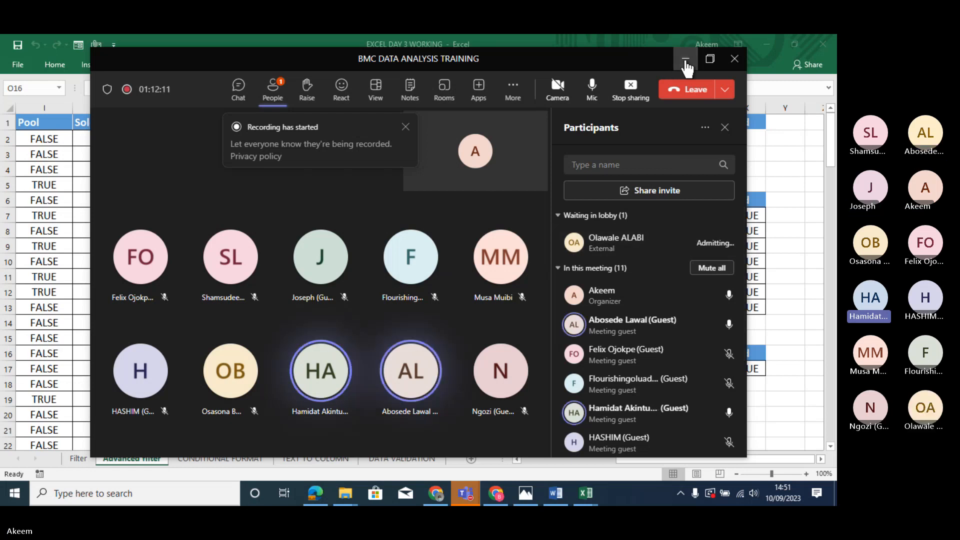
left_click(686, 62)
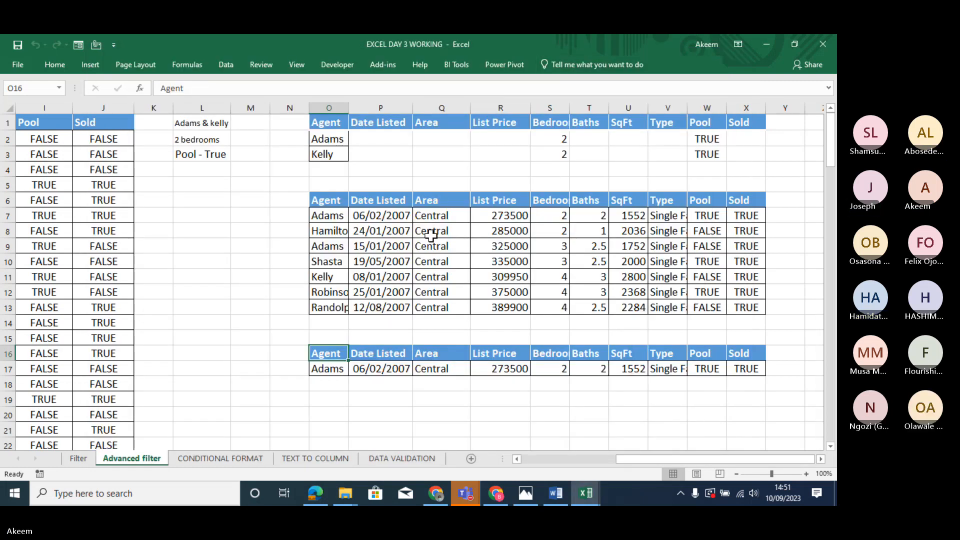
Review the extracted results table in O6:X13, checking its Date Listed values in P7:P13 and its Area entries.
left_click(389, 231)
left_click_drag(384, 214, 392, 299)
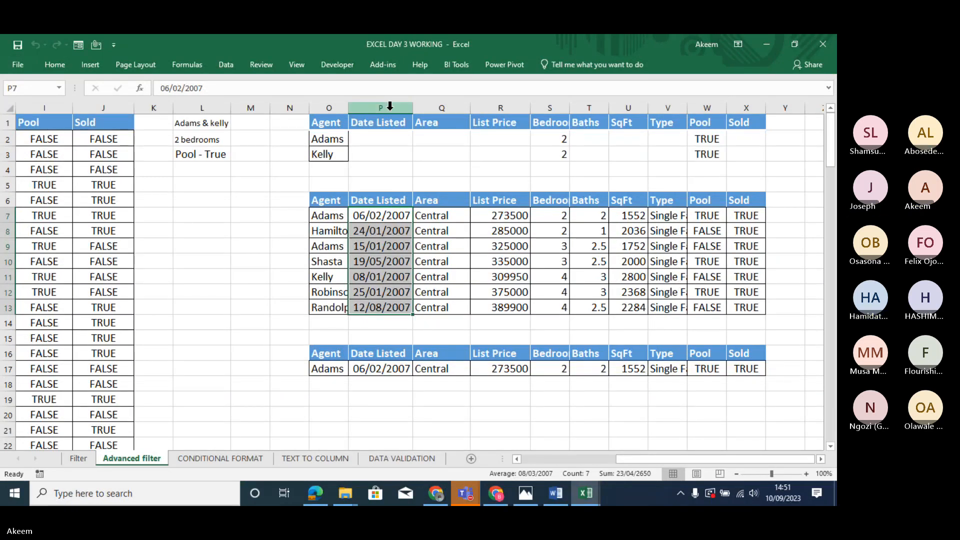
left_click(398, 245)
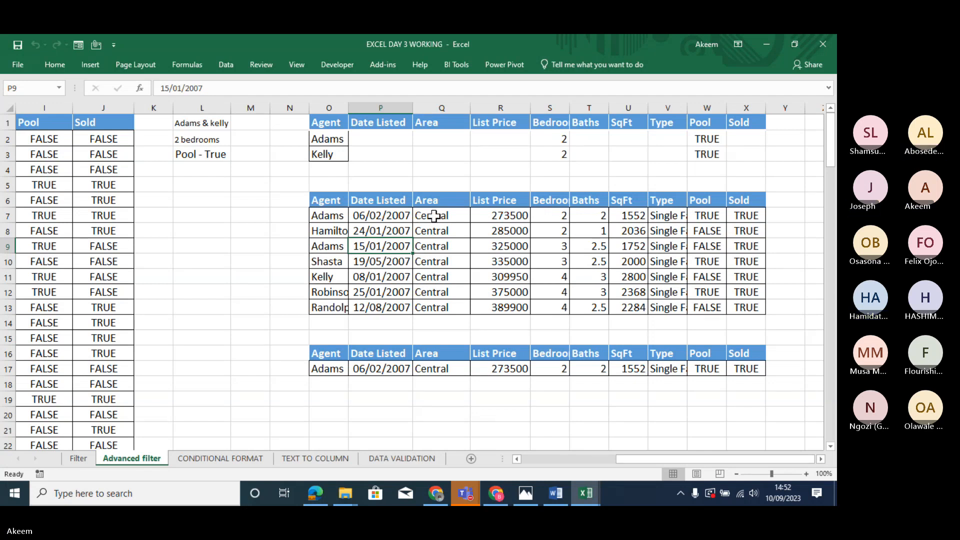
left_click(416, 215)
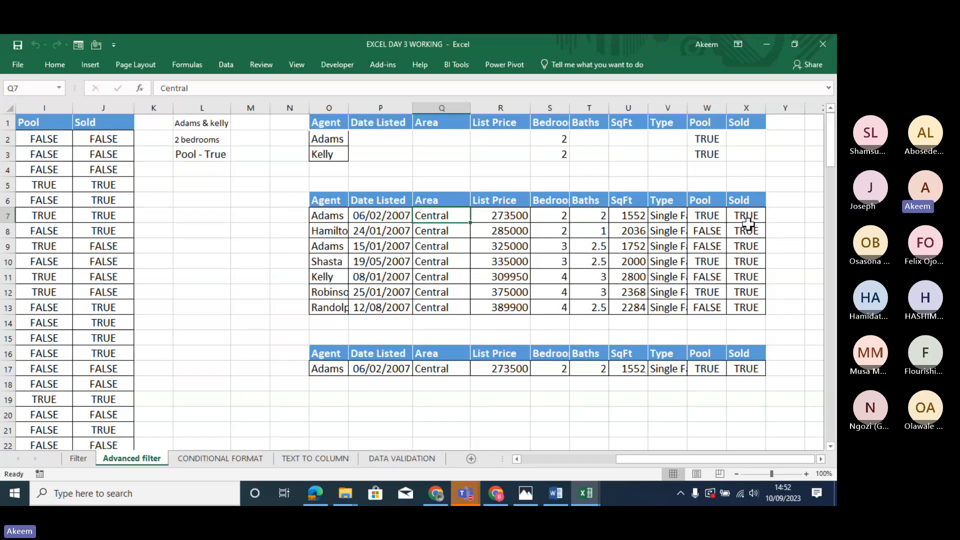
left_click(748, 225)
left_click(440, 206)
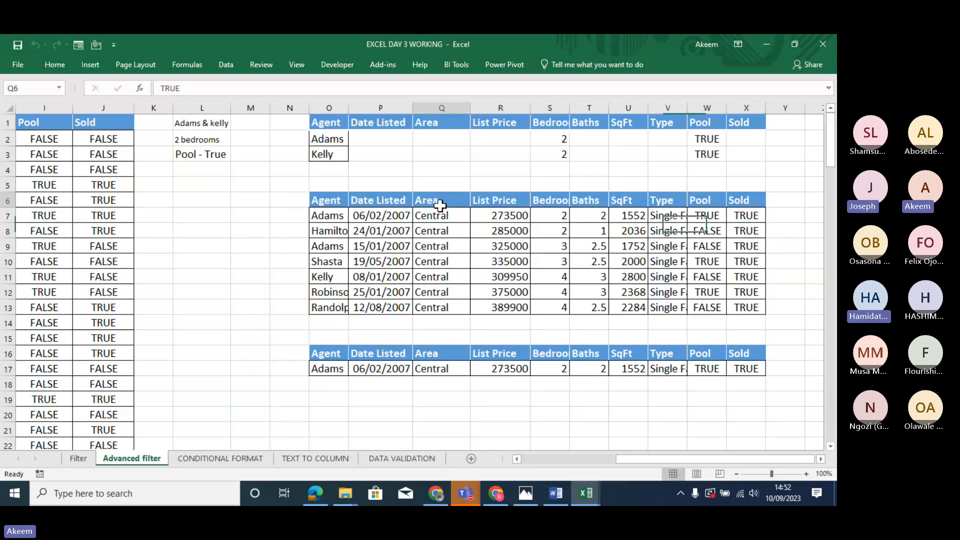
key("Down")
key("Down")
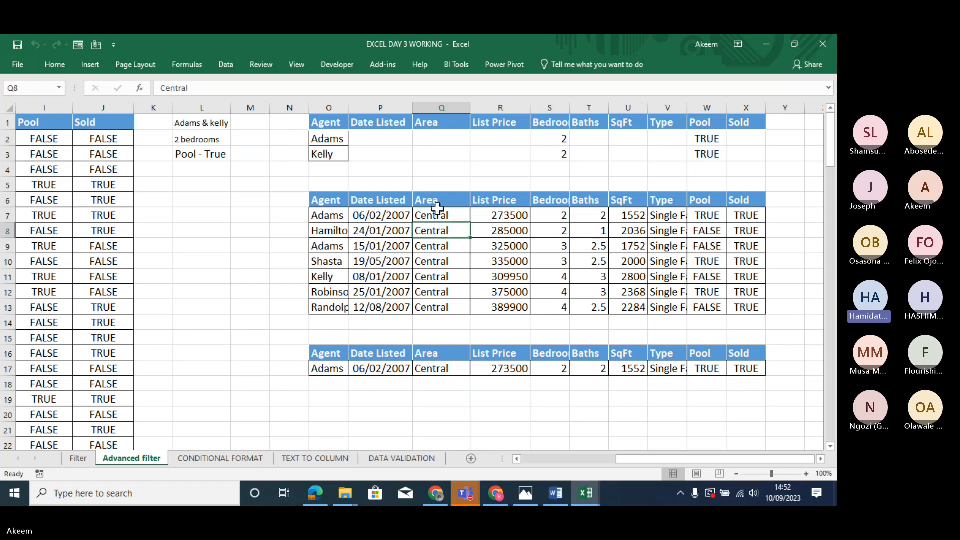
left_click(323, 201)
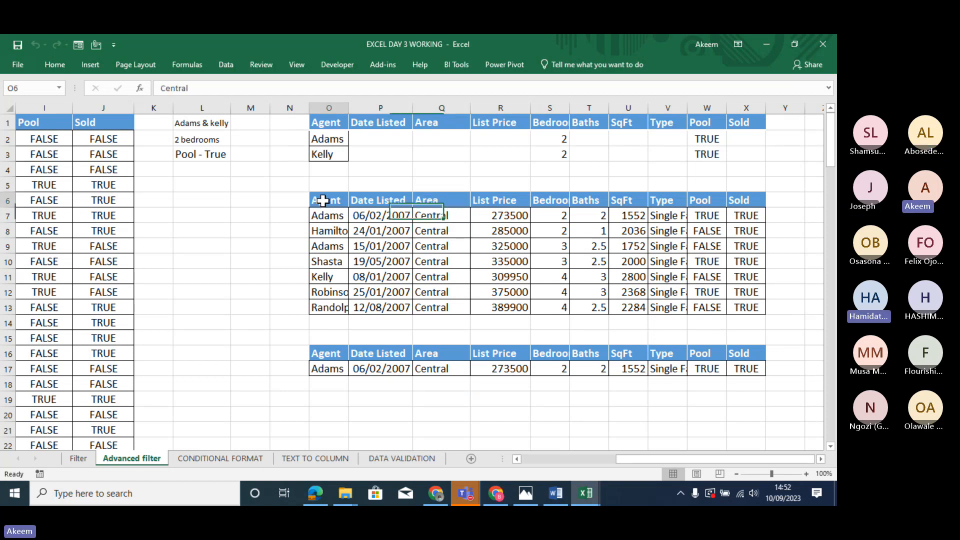
left_click_drag(322, 201, 625, 216)
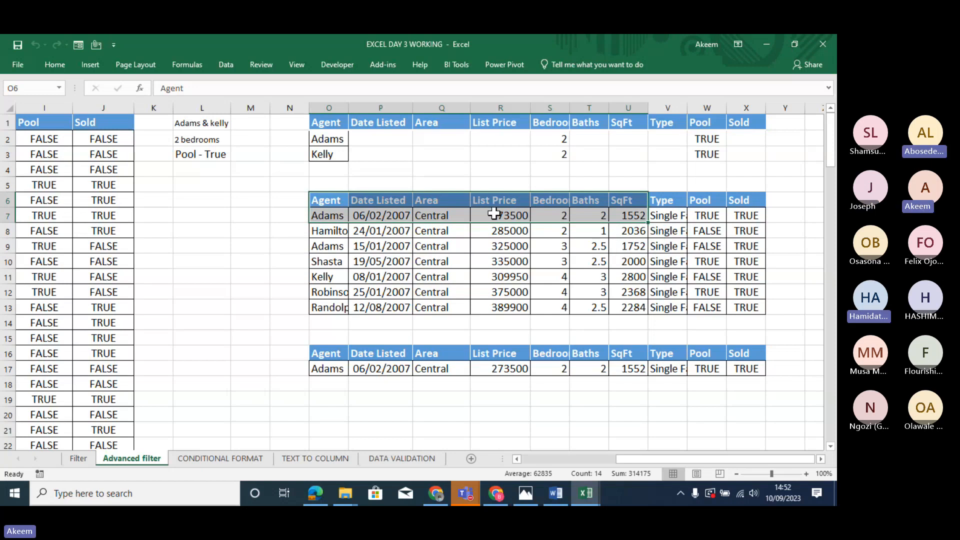
left_click(334, 201)
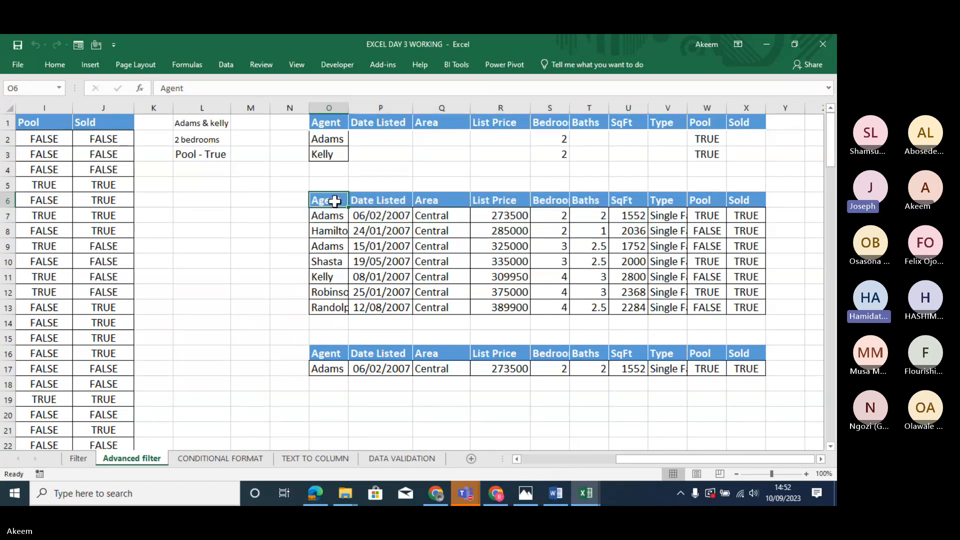
mouse_move(335, 201)
left_mouse_down()
mouse_move(593, 253)
mouse_move(737, 316)
mouse_move(735, 307)
left_mouse_up()
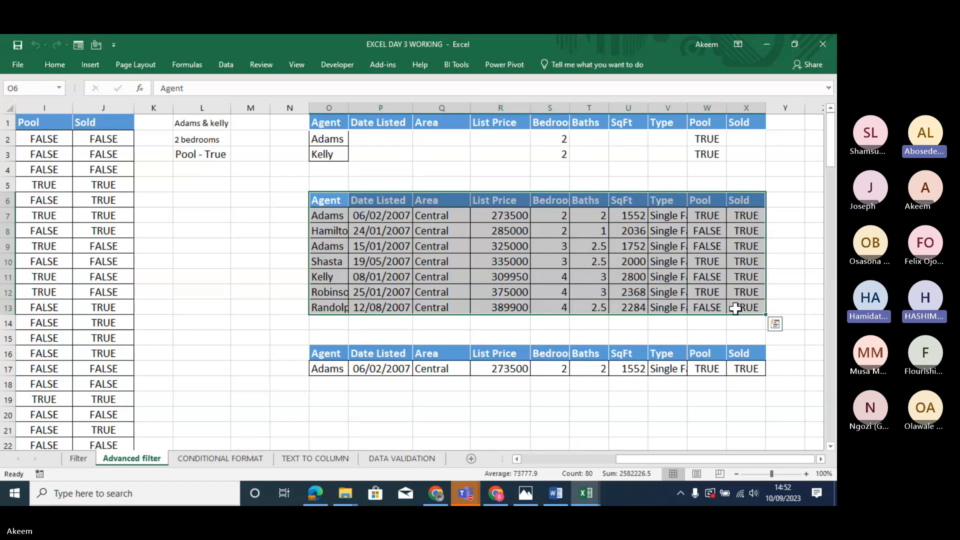
left_click(384, 223)
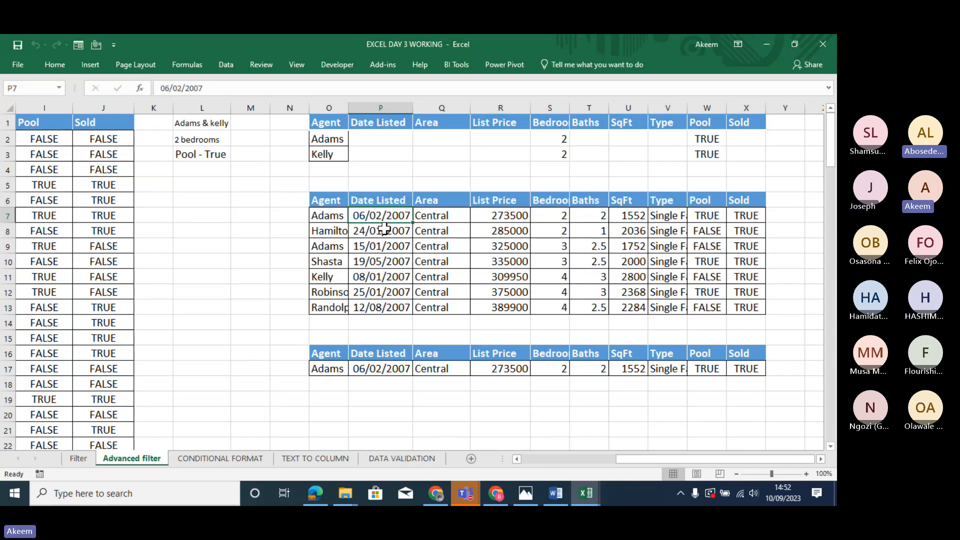
Widen column P to give the Date Listed values in the results tables more room.
left_click_drag(384, 229, 384, 262)
left_click_drag(409, 105, 379, 107)
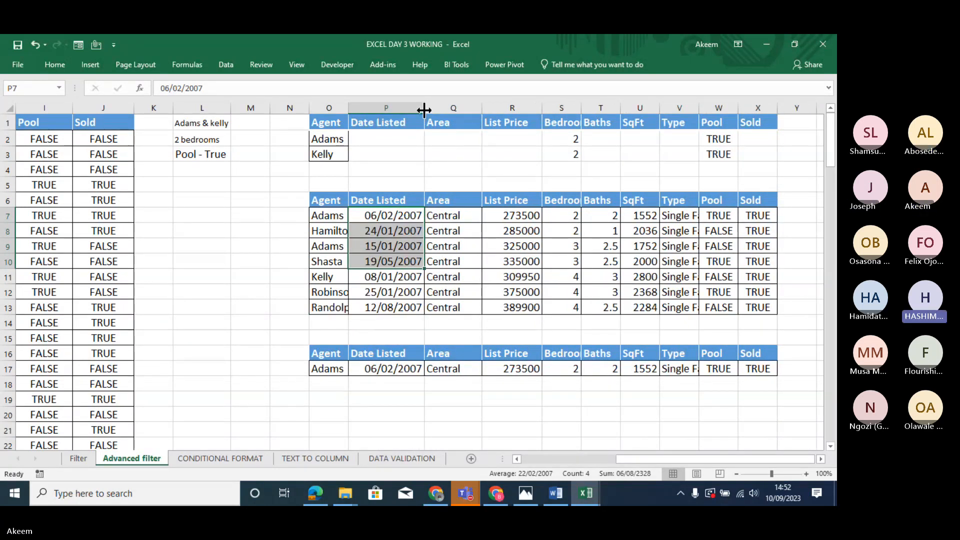
mouse_move(424, 110)
left_mouse_down()
mouse_move(386, 111)
mouse_move(428, 112)
left_mouse_up()
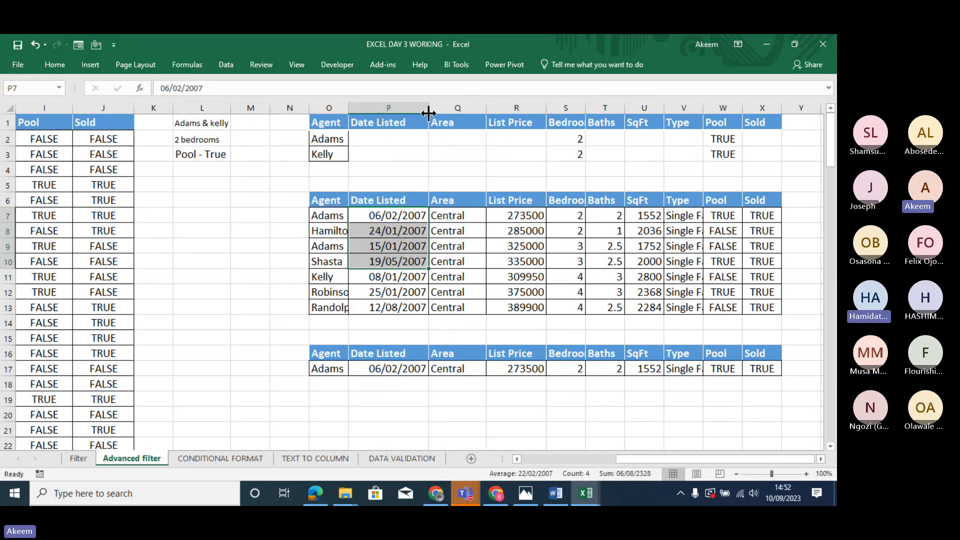
left_click(403, 214)
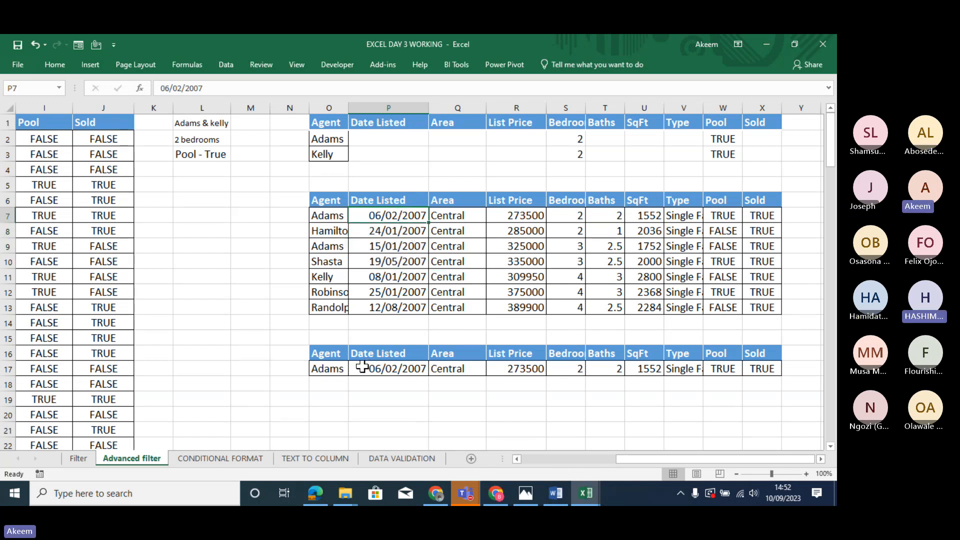
Look over the yearly temperature data and the top 20 column on the CONDITIONAL FORMAT sheet.
left_click(224, 458)
left_click(276, 282)
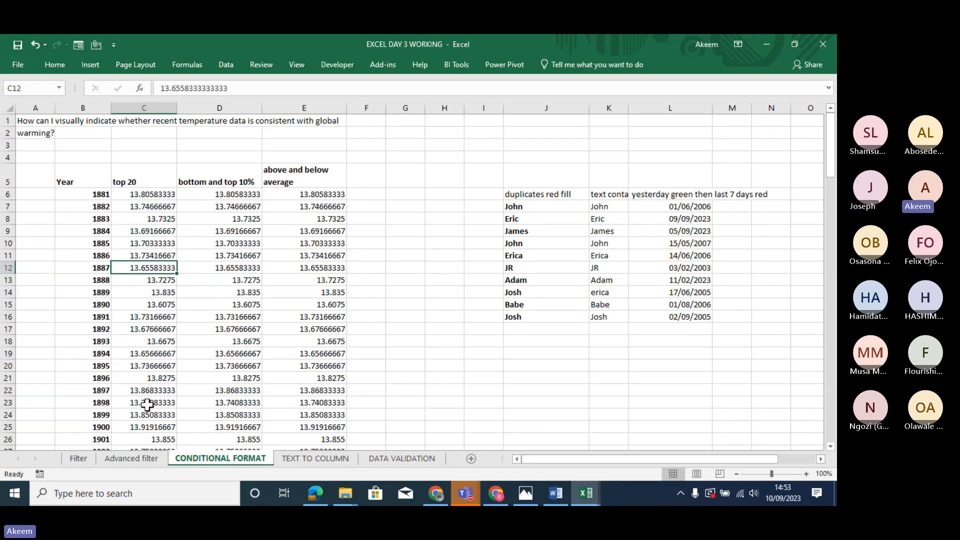
left_click(142, 458)
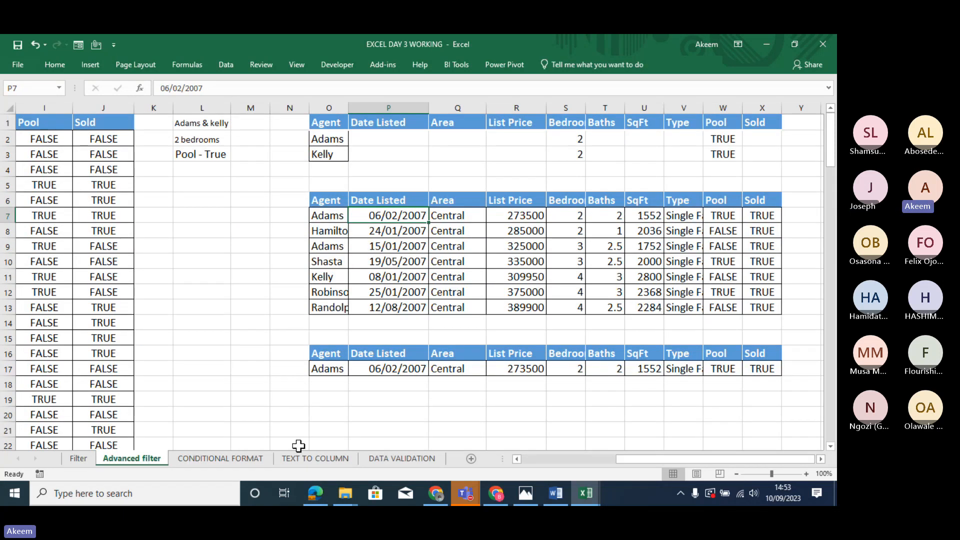
left_click(234, 458)
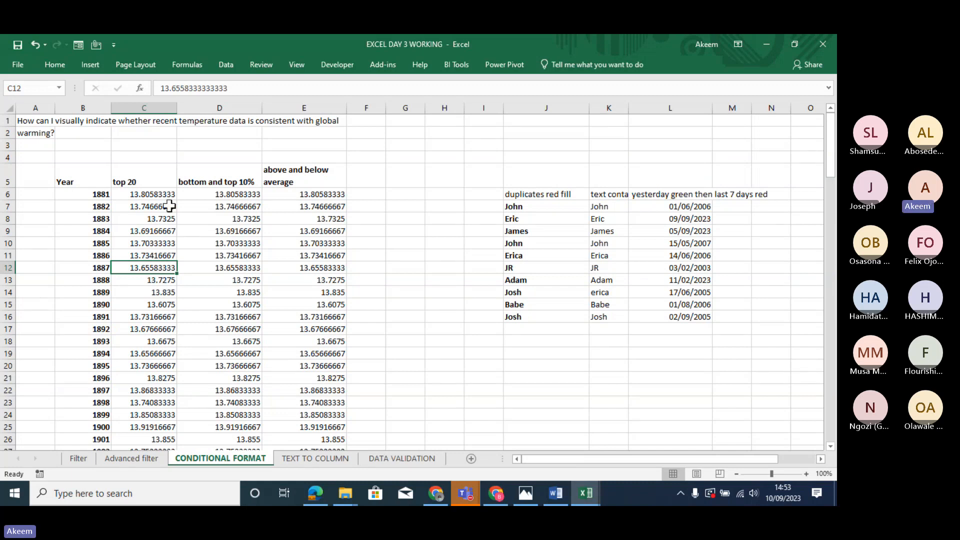
left_click(143, 206)
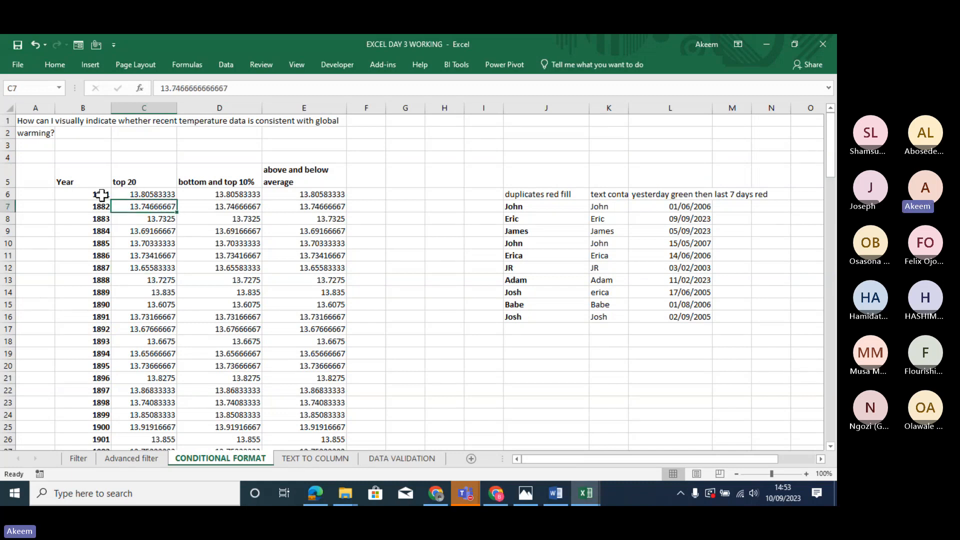
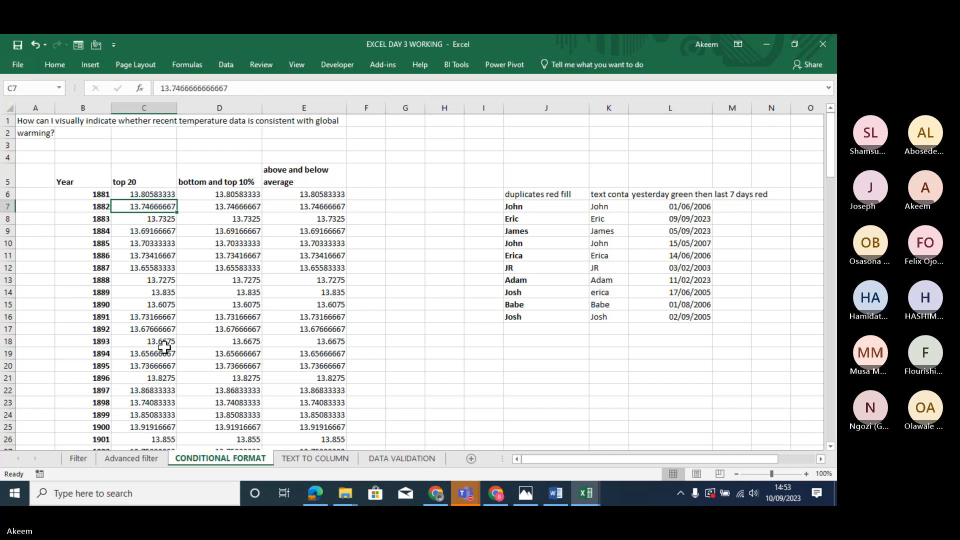
Return to the Advanced filter sheet and look over the source listings from the Agent column onward.
left_click(139, 457)
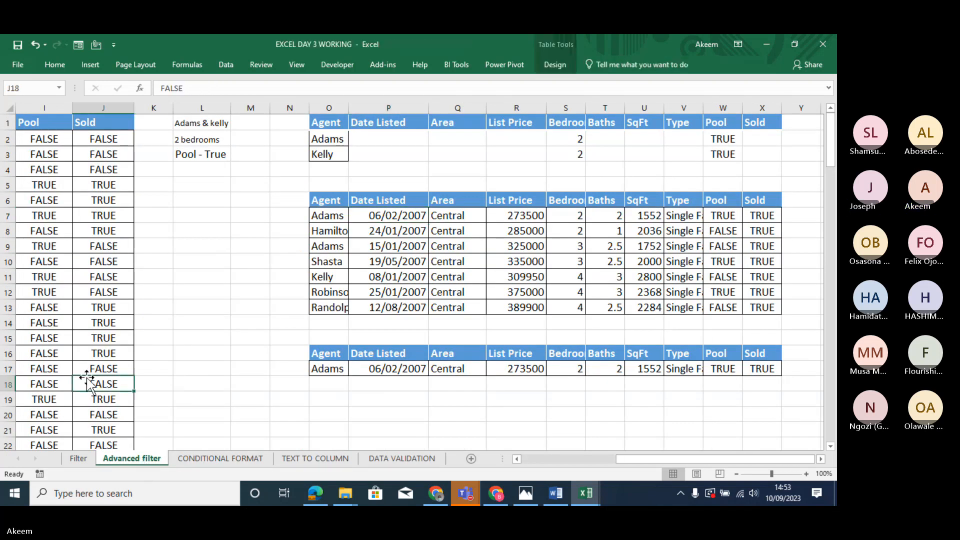
key("Home")
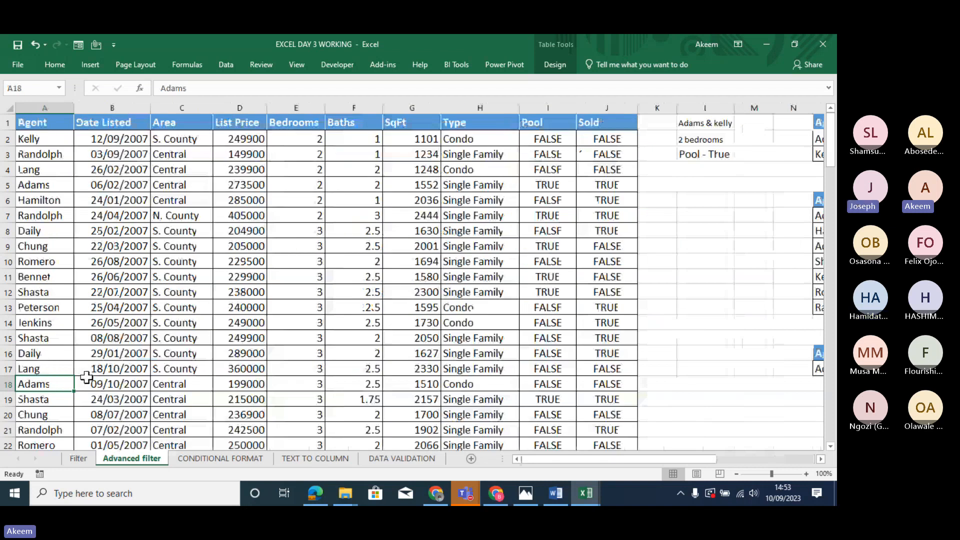
left_click(216, 257)
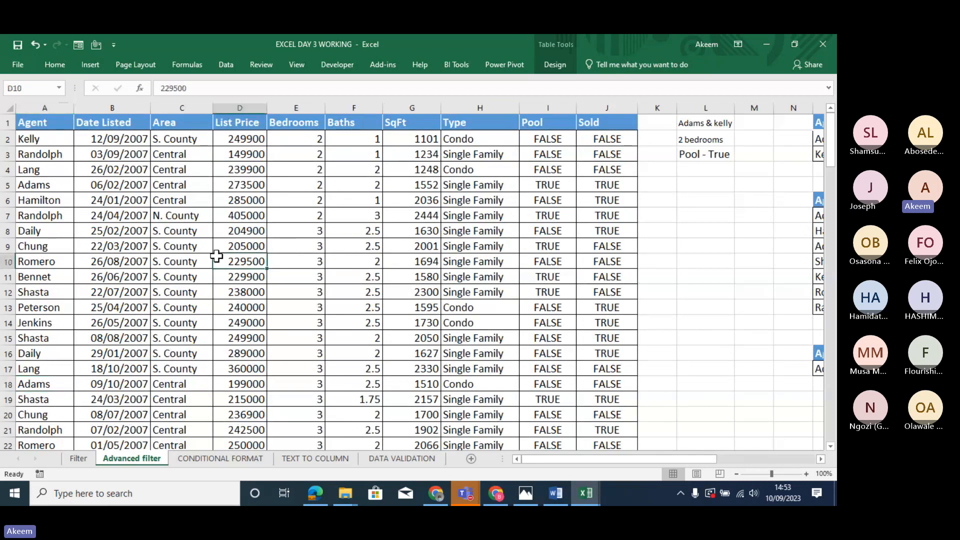
left_click(189, 231)
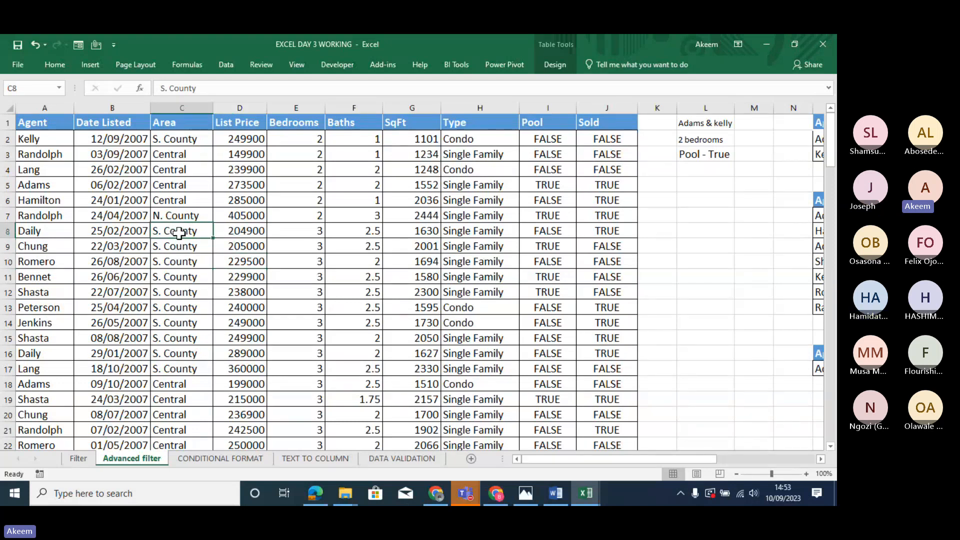
left_click(42, 210)
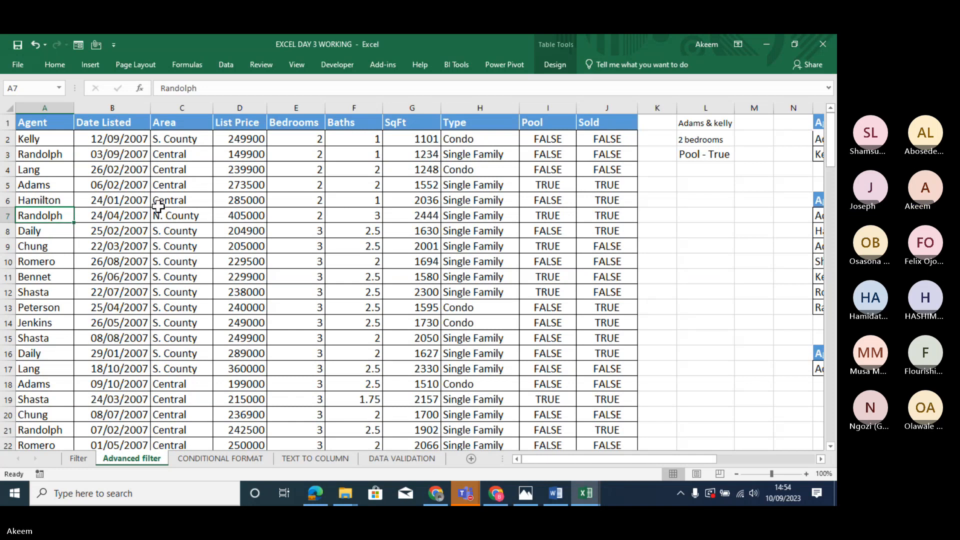
Add a Text That Contains conditional formatting rule to cell A5 for its agent's surname, using Light Red Fill with Dark Red Text.
left_click(47, 186)
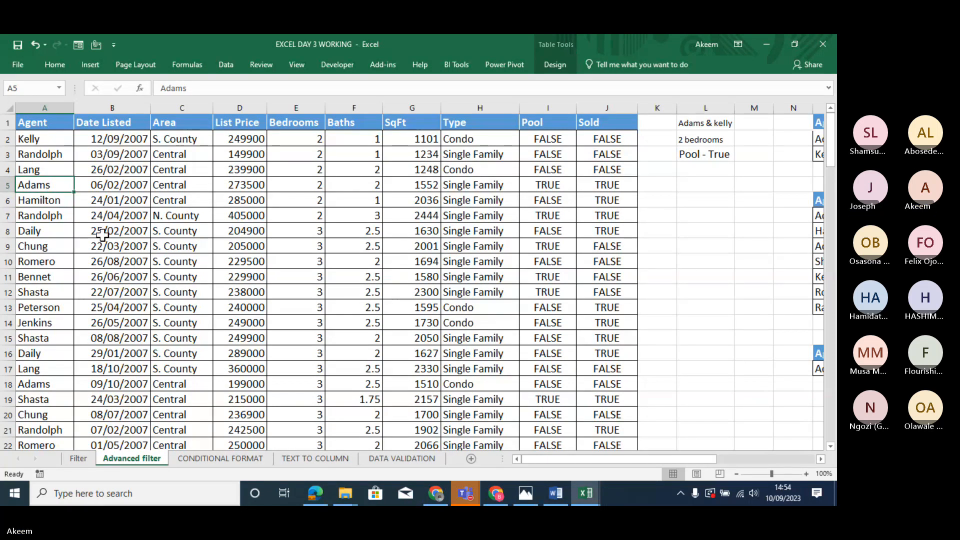
left_click(53, 66)
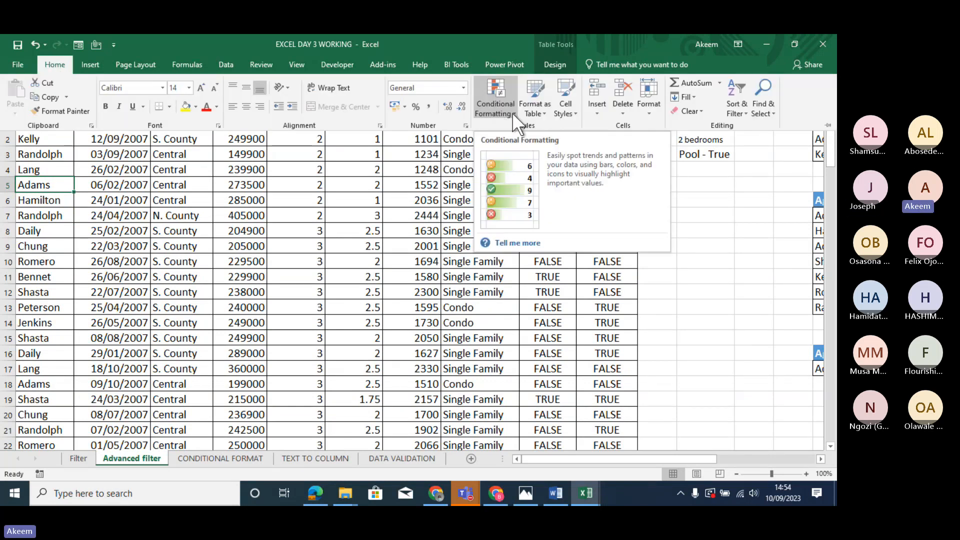
left_click(512, 112)
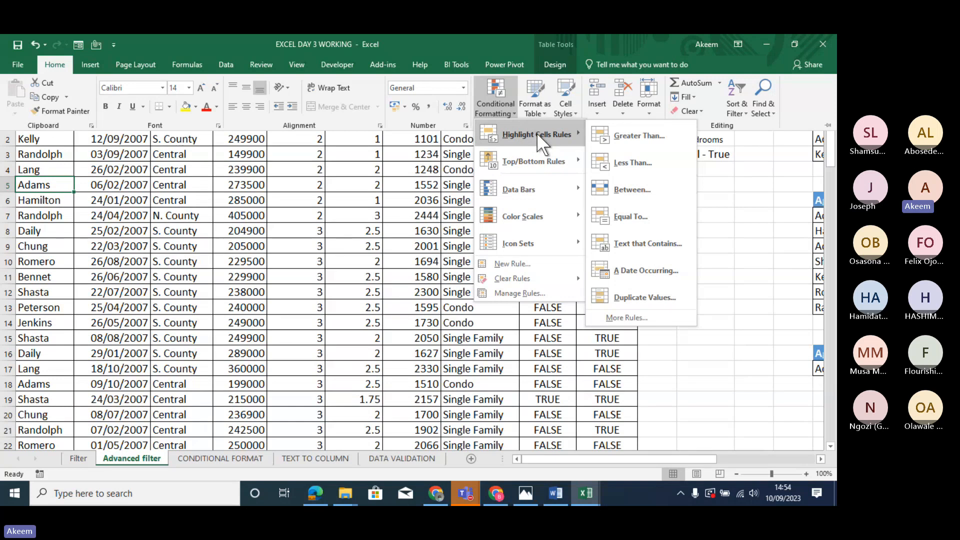
left_click(646, 241)
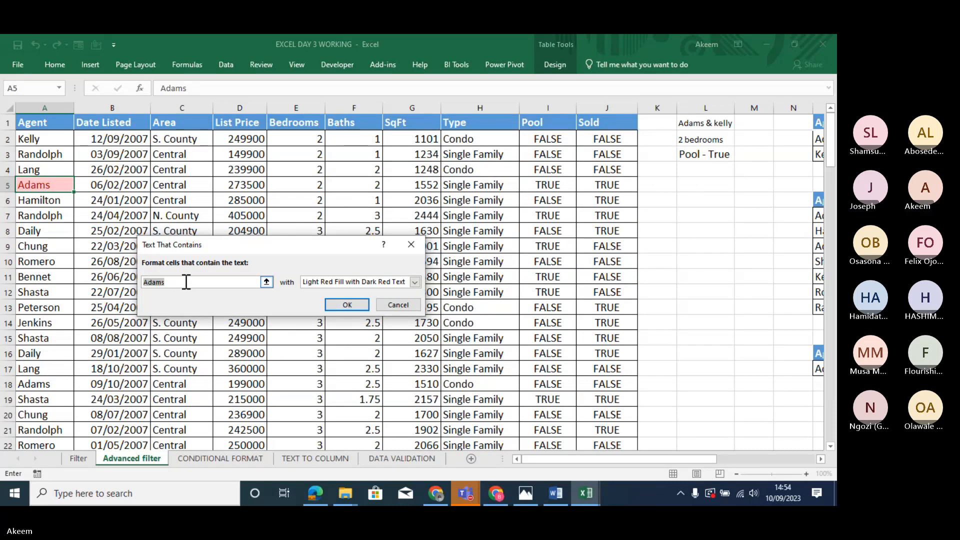
left_click(183, 282)
key("BackSpace")
key("BackSpace")
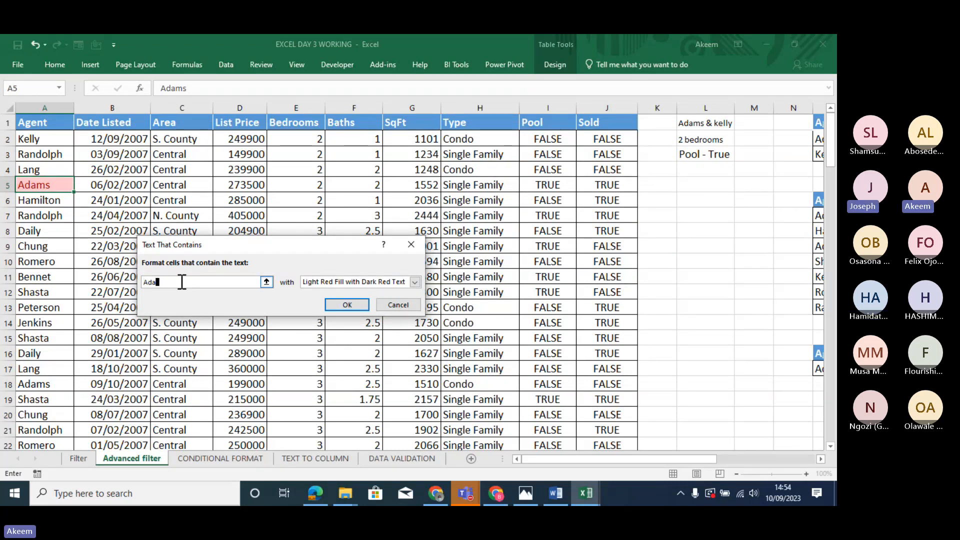
type("M")
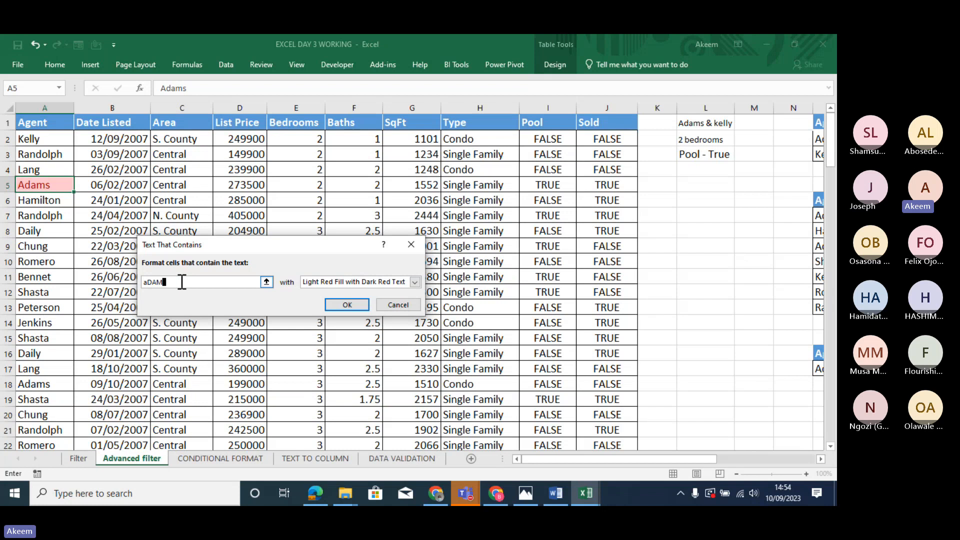
type("S")
key("BackSpace")
key("BackSpace")
key("BackSpace")
key("BackSpace")
key("BackSpace")
type("Adams")
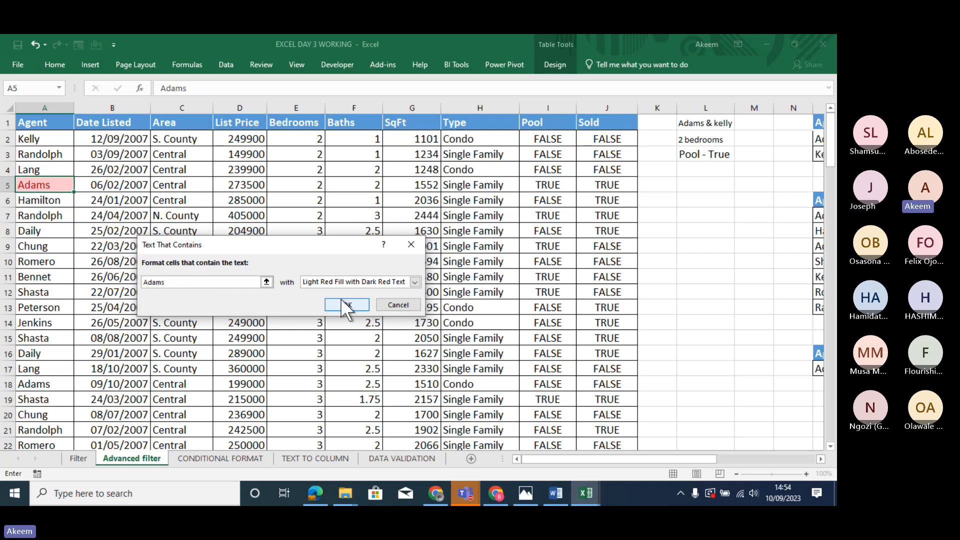
left_click(343, 301)
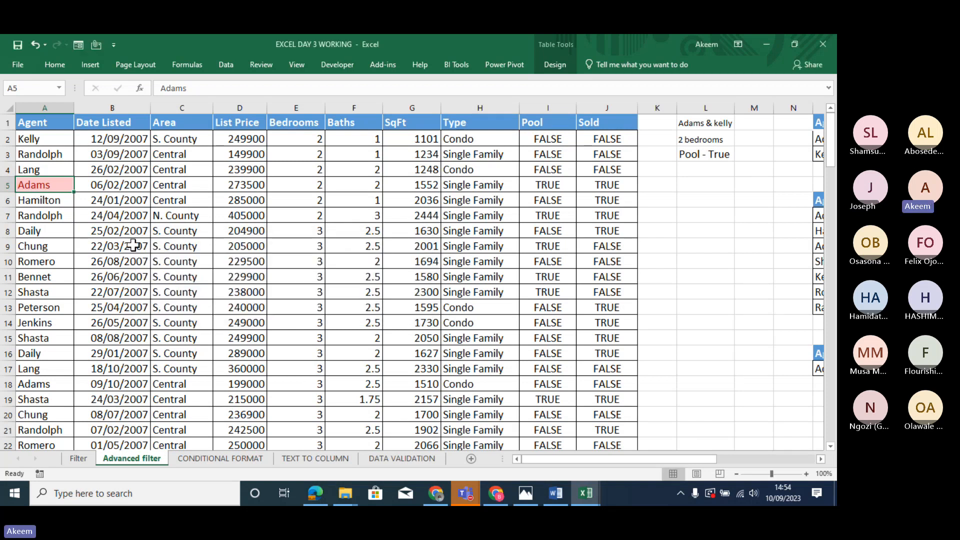
Look through the Agent column down to the end of the listings table and back up, checking which cells are highlighted.
left_click(38, 213)
key("Down")
key("Down")
key("Down")
key("Down")
key("Down")
key("Down")
key("Down")
key("Down")
key("Down")
key("Down")
key("Down")
key("Down")
key("Down")
key("Down")
key("Down")
key("Down")
key("Down")
key("Down")
key("Down")
key("Down")
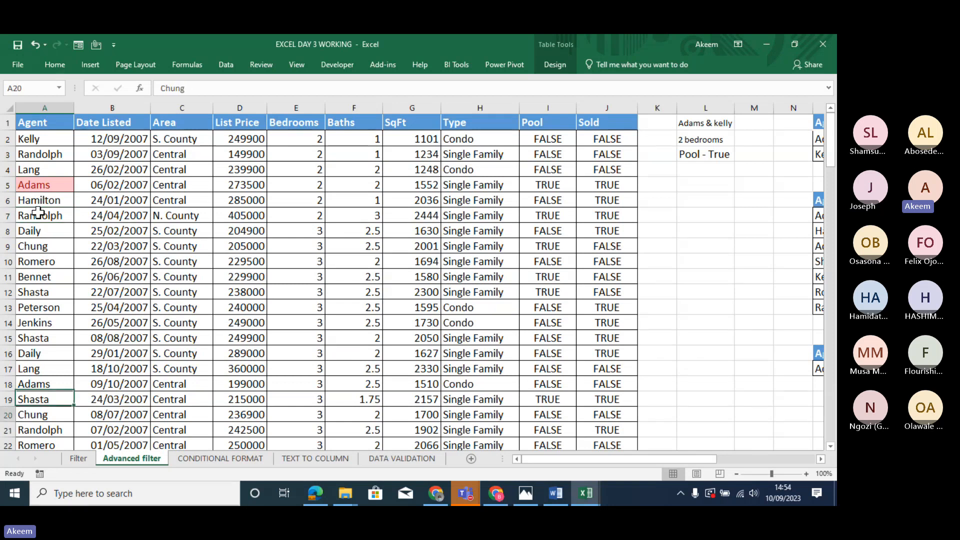
key("Down")
key("Down")
key("Down")
key("Down")
key("Down")
key("Down")
key("Down")
key("Down")
key("Down")
key("Down")
key("Down")
key("Down")
key("Down")
key("Down")
key("Down")
key("Down")
key("Down")
key("Down")
key("Down")
key("Down")
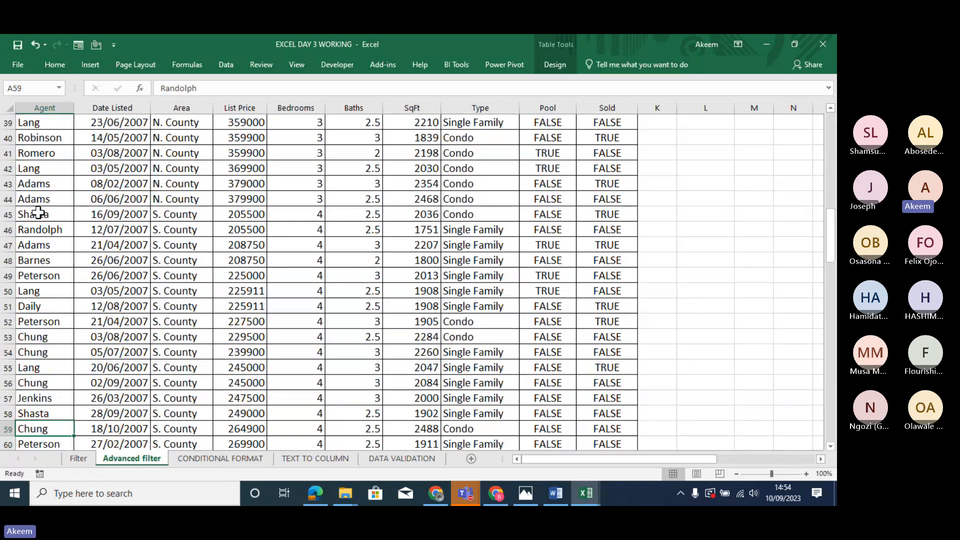
key("Down")
key("Down")
key("Down")
key("Down")
key("Down")
key("Down")
key("Down")
key("Down")
key("Down")
key("Down")
key("Down")
key("Down")
key("Down")
key("Down")
key("Down")
key("Down")
key("Down")
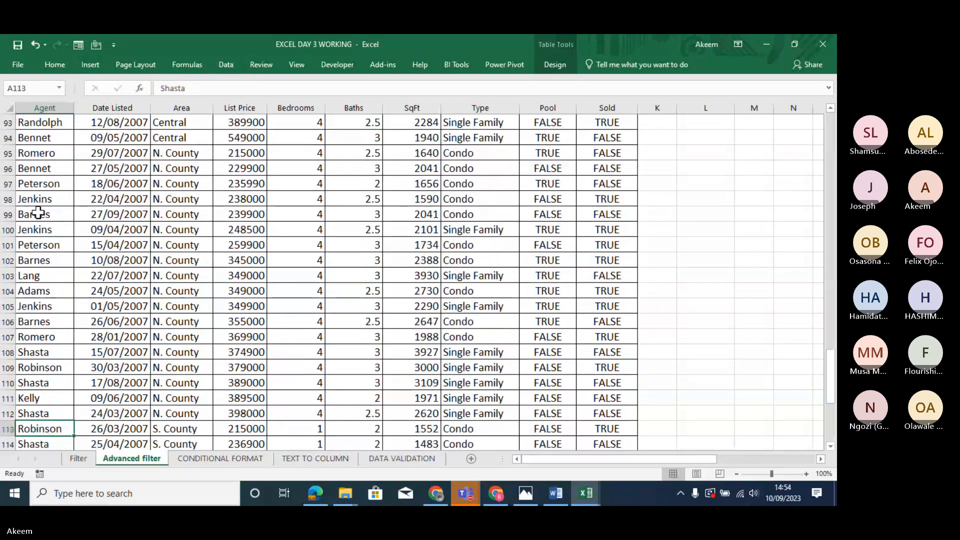
key("Up")
key("Up")
key("Up")
key("Up")
key("Up")
key("Up")
key("Up")
key("Up")
key("Up")
key("Up")
key("Up")
key("Up")
key("Up")
key("Up")
key("Up")
key("Up")
key("Up")
key("Up")
key("Up")
key("Up")
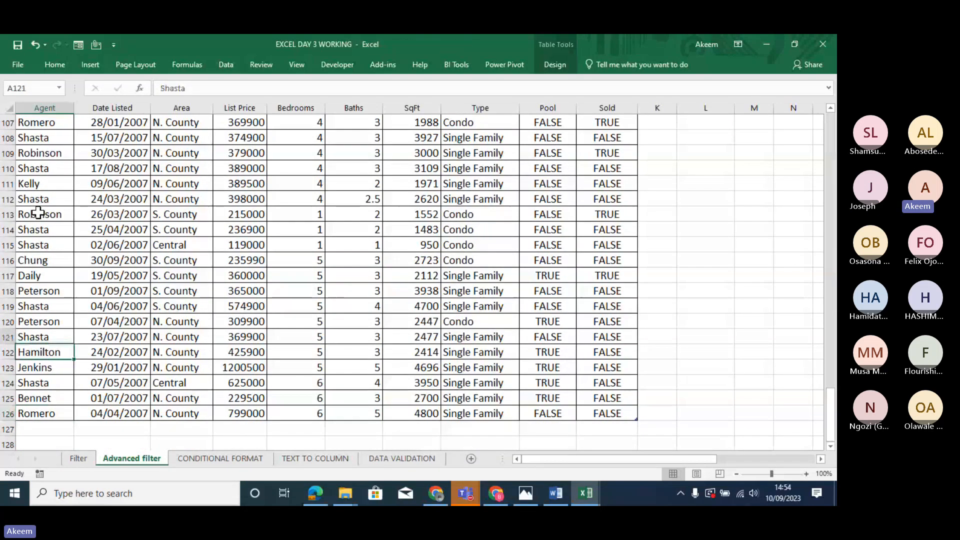
key("Up")
key("Up")
key("Up")
key("Up")
key("Up")
key("Up")
key("Up")
key("Up")
key("Up")
key("Up")
key("Up")
key("Up")
key("Up")
key("Up")
key("Up")
key("Up")
key("Up")
key("Up")
key("Up")
key("Up")
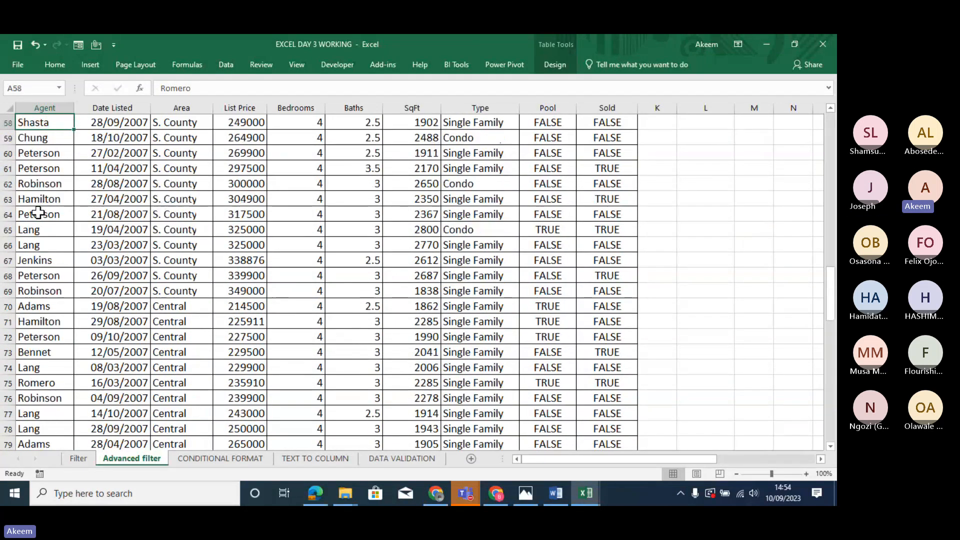
key("Up")
key("Up")
key("Up")
key("Up")
key("Up")
key("Up")
key("Up")
key("Up")
key("Up")
key("Up")
key("Up")
key("Up")
key("Up")
key("Up")
key("Up")
key("Up")
key("Up")
key("Up")
key("Up")
key("Up")
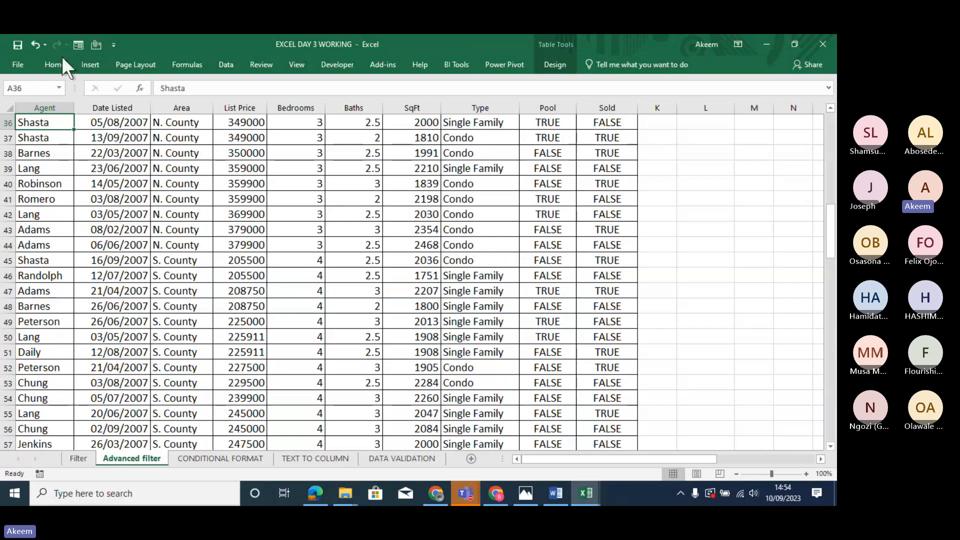
Add a Text That Contains rule to the table's whole Agent column for the surname in A5, using Light Red Fill with Dark Red Text.
left_click(48, 103)
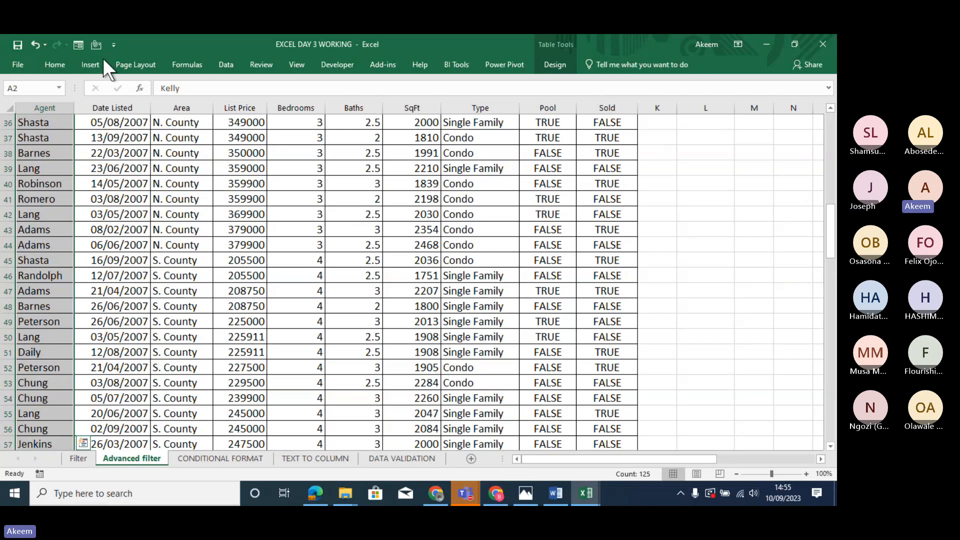
left_click(55, 65)
left_click(497, 93)
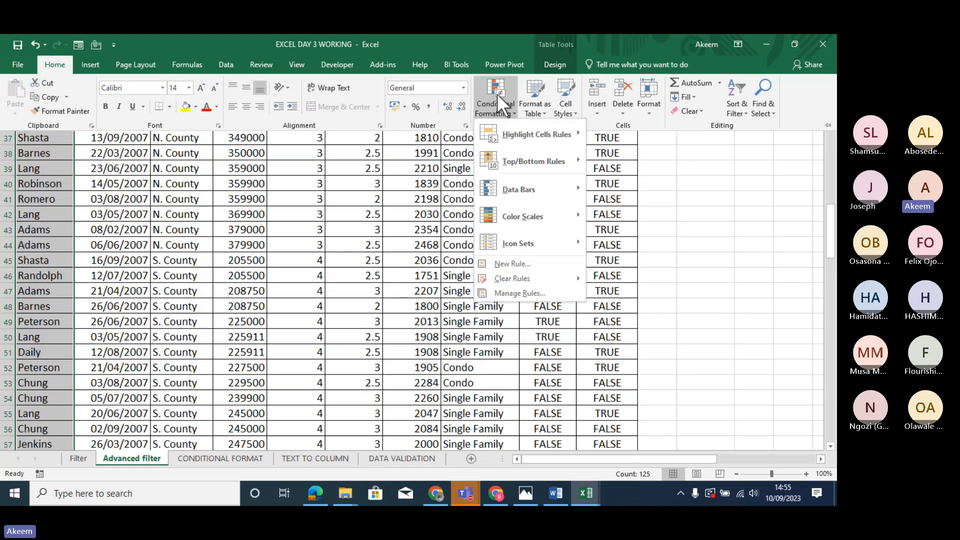
mouse_move(512, 133)
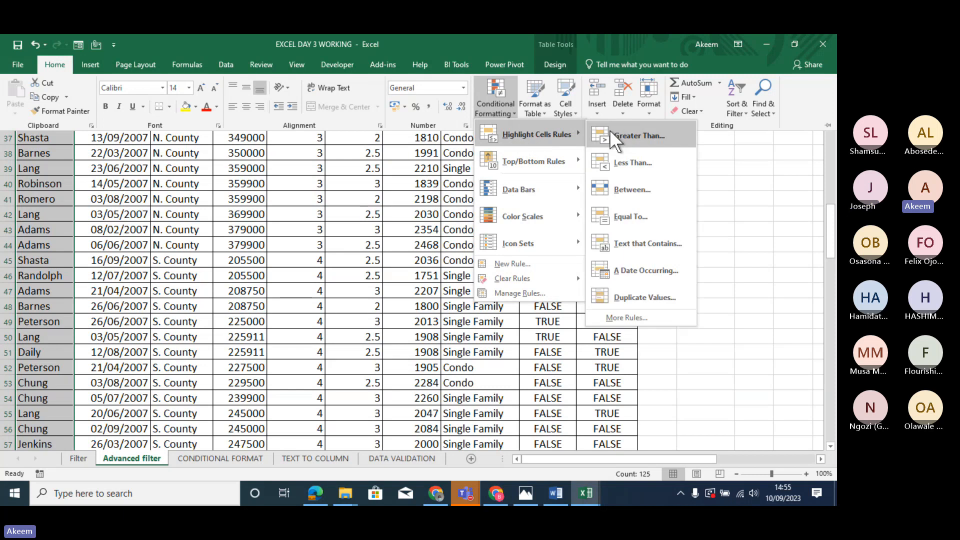
left_click(644, 243)
type("A")
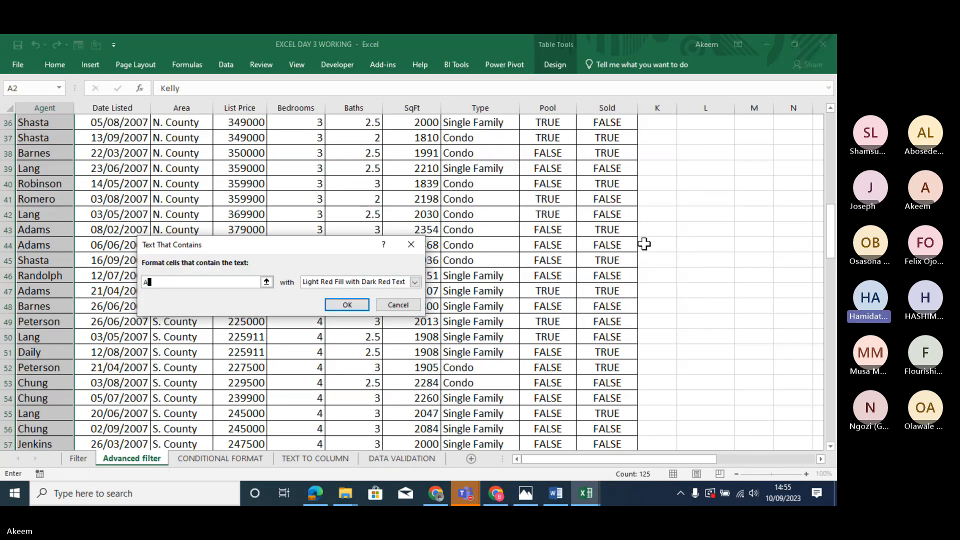
type("dam")
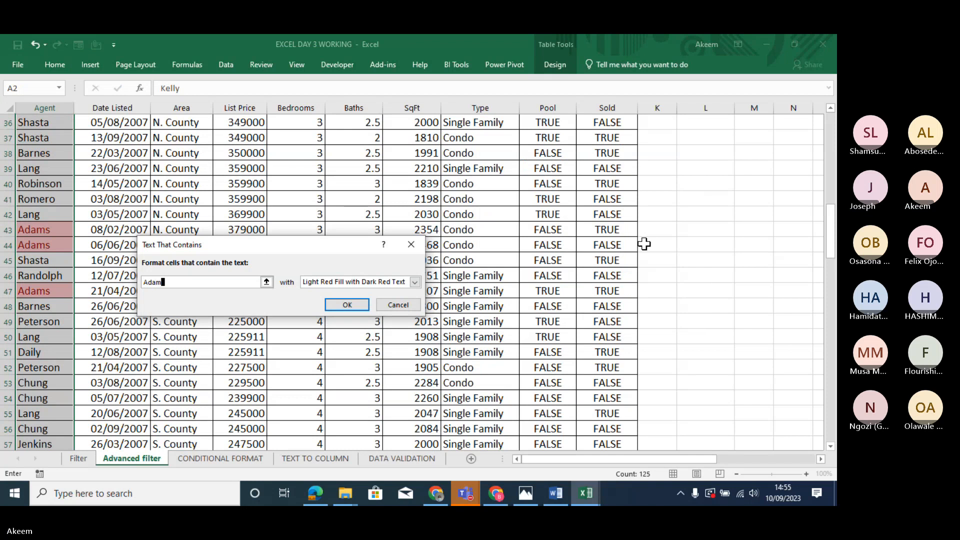
type("s")
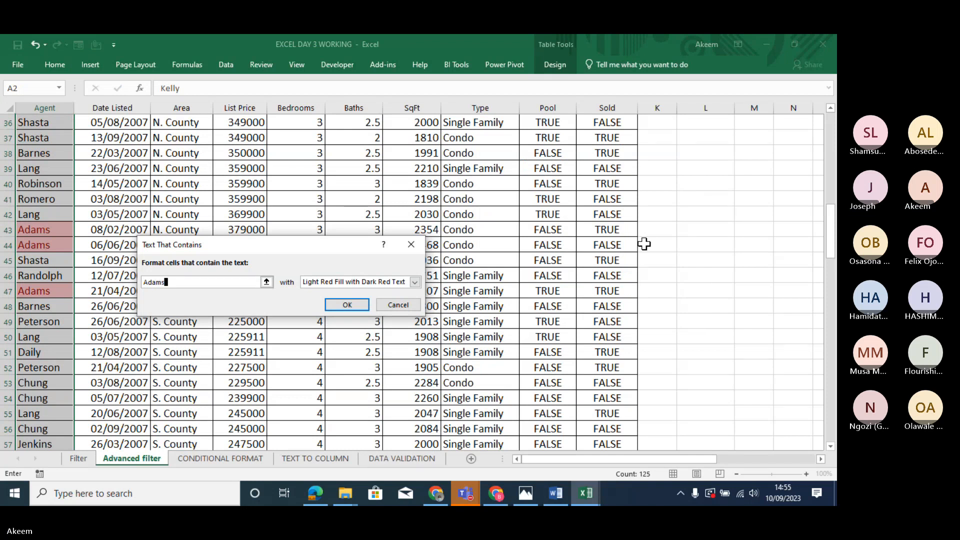
left_click(347, 304)
left_click(232, 289)
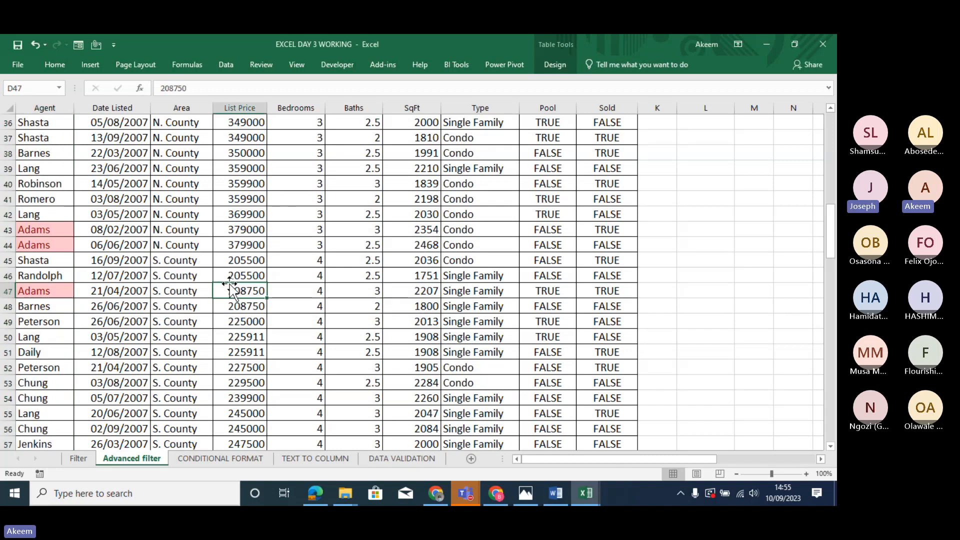
Examine the highlighted agent names in the Agent column from row 43 down to row 58.
left_click(43, 229)
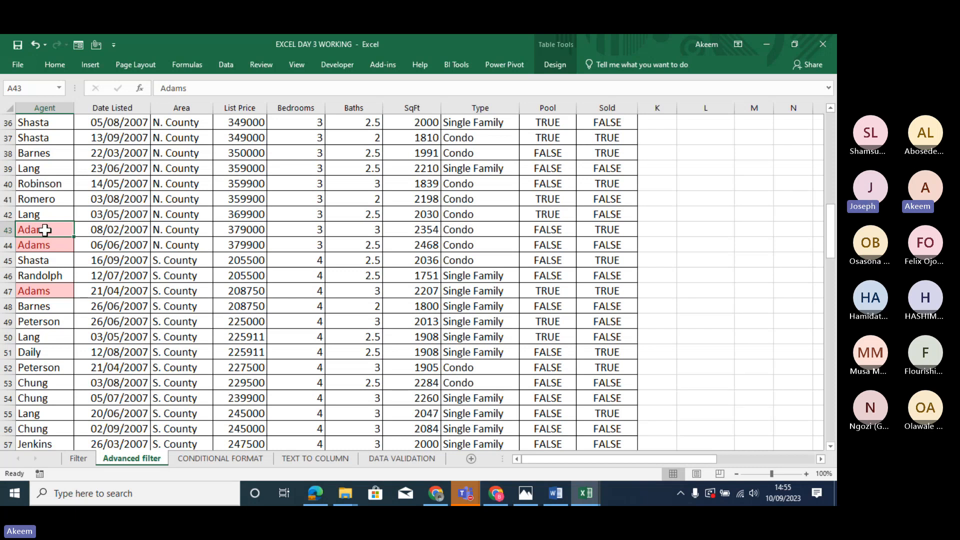
key("Down")
key("Down")
key("Down")
key("Down")
key("Down")
key("Down")
key("Down")
key("Down")
key("Down")
key("Down")
key("Down")
key("Down")
key("Down")
key("Down")
key("Down")
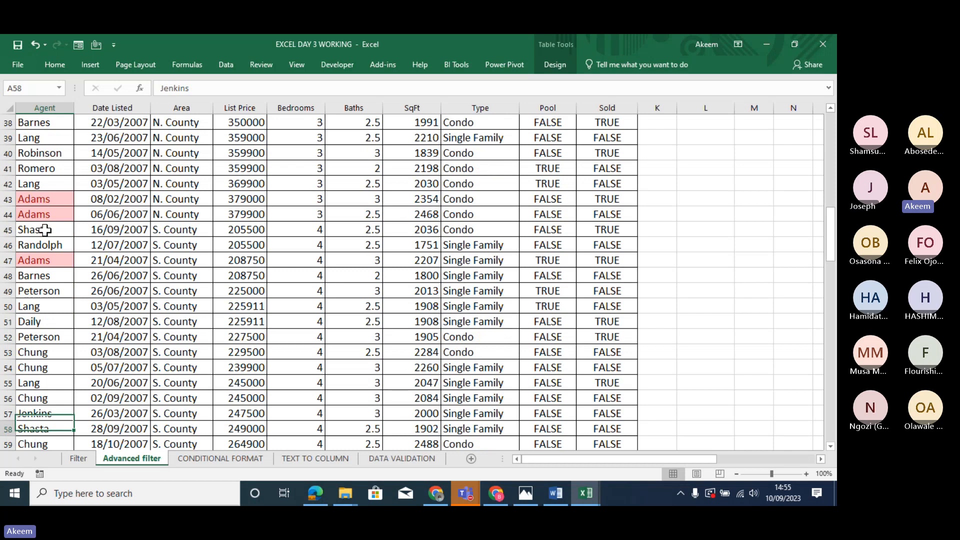
Replace the agent in cell A55 with the highlighted agent's surname to test the rule, and reselect the cell.
scroll(45, 230, "down", 2)
left_click(34, 276)
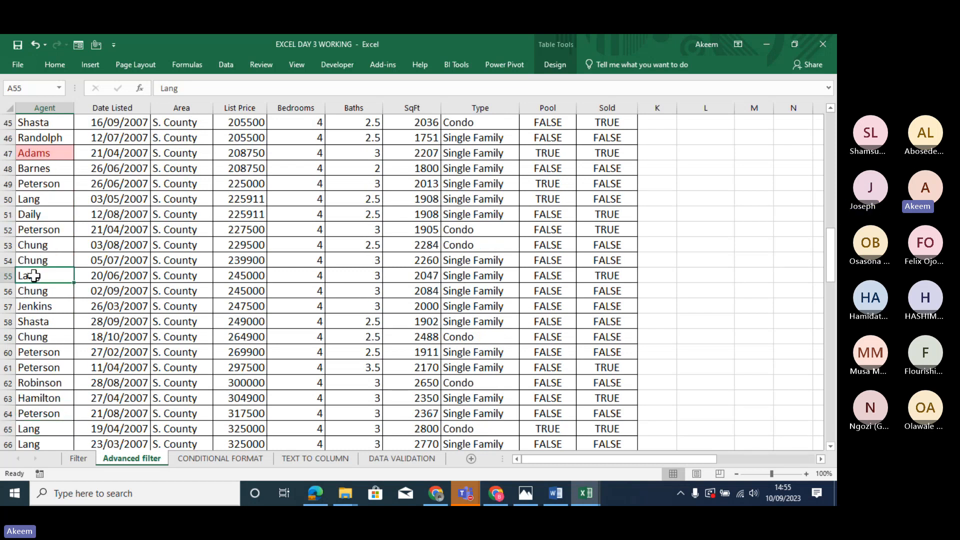
type("Adams")
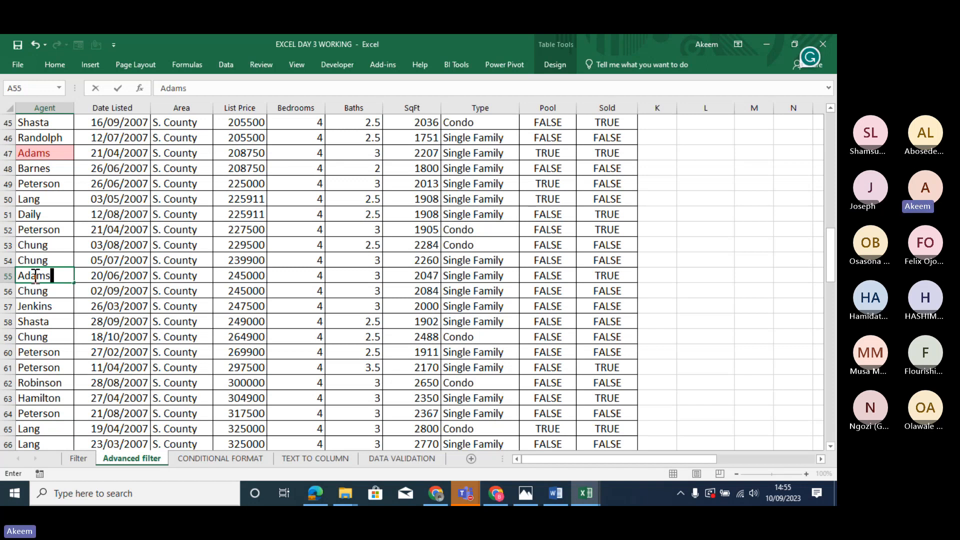
key("Return")
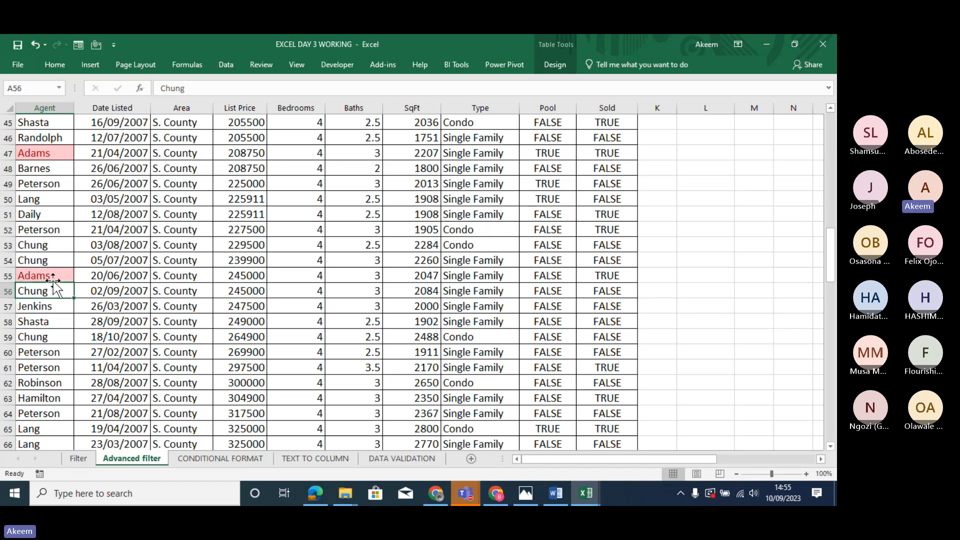
left_click(54, 276)
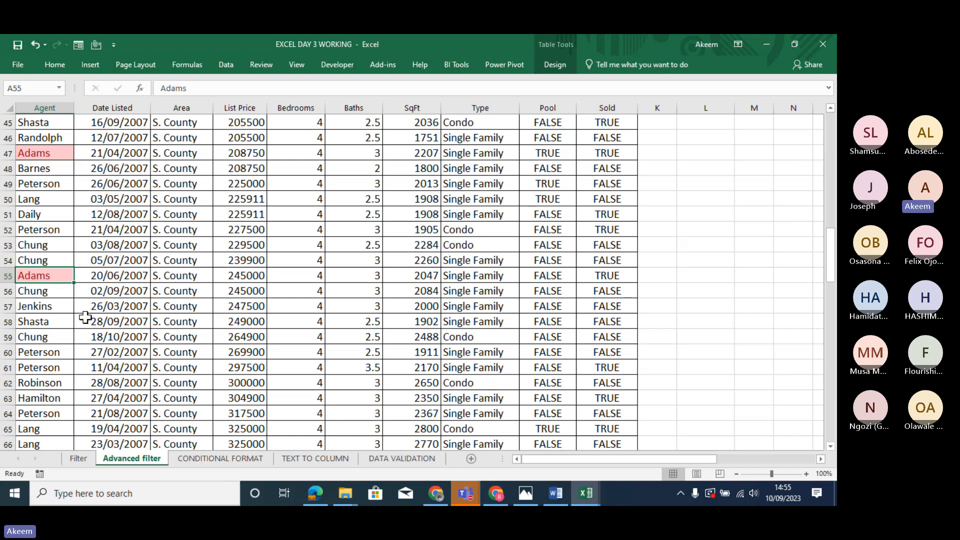
right_click(51, 274)
key("Escape")
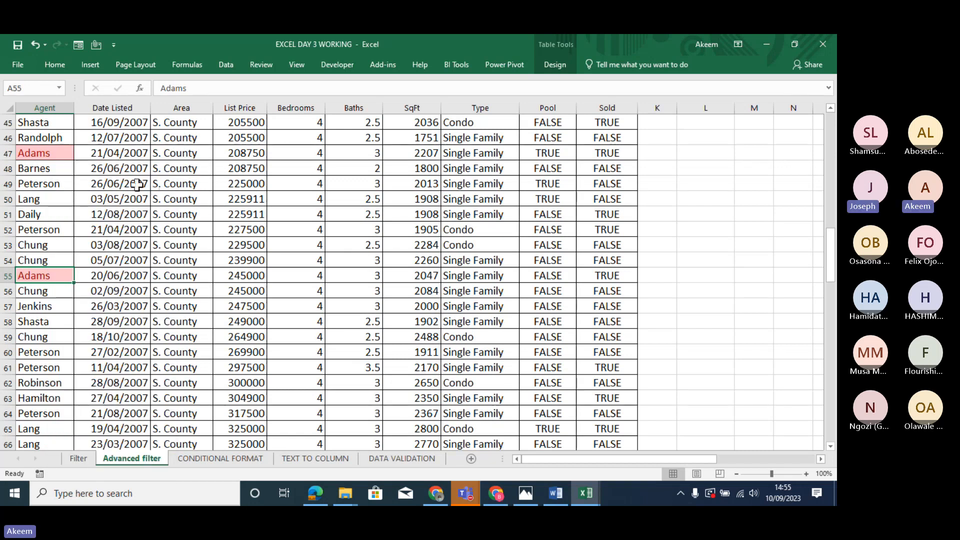
Start an Equal To highlight rule for the value 4 on the table's whole Bedrooms column.
left_click(433, 186)
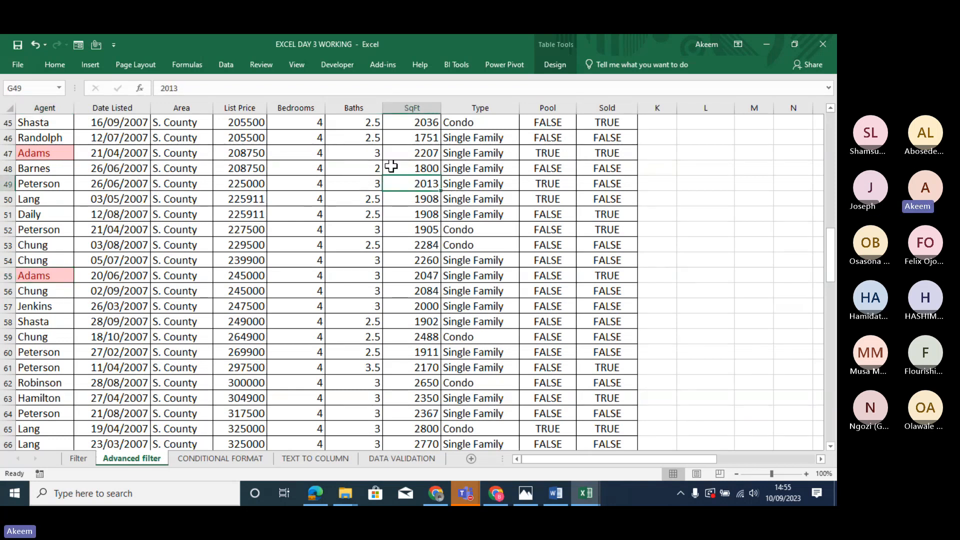
left_click(305, 150)
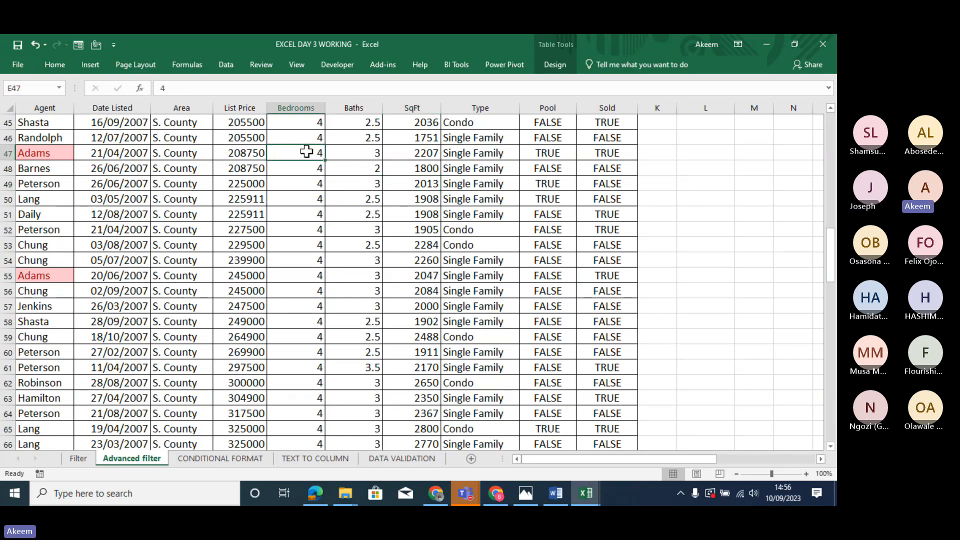
left_click(301, 103)
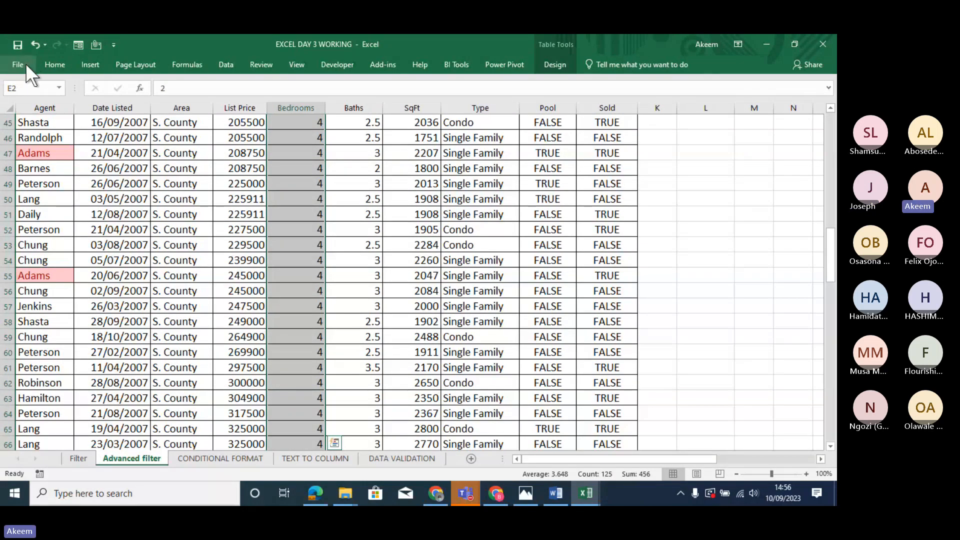
left_click(54, 64)
left_click(509, 108)
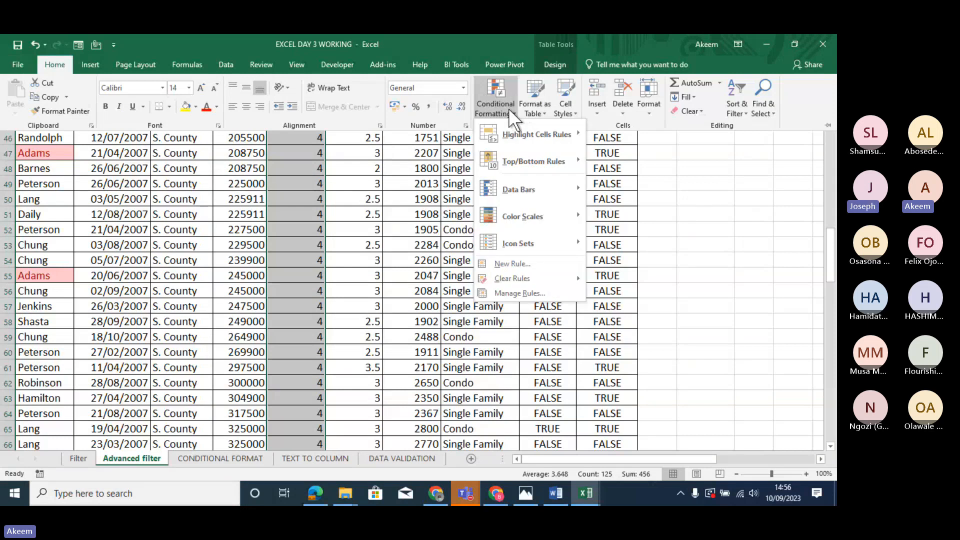
mouse_move(532, 140)
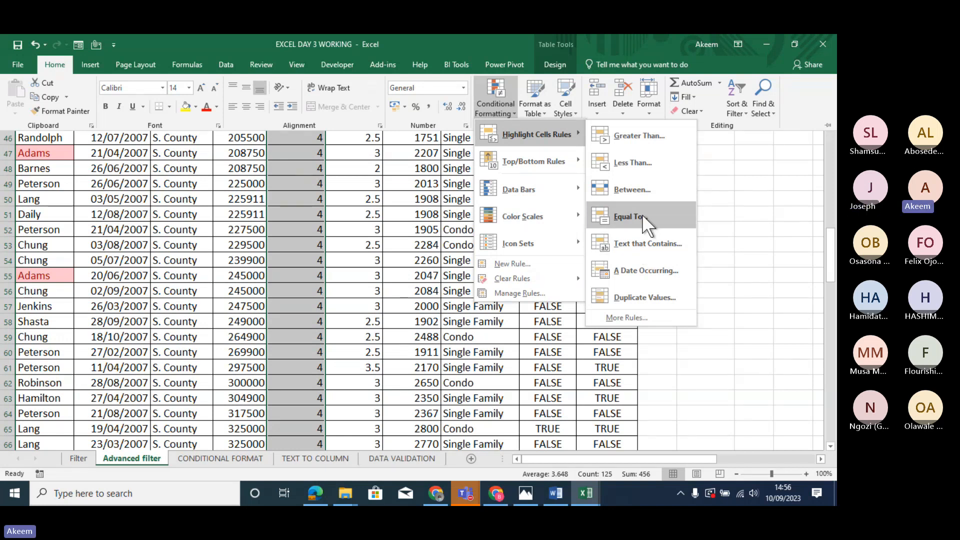
left_click(628, 213)
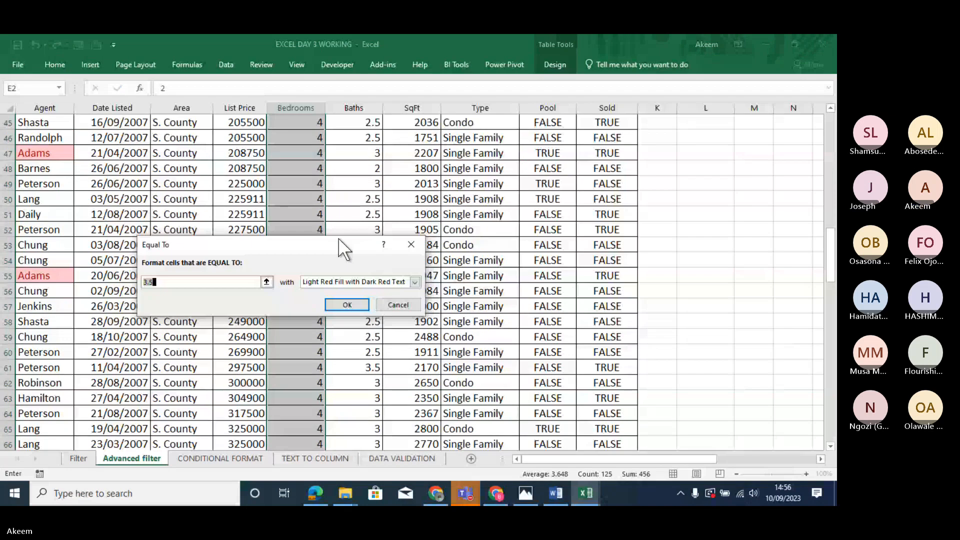
type("4")
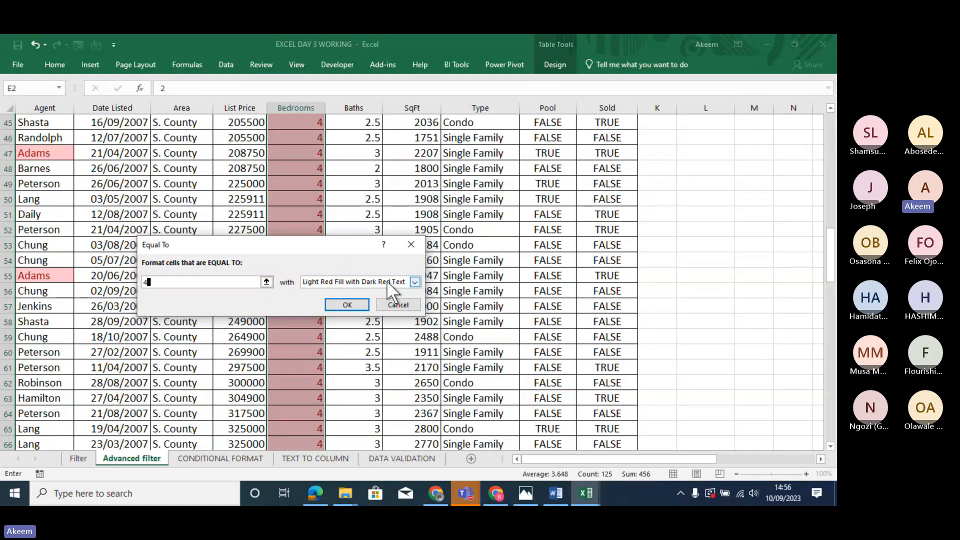
Choose a custom format for the rule with a bold green font and strikethrough turned off.
left_click(415, 283)
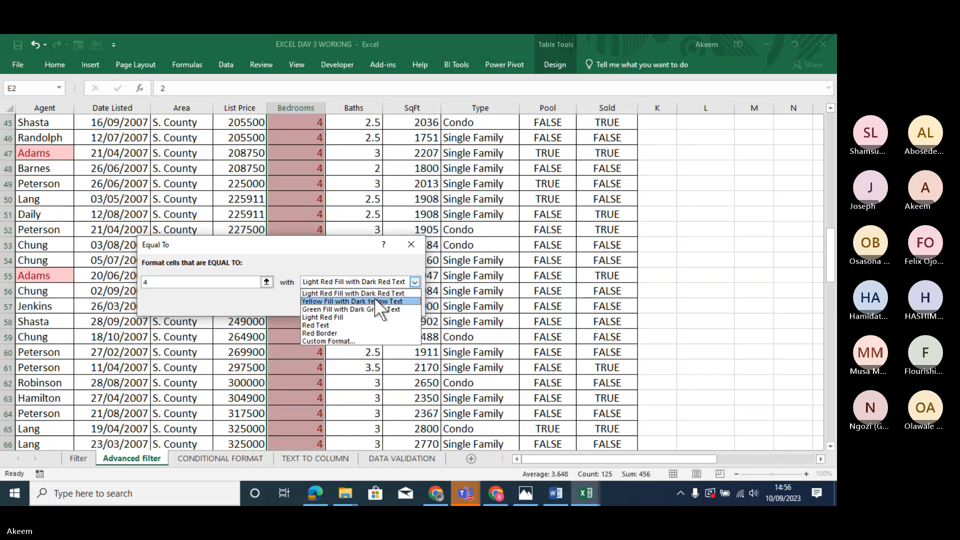
left_click(410, 278)
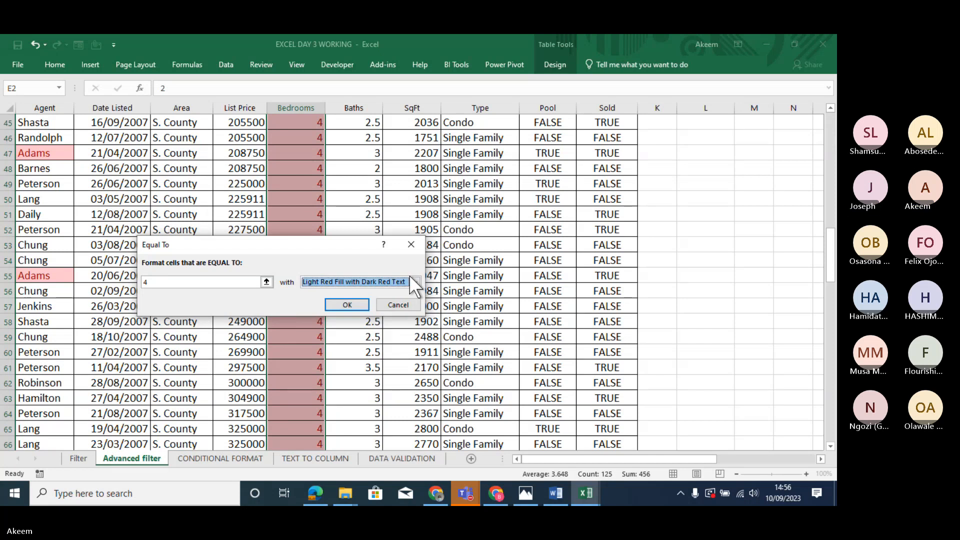
left_click(414, 282)
key("Down")
key("Down")
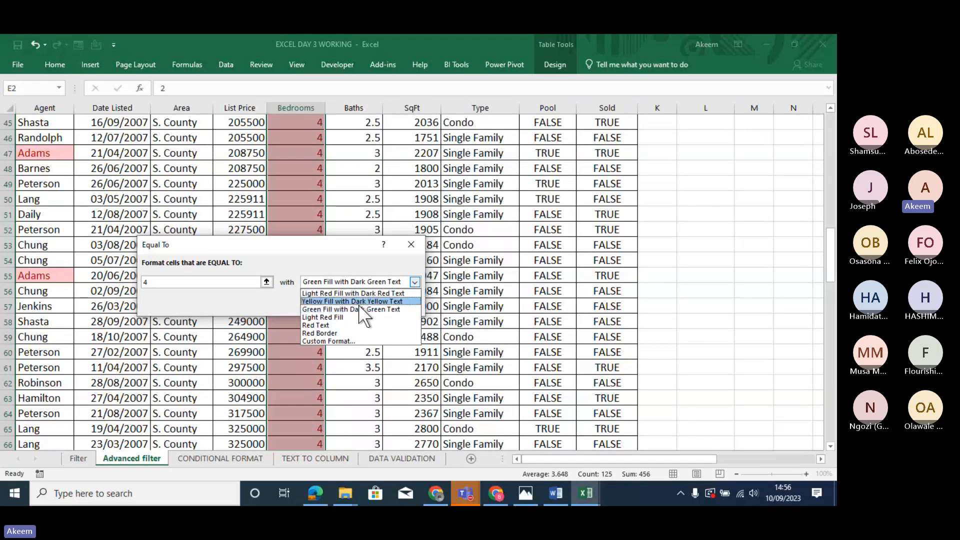
left_click(336, 341)
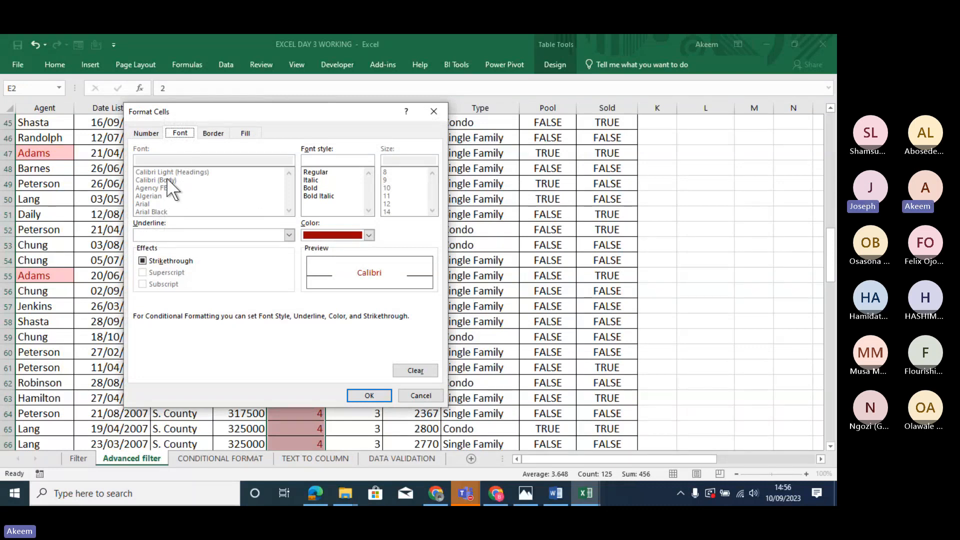
left_click(156, 259)
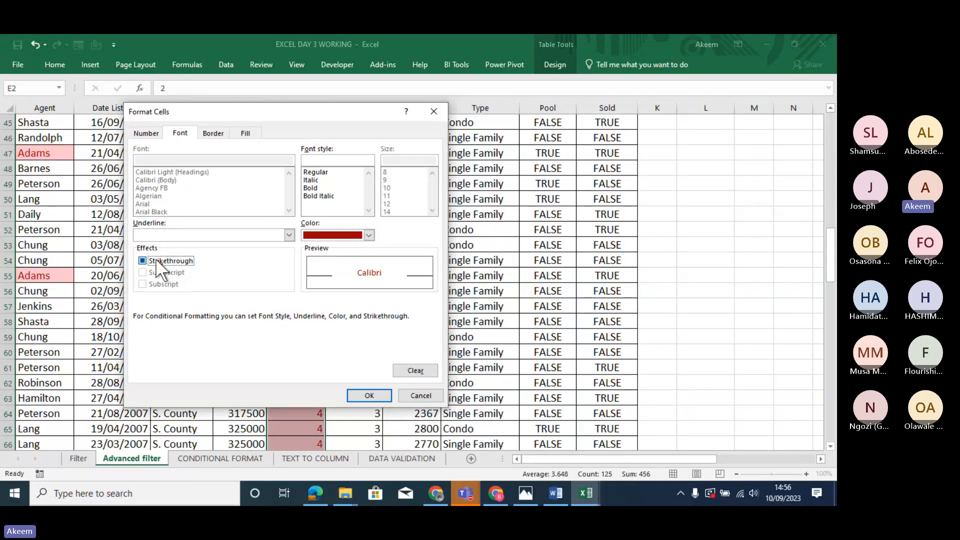
left_click(156, 260)
left_click(315, 187)
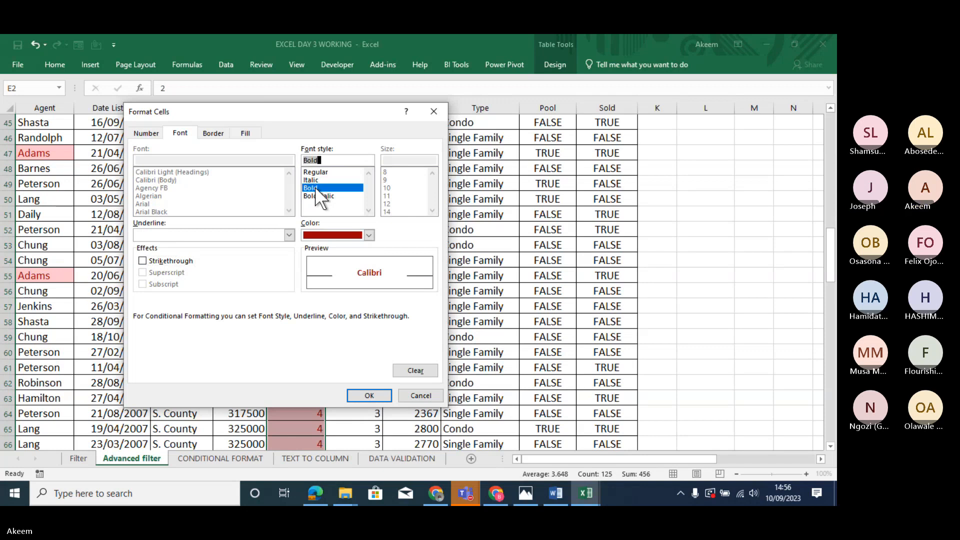
left_click(369, 234)
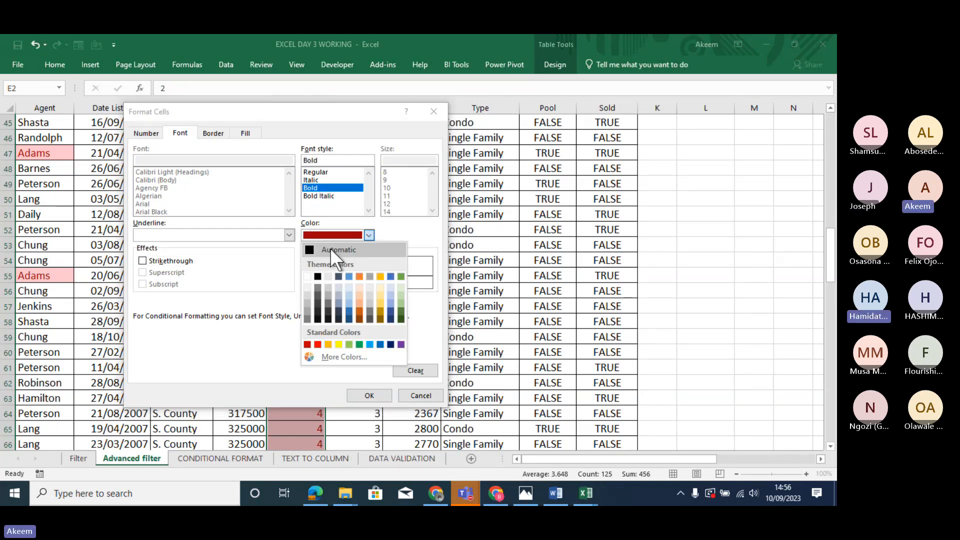
left_click(401, 276)
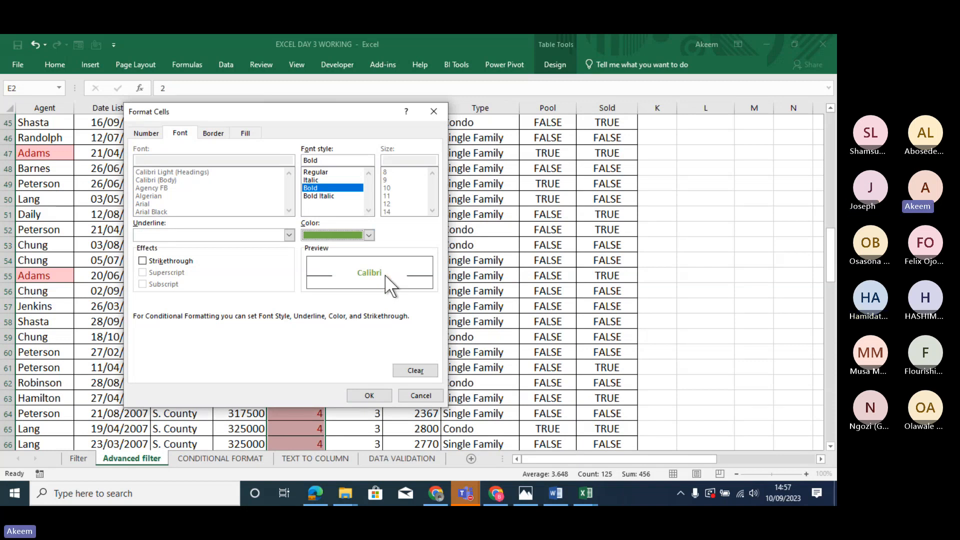
Add an outline border to the custom format and apply the rule to the Bedrooms column.
left_click(214, 133)
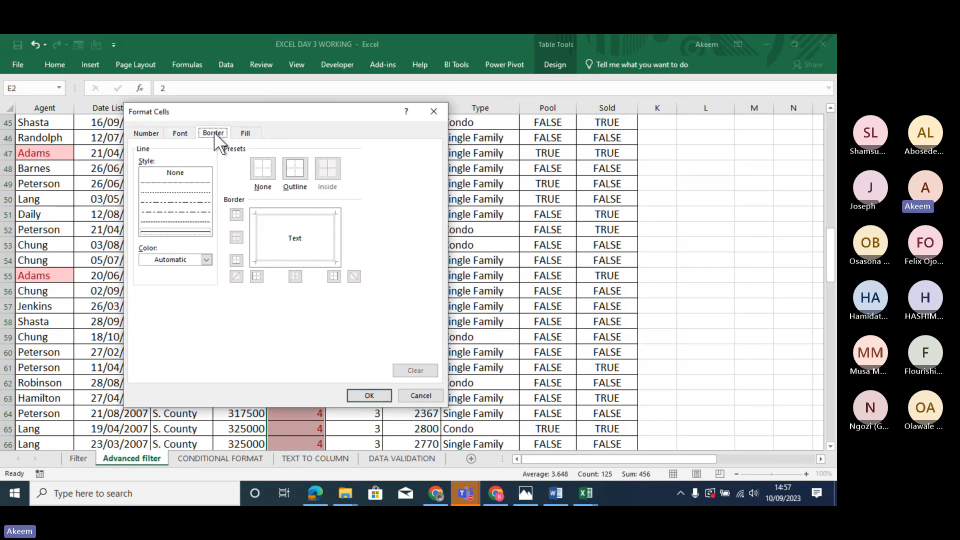
left_click(295, 169)
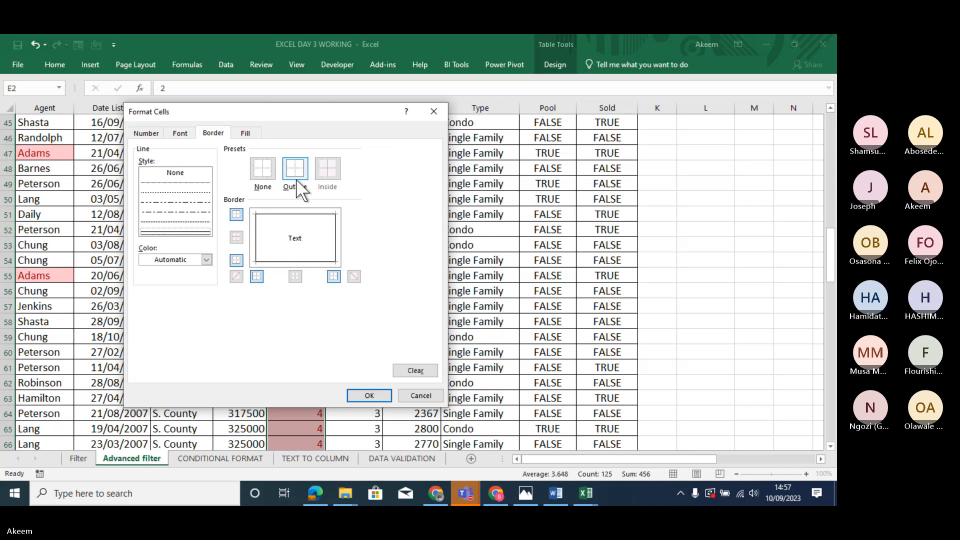
left_click(370, 396)
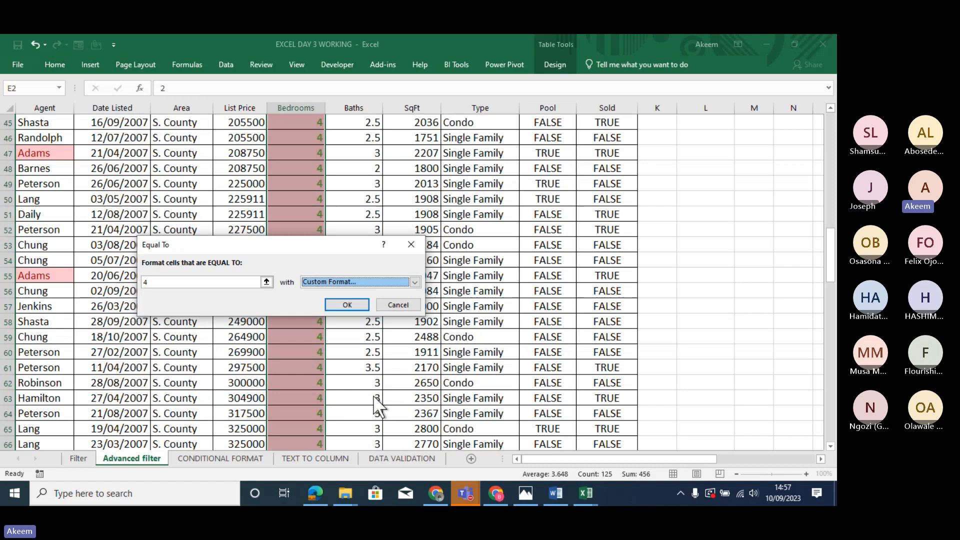
left_click(348, 304)
Look through the Bedrooms column up to its header, down past the end of the table and back up, checking which cells are highlighted.
left_click(295, 281)
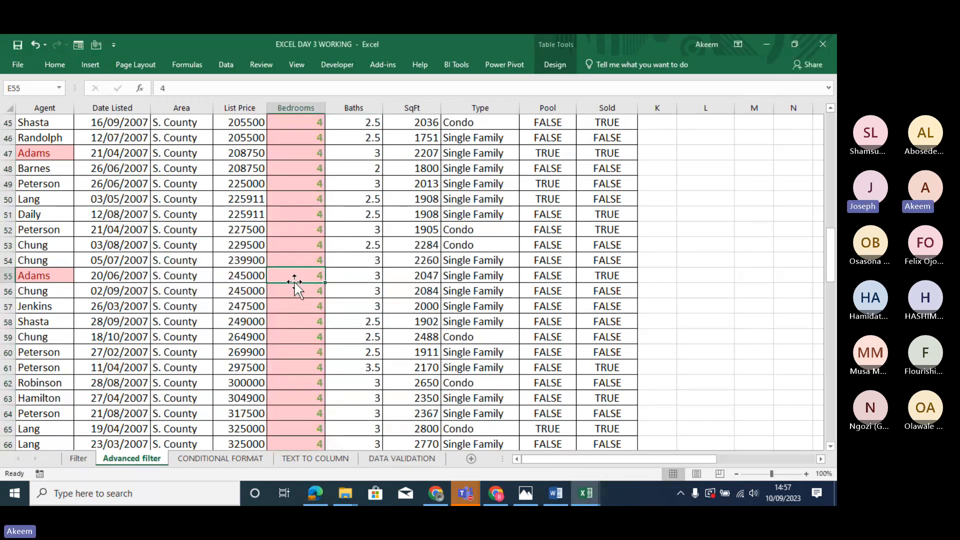
key("Up")
key("Up")
key("Up")
key("Up")
key("Up")
key("Up")
key("Up")
key("Up")
key("Up")
key("Up")
key("Up")
key("Up")
key("Up")
key("Up")
key("Up")
key("Up")
key("Up")
key("Up")
key("Up")
key("Up")
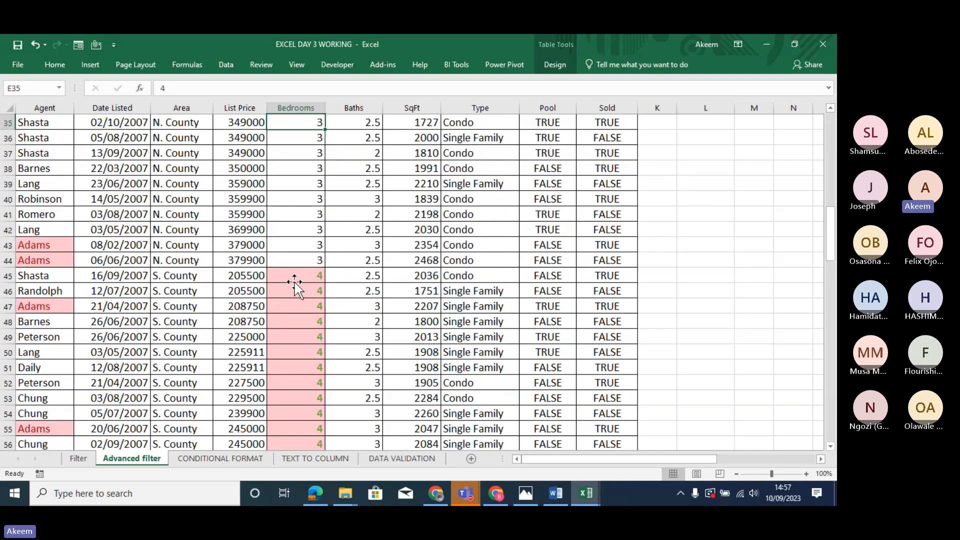
key("Up")
key("Up")
key("Up")
key("Up")
key("Up")
key("Up")
key("Up")
key("Up")
key("Up")
key("Up")
key("Up")
key("Up")
key("Up")
key("Up")
key("Up")
key("Up")
key("Up")
key("Up")
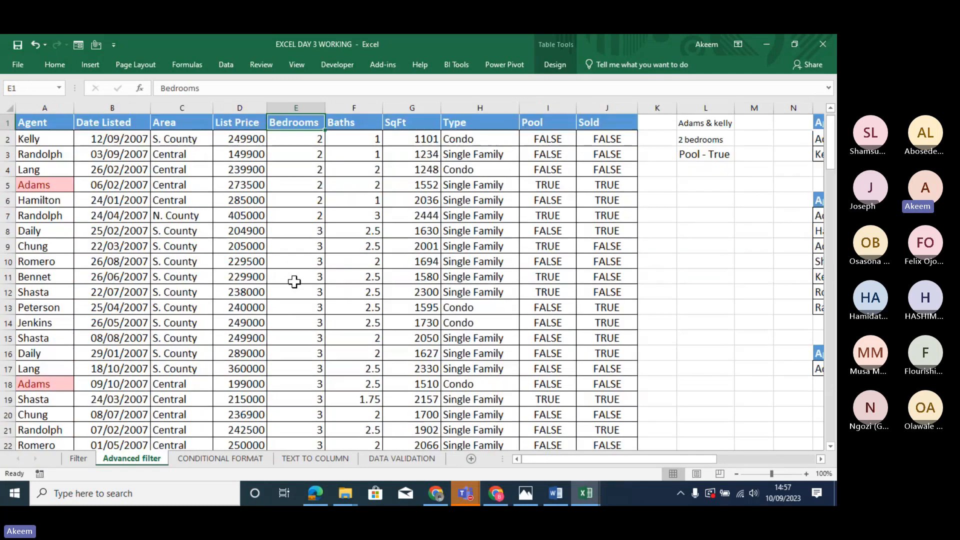
key("Down")
key("Down")
key("Down")
key("Down")
key("Down")
key("Down")
key("Down")
key("Down")
key("Down")
key("Down")
key("Down")
key("Down")
key("Down")
key("Down")
key("Down")
key("Down")
key("Down")
key("Down")
key("Down")
key("Down")
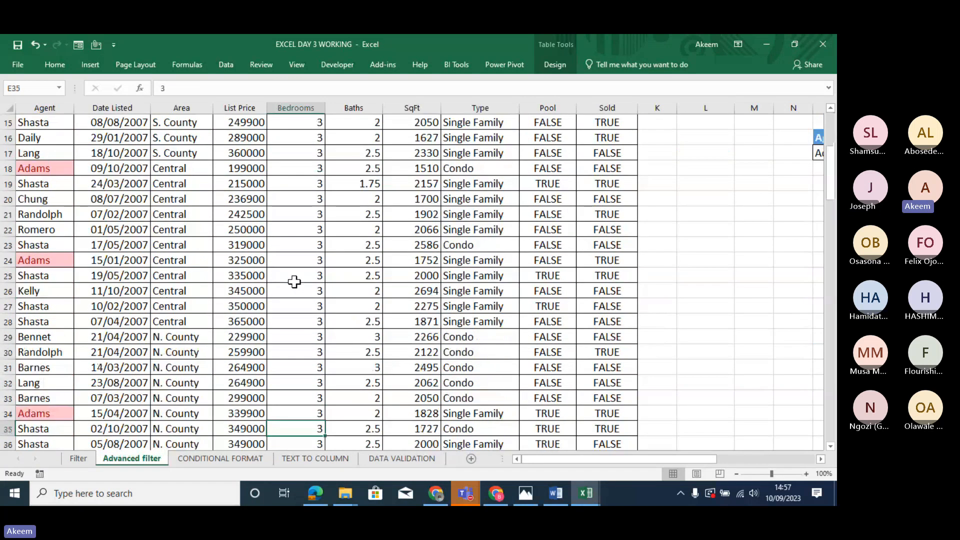
key("Down")
key("Down")
key("Down")
key("Down")
key("Down")
key("Down")
key("Down")
key("Down")
key("Down")
key("Down")
key("Down")
key("Down")
key("Down")
key("Down")
key("Down")
key("Down")
key("Down")
key("Down")
key("Down")
key("Down")
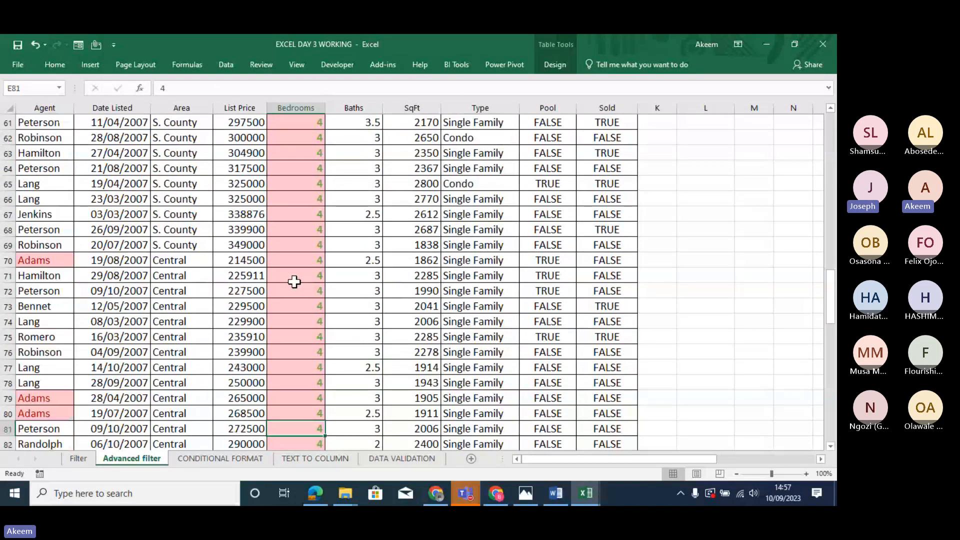
key("Down")
key("Down")
key("Down")
key("Down")
key("Down")
key("Down")
key("Down")
key("Down")
key("Down")
key("Down")
key("Down")
key("Down")
key("Down")
key("Down")
key("Down")
key("Down")
key("Down")
key("Down")
key("Down")
key("Down")
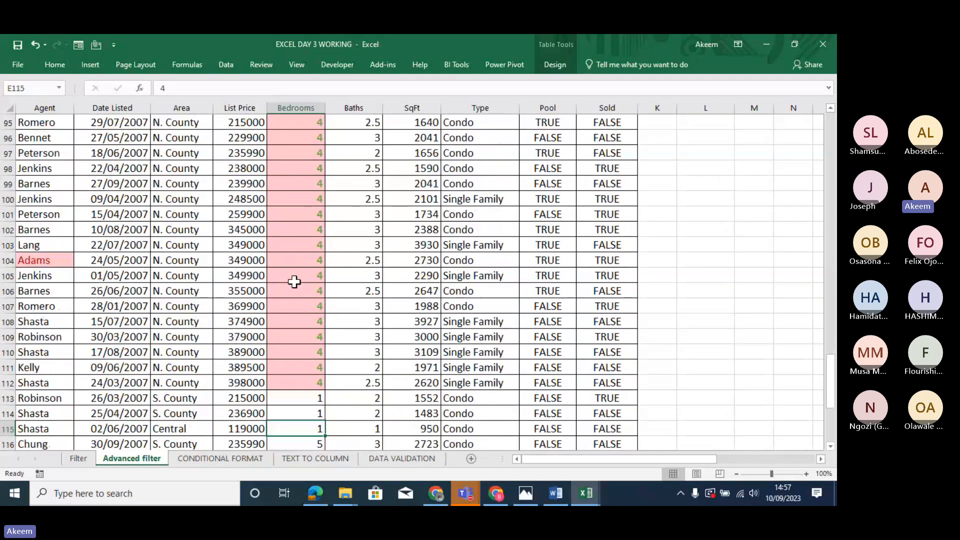
key("Down")
key("Down")
key("Down")
key("Down")
key("Down")
key("Down")
key("Down")
key("Down")
key("Down")
key("Down")
key("Down")
key("Down")
key("Down")
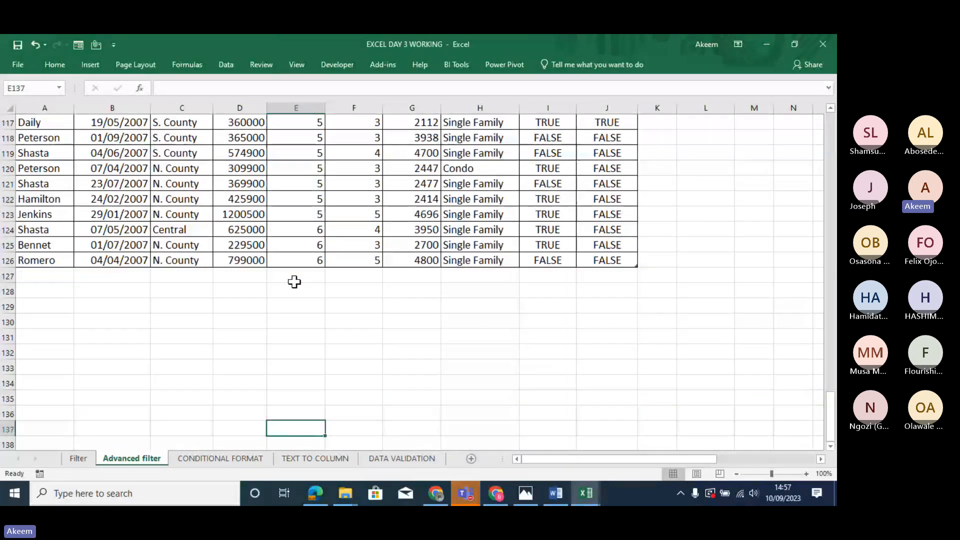
key("Up")
key("Up")
key("Up")
key("Up")
key("Up")
key("Up")
key("Up")
key("Up")
key("Up")
key("Up")
key("Up")
key("Up")
key("Up")
key("Up")
key("Up")
key("Up")
key("Up")
key("Up")
key("Up")
key("Up")
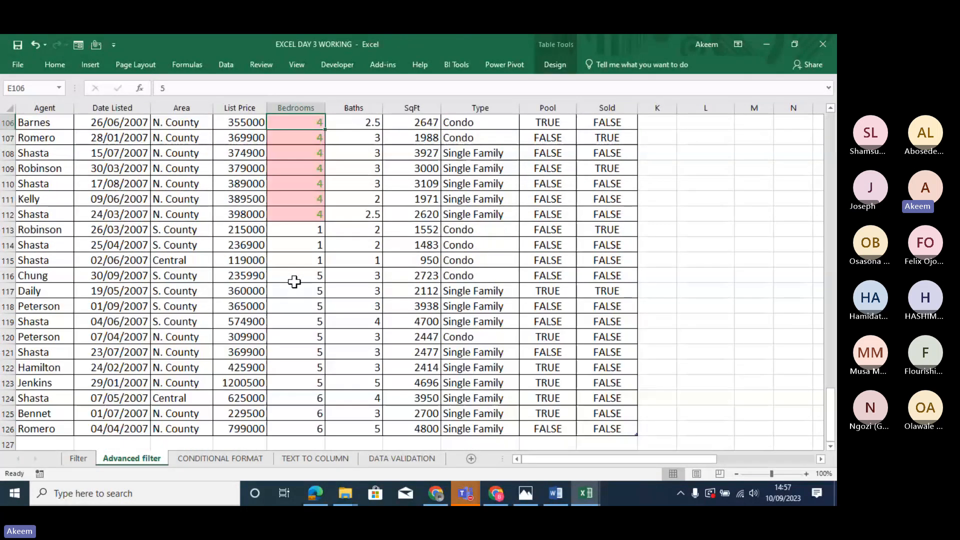
Review the Bedrooms column upward through the highlighted rows to the three-bedroom listings and back down, checking where the rule's format applies.
key("Up")
key("Up")
key("Up")
key("Up")
key("Up")
key("Up")
key("Up")
key("Up")
key("Up")
key("Up")
key("Up")
key("Up")
key("Up")
key("Up")
key("Up")
key("Up")
key("Up")
key("Up")
key("Up")
key("Up")
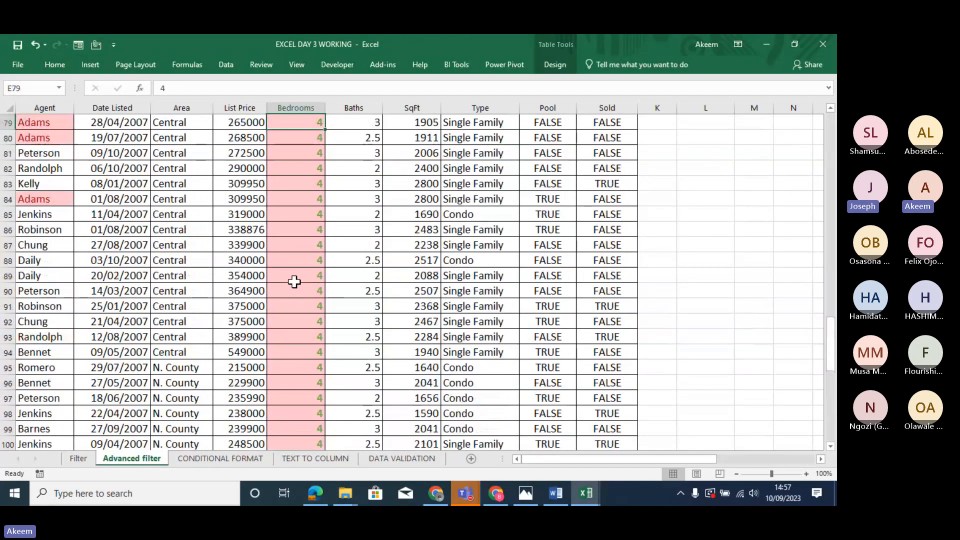
key("Up")
key("Up")
key("Up")
key("Up")
key("Up")
key("Up")
key("Up")
key("Up")
key("Up")
key("Up")
key("Up")
key("Up")
key("Up")
key("Up")
key("Up")
key("Up")
key("Up")
key("Up")
key("Up")
key("Up")
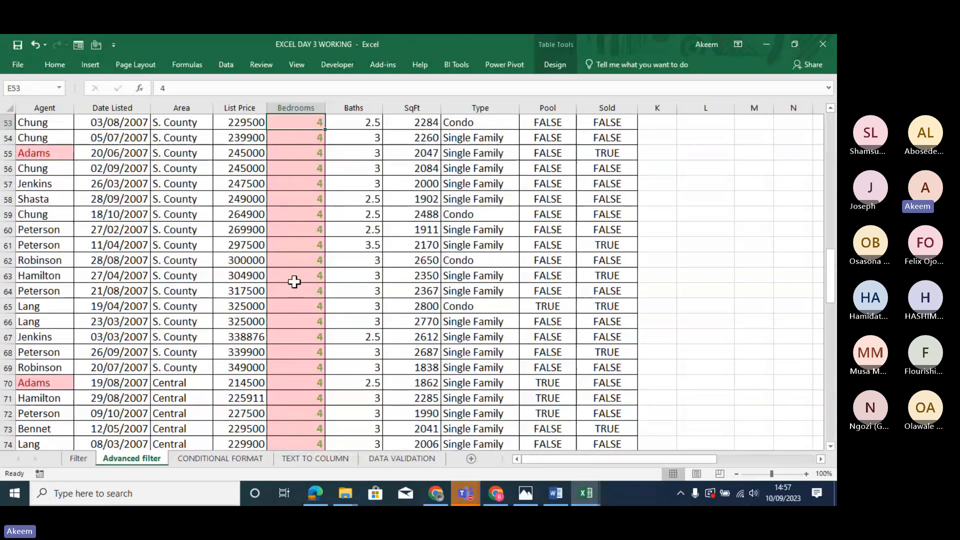
key("Up")
key("Up")
key("Up")
key("Up")
key("Up")
key("Up")
key("Up")
key("Up")
key("Up")
key("Up")
key("Up")
key("Up")
key("Up")
key("Up")
key("Up")
key("Up")
key("Up")
key("Up")
key("Up")
key("Up")
key("Up")
key("Up")
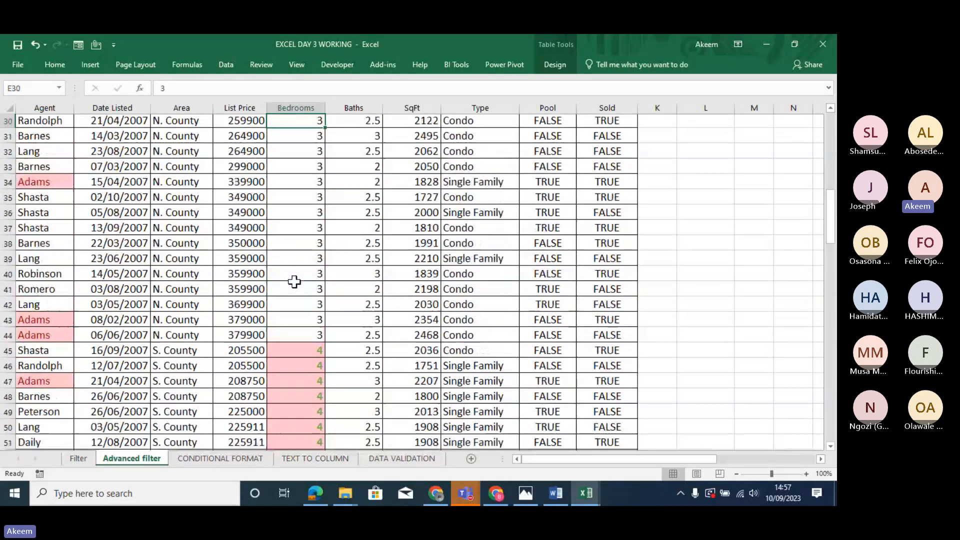
key("Down")
key("Down")
key("Down")
key("Down")
key("Down")
key("Down")
key("Down")
key("Down")
key("Down")
key("Down")
key("Down")
key("Down")
key("Down")
key("Down")
key("Down")
key("Down")
key("Down")
key("Down")
key("Down")
key("Down")
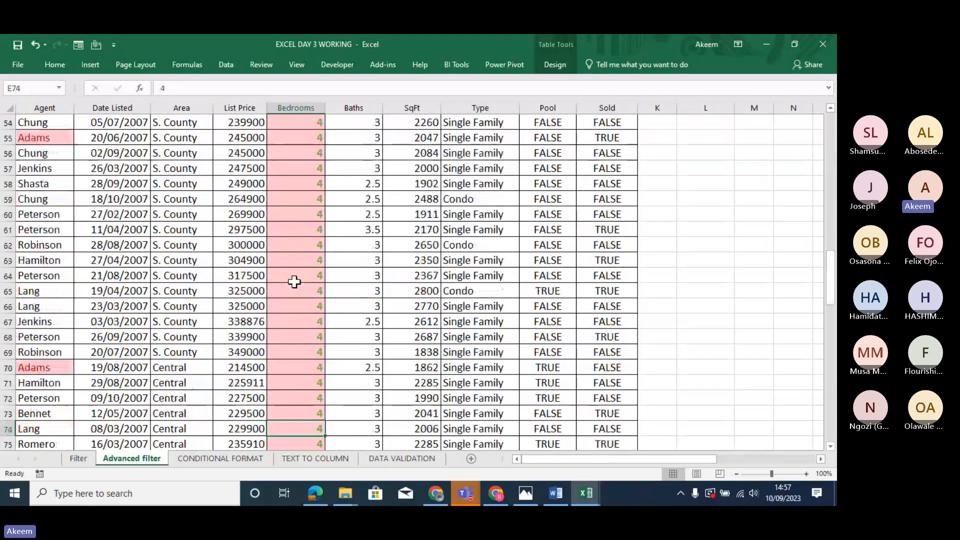
Switch to the CONDITIONAL FORMAT sheet and examine the top 20 header, the full range of years and the question above the temperature data.
left_click(230, 456)
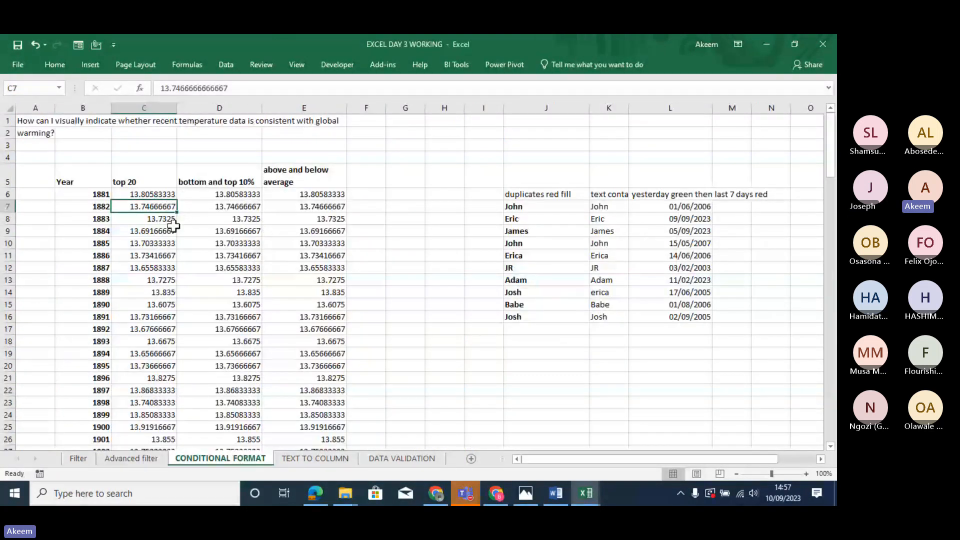
left_click(145, 185)
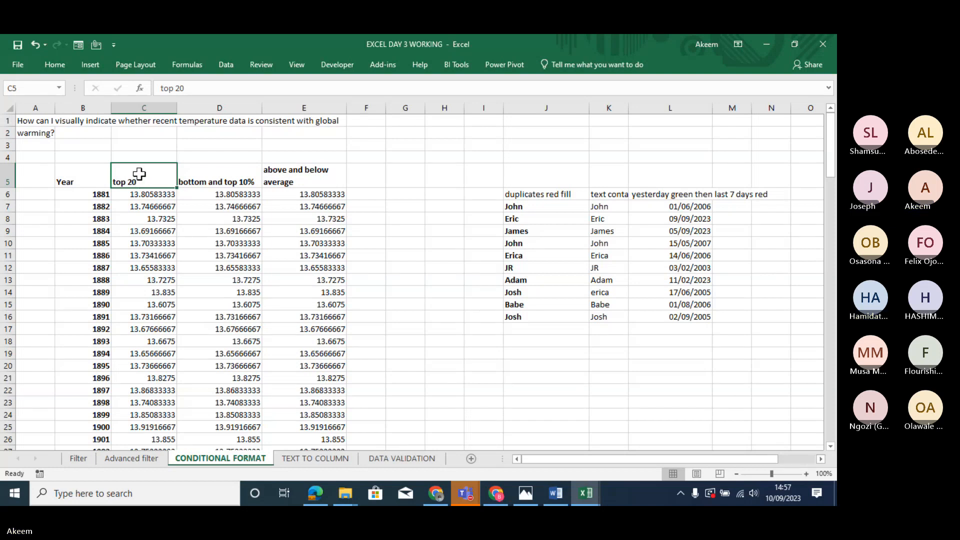
left_click(98, 197)
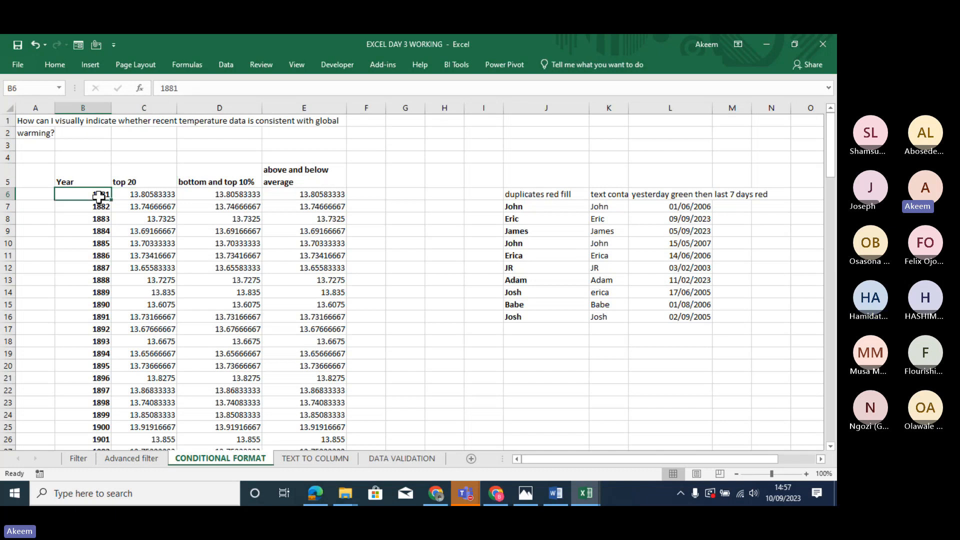
key("ctrl+shift+Down")
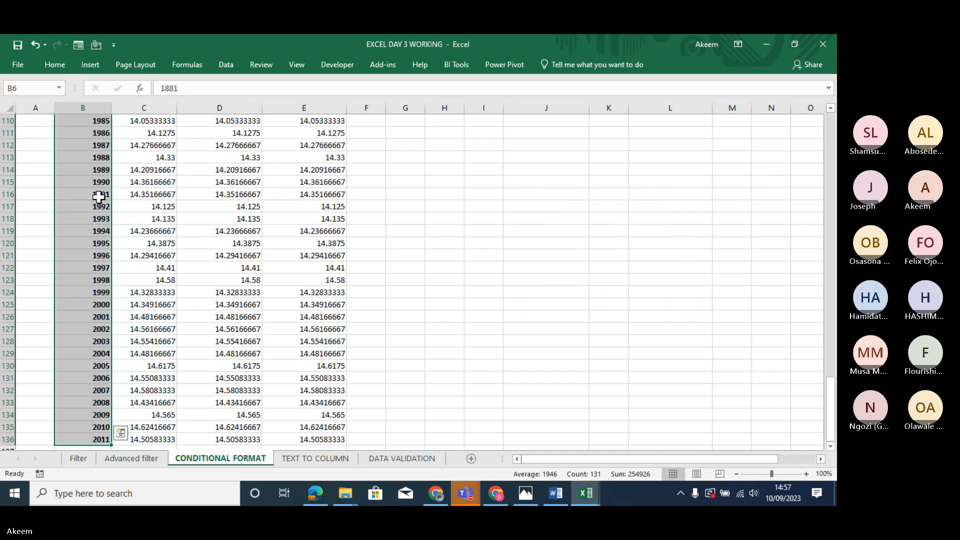
key("Down")
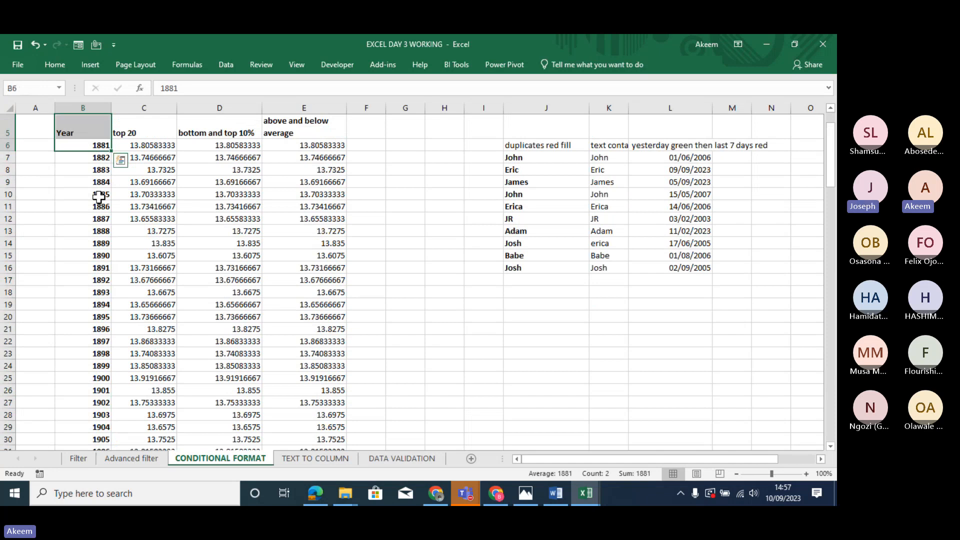
key("Up")
key("Up")
key("Up")
key("Up")
key("Up")
key("Up")
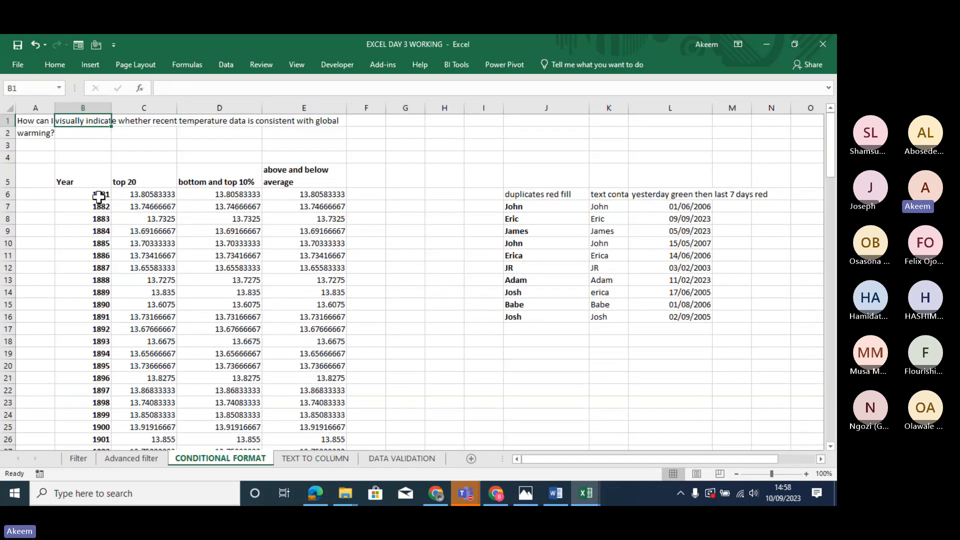
left_click(33, 120)
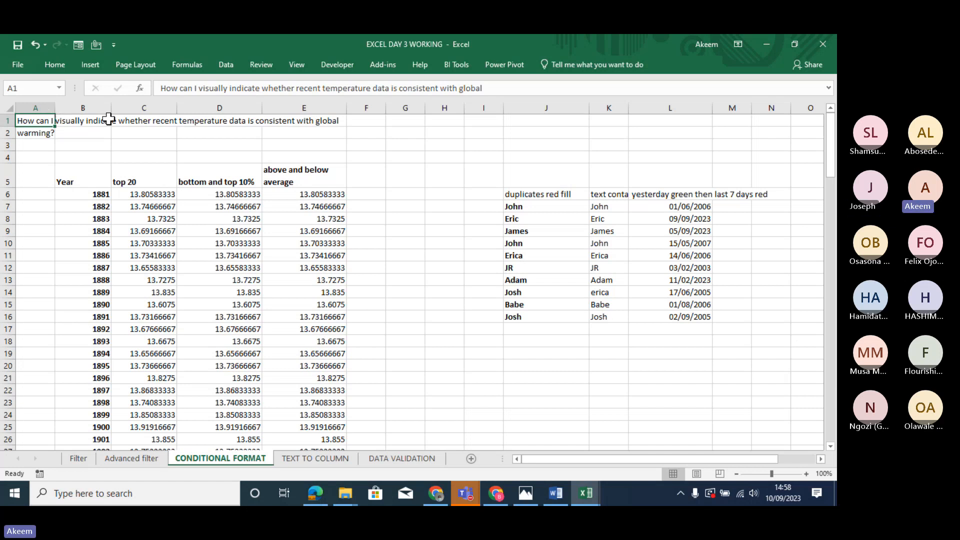
Start a Top 10 Items conditional formatting rule on all temperatures in the top 20 column, from C6 to the last year.
left_click(152, 194)
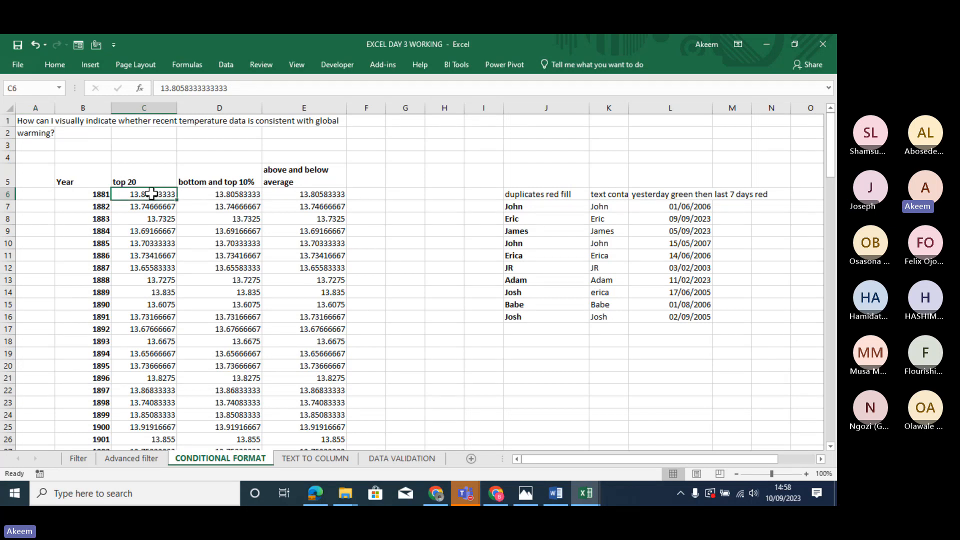
key("ctrl+shift+Down")
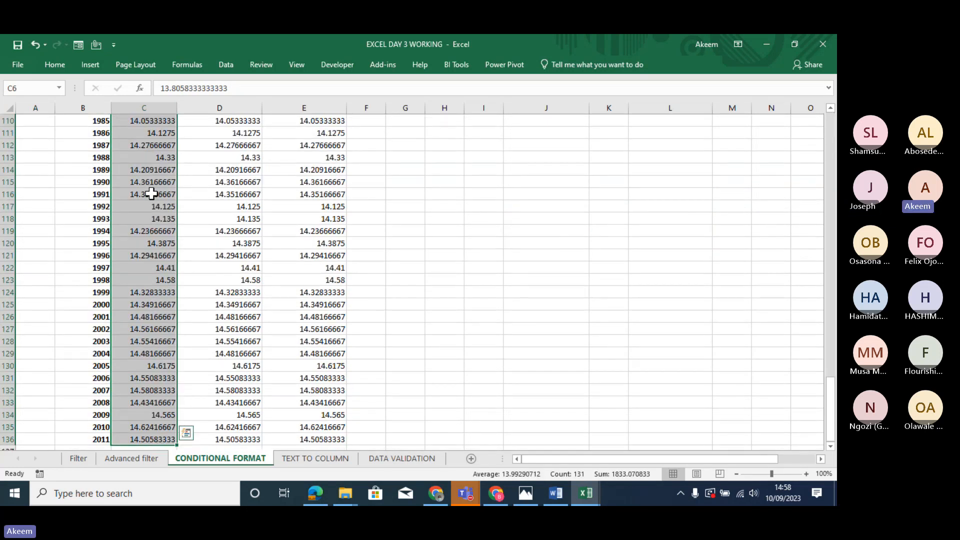
left_click(56, 65)
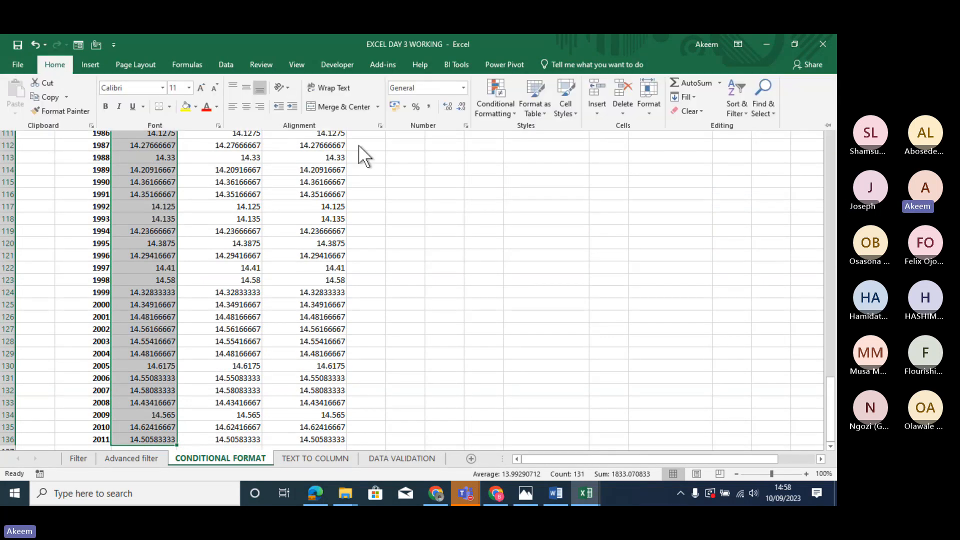
left_click(511, 114)
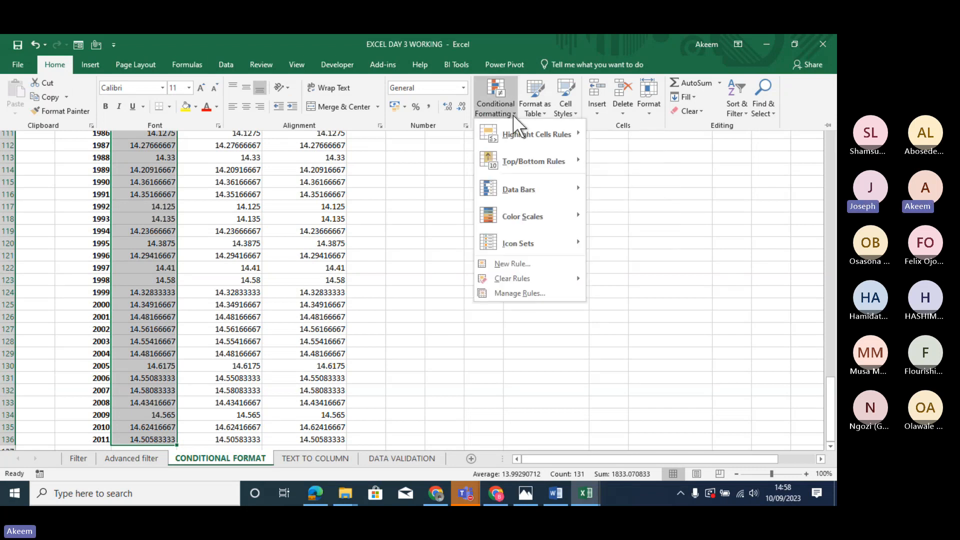
mouse_move(526, 157)
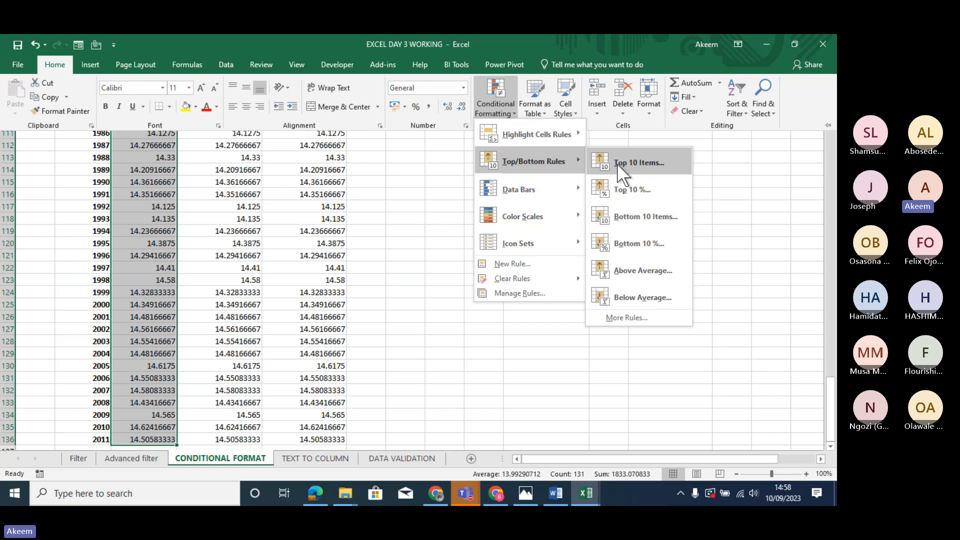
left_click(650, 162)
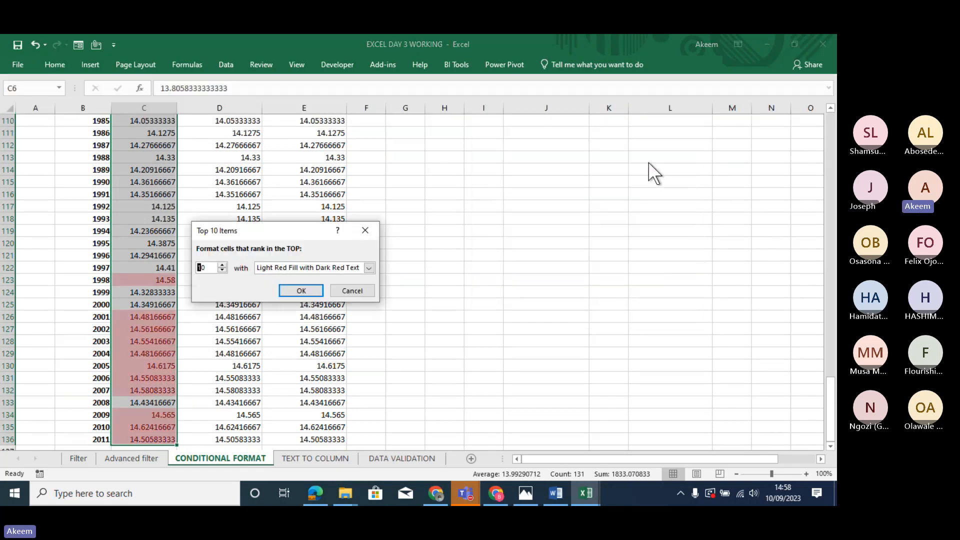
Set the rule to the top 20 items with Yellow Fill with Dark Yellow Text and apply it.
left_click(204, 267)
left_click_drag(202, 267, 185, 262)
type("20")
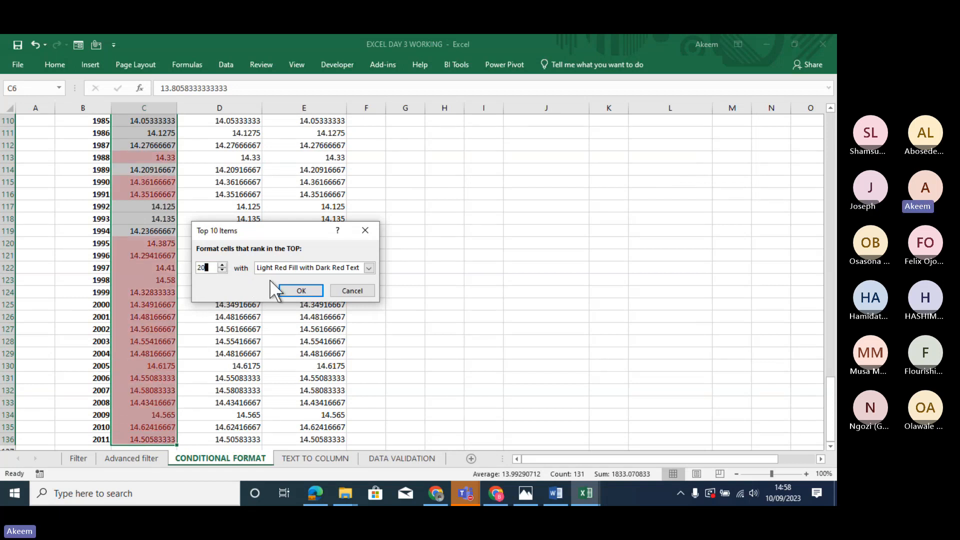
left_click(364, 267)
left_click(335, 287)
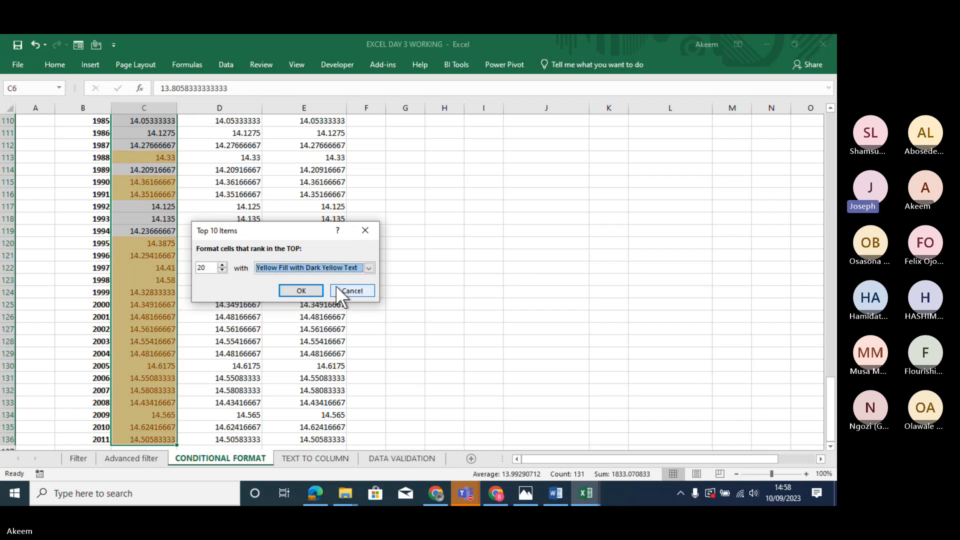
left_click(301, 290)
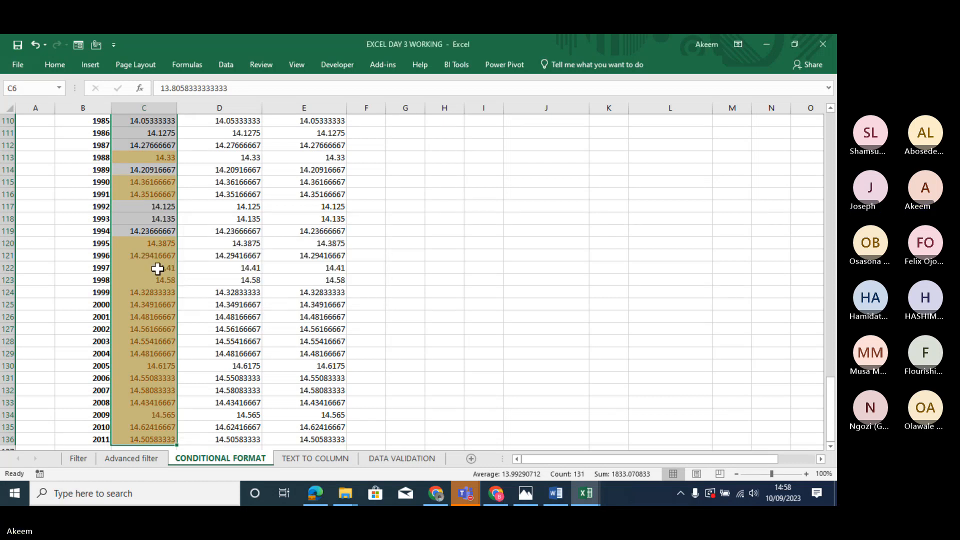
Look through the top 20 column down past its last year and back up, checking which temperatures are highlighted.
left_click(157, 268)
key("Down")
key("Down")
key("Down")
key("Down")
key("Down")
key("Down")
key("Down")
key("Down")
key("Down")
key("Down")
key("Down")
key("Down")
key("Down")
key("Down")
key("Down")
key("Down")
key("Down")
key("Down")
key("Down")
key("Down")
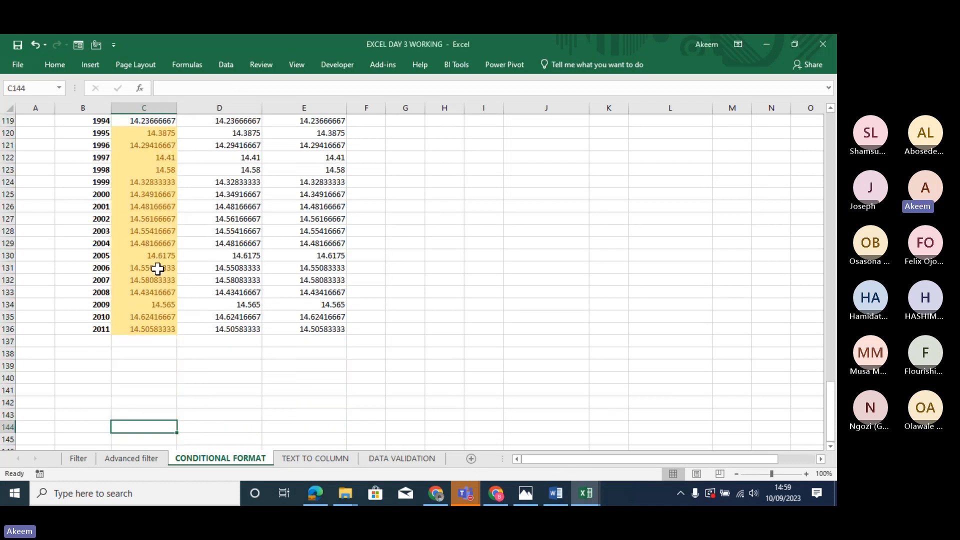
key("Up")
key("Up")
key("Up")
key("Up")
key("Up")
key("Up")
key("Up")
key("Up")
key("Up")
key("Up")
key("Up")
key("Up")
key("Up")
key("Up")
key("Up")
key("Up")
key("Up")
key("Up")
key("Up")
key("Up")
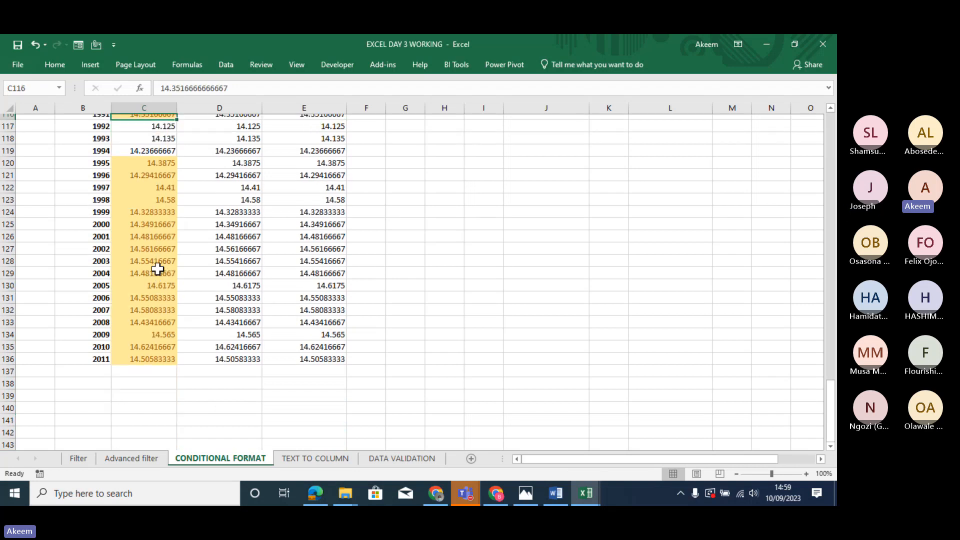
Review the top 20 column from 1991 back to 1881 for highlighted temperatures, up to the global warming question above the data.
key("Up")
key("Up")
key("Up")
key("Up")
key("Up")
key("Up")
key("Up")
key("Up")
key("Up")
key("Up")
key("Up")
key("Up")
key("Up")
key("Up")
key("Up")
key("Up")
key("Up")
key("Up")
key("Up")
key("Up")
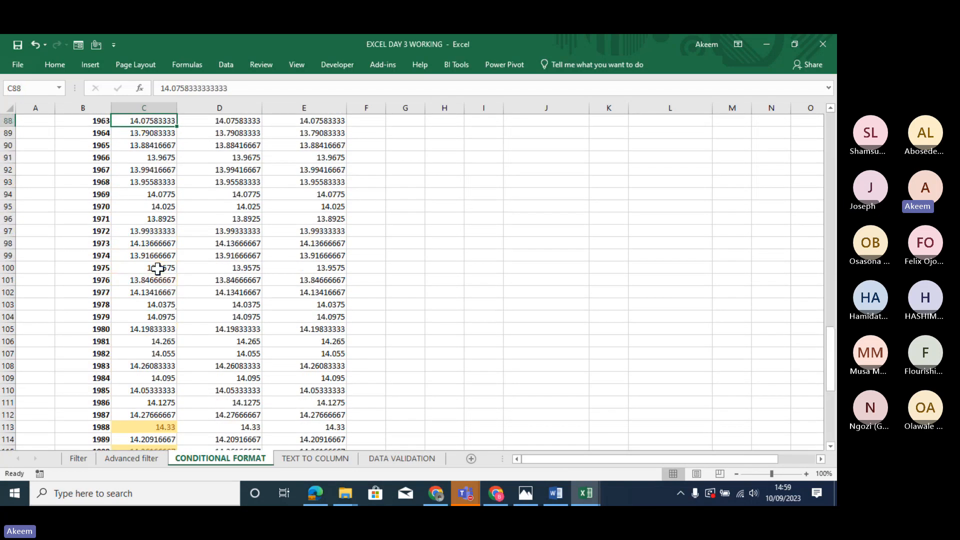
key("Up")
key("Up")
key("Up")
key("Up")
key("Up")
key("Up")
key("Up")
key("Up")
key("Up")
key("Up")
key("Up")
key("Up")
key("Up")
key("Up")
key("Up")
key("Up")
key("Up")
key("Up")
key("Up")
key("Up")
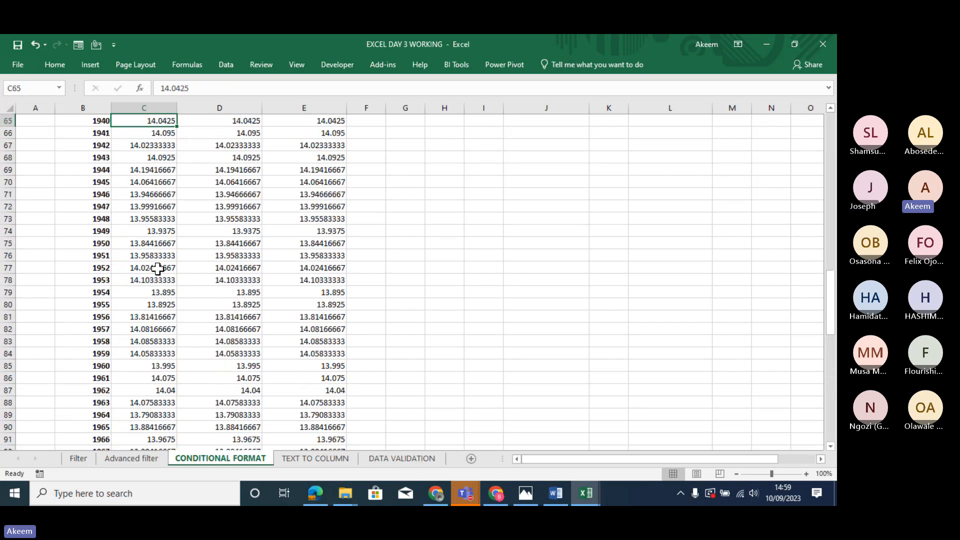
key("Up")
key("Up")
key("Up")
key("Up")
key("Up")
key("Up")
key("Up")
key("Up")
key("Up")
key("Up")
key("Up")
key("Up")
key("Up")
key("Up")
key("Up")
key("Up")
key("Up")
key("Up")
key("Up")
key("Up")
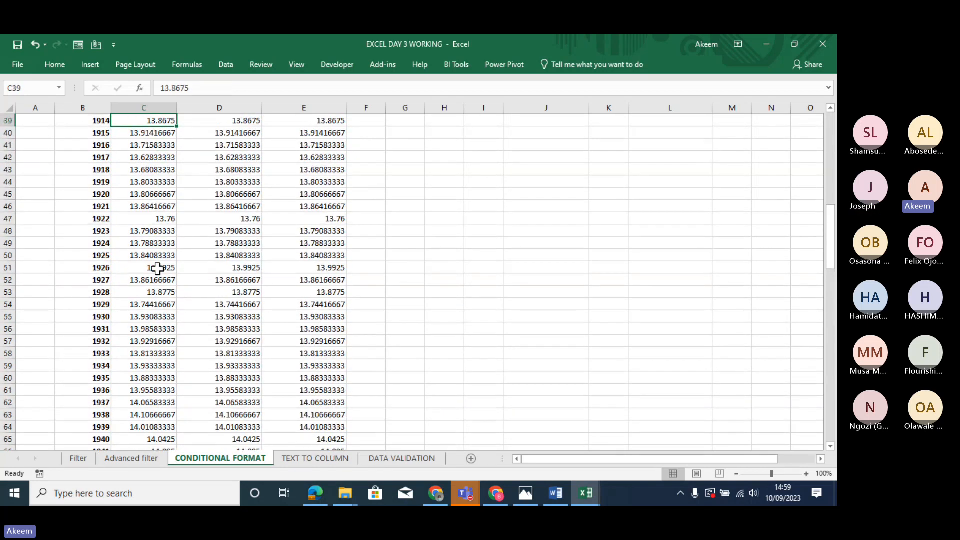
key("Up")
key("Up")
key("Up")
key("Up")
key("Up")
key("Up")
key("Up")
key("Up")
key("Up")
key("Up")
key("Up")
key("Up")
key("Up")
key("Up")
key("Up")
key("Up")
key("Up")
key("Up")
key("Up")
key("Up")
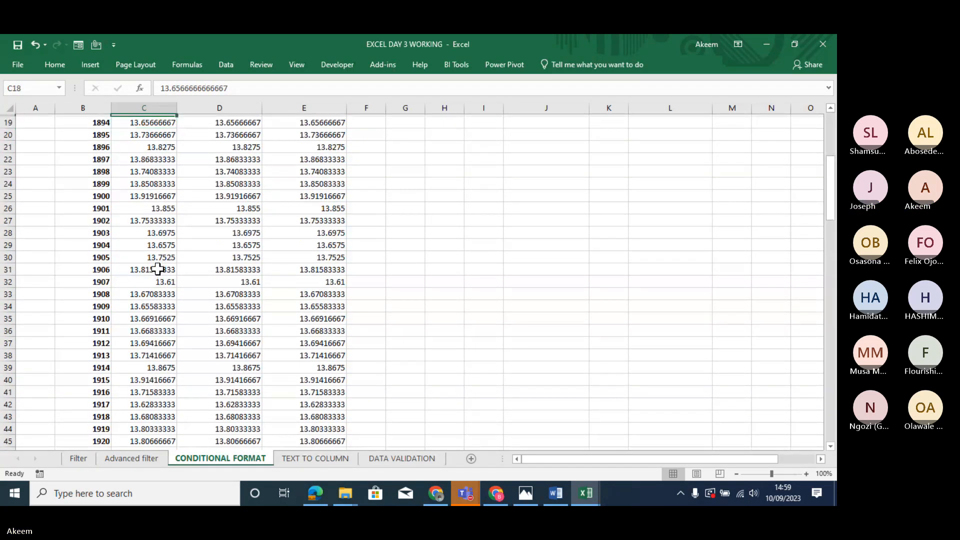
key("Up")
key("Up")
key("Up")
key("Up")
key("Up")
key("Up")
key("Up")
key("Up")
key("Up")
key("Up")
key("Up")
key("Up")
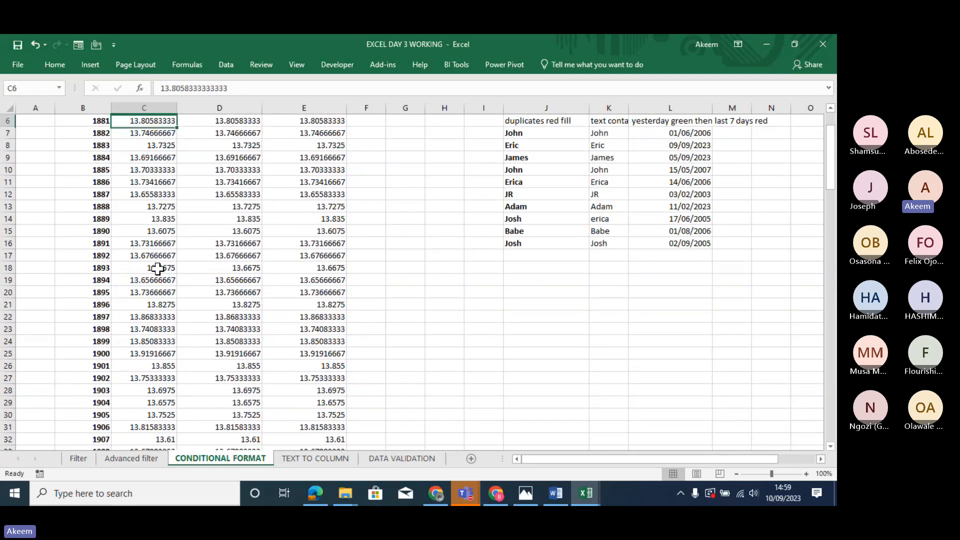
key("Up")
key("Up")
key("Up")
key("Up")
key("Up")
Review the top 20 column from the question above the data down to 2005, checking which years' temperatures are highlighted.
key("Down")
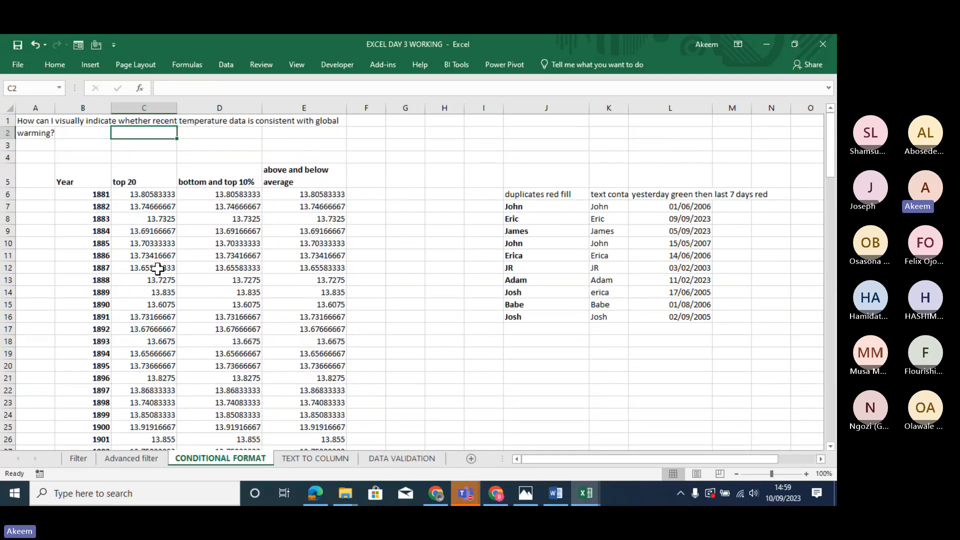
key("Down")
key("Down")
key("Down")
key("Down")
key("Down")
key("Down")
key("Down")
key("Down")
key("Down")
key("Down")
key("Down")
key("Down")
key("Down")
key("Down")
key("Down")
key("Down")
key("Down")
key("Down")
key("Down")
key("Down")
key("Down")
key("Down")
key("Down")
key("Down")
key("Down")
key("Down")
key("Down")
key("Down")
key("Down")
key("Down")
key("Down")
key("Down")
key("Down")
key("Down")
key("Down")
key("Down")
key("Down")
key("Down")
key("Down")
key("Down")
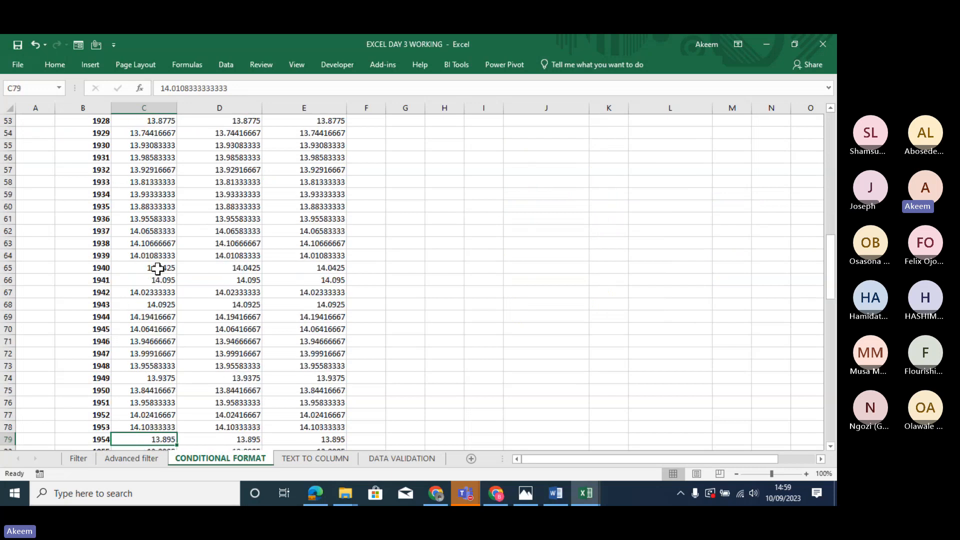
key("Down")
key("Down")
key("Down")
key("Down")
key("Down")
key("Down")
key("Down")
key("Down")
key("Down")
key("Down")
key("Down")
key("Down")
key("Down")
key("Down")
key("Down")
key("Down")
key("Down")
key("Down")
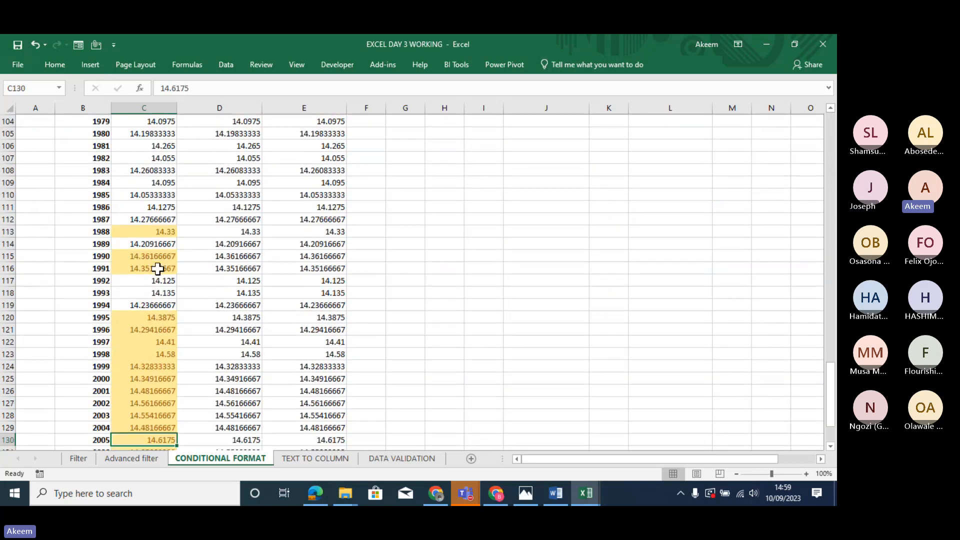
Look back through the top 20 column from 2005 to 1978 to find where the highlighted temperatures begin.
key("Up")
key("Up")
key("Up")
key("Up")
key("Up")
key("Up")
key("Up")
key("Up")
key("Up")
key("Up")
key("Up")
key("Up")
key("Up")
key("Up")
key("Up")
key("Up")
key("Up")
key("Up")
key("Up")
key("Up")
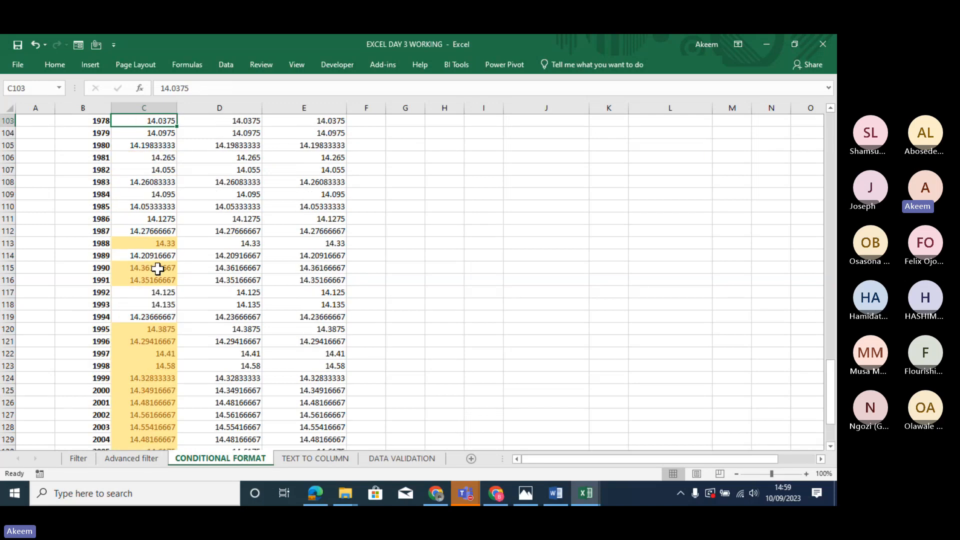
Examine the top 20 temperatures year by year from 1978 to the end of the data for the pattern of highlighted years.
key("Down")
key("Down")
key("Down")
key("Down")
key("Down")
key("Down")
key("Down")
key("Down")
key("Down")
key("Down")
key("Down")
key("Down")
key("Down")
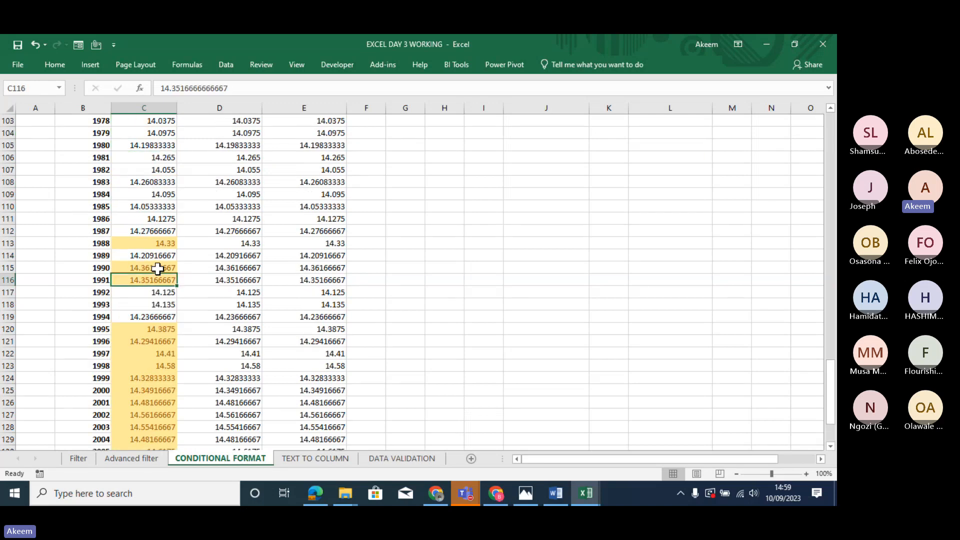
key("Down")
key("Down")
key("Down")
key("Down")
key("Down")
key("Down")
key("Down")
key("Down")
key("Down")
key("Down")
key("Down")
key("Down")
key("Down")
key("Down")
key("Down")
key("Down")
key("Down")
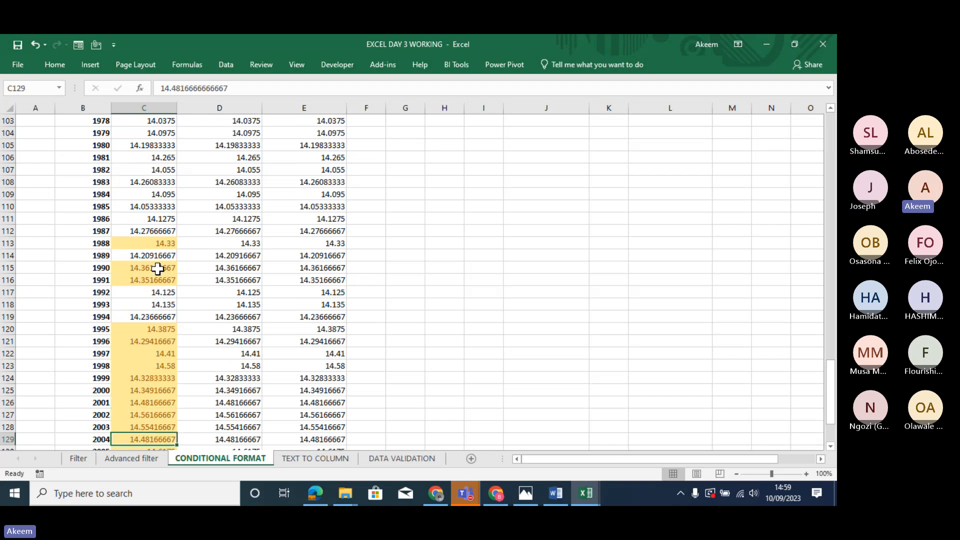
key("Down")
key("Down")
key("Down")
key("Down")
key("Down")
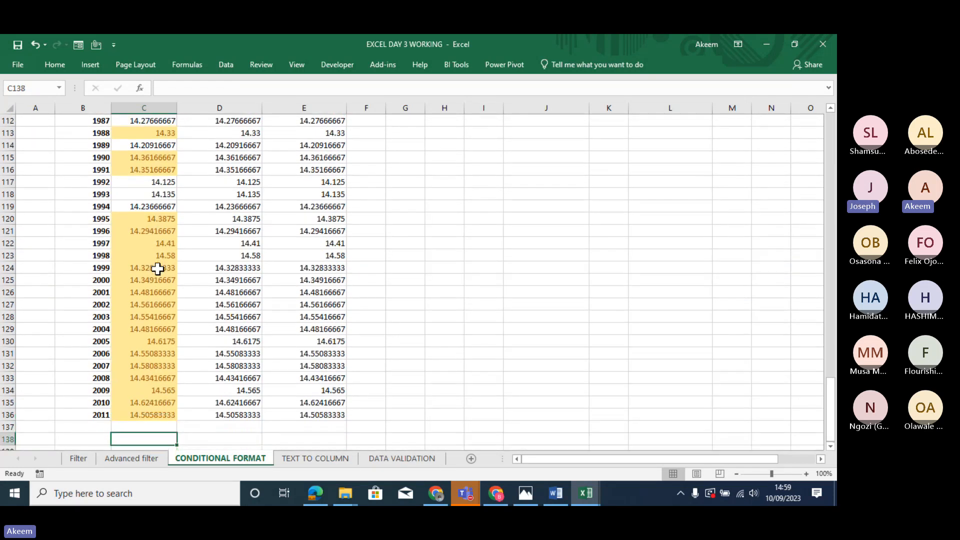
key("Up")
key("Up")
key("Up")
key("Up")
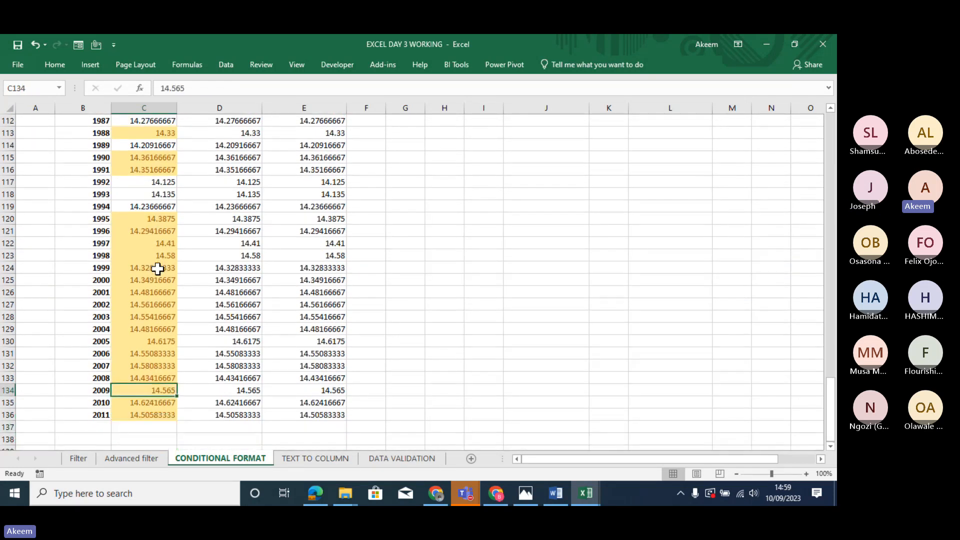
Step through the top 20 column from the 1988 temperature to 2011, comparing highlighted and unhighlighted years.
left_click(141, 130)
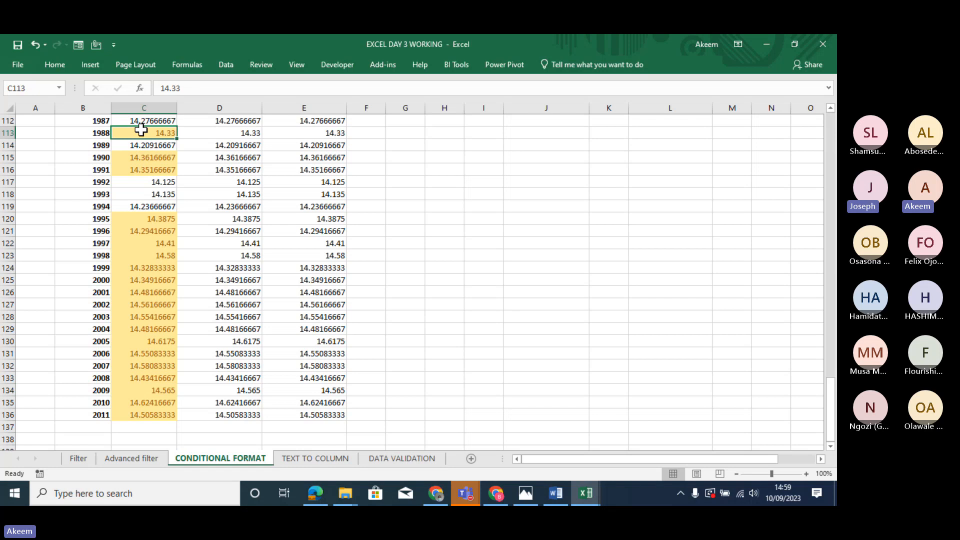
key("Up")
key("Up")
key("Down")
key("Down")
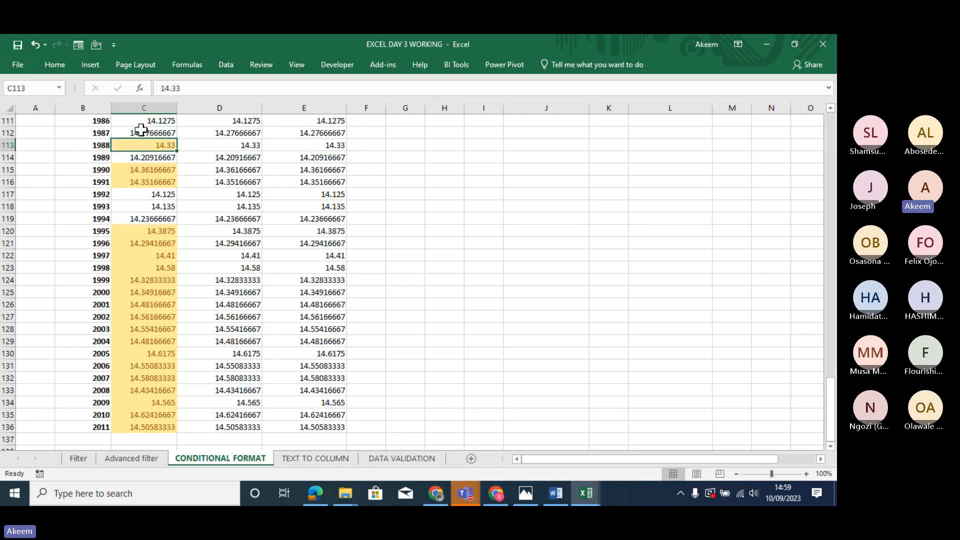
key("Down")
key("Down")
key("Down")
key("Down")
key("Down")
key("Down")
key("Down")
key("Down")
key("Down")
key("Down")
key("Down")
key("Down")
key("Down")
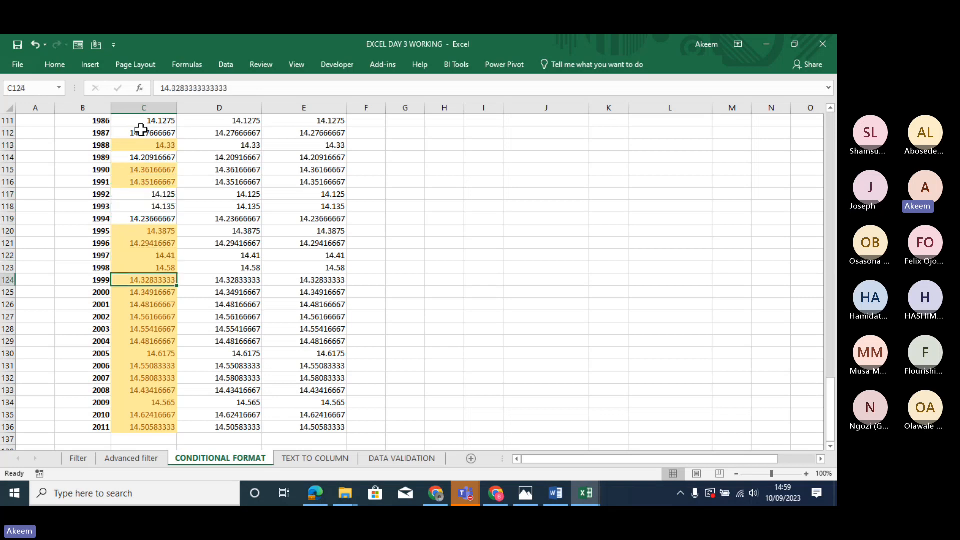
key("Down")
key("Down")
key("Down")
key("Down")
key("Down")
key("Down")
key("Down")
key("Down")
key("Down")
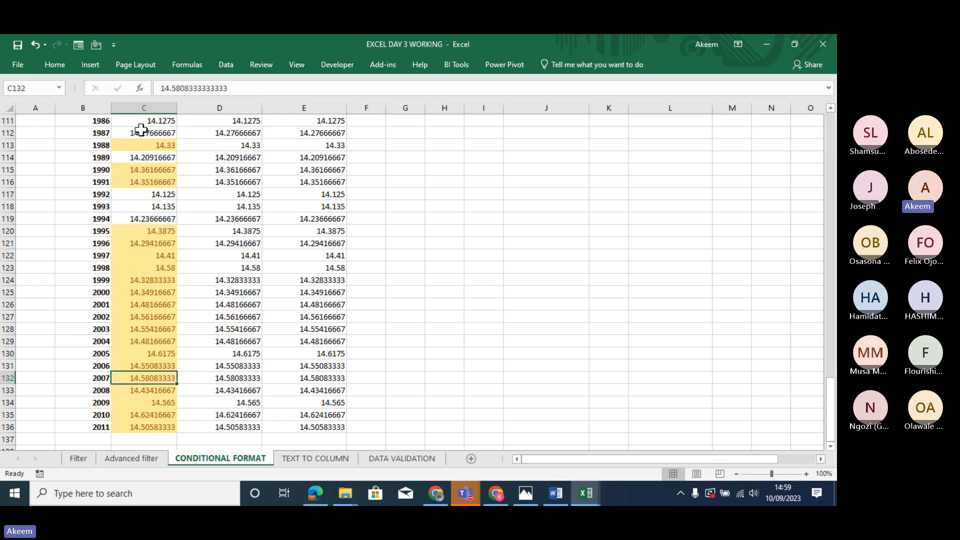
key("Down")
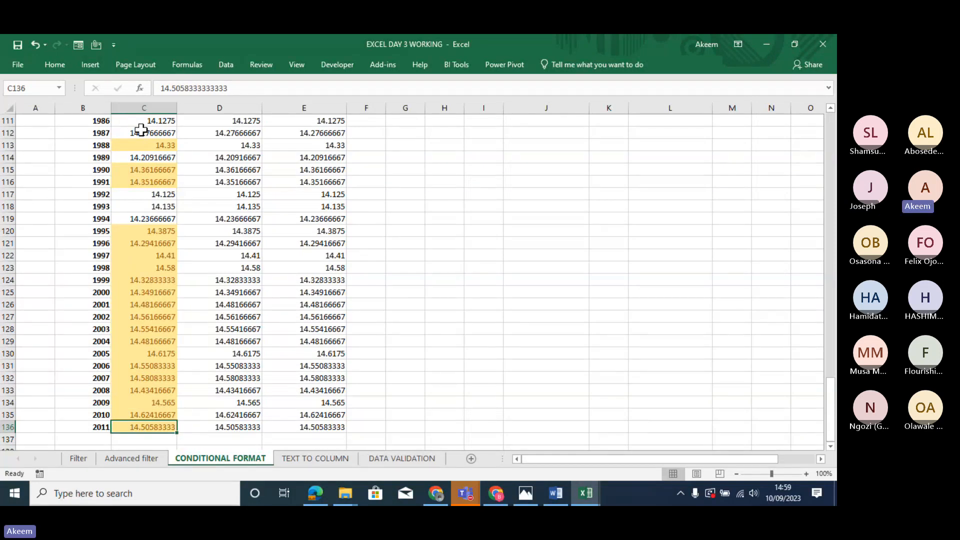
Look back through the top 20 column from 2011 up to its heading, checking where highlighted temperatures stop.
key("Up")
key("Up")
key("Up")
key("Up")
key("Up")
key("Up")
key("Up")
key("Up")
key("Up")
key("Up")
key("Up")
key("Up")
key("Up")
key("Up")
key("Up")
key("Up")
key("Up")
key("Up")
key("Up")
key("Up")
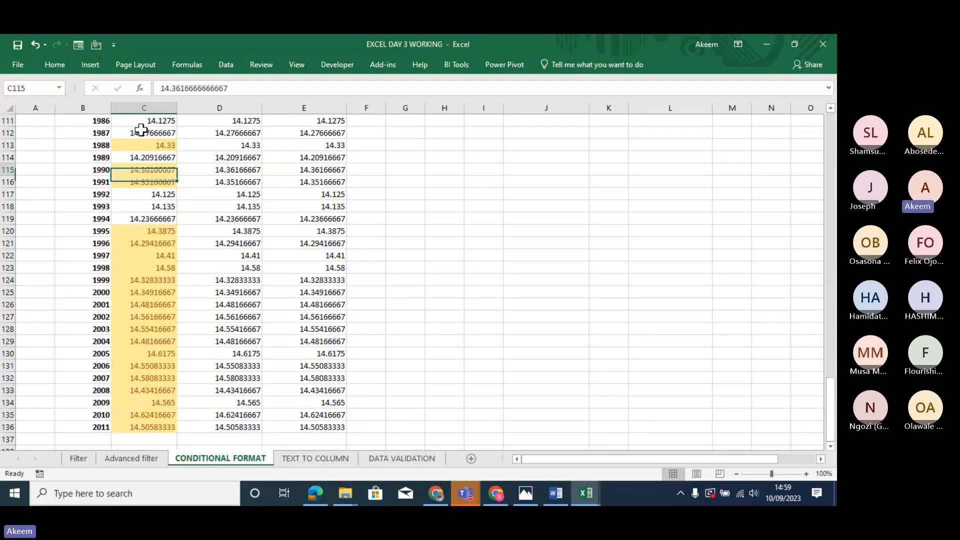
key("Up")
key("Up")
key("Up")
key("Up")
key("Up")
key("Up")
key("Up")
key("Up")
key("Up")
key("Up")
key("Up")
key("Up")
key("Up")
key("Up")
key("Up")
key("Up")
key("Up")
key("Up")
key("Up")
key("Up")
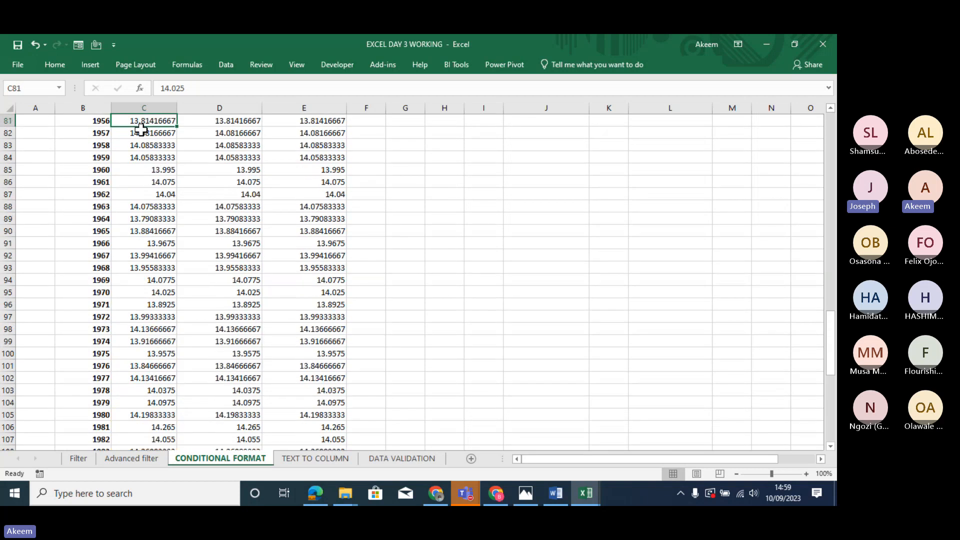
key("Up")
key("Up")
key("Up")
key("Up")
key("Up")
key("Up")
key("Up")
key("Up")
key("Up")
key("Up")
key("Up")
key("Up")
key("Up")
key("Up")
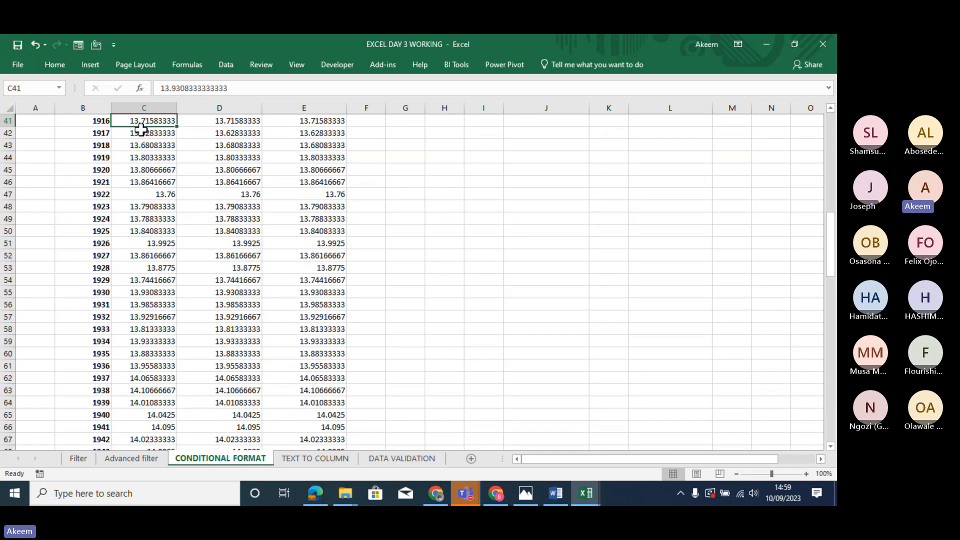
key("Up")
key("Up")
key("Up")
key("Up")
key("Up")
key("Up")
key("Up")
key("Up")
key("Up")
key("Up")
key("Up")
key("Up")
key("Up")
key("Up")
key("Up")
key("Up")
key("Up")
key("Up")
key("Up")
key("Up")
key("Down")
key("Down")
key("Down")
key("Down")
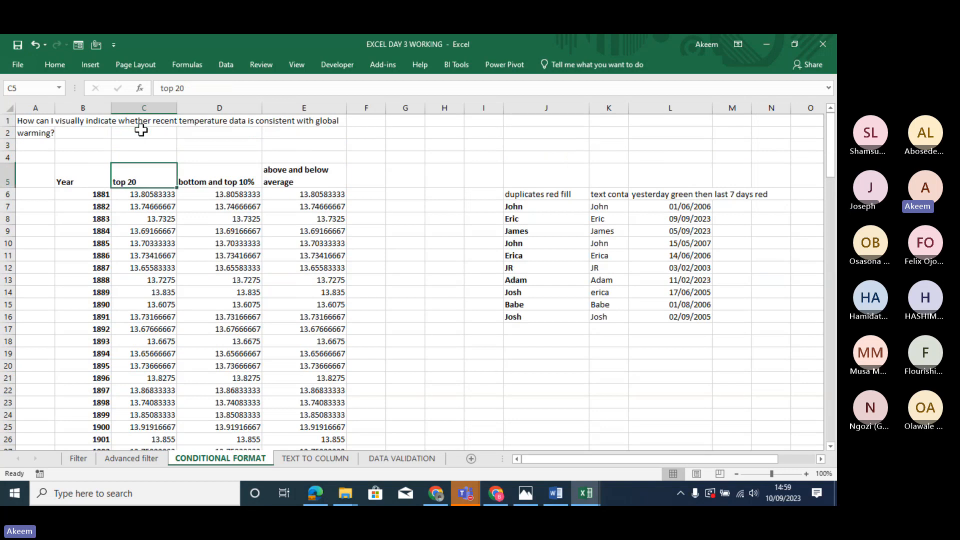
Select all top 20 temperatures from 1881 to 2011 and review the Top/Bottom Rules available for conditional formatting.
key("Down")
key("ctrl+shift+Down")
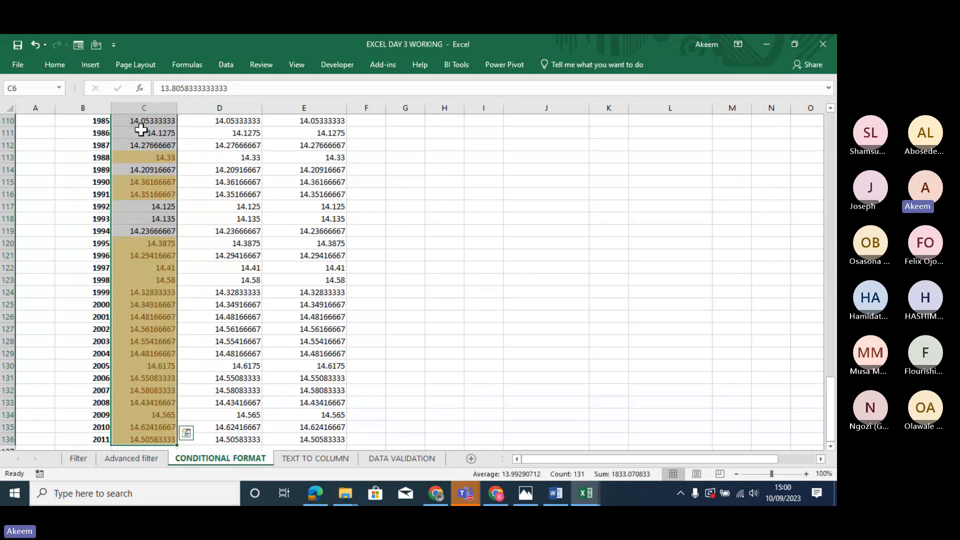
left_click(54, 65)
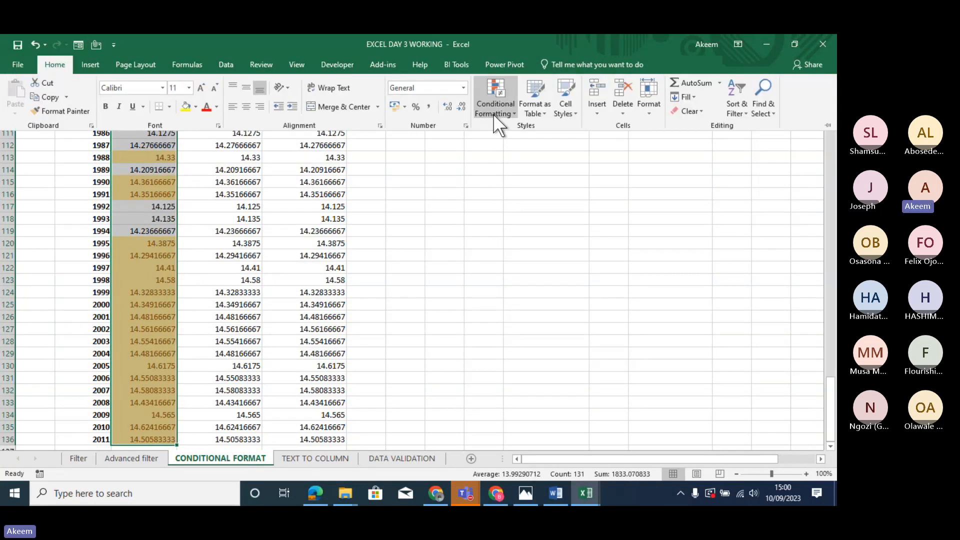
left_click(494, 111)
mouse_move(530, 158)
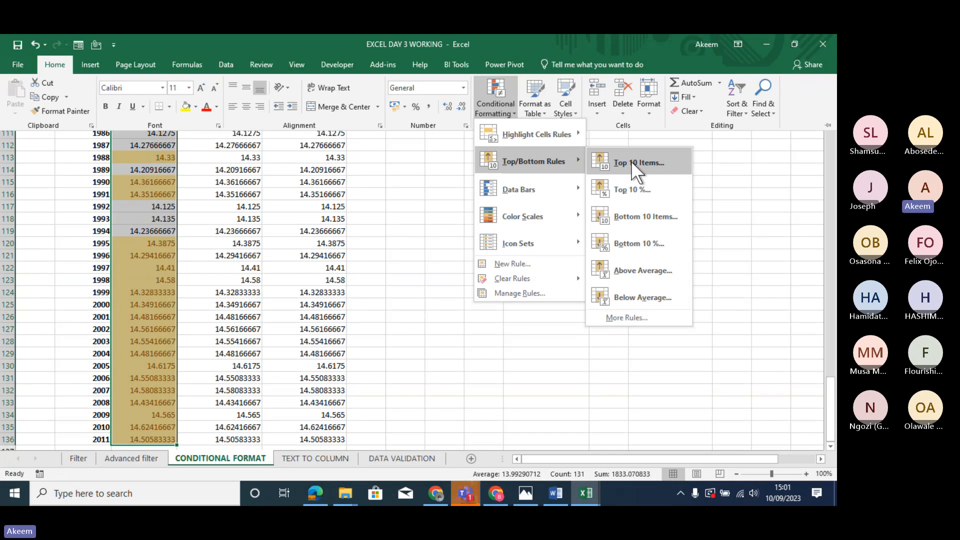
key("Up")
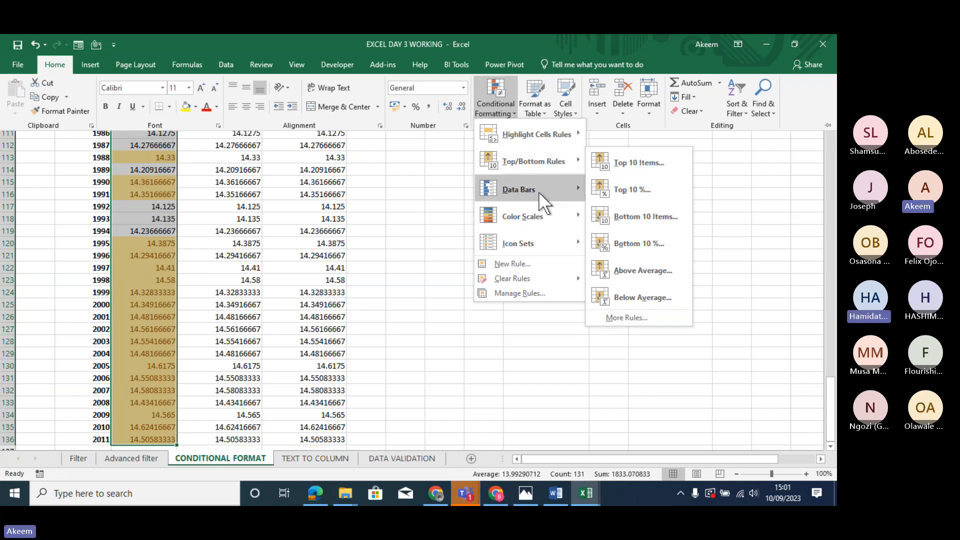
mouse_move(539, 191)
left_click(318, 222)
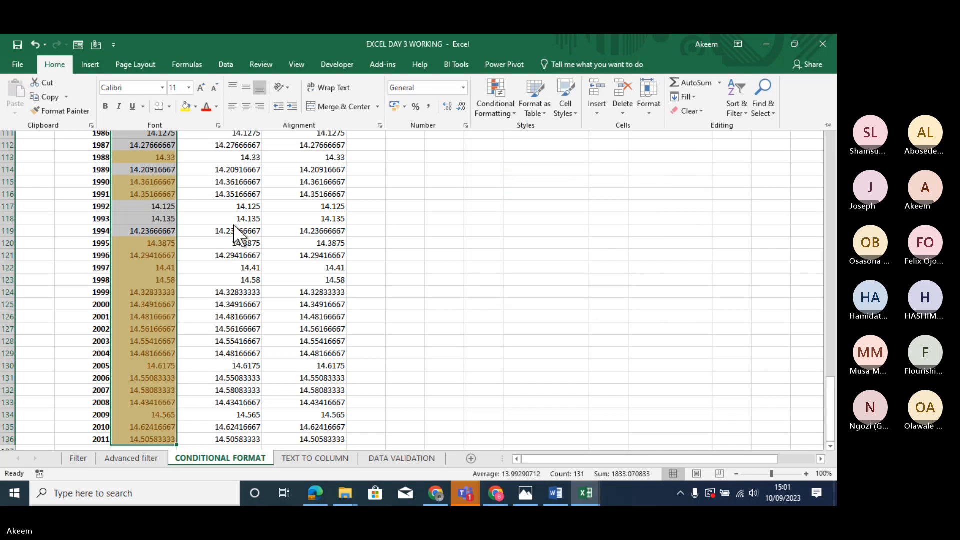
Change the percentage in the "bottom and top" column heading in D5 to 15%.
left_click(234, 225)
key("Up")
key("Up")
key("Up")
key("Up")
key("Up")
key("Up")
key("Up")
key("Up")
key("Up")
key("Up")
key("Up")
key("Up")
key("Up")
key("Up")
key("Up")
key("Up")
key("Up")
key("Up")
key("Up")
key("Up")
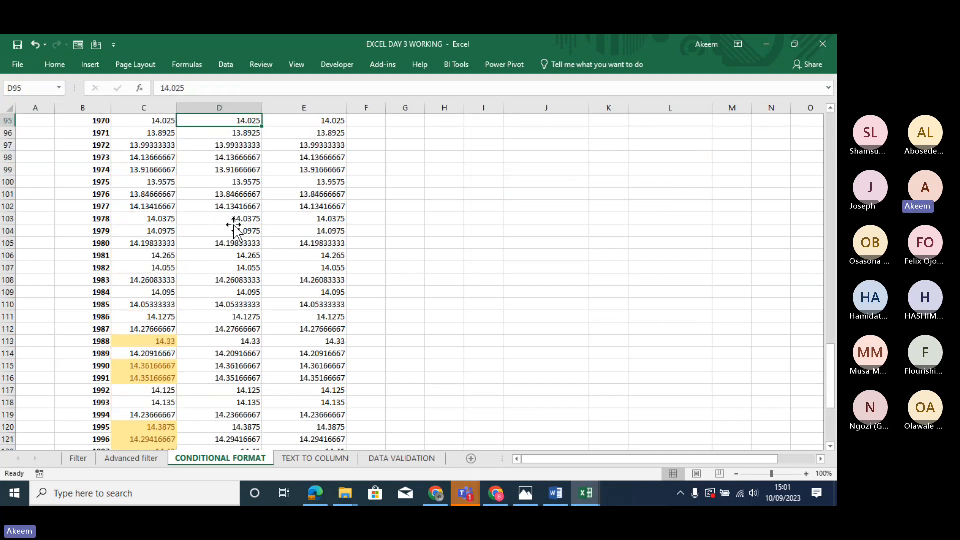
key("Up")
key("Up")
key("Up")
key("Up")
key("Up")
key("Up")
key("Up")
key("Up")
key("Up")
key("Up")
key("Up")
key("Up")
key("Up")
key("Up")
key("Up")
key("Up")
key("Up")
key("Up")
key("Up")
key("Up")
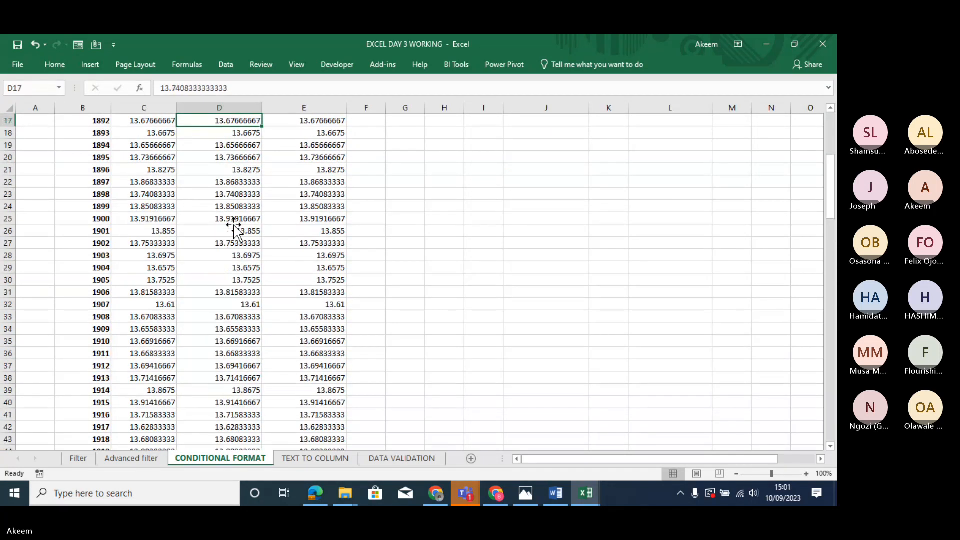
key("Down")
key("Down")
key("Down")
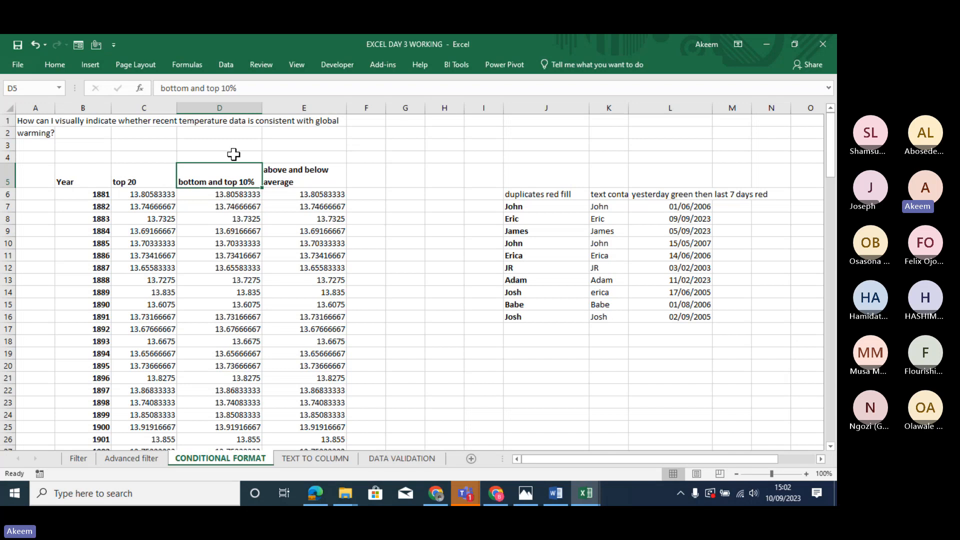
left_click(233, 88)
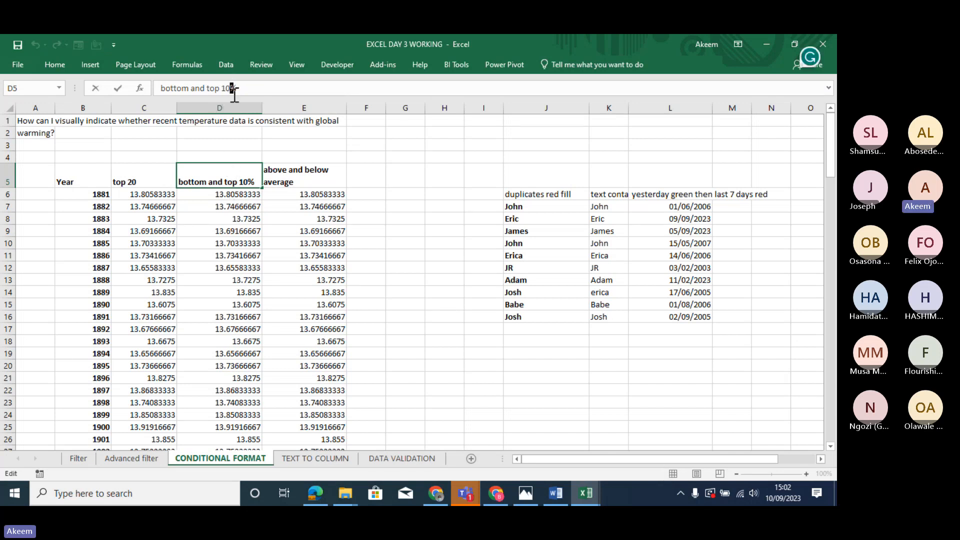
type("5")
key("Return")
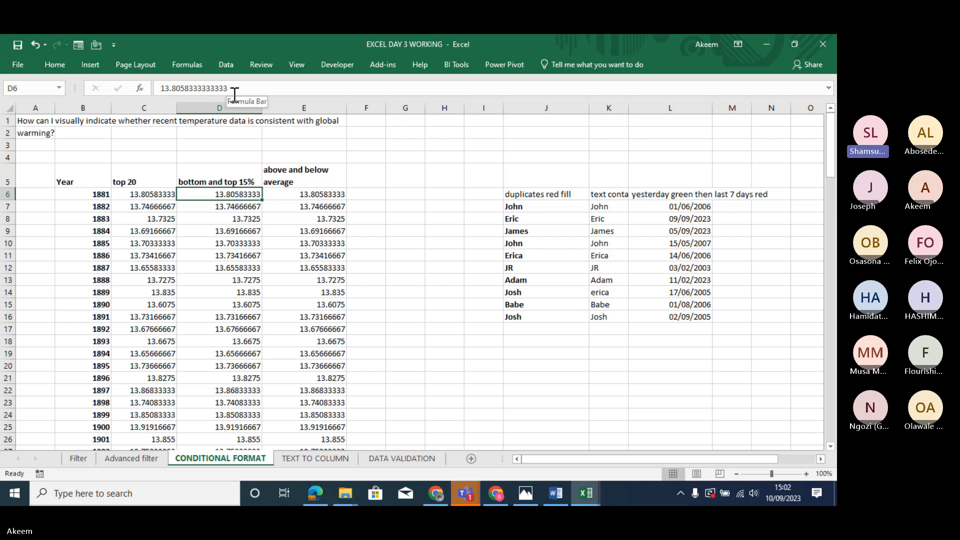
key("ctrl+shift+Down")
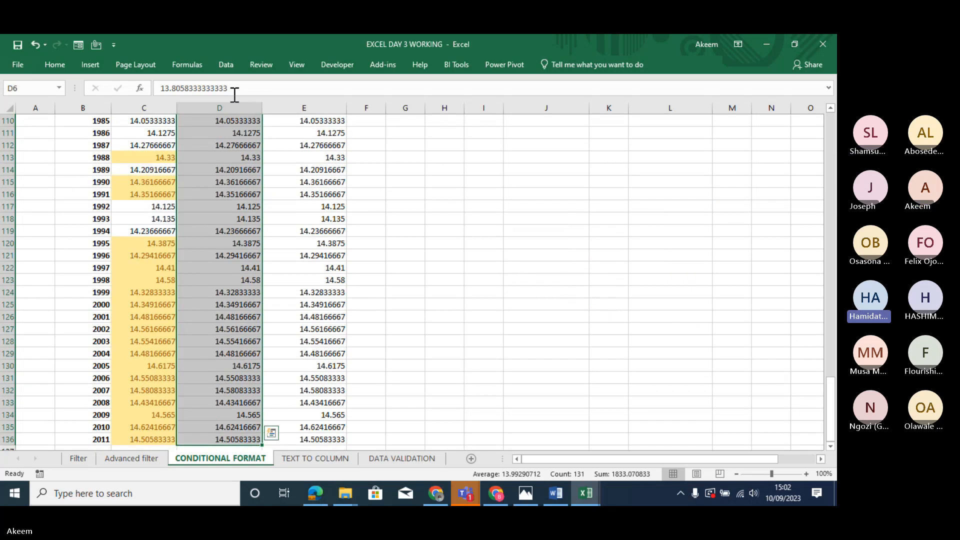
key("Up")
key("Up")
key("Up")
key("Up")
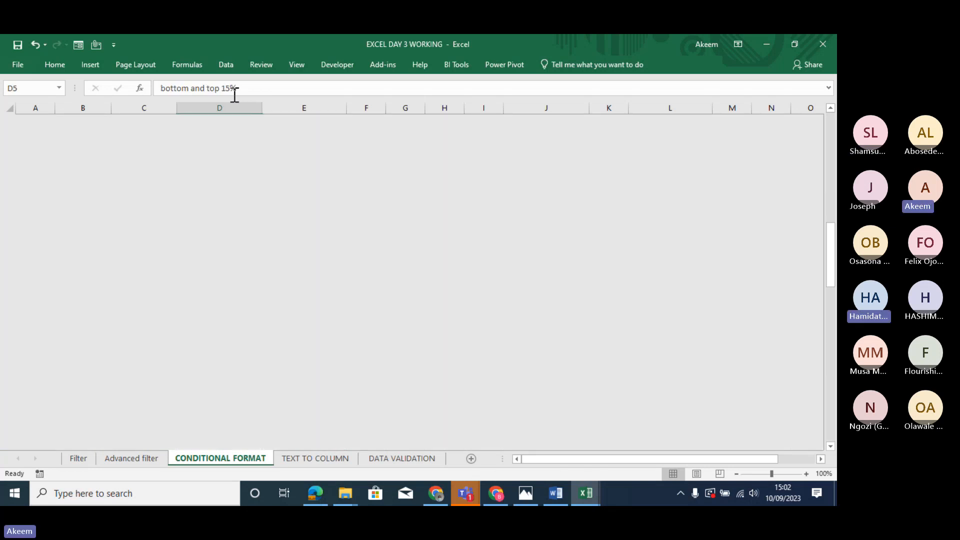
key("Up")
key("Down")
key("Down")
key("Down")
key("Down")
key("Down")
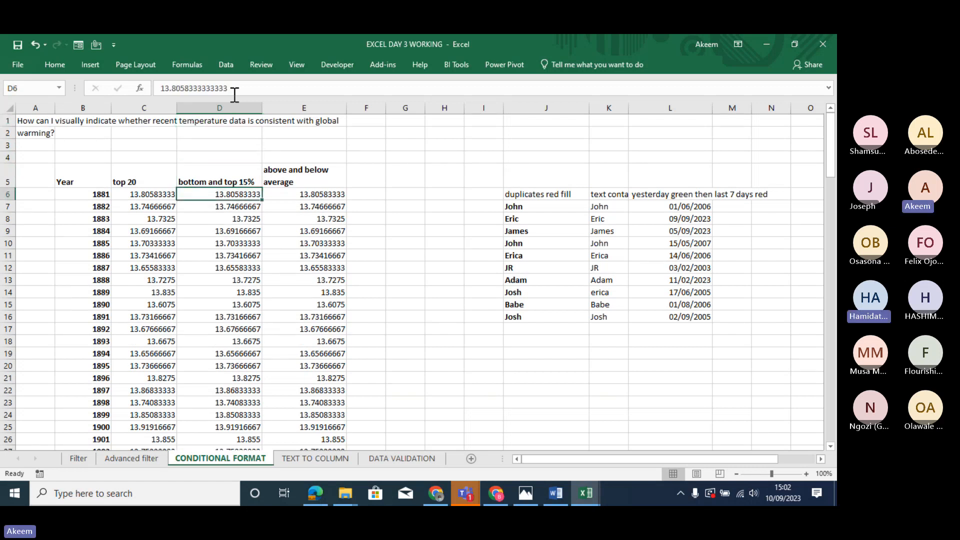
Format the bottom 15% of the temperatures from D6 to D136 with Light Red Fill with Dark Red Text.
key("ctrl+shift+Down")
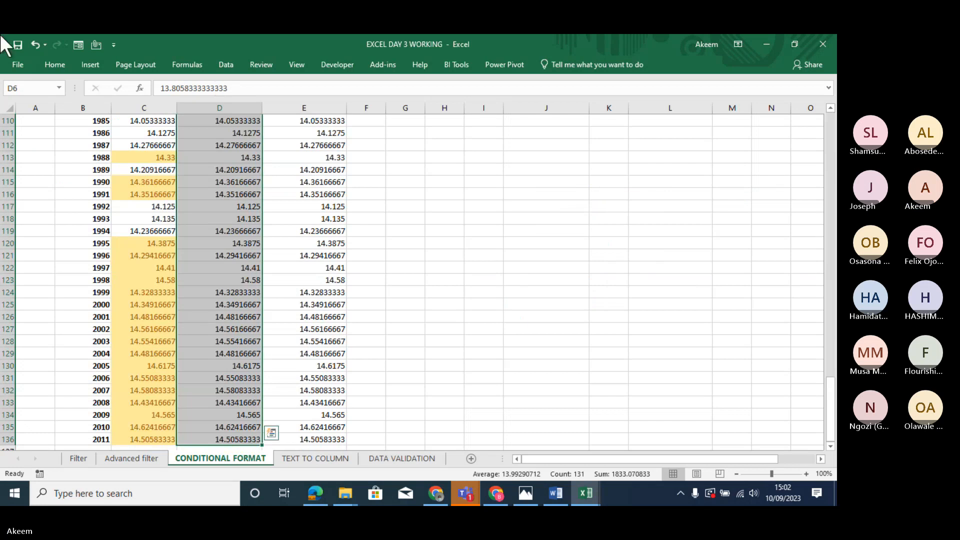
left_click(57, 60)
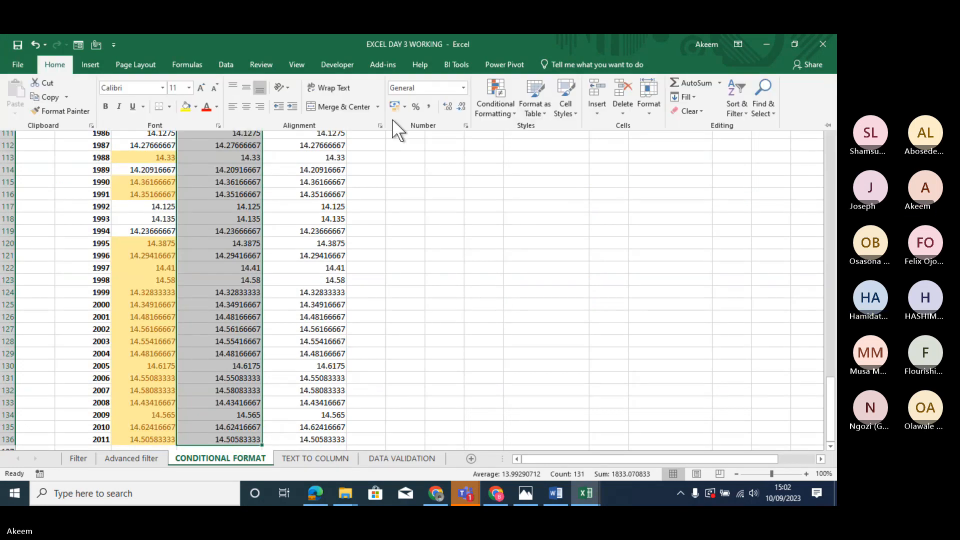
left_click(500, 115)
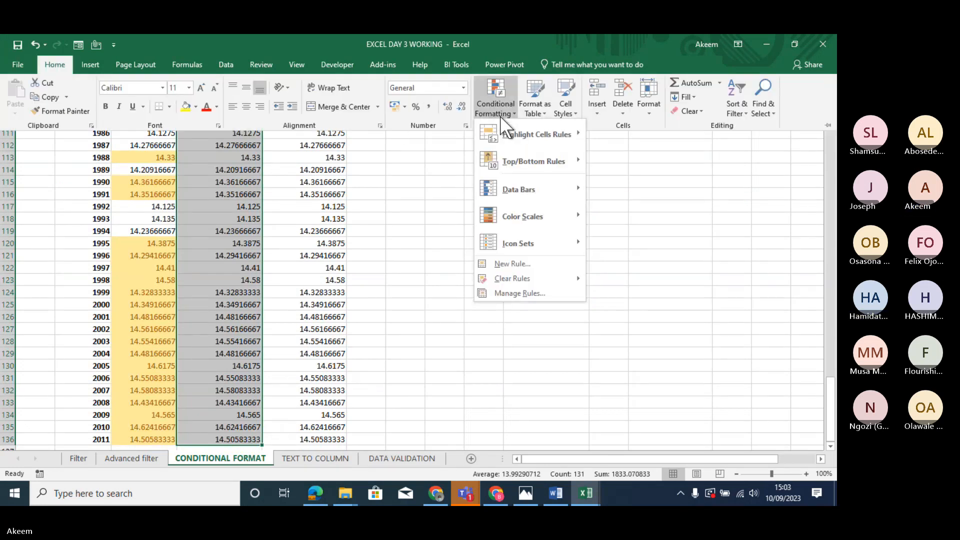
mouse_move(522, 159)
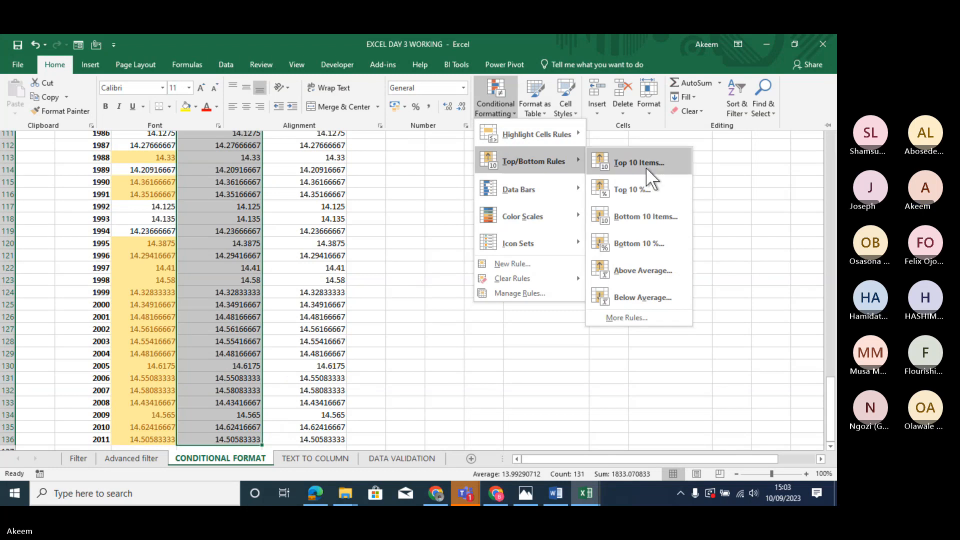
left_click(645, 242)
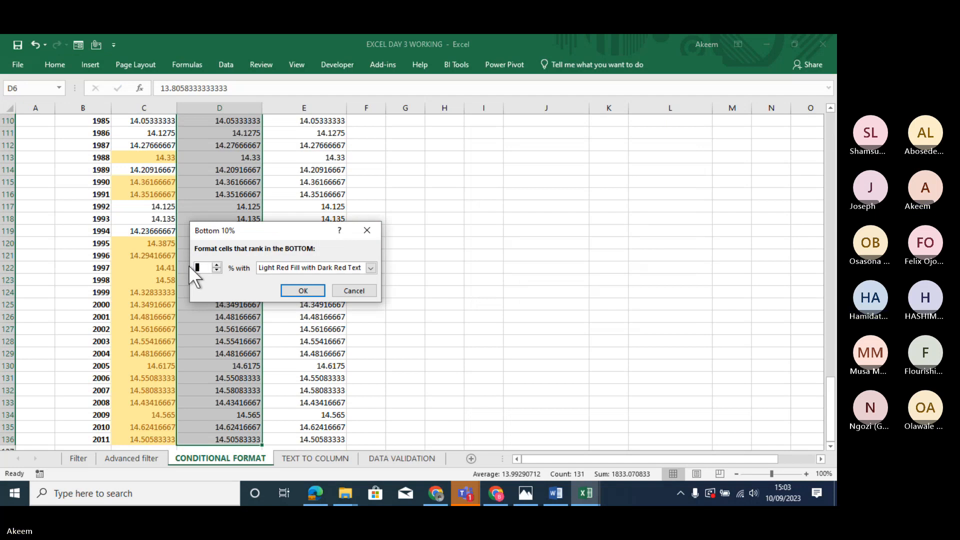
type("15")
left_click(300, 289)
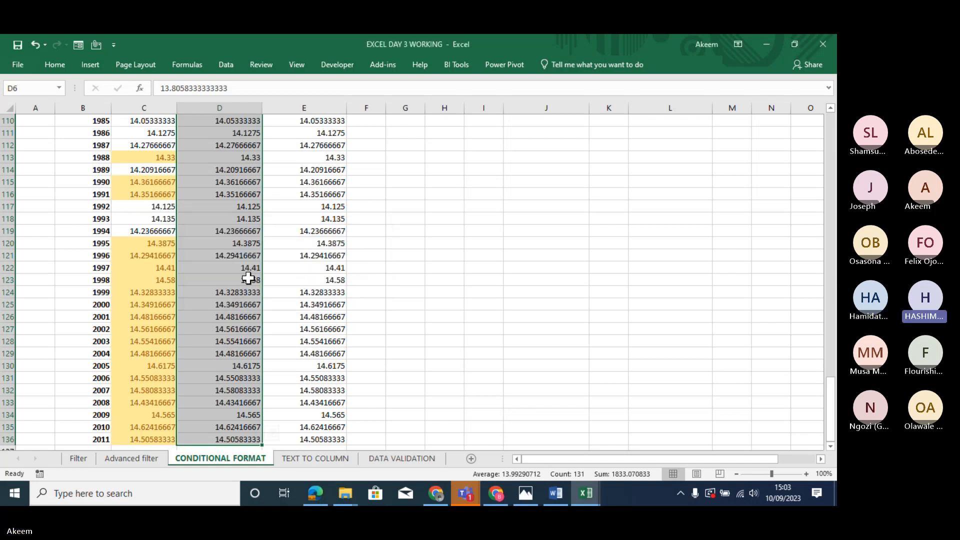
Look back through the "bottom and top 15%" column from the latest years up to its heading, checking which temperatures are highlighted.
left_click(249, 278)
key("Up")
key("Up")
key("Up")
key("Up")
key("Up")
key("Up")
key("Up")
key("Up")
key("Up")
key("Up")
key("Up")
key("Up")
key("Up")
key("Up")
key("Up")
key("Up")
key("Up")
key("Up")
key("Up")
key("Up")
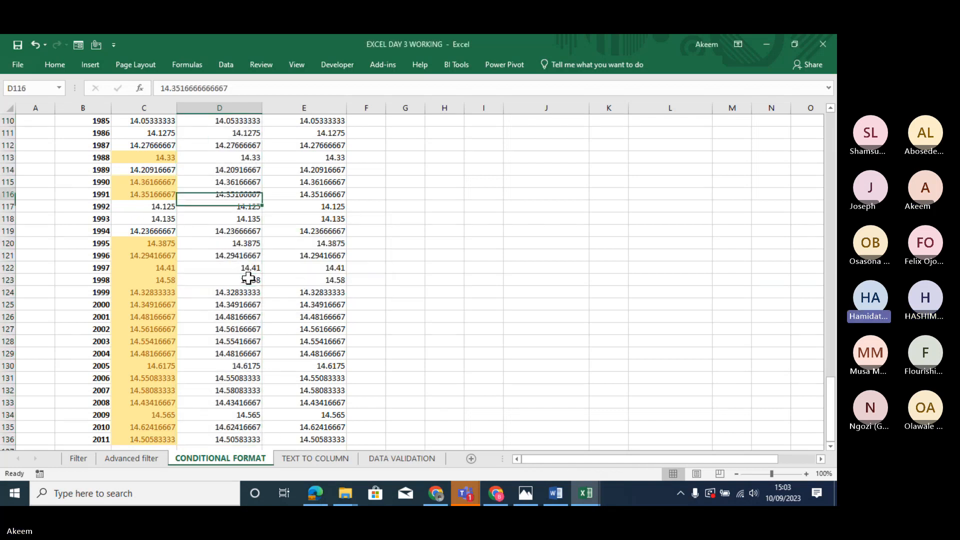
key("Up")
key("Up")
key("Up")
key("Up")
key("Up")
key("Up")
key("Up")
key("Up")
key("Up")
key("Up")
key("Up")
key("Up")
key("Up")
key("Up")
key("Up")
key("Up")
key("Up")
key("Up")
key("Up")
key("Up")
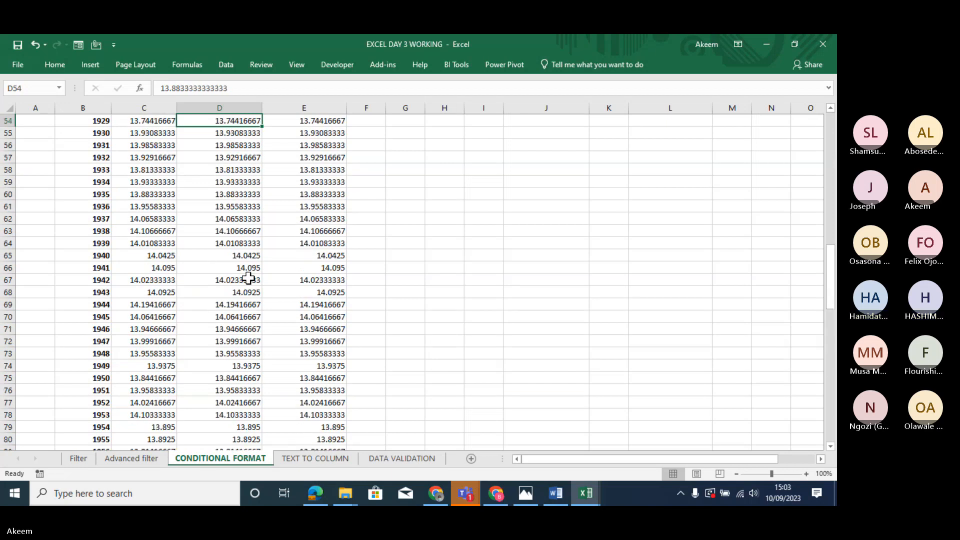
key("Up")
key("Up")
key("Up")
key("Up")
key("Up")
key("Up")
key("Up")
key("Up")
key("Up")
key("Up")
key("Up")
key("Up")
key("Up")
key("Up")
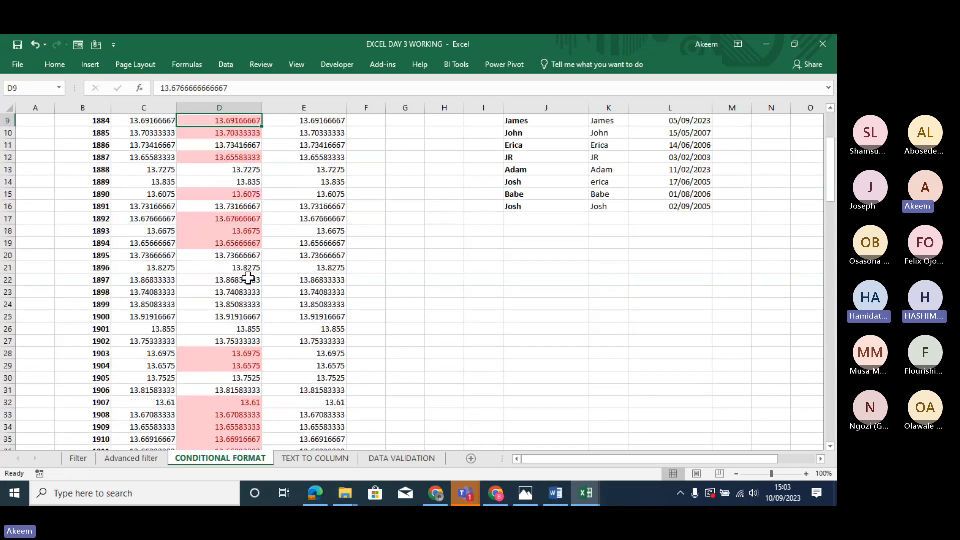
Examine the highlighted bottom 15% temperatures in the earliest years, going down and back up column D.
key("Down")
key("Down")
key("Down")
key("Down")
key("Down")
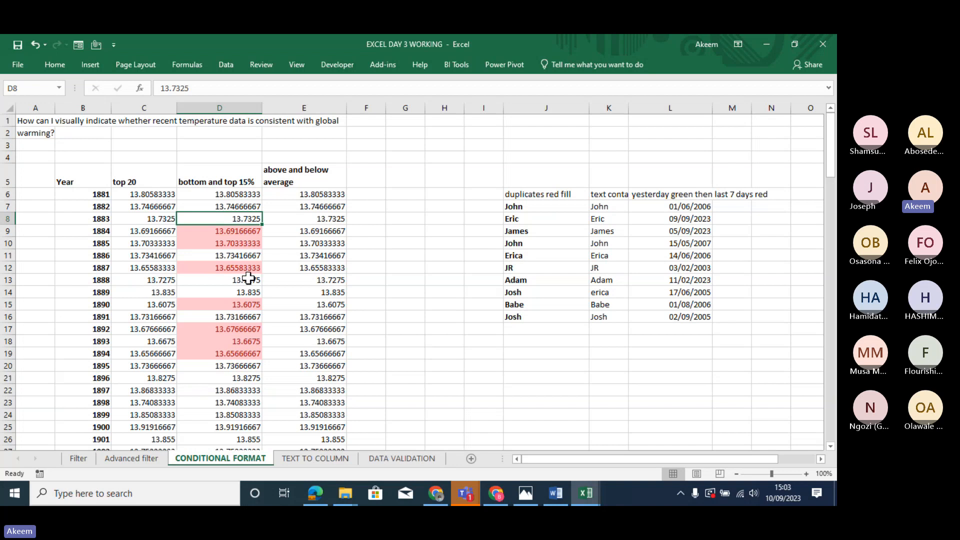
key("Down")
key("Down")
key("Down")
key("Down")
key("Down")
key("Down")
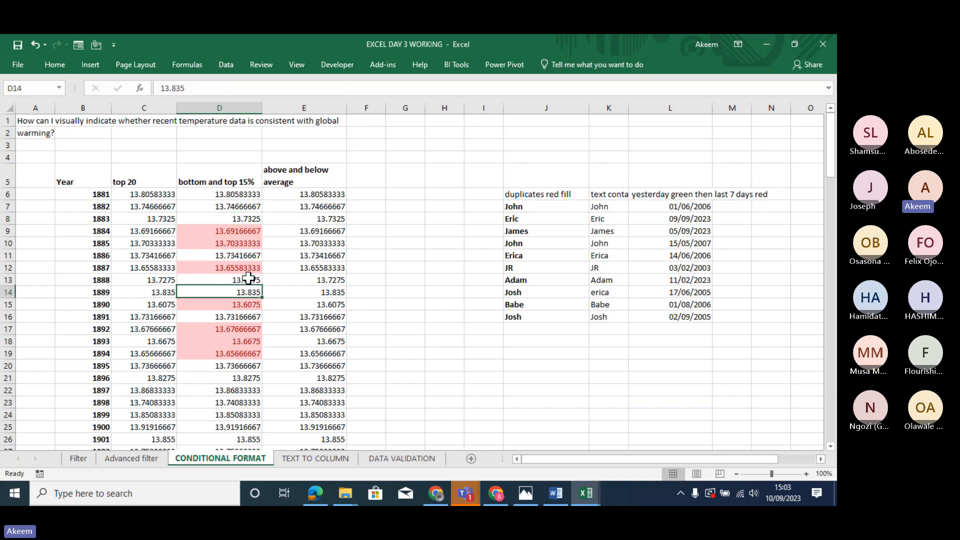
key("Down")
key("Down")
key("Down")
key("Down")
key("Down")
key("Down")
key("Down")
key("Down")
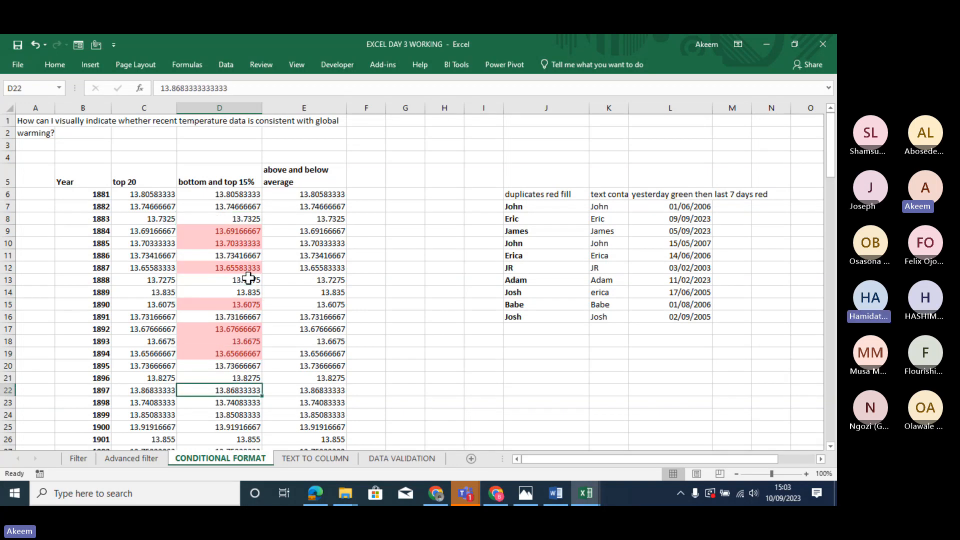
key("Up")
key("Up")
key("Up")
key("Up")
key("Up")
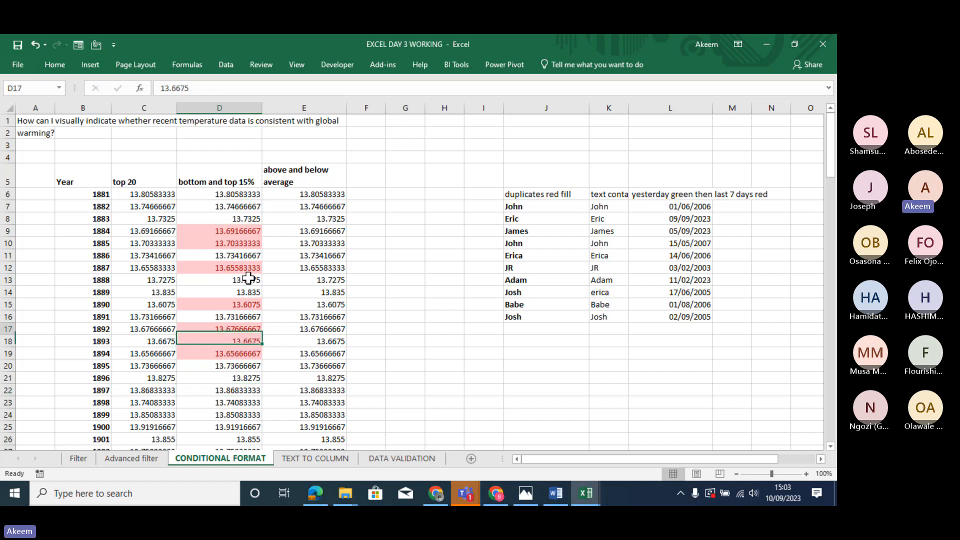
key("Up")
key("Up")
key("Up")
key("Up")
key("Up")
key("Up")
key("Up")
key("Up")
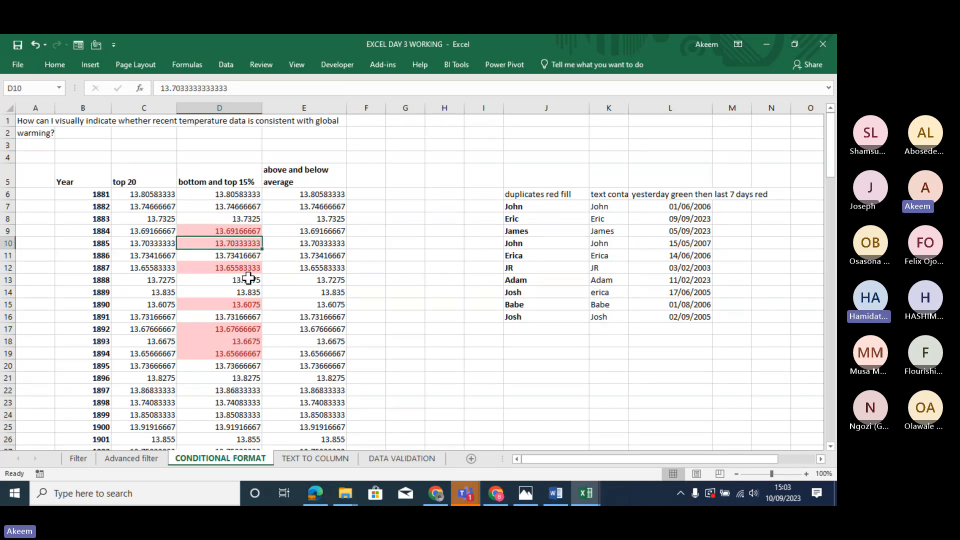
key("Down")
key("Down")
key("Down")
key("Down")
key("Down")
key("Down")
key("Down")
key("Down")
key("Down")
key("Down")
key("Down")
key("Down")
key("Down")
key("Down")
key("Down")
key("Down")
key("Down")
key("Down")
key("Down")
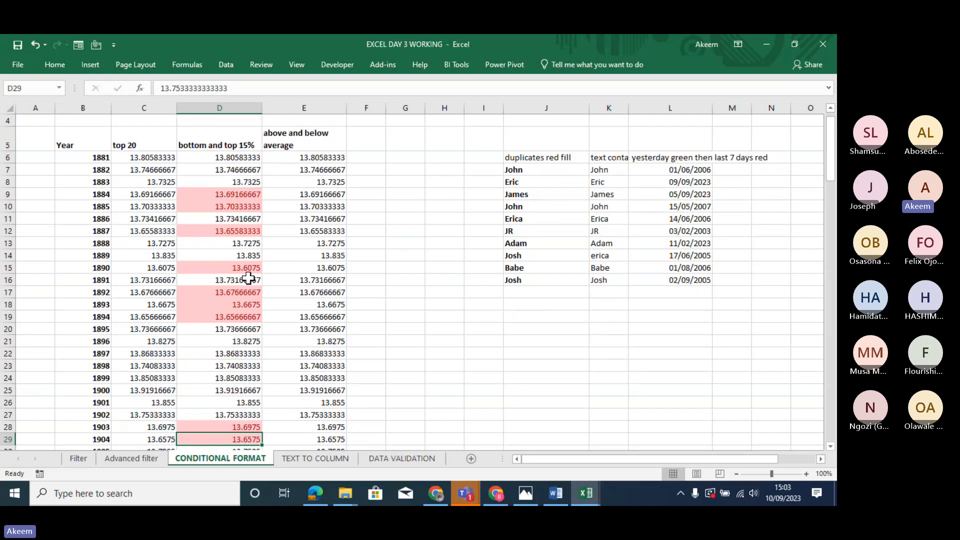
key("Down")
key("Down")
key("Down")
key("Down")
key("Down")
key("Up")
key("Up")
key("Up")
key("Up")
key("Up")
key("Up")
key("Up")
key("Up")
key("Up")
key("Up")
key("Up")
key("Up")
key("Up")
key("Up")
key("Up")
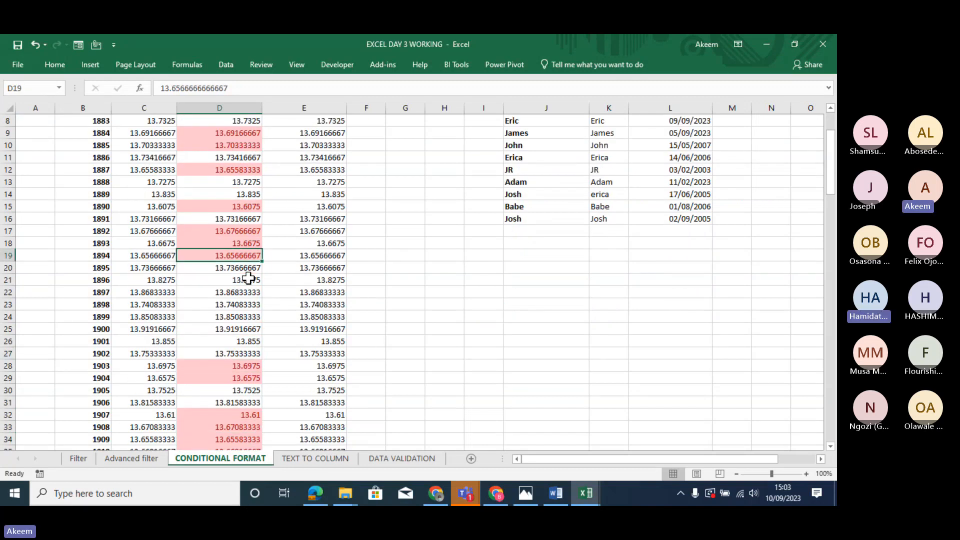
key("Up")
key("Up")
key("Up")
key("Up")
key("Up")
key("Up")
key("Up")
key("Up")
key("Up")
key("Up")
key("Up")
key("Up")
key("Up")
key("Up")
key("Up")
key("Up")
key("Up")
key("Up")
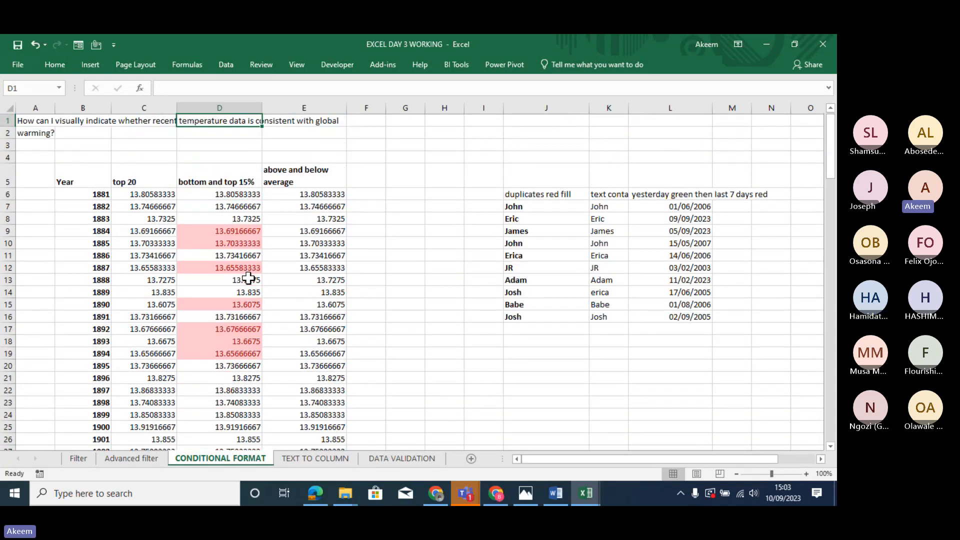
Review the "above and below average" column and the practice table in J6 to L16, including the text rule in K6.
left_click(322, 192)
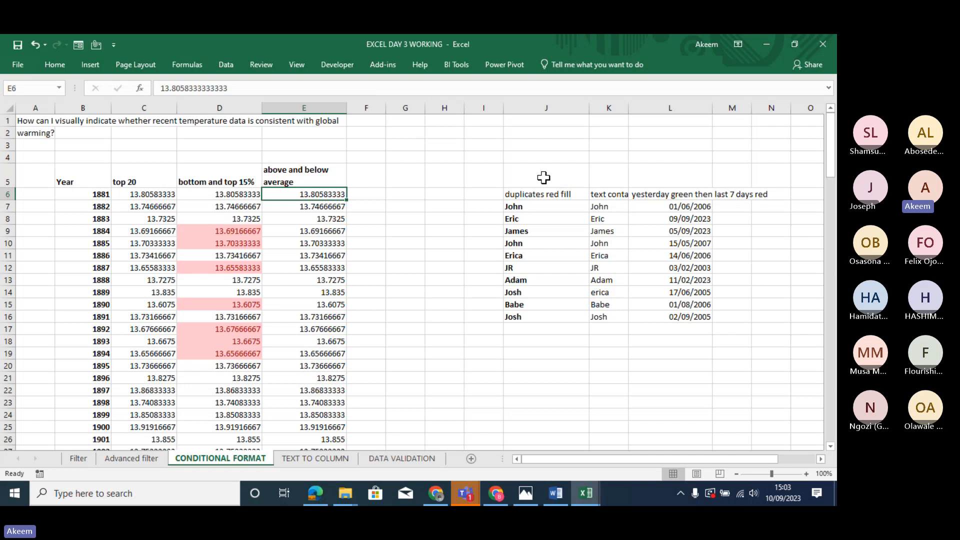
left_click(524, 204)
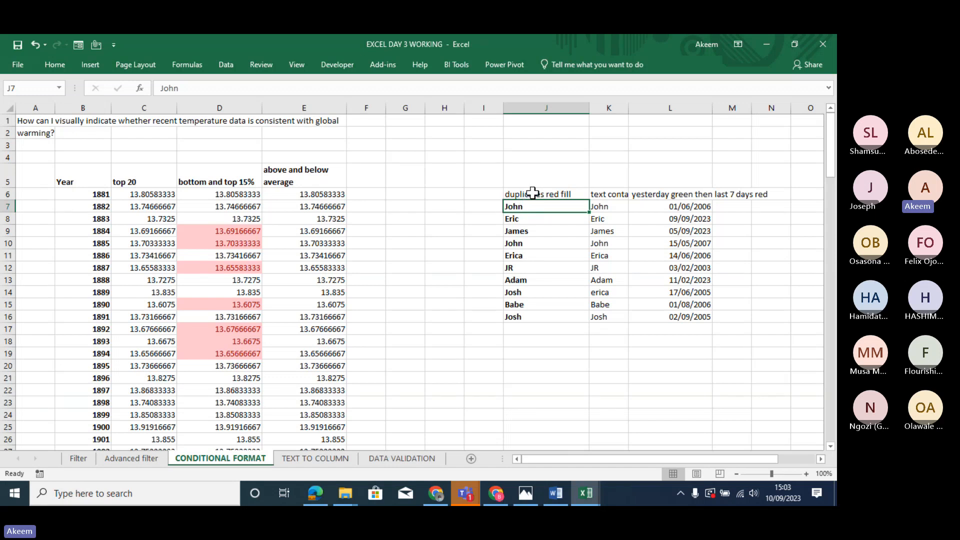
left_click_drag(533, 193, 690, 307)
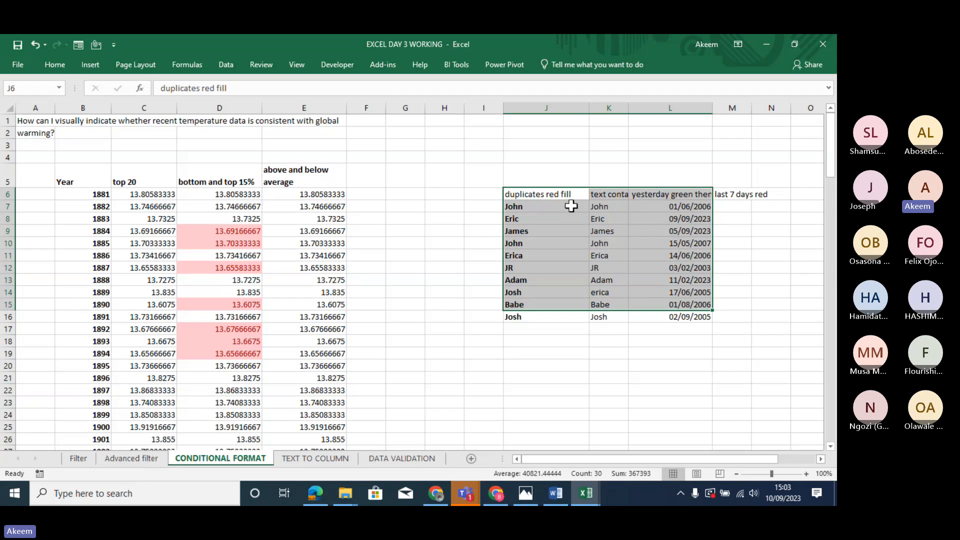
left_click_drag(600, 195, 612, 315)
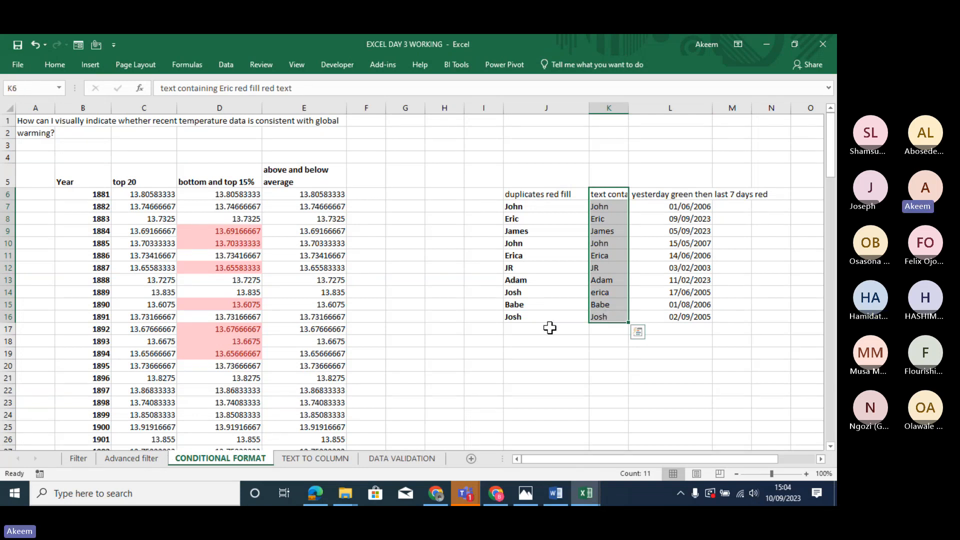
left_click_drag(616, 209, 608, 309)
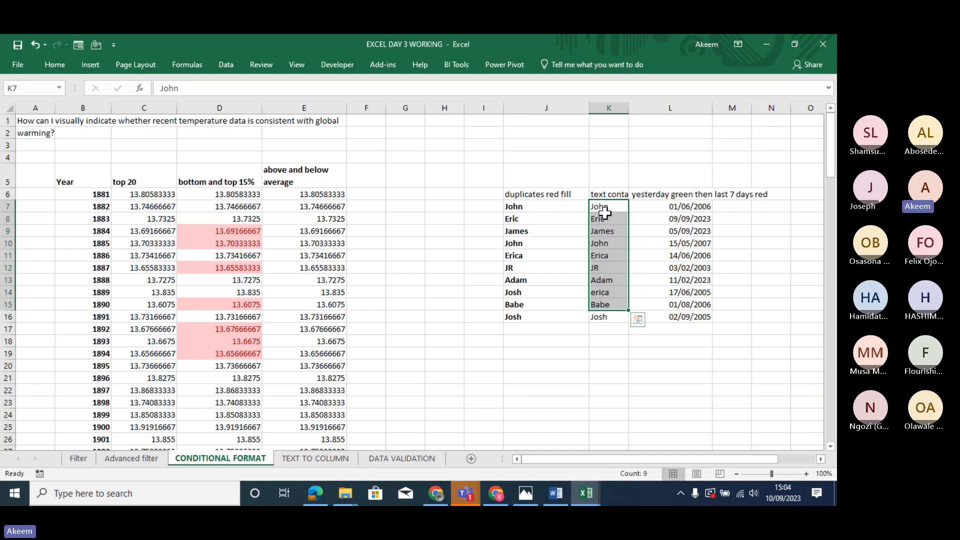
Format the duplicate names in J7 to J16 with Red Text using the Duplicate Values highlight rule.
left_click_drag(548, 206, 551, 313)
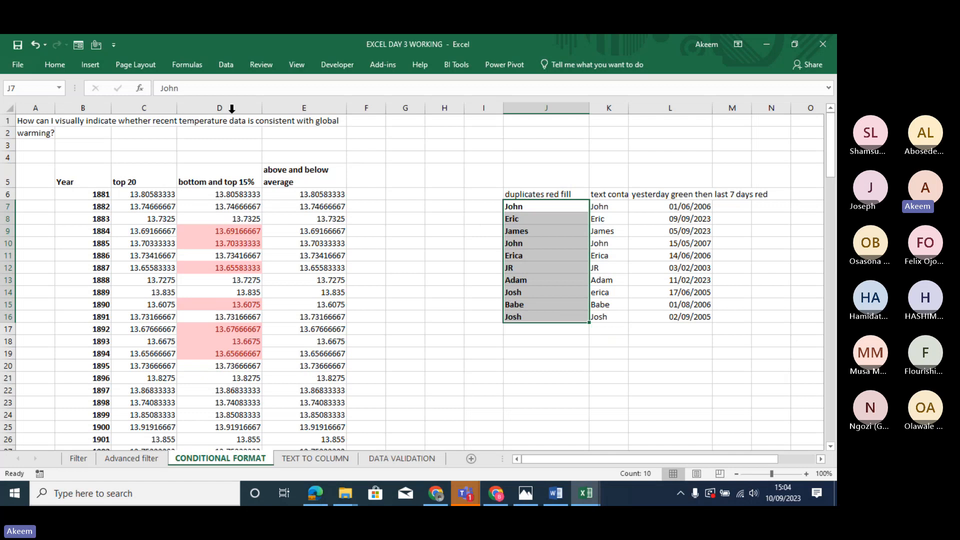
left_click(61, 64)
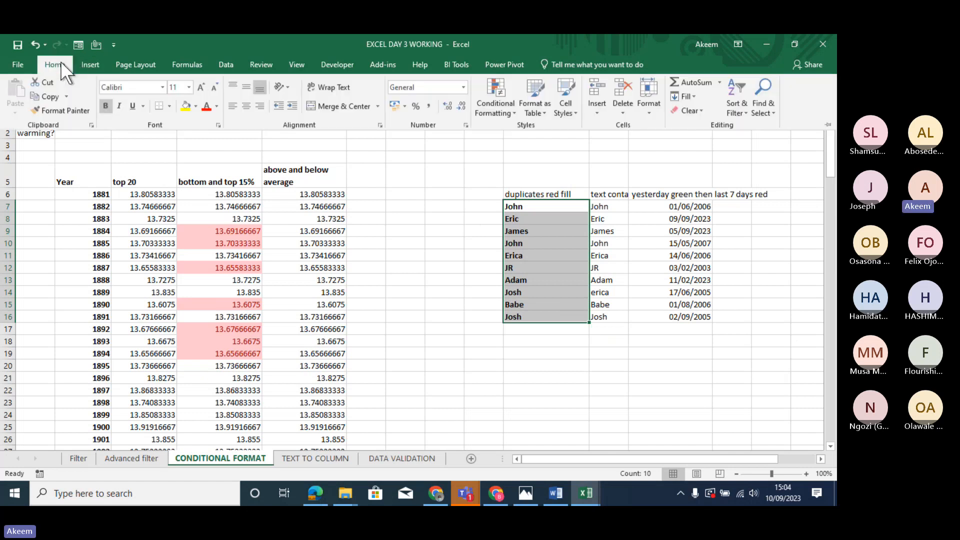
left_click(514, 105)
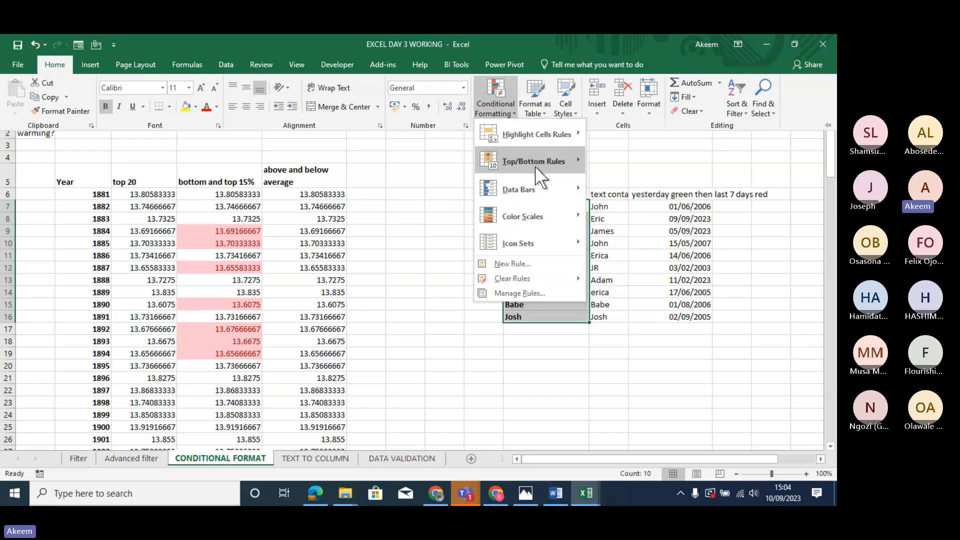
mouse_move(541, 135)
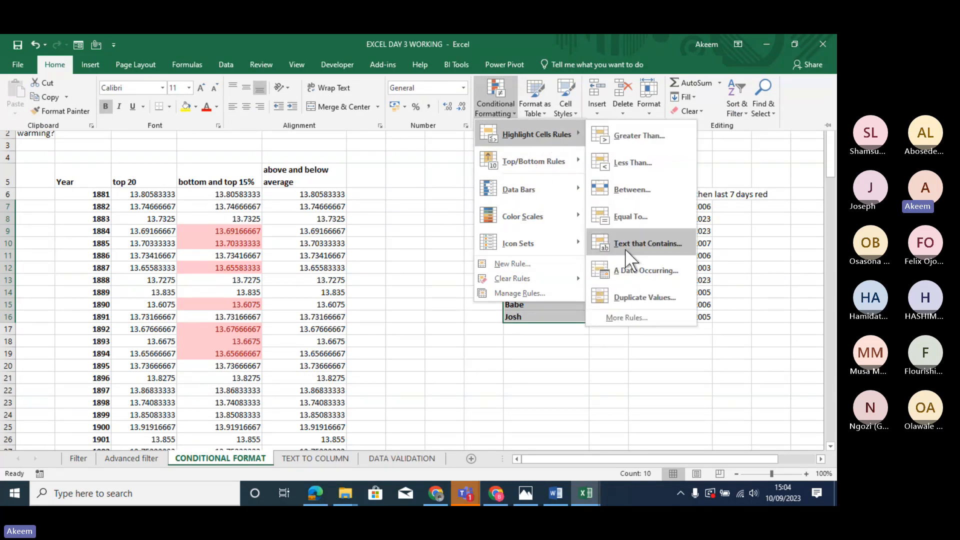
left_click(646, 295)
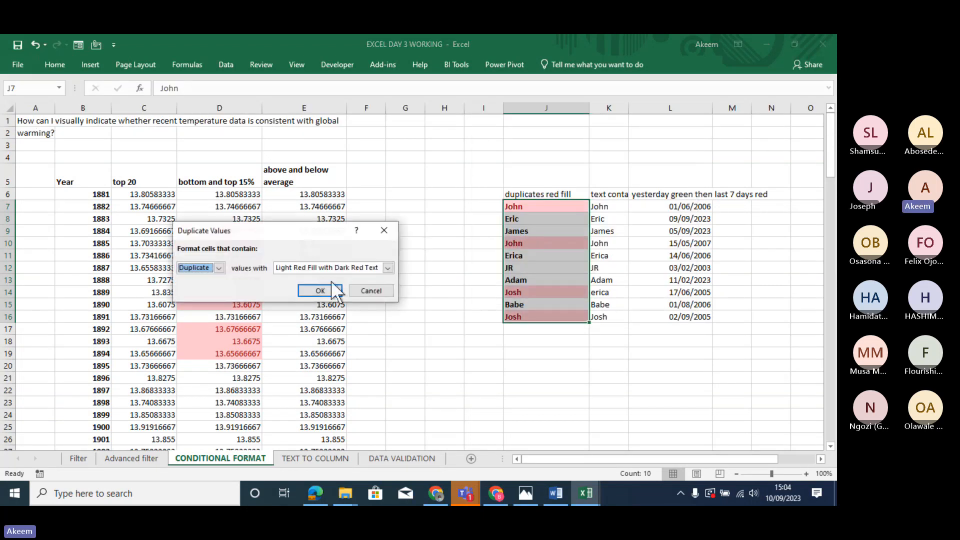
left_click(387, 268)
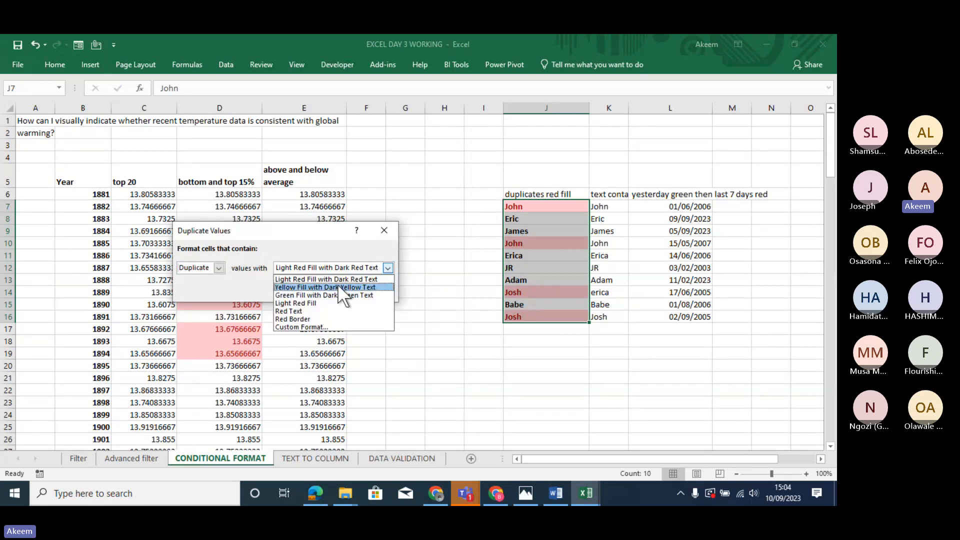
left_click(315, 318)
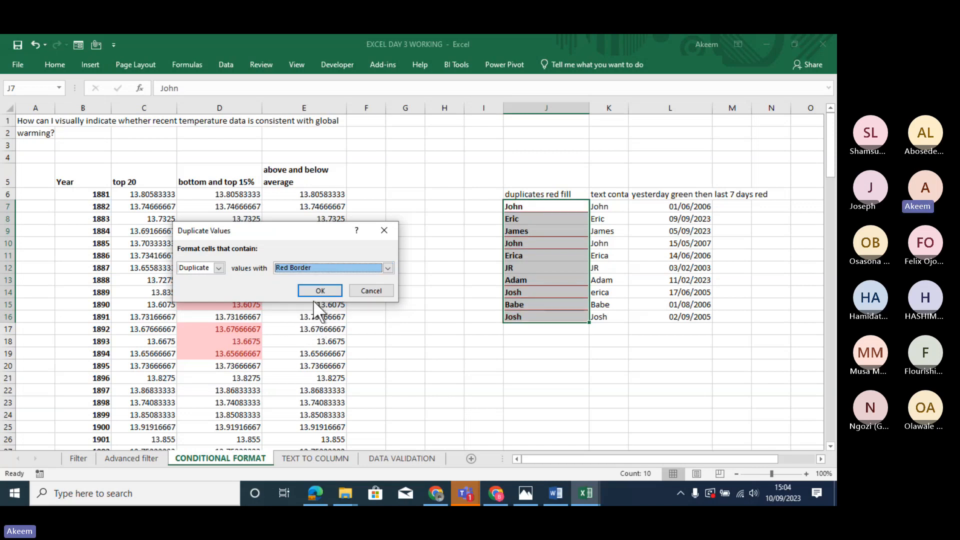
left_click(379, 269)
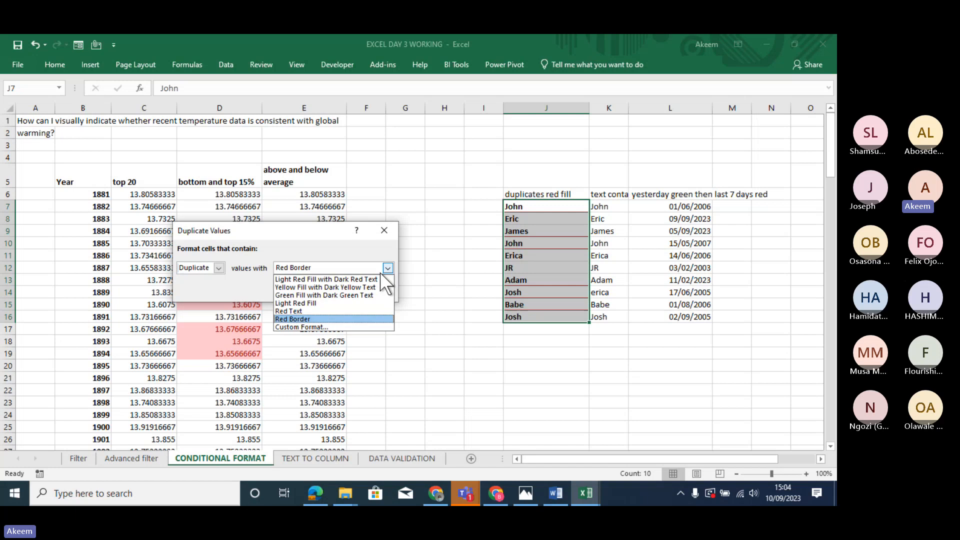
left_click(326, 309)
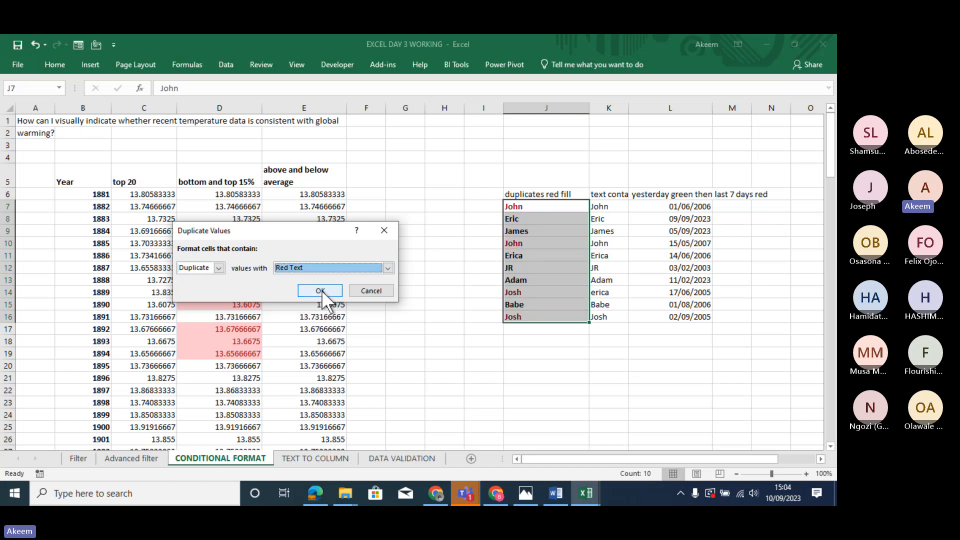
left_click(321, 290)
left_click(547, 375)
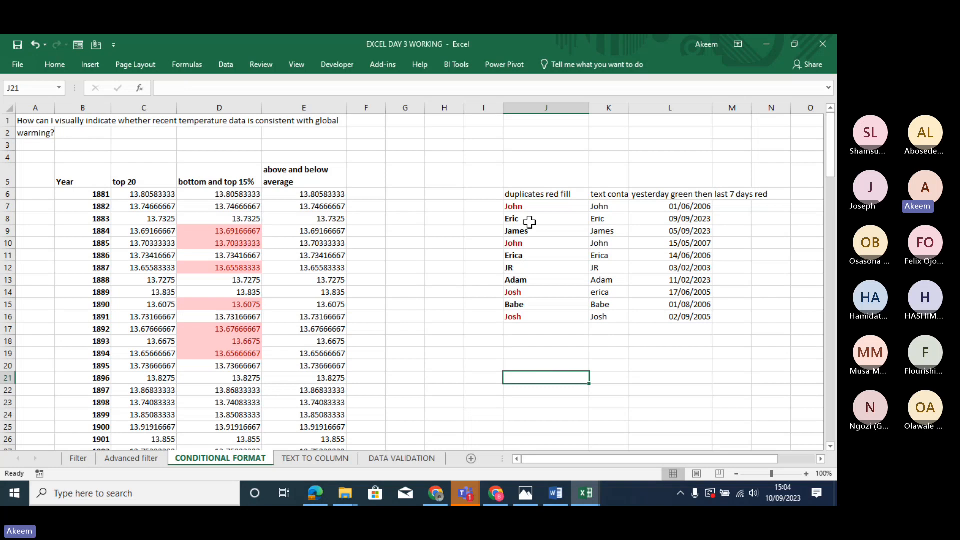
Review the duplicate names formatted in J7 to J16 against the rule heading in J6.
left_click(521, 206)
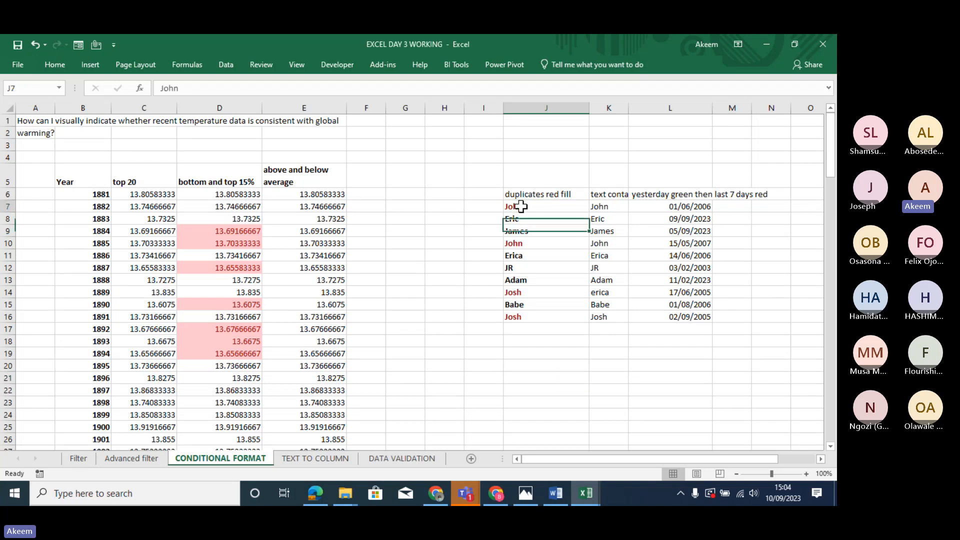
left_click_drag(521, 206, 533, 315)
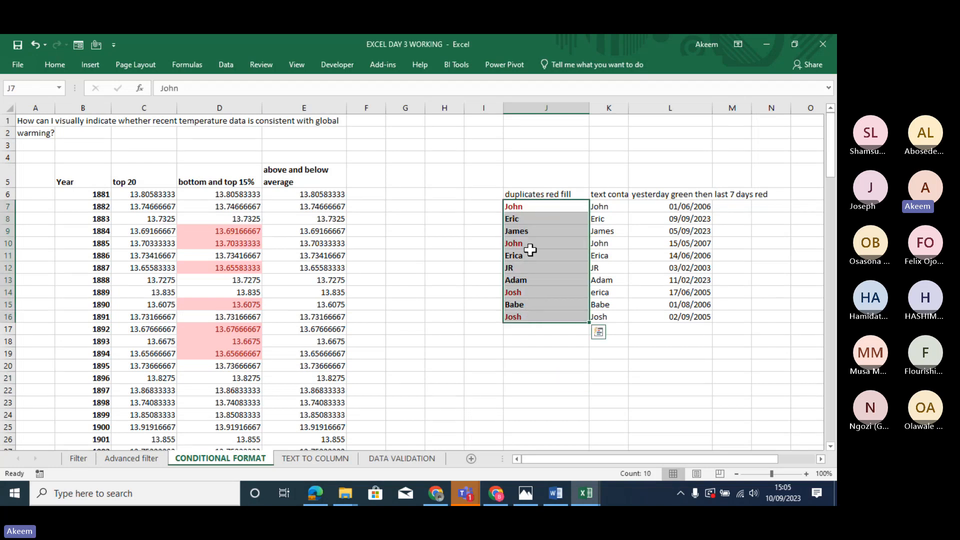
left_click(532, 293)
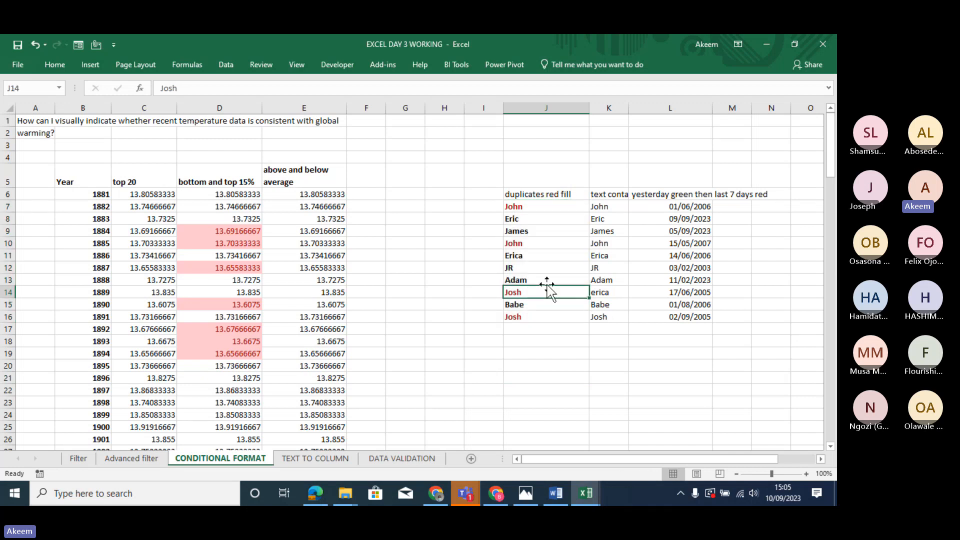
left_click(528, 193)
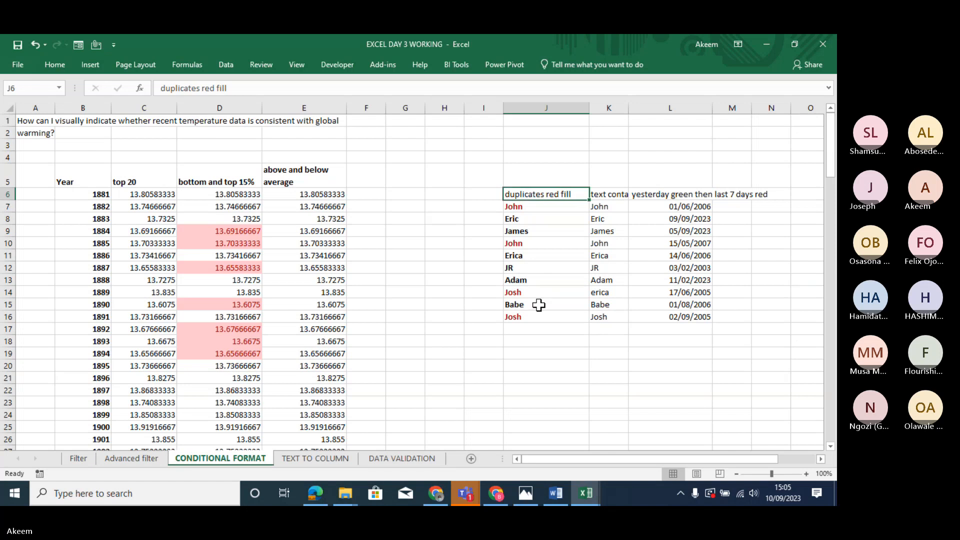
left_click(539, 316)
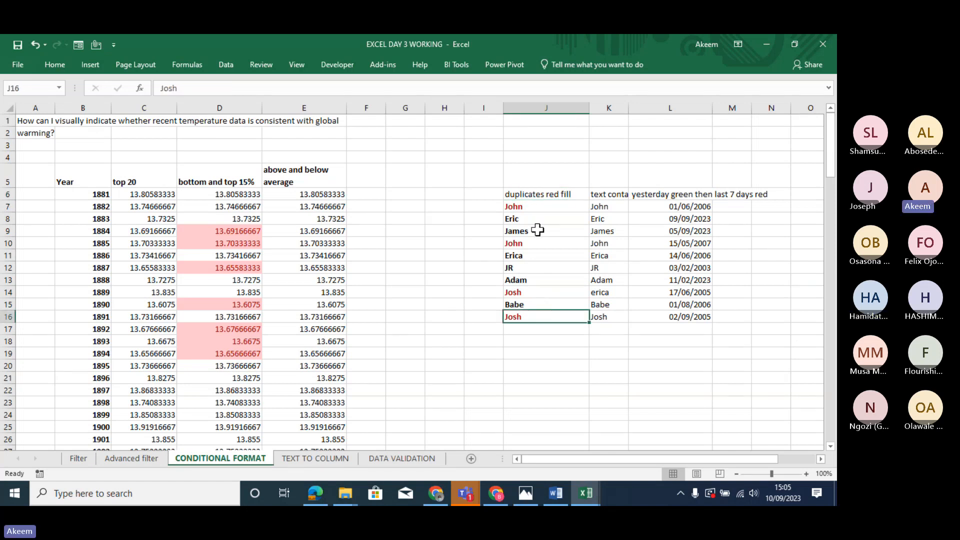
left_click_drag(535, 205, 556, 305)
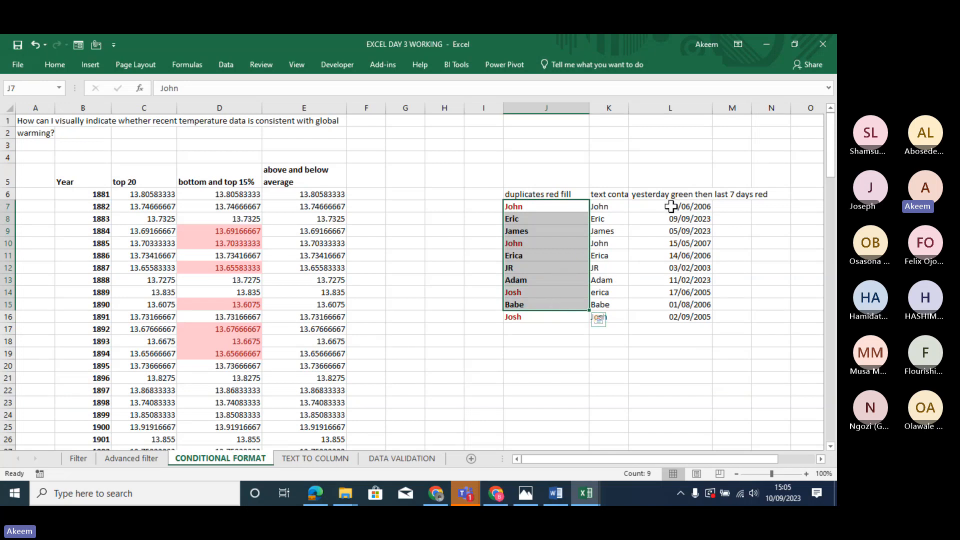
Add a date highlight rule to L7 to L16 for Last month with Light Red Fill with Dark Red Text.
left_click_drag(671, 206, 675, 312)
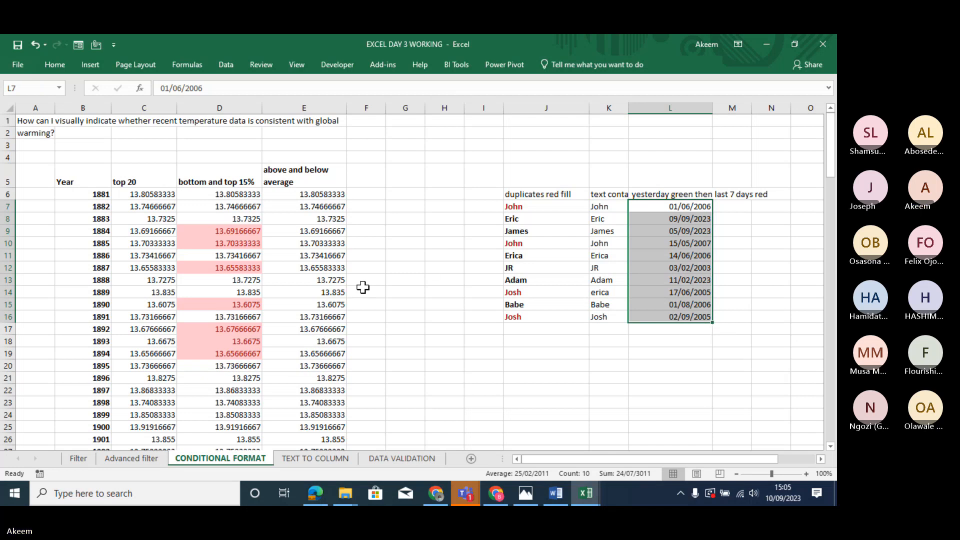
left_click(59, 61)
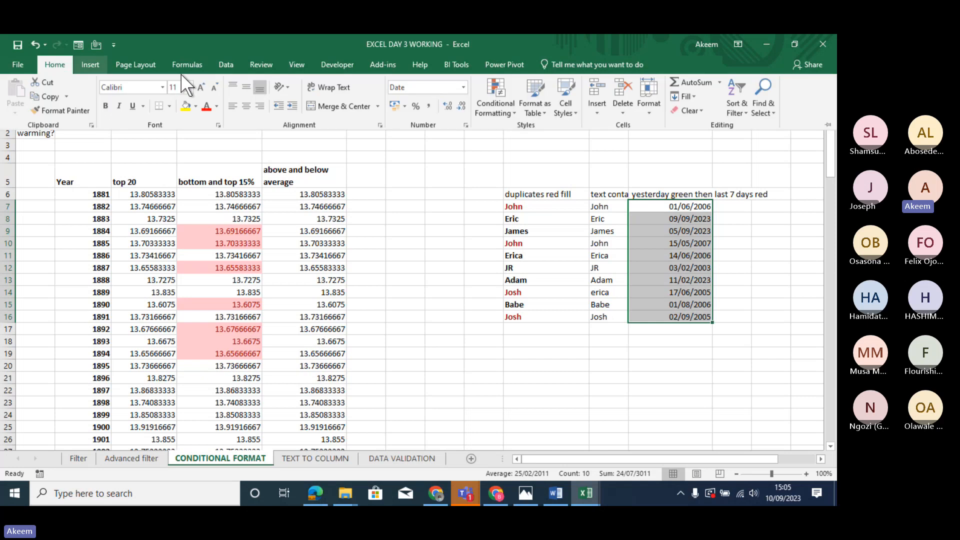
left_click(502, 108)
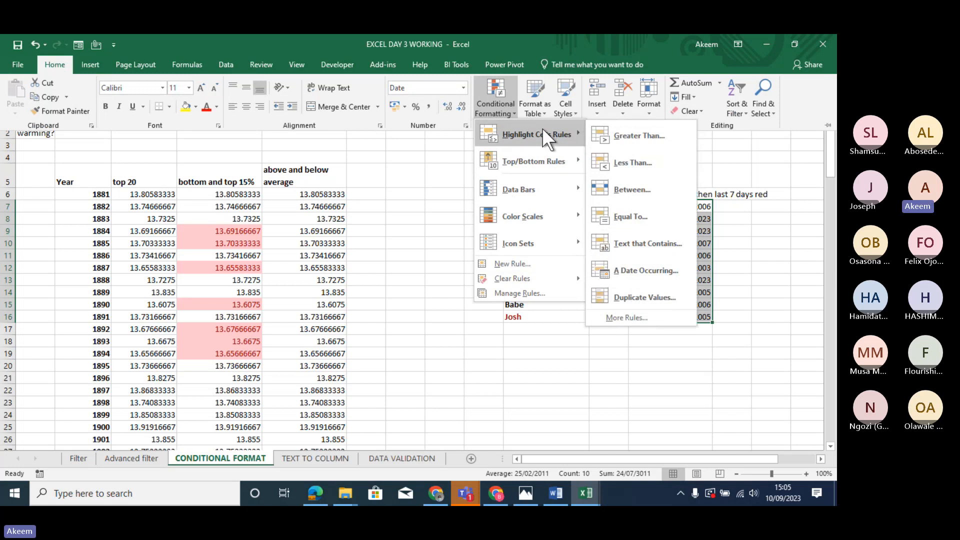
left_click(644, 271)
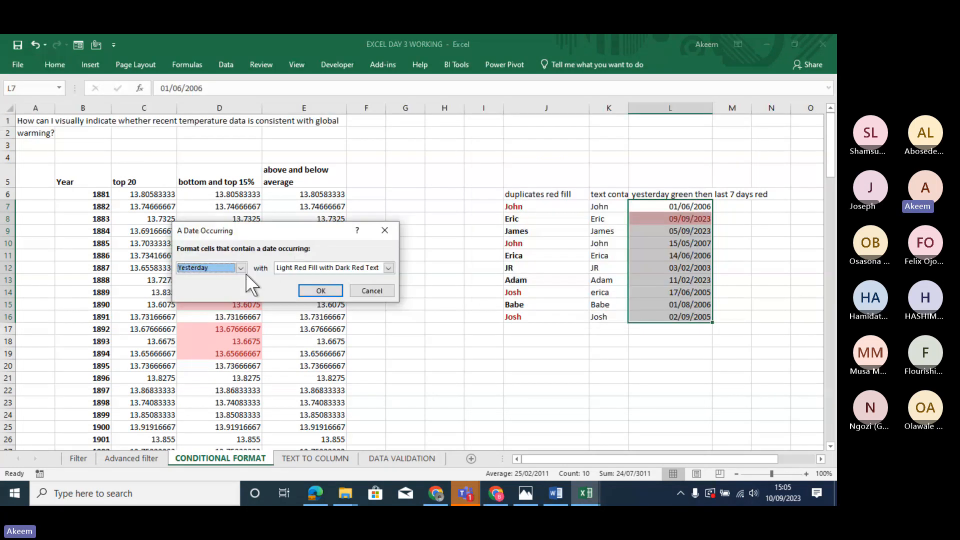
left_click(243, 268)
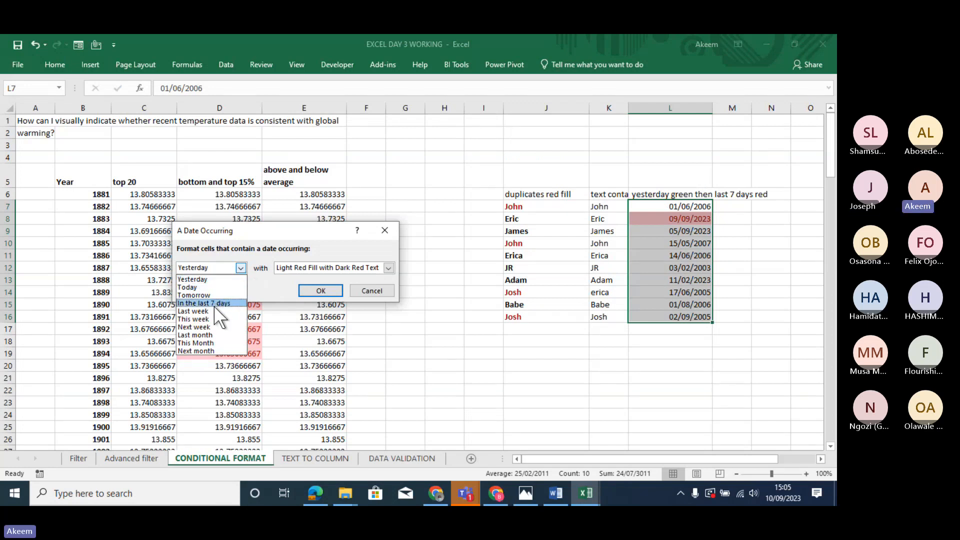
left_click(215, 336)
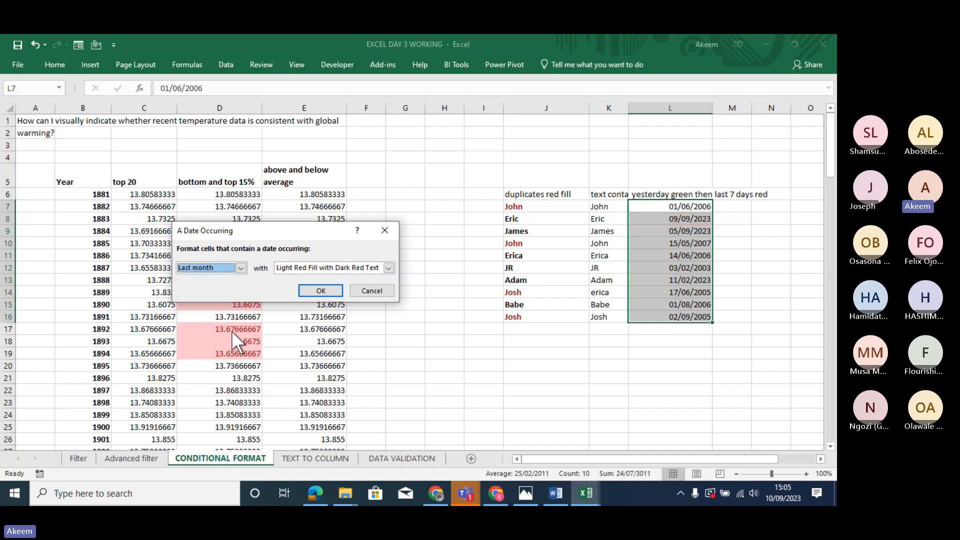
left_click(315, 289)
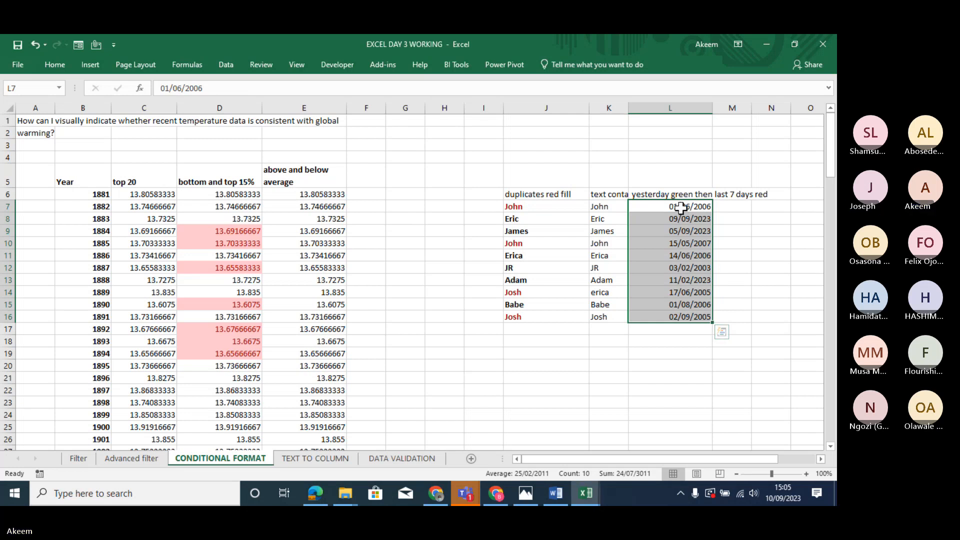
Add a date highlight rule to L7 to L16 for This Month with Light Red Fill with Dark Red Text.
left_click_drag(683, 206, 687, 318)
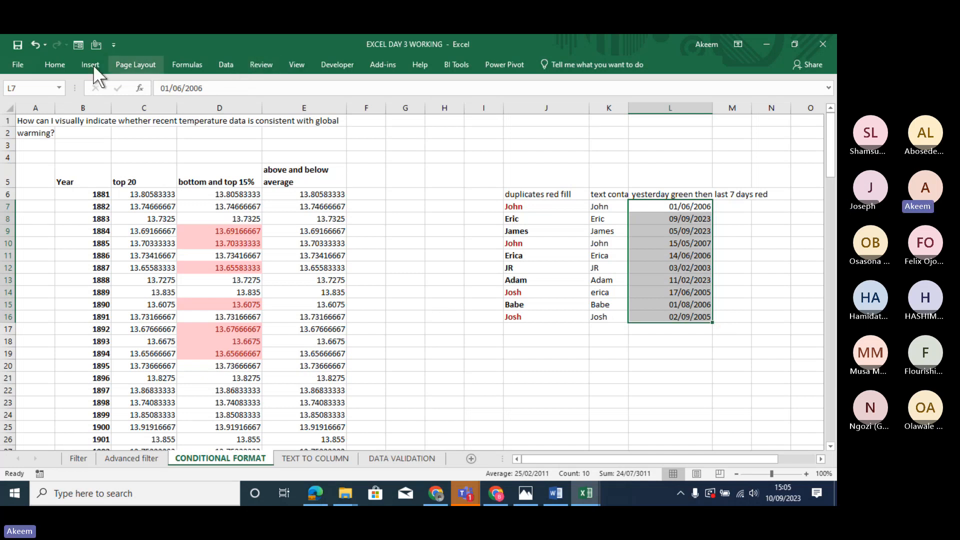
left_click(63, 63)
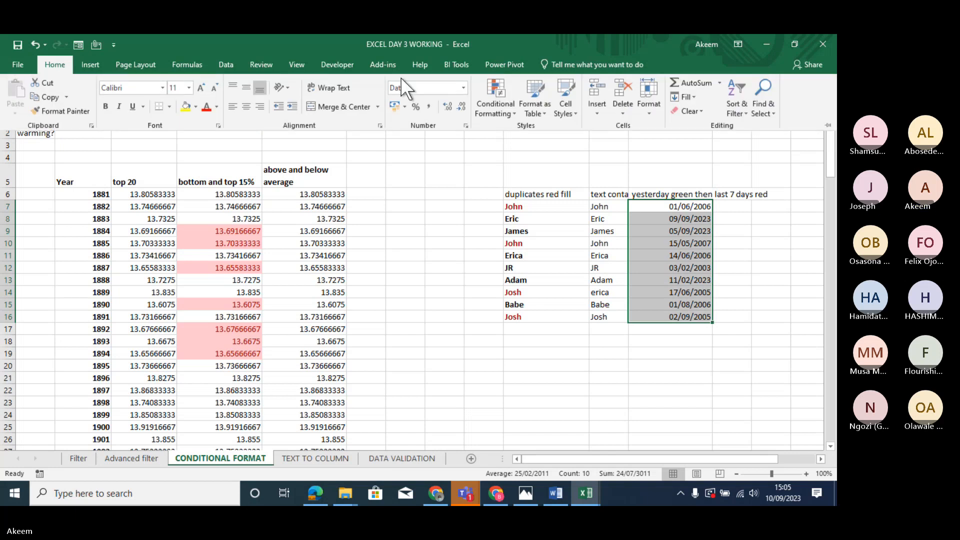
left_click(502, 101)
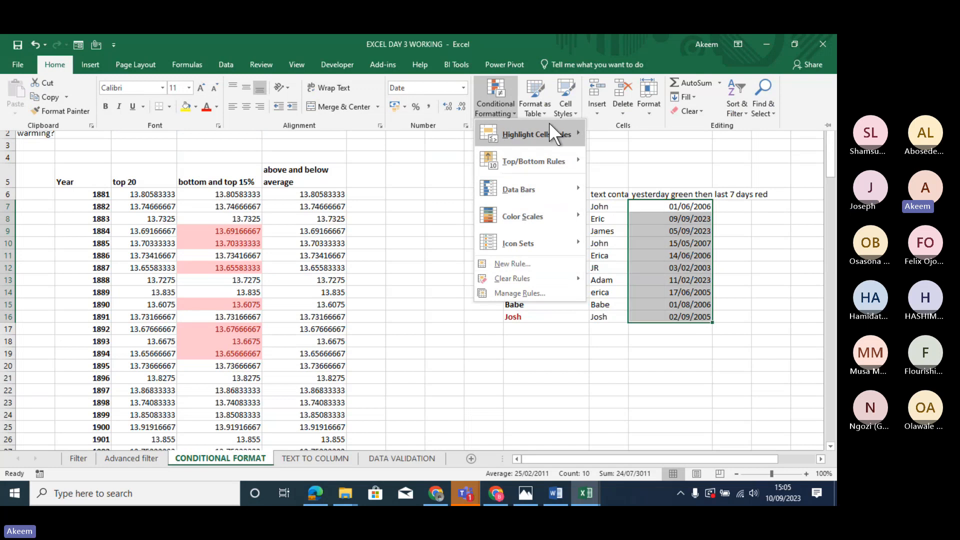
mouse_move(555, 126)
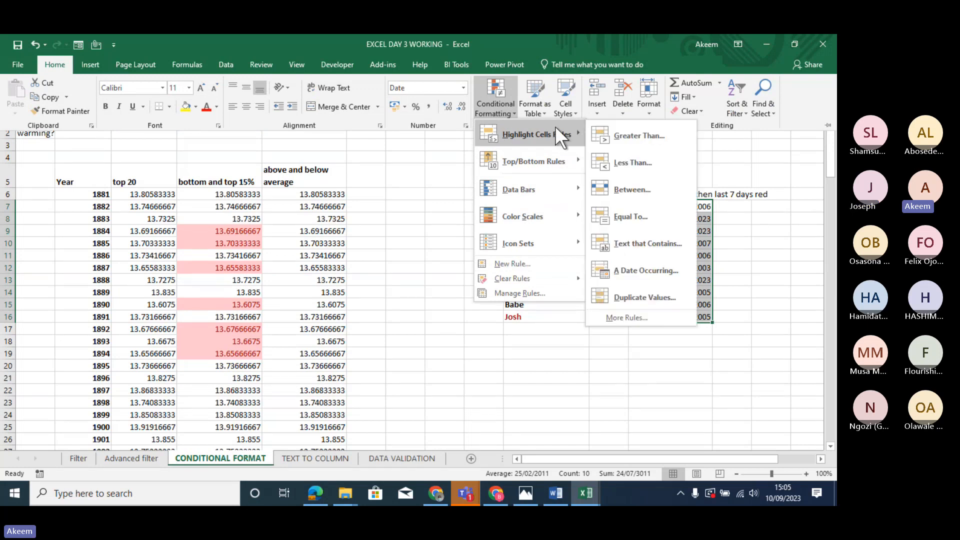
left_click(648, 272)
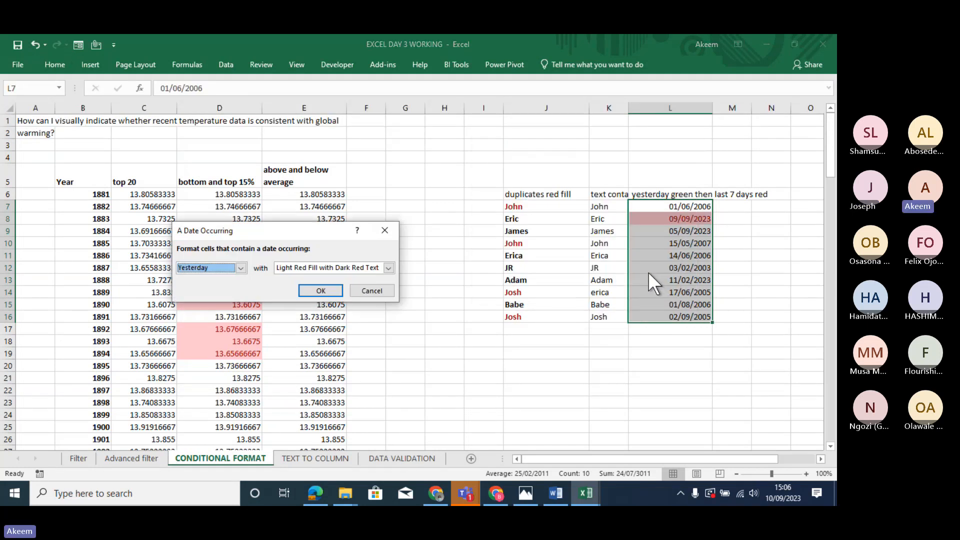
left_click(241, 268)
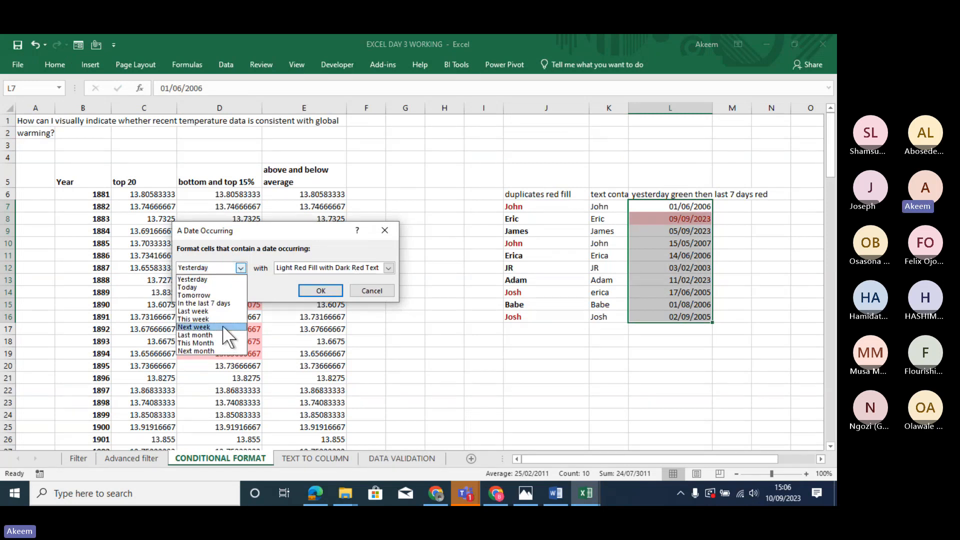
left_click(220, 344)
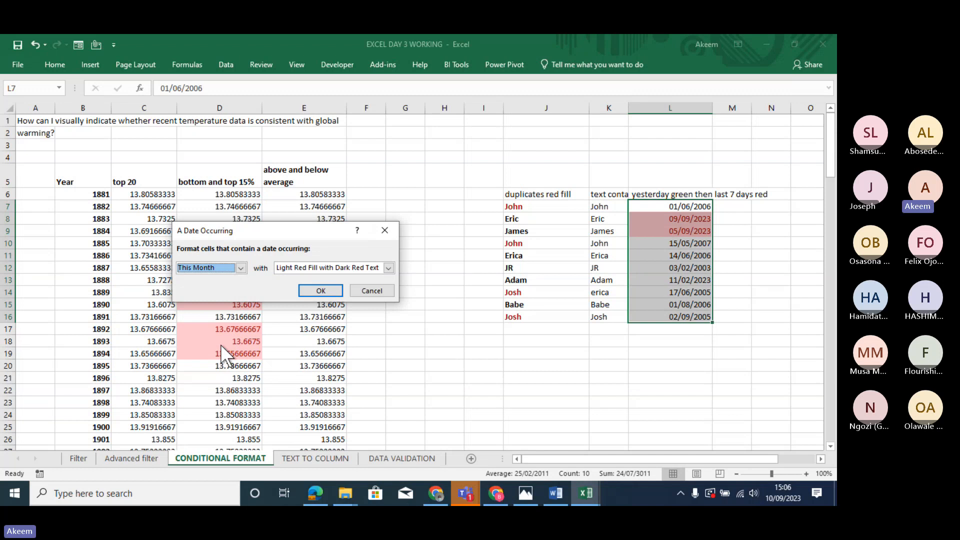
left_click(327, 288)
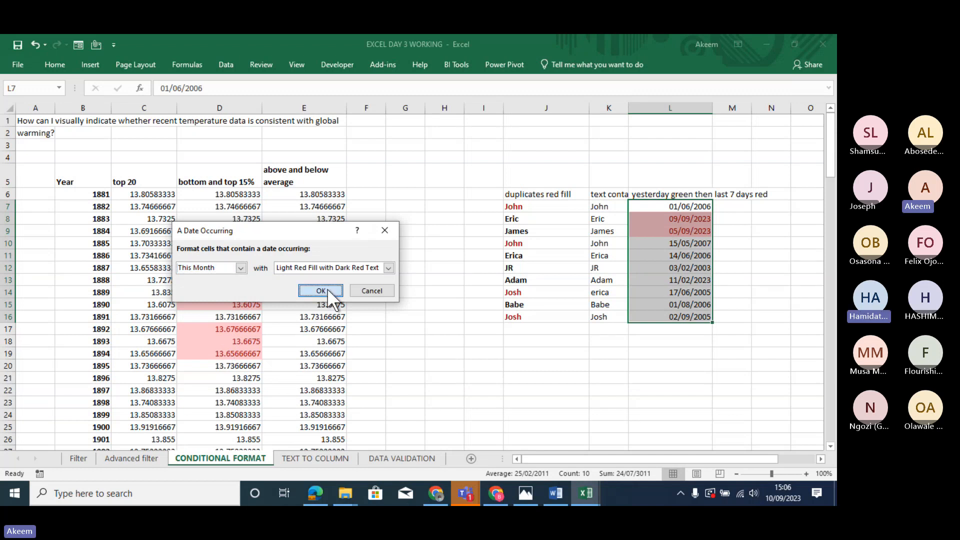
Check which dates in L7 to L16 are highlighted, inspecting the contents of L8.
left_click(669, 275)
left_click(676, 208)
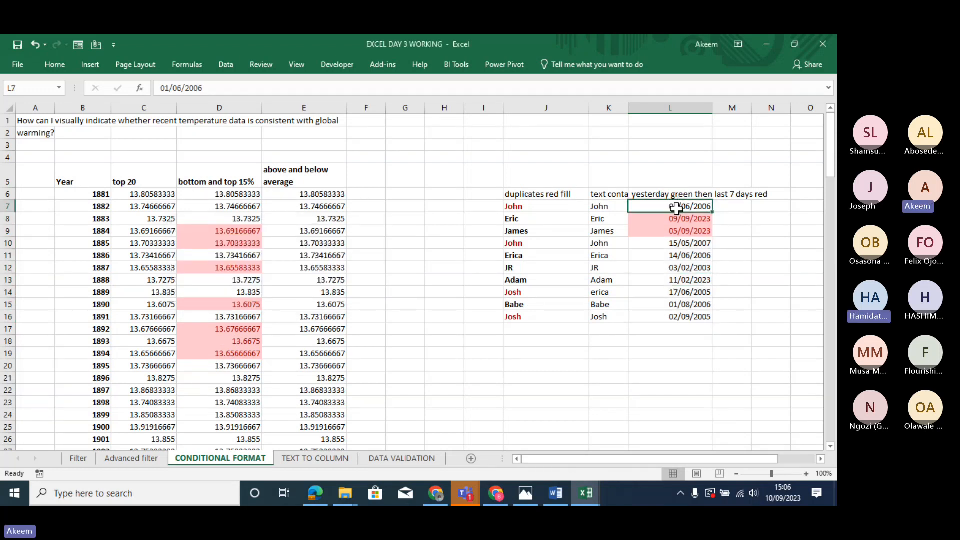
left_click_drag(676, 208, 692, 312)
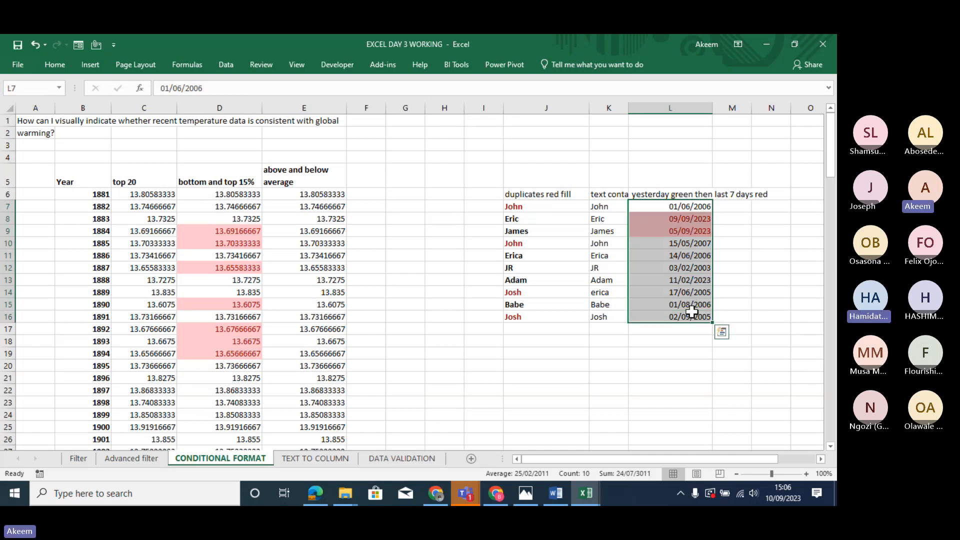
left_click(692, 307)
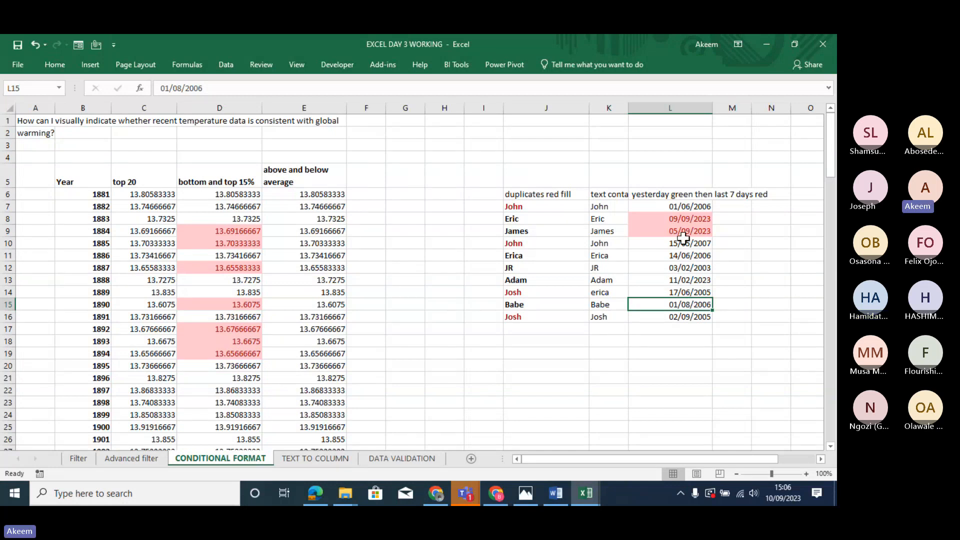
left_click(677, 221)
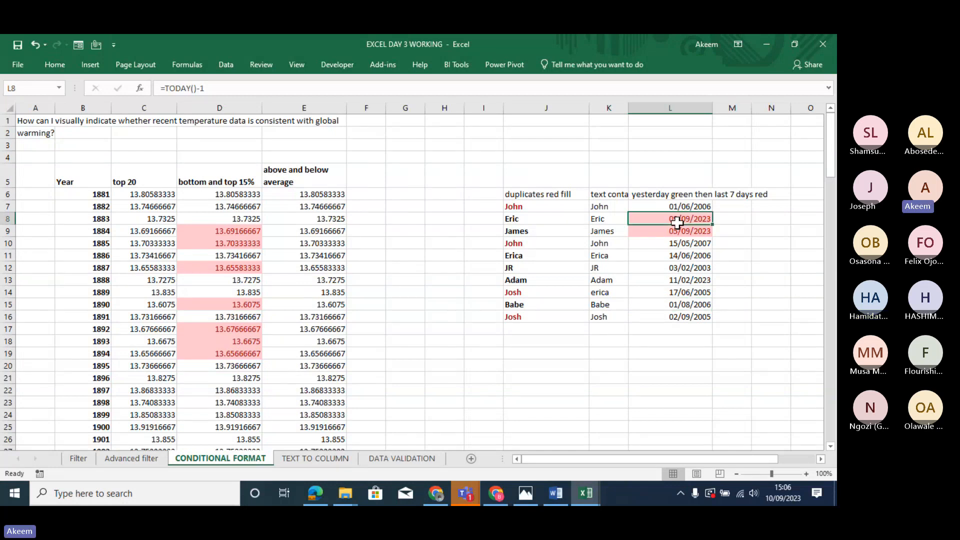
left_click_drag(677, 221, 679, 228)
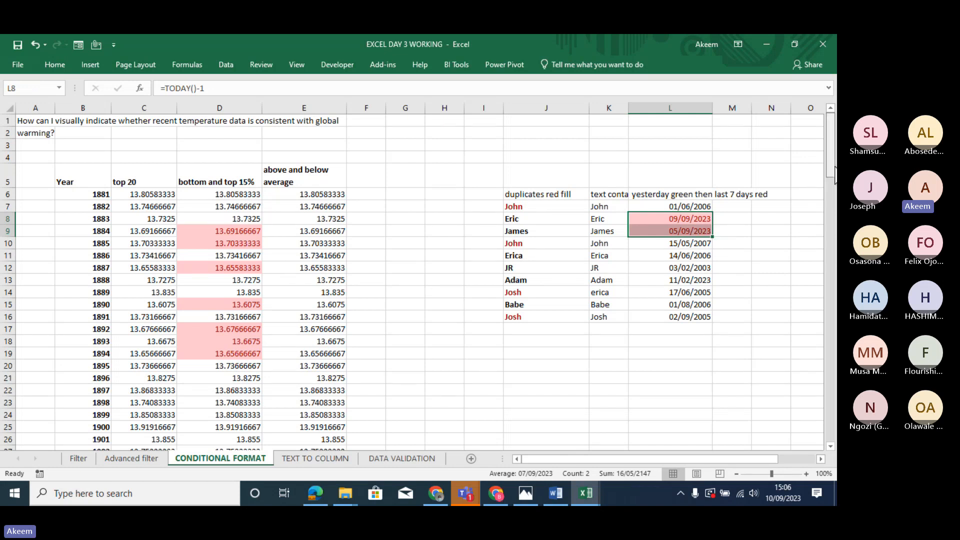
Bring the two practice number lists in P7 to P13 and P18 to P24 into view.
scroll(832, 172, "down", 9)
scroll(833, 172, "up", 9)
left_click(574, 257)
key("Right")
key("Right")
key("Right")
key("Right")
key("Right")
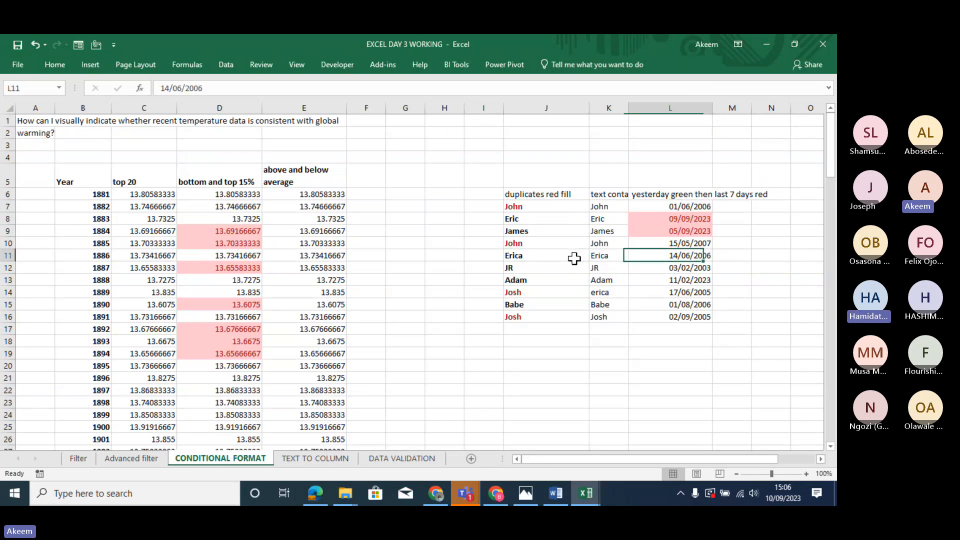
key("Right")
key("Right")
key("Right")
key("Right")
key("Right")
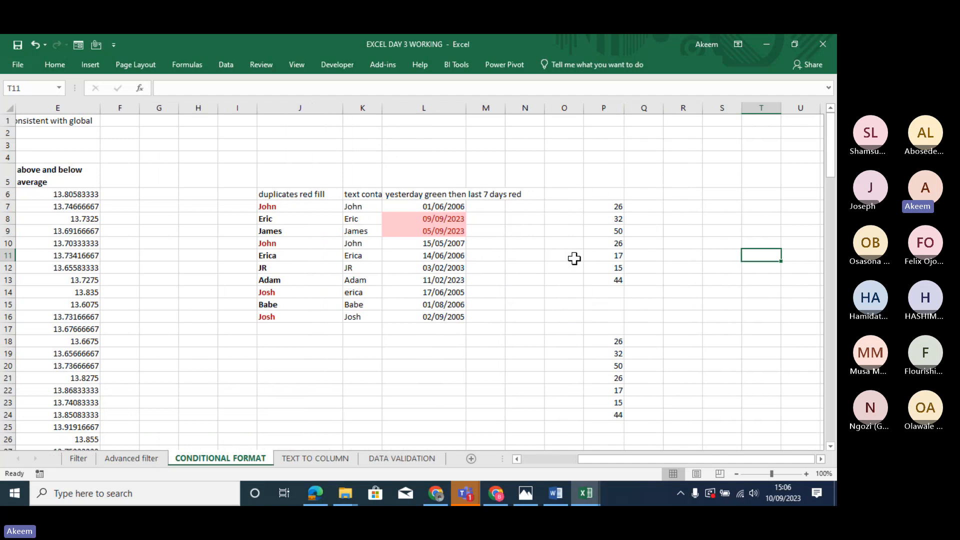
key("Down")
key("Down")
key("Down")
key("Down")
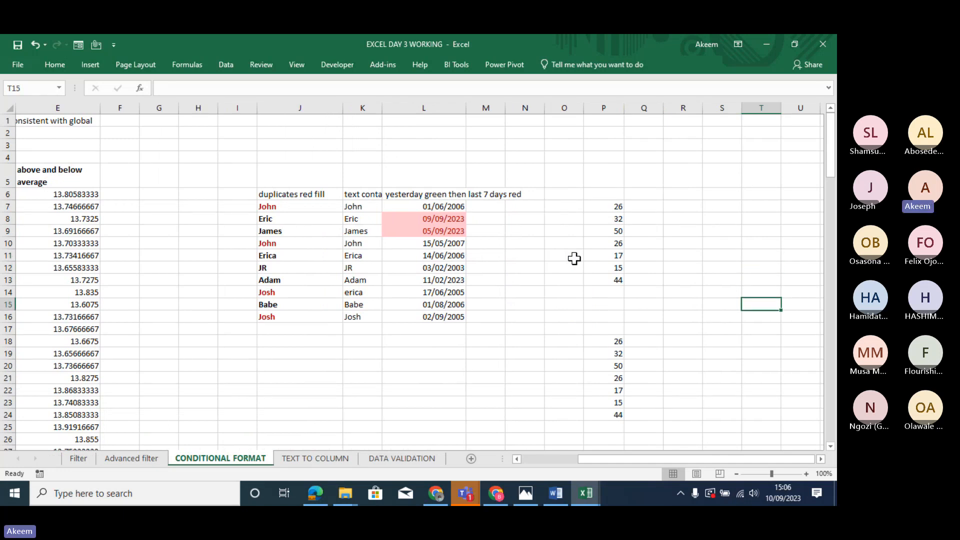
Look through the Data Bars, Color Scales and Icon Sets choices available for conditional formatting.
left_click(57, 63)
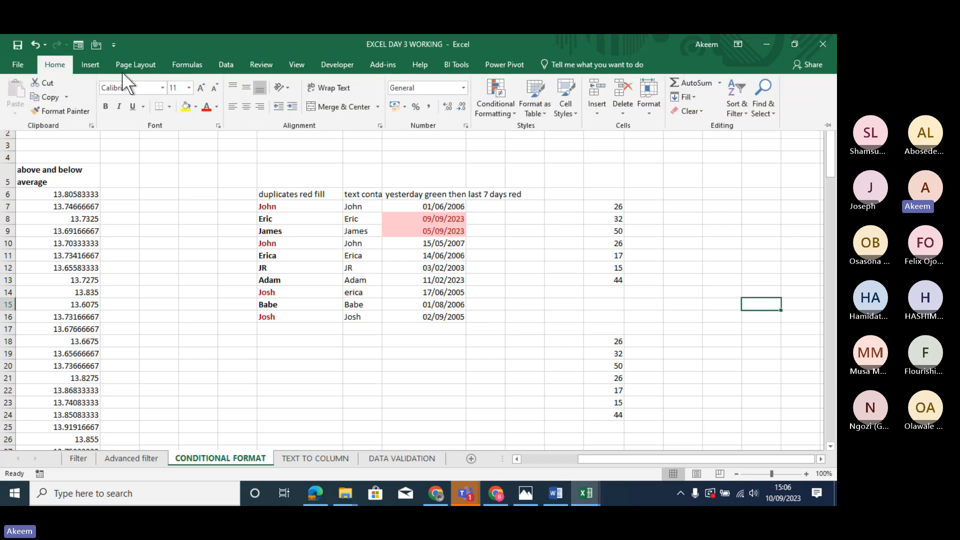
left_click(503, 109)
mouse_move(538, 192)
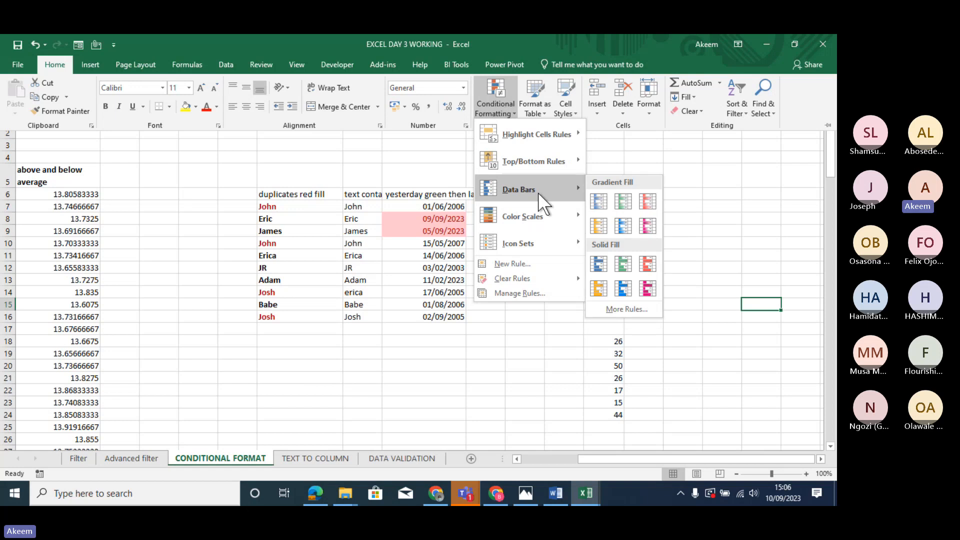
mouse_move(537, 215)
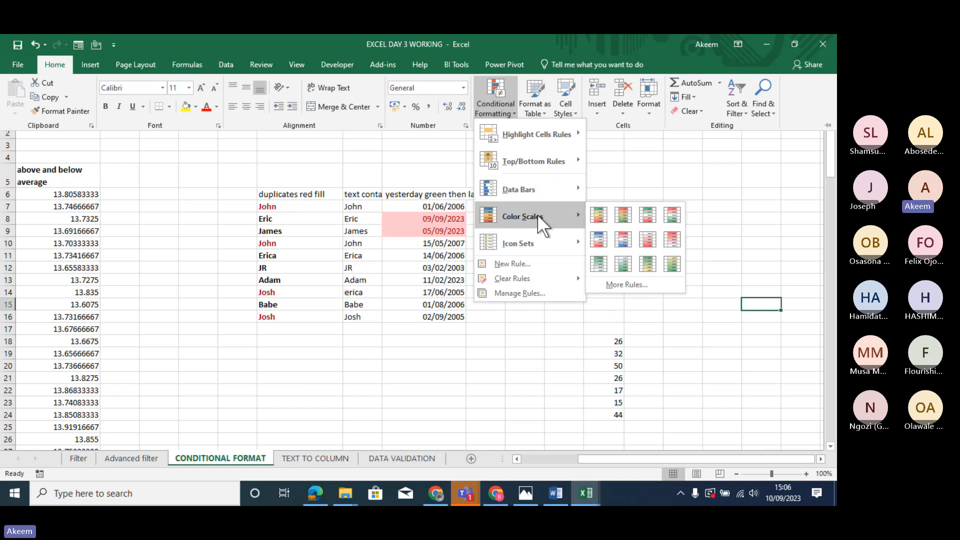
mouse_move(541, 245)
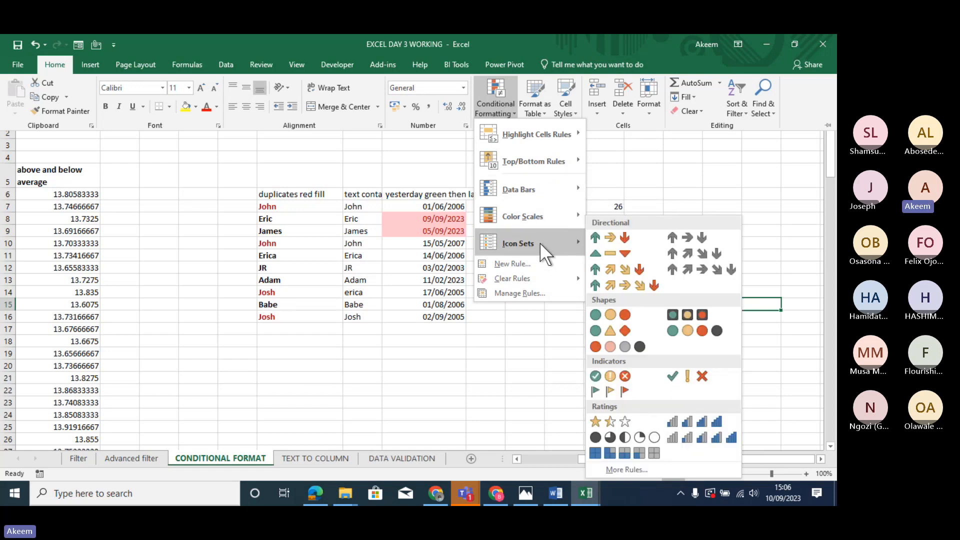
left_click(520, 346)
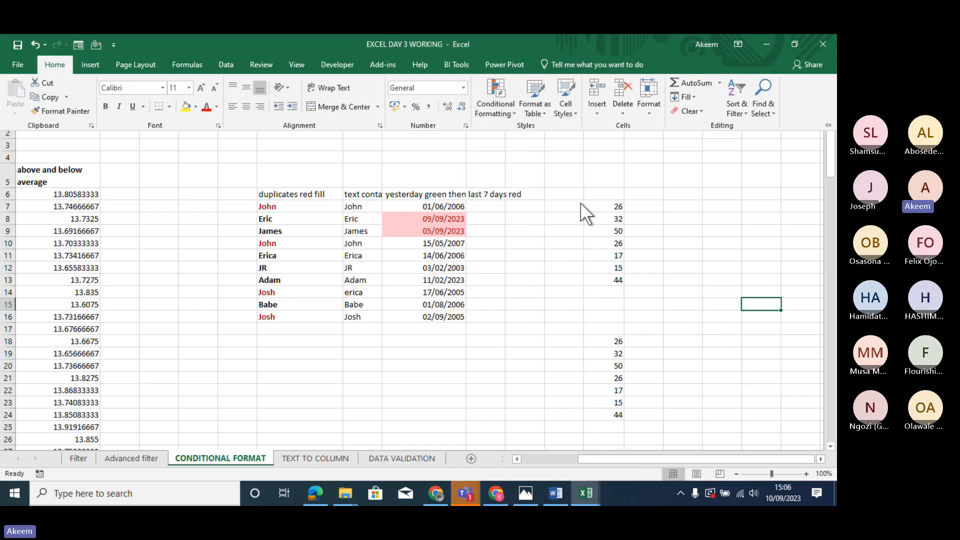
left_click(608, 203)
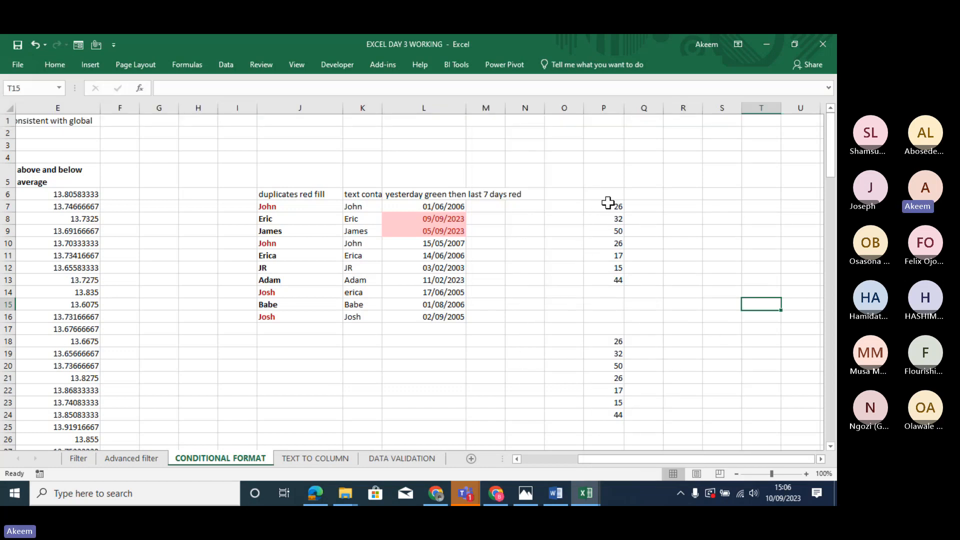
Add blue Solid Fill data bars to P7 to P13 and widen column P.
left_click_drag(610, 205, 615, 281)
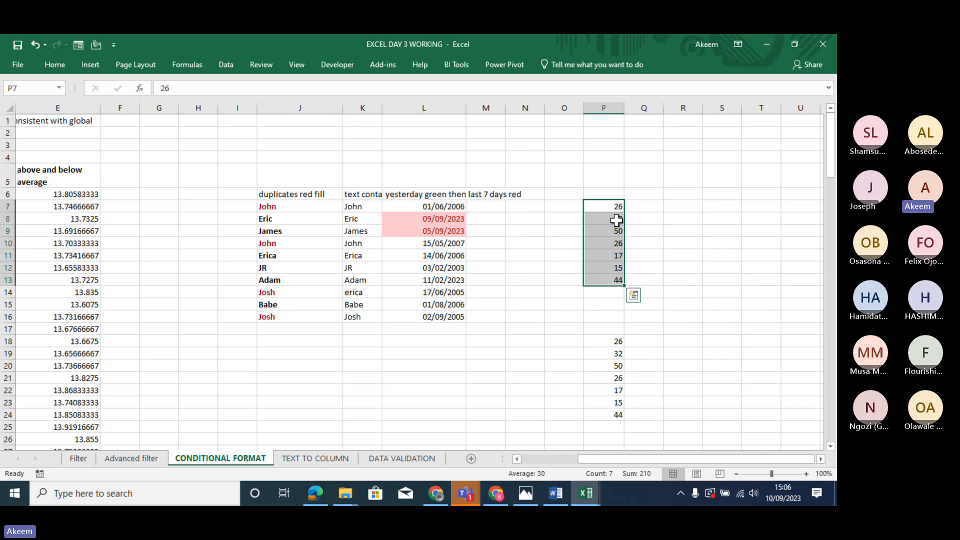
left_click(64, 63)
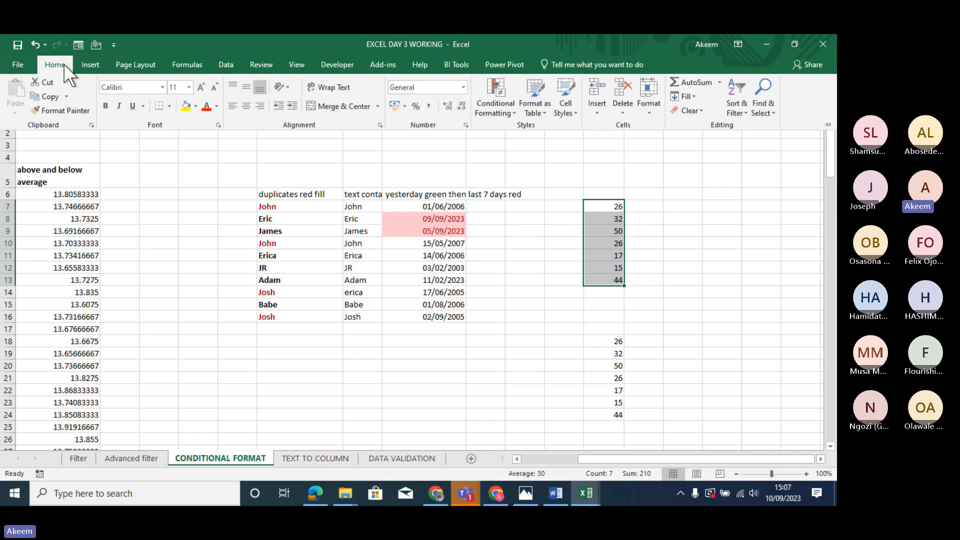
left_click(496, 107)
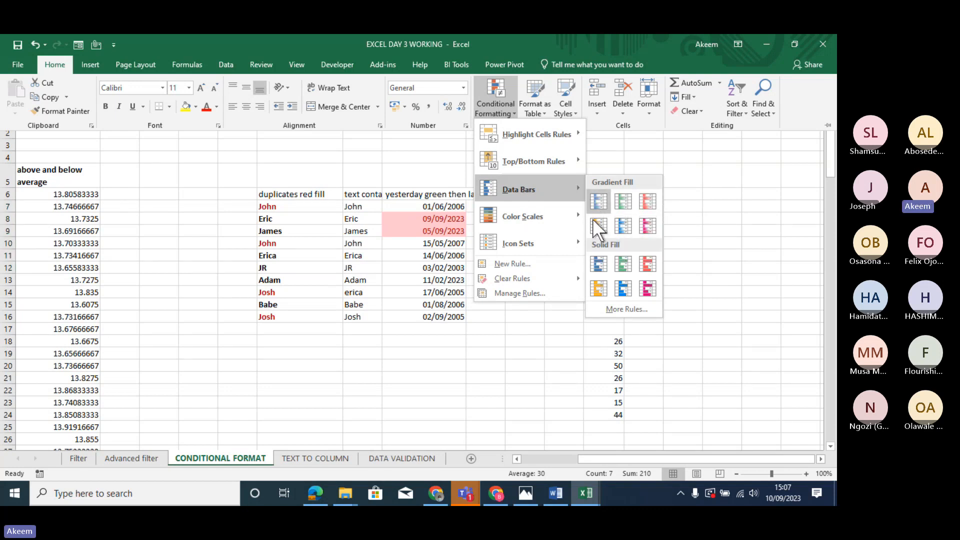
left_click(599, 265)
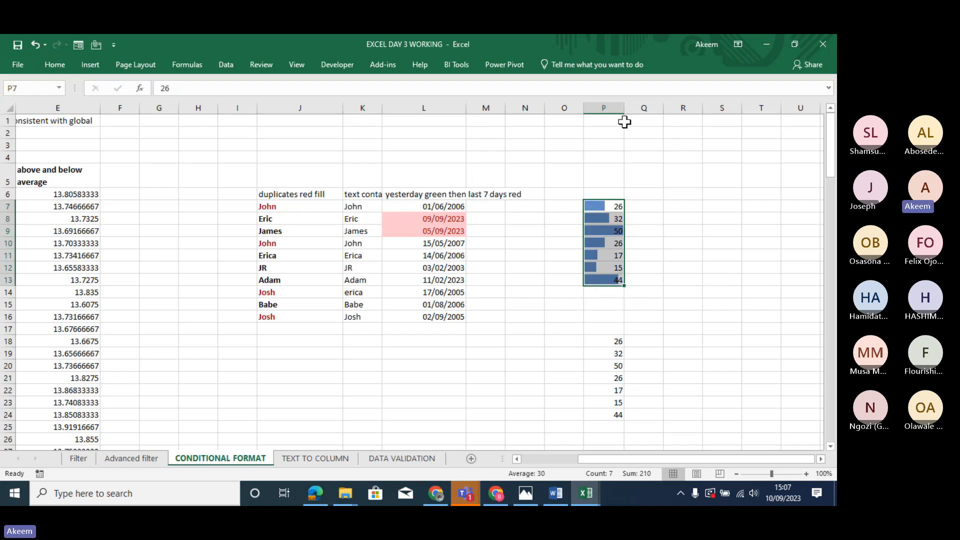
left_click_drag(624, 104, 669, 106)
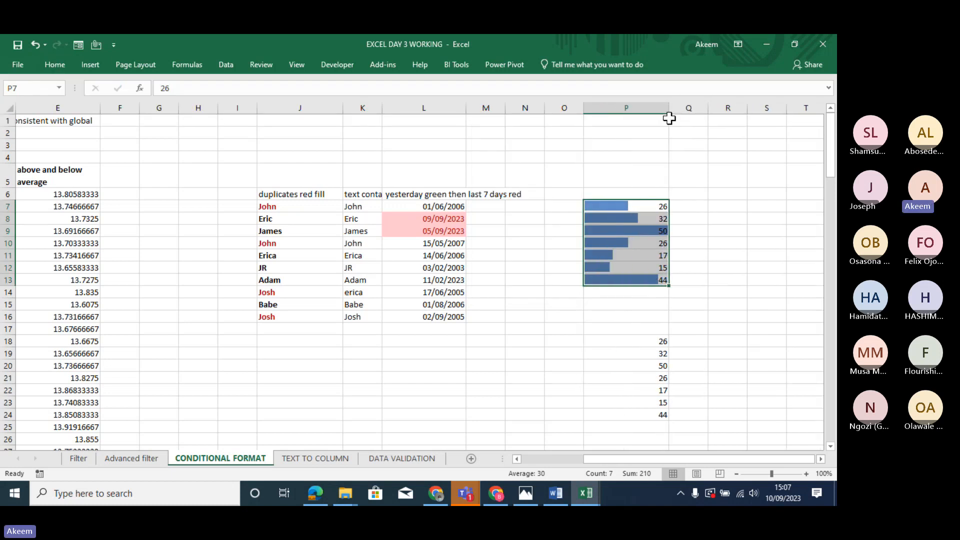
left_click(704, 231)
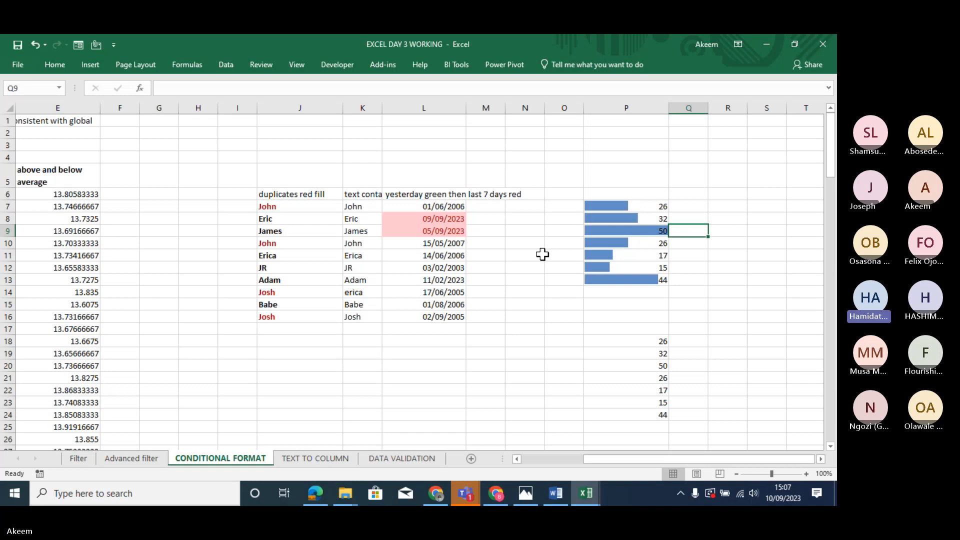
Widen column P further so the data bars in P7 to P13 are longer and easier to compare.
left_click(438, 205)
left_click_drag(621, 205, 625, 277)
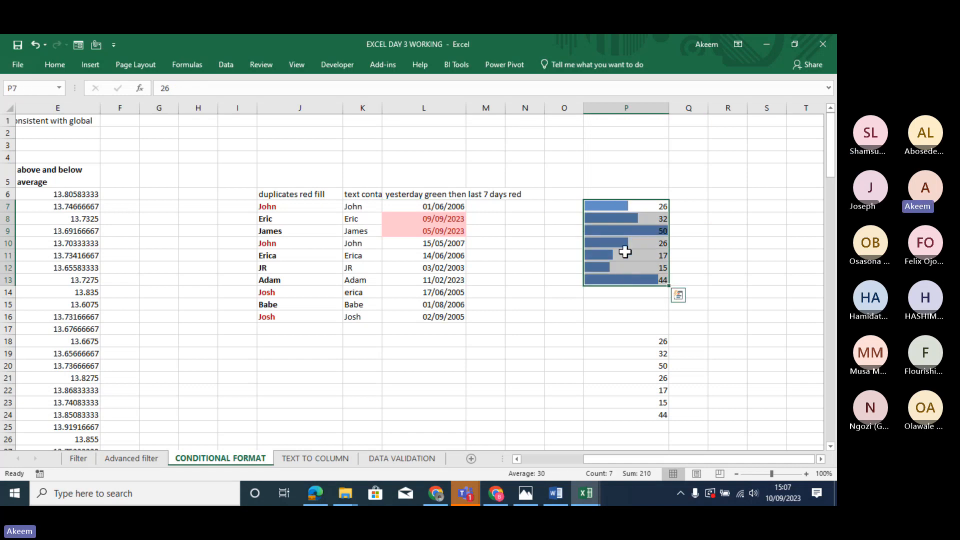
left_click(618, 209)
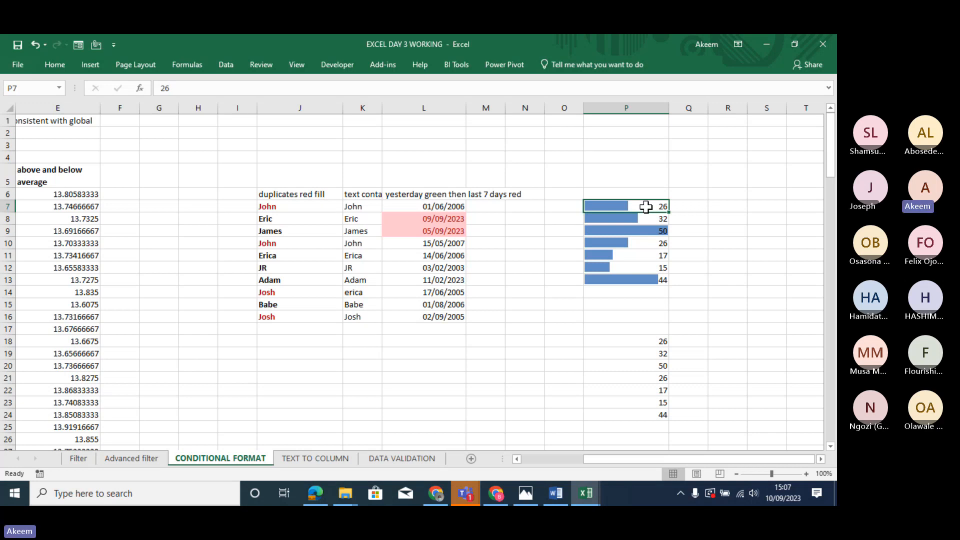
left_click_drag(646, 207, 651, 284)
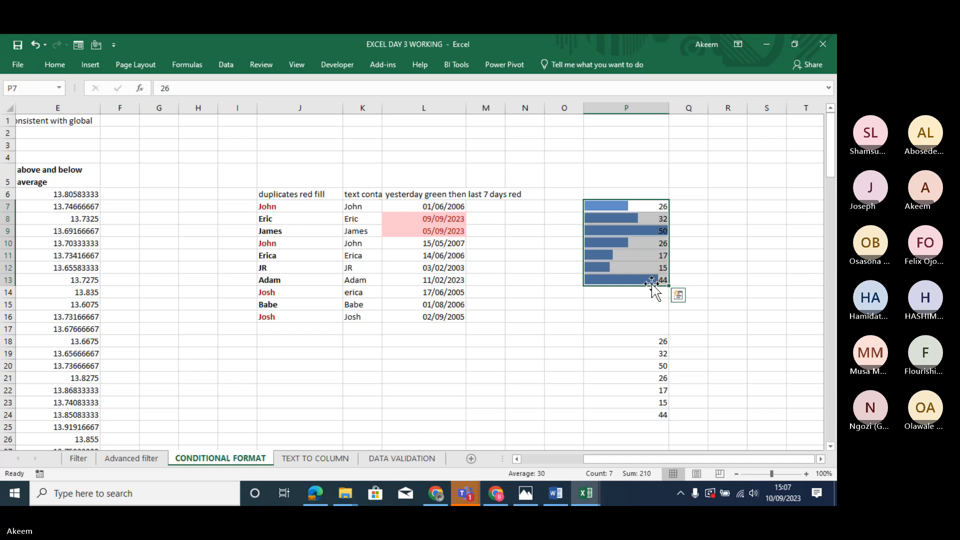
left_click(631, 232)
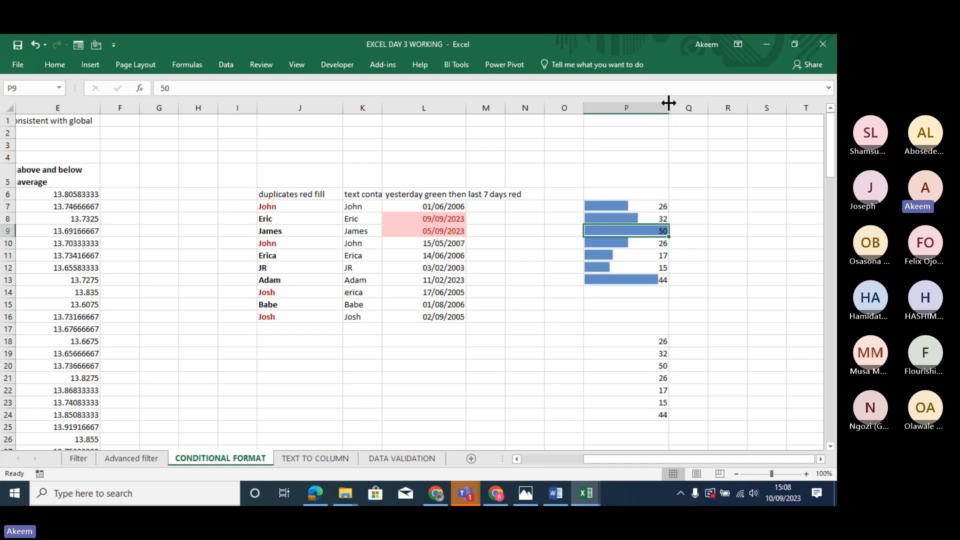
left_click_drag(669, 103, 703, 103)
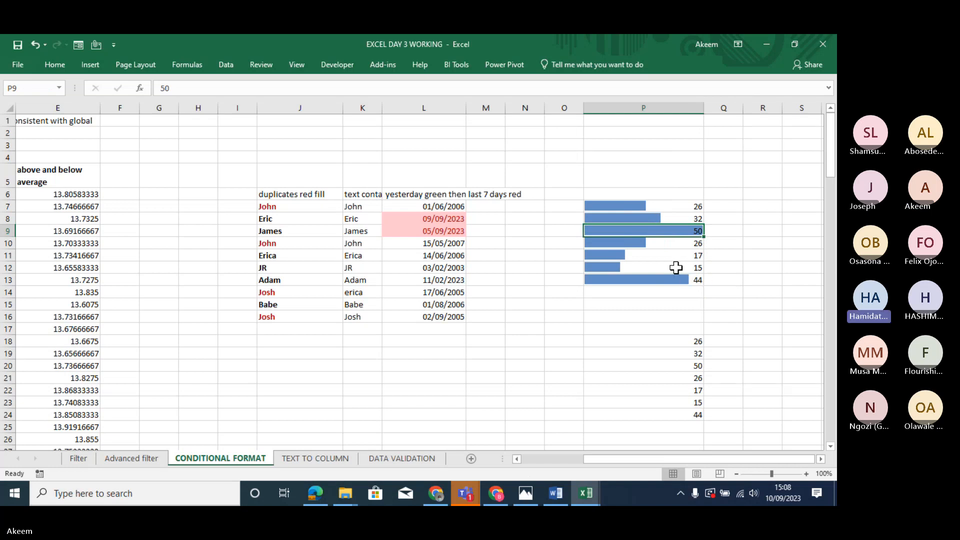
Compare the data bar lengths in P7 to P13 with their cell values, checking the highest, lowest and repeated numbers.
left_click(676, 267)
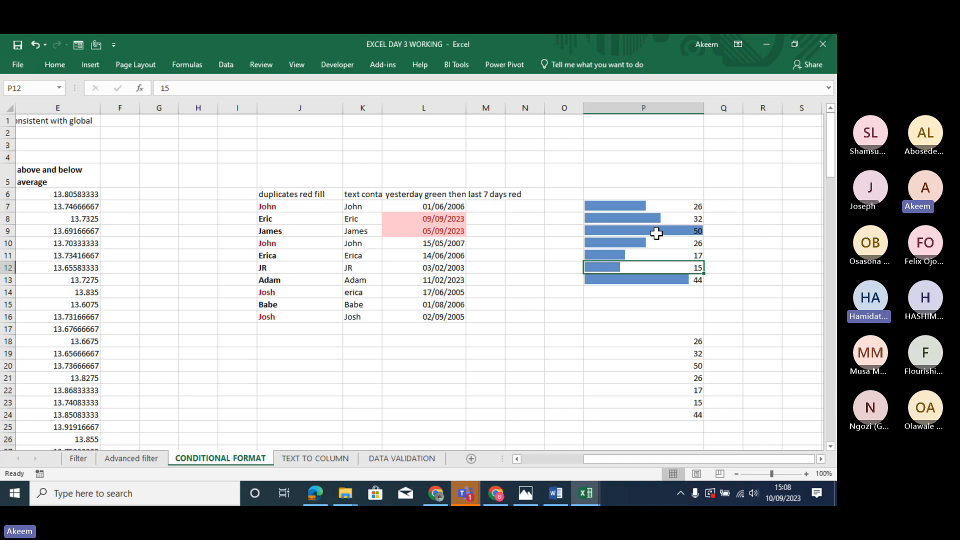
left_click(643, 203)
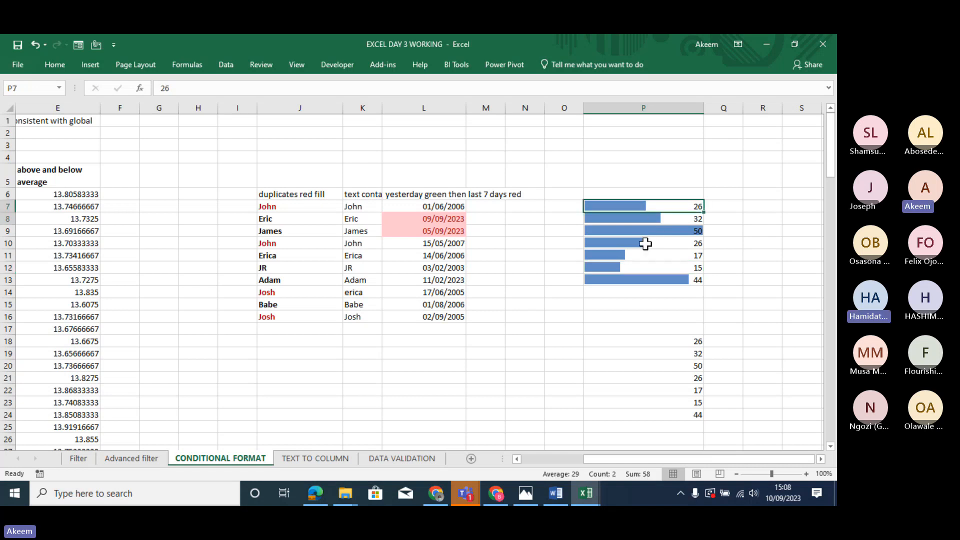
left_click_drag(645, 243, 650, 278)
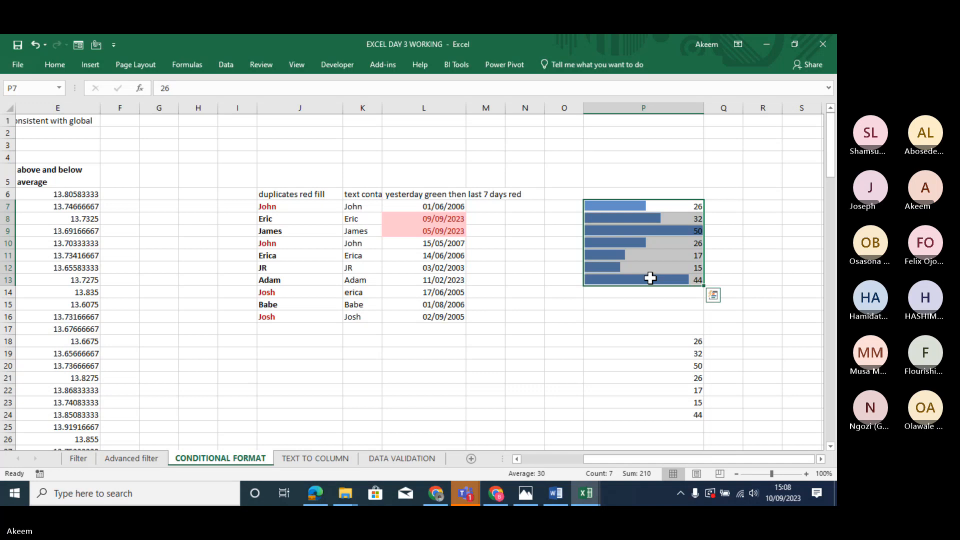
left_click(806, 471)
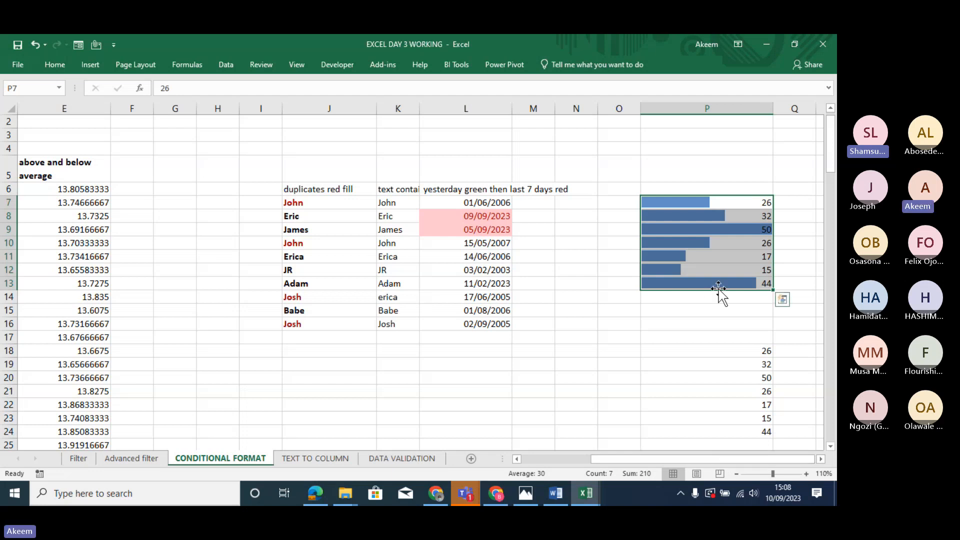
left_click(722, 255)
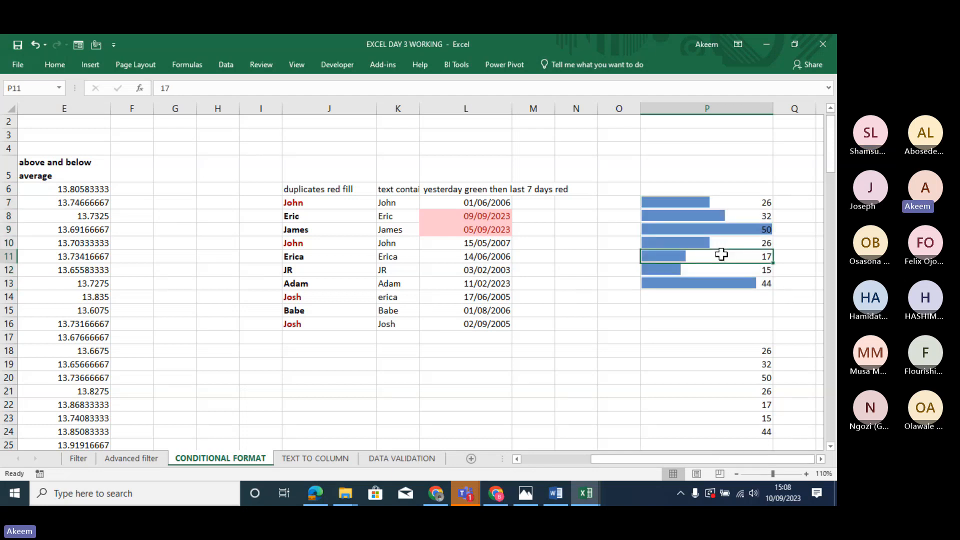
left_click(729, 200)
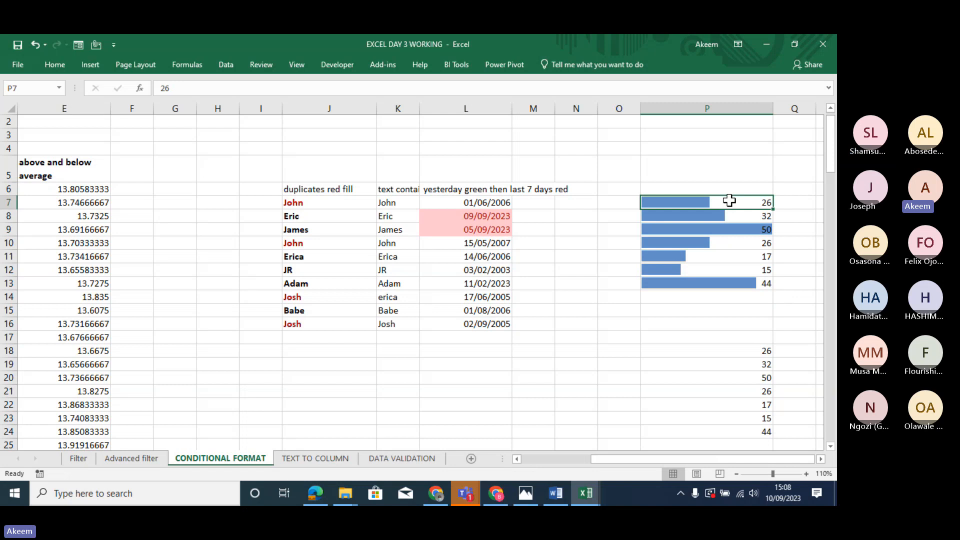
left_click(704, 271)
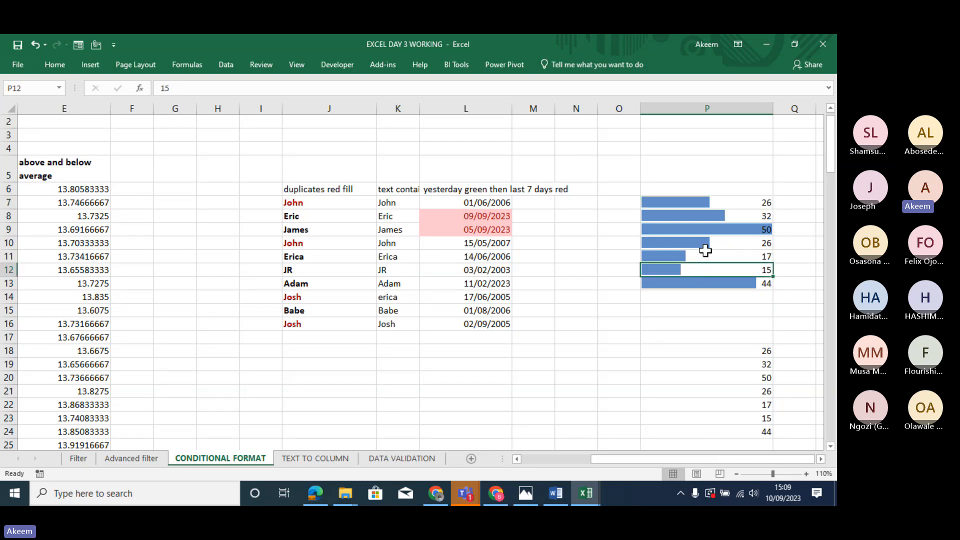
left_click(714, 230)
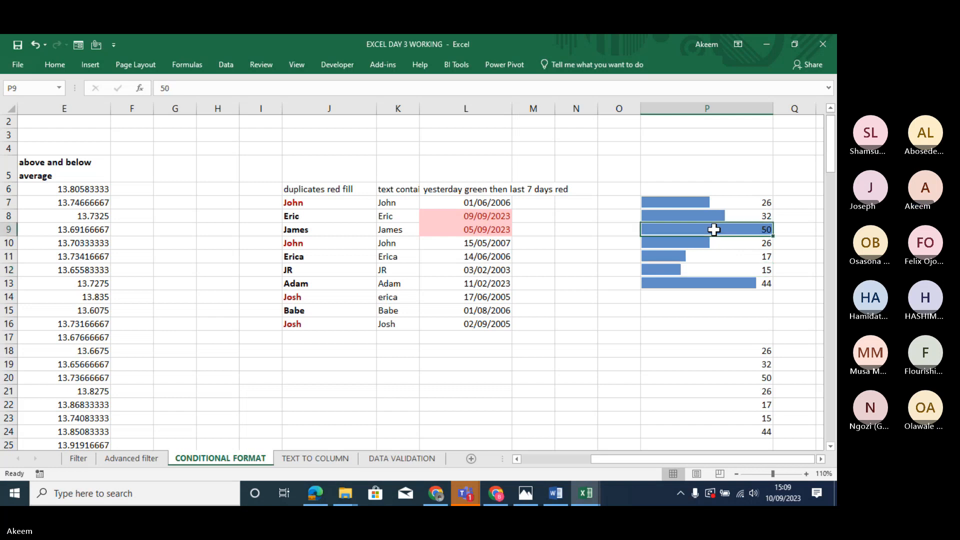
left_click(677, 270)
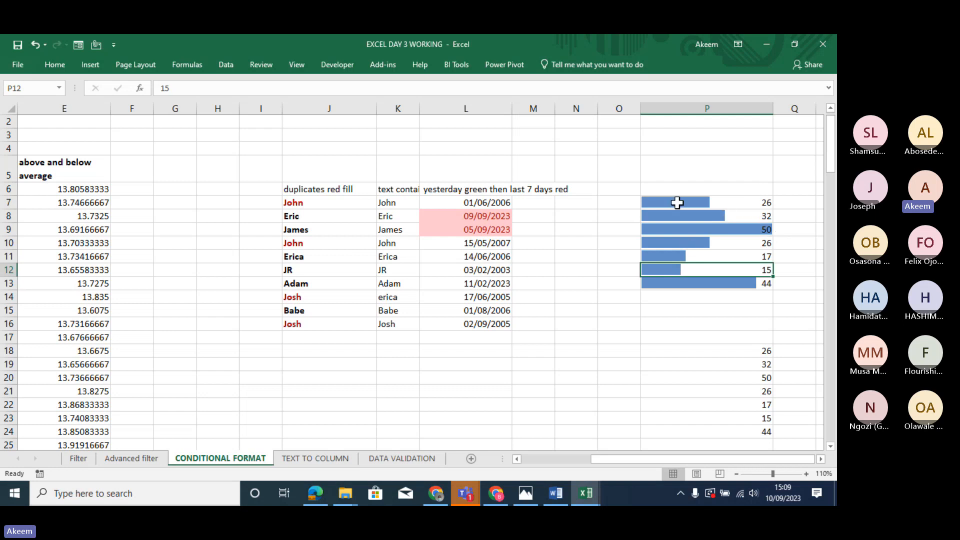
left_click(691, 206)
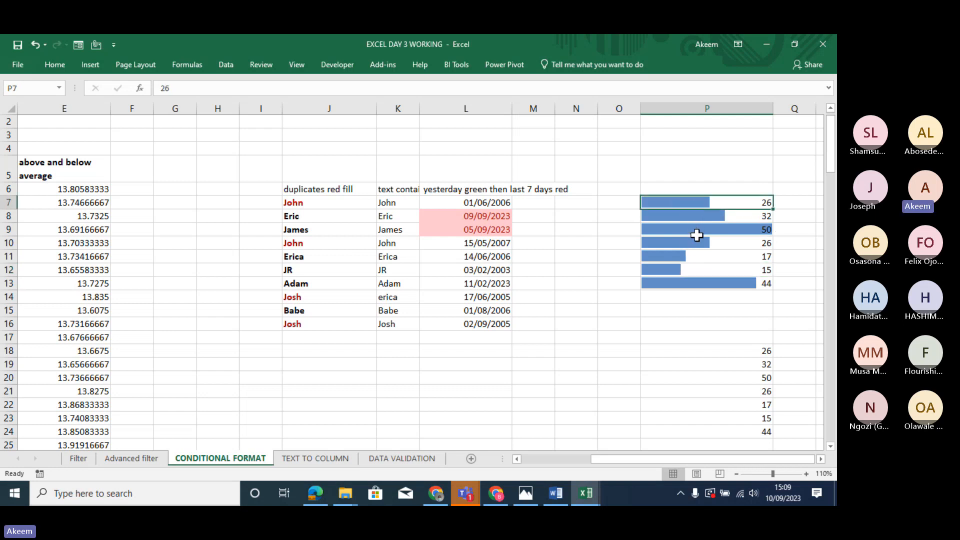
left_click(697, 235)
left_click(705, 284)
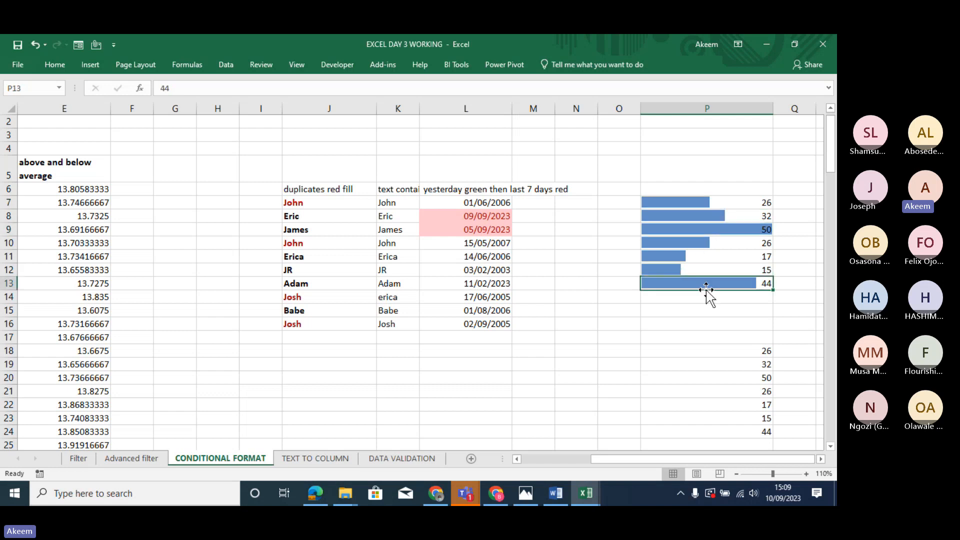
left_click_drag(672, 274, 670, 263)
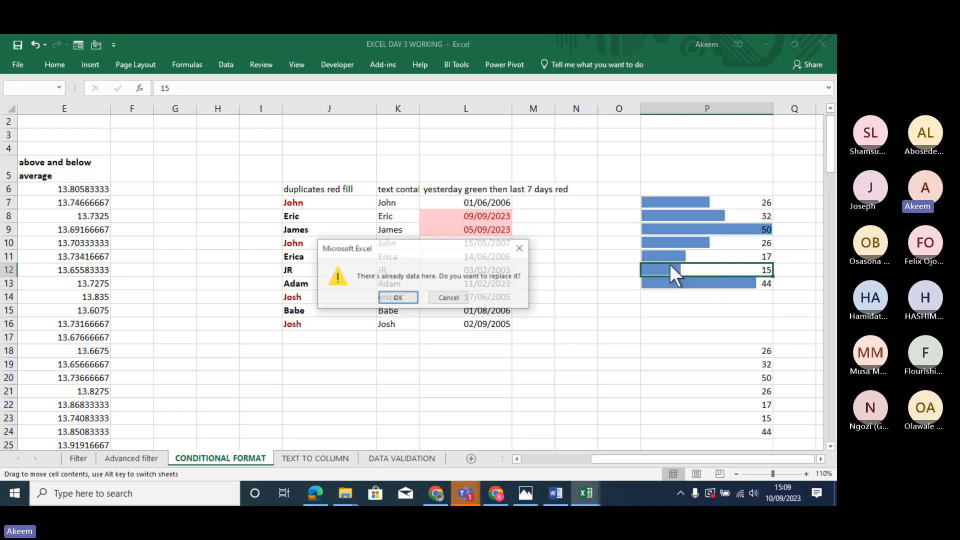
left_click(520, 248)
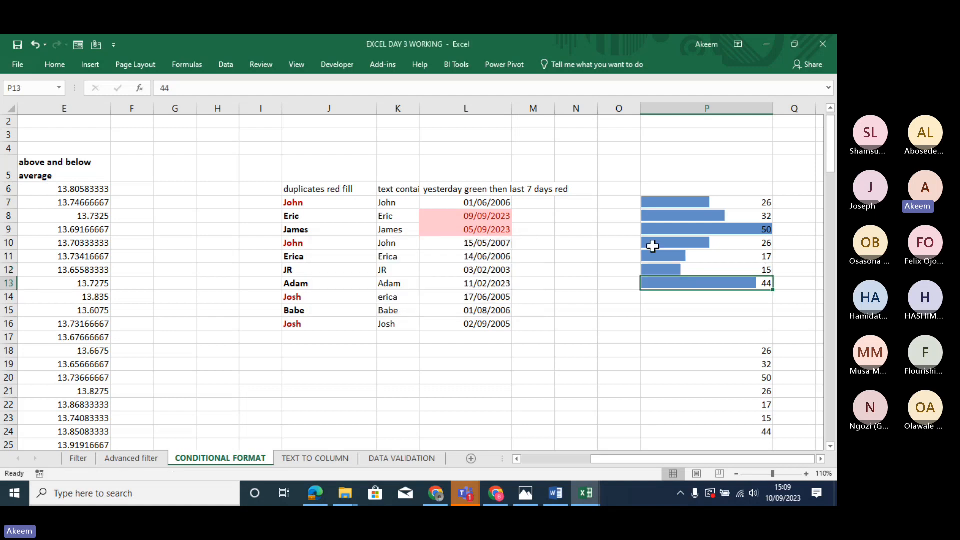
left_click(715, 201)
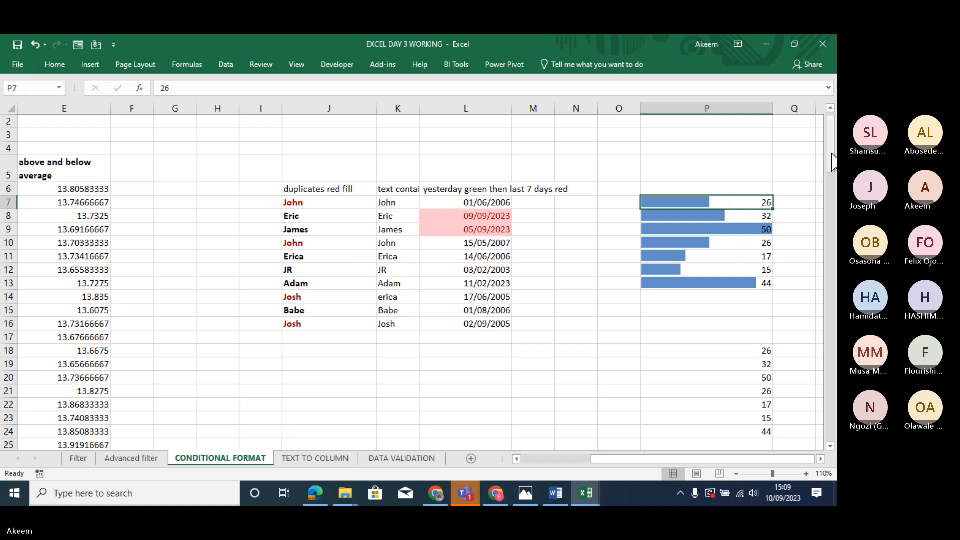
Apply the Red - White - Blue color scale to the second number list in P18 to P24.
left_click_drag(835, 159, 835, 178)
left_click(731, 230)
left_click_drag(731, 244, 738, 304)
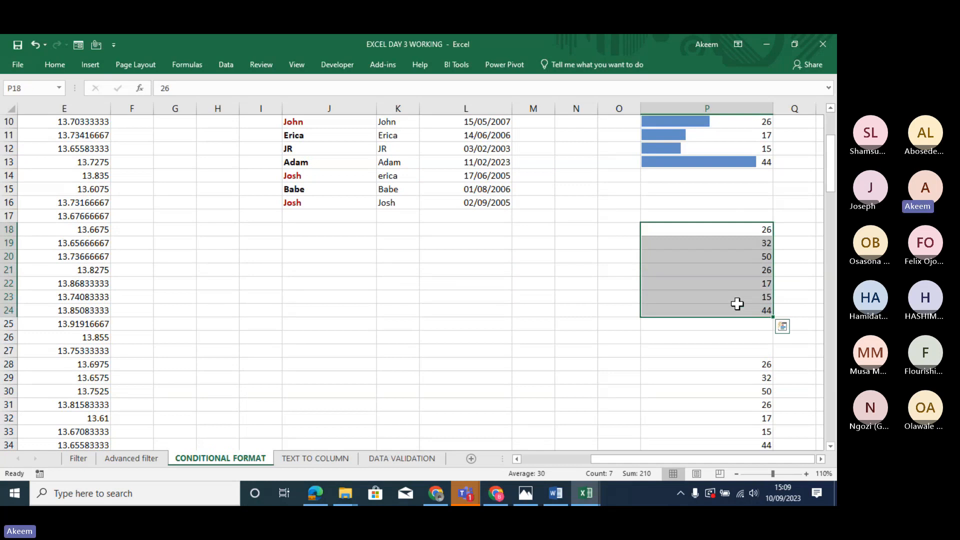
left_click(49, 64)
left_click(513, 111)
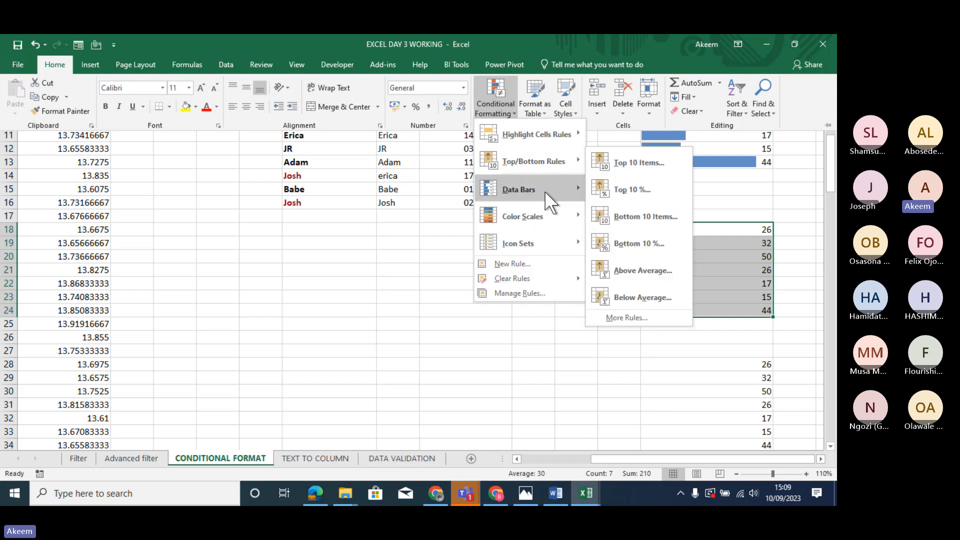
mouse_move(543, 217)
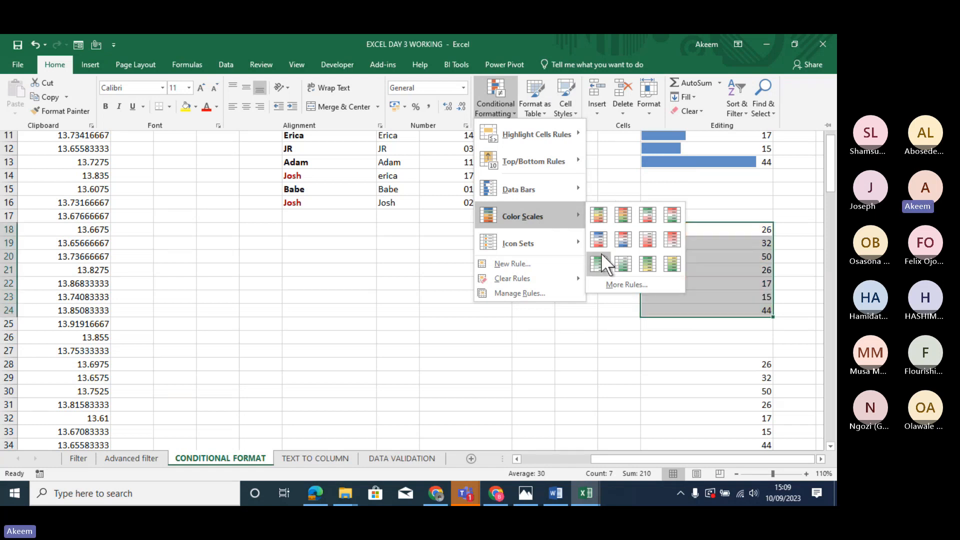
left_click(626, 241)
left_click(706, 369)
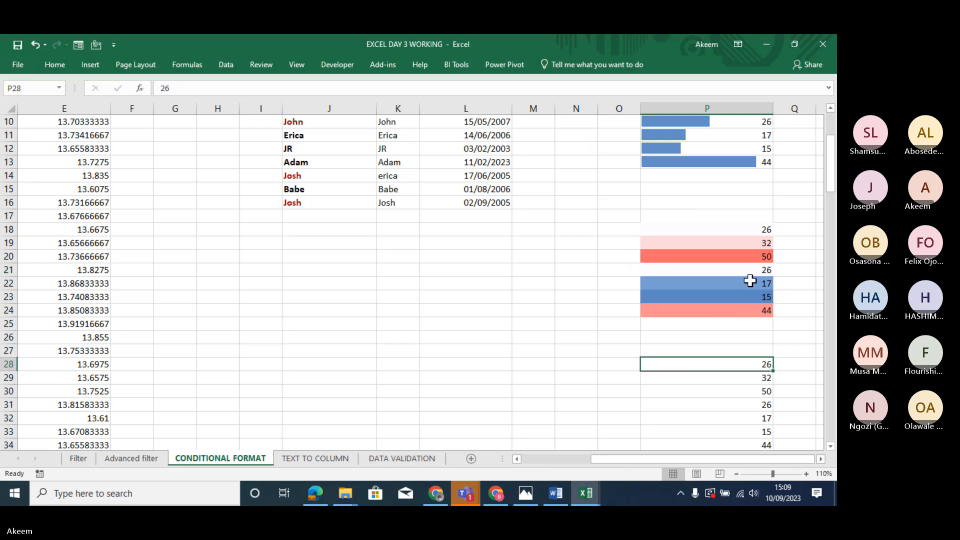
Compare the color shades in P18 to P24 with their cell values, checking the repeated, highest and lowest numbers.
left_click(732, 229)
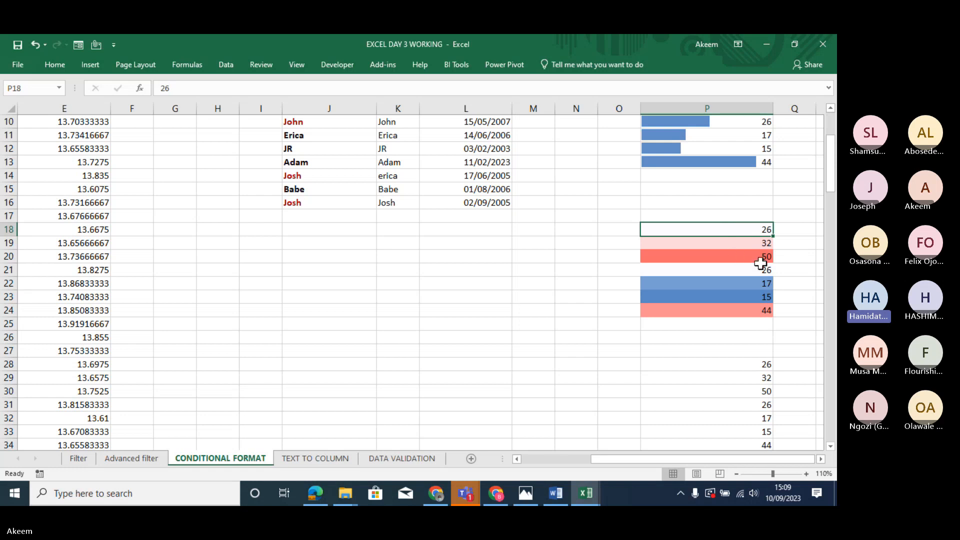
left_click(746, 270)
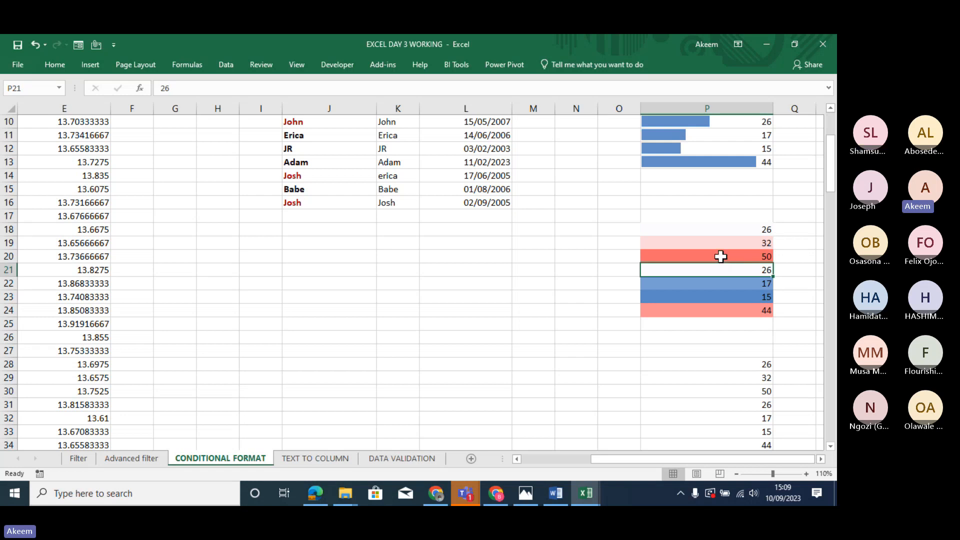
left_click(716, 226)
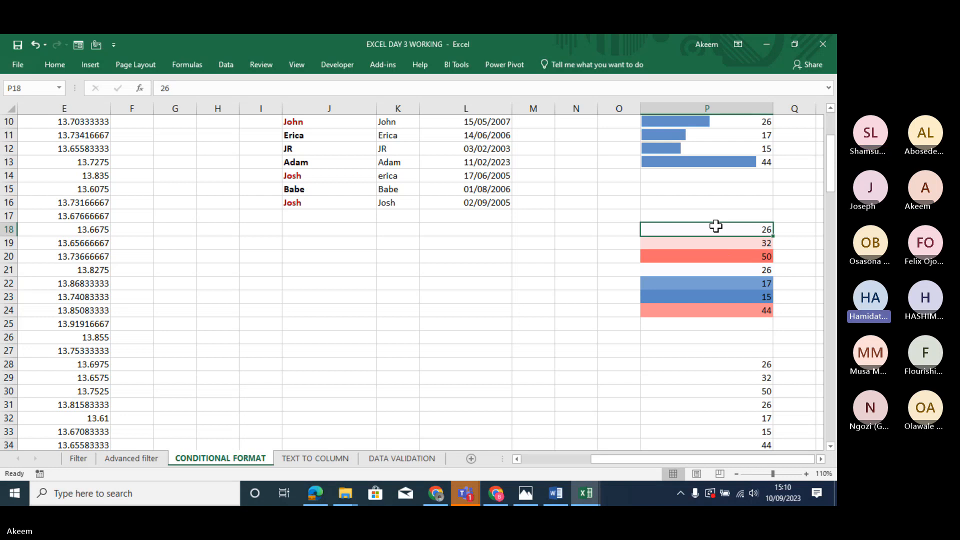
left_click(724, 257)
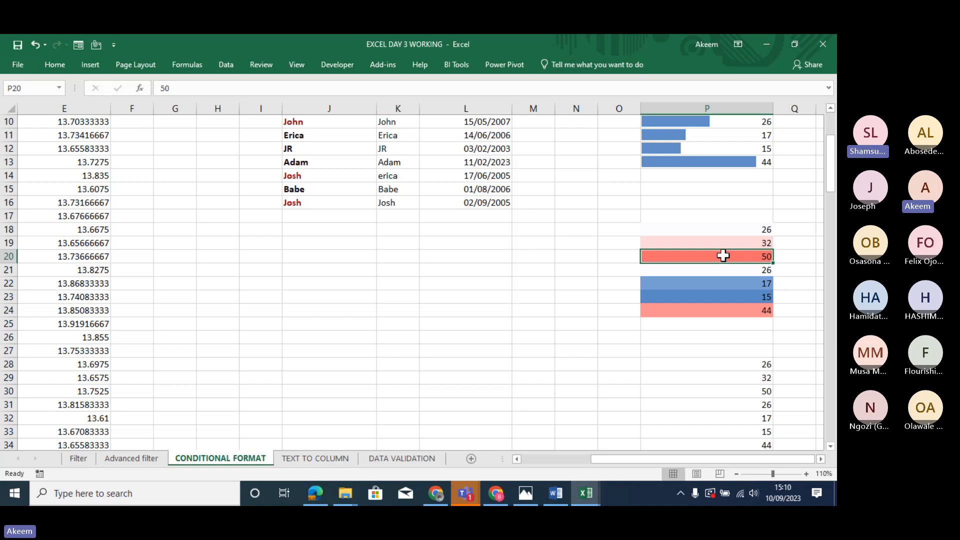
left_click(748, 298)
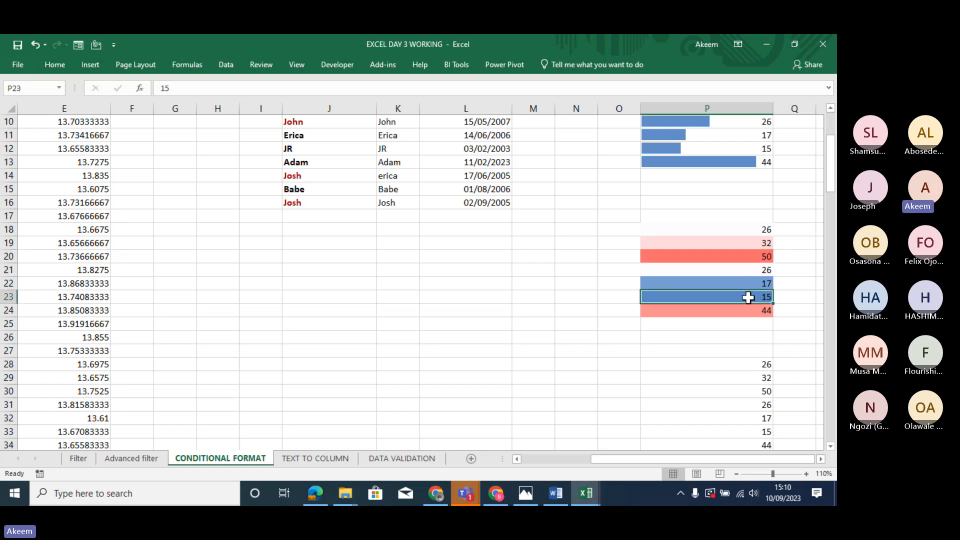
left_click(746, 231)
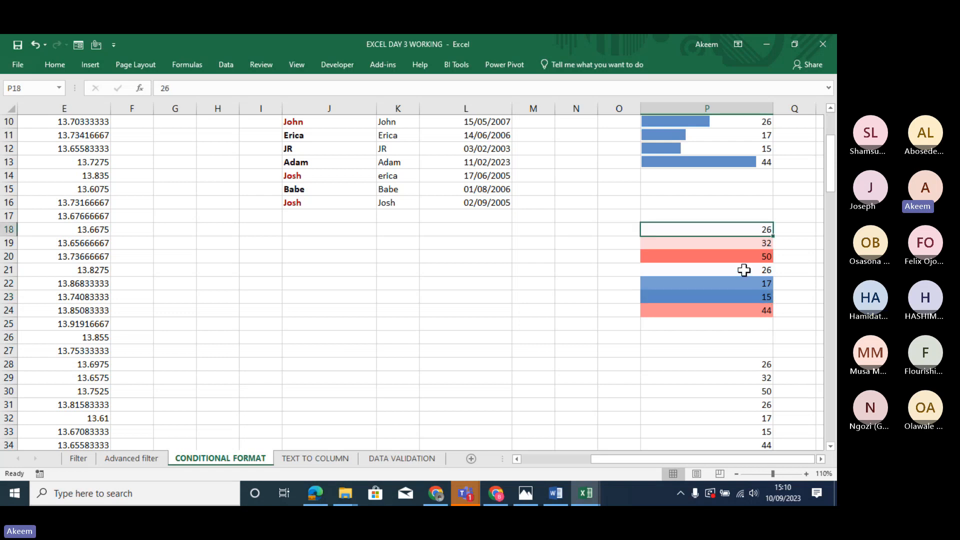
Examine how the white, red and blue shades in P18 to P24 separate the middle, higher and lower numbers.
key("Down")
key("Down")
key("Down")
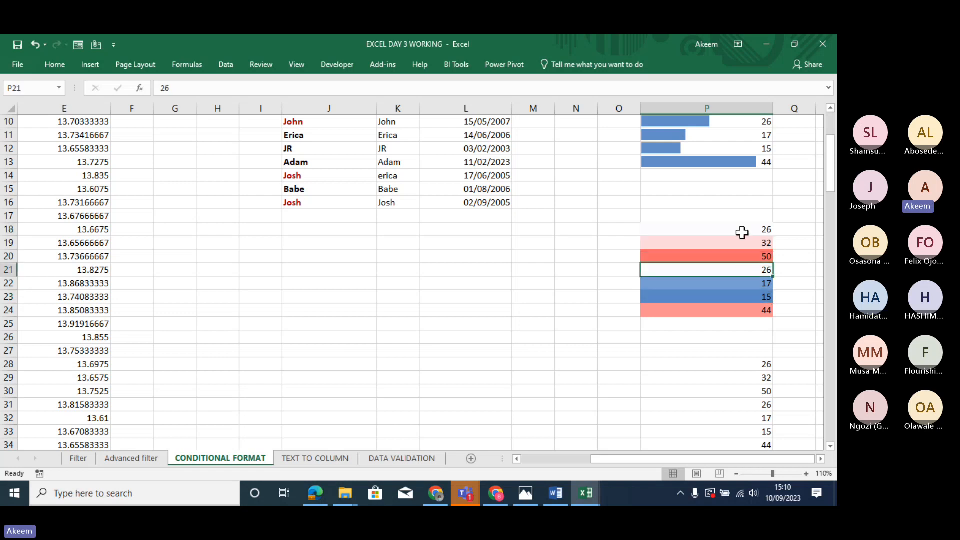
left_click(743, 231)
left_click(748, 271)
left_click_drag(735, 257, 734, 243)
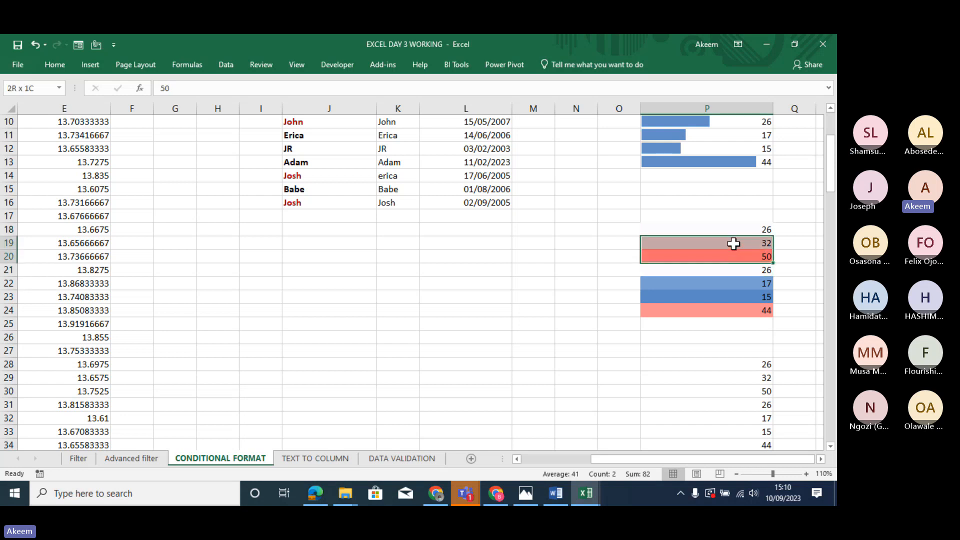
left_click(733, 284)
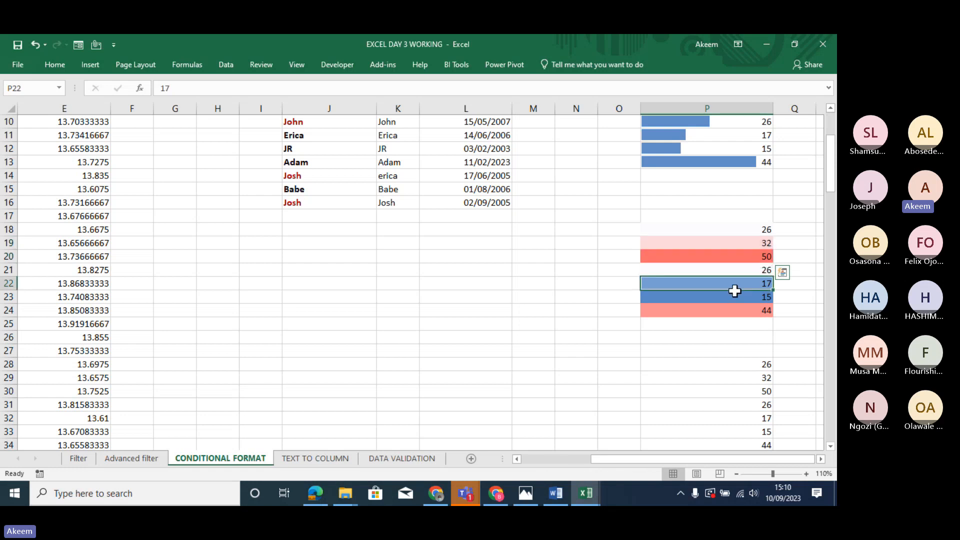
left_click_drag(735, 291, 736, 293)
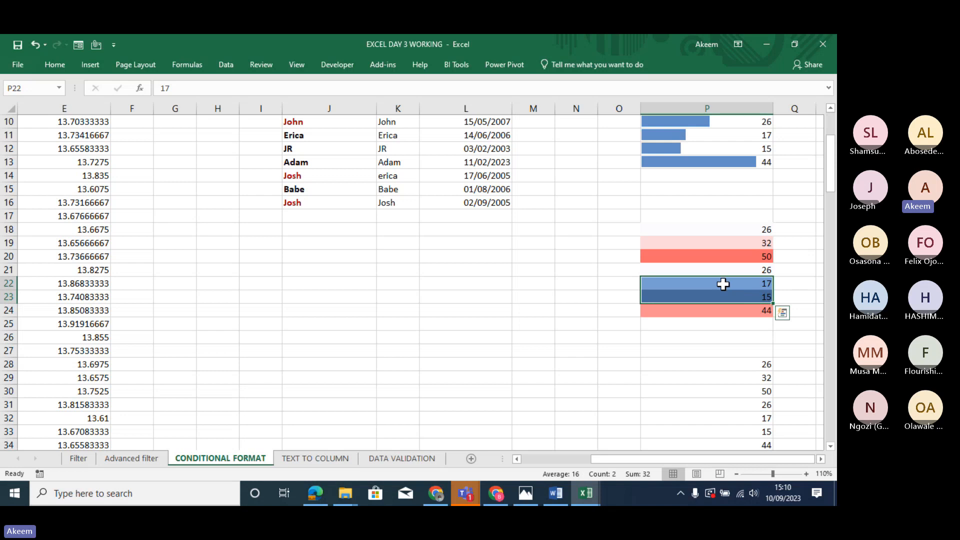
left_click(730, 230)
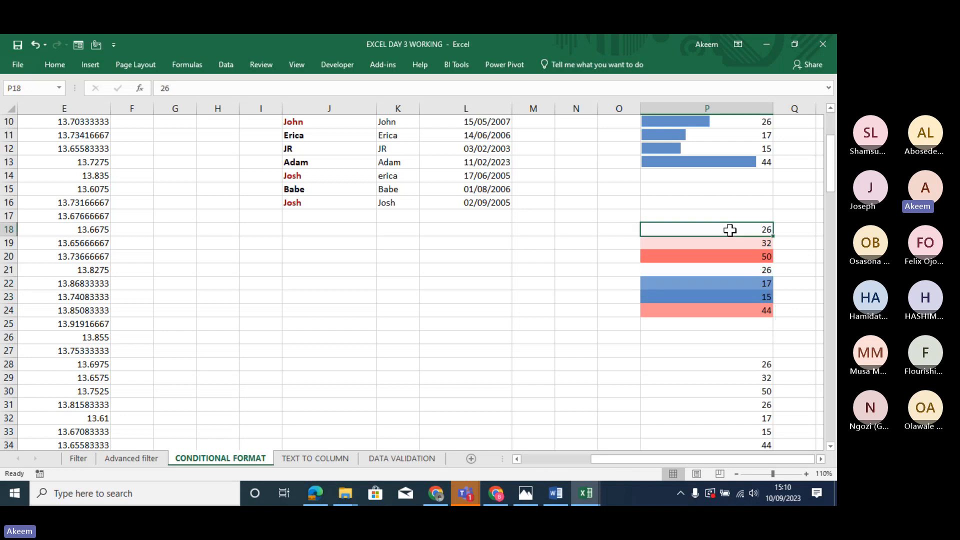
left_click_drag(731, 246, 733, 256)
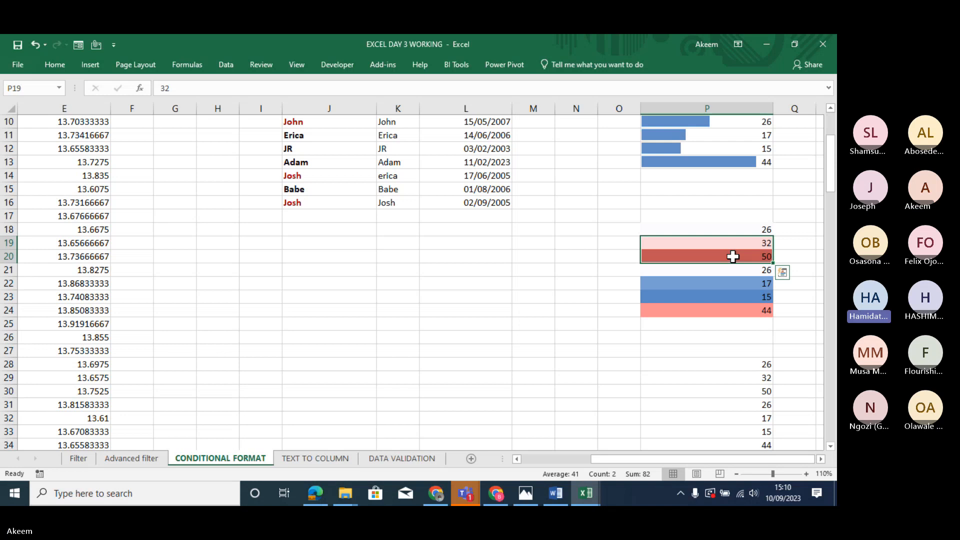
Apply the directional icon set with three green, yellow and red arrows to the third number list in P28 to P34.
left_click(739, 362)
key("shift+Down")
key("shift+Down")
key("shift+Down")
key("shift+Down")
key("shift+Down")
key("shift+Down")
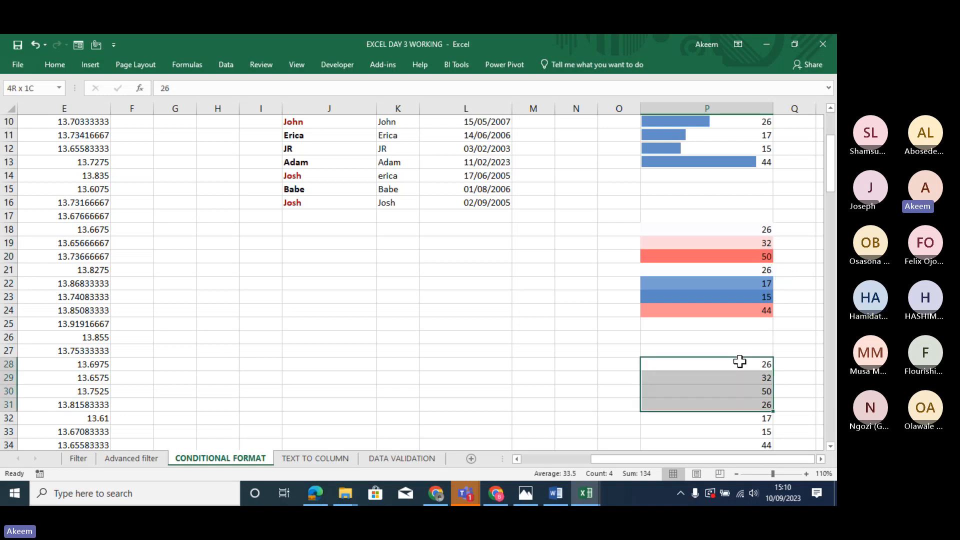
scroll(739, 362, "down", 1)
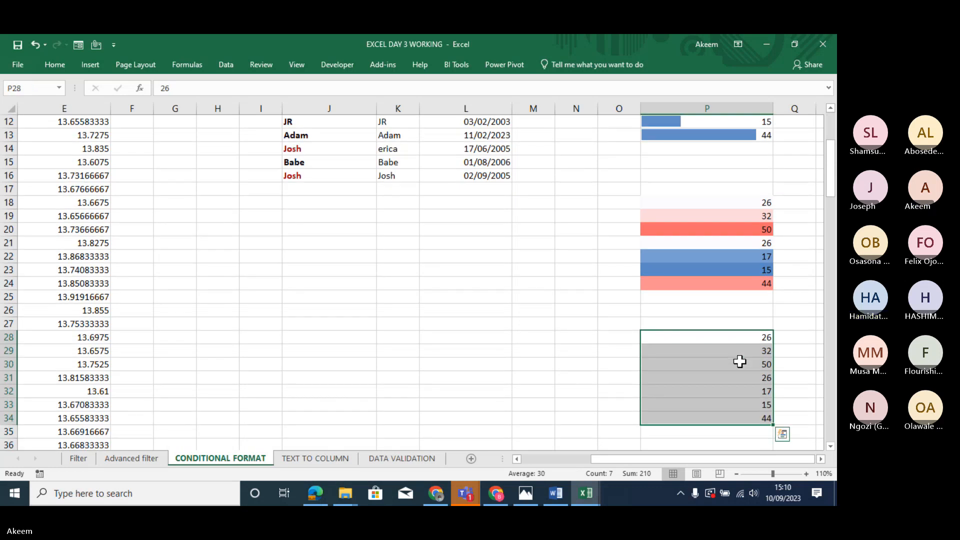
left_click(58, 68)
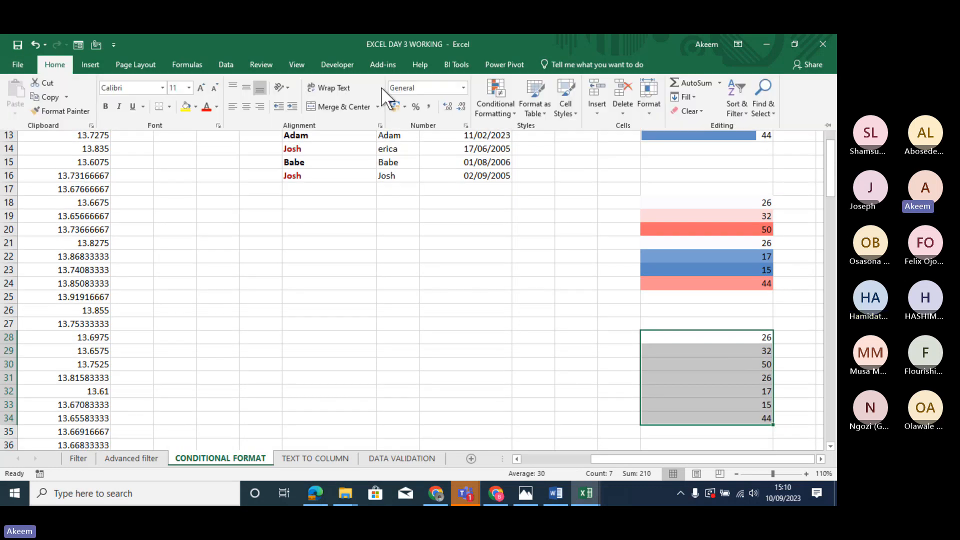
left_click(502, 109)
mouse_move(536, 241)
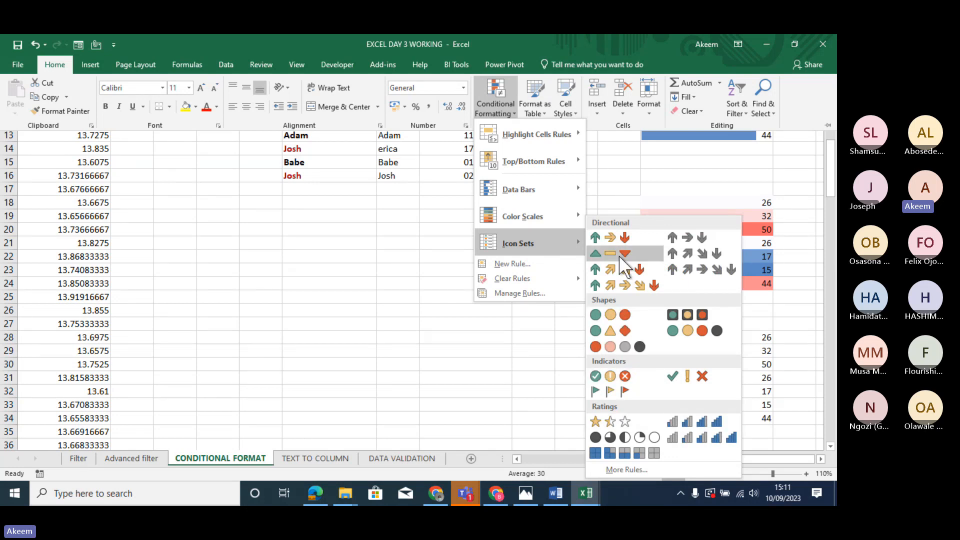
left_click(619, 239)
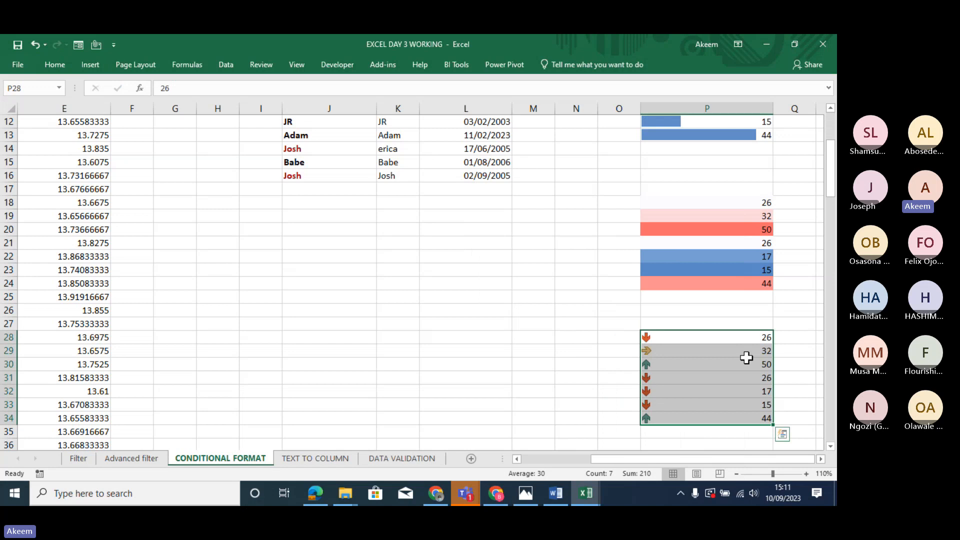
Compare the arrow icons in P28 to P34 with their cell values, checking the low, middle and high numbers.
left_click(719, 391)
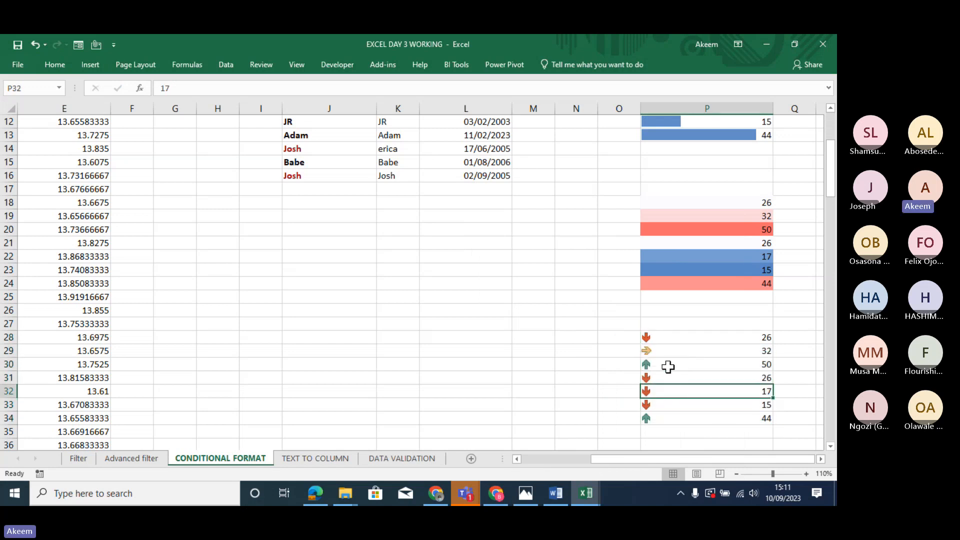
left_click(676, 349)
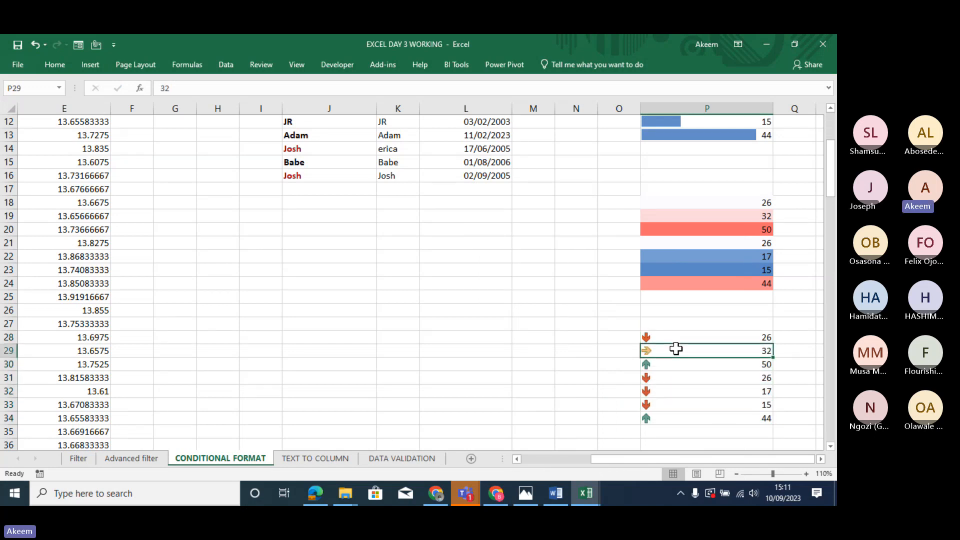
left_click(674, 339)
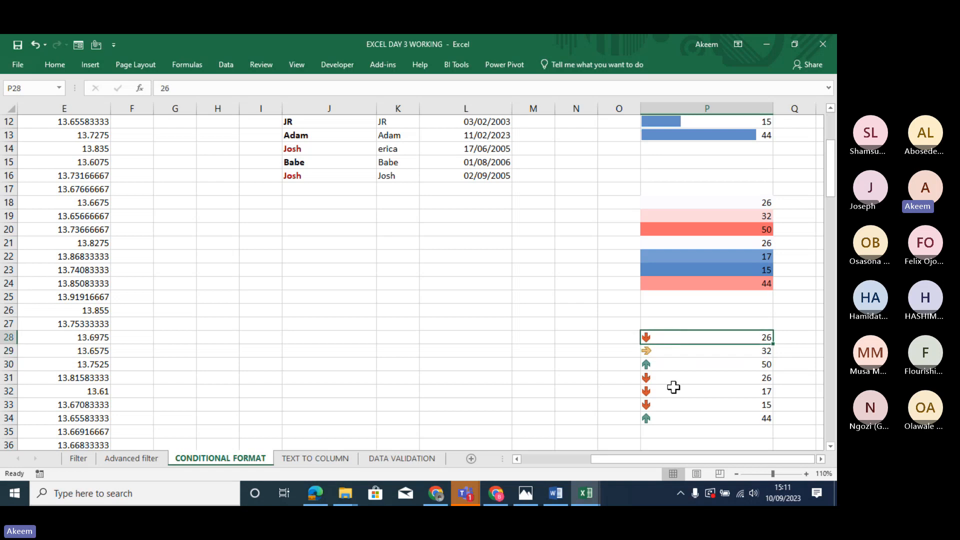
left_click_drag(658, 380, 659, 400)
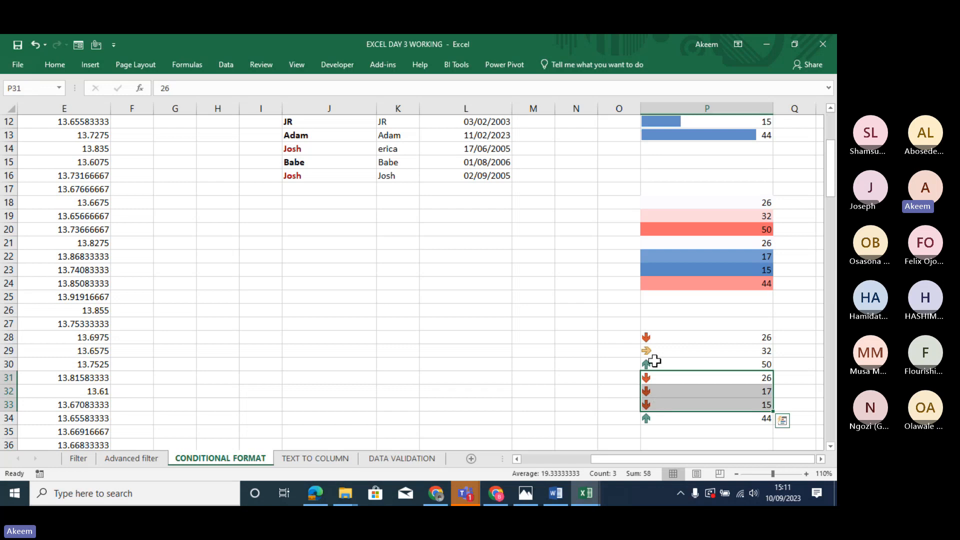
left_click(655, 363)
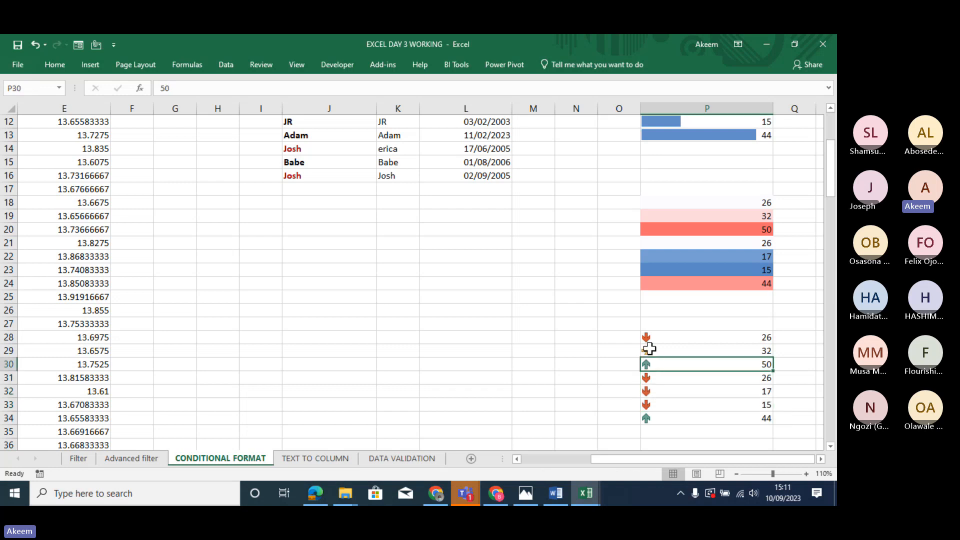
left_click(726, 346)
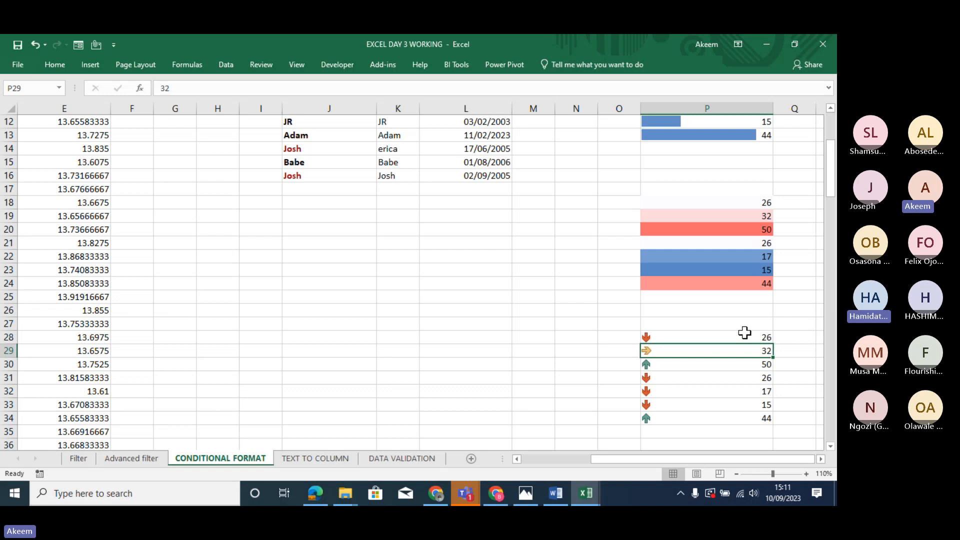
left_click_drag(745, 332, 733, 420)
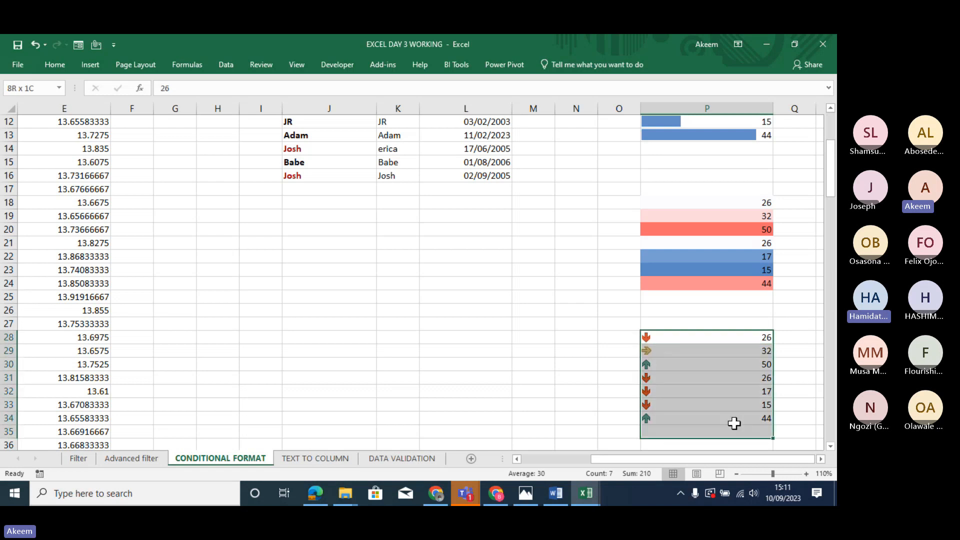
Select the third number list in P28 to P34 to review its arrow icons as one range.
left_click(705, 334)
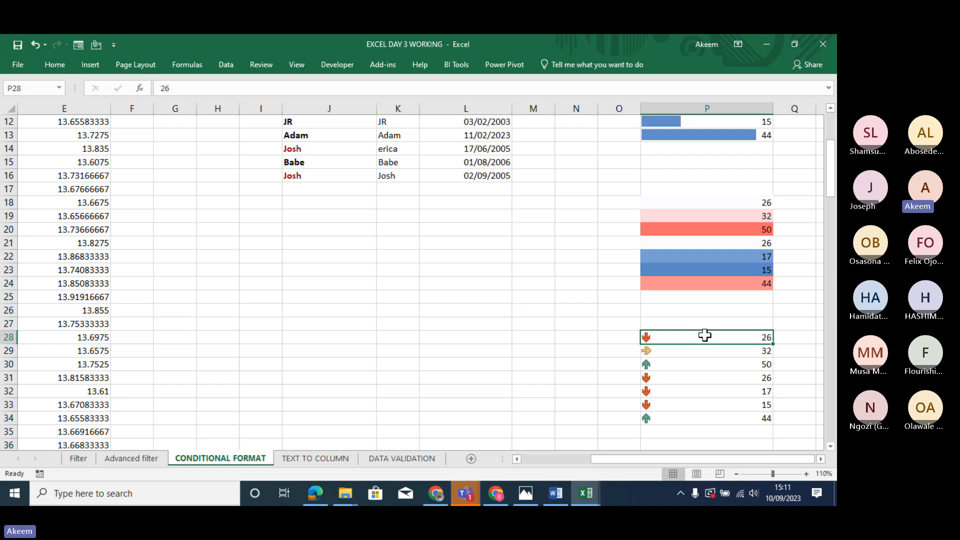
key("shift+Down")
key("shift+Down")
key("shift+Down")
key("shift+Down")
key("shift+Down")
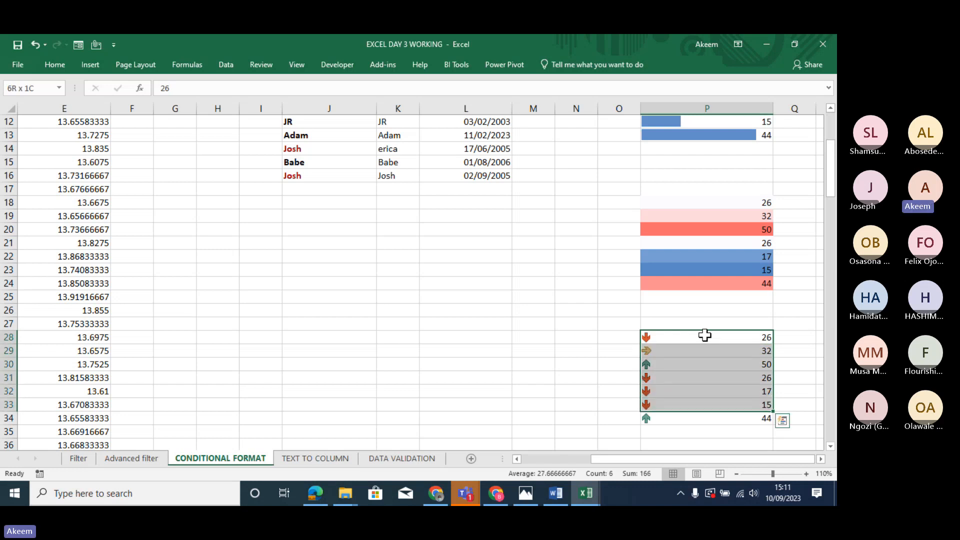
key("shift+Down")
key("shift+Down")
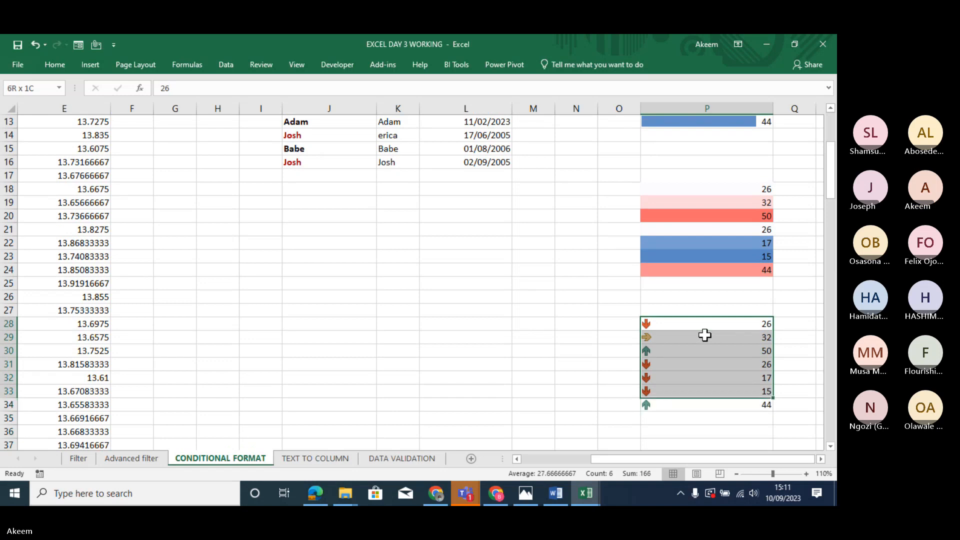
key("shift+Down")
key("shift+Up")
key("shift+Up")
key("shift+Up")
key("shift+Up")
key("shift+Up")
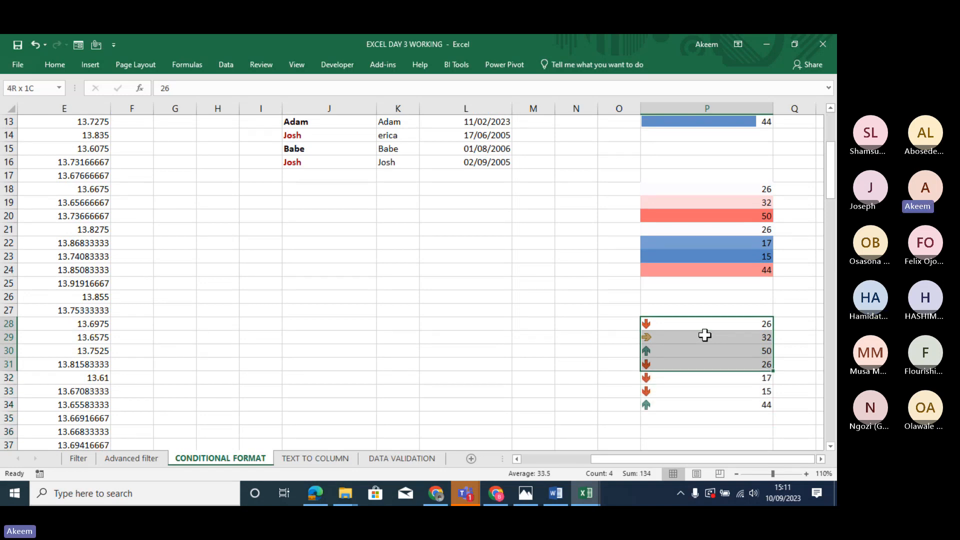
key("shift+Down")
key("shift+Down")
key("shift+Down")
key("shift+Down")
key("shift+Up")
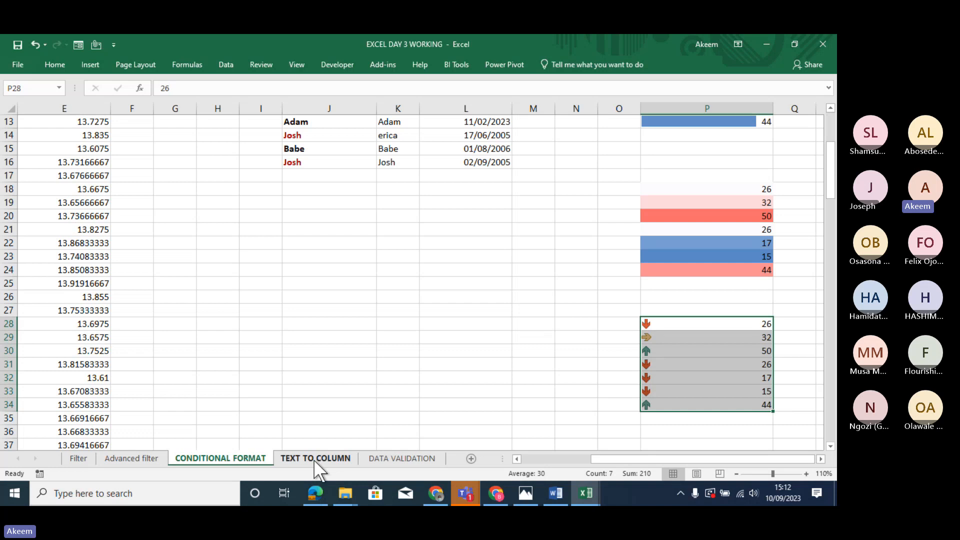
left_click(384, 370)
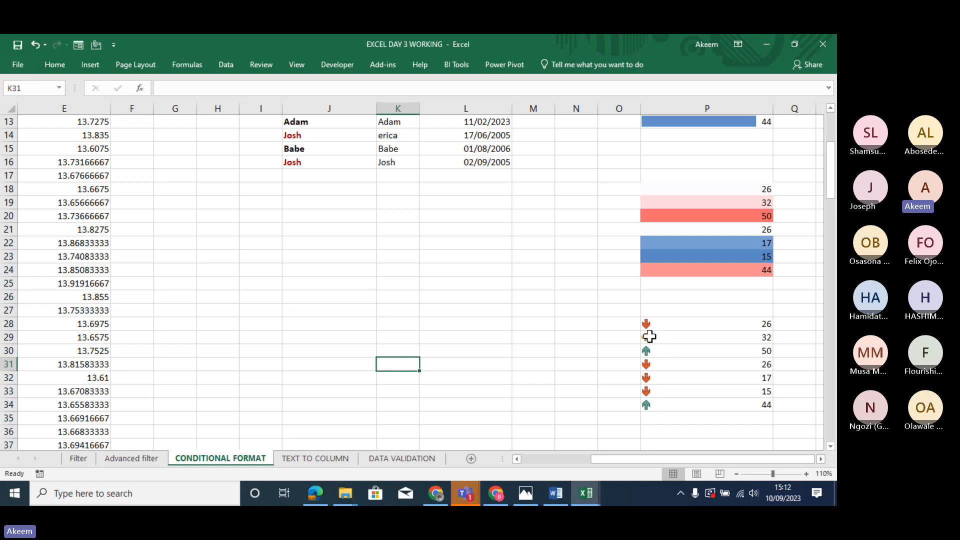
left_click(704, 336)
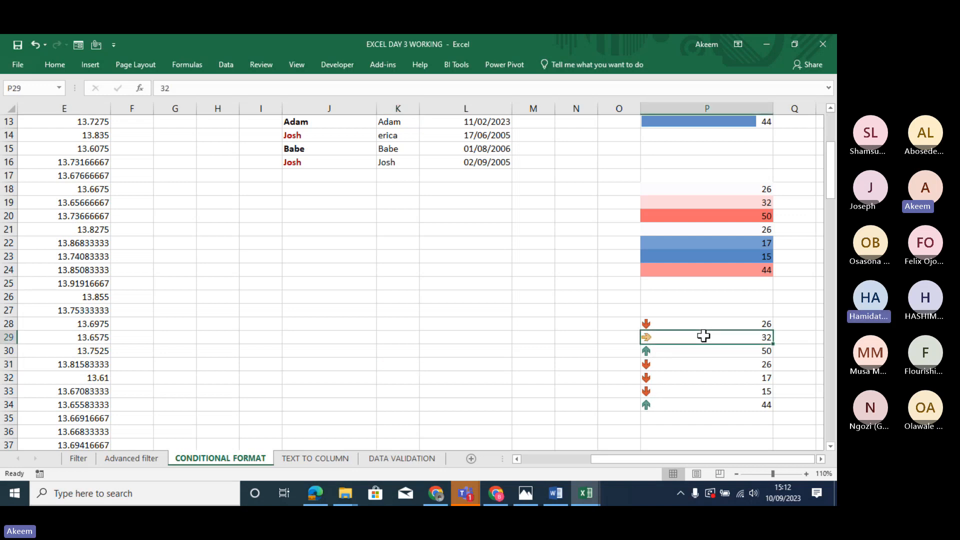
left_click(679, 323)
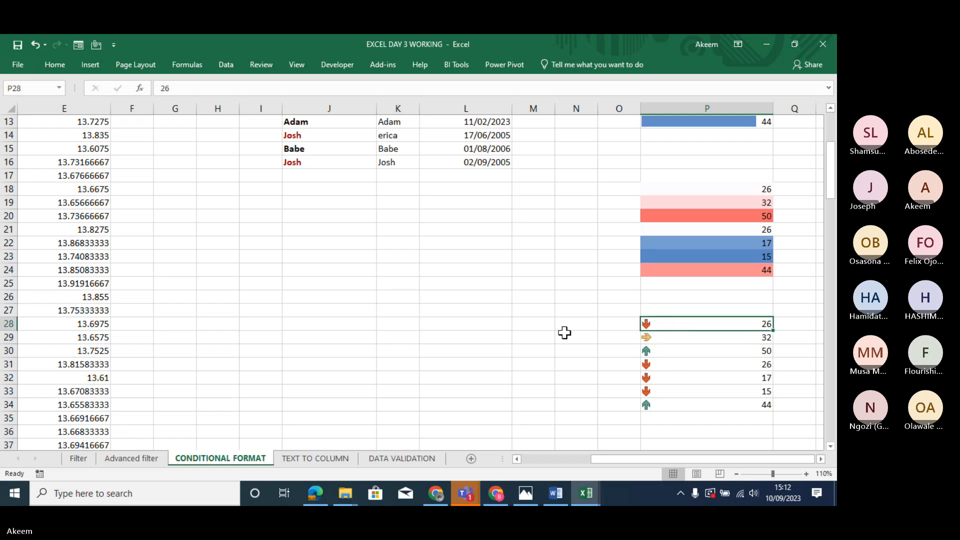
left_click(339, 315)
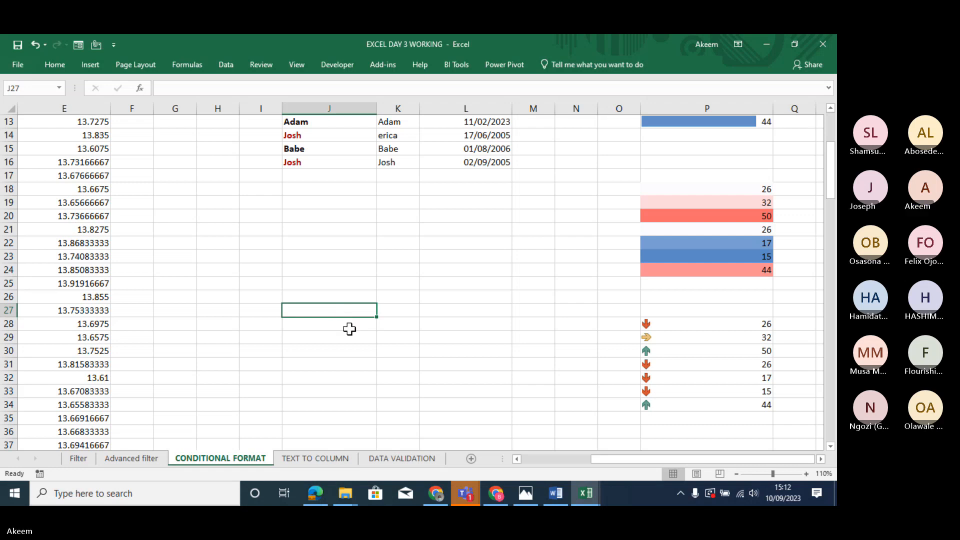
left_click(345, 322)
left_click(335, 288)
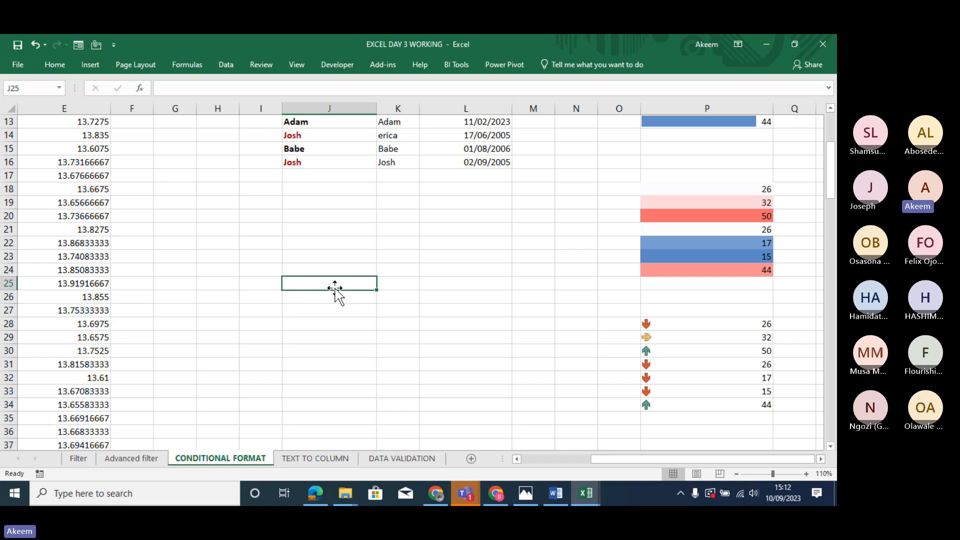
Open the TEXT TO COLUMN sheet and go to the first combined contact record in B3.
left_click(317, 459)
left_click(230, 331)
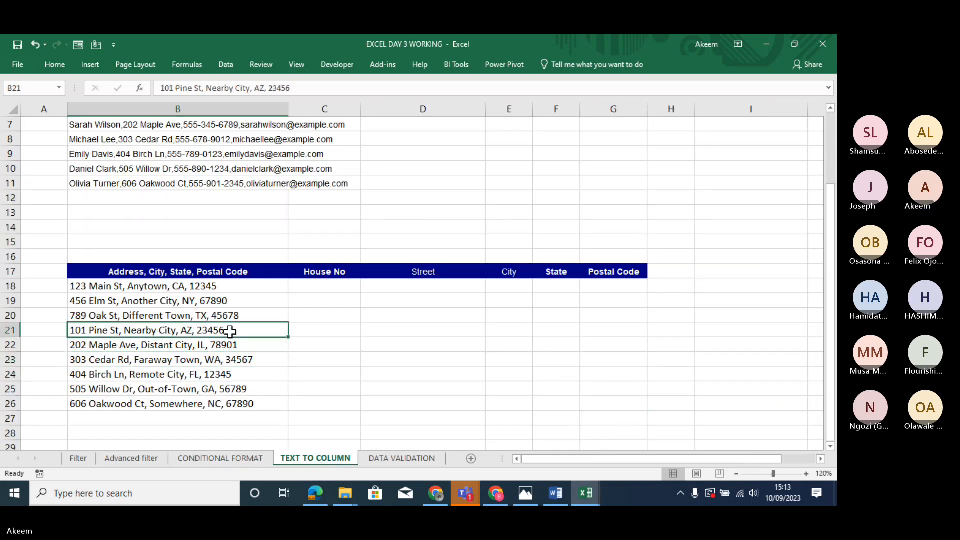
key("Up")
key("Up")
key("Up")
key("Up")
key("Up")
key("Up")
key("Up")
key("Up")
key("Up")
key("Up")
key("Up")
key("Up")
key("Up")
key("Up")
key("Up")
key("Up")
key("Up")
key("Up")
key("Up")
key("Up")
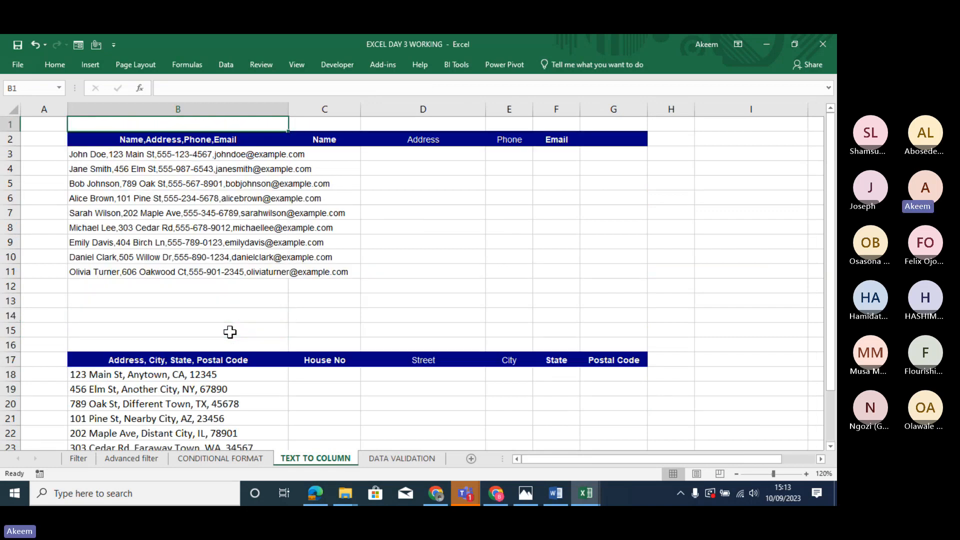
key("Down")
key("Down")
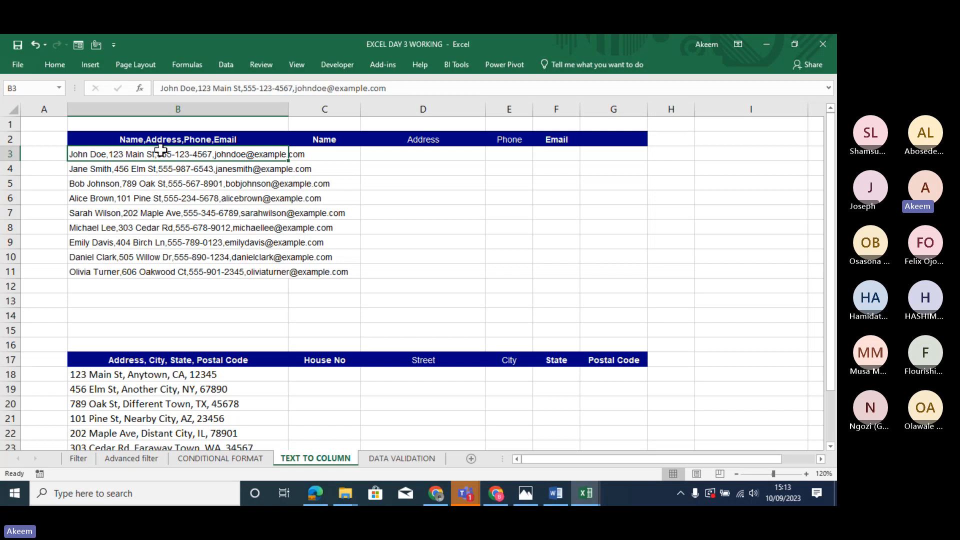
Review the comma-separated records in B3 to B11 against the empty Name, Address, Phone and Email columns.
left_click_drag(165, 152, 167, 267)
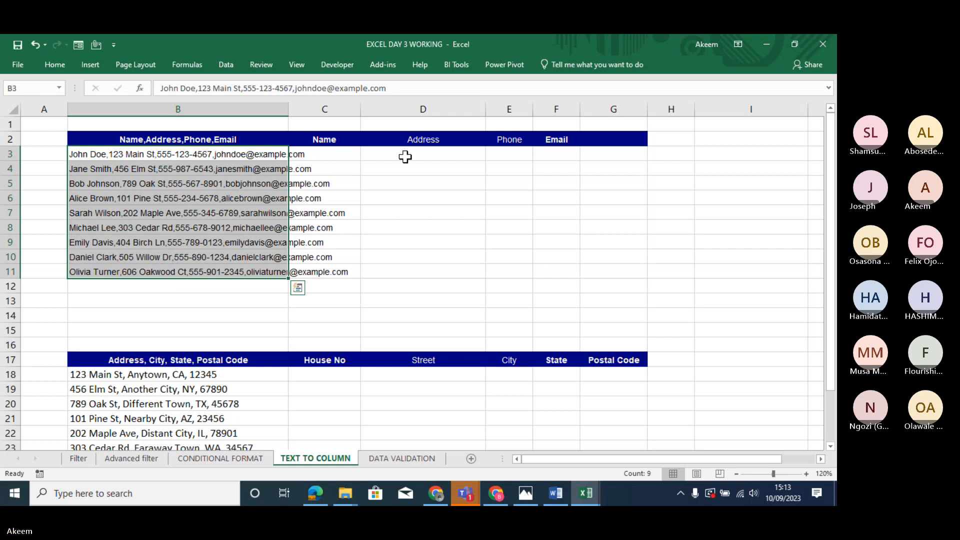
left_click(529, 157)
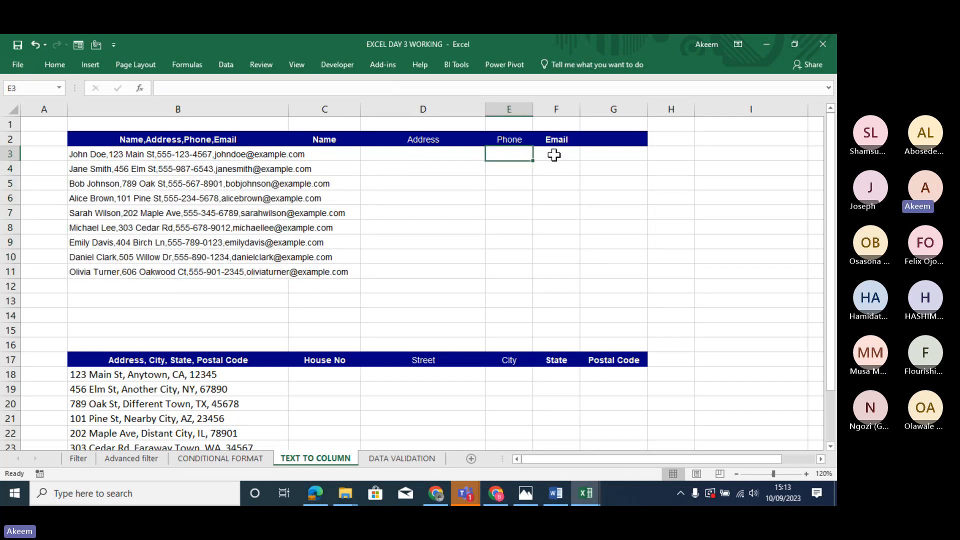
left_click(553, 154)
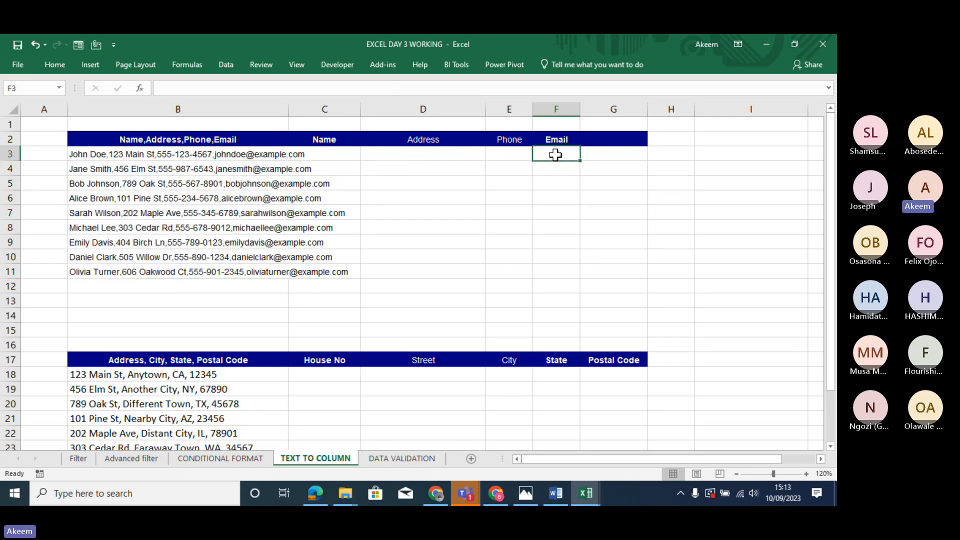
left_click(202, 154)
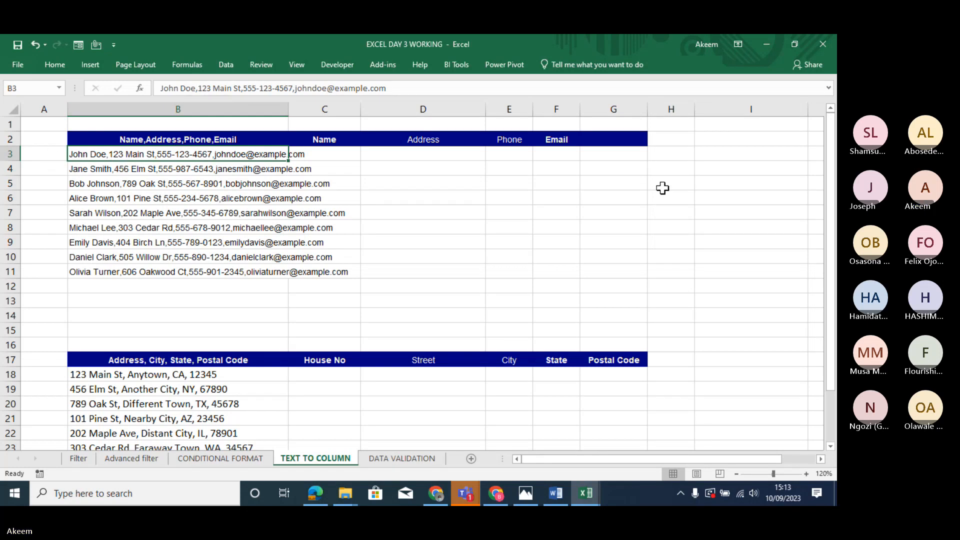
Enter csv in I3 and its meaning, comma separated values, in J3.
left_click(737, 154)
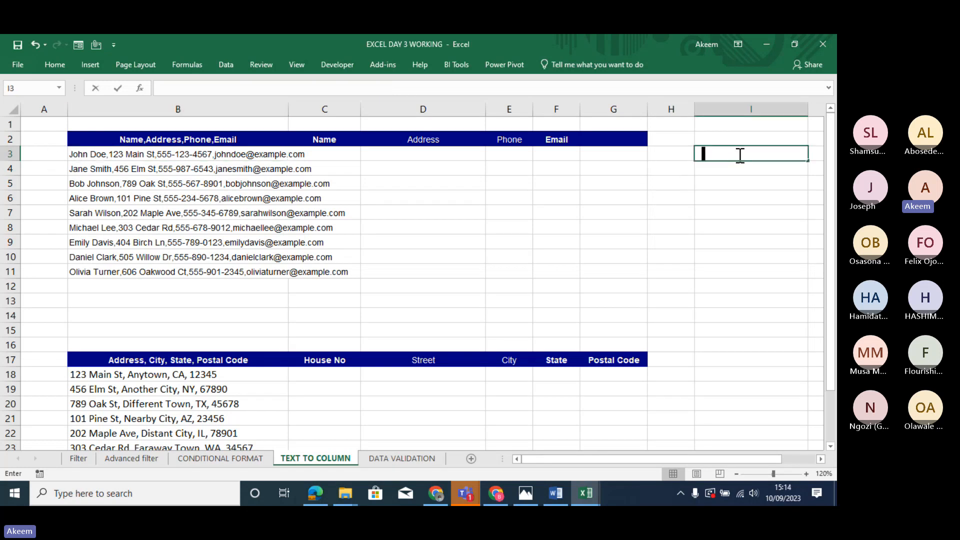
type("csv")
key("Tab")
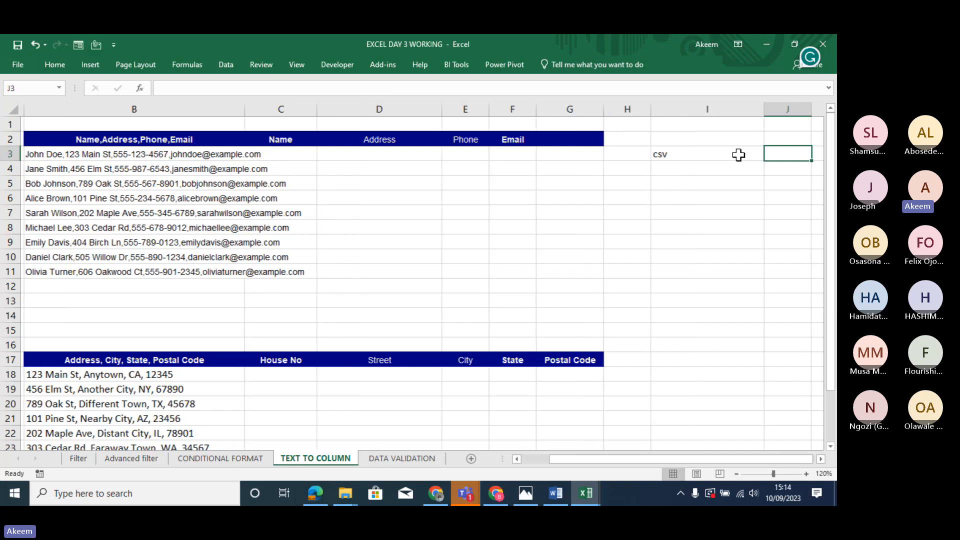
type("comma s")
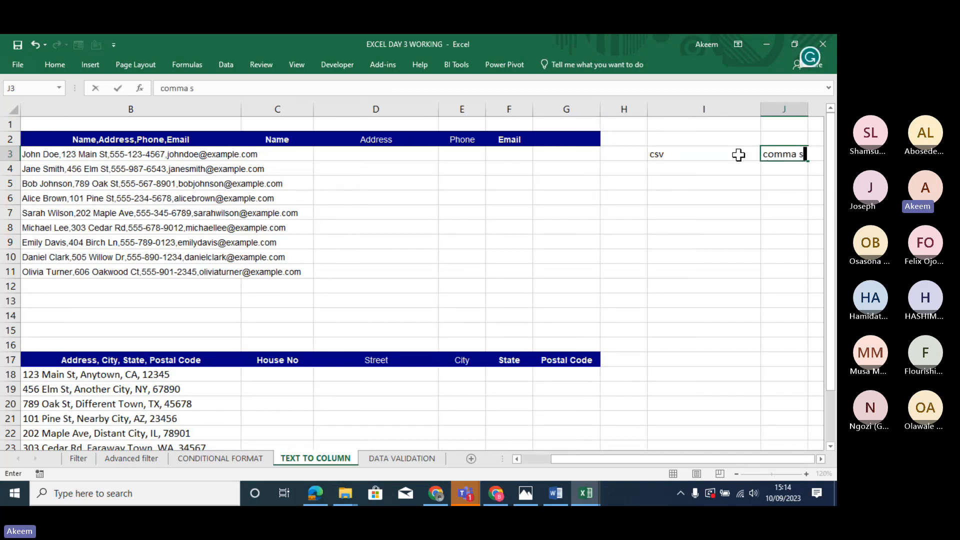
type("eparated va")
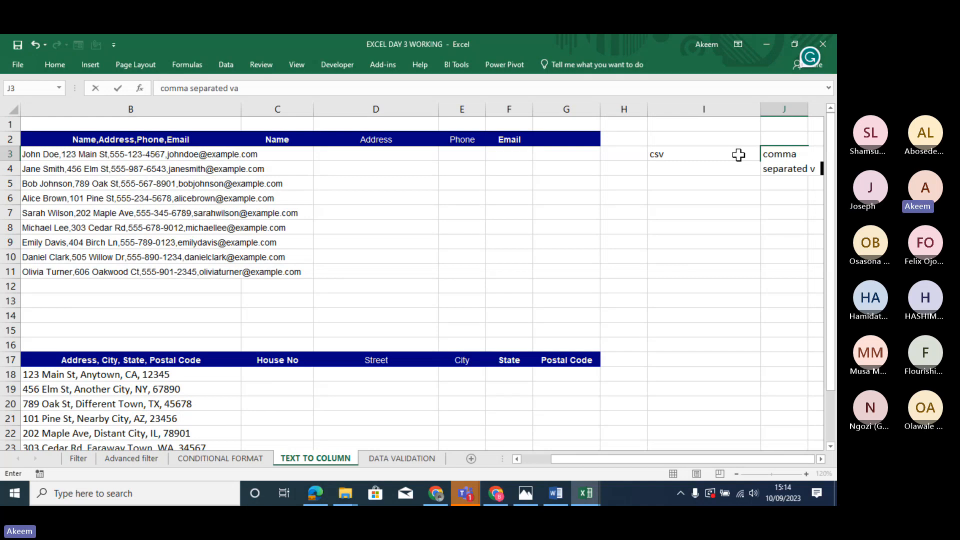
type("lues")
key("Return")
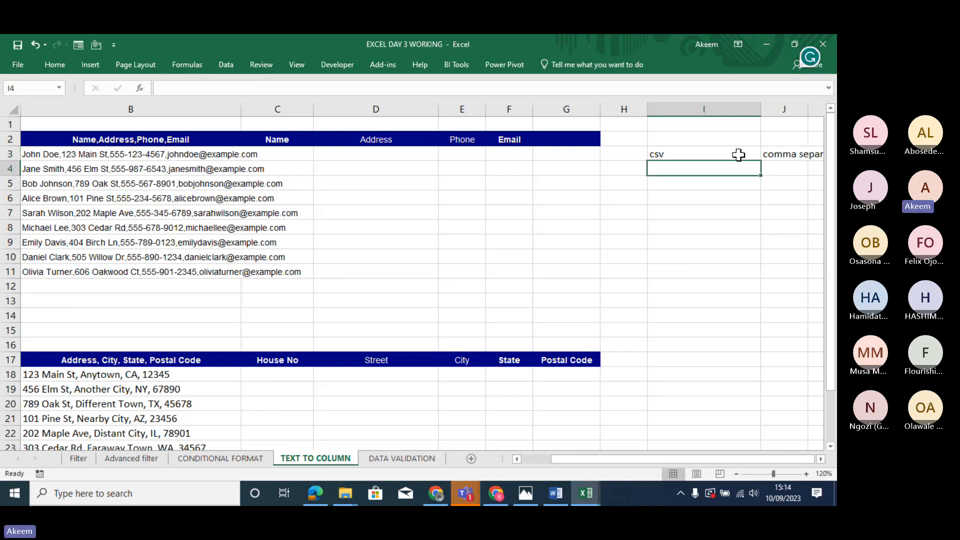
Select the comma-separated contact records in B3 to B11.
left_click(195, 154)
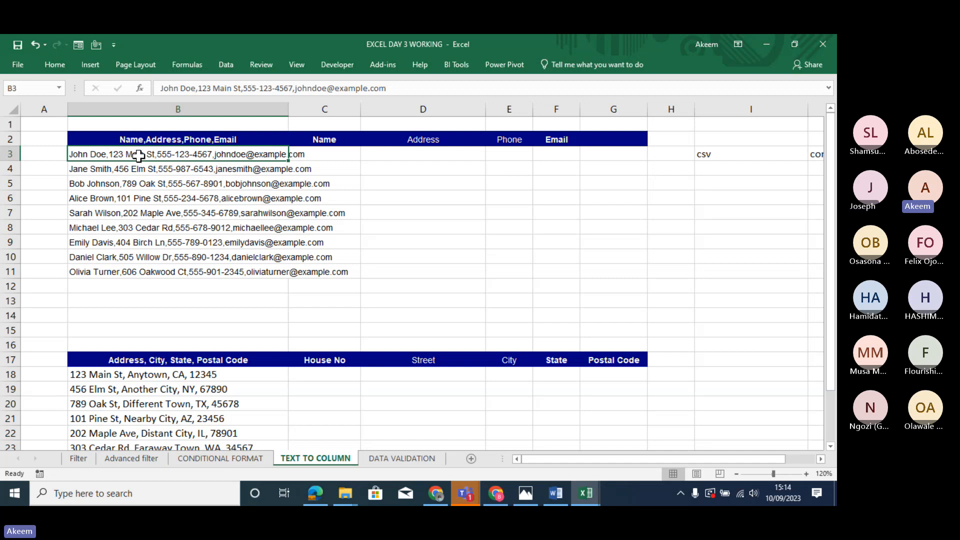
left_click(335, 155)
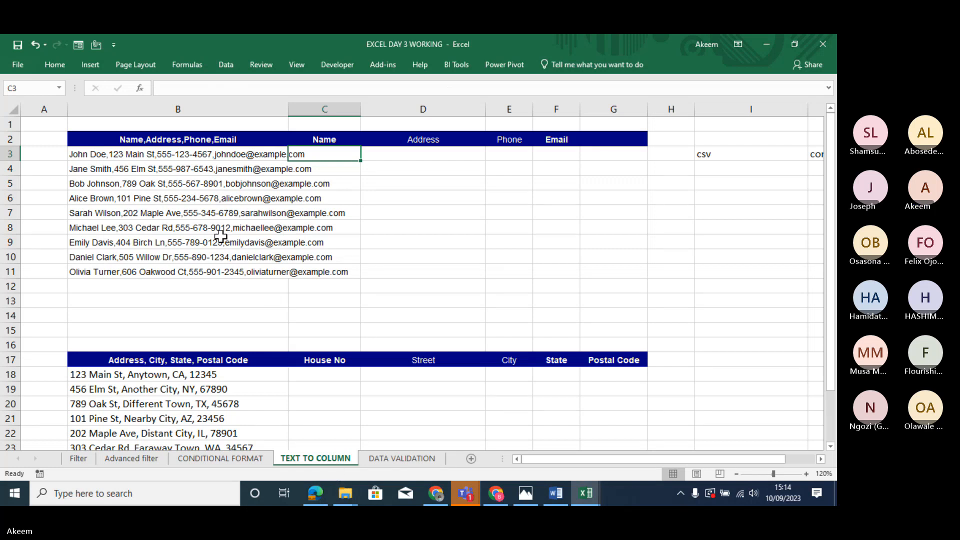
left_click(107, 154)
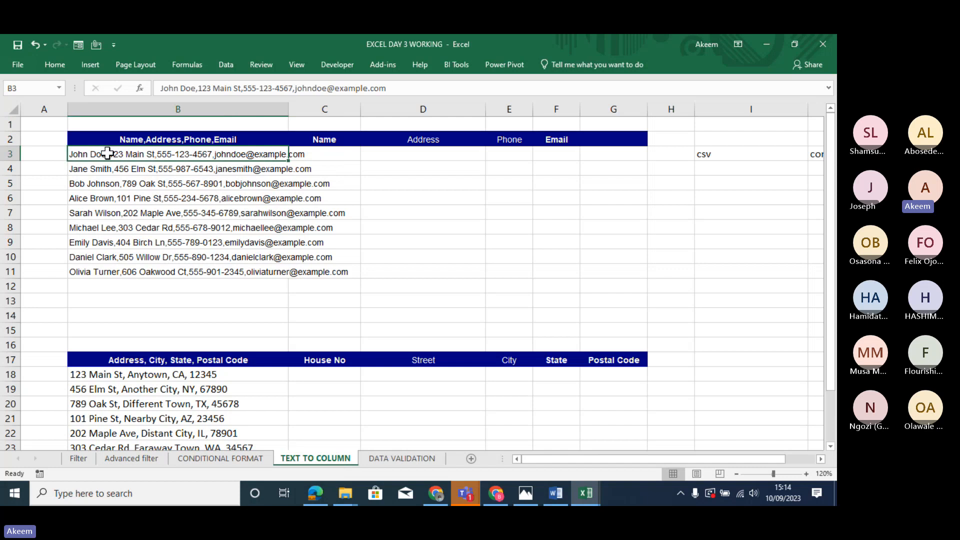
key("shift+Down")
key("shift+Down")
key("shift+Down")
key("shift+Down")
key("shift+Down")
key("shift+Down")
key("shift+Down")
key("shift+Down")
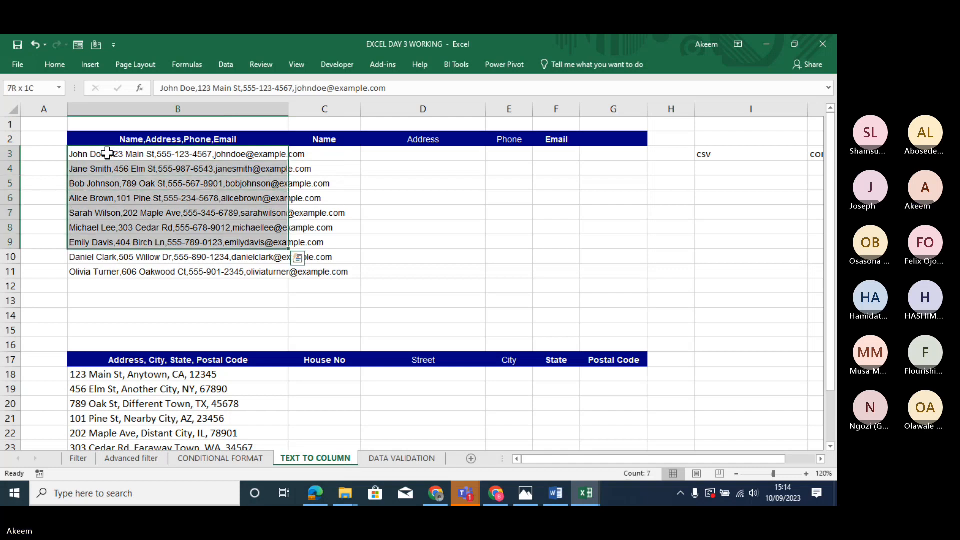
Start Text to Columns on the selected contact records with the Delimited data type and continue to the delimiter options.
left_click(230, 62)
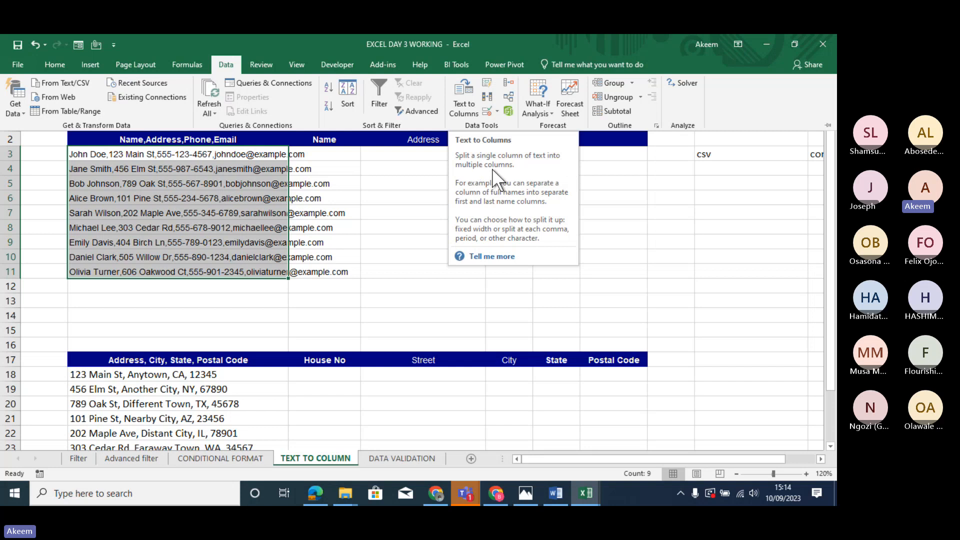
left_click(464, 94)
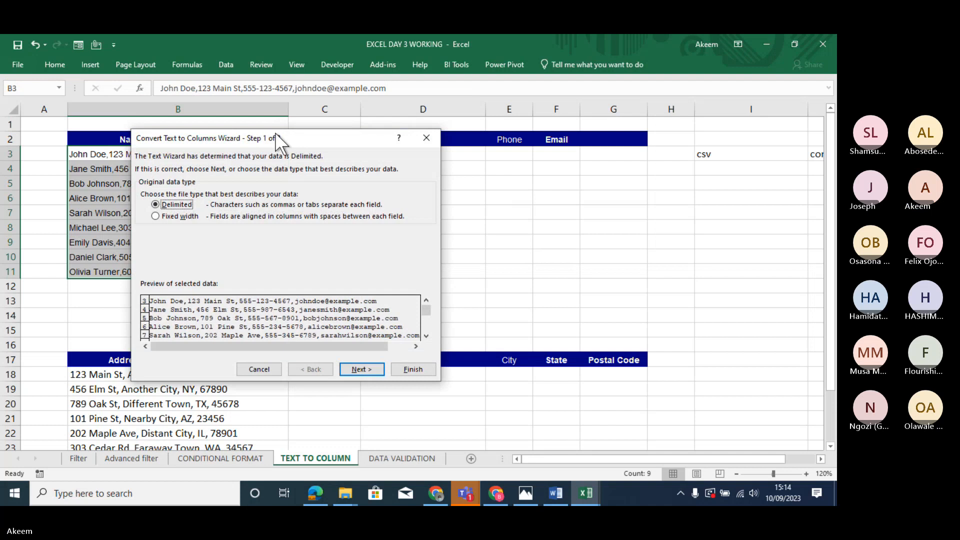
left_click_drag(278, 137, 644, 92)
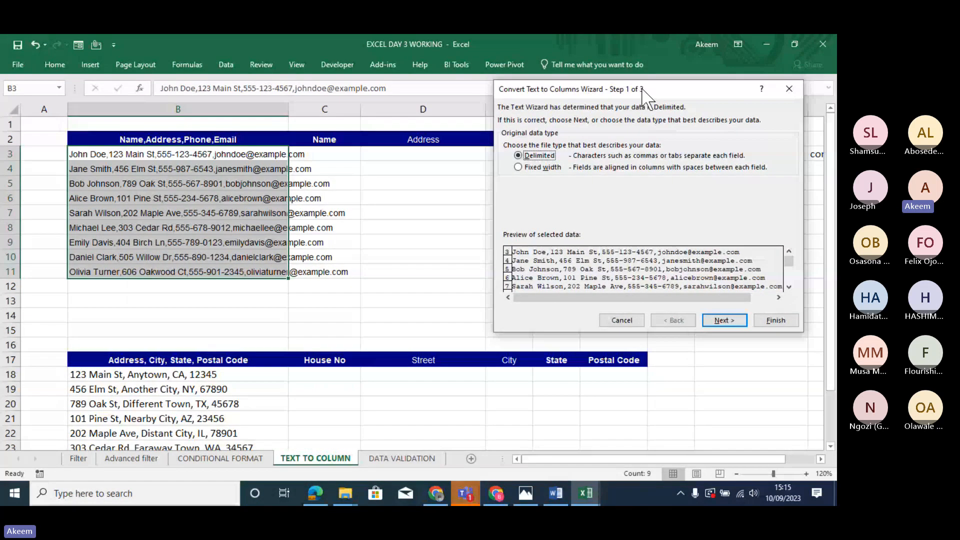
left_click(544, 170)
left_click(724, 323)
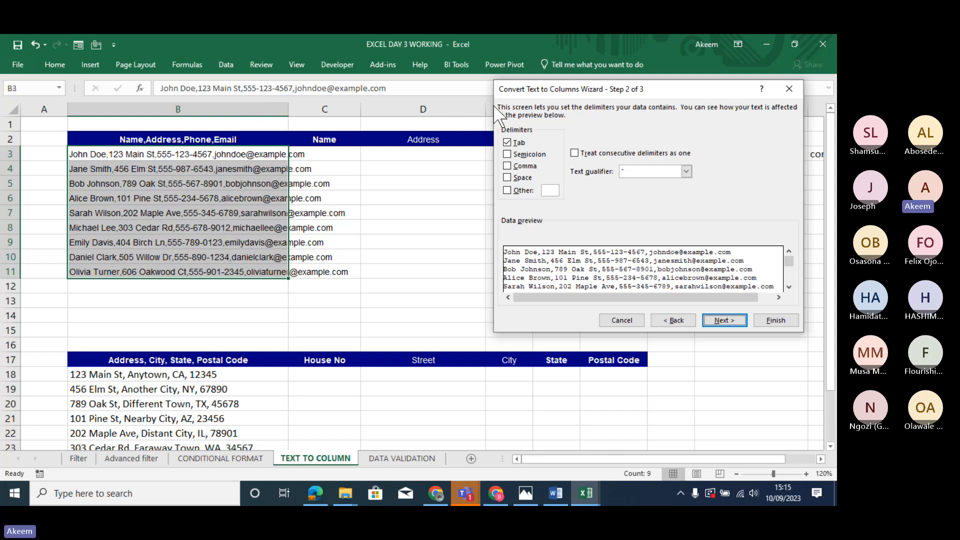
Set Comma as the only delimiter and check the split of all the records in the data preview.
left_click(507, 143)
left_click(508, 143)
left_click(508, 166)
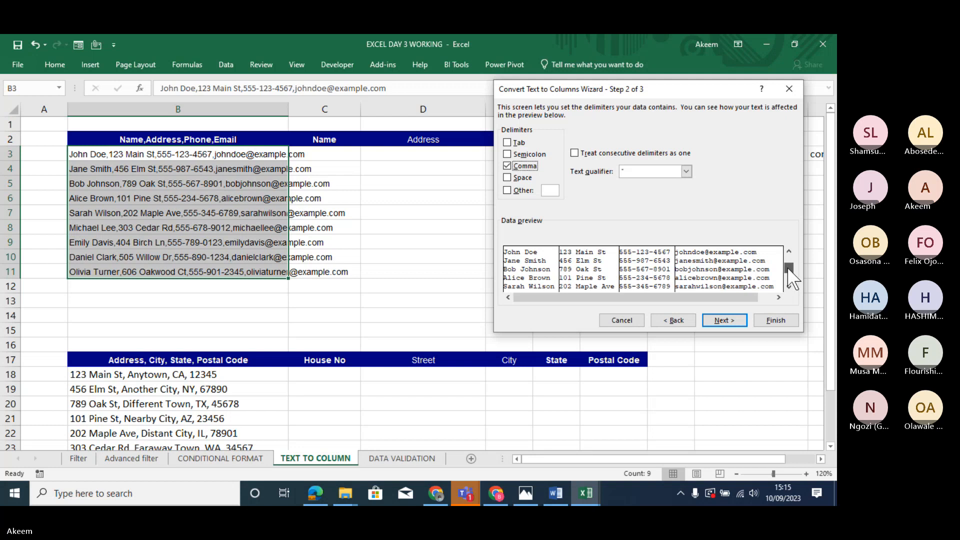
left_click_drag(788, 268, 788, 285)
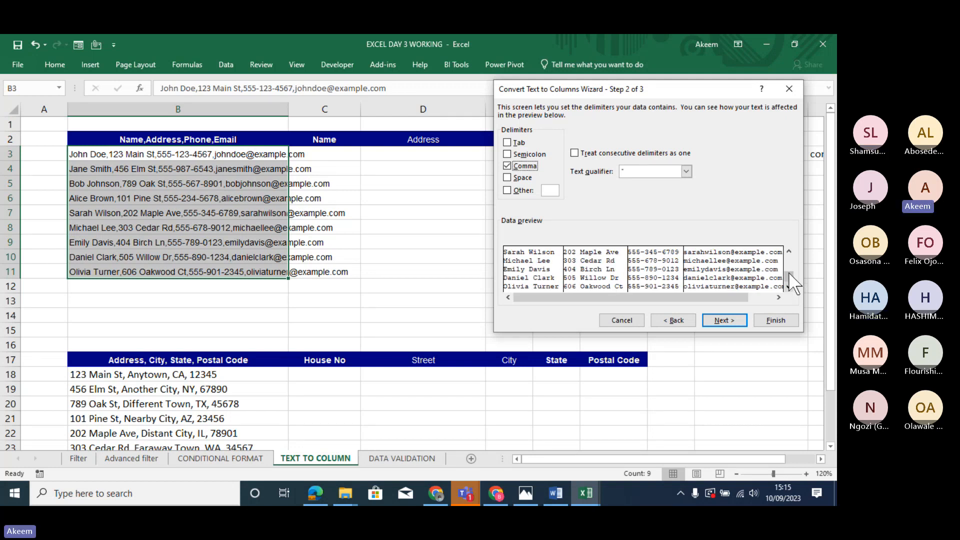
left_click_drag(789, 278, 793, 247)
left_click(507, 164)
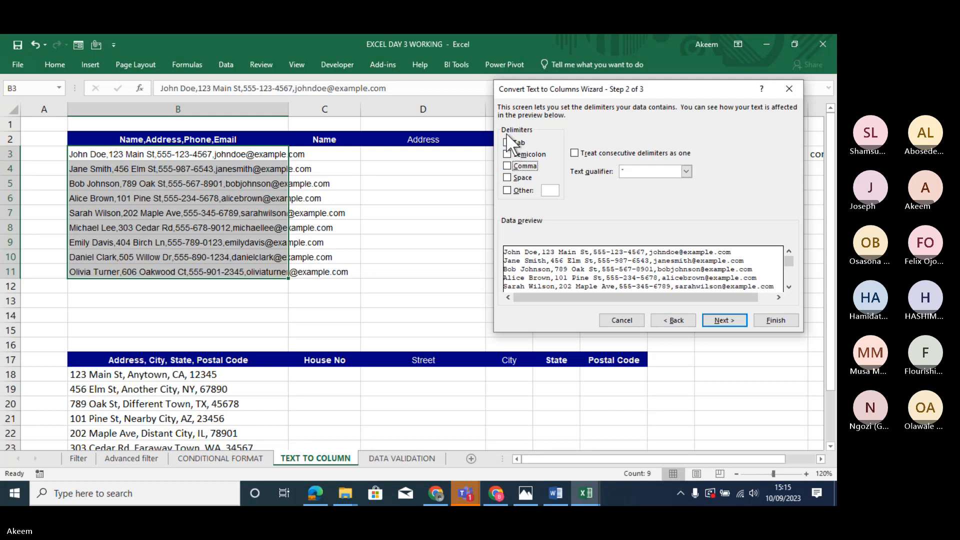
left_click(507, 166)
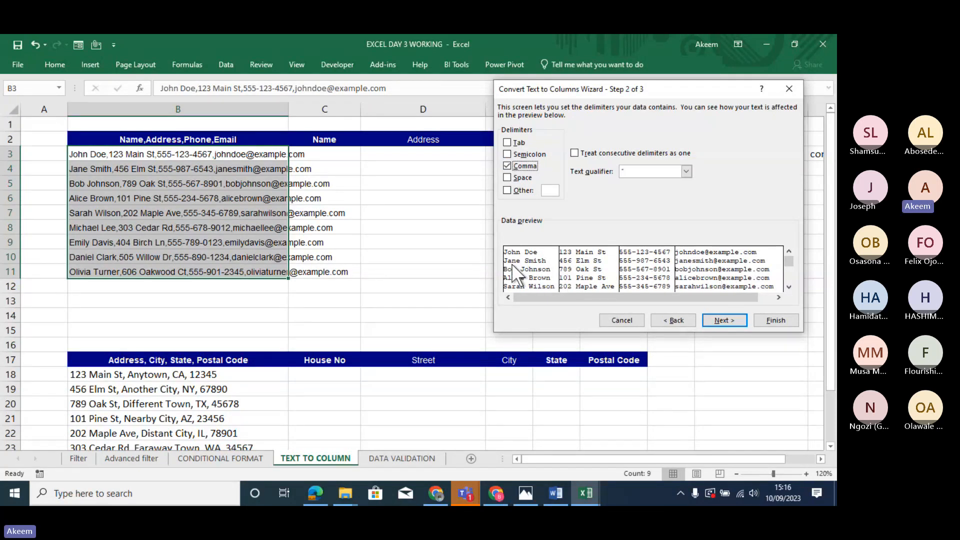
Set the split's destination to C3 and finish Text to Columns with the General data format.
left_click(724, 320)
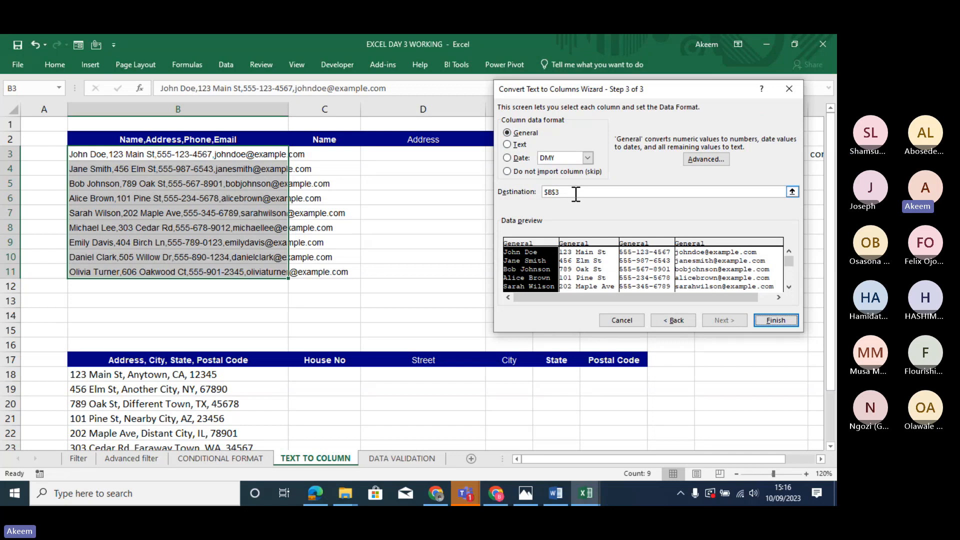
left_click(576, 194)
key("BackSpace")
key("BackSpace")
key("BackSpace")
key("BackSpace")
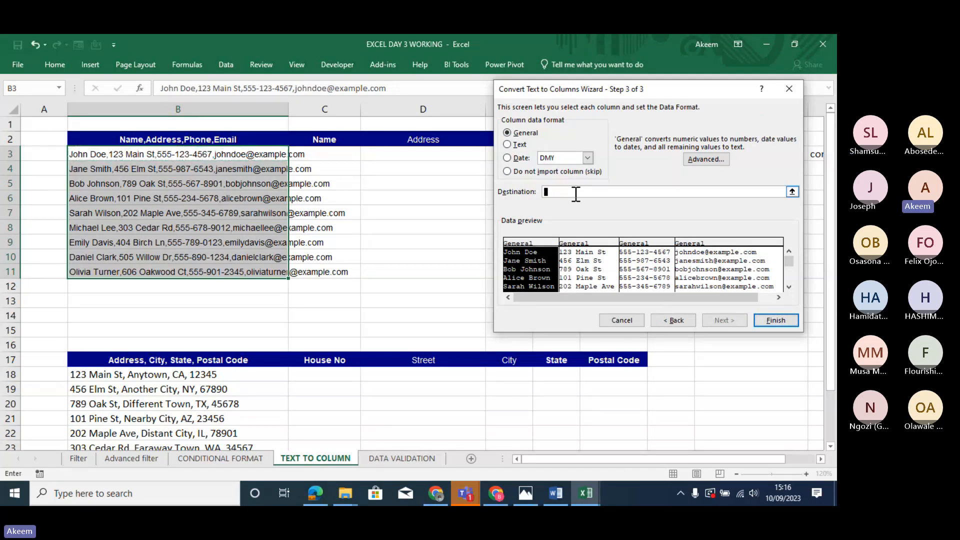
left_click(331, 154)
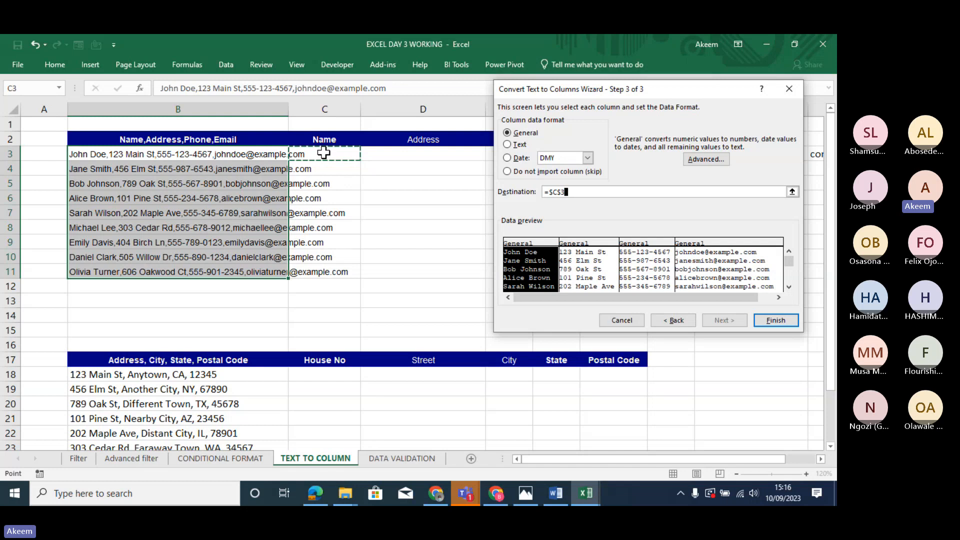
left_click(774, 321)
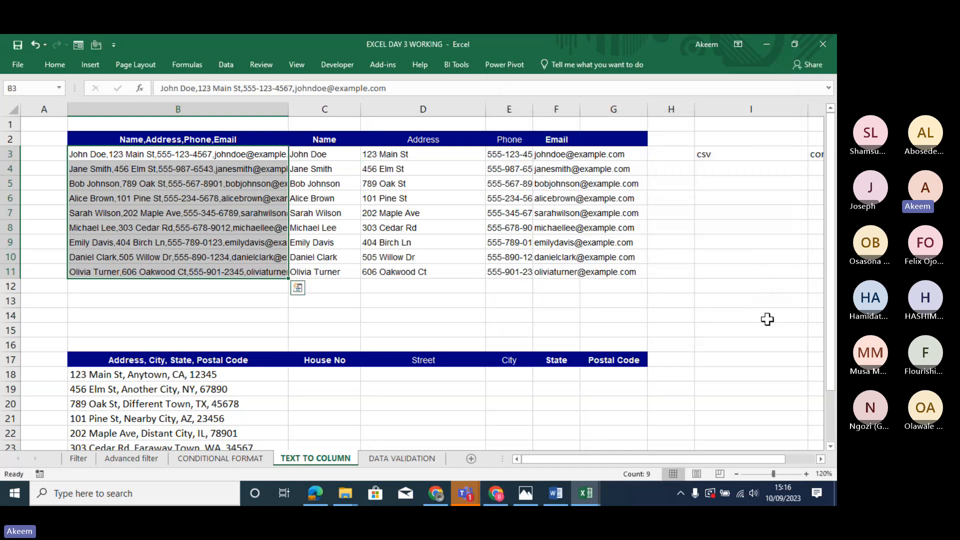
Widen Phone column E to show the full numbers and check the Address, Phone and Email headers against their data.
left_click(510, 227)
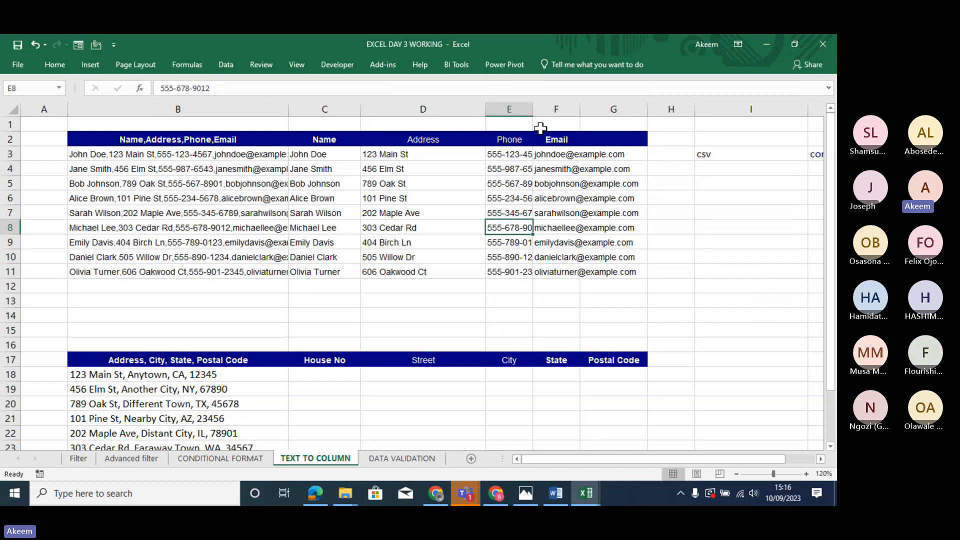
left_click_drag(533, 109, 564, 113)
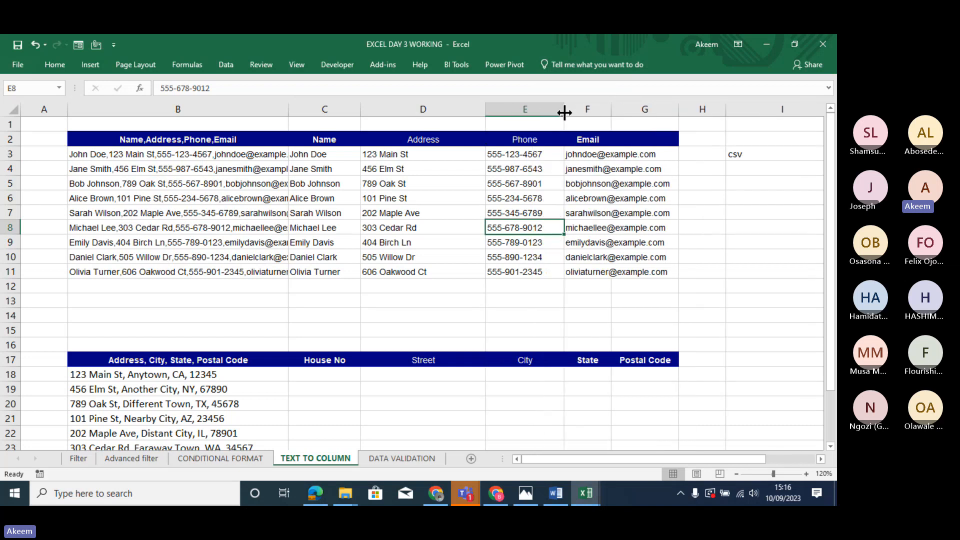
left_click(407, 135)
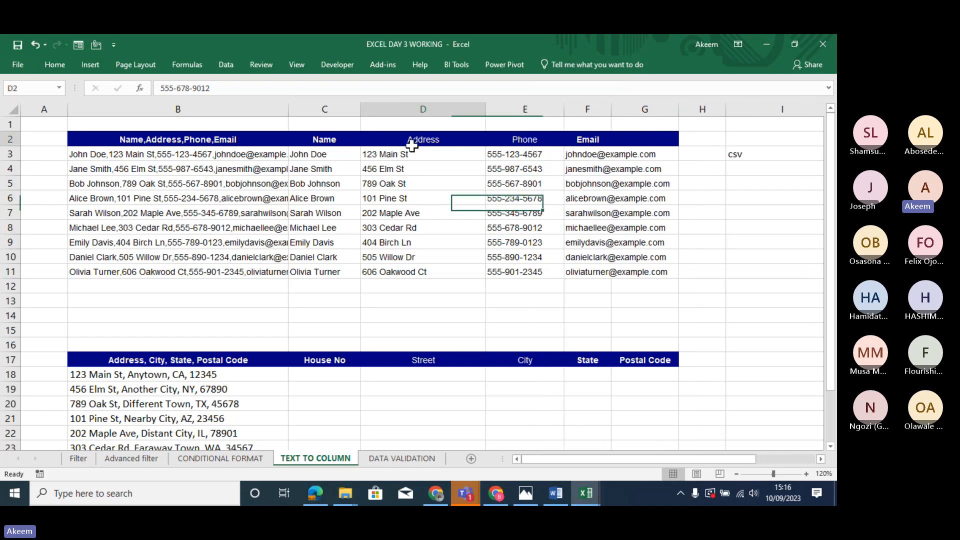
left_click(533, 141)
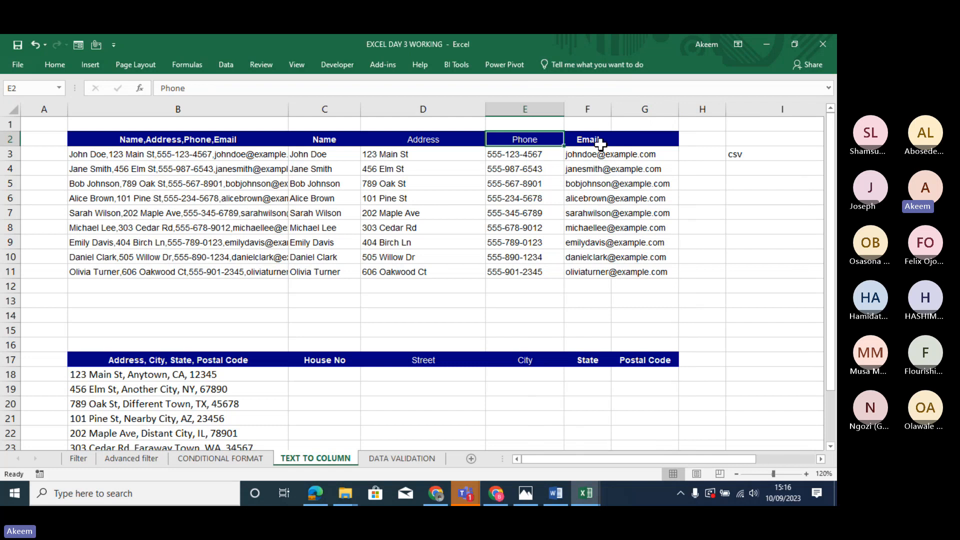
left_click(601, 145)
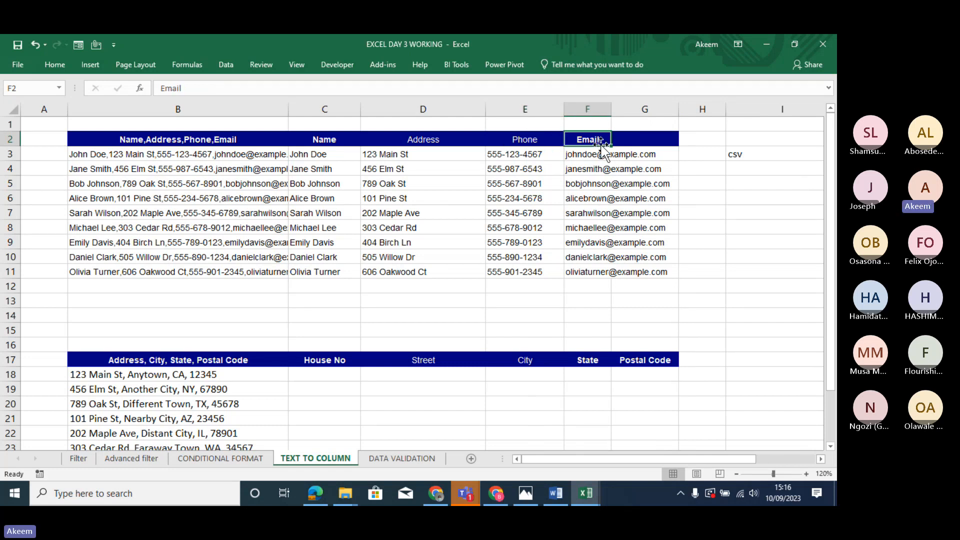
Undo the Phone column widening and the Text to Columns split.
key("ctrl+z")
key("ctrl+z")
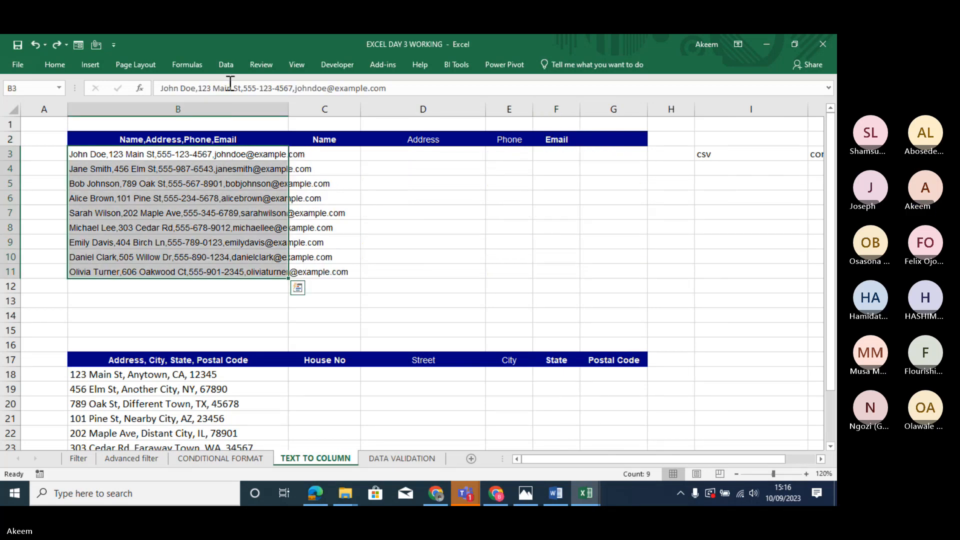
Run Text to Columns again on B3 to B11 as Delimited with only Comma as delimiter, continuing to the destination settings.
left_click(226, 64)
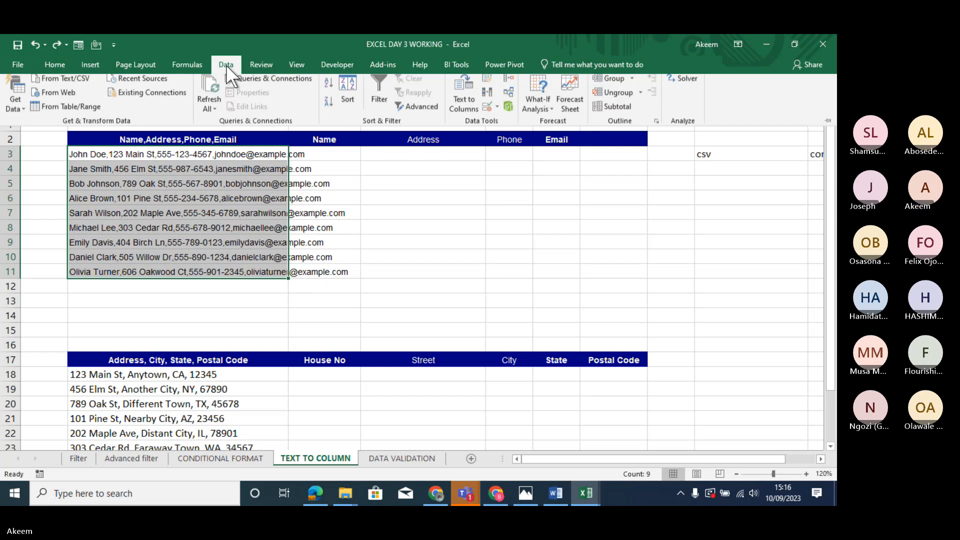
left_click(466, 107)
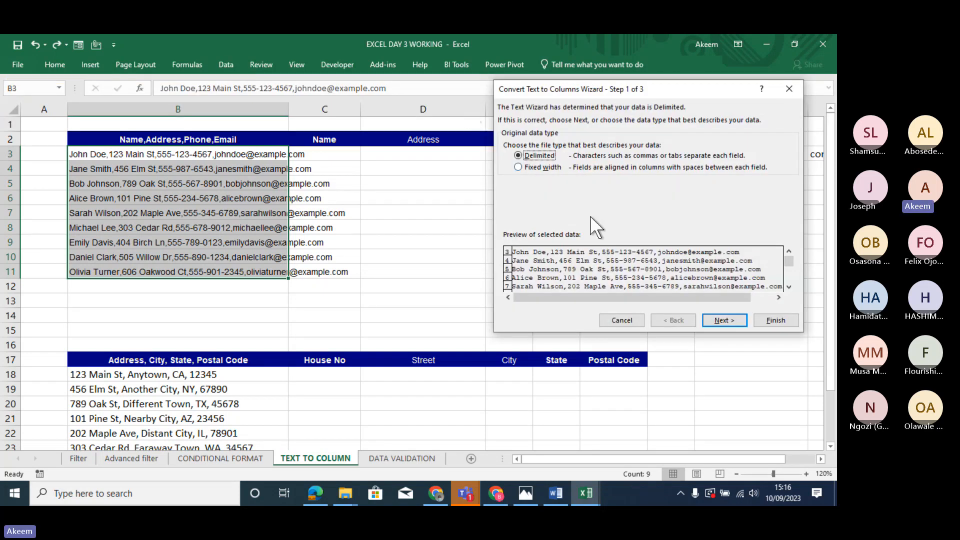
left_click(723, 320)
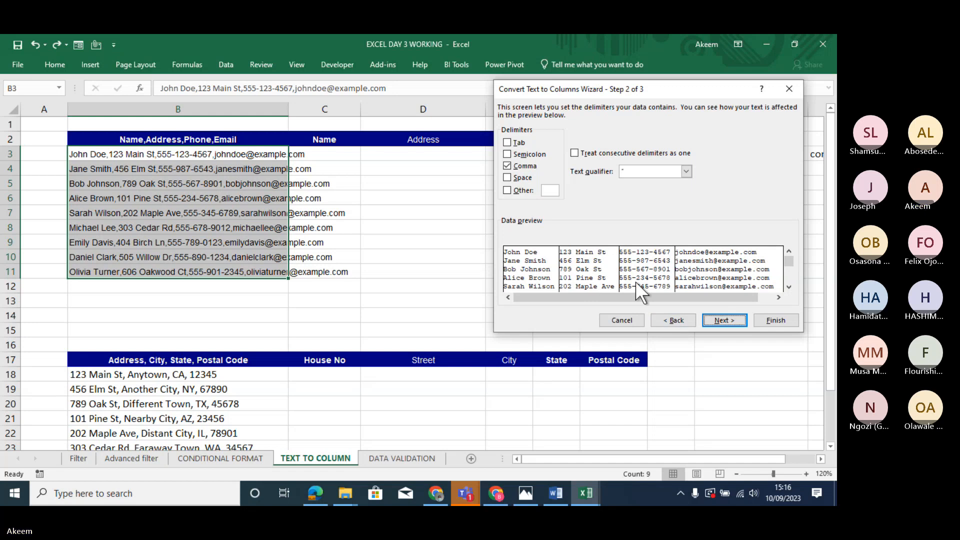
left_click(664, 312)
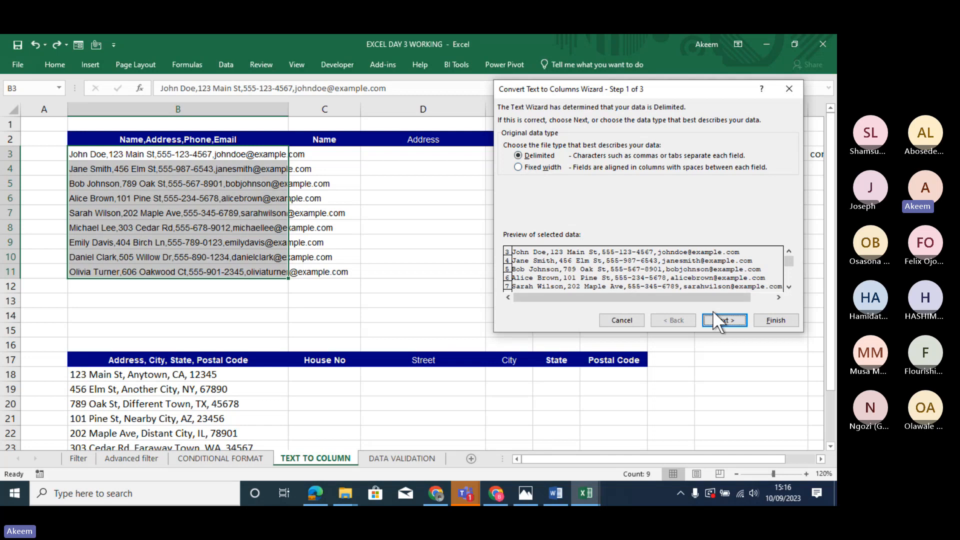
left_click(721, 320)
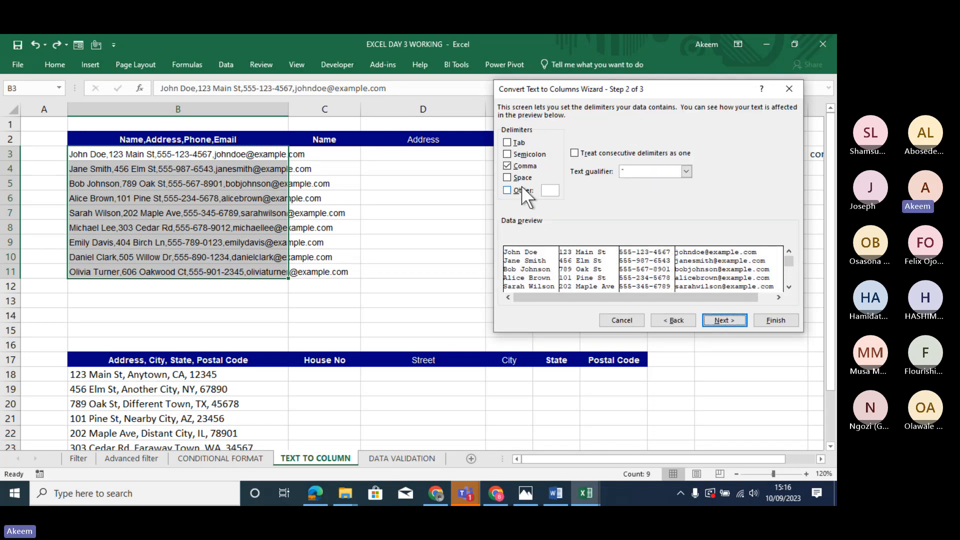
left_click(507, 165)
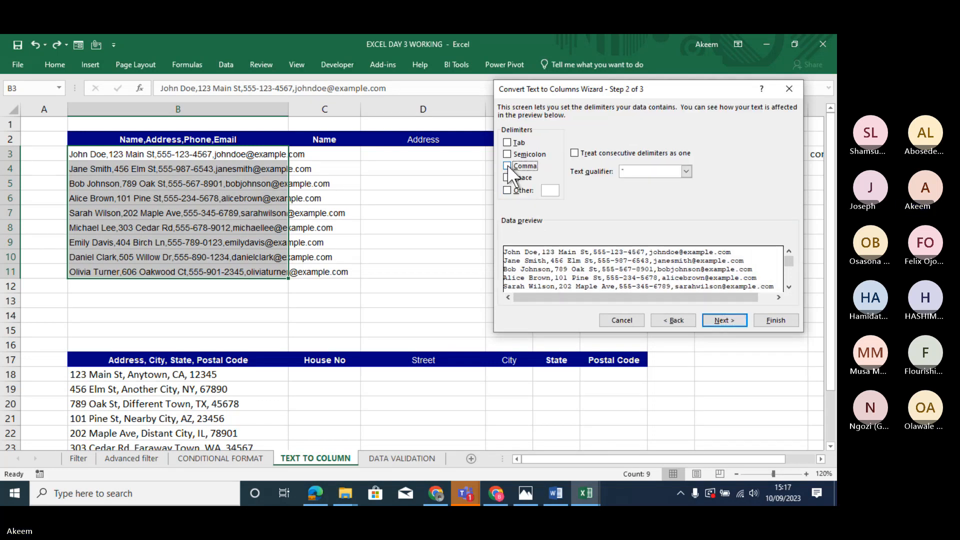
left_click(507, 165)
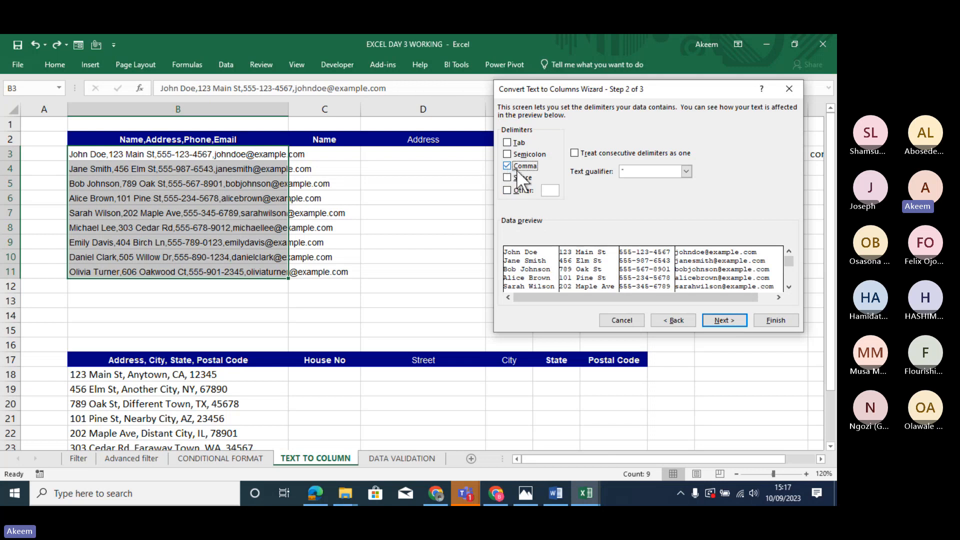
left_click(718, 319)
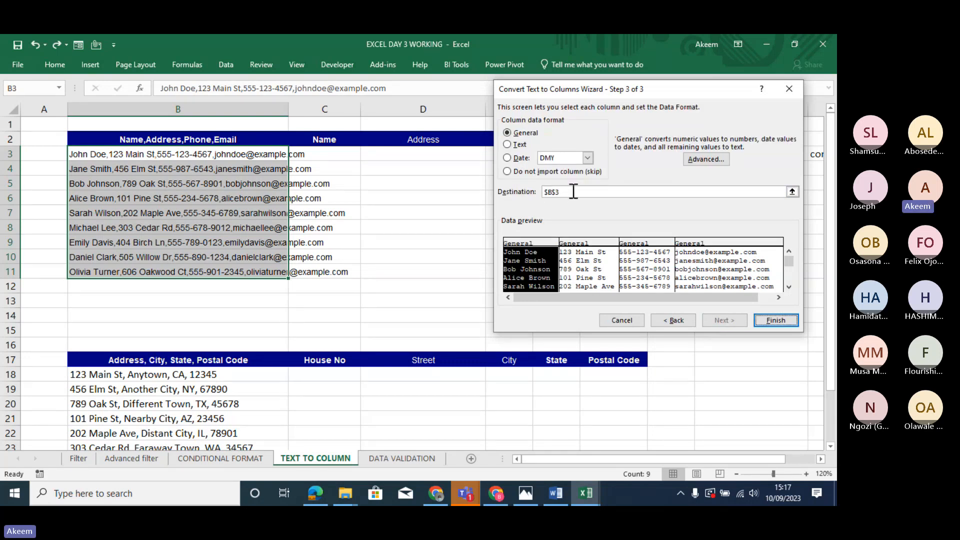
Set the split's destination to C3 and finish Text to Columns, keeping the General data format.
left_click_drag(573, 192, 540, 189)
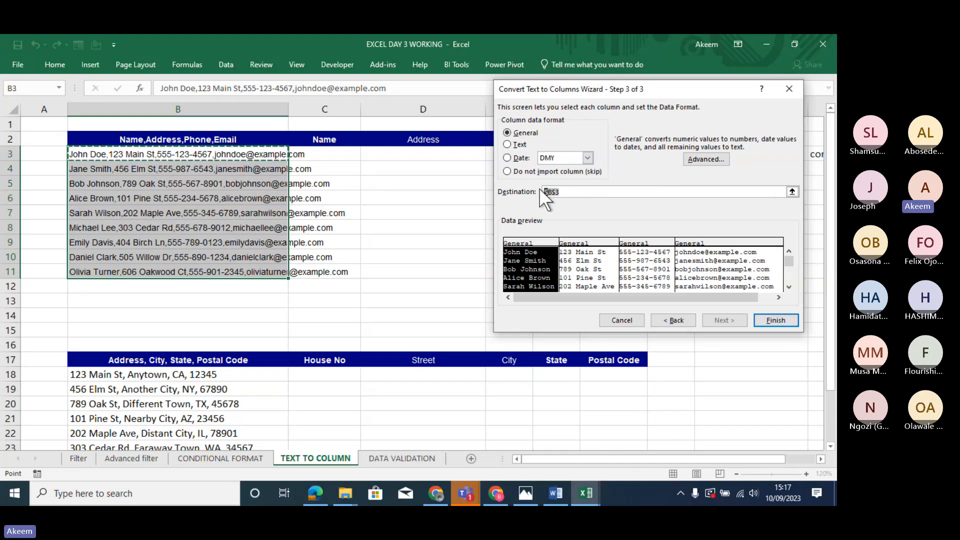
key("BackSpace")
left_click(338, 156)
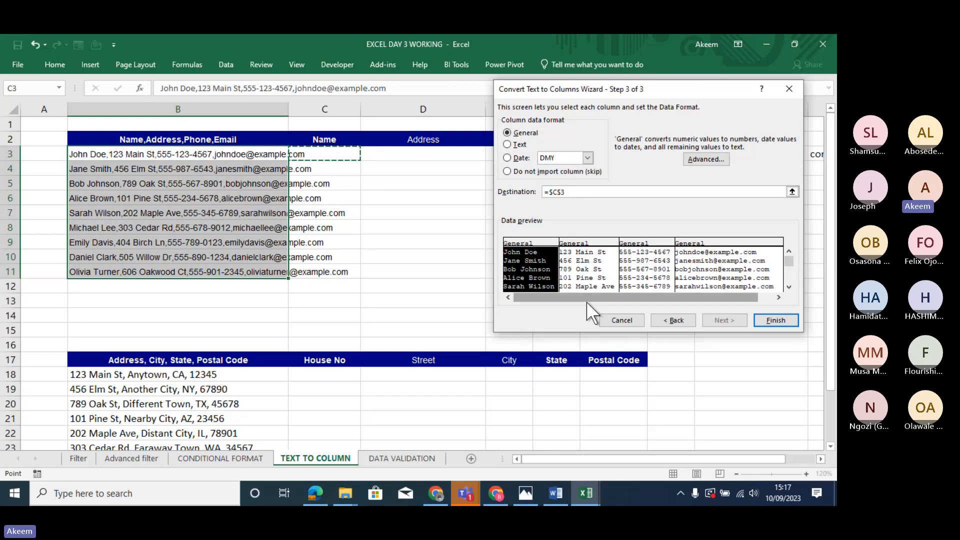
left_click(773, 324)
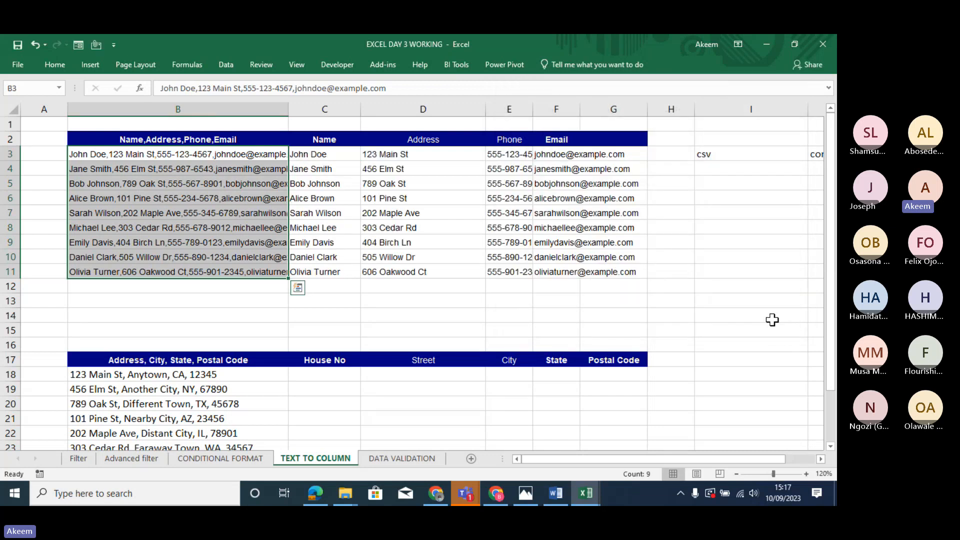
Check the split results in name cell C4 and the first record's Address, Phone and Email cells.
left_click(332, 168)
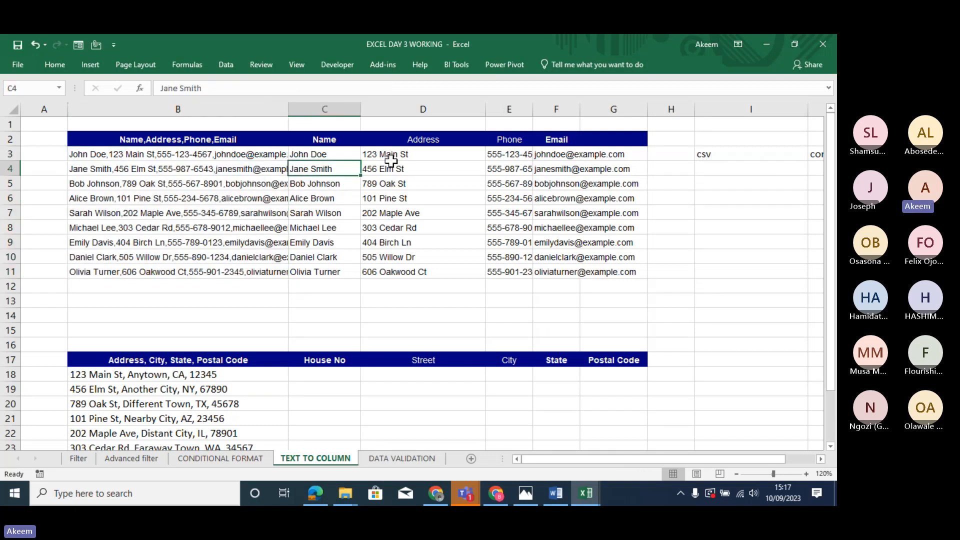
left_click(392, 155)
left_click(500, 154)
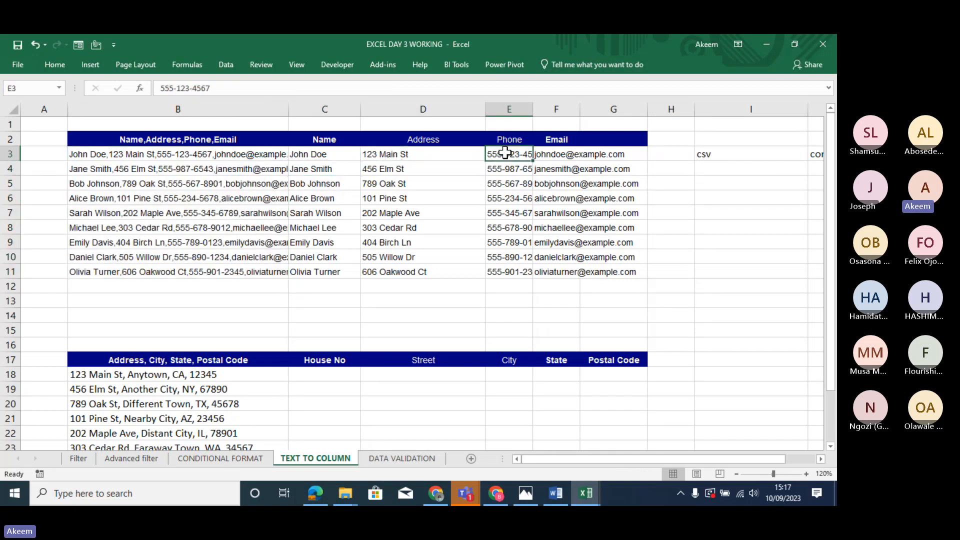
left_click(555, 155)
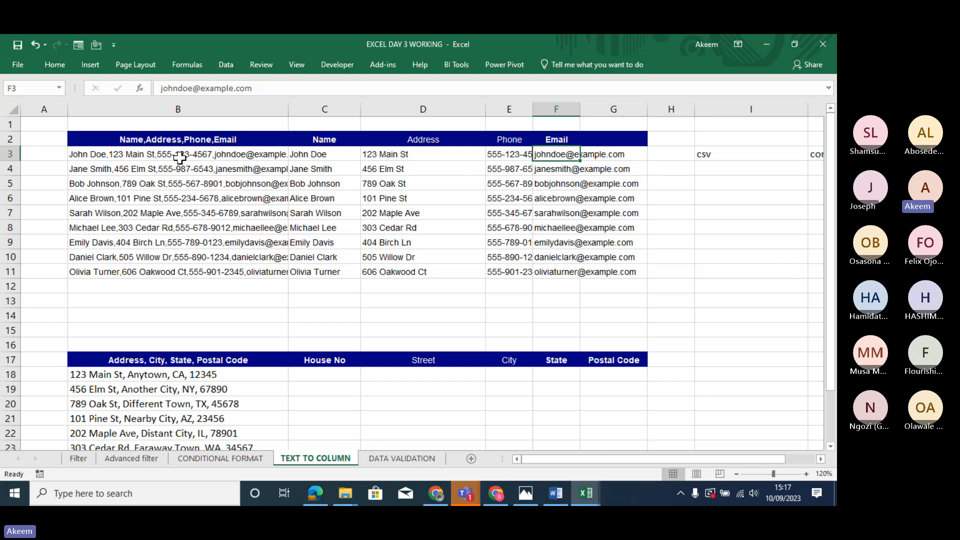
Run Text to Columns again on B3 to B11 as Delimited by Comma, continuing to the destination settings.
left_click_drag(179, 158, 177, 269)
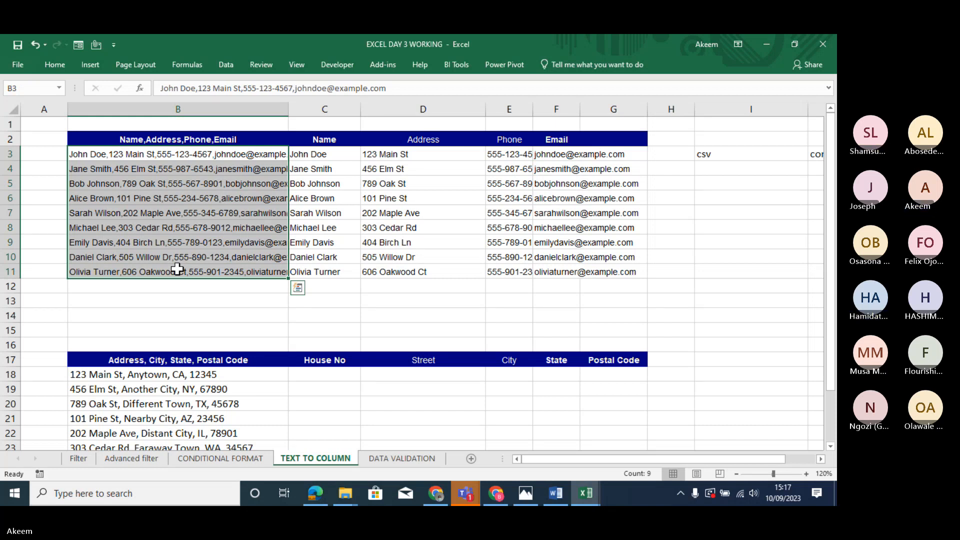
left_click(226, 65)
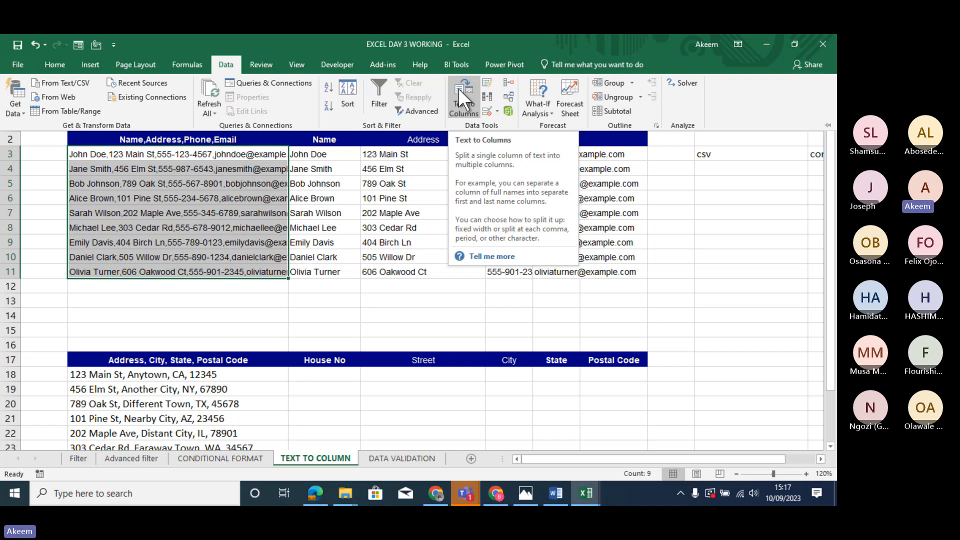
key("ctrl+F1")
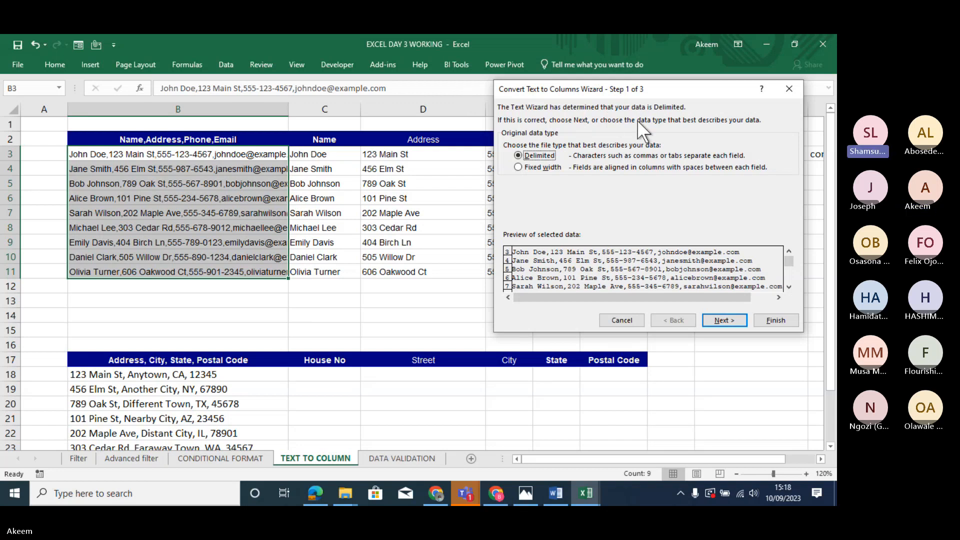
left_click(724, 319)
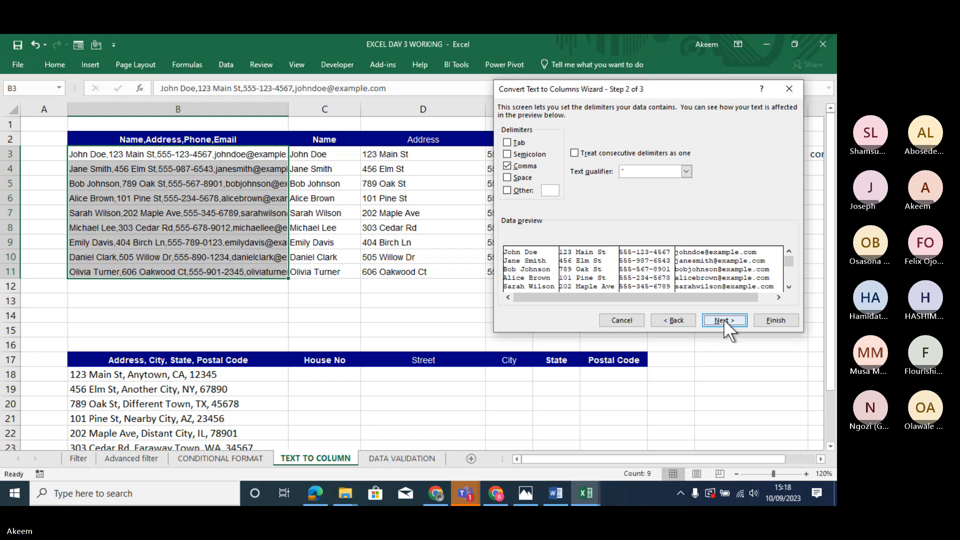
left_click(724, 319)
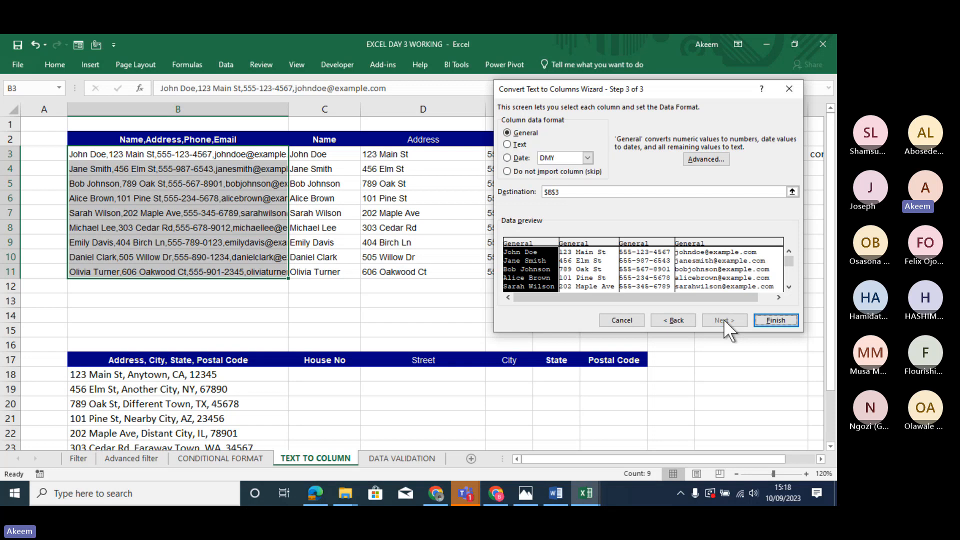
Point the repeated split's destination to C3 and finish the wizard with the General data format.
left_click(571, 192)
left_click_drag(558, 191, 512, 191)
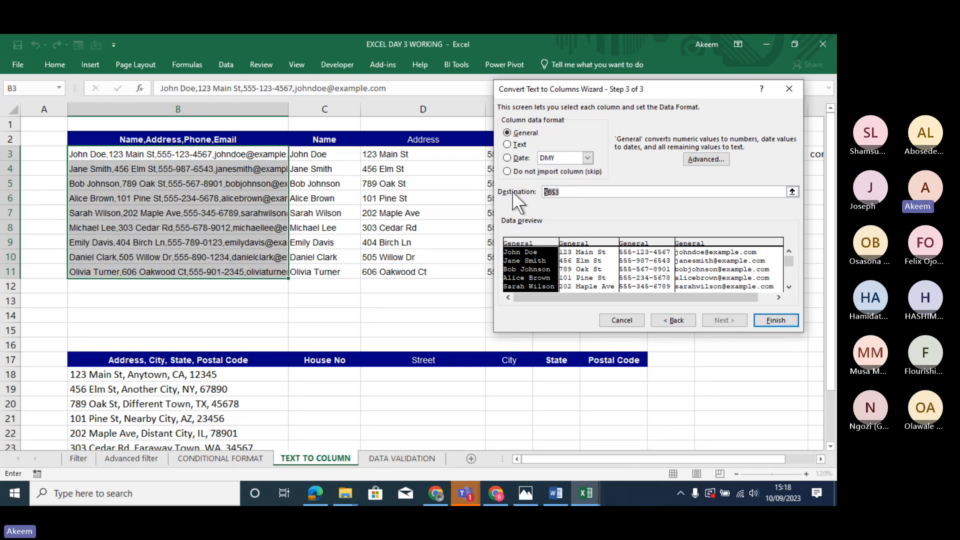
left_click(404, 171)
left_click_drag(404, 171, 318, 154)
left_click(317, 154)
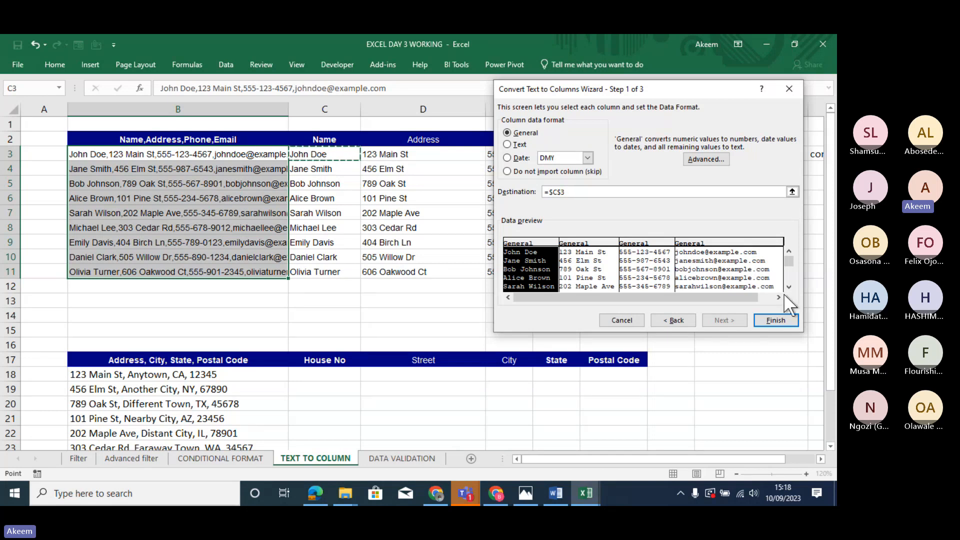
left_click(777, 320)
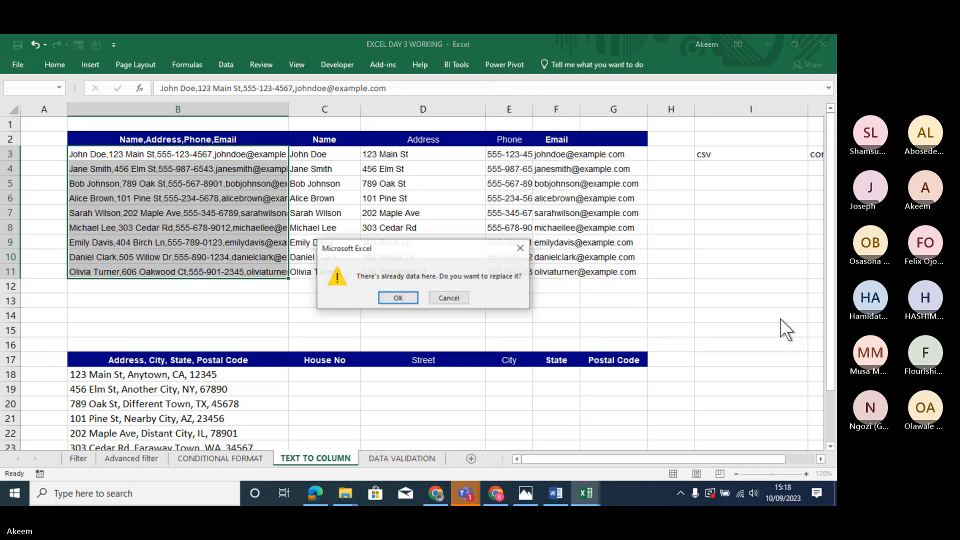
Confirm replacing the existing data to finish splitting the comma-separated contact list into the Name, Address, Phone and Email columns.
left_click(401, 299)
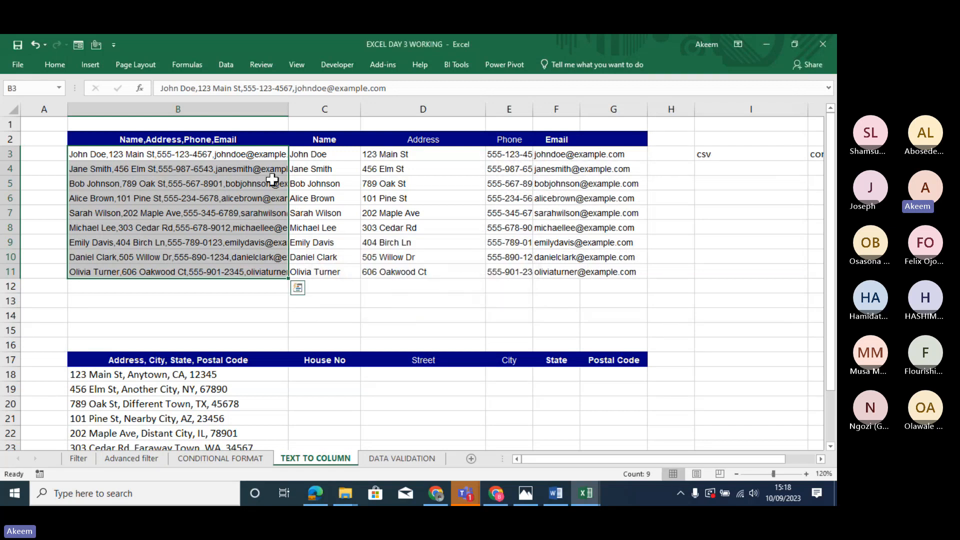
left_click(325, 172)
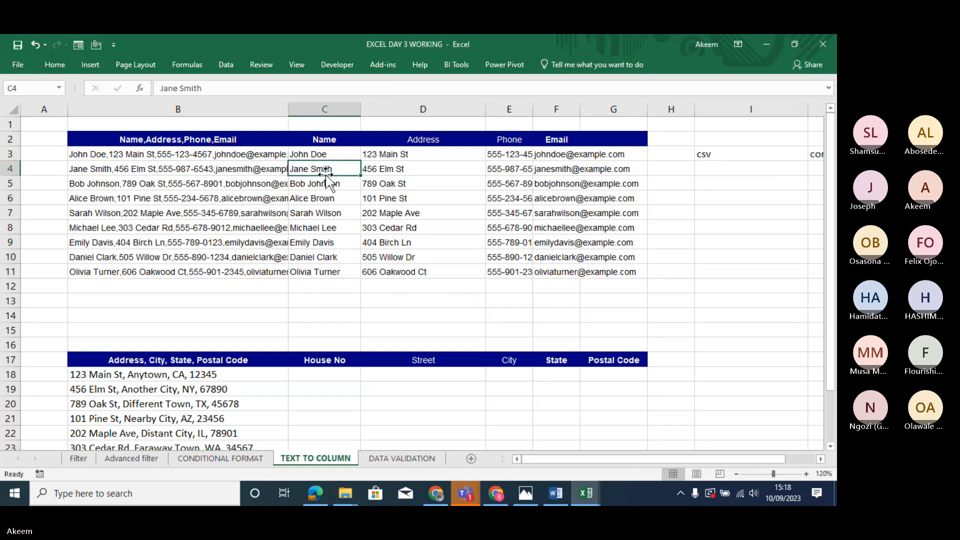
Examine the second table's combined address column and its House No, Street, City, State and Postal Code headers.
key("Down")
key("Down")
key("Down")
key("Down")
key("Down")
key("Down")
key("Down")
key("Down")
key("Down")
key("Down")
key("Down")
key("Down")
key("Down")
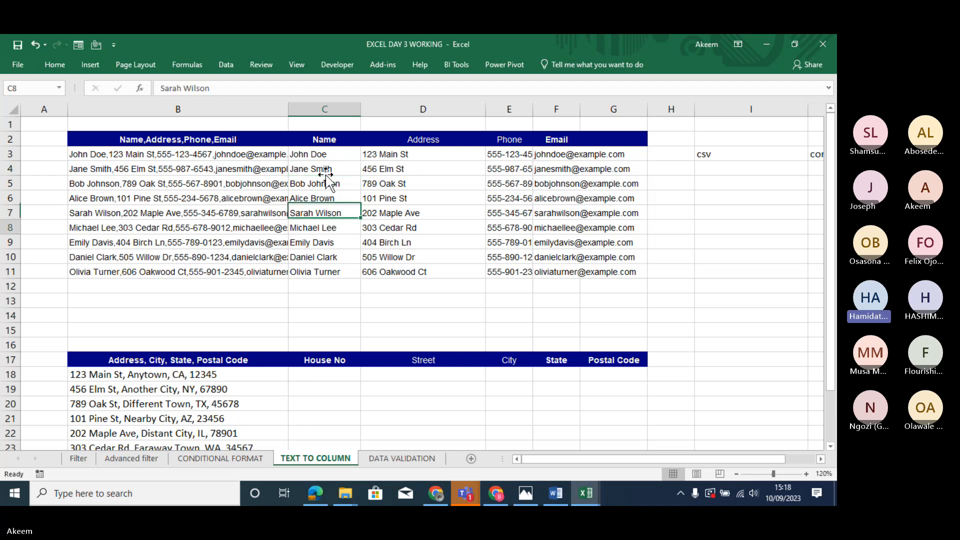
key("Down")
key("Down")
key("Down")
key("Down")
key("Down")
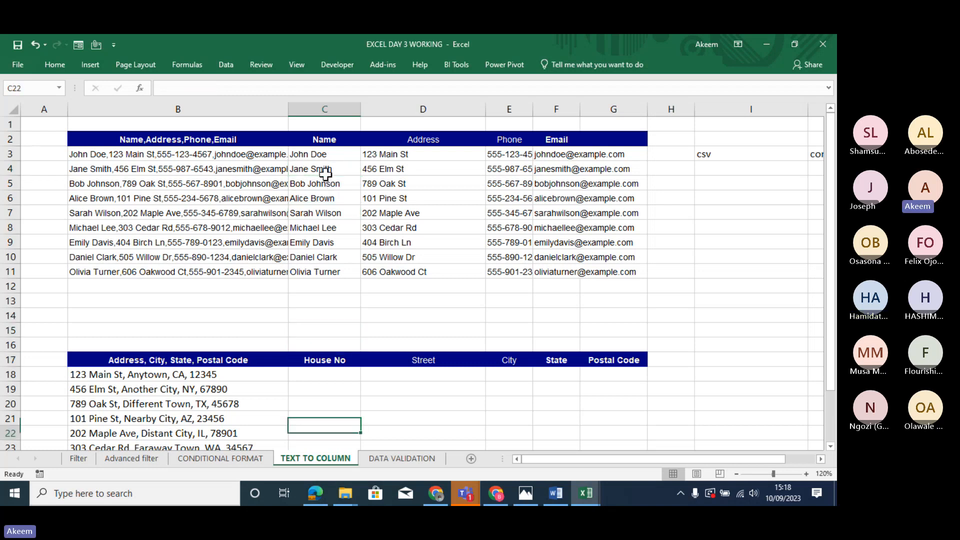
key("Down")
key("Down")
key("Down")
key("Down")
key("Down")
key("Down")
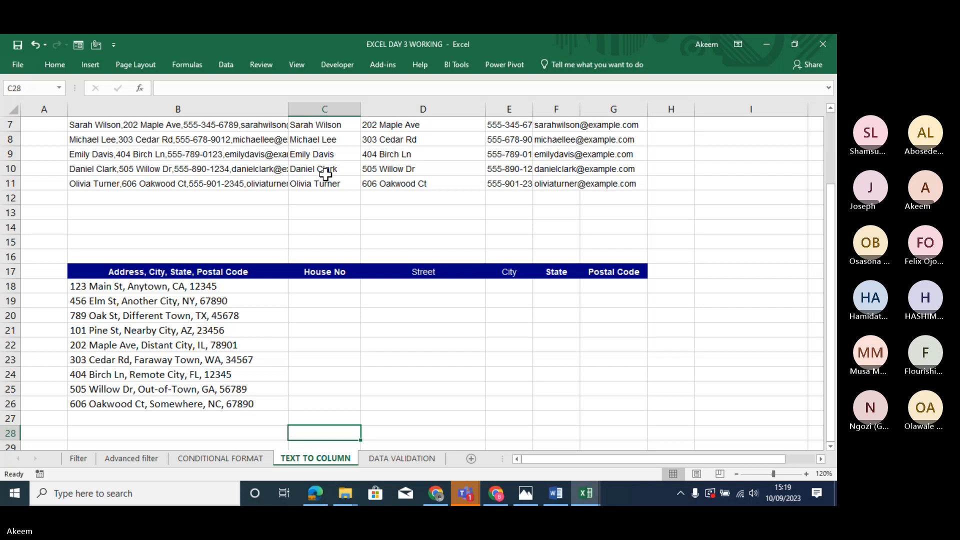
left_click(161, 272)
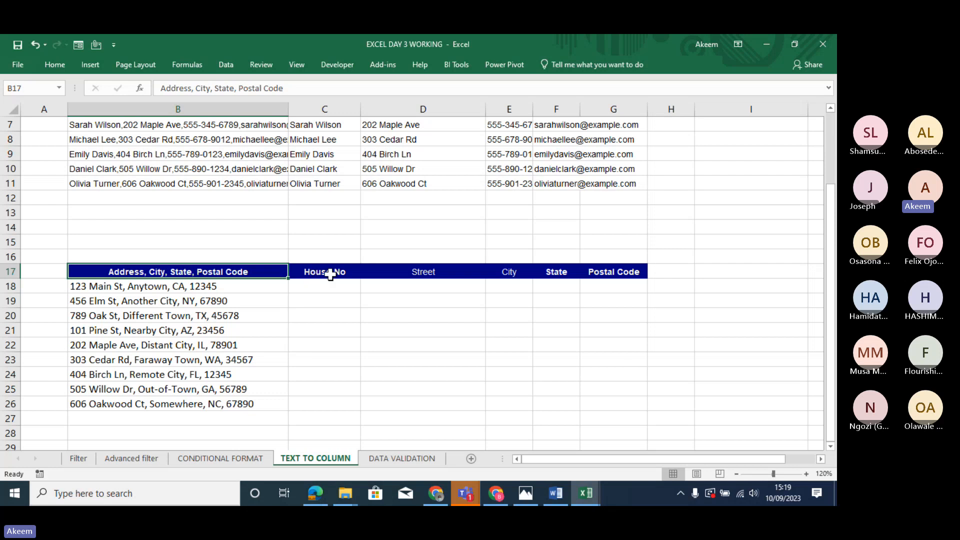
left_click_drag(332, 273, 625, 274)
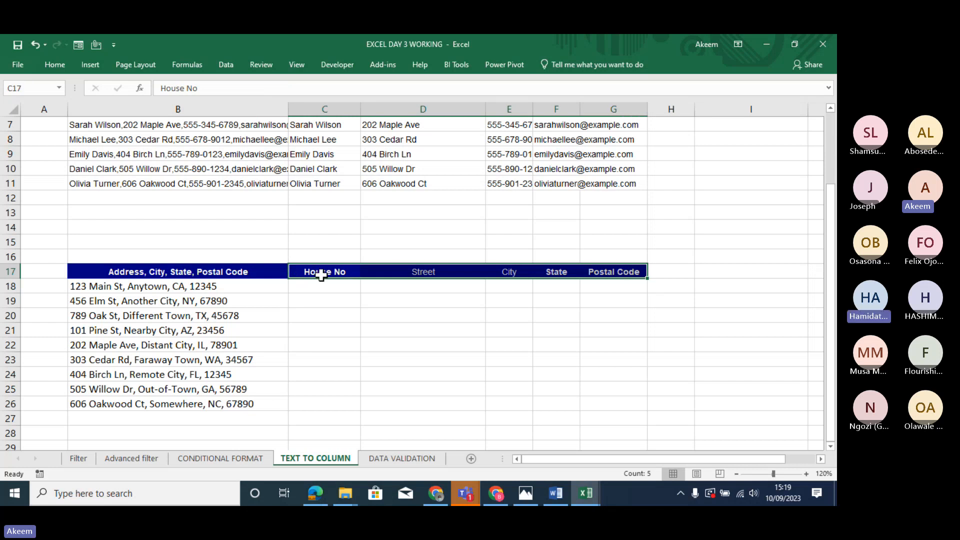
left_click_drag(321, 274, 329, 407)
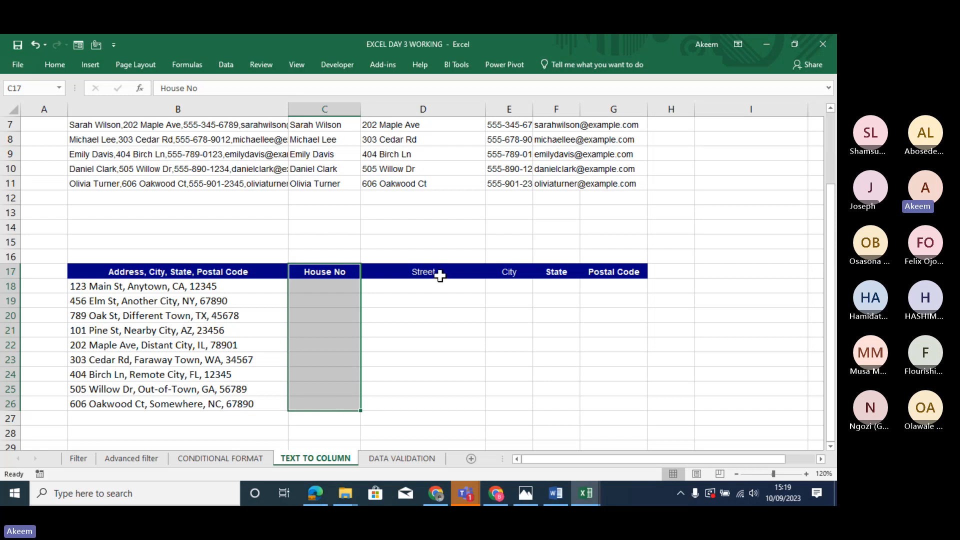
Start a fixed-width Text to Columns split of addresses B18:B26, placing a column break just before the street name.
left_click(95, 286)
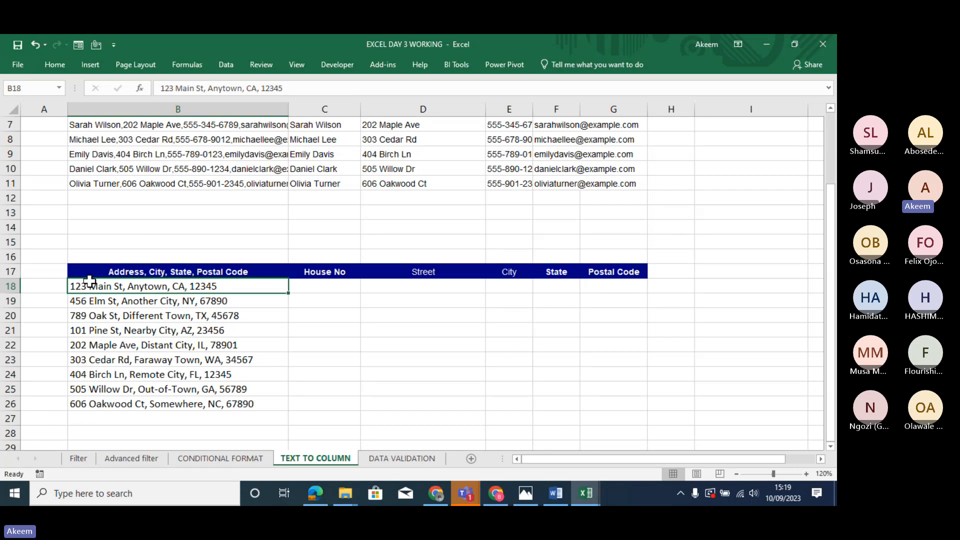
left_click(122, 407, "shift")
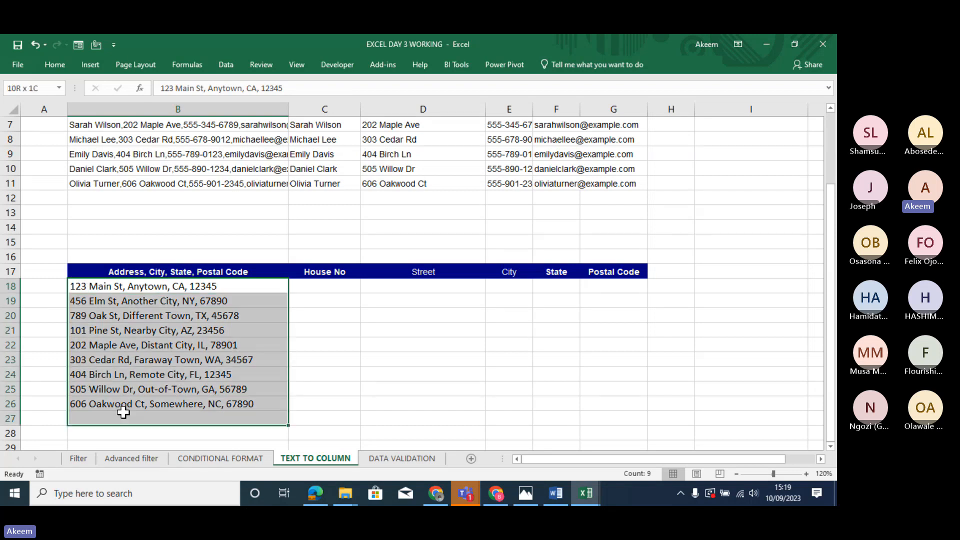
left_click(223, 66)
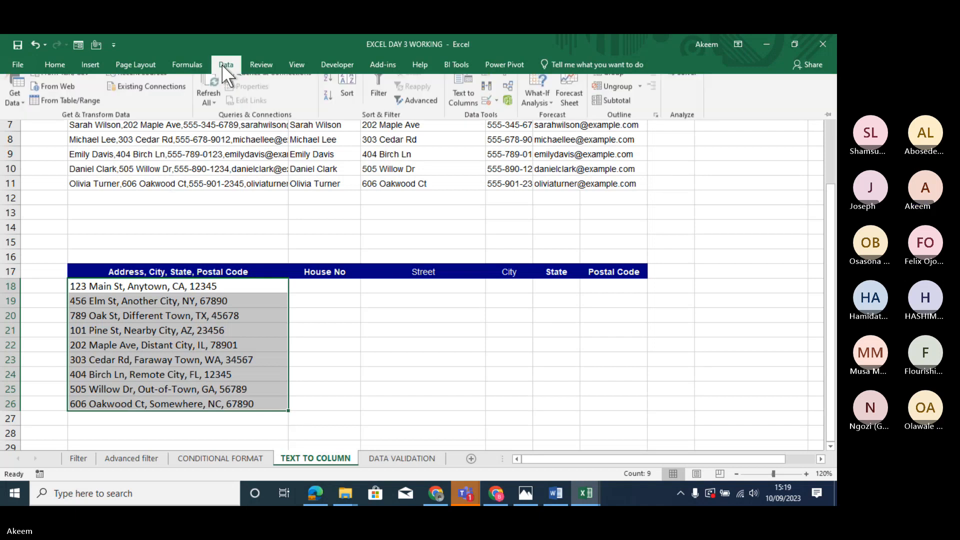
left_click(461, 106)
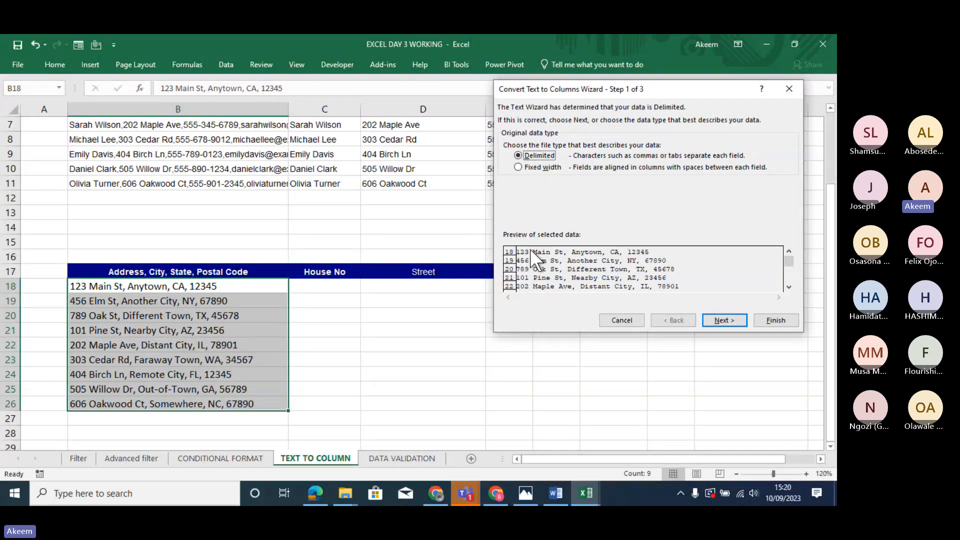
left_click(545, 166)
left_click(718, 319)
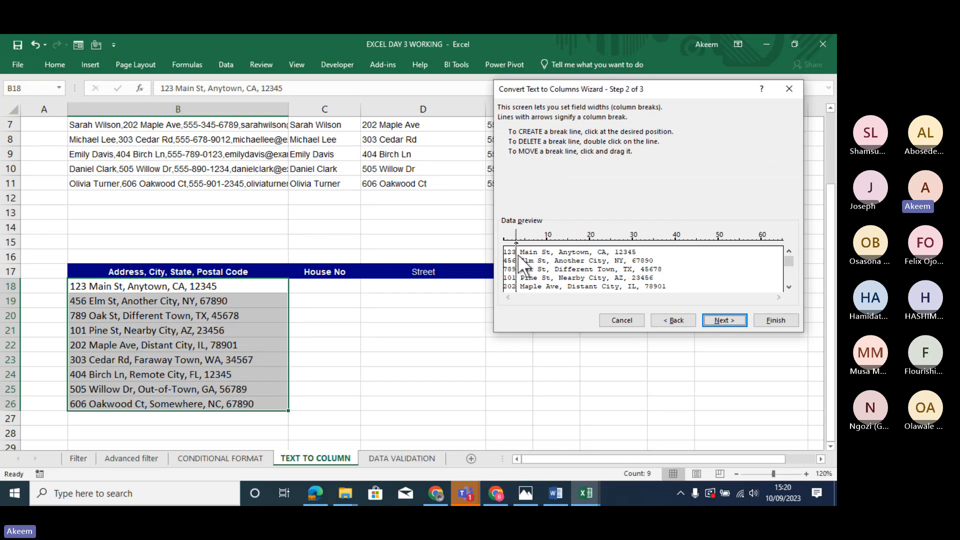
left_click_drag(519, 254, 563, 260)
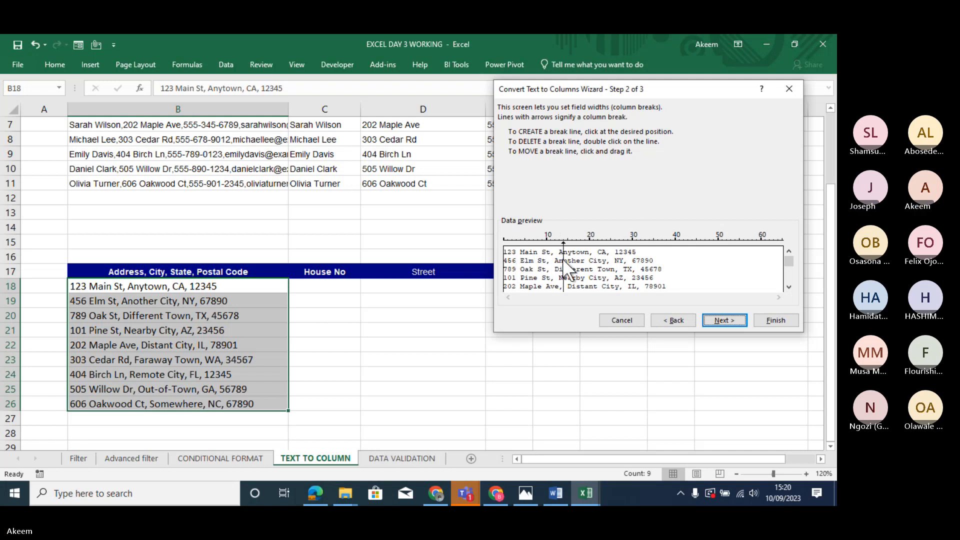
left_click(611, 260)
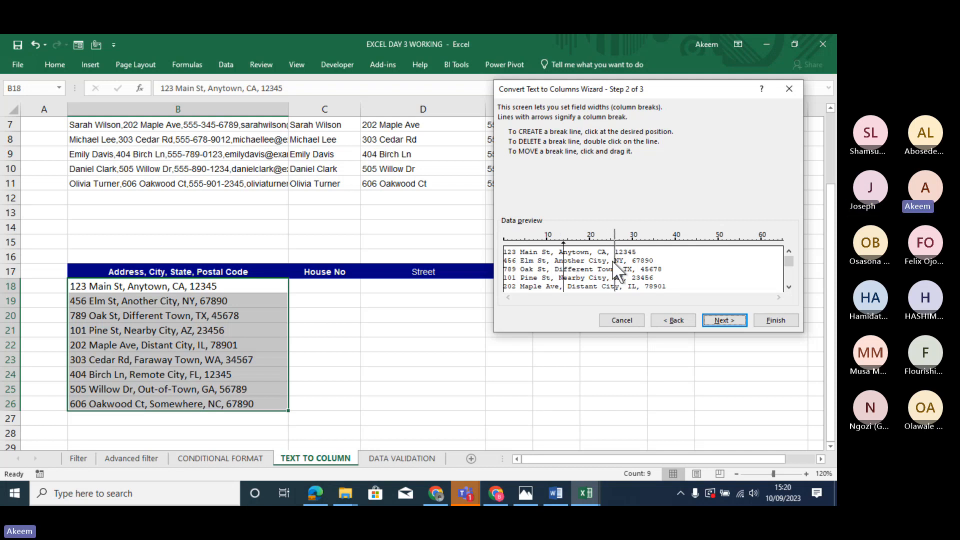
left_click_drag(526, 263, 520, 262)
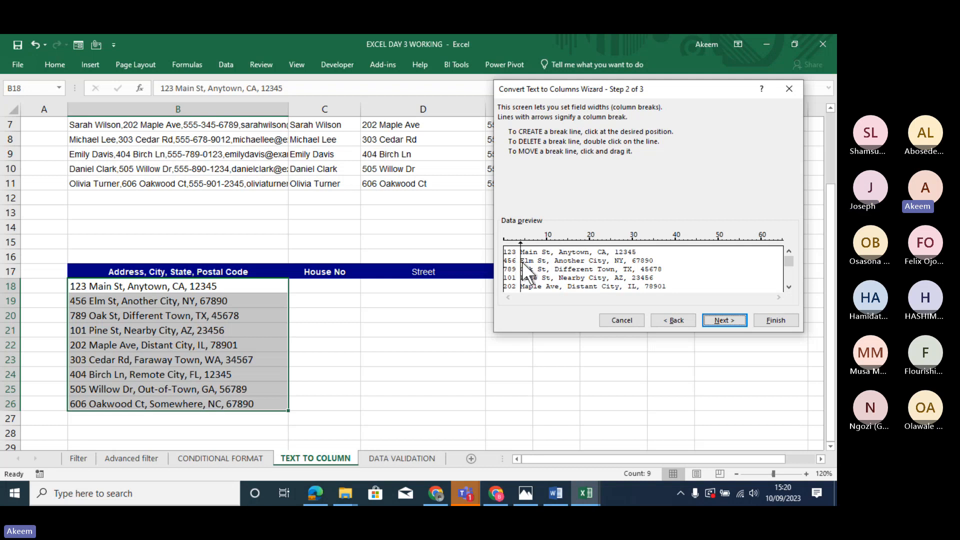
Try extra column breaks around the city, state and postal code, and remove all but the one after the house number.
left_click(559, 250)
left_click(585, 258)
left_click(649, 270)
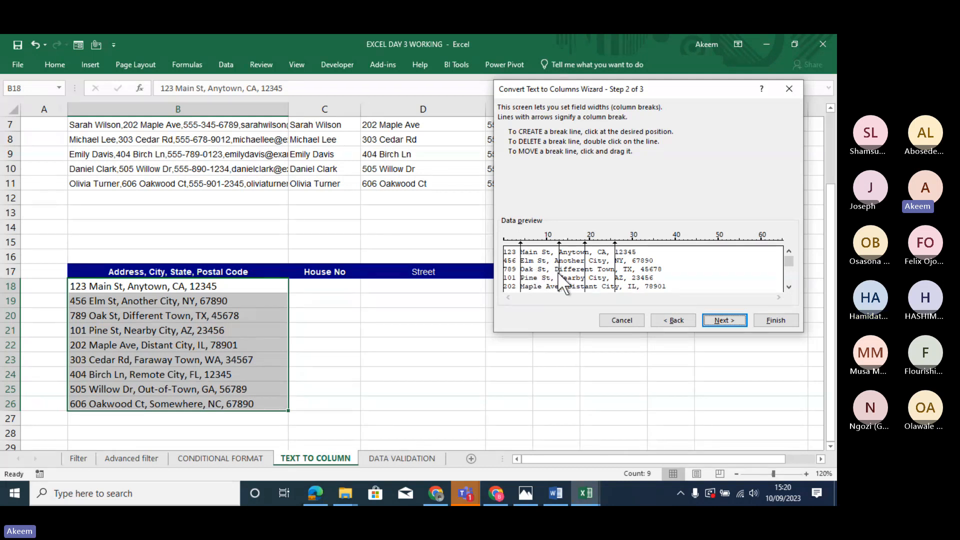
left_click_drag(558, 272, 521, 274)
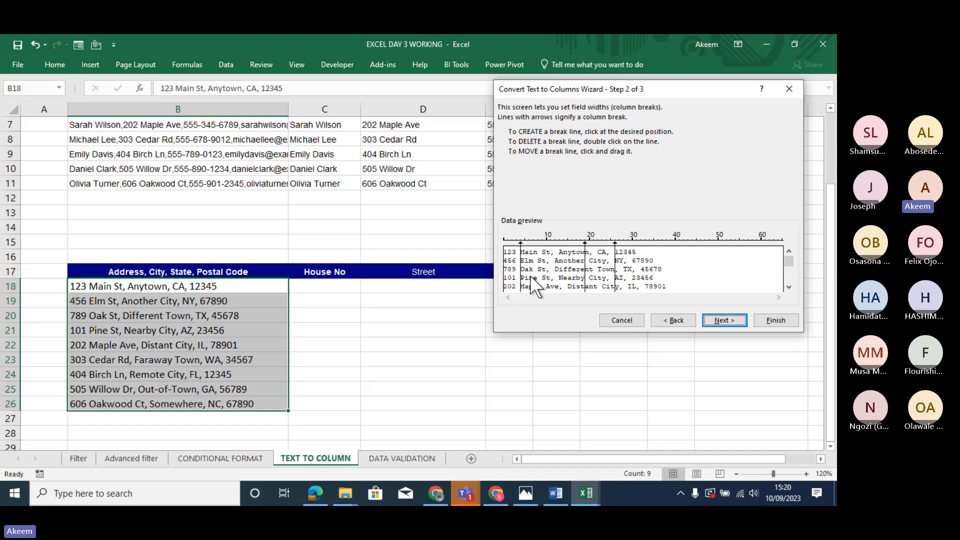
double_click(586, 274)
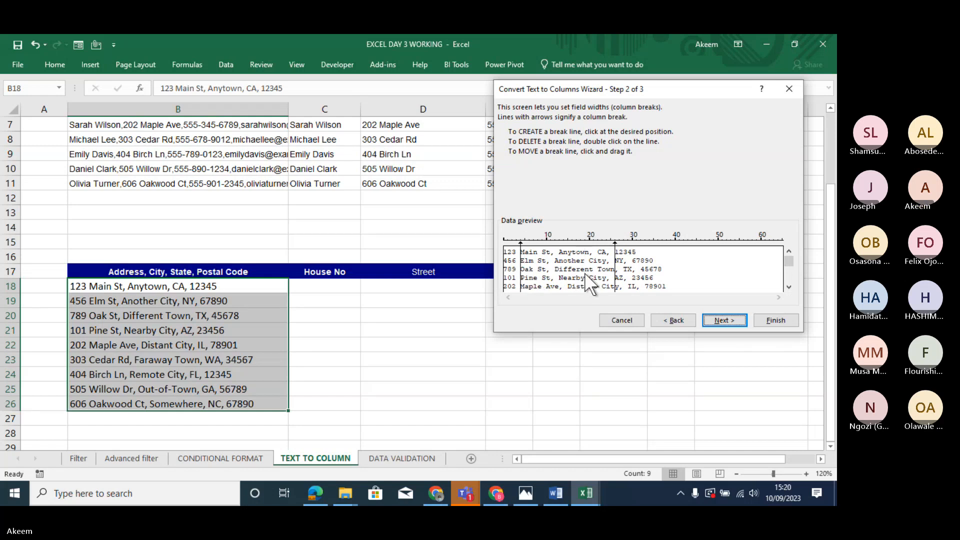
double_click(615, 275)
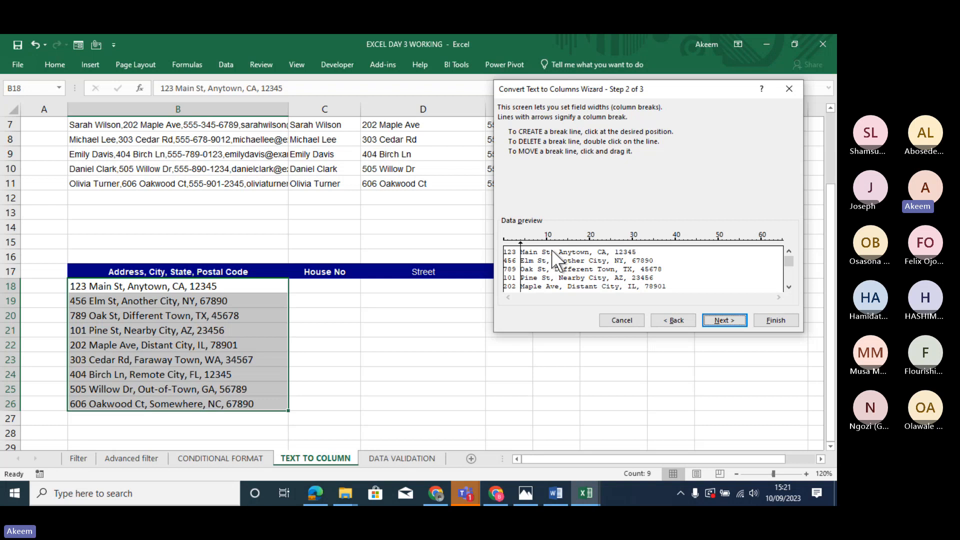
Set the split's destination to cell C18 and complete the fixed-width conversion.
left_click(720, 320)
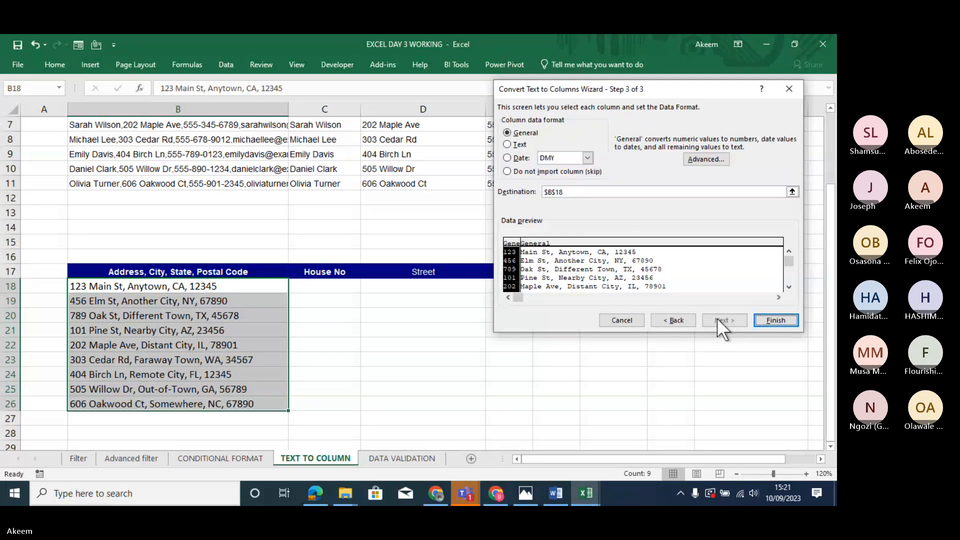
left_click(573, 193)
key("BackSpace")
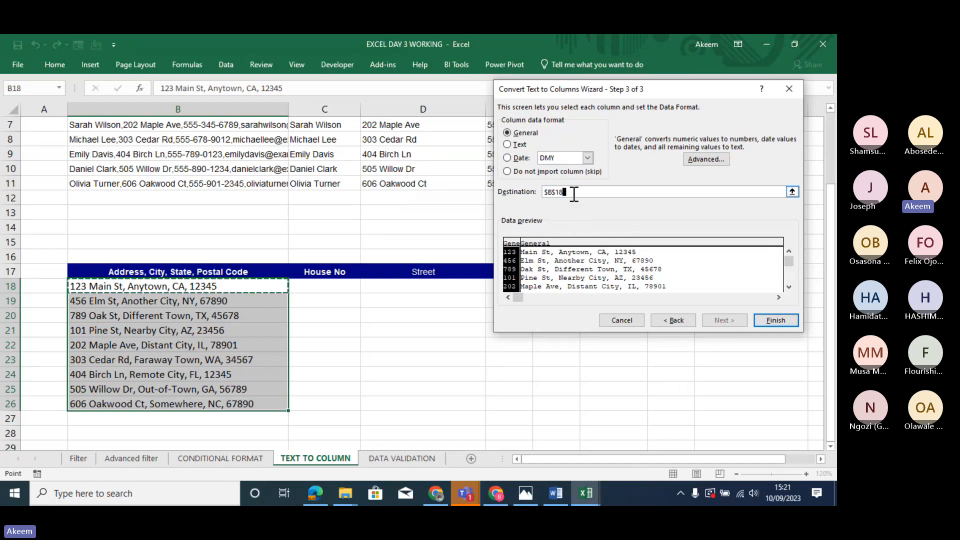
key("BackSpace")
key("BackSpace")
key("BackSpace")
key("BackSpace")
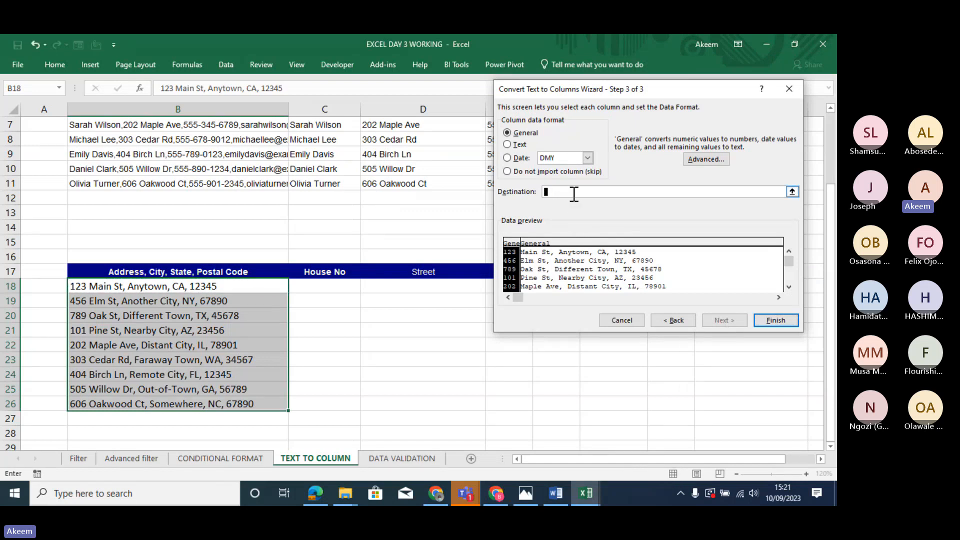
left_click(345, 287)
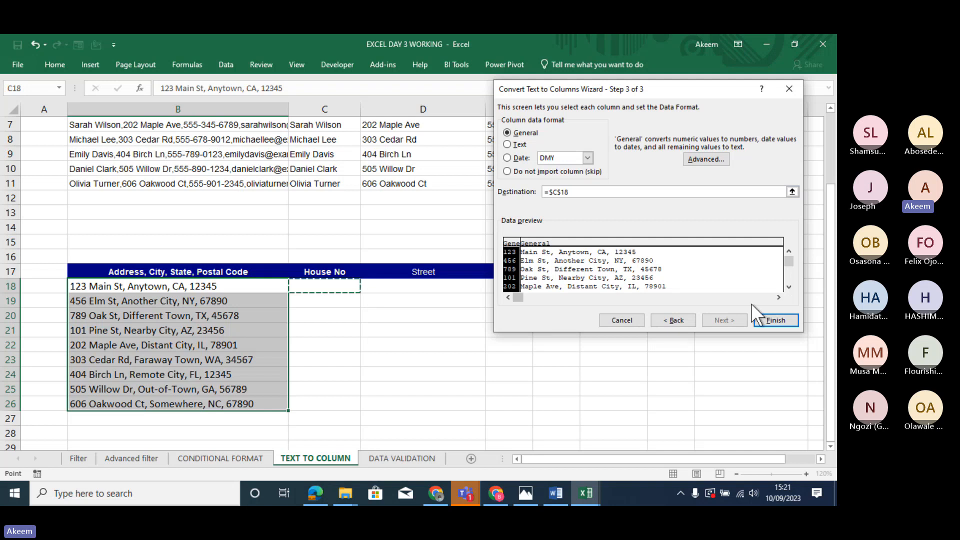
left_click(775, 320)
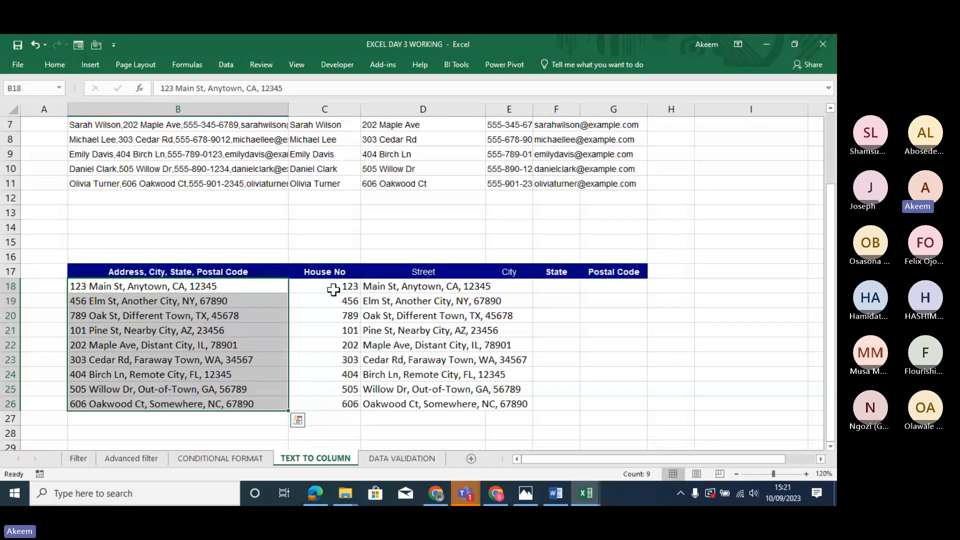
Split D18:D26 with Text to Columns as comma-delimited data, keeping destination D18, and widen column E to fit the city names.
left_click_drag(333, 290, 332, 405)
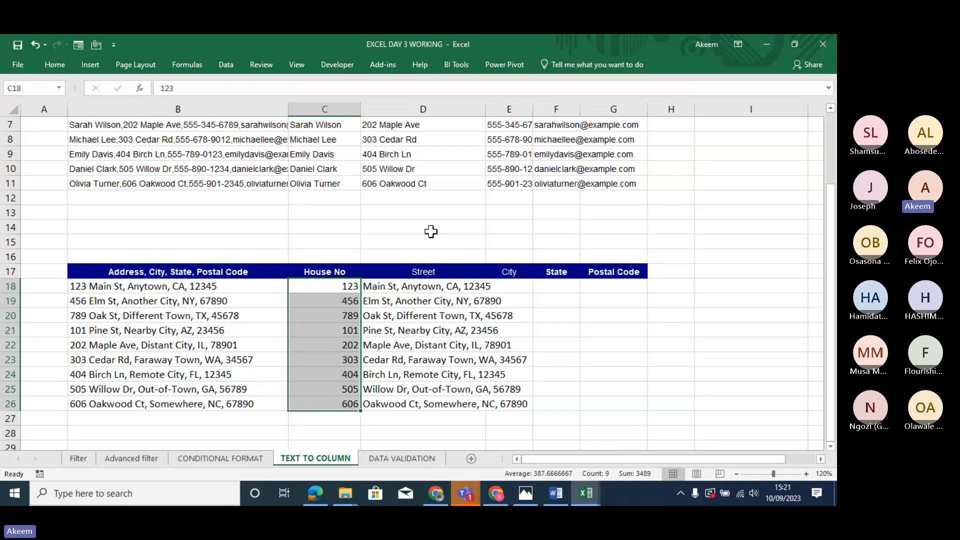
left_click_drag(407, 285, 426, 406)
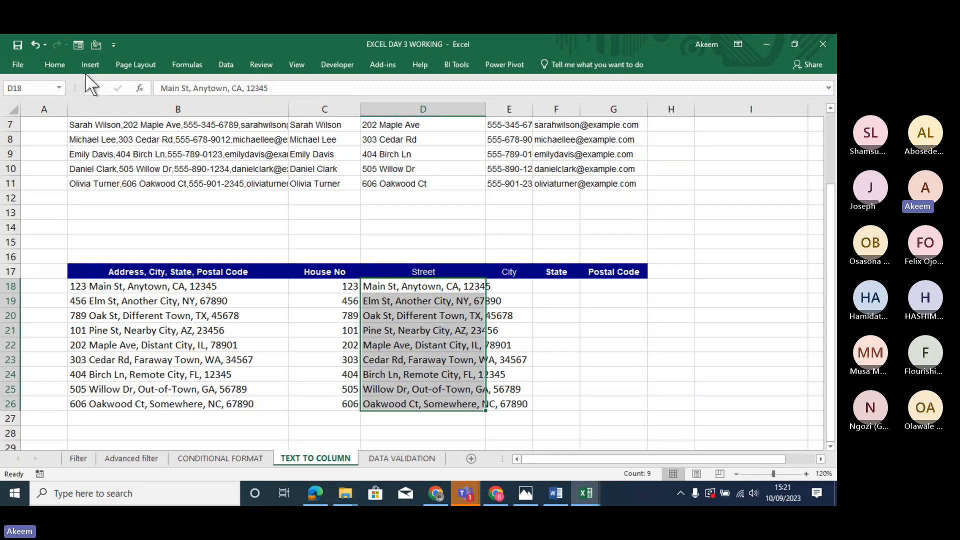
left_click(229, 62)
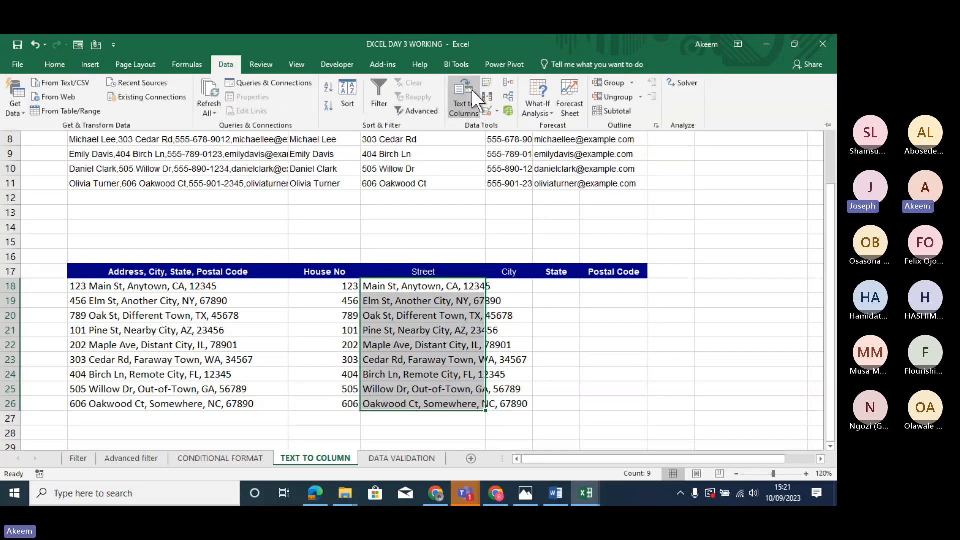
left_click(454, 99)
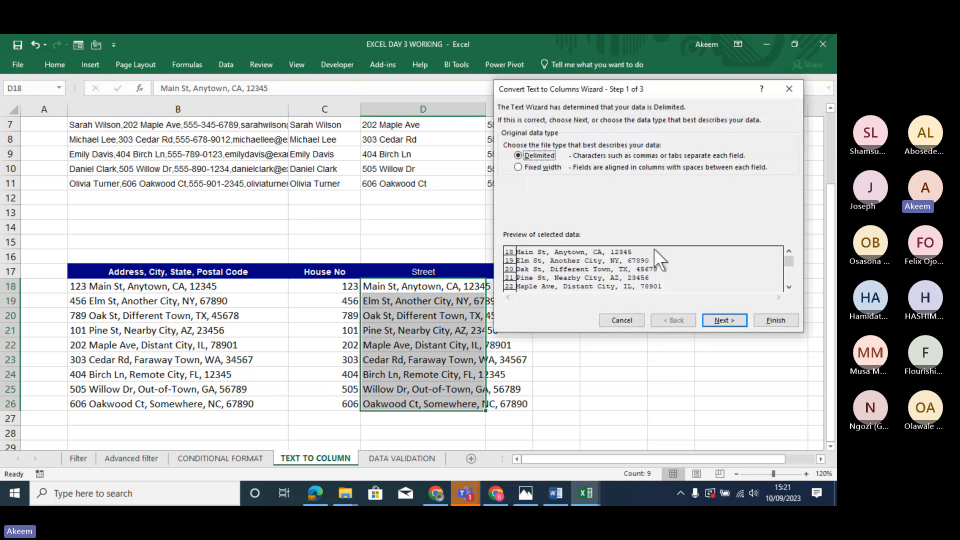
left_click(720, 317)
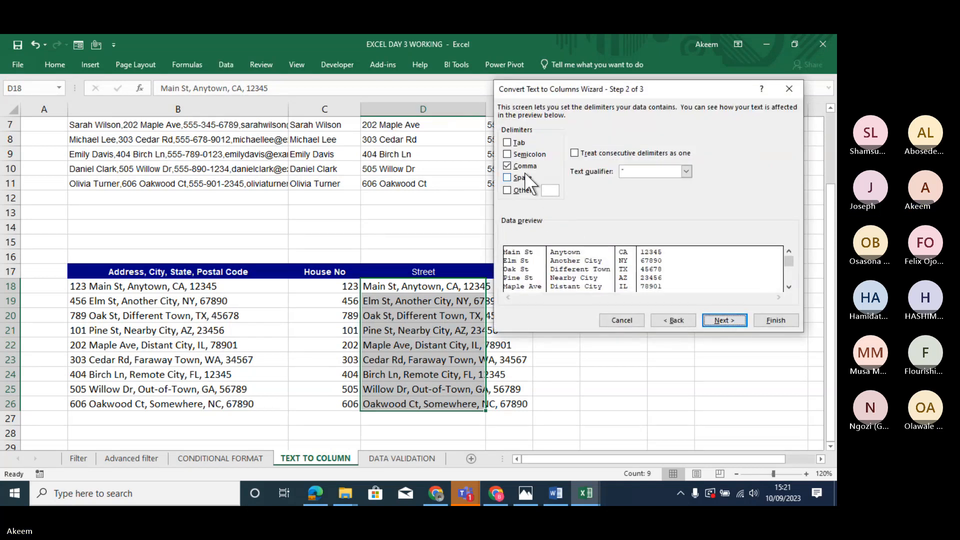
left_click(731, 319)
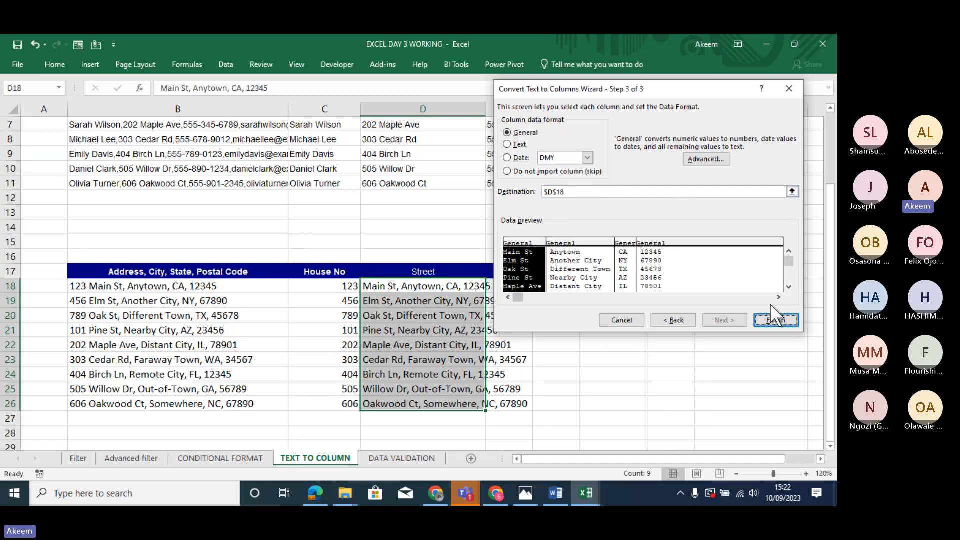
left_click(775, 318)
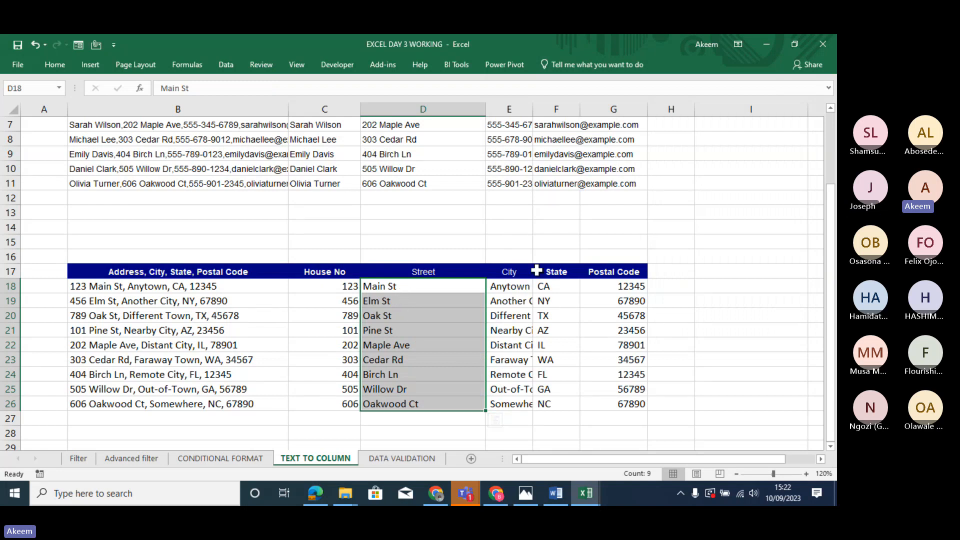
left_click_drag(533, 109, 562, 111)
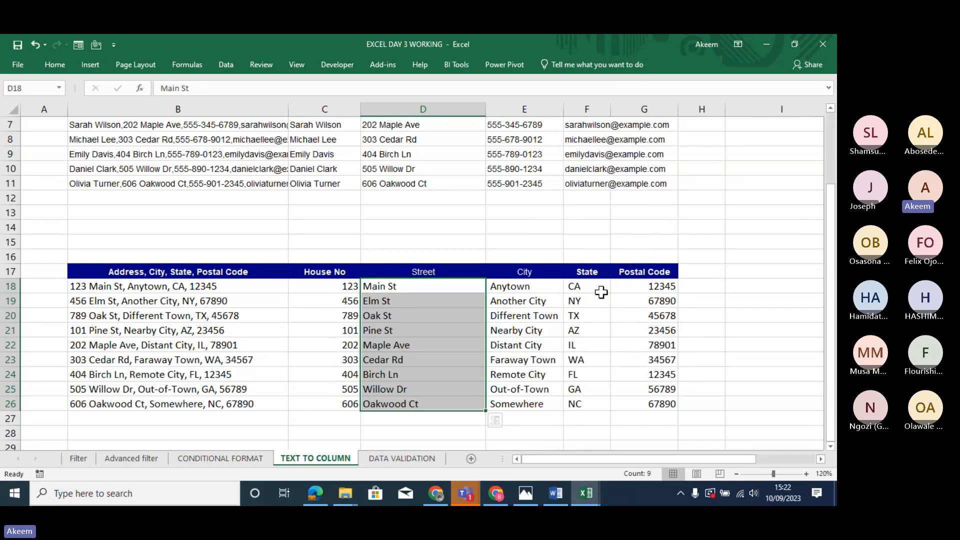
Undo the column E widening and both text splits in the address table.
left_click(624, 380)
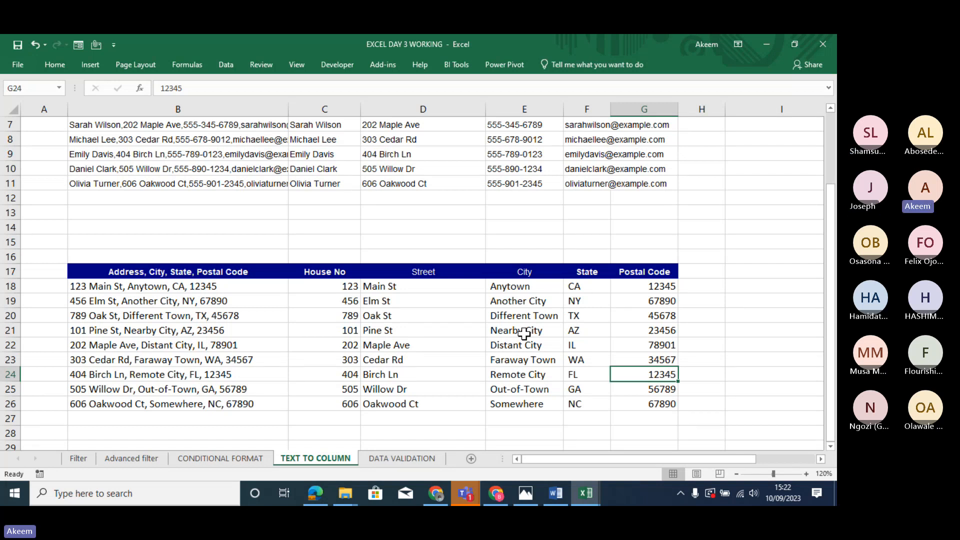
key("ctrl+z")
key("ctrl+z")
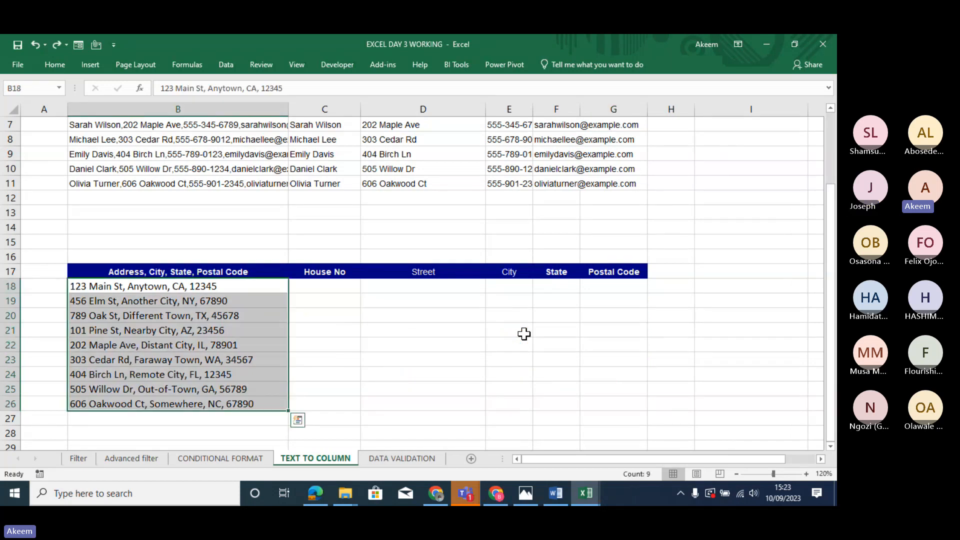
Redo the fixed-width split of the addresses and select the house numbers C18:C26.
key("ctrl+y")
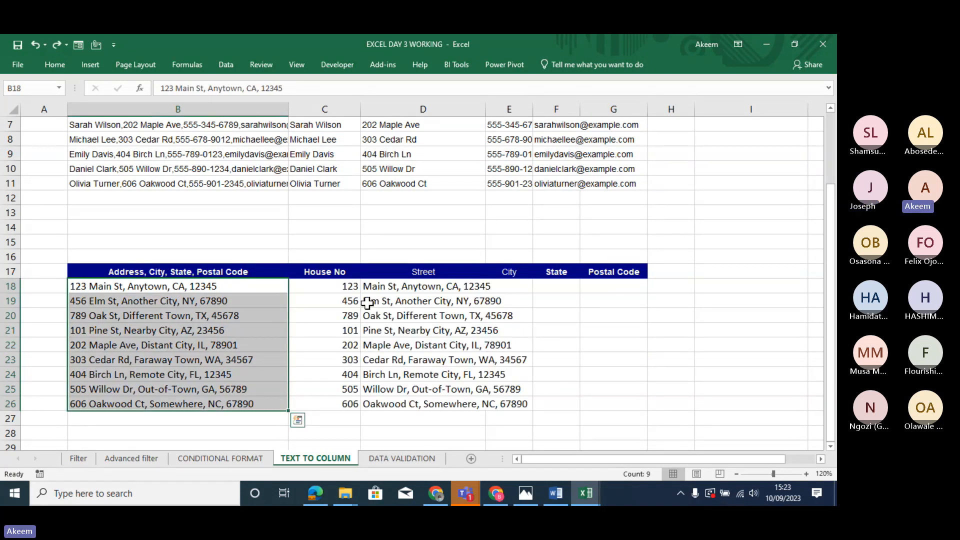
left_click_drag(350, 287, 343, 388)
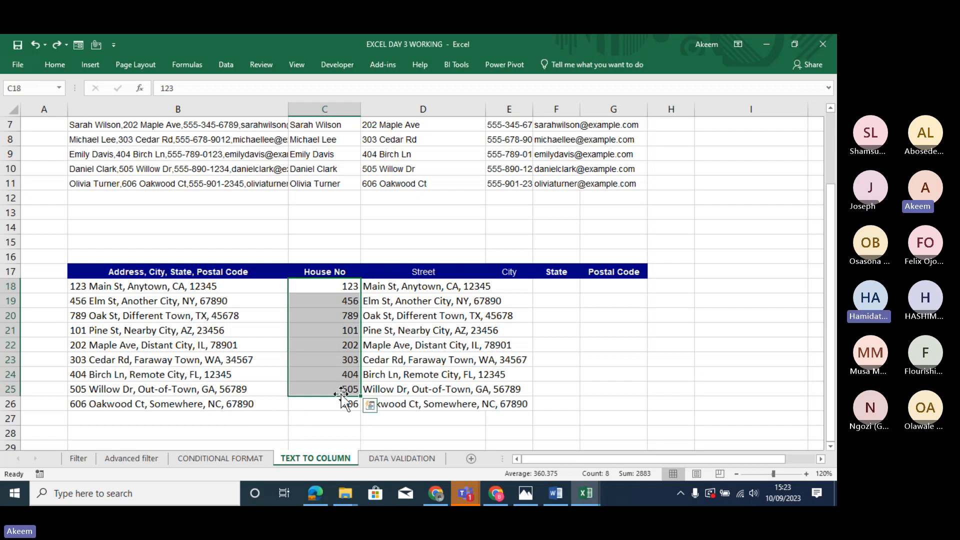
left_click_drag(380, 287, 424, 386)
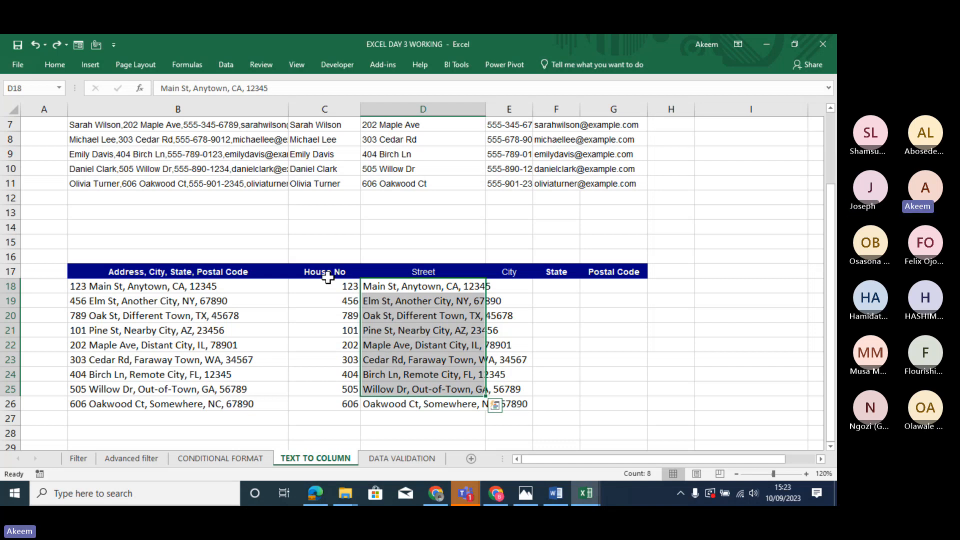
left_click_drag(328, 280, 344, 403)
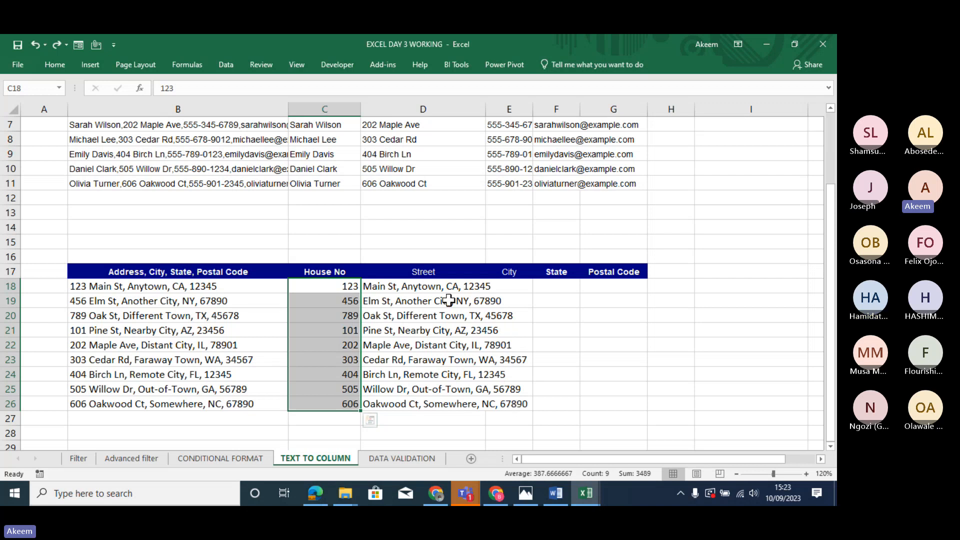
Start Text to Columns on D18:D26 as delimited data, and use a custom "," delimiter in place of the Comma option.
left_click_drag(445, 286, 439, 403)
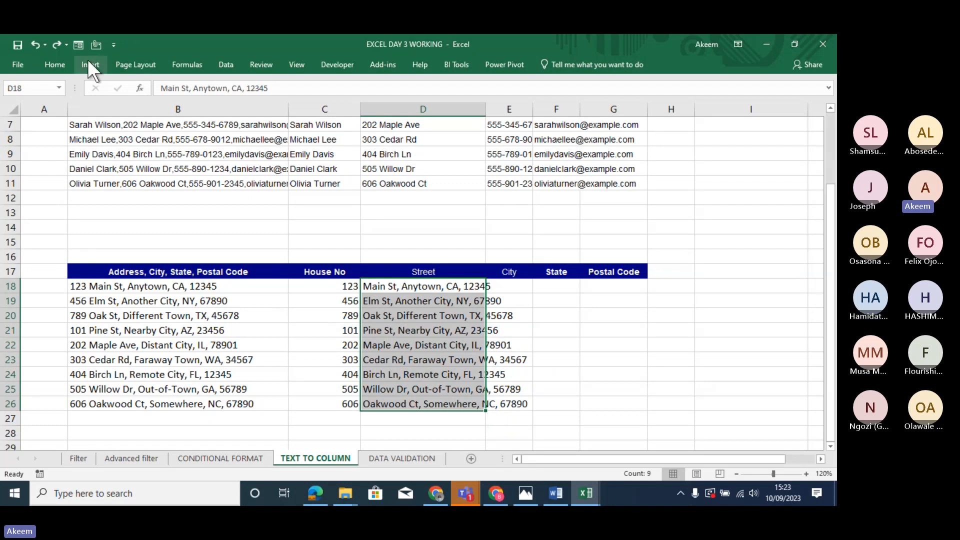
left_click(226, 65)
left_click(468, 116)
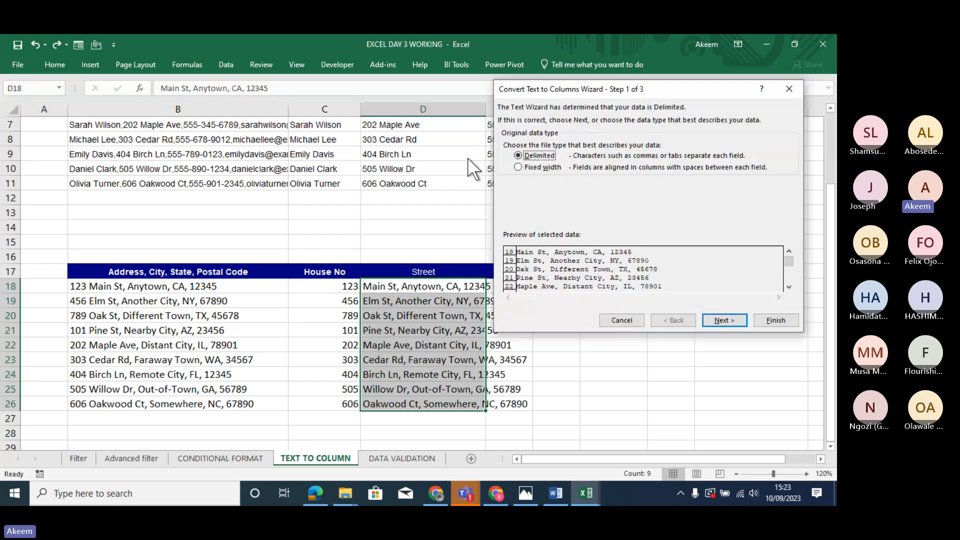
left_click(726, 319)
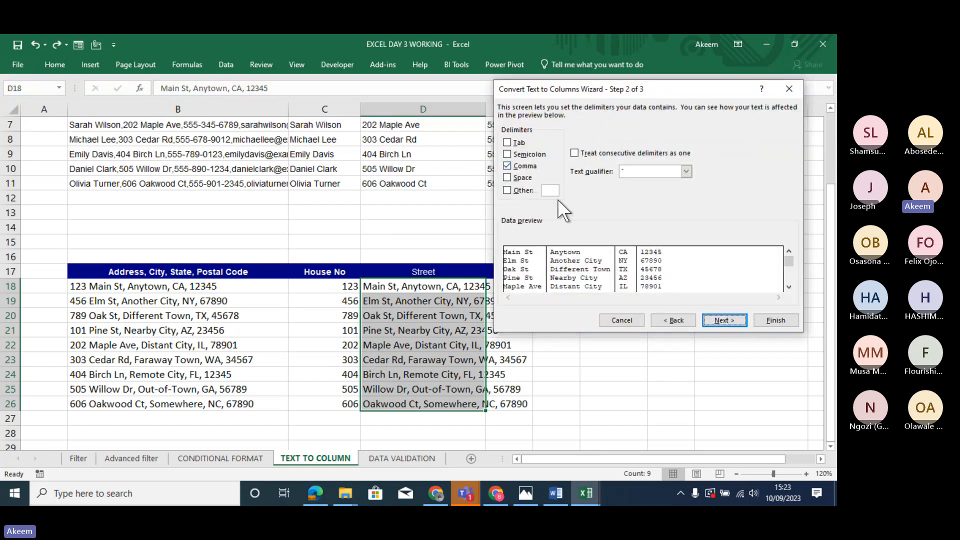
left_click(507, 166)
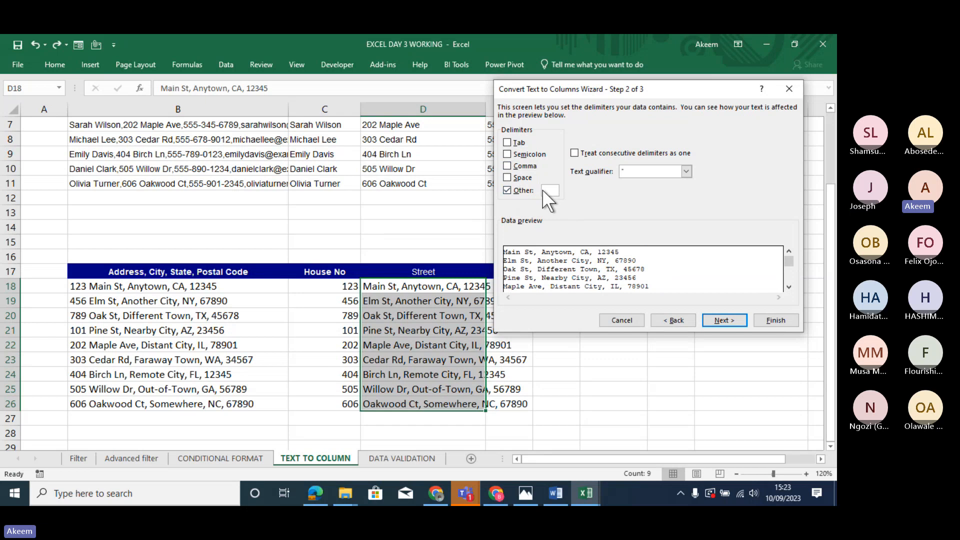
left_click(543, 191)
type(",")
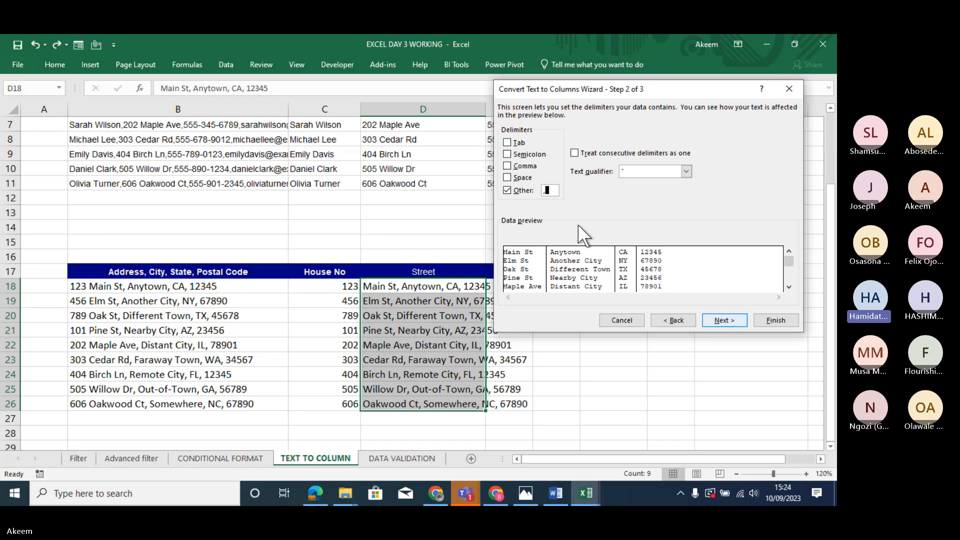
left_click(517, 166)
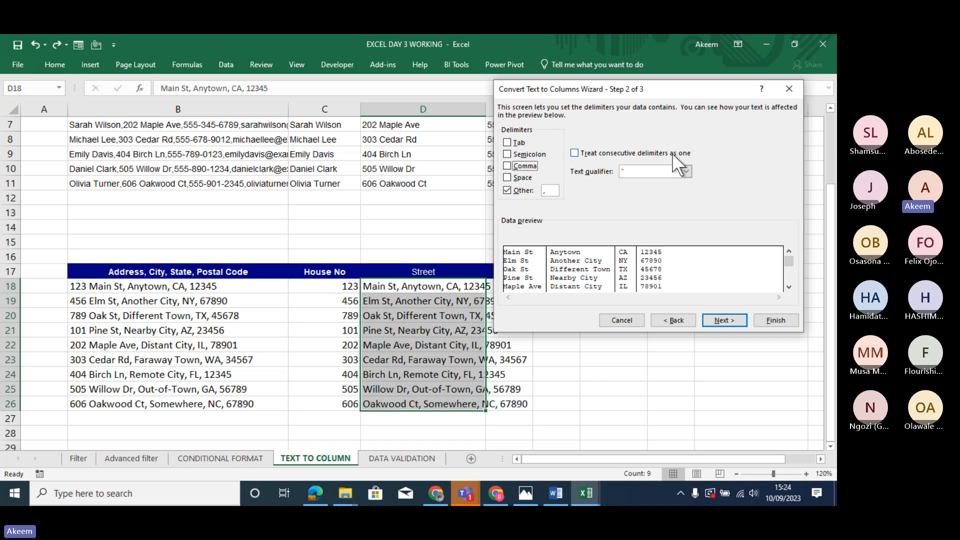
Complete the delimited split of the street, city, state and postal code text, and select the split data C18:G26.
left_click(672, 323)
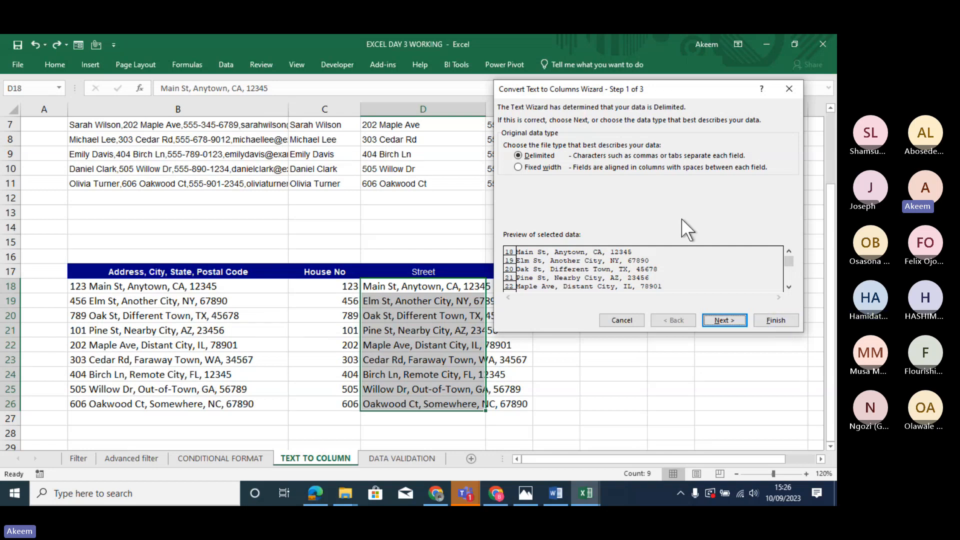
left_click(726, 320)
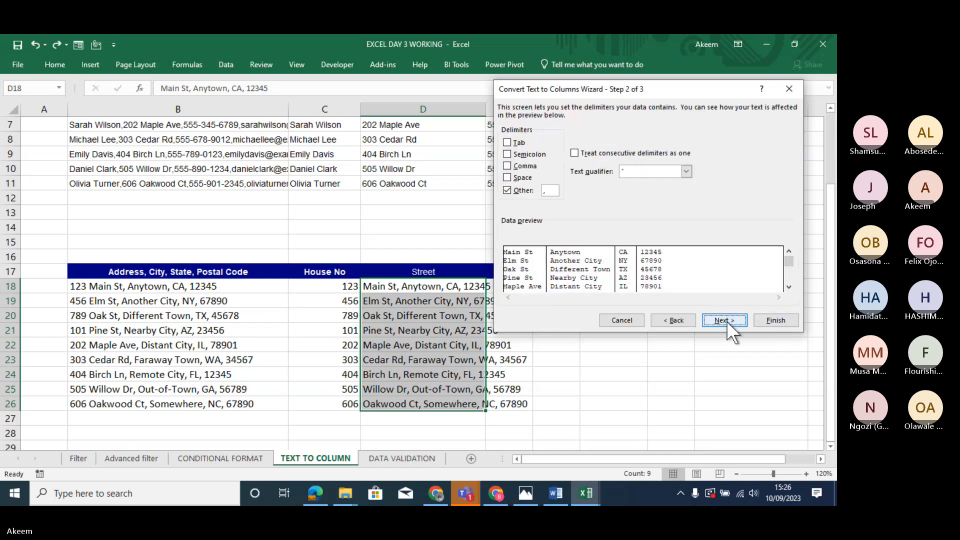
left_click(772, 321)
left_click(528, 302)
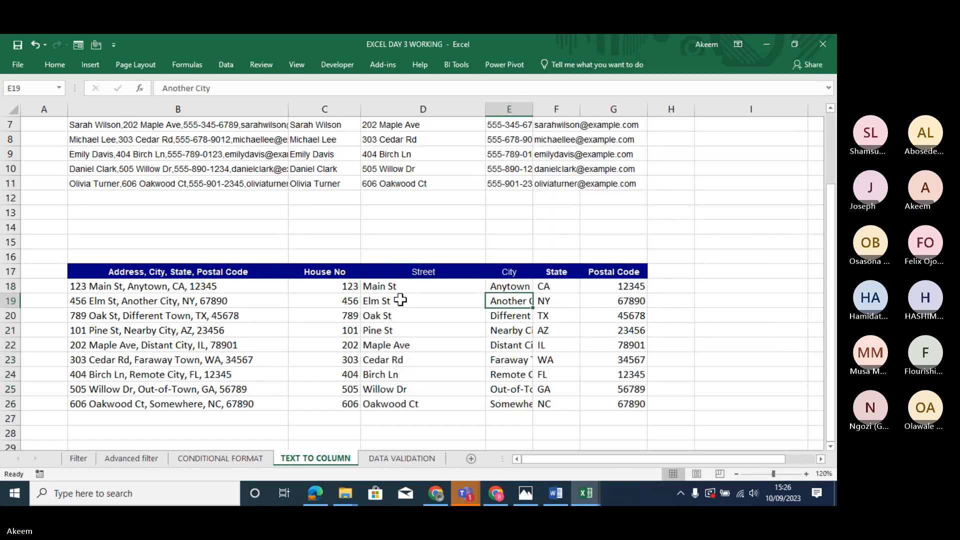
left_click_drag(350, 284, 637, 398)
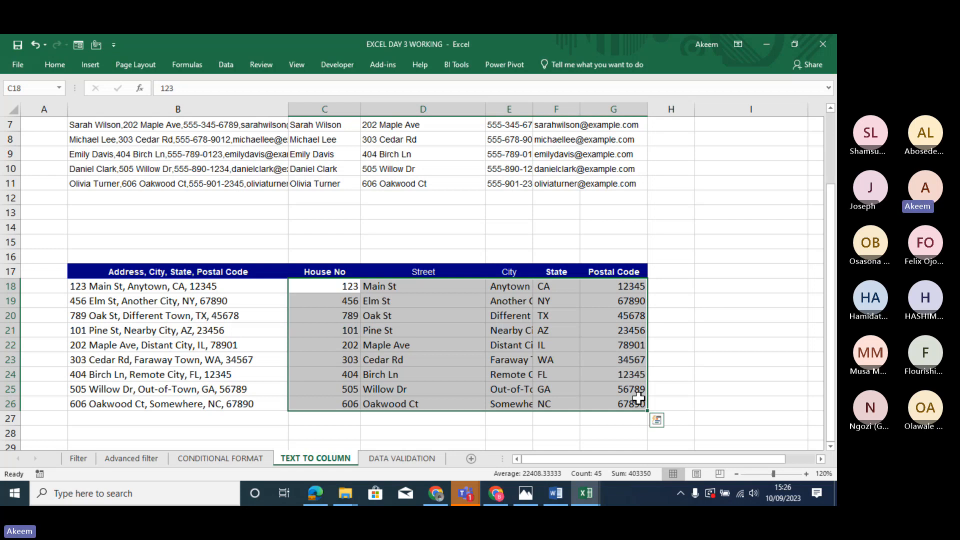
Undo the delimited and fixed-width splits in the address table.
key("ctrl+z")
key("ctrl+z")
key("ctrl+z")
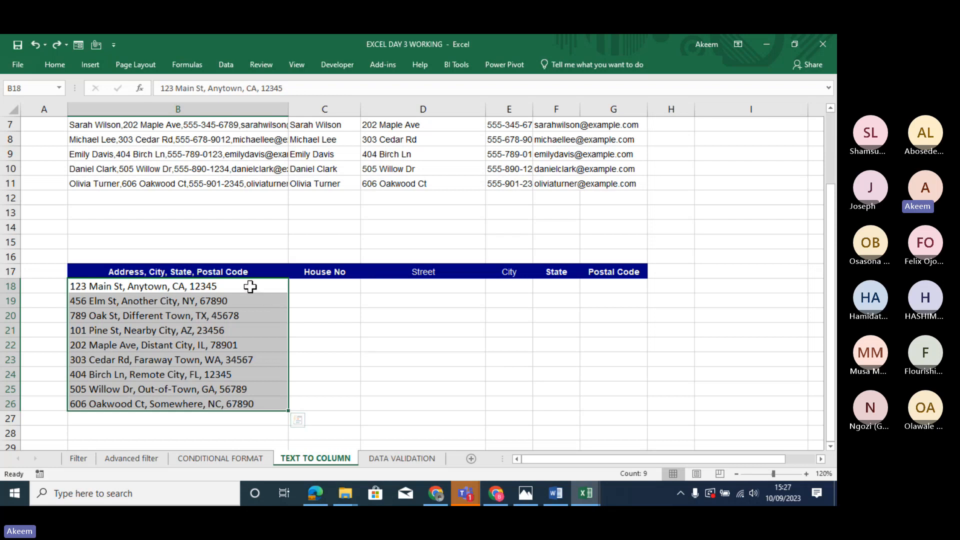
left_click_drag(250, 286, 240, 405)
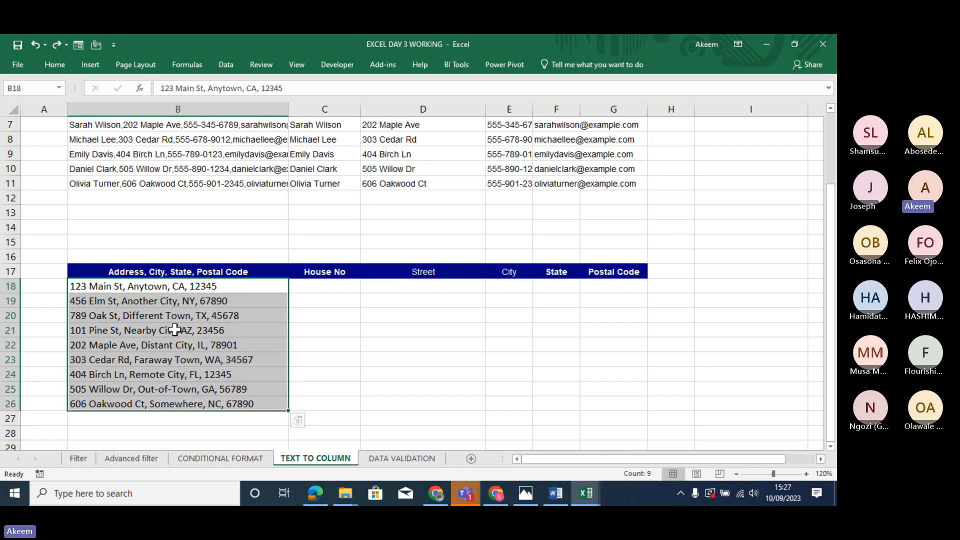
left_click(113, 287)
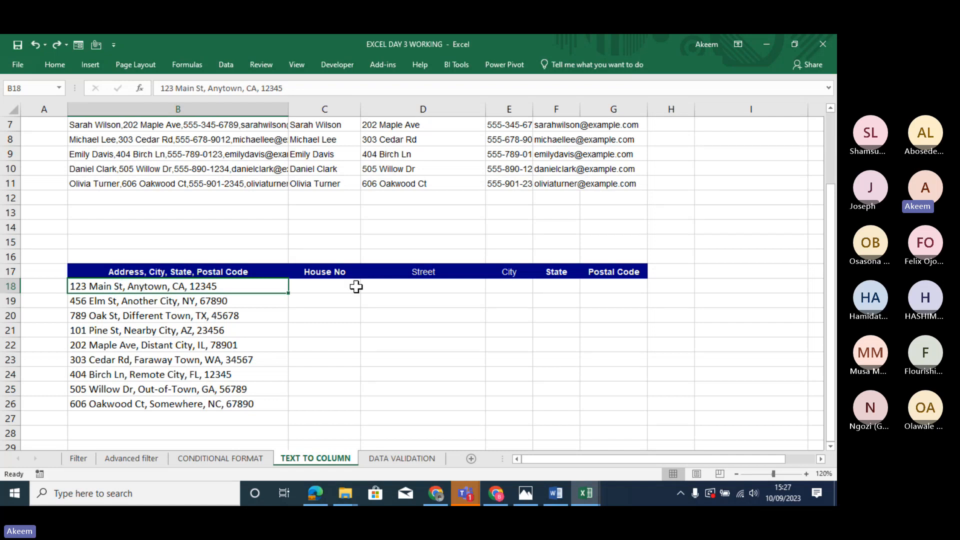
left_click_drag(356, 286, 343, 400)
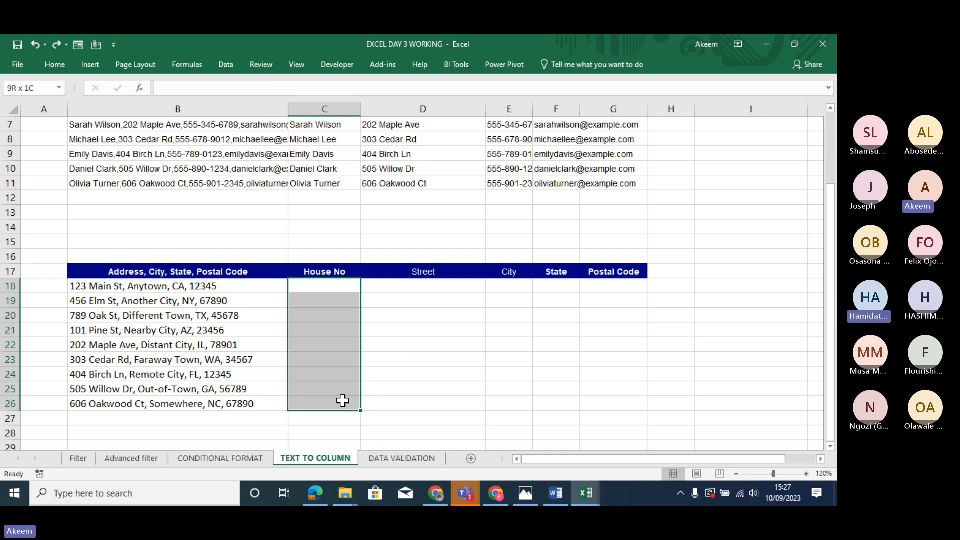
left_click_drag(342, 401, 342, 400)
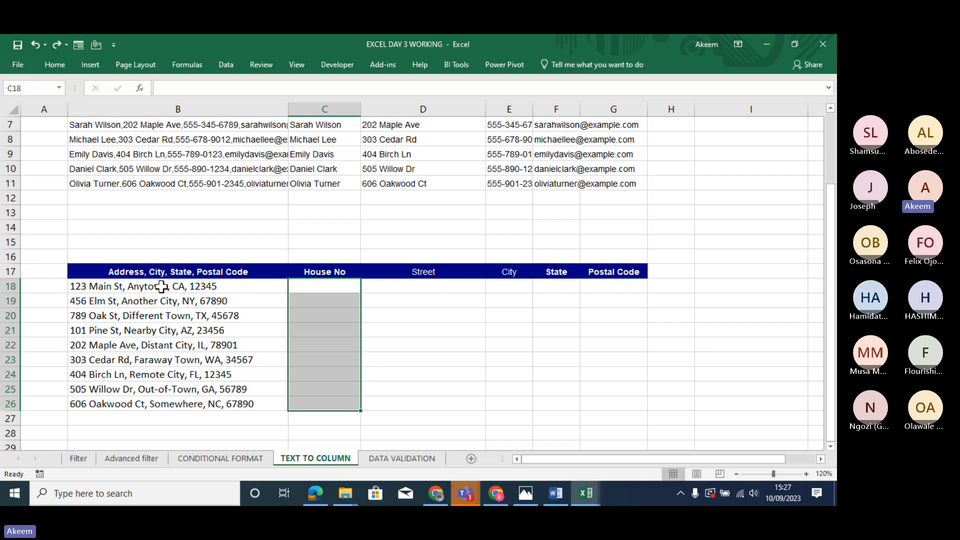
Start Text to Columns on the combined addresses in B18:B26.
left_click_drag(161, 286, 198, 404)
left_click(227, 64)
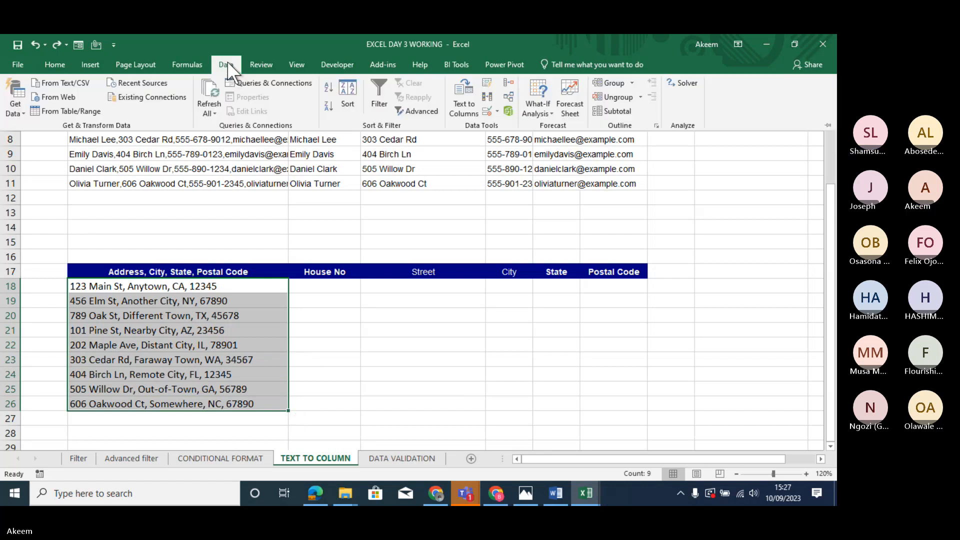
left_click(464, 119)
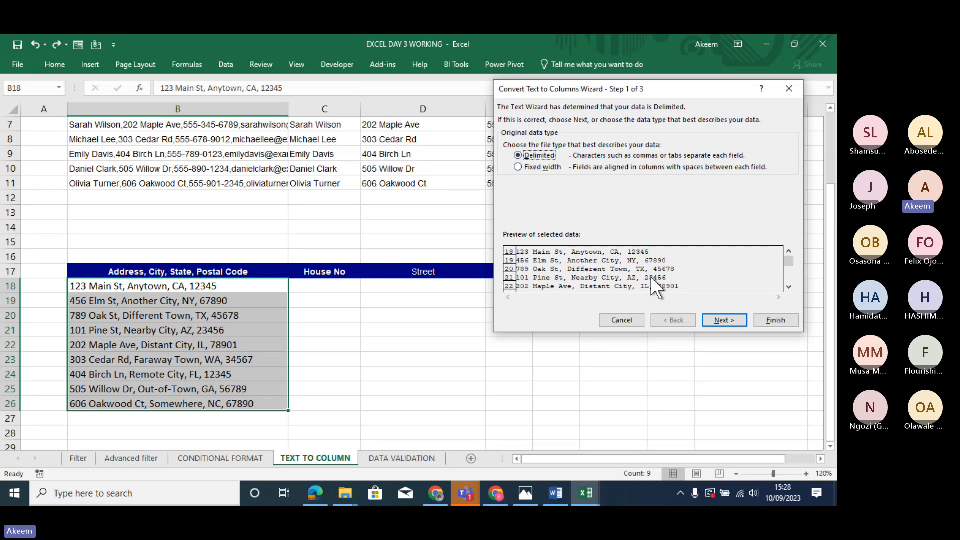
Try Space as the delimiter for the addresses, first with and then without the custom comma.
key("Return")
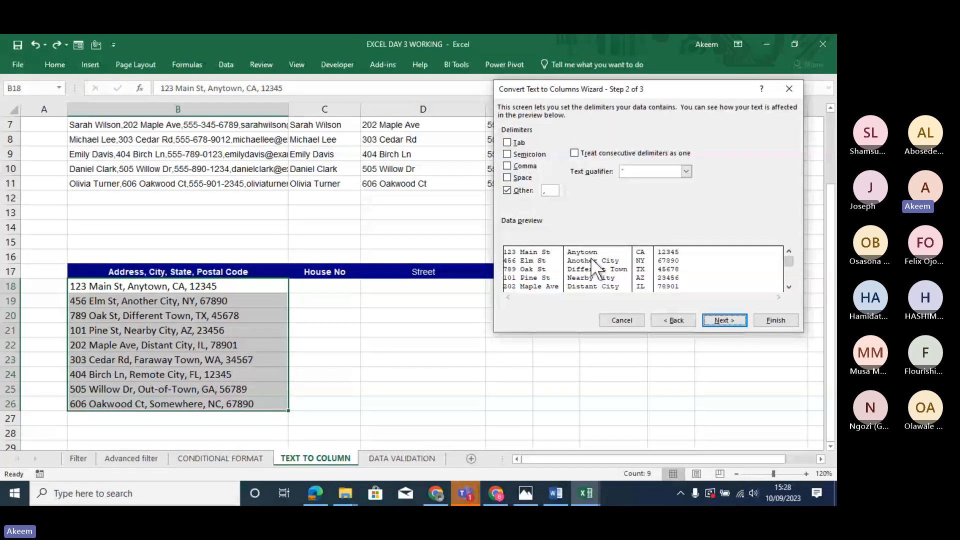
left_click(509, 178)
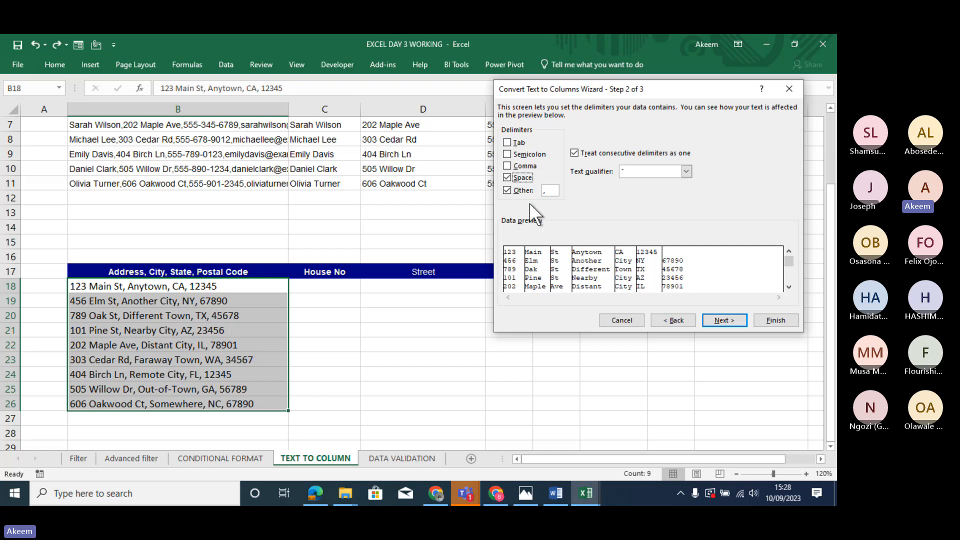
left_click(507, 190)
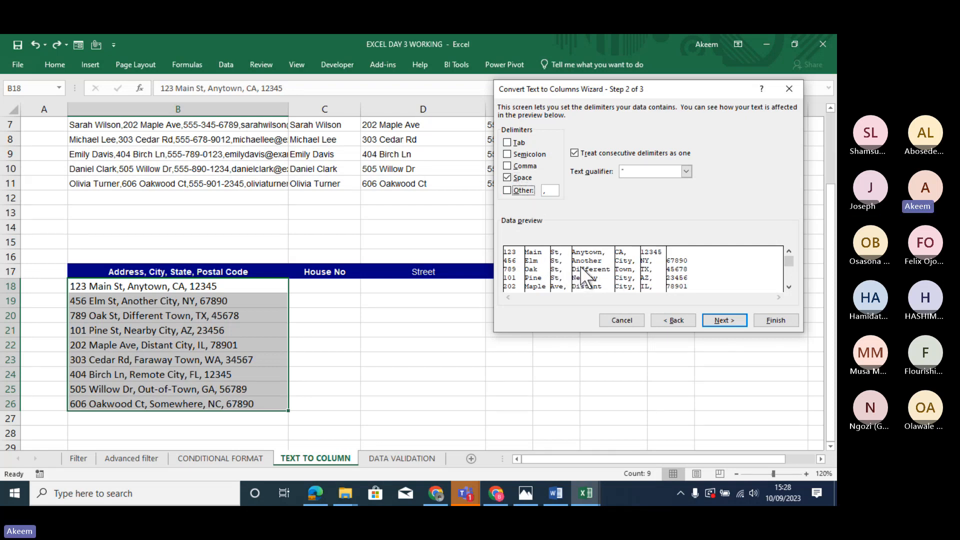
left_click(676, 318)
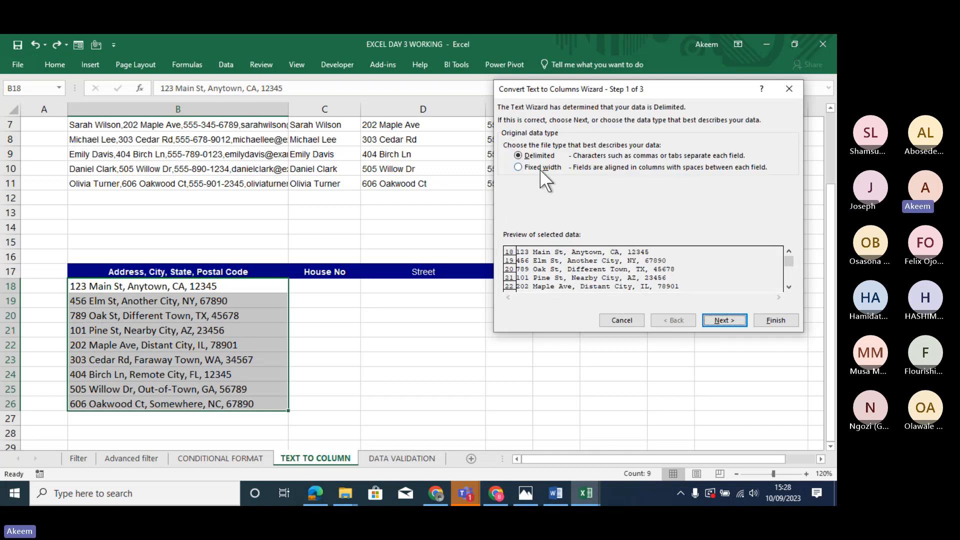
Make the split fixed width, with its column break moved to just before the street name, and keep the General data format.
left_click(539, 165)
left_click(723, 320)
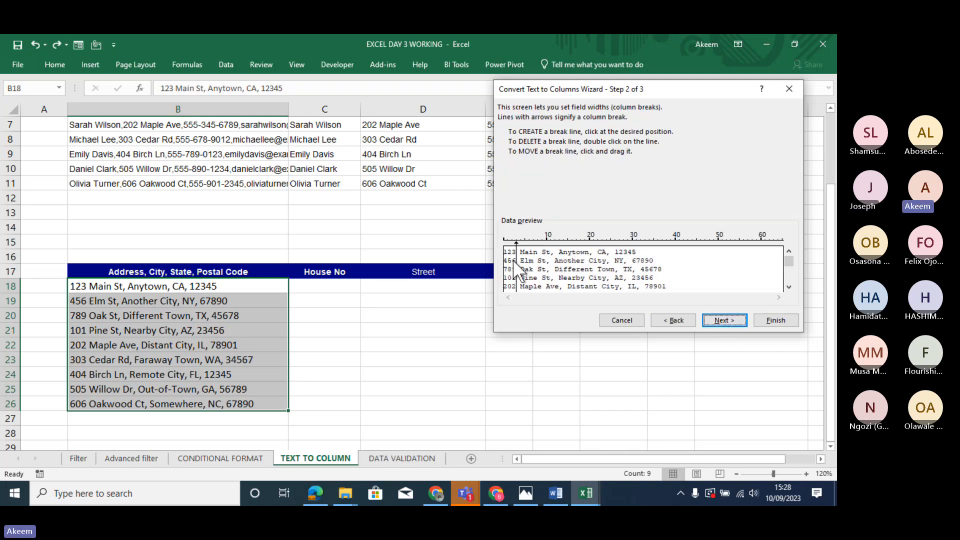
left_click_drag(514, 260, 520, 265)
left_click(727, 316)
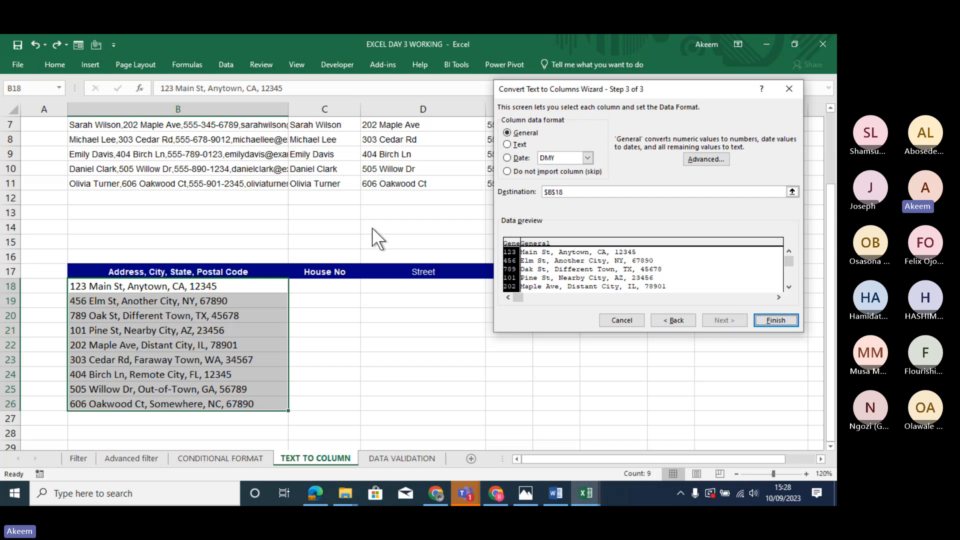
Set the destination of the fixed-width split to cell C18 and finish the conversion.
left_click(566, 191)
key("BackSpace")
key("BackSpace")
key("BackSpace")
key("BackSpace")
key("BackSpace")
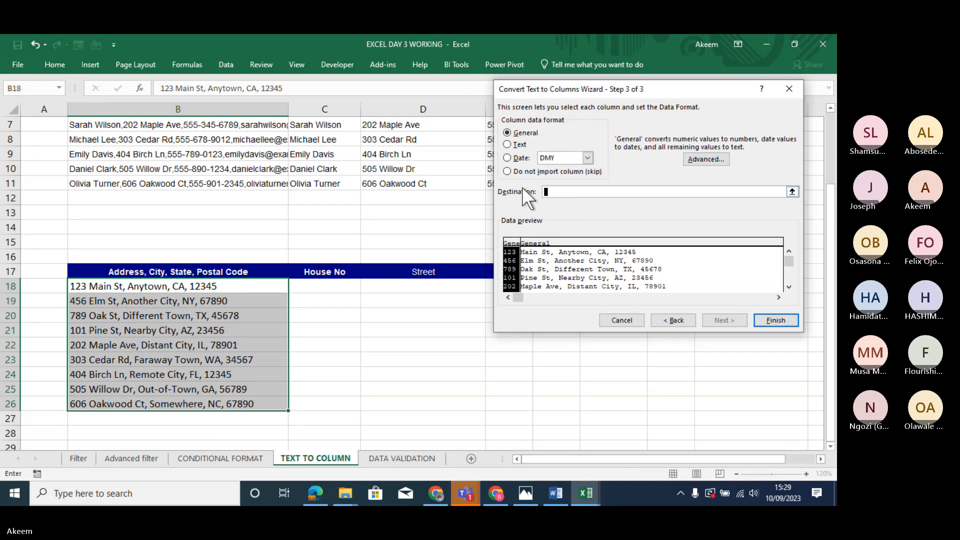
left_click(323, 286)
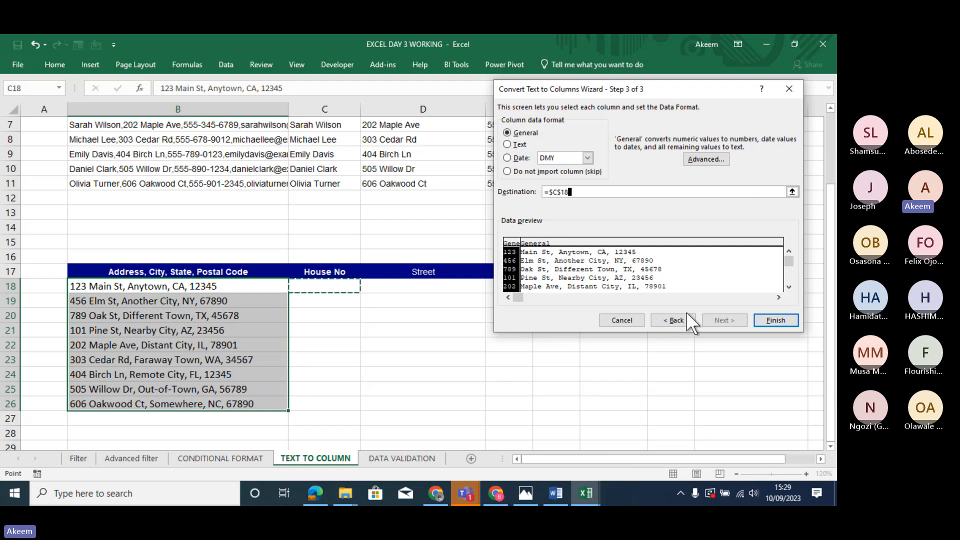
left_click(759, 325)
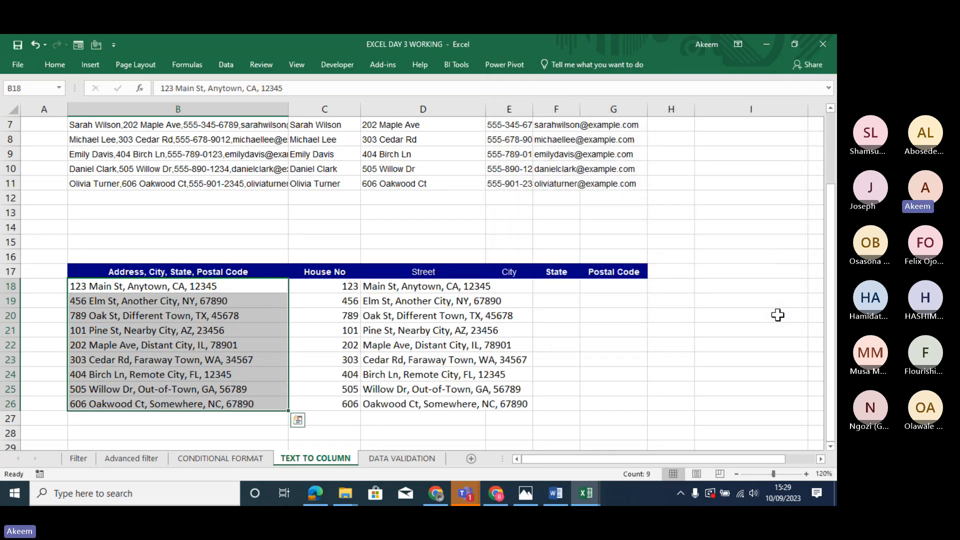
Check the separated house number and street text in row 18, and select the remaining address text in D18:D26.
left_click(340, 284)
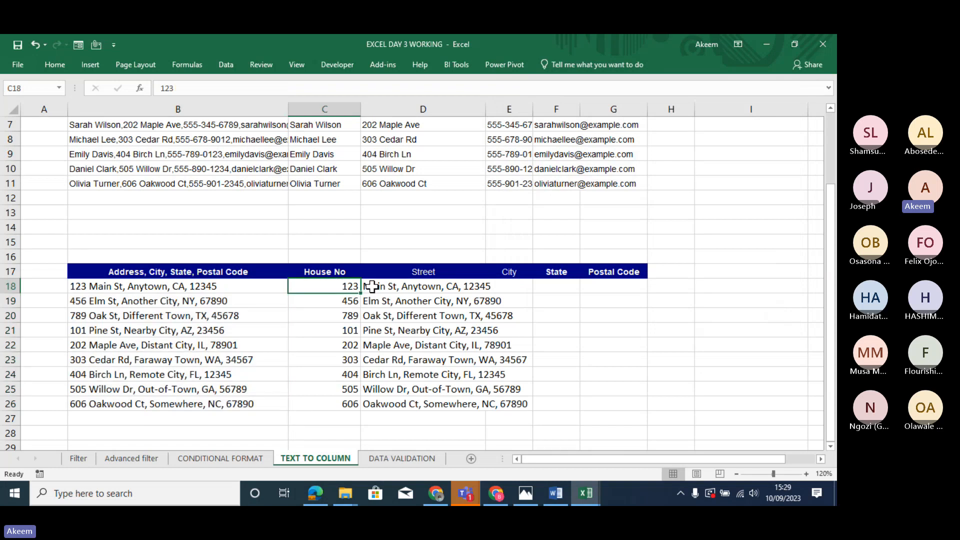
left_click(369, 283)
left_click(331, 282)
left_click(410, 285)
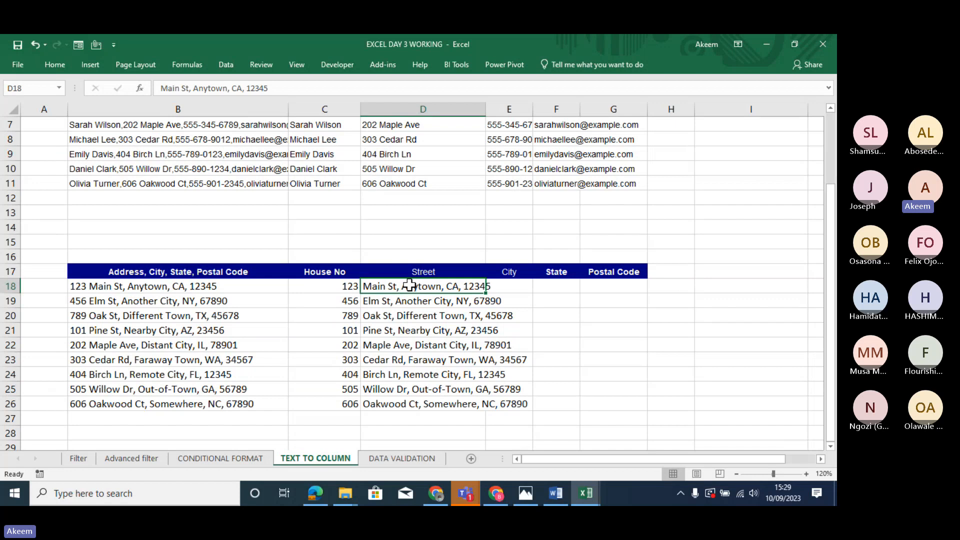
key("shift+Down")
key("shift+Down")
key("shift+Down")
key("shift+Down")
key("shift+Down")
key("shift+Down")
key("shift+Down")
key("shift+Down")
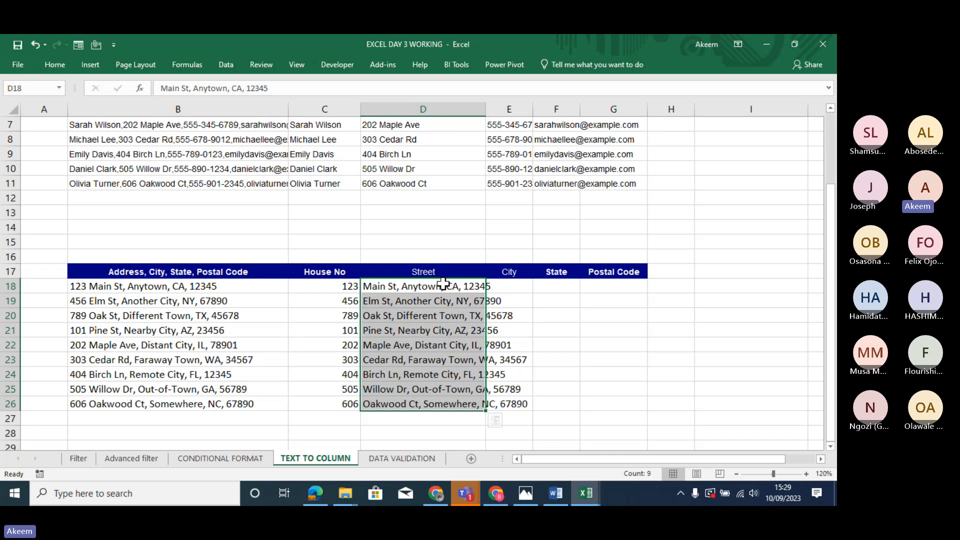
left_click_drag(440, 285, 448, 398)
Try a hyphen in place of the comma before the postal code in D18, and restore the comma.
left_click(244, 88)
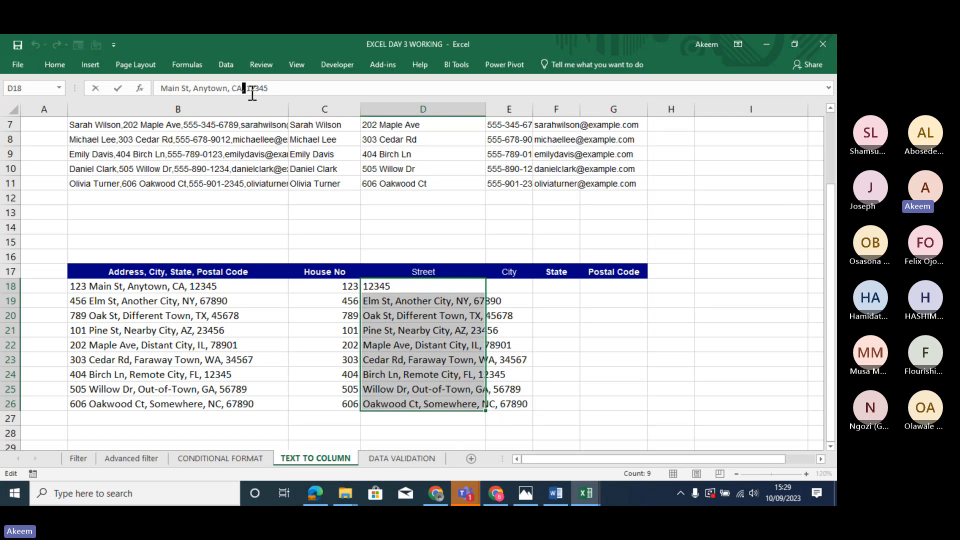
key("BackSpace")
type("-")
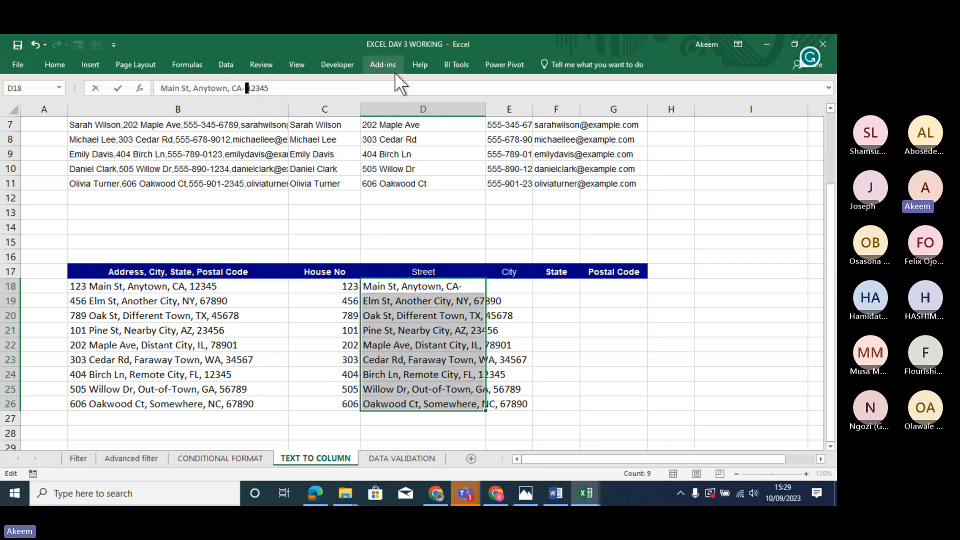
key("BackSpace")
type(",")
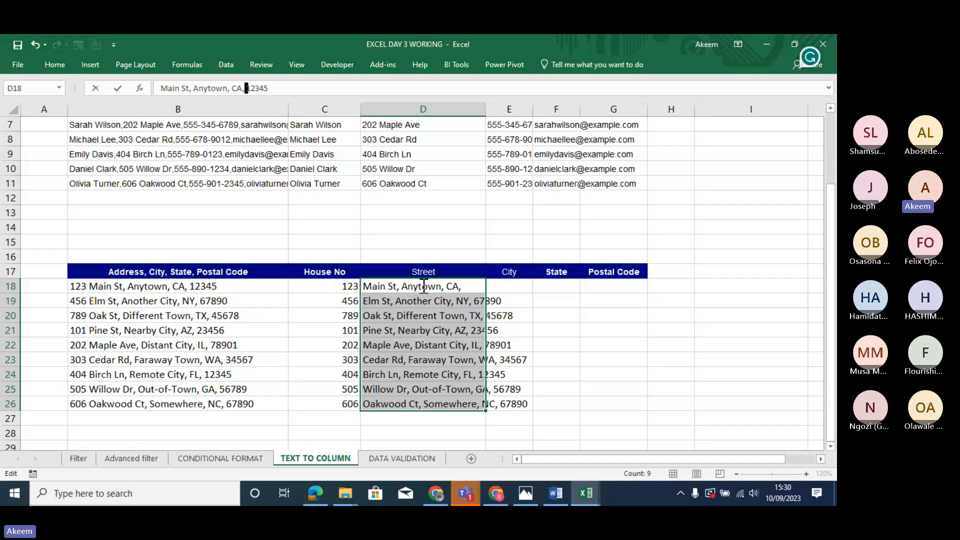
left_click(227, 64)
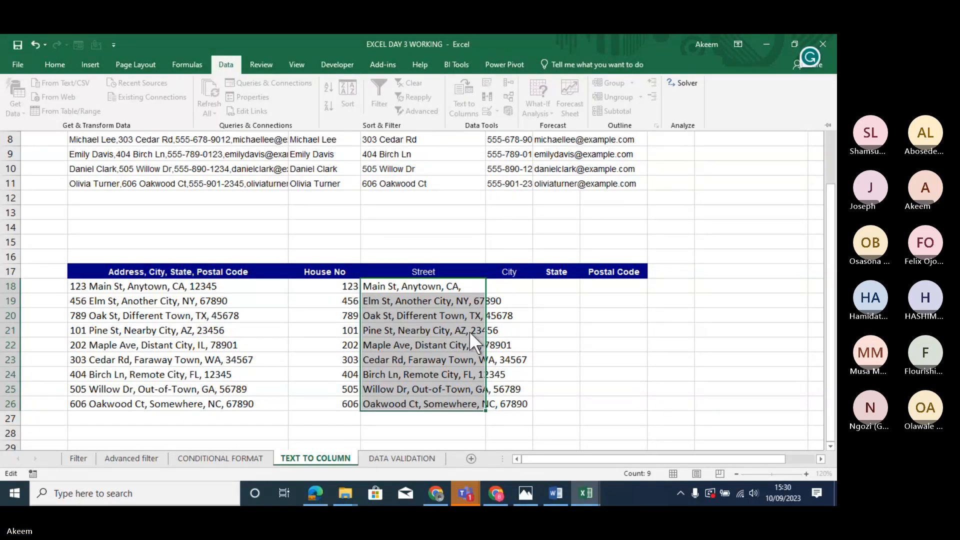
left_click(445, 288)
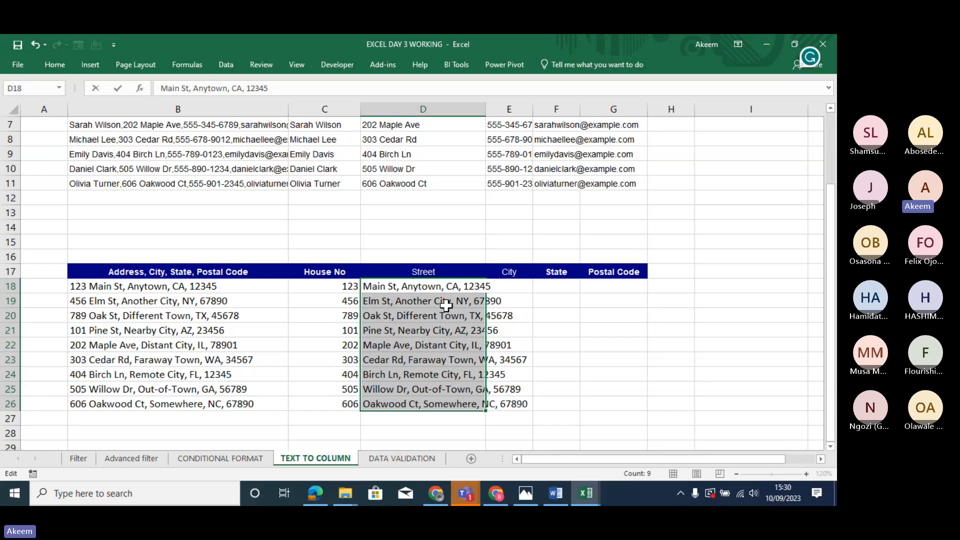
left_click(439, 301)
Split D18:D26 with Text to Columns as delimited data, using only Comma as the delimiter, General format and destination D18.
left_click_drag(435, 282, 452, 407)
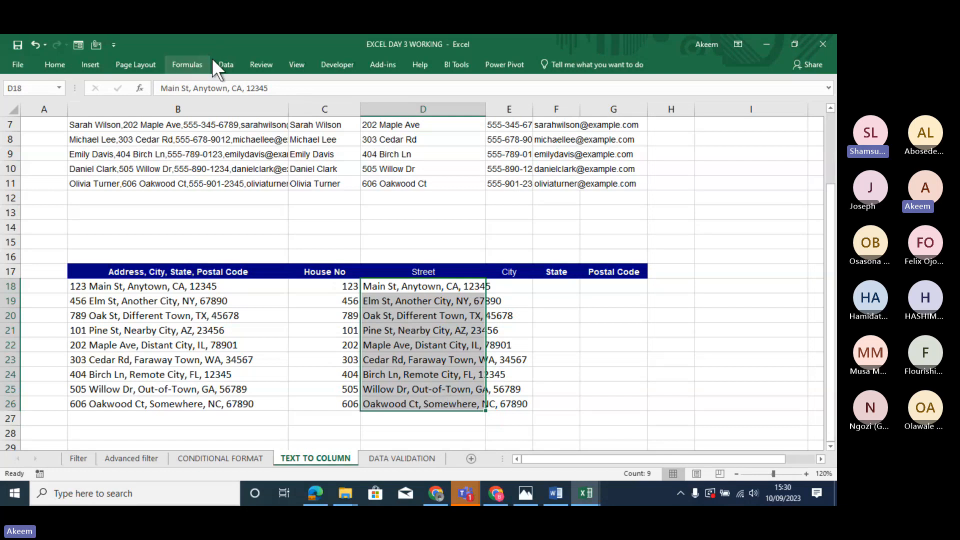
left_click(225, 63)
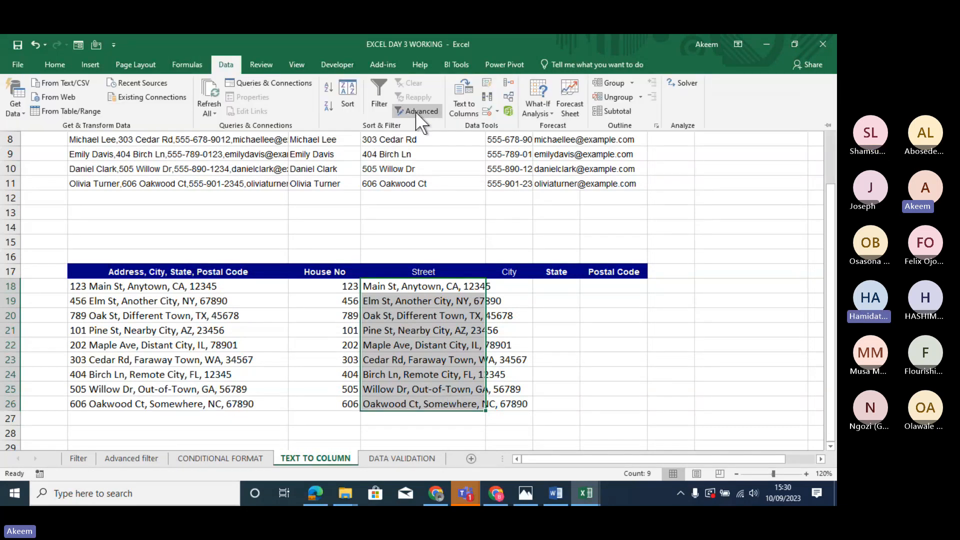
left_click(464, 104)
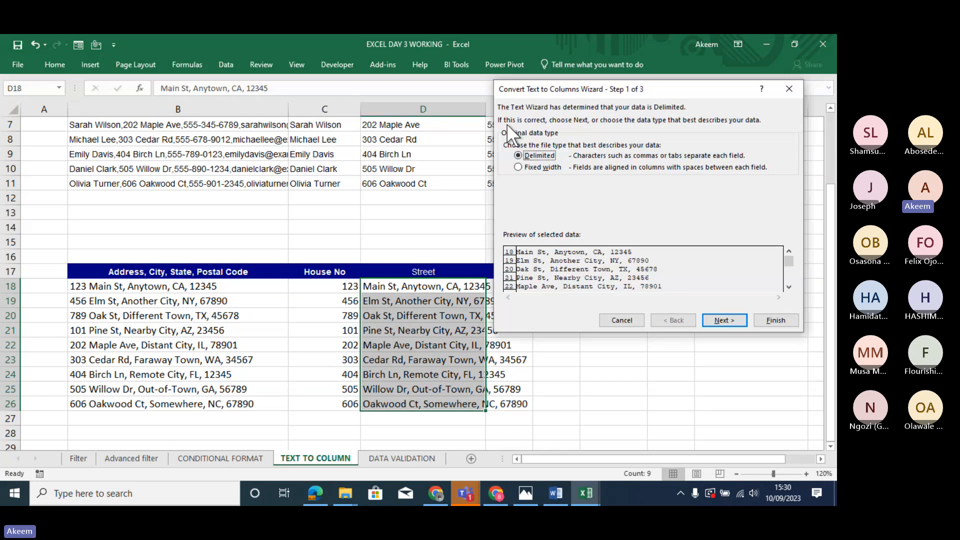
left_click(722, 323)
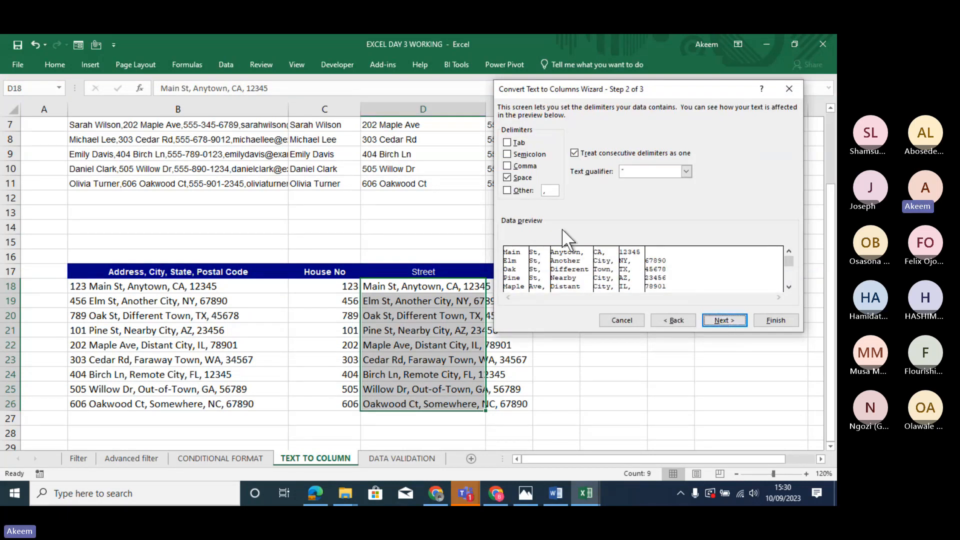
left_click(515, 166)
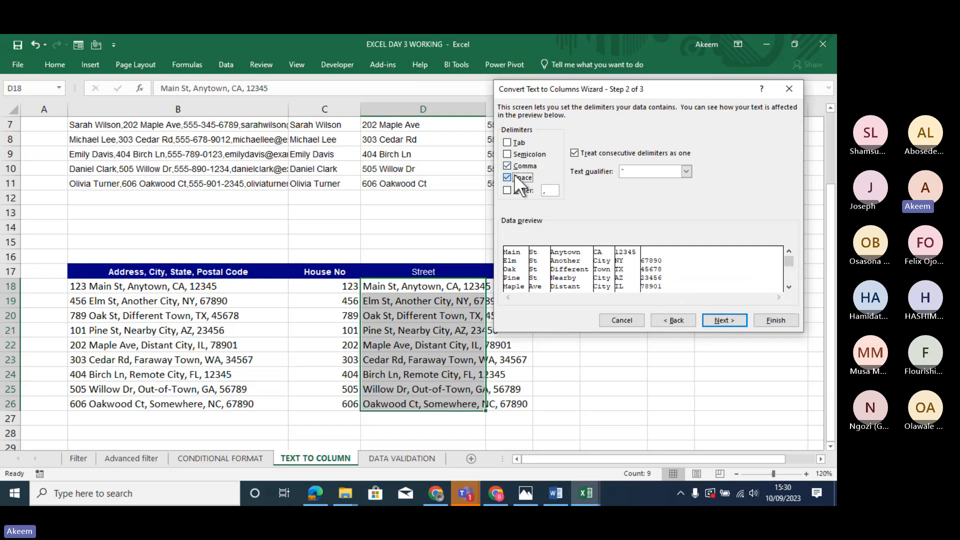
left_click(514, 176)
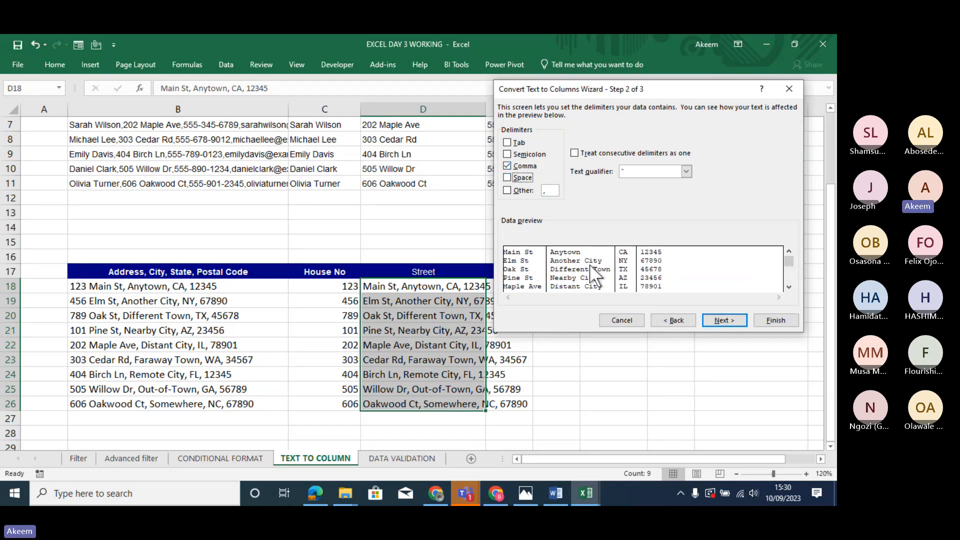
left_click(724, 321)
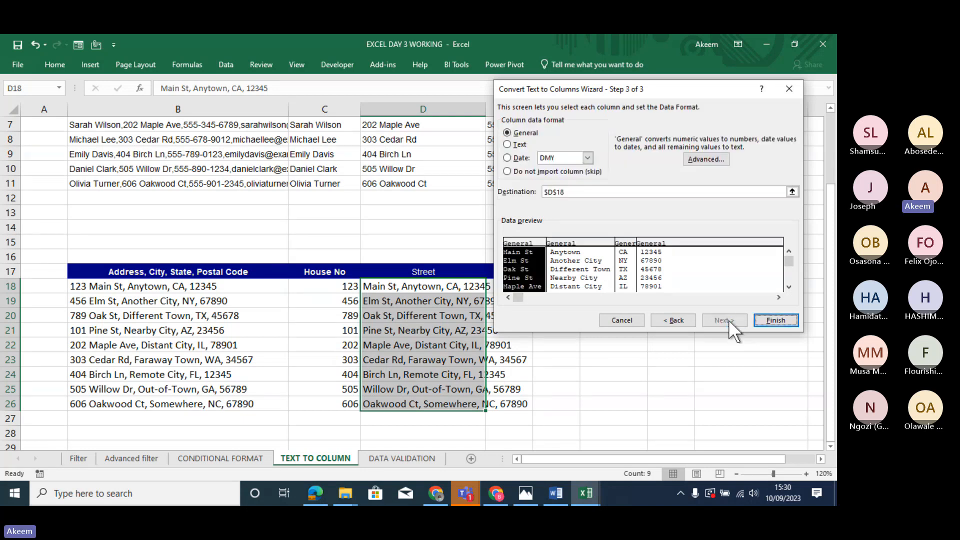
left_click(767, 321)
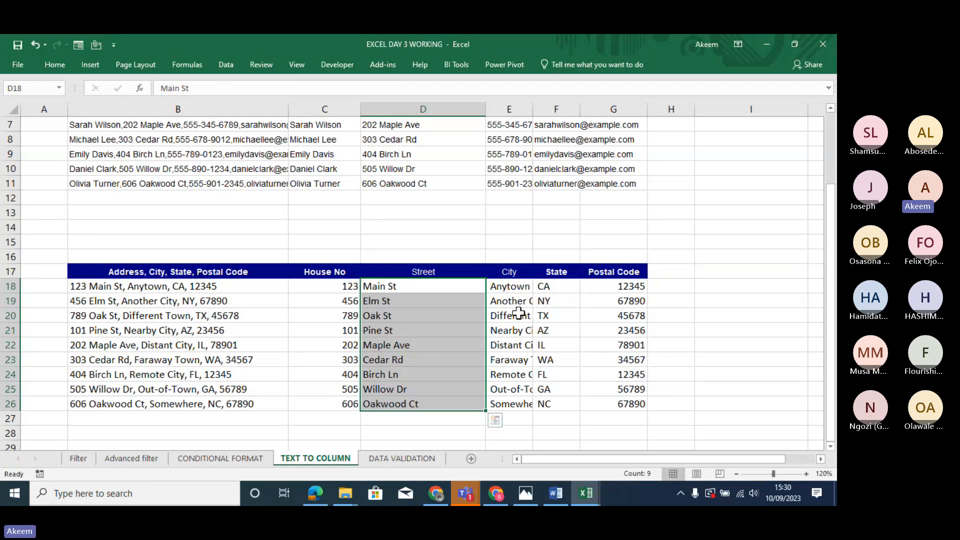
Widen column E to fit the full city names, and check the separated house numbers and streets.
left_click_drag(533, 100, 560, 112)
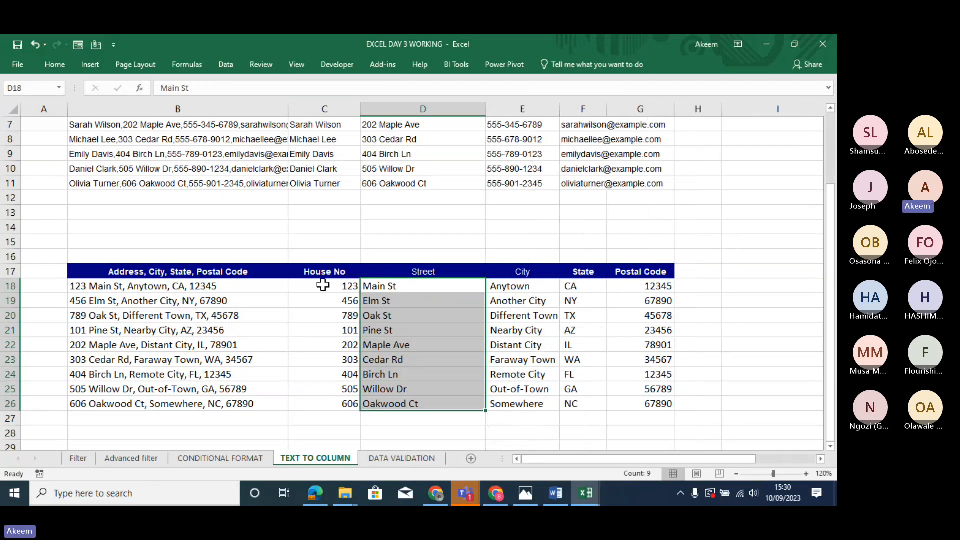
left_click_drag(324, 285, 335, 389)
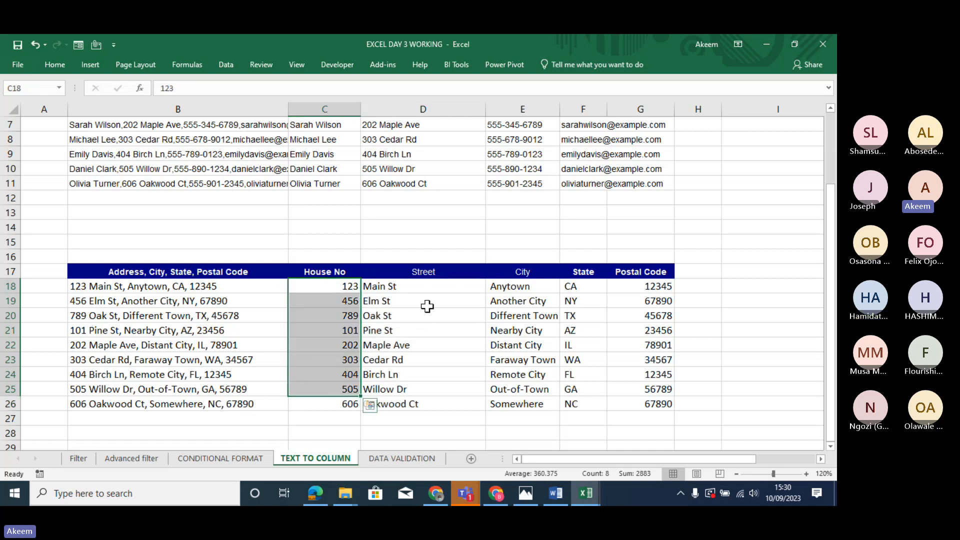
left_click_drag(426, 289, 447, 404)
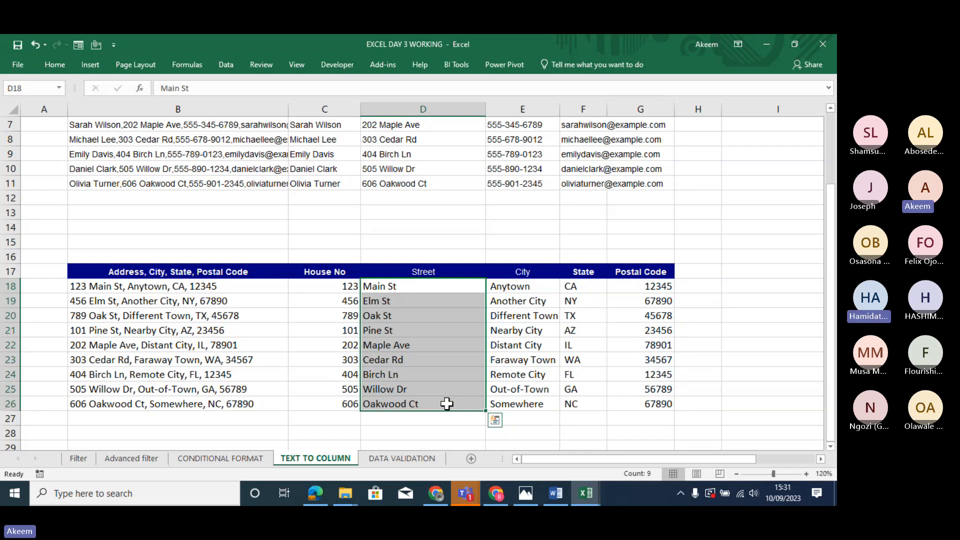
Open the DATA VALIDATION sheet, select the table A12:E30 and zoom the sheet to 120%.
left_click(413, 453)
left_click(322, 320)
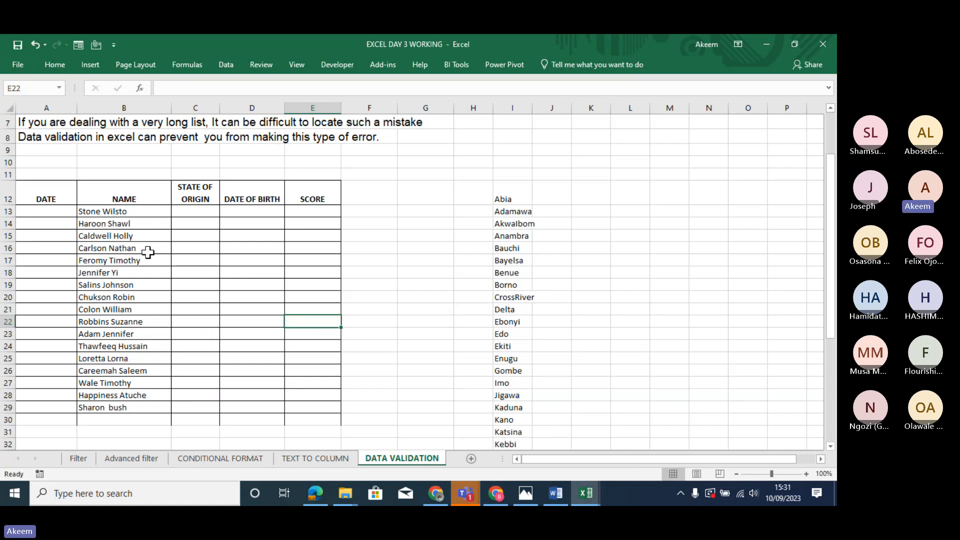
left_click_drag(54, 198, 326, 415)
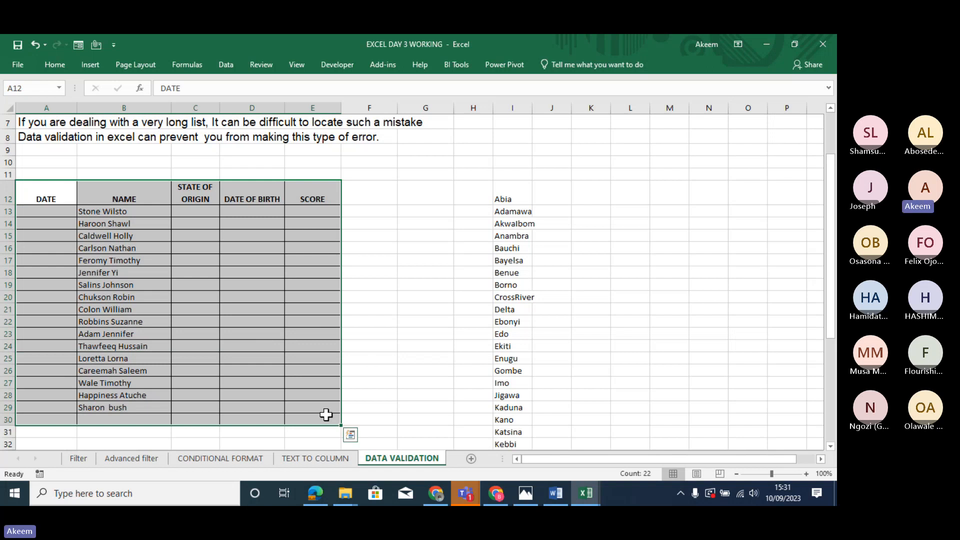
left_click(805, 473)
left_click(805, 473)
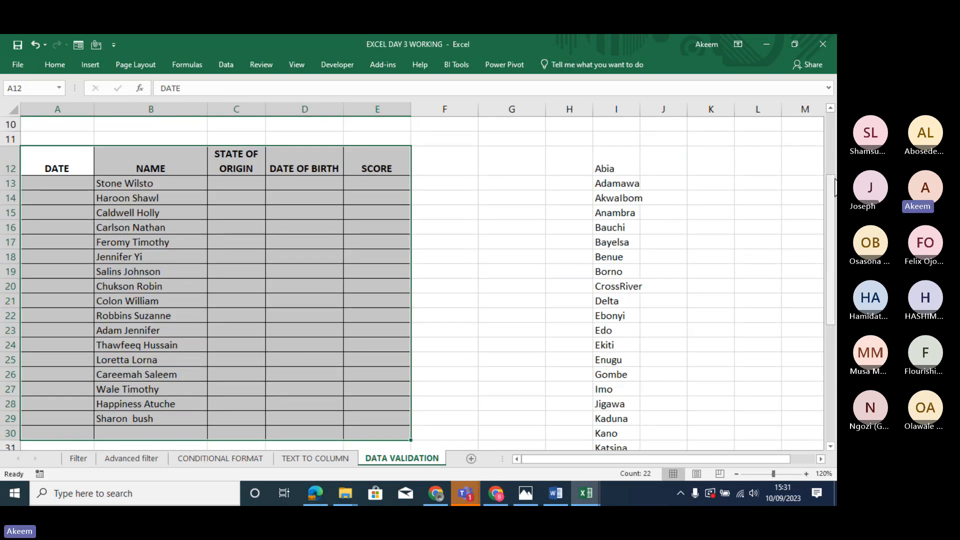
Examine the data validation notes in rows 1 to 8 and the table of names below them.
scroll(834, 175, "up", 1)
scroll(834, 175, "up", 2)
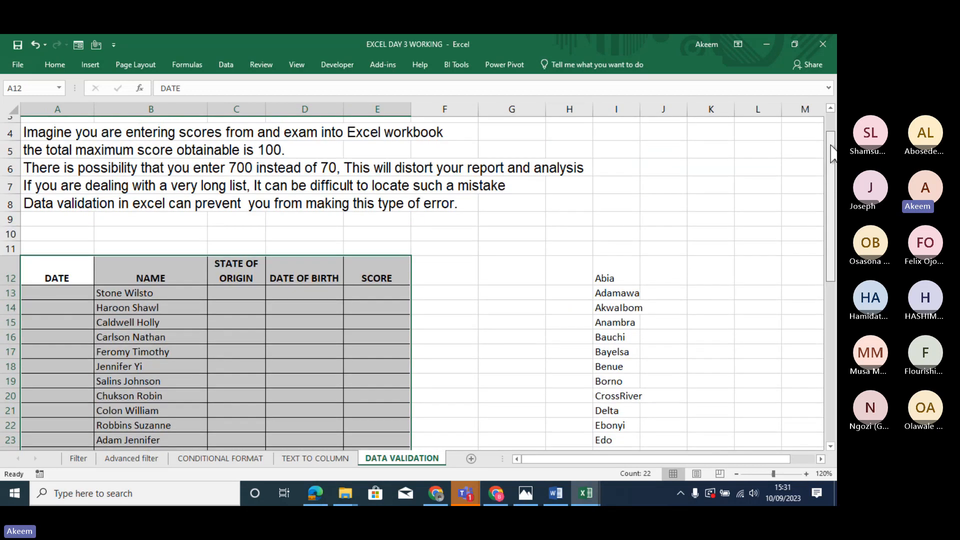
scroll(834, 180, "down", 2)
scroll(835, 190, "up", 1)
scroll(836, 190, "down", 2)
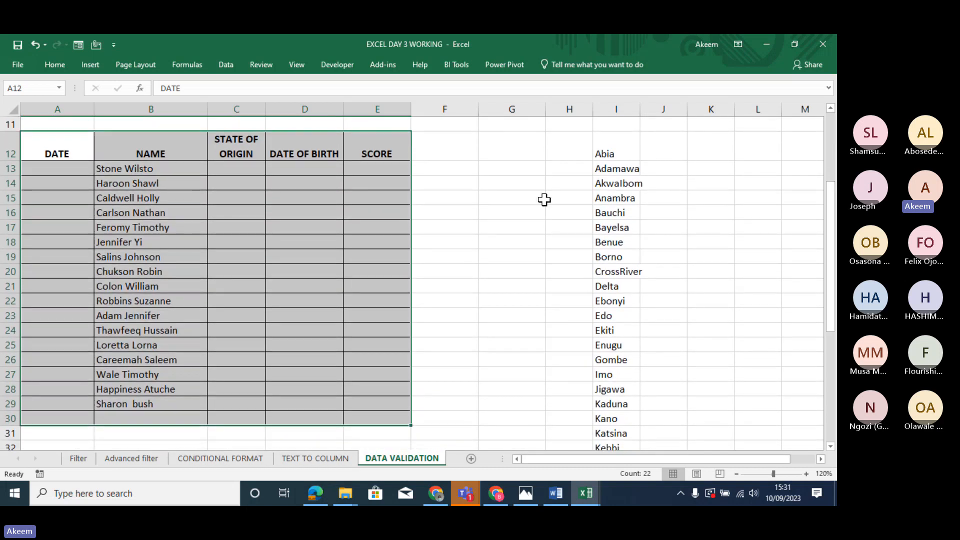
left_click(352, 199)
left_click(192, 167)
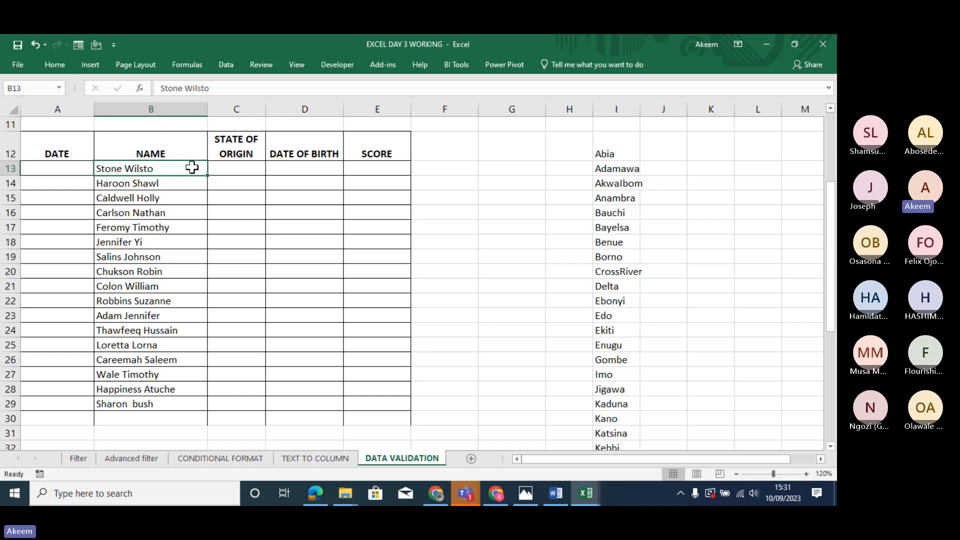
key("ctrl+Up")
key("ctrl+Up")
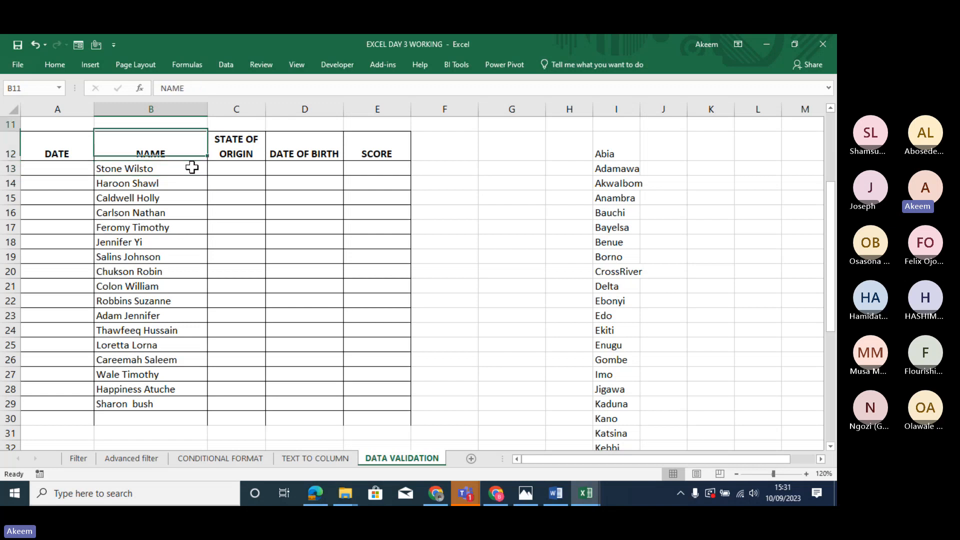
key("Down")
key("Down")
key("Down")
key("Down")
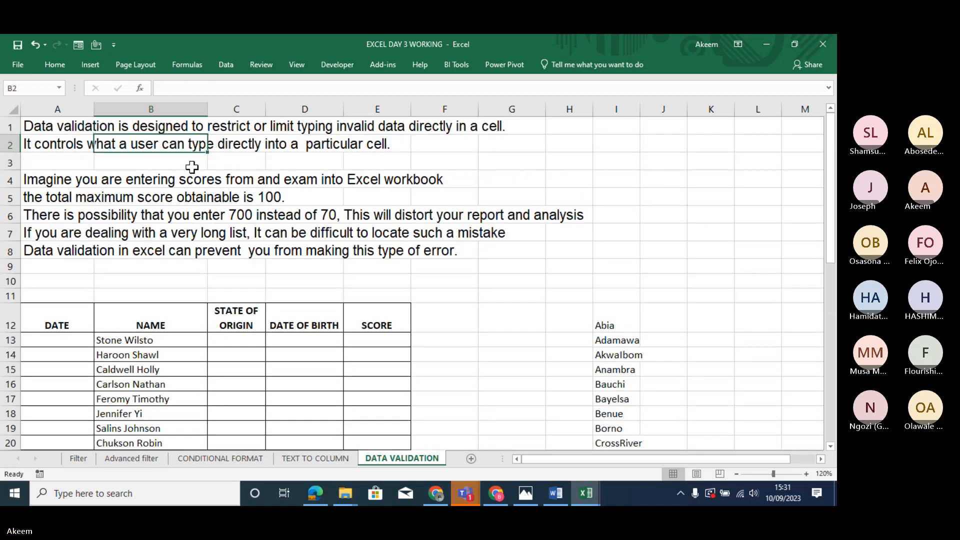
key("Down")
key("Down")
key("Down")
key("Down")
key("Down")
key("Down")
key("Down")
key("Down")
key("Down")
key("Down")
key("Down")
key("Down")
key("Down")
key("Down")
key("Down")
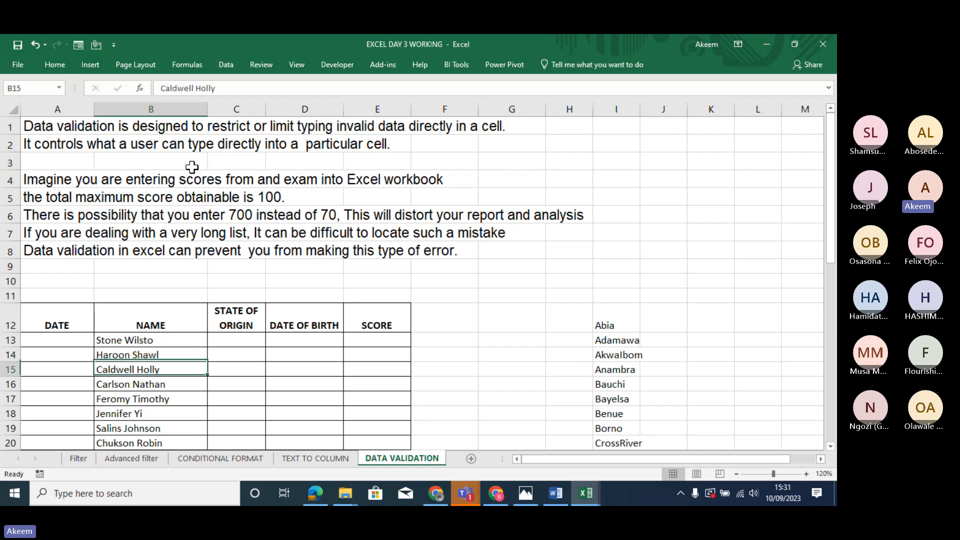
key("Down")
key("Down")
key("Down")
key("Down")
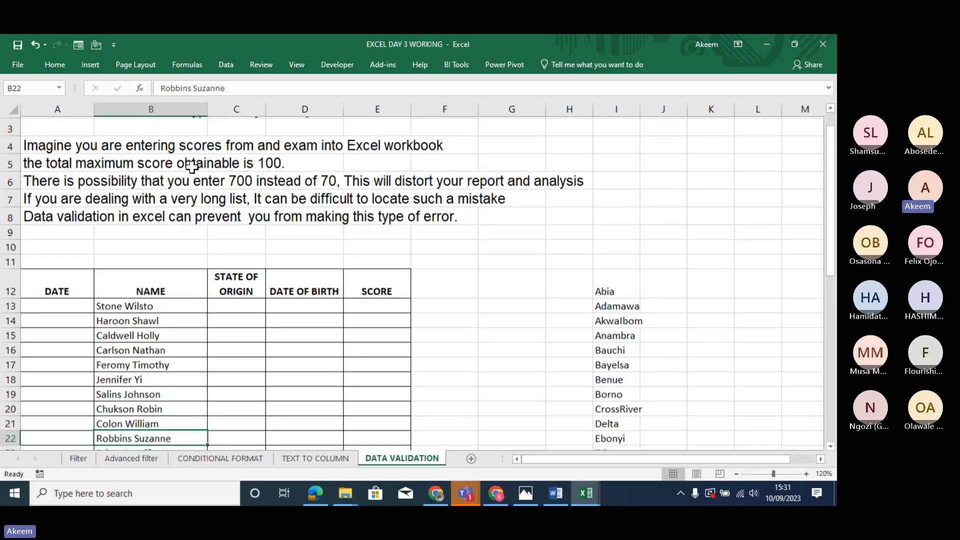
key("Down")
key("Down")
key("Down")
key("Down")
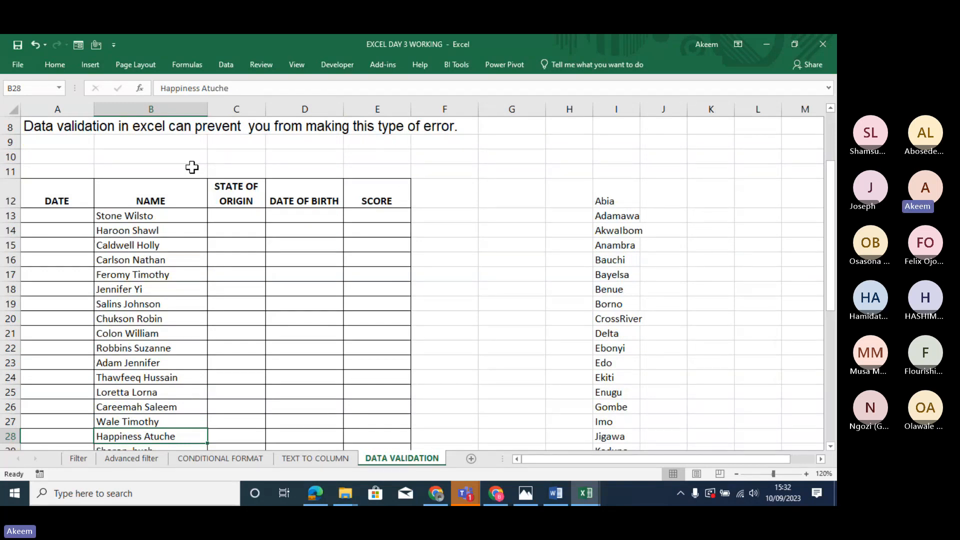
Enter the misspelled states of origin Osnu in C13 and Lagoss in C14.
left_click(235, 210)
type("O")
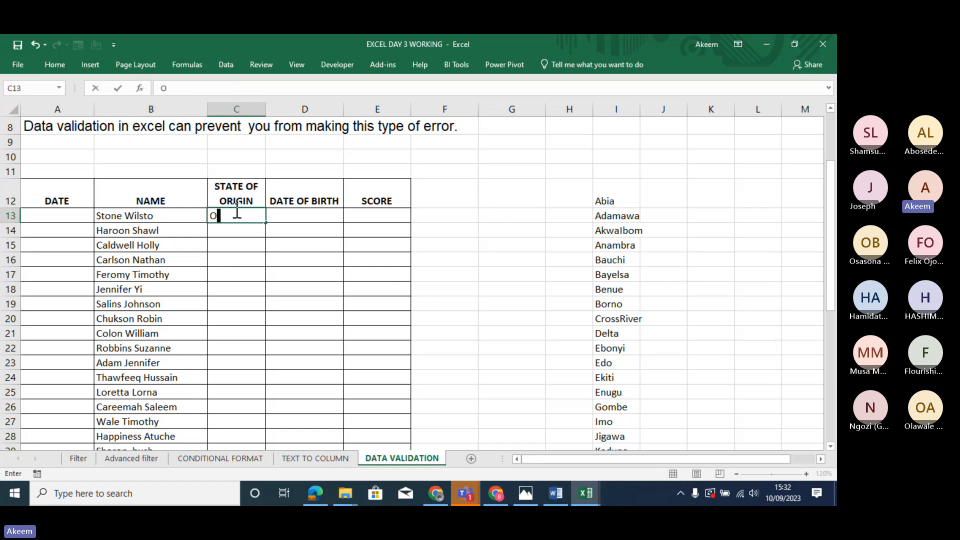
type("snu")
key("Return")
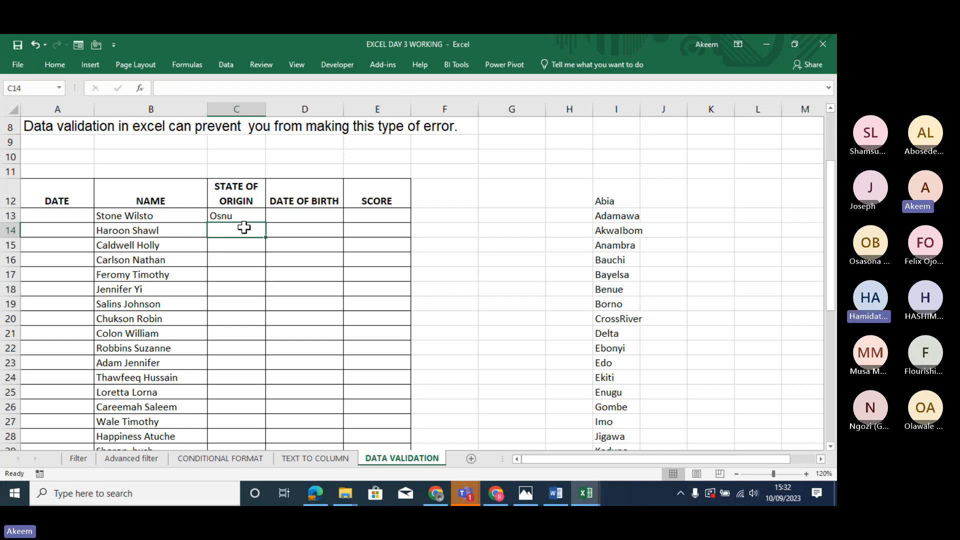
type("La")
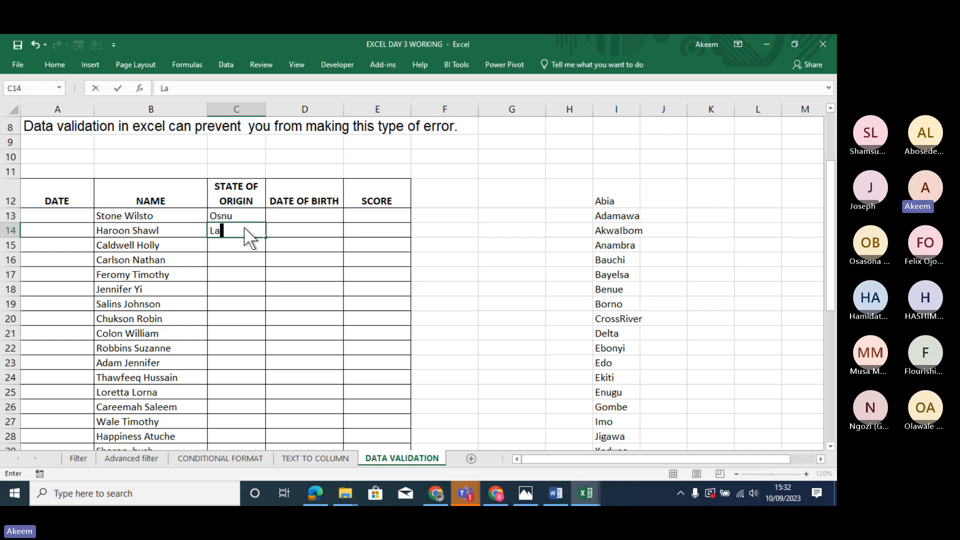
type("goss")
key("ctrl+Return")
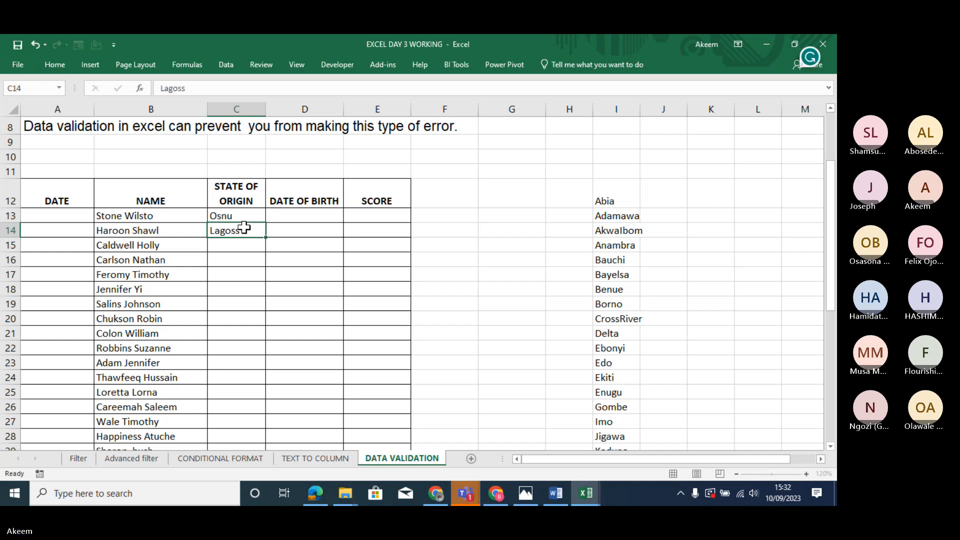
left_click(247, 243)
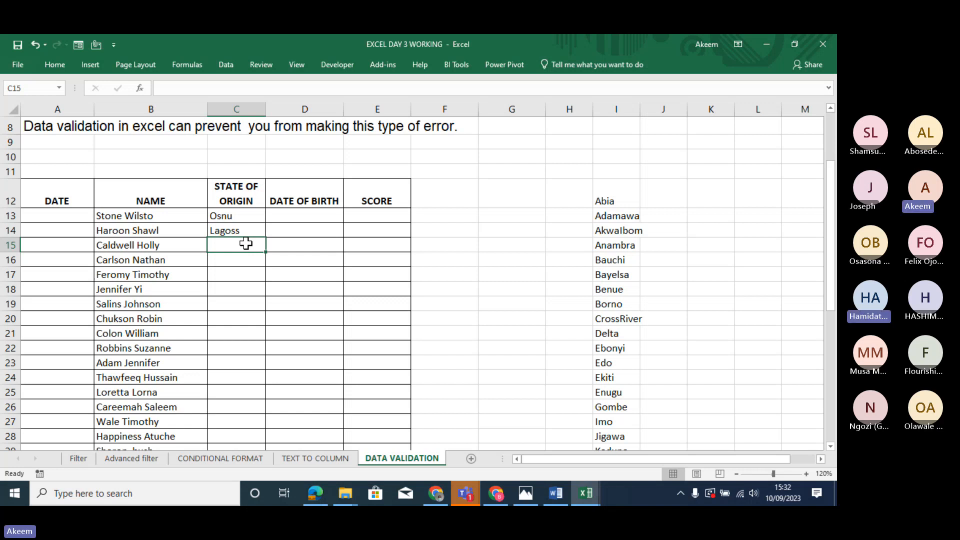
Enter 70 as the first score in E13.
left_click(378, 217)
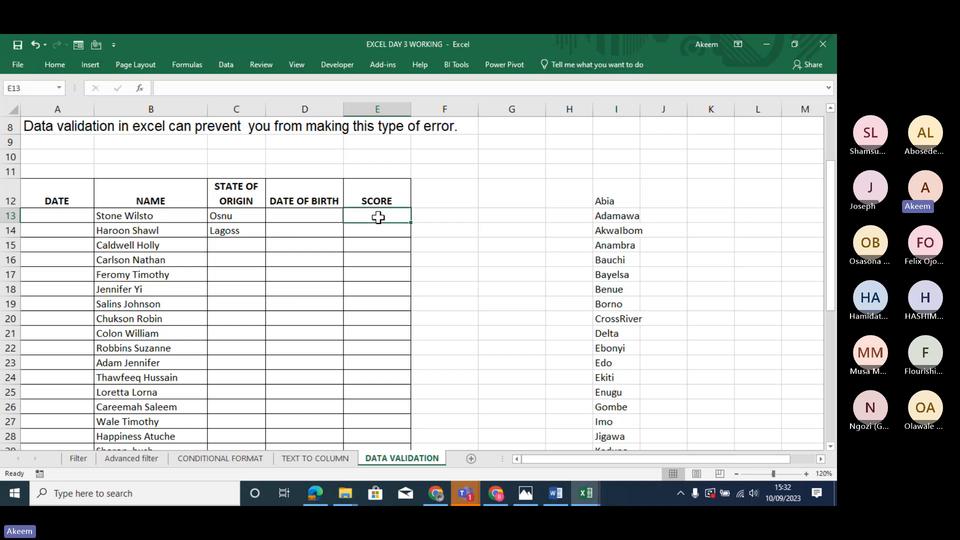
type("7")
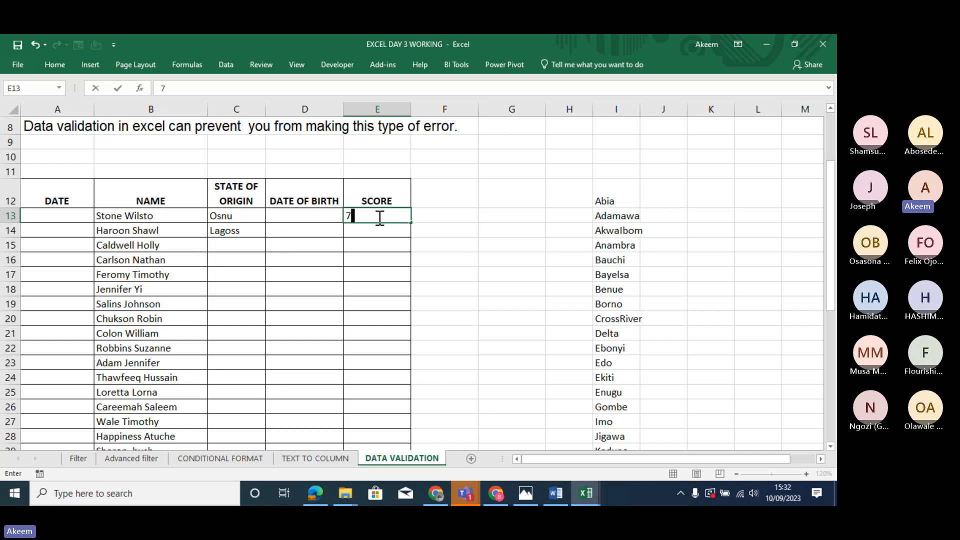
type("0")
key("Return")
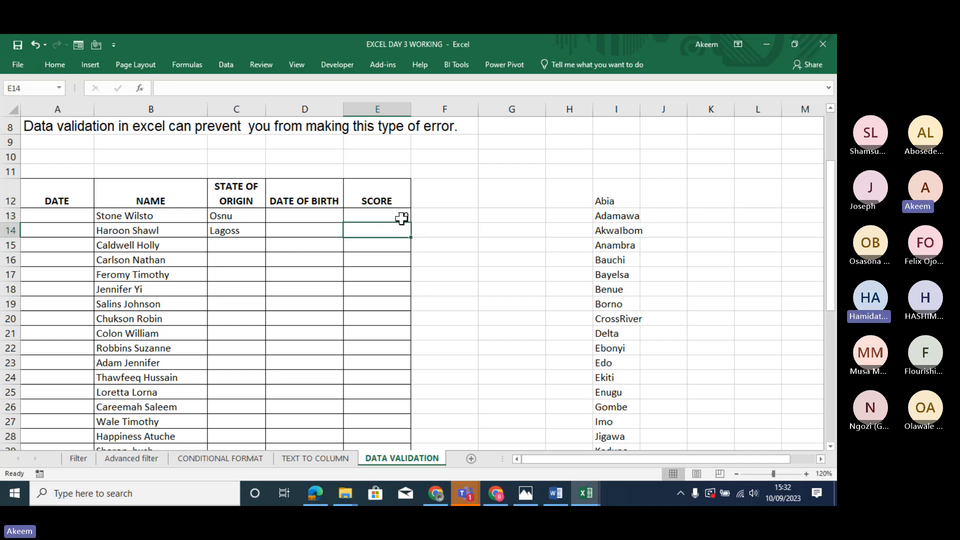
Change the first score in E13 to 700.
left_click(401, 218)
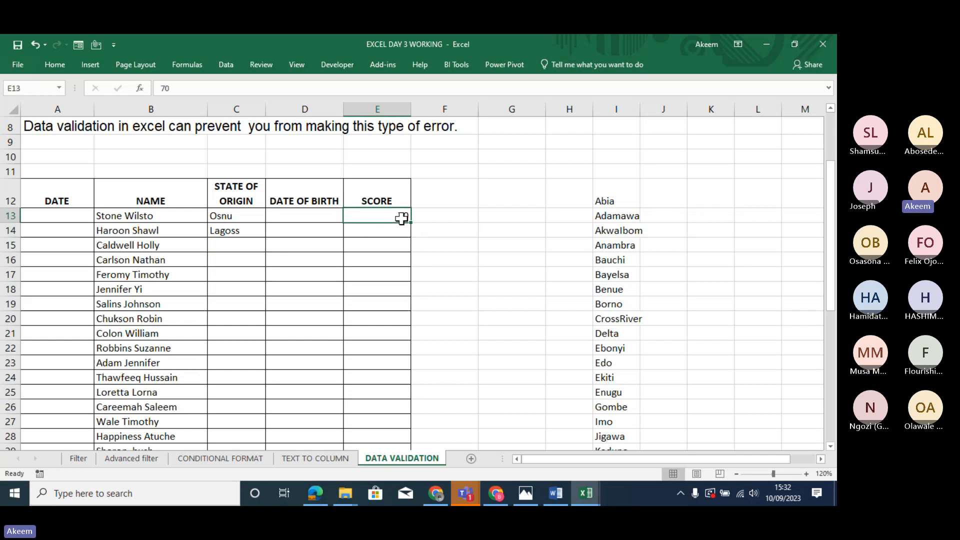
double_click(402, 218)
type("0")
key("Return")
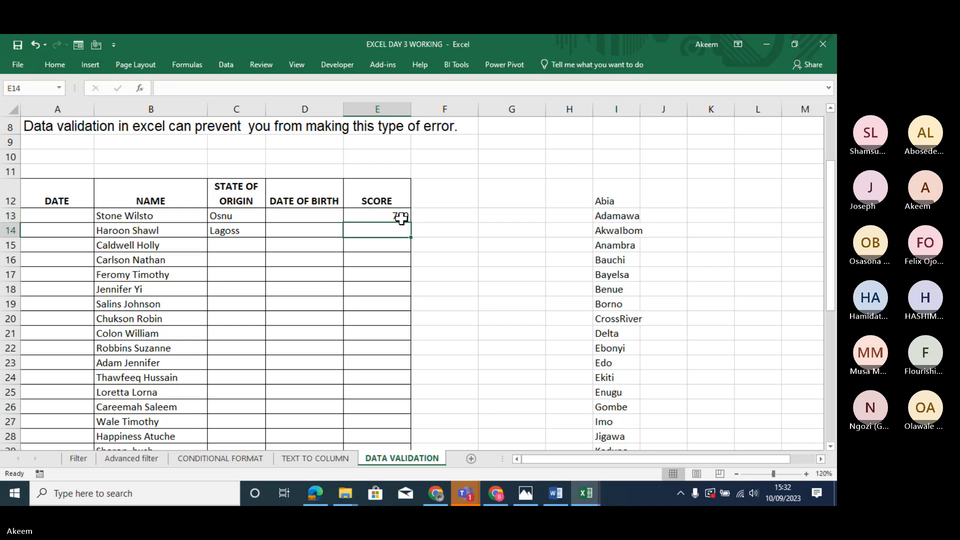
Enter the maximum obtainable score 100 in E11, directly above the SCORE heading.
left_click(390, 199)
left_click(384, 173)
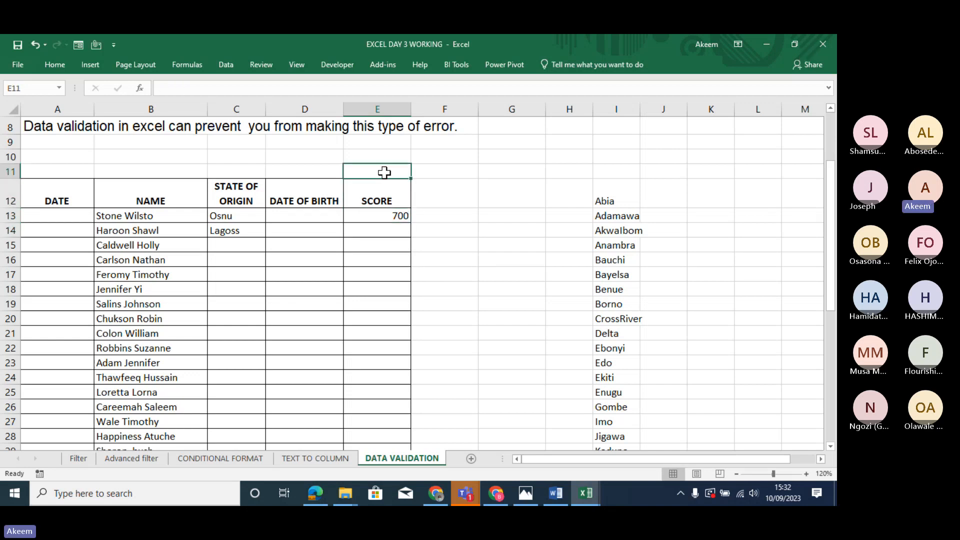
type("100")
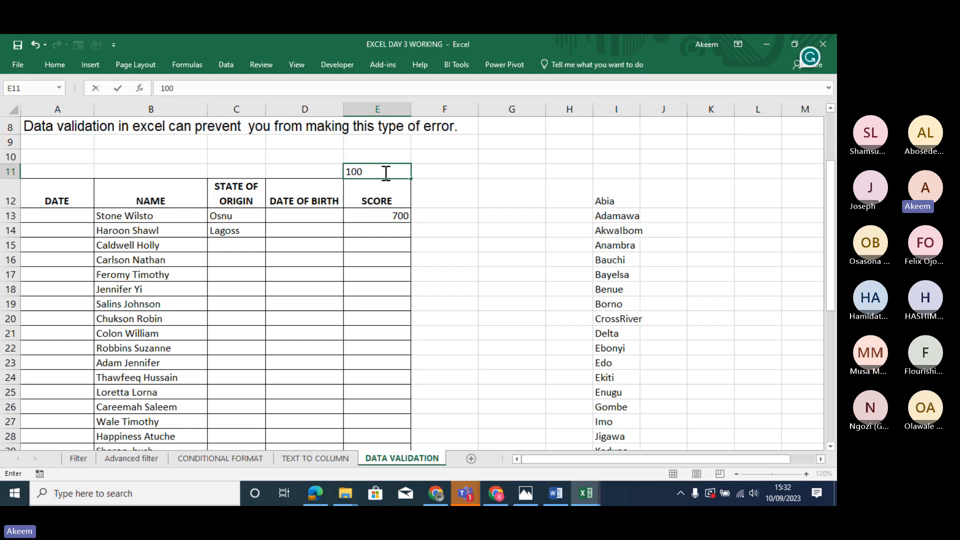
key("Return")
Clear the score in E13.
left_click(396, 215)
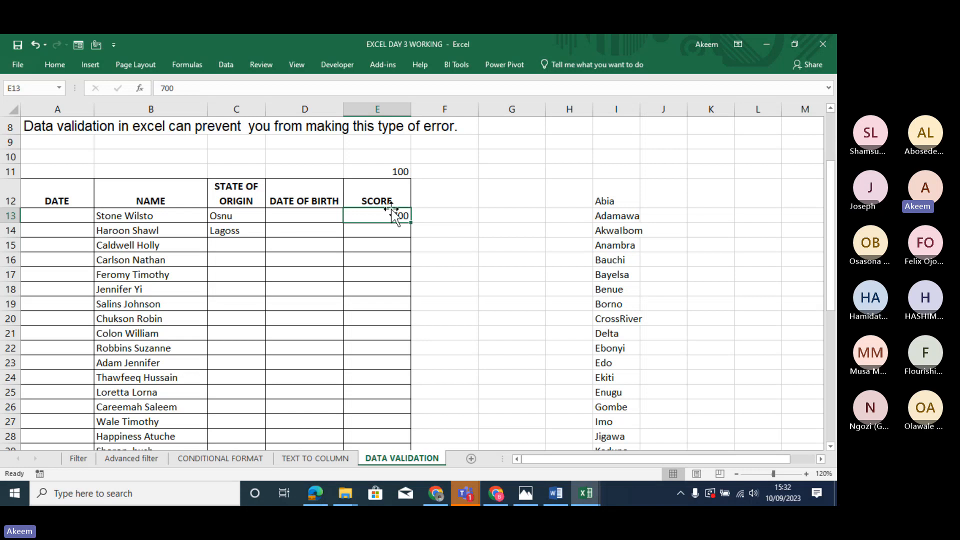
left_click(390, 199)
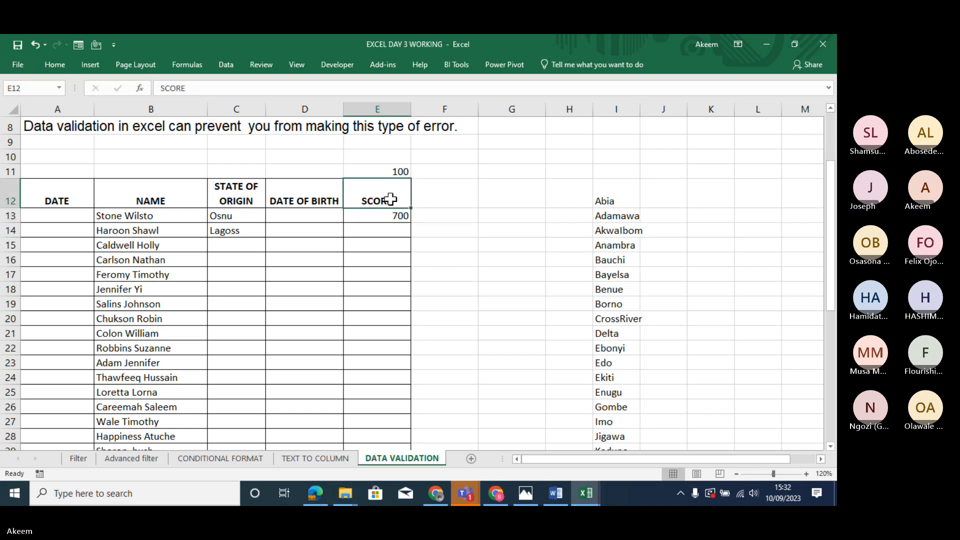
left_click(389, 217)
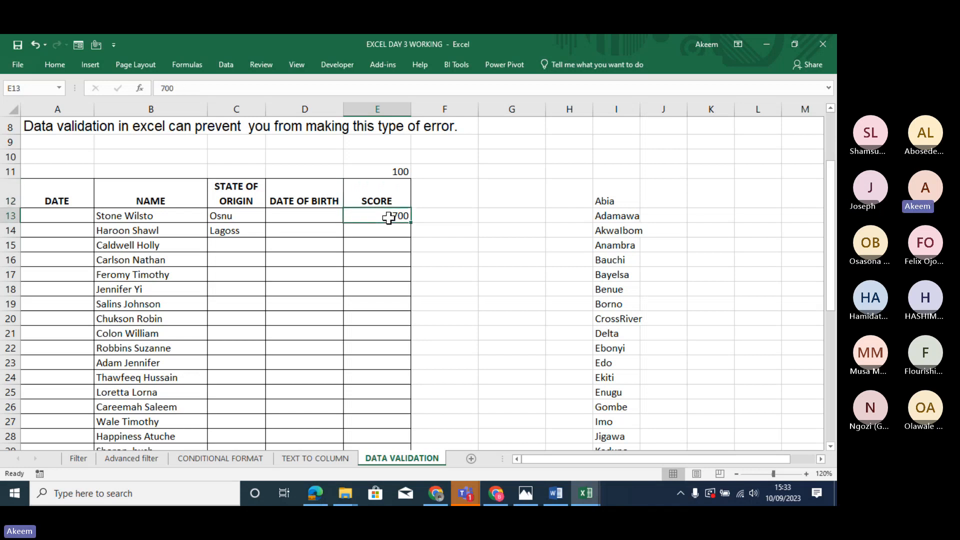
key("Delete")
Start a data validation rule on the score cells E13:E29 that allows only whole numbers.
left_click_drag(389, 218, 374, 177)
left_click(390, 418)
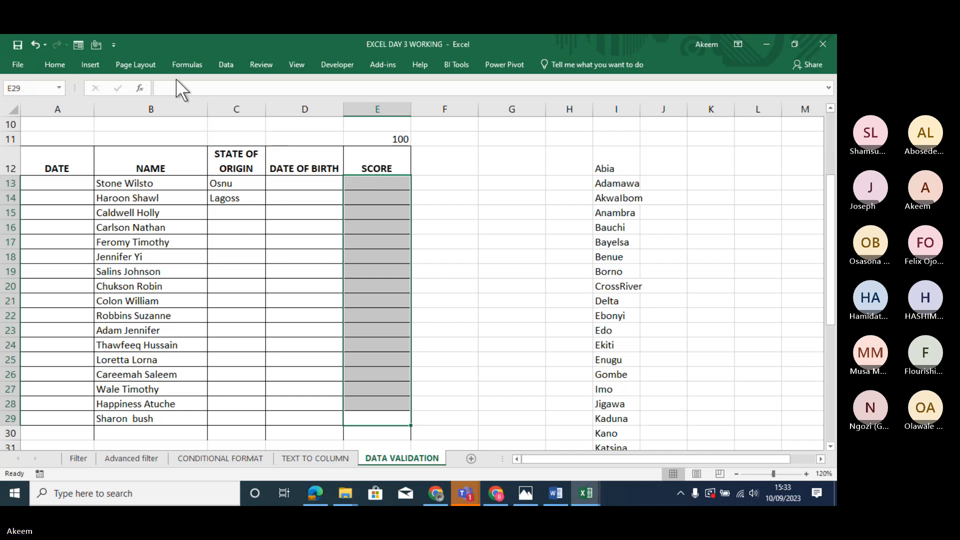
left_click(226, 64)
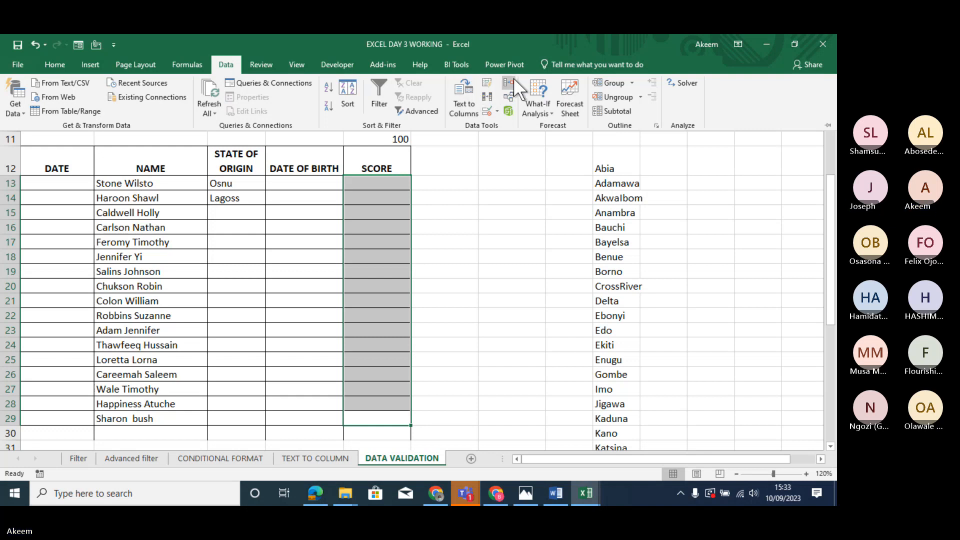
left_click(487, 111)
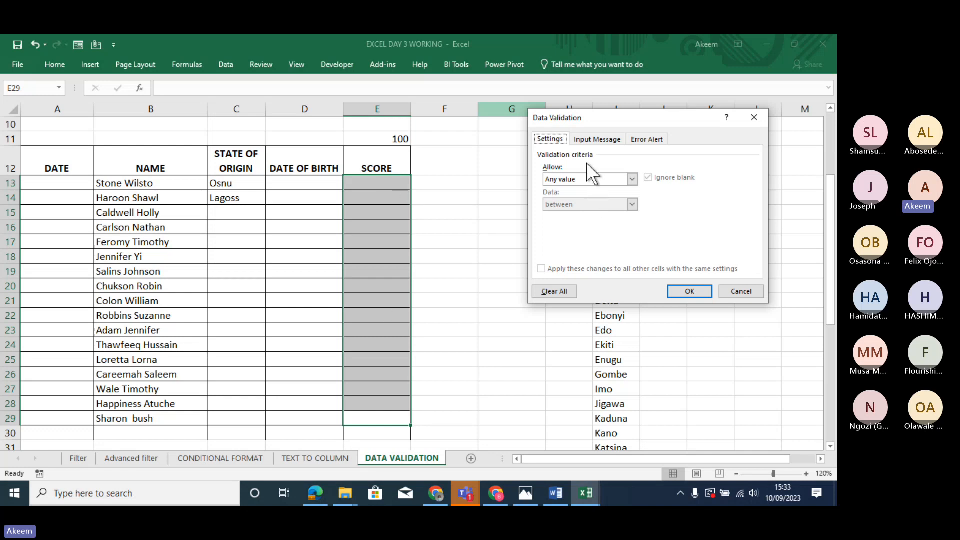
left_click(632, 178)
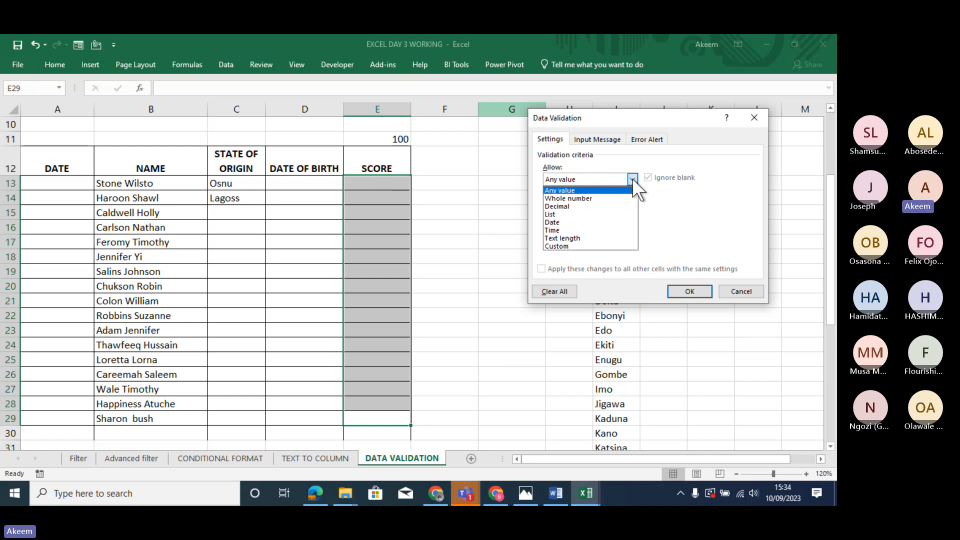
left_click(596, 199)
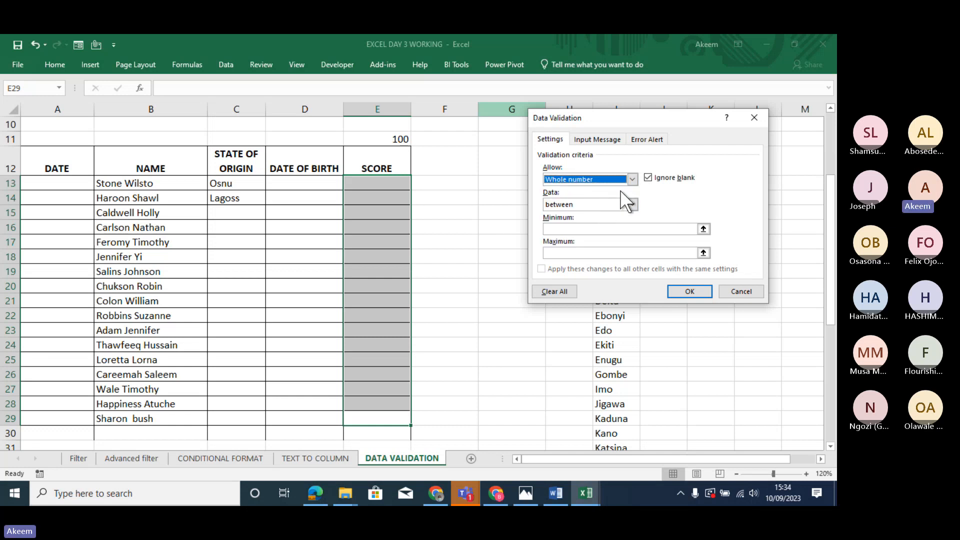
Limit the score validation to values between a minimum of 0 and a maximum of 100, and apply the rule.
left_click(602, 230)
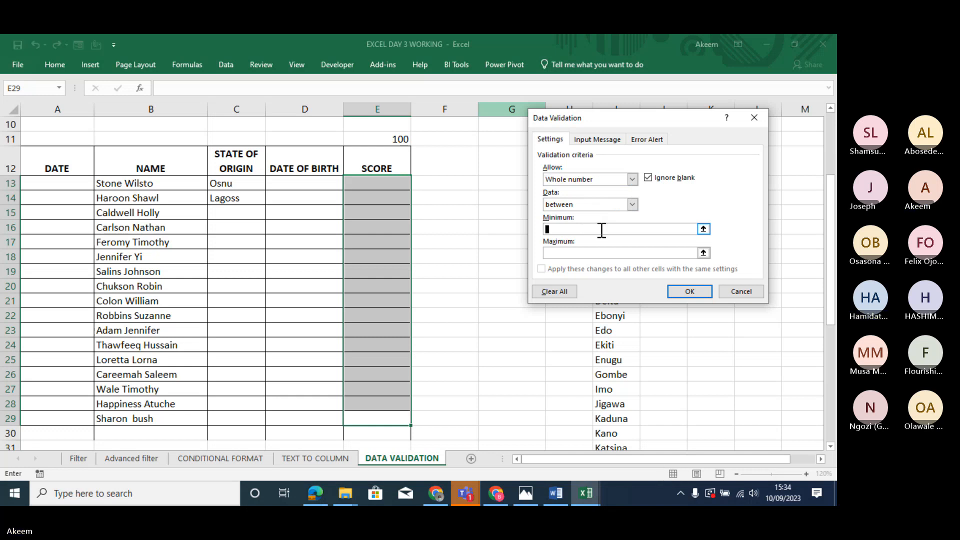
left_click(632, 204)
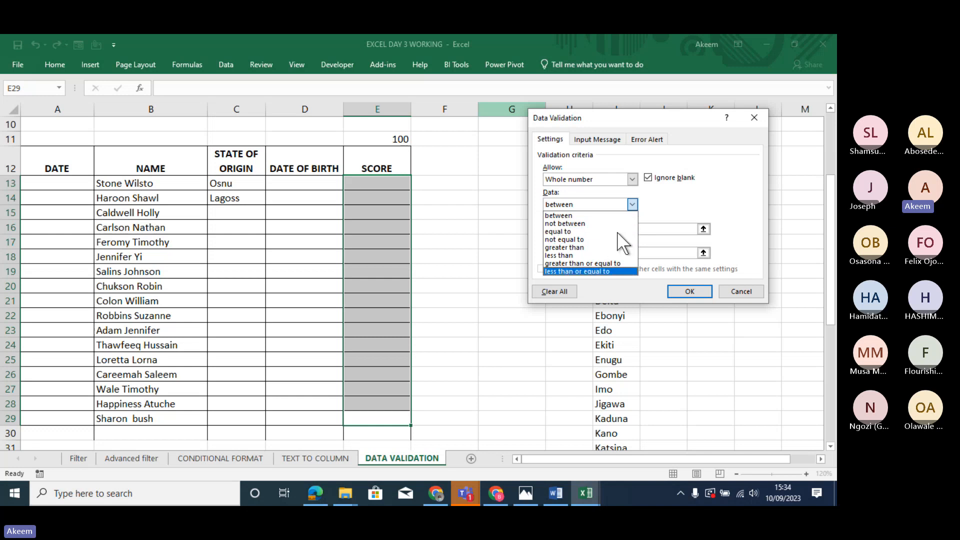
left_click(631, 202)
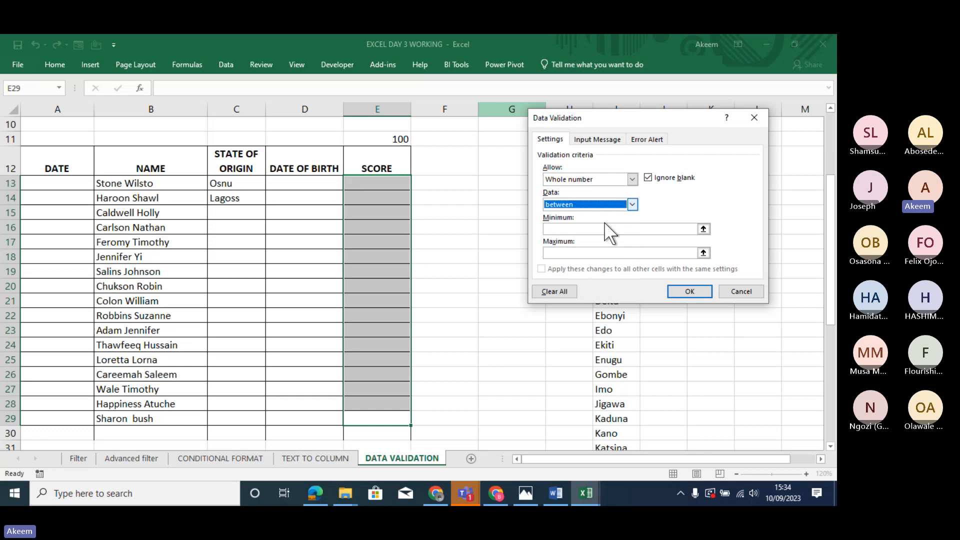
left_click(597, 230)
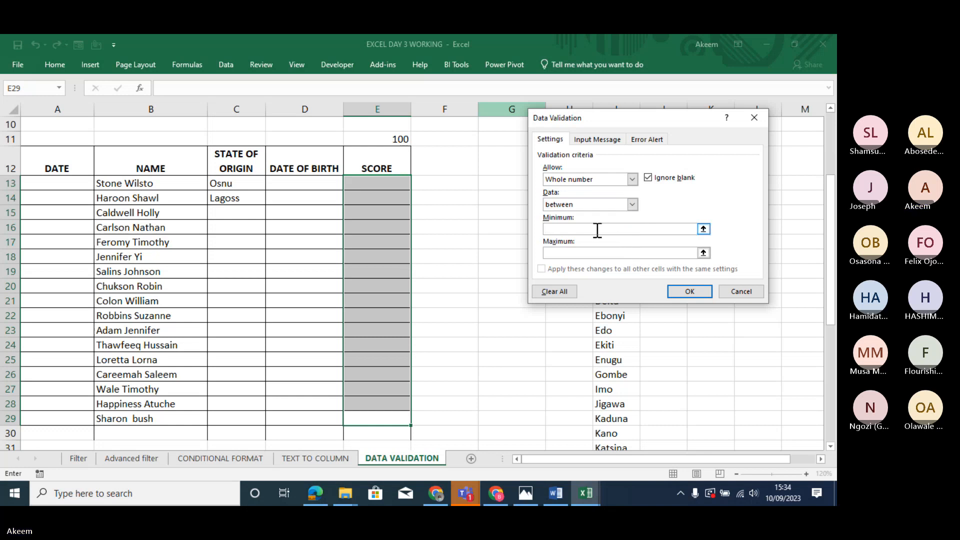
left_click(591, 253)
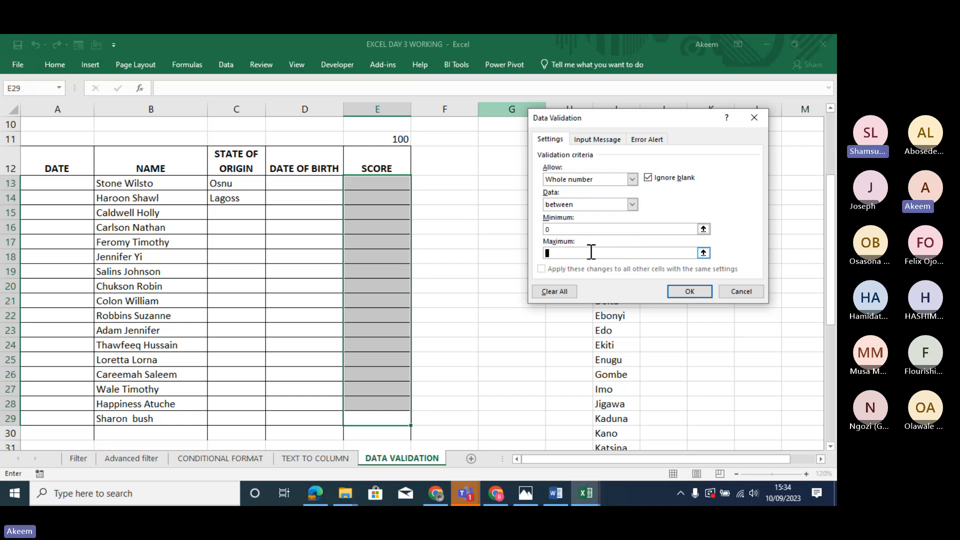
type("100")
left_click(688, 289)
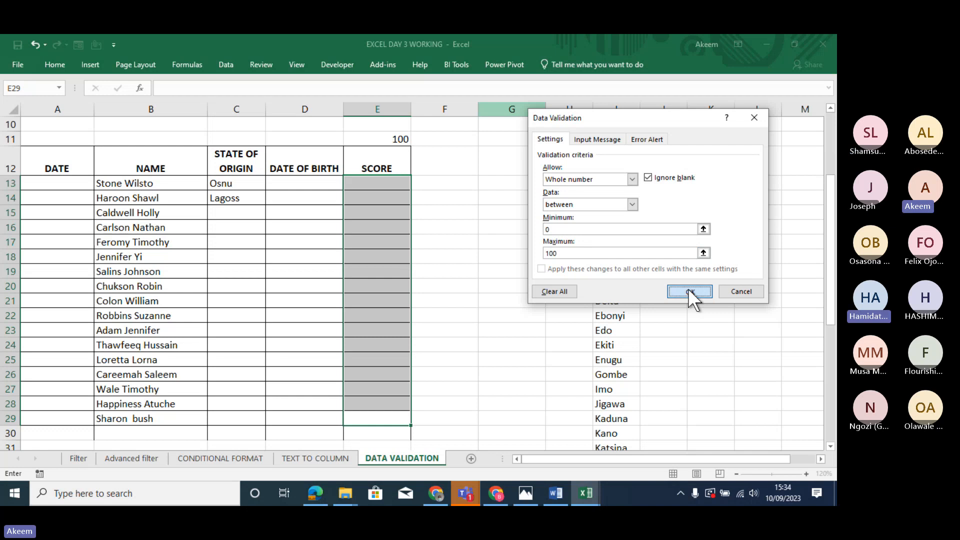
Enter the scores 25 in E14 and 45 in E15.
left_click(391, 196)
type("25")
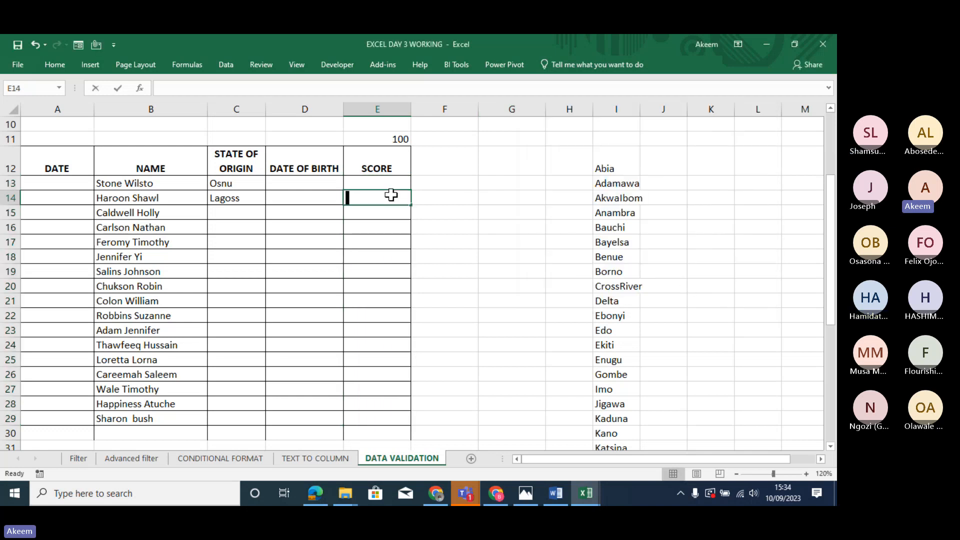
key("Return")
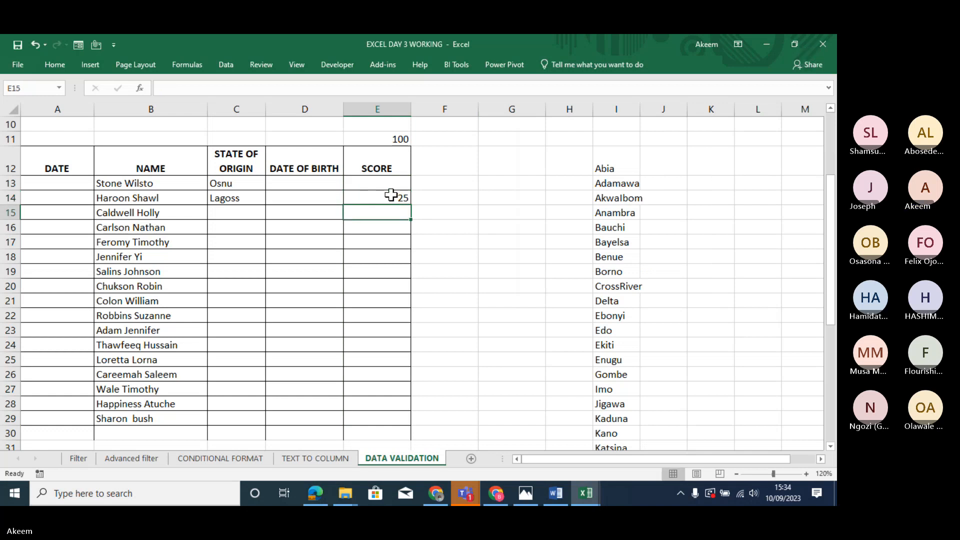
type("45")
key("Return")
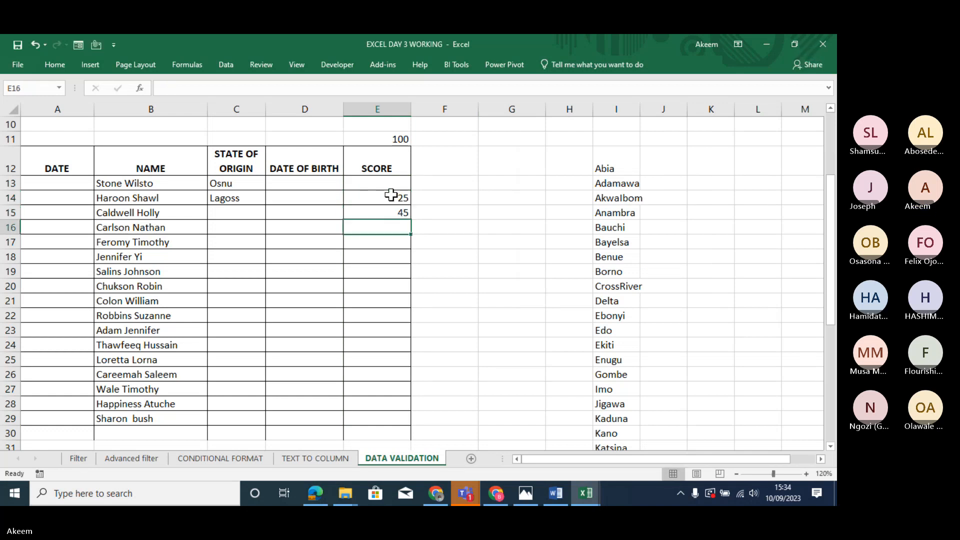
Test the score validation by trying to enter 109 in E16 and -1 in E19.
type("109")
key("Return")
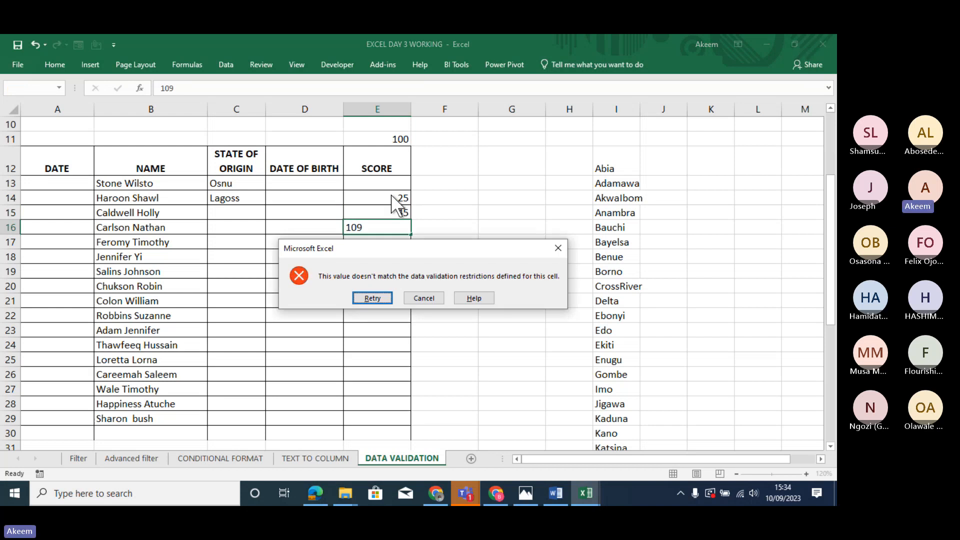
left_click(423, 301)
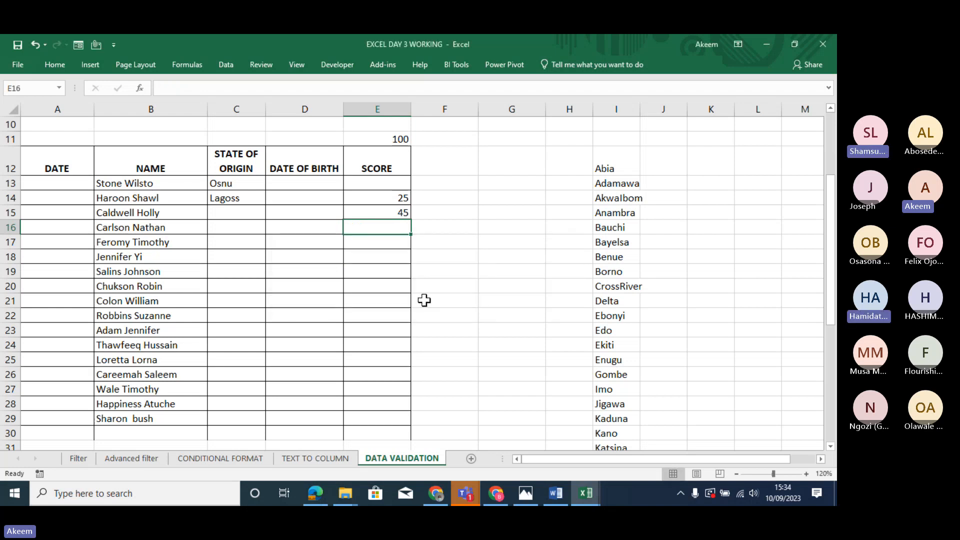
left_click(381, 275)
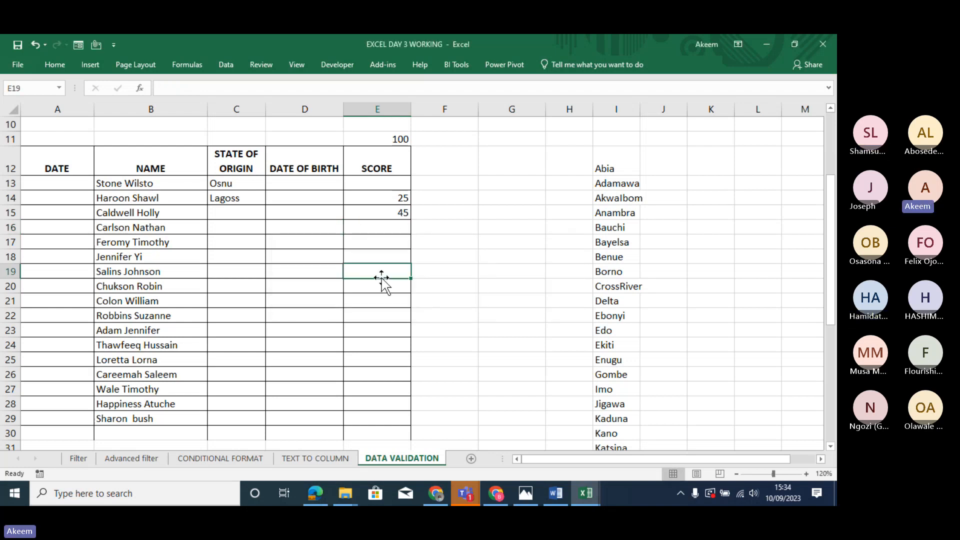
type("-1")
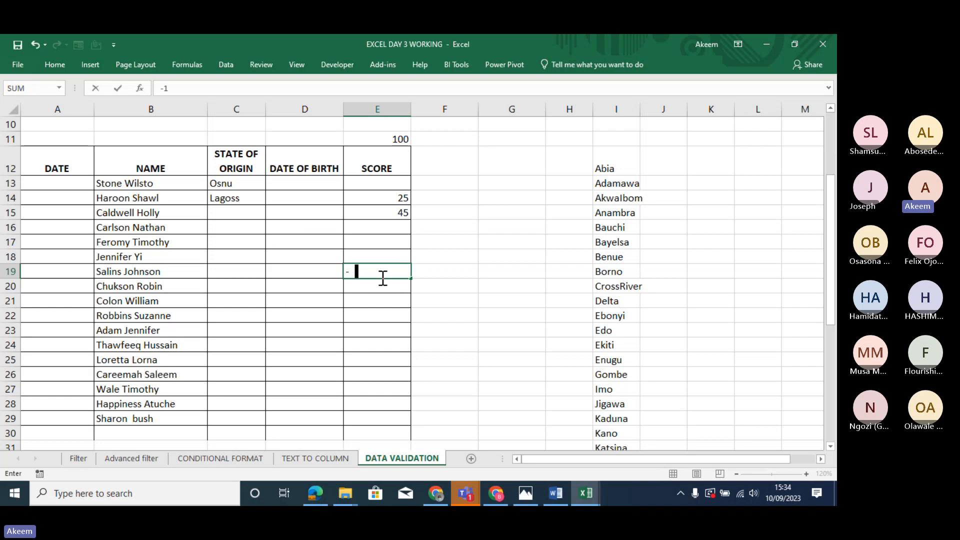
key("Return")
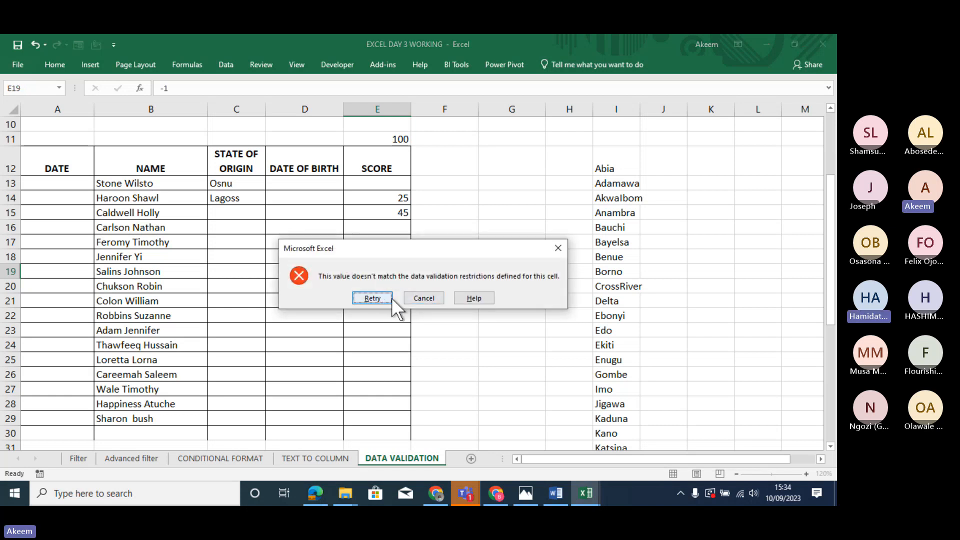
left_click(417, 299)
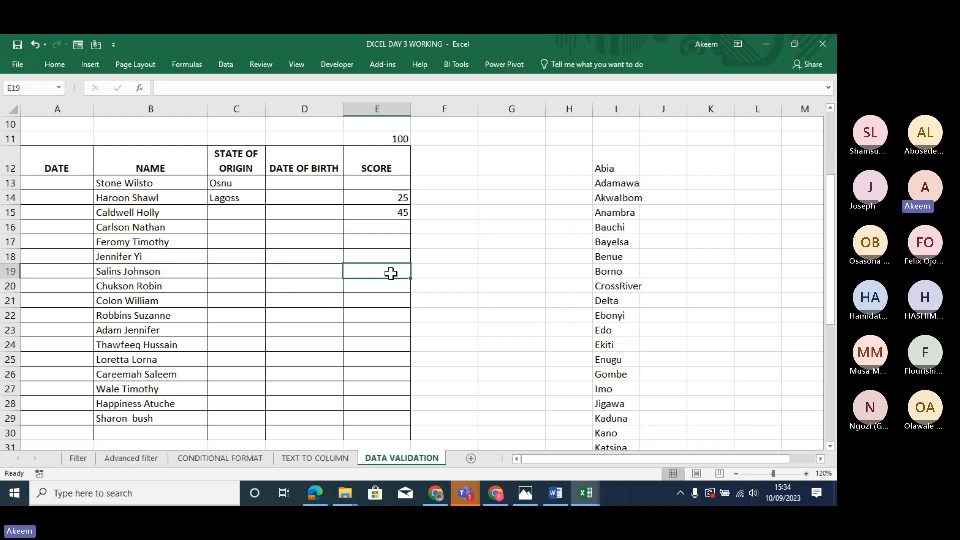
Enter the score 0 in E19 and select the score cells E13:E29.
type("0")
key("Return")
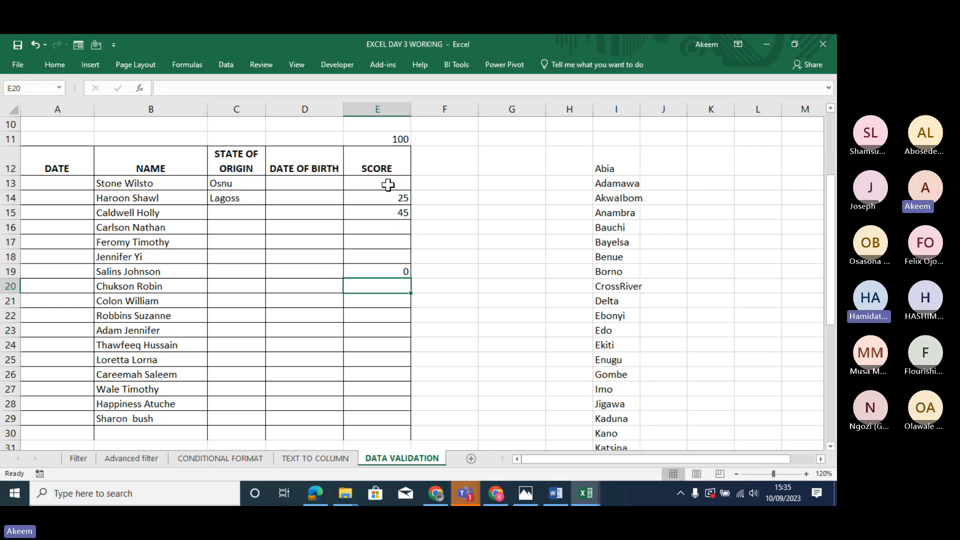
left_click_drag(388, 185, 403, 416)
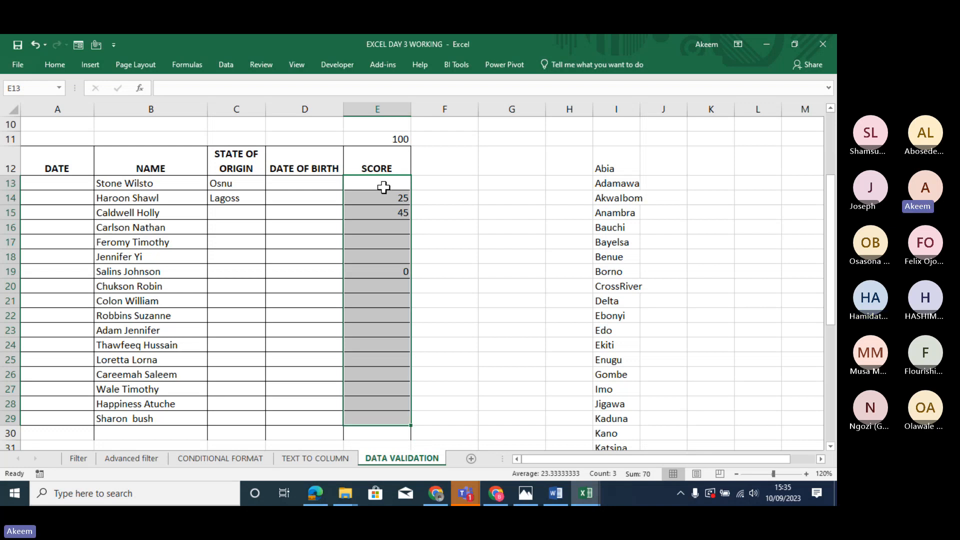
left_click_drag(385, 184, 397, 412)
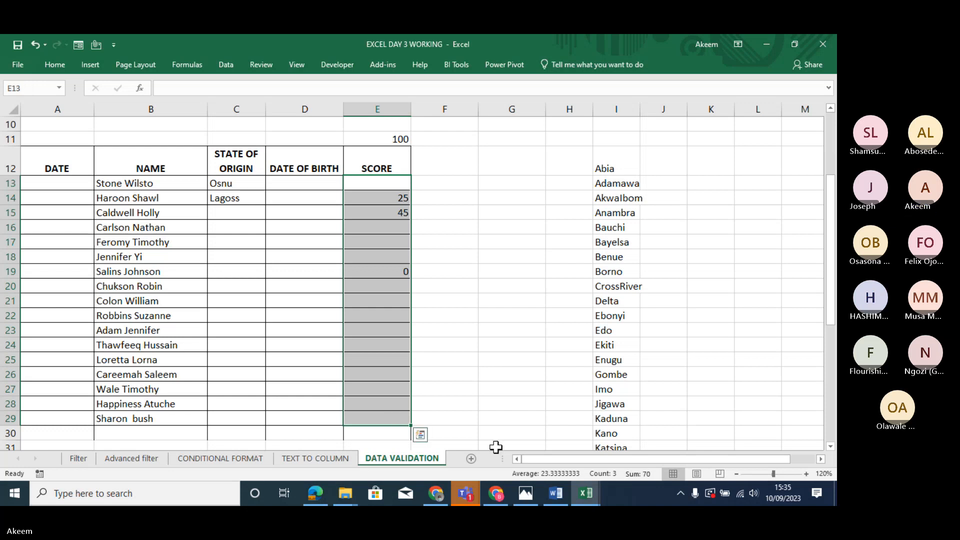
Switch to the Microsoft Teams meeting to check the participants list, and return to the Excel worksheet.
left_click(466, 493)
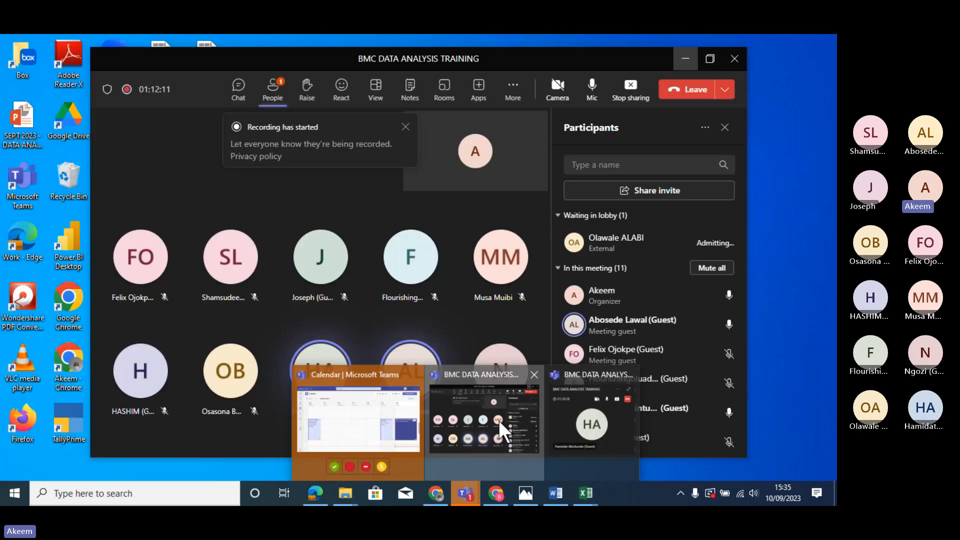
left_click(499, 420)
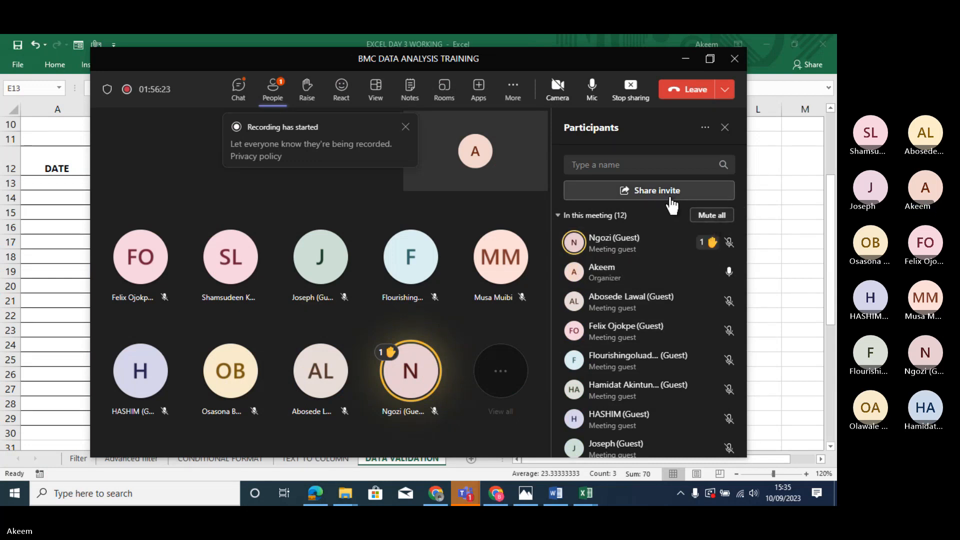
left_click(272, 91)
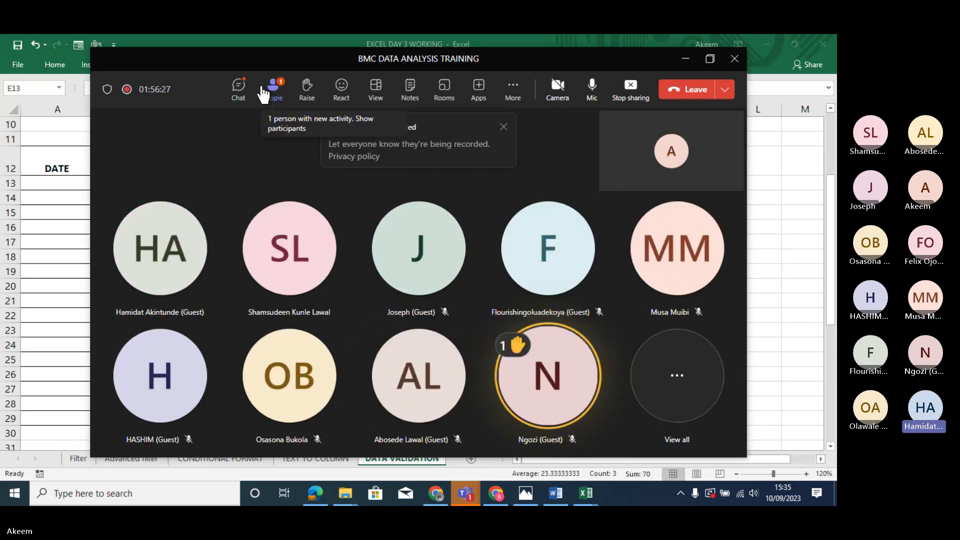
left_click(278, 96)
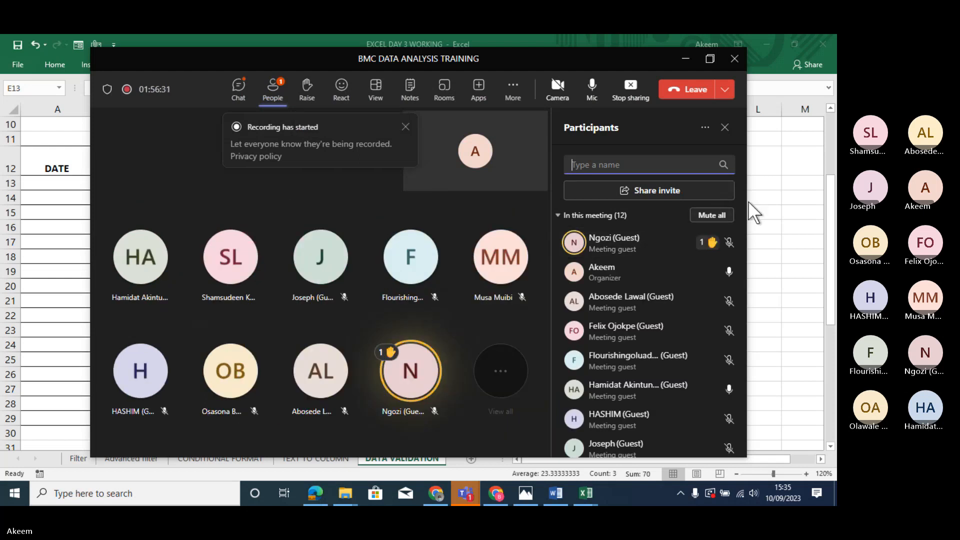
left_click(685, 61)
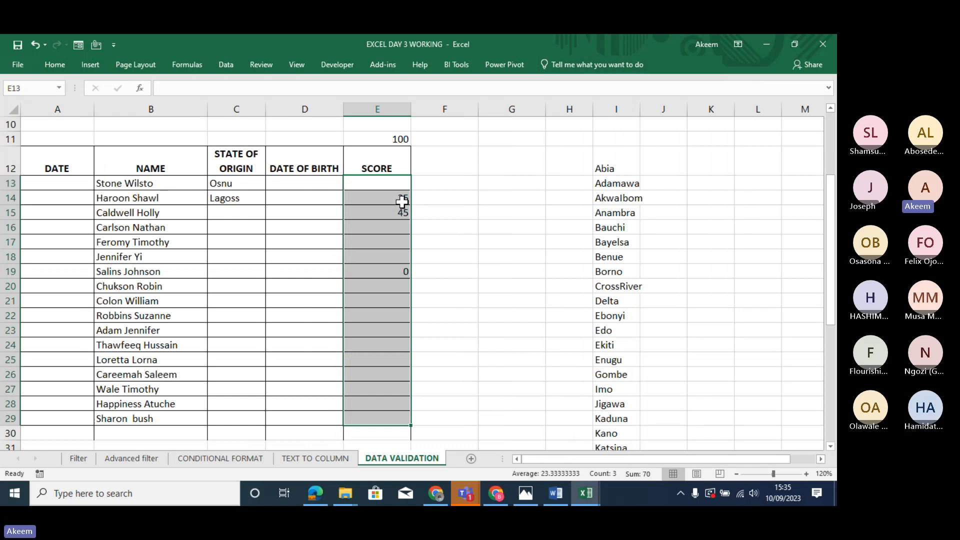
Delete the scores in E13:E29.
key("Delete")
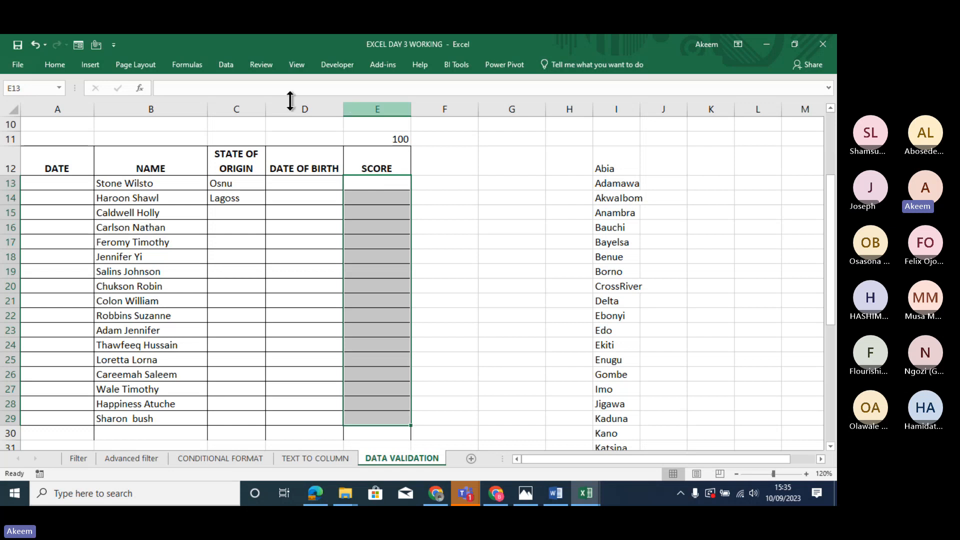
left_click(225, 65)
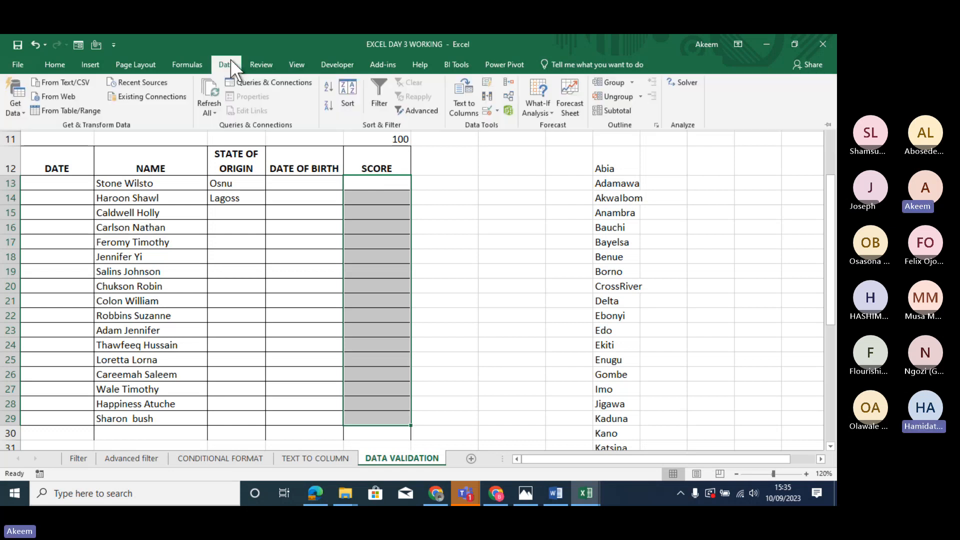
left_click(487, 108)
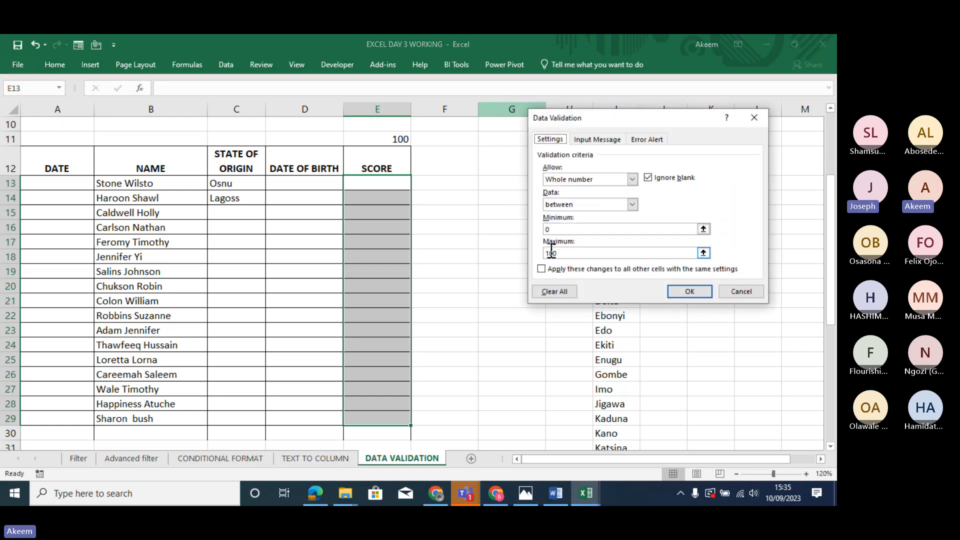
left_click(556, 292)
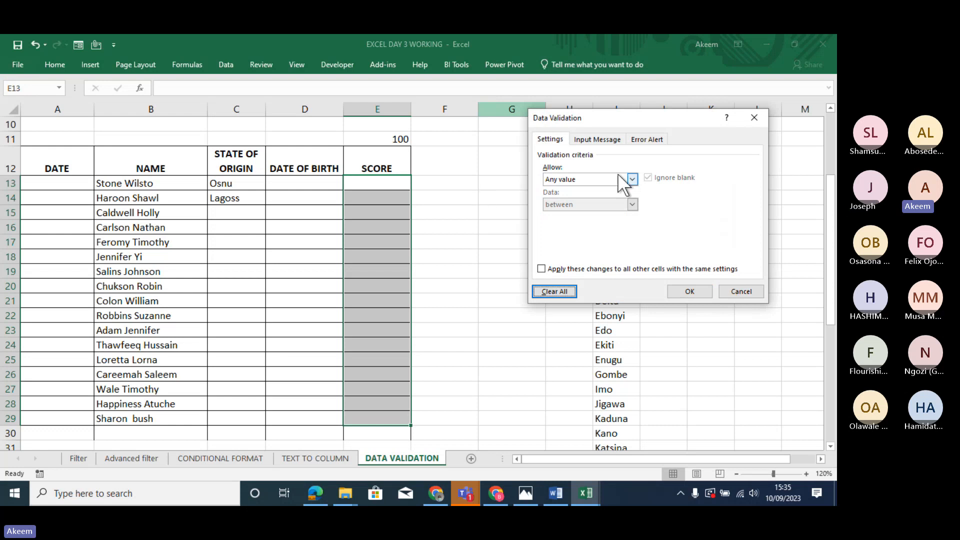
left_click(753, 118)
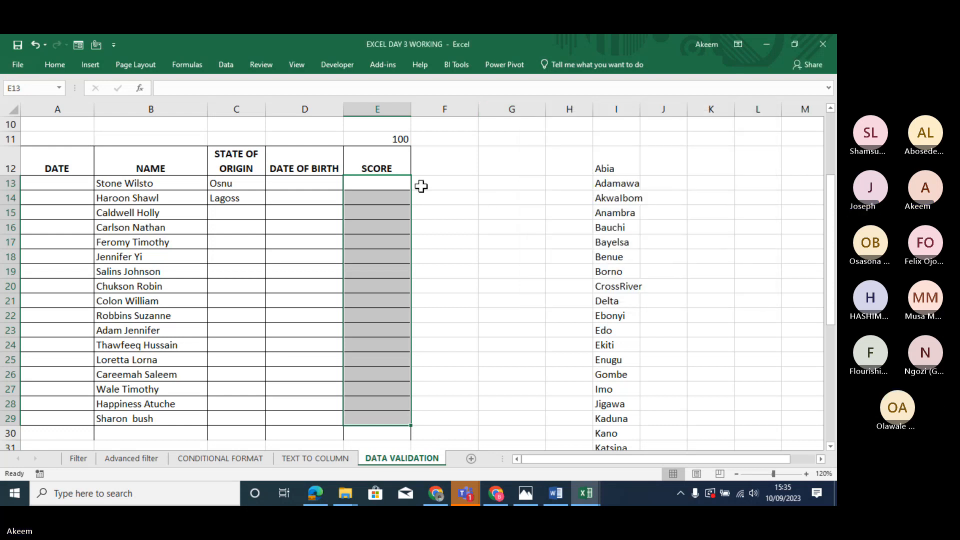
Select the score cells E13:E29 again, starting from the first row below the SCORE heading.
left_click(392, 183)
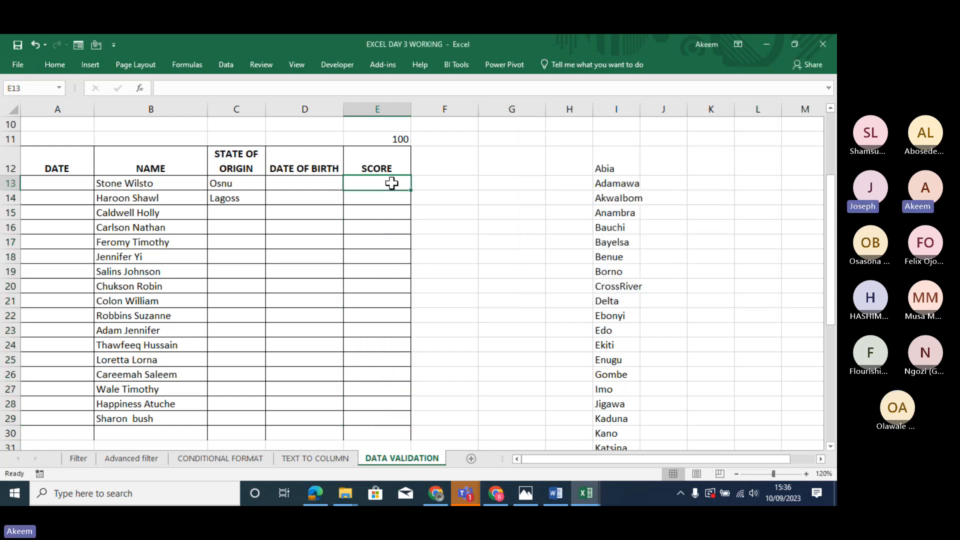
key("shift+Down")
key("shift+Down")
key("shift+Down")
key("shift+Down")
key("shift+Down")
key("shift+Down")
key("shift+Down")
key("shift+Down")
key("shift+Down")
key("shift+Down")
key("shift+Down")
key("shift+Down")
key("shift+Down")
key("shift+Down")
key("shift+Down")
key("shift+Down")
key("shift+Down")
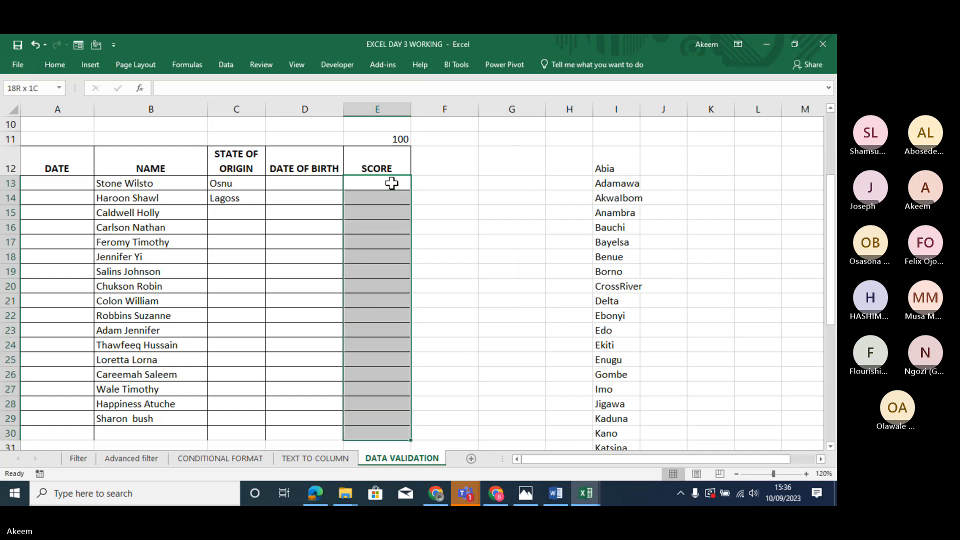
key("shift+Up")
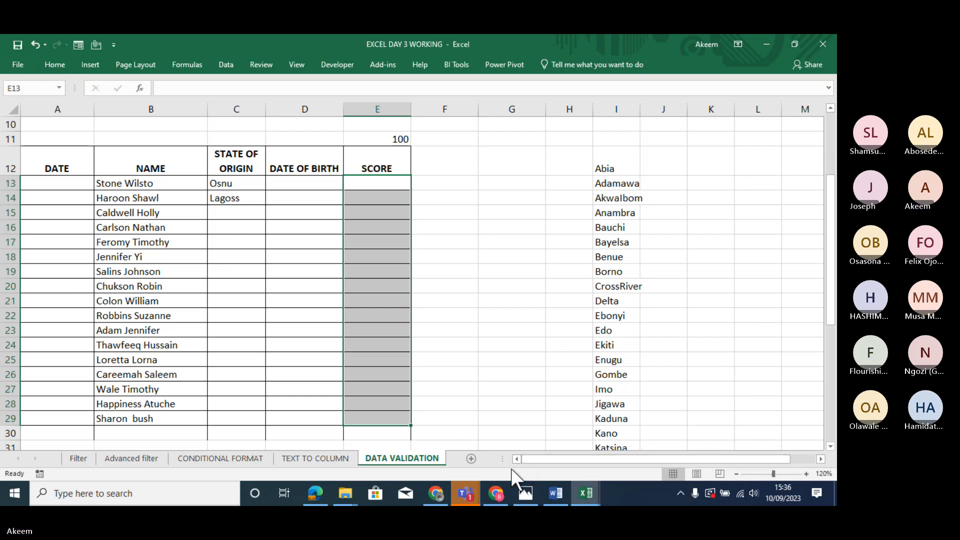
Switch to the Microsoft Teams meeting to view the participants, and return to the Excel worksheet.
left_click(469, 488)
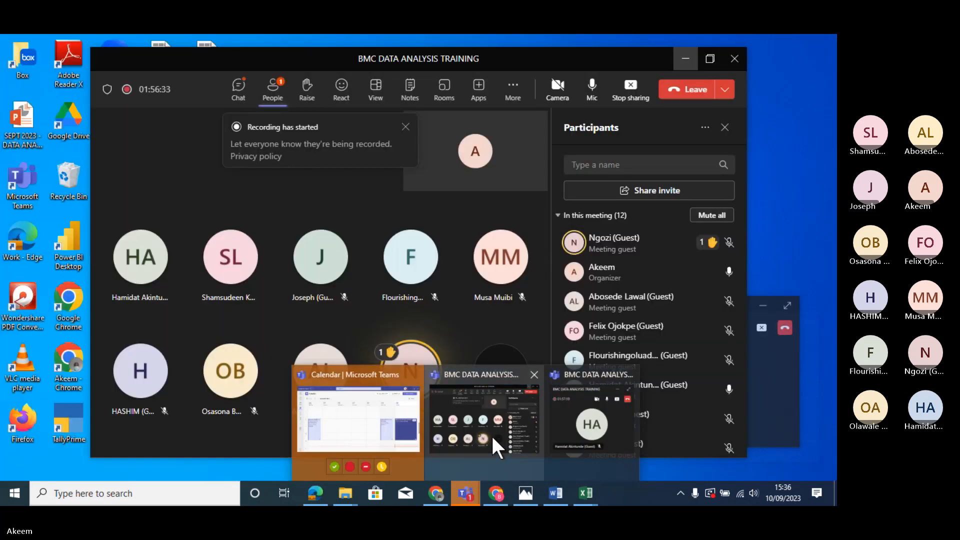
left_click(490, 434)
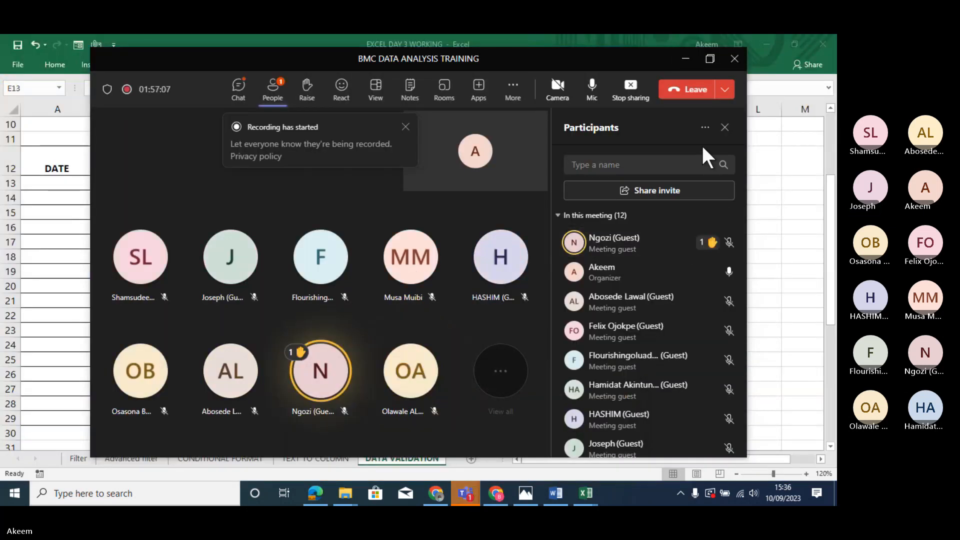
left_click(685, 60)
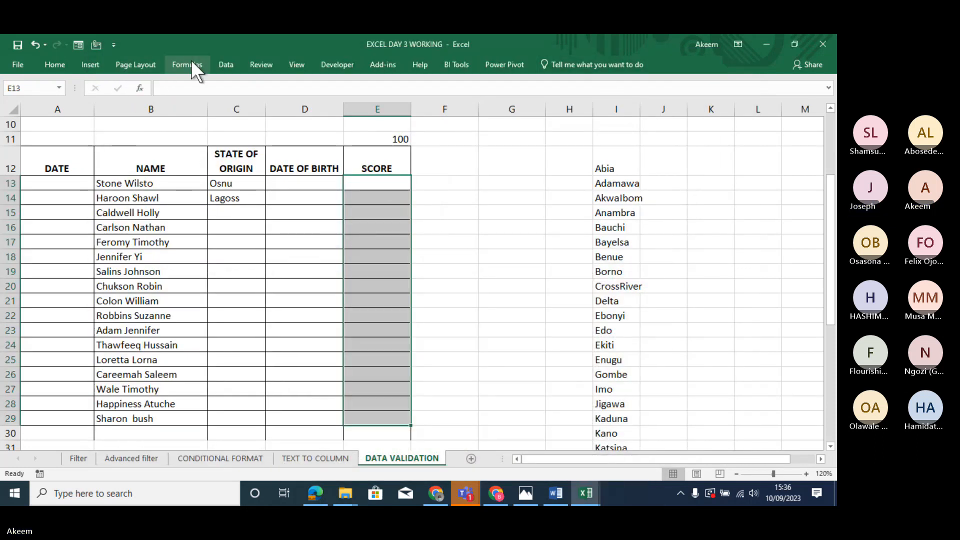
Set the data validation of the selected score cells to allow whole numbers between 0 and 100.
left_click(229, 66)
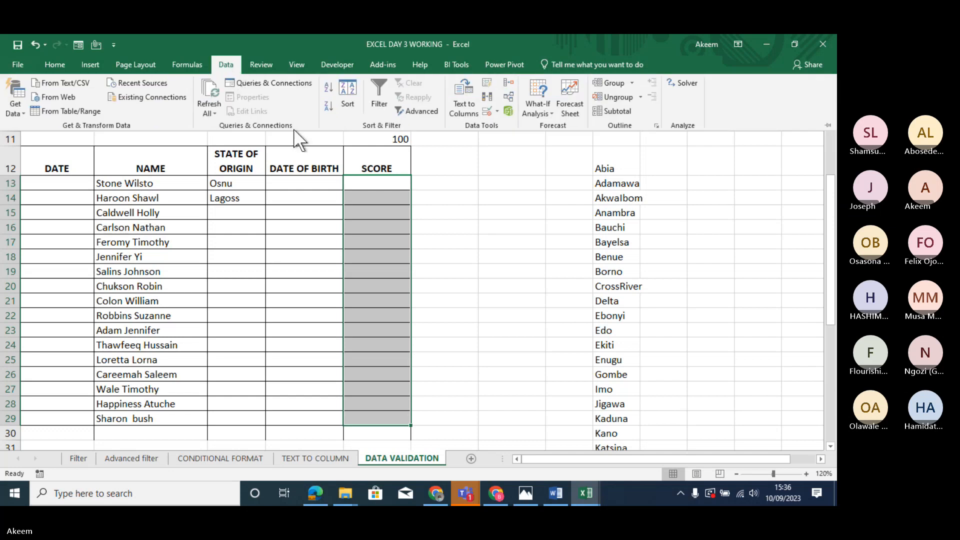
left_click(482, 110)
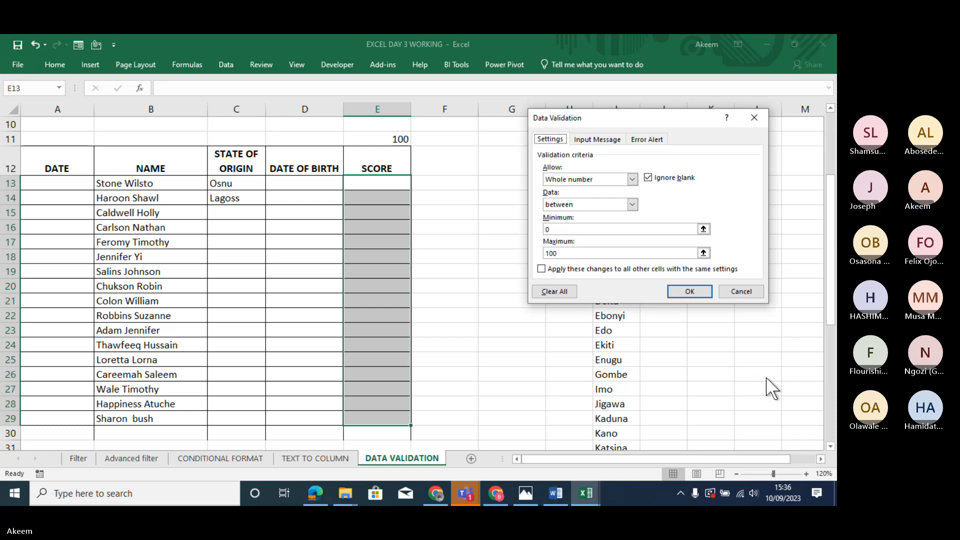
left_click(633, 178)
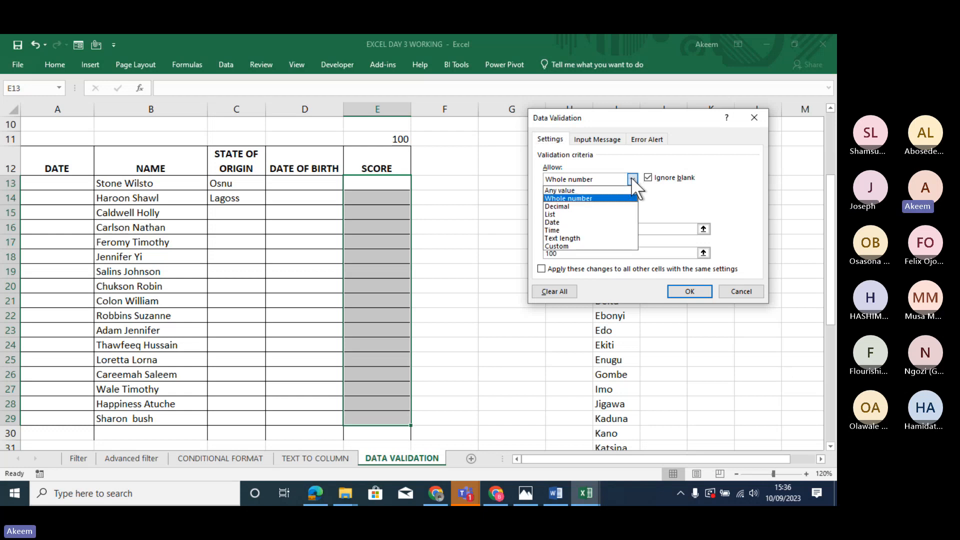
left_click(592, 185)
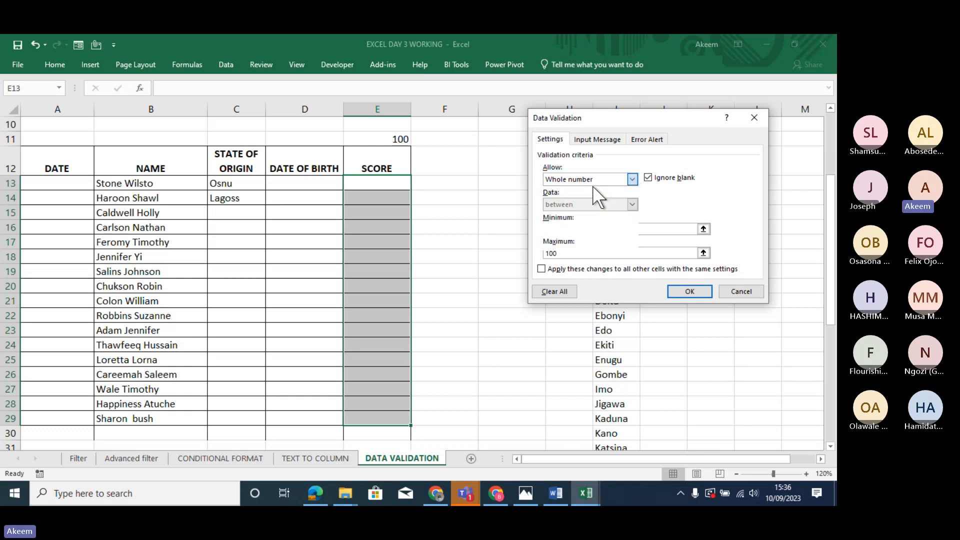
key("Up")
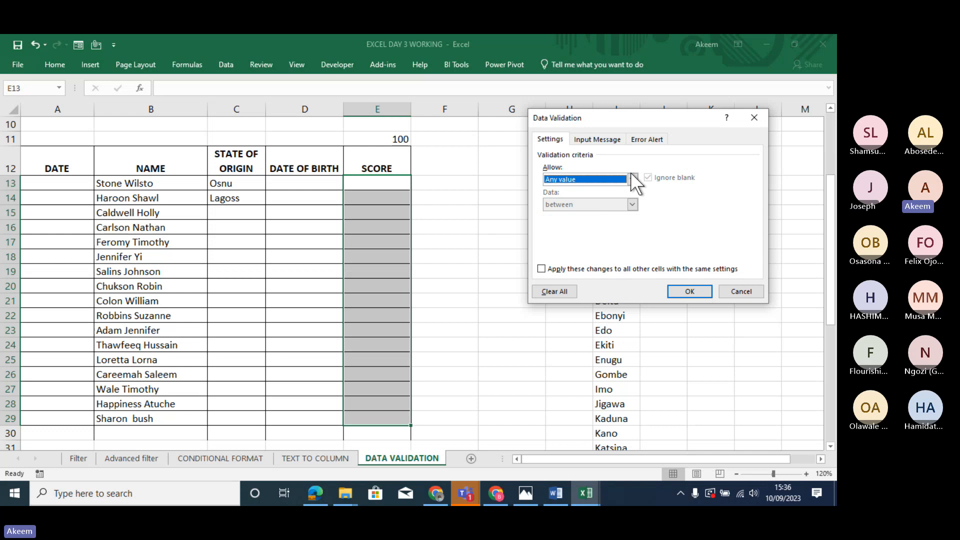
left_click(632, 175)
left_click(598, 198)
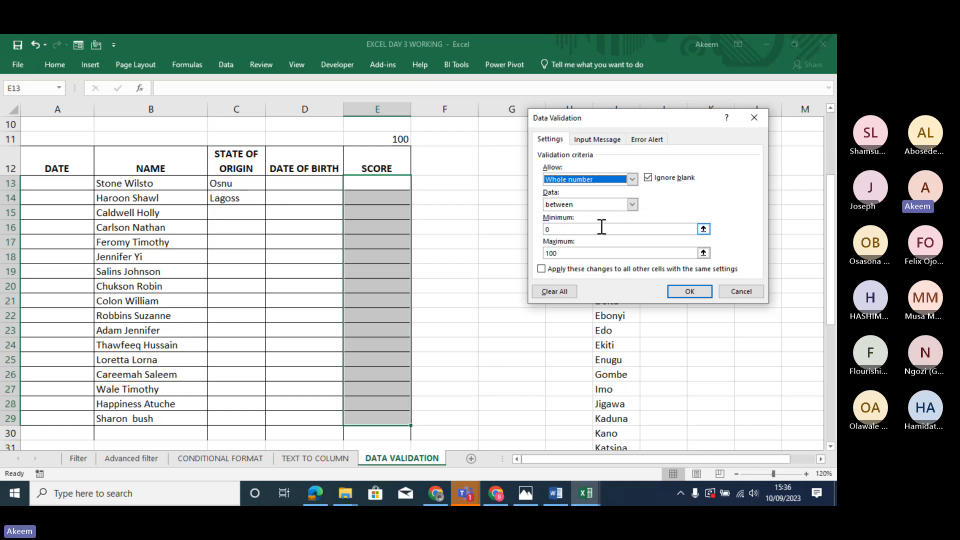
left_click(581, 228)
key("BackSpace")
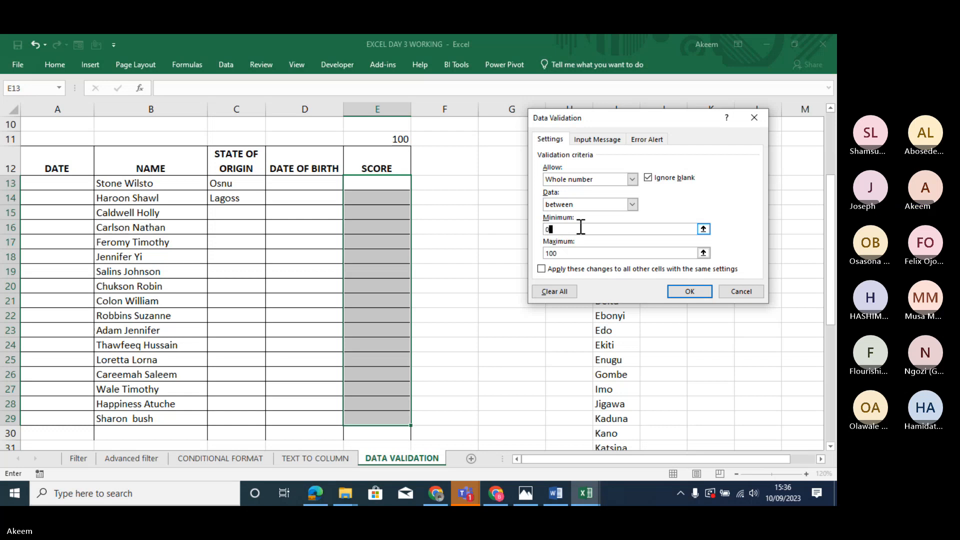
left_click(572, 254)
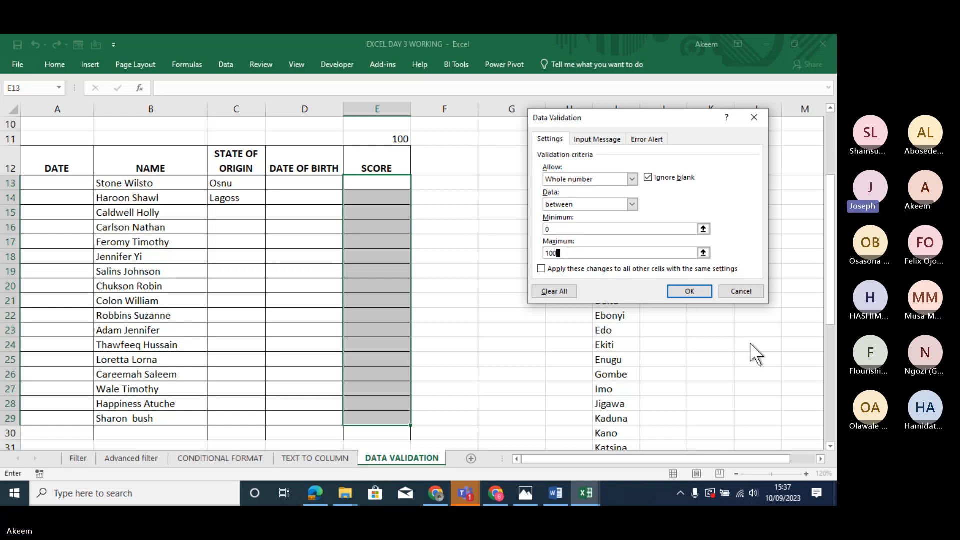
left_click(690, 291)
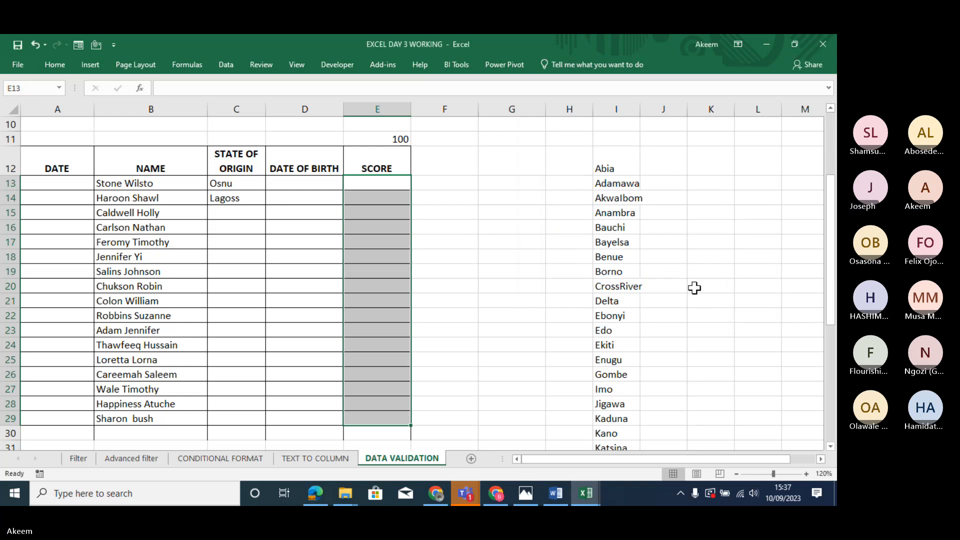
Enter the scores 0 in E14 and 78 in E15.
left_click(396, 200)
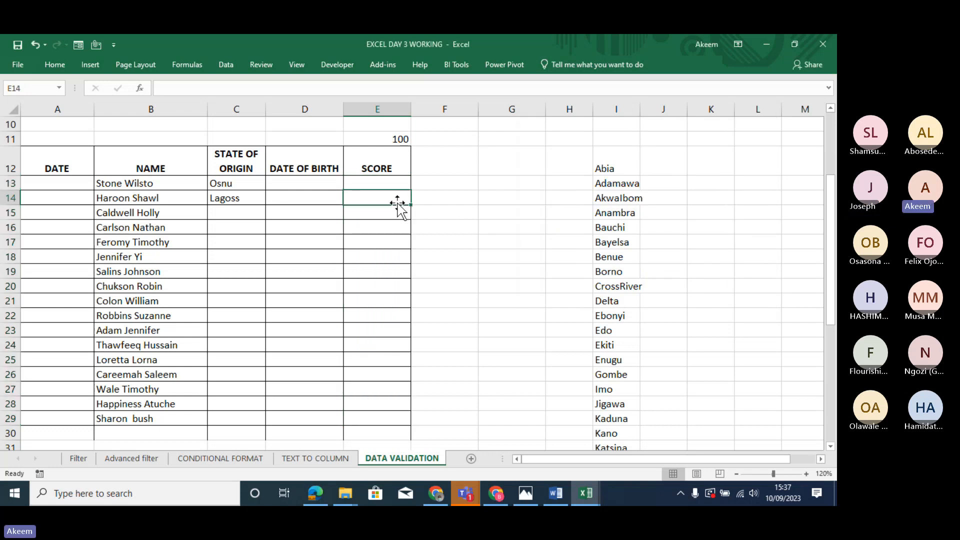
type("0")
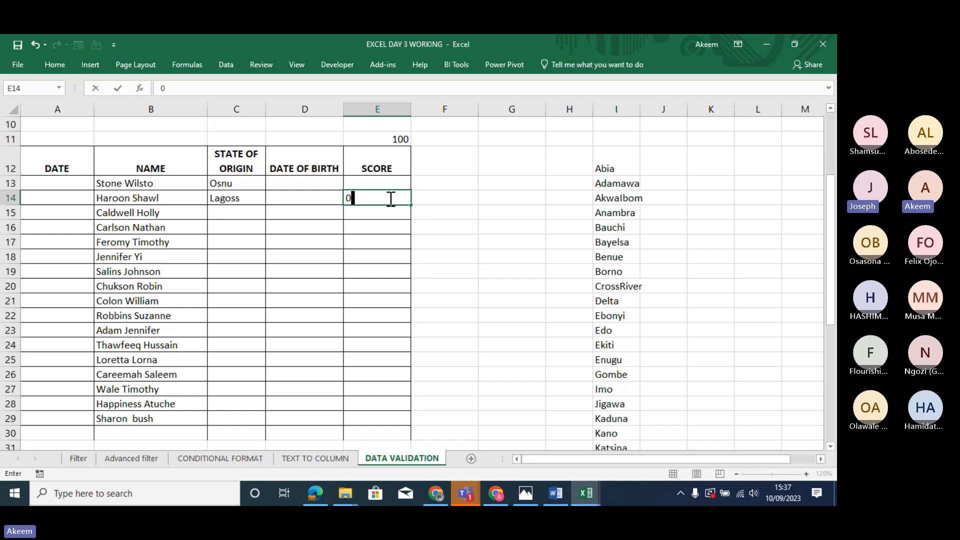
key("Return")
type("78")
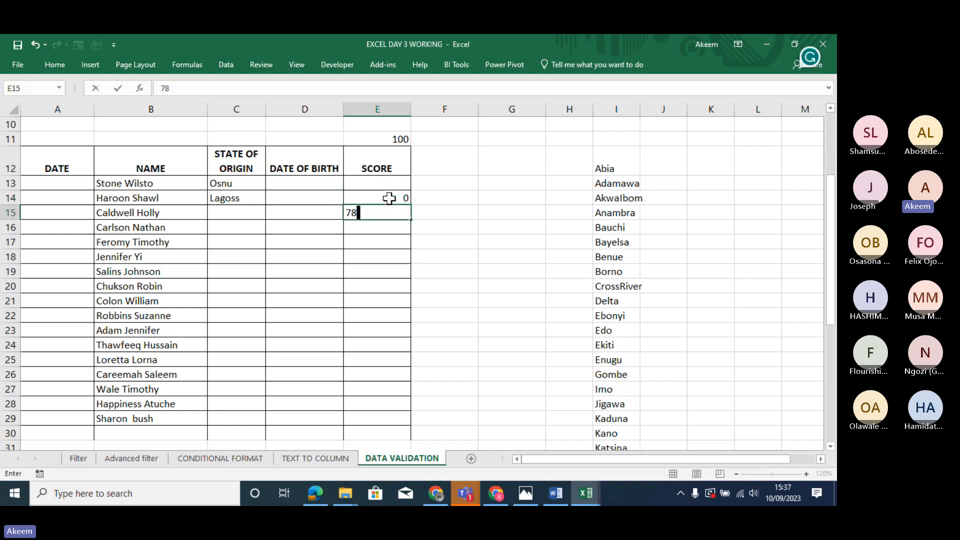
key("Return")
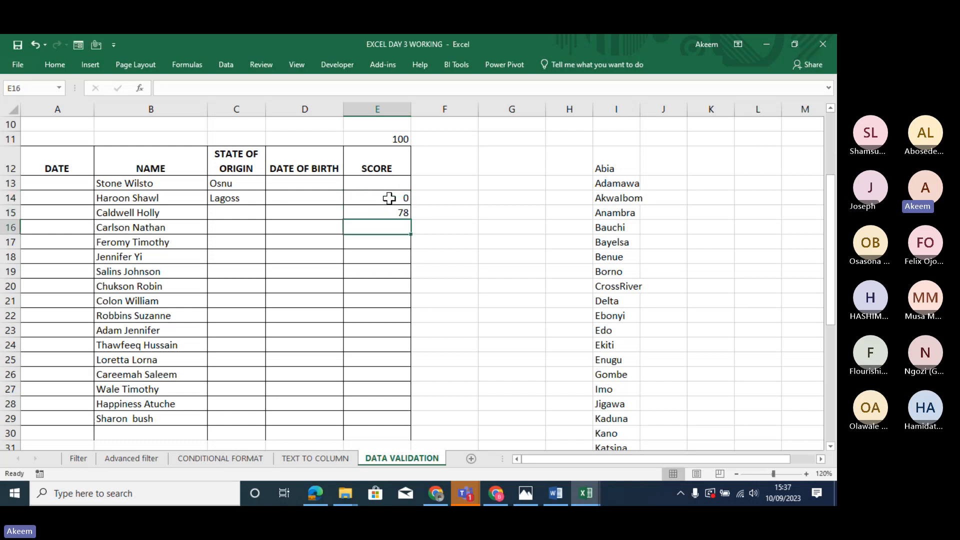
Test the score validation by trying to enter 120 in E16, retry it once, and cancel the entry.
type("120")
key("Return")
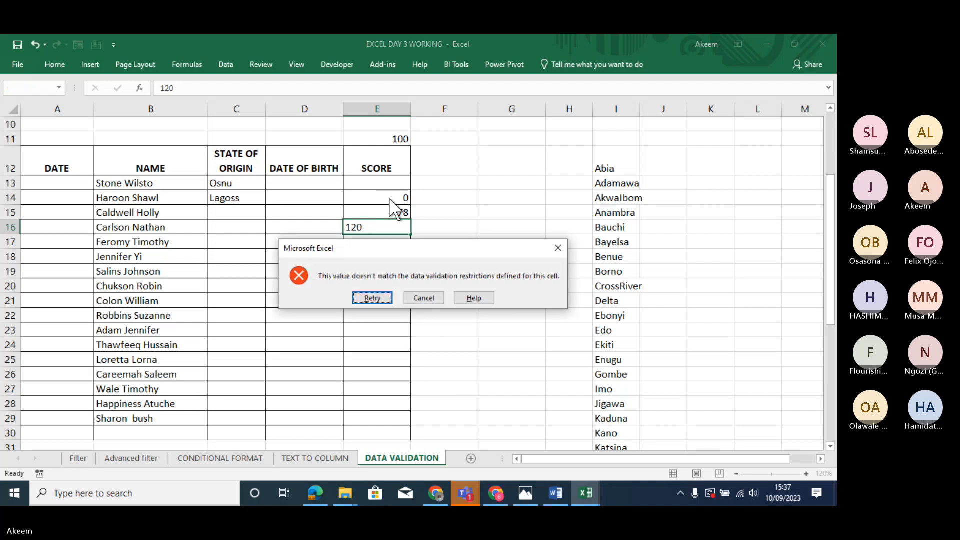
left_click(383, 295)
key("Return")
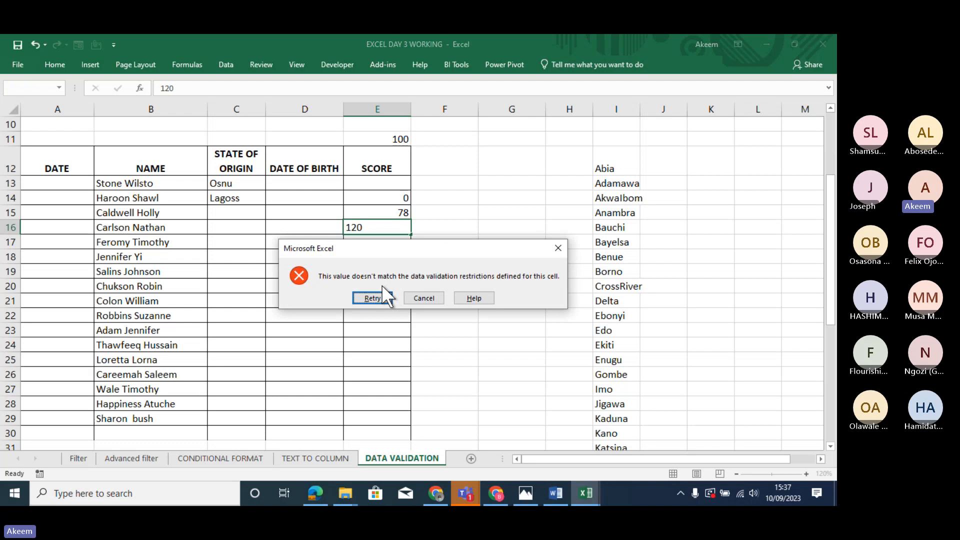
left_click(424, 298)
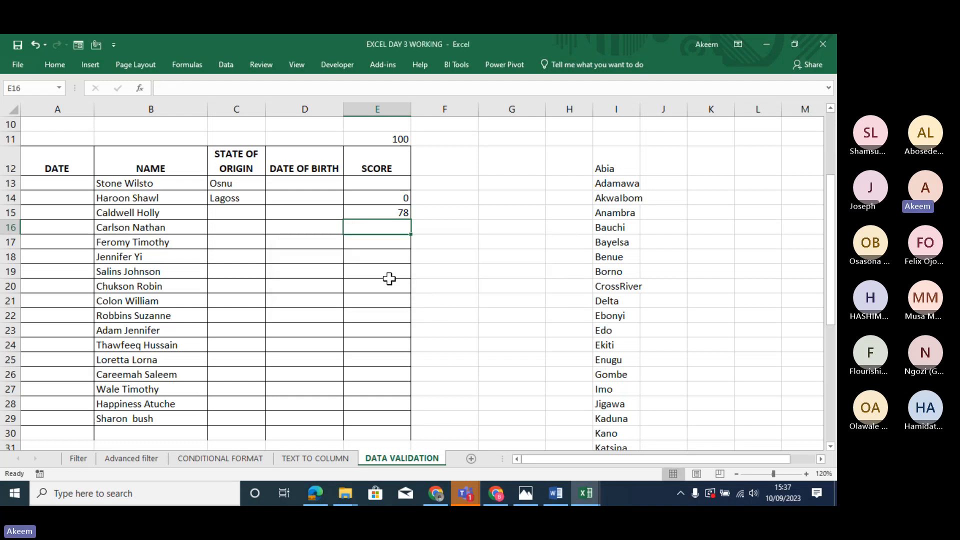
left_click(389, 280)
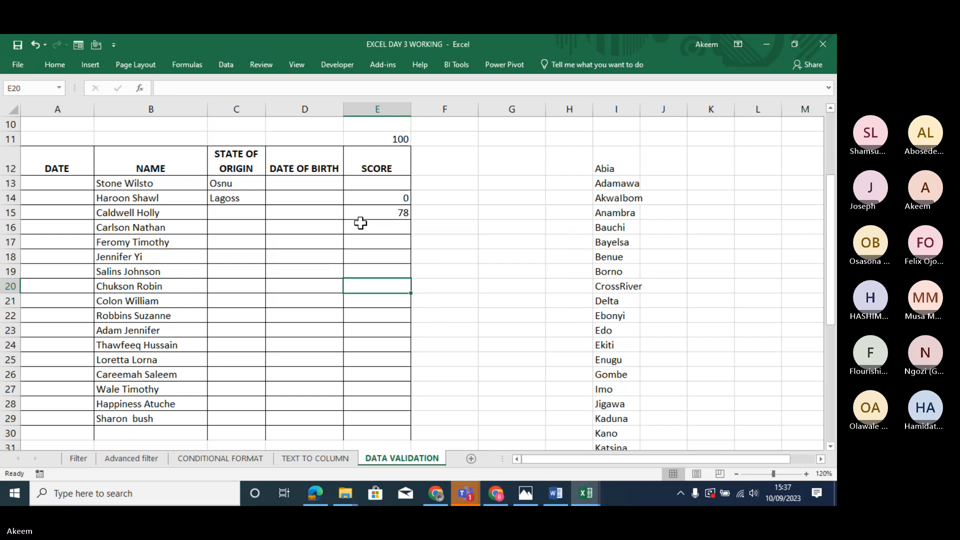
Delete the entries in the STATE OF ORIGIN column, C13:C29, and keep those cells selected.
left_click_drag(229, 183, 239, 424)
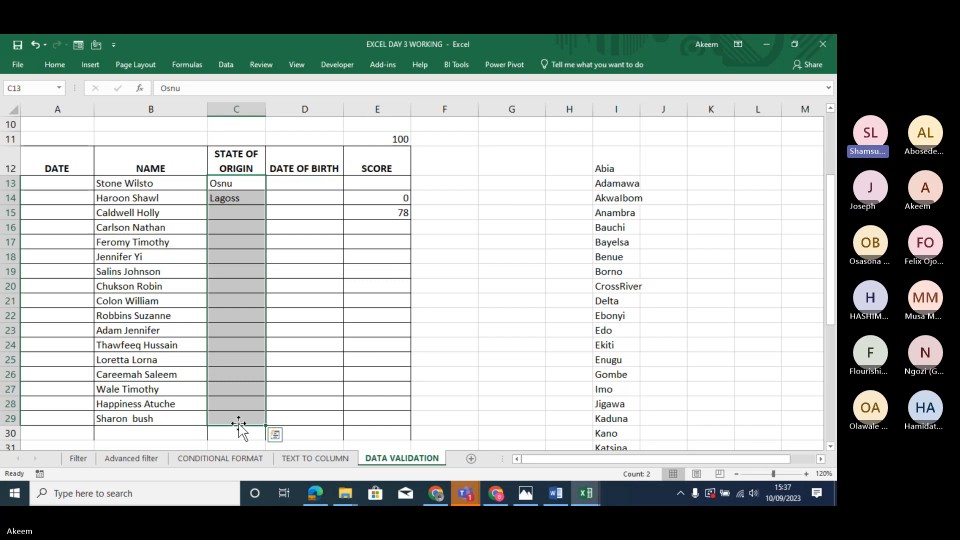
key("Delete")
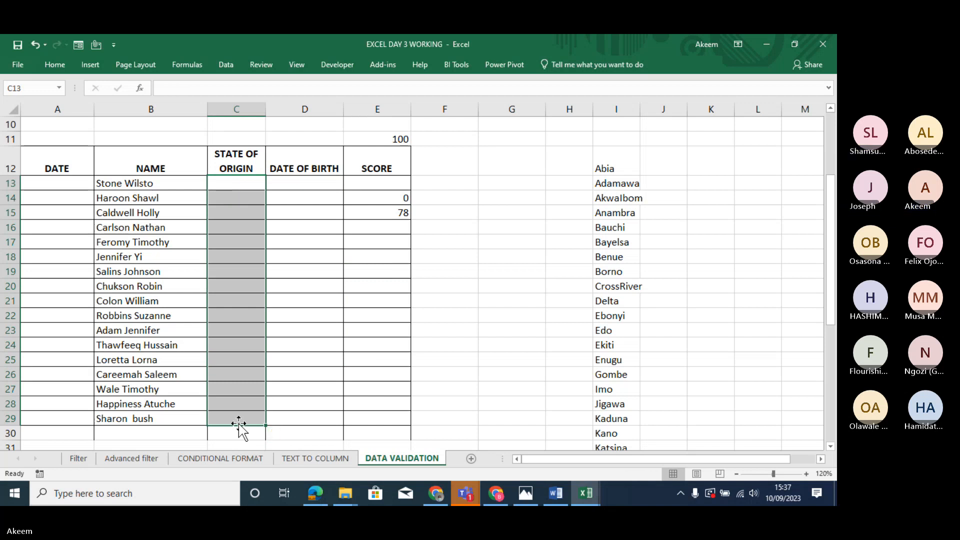
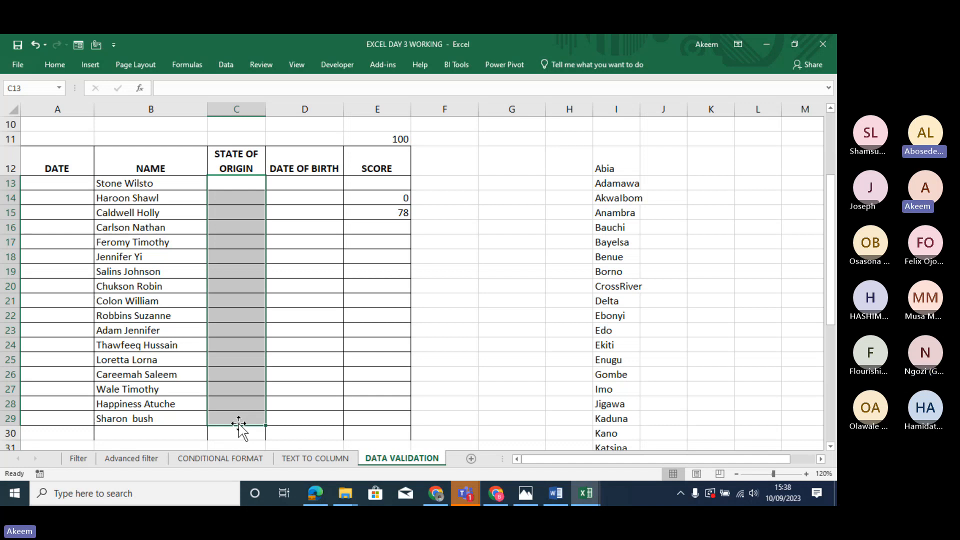
left_click(239, 182)
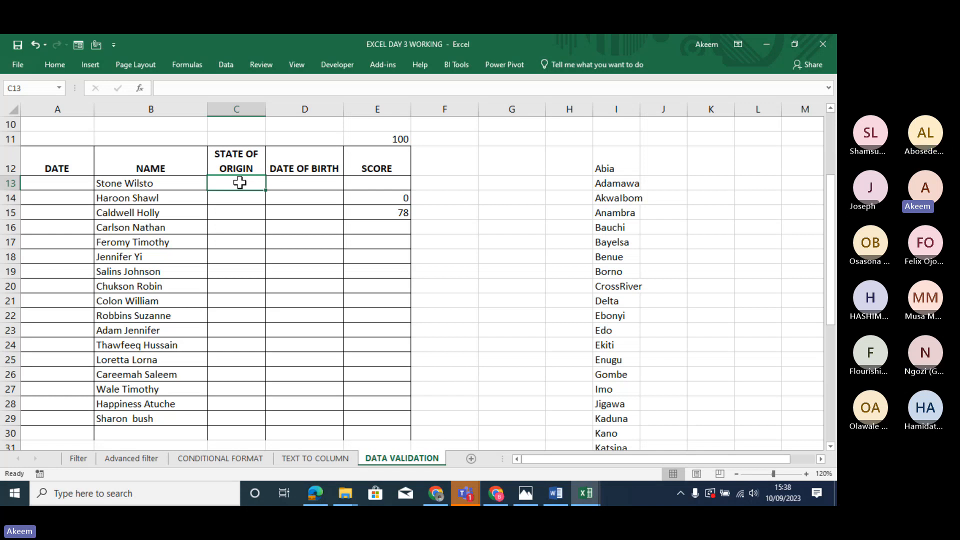
left_click_drag(239, 183, 231, 414)
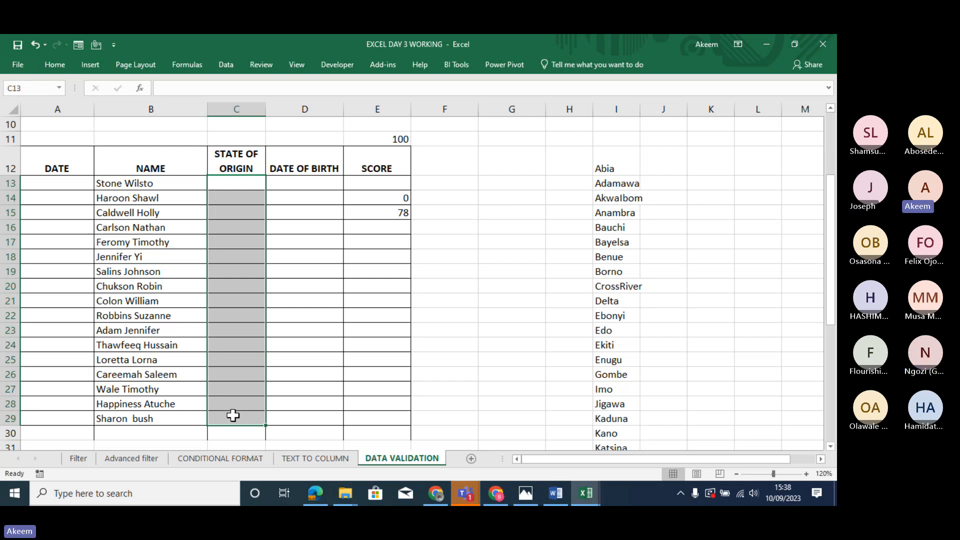
Enter OSUN as the state of origin in C17.
left_click(231, 242)
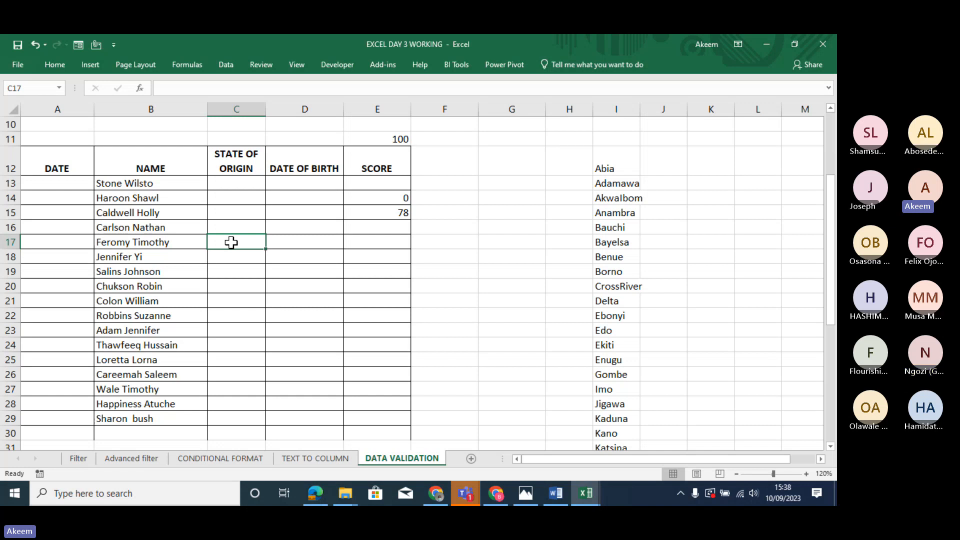
type("OSUN")
key("Return")
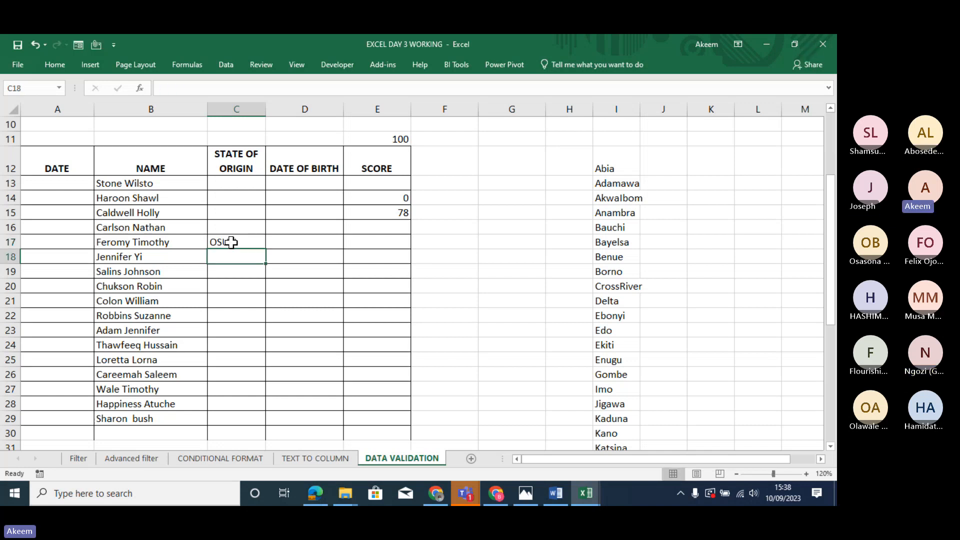
Start entering OS in C18, discard it, and delete the state of origin in C17.
type("OS")
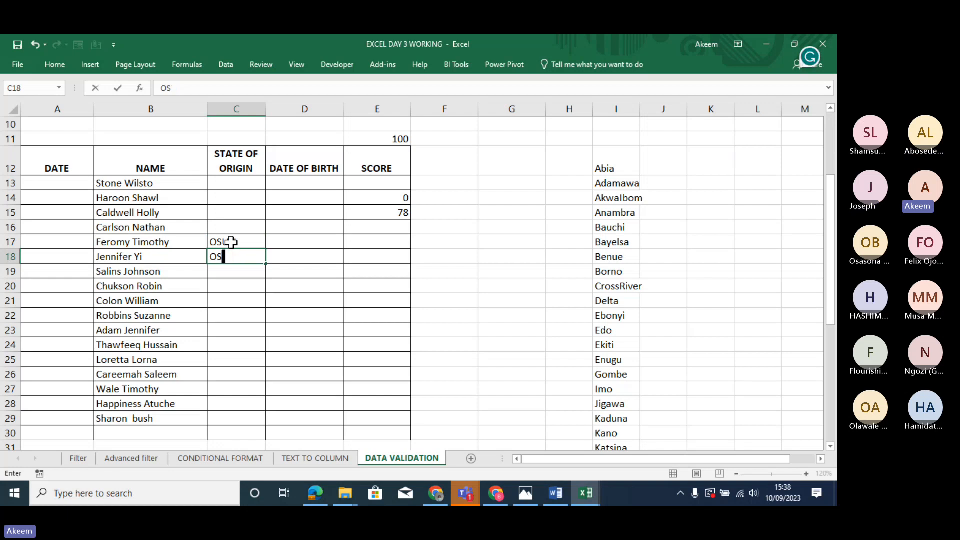
key("BackSpace")
key("BackSpace")
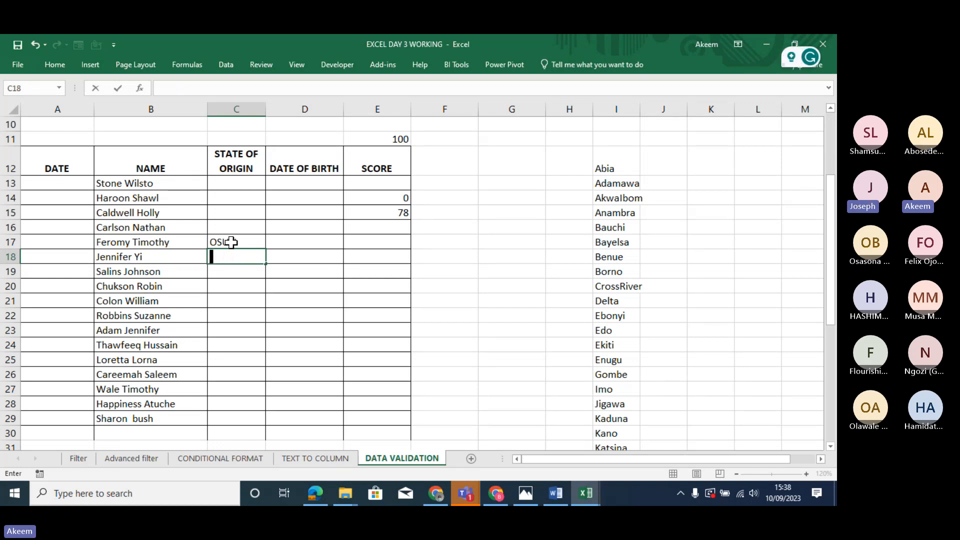
left_click(240, 236)
key("Delete")
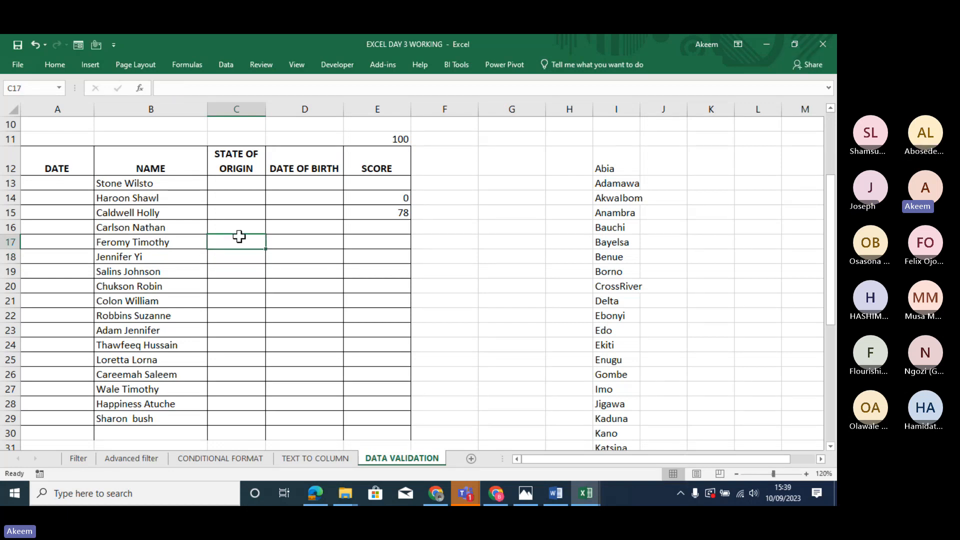
Open Data Validation for the STATE OF ORIGIN cells C13:C29 and set the allowed values to List.
left_click_drag(242, 183, 238, 420)
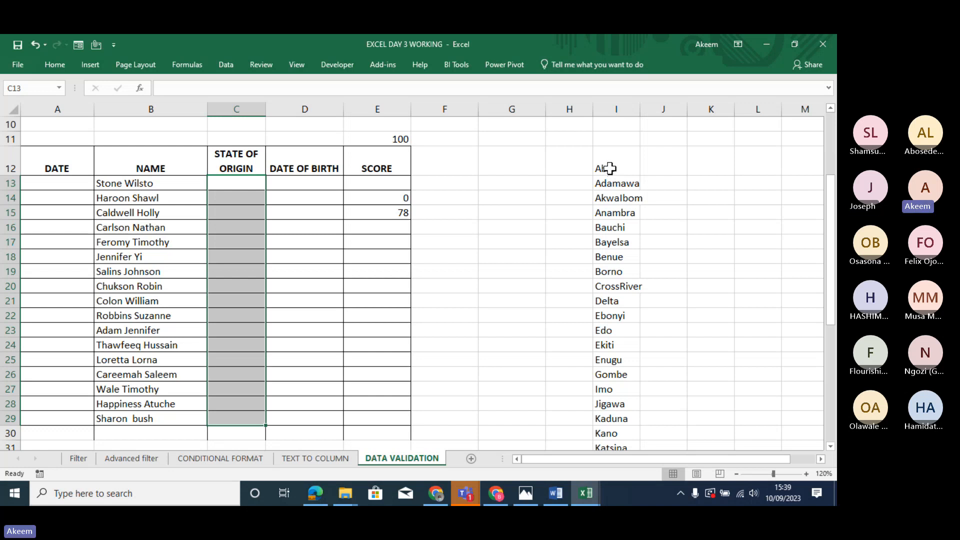
left_click_drag(609, 169, 620, 314)
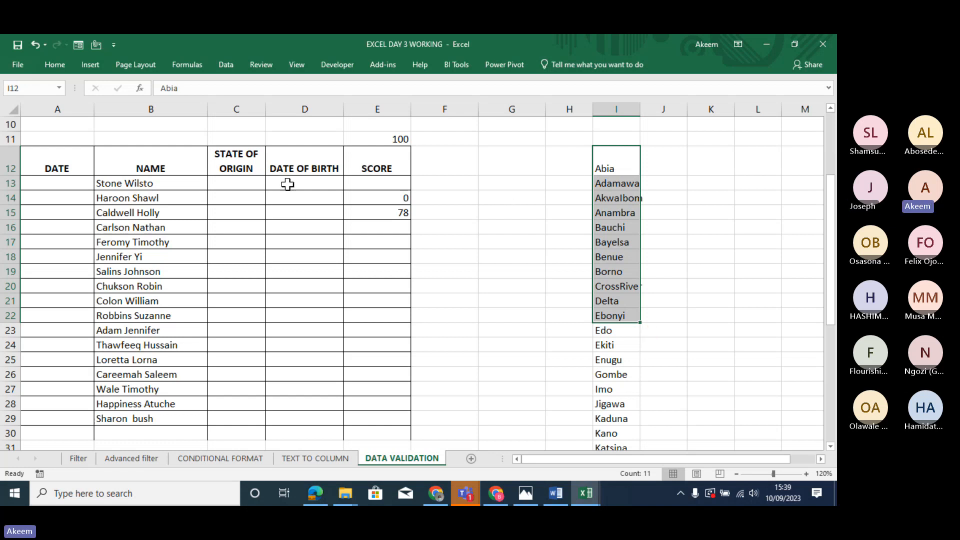
left_click(251, 182)
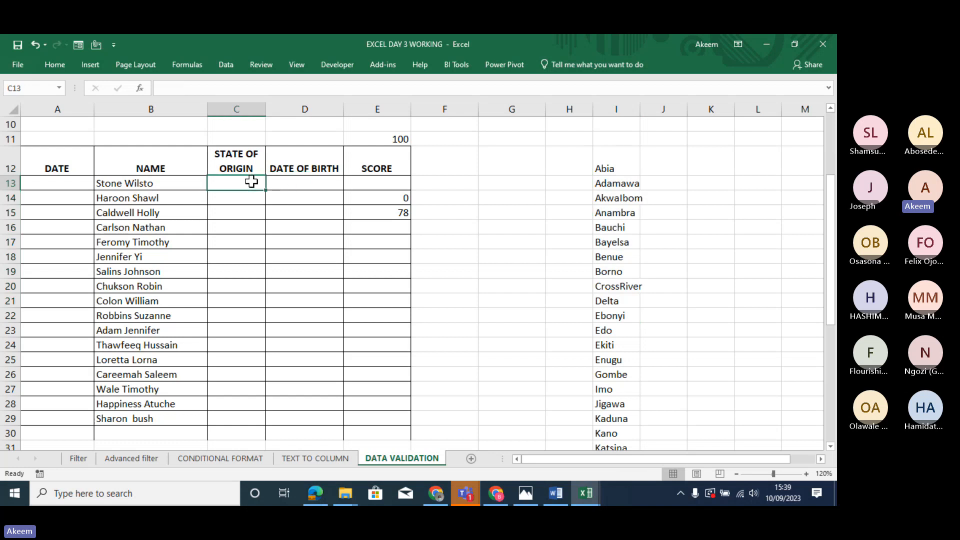
key("shift+Down")
key("shift+Down")
key("shift+Down")
key("shift+Down")
key("shift+Down")
key("shift+Down")
key("shift+Down")
key("shift+Down")
key("shift+Down")
key("shift+Down")
key("shift+Down")
key("shift+Down")
key("shift+Down")
key("shift+Down")
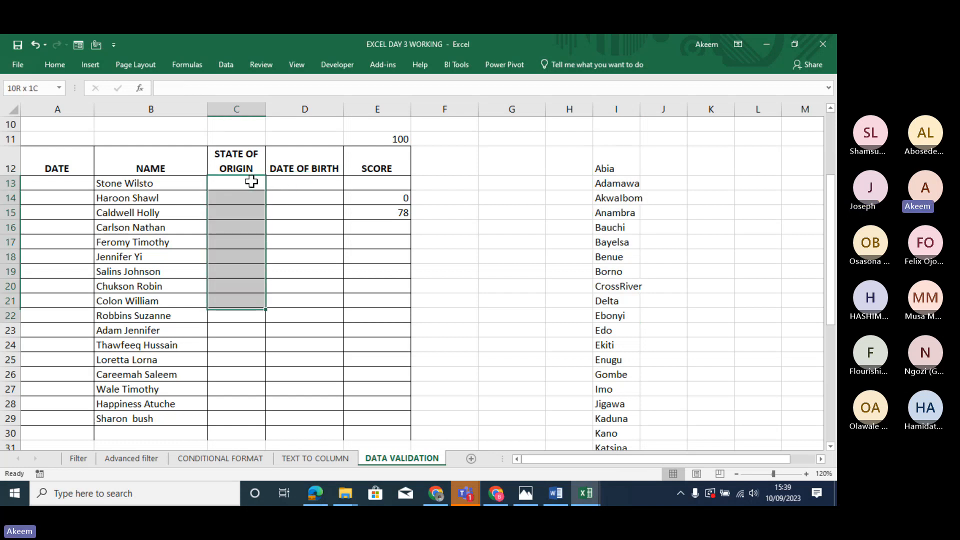
key("shift+Down")
key("shift+Down")
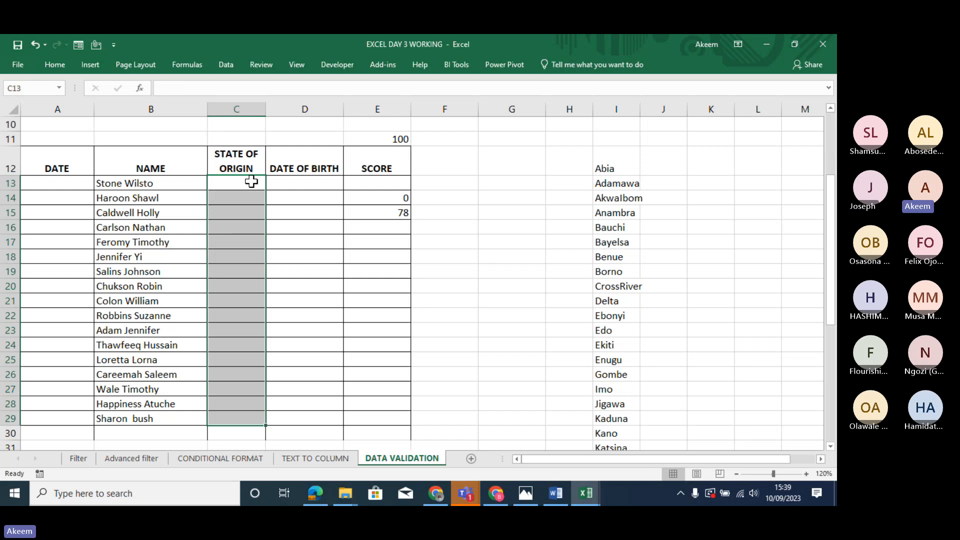
left_click(230, 66)
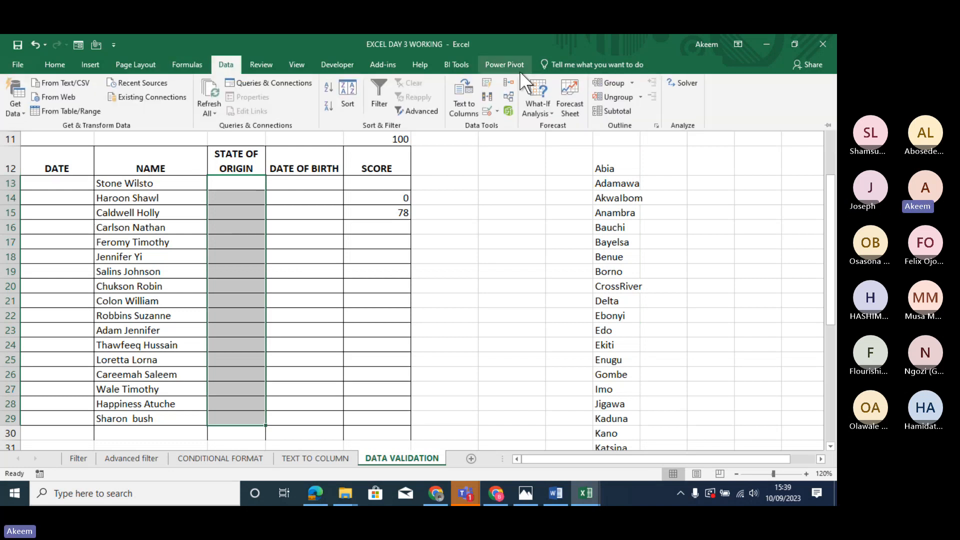
left_click(487, 111)
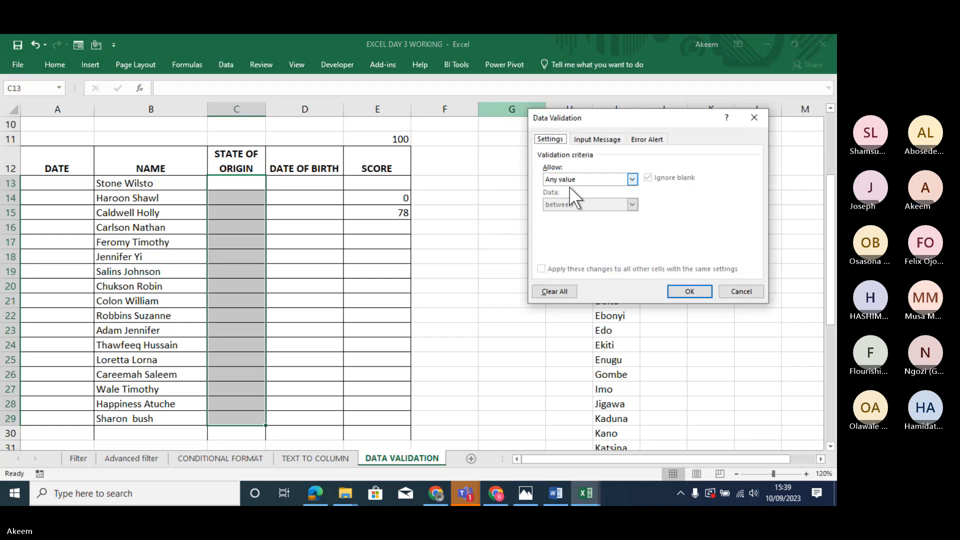
left_click(631, 176)
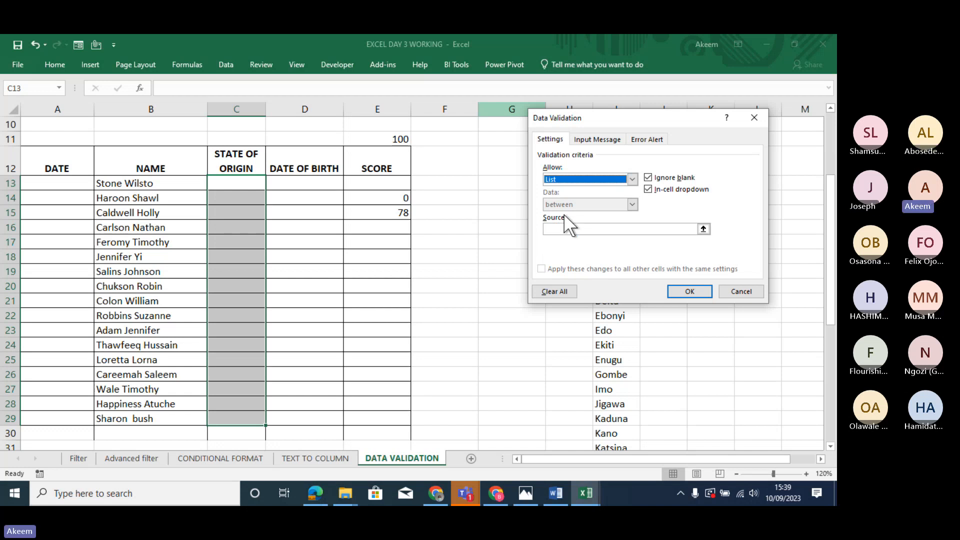
Set the list source to the state names in I12:I48 and apply the validation.
left_click(569, 230)
left_click(568, 230)
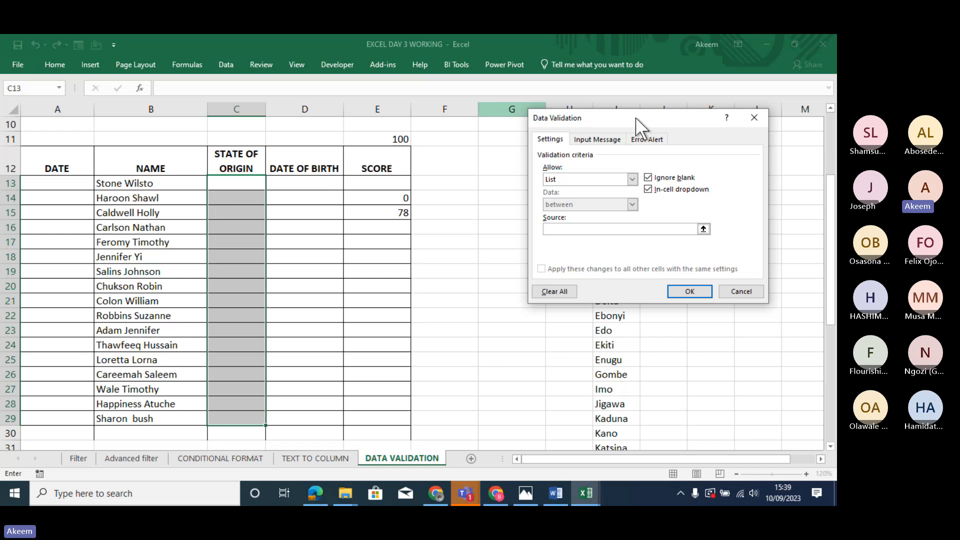
left_click_drag(637, 120, 440, 117)
left_click(618, 170)
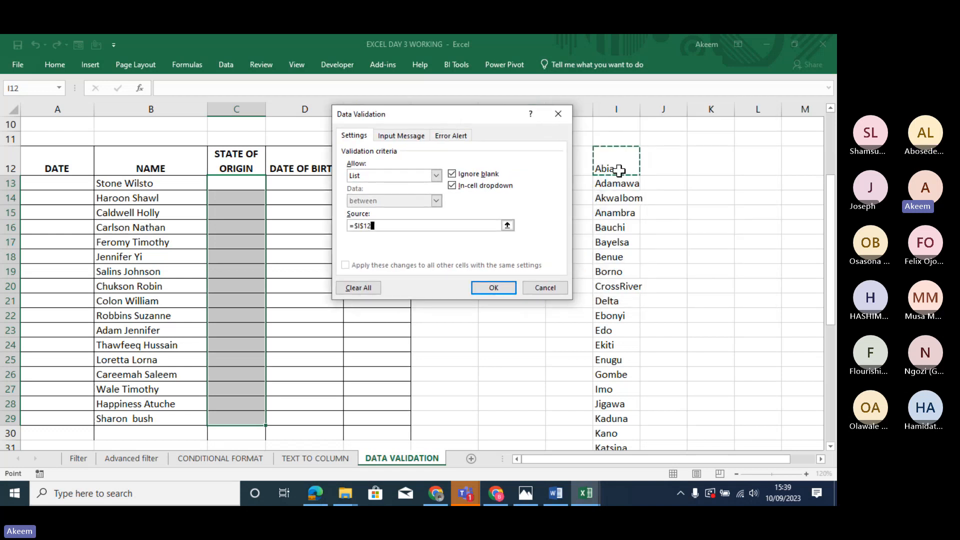
left_click_drag(619, 170, 625, 448)
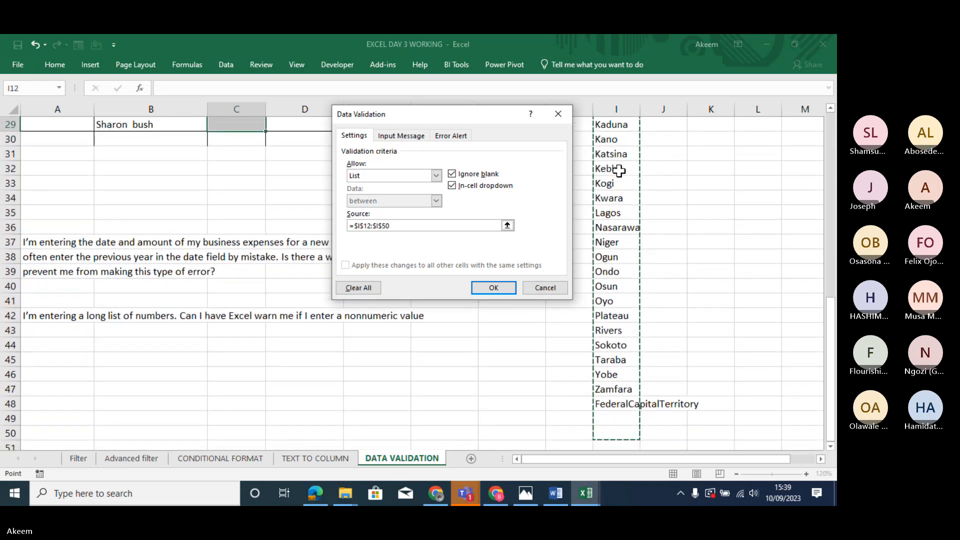
key("shift+Up")
key("shift+Up")
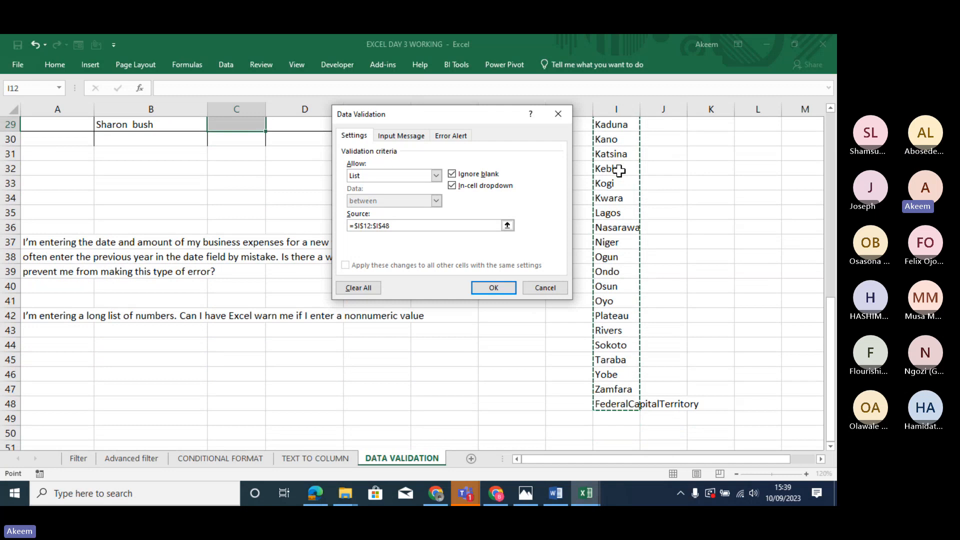
left_click(489, 285)
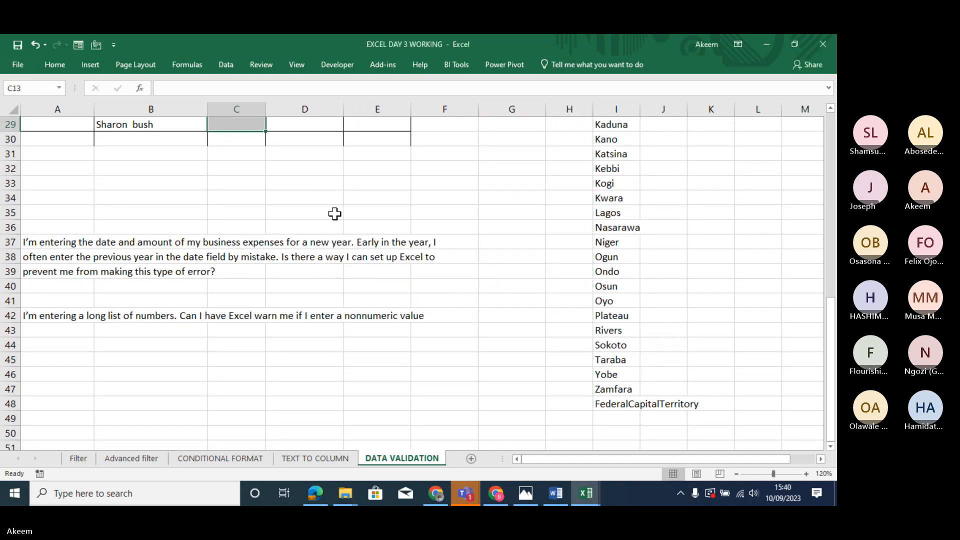
Choose Sokoto from the in-cell list as the state of origin in C13.
left_click(245, 125)
key("Up")
key("Up")
key("Up")
key("Up")
key("Up")
key("Up")
key("Up")
key("Up")
key("Up")
key("Up")
key("Up")
key("Up")
key("Up")
key("Up")
key("Up")
key("Up")
key("Up")
key("Up")
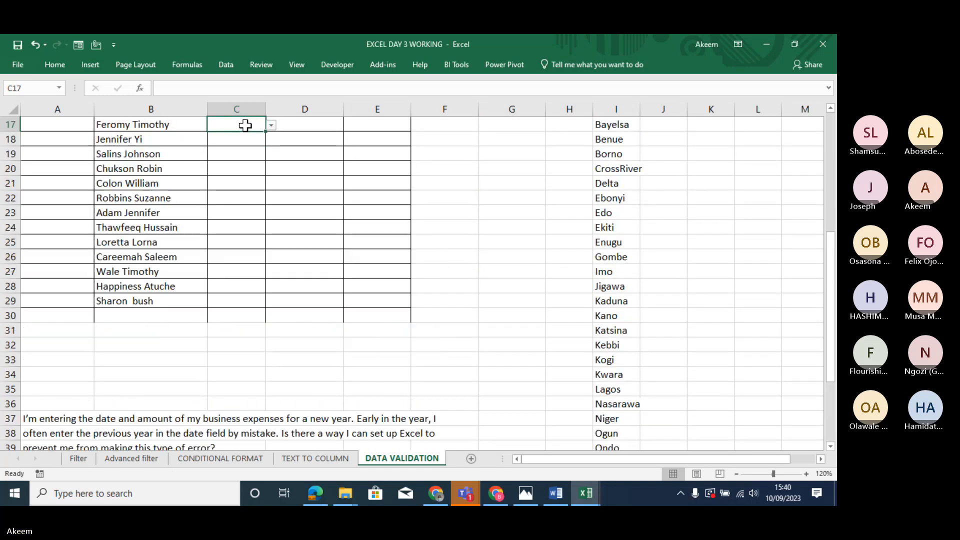
key("Down")
key("Down")
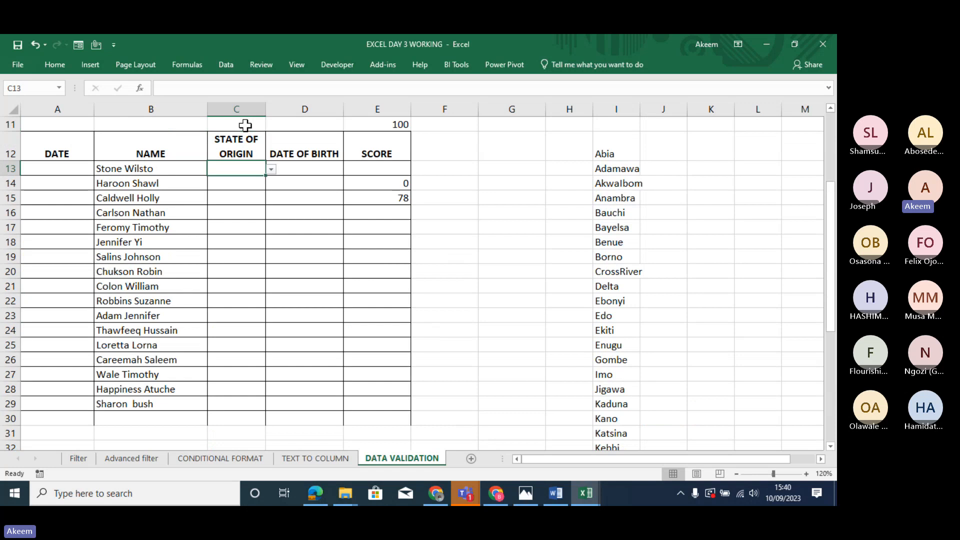
left_click(271, 168)
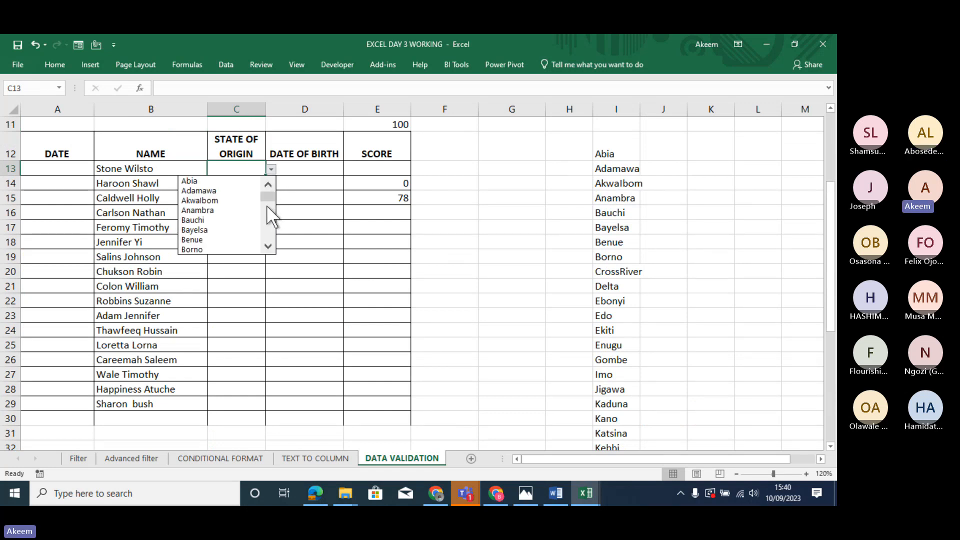
left_click(268, 232)
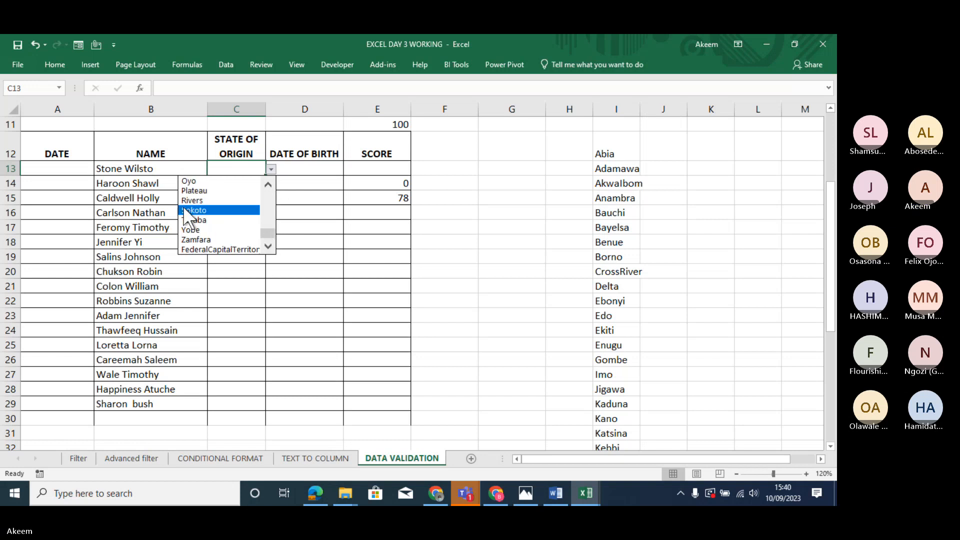
left_click(193, 210)
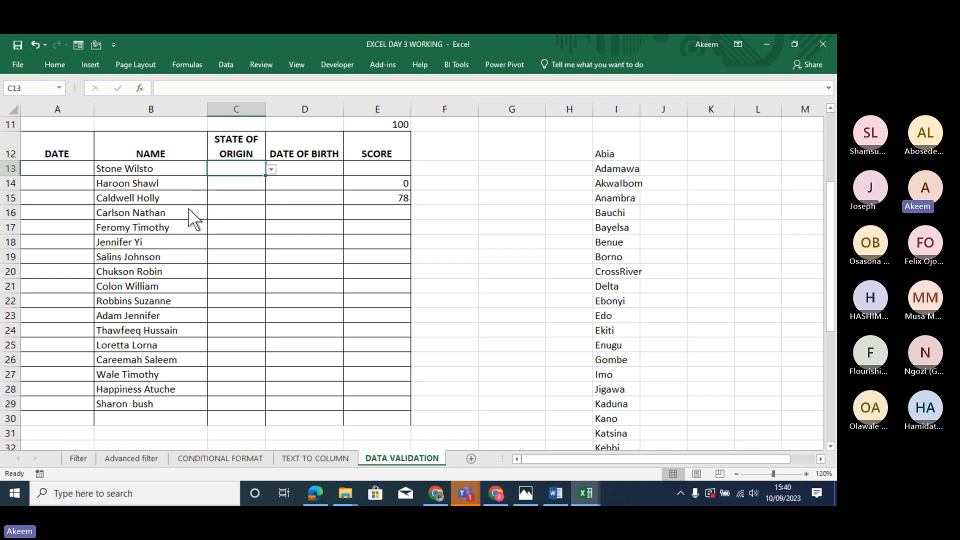
Choose Anambra in C14 and Adamawa in C15 from the in-cell state lists.
left_click(252, 188)
left_click(271, 184)
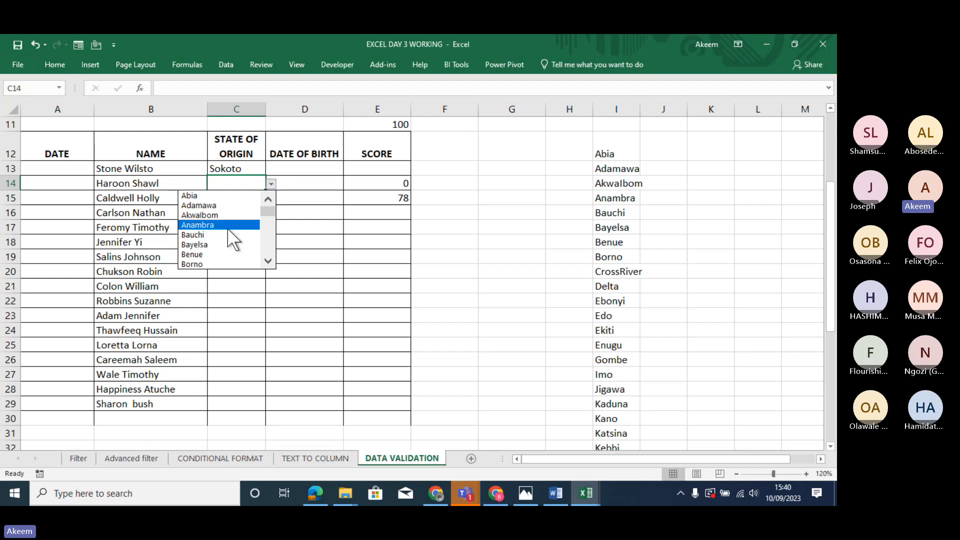
left_click(227, 226)
left_click(250, 196)
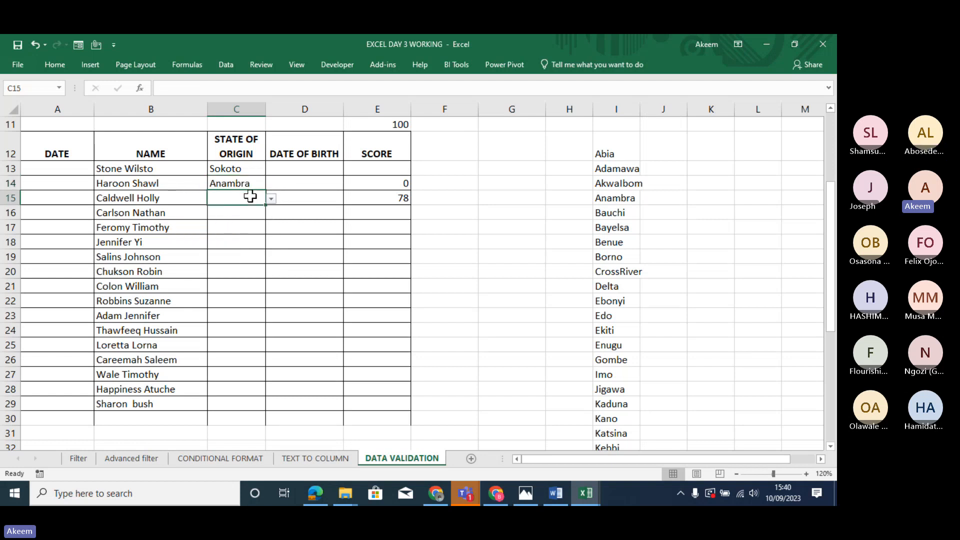
left_click(271, 198)
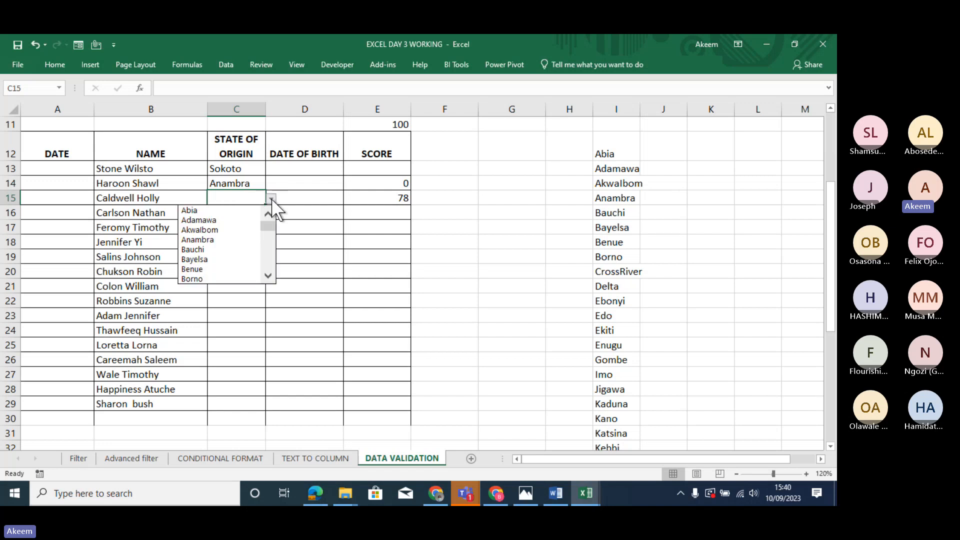
left_click(220, 220)
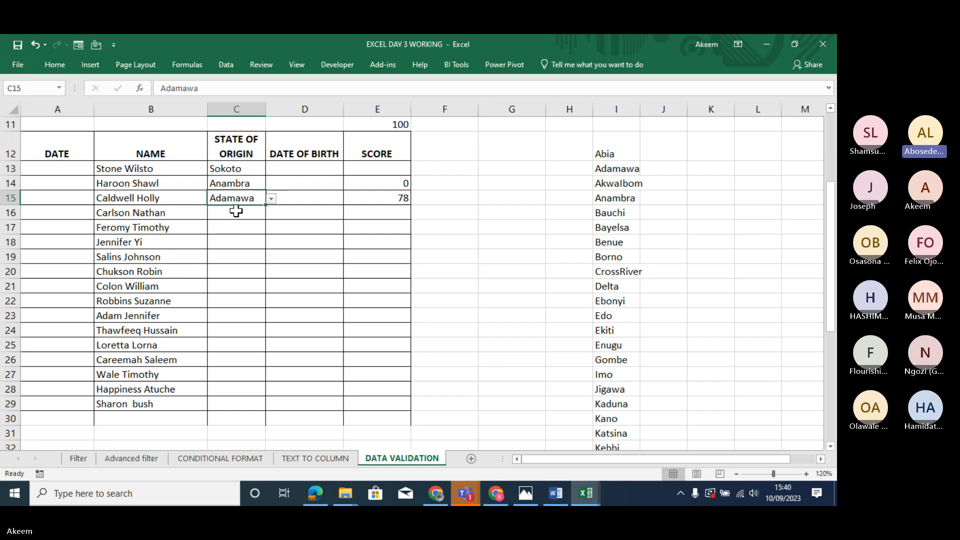
Test the state validation by trying to enter Aba in C16, retry it twice, and cancel the entry.
left_click(236, 212)
type("Aba")
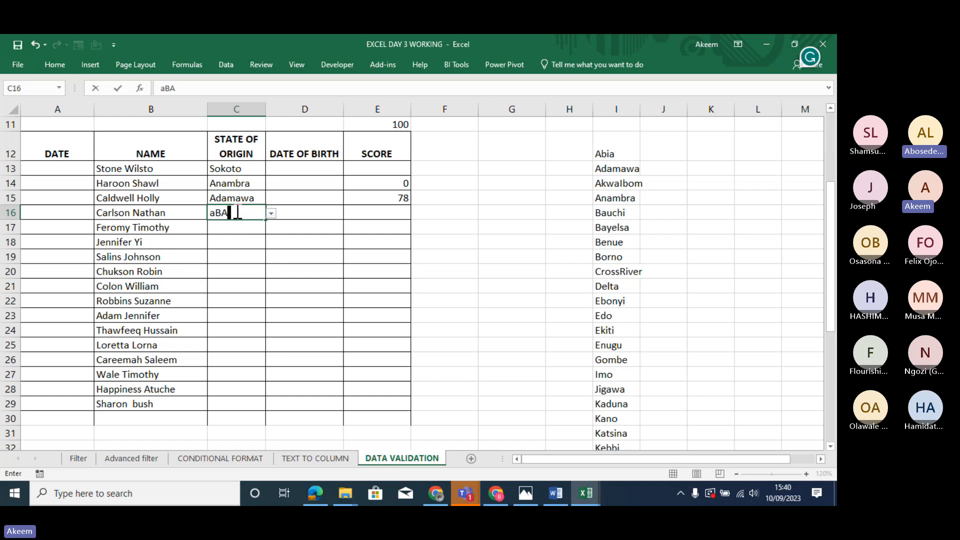
key("Return")
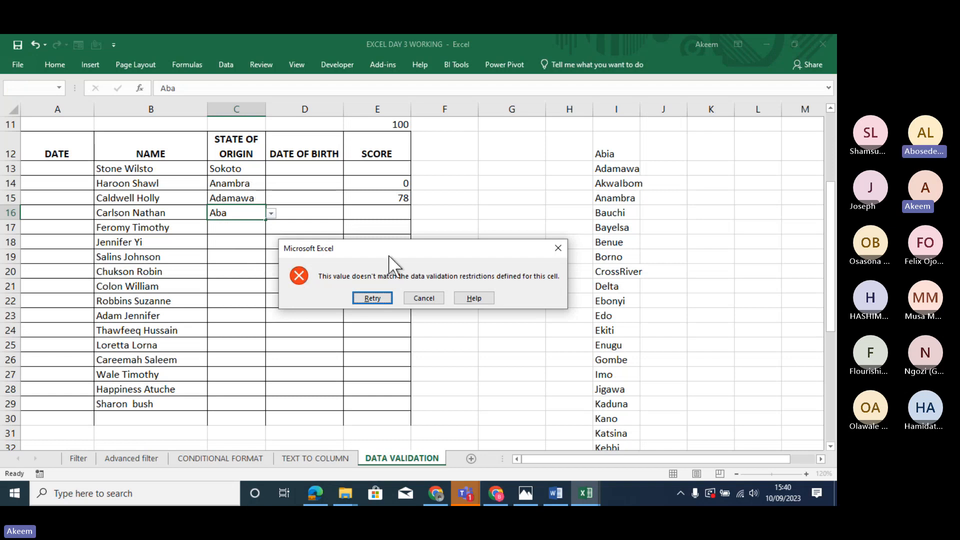
left_click(380, 299)
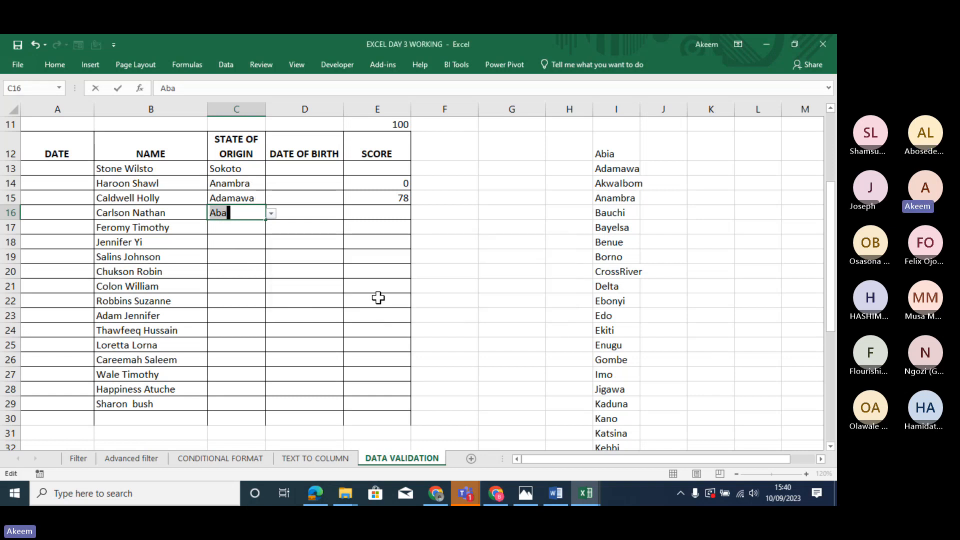
key("Return")
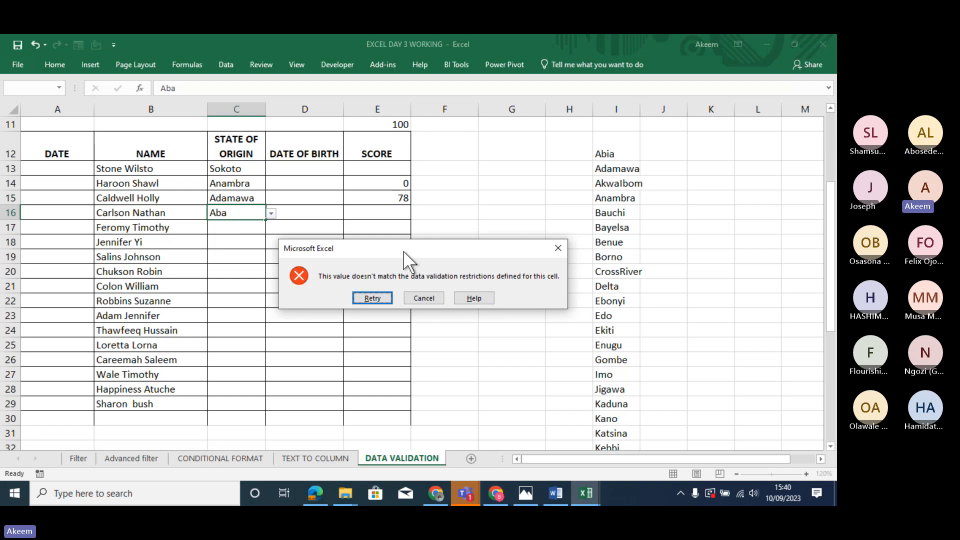
left_click(378, 297)
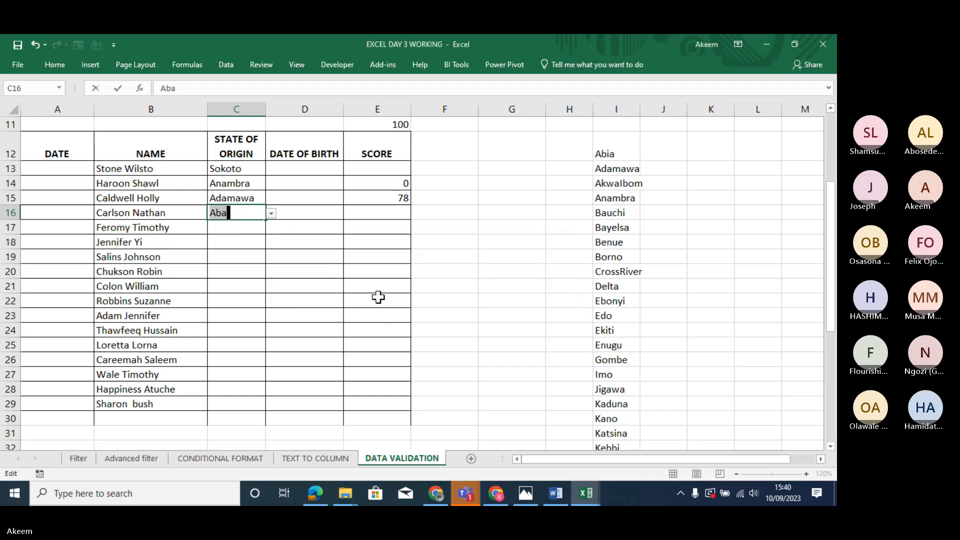
key("Return")
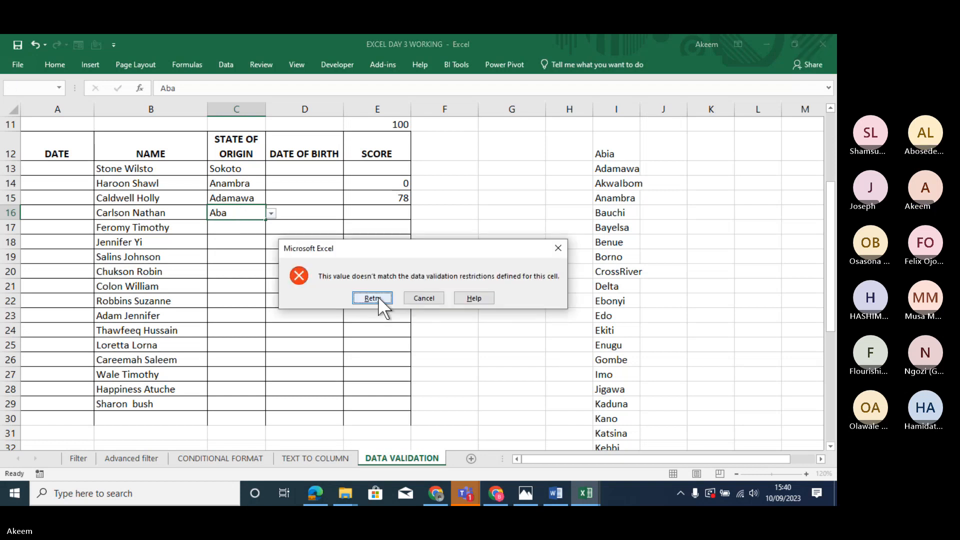
left_click(424, 300)
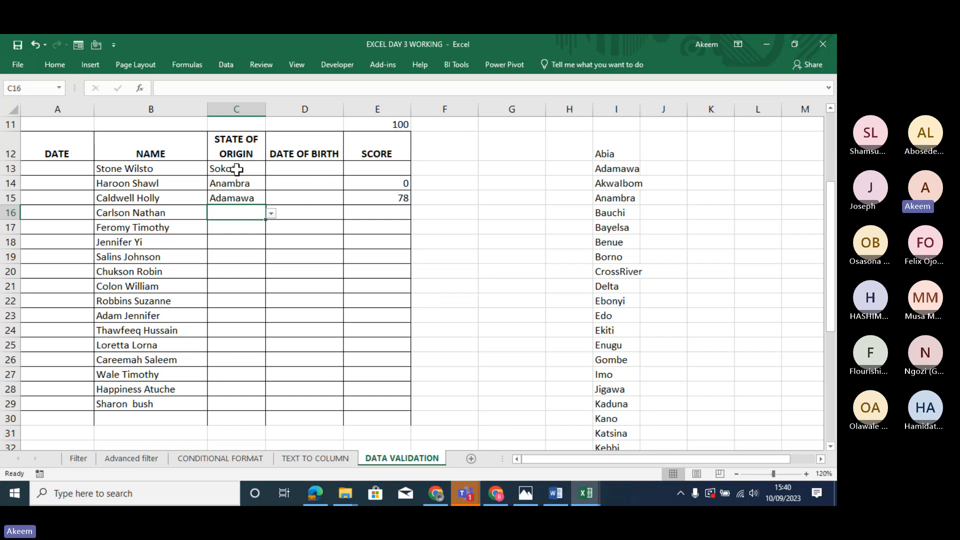
Reapply the list validation to the state of origin cells C13:C29 with the source range I12:I49.
left_click_drag(236, 170, 261, 400)
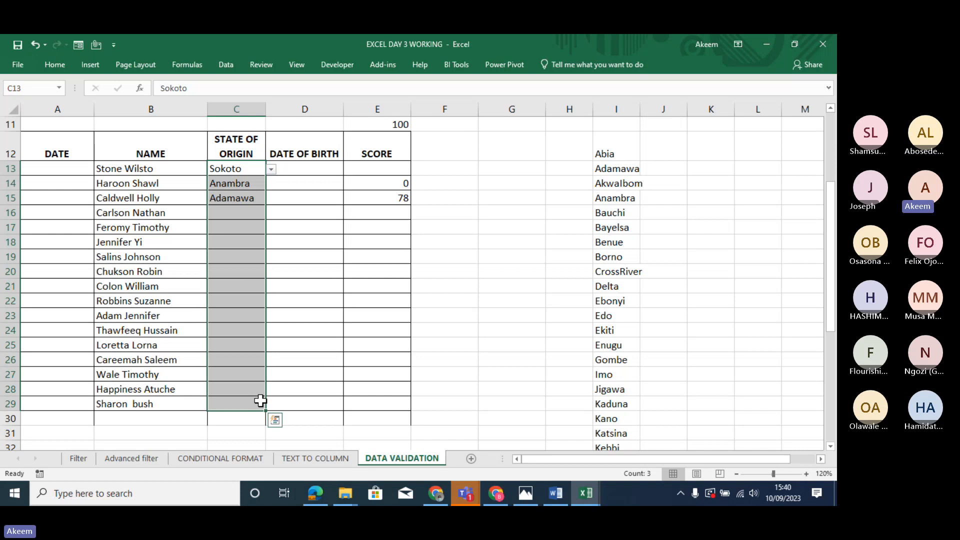
left_click(233, 64)
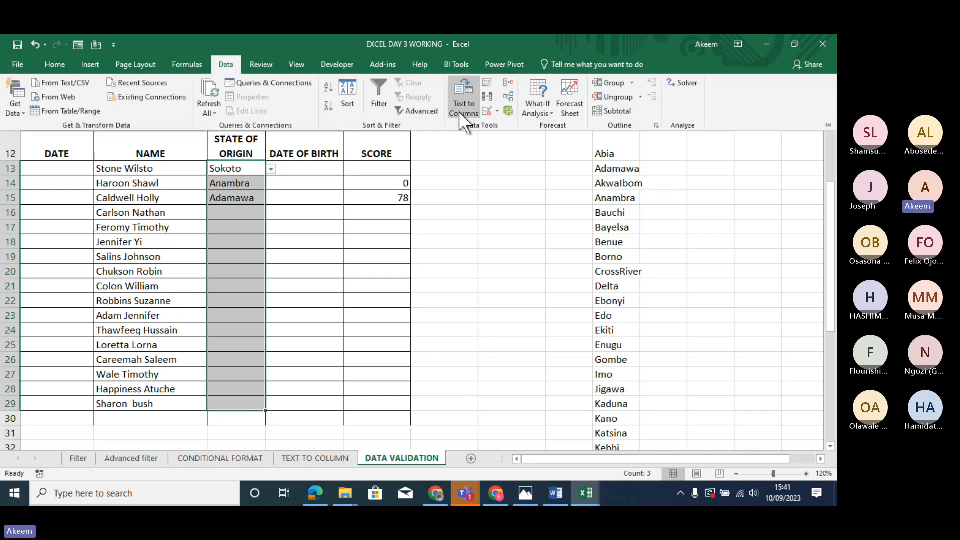
left_click(486, 110)
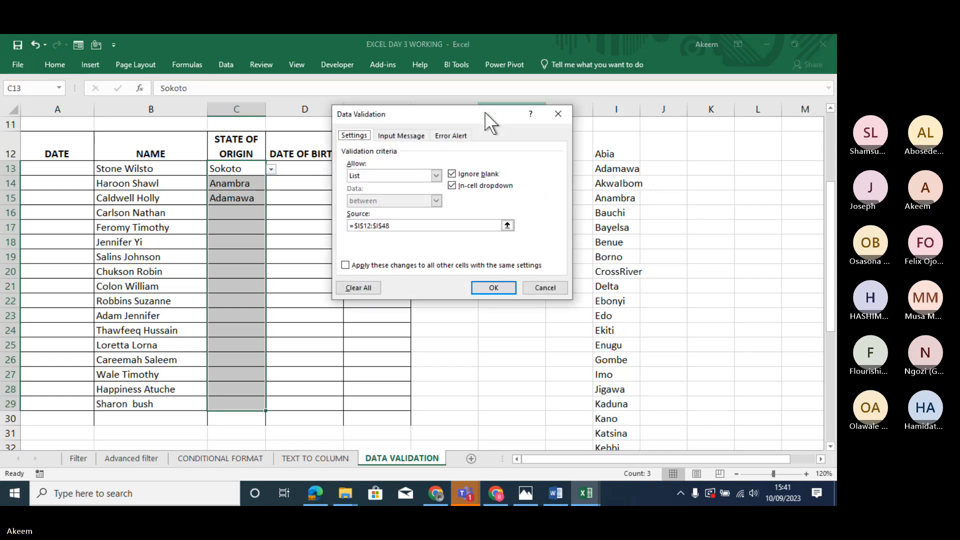
left_click(436, 176)
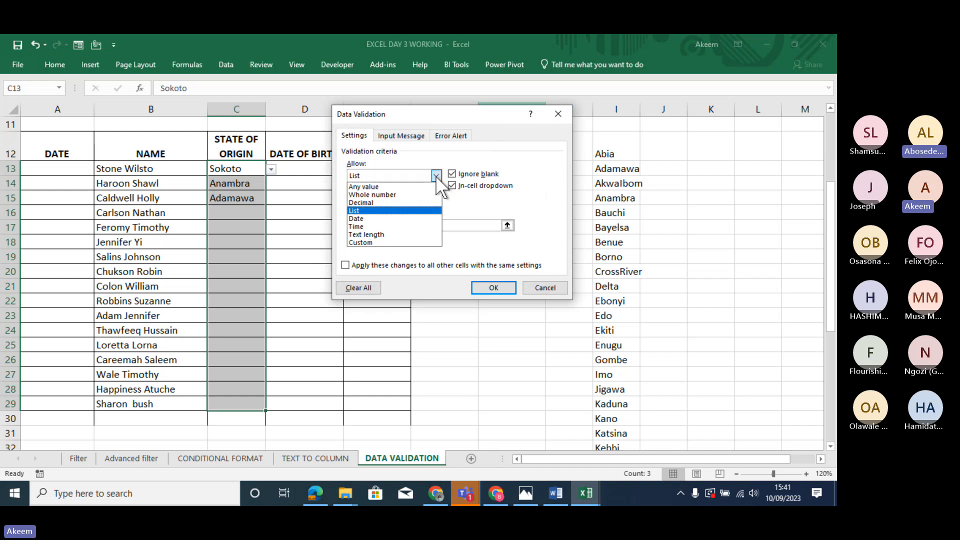
left_click(406, 211)
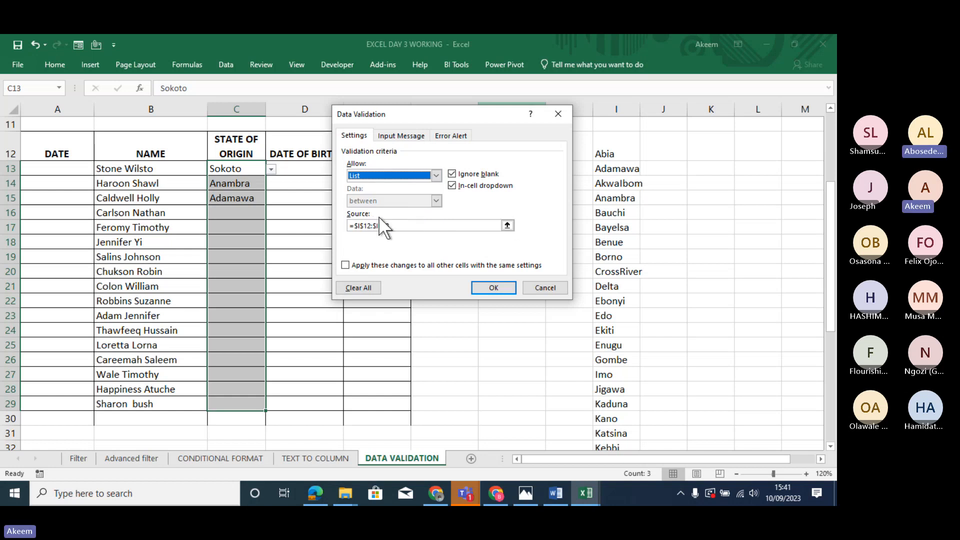
left_click(398, 226)
left_click_drag(398, 226, 317, 223)
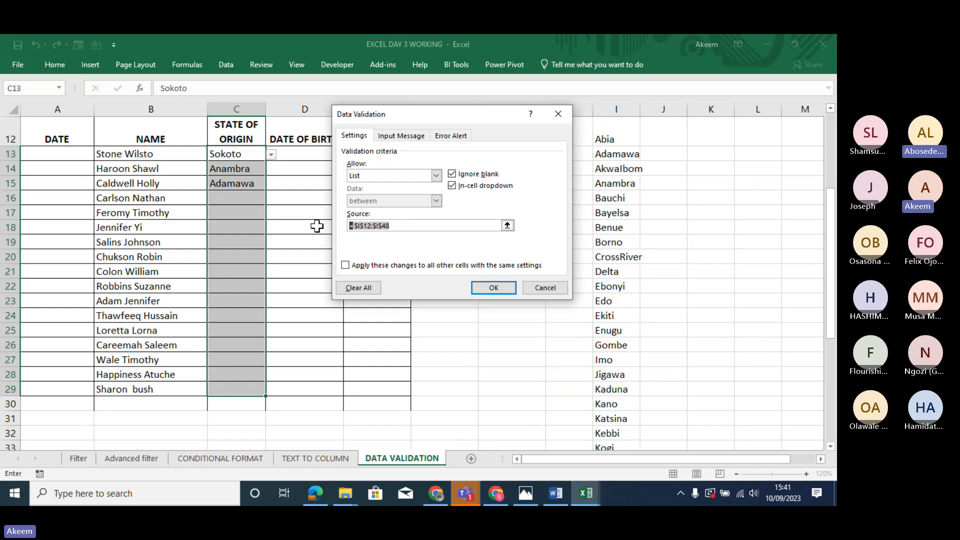
left_click(618, 134)
left_click_drag(618, 134, 619, 398)
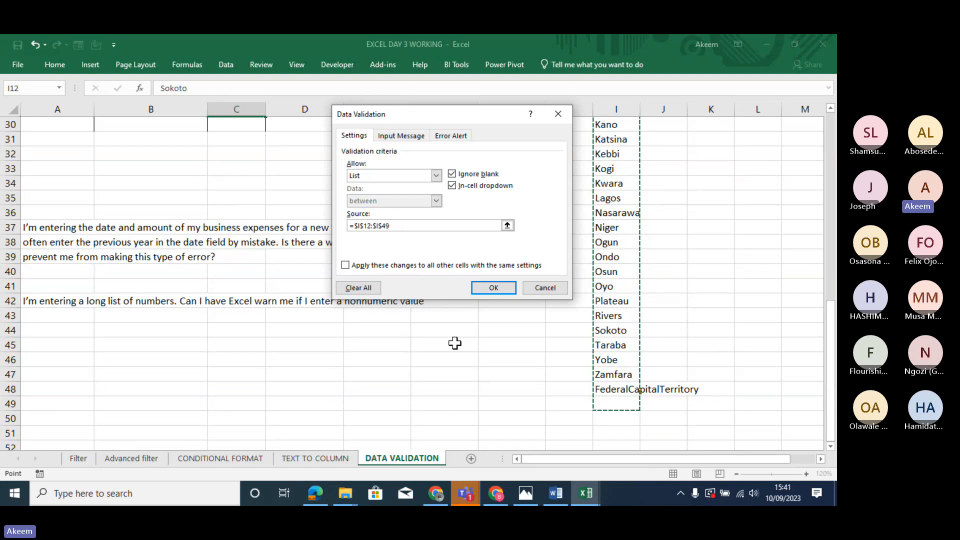
left_click(493, 289)
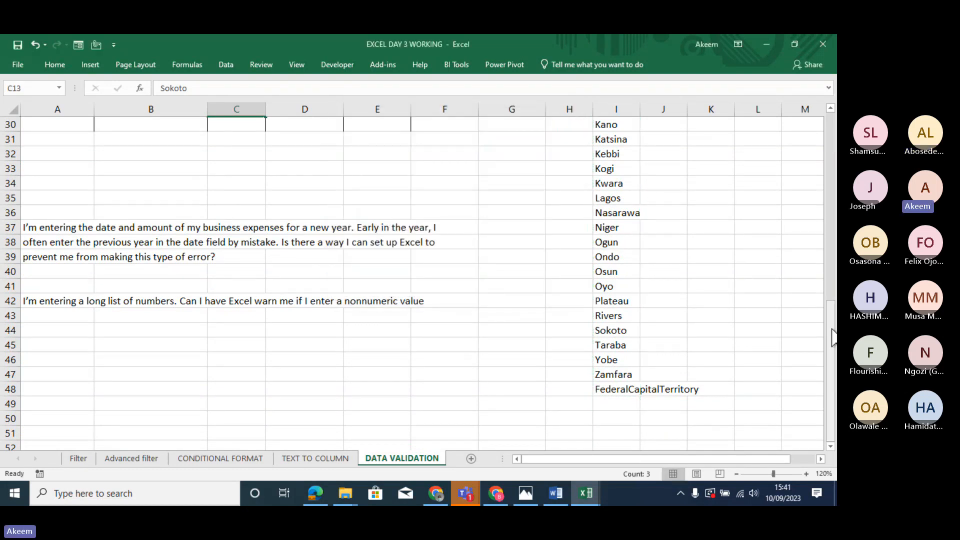
Check the state choices in the in-cell list of C16 without picking one.
left_click_drag(832, 328, 835, 189)
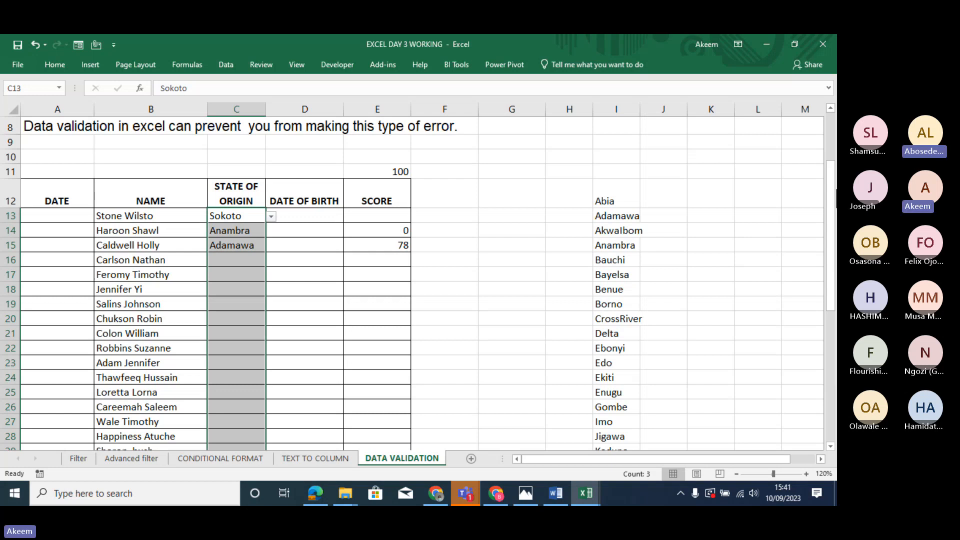
left_click(255, 262)
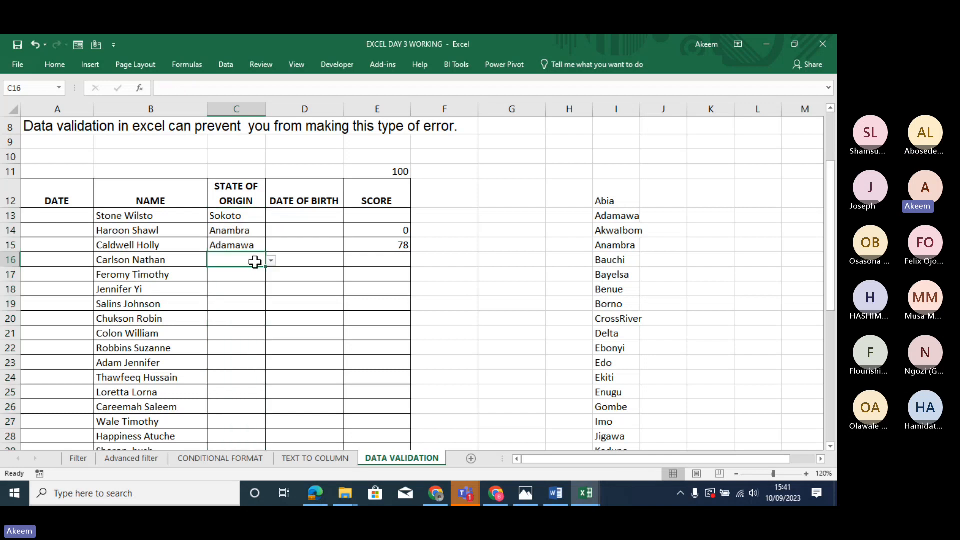
left_click(270, 261)
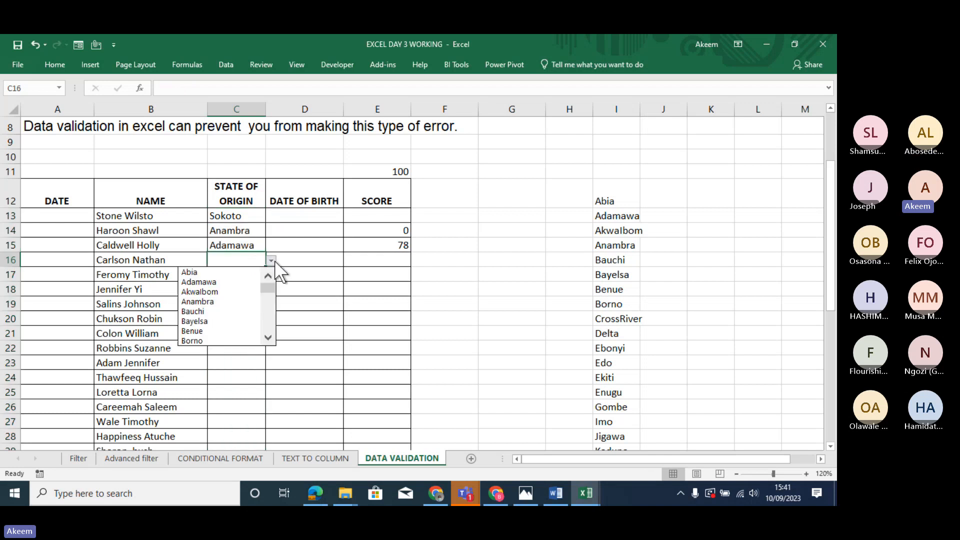
left_click(242, 258)
left_click(242, 245)
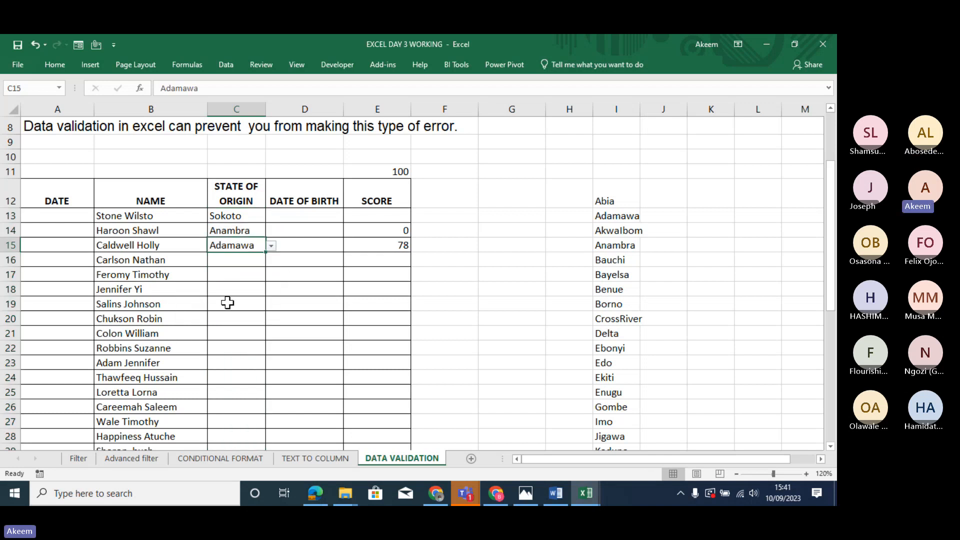
Choose Benue in C19 and Adamawa in C21 from the in-cell state lists.
left_click(227, 302)
left_click(269, 304)
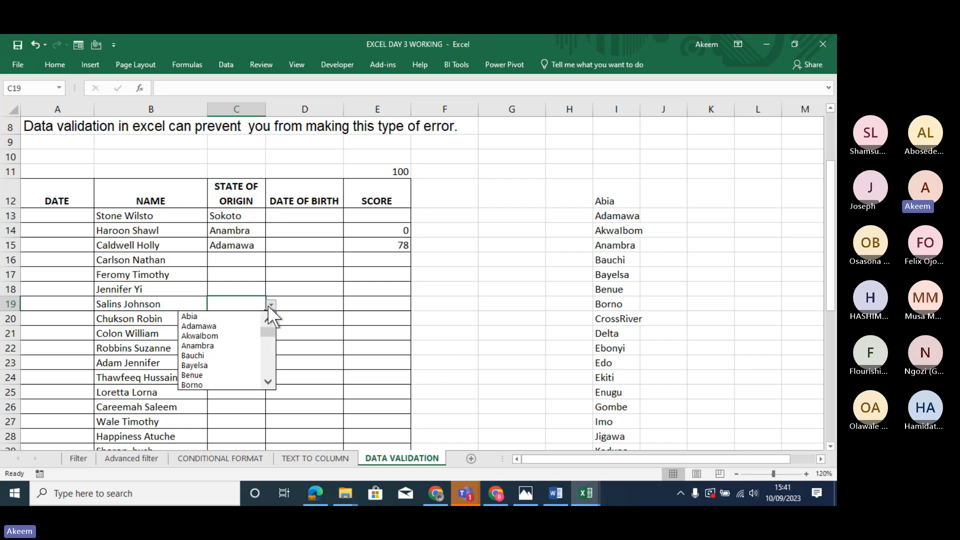
left_click(219, 375)
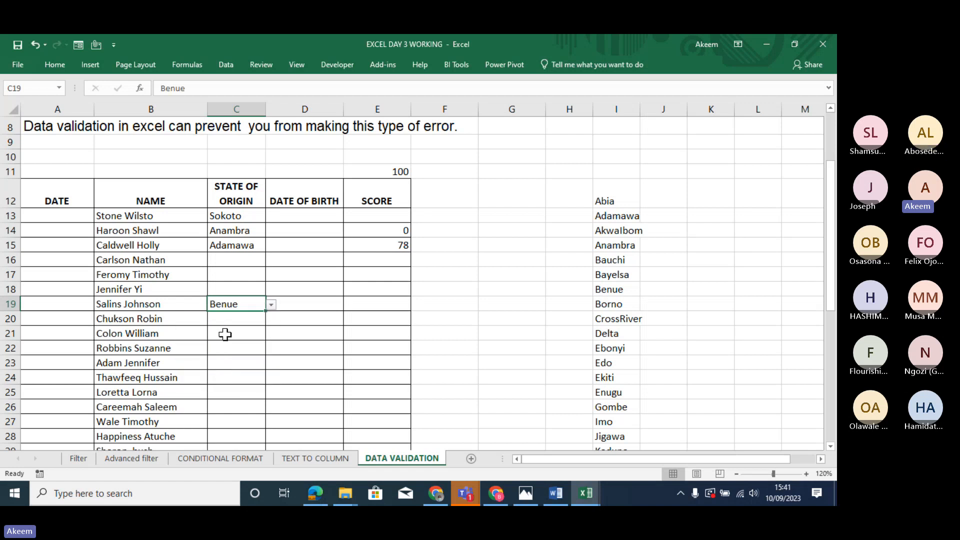
left_click(226, 334)
left_click(270, 333)
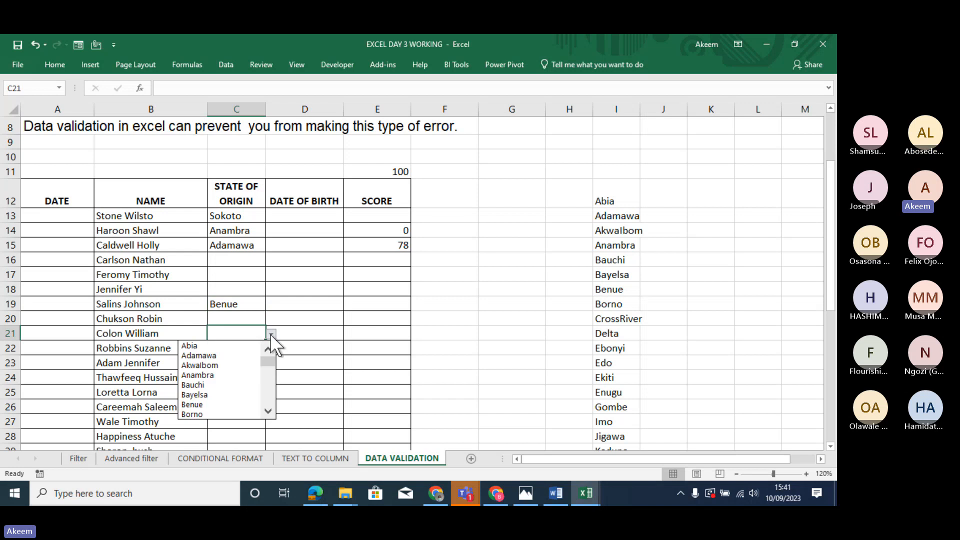
left_click(220, 355)
Choose Nasarawa in C24 and Niger in C23 from the in-cell state lists.
left_click(223, 376)
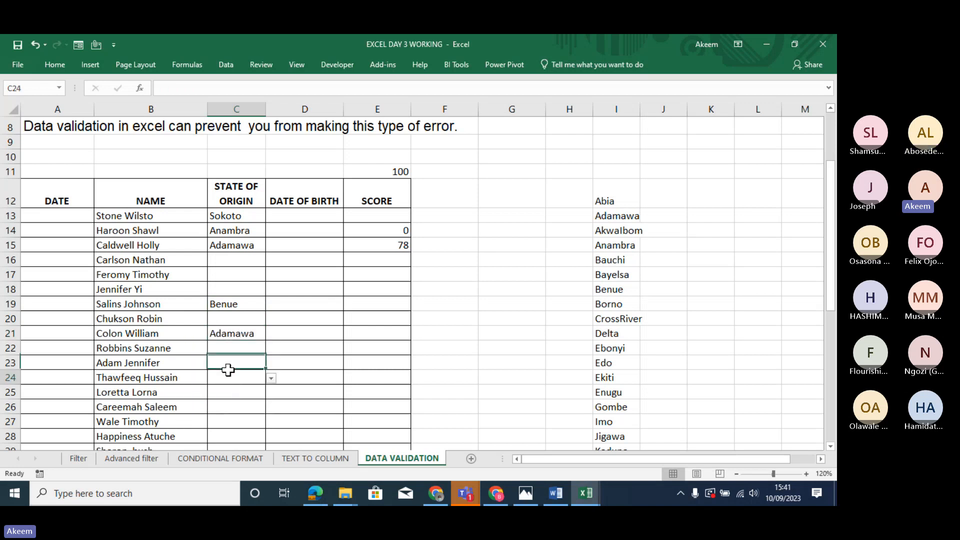
left_click(271, 378)
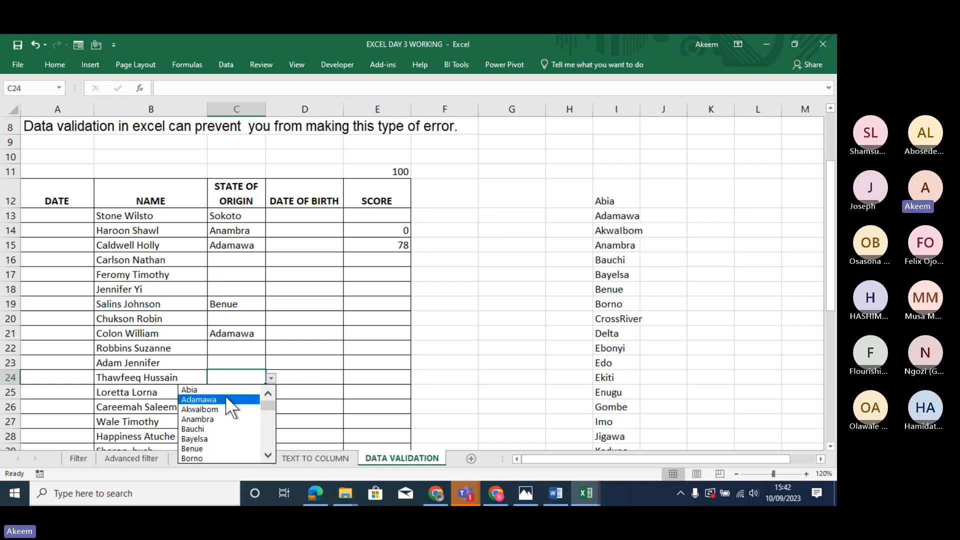
left_click_drag(264, 409, 264, 434)
left_click(218, 429)
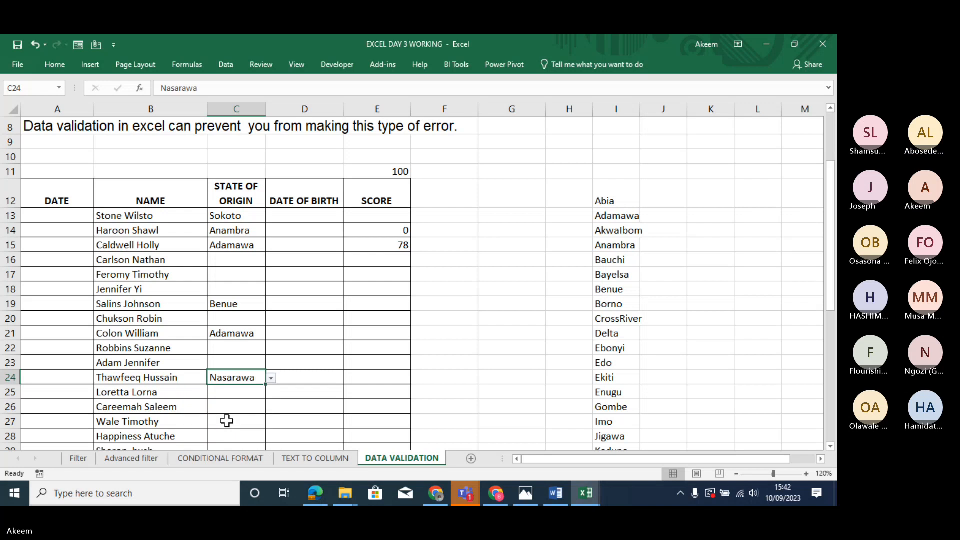
left_click(253, 357)
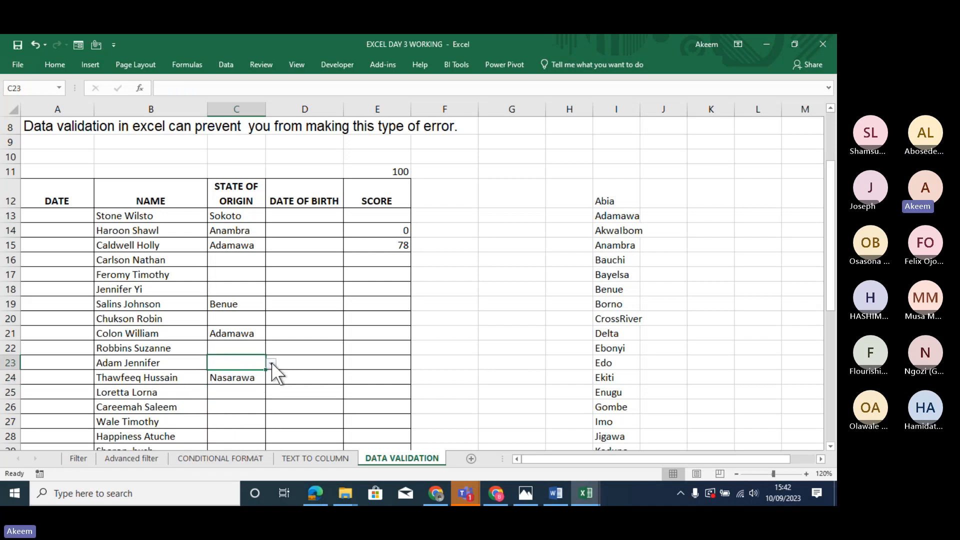
left_click(271, 364)
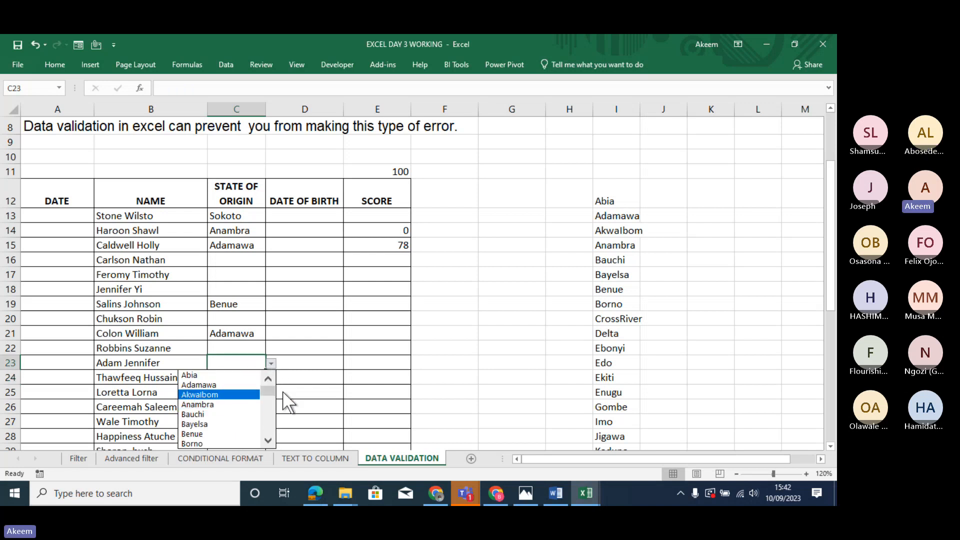
left_click_drag(269, 389, 269, 420)
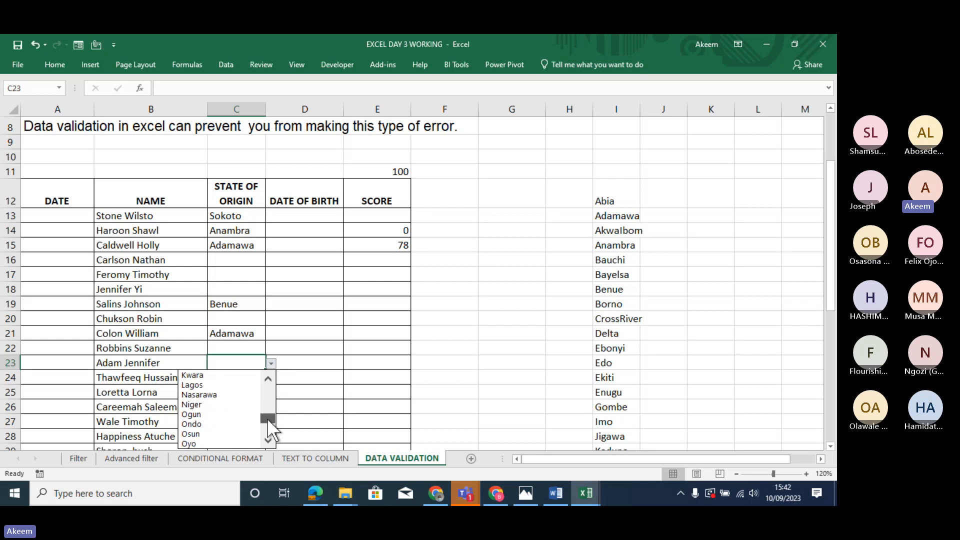
left_click(202, 403)
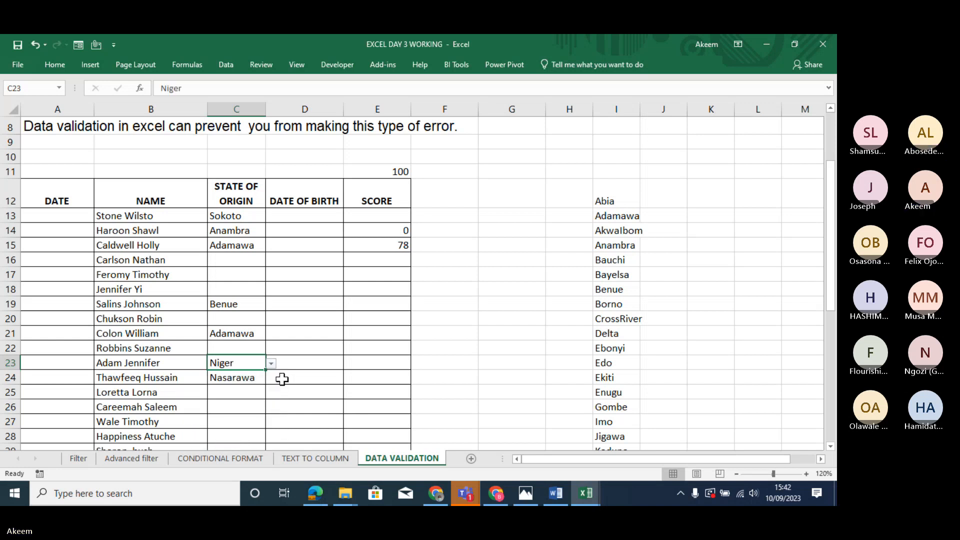
left_click(229, 393)
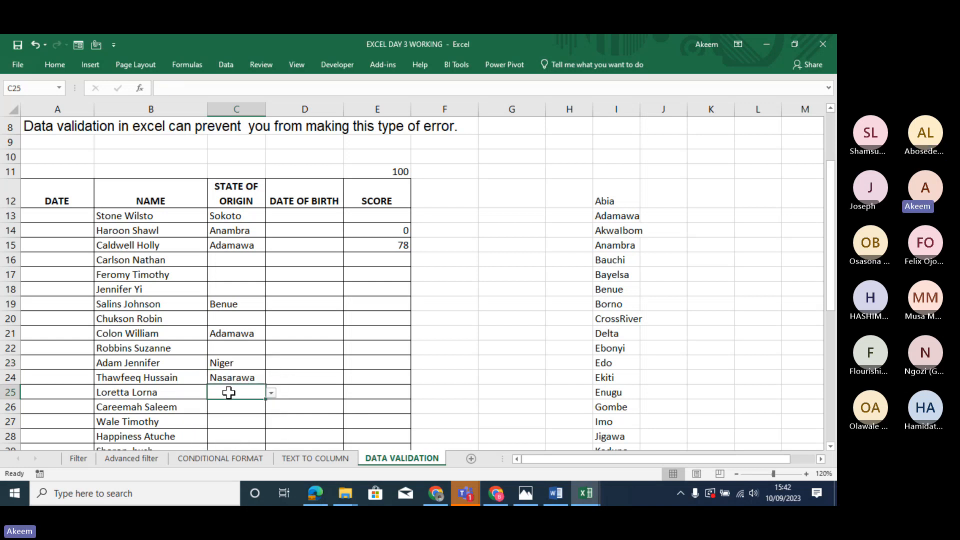
left_click(245, 351)
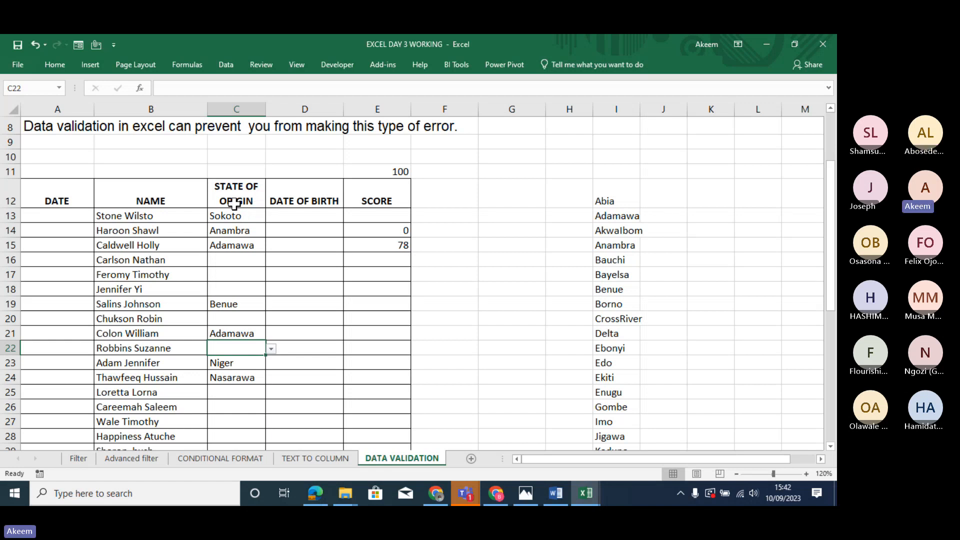
left_click(299, 226)
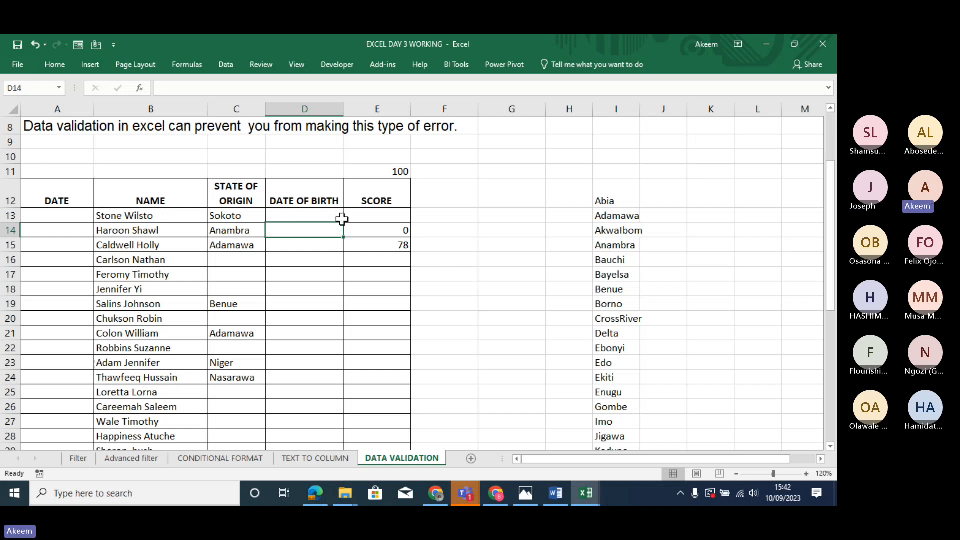
Open the data validation of the score cells E13:E28 and title its input message STUDENT SCORES.
left_click_drag(365, 219, 356, 430)
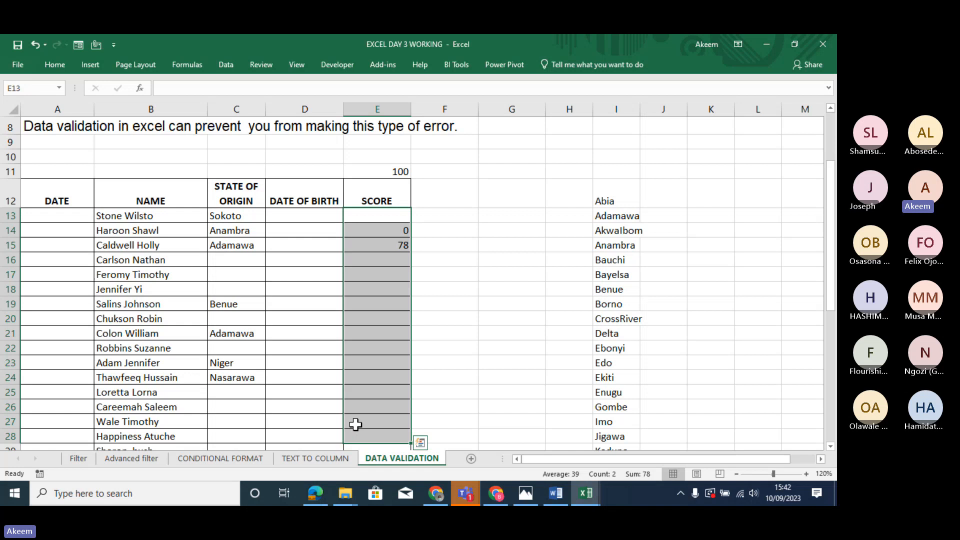
left_click(228, 63)
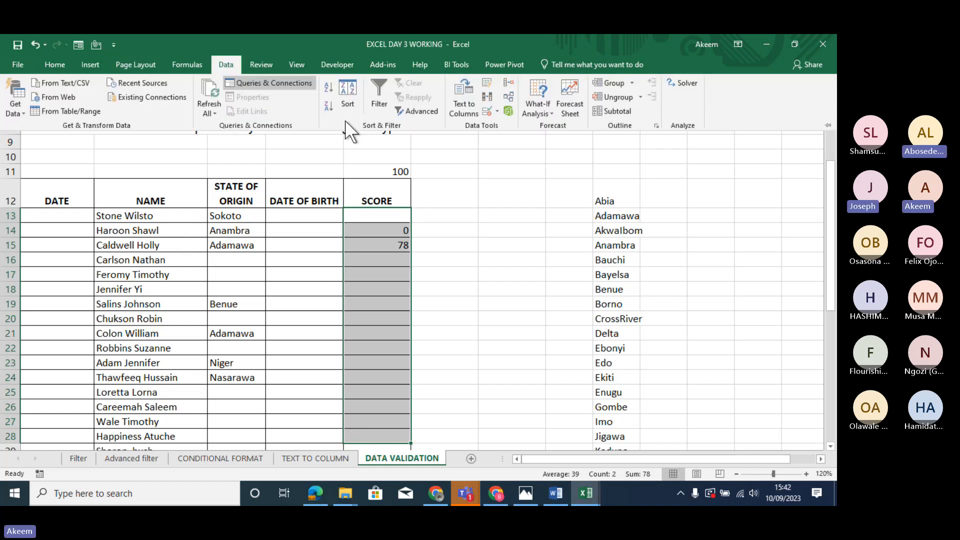
left_click(485, 112)
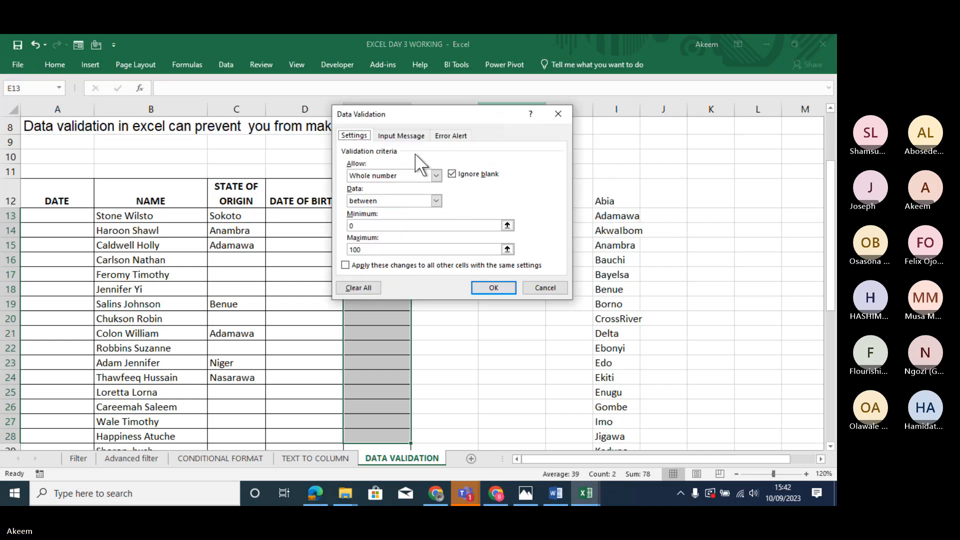
left_click(409, 138)
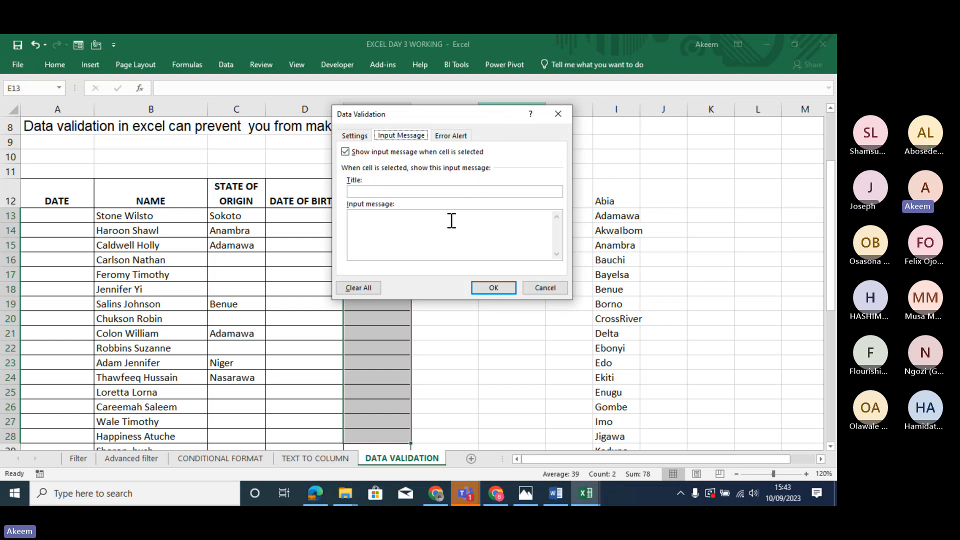
left_click(394, 192)
type("STUDENT ")
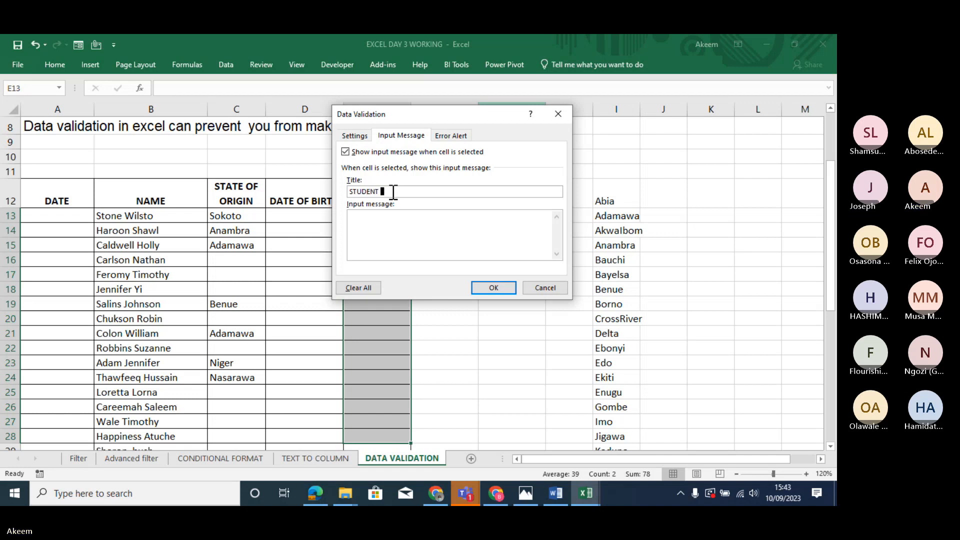
type("SCORES")
Enter PLS TYPE SCORES BETWEEN 0 AND 100 as the input message for the score cells.
left_click(410, 223)
type("PLS TYPE ")
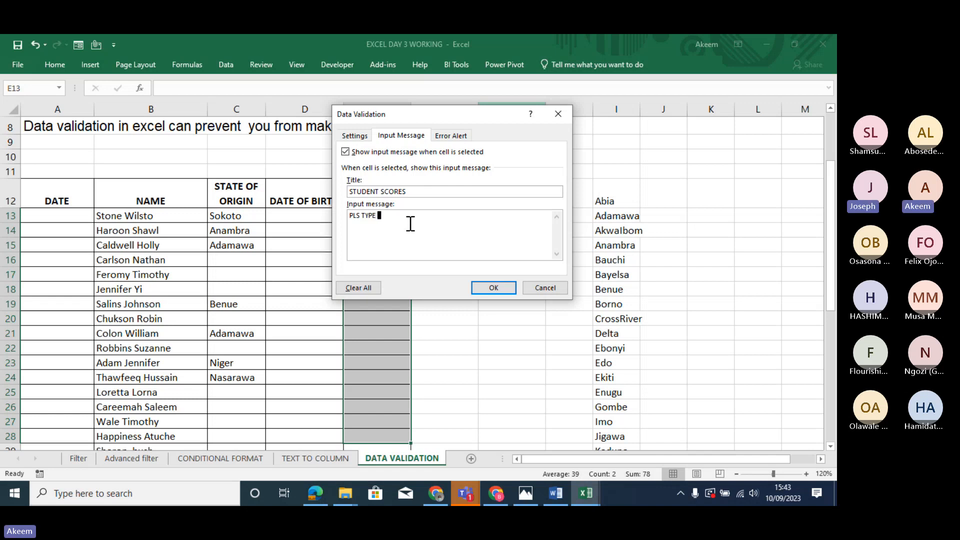
type("SCORES ")
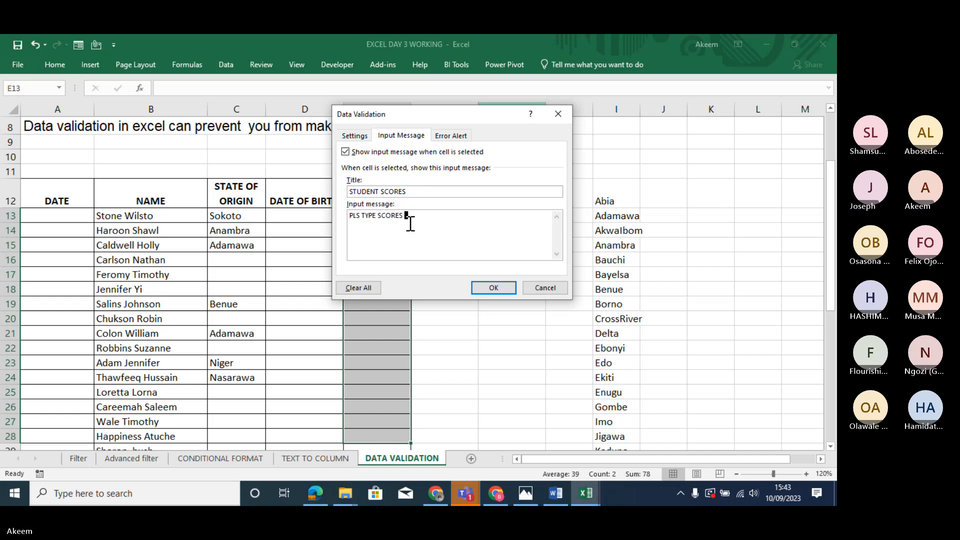
type("BETWEEN ")
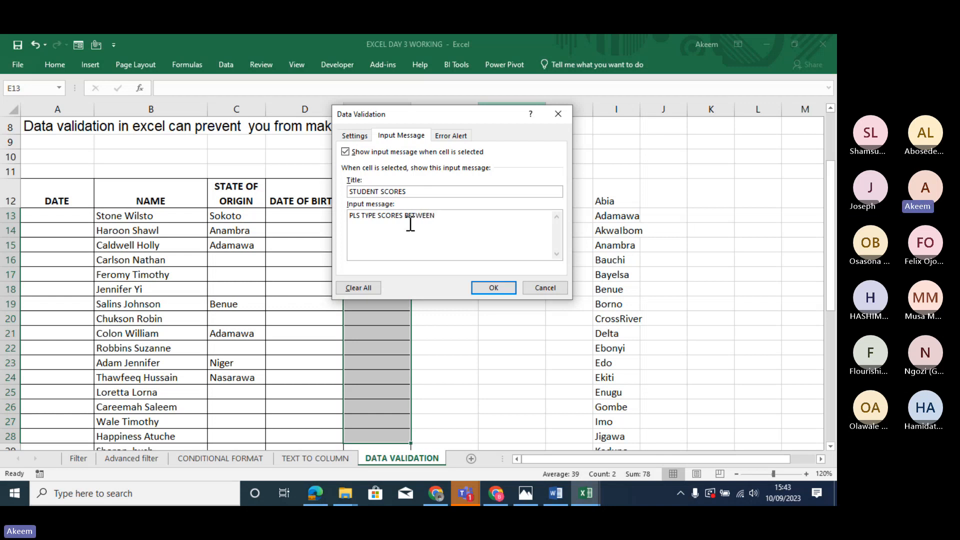
type("0 AND ")
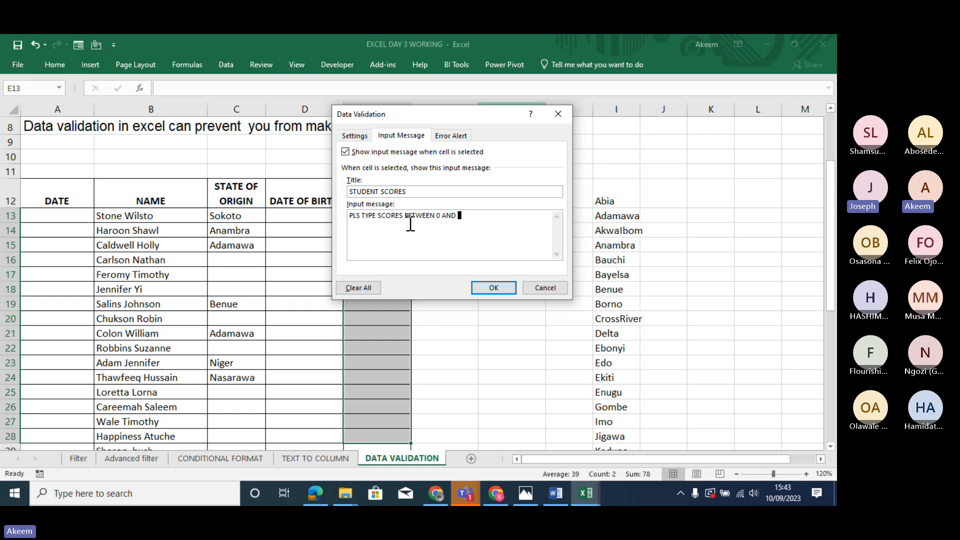
type("100")
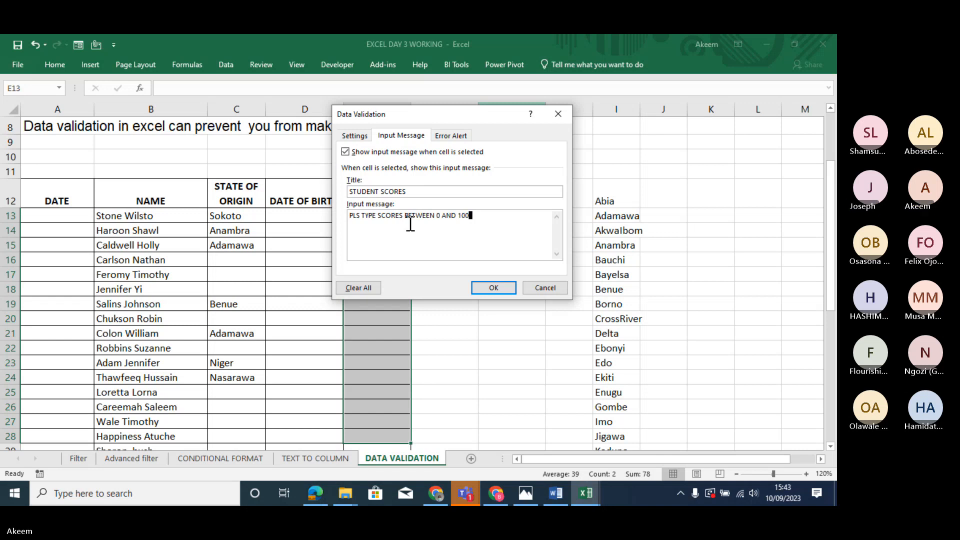
Apply the STUDENT SCORES input message to the score cells.
left_click(502, 290)
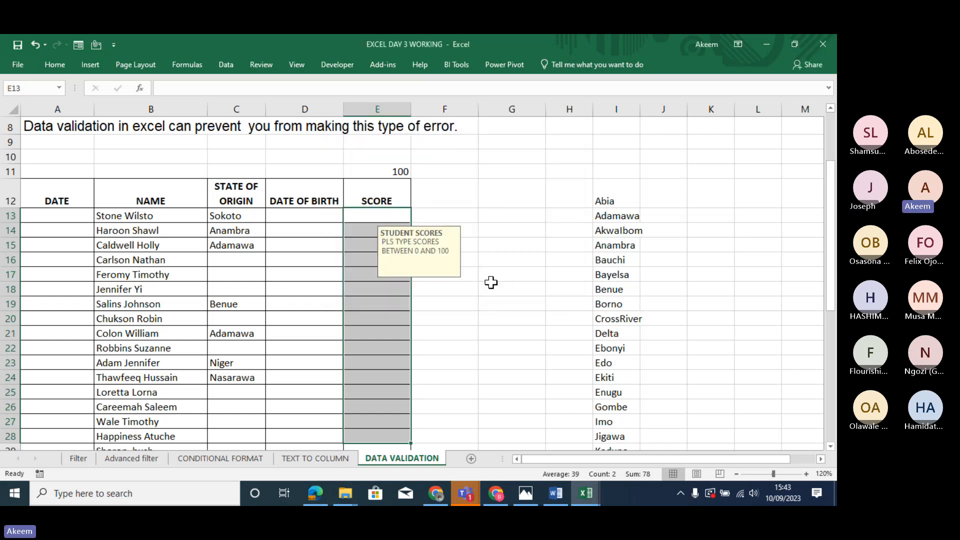
Move through the score cells below the SCORE header to examine how the input message appears on each one.
left_click(387, 293)
left_click(378, 253)
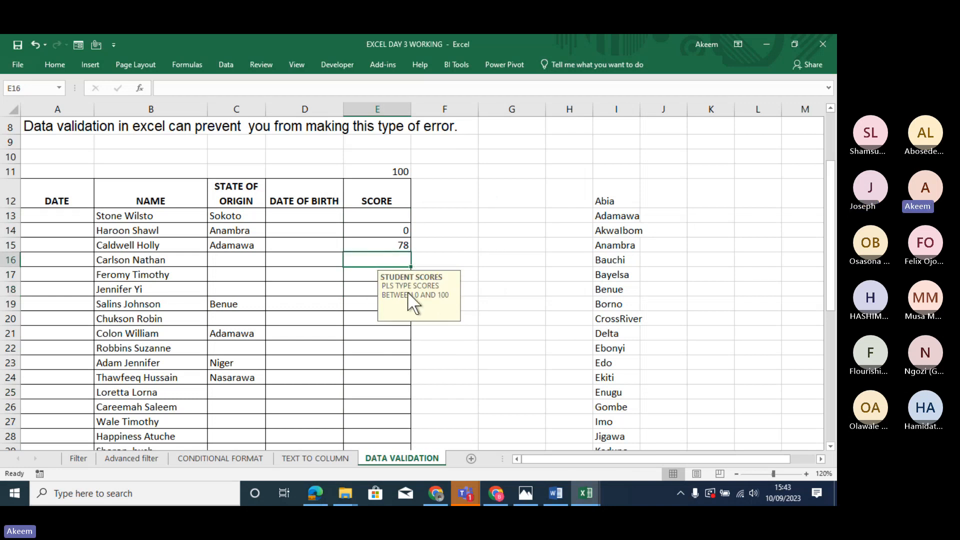
left_click(385, 240)
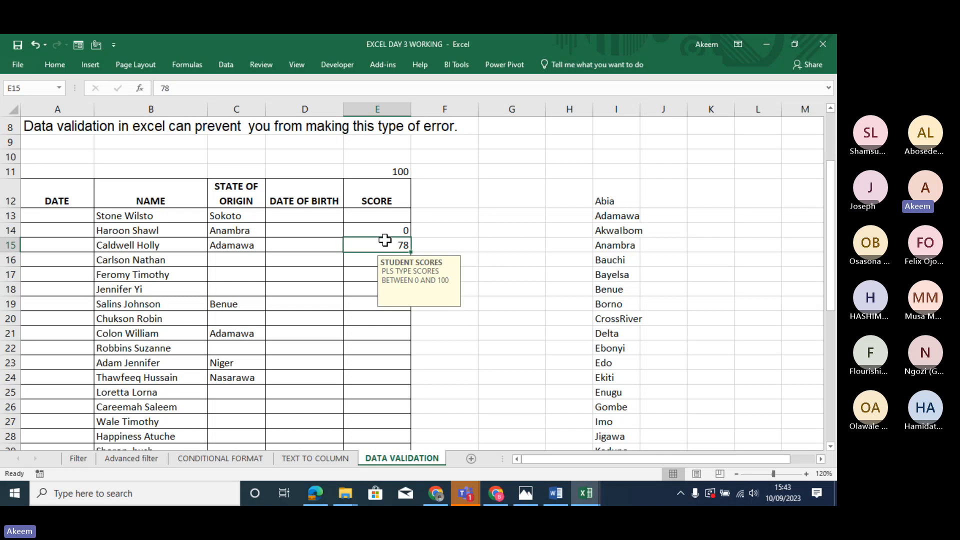
key("Up")
key("Down")
key("Down")
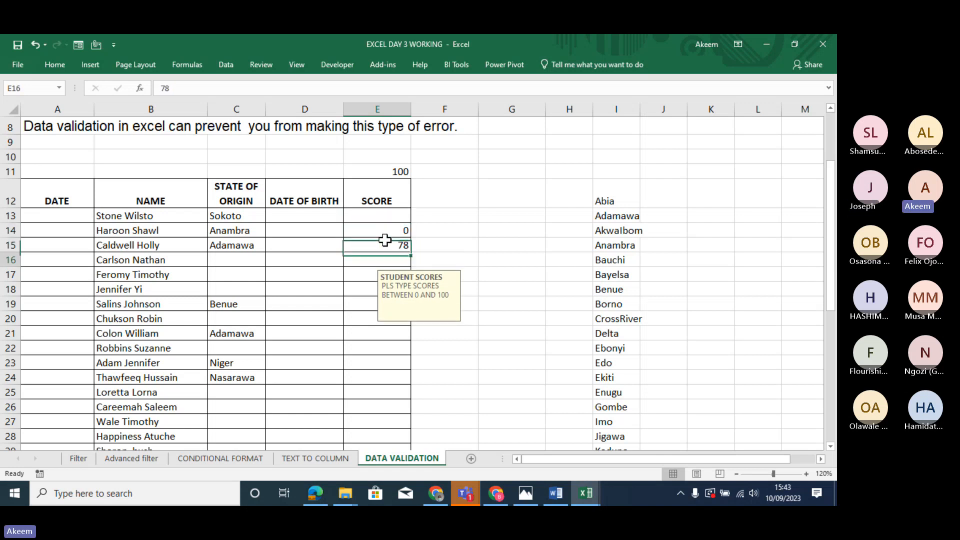
key("Down")
key("Down")
key("Down")
key("Down")
key("Up")
key("Up")
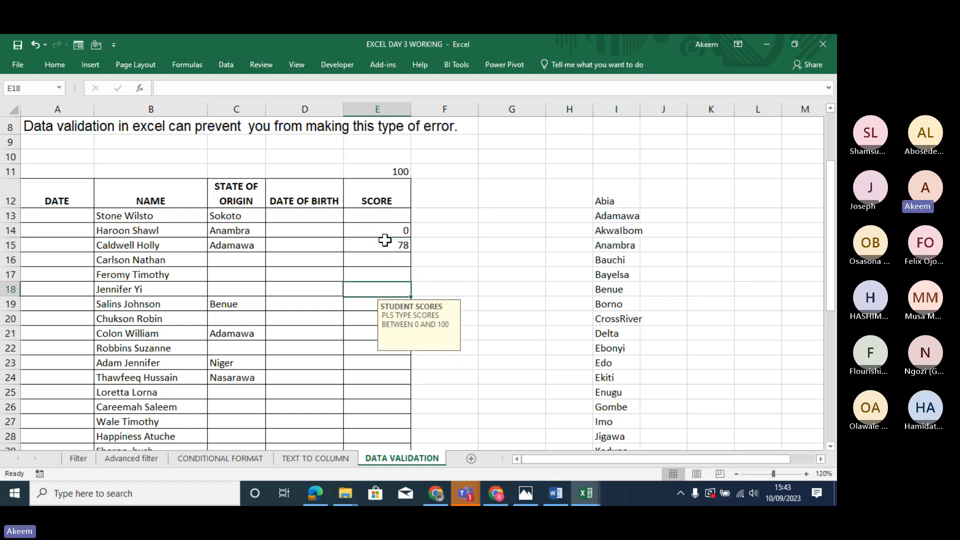
key("Up")
key("Up")
key("Up")
key("Up")
key("Up")
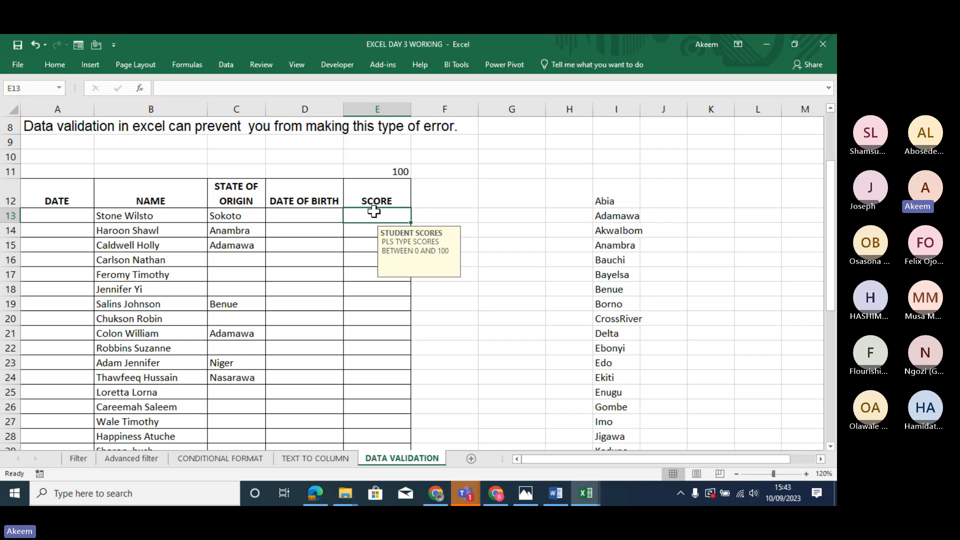
Select the score cells E13:E29 and open their data validation, erasing the current mixed settings.
key("shift+Down")
key("shift+Down")
key("shift+Down")
key("shift+Down")
key("shift+Down")
key("shift+Down")
key("shift+Down")
key("shift+Down")
key("shift+Down")
key("shift+Down")
key("shift+Down")
key("shift+Down")
key("shift+Down")
key("shift+Down")
key("shift+Down")
key("shift+Down")
key("shift+Down")
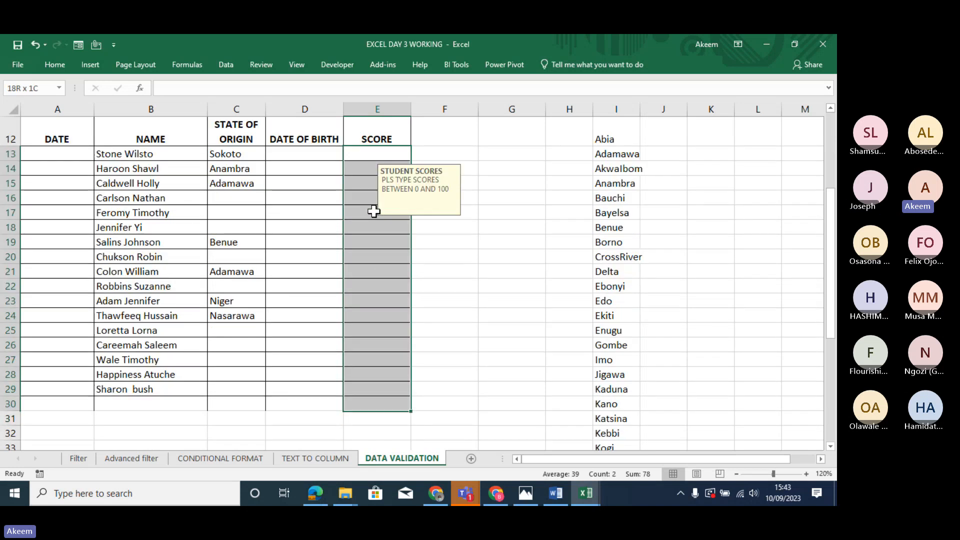
key("shift+Up")
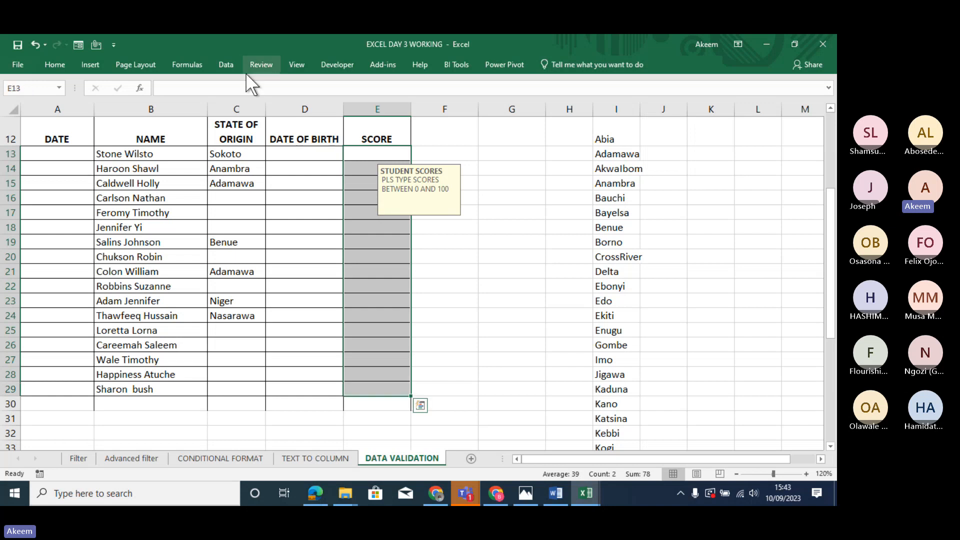
left_click(230, 70)
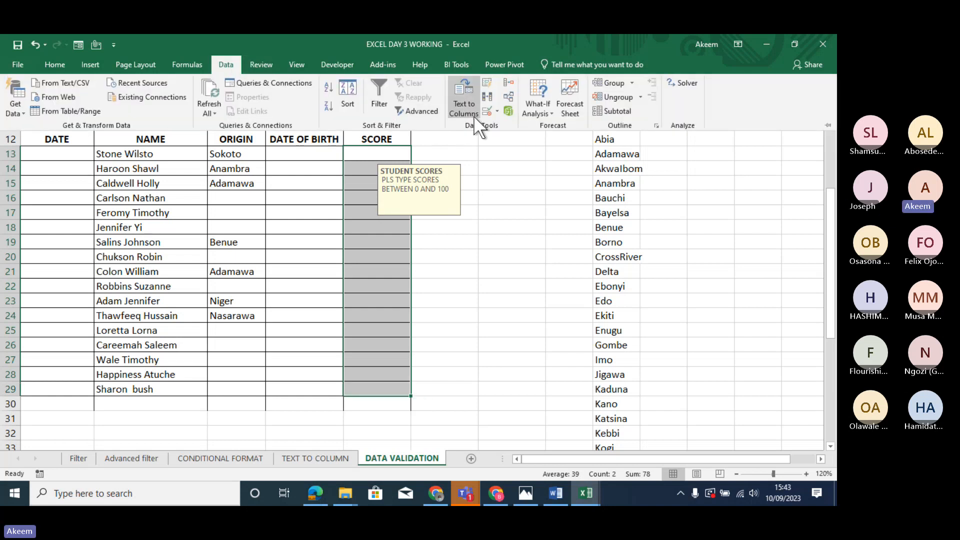
left_click(490, 113)
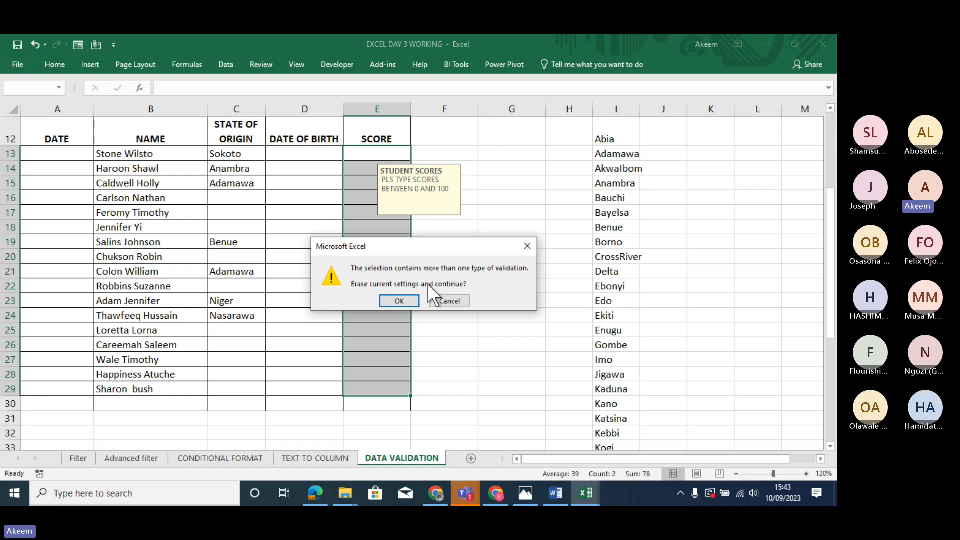
left_click(399, 301)
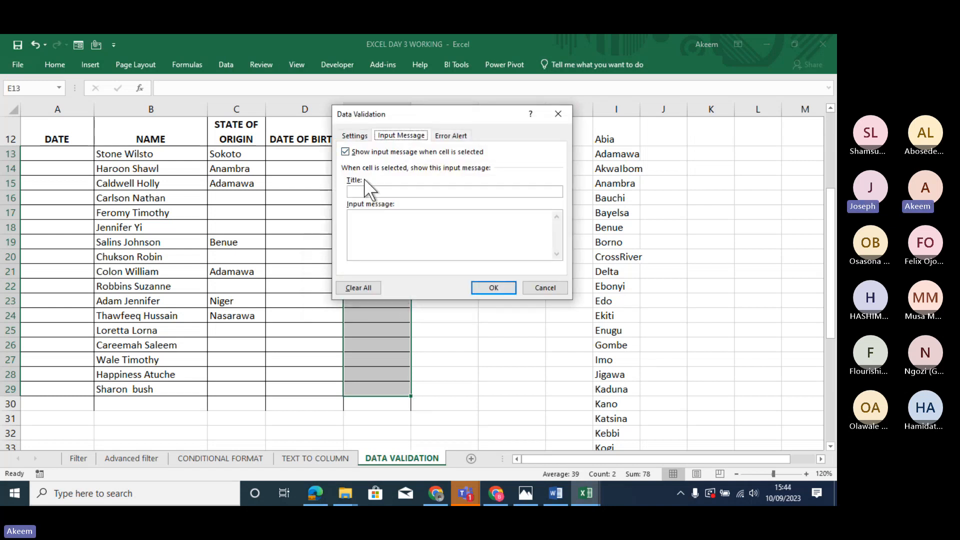
Restrict the score cells to whole numbers between a minimum of 0 and a maximum of 100.
left_click(363, 136)
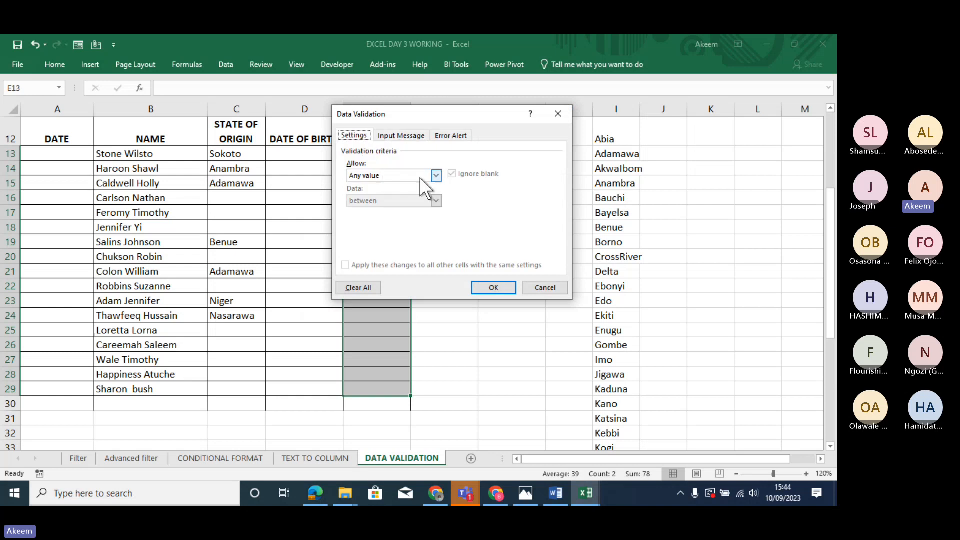
left_click(433, 175)
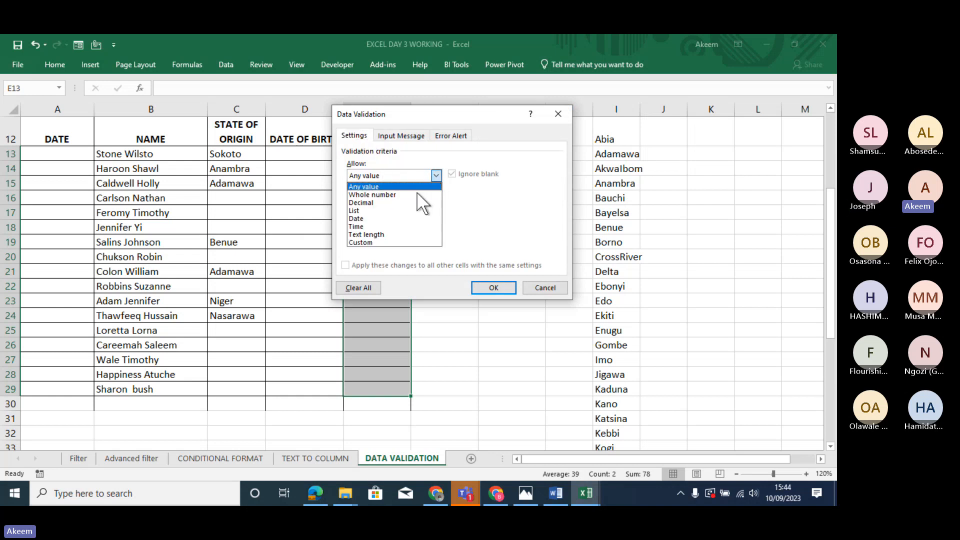
left_click(391, 195)
left_click(377, 224)
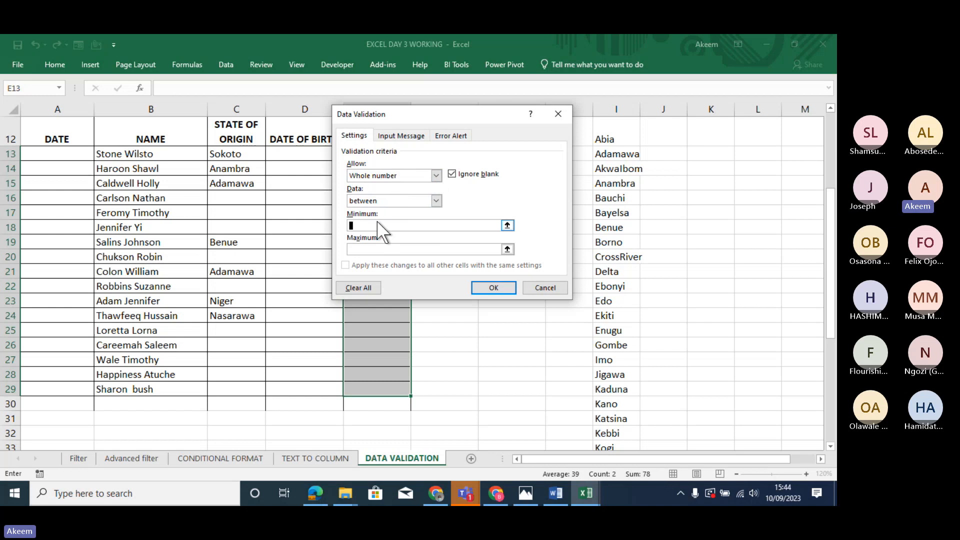
type("0")
left_click(388, 248)
type("100")
Title the input message of the score cells STUDENT SCORE.
left_click(411, 138)
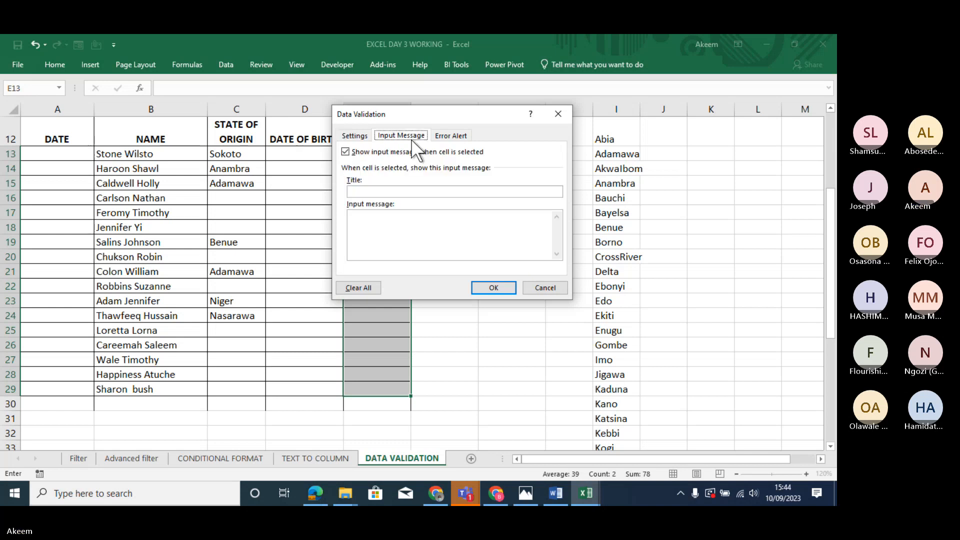
left_click(400, 194)
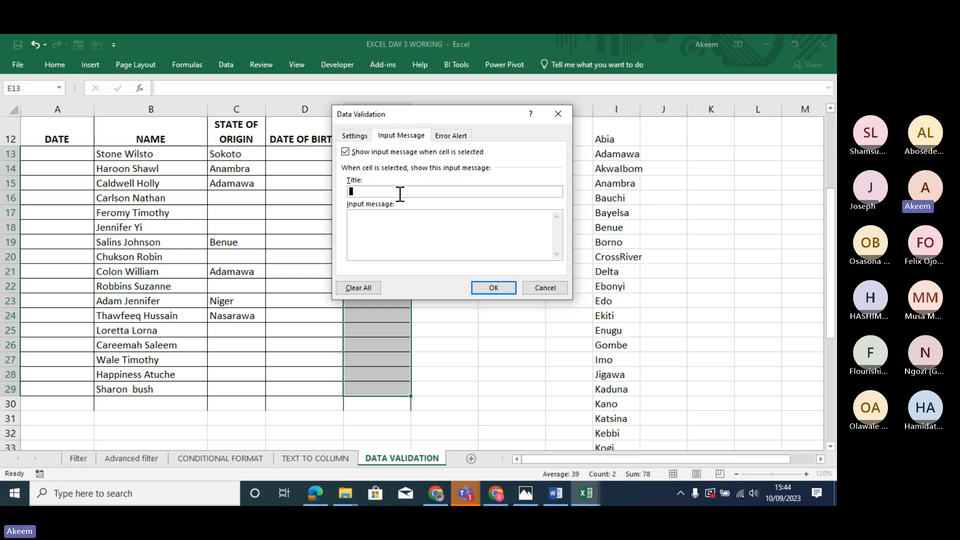
type("STUDENT")
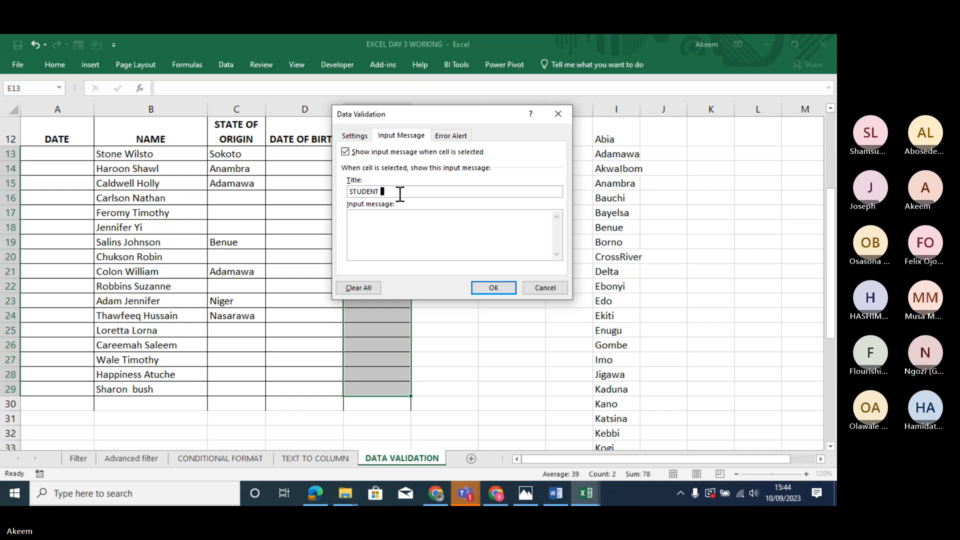
type(" SC")
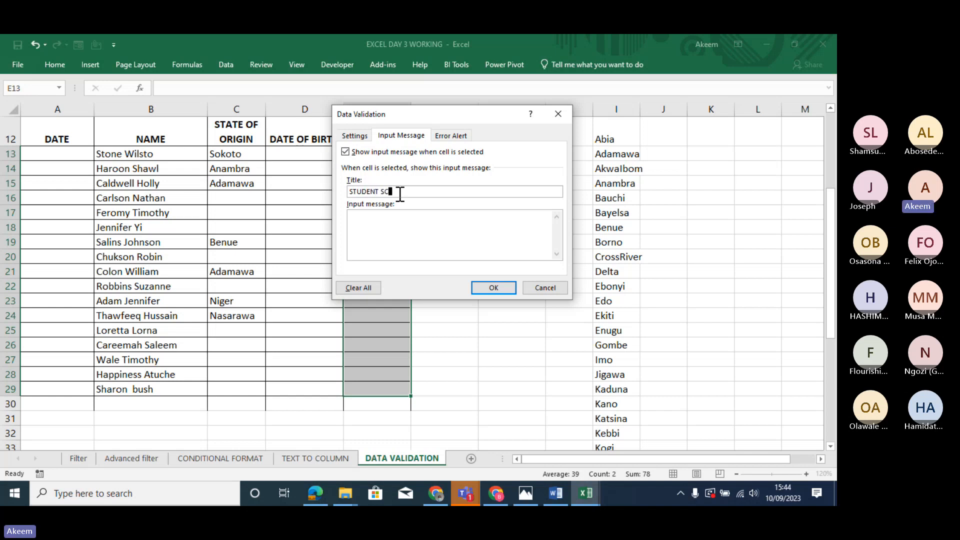
type("ORE")
Set the error alert style of the score cells to Warning.
left_click(456, 135)
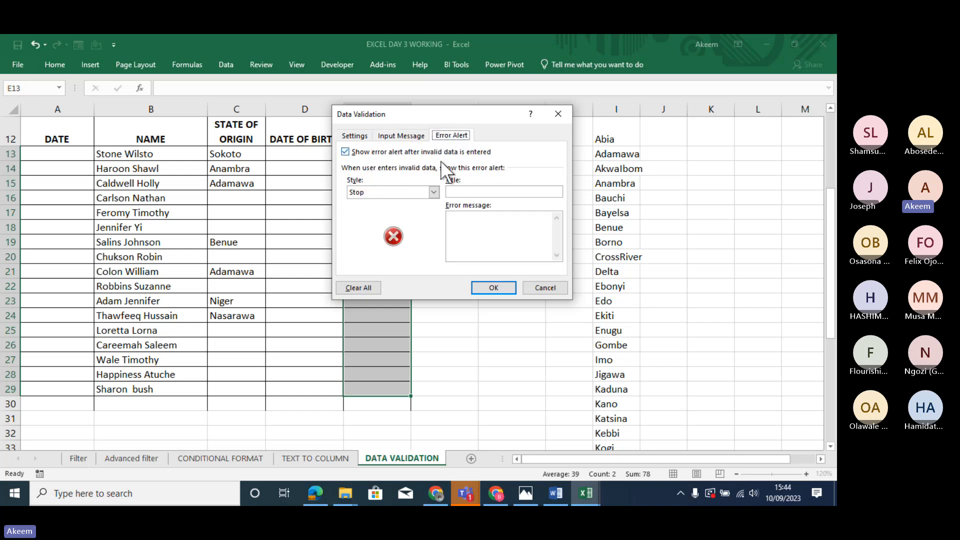
left_click(434, 192)
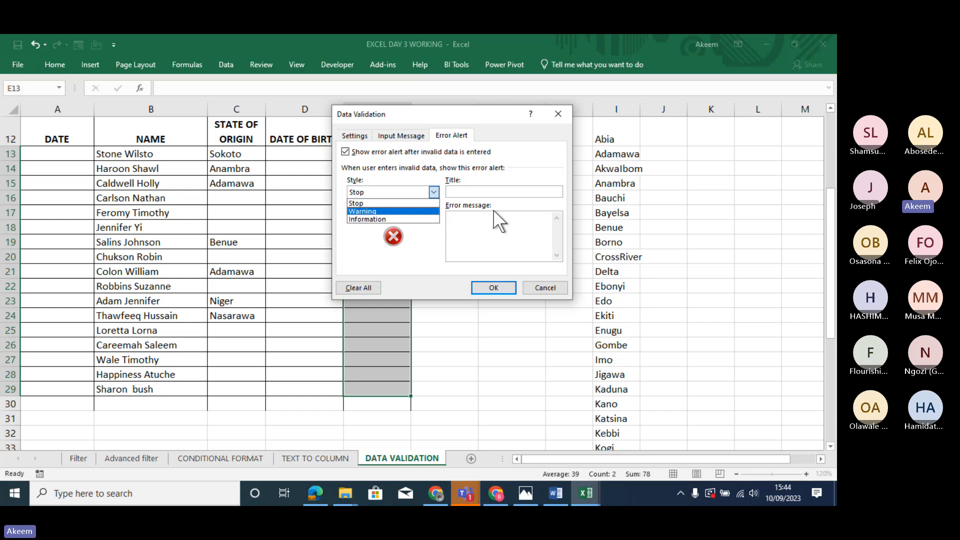
left_click(401, 200)
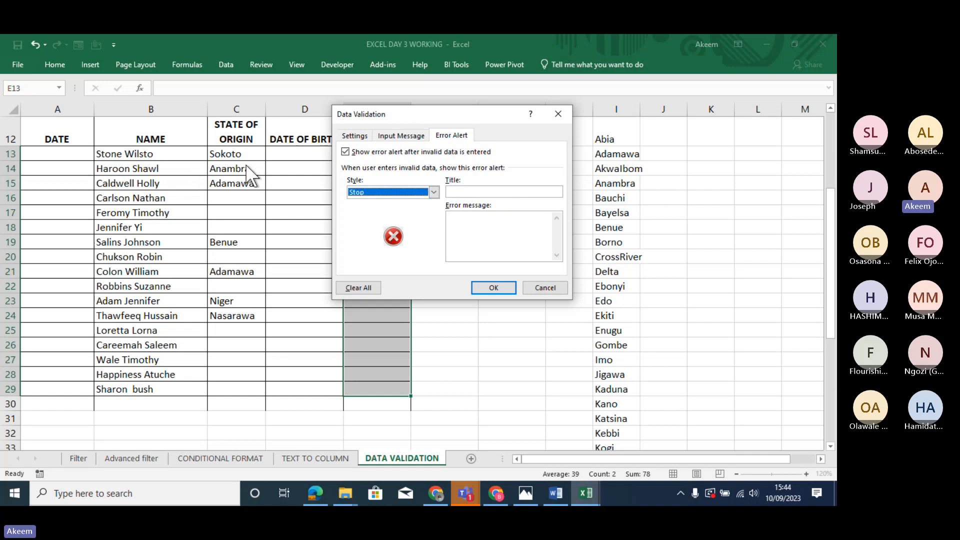
left_click(433, 192)
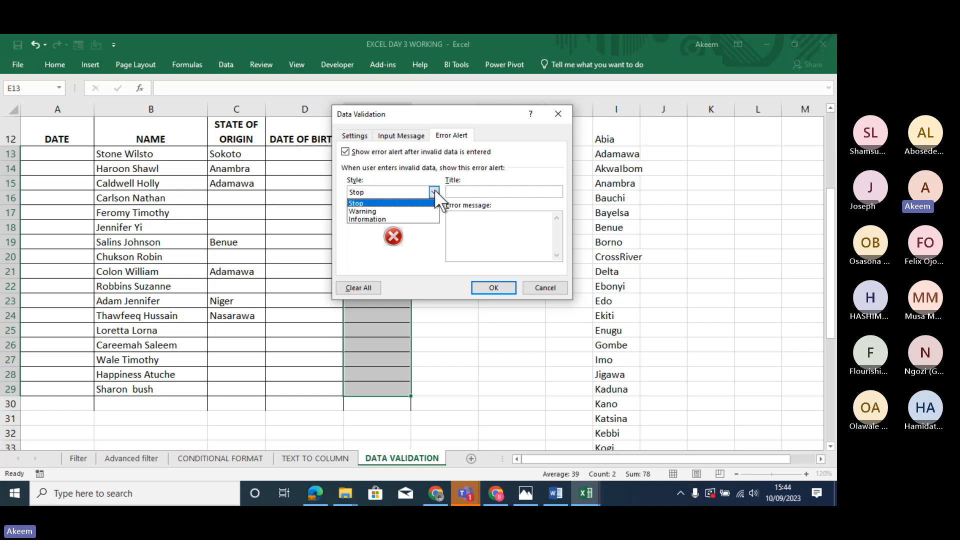
left_click(394, 210)
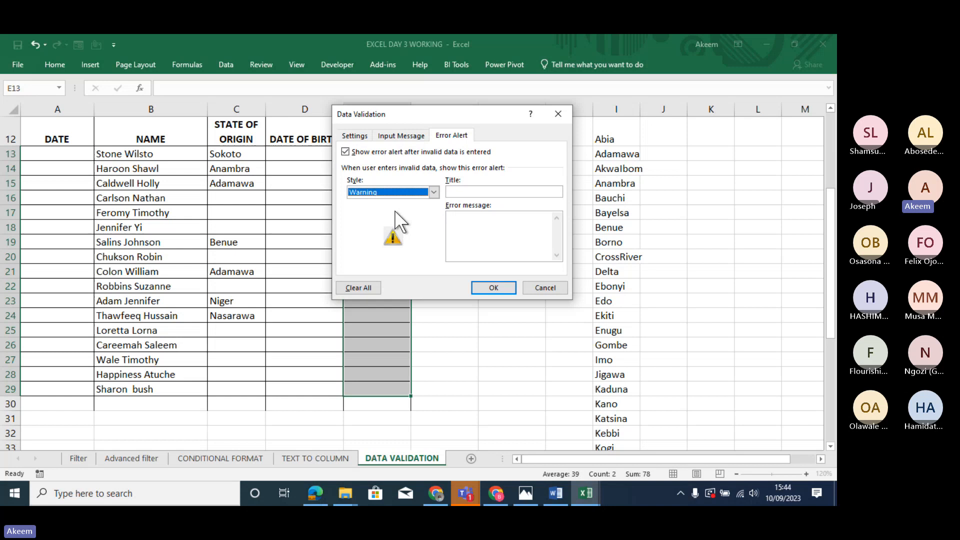
left_click(490, 195)
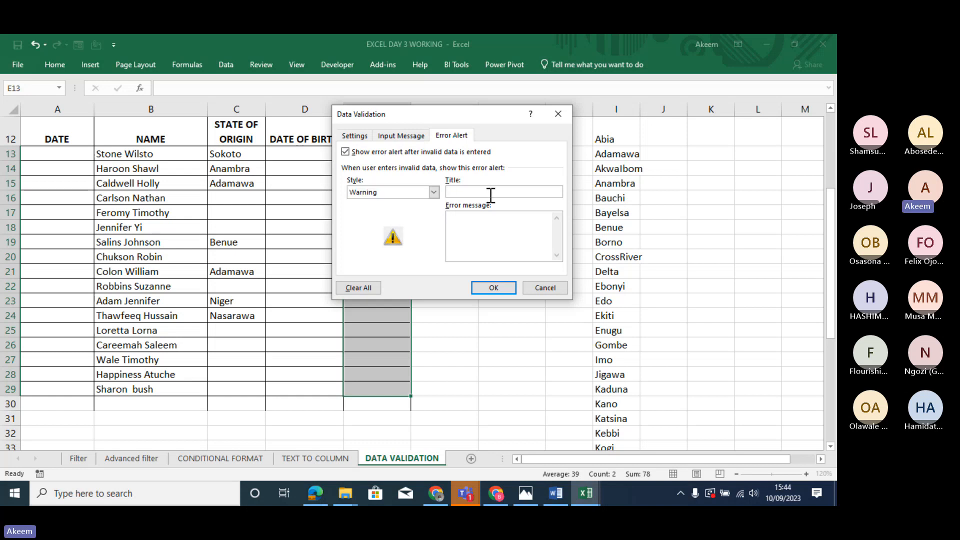
type("YOUR NUMBER ")
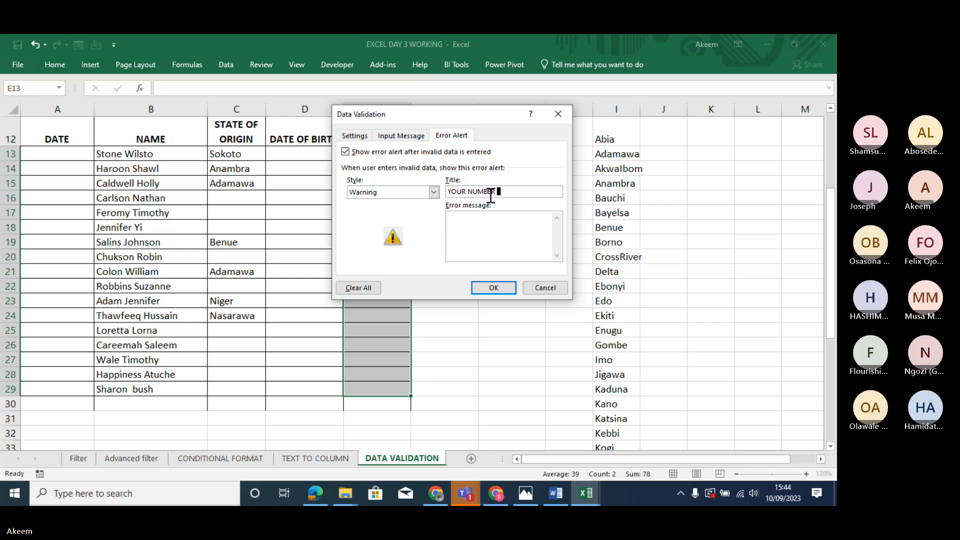
type("DOES")
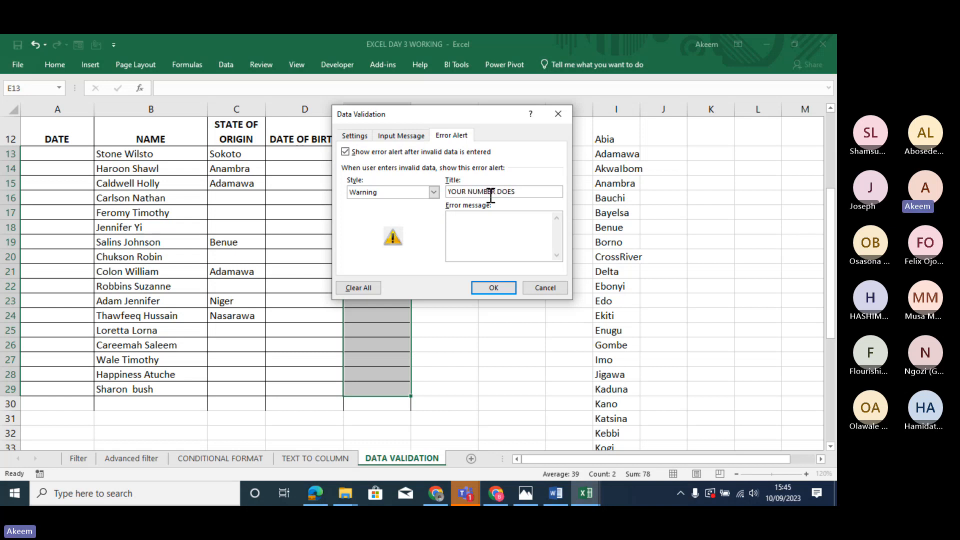
type(" NOT I")
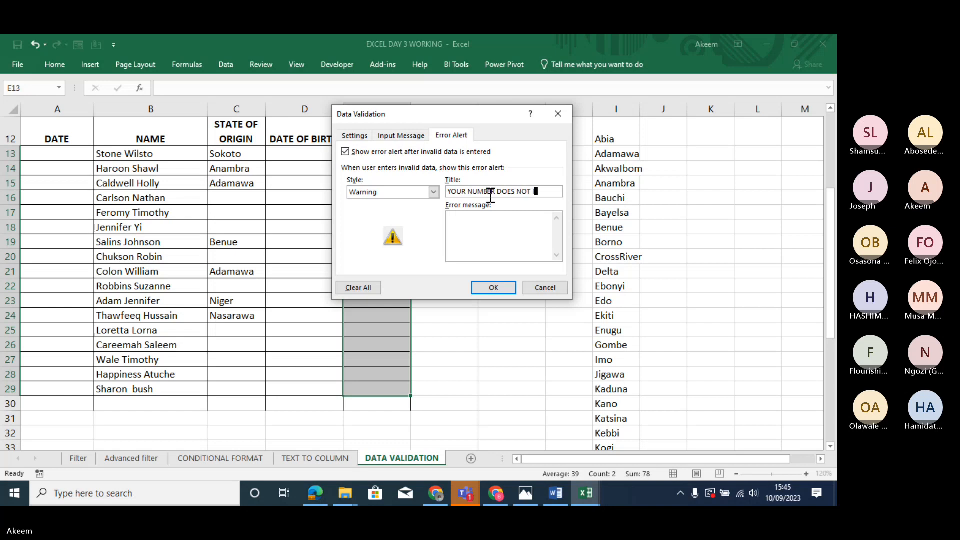
type("NTO TH")
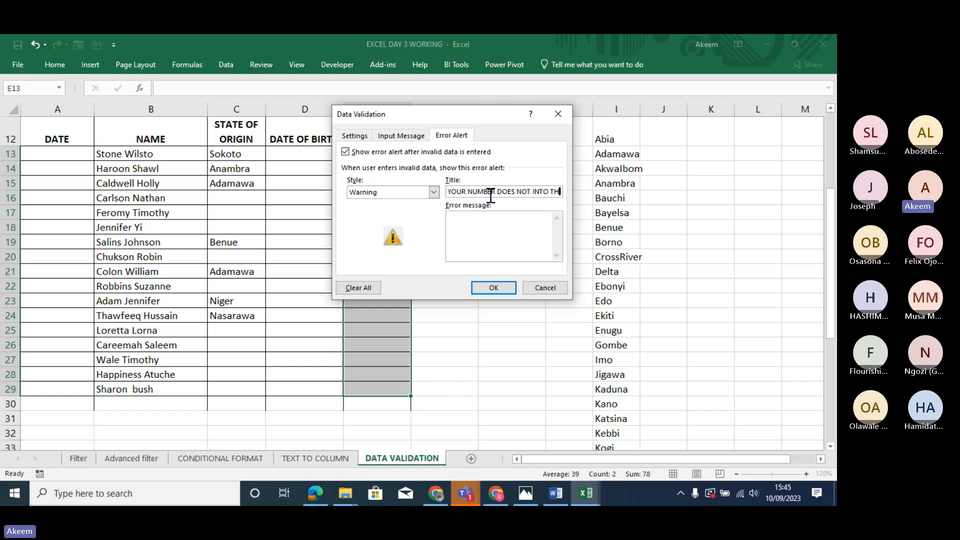
type(" RAN")
Title the error alert PLS CHECK, enter YOUR NUMBERS DOES NOT FALL INTO THE RANGE as its error message, and apply the validation.
left_click_drag(544, 192, 442, 197)
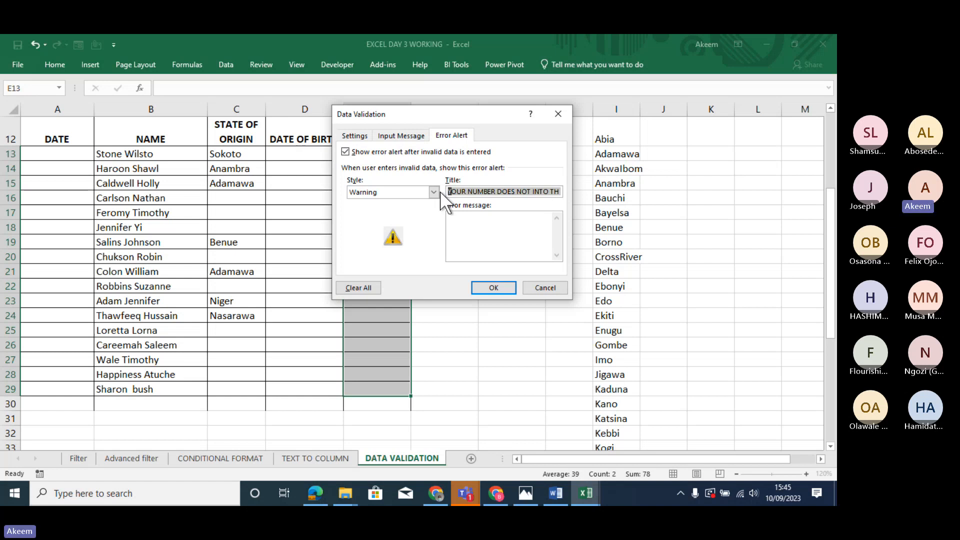
type("PLS C")
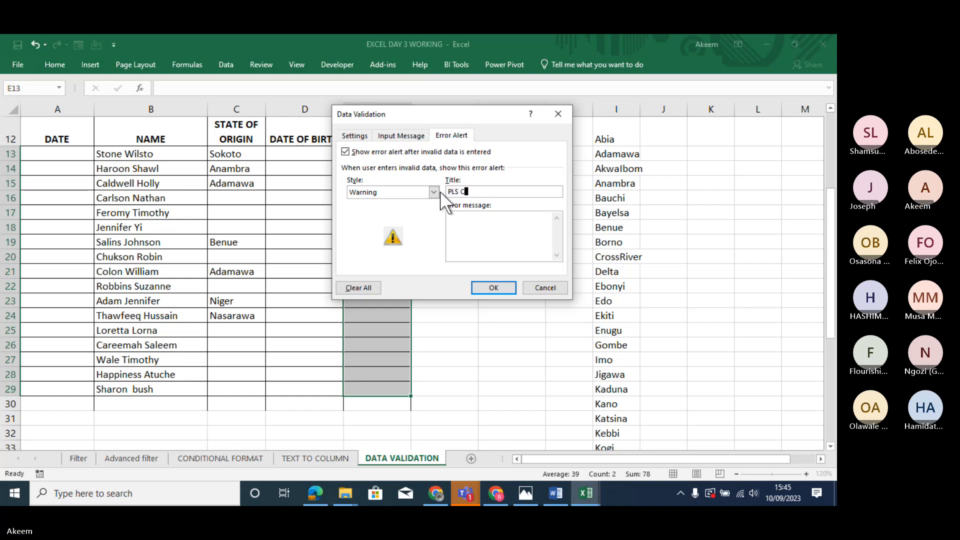
type("HECK")
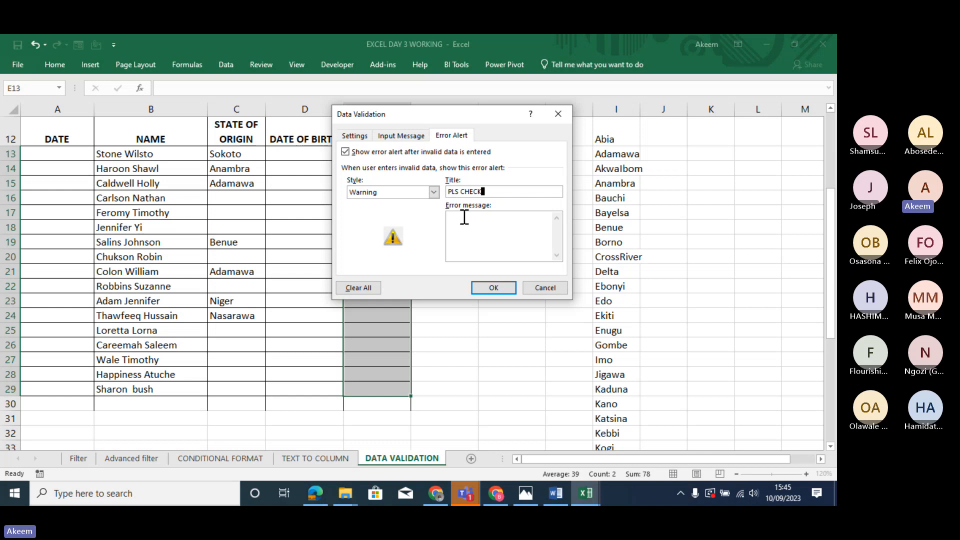
left_click(464, 217)
type("YOUR NUM")
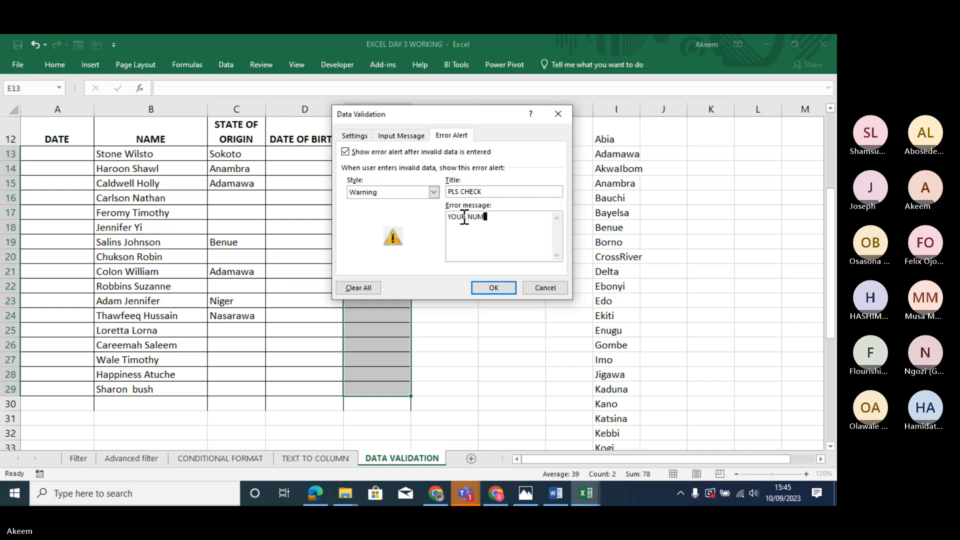
type("BERS DOES")
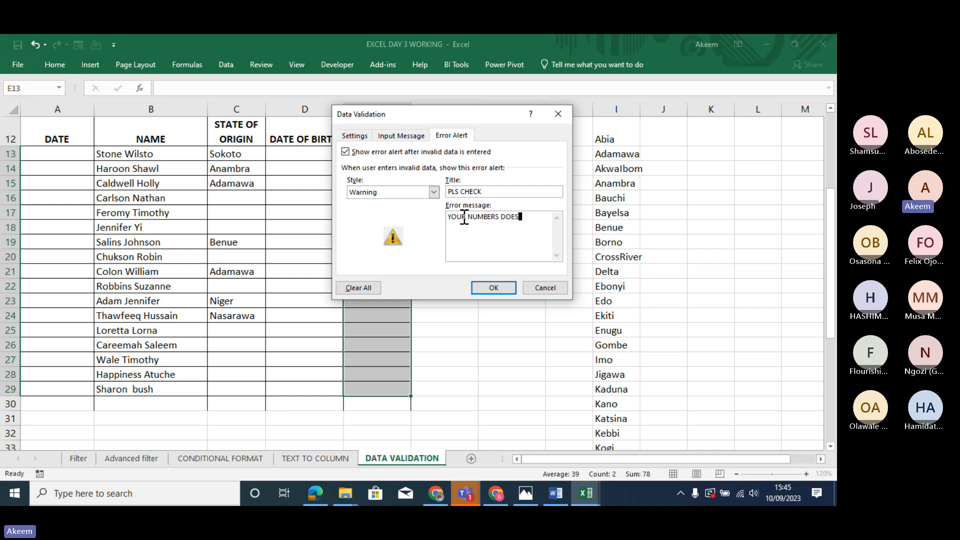
type(" NOT FALL INTO THE RANGE")
left_click(500, 286)
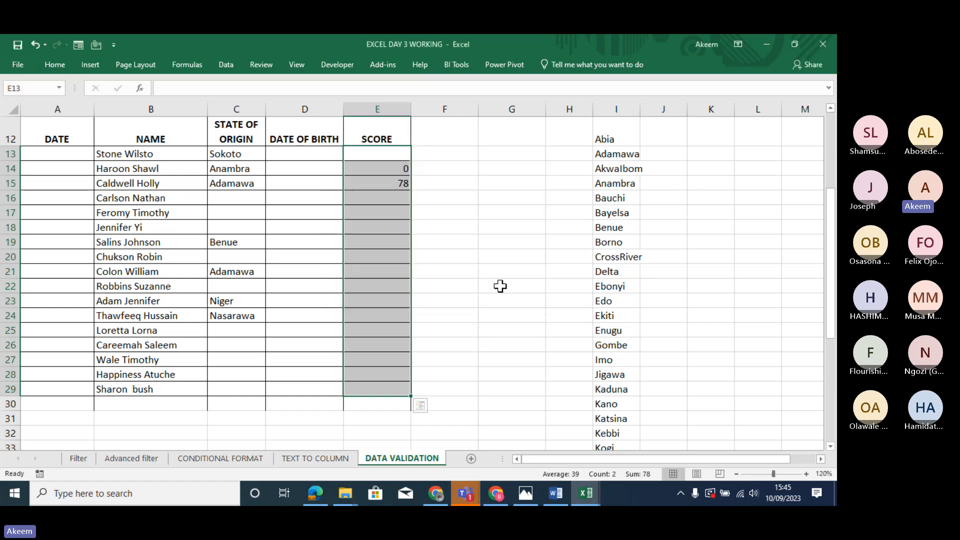
left_click(390, 167)
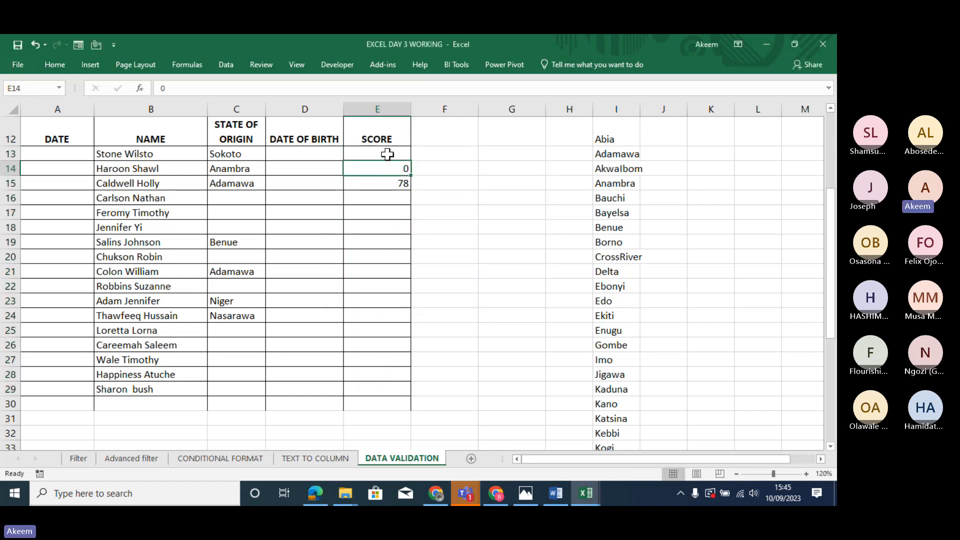
Enter the score 50 in E14 and the score 76 in E17.
type("50")
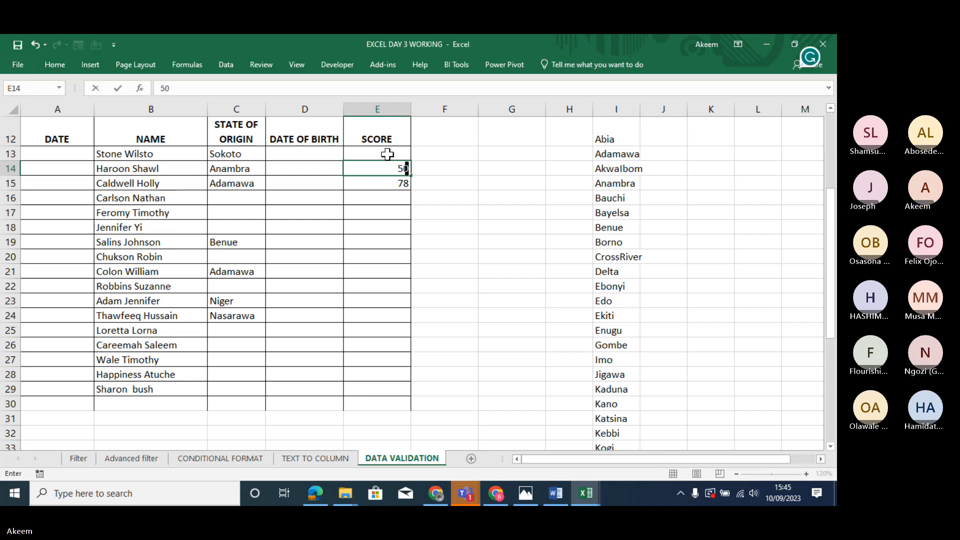
key("Return")
left_click(388, 213)
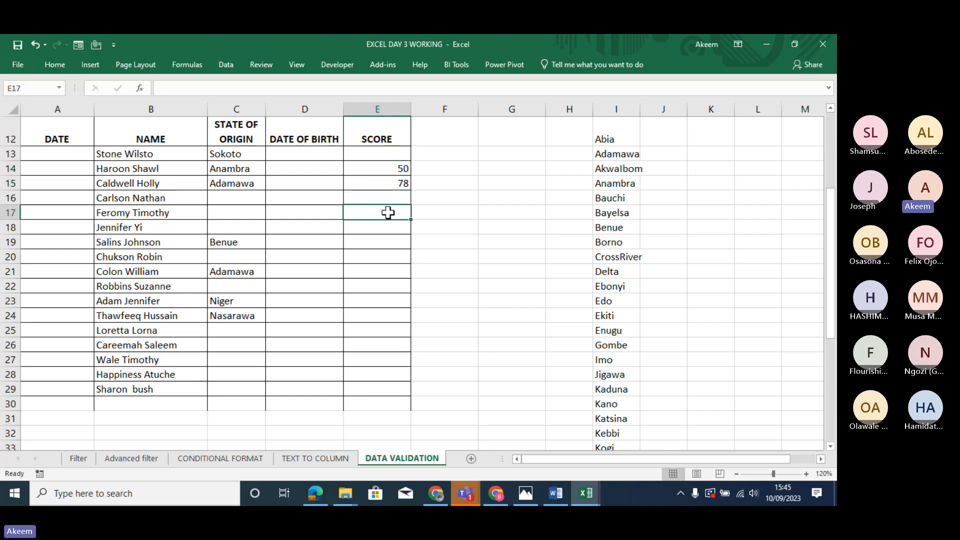
type("76")
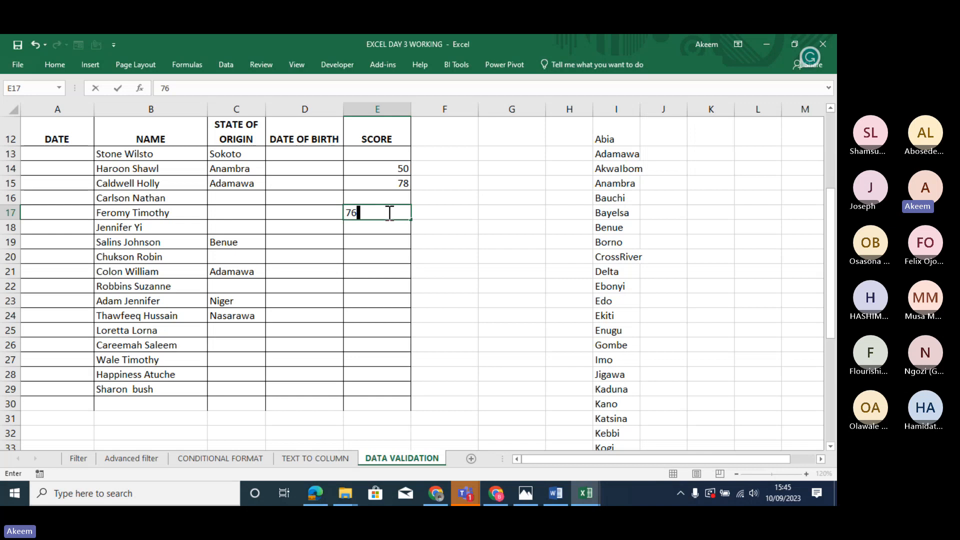
key("Return")
Enter the out-of-range score 102 in E20 and accept it despite the validation warning.
left_click(385, 256)
type("102")
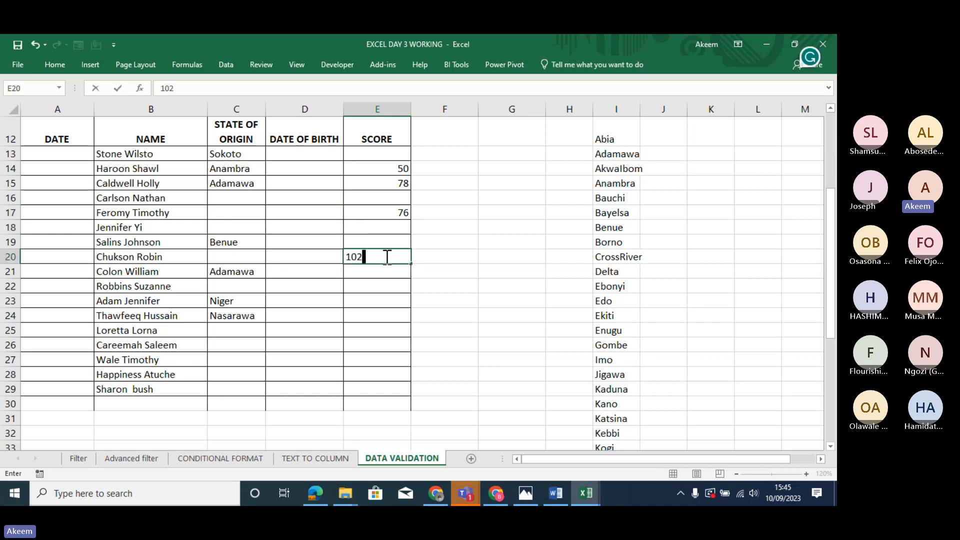
key("Return")
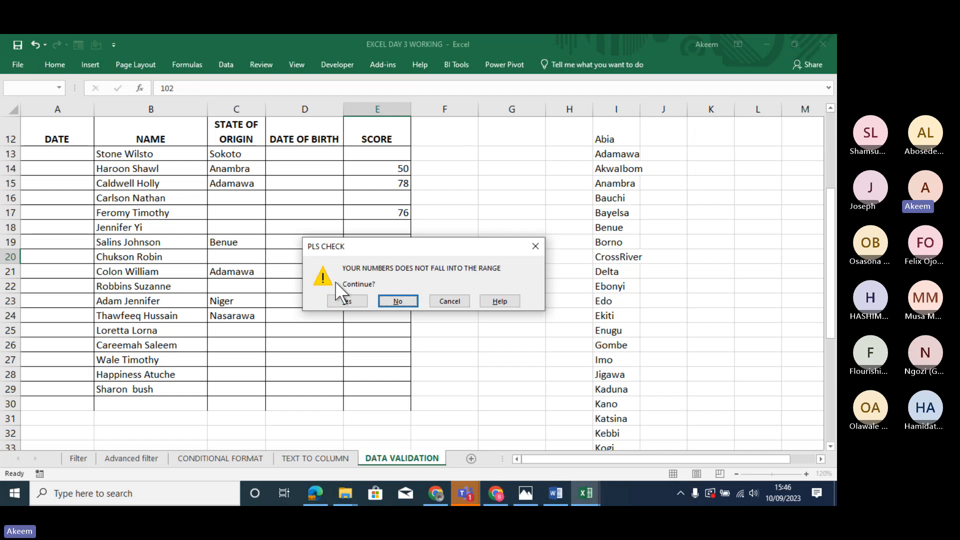
left_click(344, 300)
left_click(399, 256)
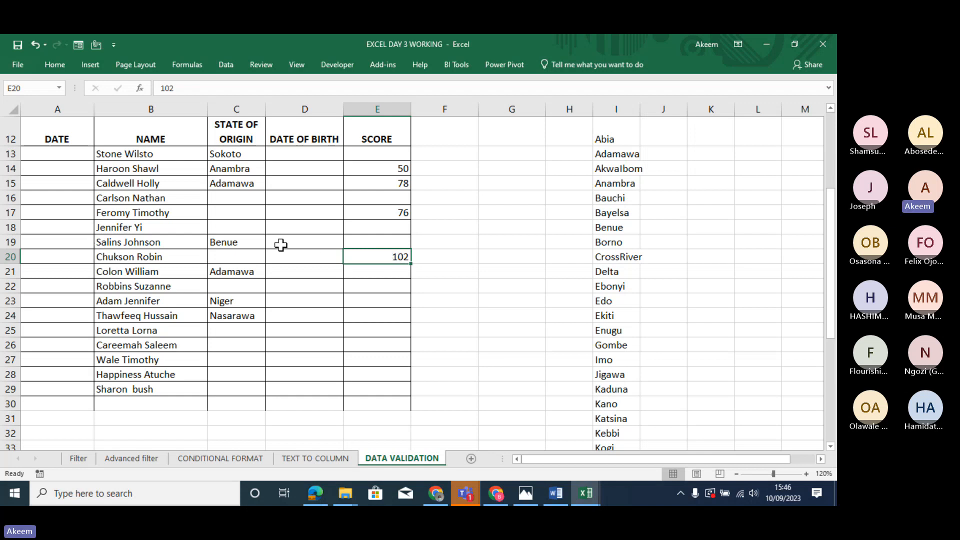
Try to enter OSU as the state of origin in C18, retry it once, and discard the entry.
left_click(257, 243)
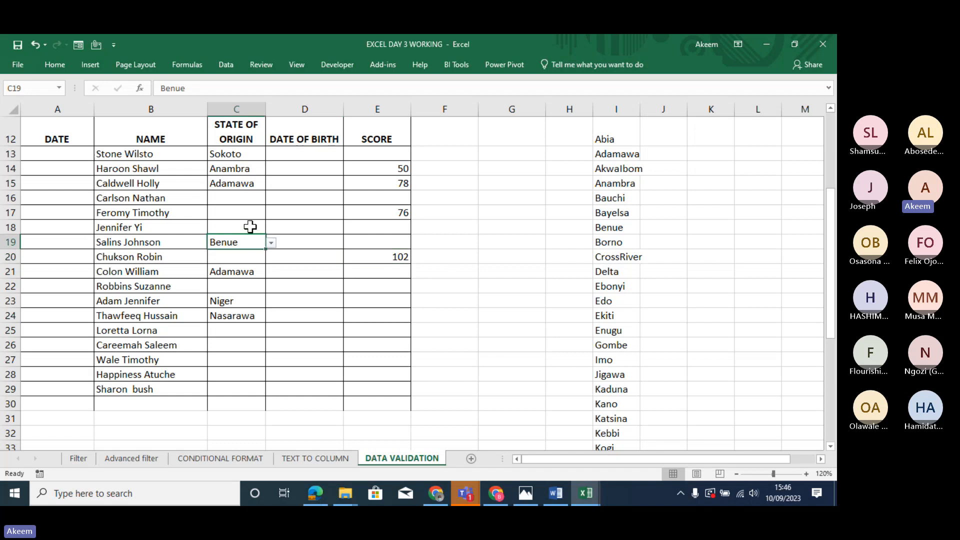
left_click(250, 227)
left_click(271, 228)
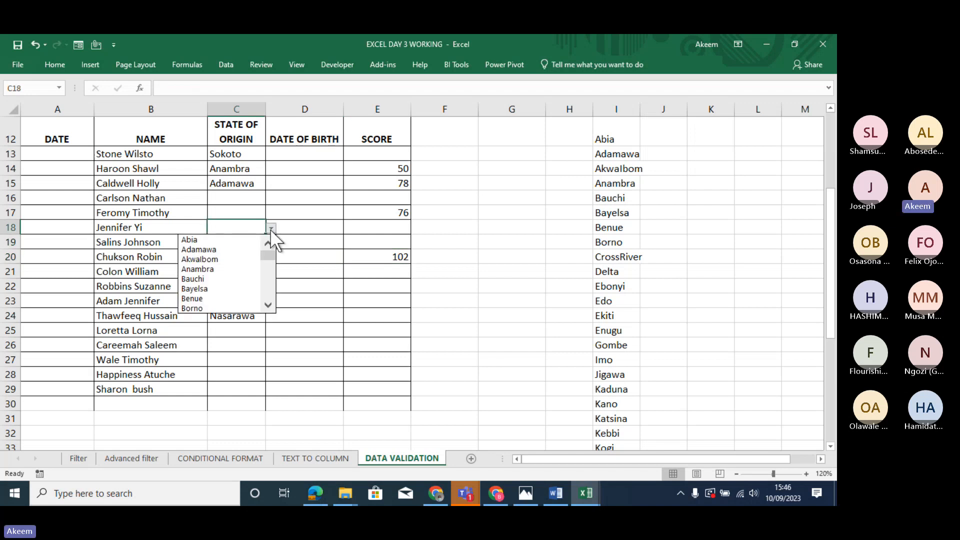
left_click(248, 227)
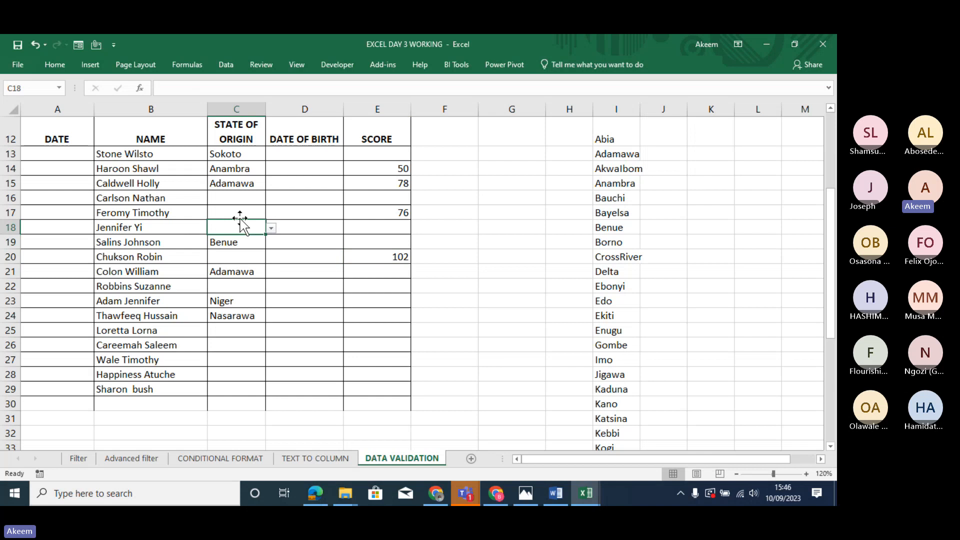
type("OSU")
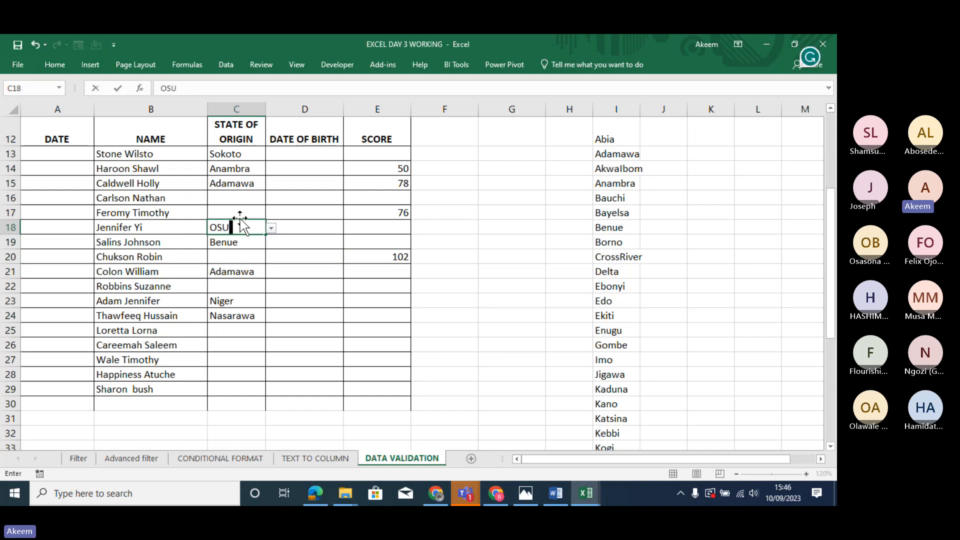
key("Return")
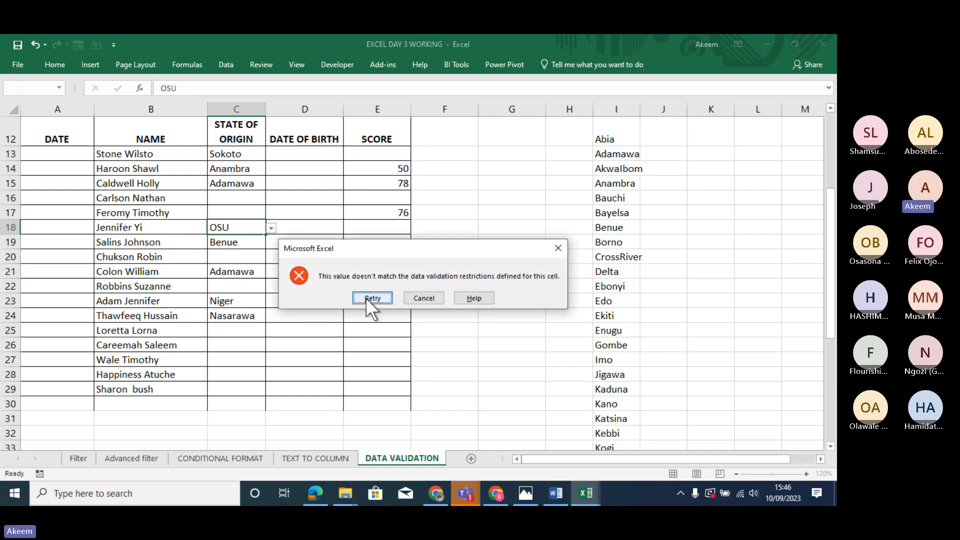
left_click(365, 298)
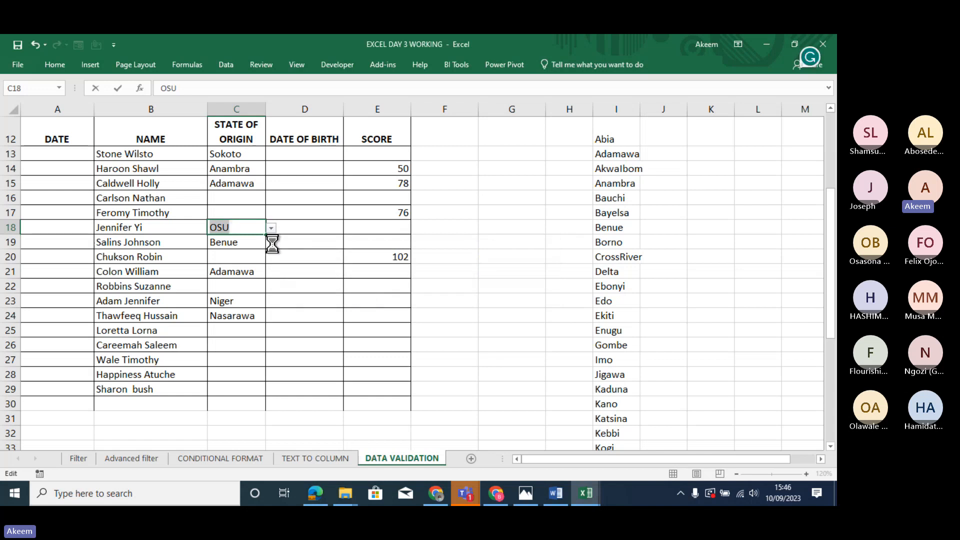
key("Return")
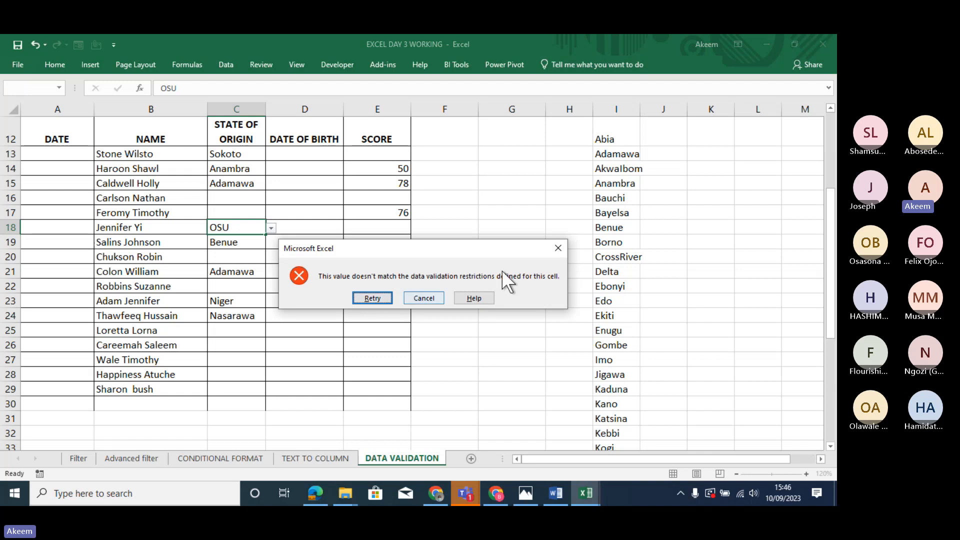
key("Escape")
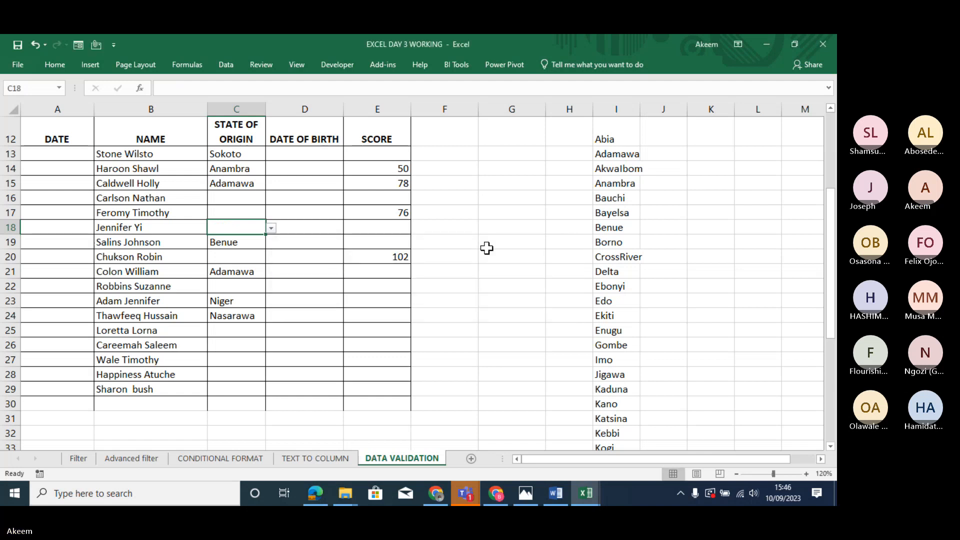
left_click(395, 254)
left_click(394, 241)
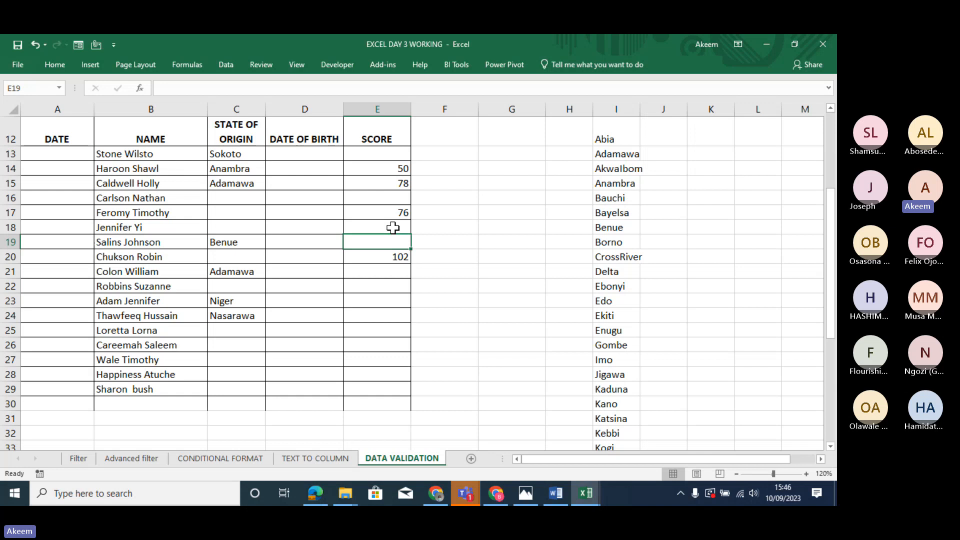
left_click(380, 218)
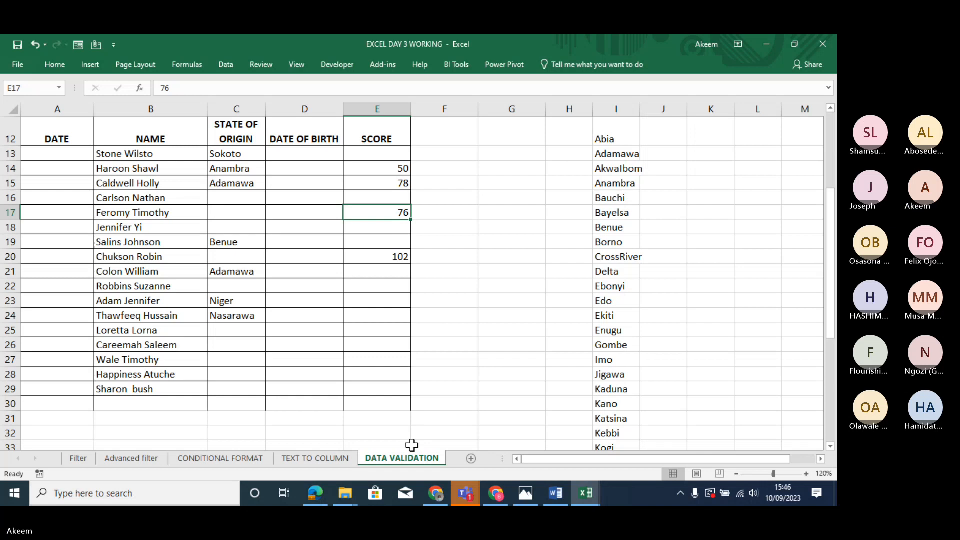
Switch to WhatsApp Web, send EXCEL DAY 3B.xlsx from the Desktop to the BMC DAX - SEPT 2023 group, and return to Excel.
left_click(433, 493)
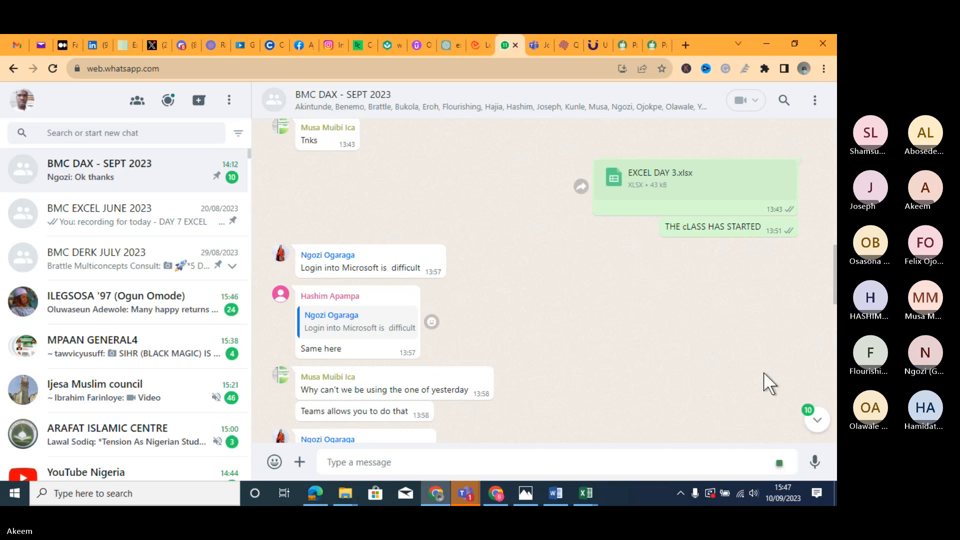
left_click(299, 463)
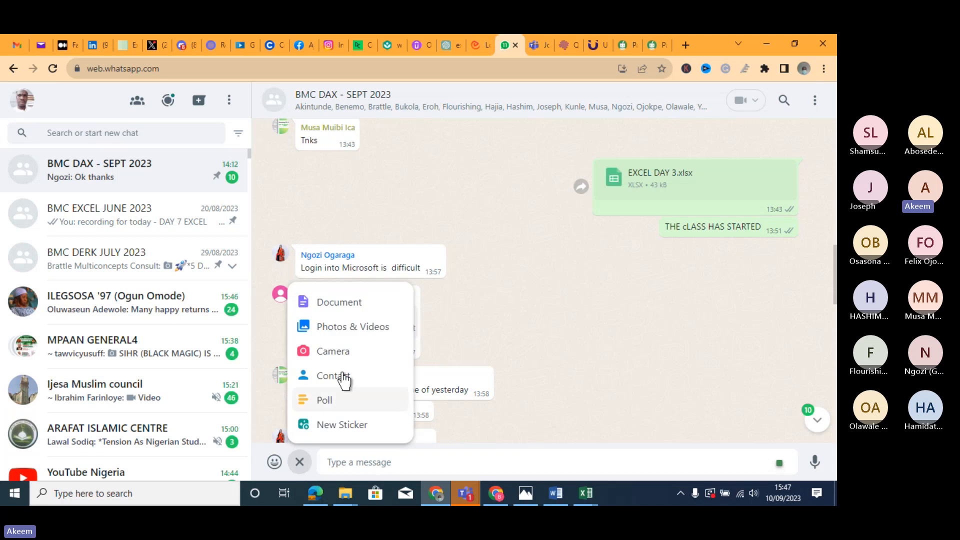
left_click(355, 300)
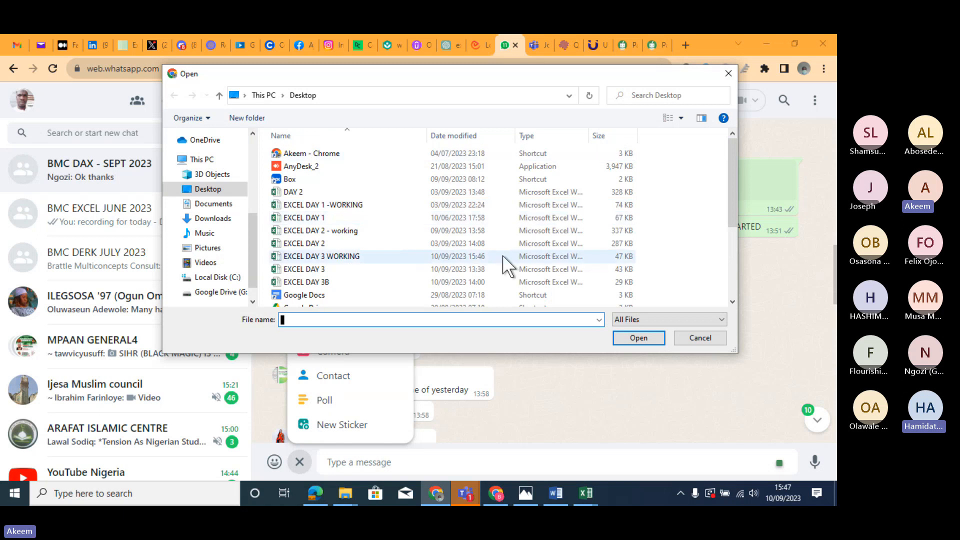
double_click(336, 282)
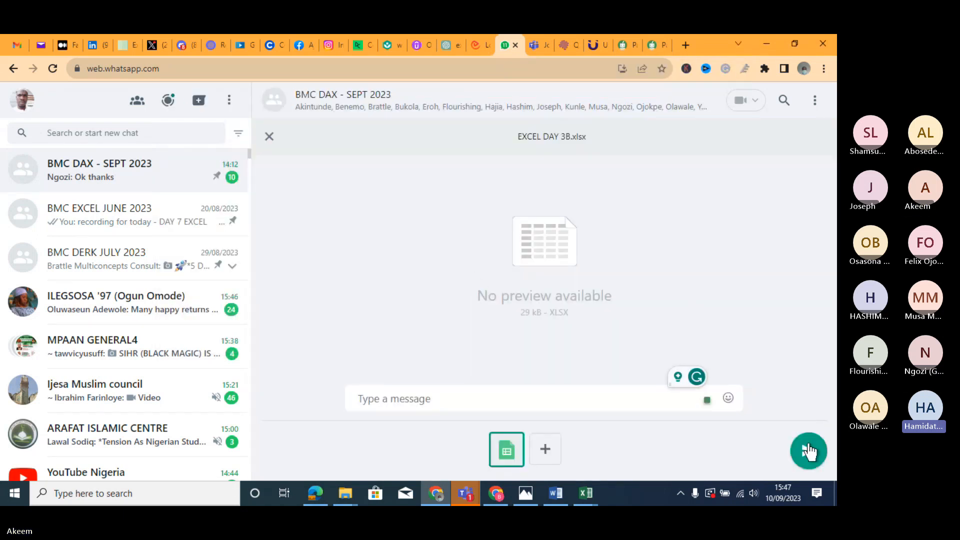
left_click(810, 451)
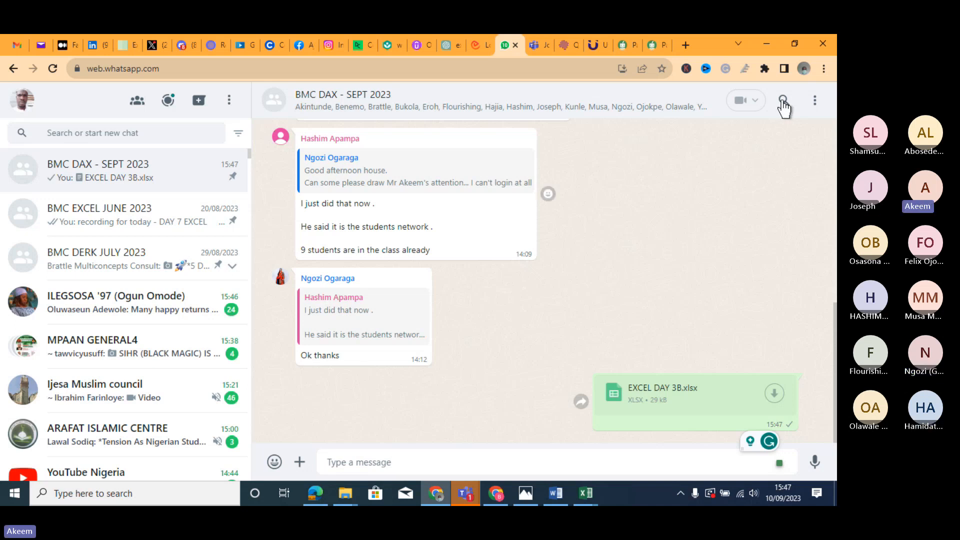
left_click(768, 42)
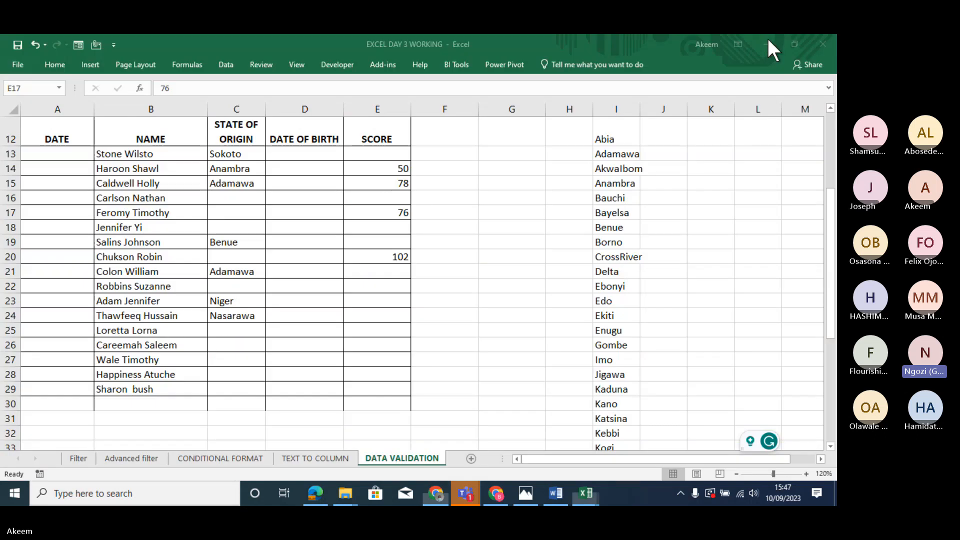
left_click(576, 271)
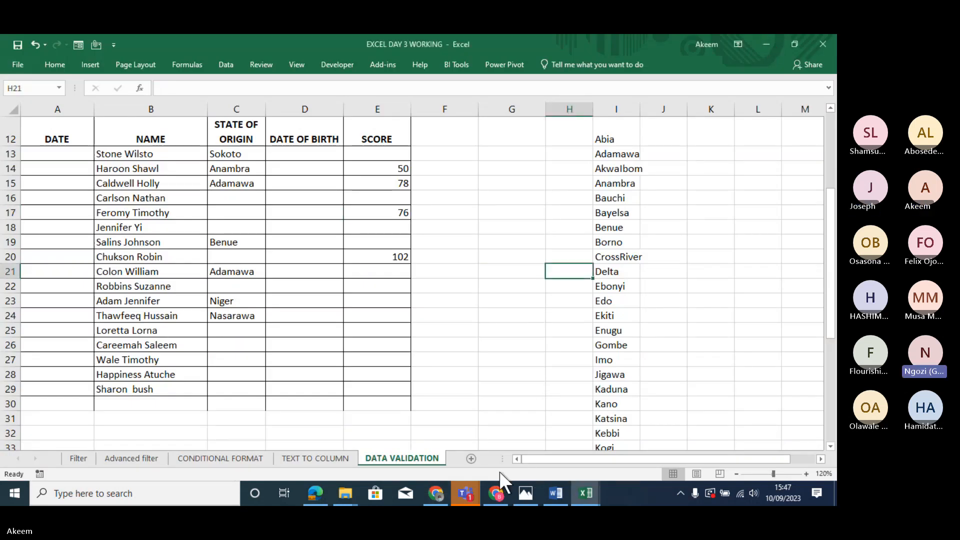
left_click(595, 257)
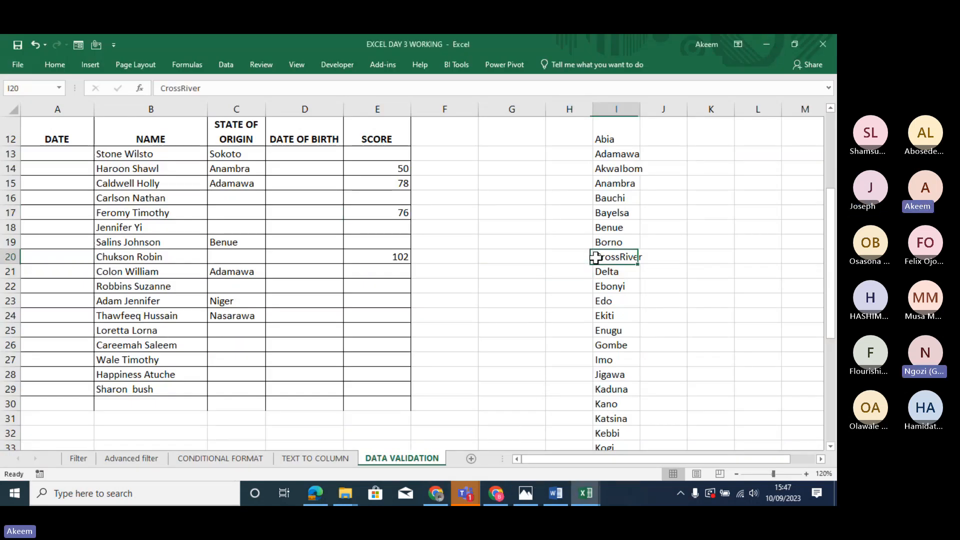
left_click(386, 229)
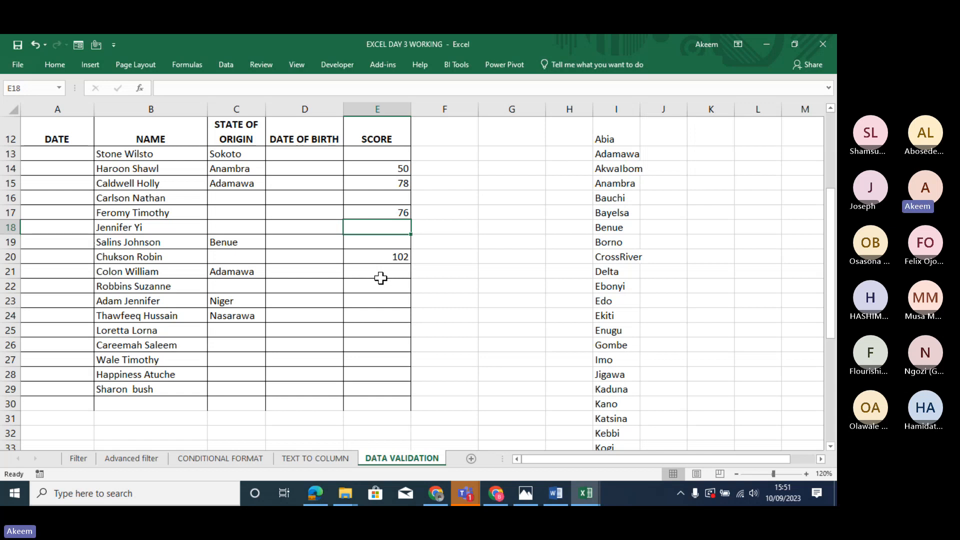
left_click(440, 356)
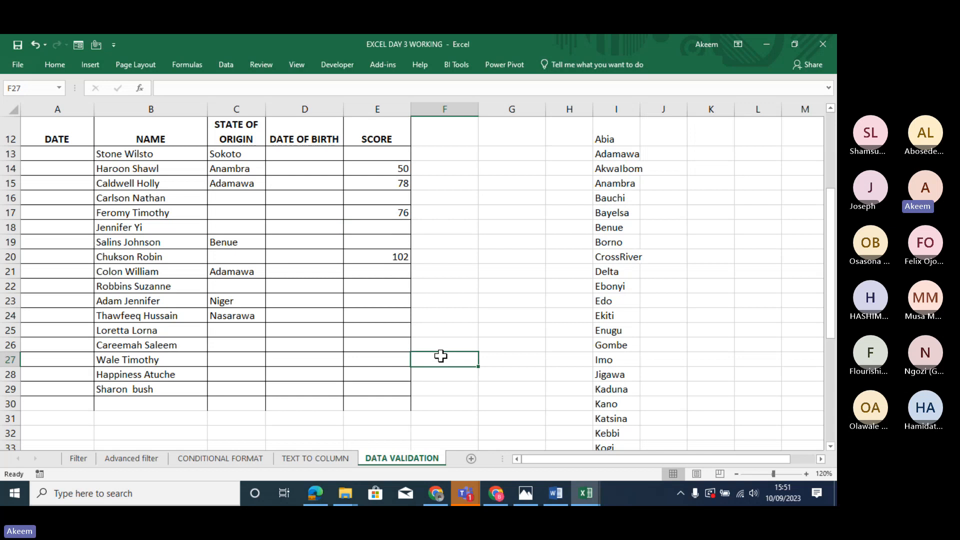
left_click(331, 459)
left_click(523, 374)
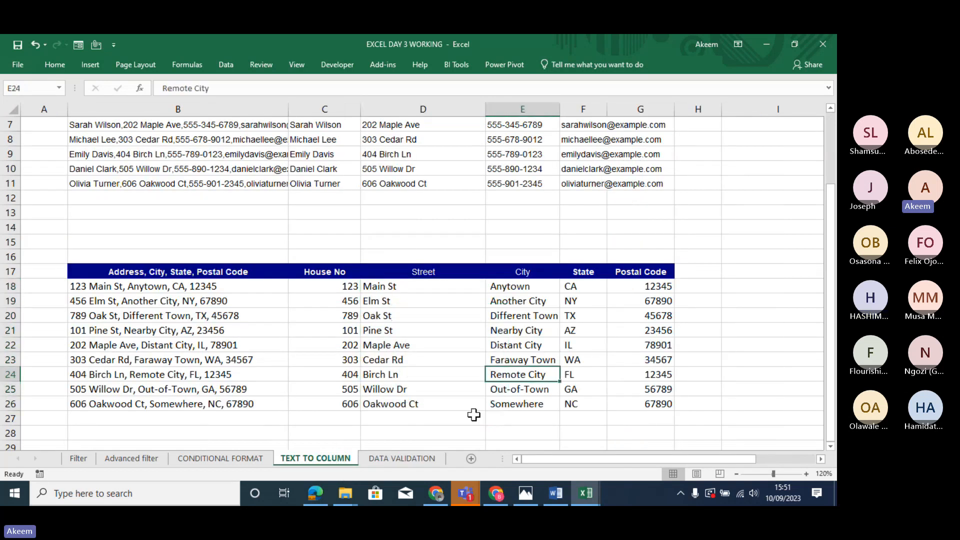
Switch to WhatsApp Web, download EXCEL DAY 3B.xlsx from the group chat, and show the Downloads folder in File Explorer.
left_click(436, 495)
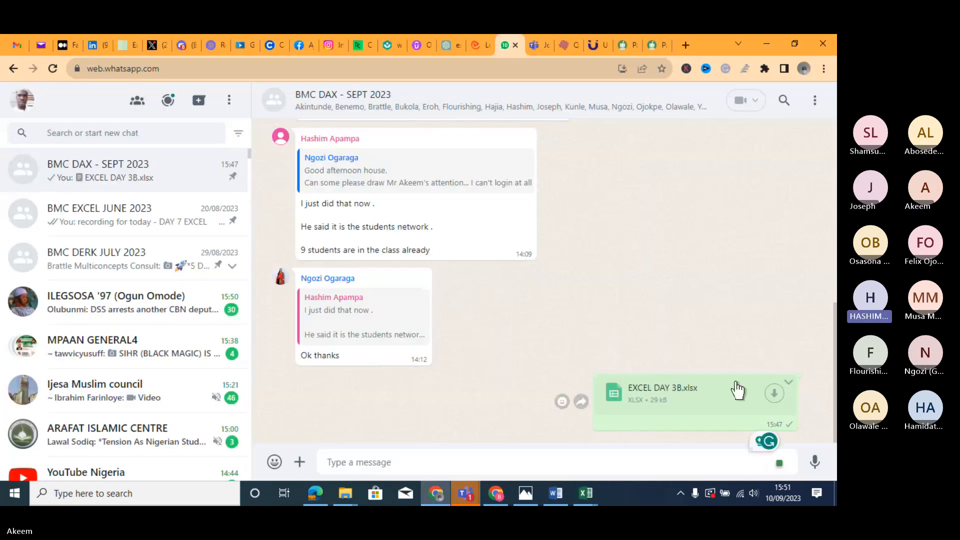
left_click(677, 394)
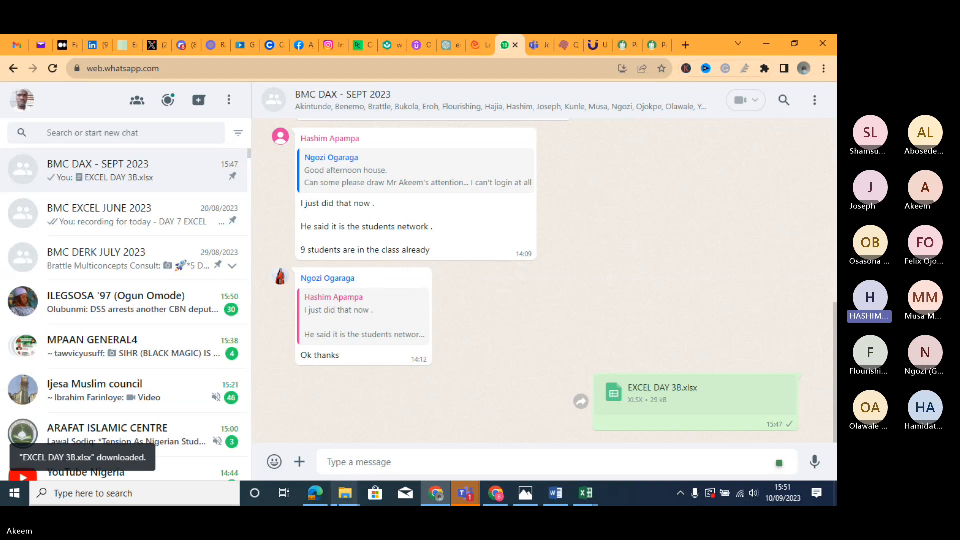
mouse_move(345, 494)
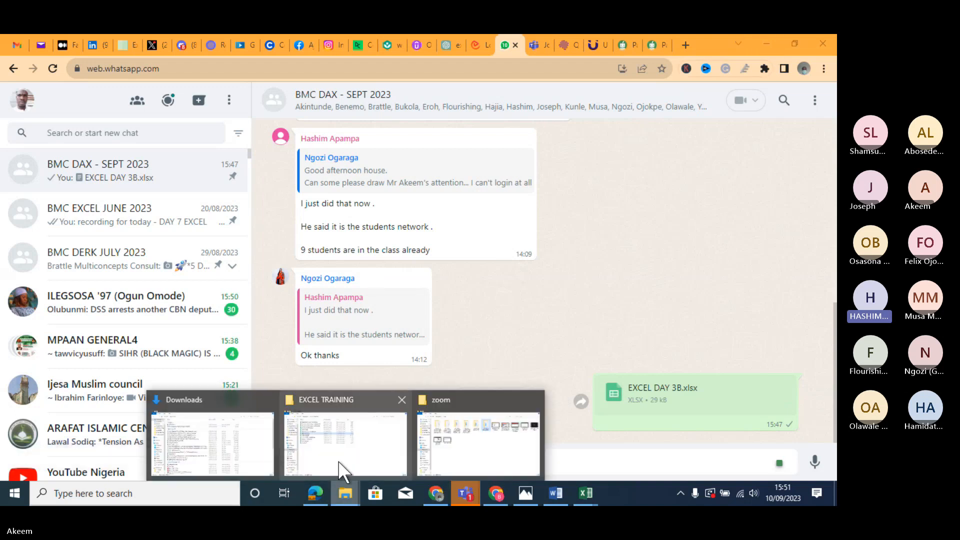
left_click(227, 454)
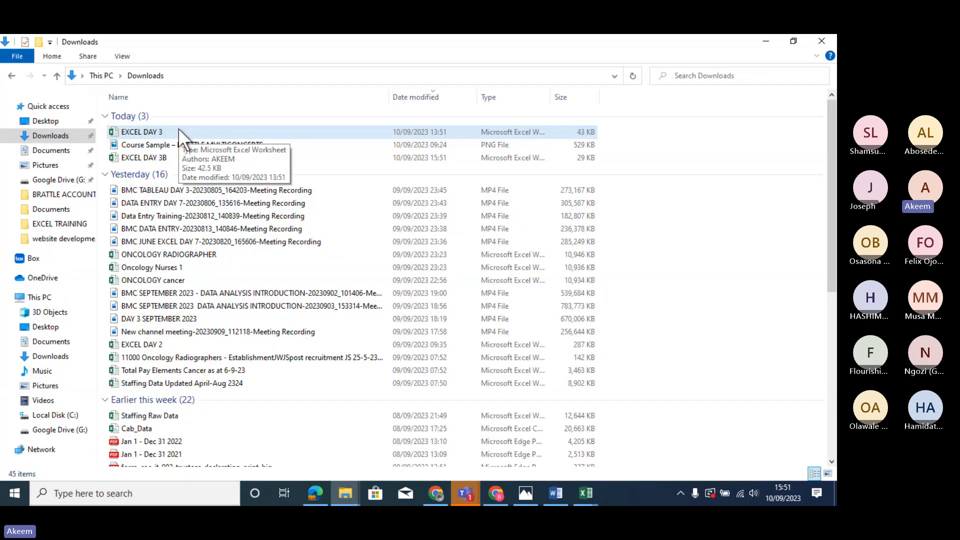
Try to open the downloaded EXCEL DAY 3B workbook from the Downloads folder and dismiss the alert.
left_click(178, 155)
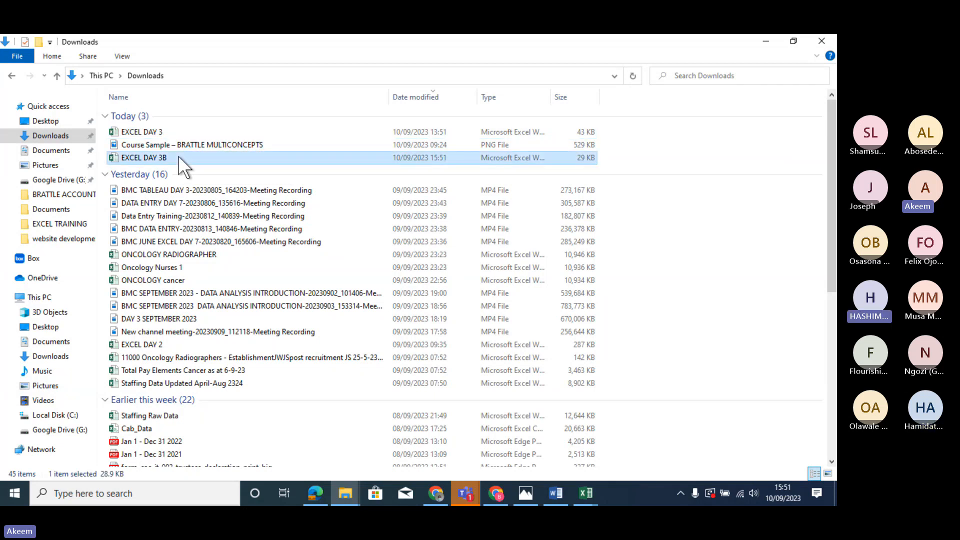
double_click(178, 155)
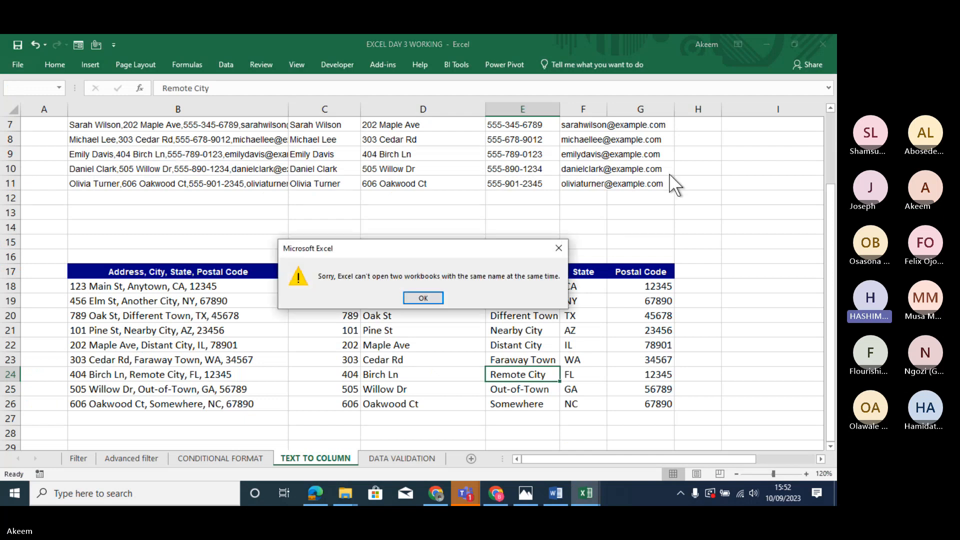
left_click(423, 298)
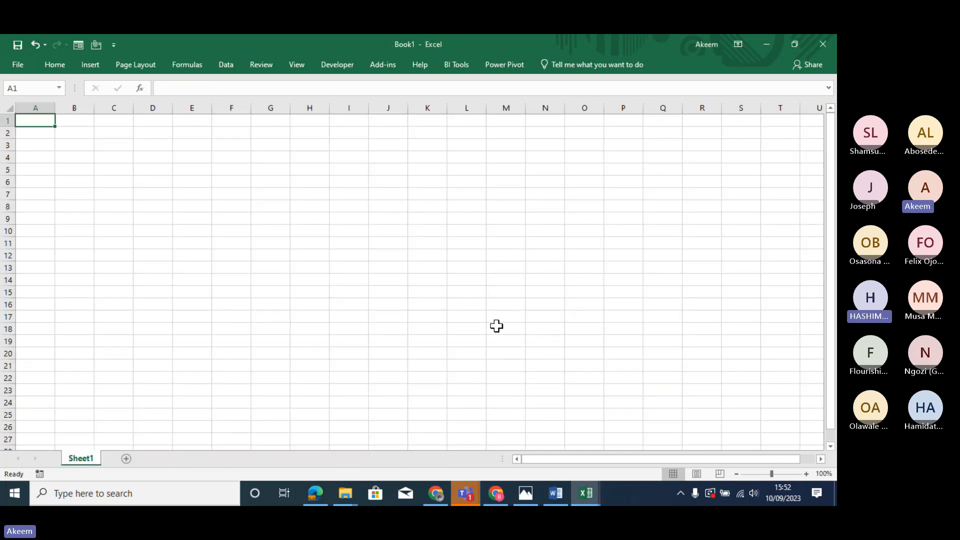
Switch to the EXCEL DAY 3B workbook and open its LOGICAL sheet.
left_click(586, 487)
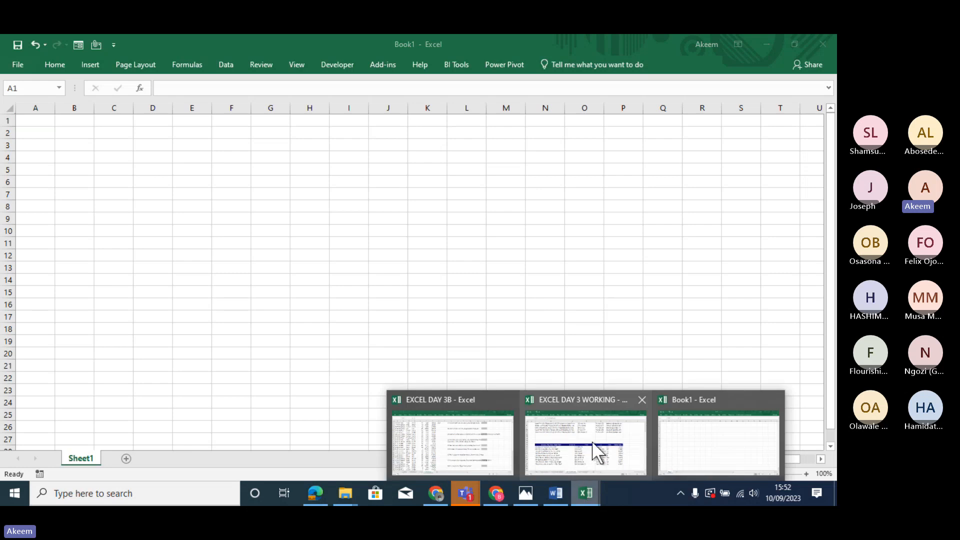
left_click(484, 428)
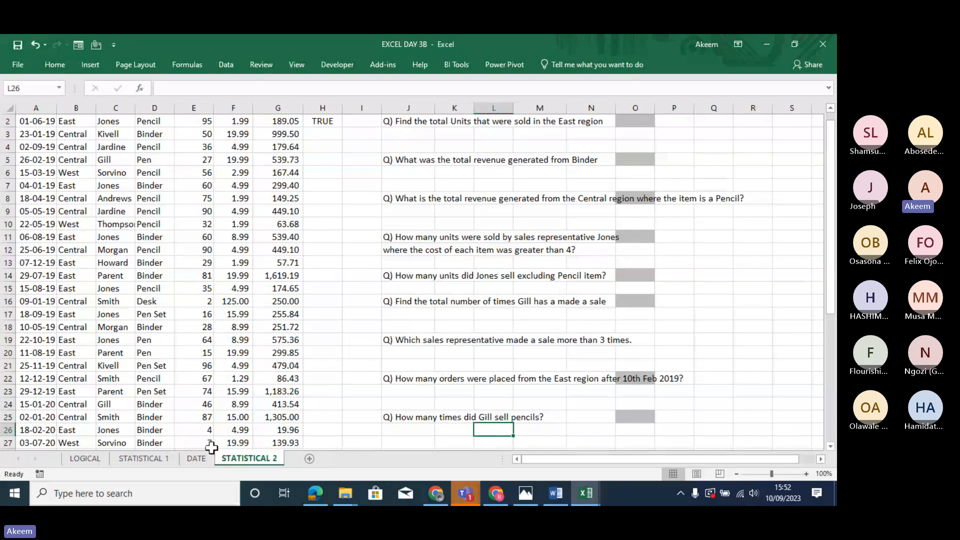
left_click(94, 456)
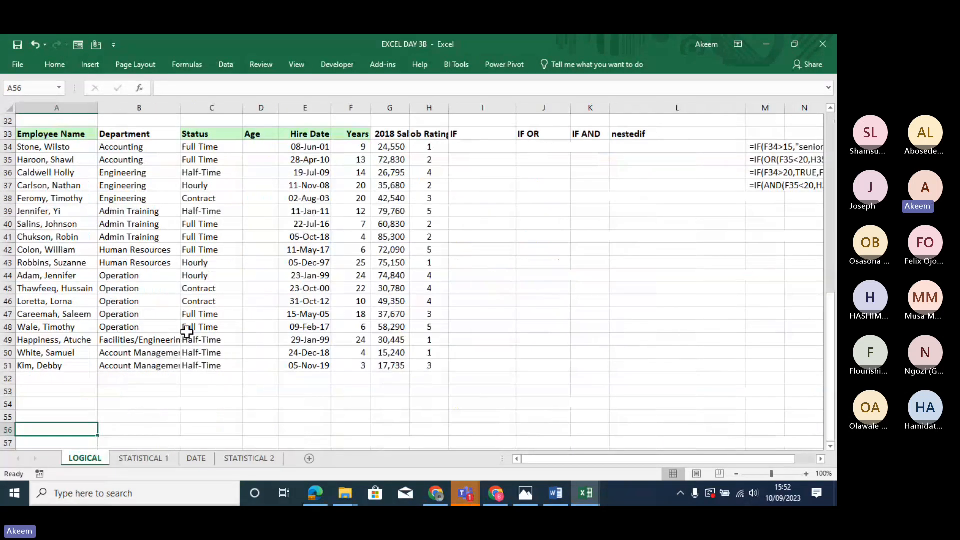
Look through the LOGICAL sheet, from the employee table up to the AND function notes and down to the OR example.
left_click(188, 331)
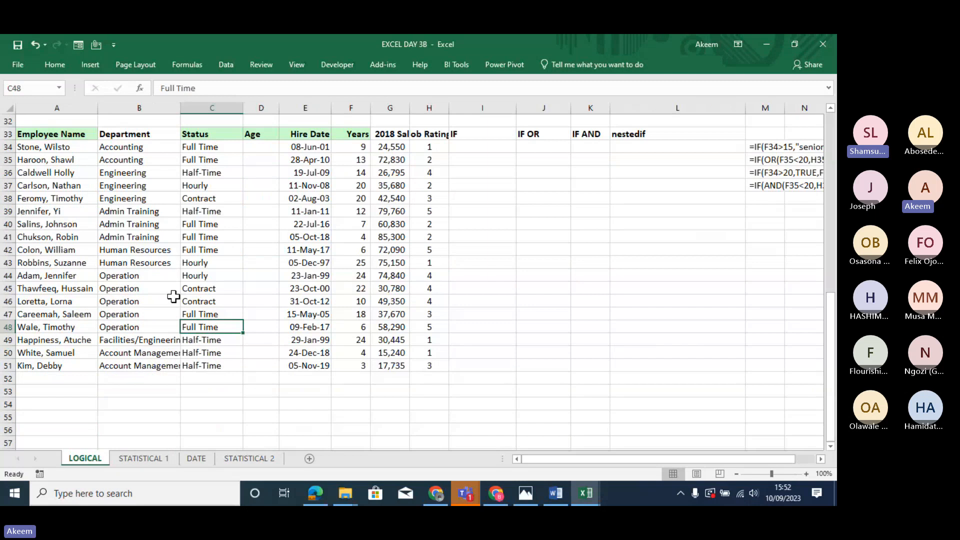
left_click(75, 251)
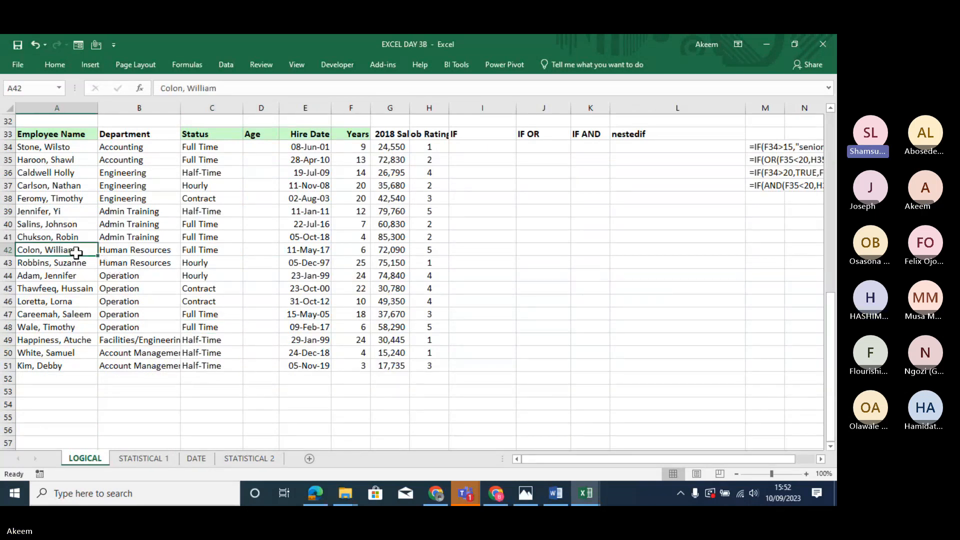
key("Up")
key("Up")
key("Up")
key("Up")
key("Up")
key("Up")
key("Up")
key("Up")
key("Up")
key("Up")
key("Up")
key("Up")
key("Up")
key("Up")
key("Up")
key("Up")
key("Up")
key("Up")
key("Up")
key("Up")
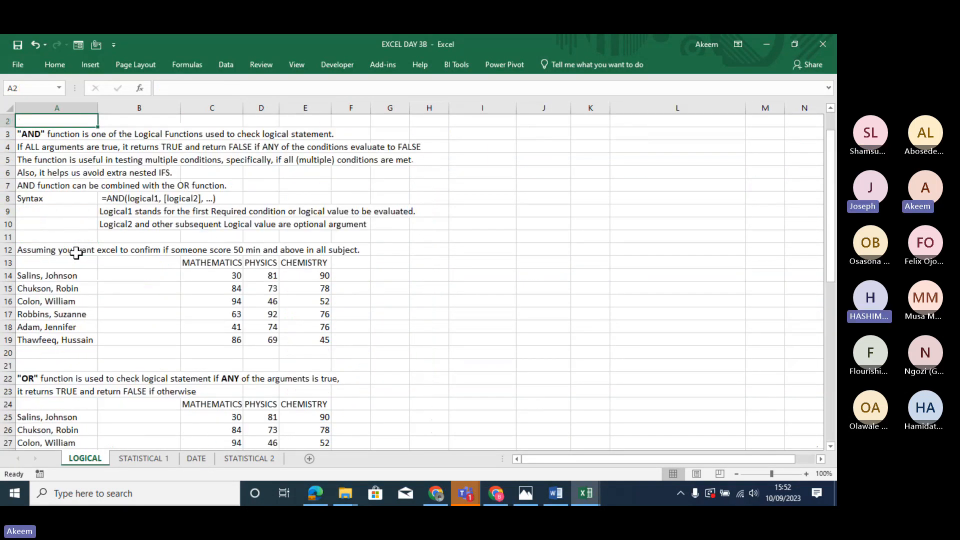
key("Up")
key("Down")
key("Down")
key("Down")
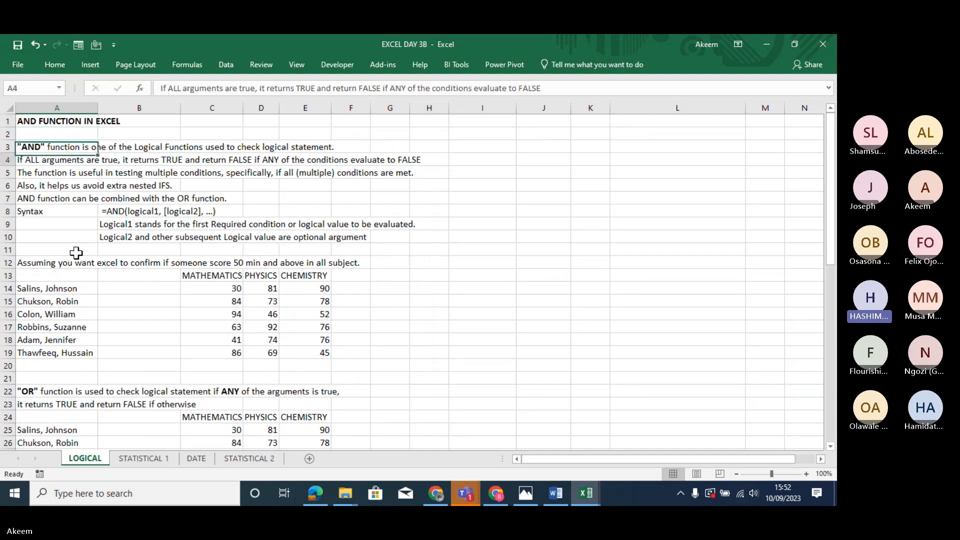
key("Down")
key("Down")
key("Down")
key("Down")
key("Down")
key("Down")
key("Down")
key("Down")
key("Down")
key("Down")
key("Down")
key("Down")
key("Down")
key("Down")
key("Down")
key("Down")
key("Down")
key("Down")
key("Down")
key("Down")
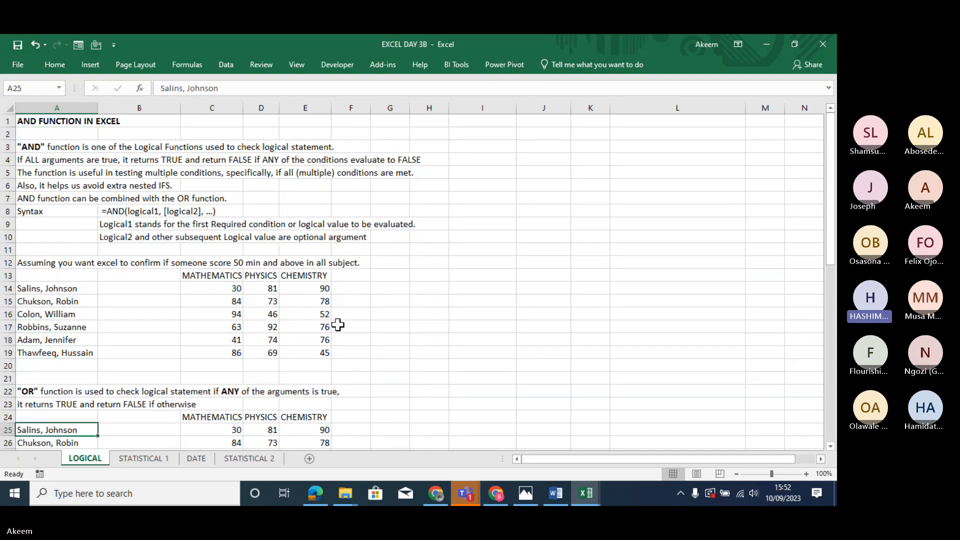
Switch to Google Classroom in Chrome and add a topic named DAY 4 to the BMC DATA ANALYSIS classwork.
left_click(496, 494)
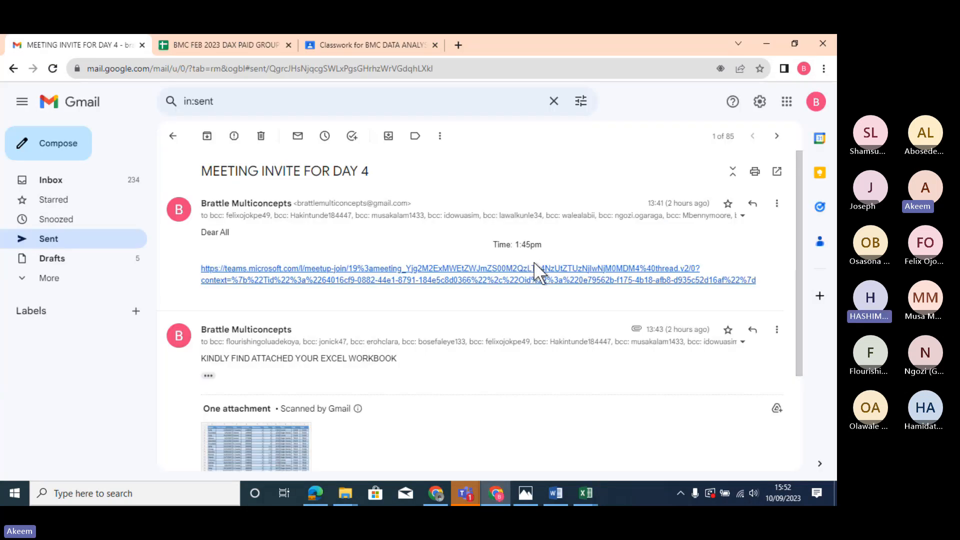
left_click(368, 43)
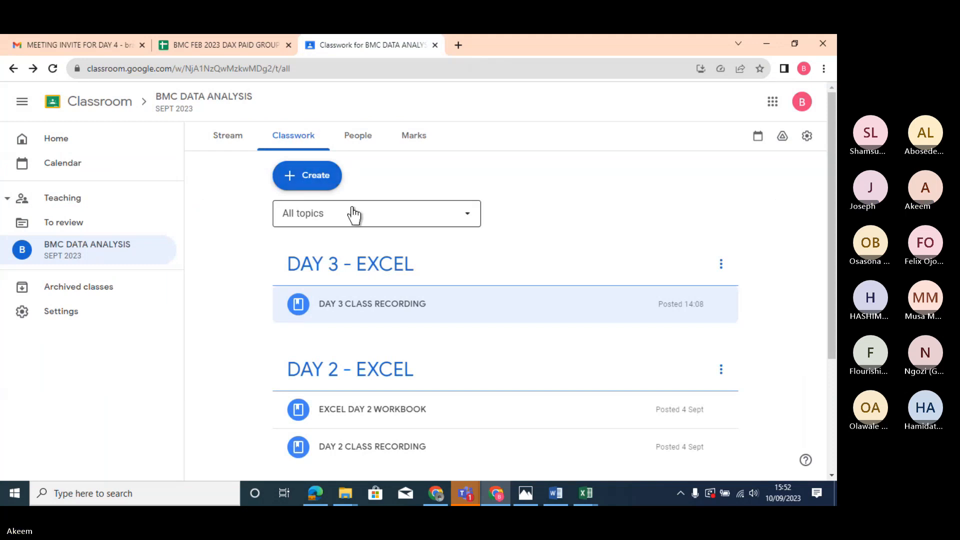
left_click(320, 186)
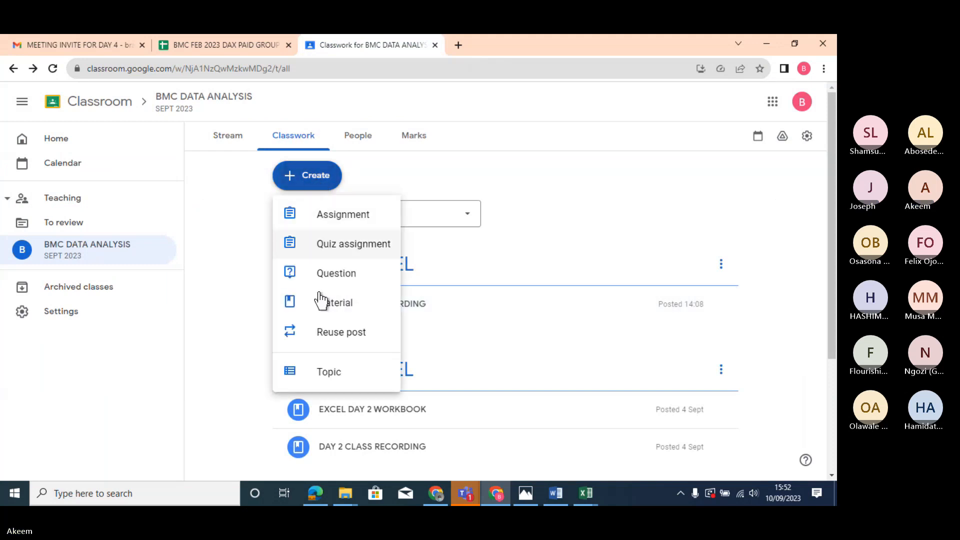
left_click(337, 379)
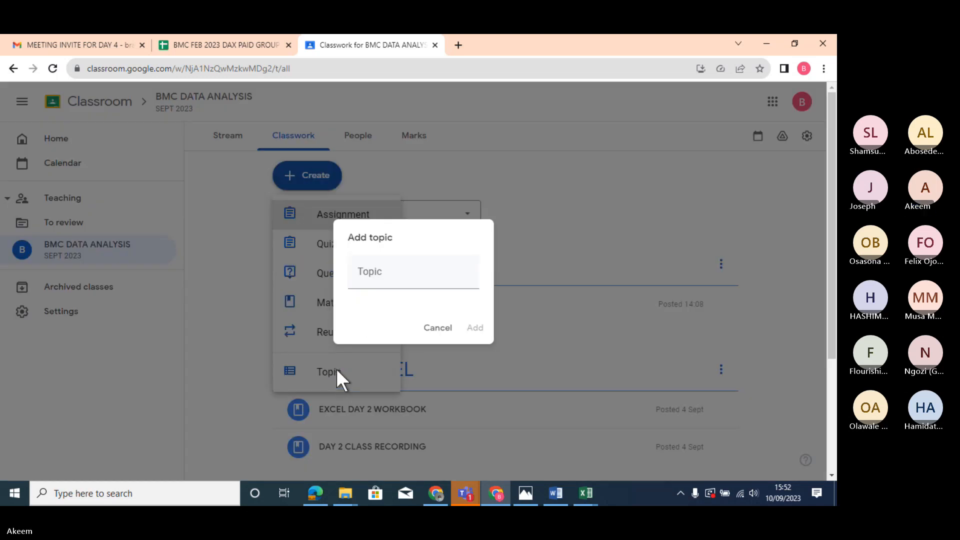
left_click(401, 276)
type("DA")
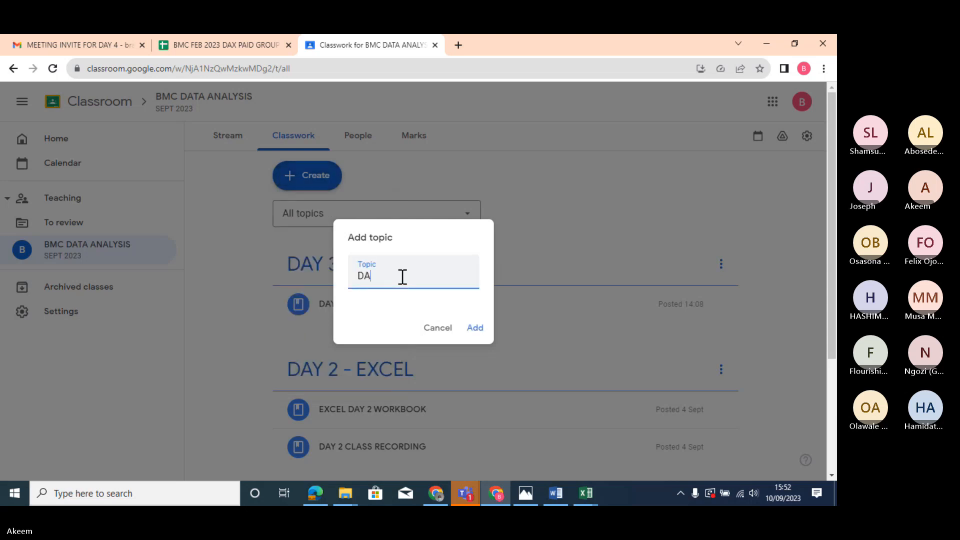
type("Y 4")
left_click(476, 328)
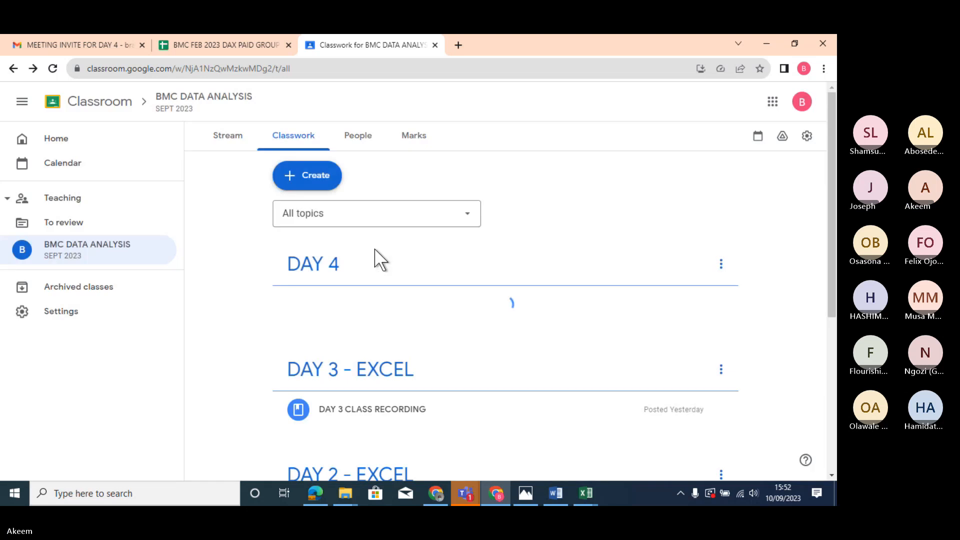
Create a new class material and attach EXCEL DAY 3 and EXCEL DAY 3B from the Desktop.
left_click(313, 186)
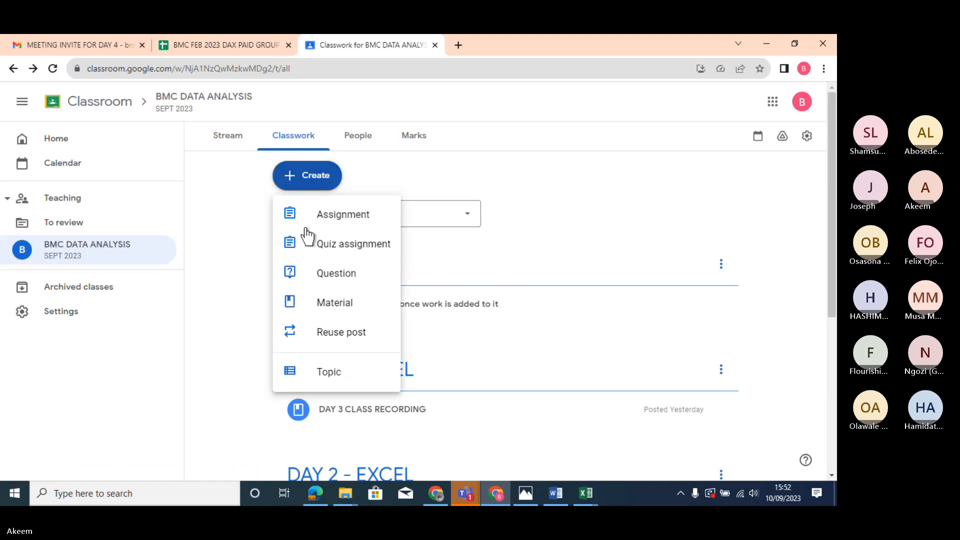
left_click(345, 314)
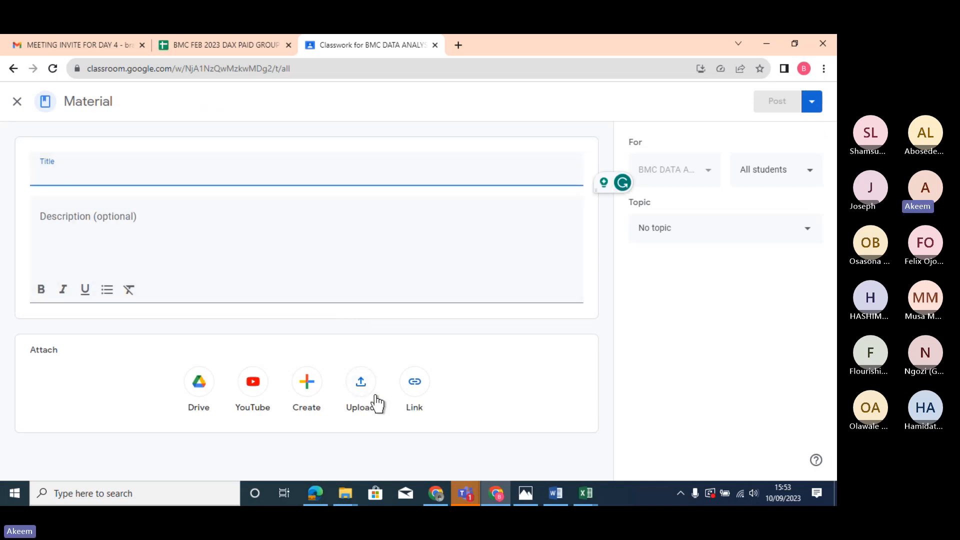
left_click(360, 388)
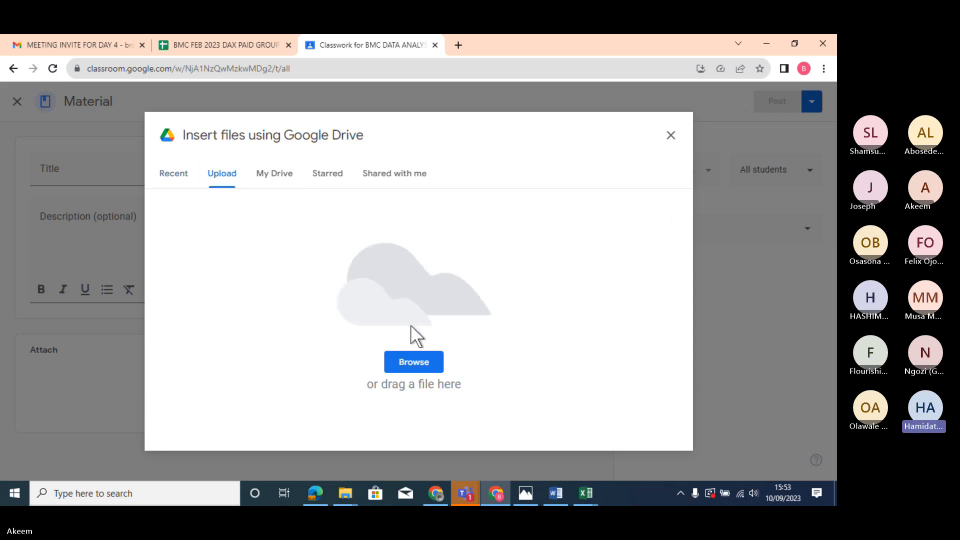
left_click(413, 363)
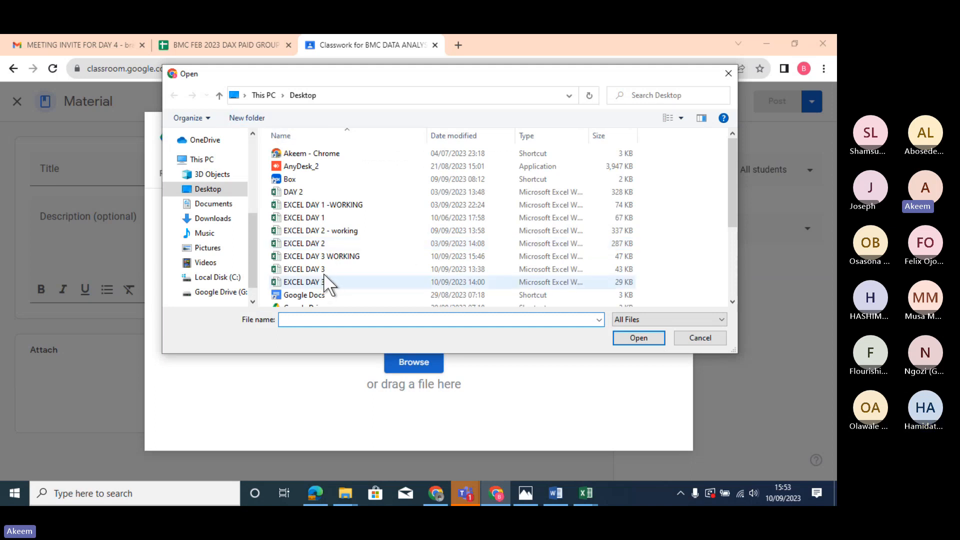
left_click(330, 270)
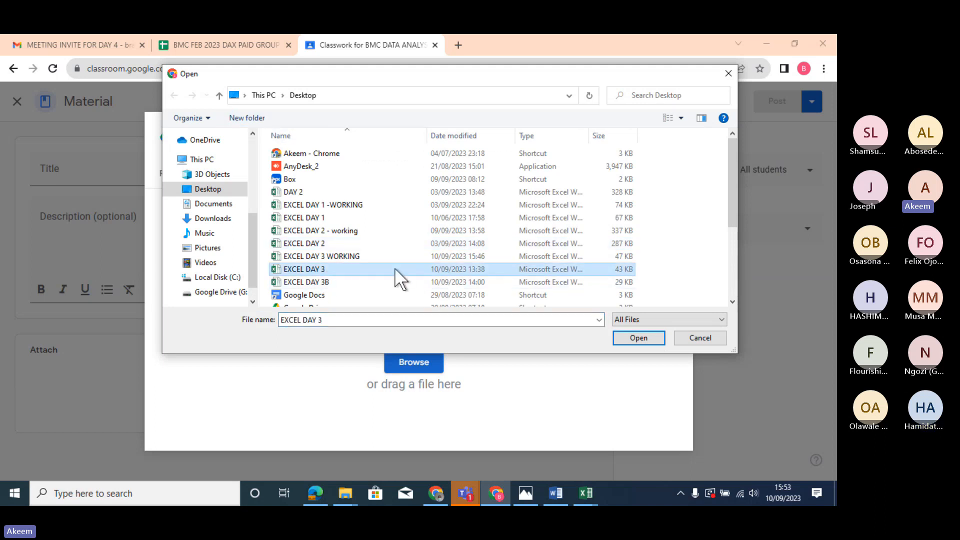
left_click(322, 284, "ctrl")
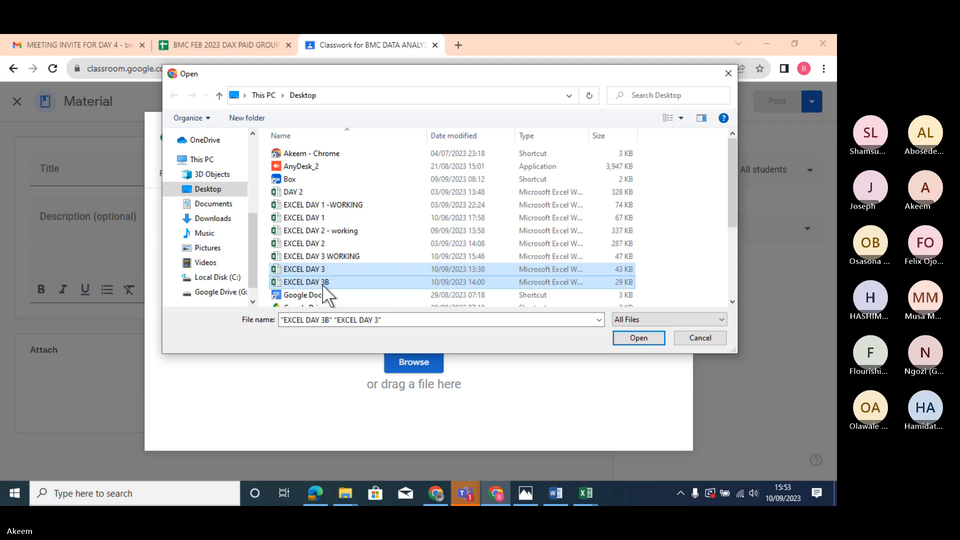
left_click(633, 338)
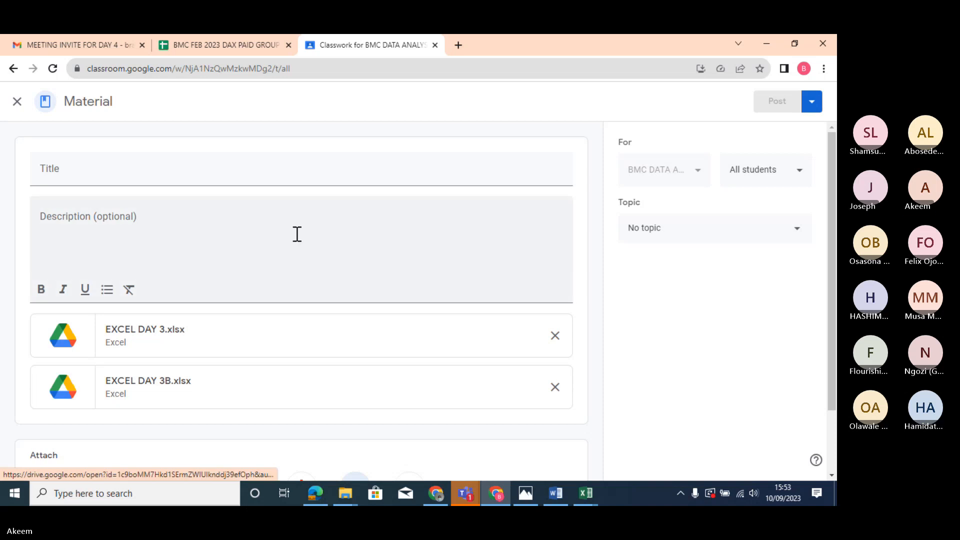
Title the material EXCEL WORKBOOKS, assign it to the DAY 4 topic, and post it to the class.
left_click(157, 170)
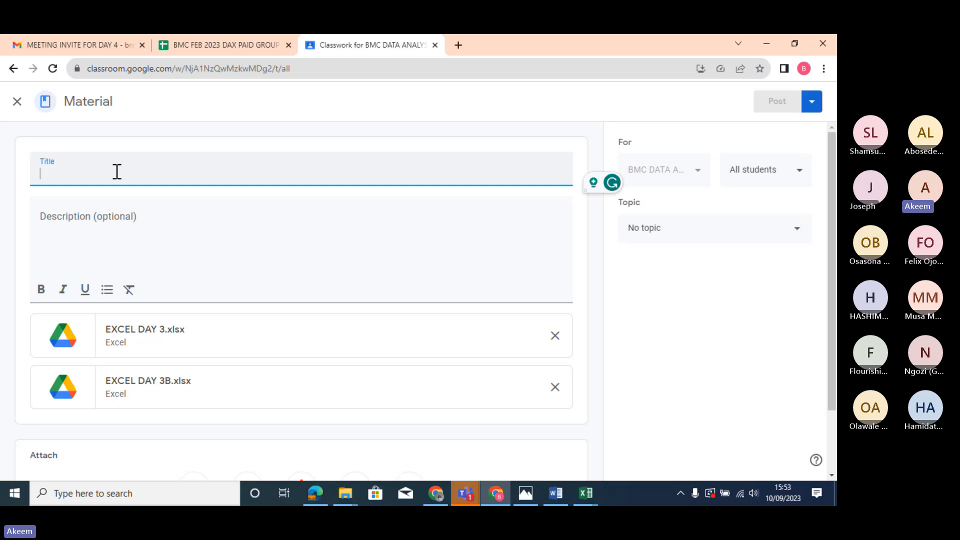
type("EXCEL W")
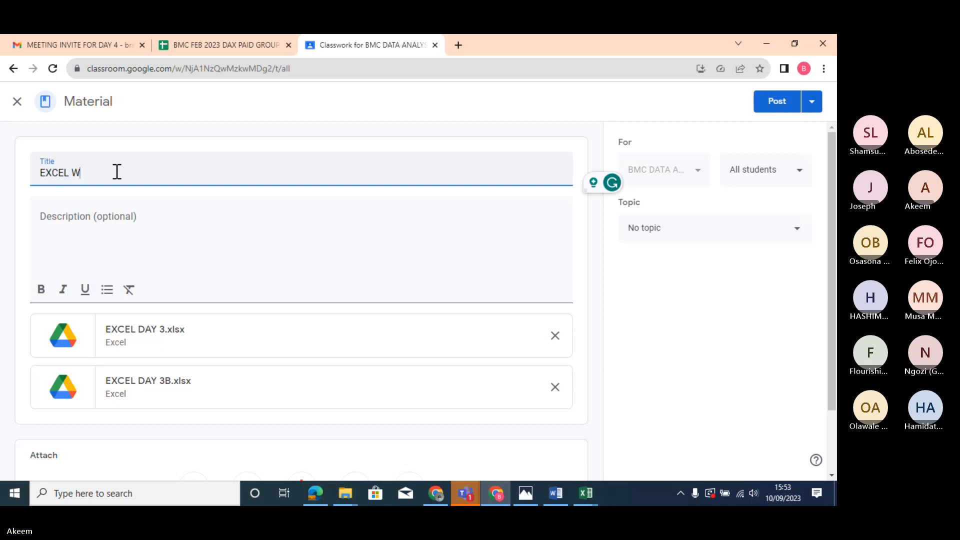
type("ORKBOO")
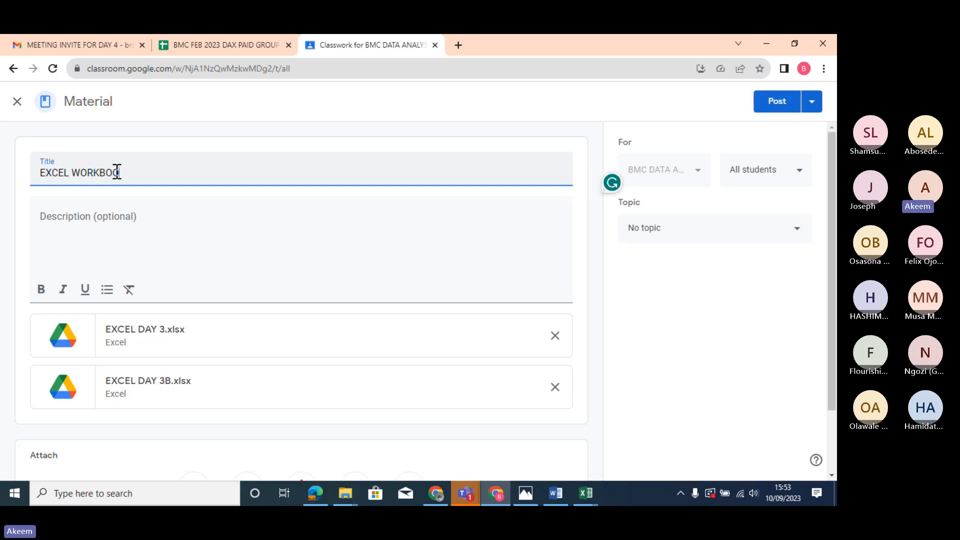
type("KS")
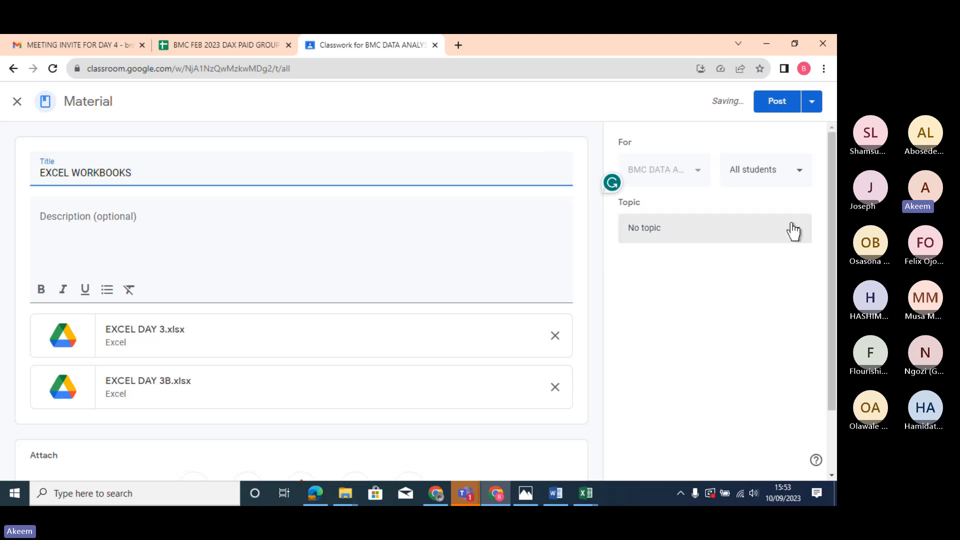
left_click(793, 231)
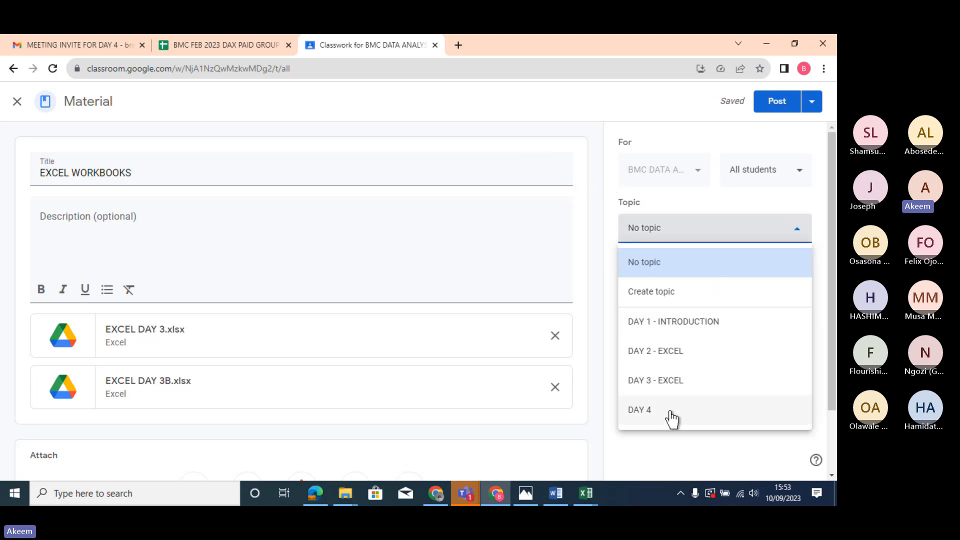
left_click(671, 418)
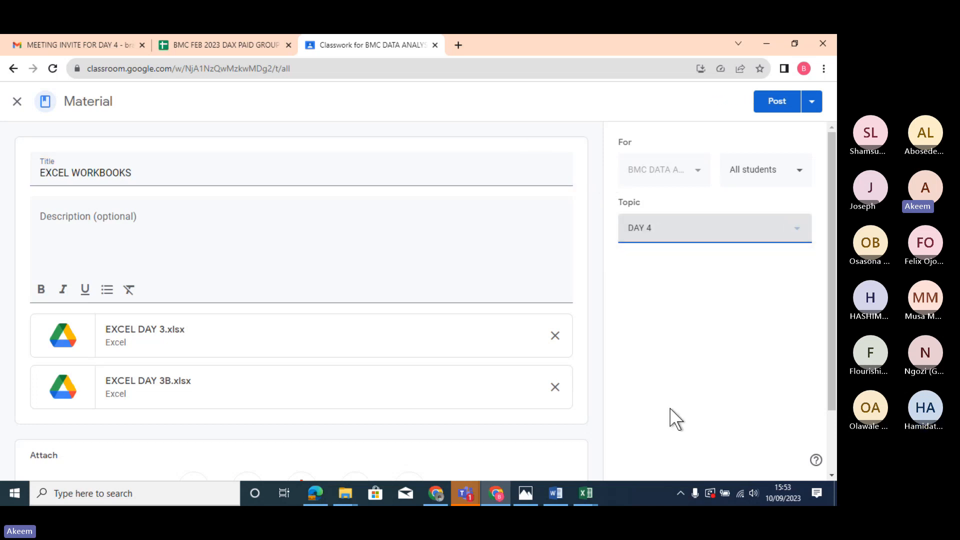
left_click(774, 102)
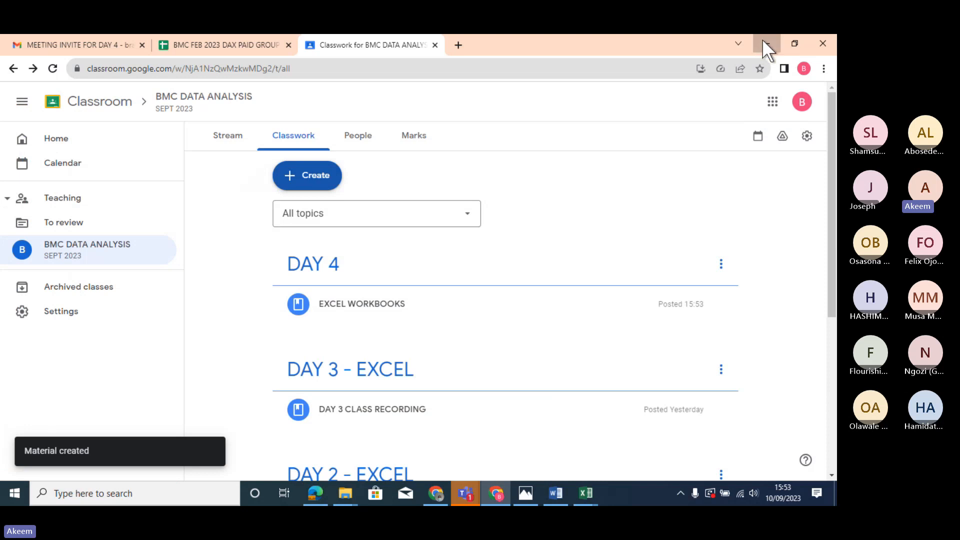
Return to the EXCEL DAY 3B workbook in Excel and look through the DATE and STATISTICAL 1 sheets.
left_click(765, 44)
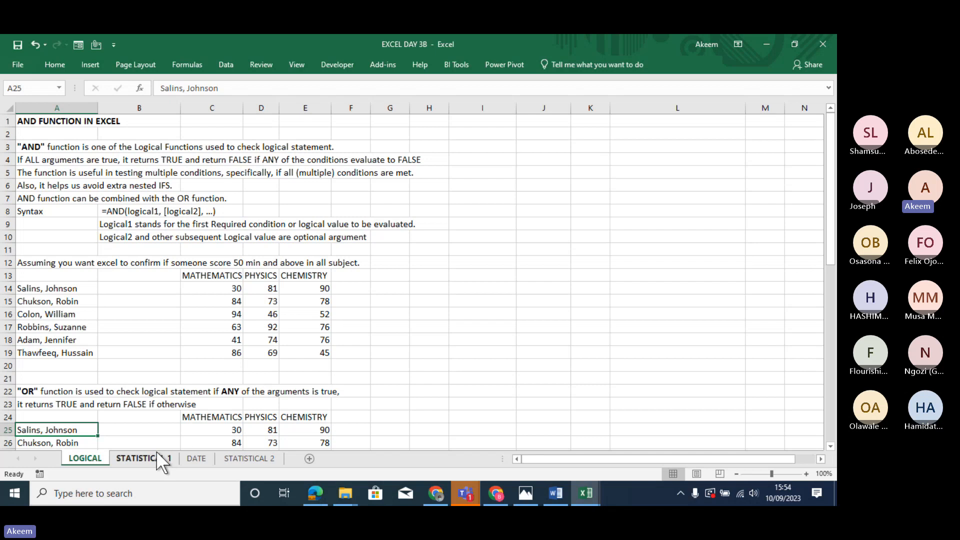
left_click(192, 454)
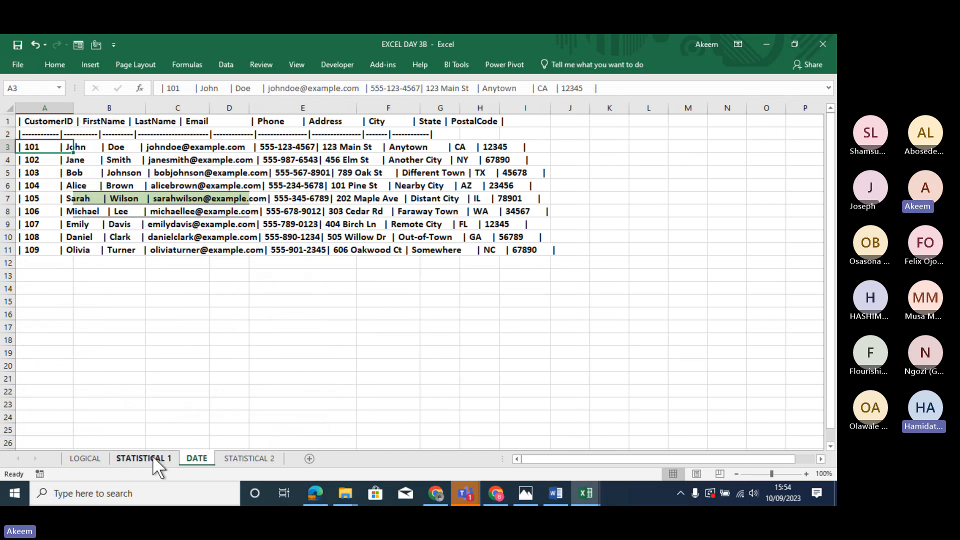
left_click(152, 456)
left_click(193, 456)
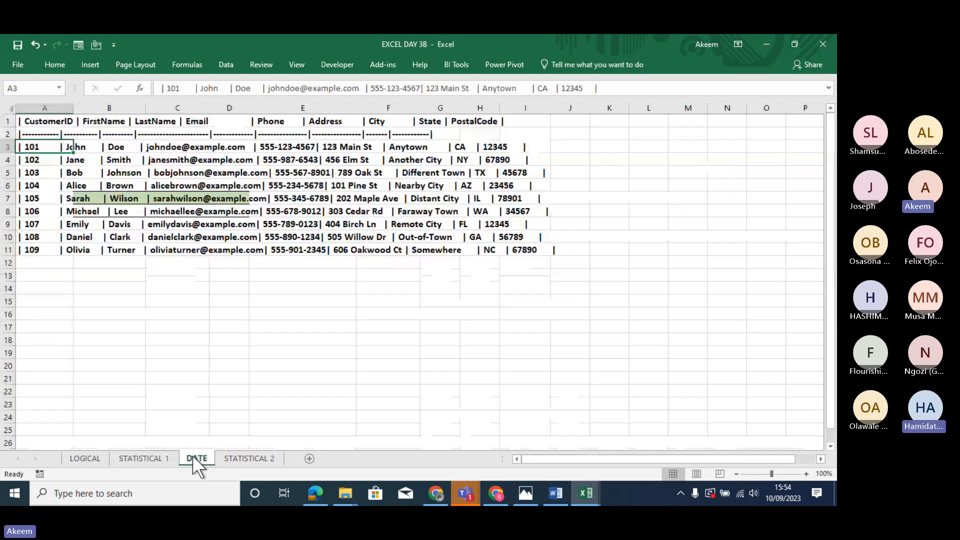
Move the LOGICAL sheet after STATISTICAL 1, place DATE between them, and show the STATISTICAL 1 and DATE sheets.
left_click_drag(92, 456, 207, 461)
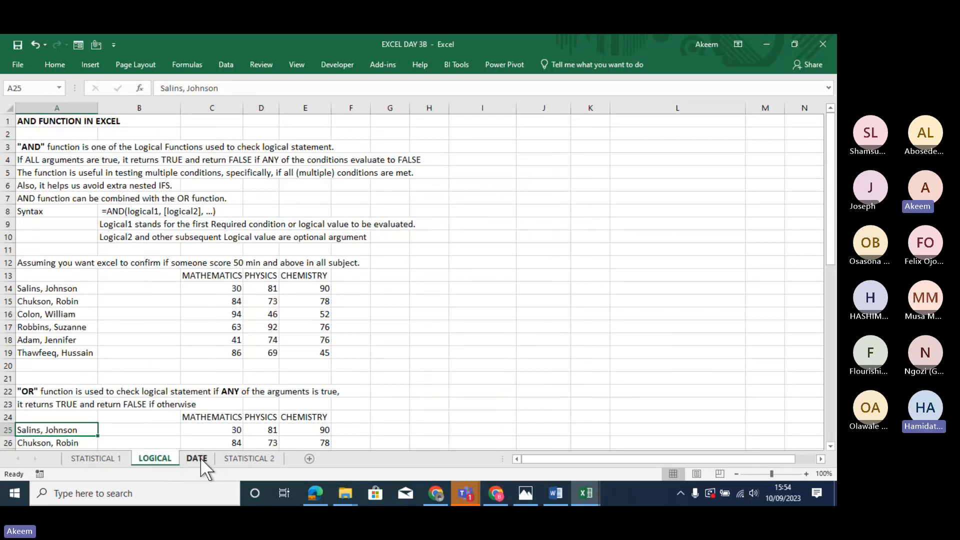
left_click_drag(200, 457, 145, 459)
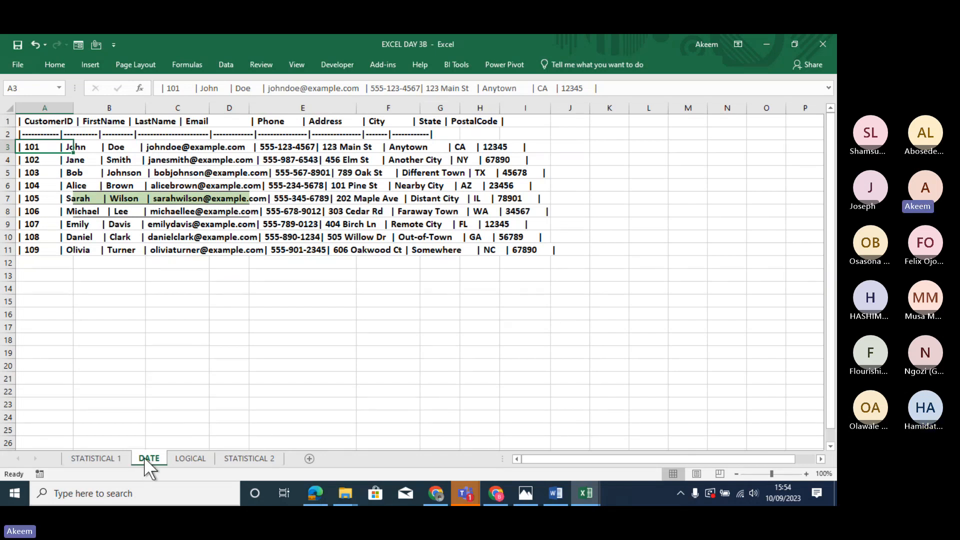
key("ctrl+Page_Up")
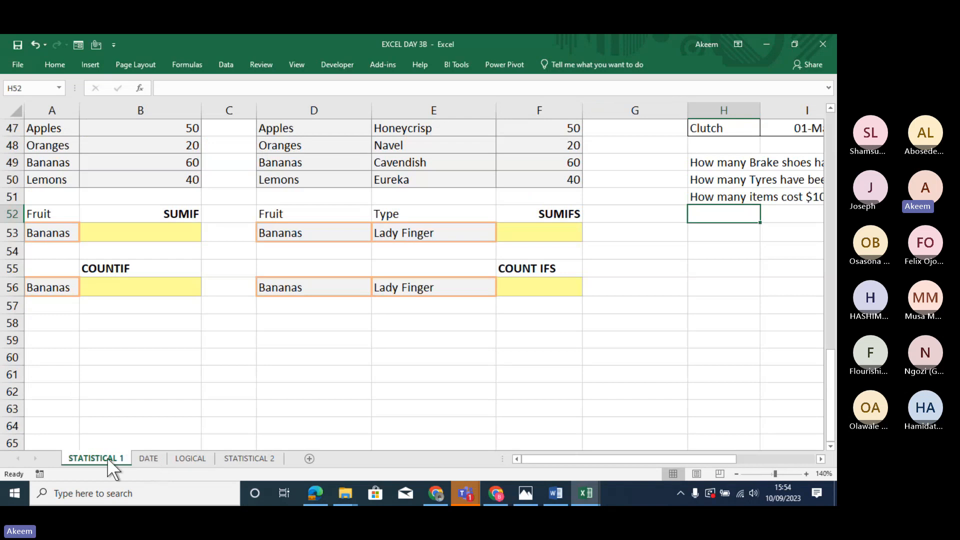
left_click(148, 459)
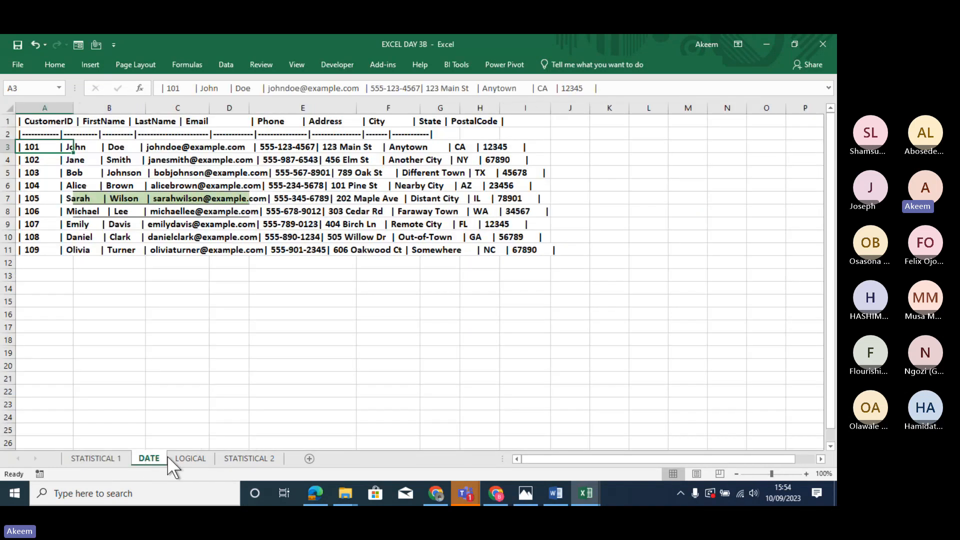
Look through the LOGICAL, STATISTICAL 1 and DATE sheets of the workbook.
left_click(189, 459)
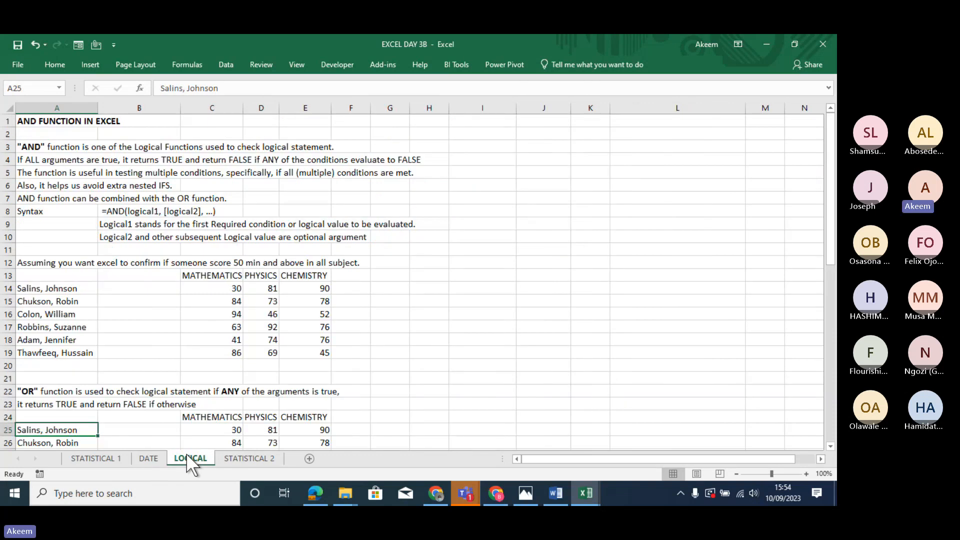
left_click(106, 456)
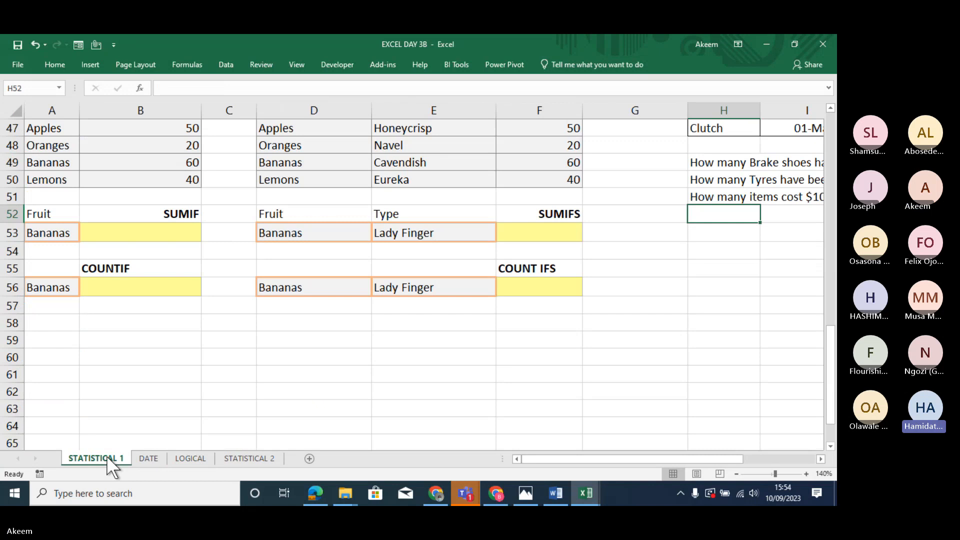
left_click(184, 458)
left_click(152, 458)
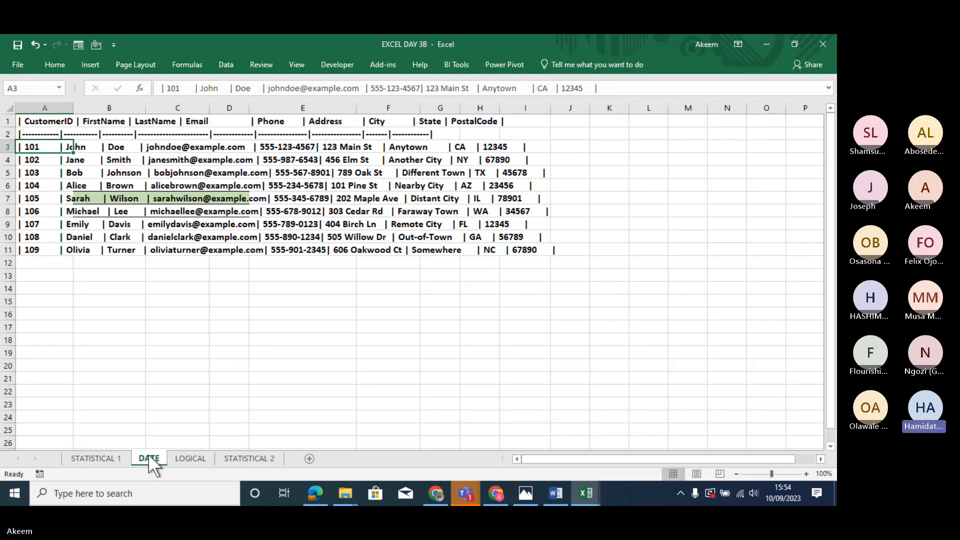
On the DATE sheet, go through the customer records in column A and highlight A1:A11 to show where the data is held.
left_click(45, 122)
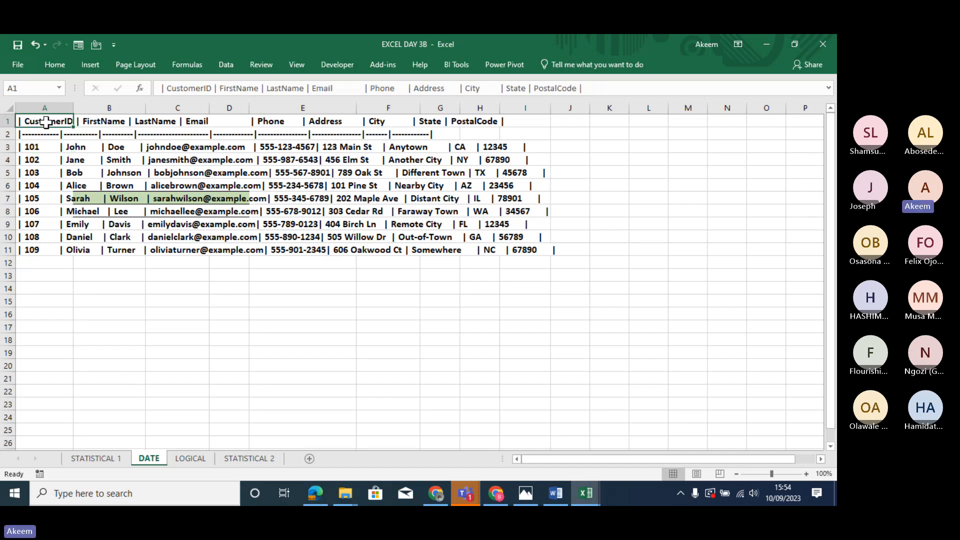
key("Down")
key("Down")
key("Down")
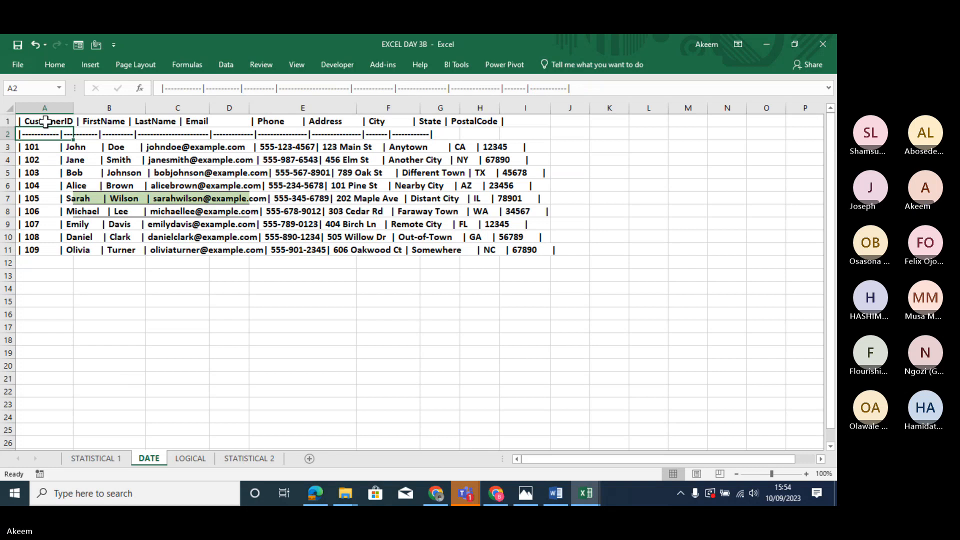
key("Down")
key("Down")
key("Down")
key("Down")
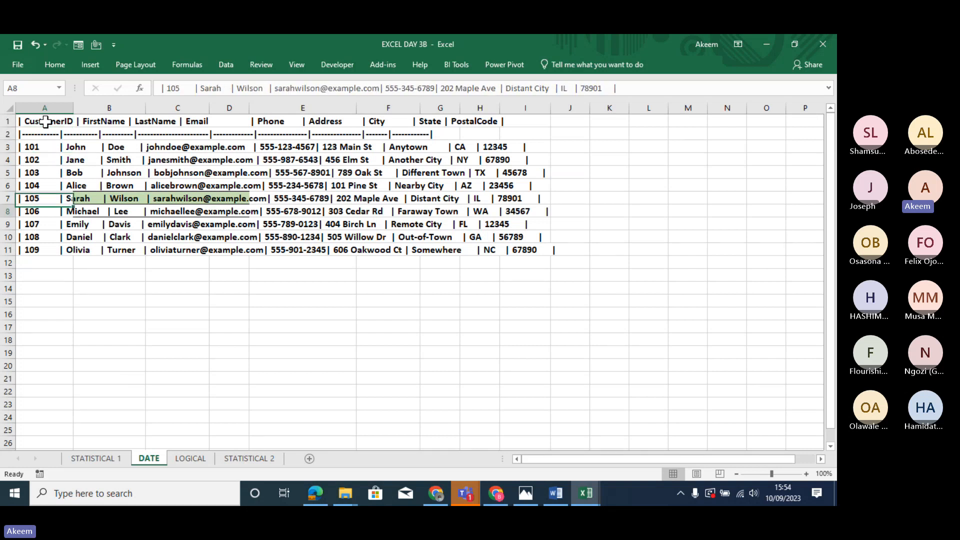
key("Down")
key("Down")
key("Down")
key("Up")
key("Up")
key("Up")
key("Up")
key("Up")
key("Up")
key("Up")
key("Up")
key("Up")
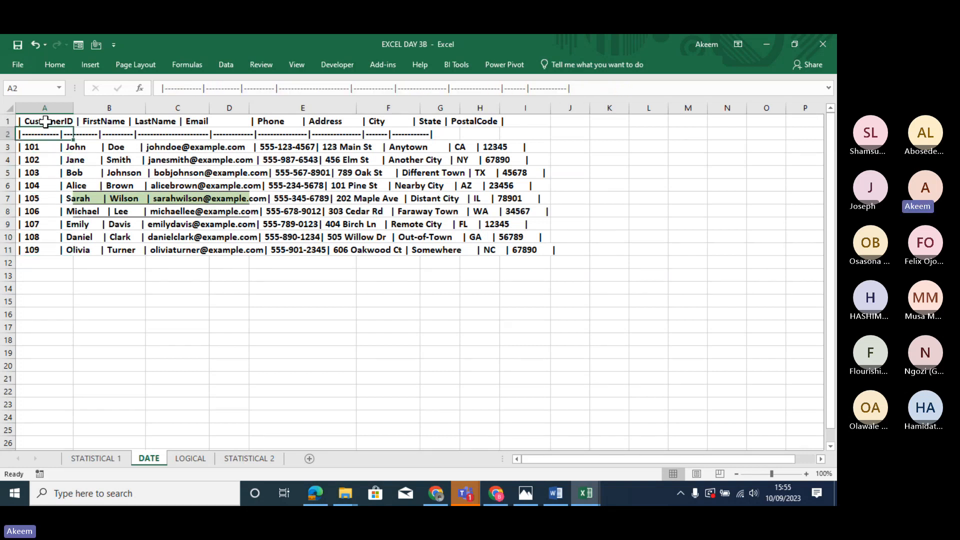
key("Up")
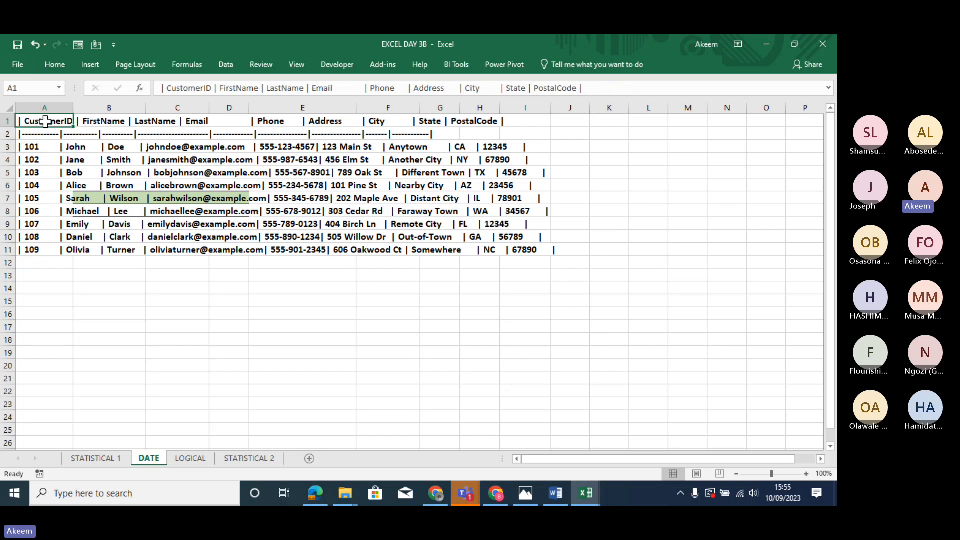
left_click_drag(45, 122, 37, 243)
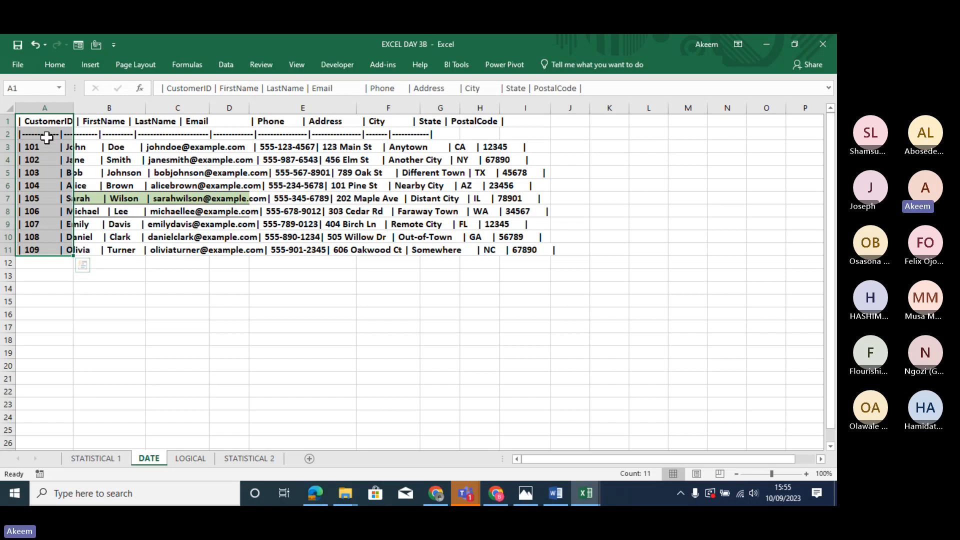
left_click(40, 121)
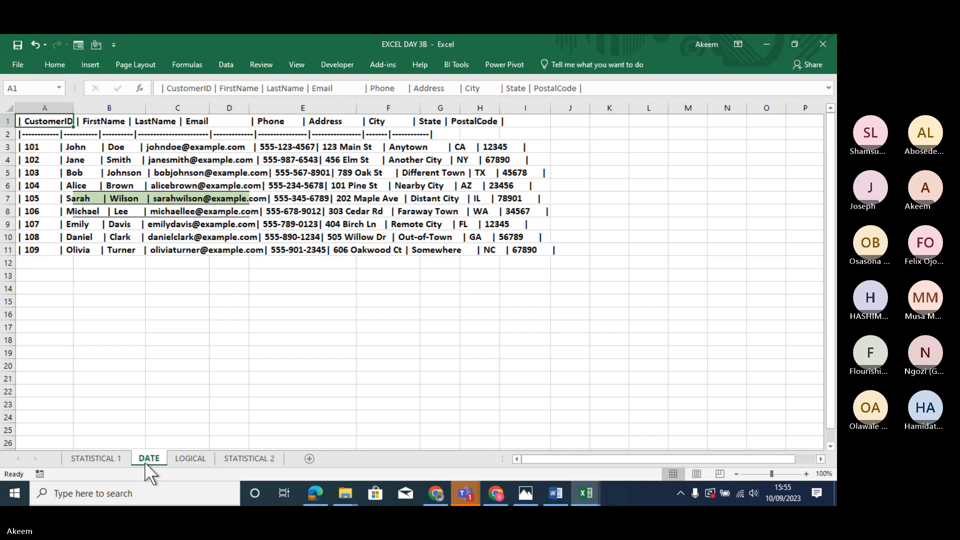
Switch to the STATISTICAL 1 sheet and go back up through its examples to the first row.
left_click(104, 459)
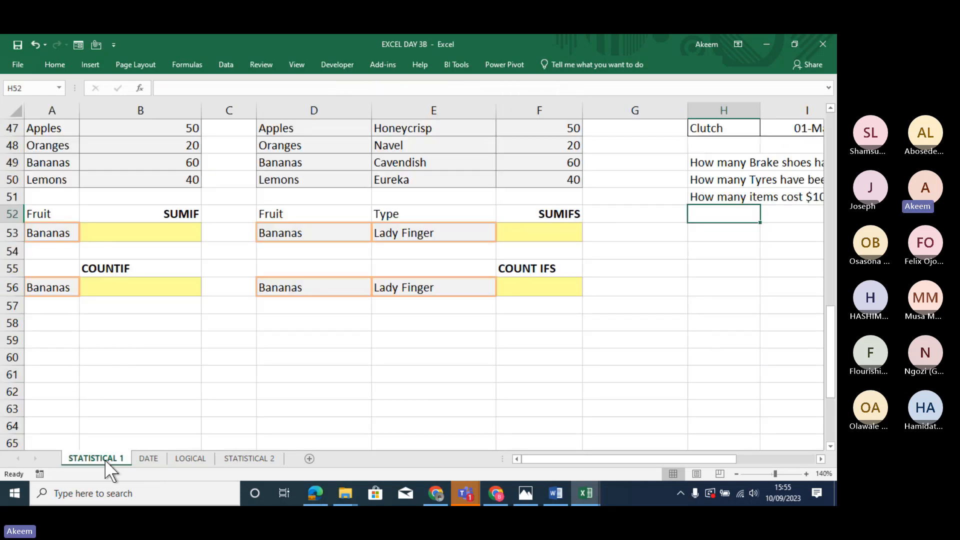
left_click(121, 361)
key("Up")
key("Up")
key("Up")
key("Up")
key("Up")
key("Up")
key("Up")
key("Up")
key("Up")
key("Up")
key("Up")
key("Up")
key("Up")
key("Up")
key("Up")
key("Up")
key("Up")
key("Up")
key("Up")
key("Up")
key("Up")
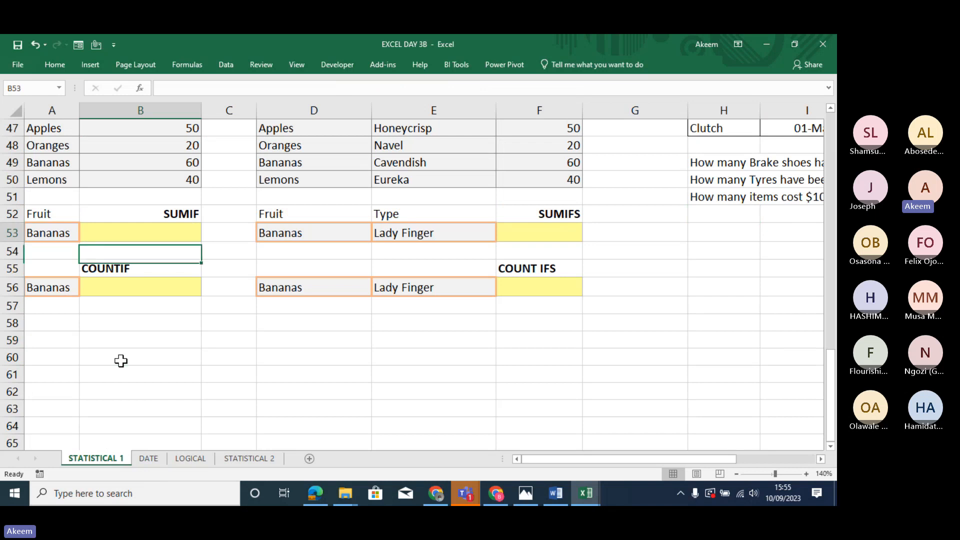
key("Up")
key("Up")
key("Up")
key("Up")
key("Up")
key("Up")
key("Up")
key("Up")
key("Up")
key("Up")
key("Up")
key("Up")
key("Up")
key("Up")
key("Up")
key("Up")
key("Up")
key("Up")
key("Up")
key("Up")
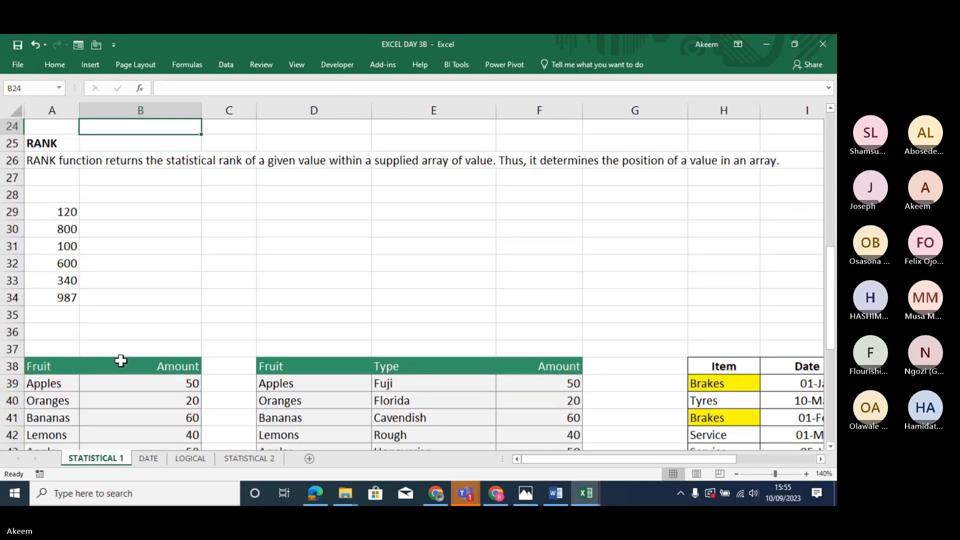
key("Up")
key("Up")
key("Up")
key("Up")
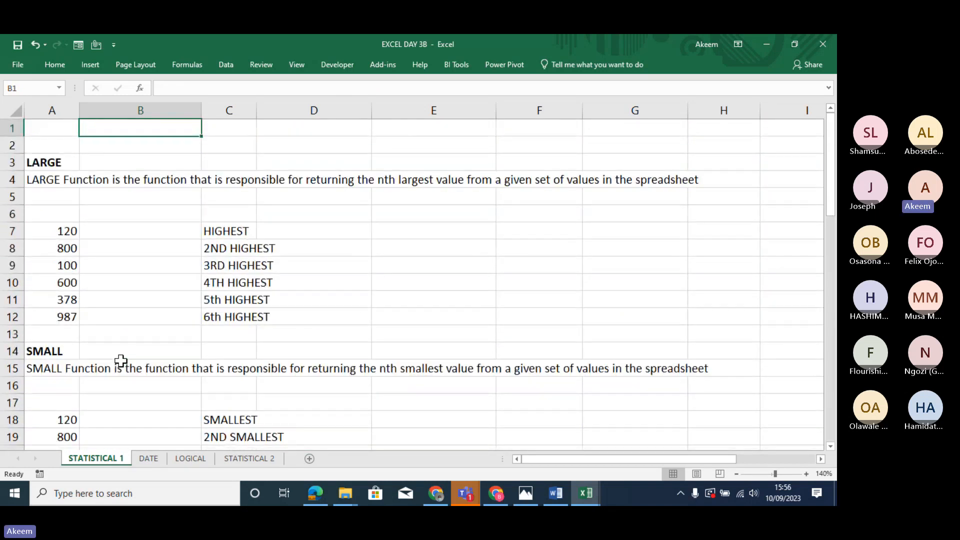
Look down through the LARGE and SMALL function sections of STATISTICAL 1 and return to cell B1.
key("Down")
key("Down")
key("Down")
key("Down")
key("Down")
key("Down")
key("Down")
key("Down")
key("Down")
key("Down")
key("Down")
key("Down")
key("Down")
key("Down")
key("Down")
key("Down")
key("Down")
key("Down")
key("Down")
key("Down")
key("Down")
key("Down")
key("Down")
key("Down")
key("Down")
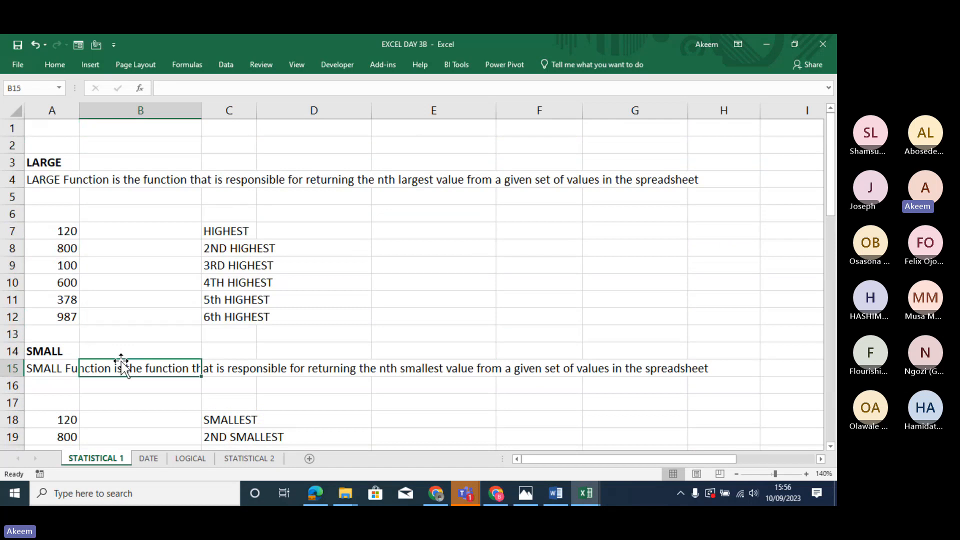
key("Up")
key("Up")
key("Up")
key("Up")
key("Up")
key("Up")
key("Up")
key("Up")
key("Up")
key("Up")
key("Up")
key("Up")
key("Up")
key("Up")
key("Up")
key("Up")
key("Up")
key("Up")
key("Up")
key("Up")
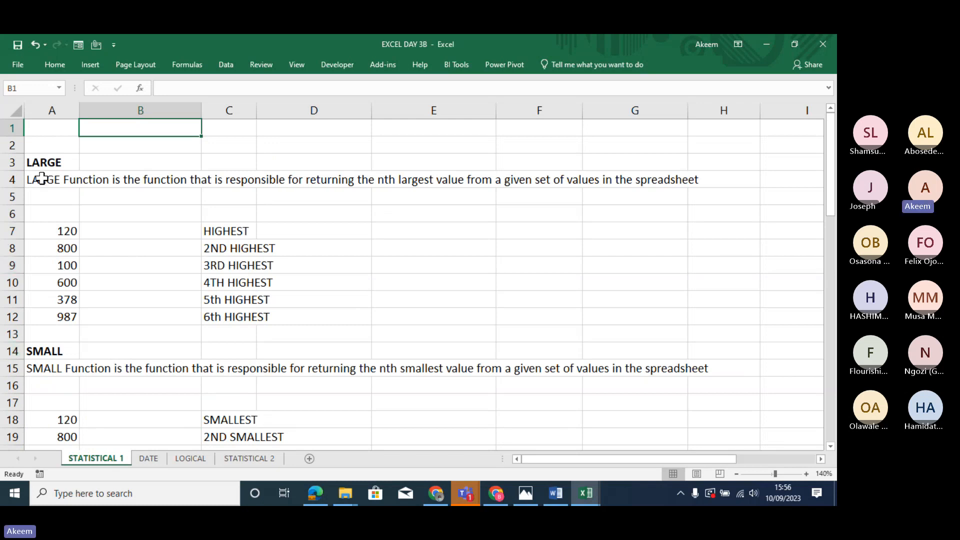
left_click(438, 224)
type("=M")
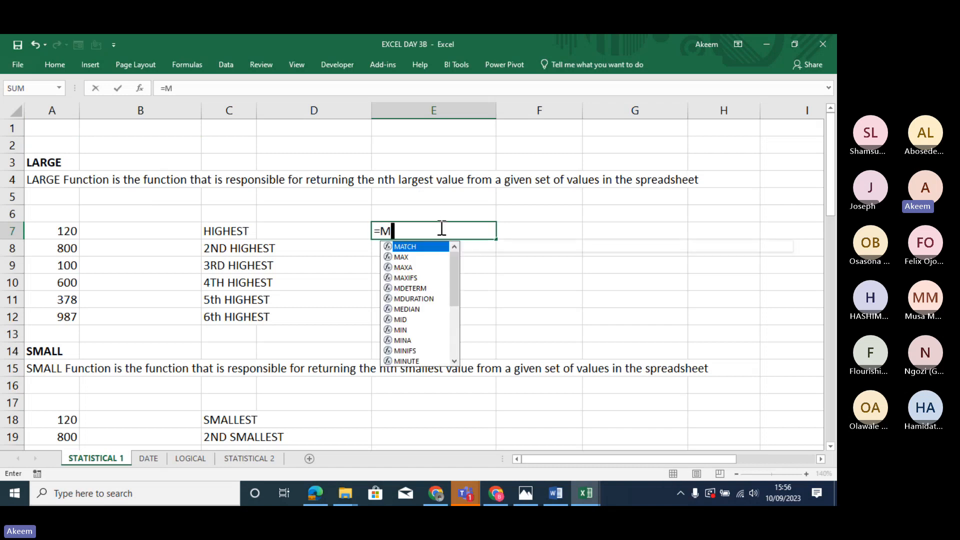
type("AX(")
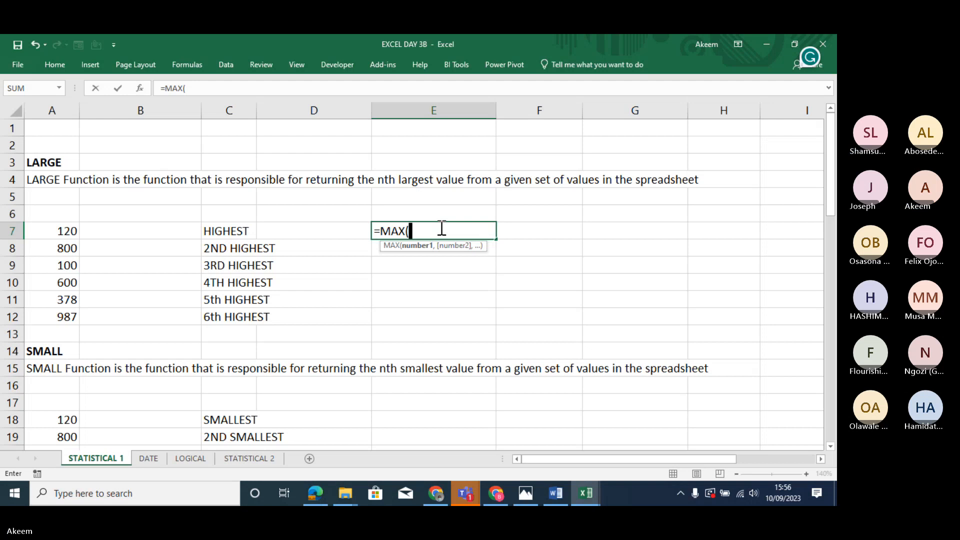
key("BackSpace")
key("BackSpace")
key("BackSpace")
key("BackSpace")
key("Return")
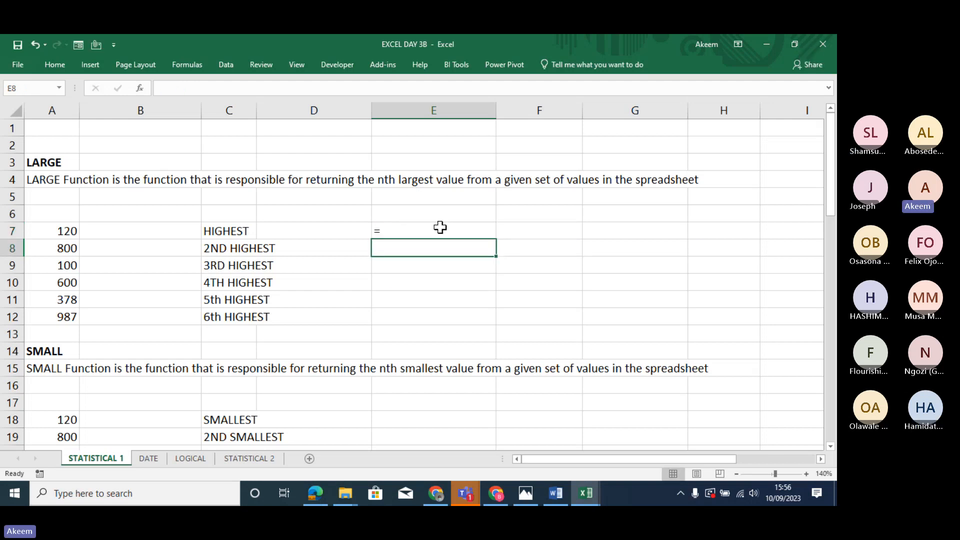
left_click(440, 227)
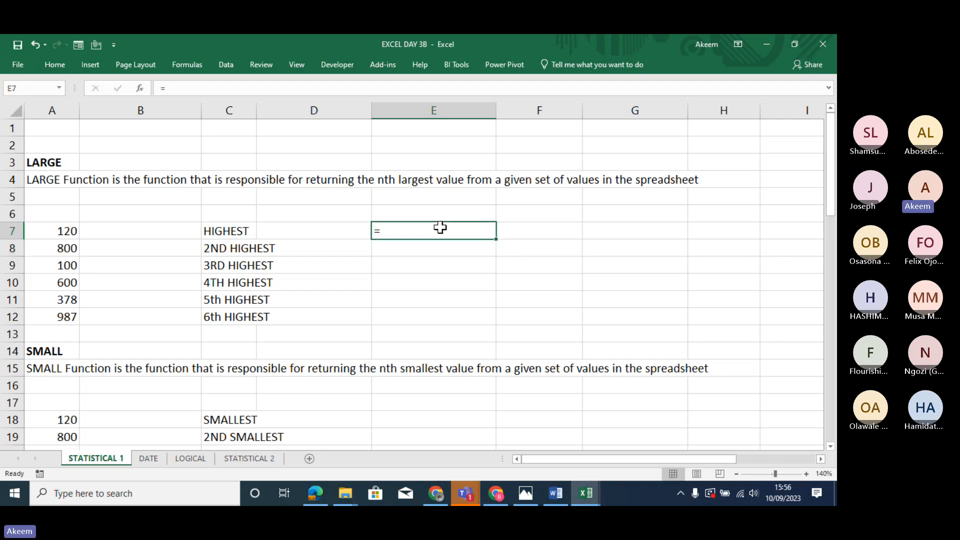
key("Delete")
Point out the LARGE heading, then enter =LARGE(A7:A12,3) in cell E7 to return the third-highest value.
left_click(55, 163)
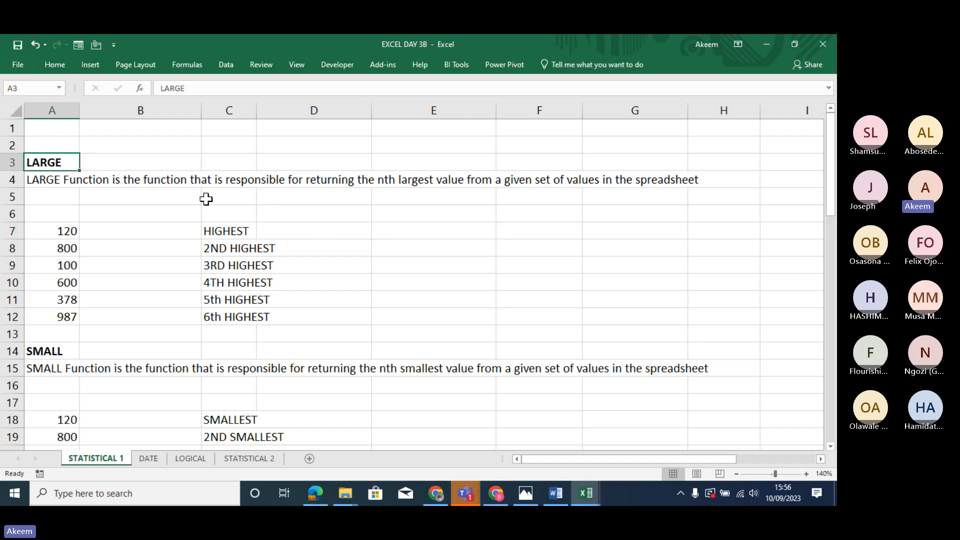
left_click(398, 235)
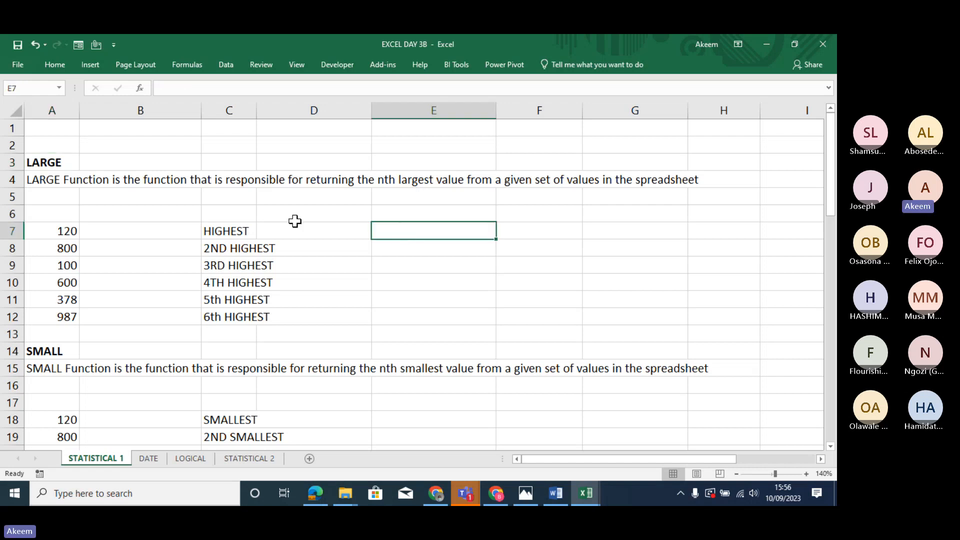
left_click(51, 159)
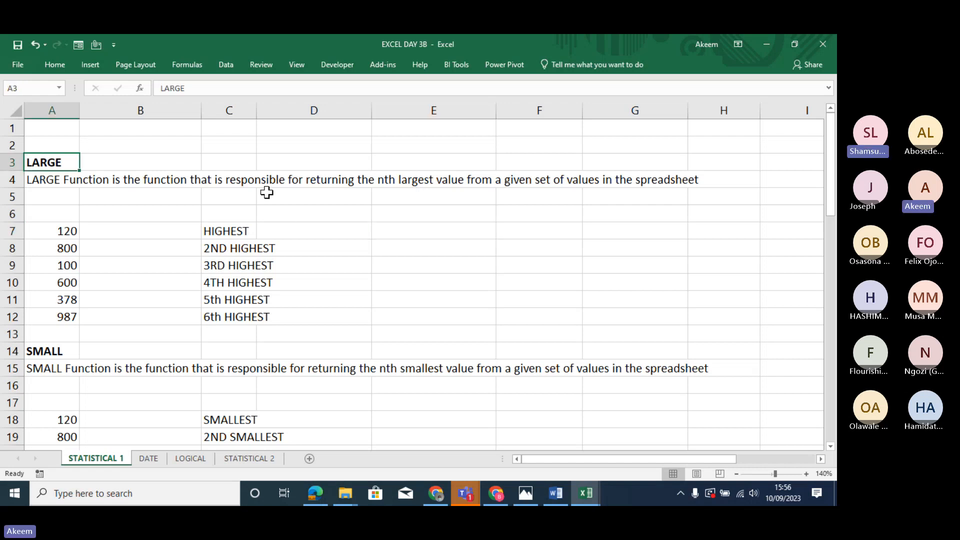
left_click(418, 233)
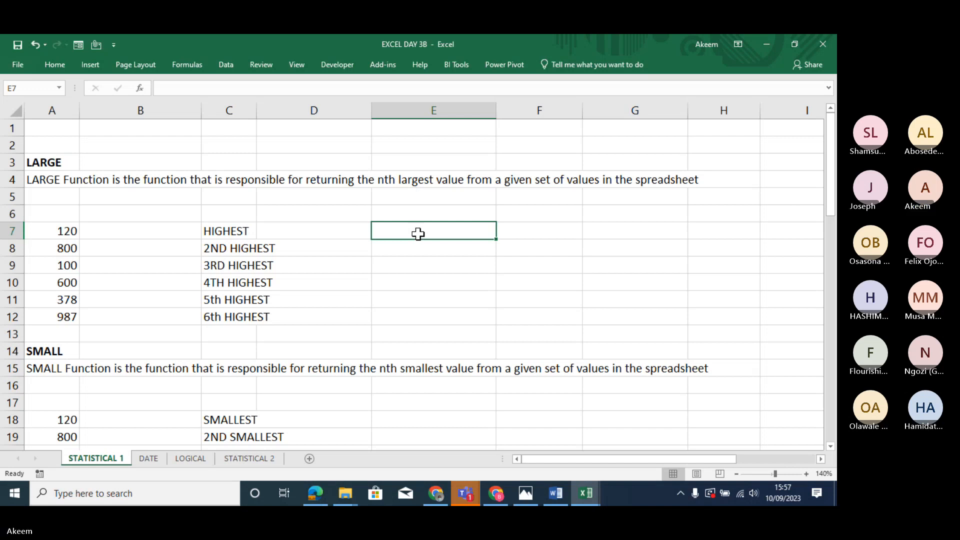
type("=LA")
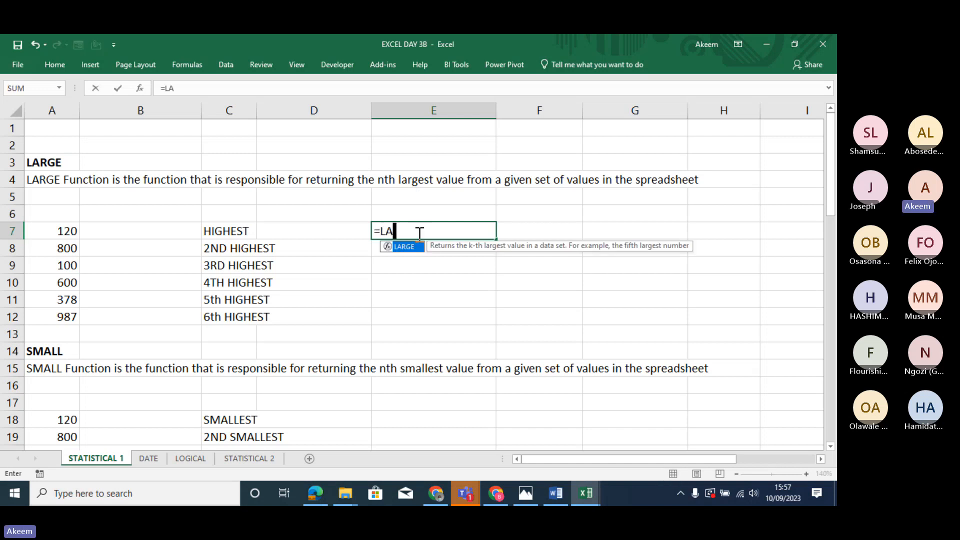
type("RGE(")
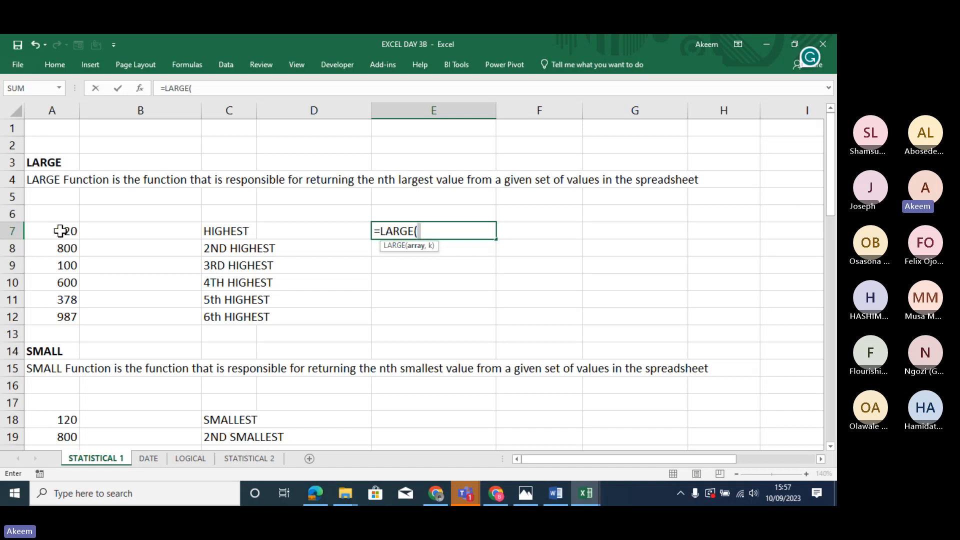
left_click_drag(60, 231, 65, 320)
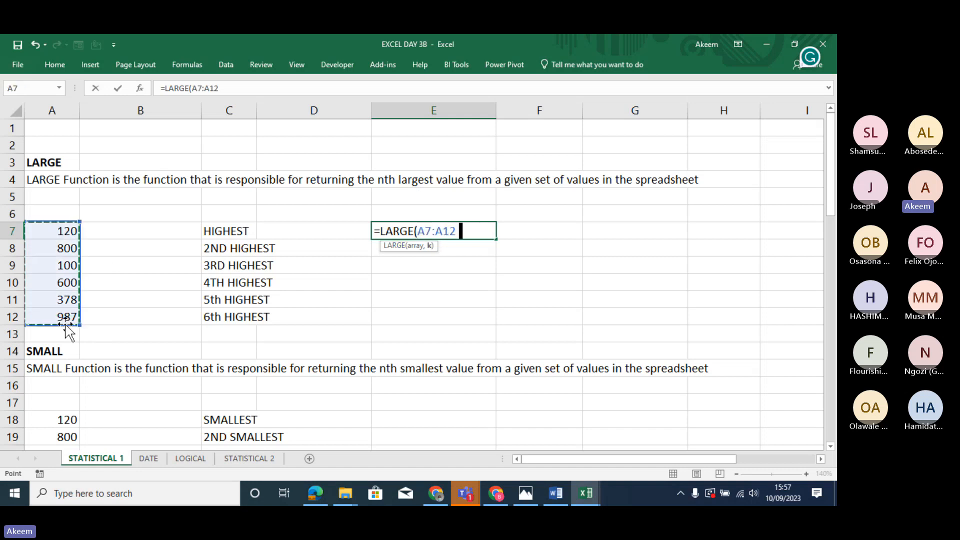
type(",")
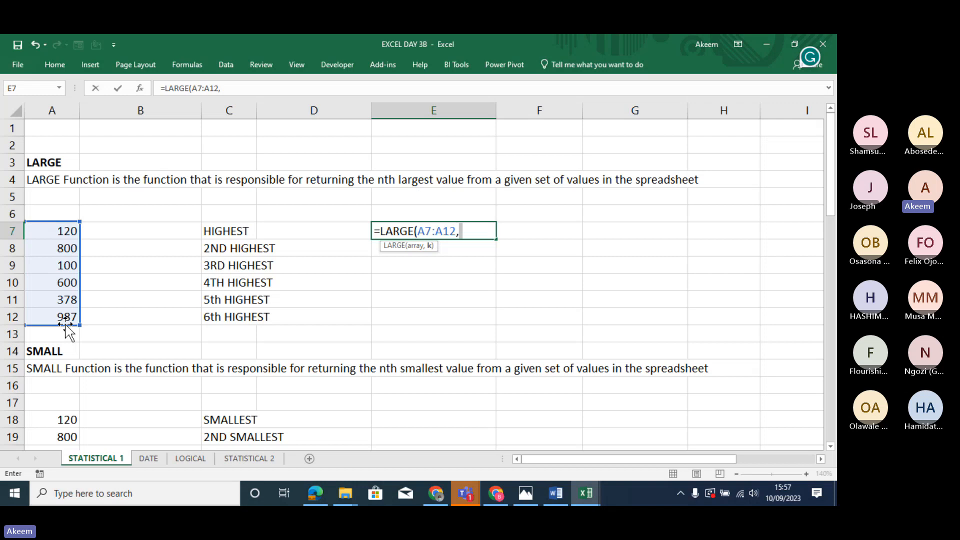
type("3)")
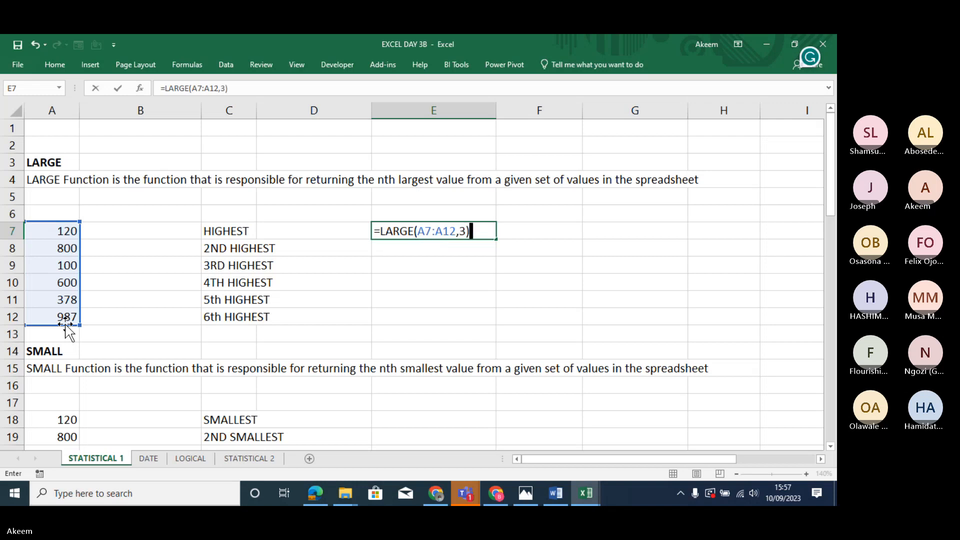
key("Return")
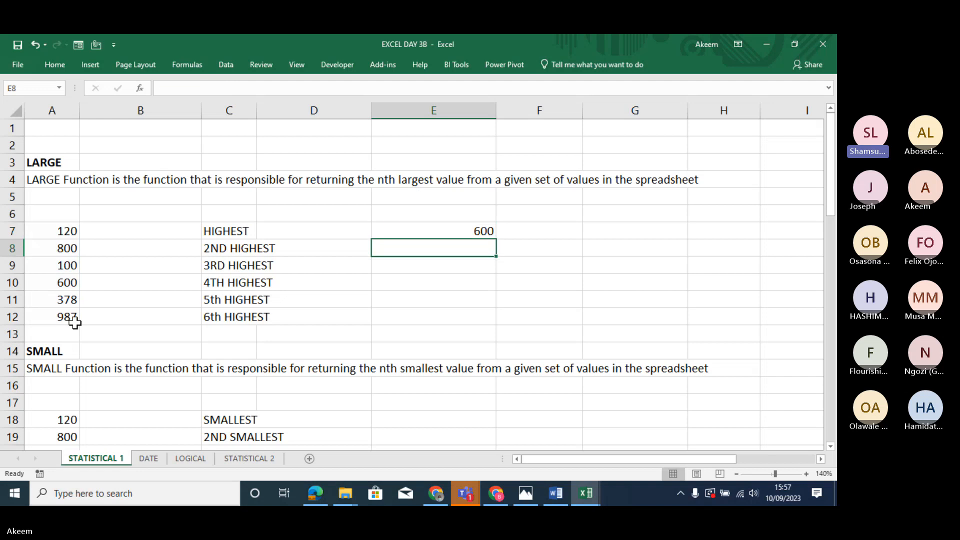
Check the LARGE formula in E7 against the three highest source values in A12, A8 and A10.
left_click(453, 231)
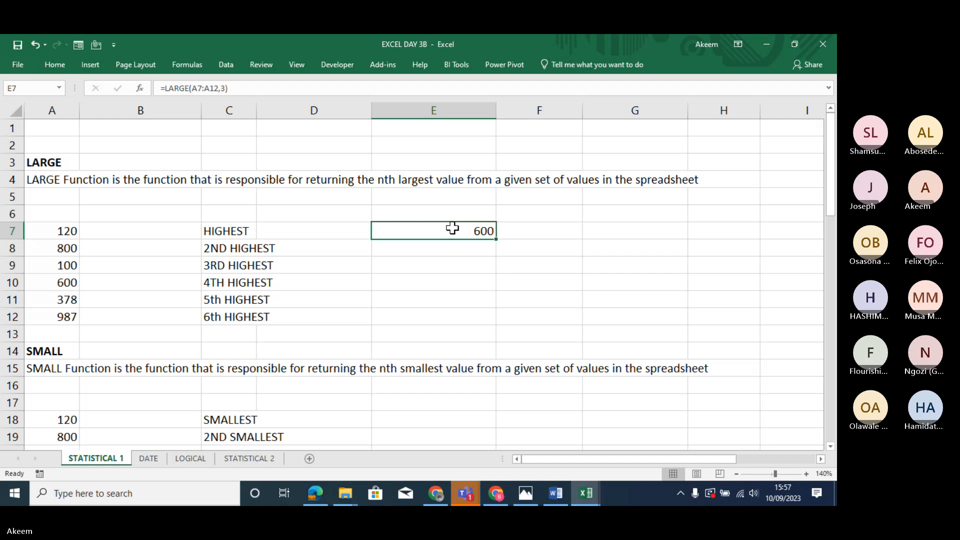
left_click(67, 316)
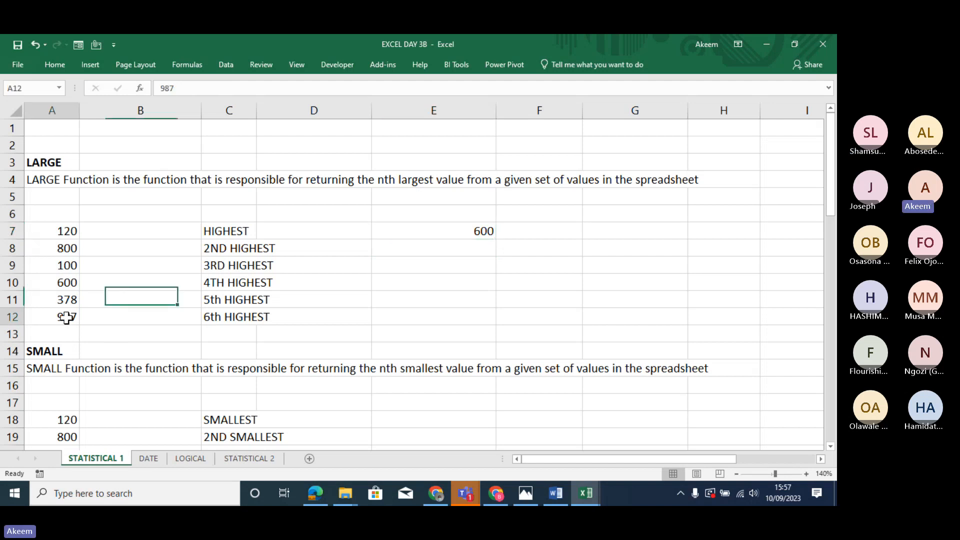
left_click(65, 251)
left_click(68, 283)
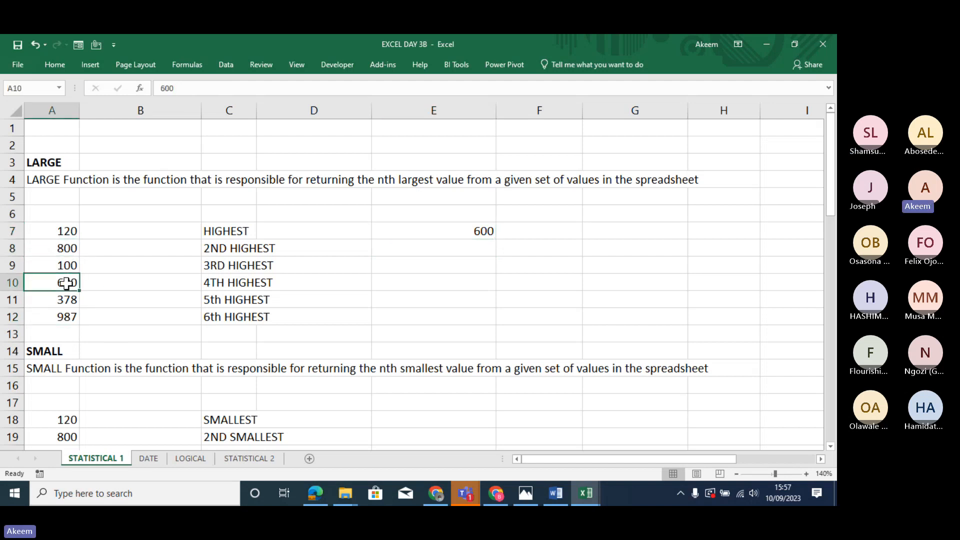
Clear cell E7 and re-enter =LARGE(A7:A12,3) to return the third-highest value of the list again.
left_click(450, 230)
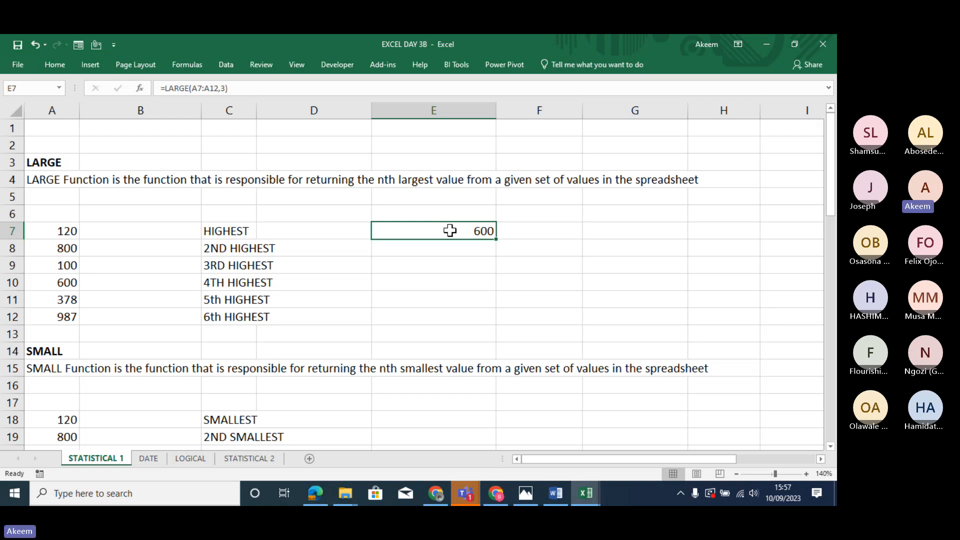
key("Delete")
type("=LA")
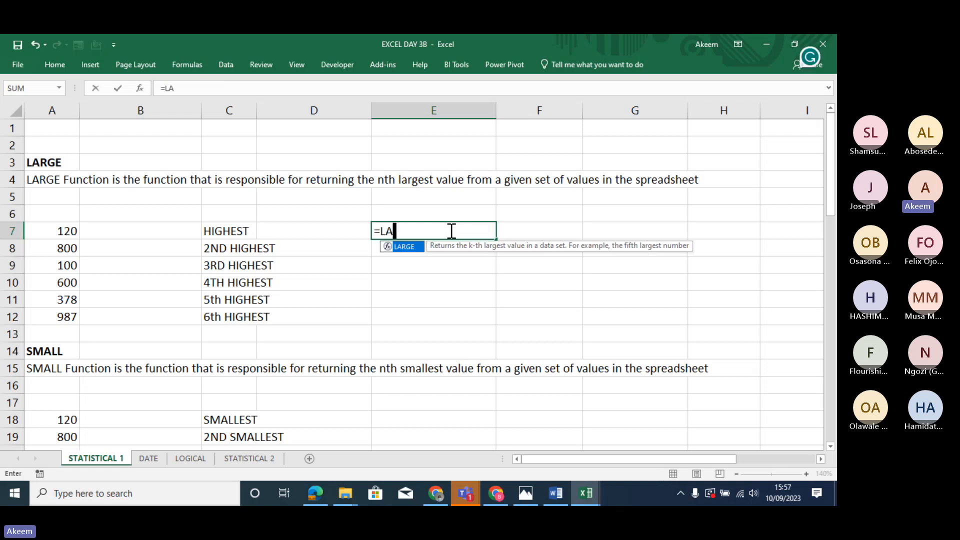
type("RGE(")
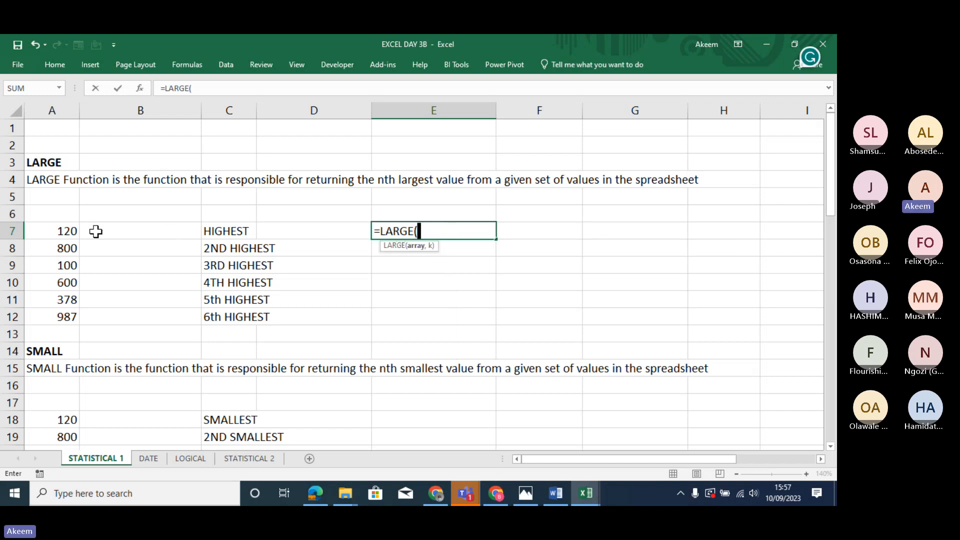
left_click_drag(68, 231, 69, 317)
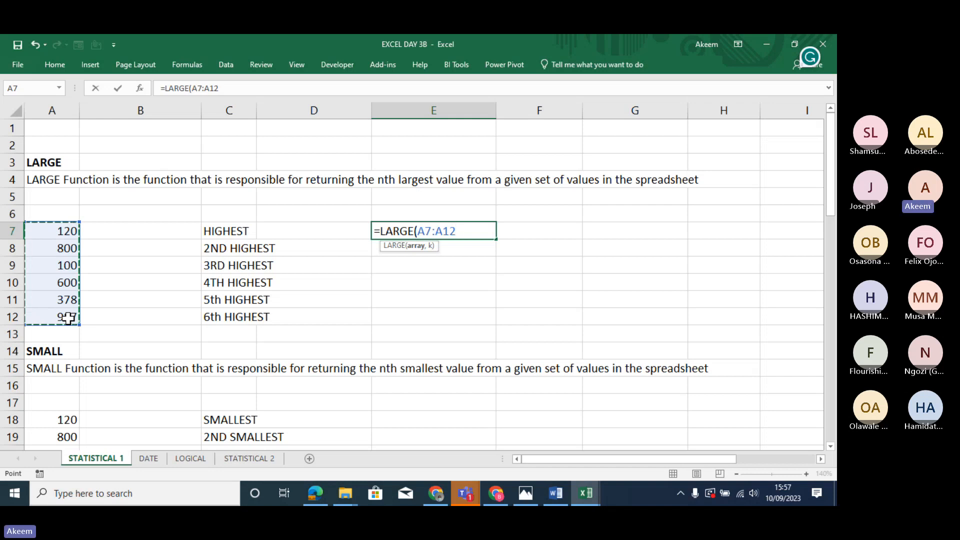
type(",")
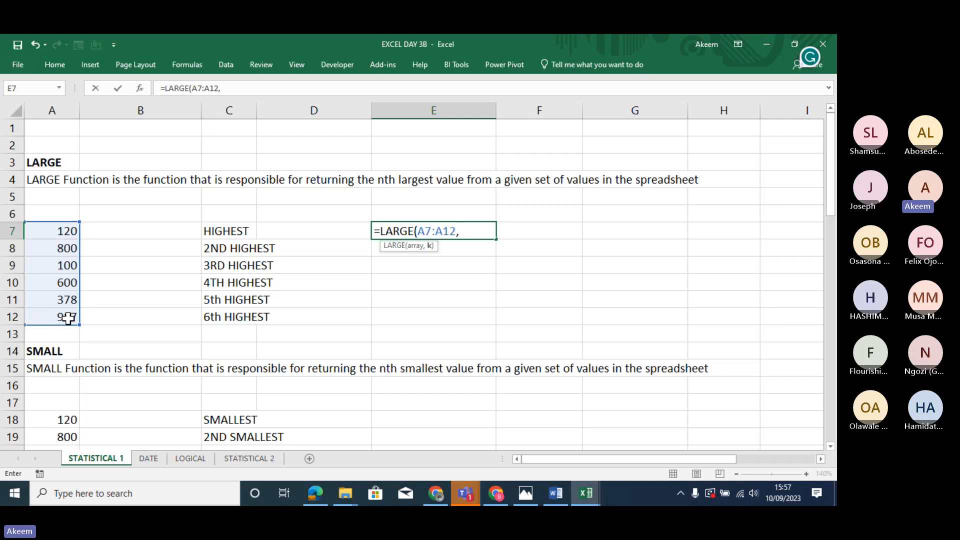
type(" 2)")
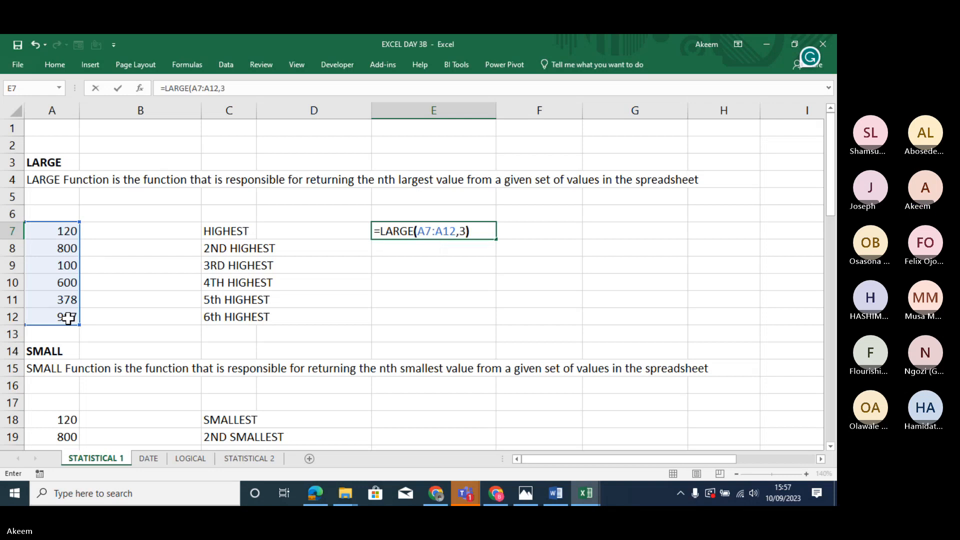
key("Return")
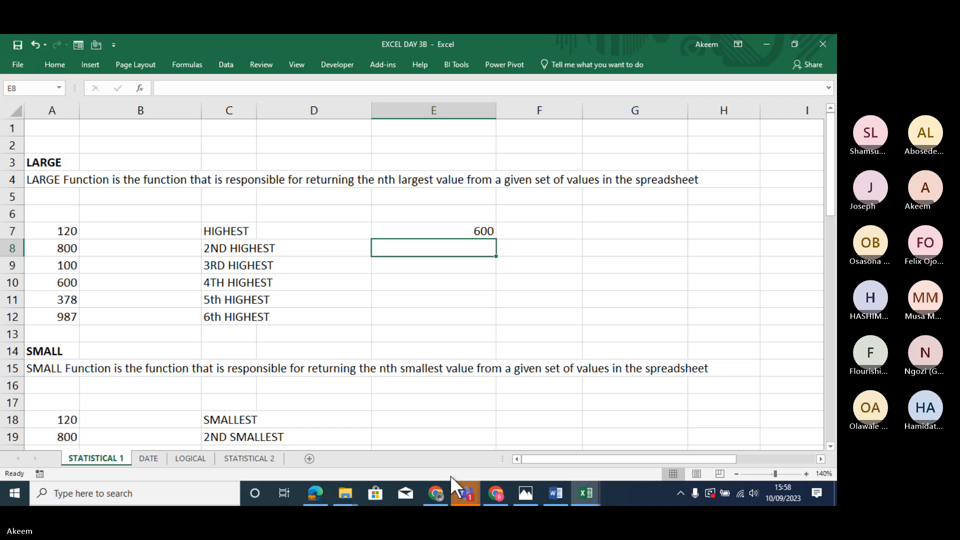
Switch to the Microsoft Teams meeting window for a look and return to the Excel STATISTICAL 1 sheet at cell E9.
mouse_move(465, 497)
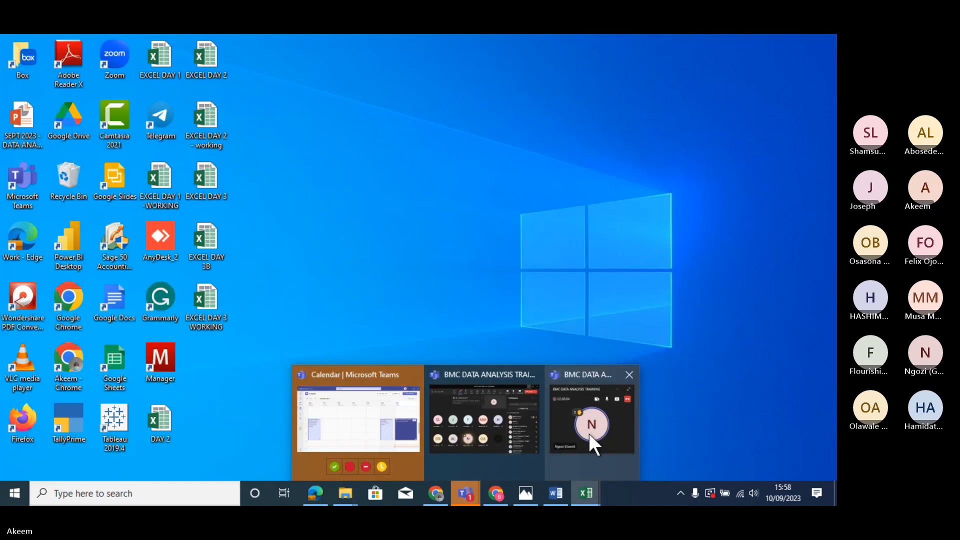
left_click(589, 433)
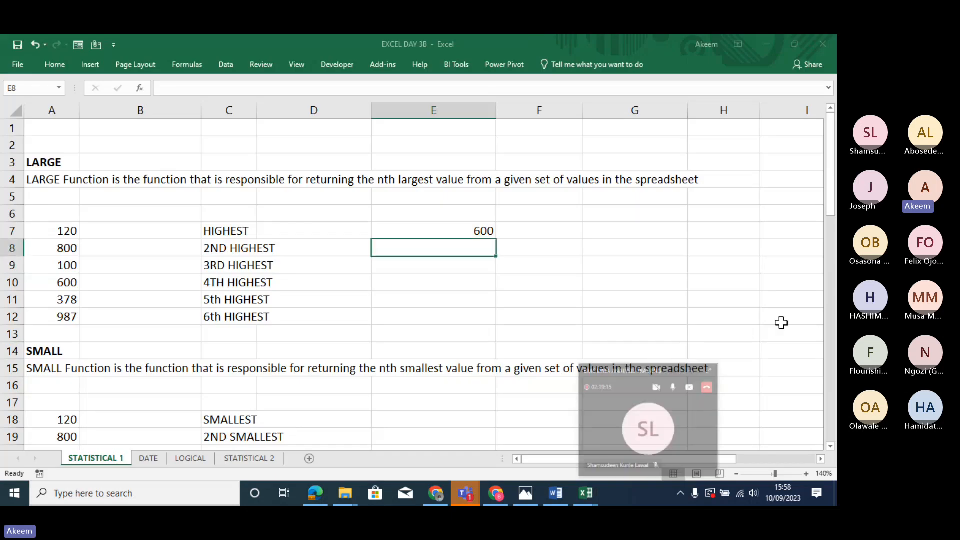
left_click(455, 273)
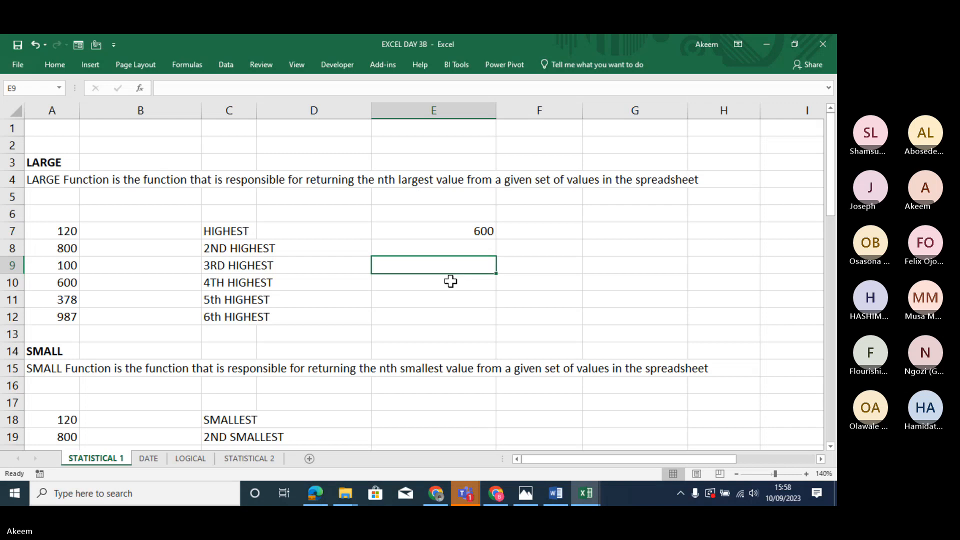
Begin a LARGE formula in cell E10 on the 4TH HIGHEST row.
left_click(454, 285)
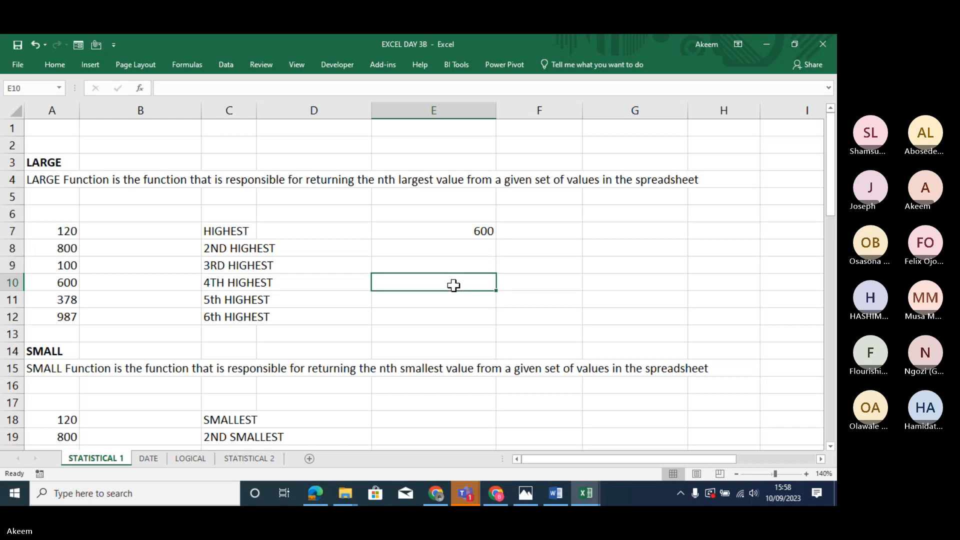
type("=LARGE")
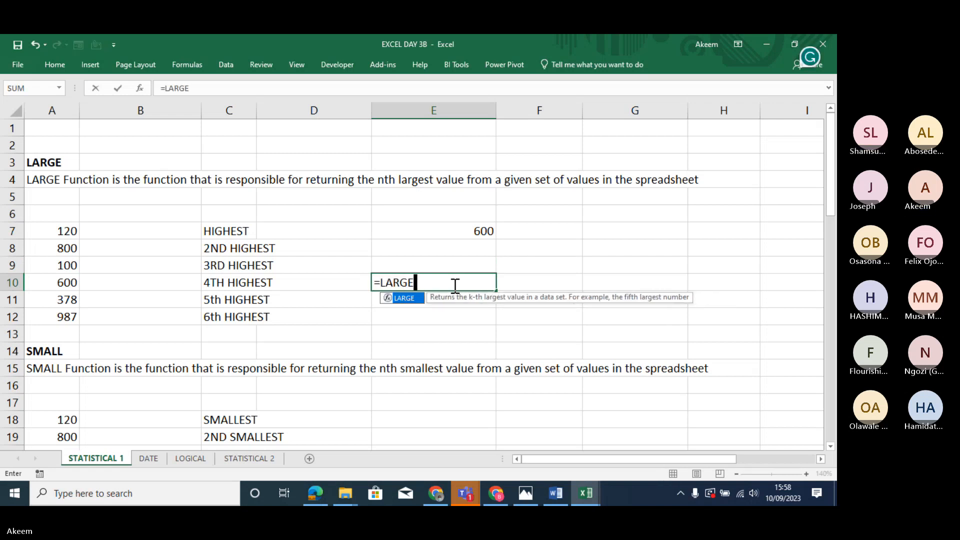
Complete the formula =LARGE(A7:A12,4) in E10 to return the 4th highest value.
type("(")
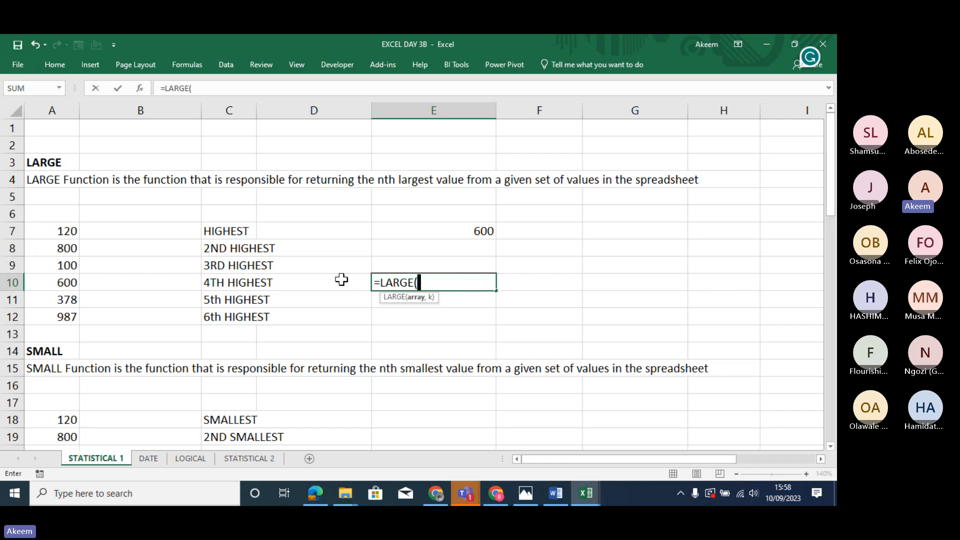
left_click(54, 231)
left_click_drag(54, 231, 56, 318)
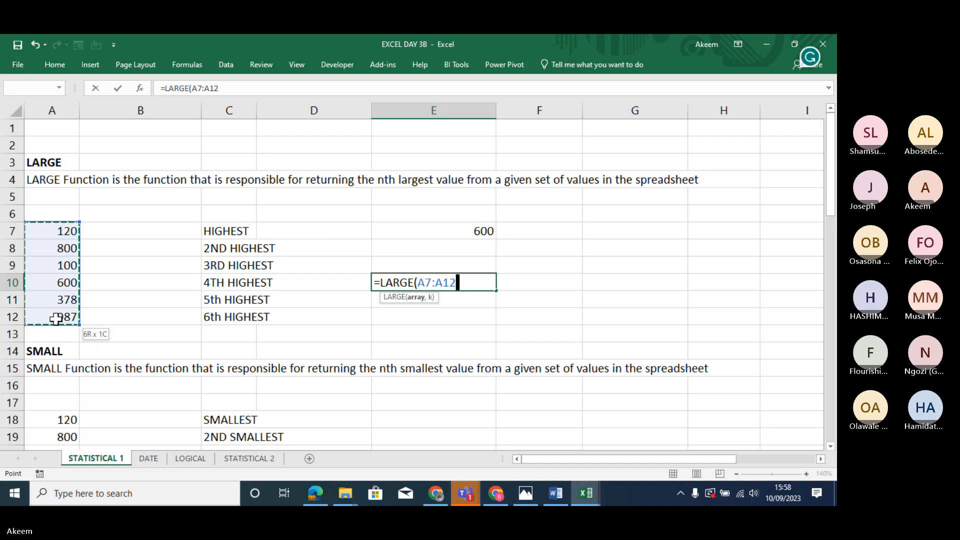
type(",")
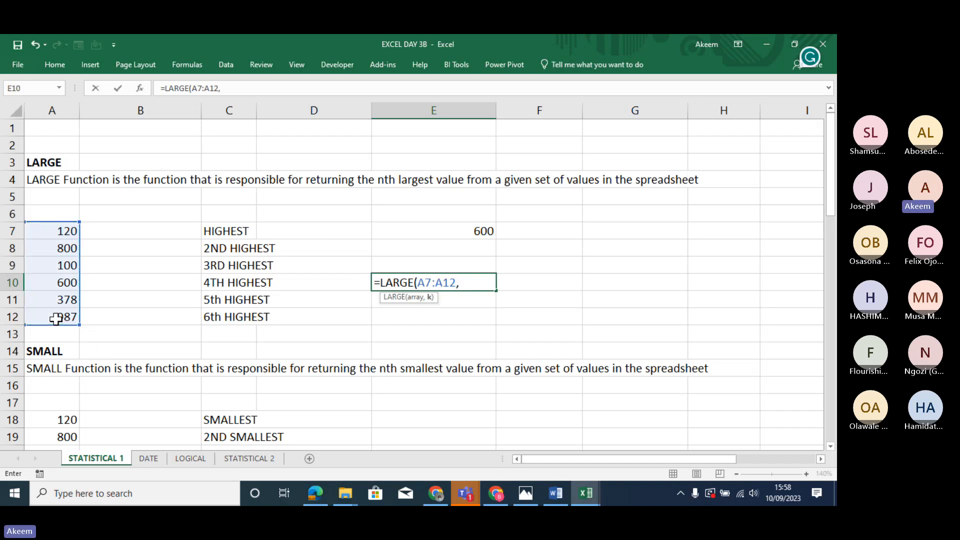
type("4)")
key("Return")
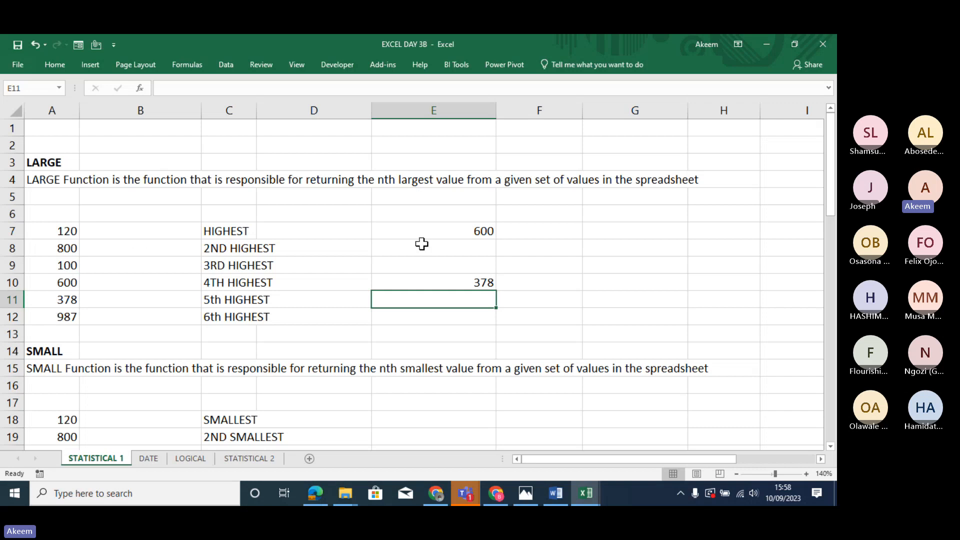
Clear the contents of the result cells E7:E10.
left_click(475, 230)
mouse_move(473, 275)
left_mouse_down()
mouse_move(472, 300)
mouse_move(476, 281)
left_mouse_up()
key("Delete")
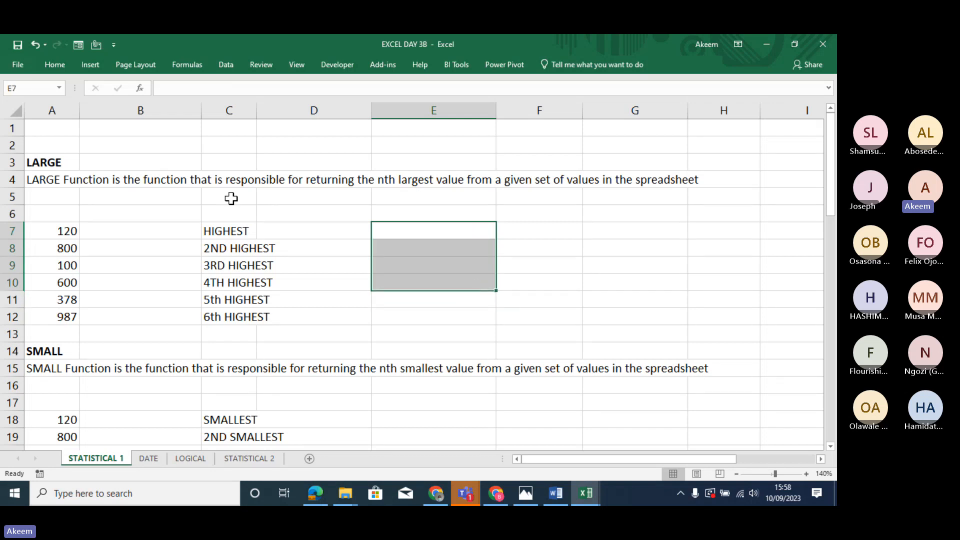
Enter the rank numbers 1 to 6 in D7:D12, beside the HIGHEST labels.
left_click(66, 230)
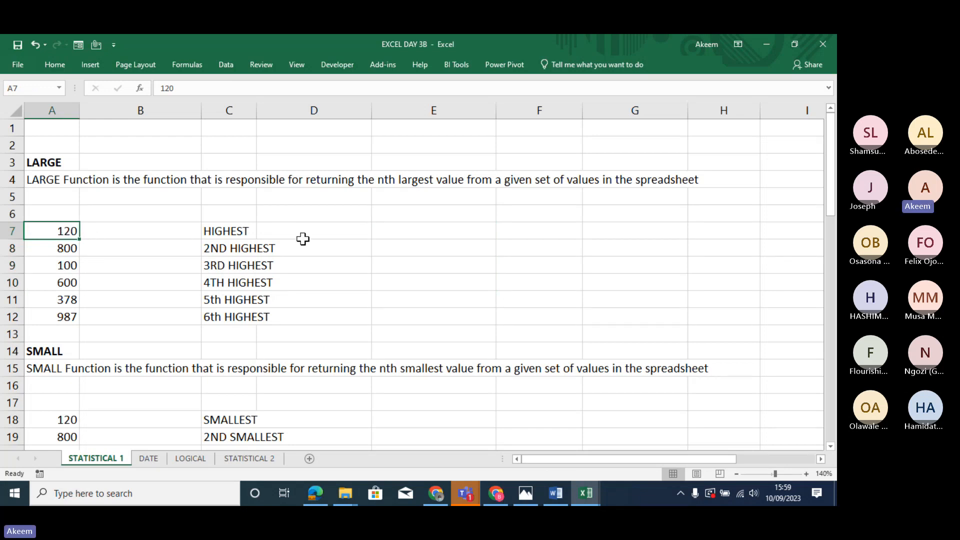
left_click(185, 233)
left_click(309, 233)
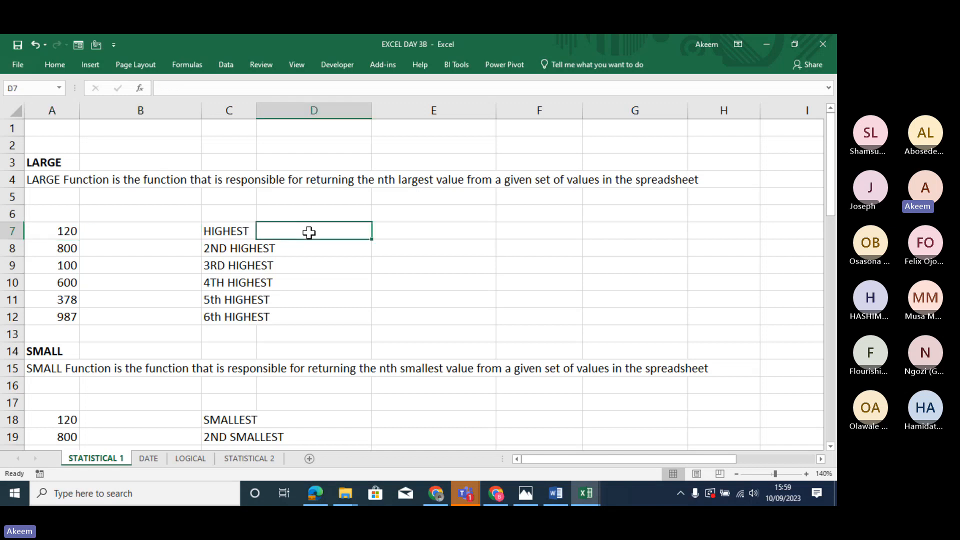
type("1")
key("Return")
type("2")
key("Return")
type("3")
key("Return")
type("4")
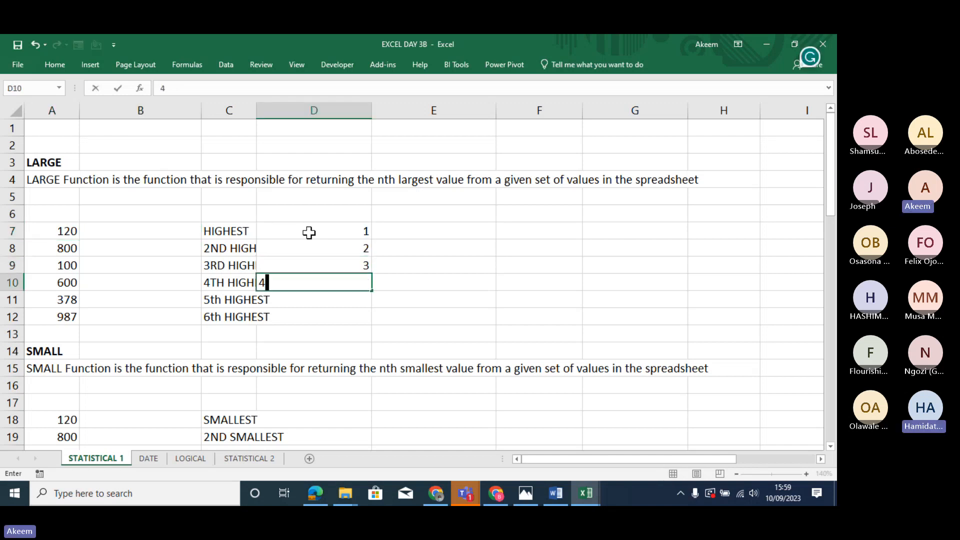
key("Return")
type("5")
key("Return")
type("6")
key("Return")
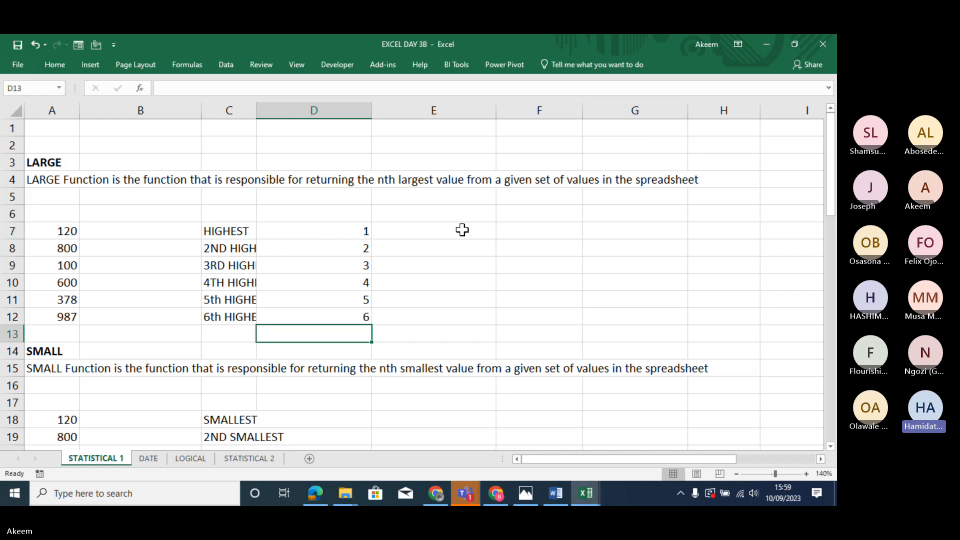
left_click(444, 227)
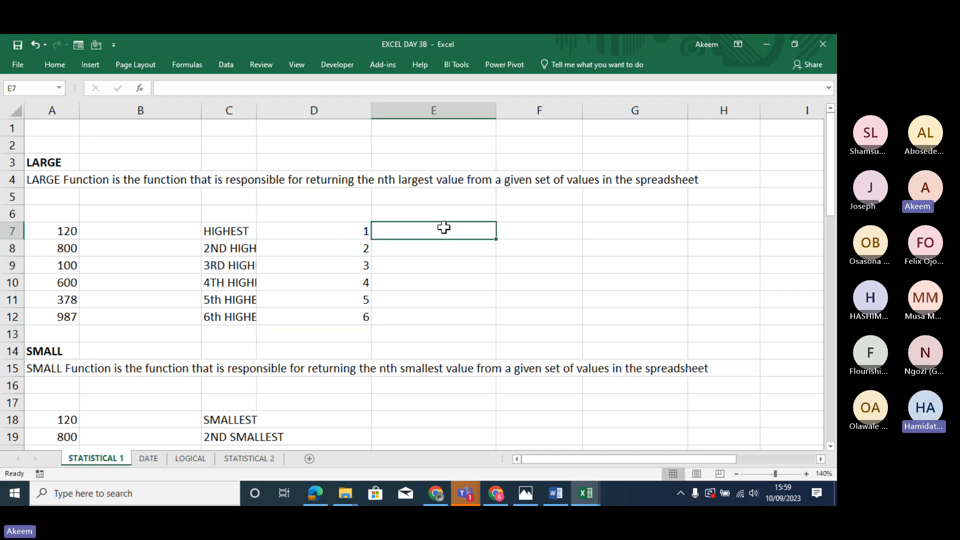
left_click(360, 250)
key("Down")
key("Down")
key("Down")
key("Down")
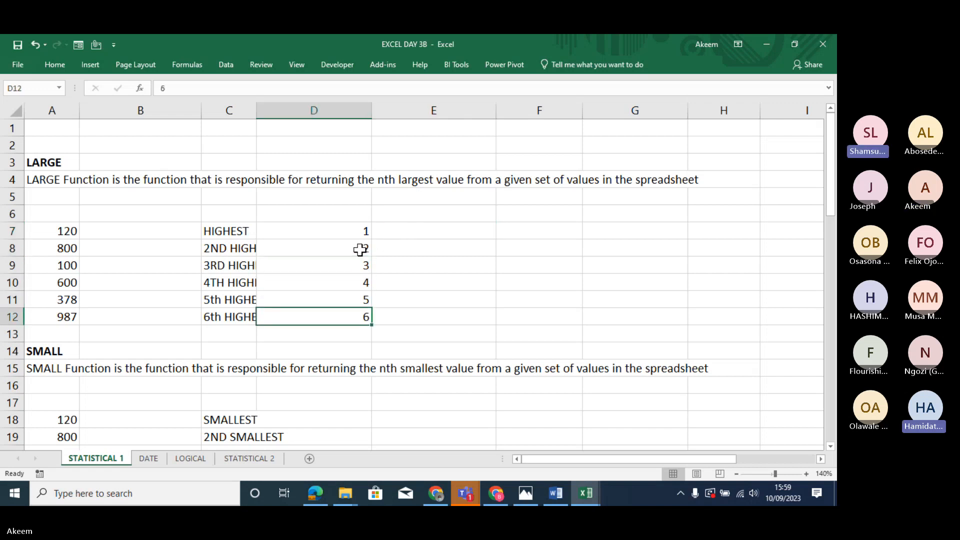
key("Up")
key("Up")
key("Up")
key("Up")
key("Up")
key("Up")
key("Up")
key("Down")
key("Down")
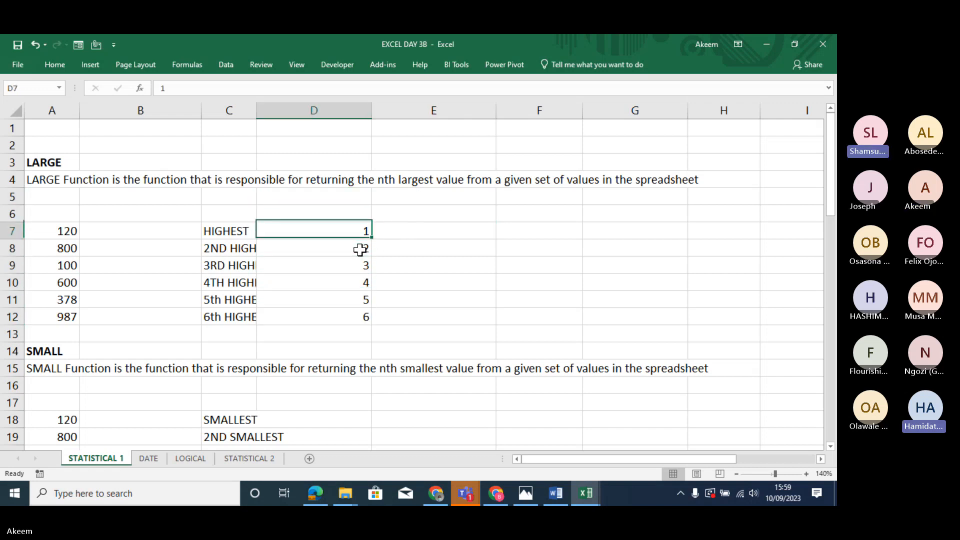
key("Down")
key("Down")
key("Down")
key("Down")
key("Down")
key("Up")
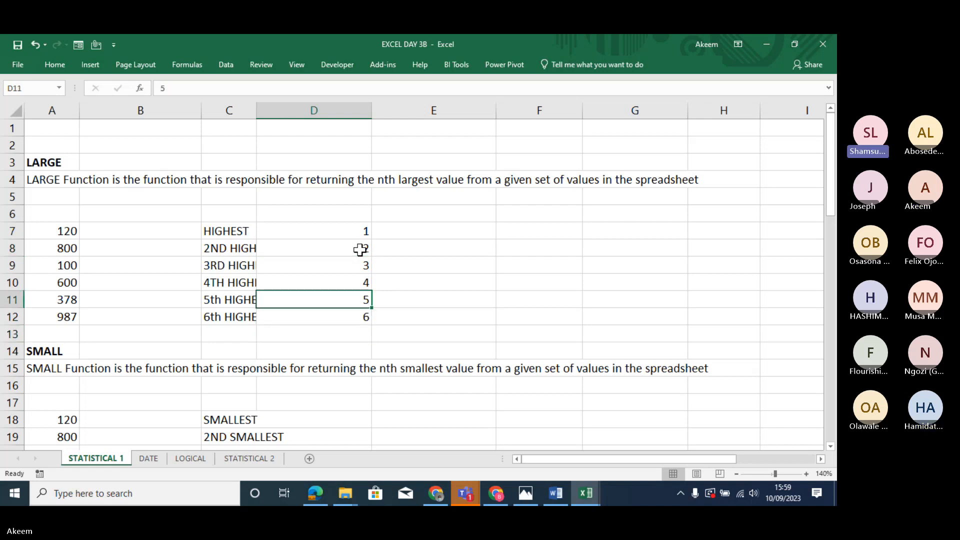
key("Up")
key("Up")
key("Up")
key("Up")
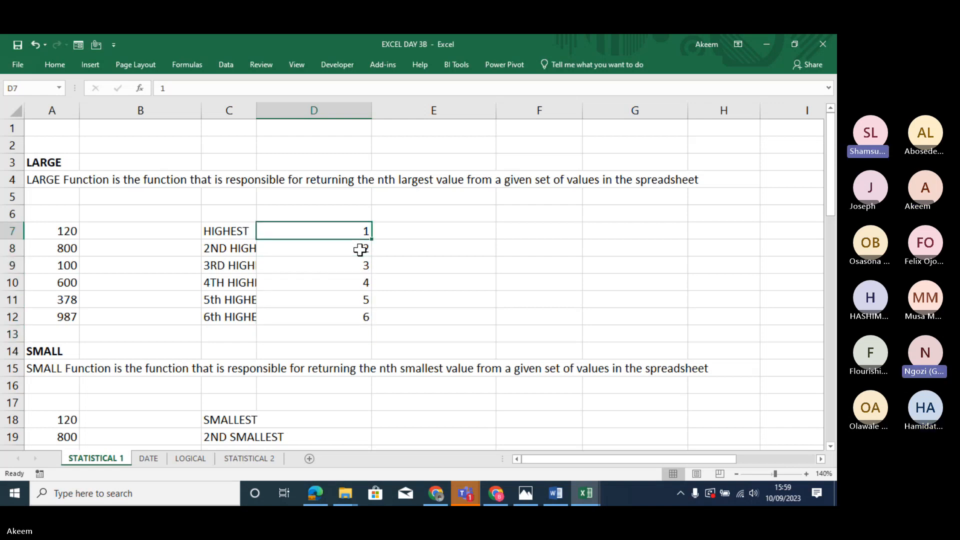
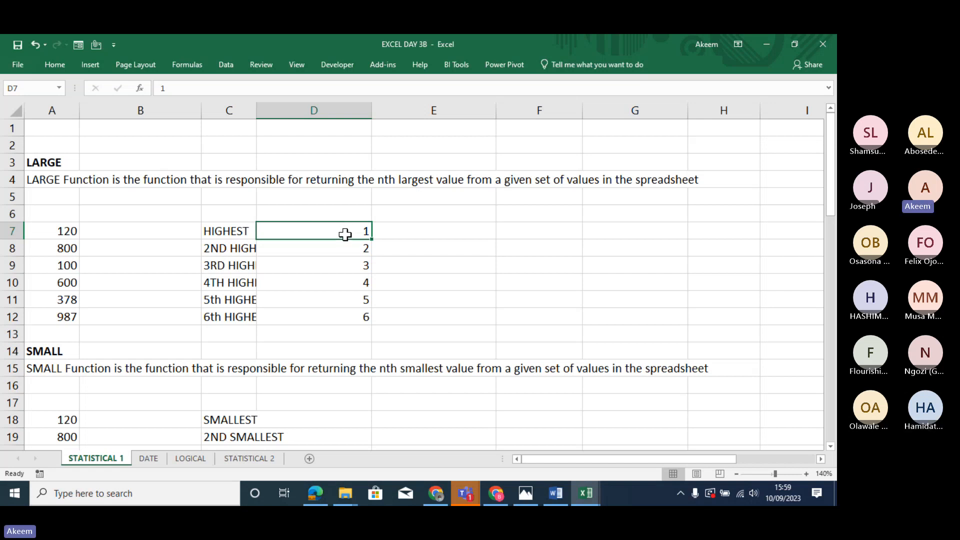
left_click_drag(345, 235, 347, 313)
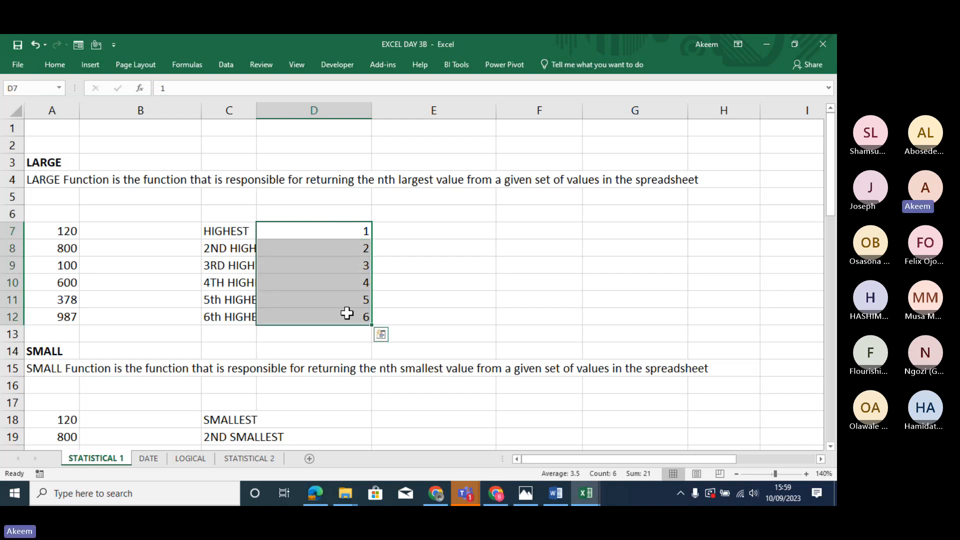
left_click(439, 233)
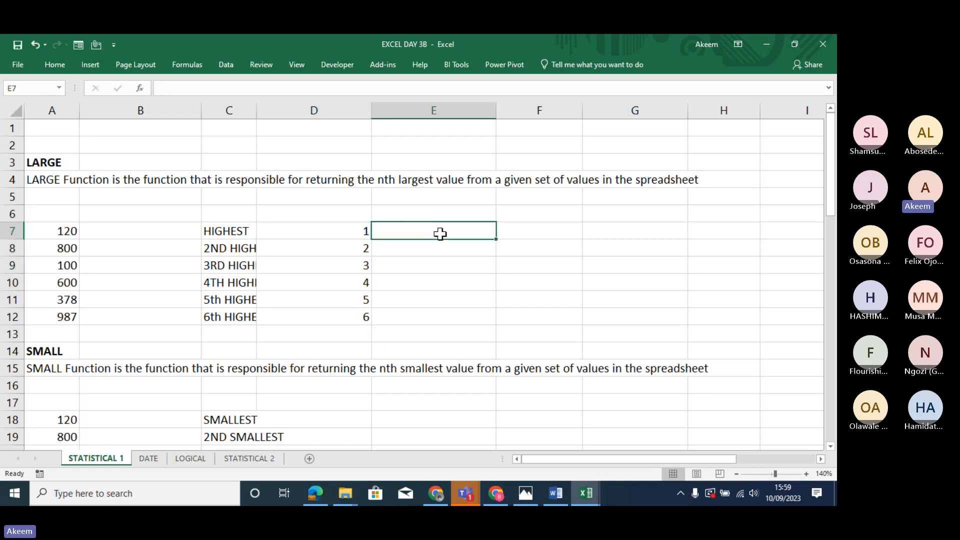
left_click_drag(317, 231, 365, 231)
Enter =LARGE($A$7:$A$12,D7) in E7 and fill the formula down to E12.
left_click(406, 232)
type("=LAR")
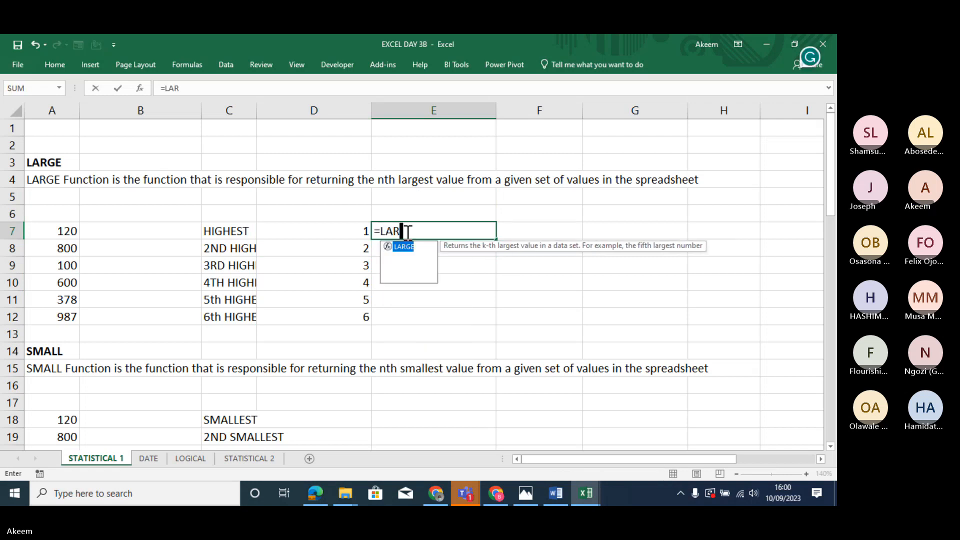
type("GE(")
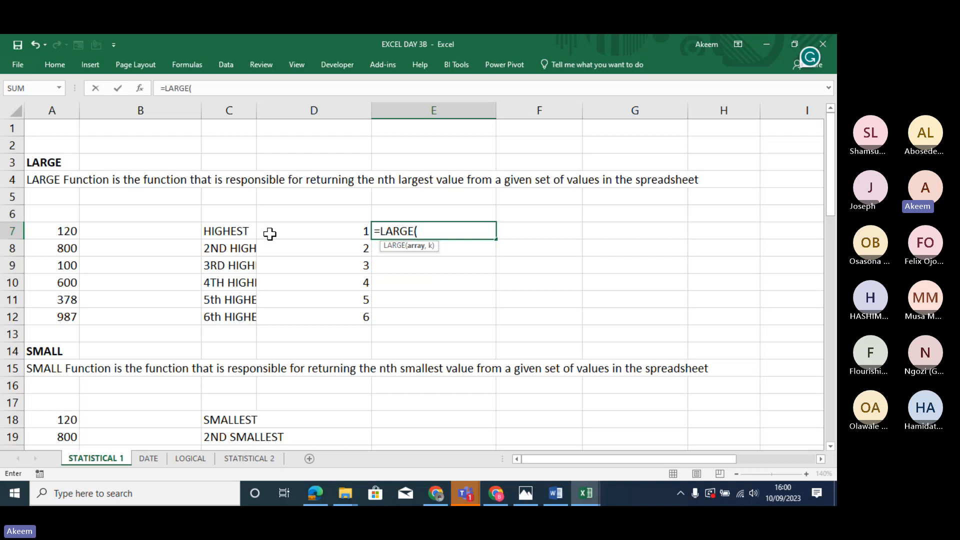
left_click_drag(65, 230, 65, 320)
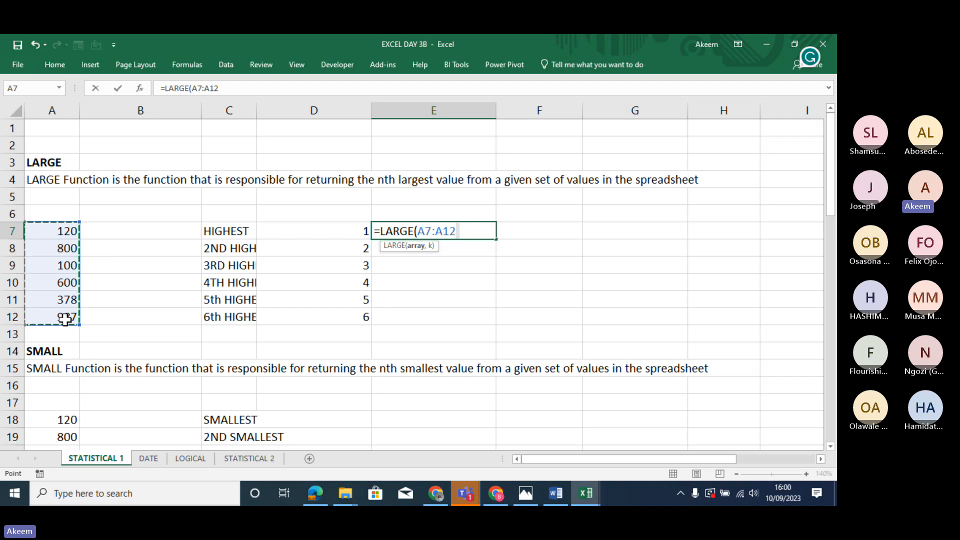
key("F4")
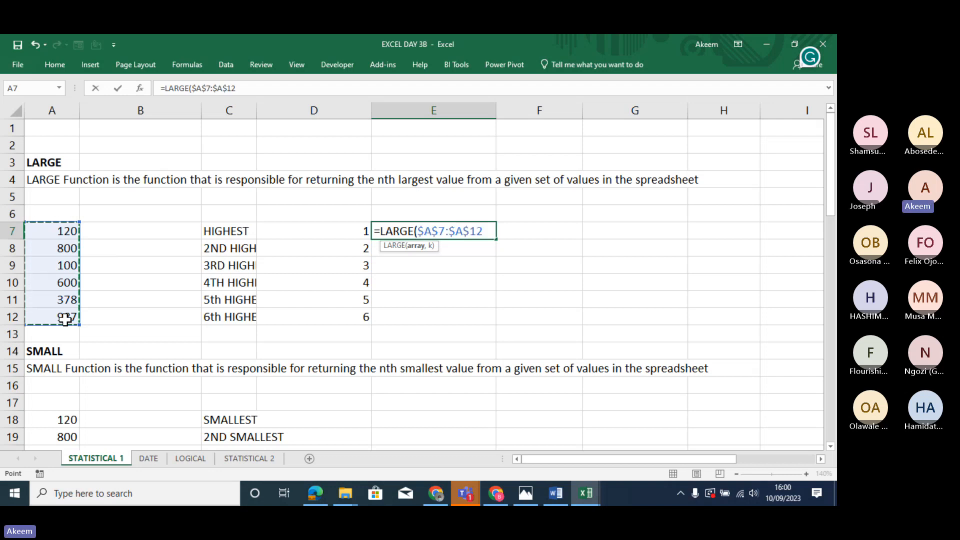
type(",")
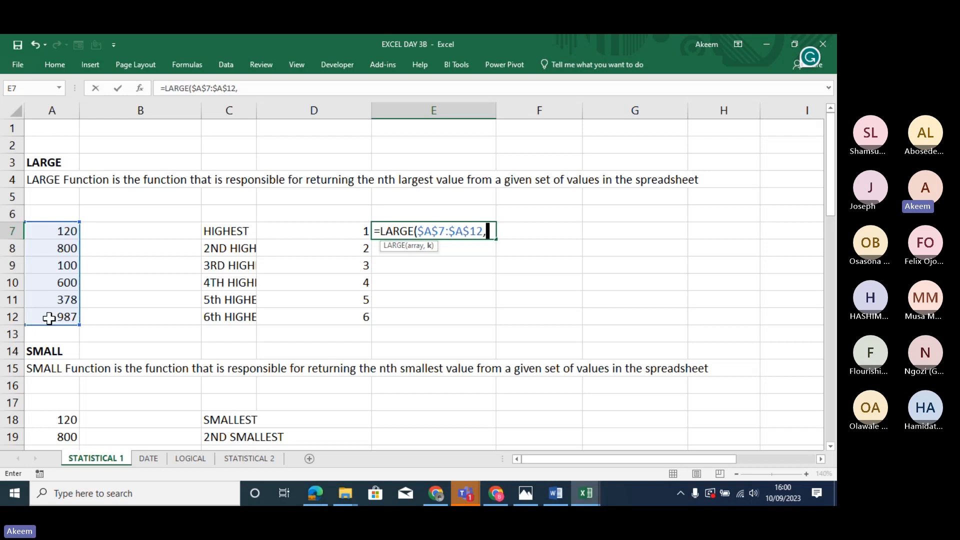
left_click(325, 228)
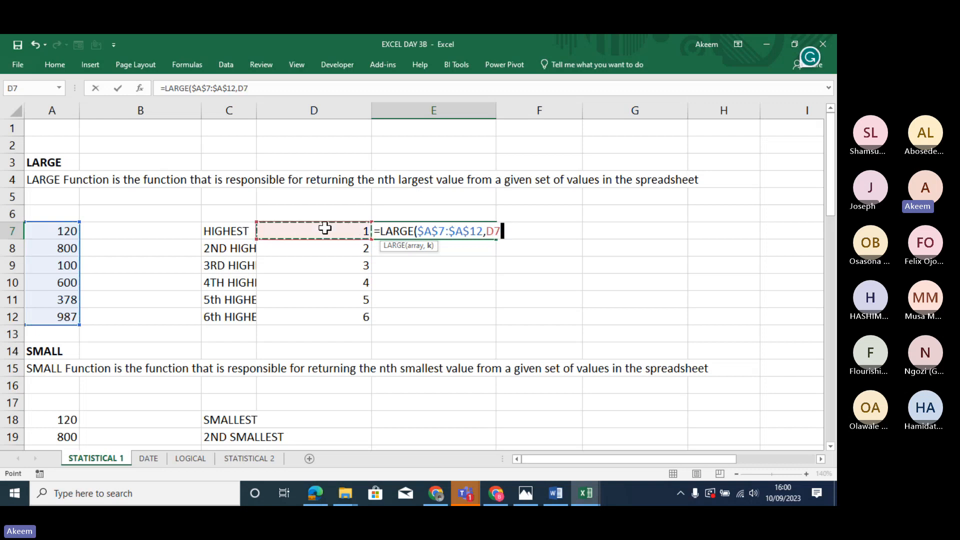
type(")")
key("Return")
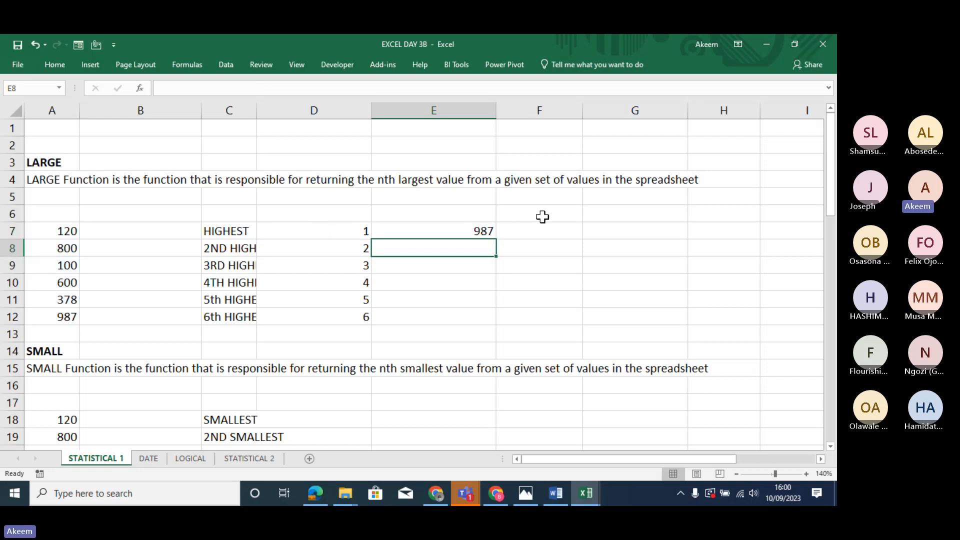
left_click(477, 230)
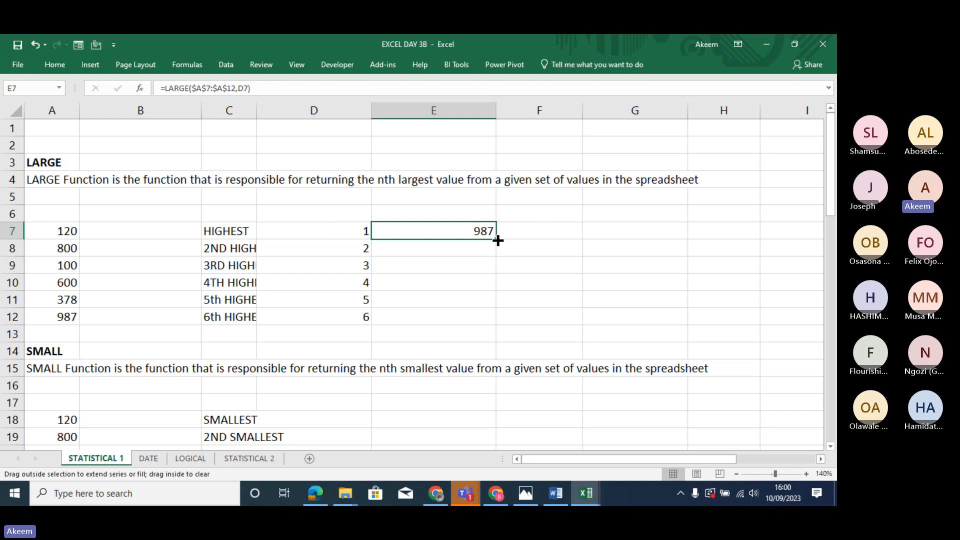
left_click_drag(498, 240, 499, 321)
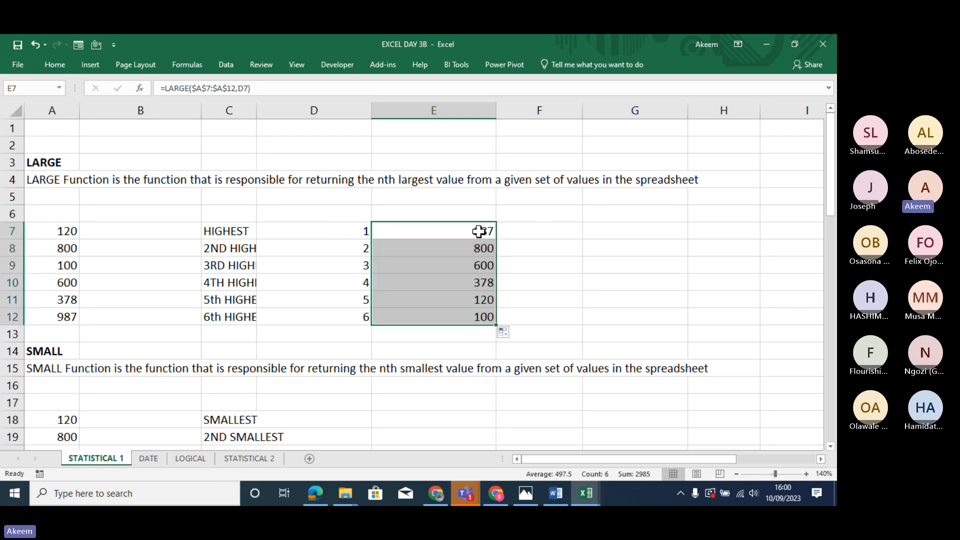
Compare the LARGE formulas and results in E9:E12 with the rank numbers in column D.
left_click(477, 318)
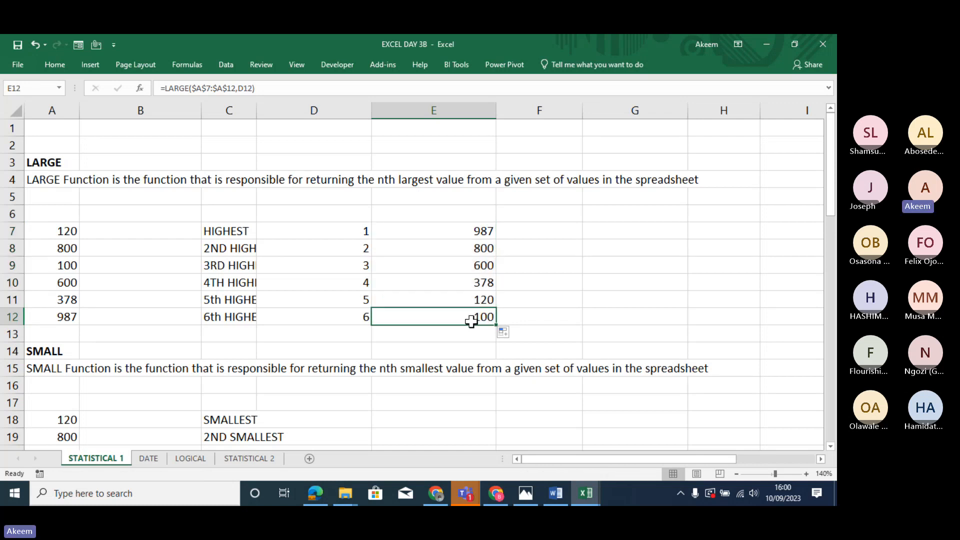
left_click(365, 318)
left_click(364, 297)
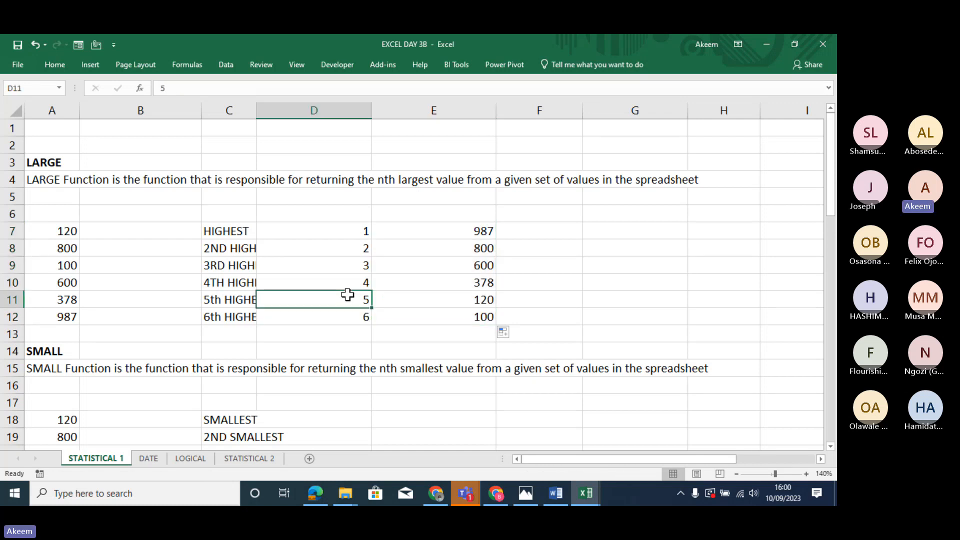
left_click(366, 277)
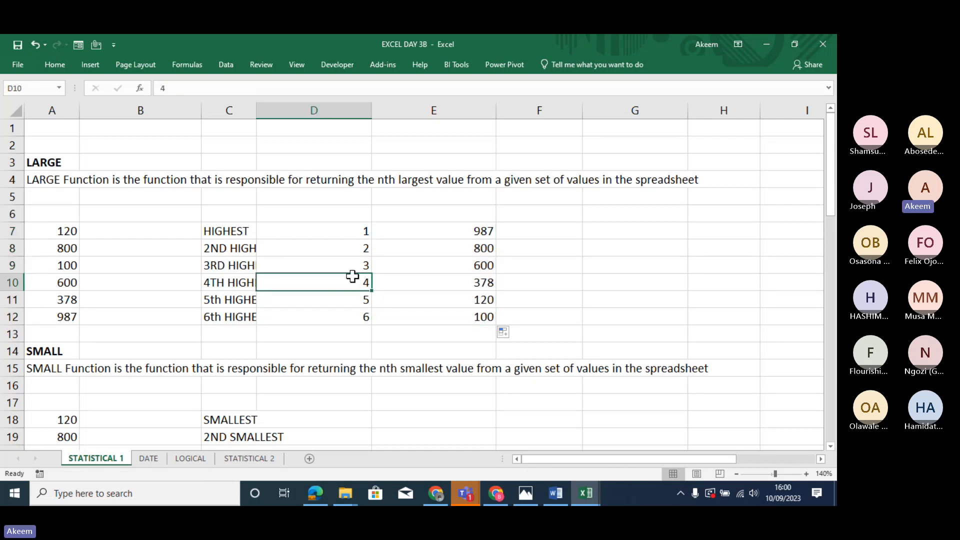
left_click(484, 261)
left_click(481, 282)
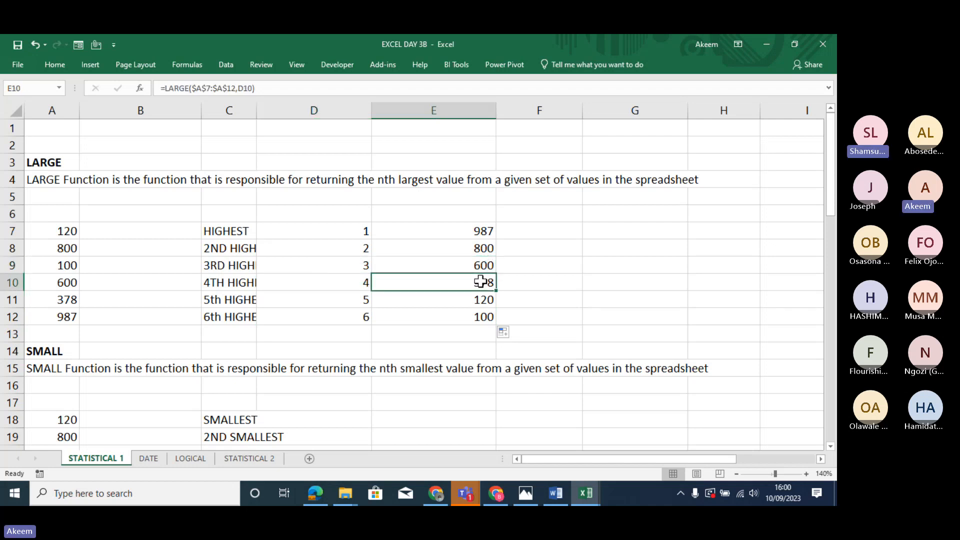
left_click(474, 300)
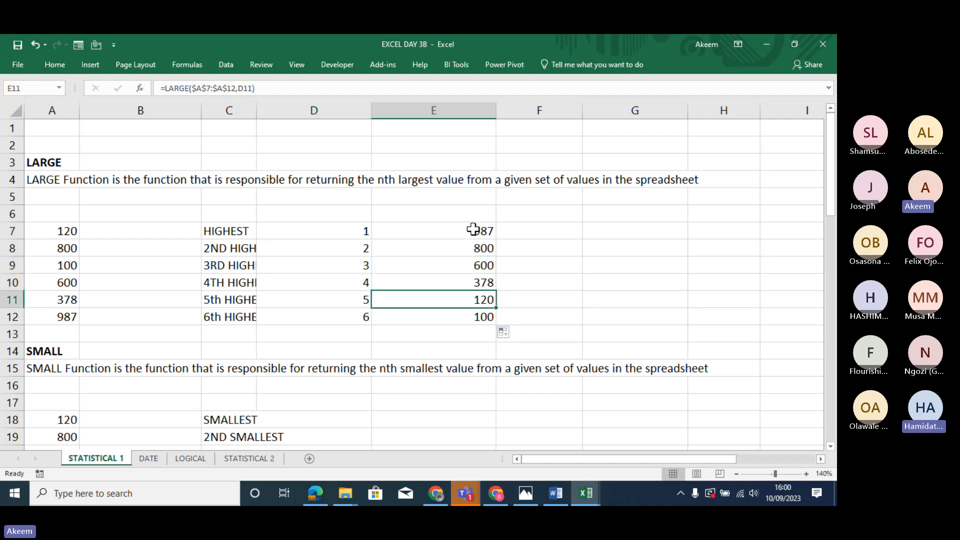
Clear the LARGE formulas from E7:E12.
left_click_drag(471, 227, 472, 311)
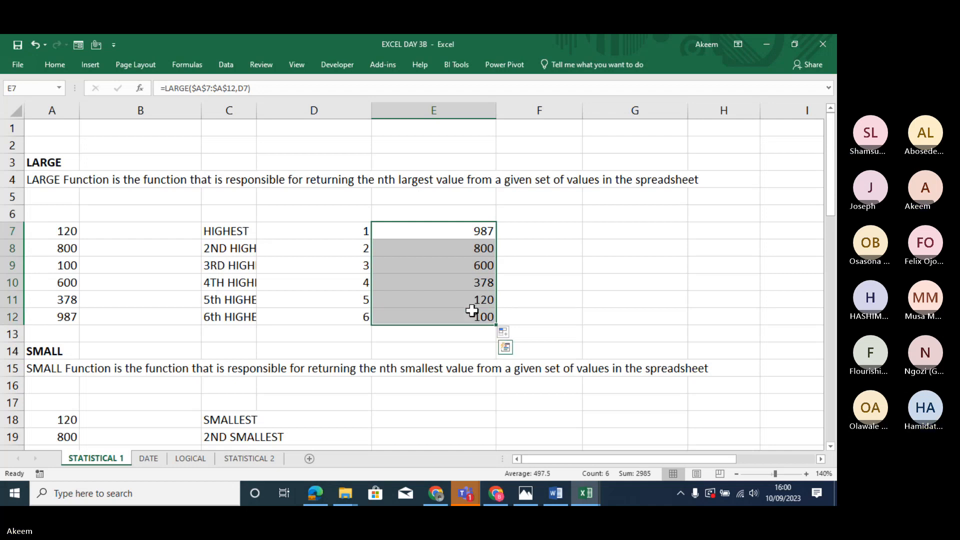
key("Delete")
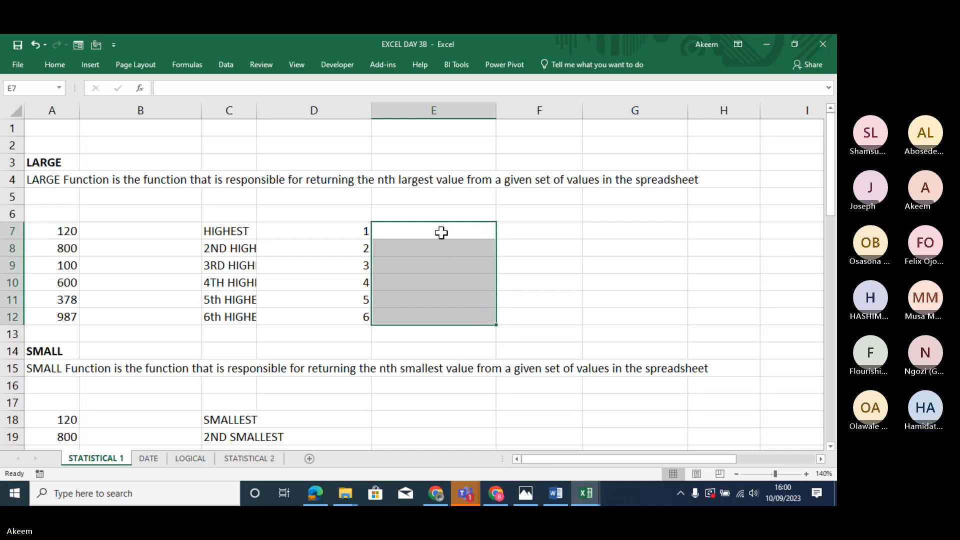
Enter =LARGE($A$7:$A$12,D7) in E7 again and fill it down through E12 beside the rank numbers.
left_click(440, 232)
left_click(347, 232)
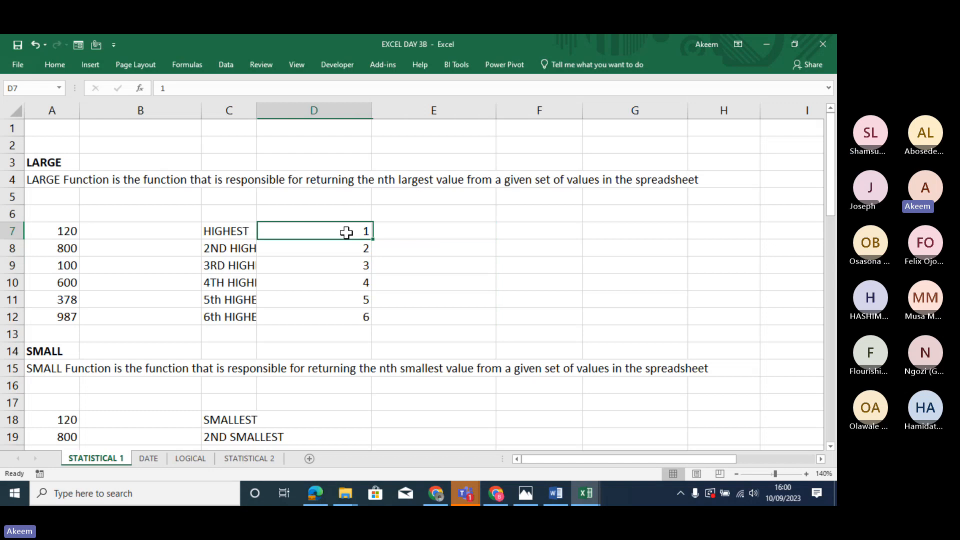
left_click_drag(346, 232, 347, 317)
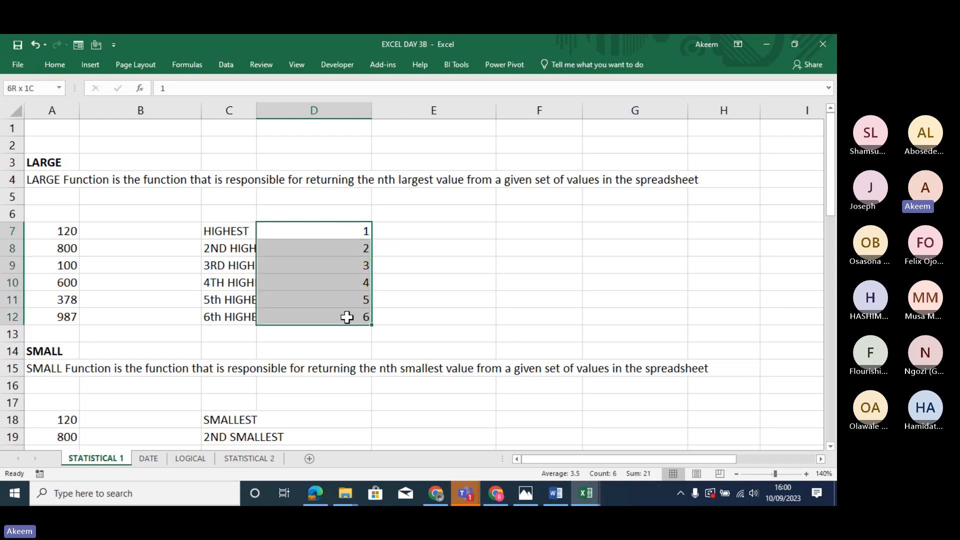
left_click_drag(358, 230, 356, 316)
left_click(433, 234)
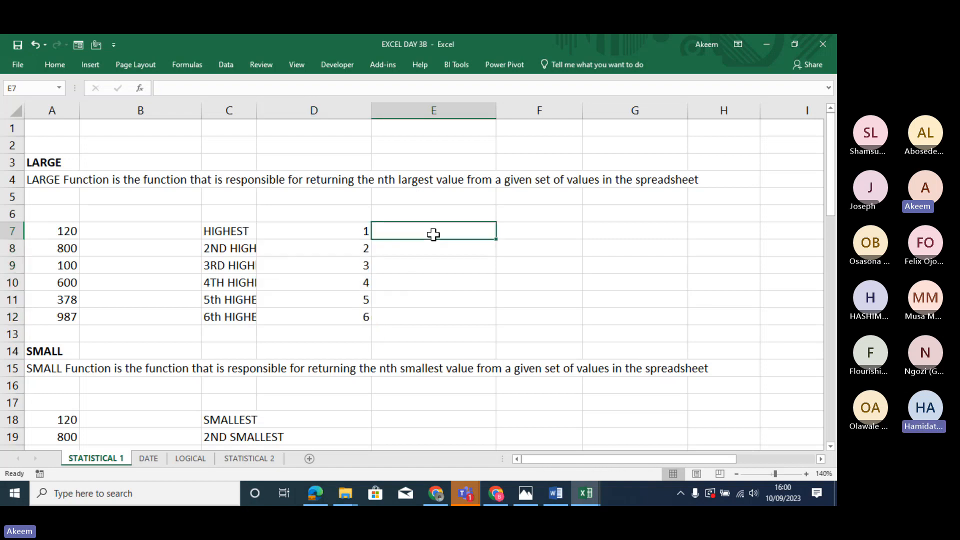
double_click(433, 235)
type("=LARG")
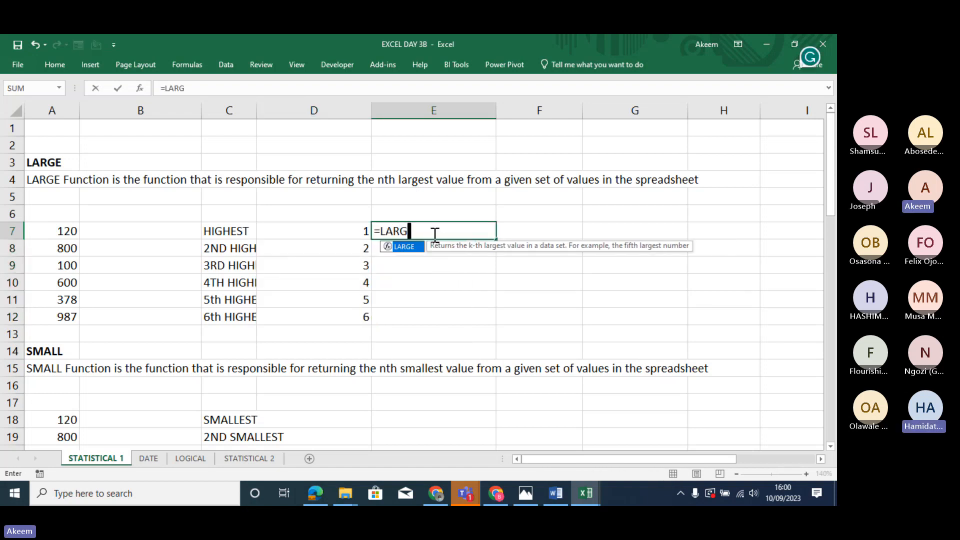
type("E(")
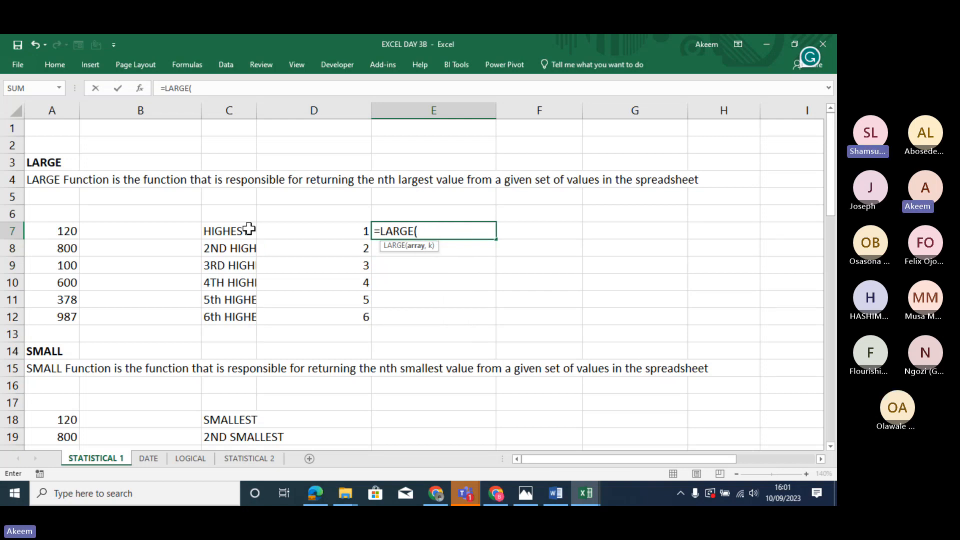
left_click(59, 231)
left_click_drag(64, 316, 66, 316)
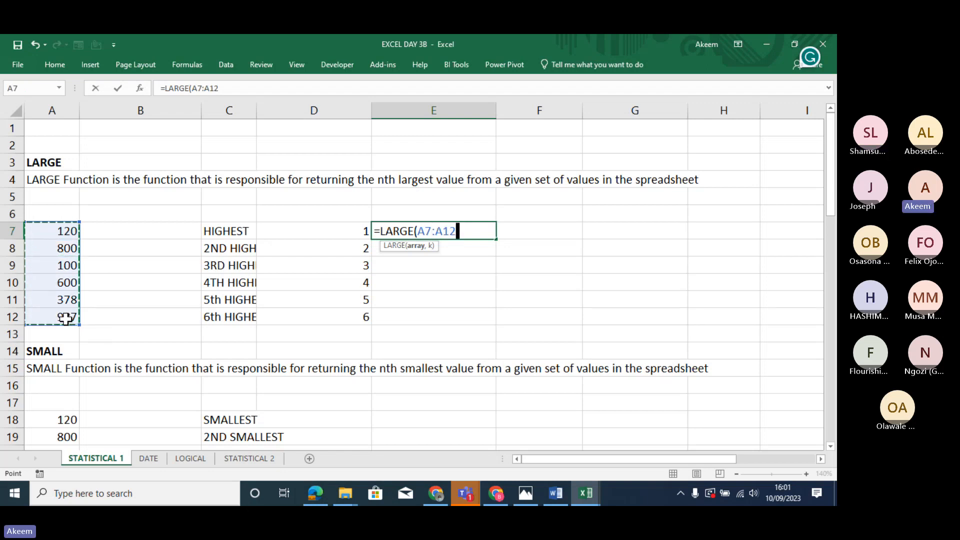
key("F4")
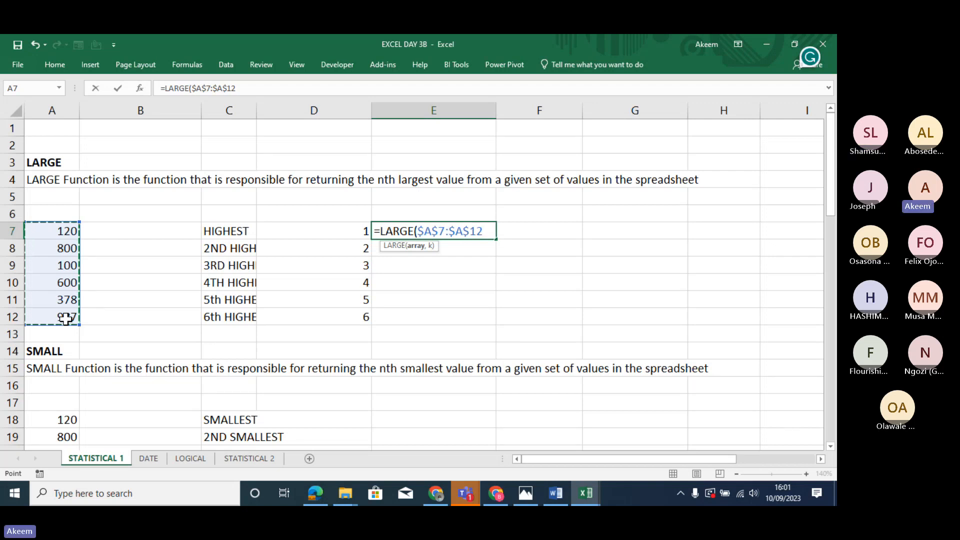
type(",")
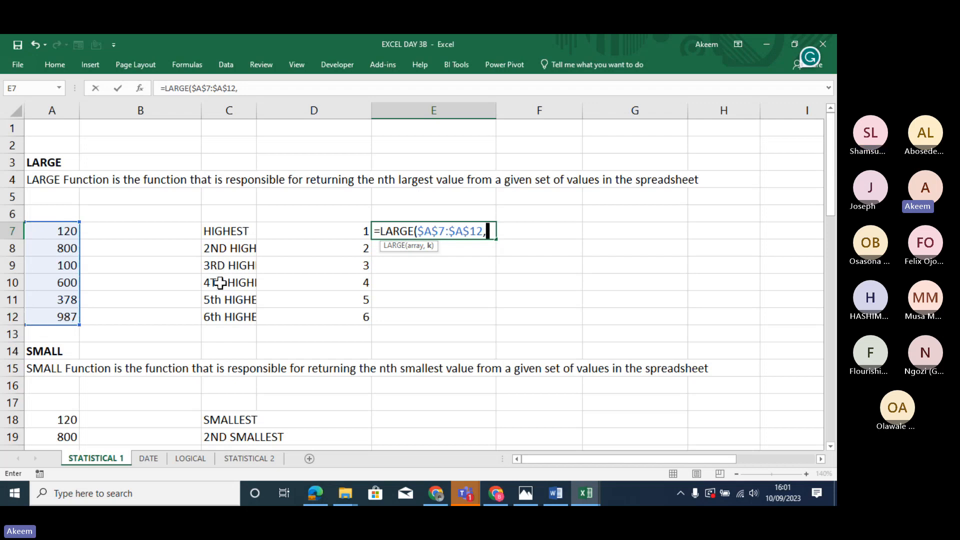
left_click(343, 228)
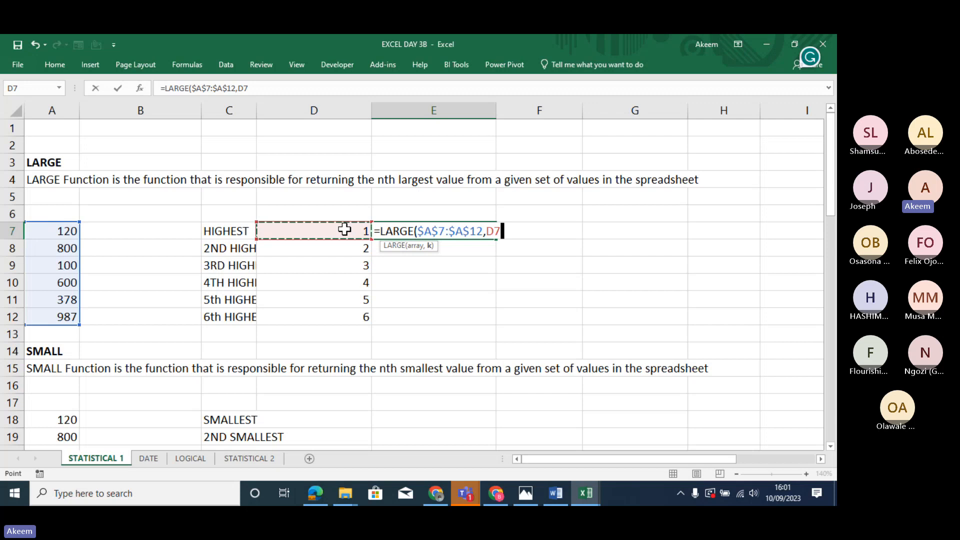
key("Return")
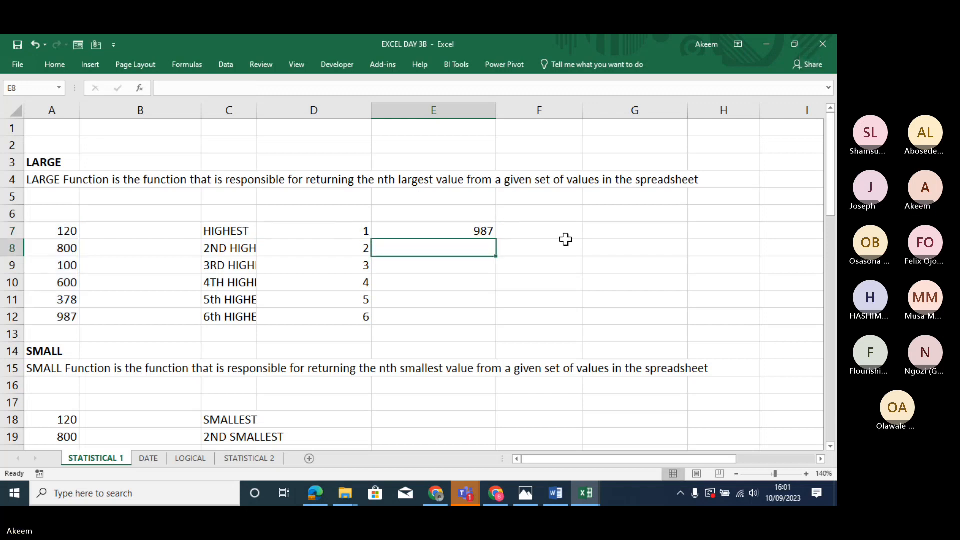
left_click(491, 229)
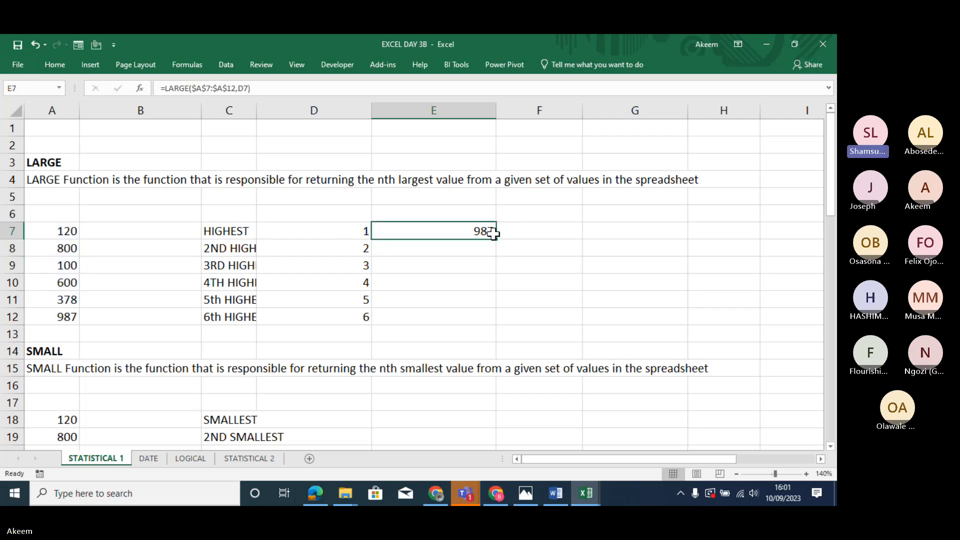
double_click(496, 239)
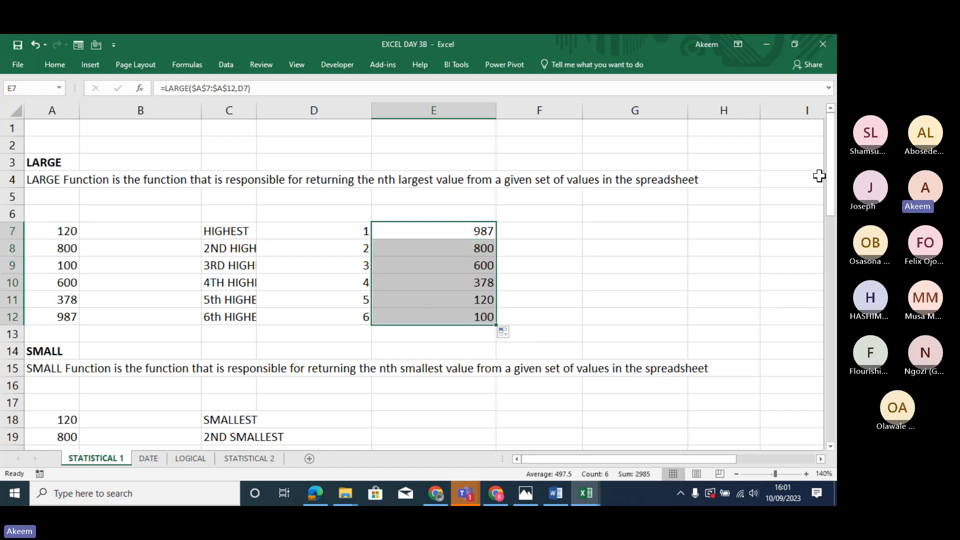
Switch to the Microsoft Teams meeting, admit the guest waiting in the lobby, and return to the Excel workbook.
mouse_move(834, 186)
left_mouse_down()
mouse_move(834, 213)
mouse_move(834, 197)
left_mouse_up()
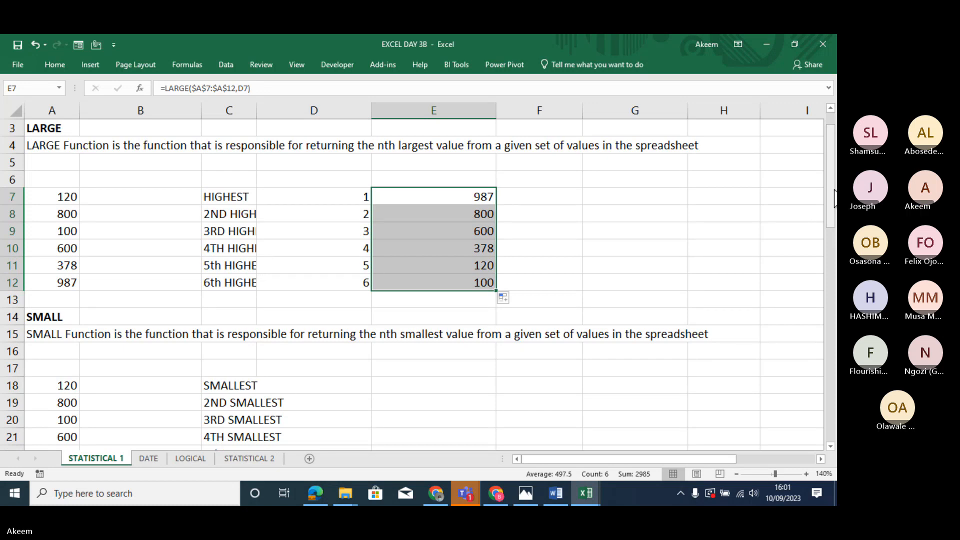
left_click(472, 494)
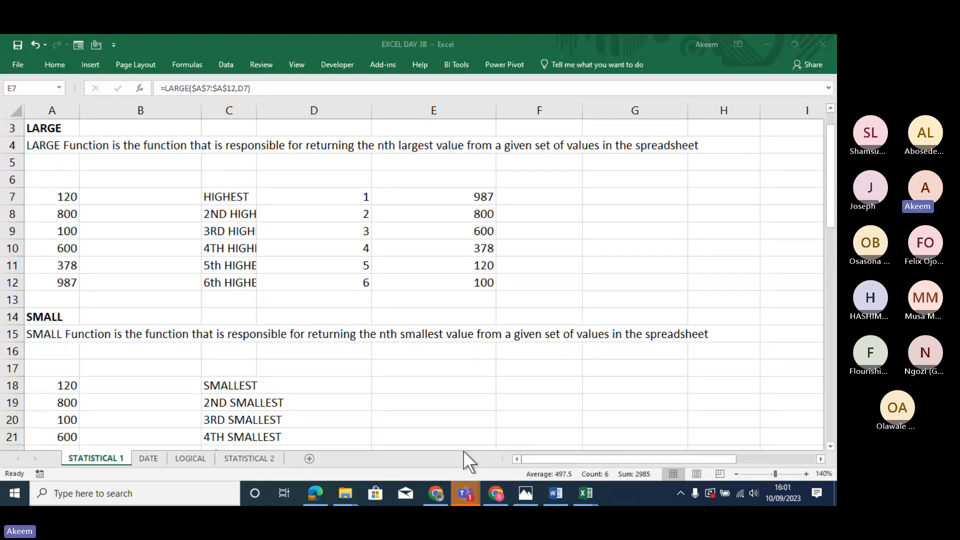
mouse_move(464, 488)
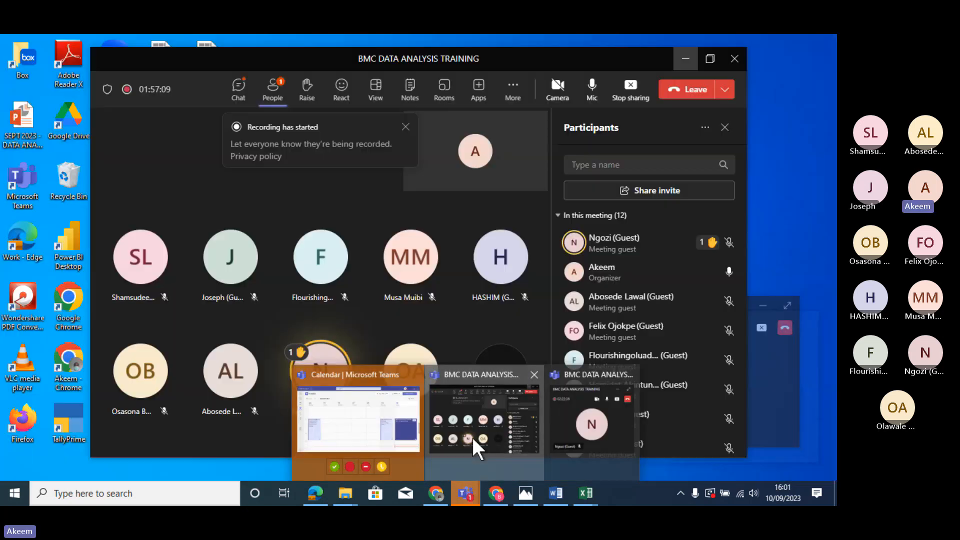
left_click(472, 437)
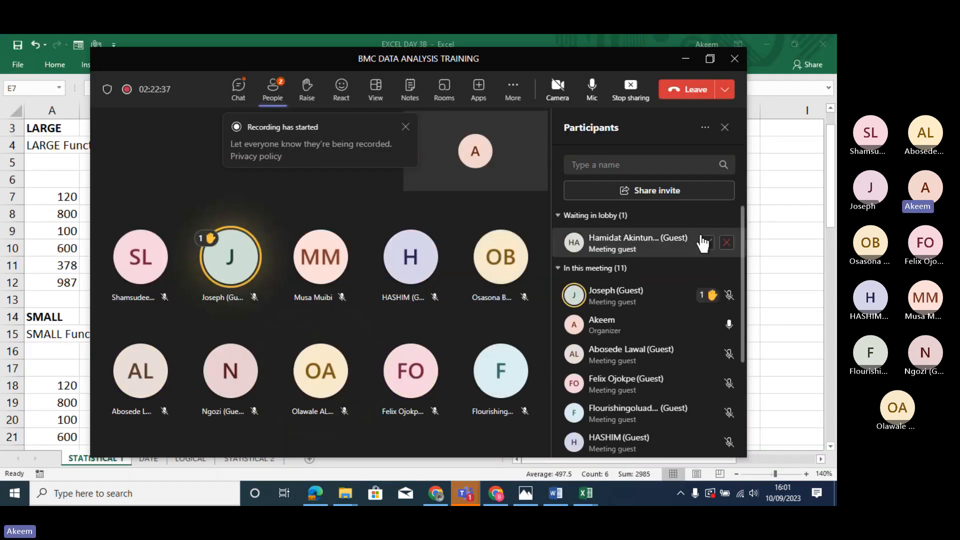
left_click(702, 240)
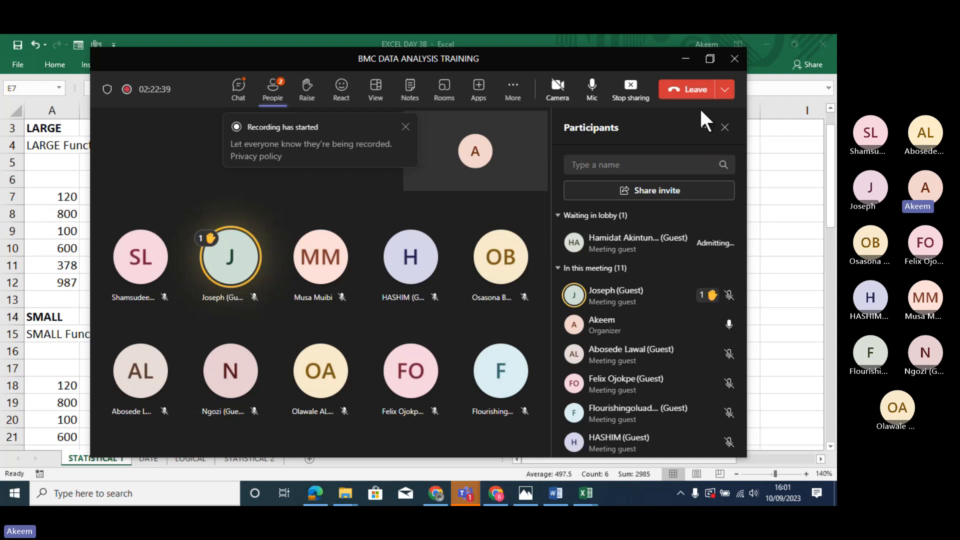
left_click(687, 61)
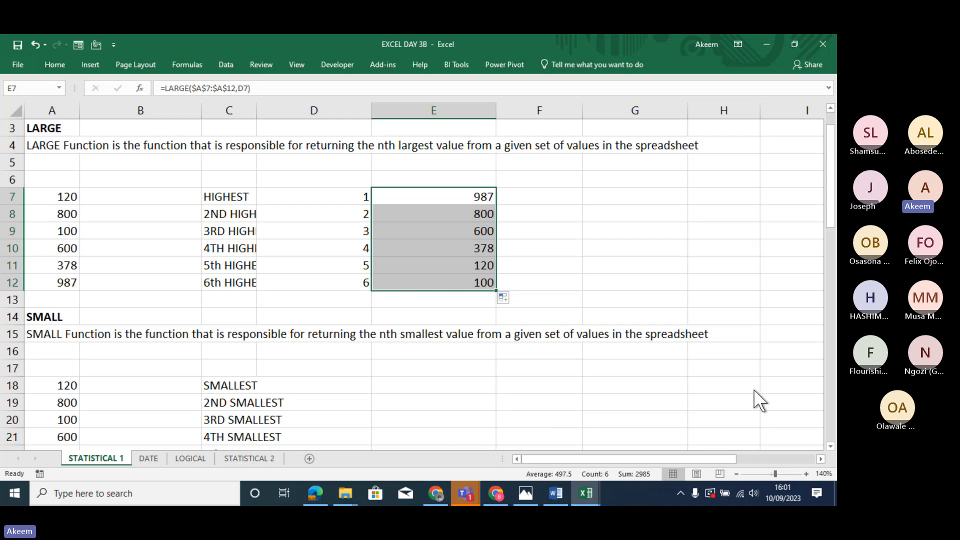
left_click(758, 403)
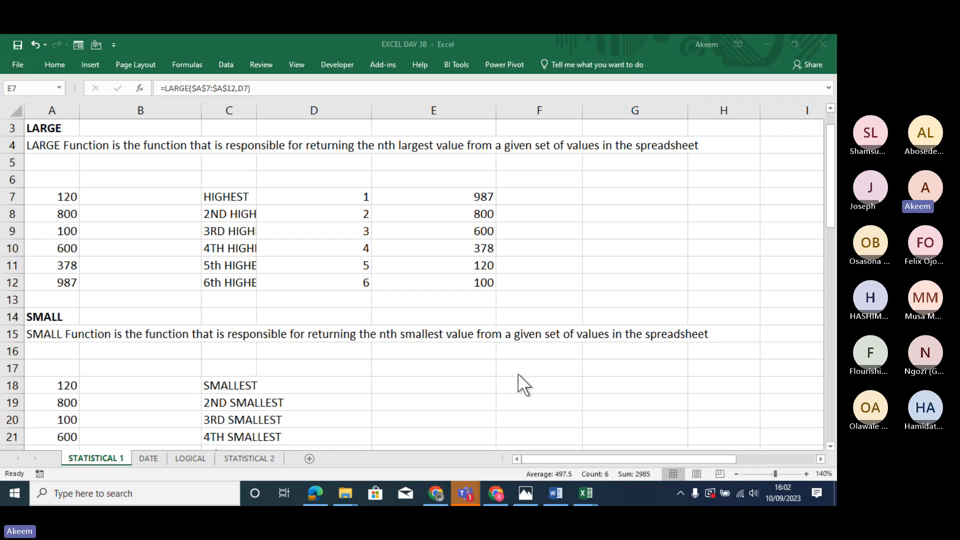
Enter =SMALL(A18:A23,2) in E18 of the SMALL section and compare its result with A18 and A22.
left_click(475, 369)
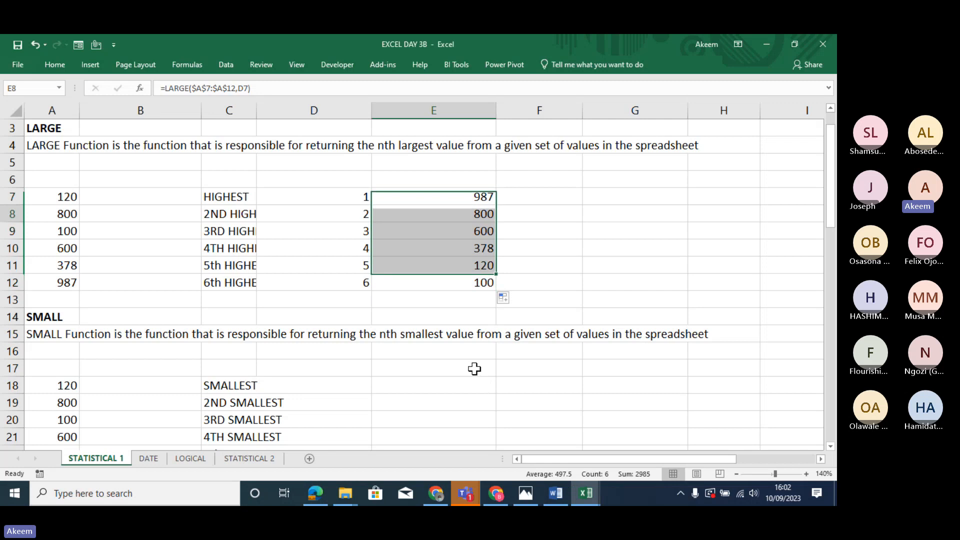
key("Down")
key("Down")
key("Down")
key("Down")
key("Down")
key("Down")
key("Down")
key("Down")
key("Down")
key("Down")
key("Down")
key("Down")
key("Down")
key("Down")
key("Down")
key("Down")
key("Down")
key("Down")
key("Down")
key("Down")
key("Down")
key("Down")
key("Down")
key("Down")
key("Down")
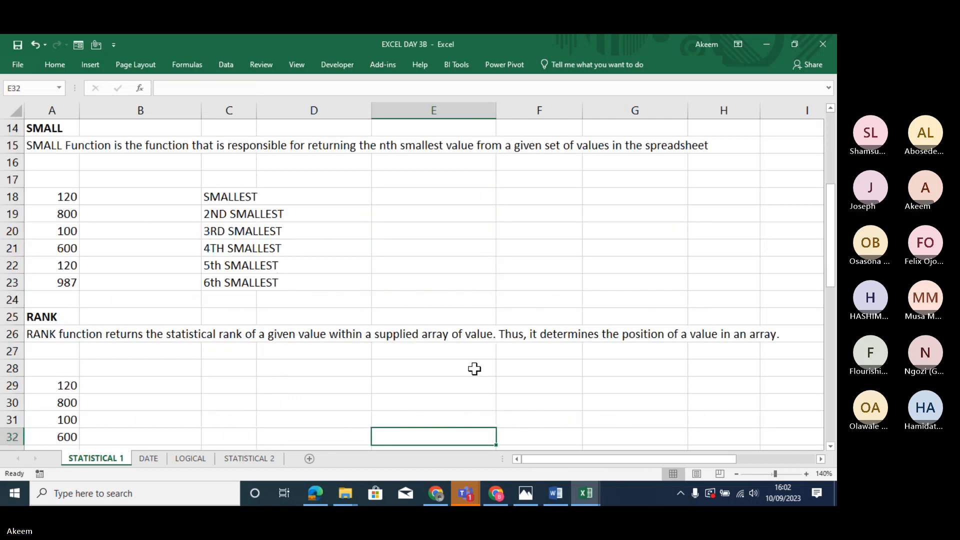
key("Up")
key("Up")
key("Up")
key("Up")
key("Up")
key("Up")
key("Up")
key("Up")
key("Up")
key("Up")
key("Up")
key("Up")
key("Up")
key("Up")
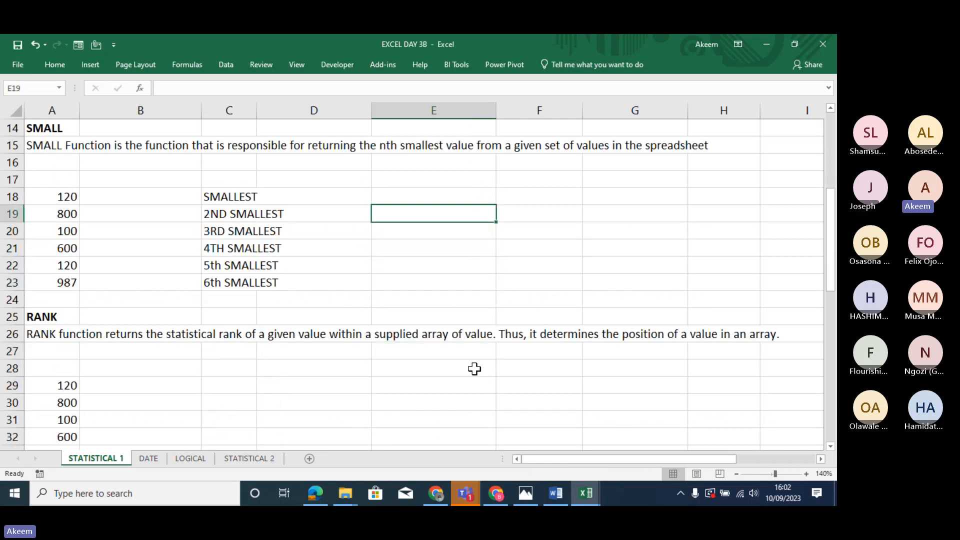
type("=")
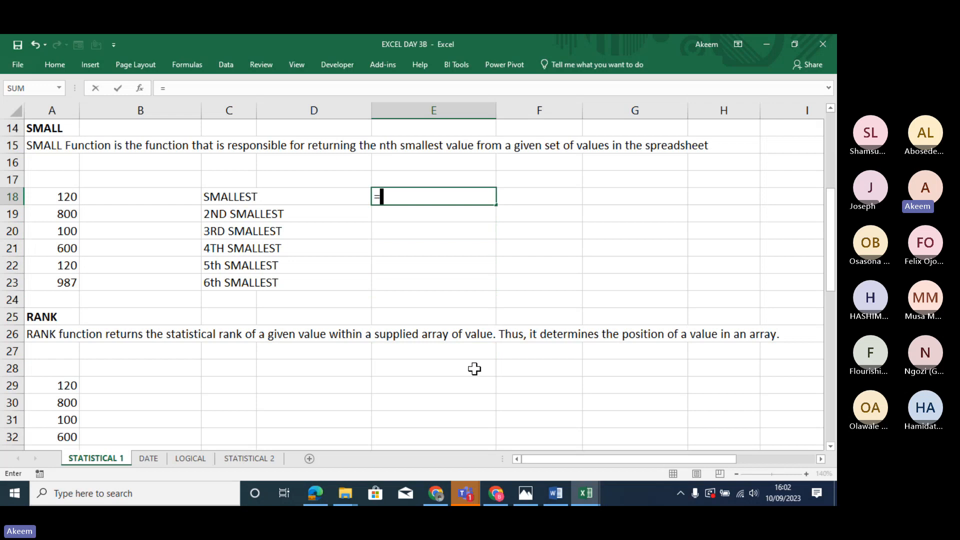
type("SMALL(")
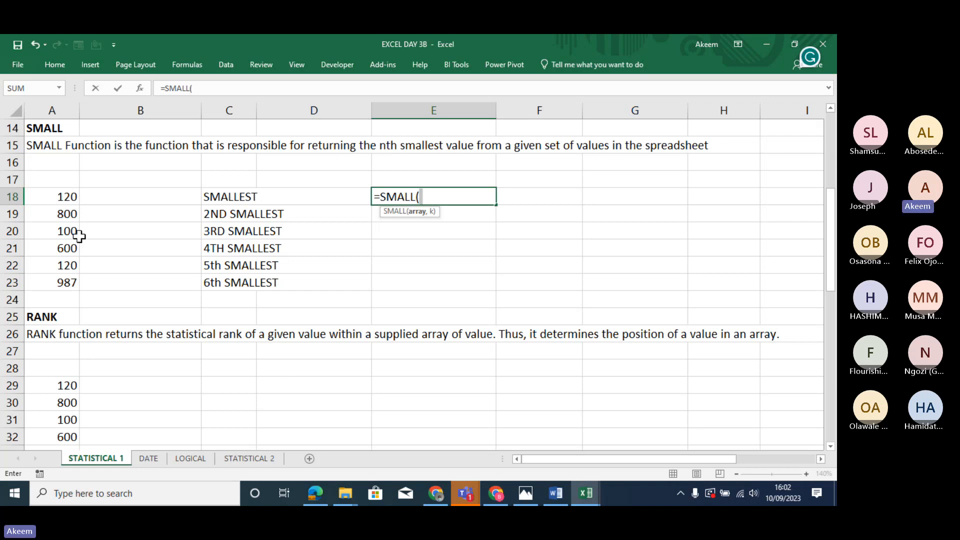
left_click_drag(52, 194, 59, 290)
type(",")
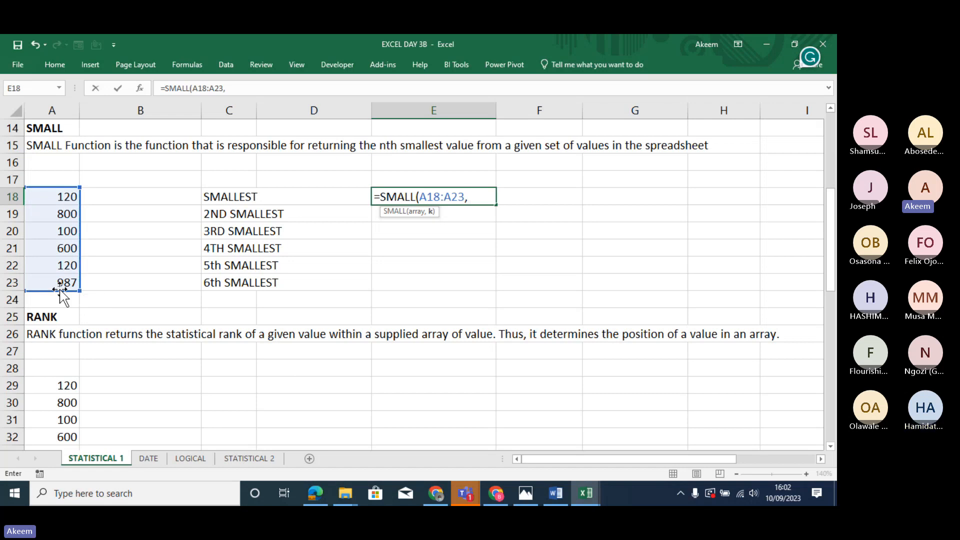
type("5")
key("BackSpace")
type("2)")
key("Return")
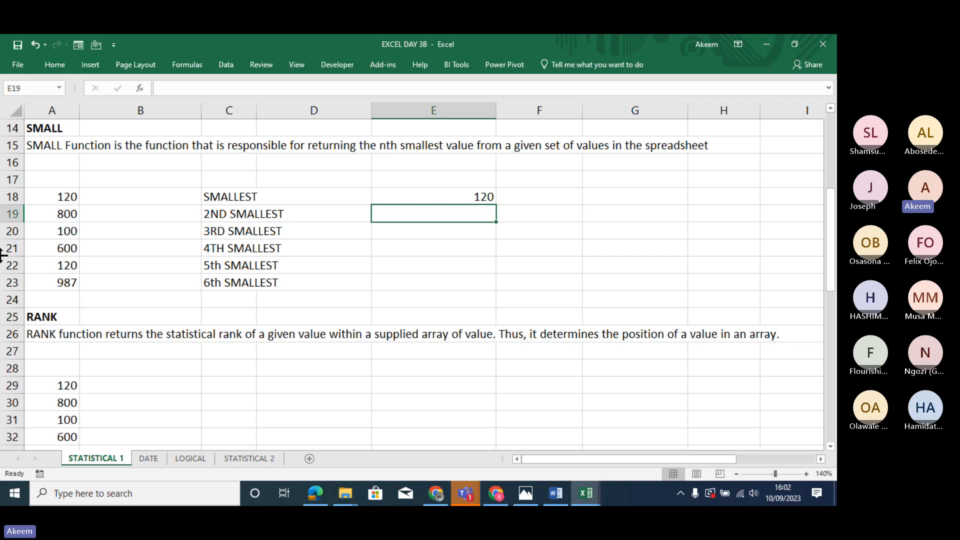
left_click(46, 199)
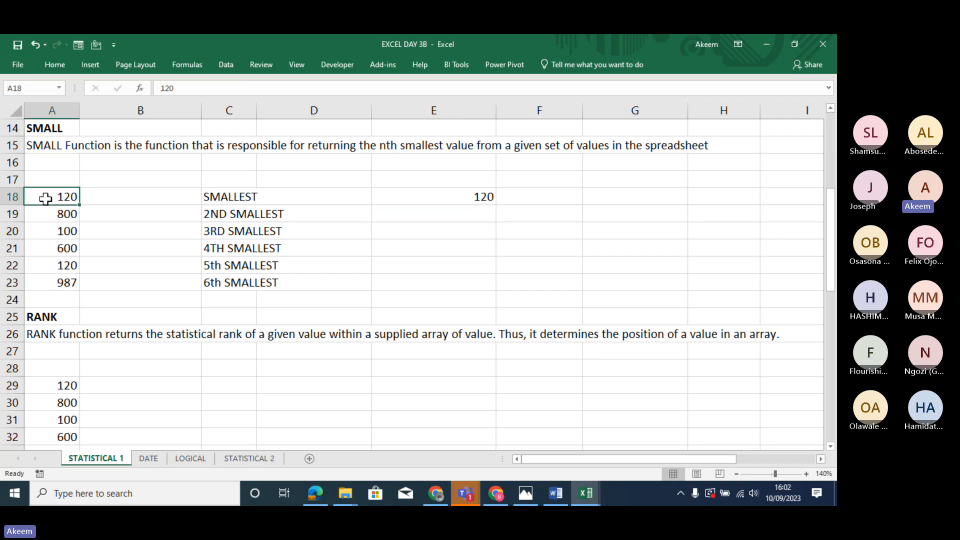
left_click(60, 267)
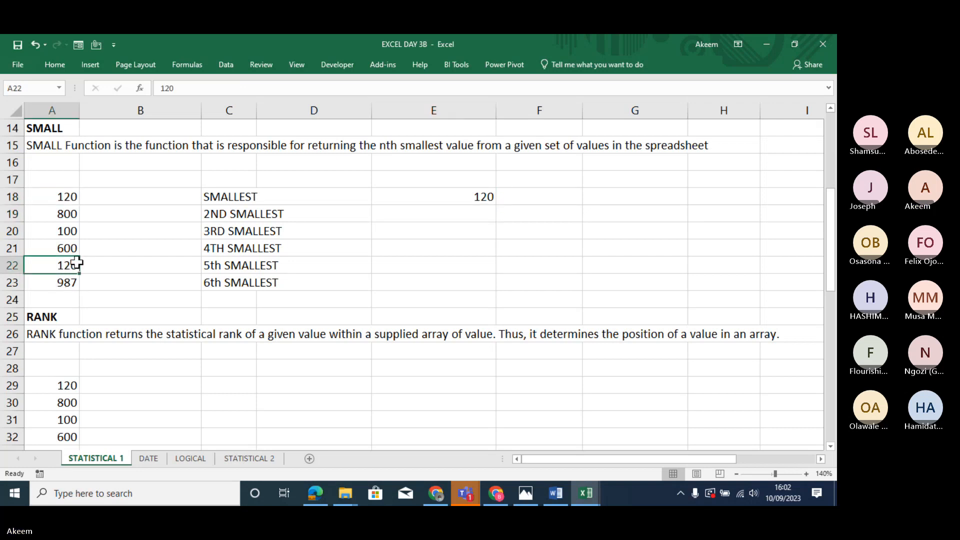
left_click(468, 195)
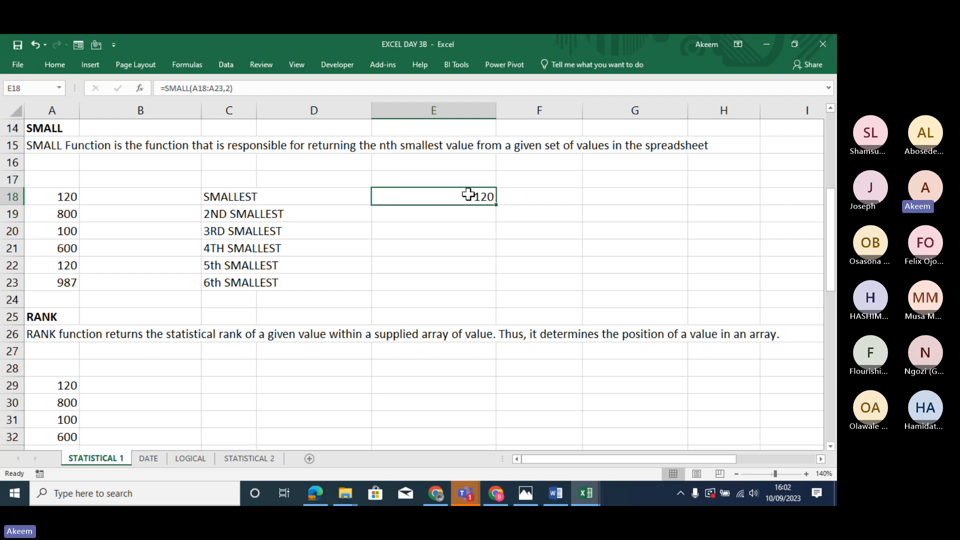
Examine the RANK function's description and the sample values in A29:A34.
key("Down")
key("Down")
key("Down")
key("Down")
key("Down")
key("Down")
key("Down")
key("Down")
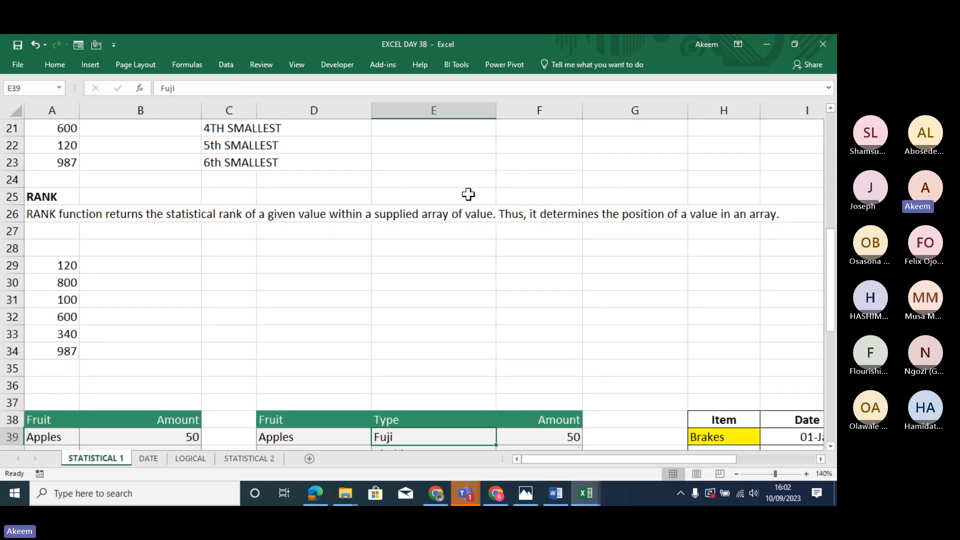
key("Down")
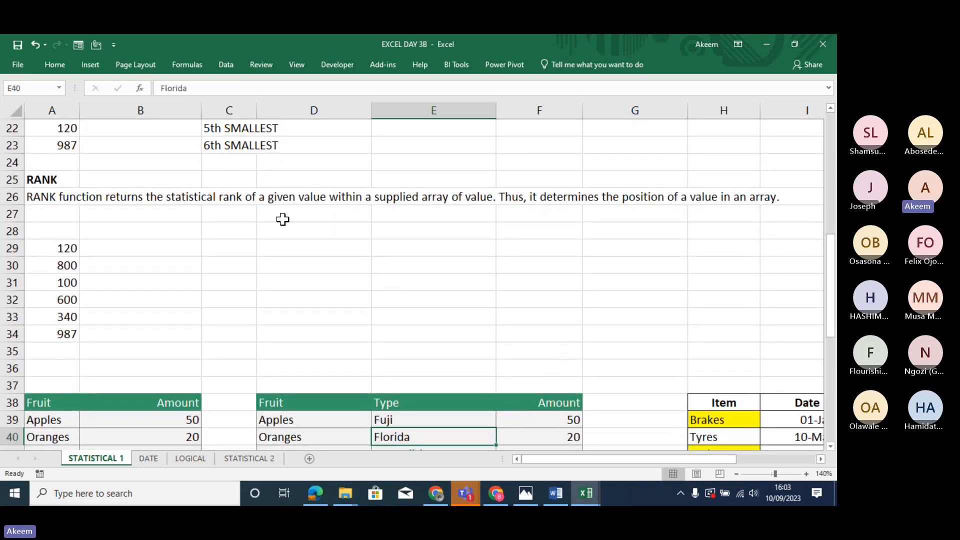
left_click(304, 247)
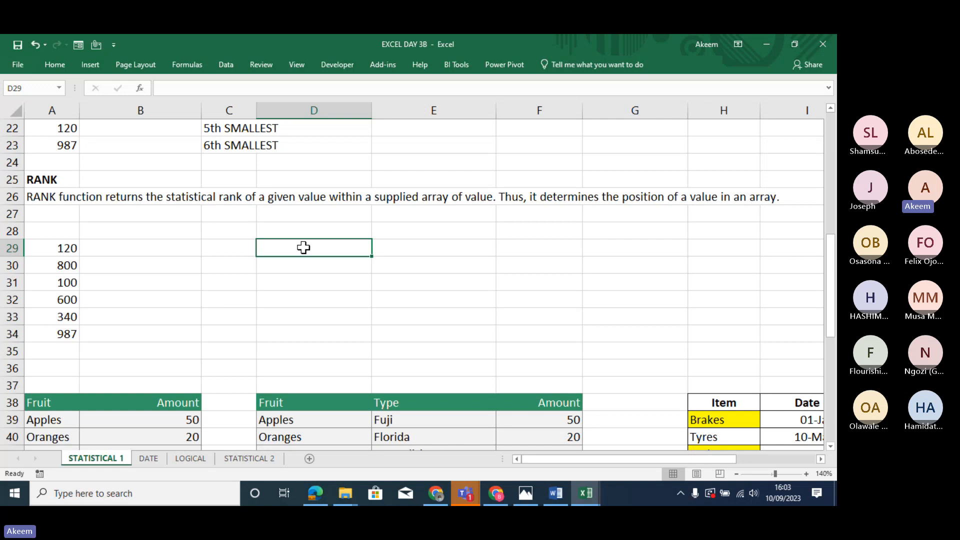
left_click(231, 142)
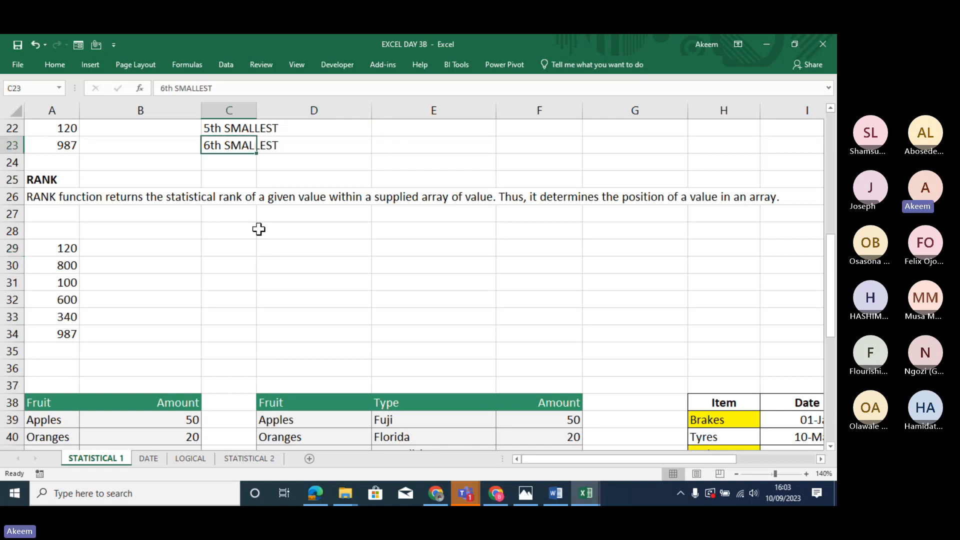
left_click(70, 248)
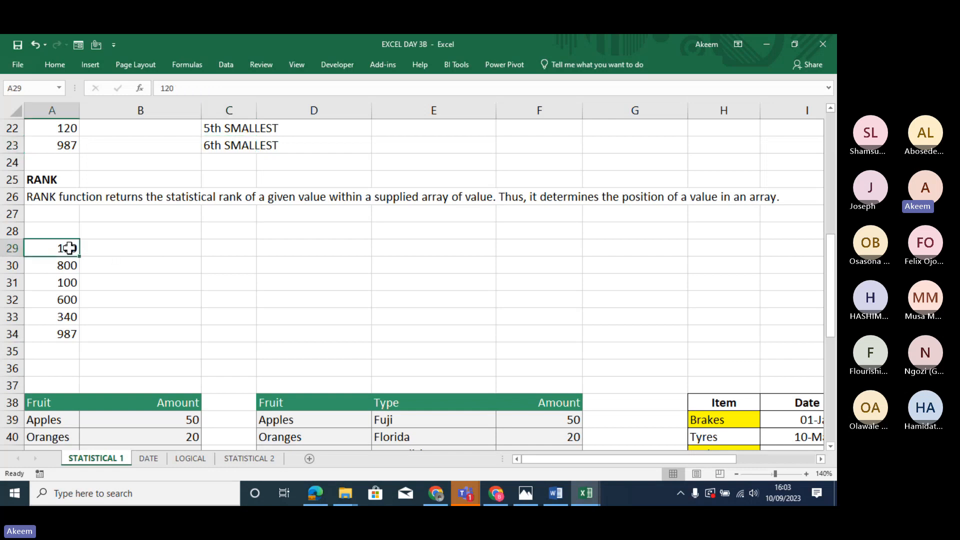
left_click(68, 264)
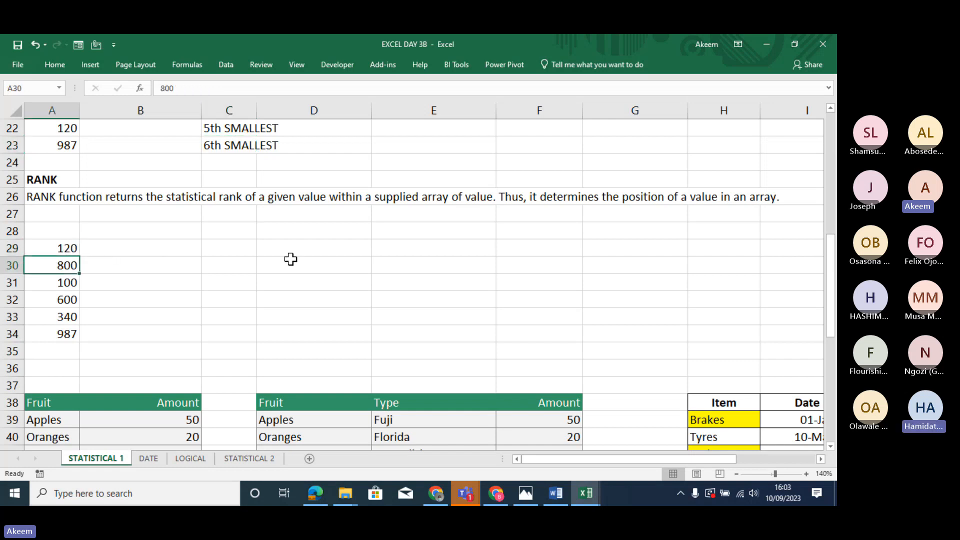
Review the sample values in A29:A34 and enter 600 in C28 as the number to rank.
left_click_drag(55, 248, 64, 338)
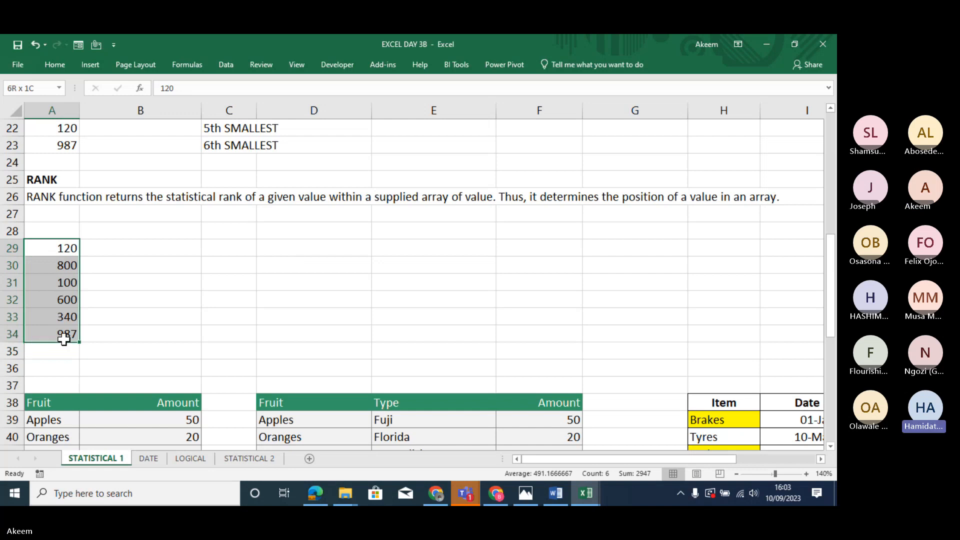
left_click(235, 145)
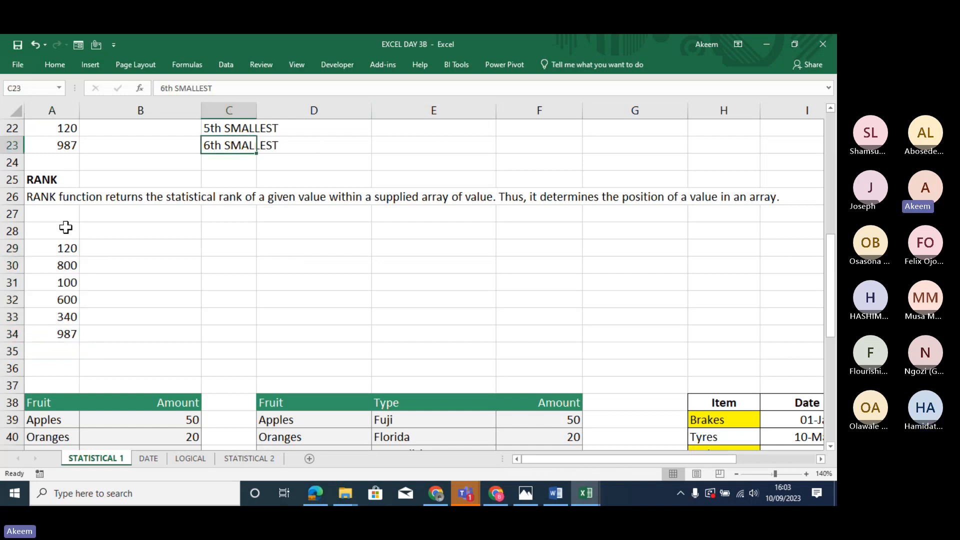
left_click_drag(58, 248, 64, 333)
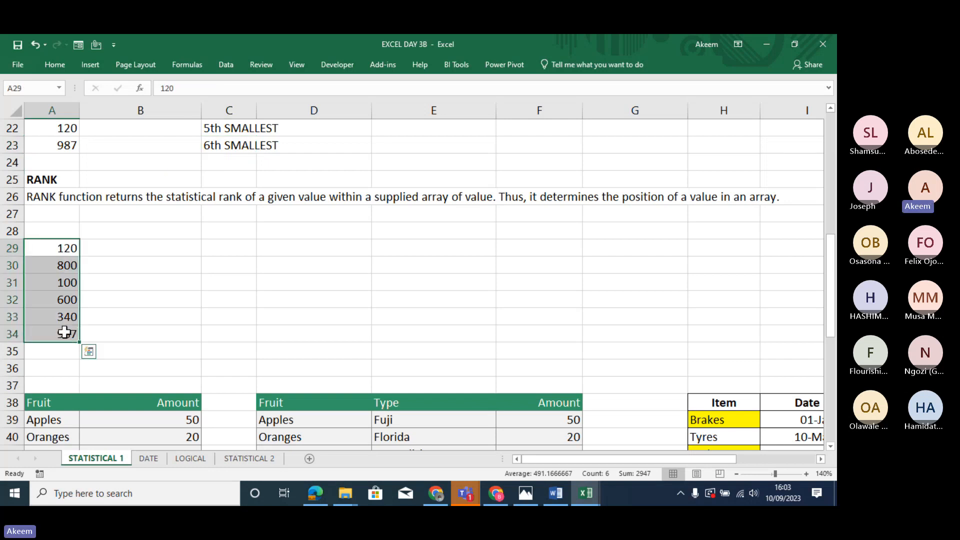
left_click(237, 229)
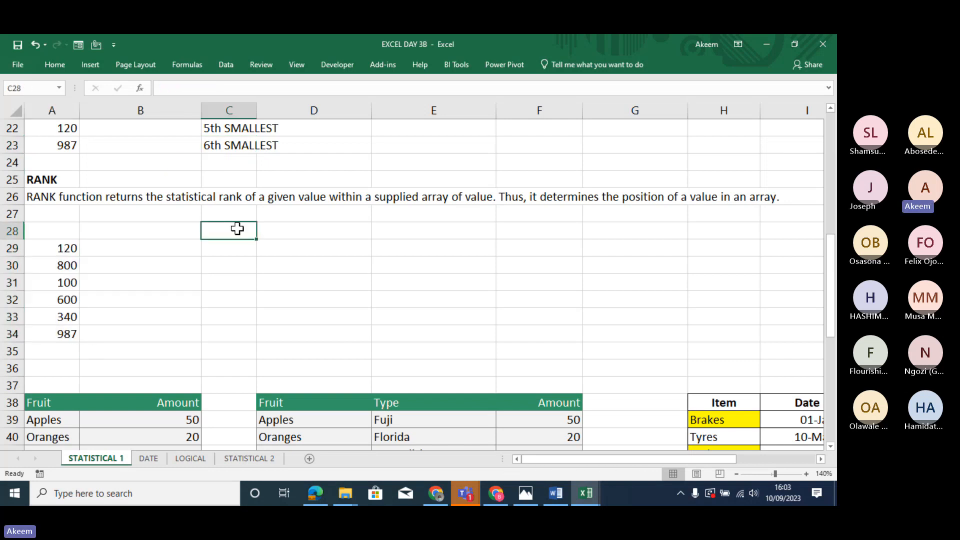
type("600")
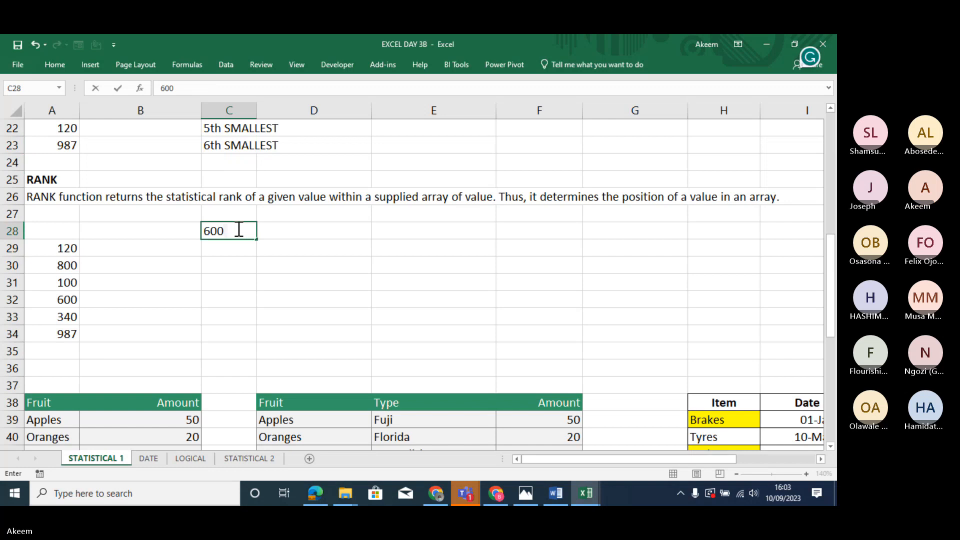
key("Return")
Enter =RANK(C28,A29:A34,1) in D28 to rank 600 in ascending order, using RANK instead of RANK.AVG.
left_click(280, 231)
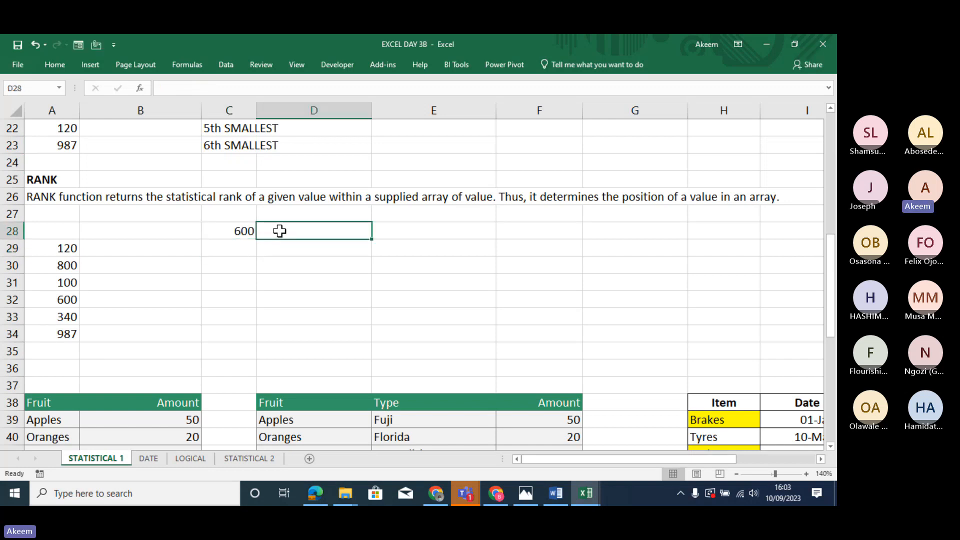
type("=")
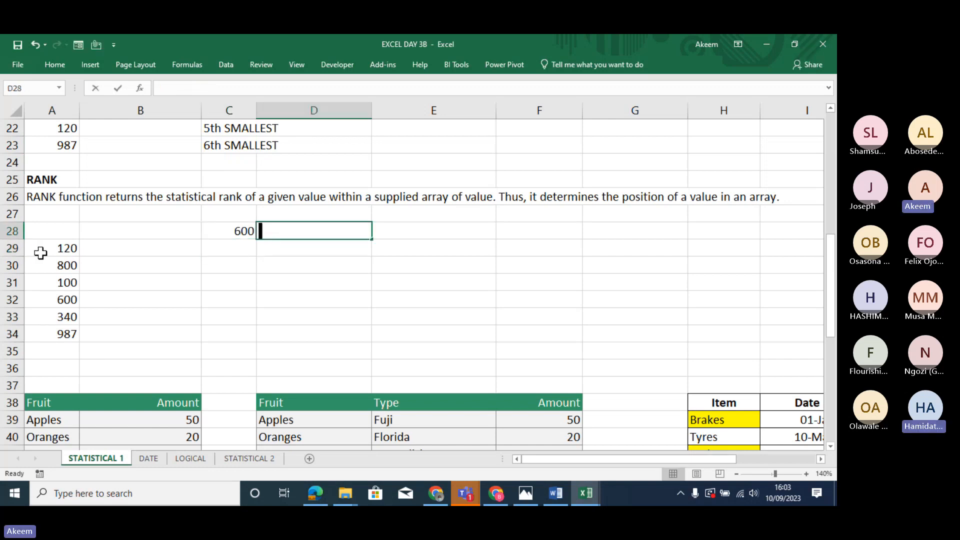
type("RANK.AVG(")
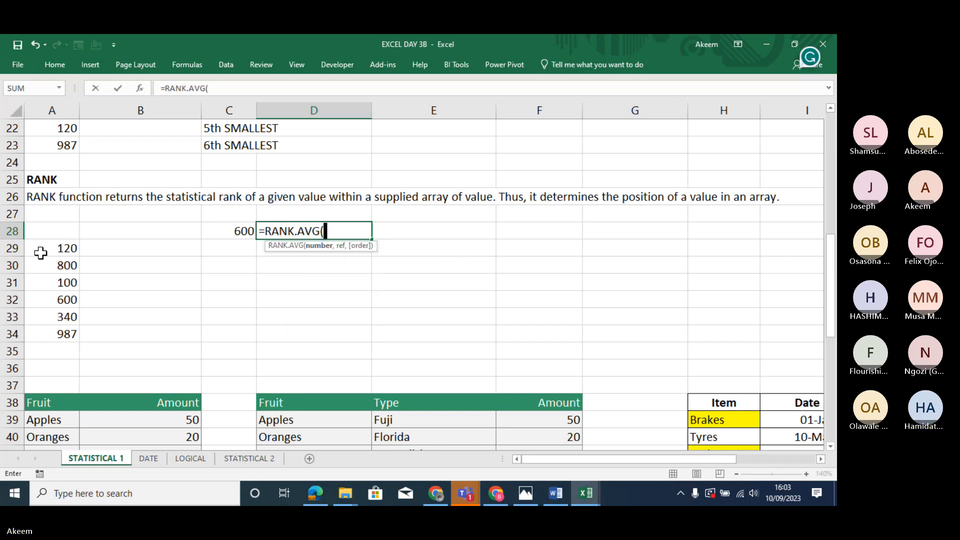
key("BackSpace")
key("BackSpace")
key("BackSpace")
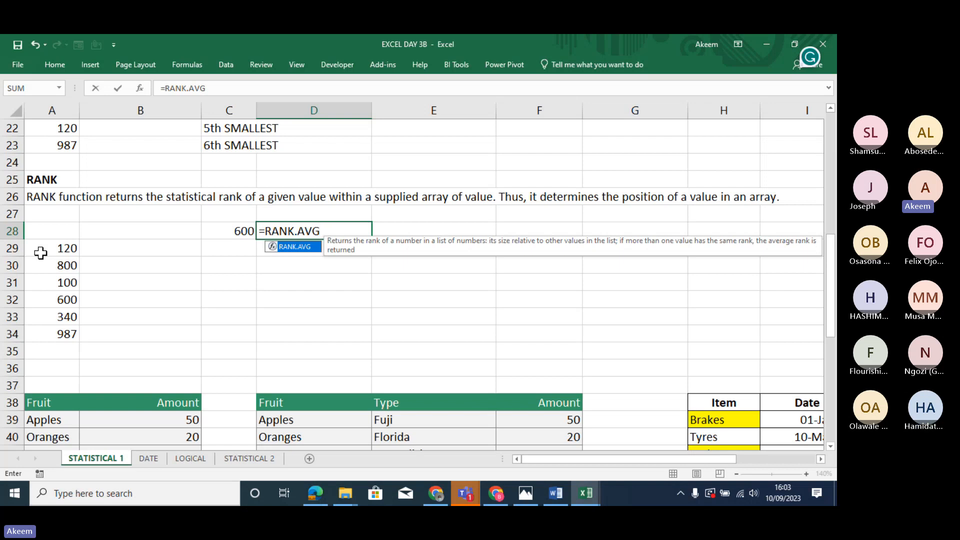
key("BackSpace")
key("BackSpace")
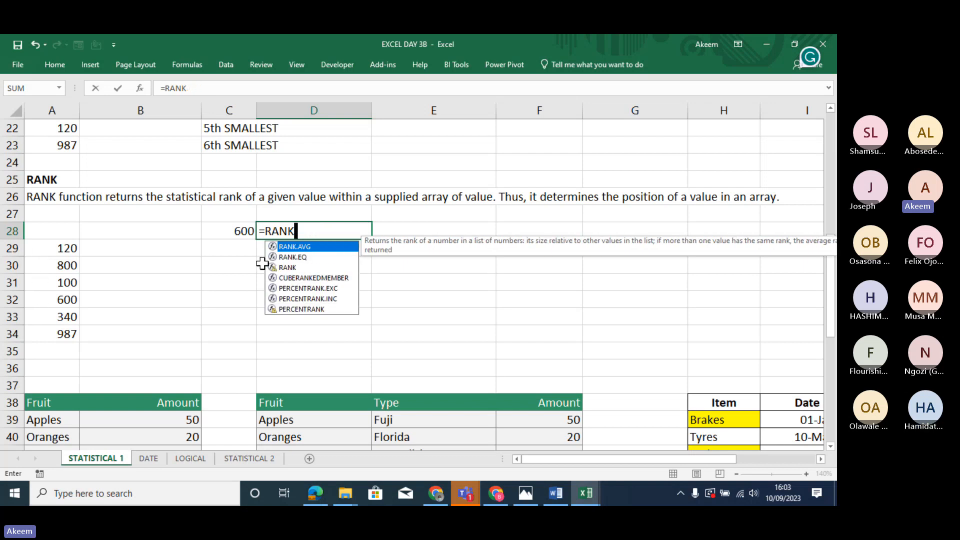
double_click(296, 268)
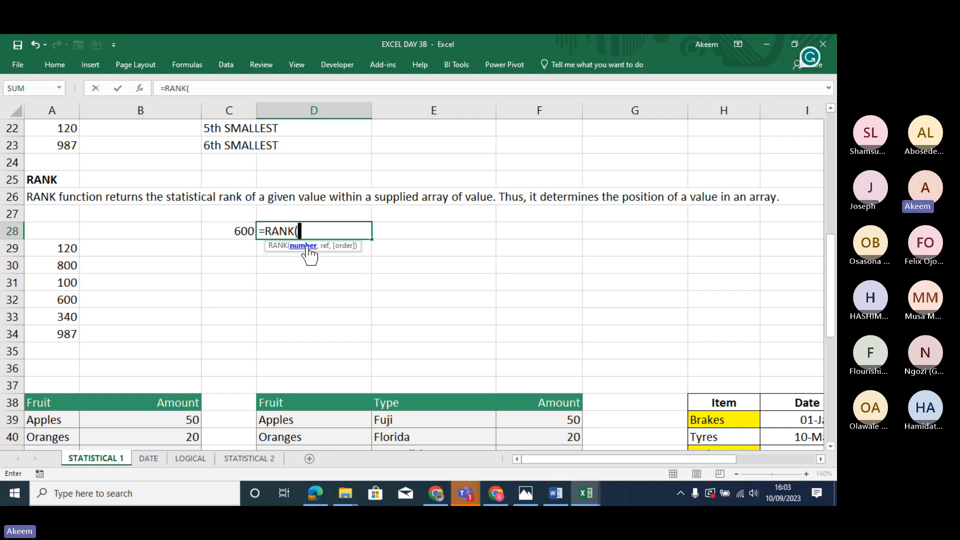
left_click(242, 230)
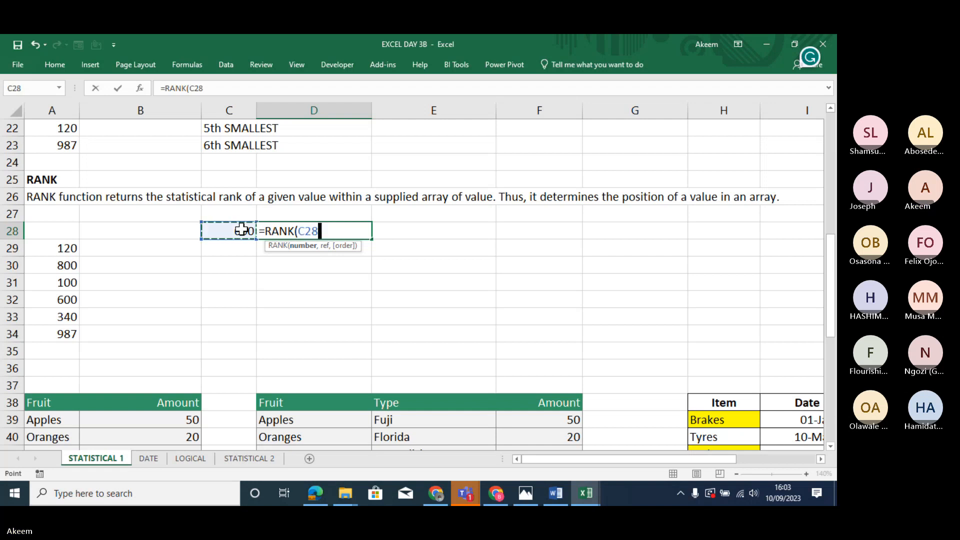
type(",")
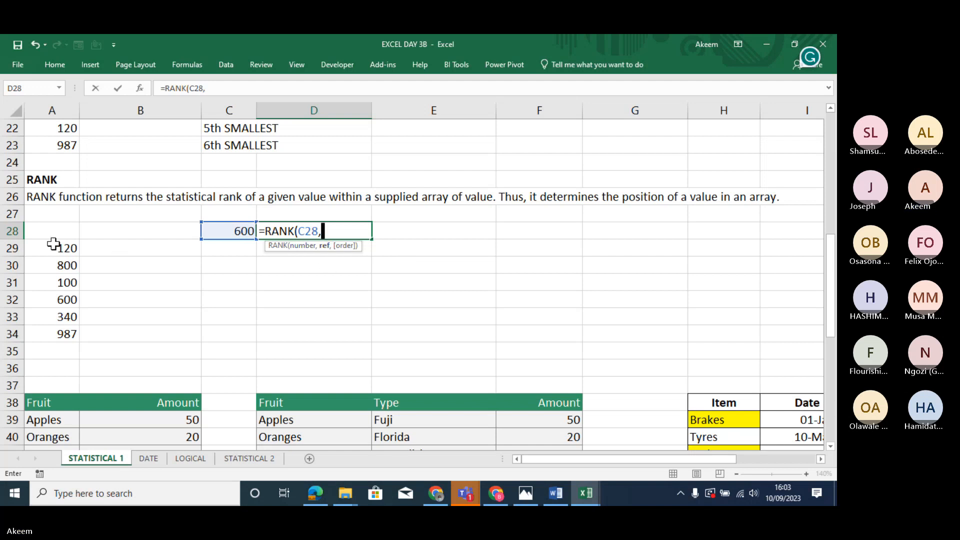
left_click_drag(52, 250, 55, 340)
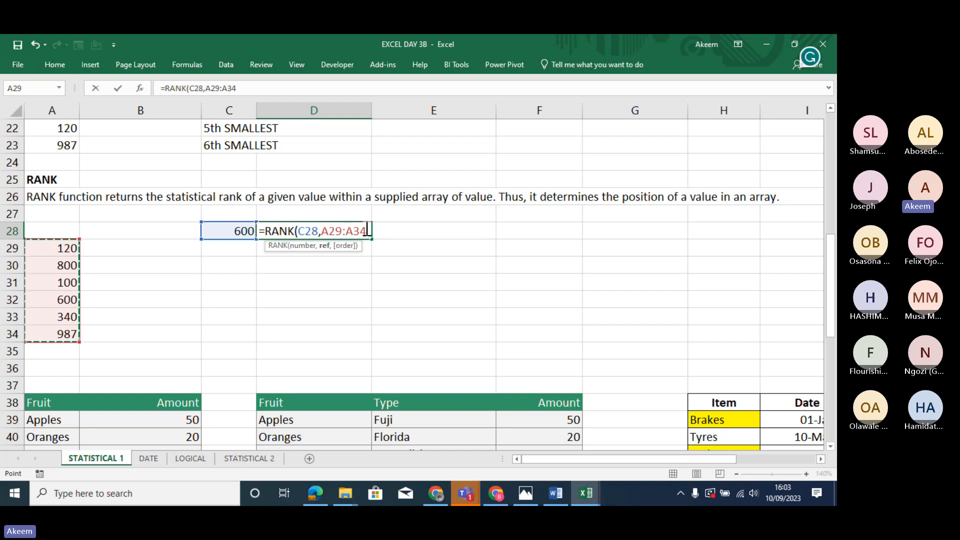
type(",")
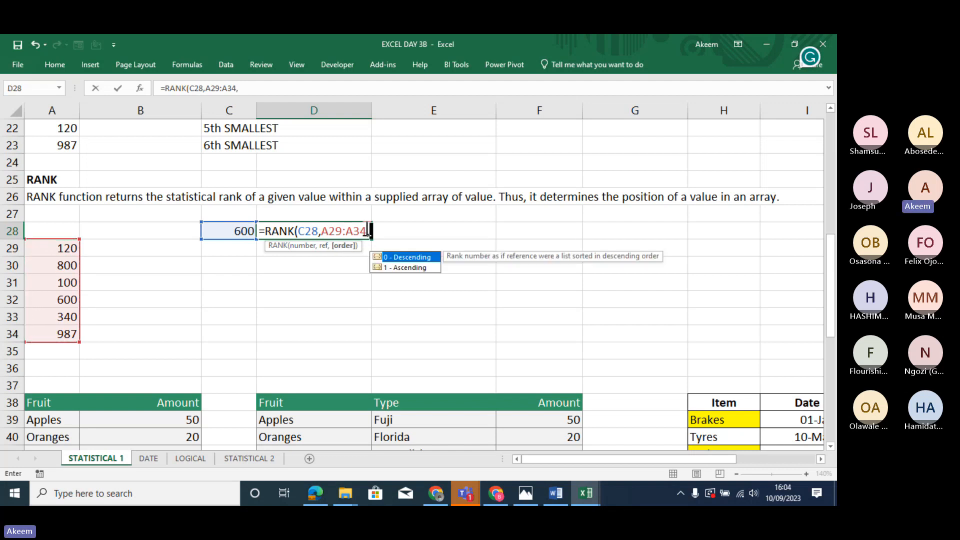
left_click(416, 268)
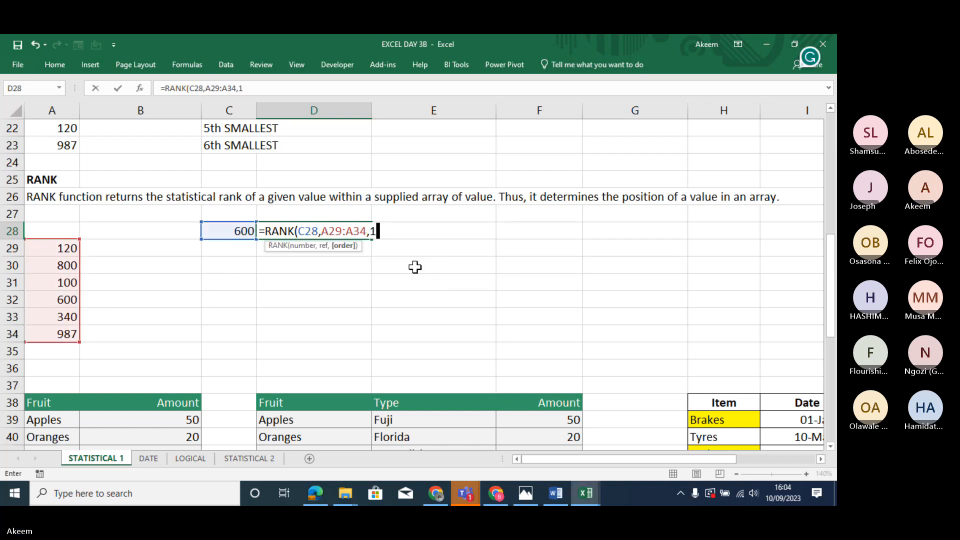
key("Return")
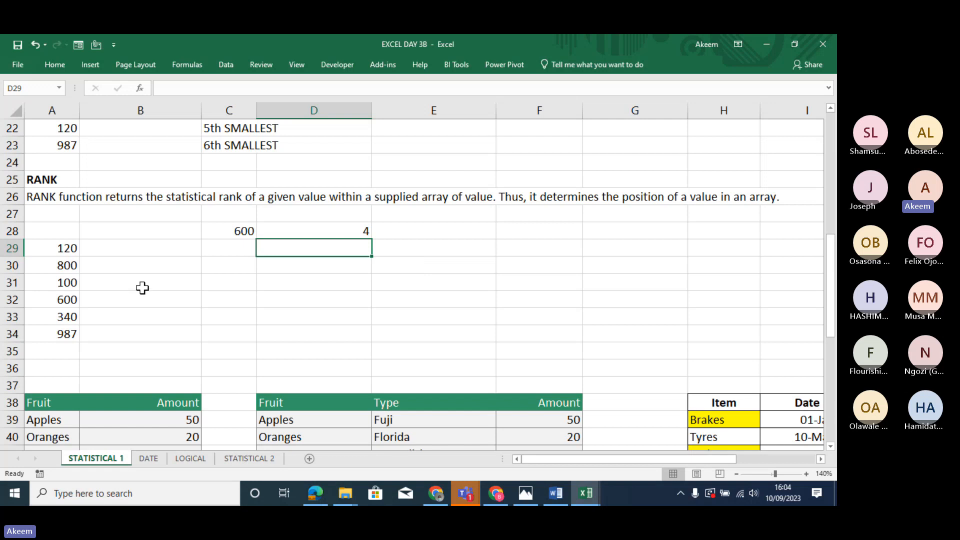
Compare the rank in D28 with the values in A29:A34, from the smallest up to 600.
left_click(49, 282)
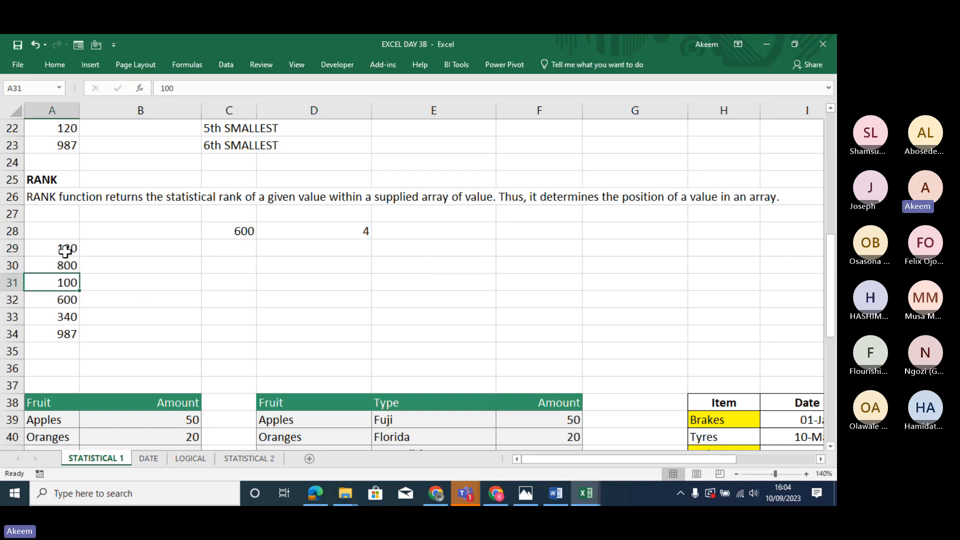
left_click(65, 250)
left_click(65, 317)
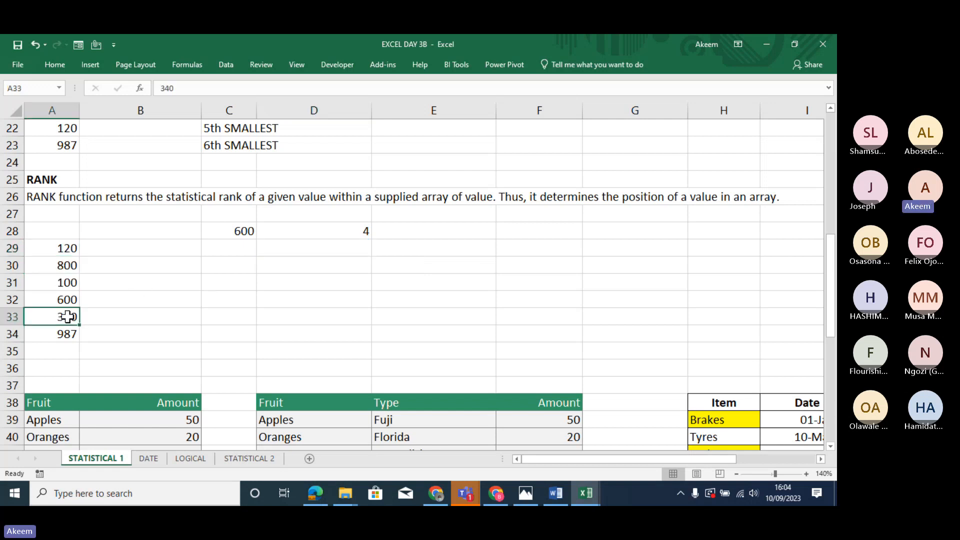
left_click(65, 302)
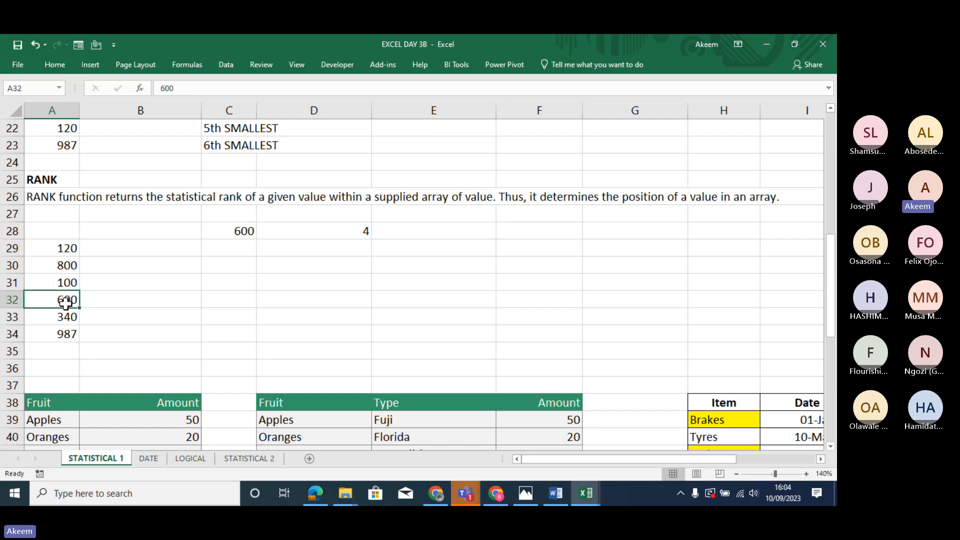
left_click(341, 232)
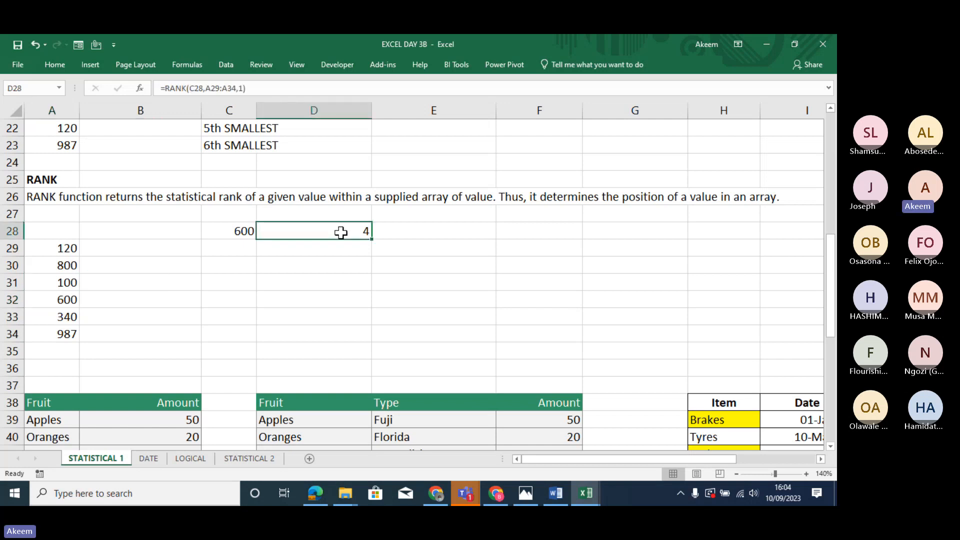
left_click(244, 231)
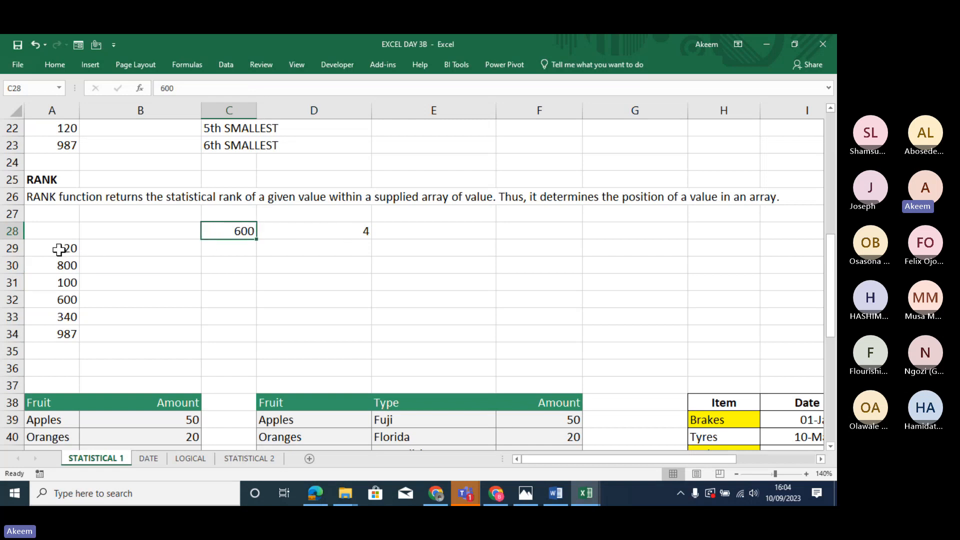
left_click_drag(59, 250, 67, 335)
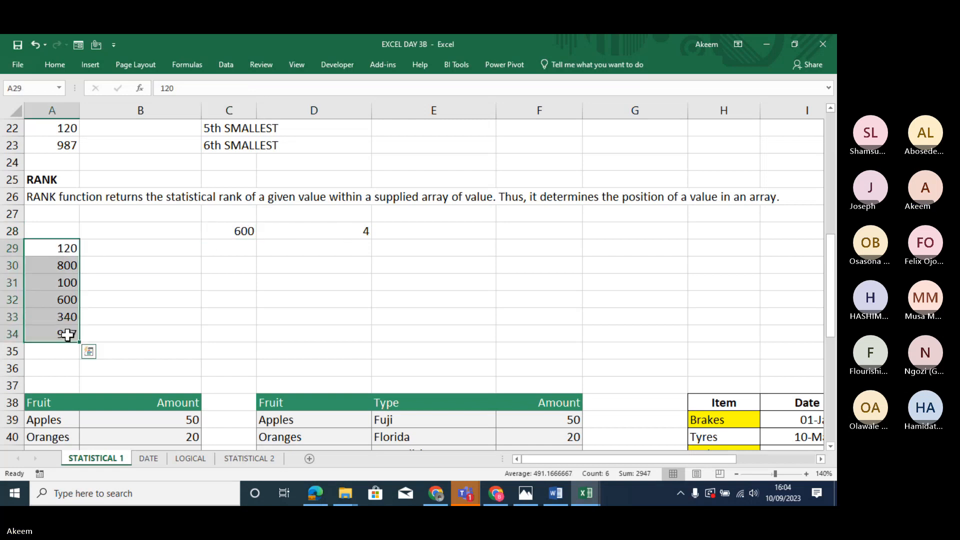
Enter 340 in C29 as a second number to rank.
left_click(239, 242)
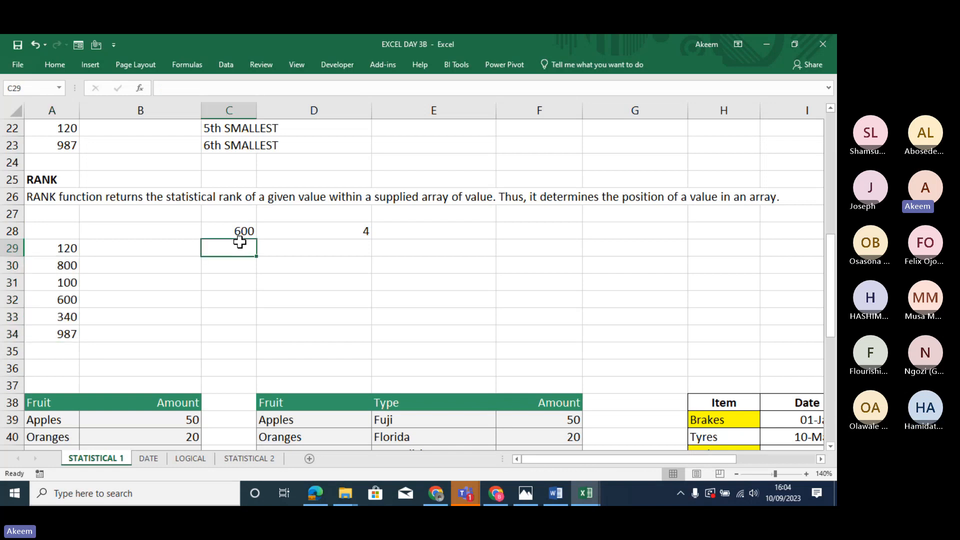
type("34")
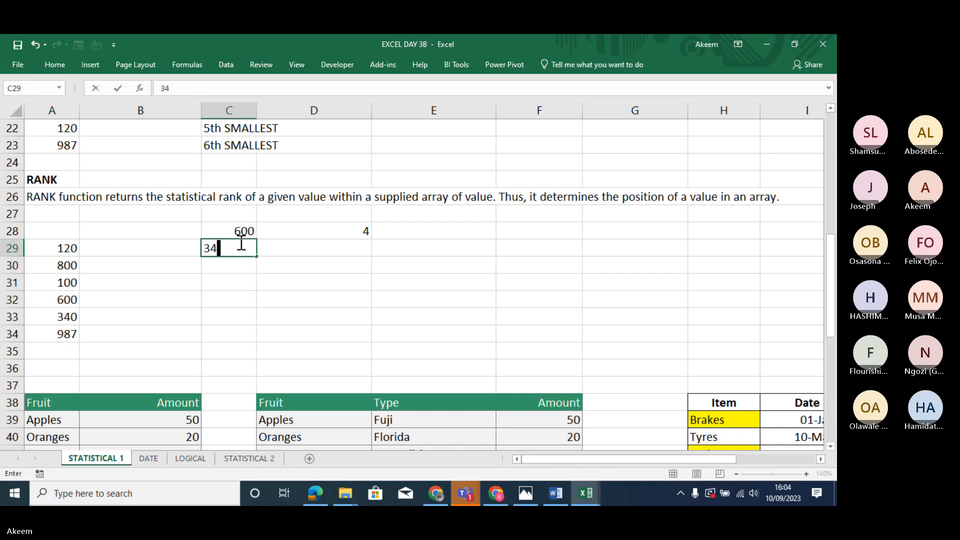
type("0")
Enter =RANK(C29,A29:A34,1) in D29 to rank 340 in ascending order within the sample values.
left_click(315, 251)
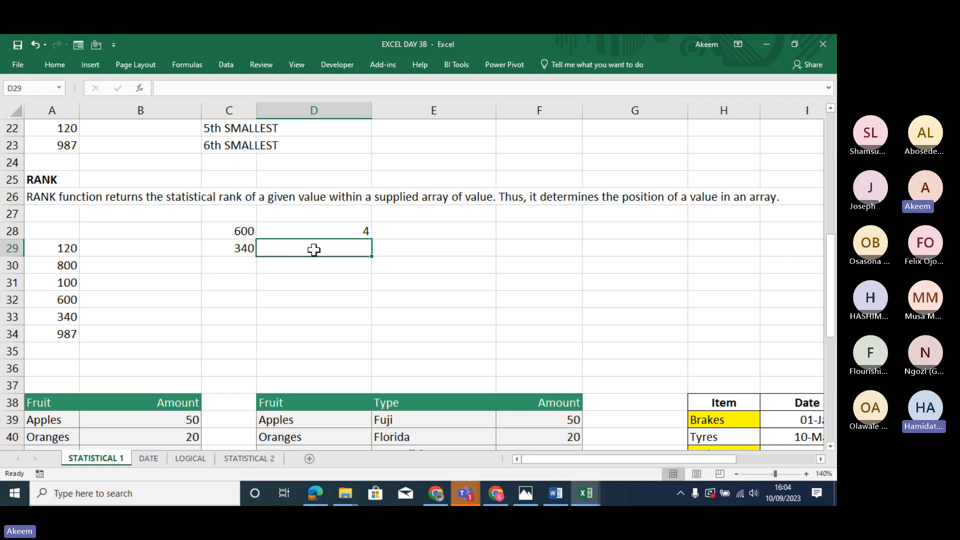
type("=RANK")
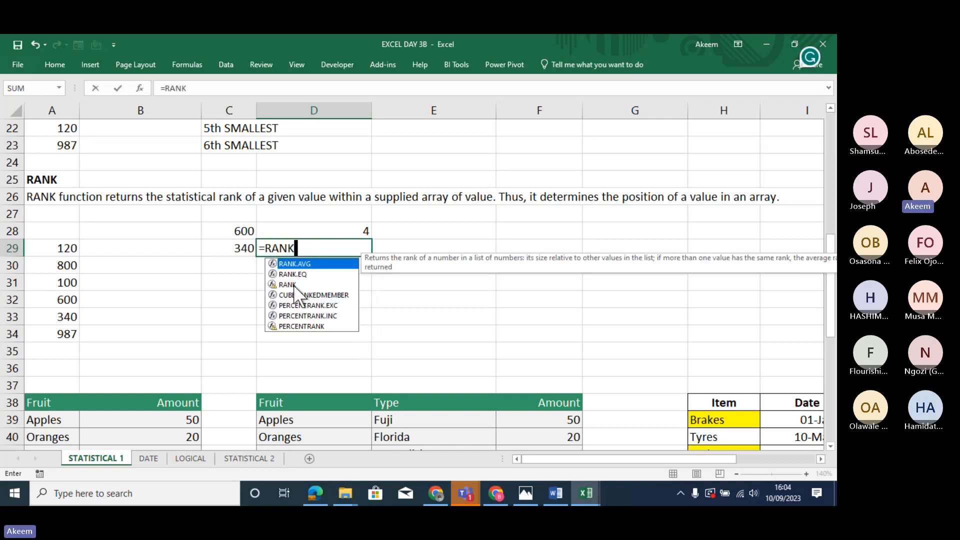
double_click(293, 284)
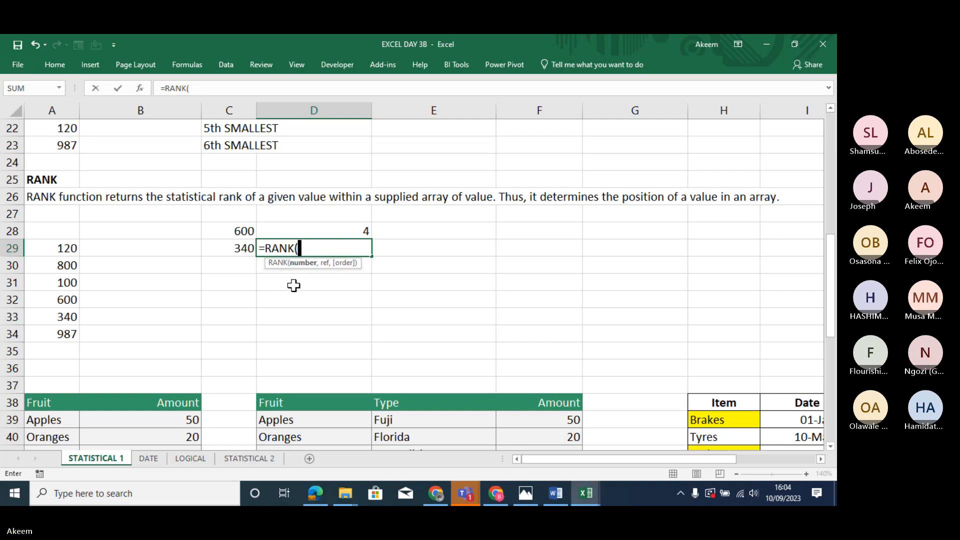
left_click(232, 245)
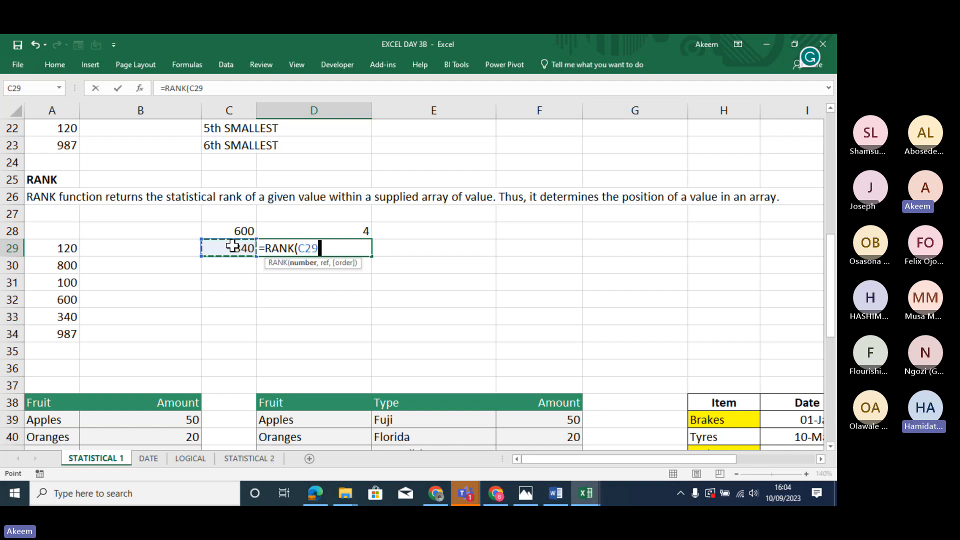
type(",")
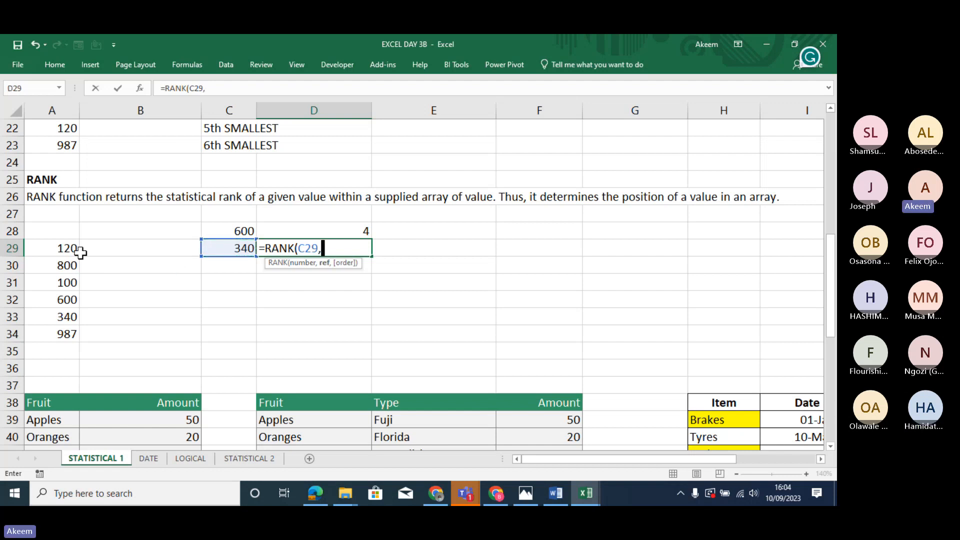
left_click_drag(70, 250, 64, 332)
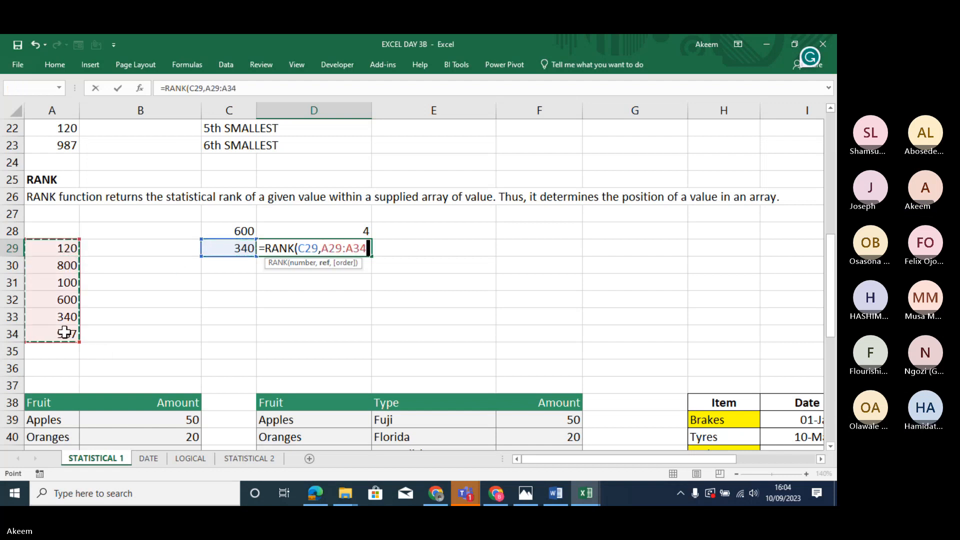
type(",")
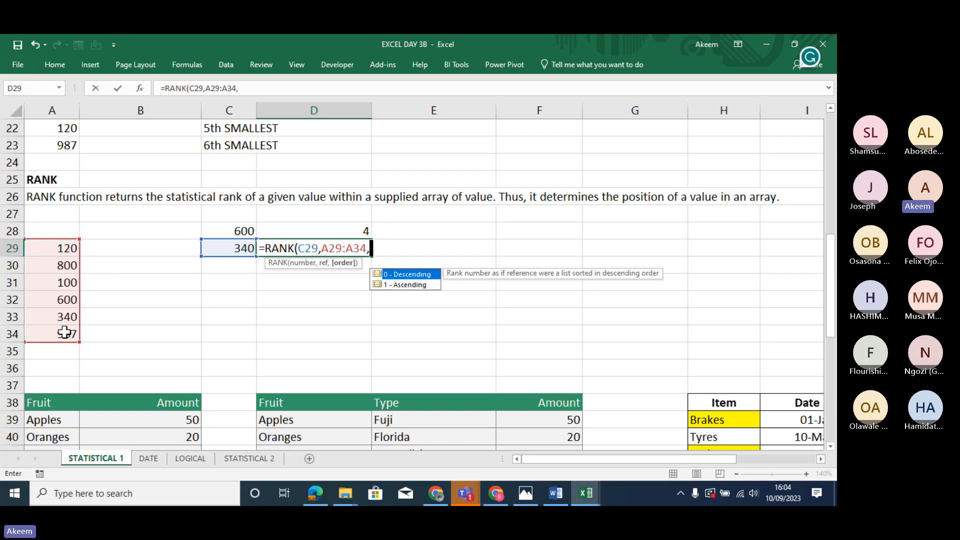
left_click(404, 285)
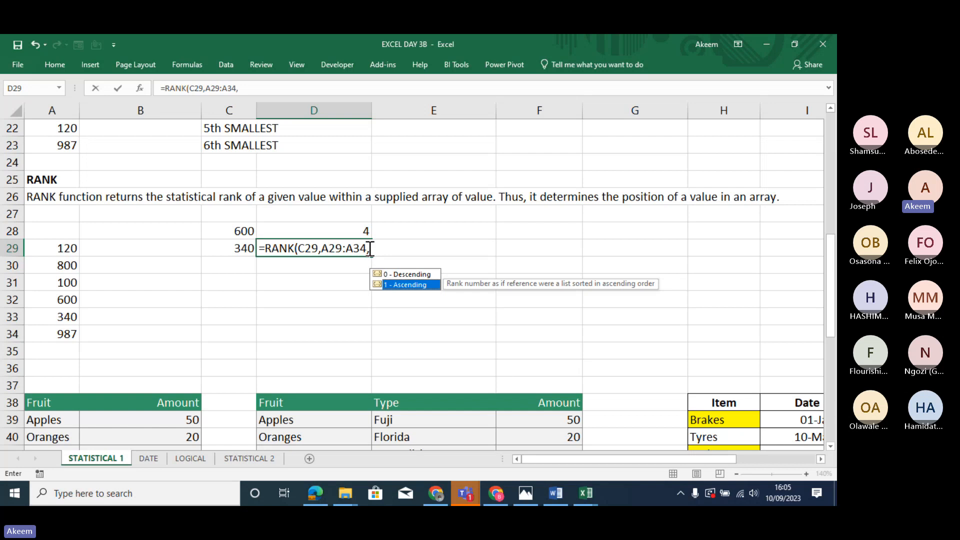
double_click(412, 284)
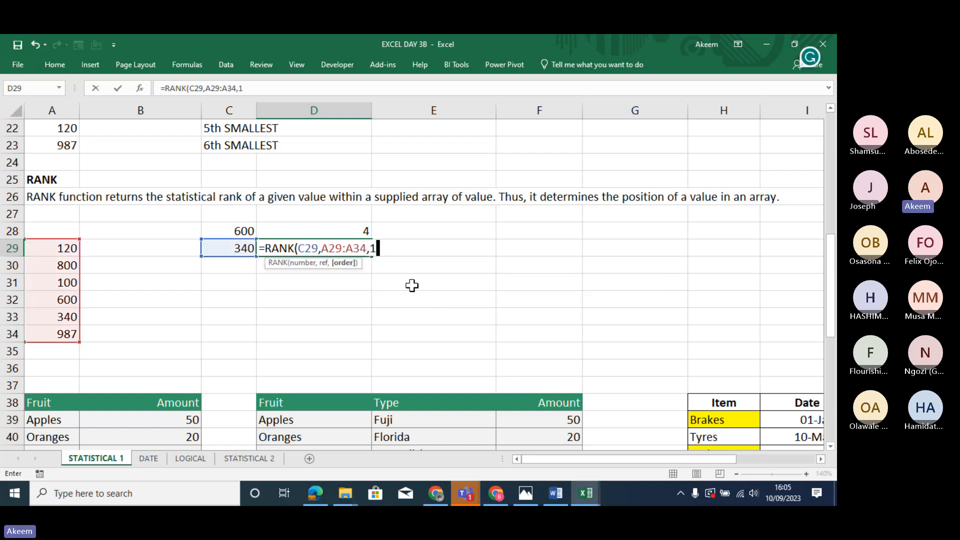
key("Return")
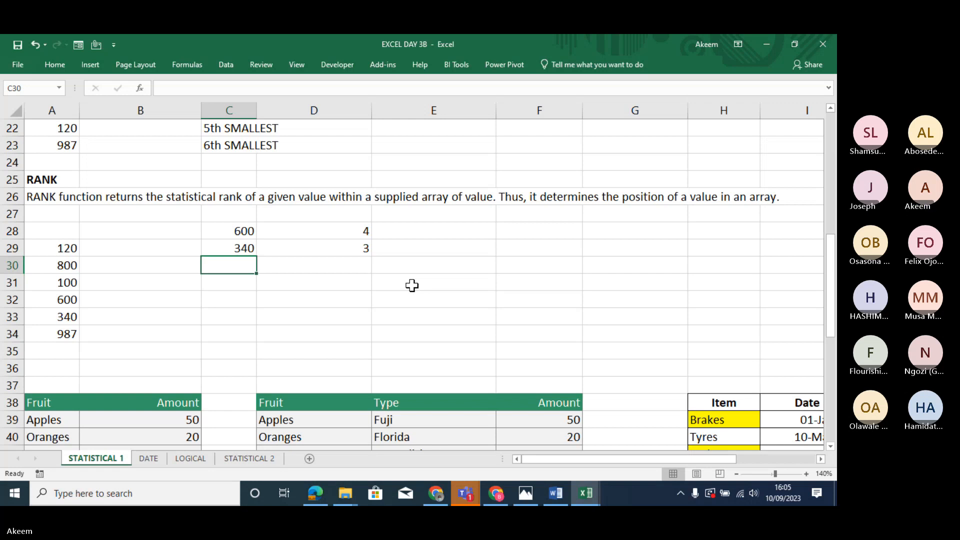
Examine the fruit tables below the RANK section, down to the SUMIF, SUMIFS, COUNTIF and COUNTIFS answer cells.
key("Left")
key("Left")
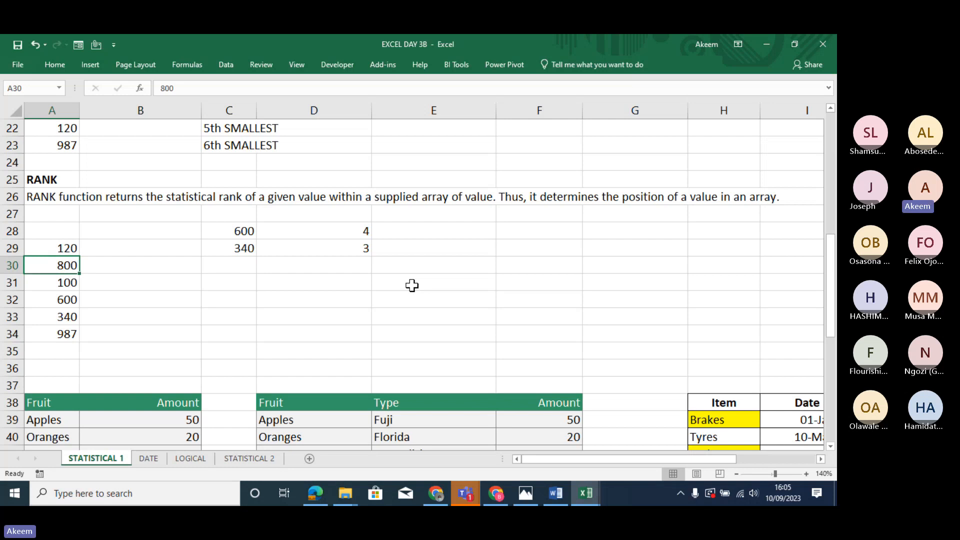
key("Down")
key("Down")
key("Down")
key("Down")
key("Down")
key("Down")
key("Down")
key("Down")
key("Down")
key("Down")
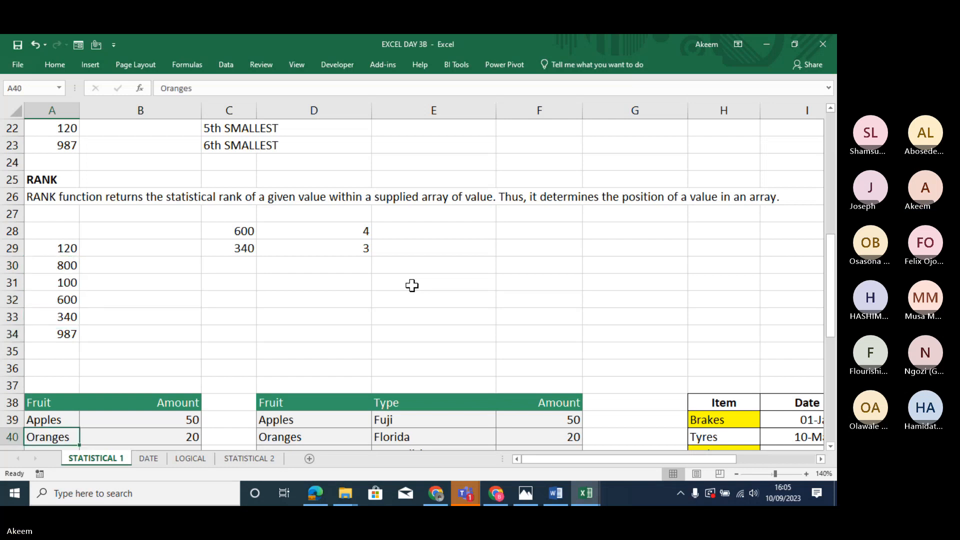
key("Down")
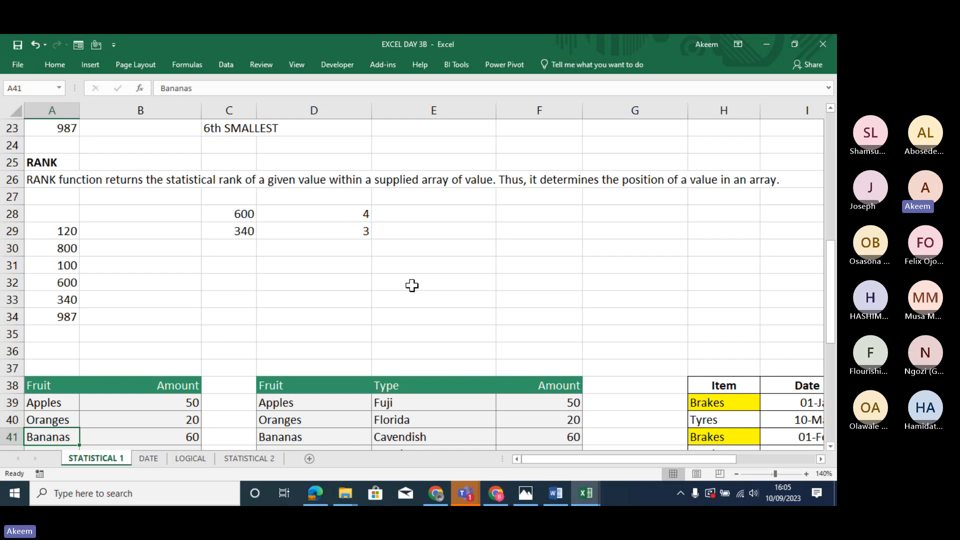
key("Down")
key("Down")
key("Down")
key("Down")
key("Down")
key("Down")
key("Down")
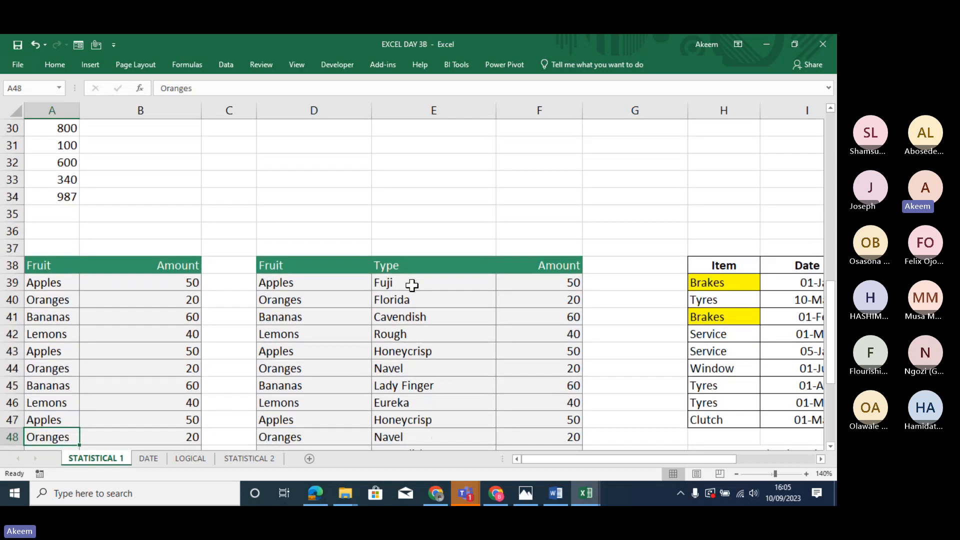
key("Down")
key("Down")
key("Down")
key("Down")
key("Down")
key("Down")
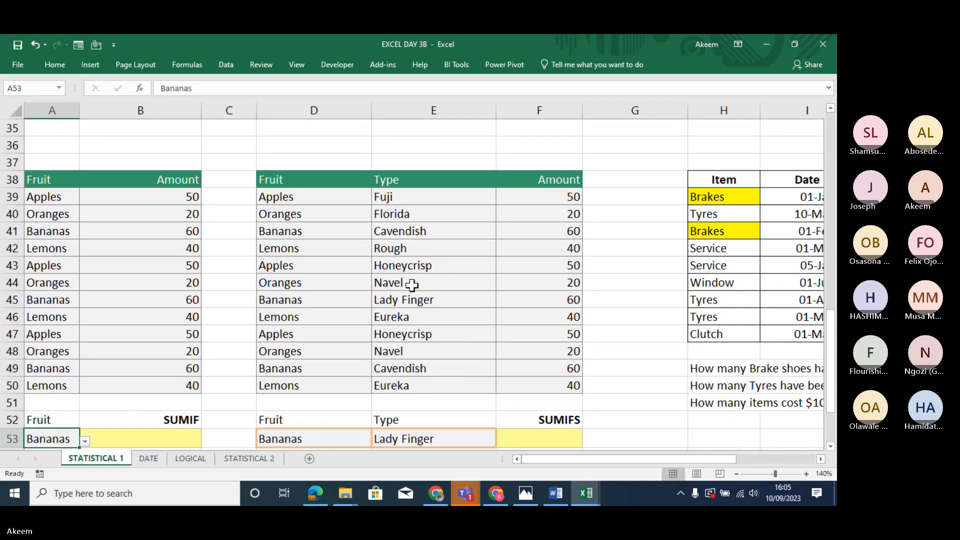
key("Down")
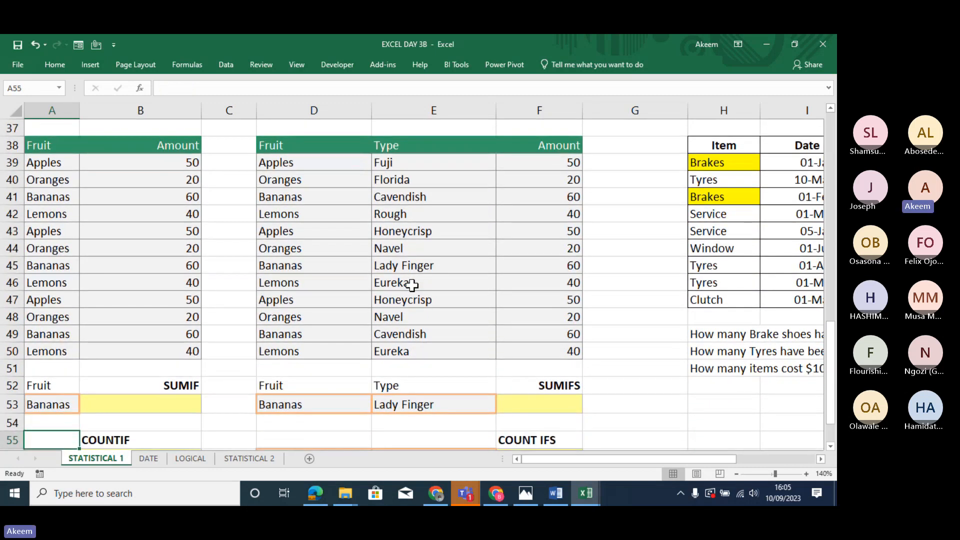
key("Down")
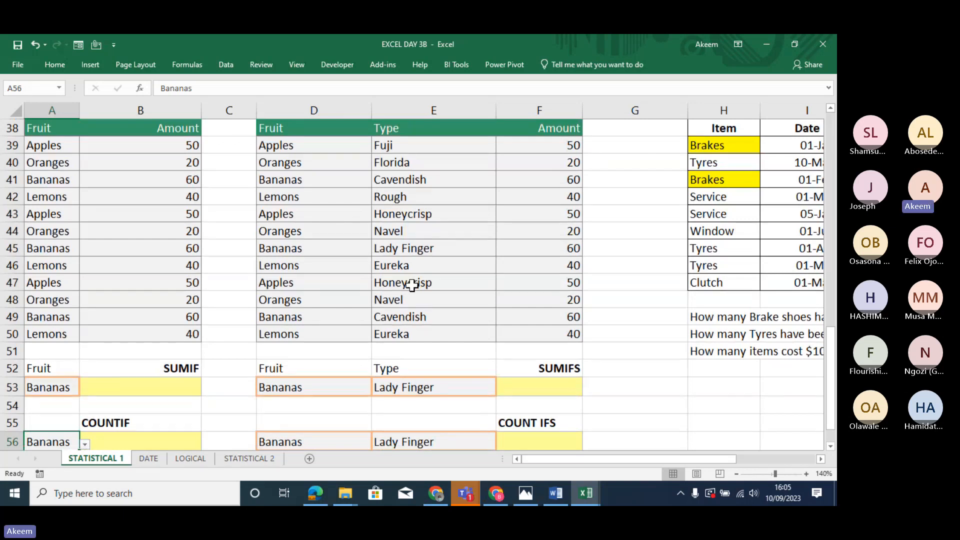
Review the Bananas criteria cells for SUMIF and COUNTIF in A53 and A56 against the fruit names above them.
key("Down")
key("Up")
key("Up")
key("Up")
key("Up")
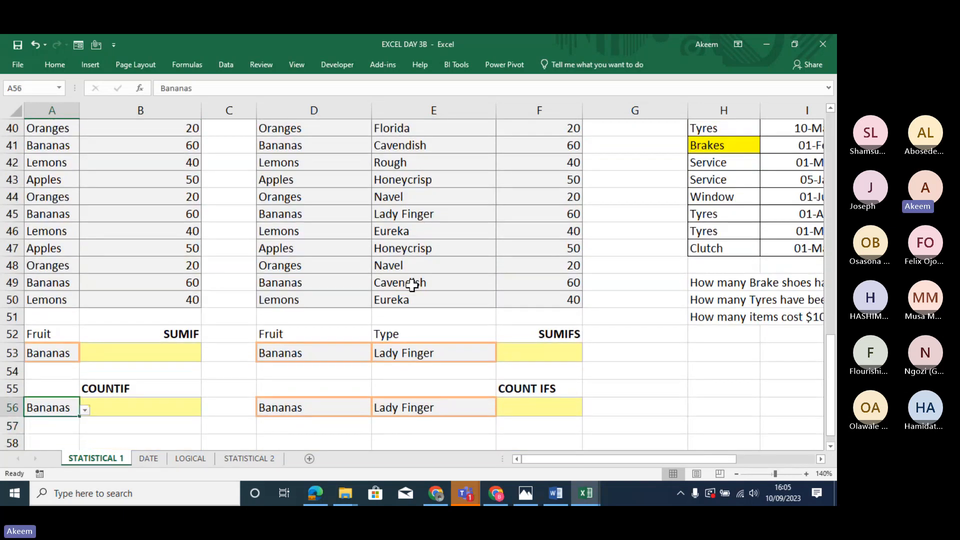
key("Up")
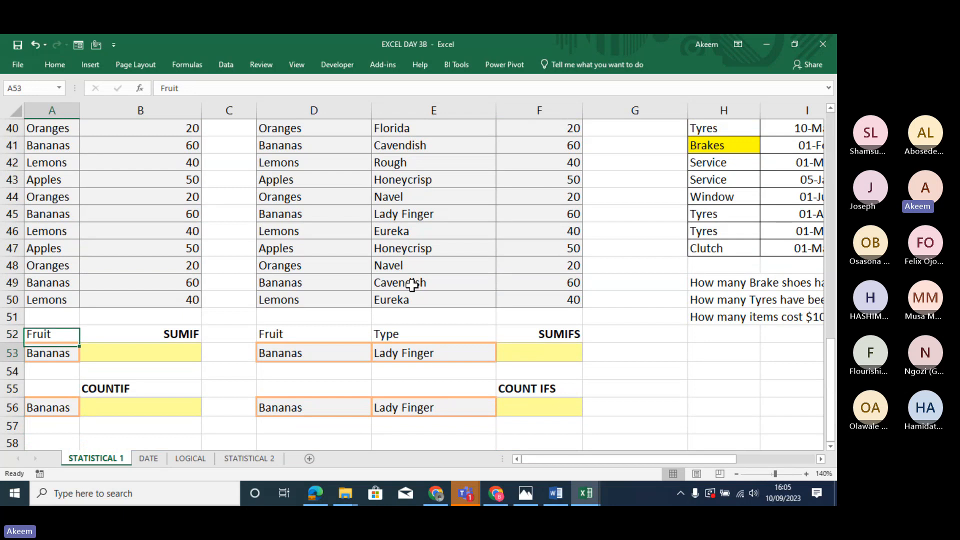
key("Down")
key("Down")
key("Down")
key("Down")
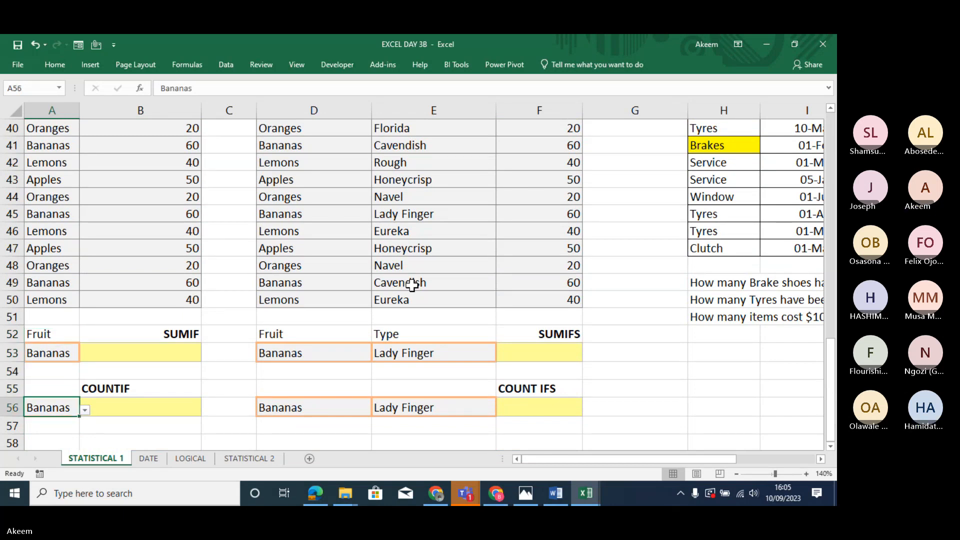
key("Up")
key("Up")
key("Up")
key("Up")
key("Up")
key("Up")
key("Up")
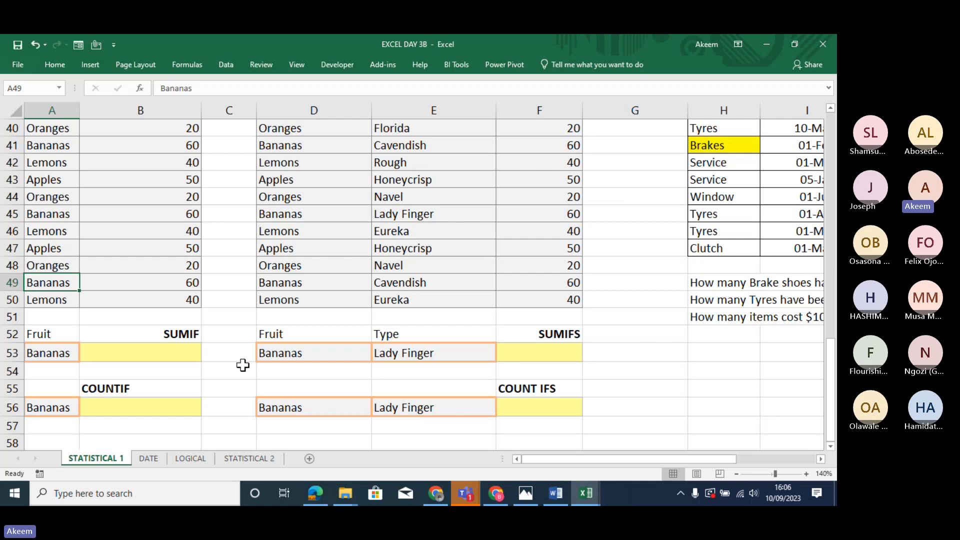
Look over the Amount column of the first fruit table and the empty SUMIF cell beneath it.
left_click(165, 355)
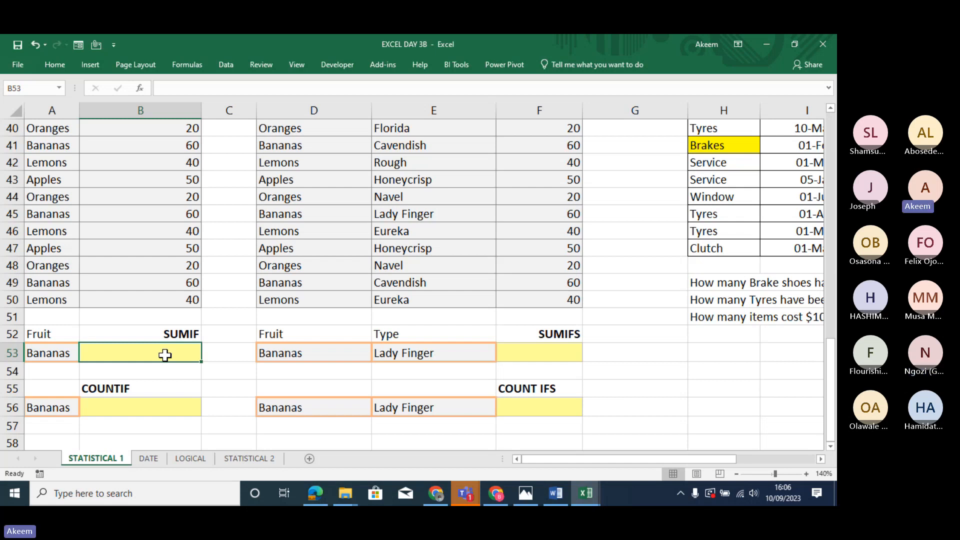
left_click(144, 282)
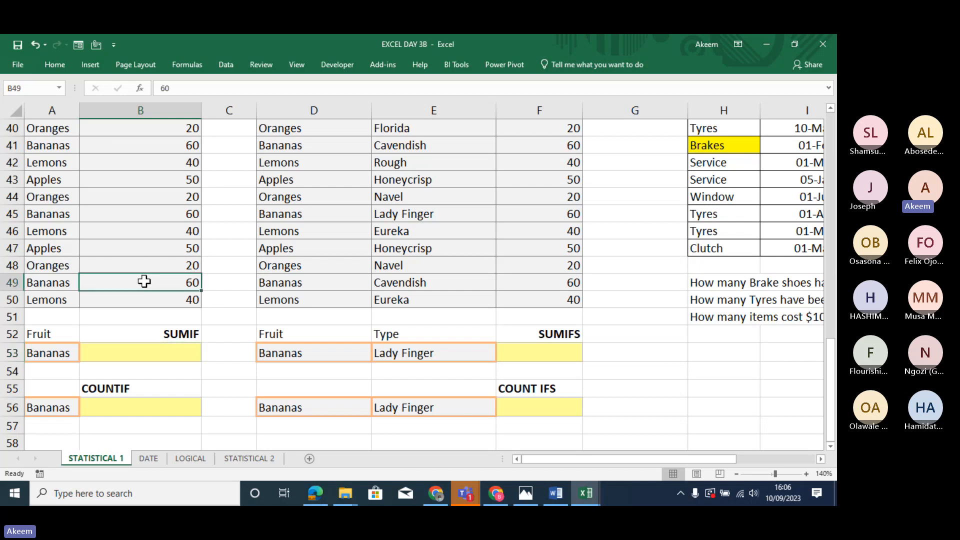
key("Up")
key("Up")
key("Up")
key("Up")
key("Up")
key("Up")
key("Up")
key("Up")
key("Up")
key("Up")
key("Up")
key("Up")
key("Up")
key("Up")
key("Up")
key("Up")
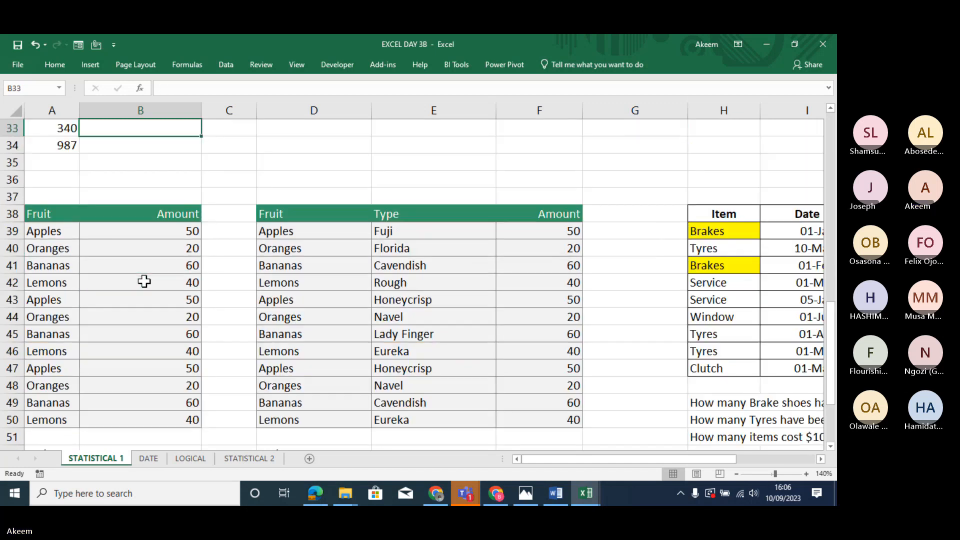
key("Down")
key("Down")
key("Down")
key("Down")
key("Down")
key("Down")
key("Down")
key("Down")
key("Down")
key("Down")
key("Down")
key("Down")
key("Down")
key("Down")
key("Down")
key("Down")
key("Down")
key("Down")
key("Down")
key("Down")
key("Down")
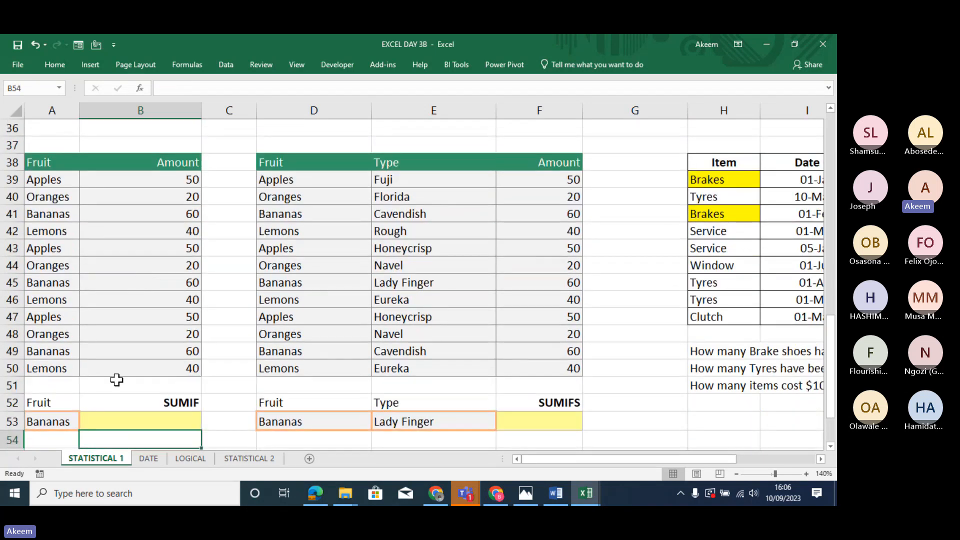
Enter =SUM(B39:B50) in B53 to total every fruit amount without a condition.
left_click(128, 422)
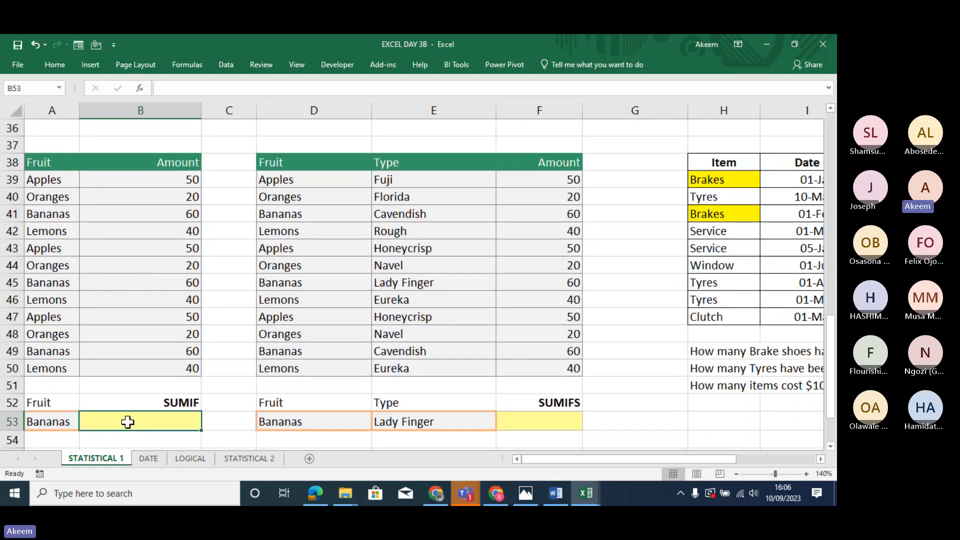
type("=")
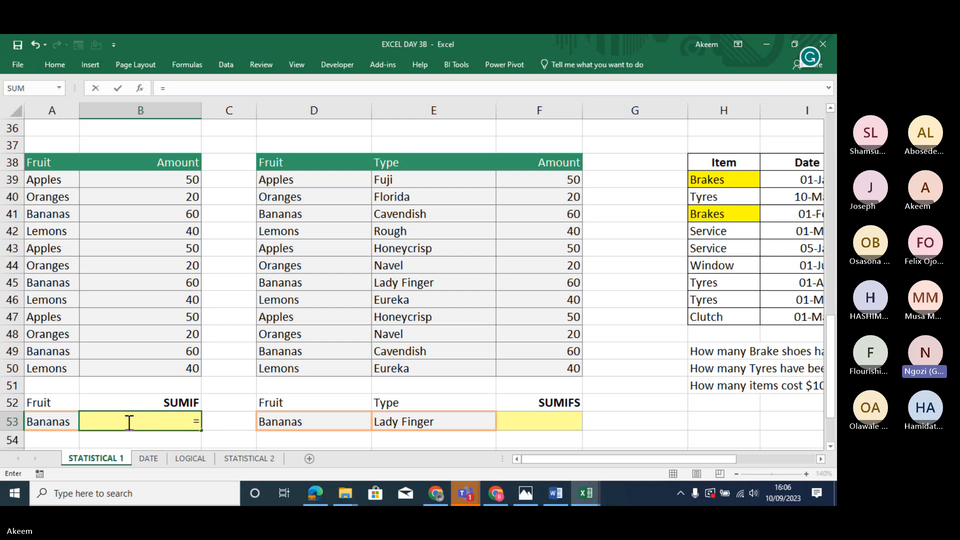
type("SUM(")
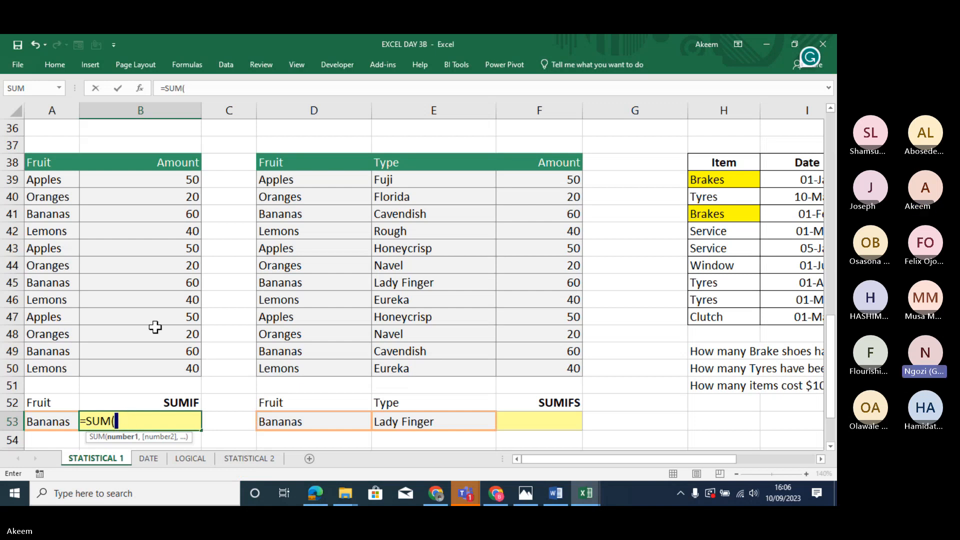
left_click(180, 180)
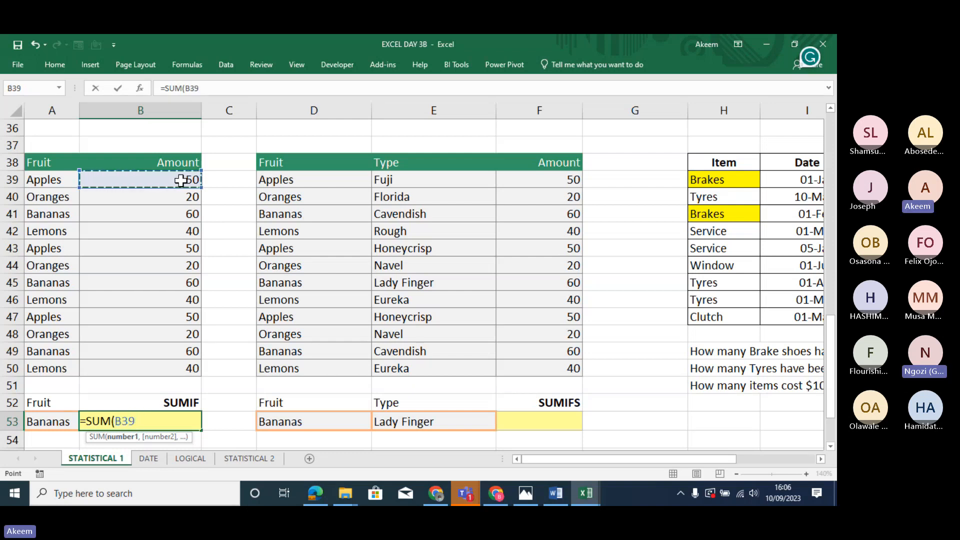
key("BackSpace")
key("BackSpace")
key("BackSpace")
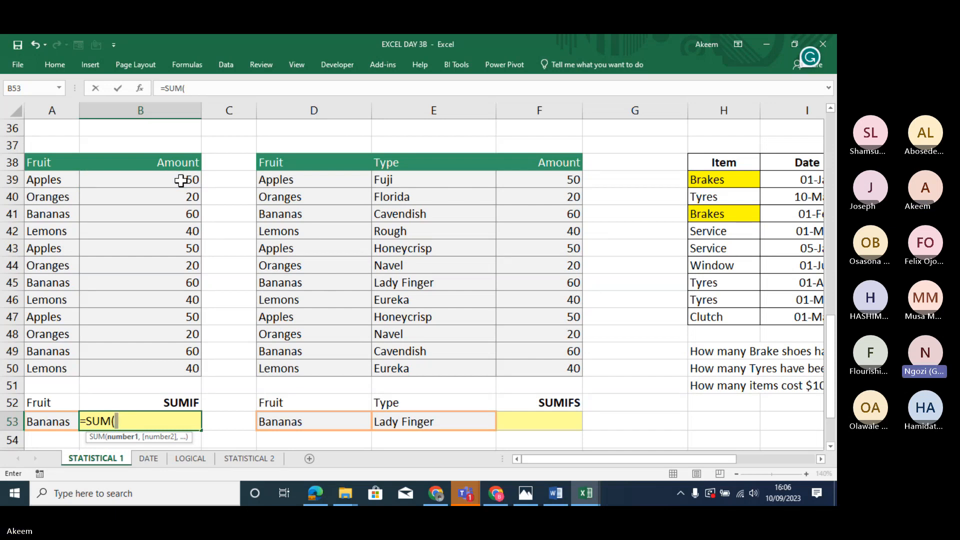
left_click(181, 181)
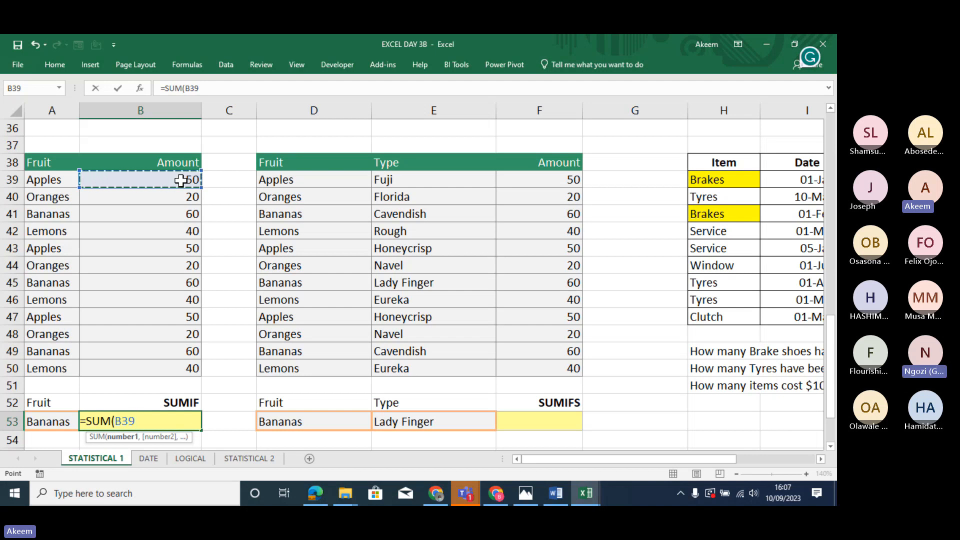
left_click_drag(181, 180, 186, 365)
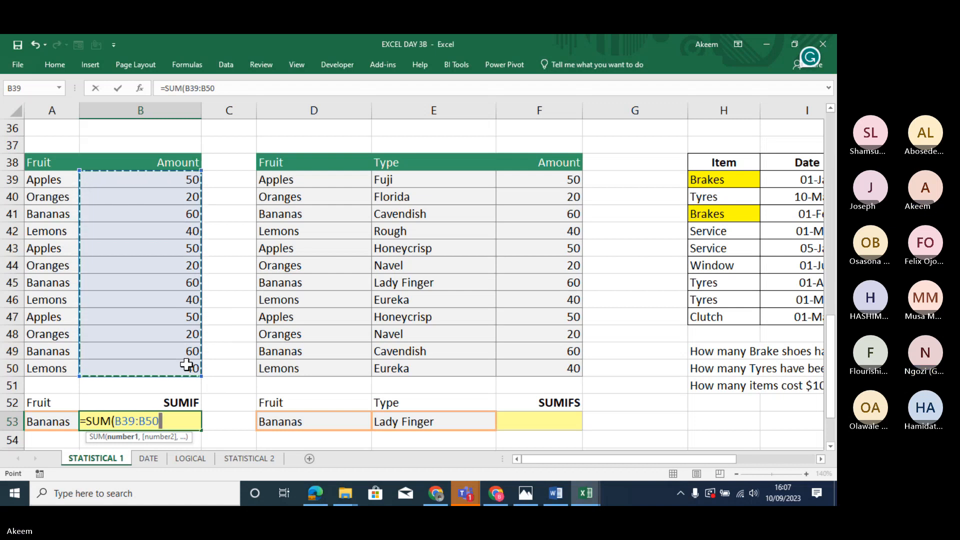
type(")")
key("Return")
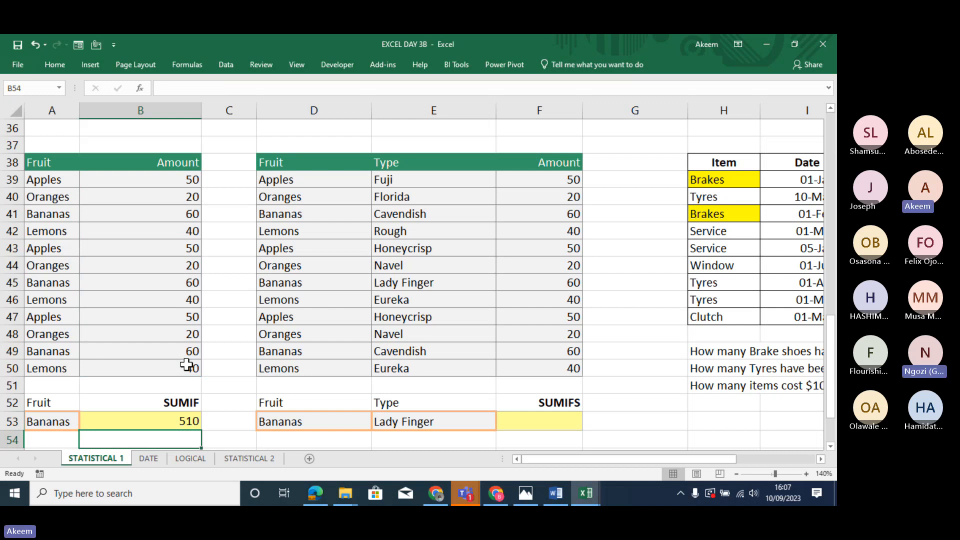
Clear the SUM formula from B53 and check the Amount values in B39:B50 under the SUMIF example.
left_click(180, 425)
key("Delete")
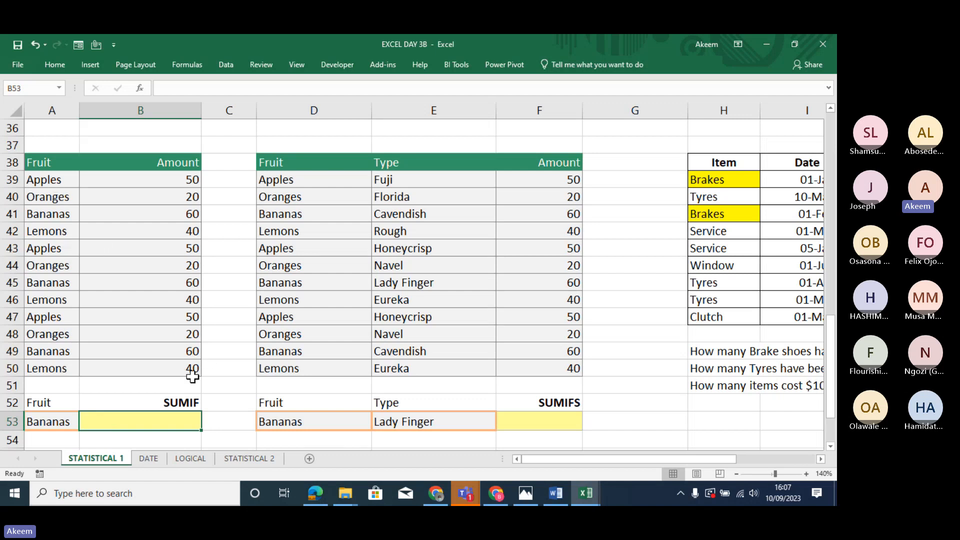
left_click(176, 402)
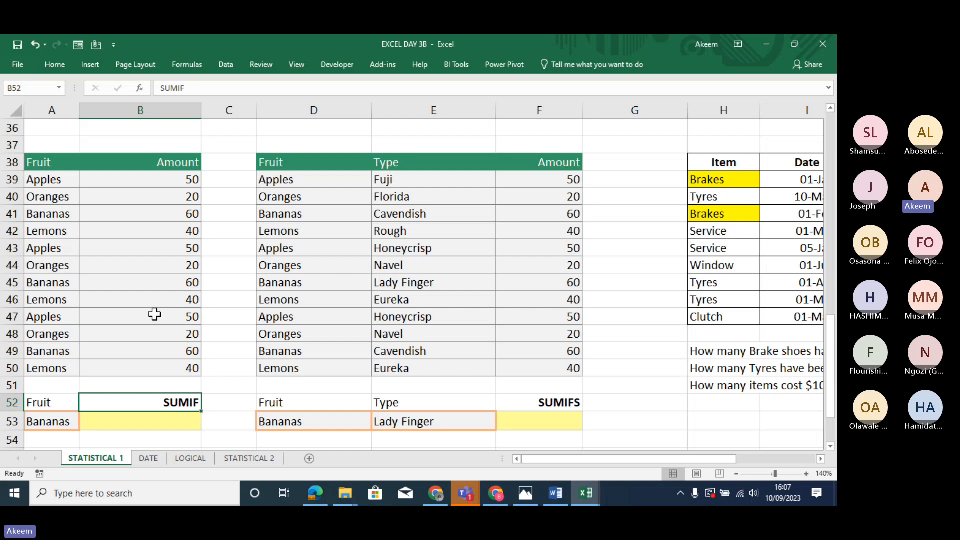
left_click_drag(165, 178, 153, 368)
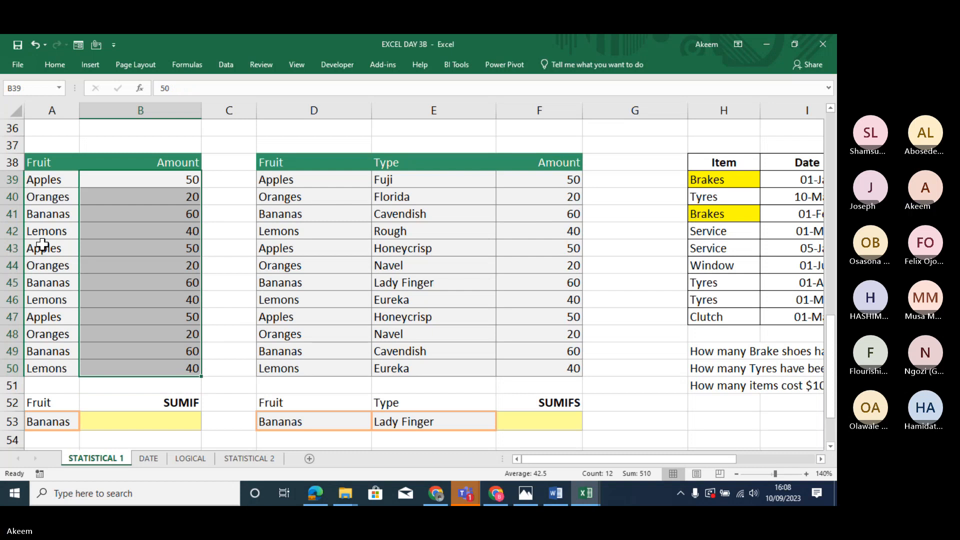
Start a SUMIF formula in B53 with the fruit names in A39:A50 as the range.
left_click(149, 425)
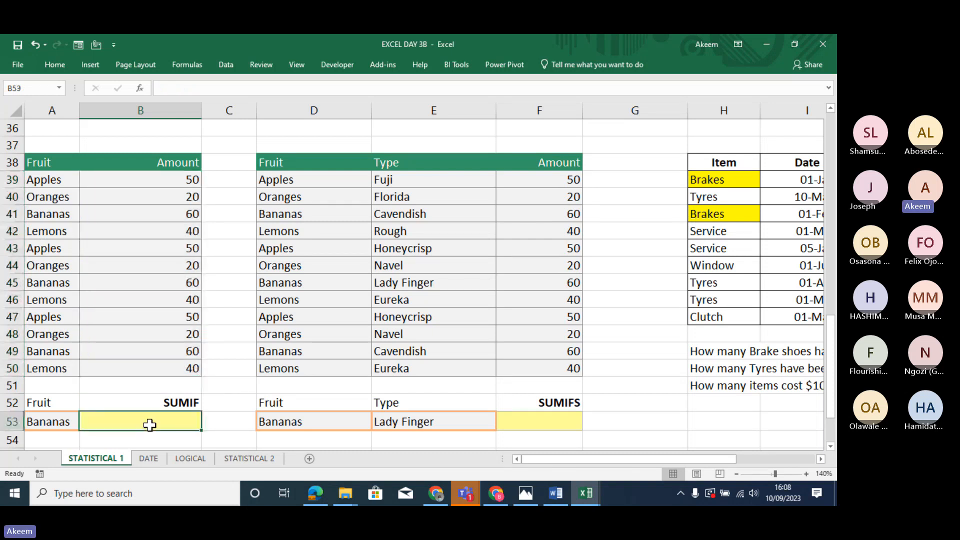
type("=SUM")
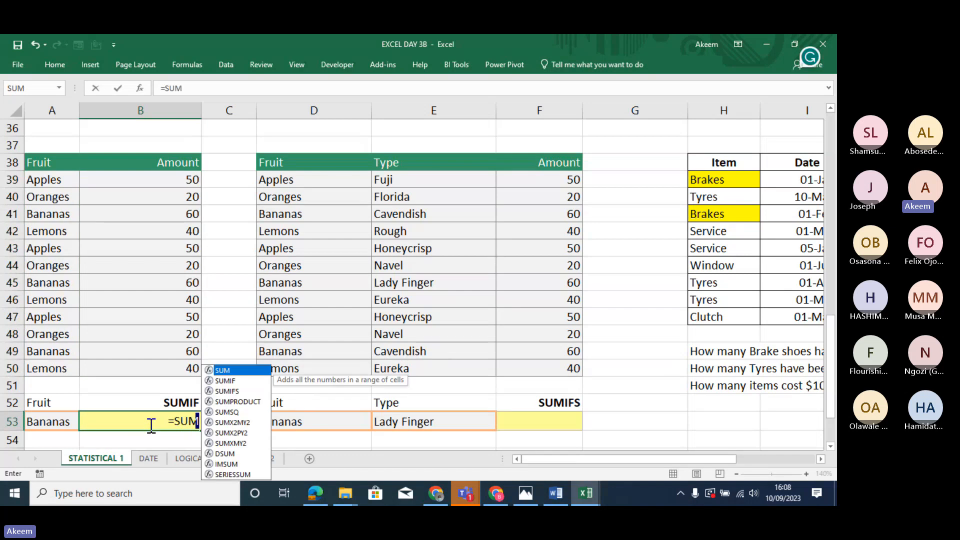
type("IF(")
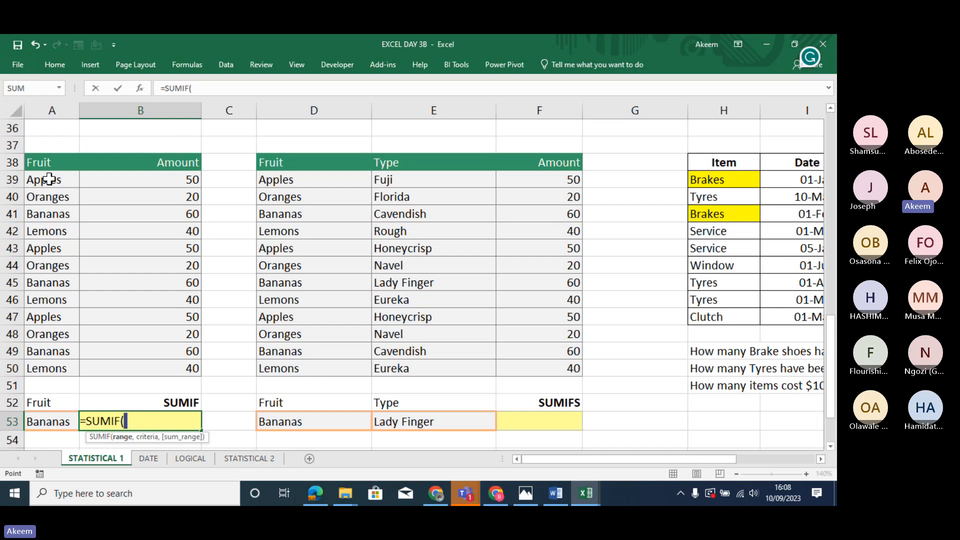
left_click_drag(49, 179, 50, 371)
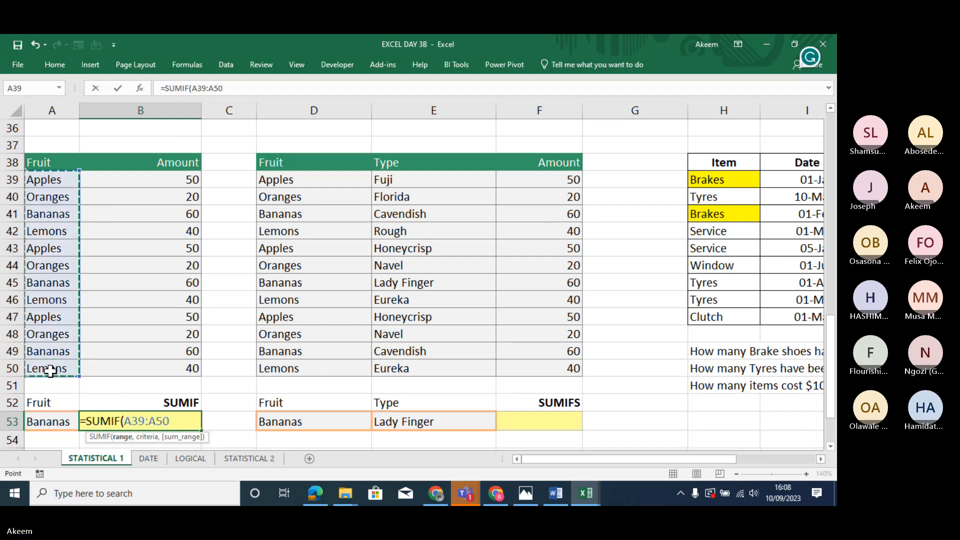
type(",")
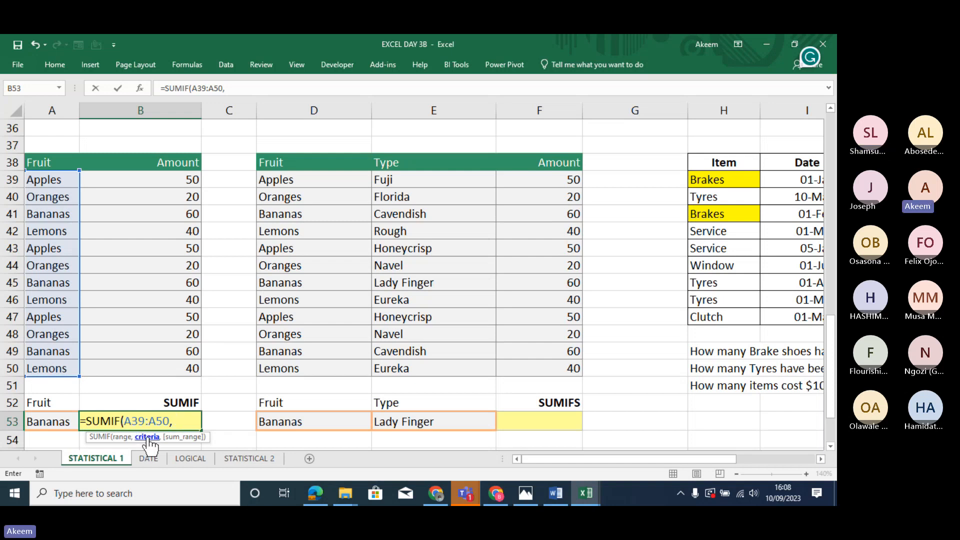
Use the Bananas cell A53 as the criteria of the SUMIF formula, ready for the sum range.
left_click(51, 423)
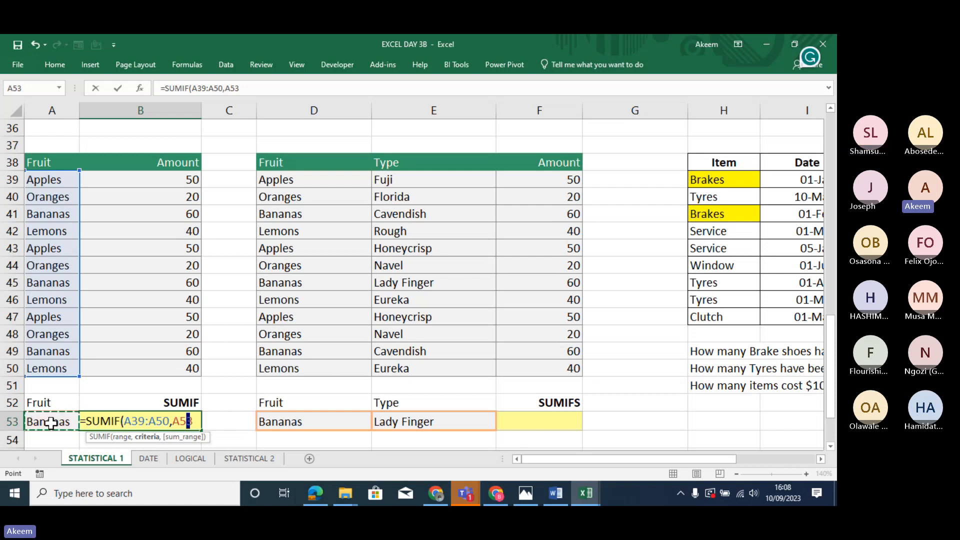
key("BackSpace")
key("BackSpace")
key("BackSpace")
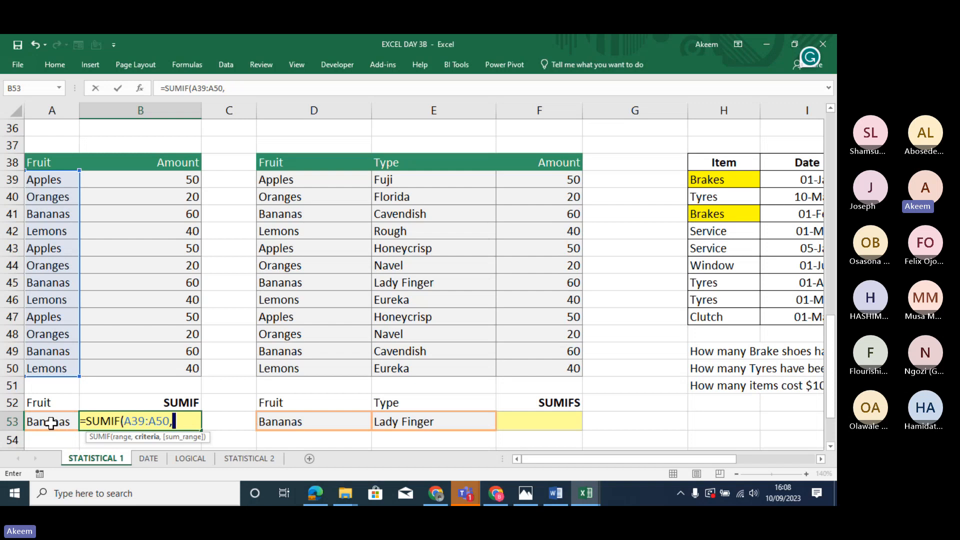
type("\"")
key("BackSpace")
left_click(51, 422)
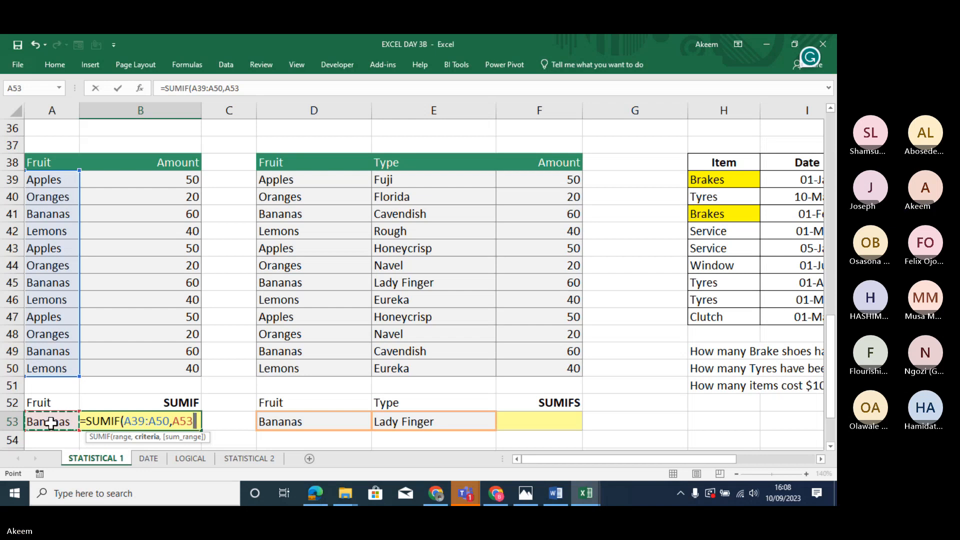
type(",")
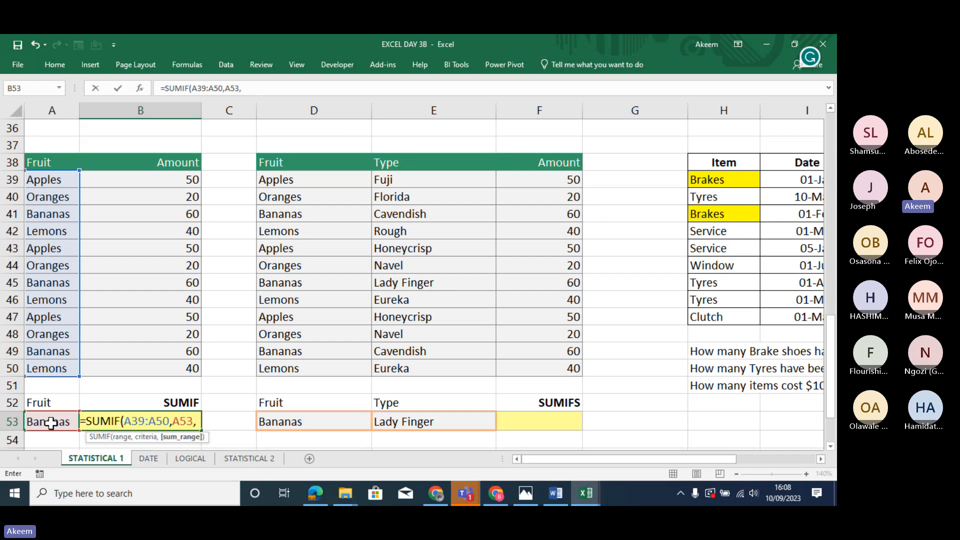
left_click(176, 179)
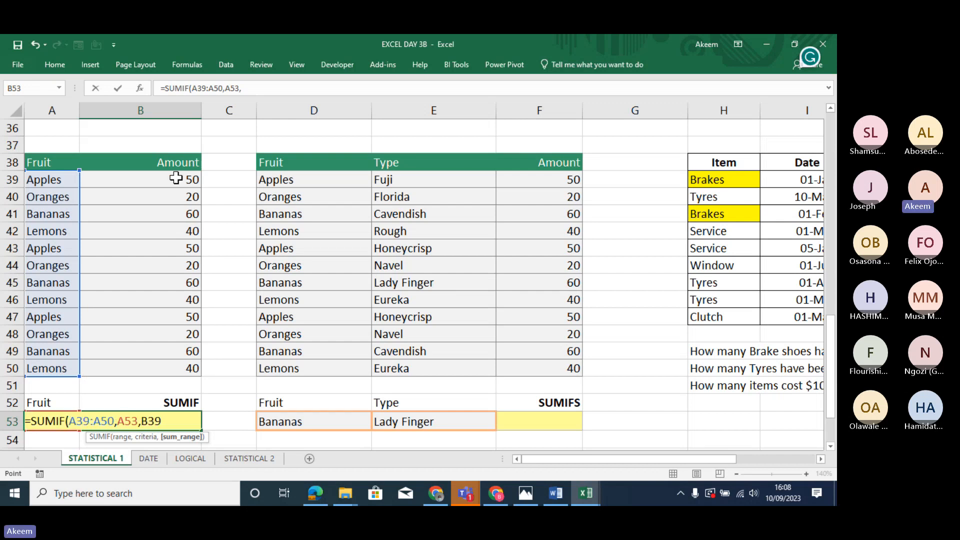
left_click_drag(176, 179, 173, 244)
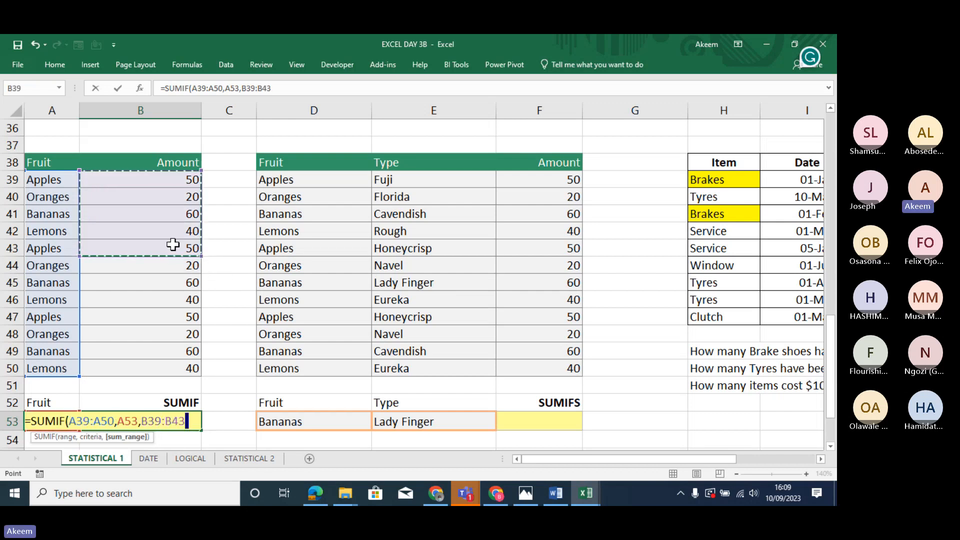
key("shift+Down")
key("shift+Down")
key("shift+Down")
key("shift+Down")
key("shift+Down")
key("shift+Down")
key("shift+Down")
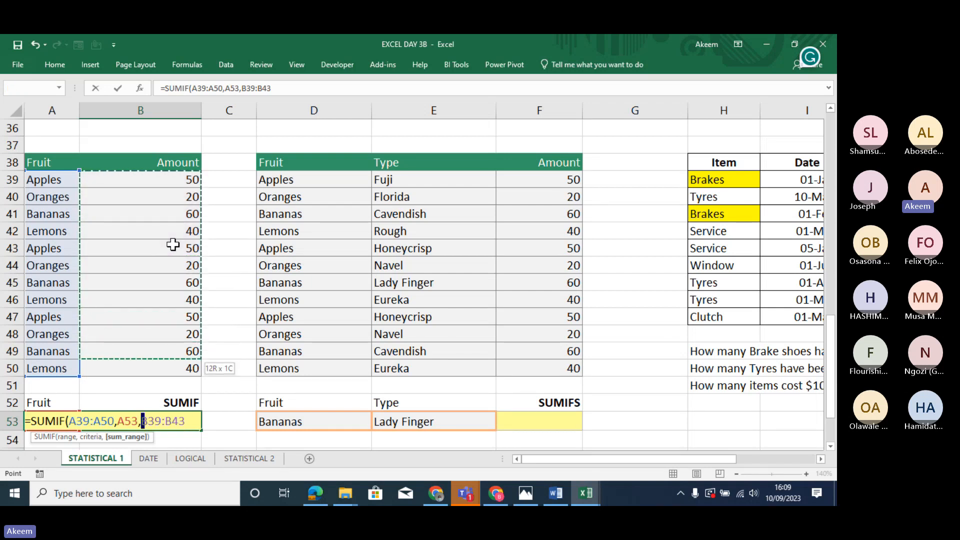
key("shift+Down")
key("shift+Down")
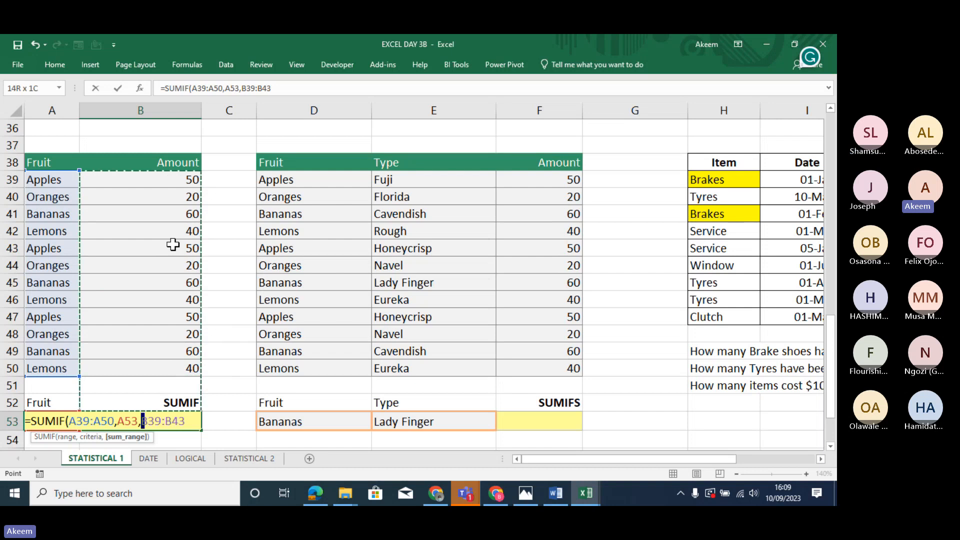
key("shift+Down")
key("shift+Down")
key("shift+Down")
key("shift+Down")
key("shift+Down")
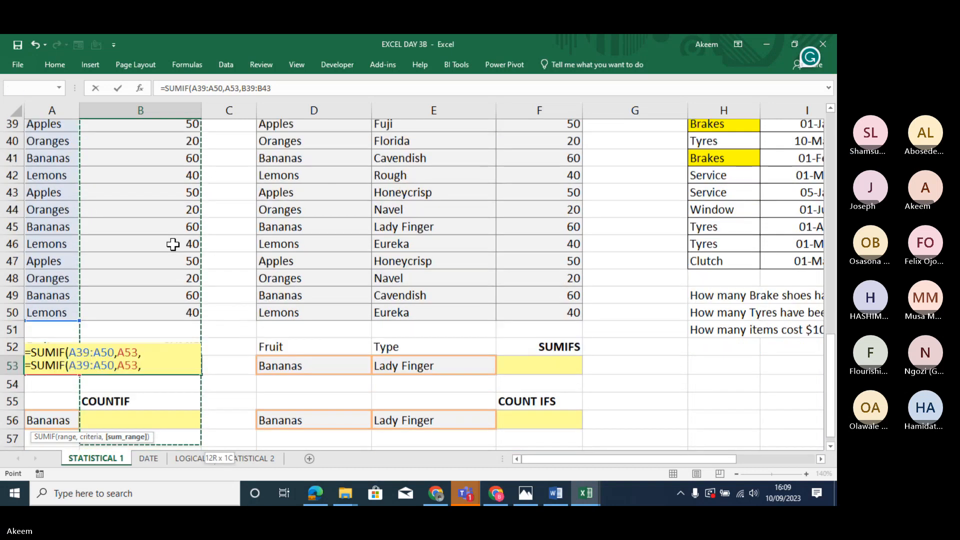
type(")")
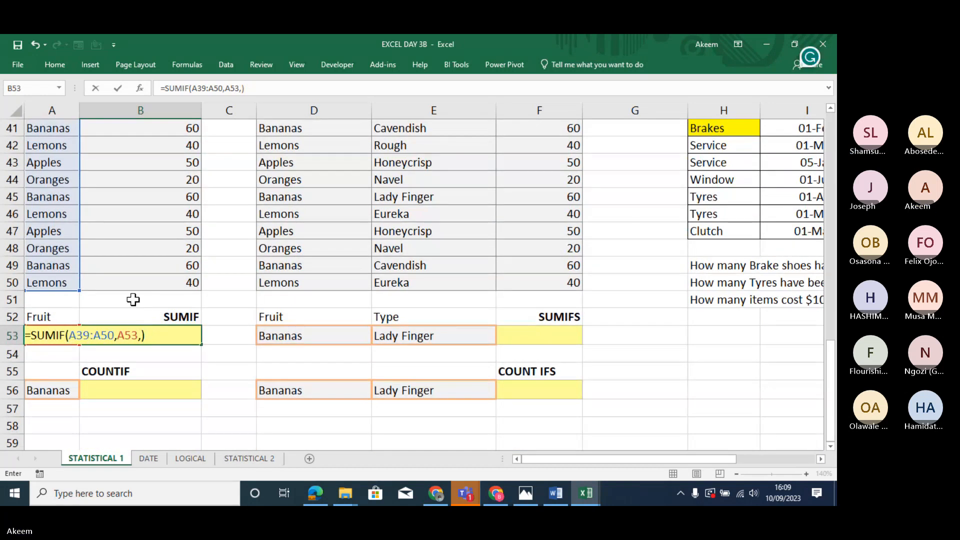
key("BackSpace")
key("BackSpace")
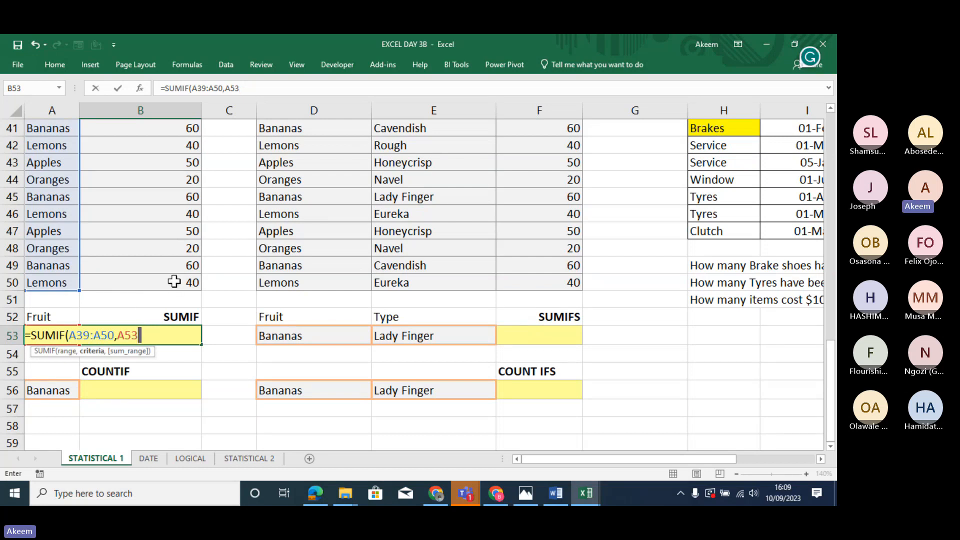
Complete the SUMIF formula in B53 with the amounts in B39:B50 as the sum range.
type(",")
left_click(177, 280)
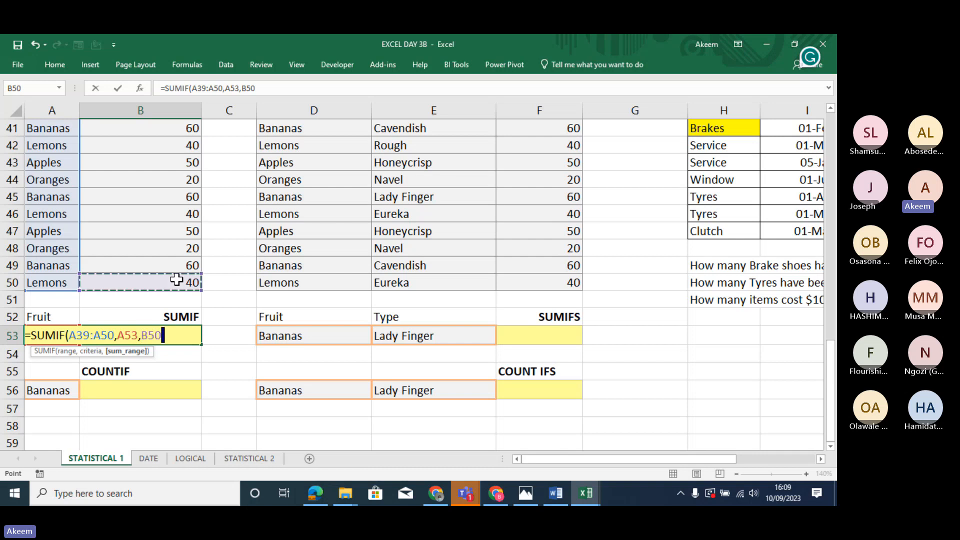
key("shift+Up")
key("shift+Up")
key("shift+Up")
key("shift+Up")
key("shift+Up")
key("shift+Up")
key("shift+Up")
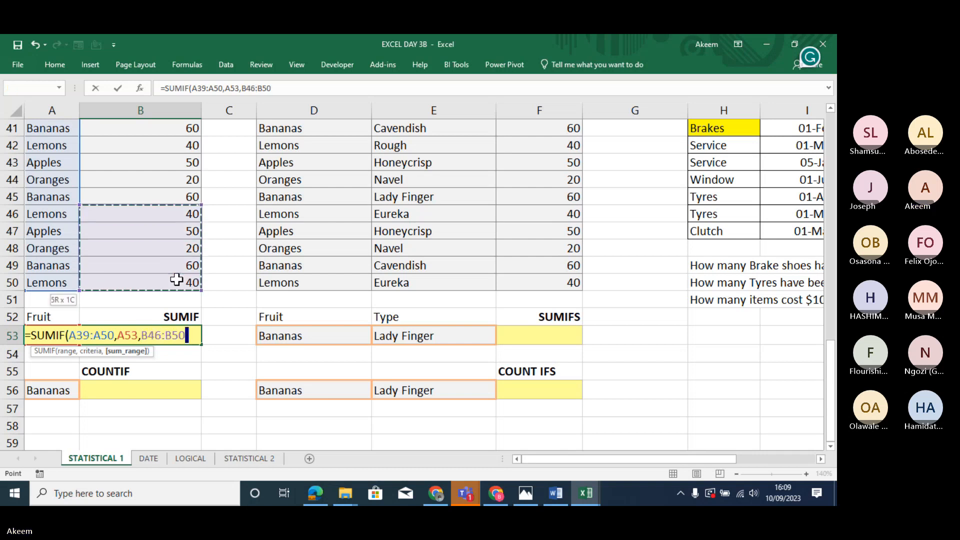
key("shift+Up")
key("shift+Up")
key("shift+Up")
key("shift+Up")
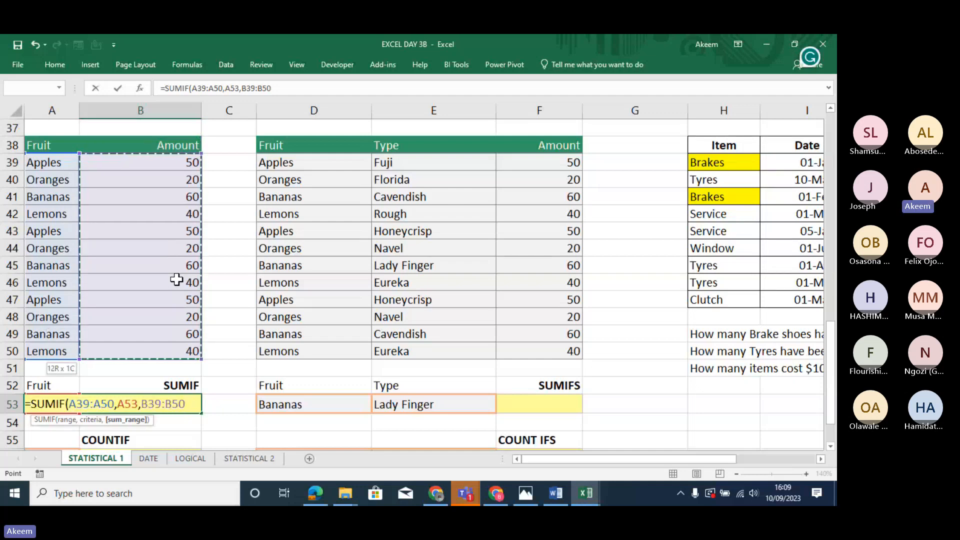
type(")")
key("Return")
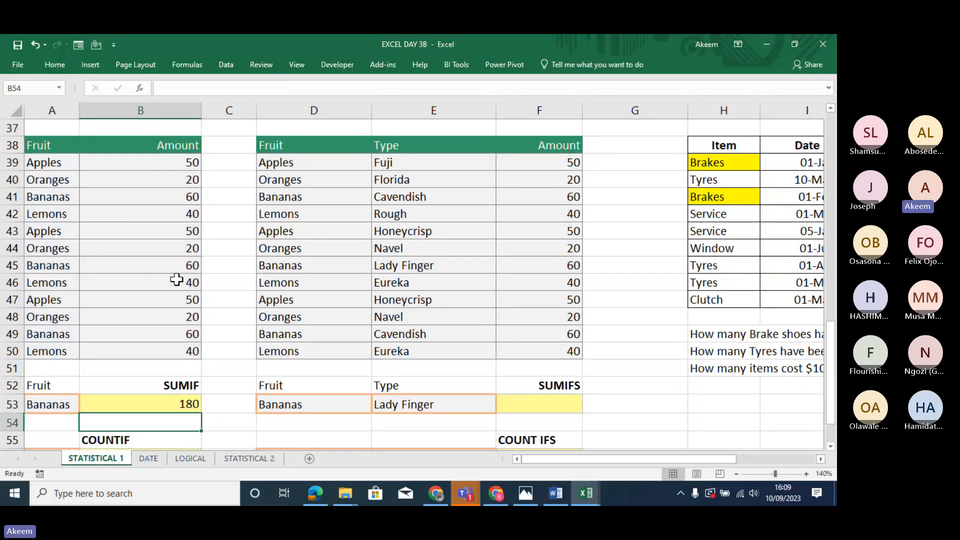
Clear the SUMIF formula from B53 so the example can be rebuilt from scratch.
left_click(178, 397)
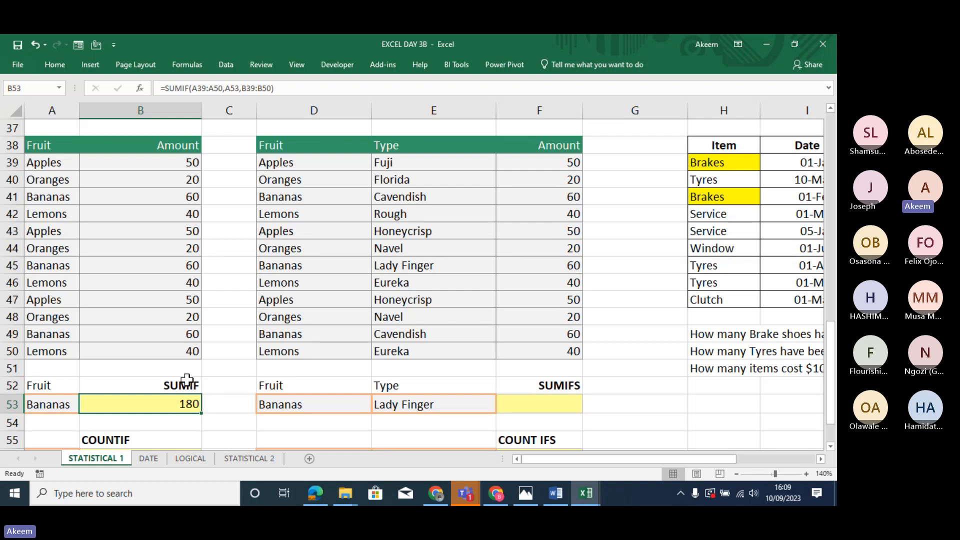
type("=")
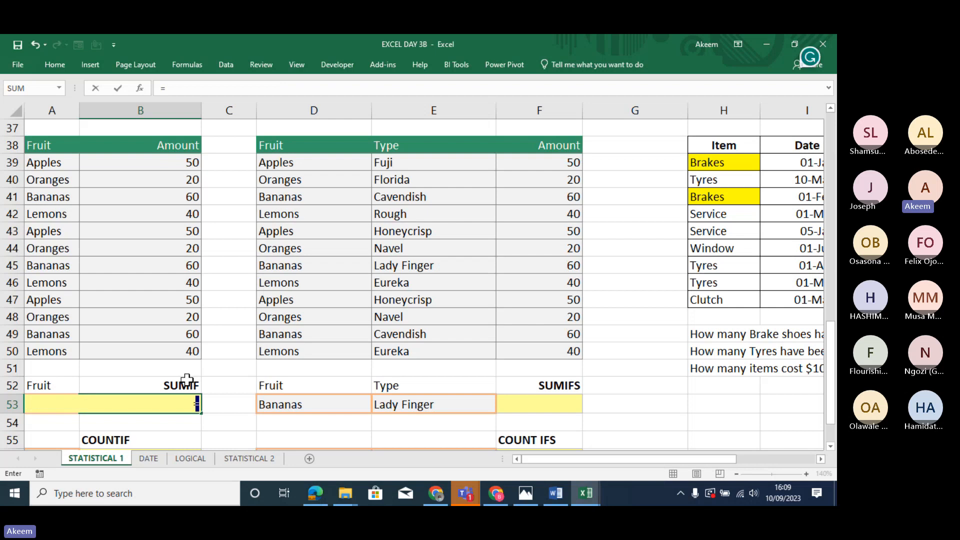
type("S")
key("BackSpace")
key("BackSpace")
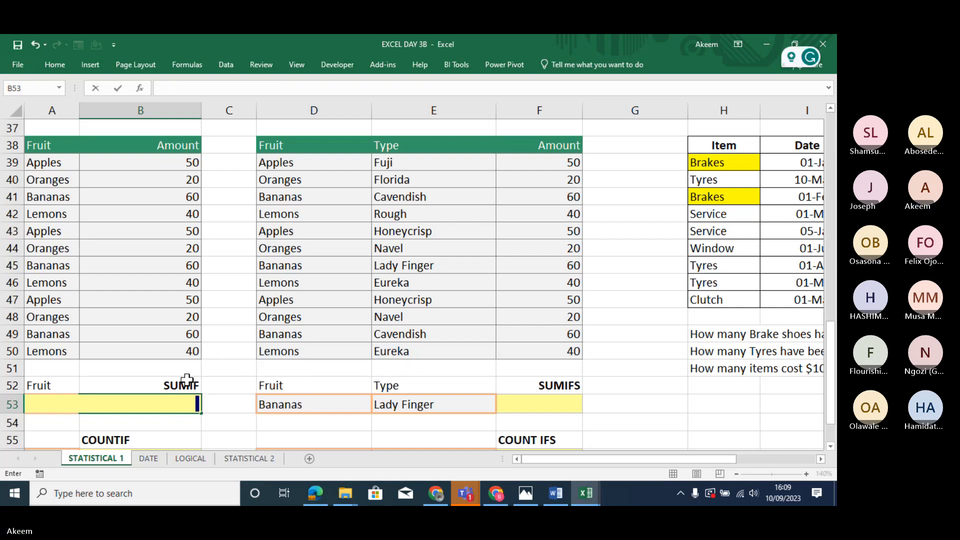
left_click(243, 401)
Start a fresh SUMIF formula in B53 with the fruit names in A39:A50 as the range.
left_click(180, 408)
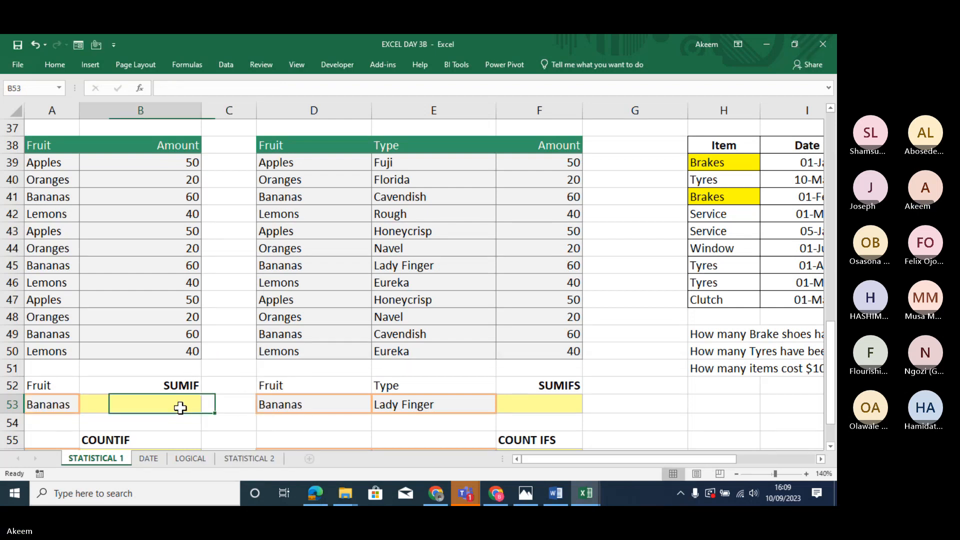
type("=SU")
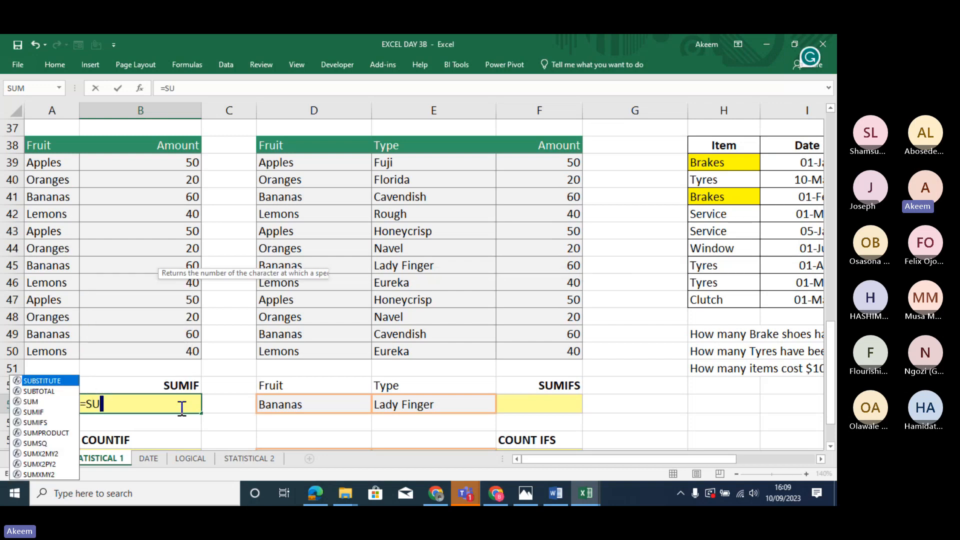
type("MIF")
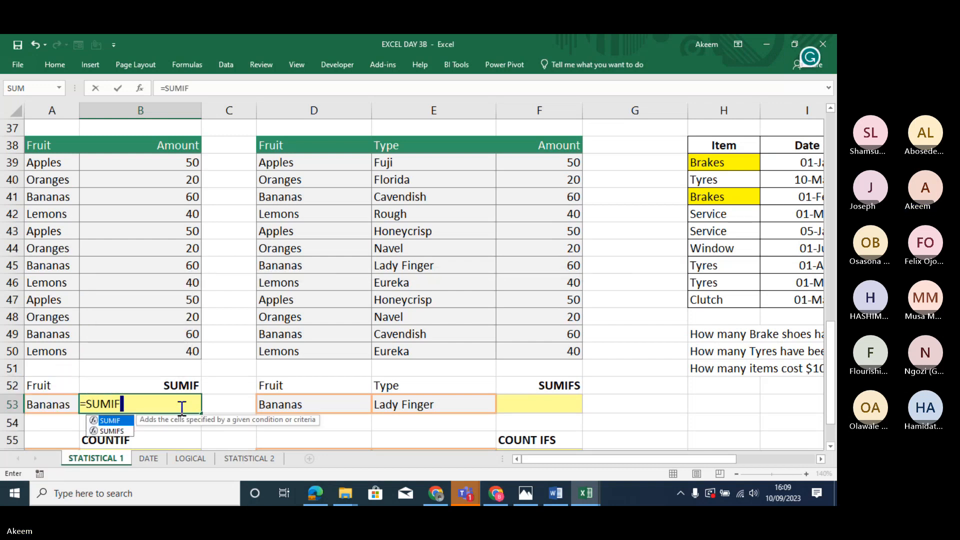
type("(")
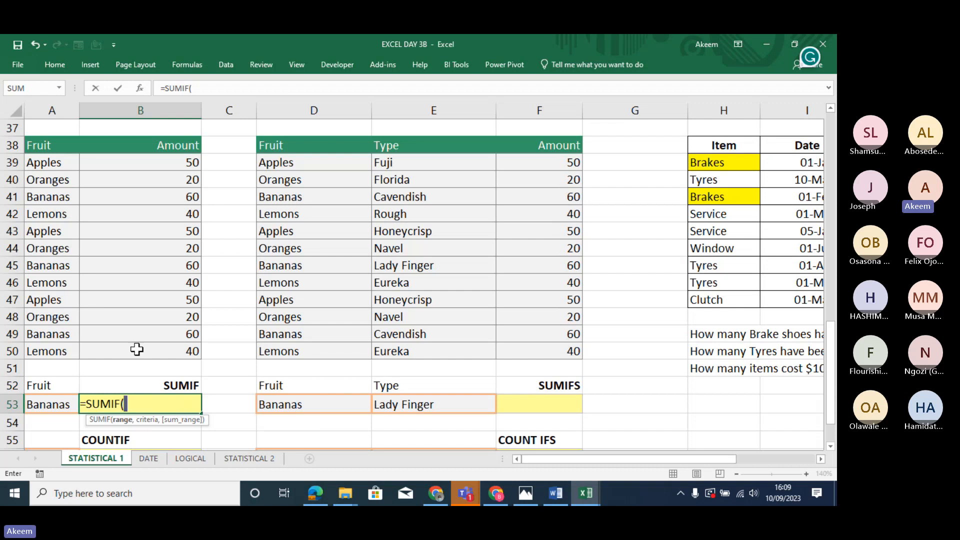
left_click_drag(44, 163, 52, 353)
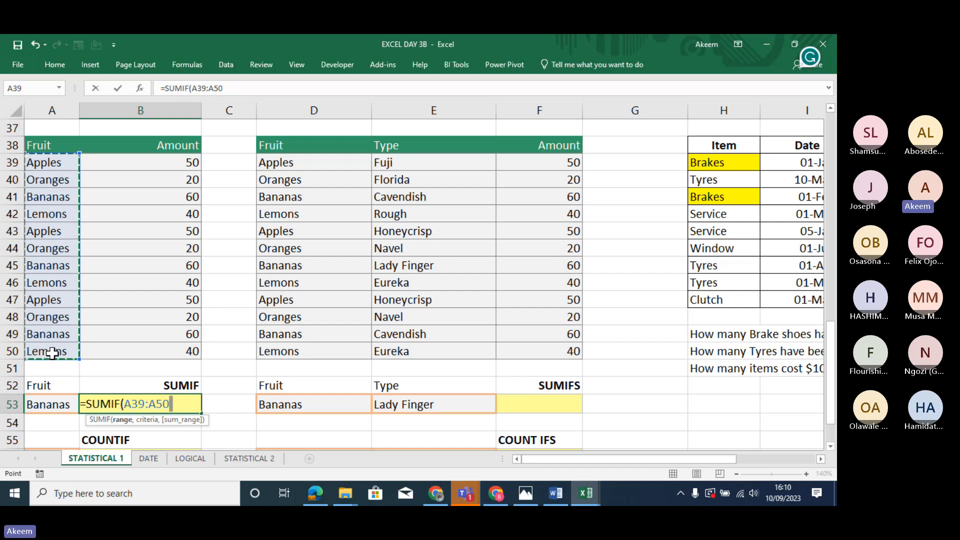
type(",")
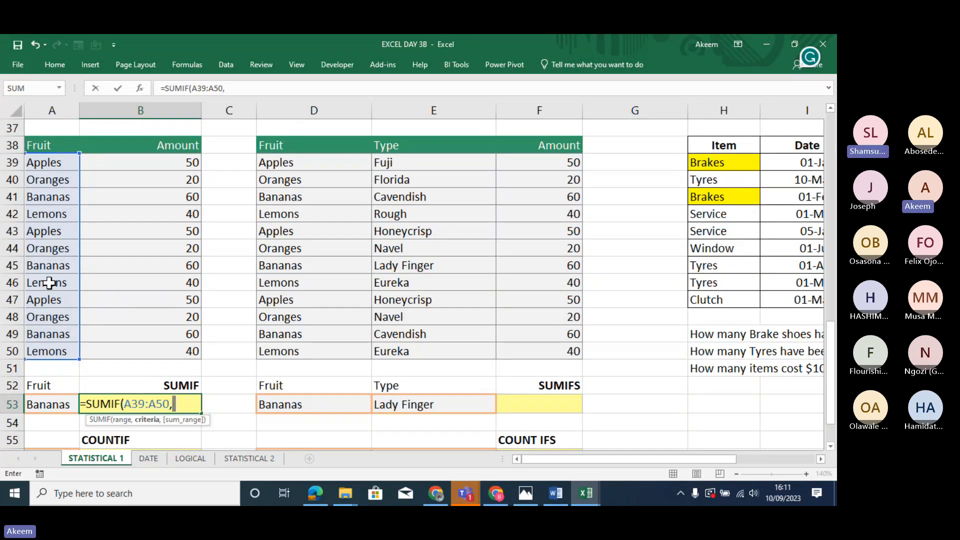
Finish the SUMIF formula with the Bananas cell A41 as the criteria and the amounts in B39:B50 as the sum range.
left_click(58, 405)
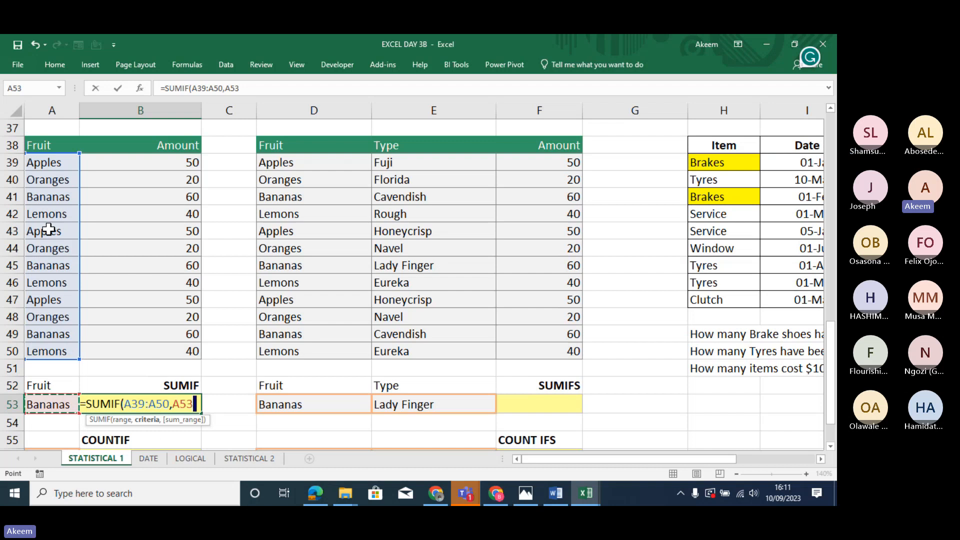
left_click(50, 199)
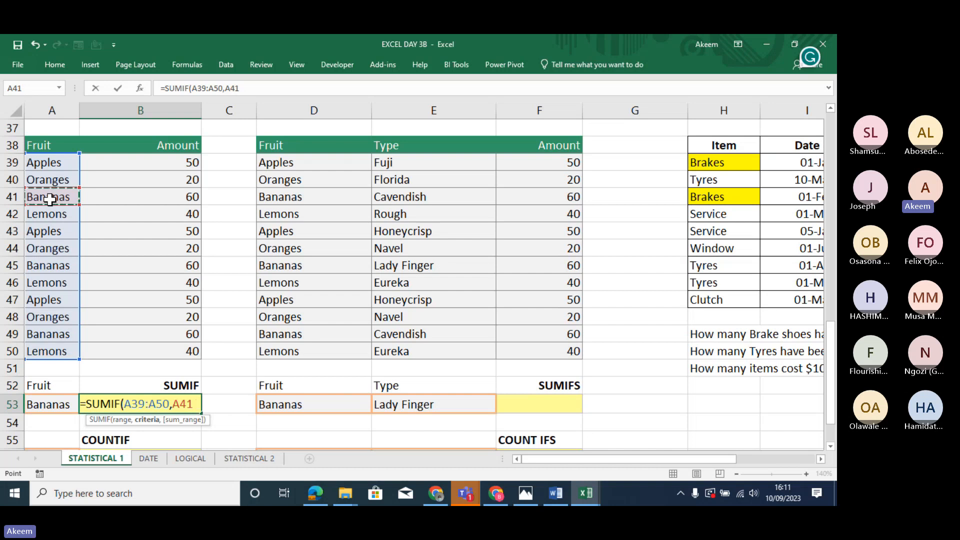
type(",")
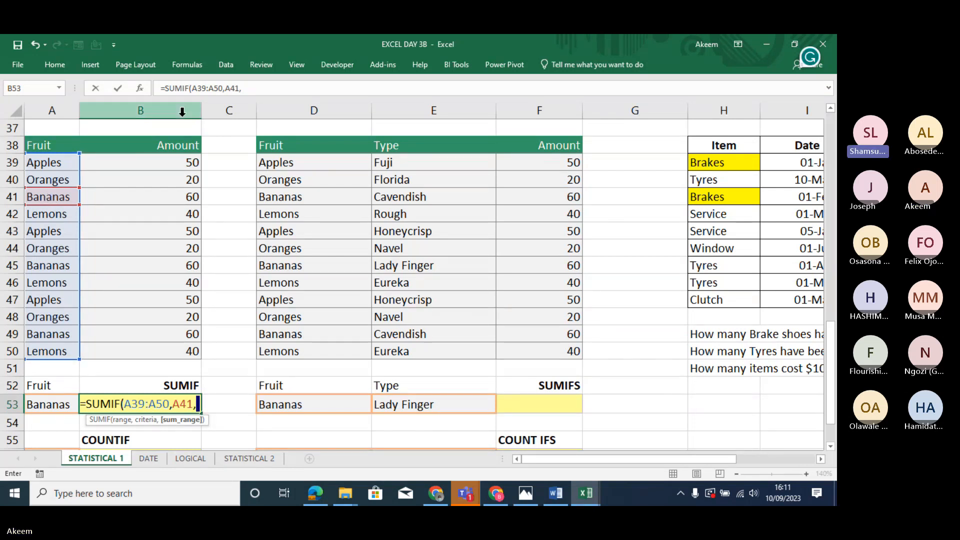
left_click_drag(179, 158, 190, 347)
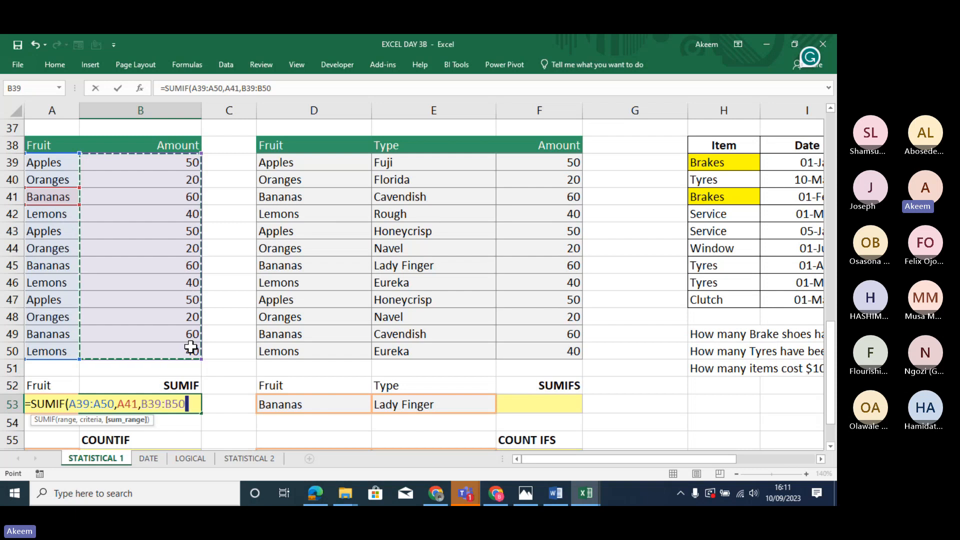
type(")")
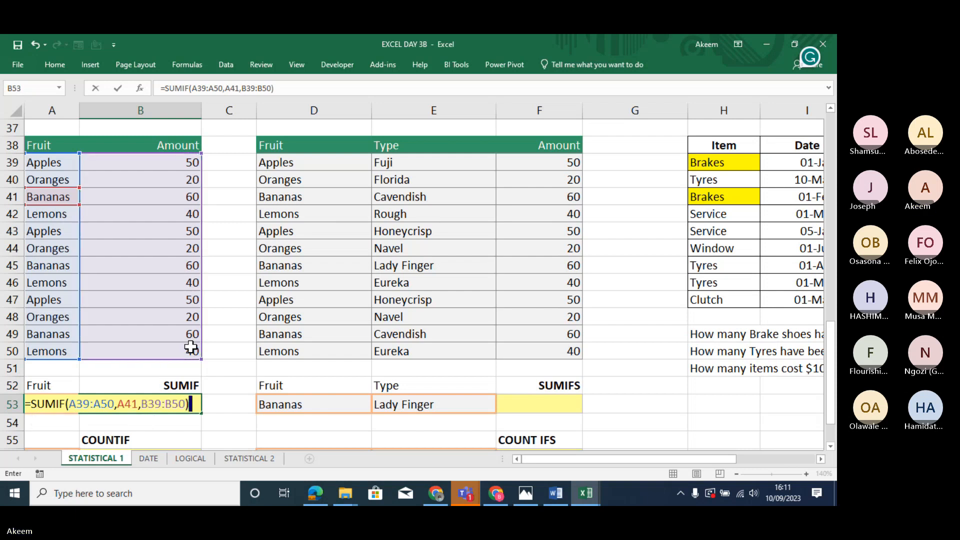
key("Return")
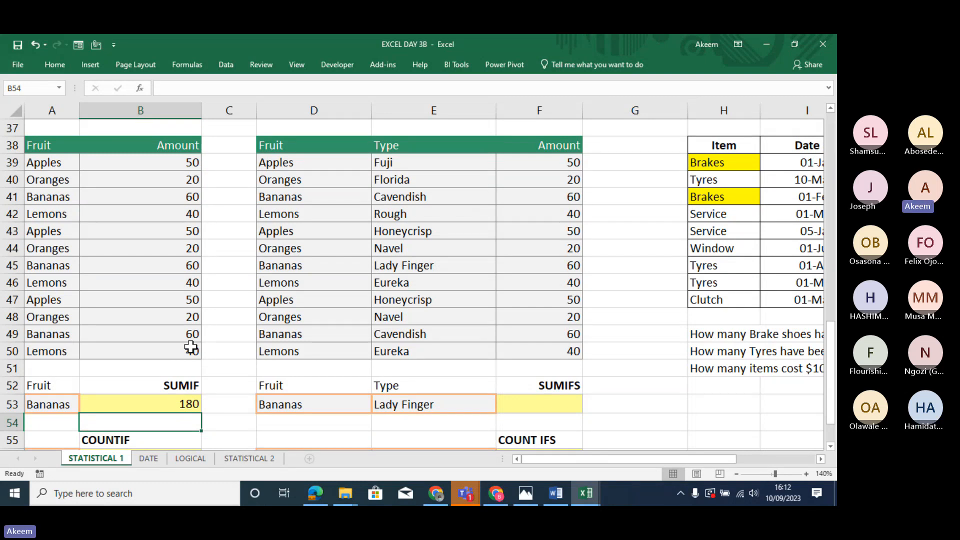
Enter the condition >50 in A54, directly below the Bananas criterion.
key("Down")
key("Down")
key("Down")
key("Down")
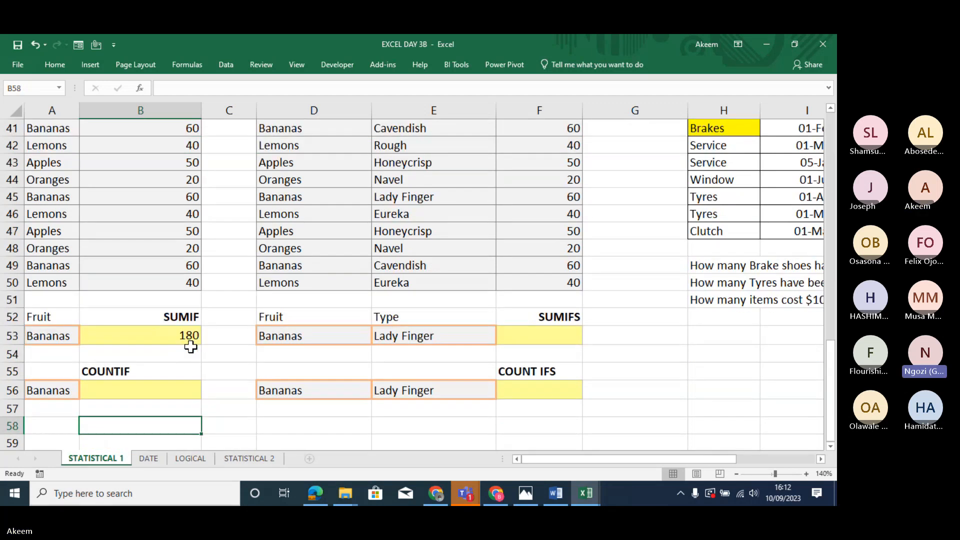
left_click(62, 349)
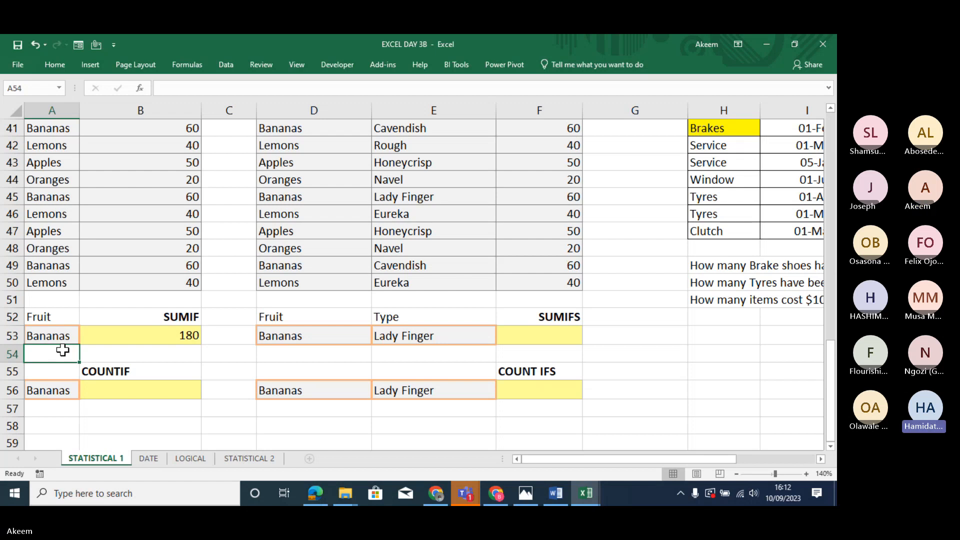
type(">50")
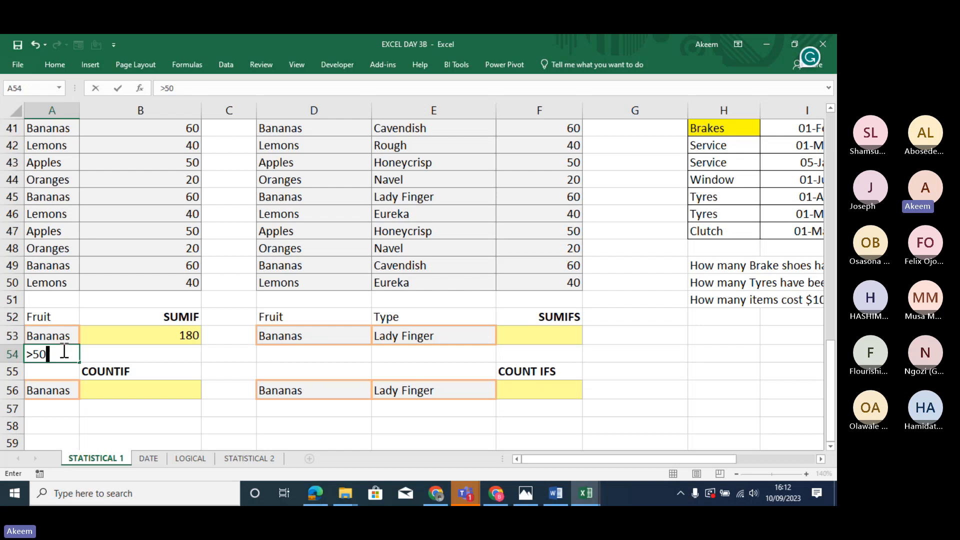
key("Tab")
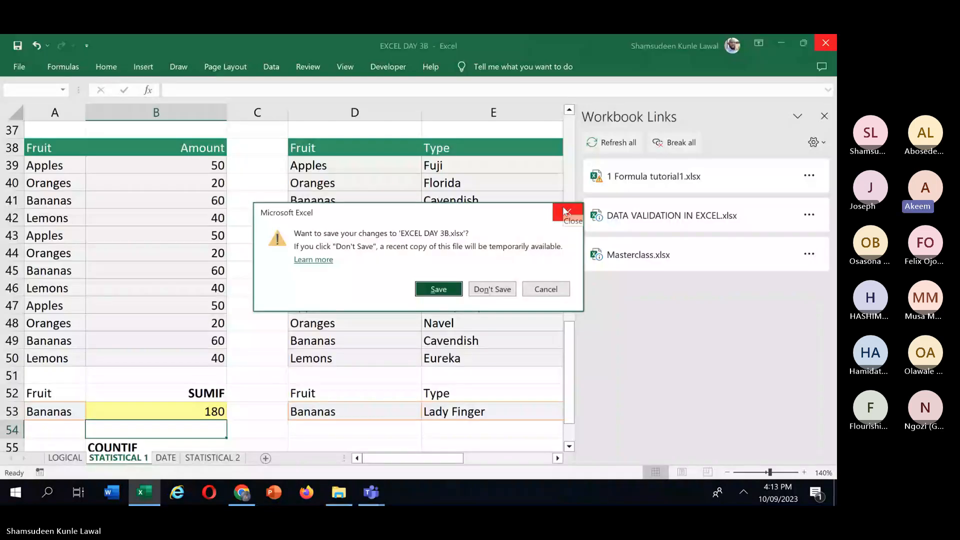
Dismiss the save prompt for EXCEL DAY 3B.xlsx without choosing to save or discard, and switch to the Teams meeting window.
left_click(567, 212)
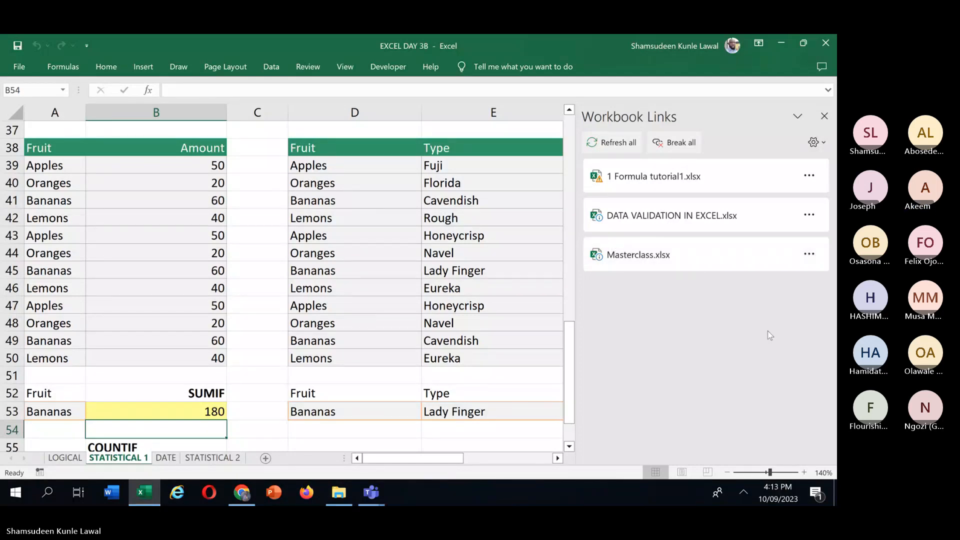
left_click(801, 314)
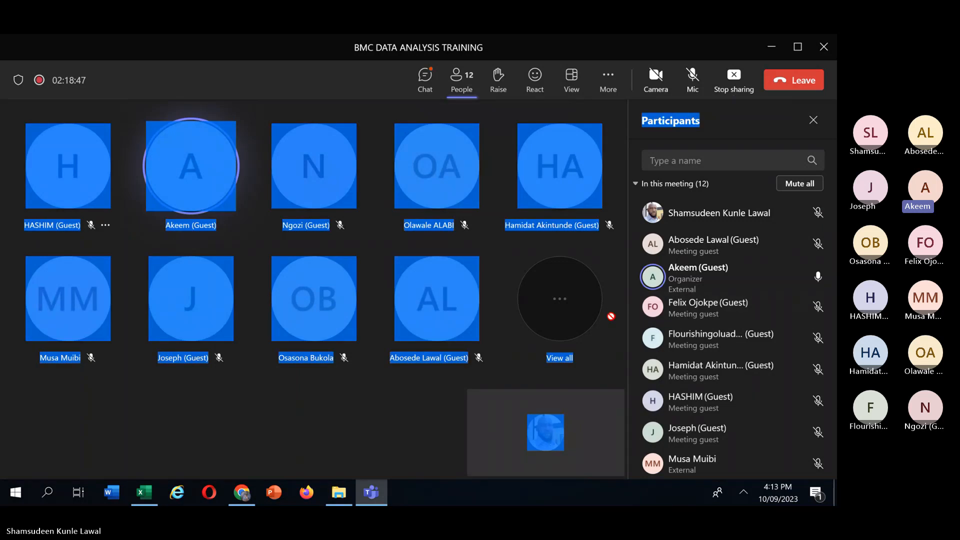
Try to close the Teams meeting window, dismissing the leave confirmation.
left_click(825, 48)
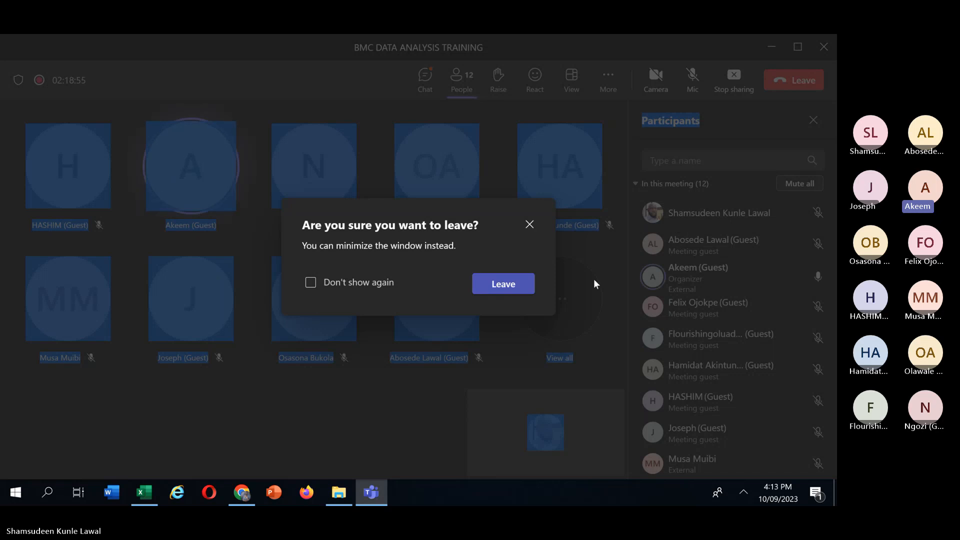
left_click(536, 229)
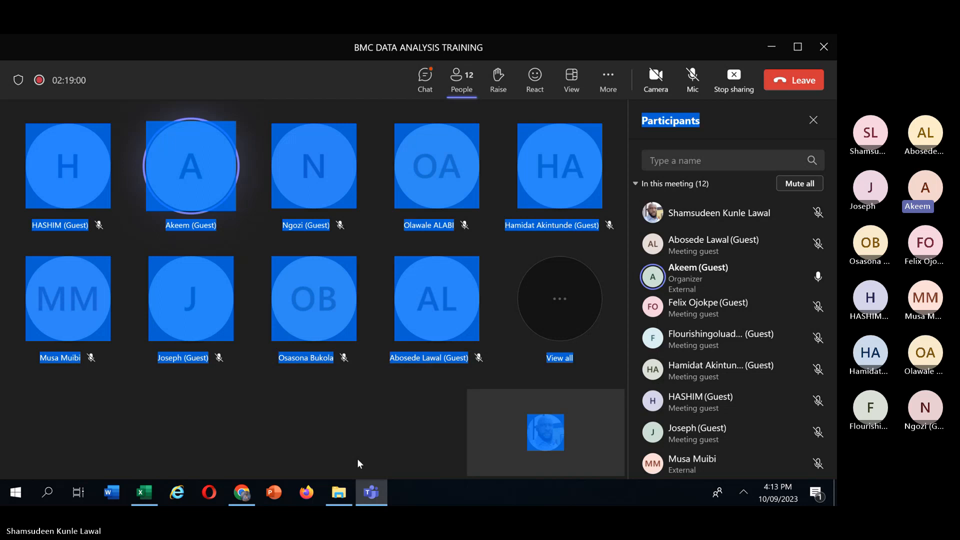
left_click(823, 46)
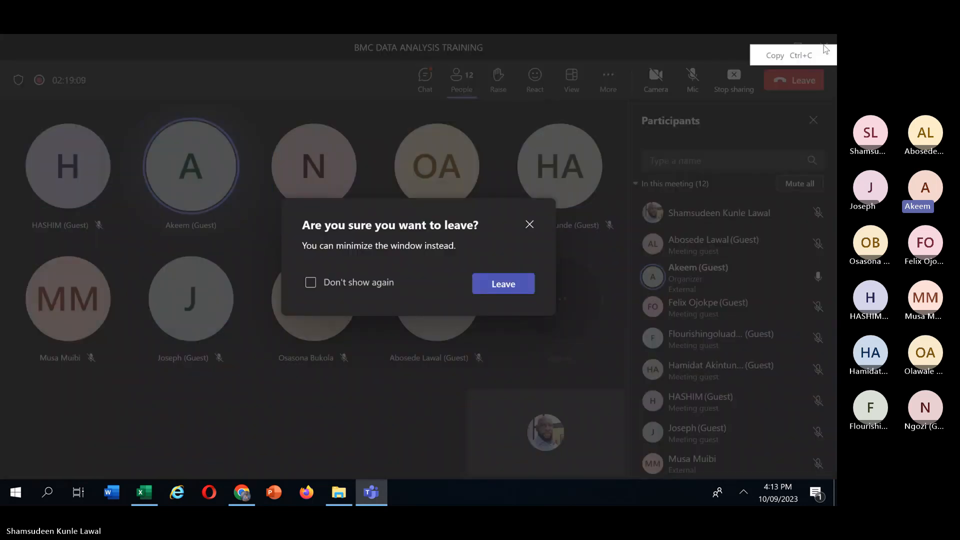
key("Escape")
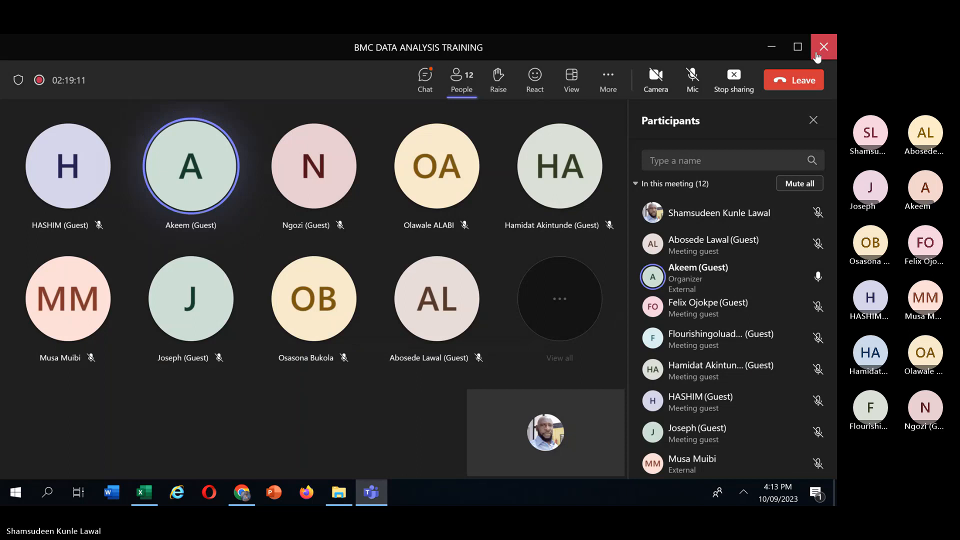
left_click(815, 55)
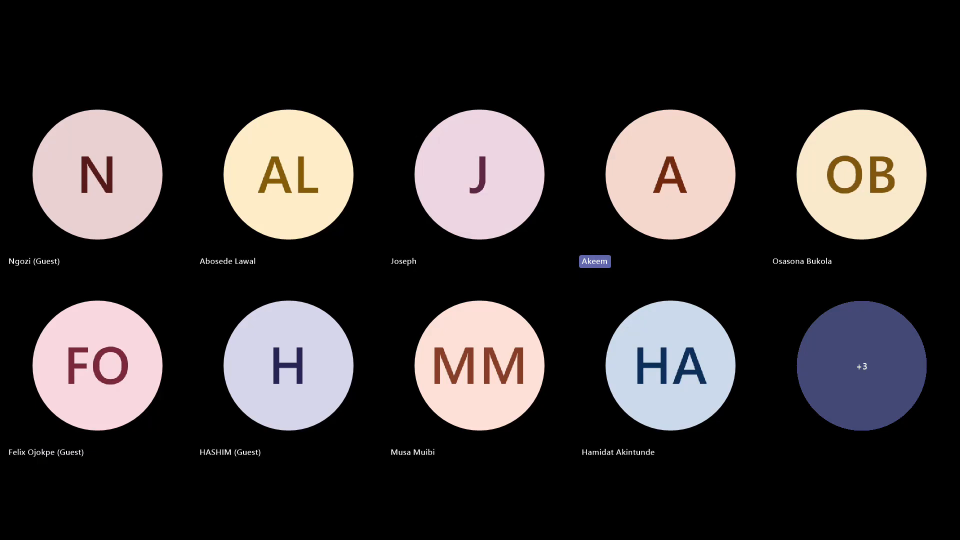
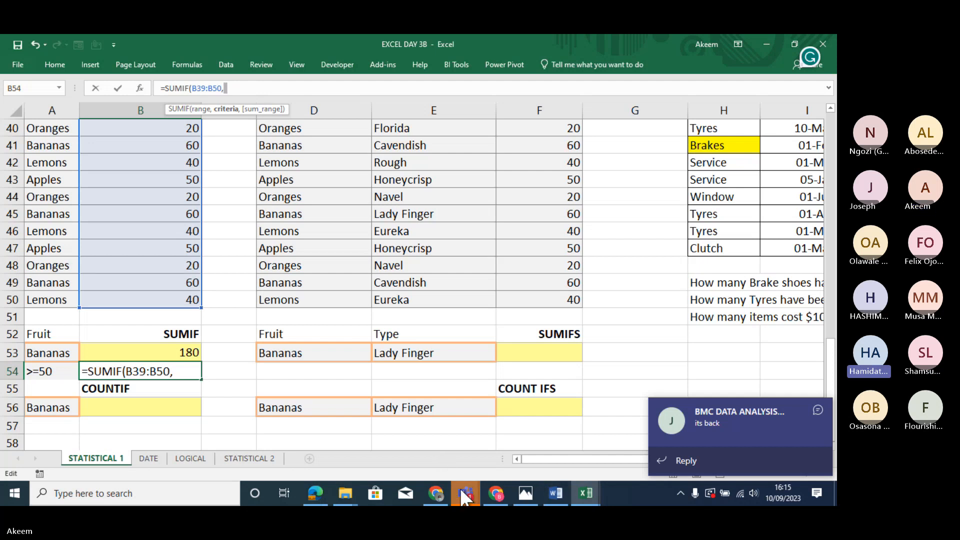
Switch to the Teams meeting window, mute and unmute the microphone, and return to the Excel workbook.
mouse_move(466, 494)
left_click(510, 425)
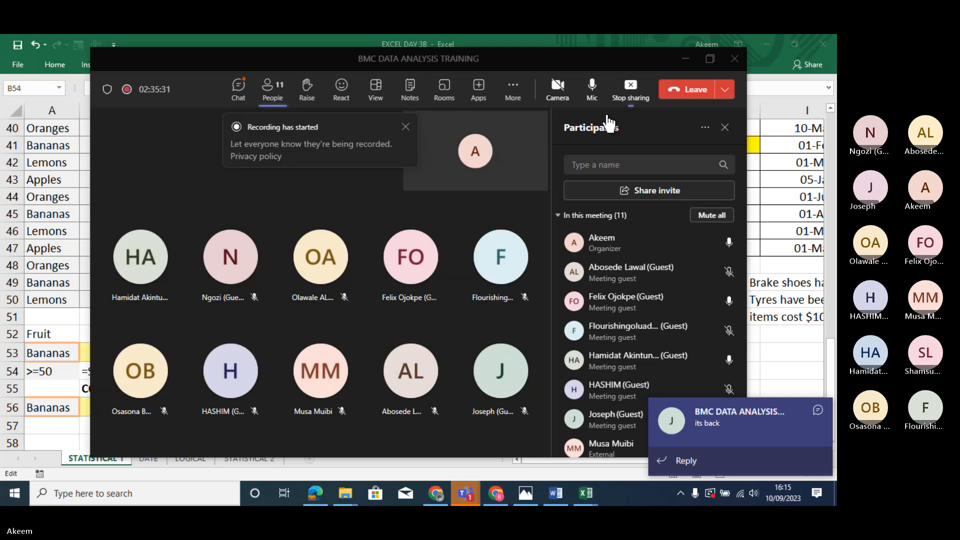
left_click(594, 95)
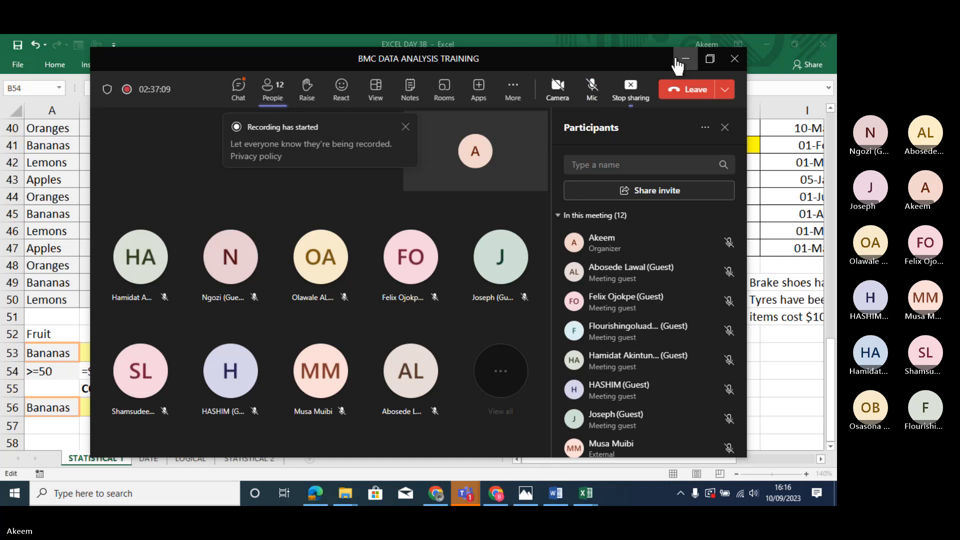
left_click(602, 86)
left_click(686, 59)
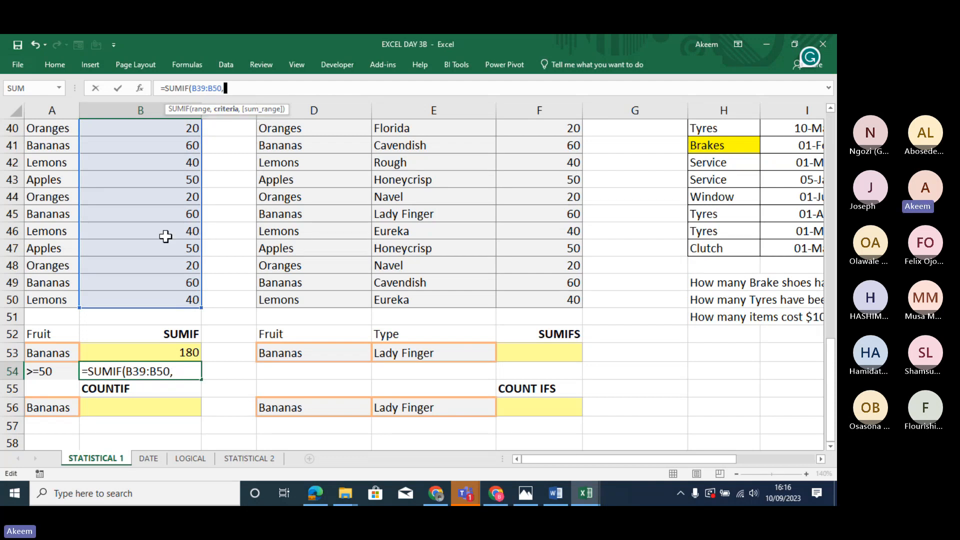
Finish the SUMIF formula in B54 with the criteria ">=50" and reopen it to review its arguments.
left_click(181, 372)
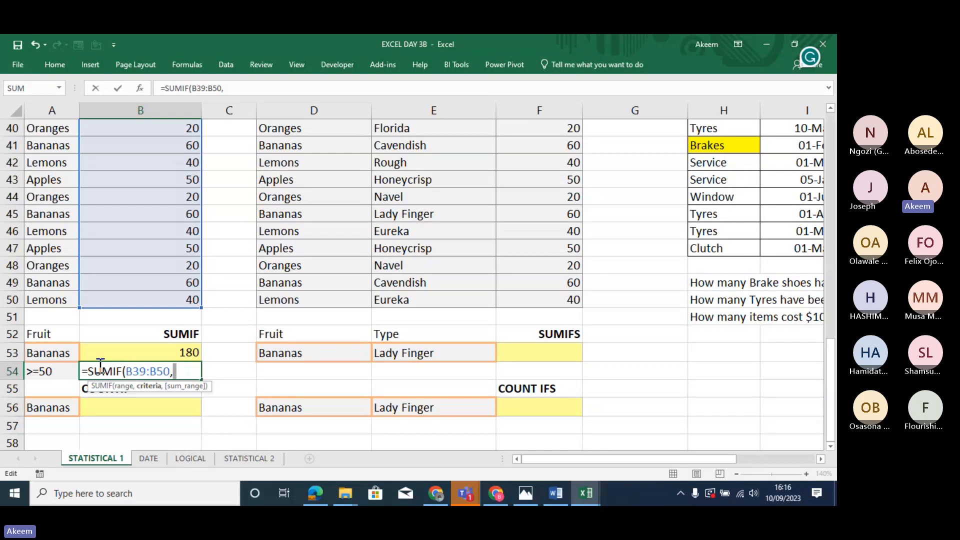
type("\">=50\")")
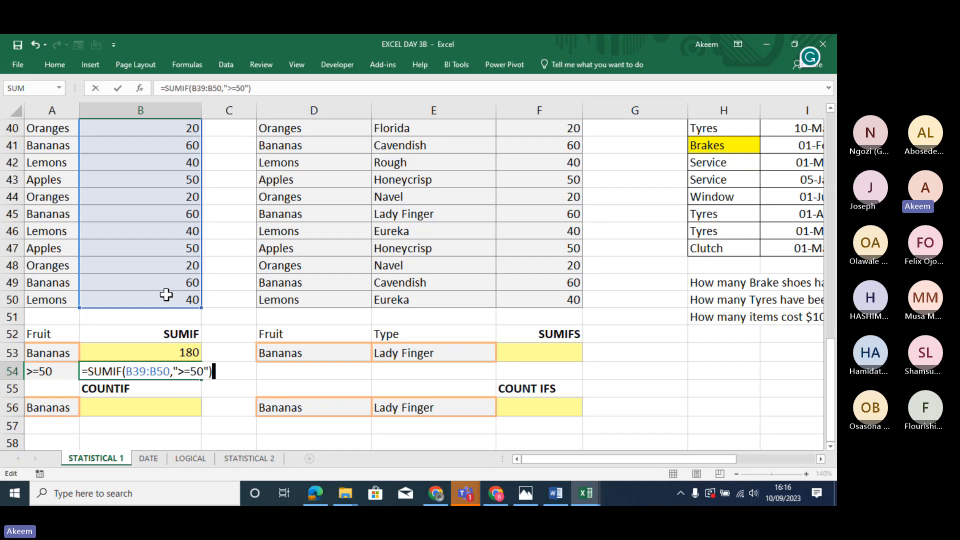
key("Return")
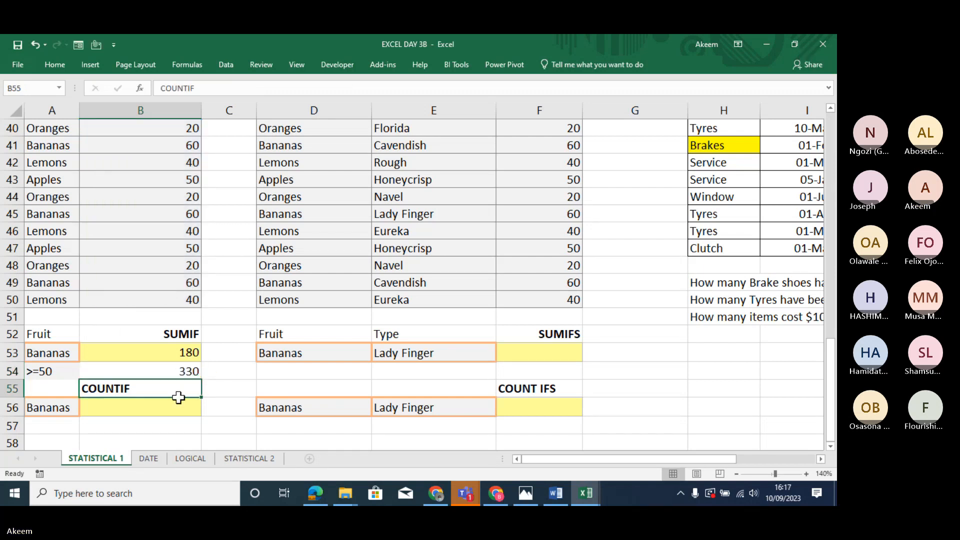
left_click(171, 371)
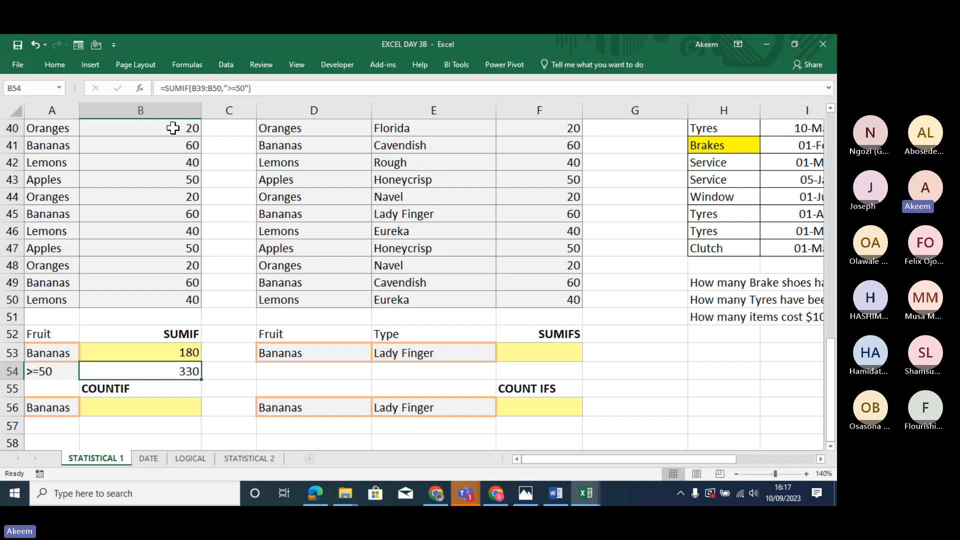
double_click(183, 372)
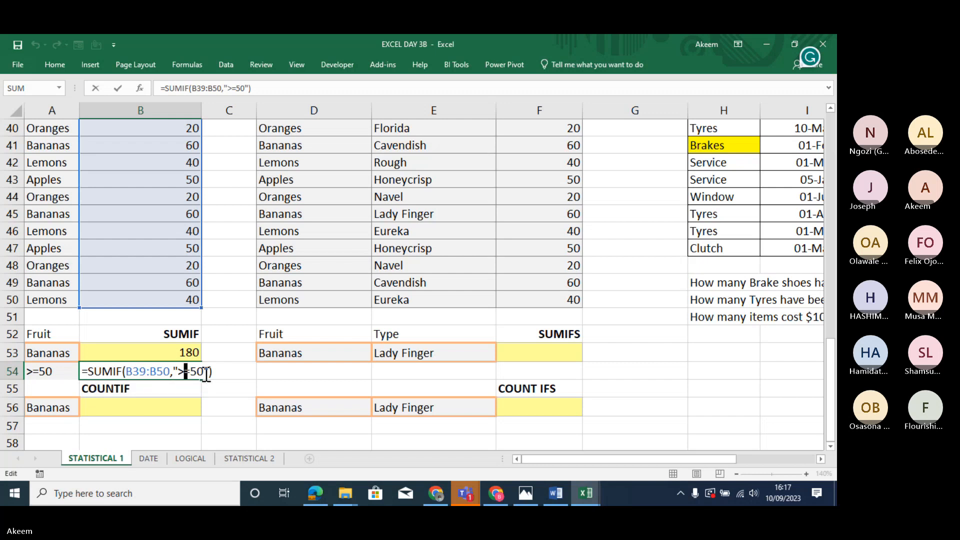
key("Return")
left_click(178, 370)
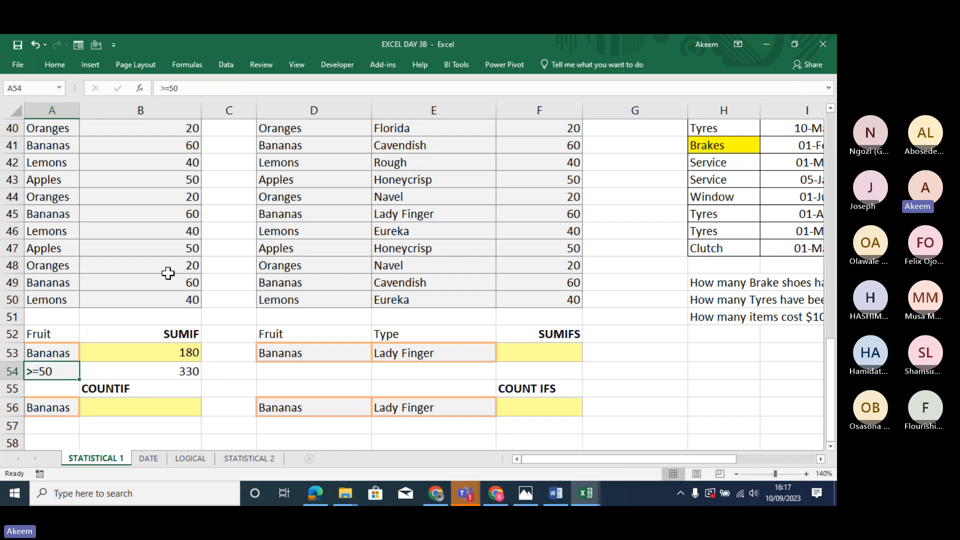
left_click(170, 298)
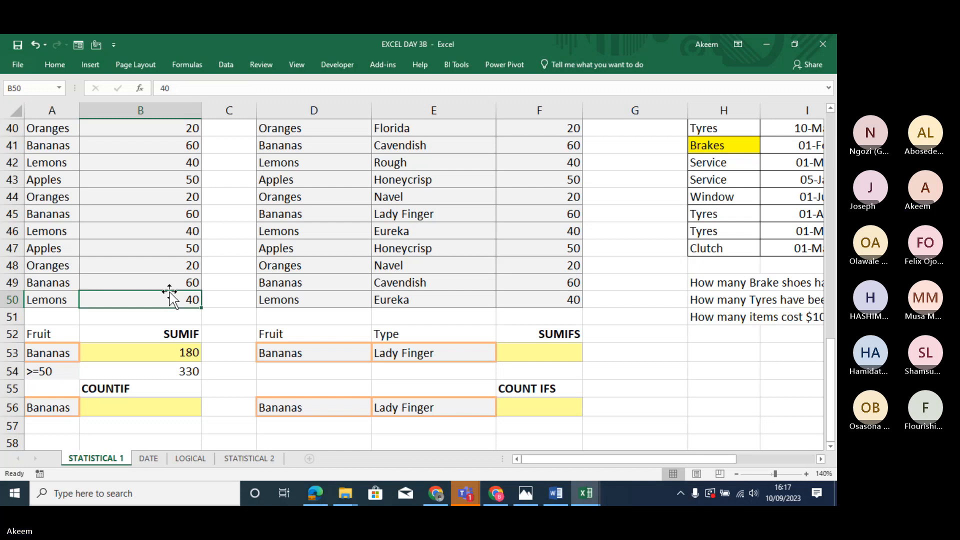
Examine the SUMIFS block on row 53, its Bananas and Lady Finger criteria, and the fruit column D above it.
left_click(536, 350)
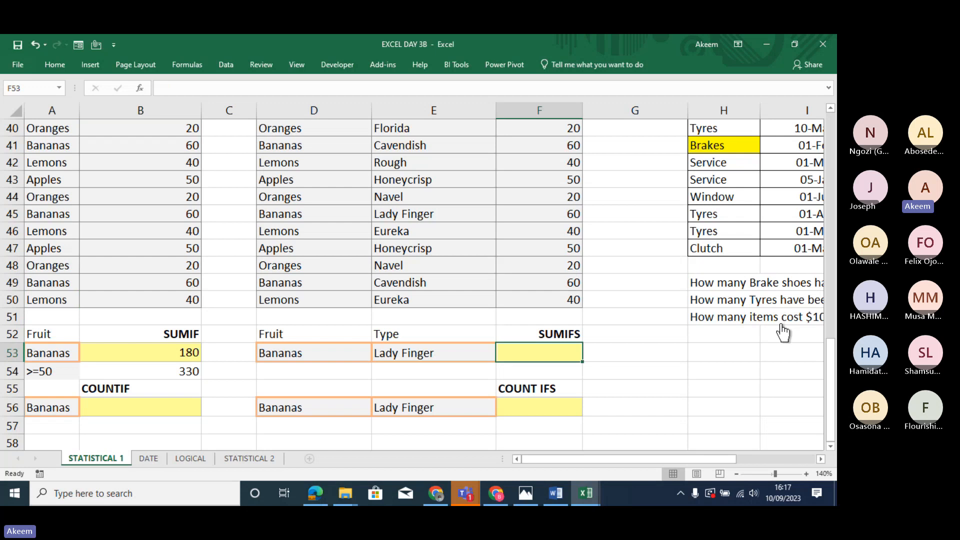
left_click(160, 371)
left_click(530, 350)
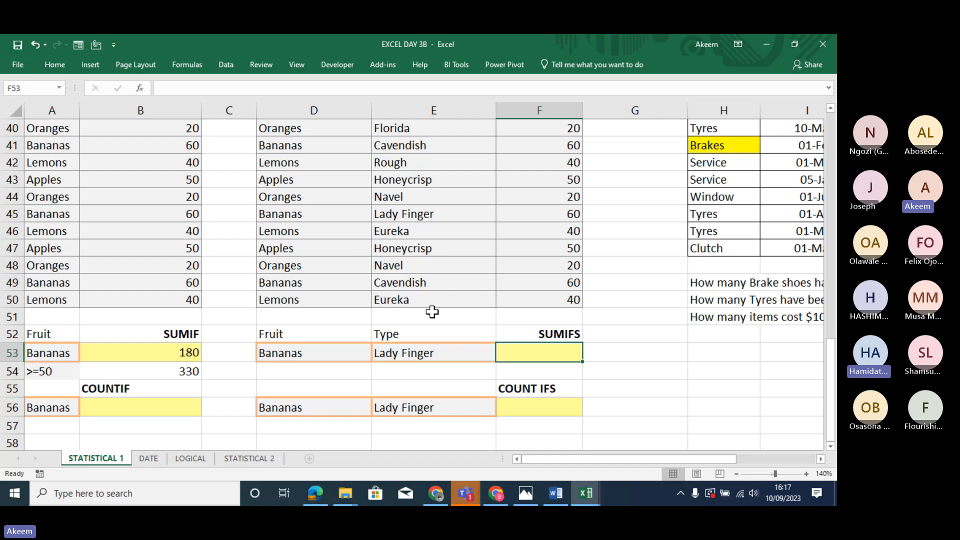
left_click(296, 353)
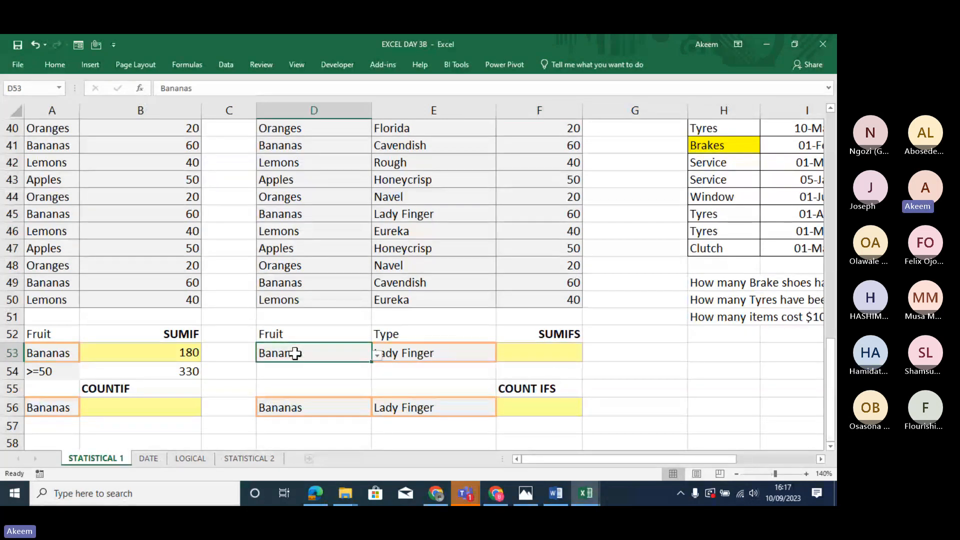
left_click(538, 352)
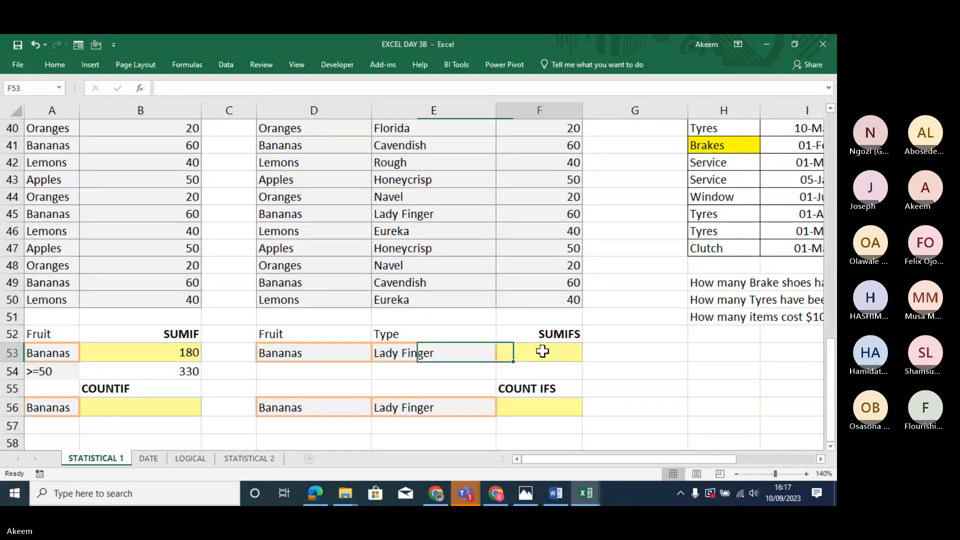
left_click(393, 354)
left_click(500, 356)
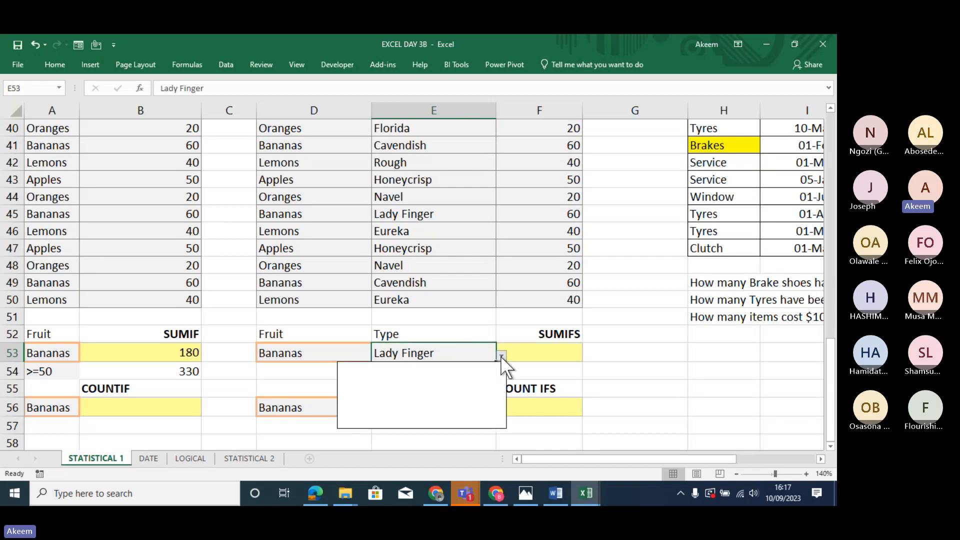
left_click(500, 356)
left_click(540, 350)
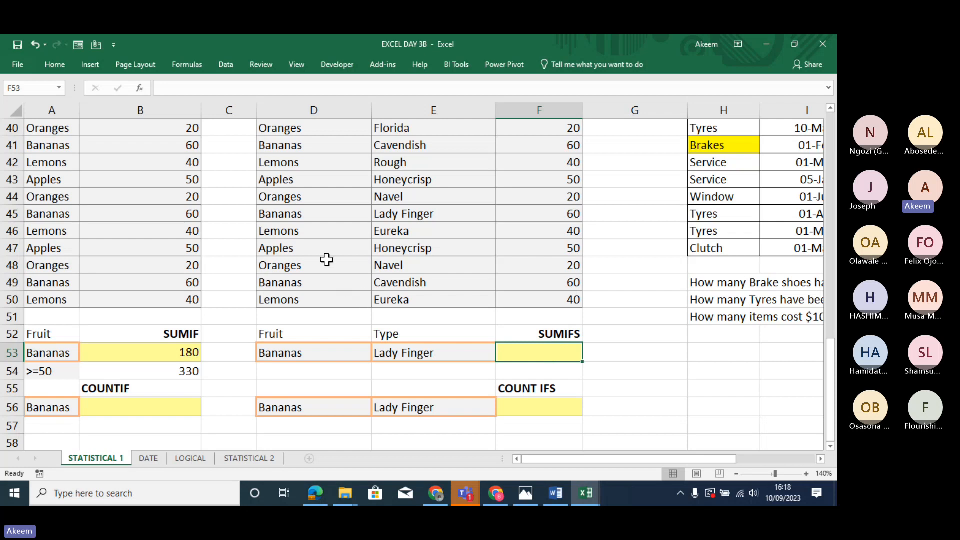
left_click(418, 355)
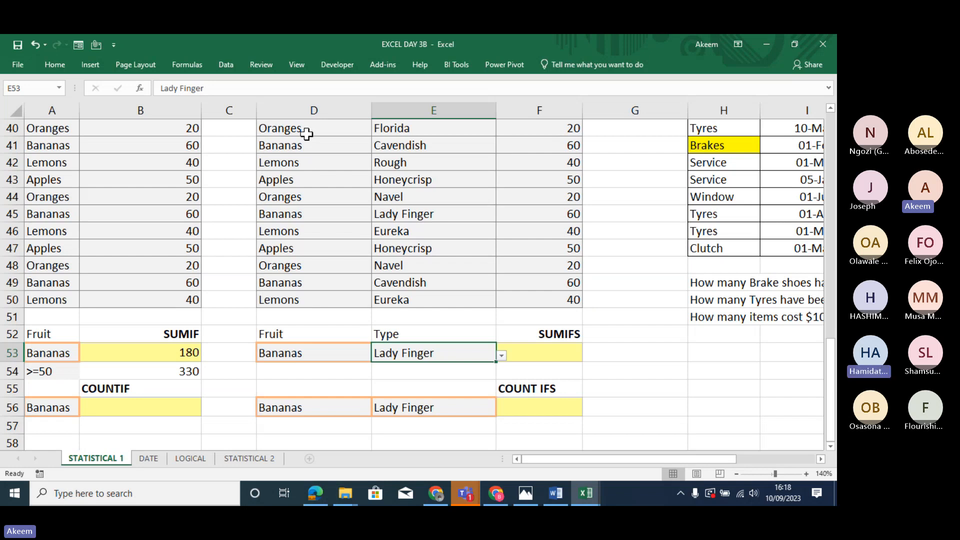
left_click_drag(307, 132, 315, 302)
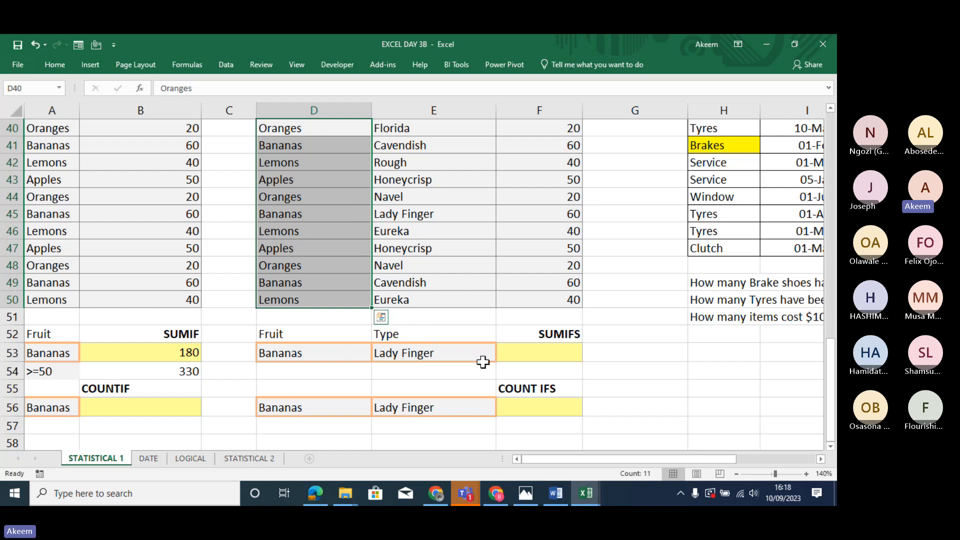
Start a SUMIFS formula in F53 under the SUMIFS heading.
left_click(554, 351)
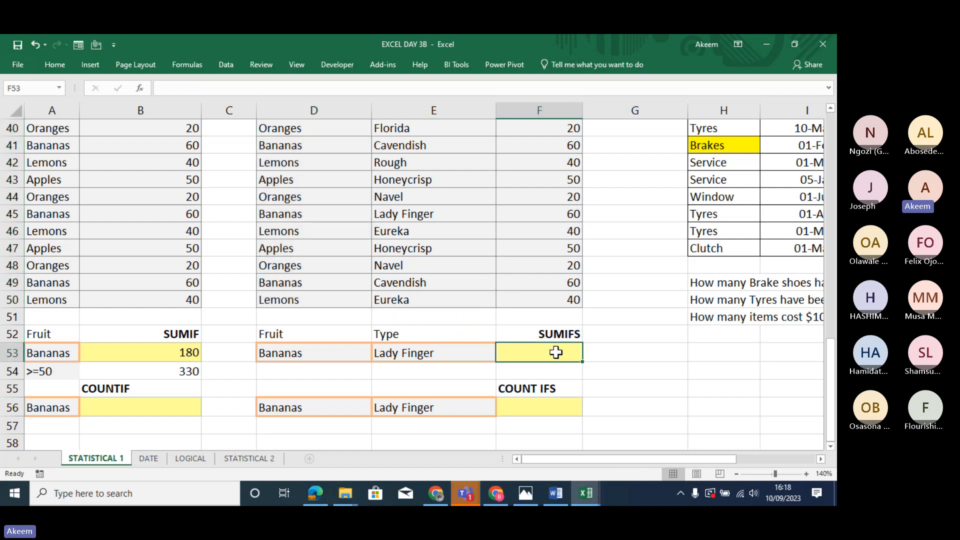
type("=")
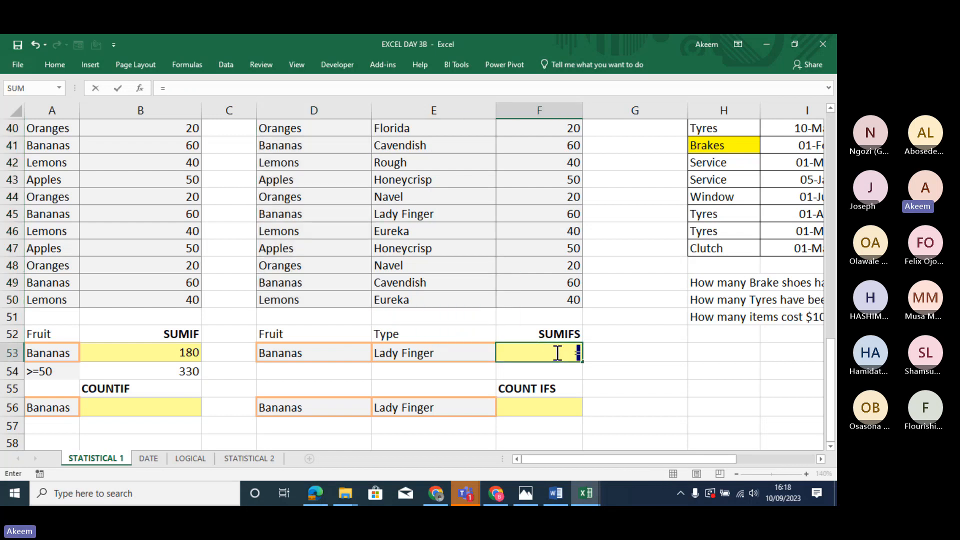
type("SUMIFS")
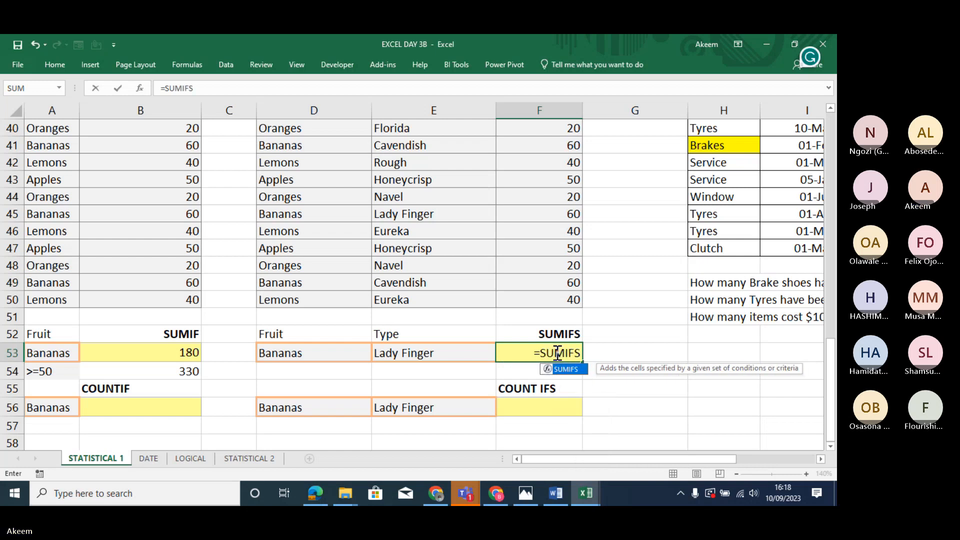
type("(")
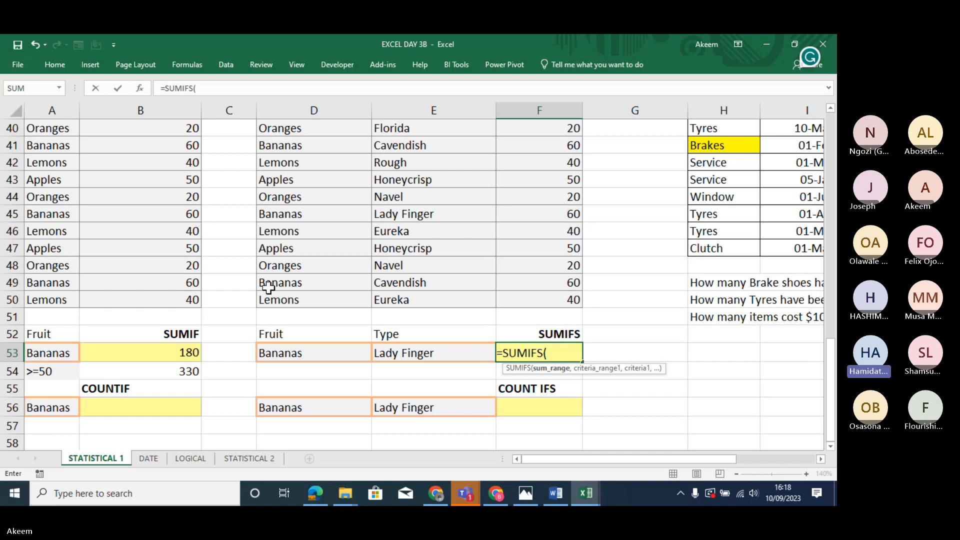
left_click(285, 300)
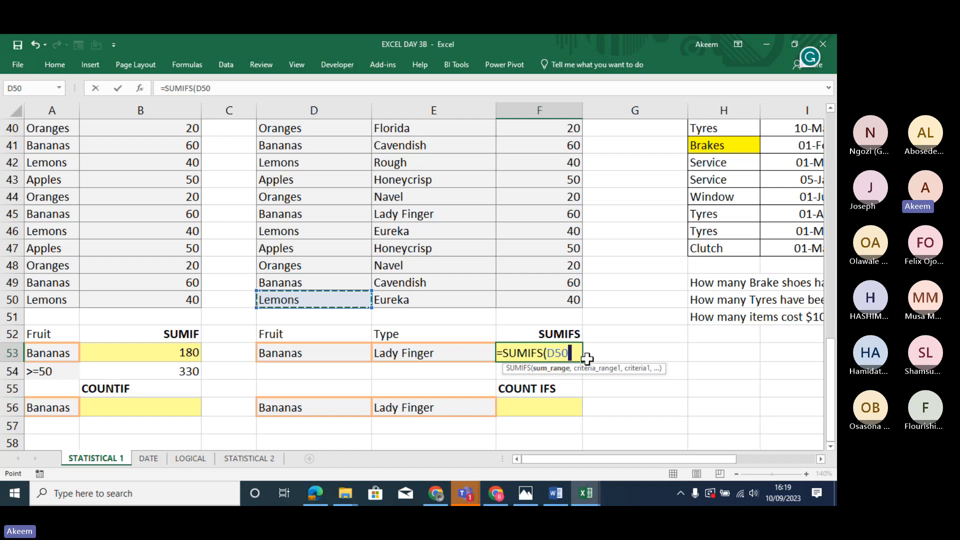
key("BackSpace")
key("BackSpace")
key("BackSpace")
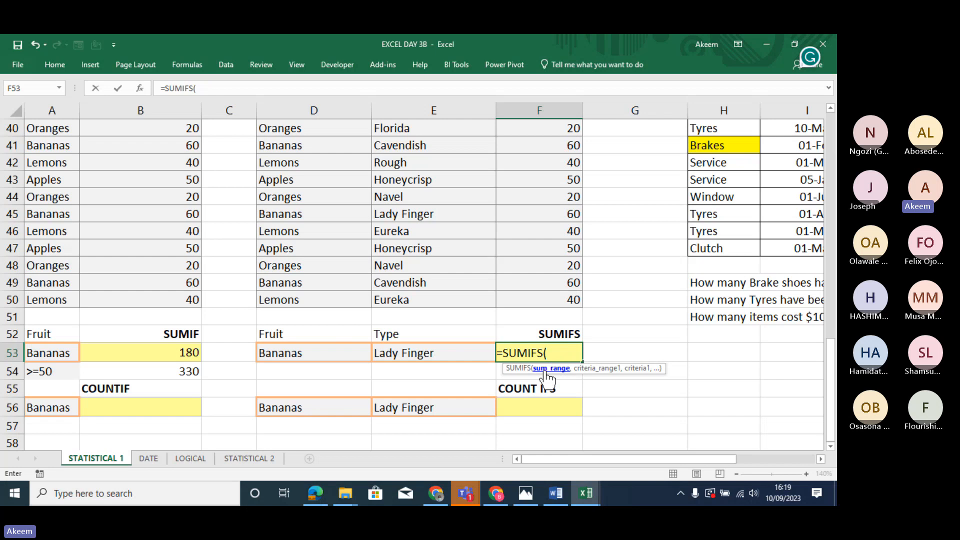
Set the amounts in F39:F50 as the sum range and the fruit names in D39:D50 as the first criteria range of the SUMIFS formula.
left_click(549, 301)
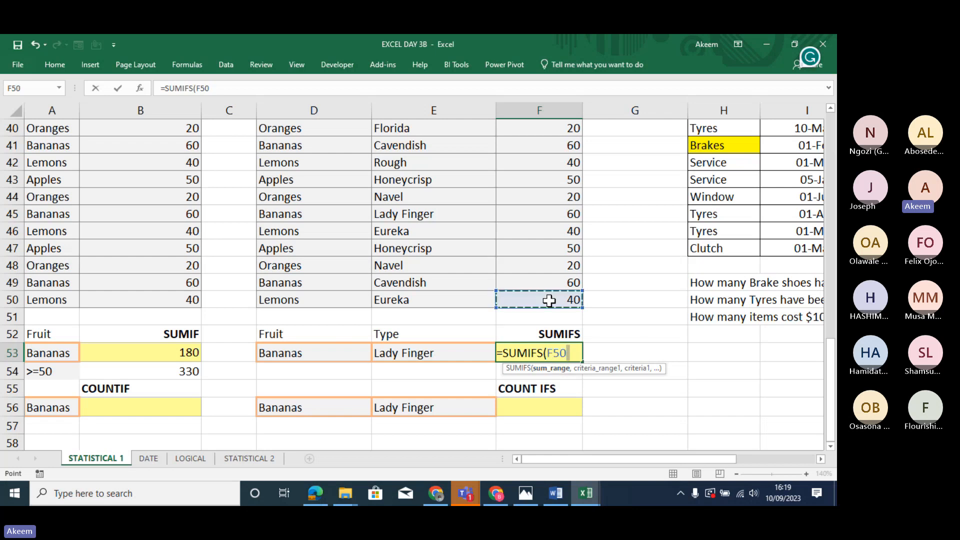
key("ctrl+shift+Up")
type(",")
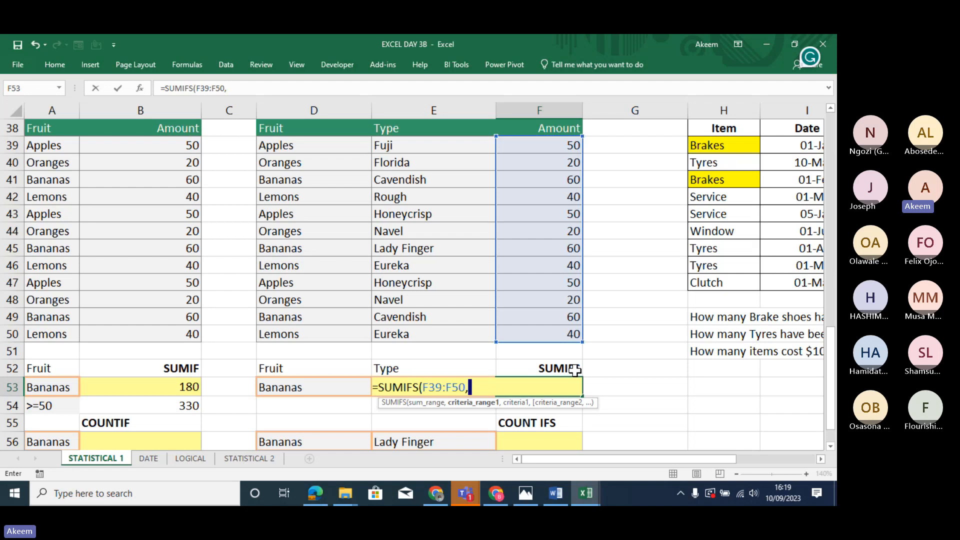
left_click(318, 332)
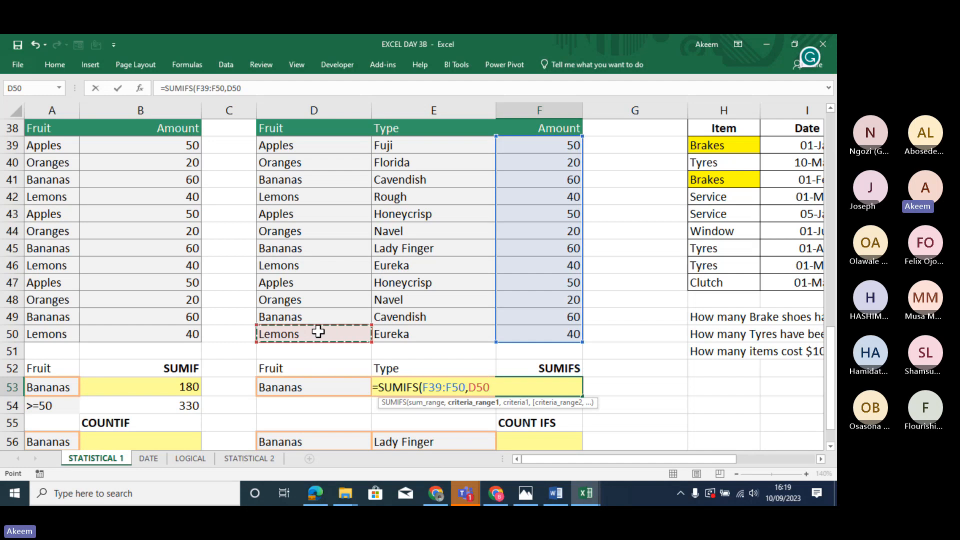
left_click_drag(318, 145, 318, 332)
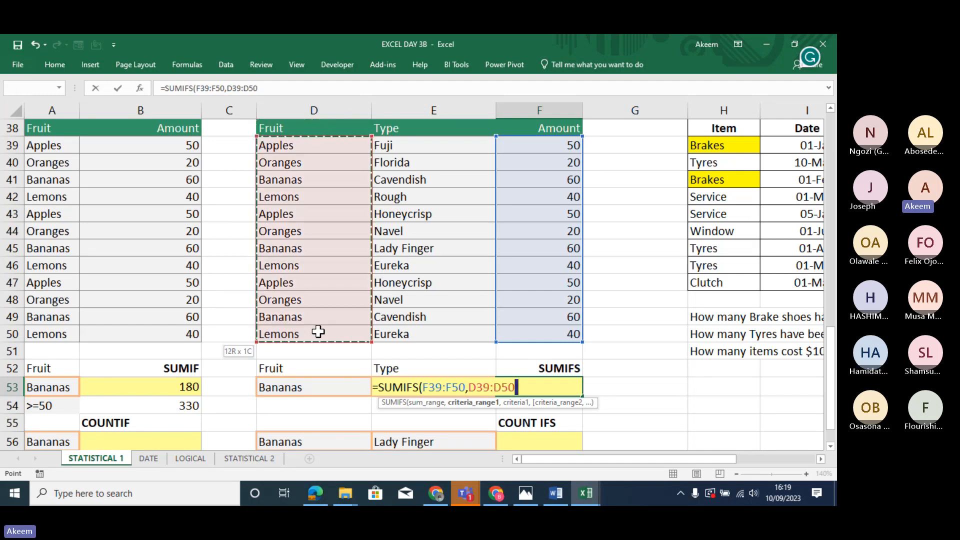
type(",")
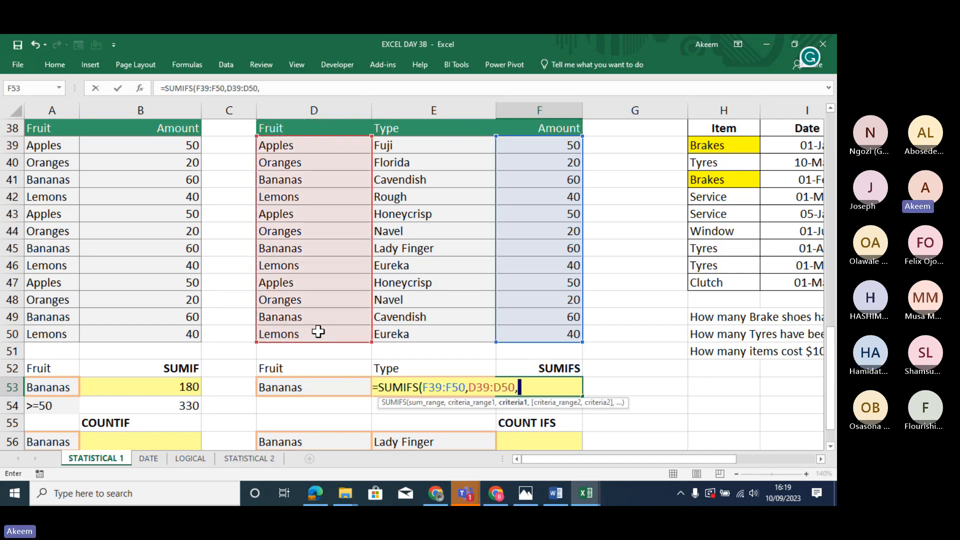
Complete the SUMIFS formula in F53 with D49 as the first criterion, E39:E50 as the second criteria range and E45 as its criterion.
left_click(297, 316)
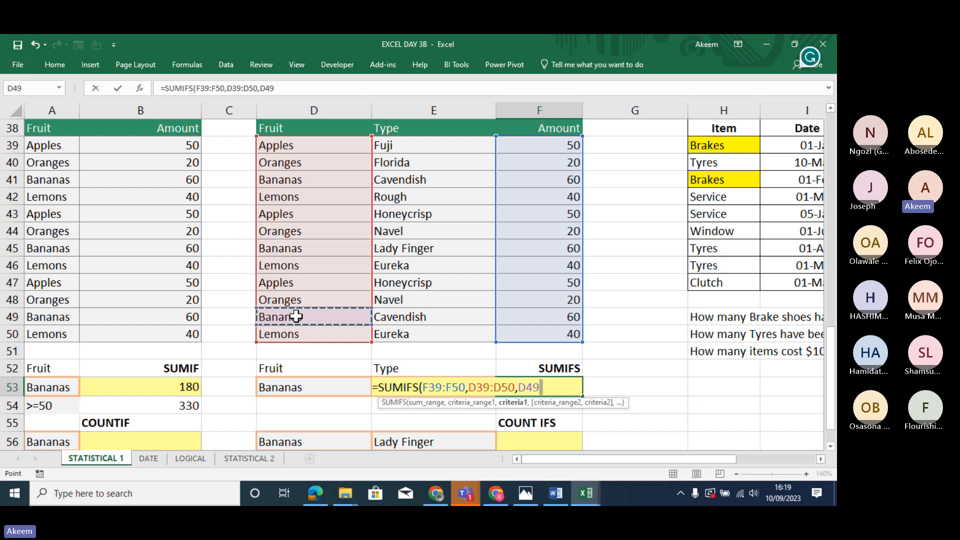
type(",")
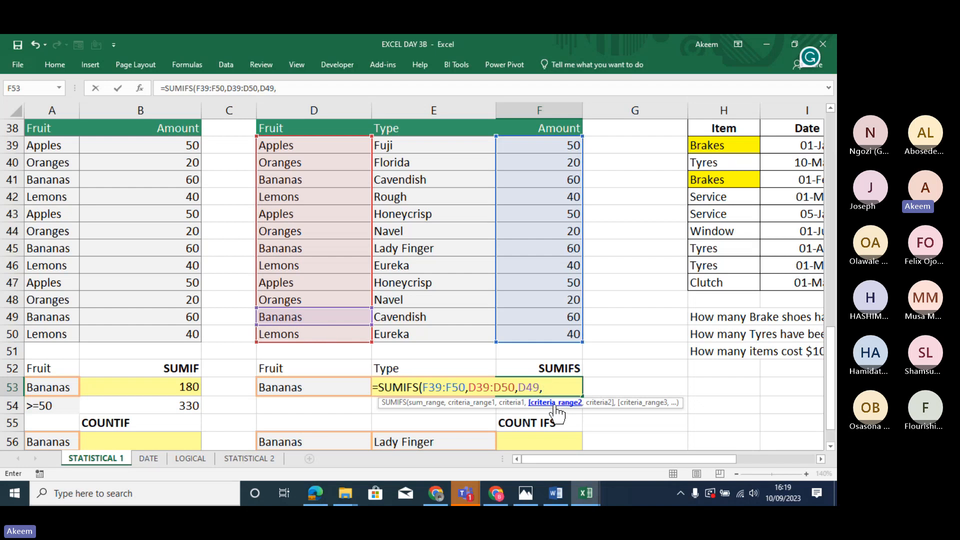
left_click(404, 148)
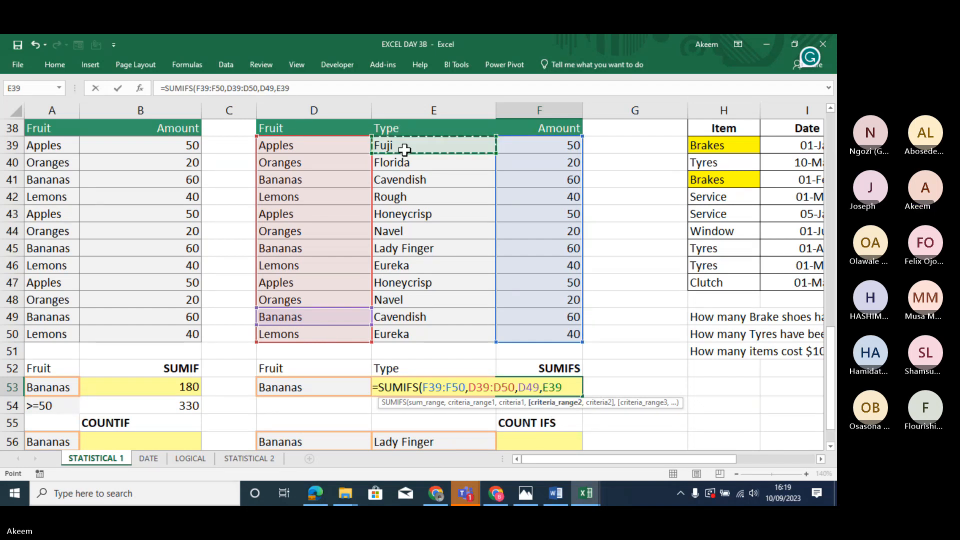
left_click_drag(404, 148, 443, 328)
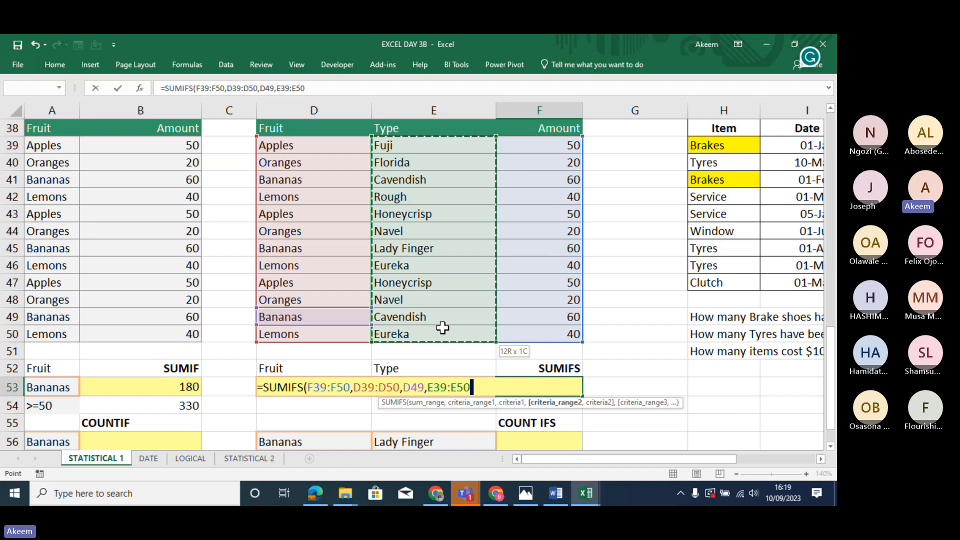
type(",")
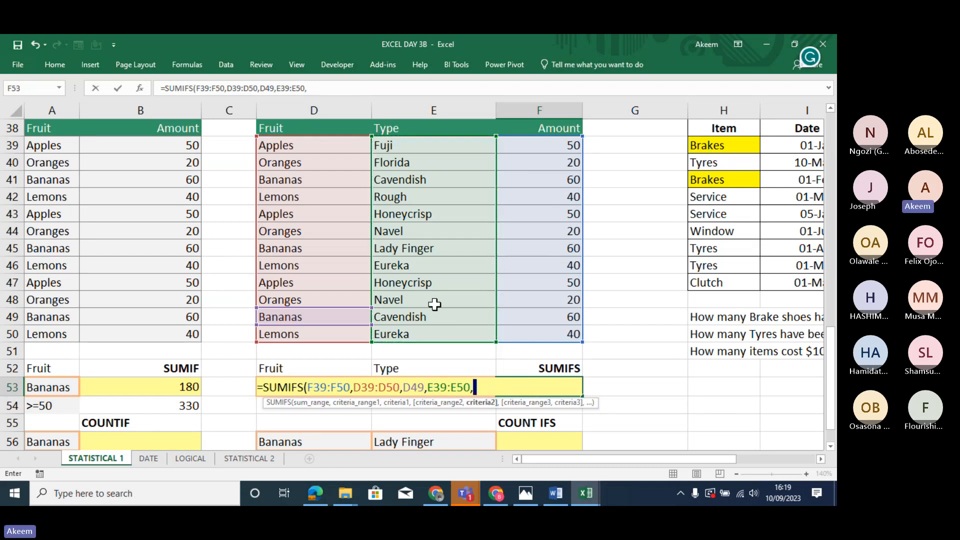
left_click(418, 248)
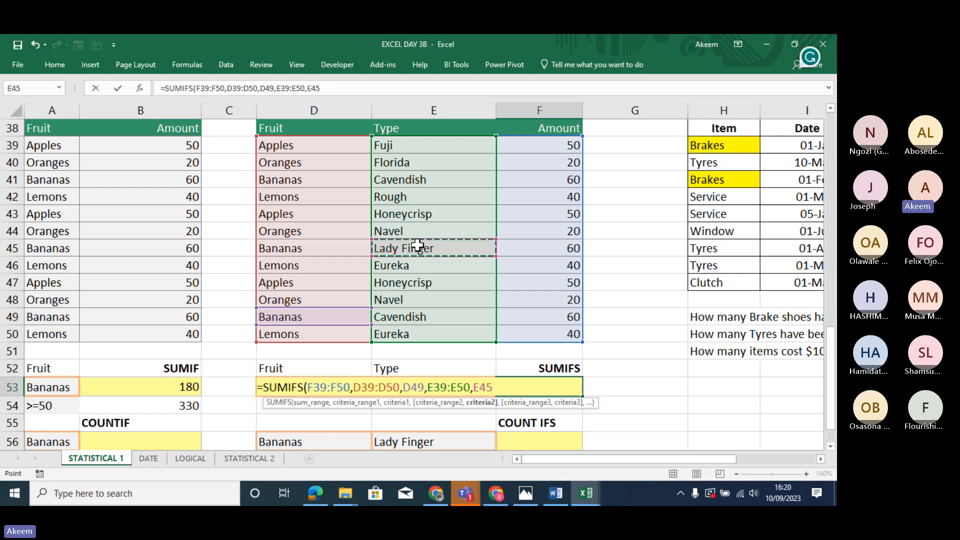
type(")")
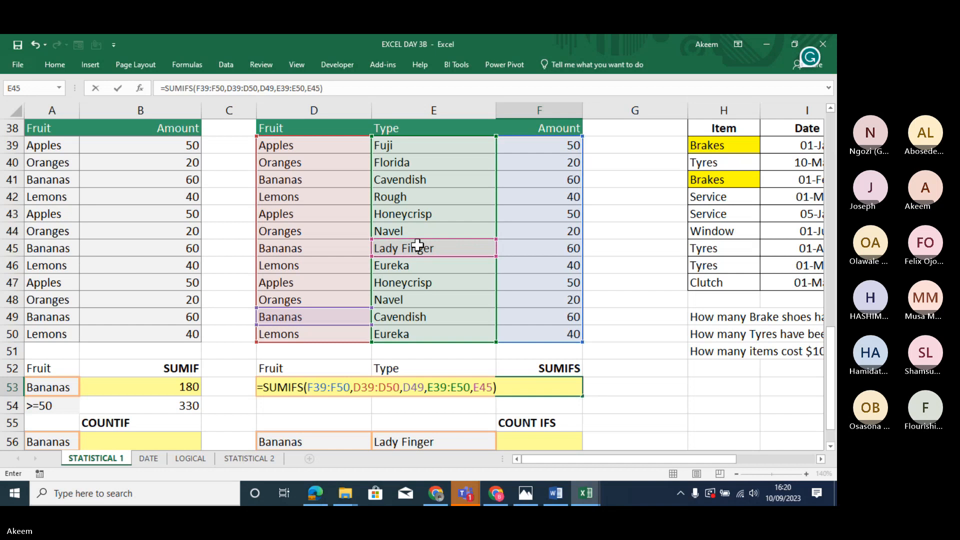
key("Return")
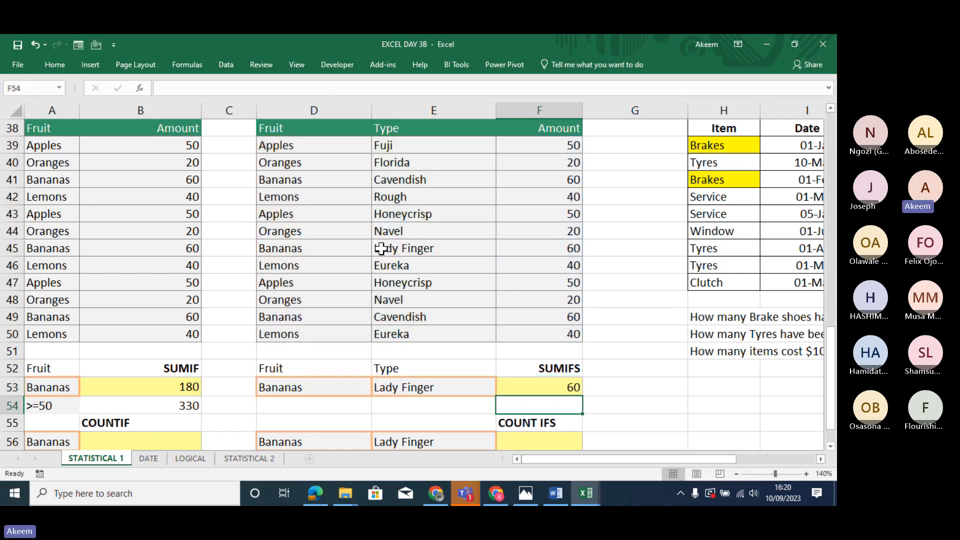
Check the SUMIFS result in F53 against the Bananas rows and their types and amounts in the table above.
left_click(391, 388)
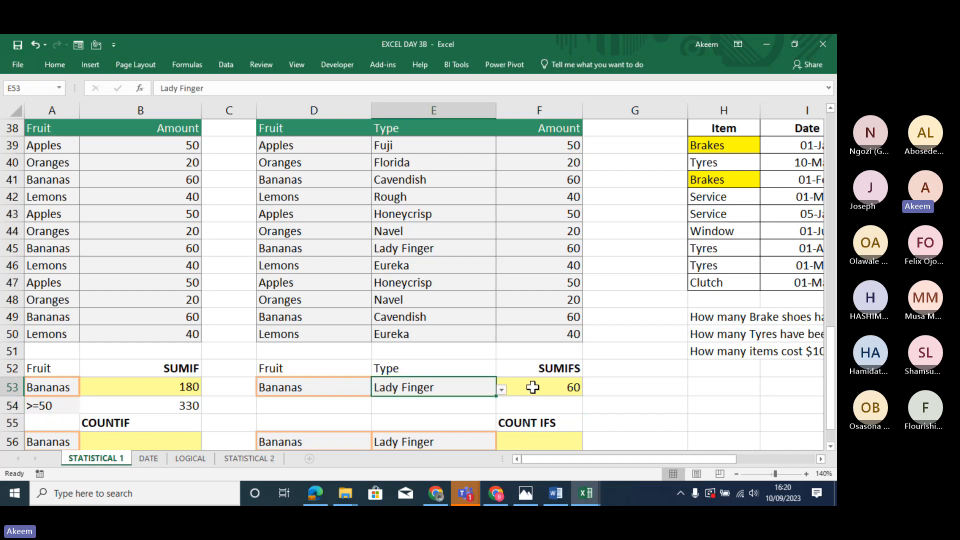
left_click(532, 387)
left_click(323, 224)
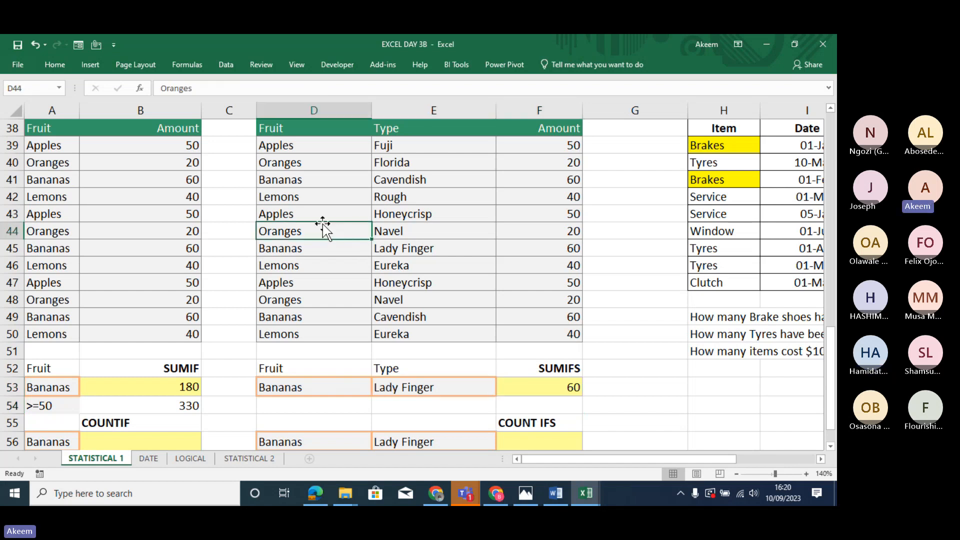
left_click(316, 245)
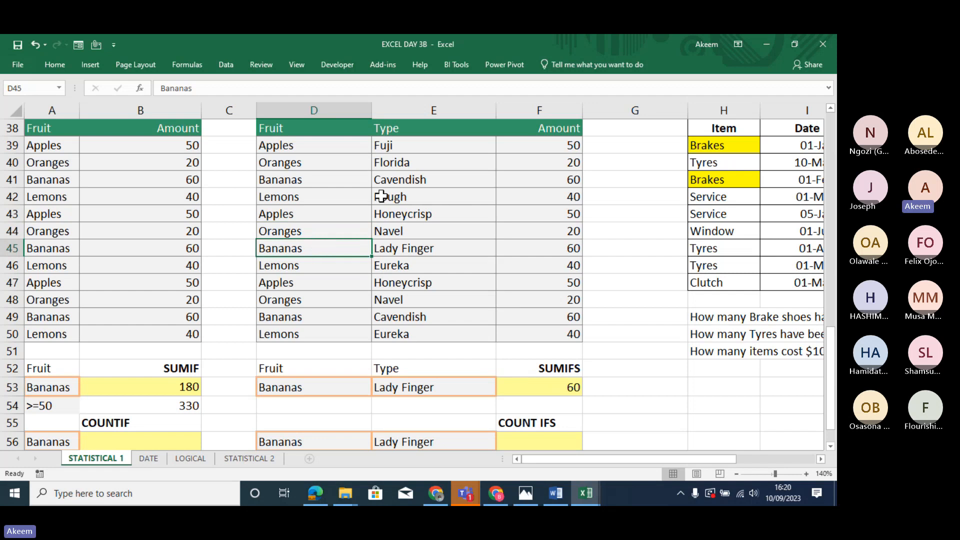
key("Right")
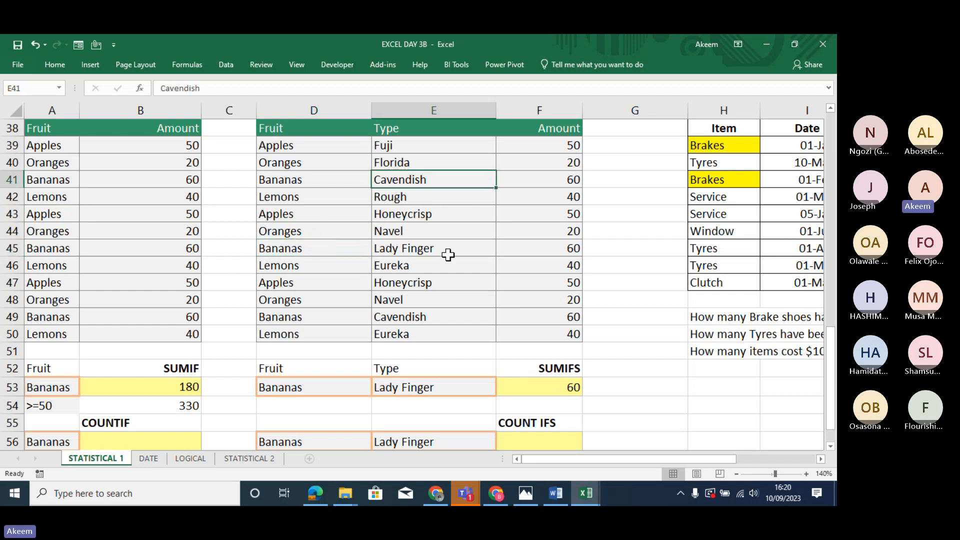
left_click(431, 315)
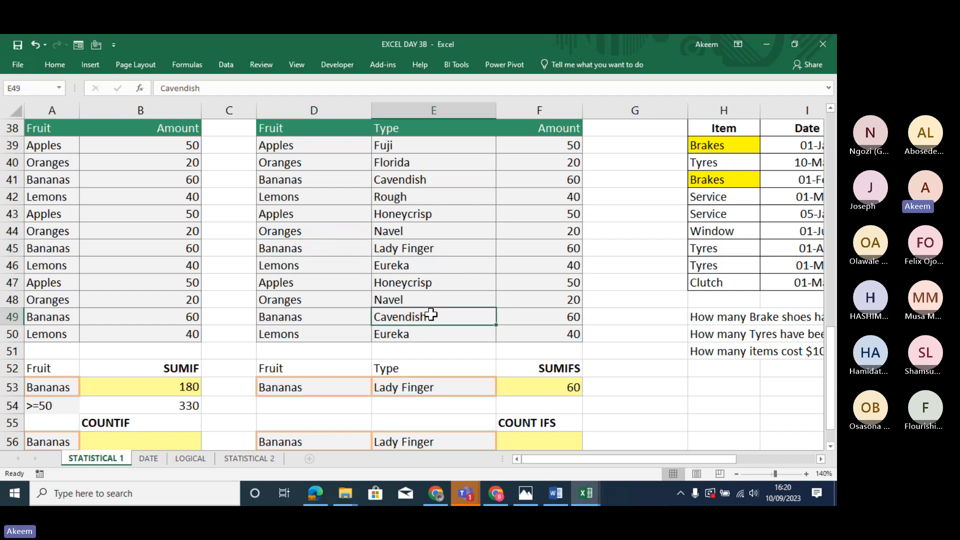
left_click(536, 249)
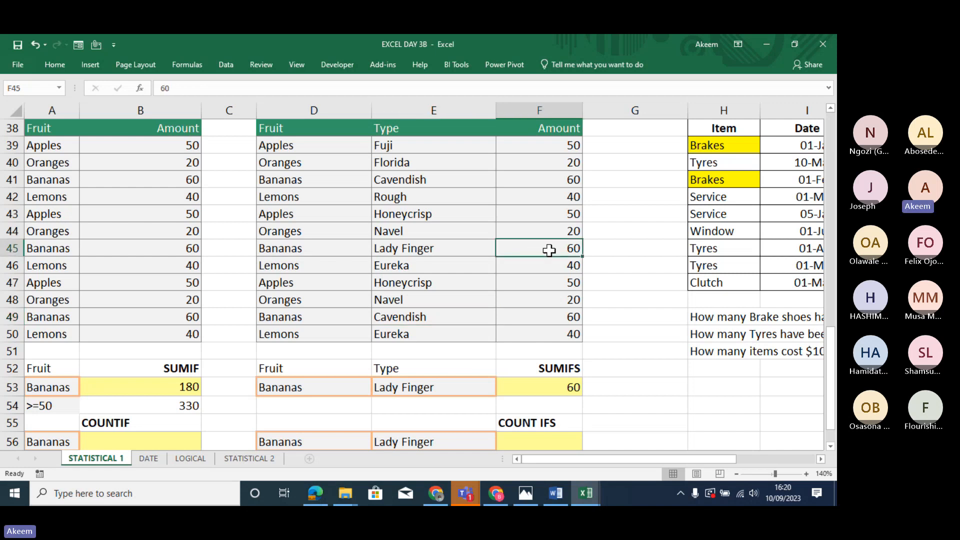
Change the type in E49 to Lady Finger to test the SUMIFS formula.
left_click(419, 321)
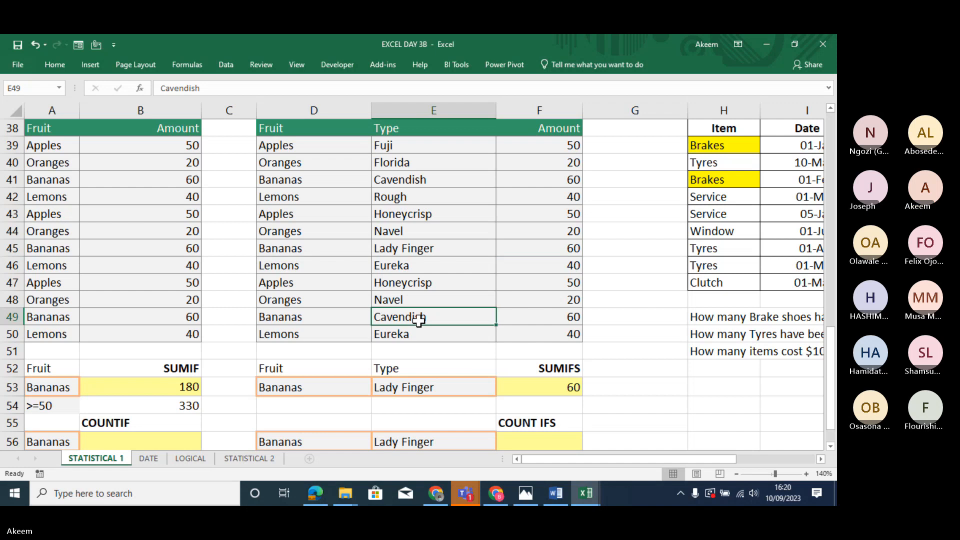
type("LAdy Finger")
key("Return")
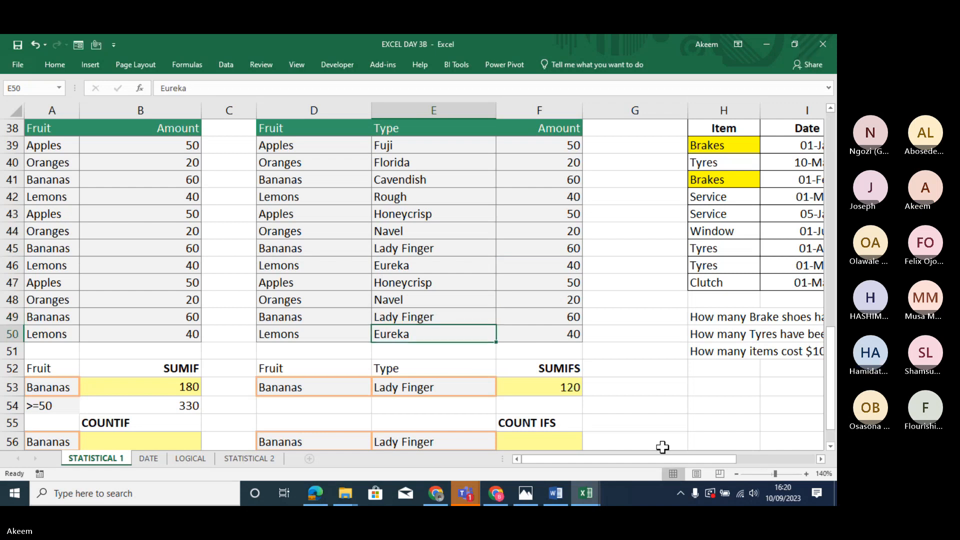
Clear the formula in F53 and start a new SUMIFS formula there.
left_click(561, 393)
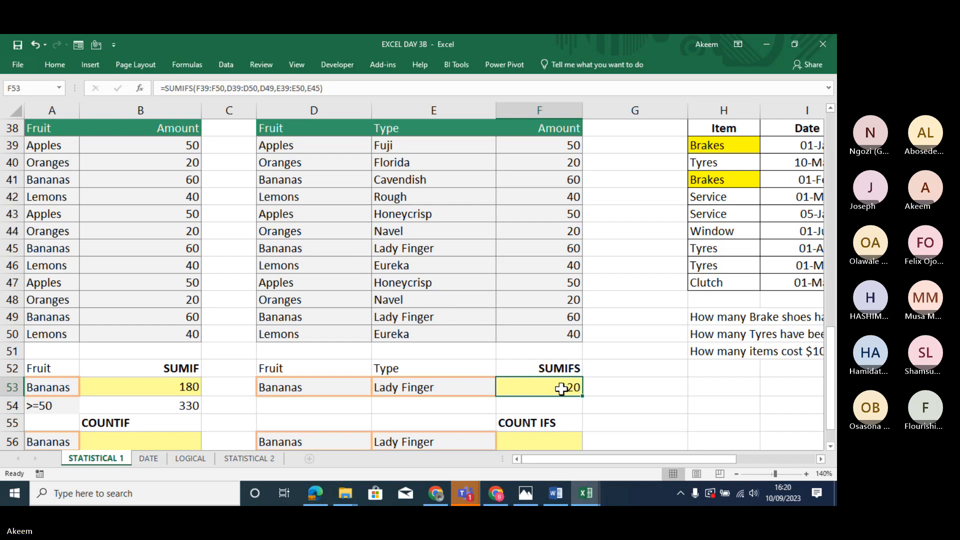
key("Delete")
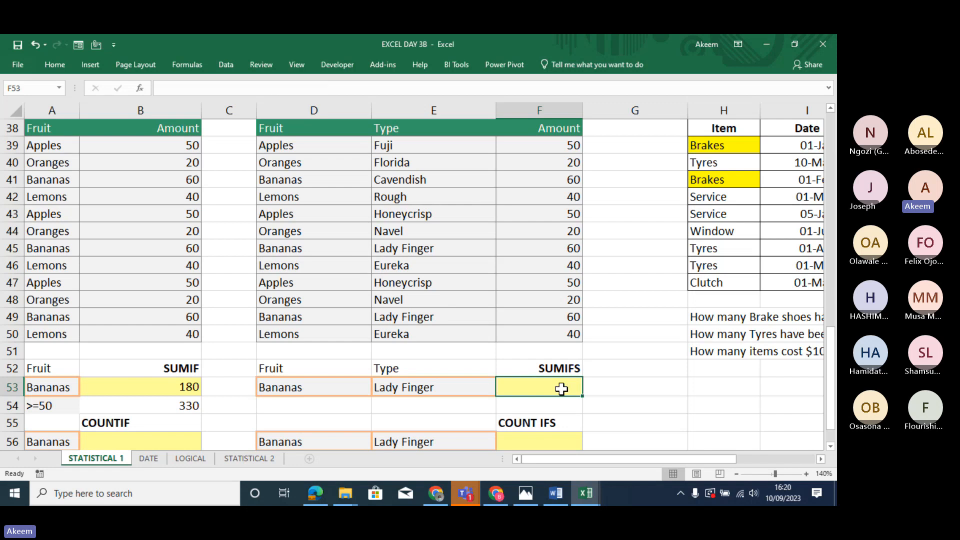
type("=S")
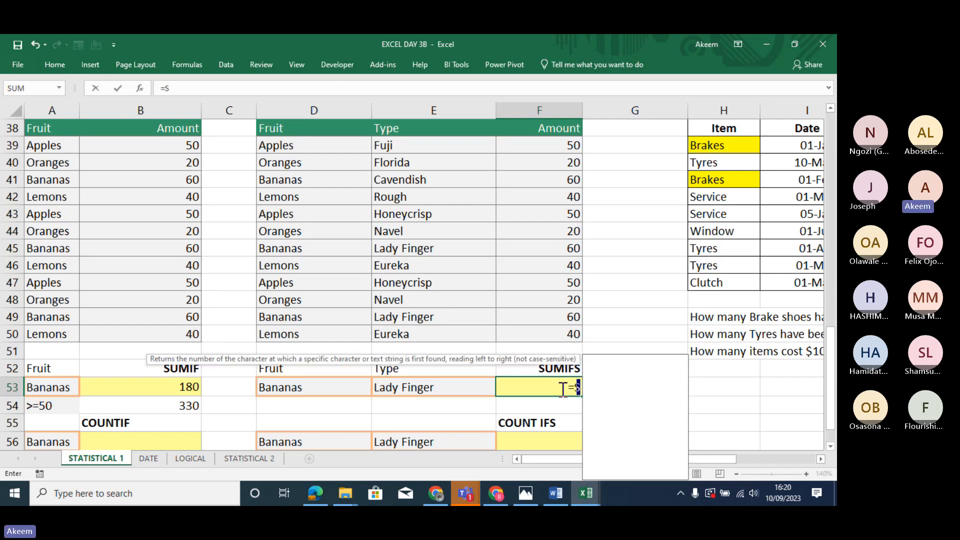
type("UMIF(")
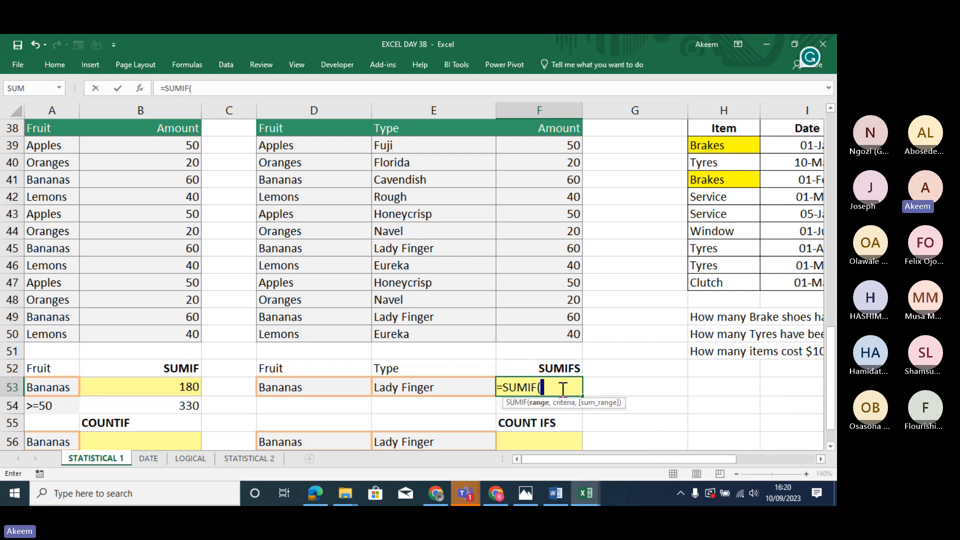
key("BackSpace")
type("S(")
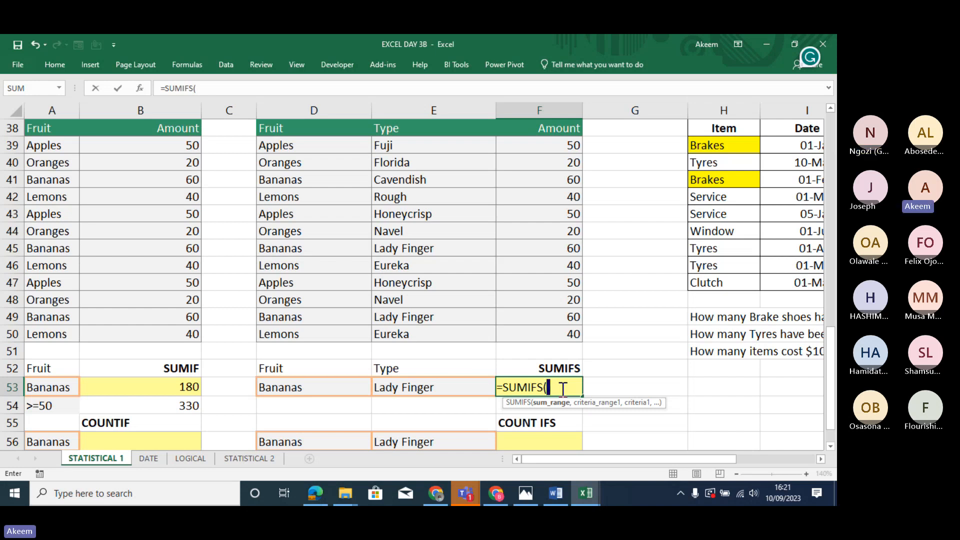
Give the new SUMIFS formula F39:F50 as its sum range and D39:D50 as its first criteria range.
left_click(555, 334)
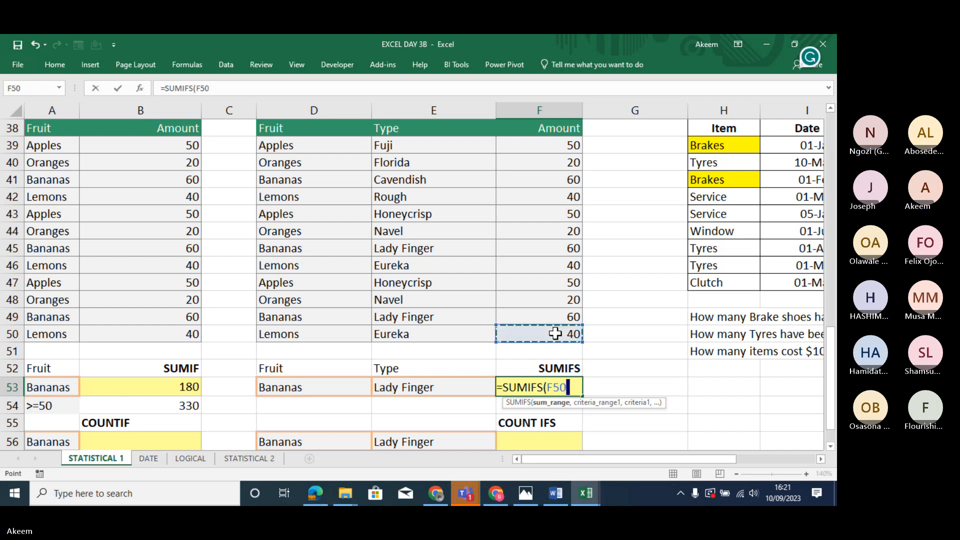
left_click_drag(555, 334, 555, 114)
key("shift+Down")
key("shift+Down")
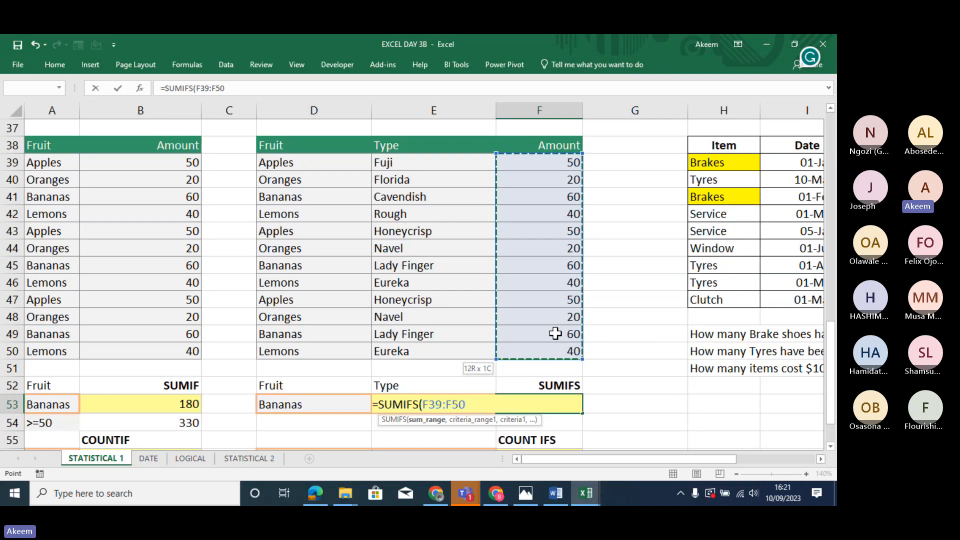
type(",")
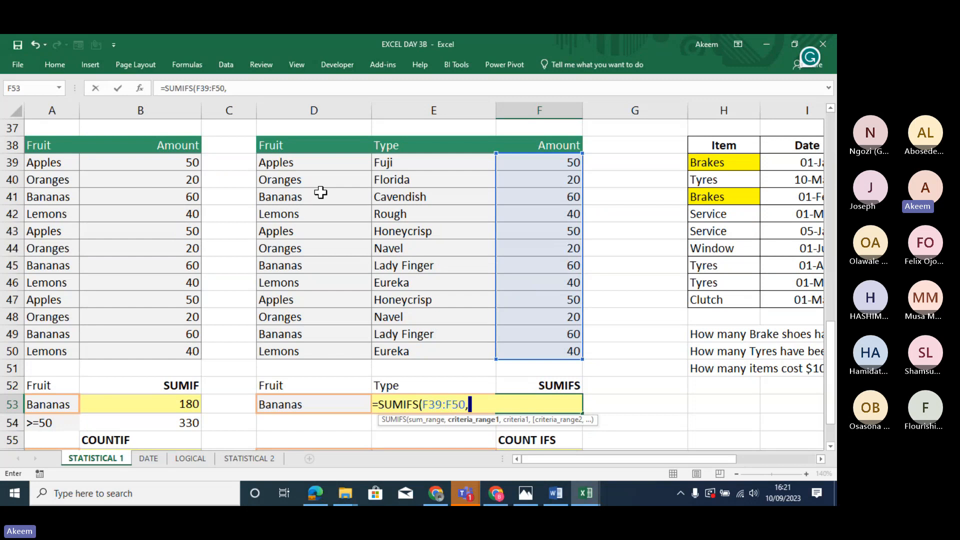
left_click_drag(309, 163, 320, 345)
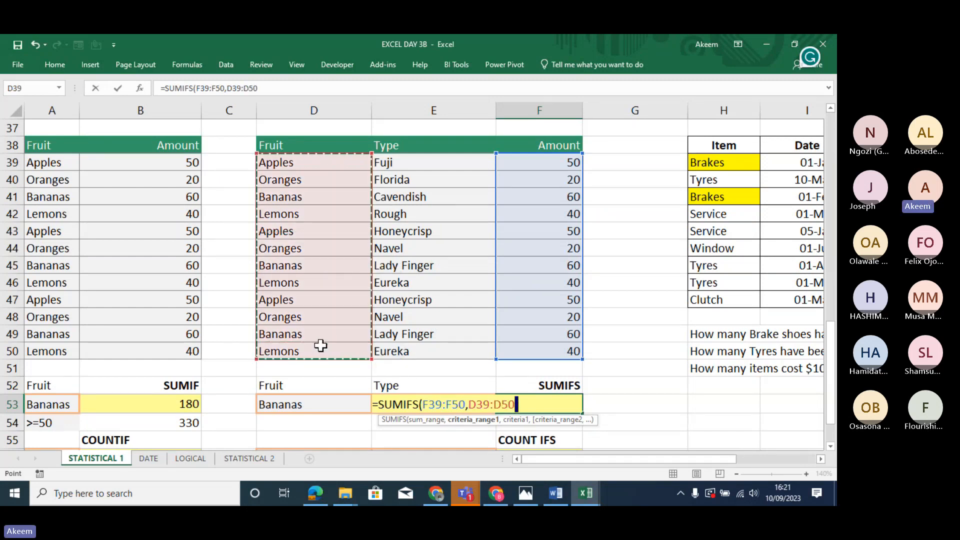
type(",")
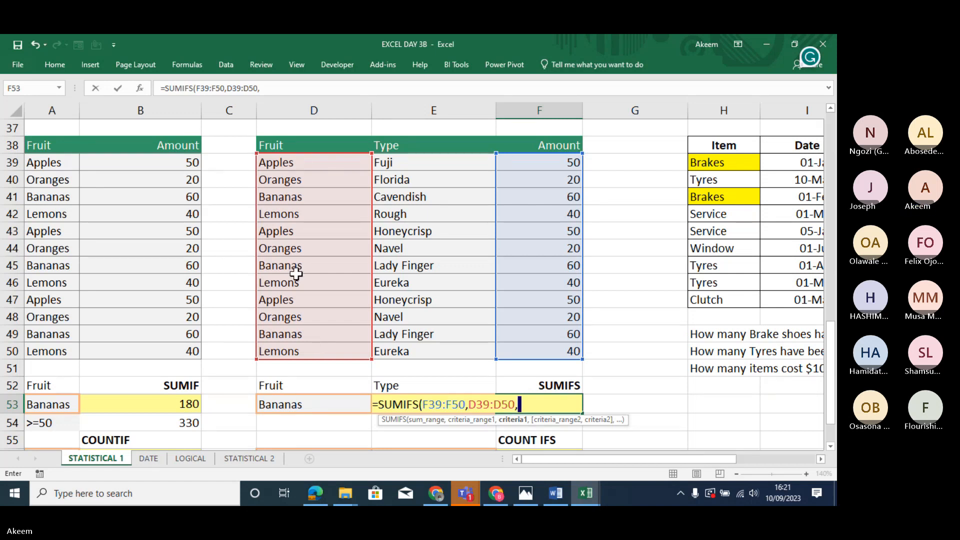
Finish the SUMIFS formula in F53 with D53 as the first criterion, E39:E50 as the second criteria range and E45 as the second criterion.
left_click(301, 401)
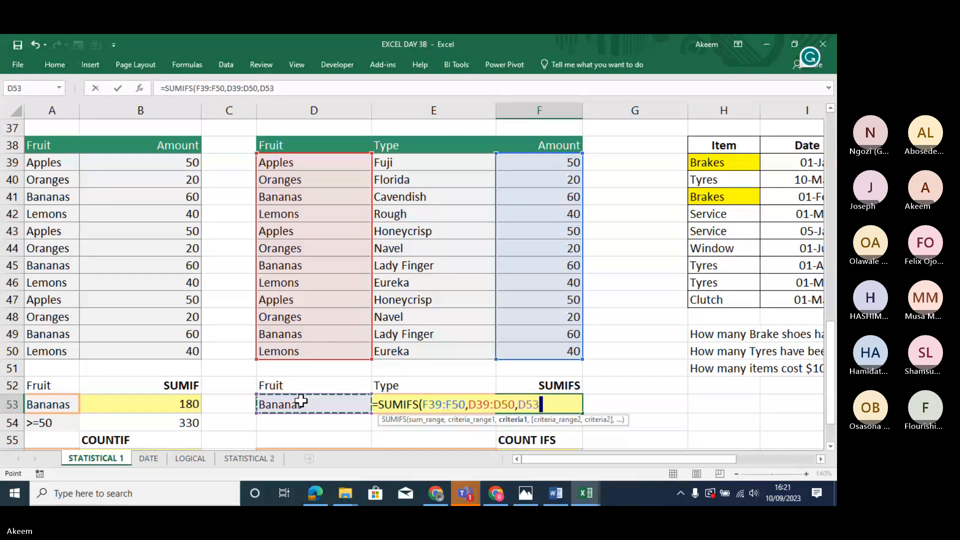
type(",")
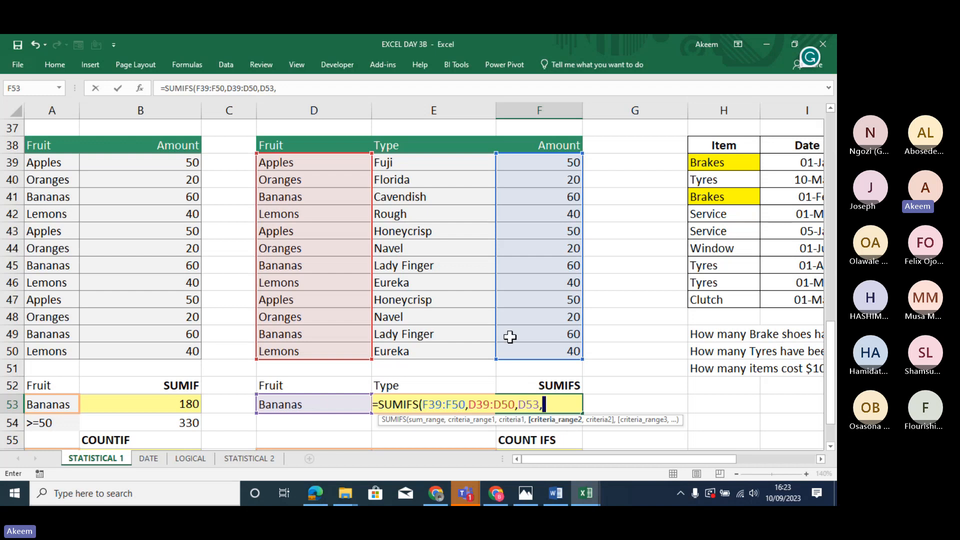
left_click_drag(419, 159, 421, 346)
type(",")
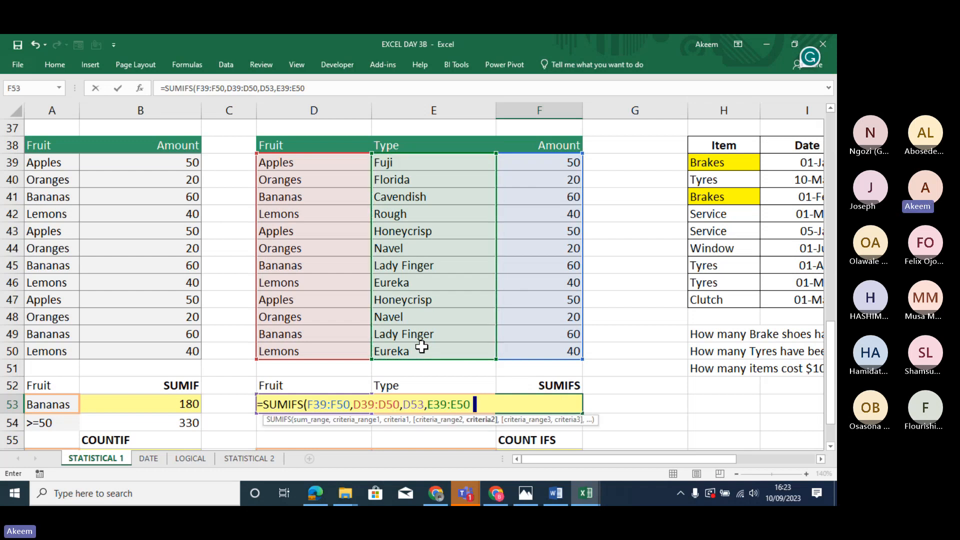
left_click(422, 266)
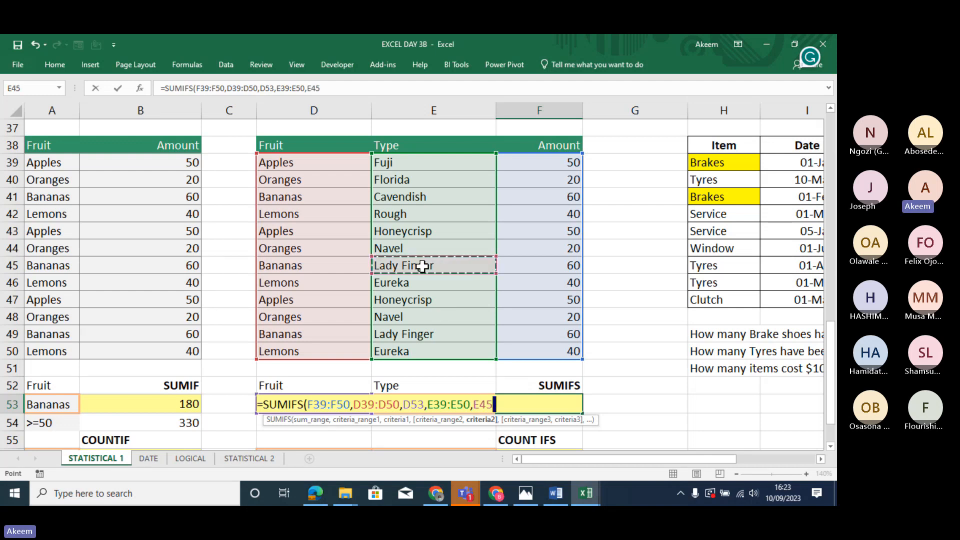
type(")")
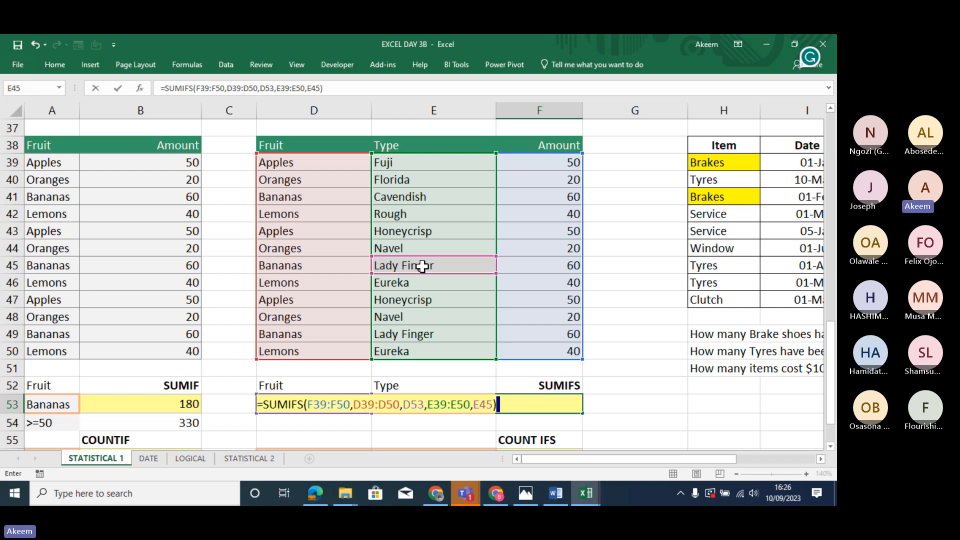
key("Return")
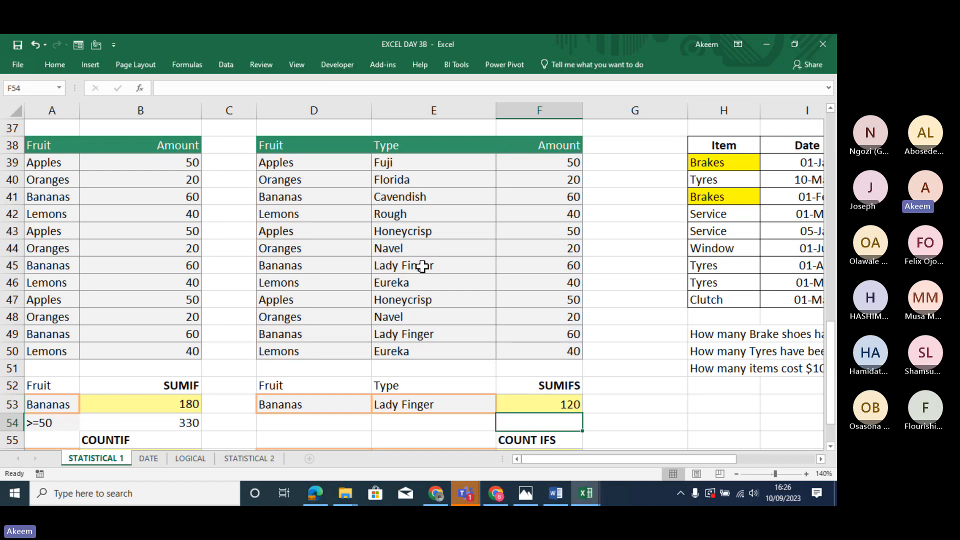
Set the type in E49 back to Cavendish.
left_click(409, 330)
type("CAVEndish")
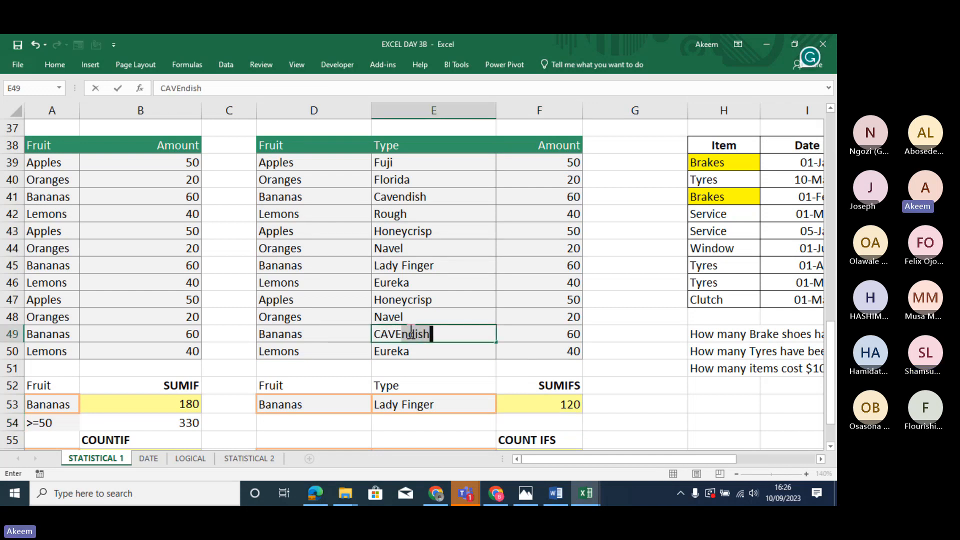
key("Return")
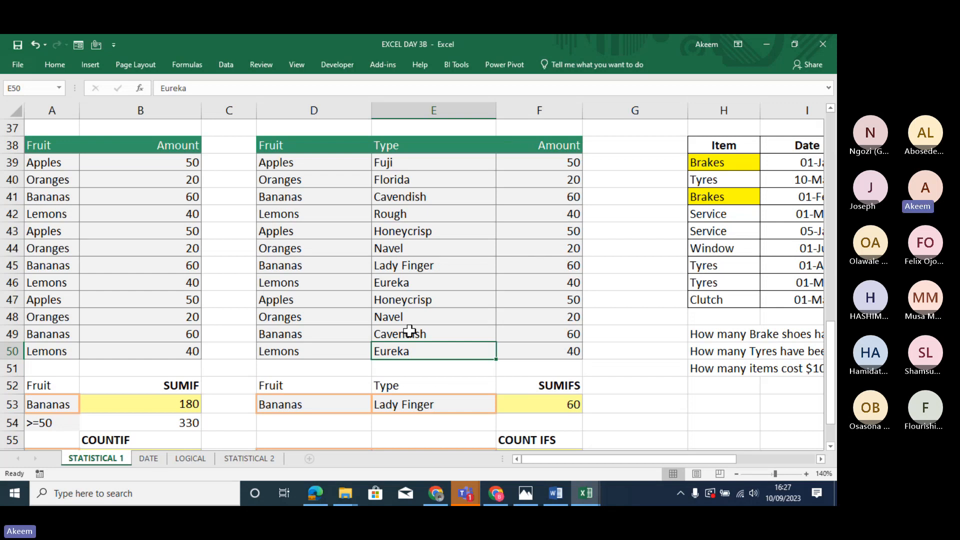
Examine the COUNTIF and COUNT IFS blocks on rows 55 and 56 below the conditional sums.
key("Down")
key("Down")
key("Down")
key("Down")
key("Down")
key("Down")
key("Down")
key("Down")
key("Down")
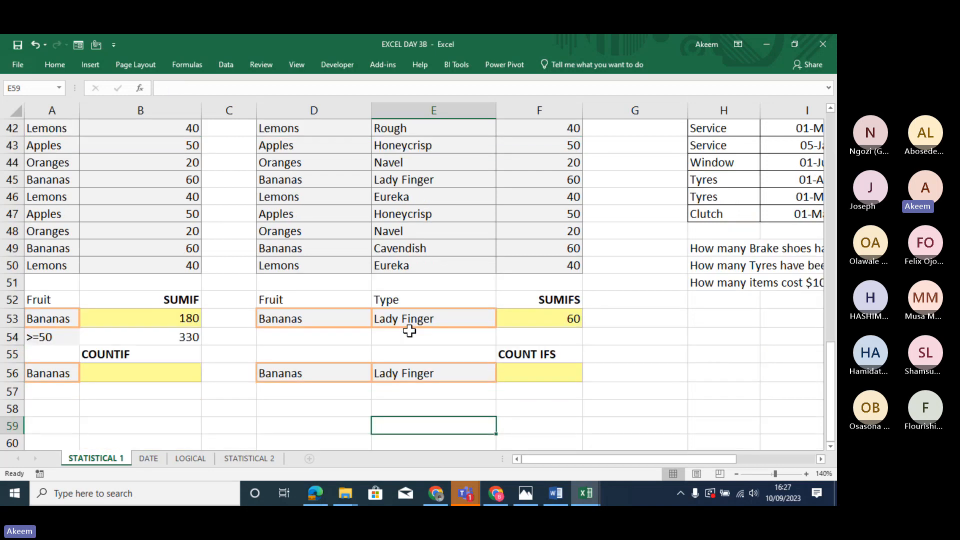
Enter a COUNTIF formula in B56 with A38:A50 as its range and A45 as its criterion.
left_click(176, 369)
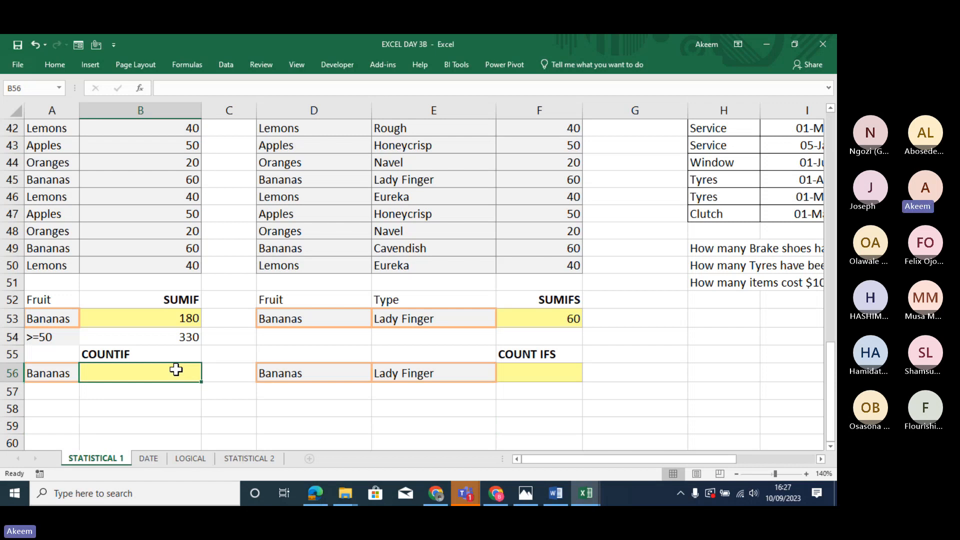
type("=COUN")
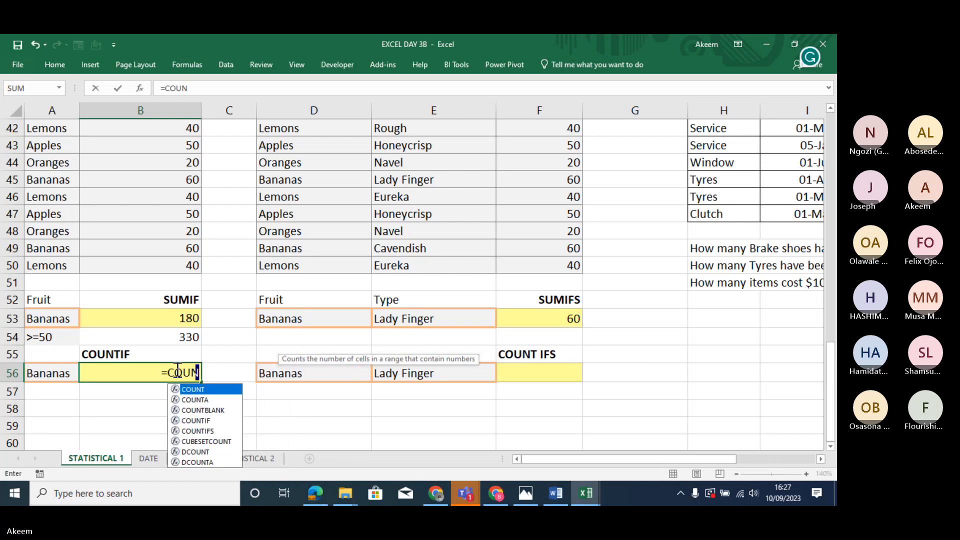
type("TIF(")
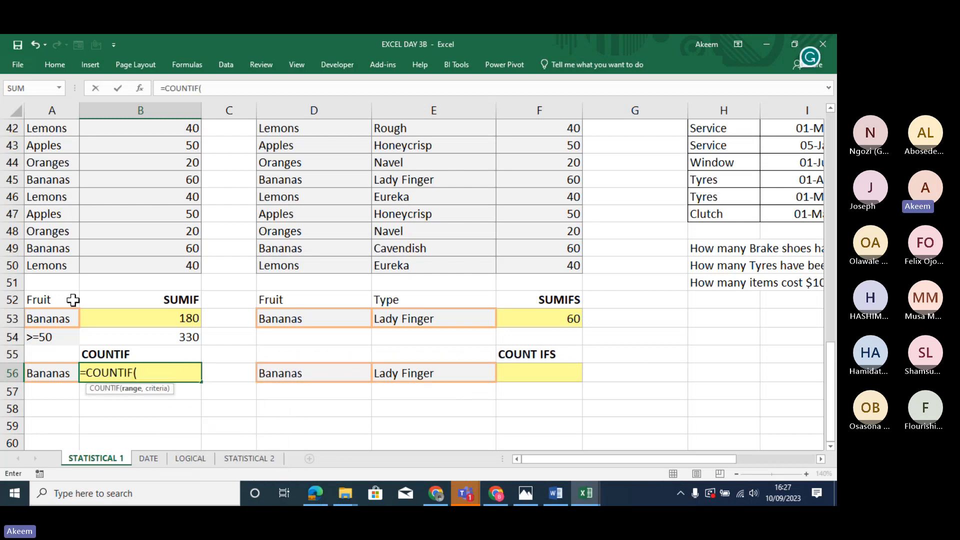
left_click(51, 270)
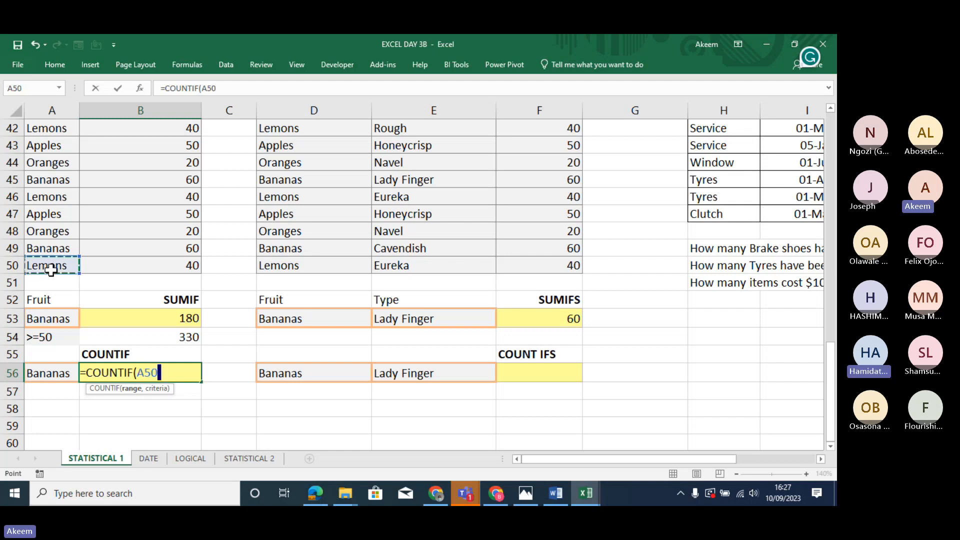
key("ctrl+shift+Up")
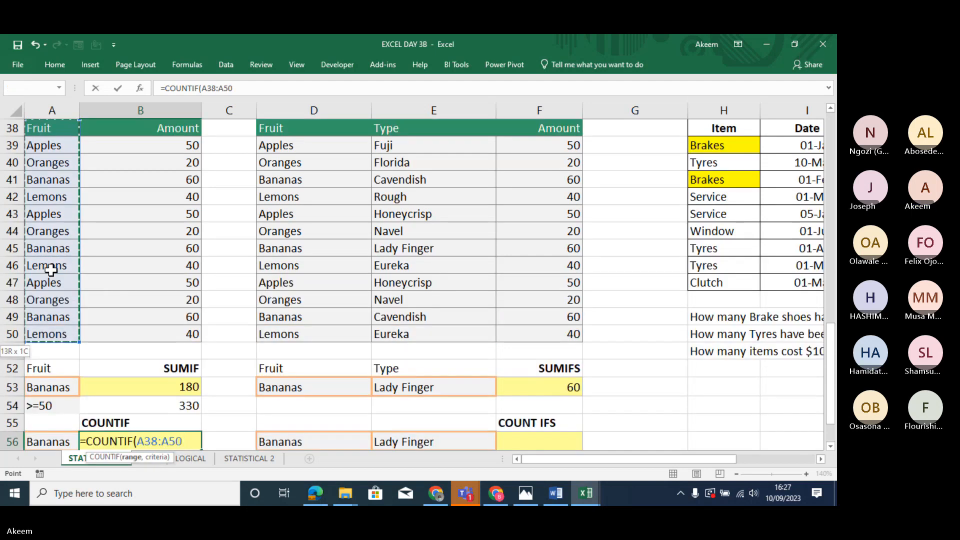
type(",")
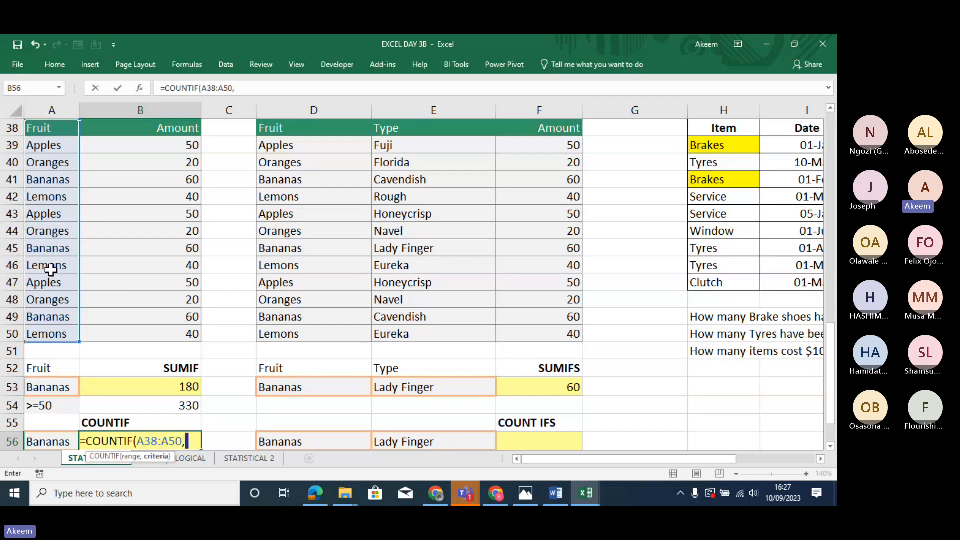
left_click(54, 248)
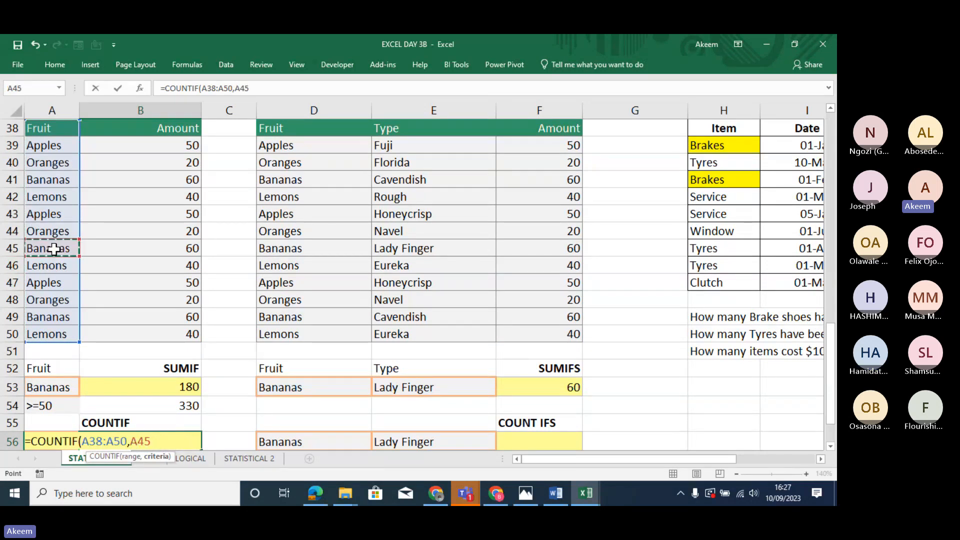
type(")")
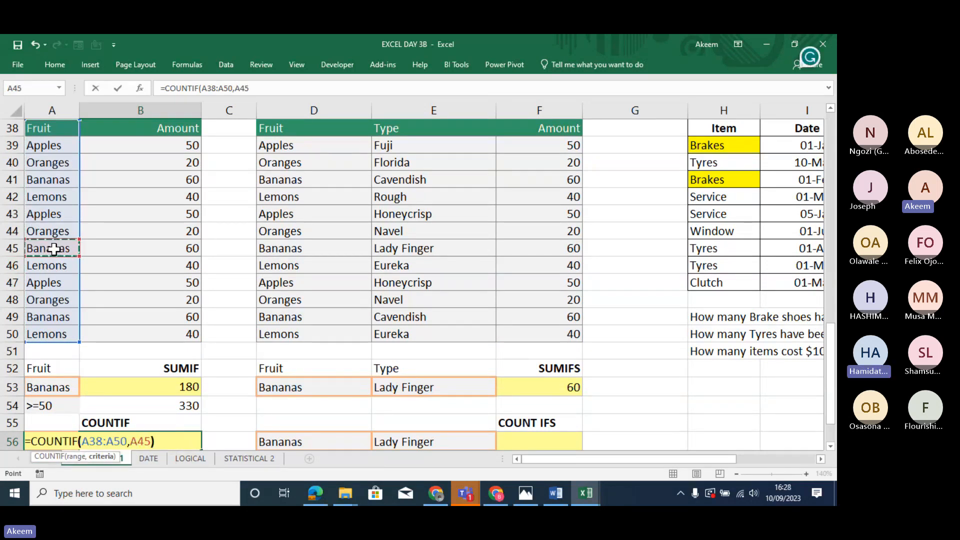
key("ctrl+Return")
key("Return")
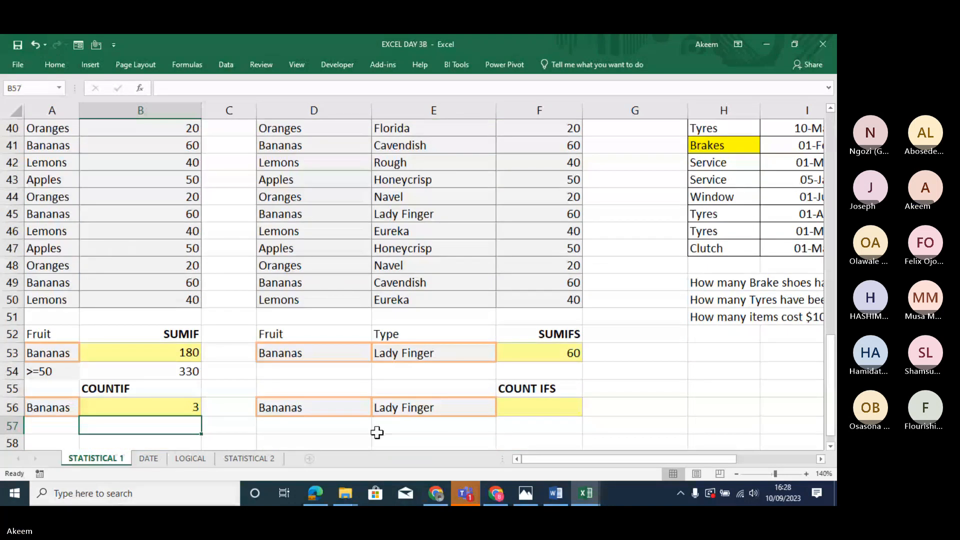
Examine the range and criterion arguments of the COUNTIF formula in B56 and the cells they refer to.
left_click(196, 408)
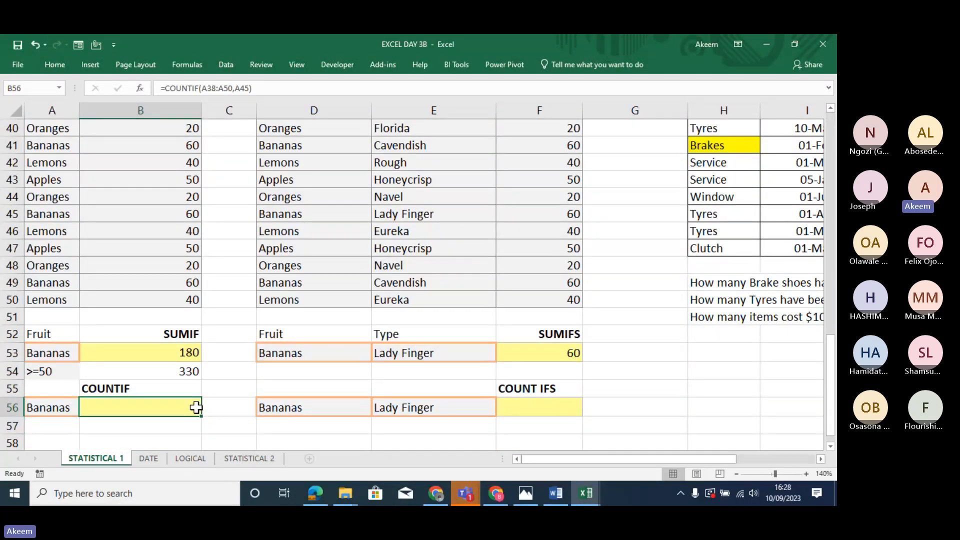
double_click(196, 407)
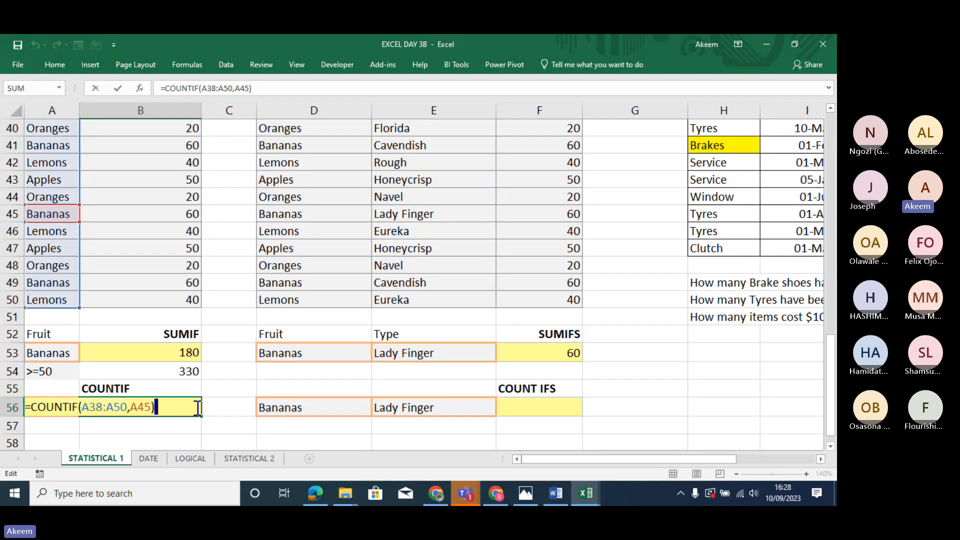
left_click(145, 407)
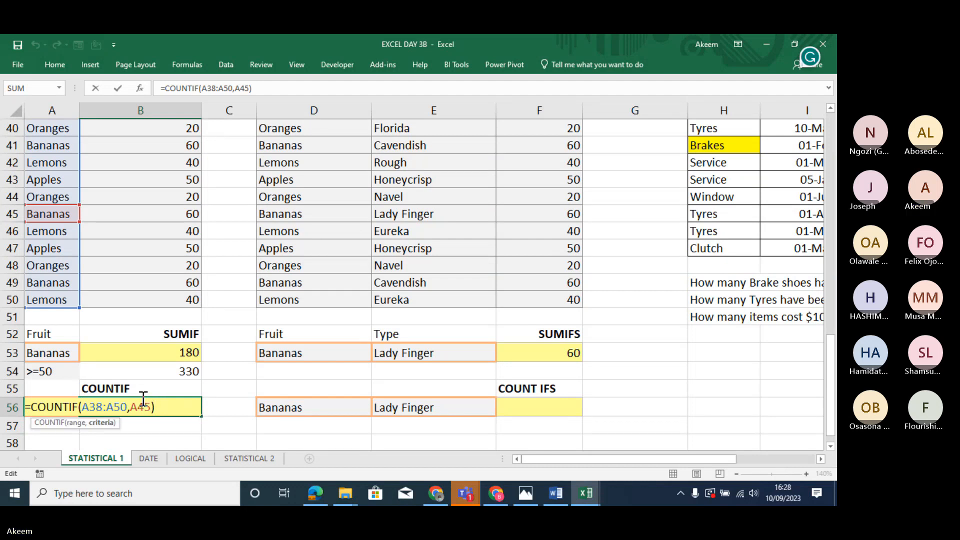
key("Return")
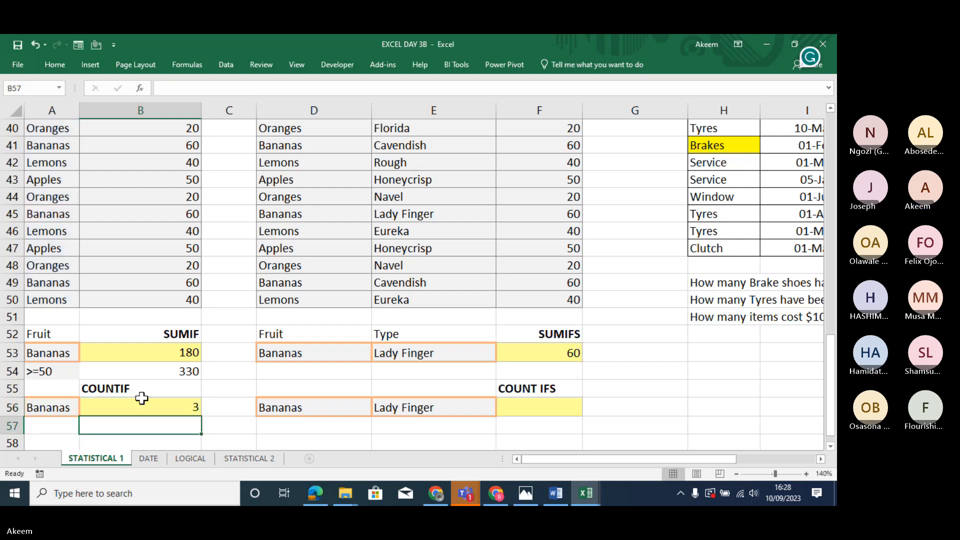
left_click(187, 408)
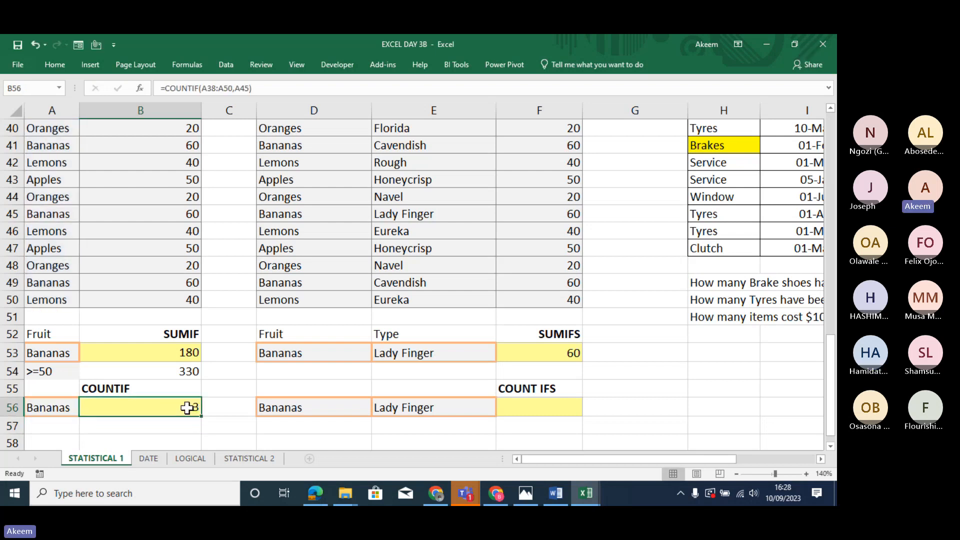
double_click(187, 407)
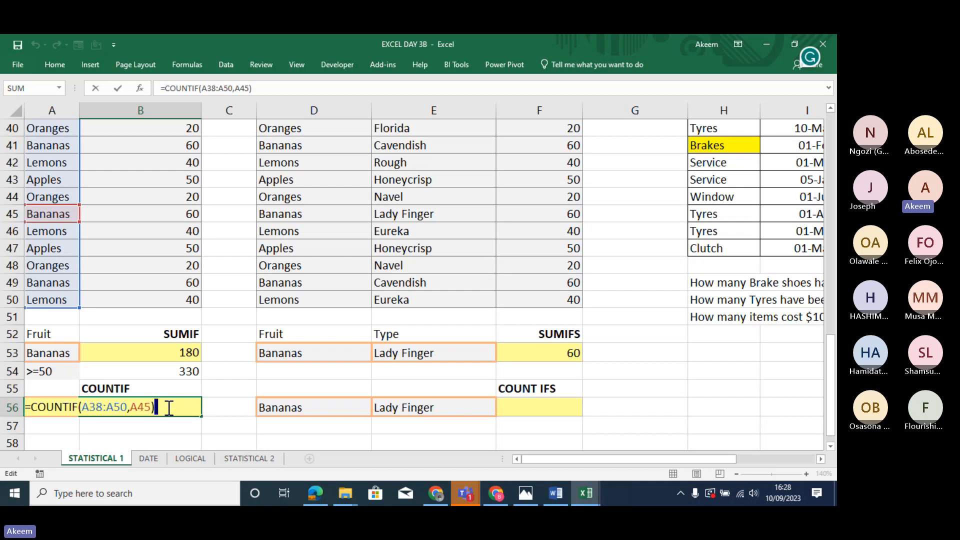
left_click(145, 406)
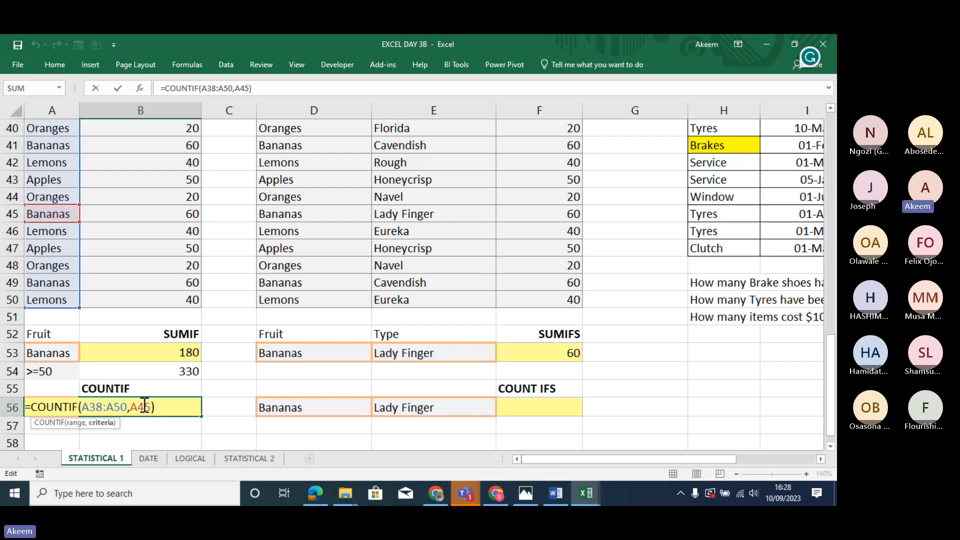
key("Return")
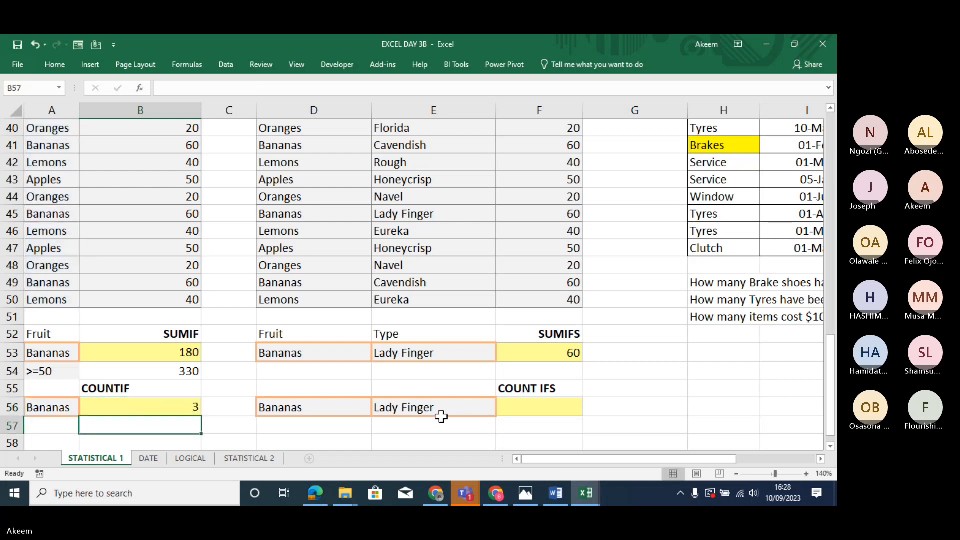
double_click(160, 409)
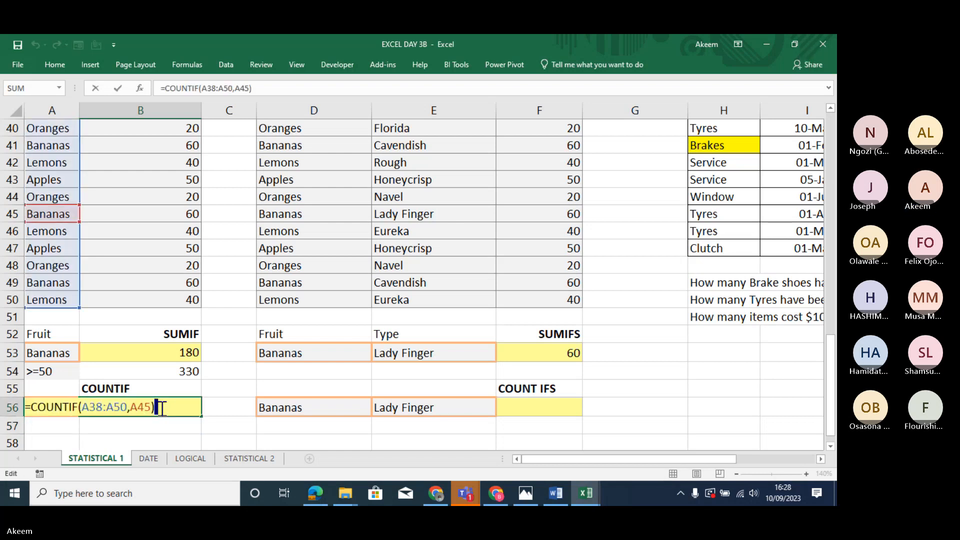
left_click(245, 88)
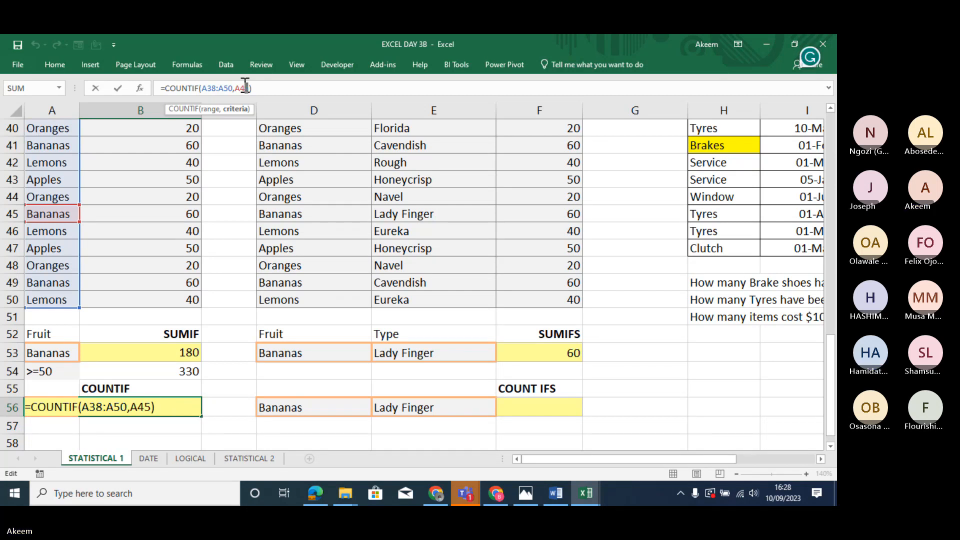
left_click(140, 407)
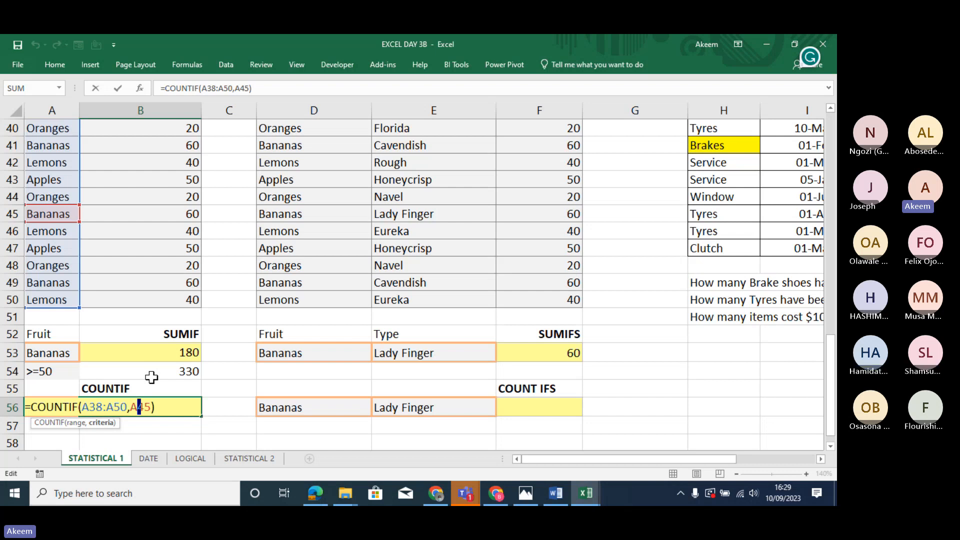
key("Return")
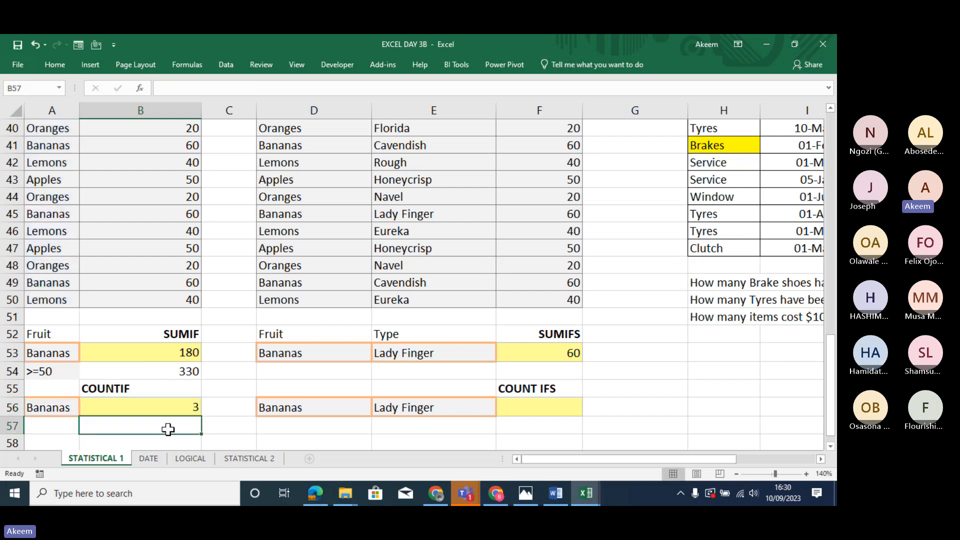
Change the criterion of the COUNTIF formula in B56 to cell A53.
left_click(176, 407)
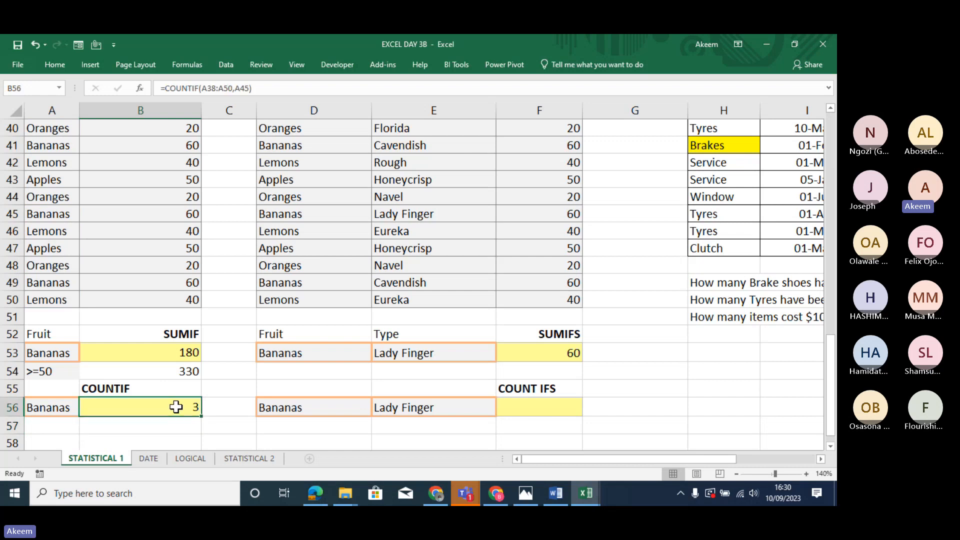
double_click(176, 406)
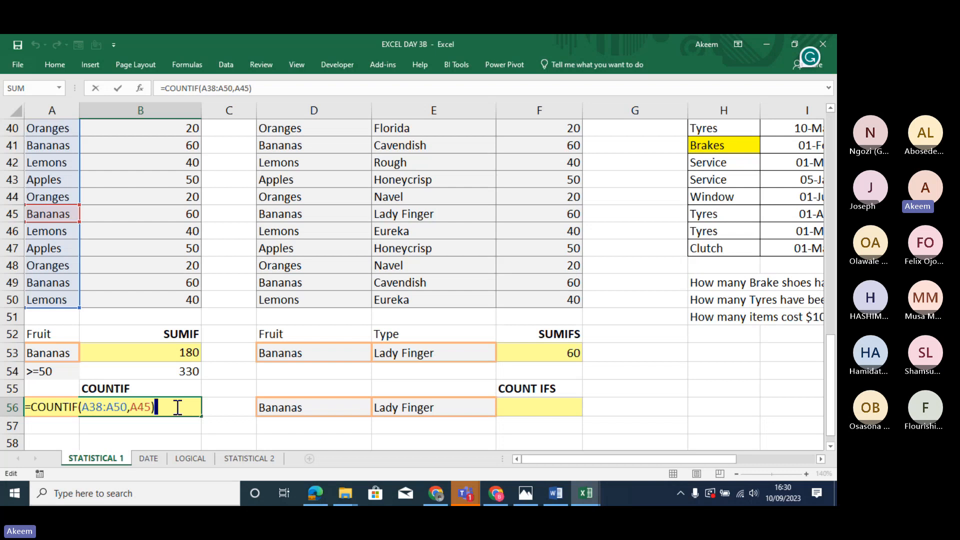
key("BackSpace")
key("BackSpace")
key("BackSpace")
key("BackSpace")
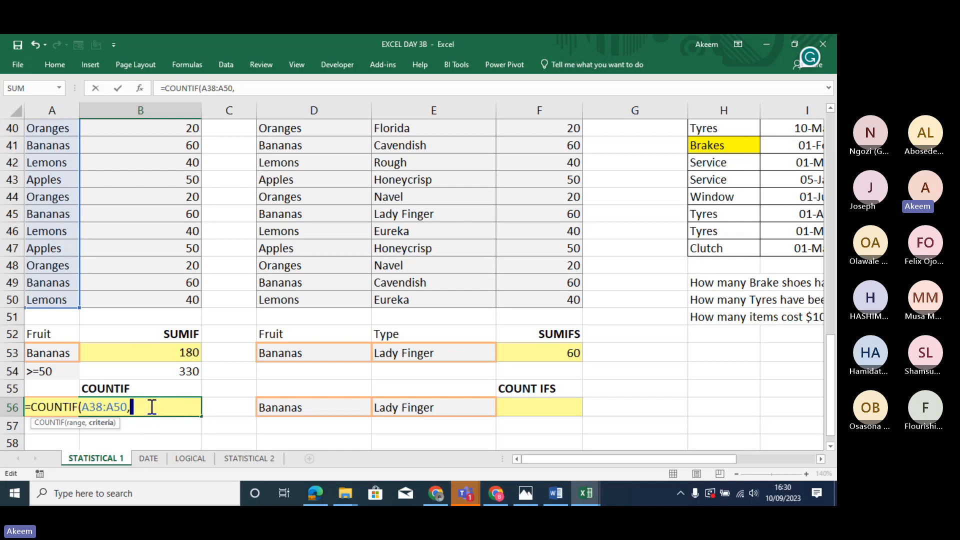
left_click(57, 351)
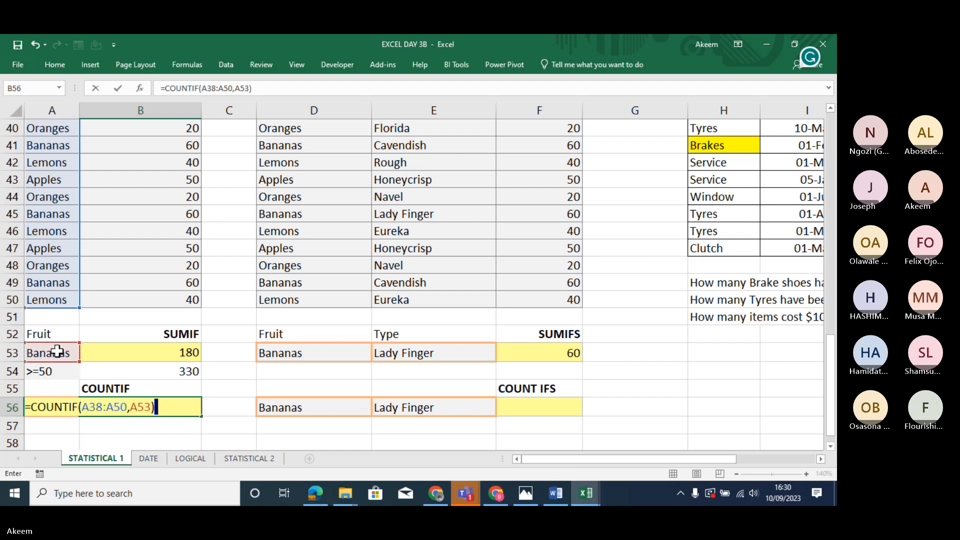
key("Return")
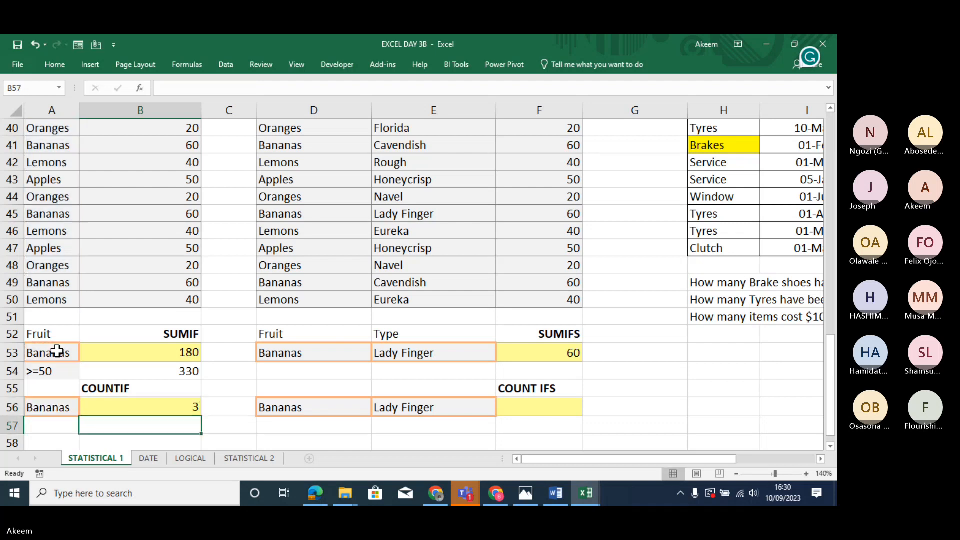
Replace the cell reference used as the COUNTIF criterion in B56 with the quoted text "Bananas".
left_click(160, 407)
left_click(284, 83)
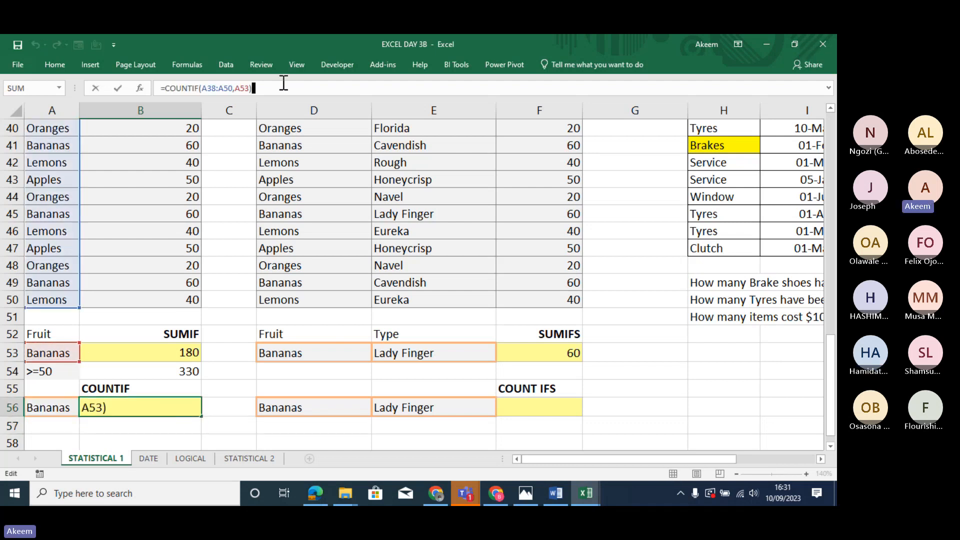
key("BackSpace")
key("BackSpace")
key("BackSpace")
key("BackSpace")
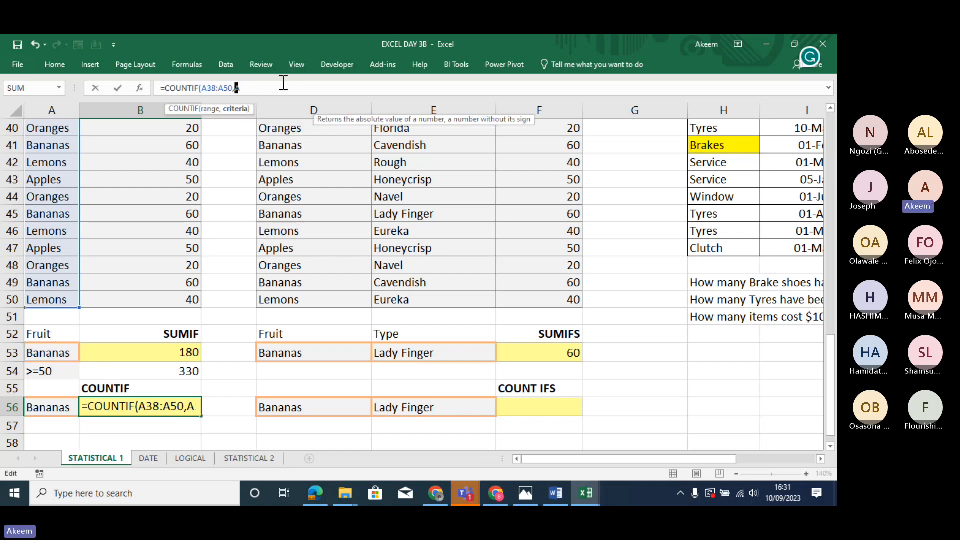
type("\"")
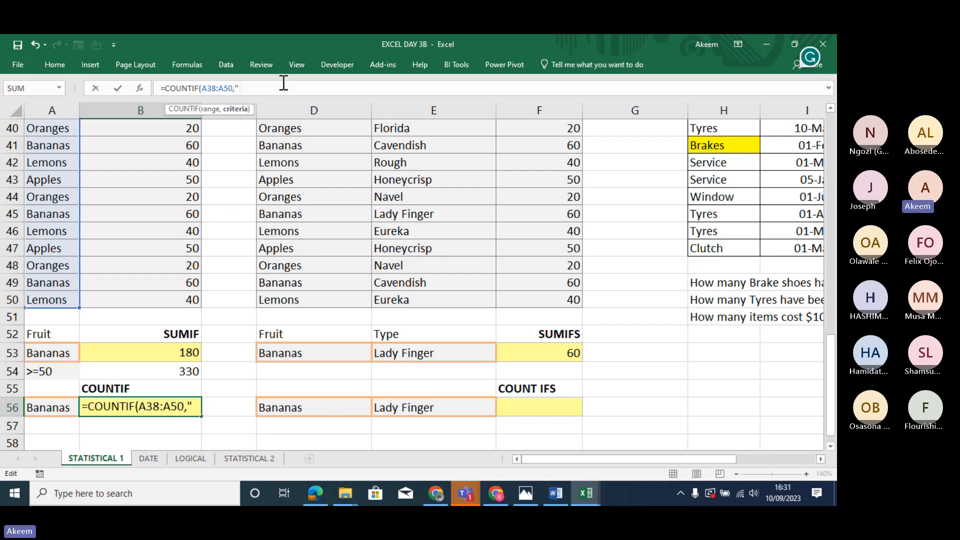
type("BANANAS")
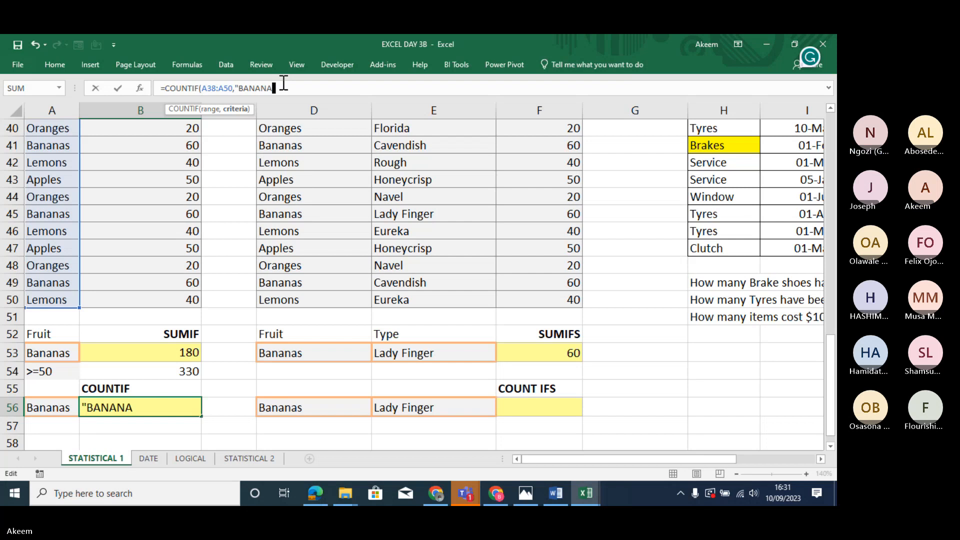
key("BackSpace")
key("BackSpace")
key("BackSpace")
key("BackSpace")
key("BackSpace")
key("BackSpace")
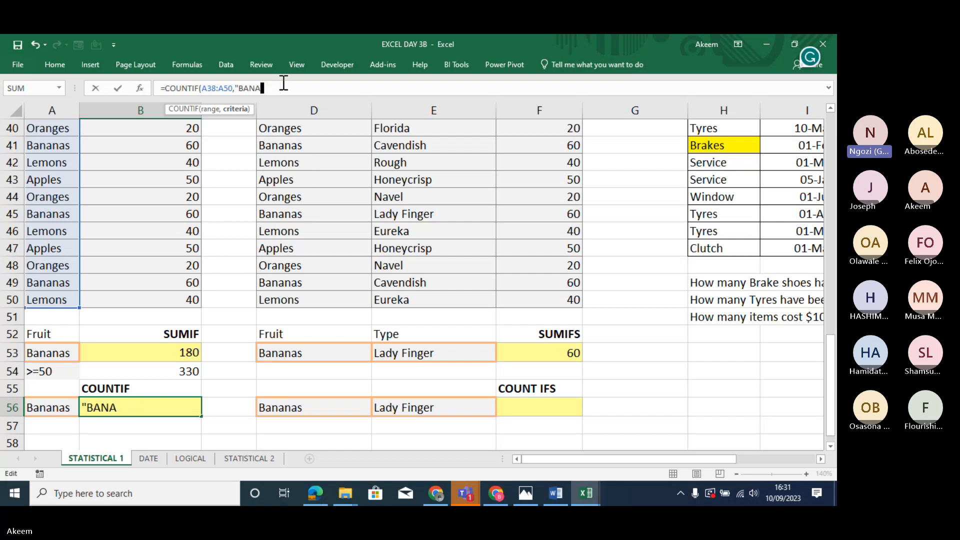
type("aan")
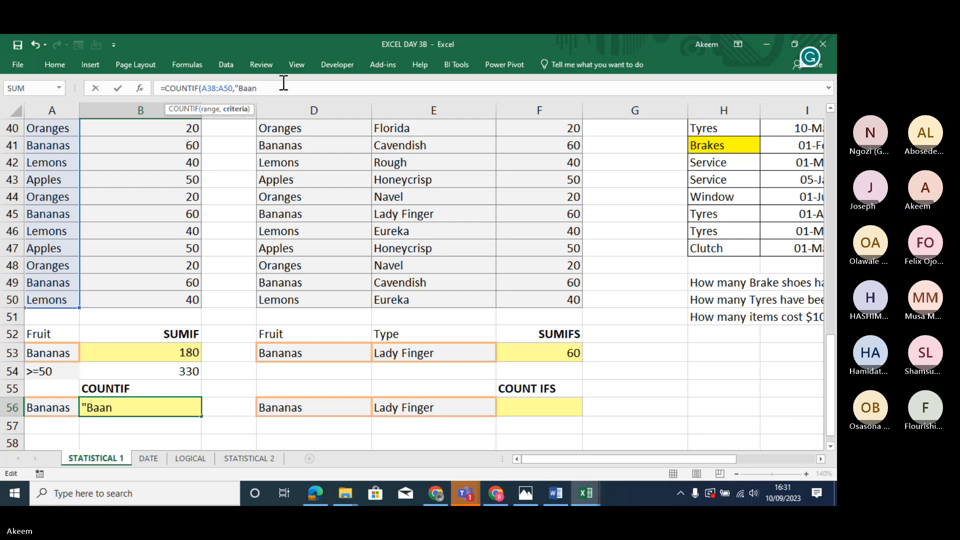
key("BackSpace")
key("BackSpace")
type("na")
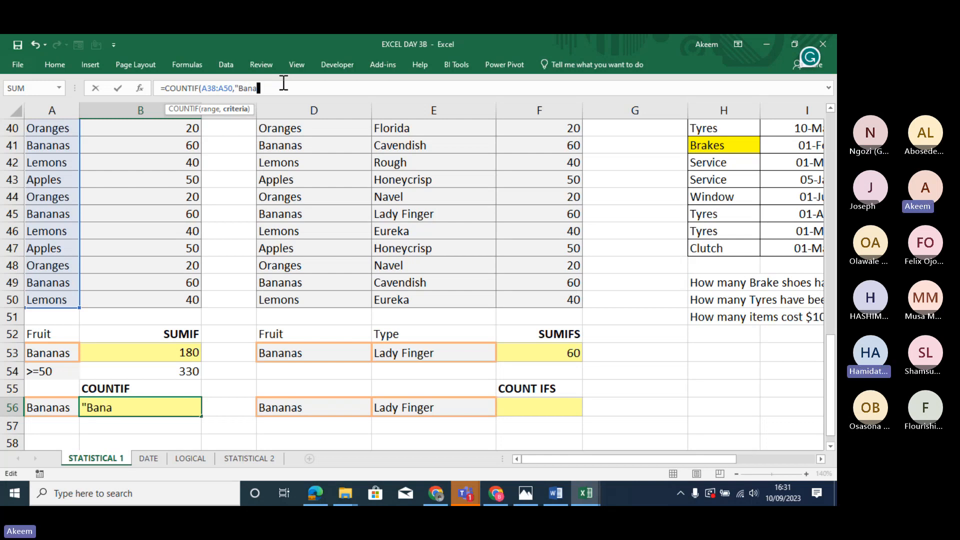
type("nas")
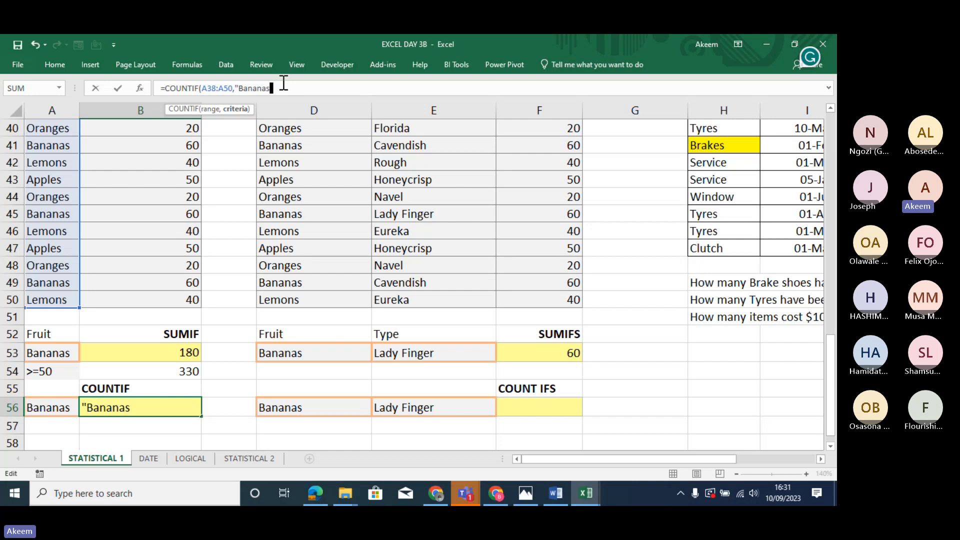
type("\")")
key("Return")
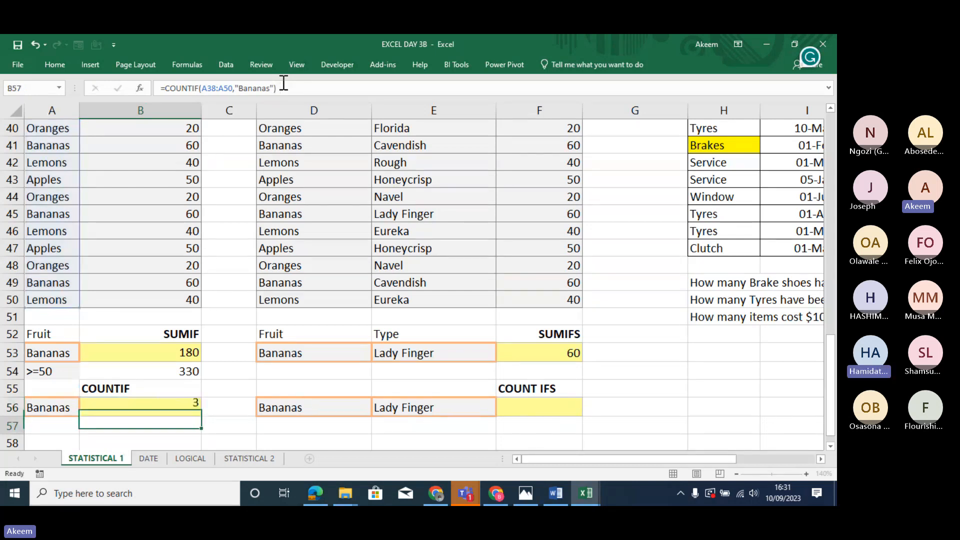
Change the text criterion of the COUNTIF formula in B56 to "Banana".
left_click(184, 405)
double_click(183, 405)
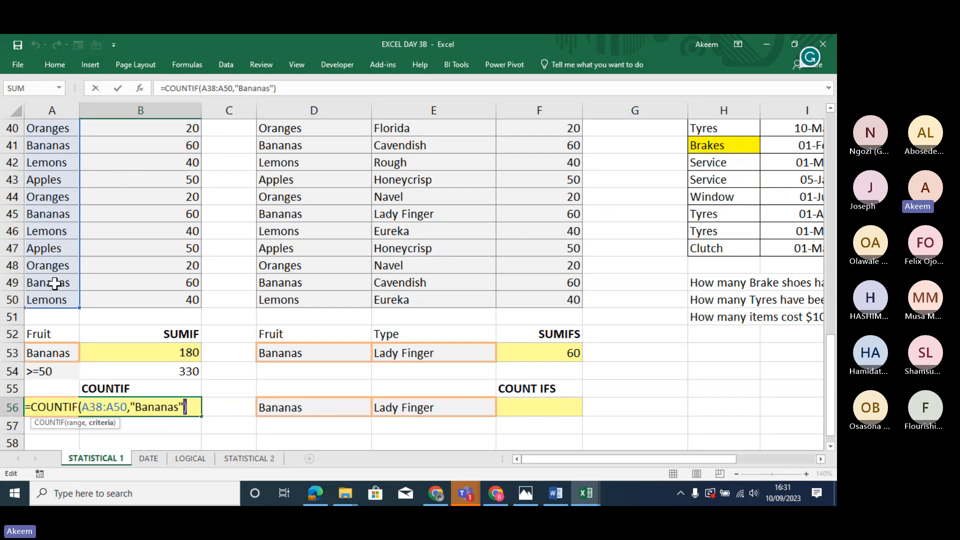
left_click(272, 89)
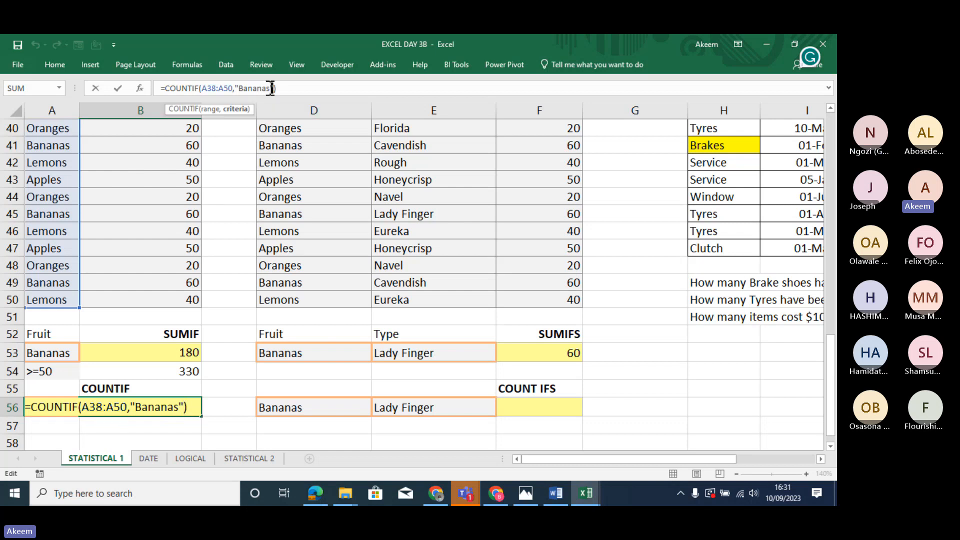
key("Return")
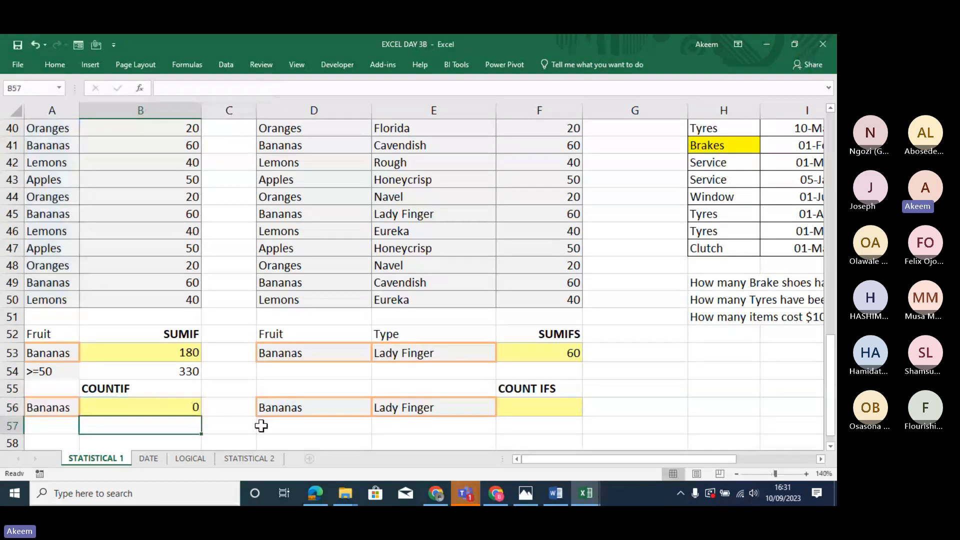
Restore the COUNTIF criterion in B56 to the quoted text "Bananas".
left_click(190, 406)
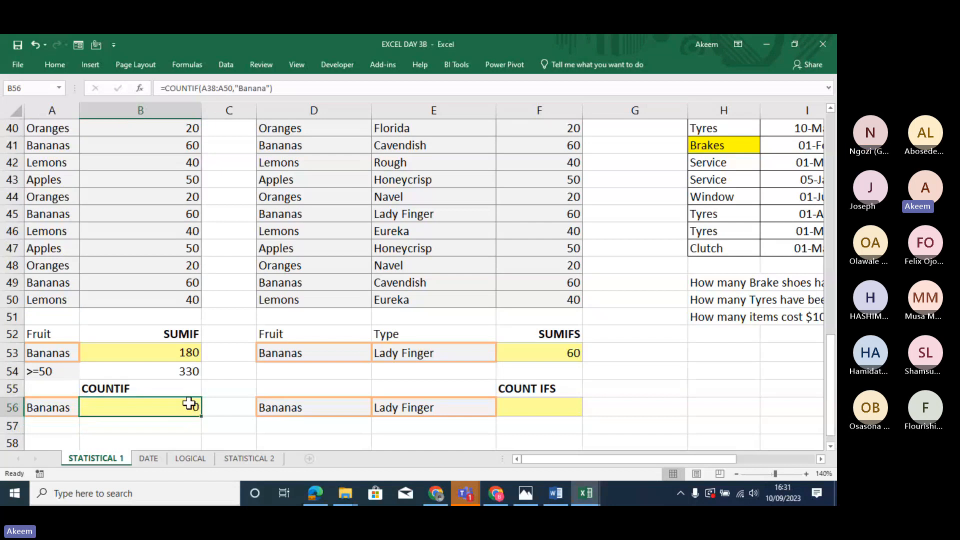
left_click(266, 88)
type("s")
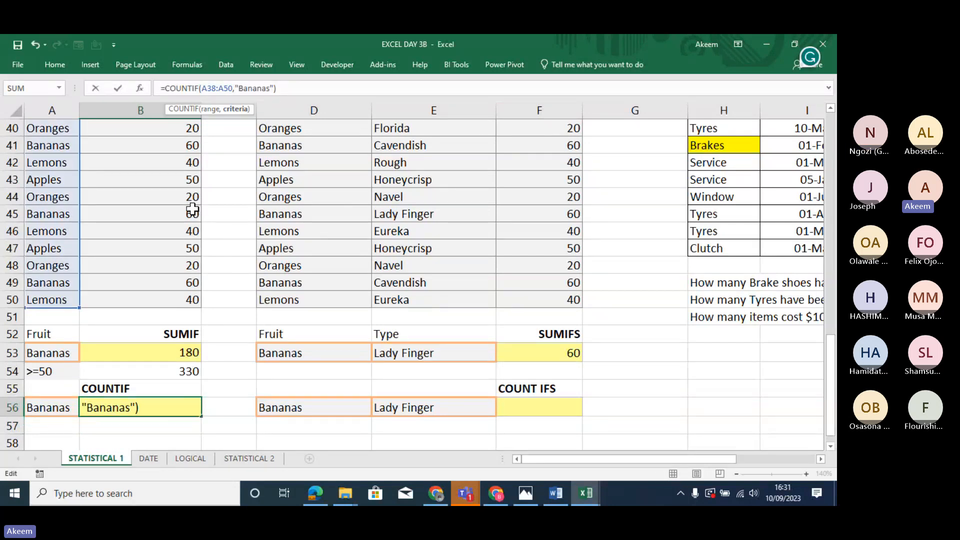
key("Return")
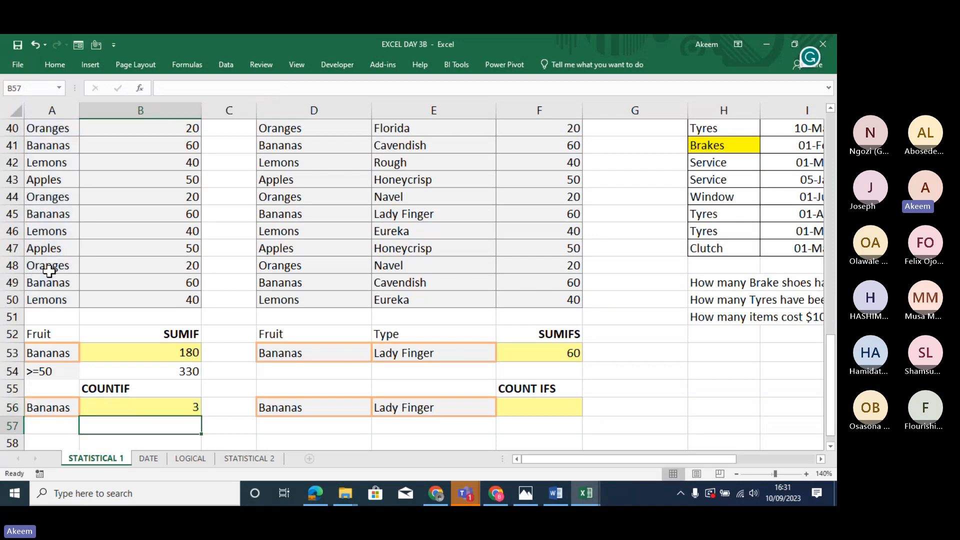
left_click(159, 408)
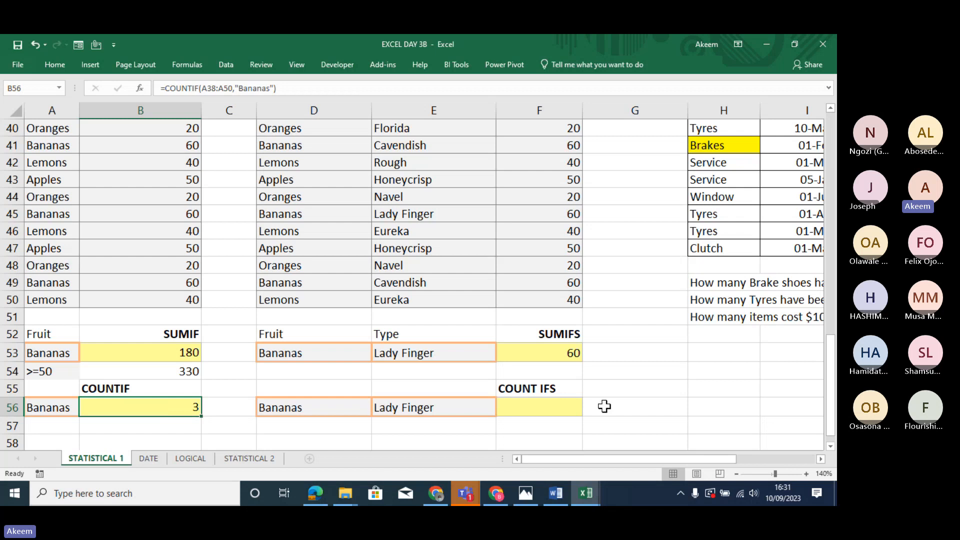
Start a COUNTIFS formula in F56 with D39:D50 as the first criteria range and D45 as its criterion.
left_click(519, 407)
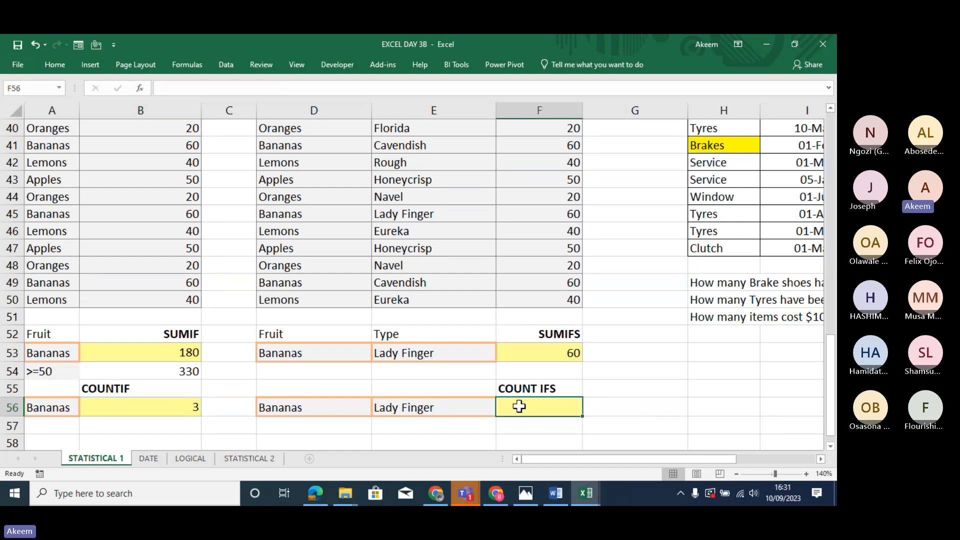
double_click(520, 407)
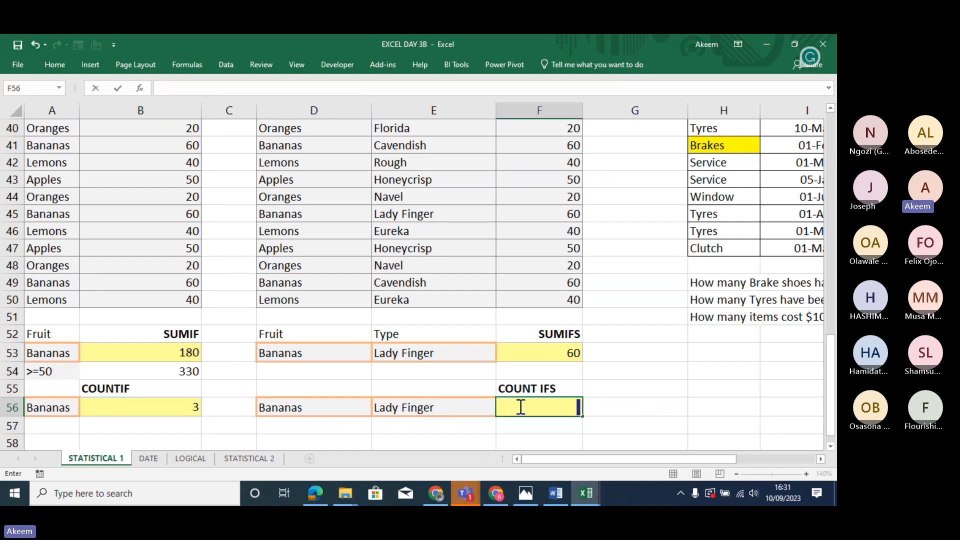
type("=coun")
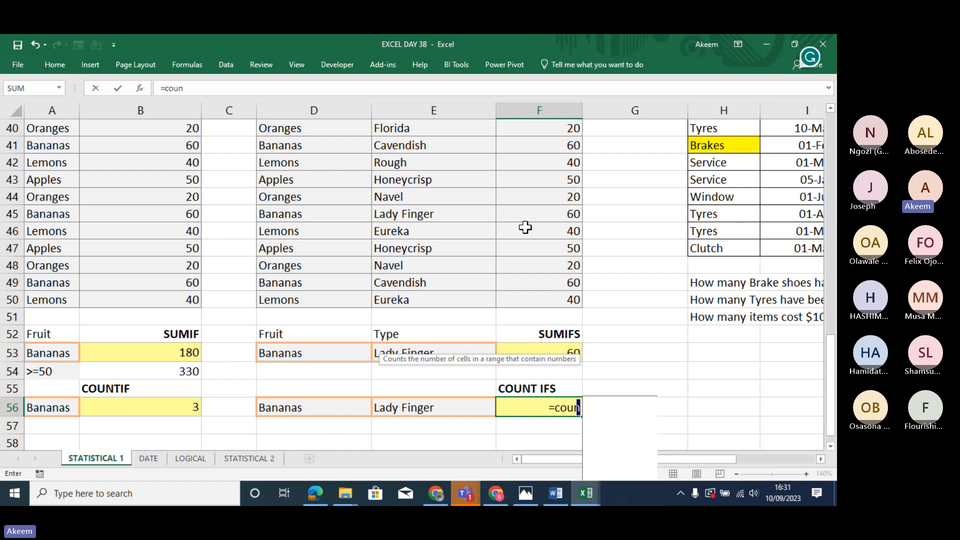
type("tifs")
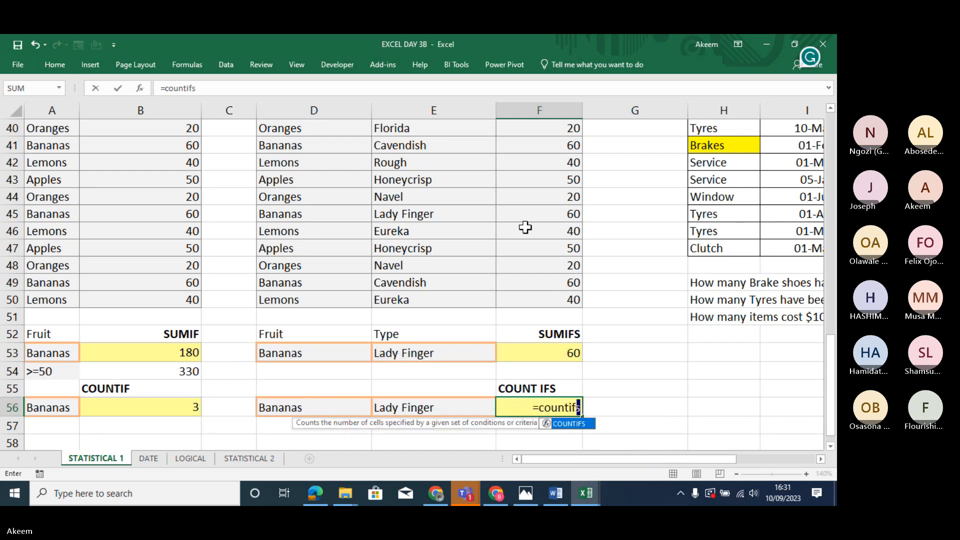
key("Tab")
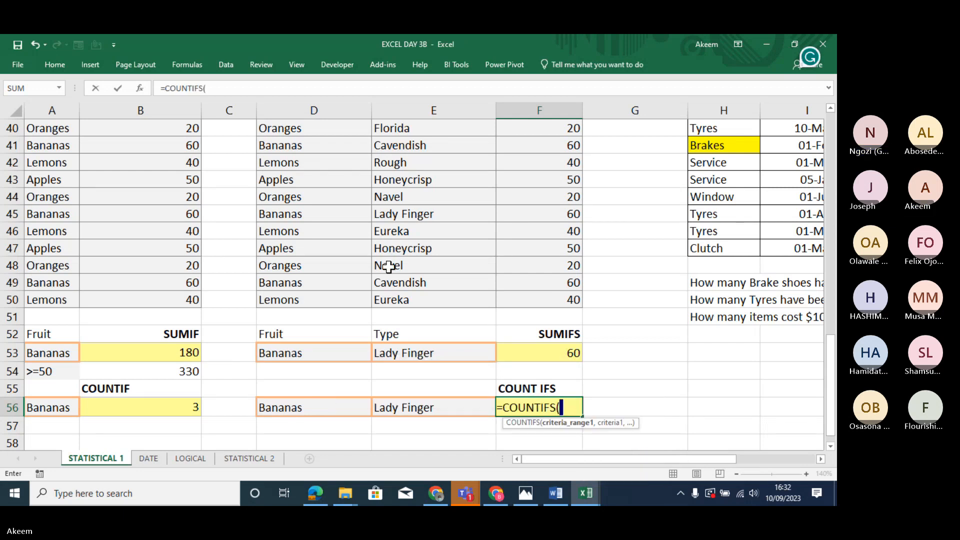
left_click(303, 301)
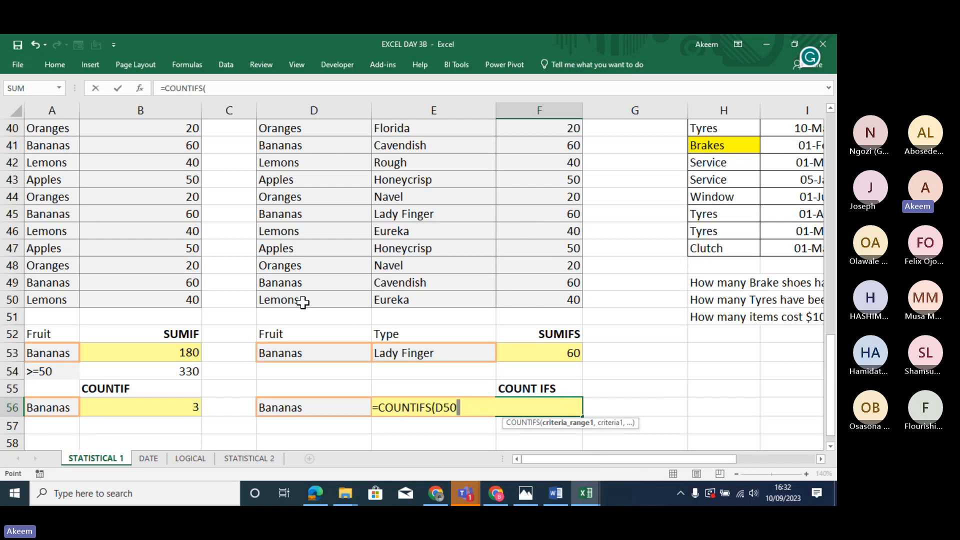
scroll(304, 301, "up", 1)
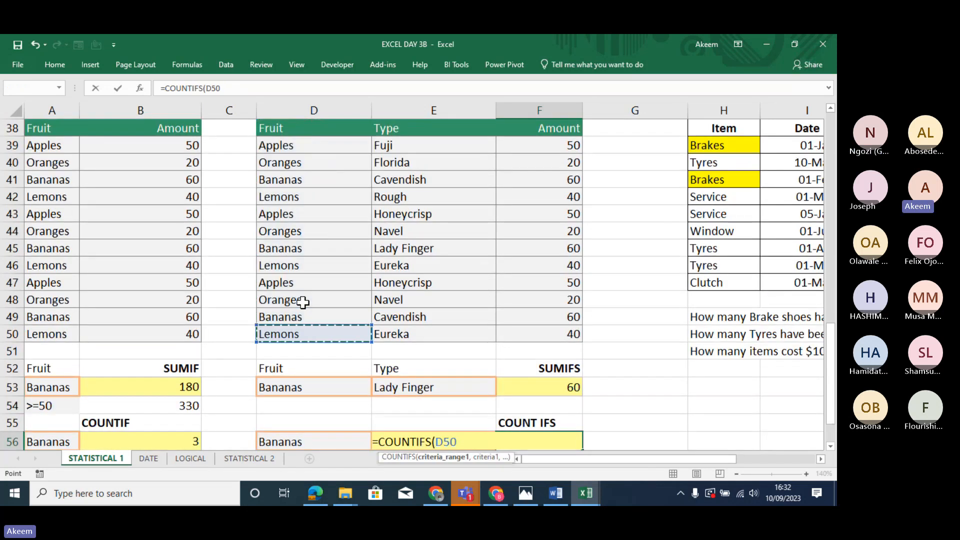
key("ctrl+shift+Up")
key("shift+Down")
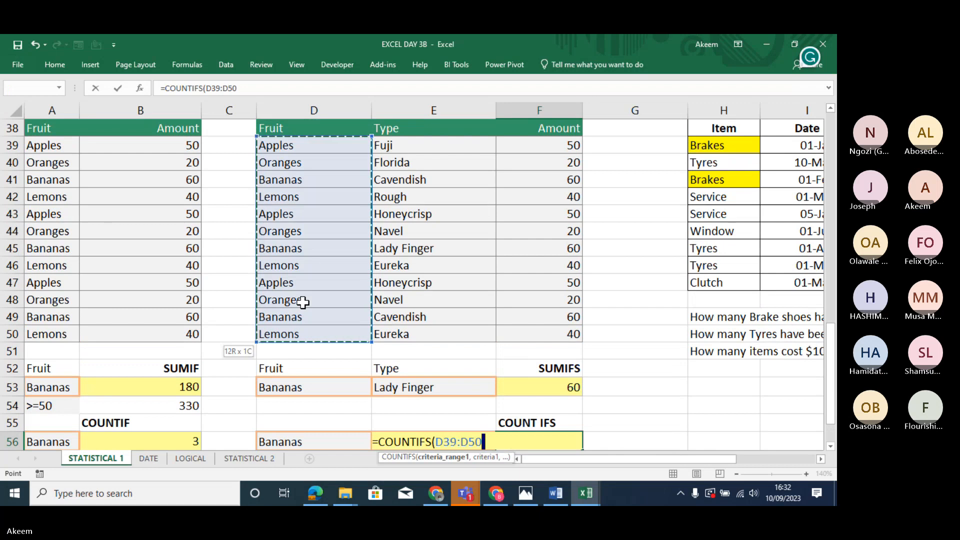
type(",")
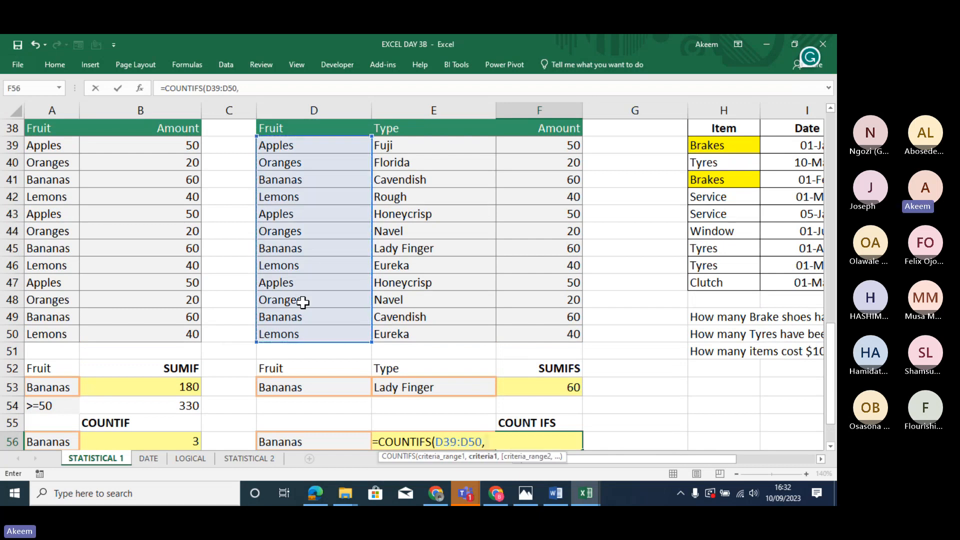
left_click(298, 248)
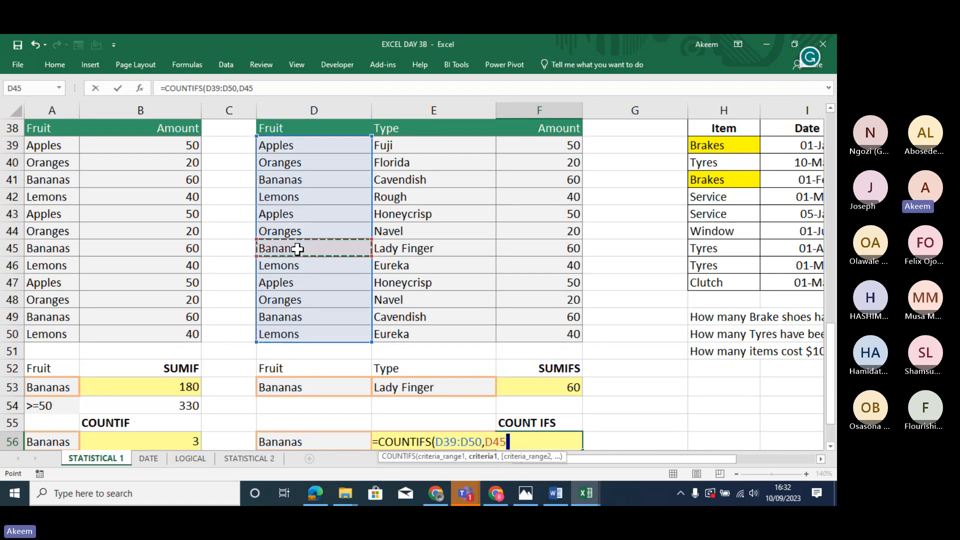
type(",")
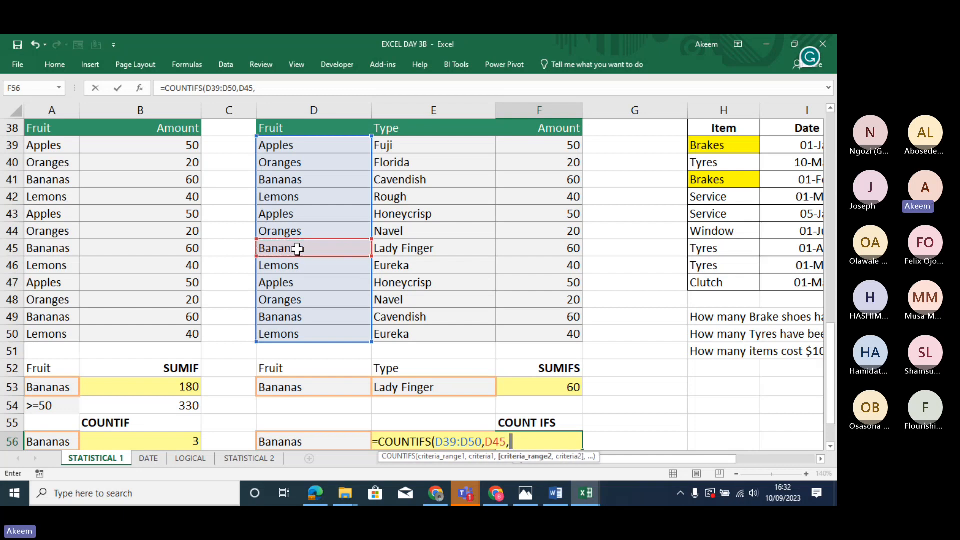
Add E39:E50 as the second criteria range with E45 as its criterion and complete the COUNTIFS formula in F56.
left_click_drag(450, 145, 454, 327)
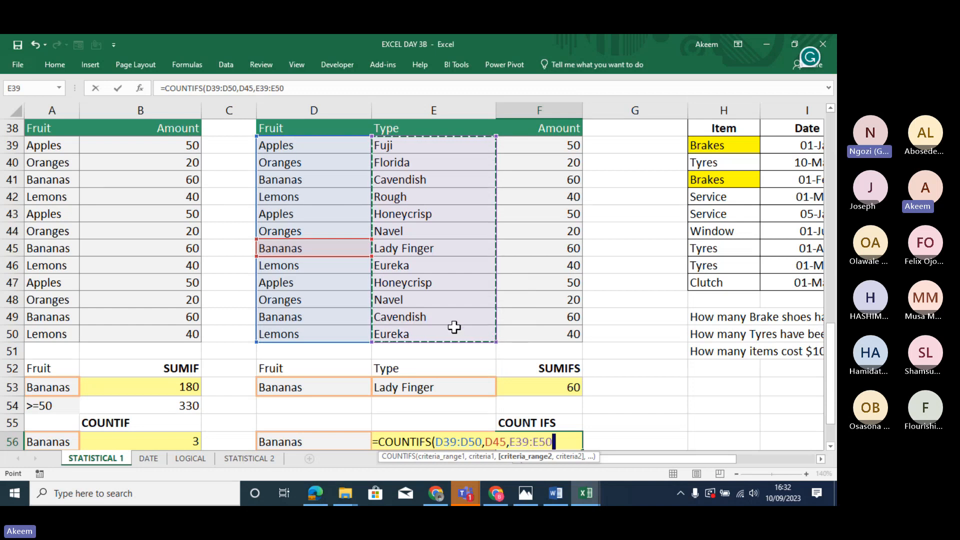
type(",")
left_click(419, 253)
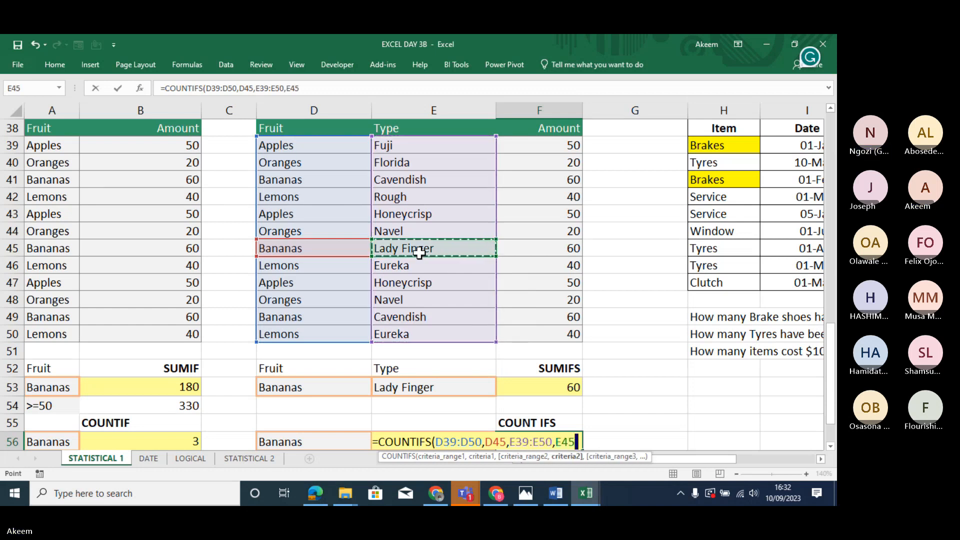
type(")")
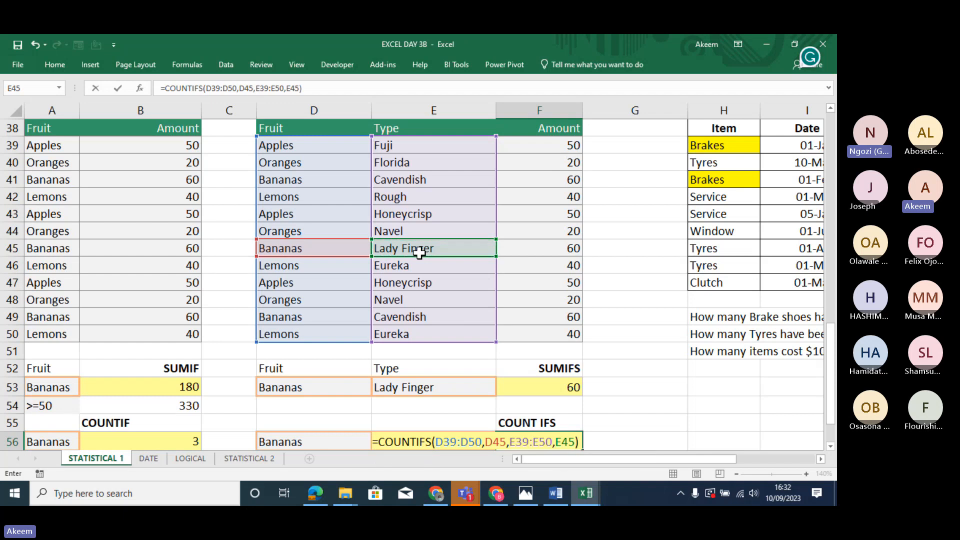
key("Return")
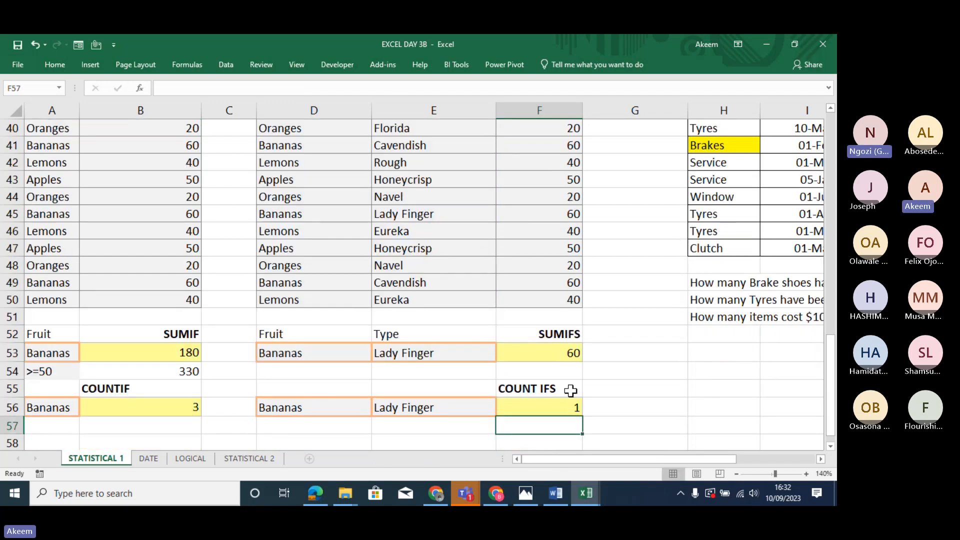
Examine the criteria ranges and criteria of the COUNTIFS formula in F56 and the cells they refer to.
left_click(552, 407)
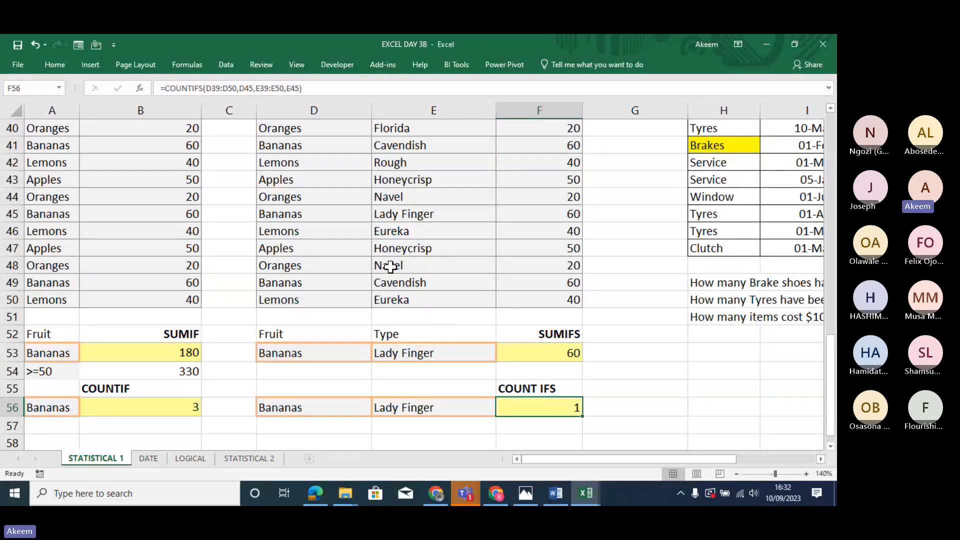
left_click(224, 83)
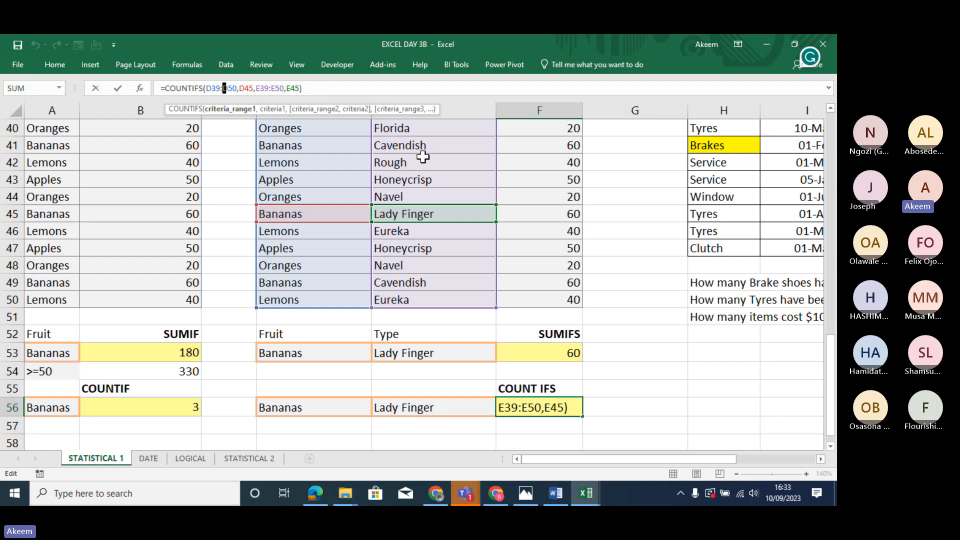
left_click(525, 408)
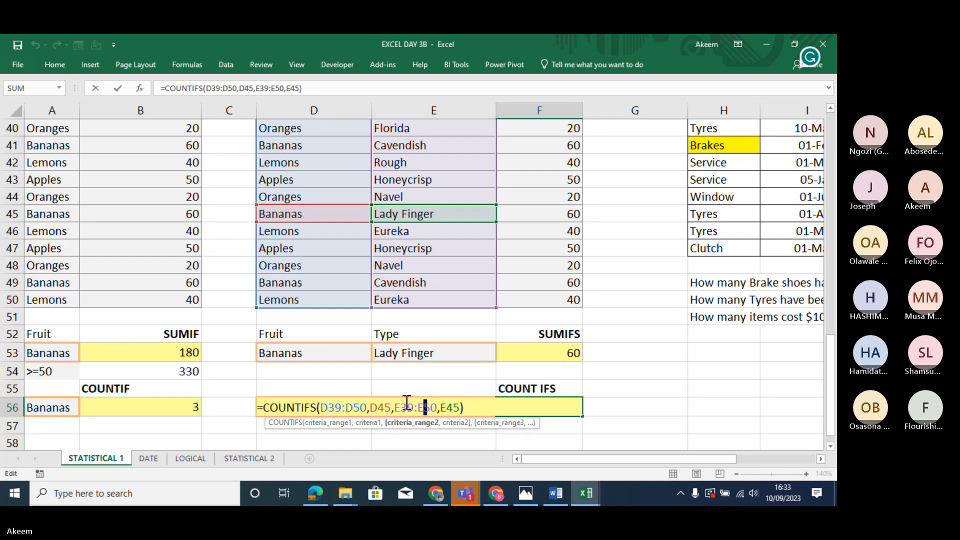
key("Tab")
key("Right")
key("Right")
key("Right")
key("Right")
key("Right")
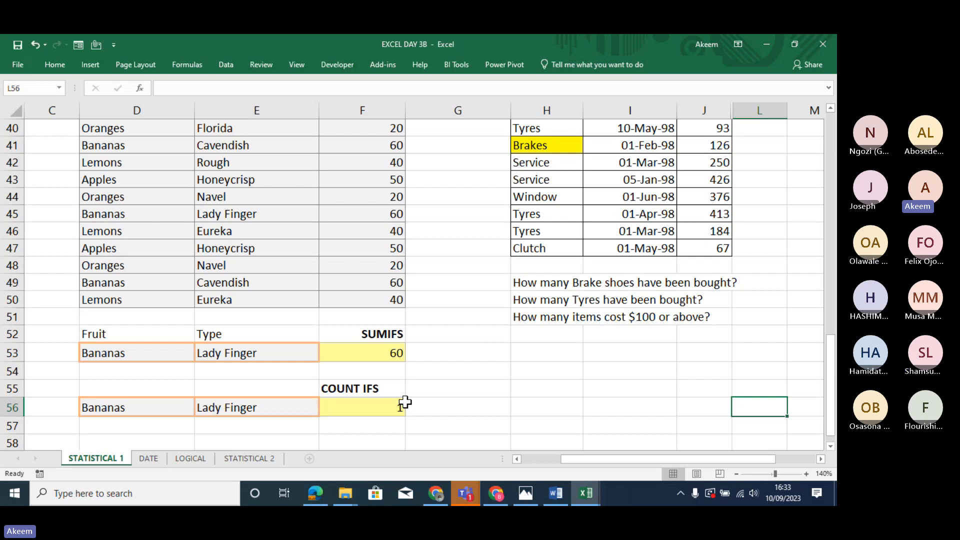
Review the practice questions on the STATISTICAL 2 sheet and the three questions in H49:H51 of STATISTICAL 1.
left_click(240, 460)
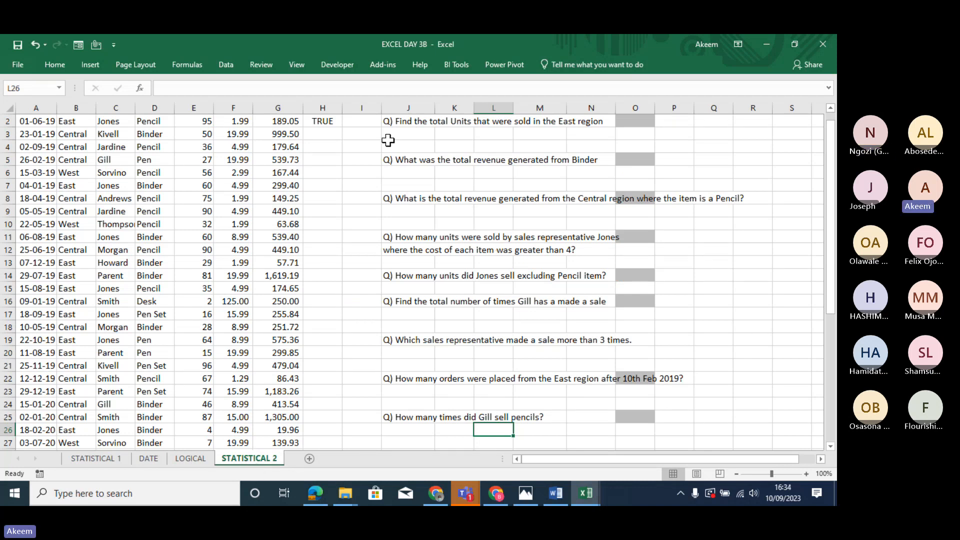
left_click(397, 125)
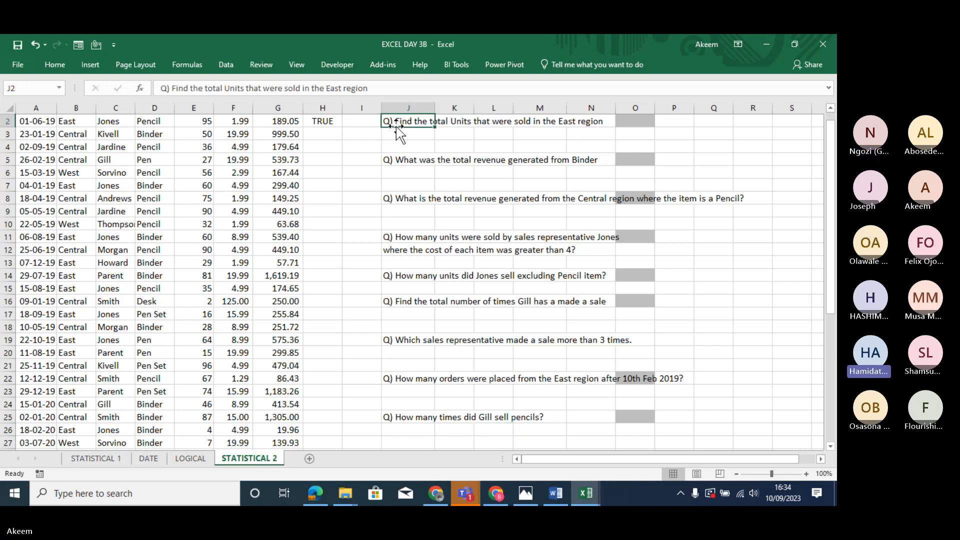
scroll(398, 133, "up", 1)
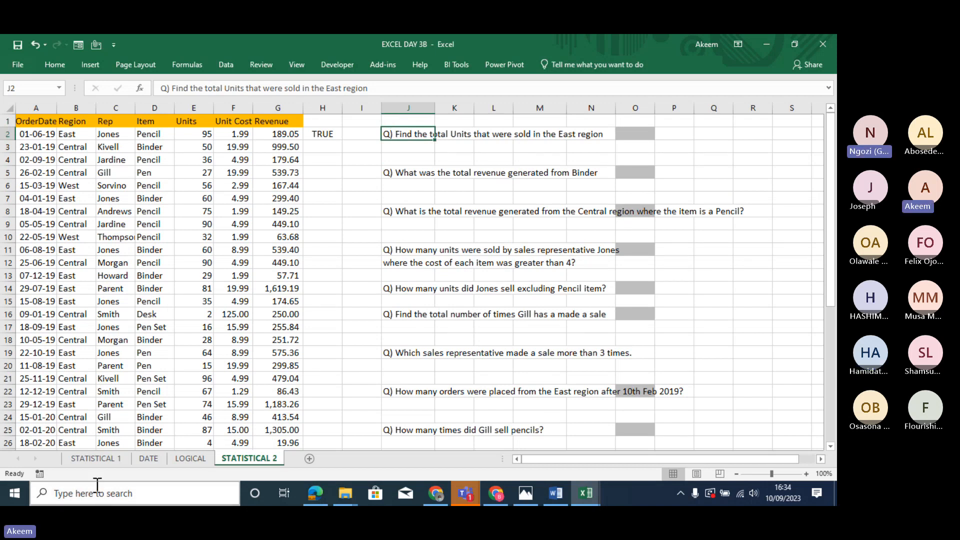
left_click(108, 462)
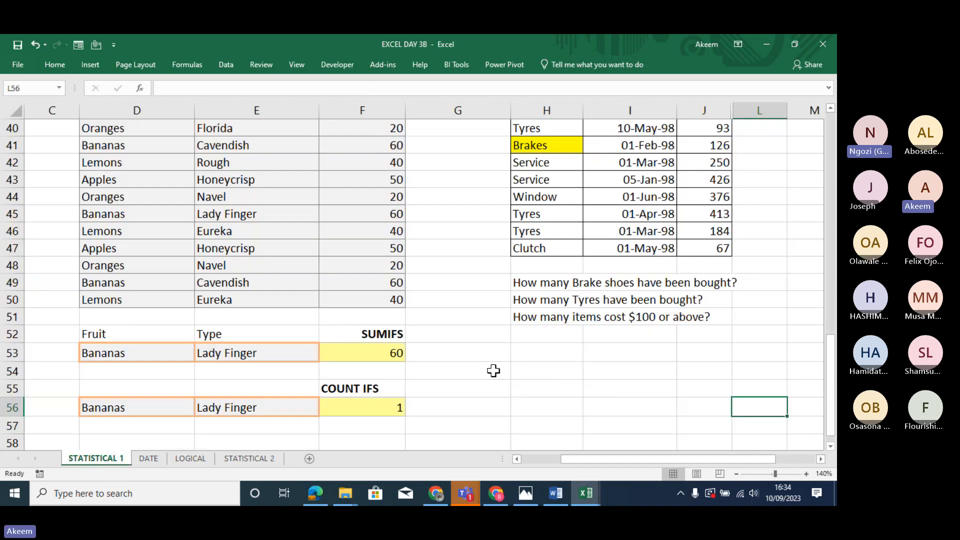
left_click(544, 284)
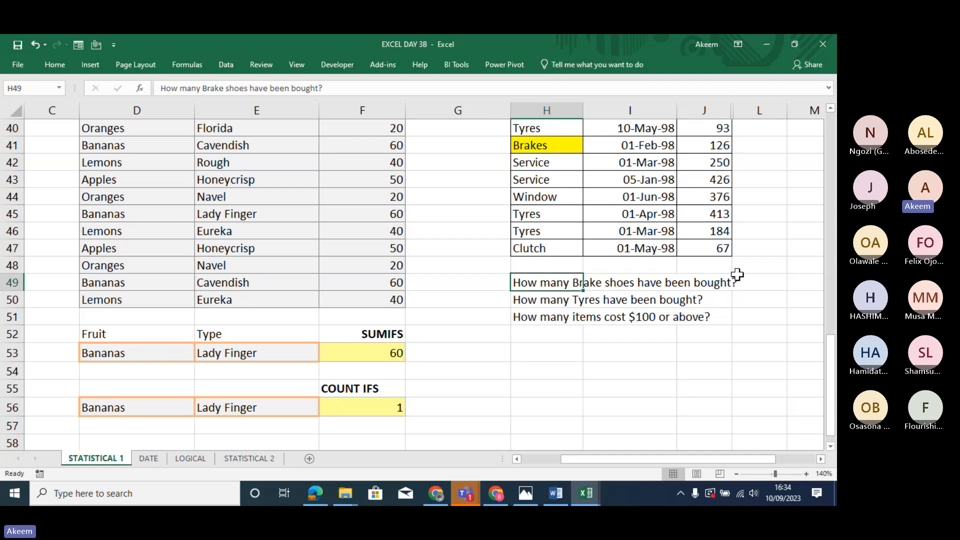
left_click_drag(544, 282, 545, 316)
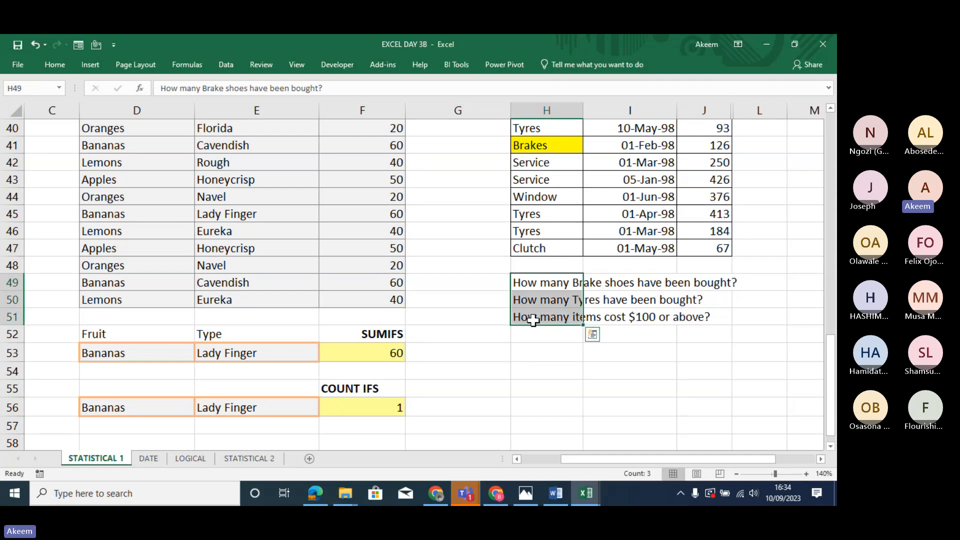
Examine the question about total units sold in the East region on STATISTICAL 2 and select the Region column.
left_click(250, 459)
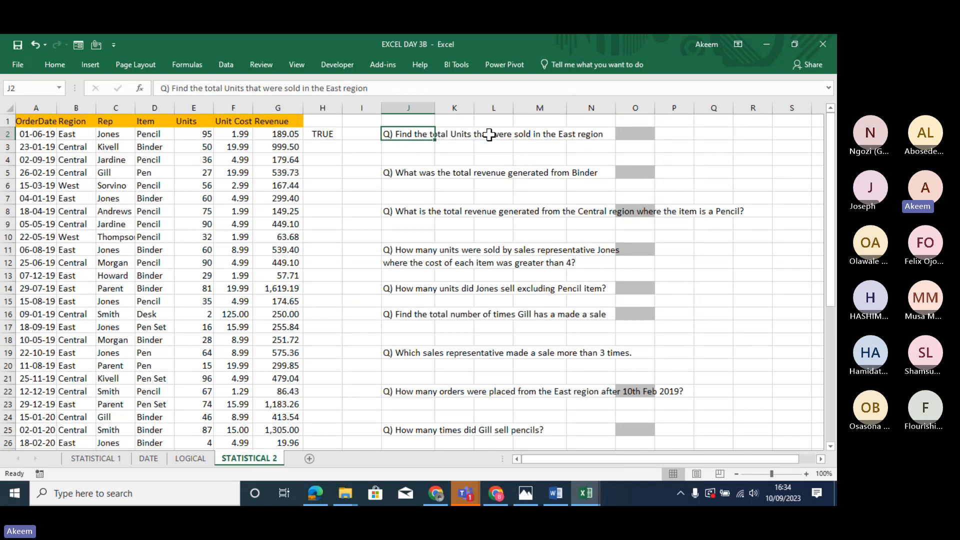
left_click(655, 133)
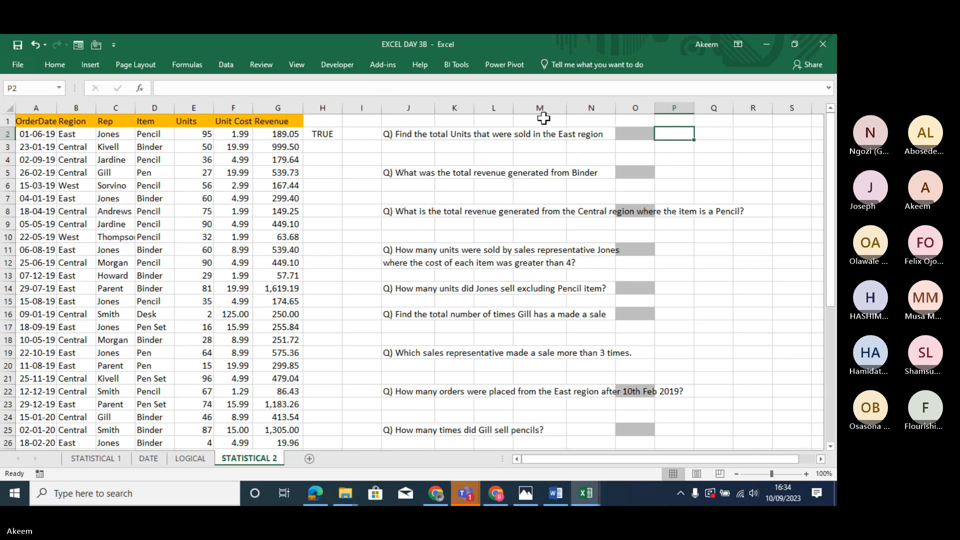
left_click(76, 107)
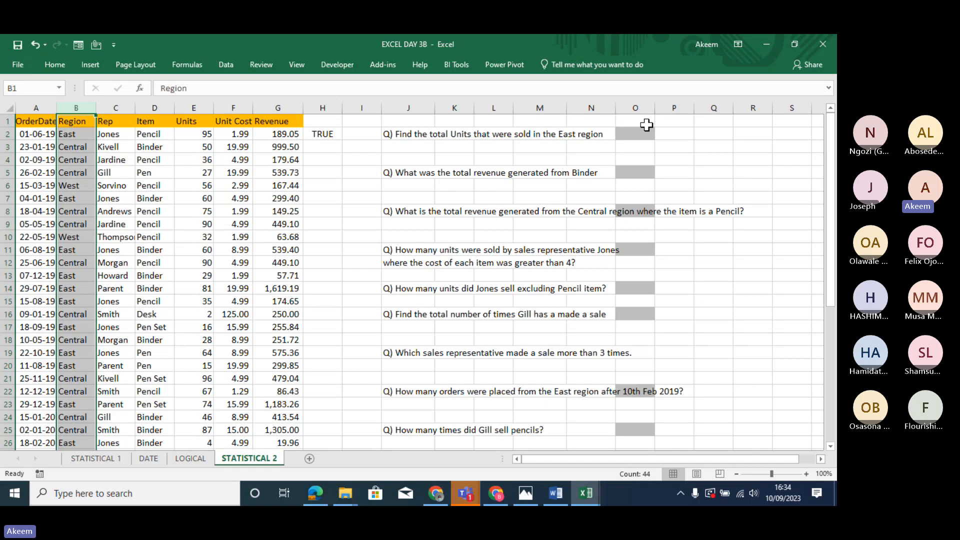
Examine the Region and Units columns for the East region question, and the Item and Revenue columns for the Binder revenue question.
left_click(200, 107)
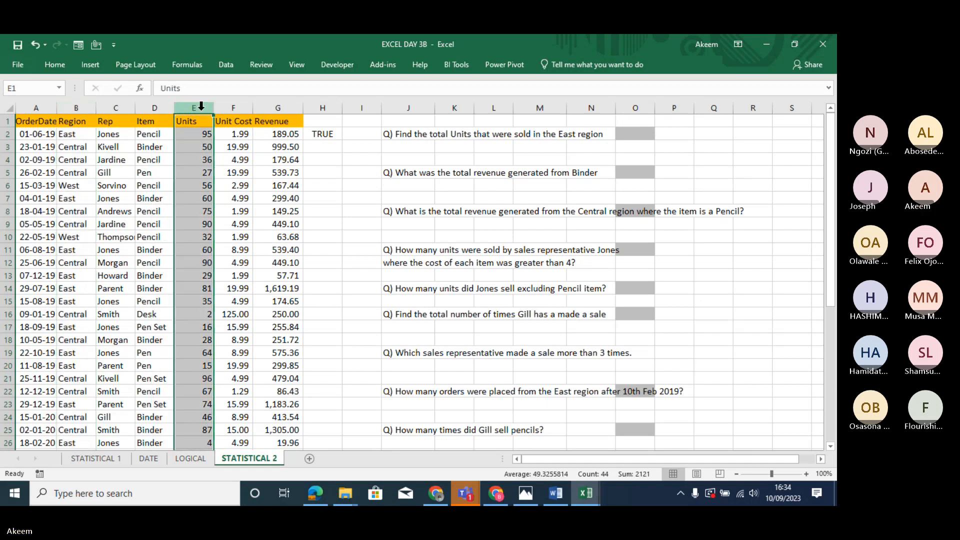
left_click(77, 107)
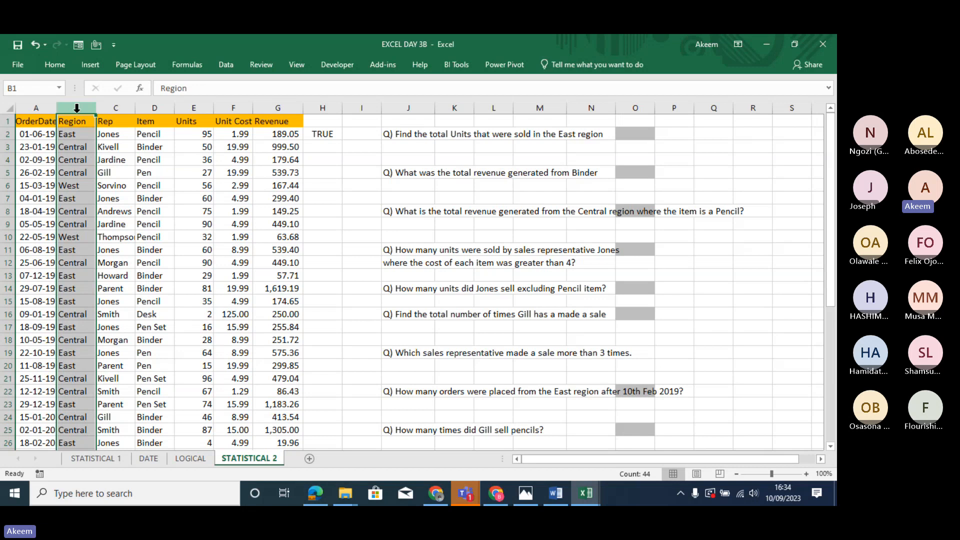
left_click(405, 133)
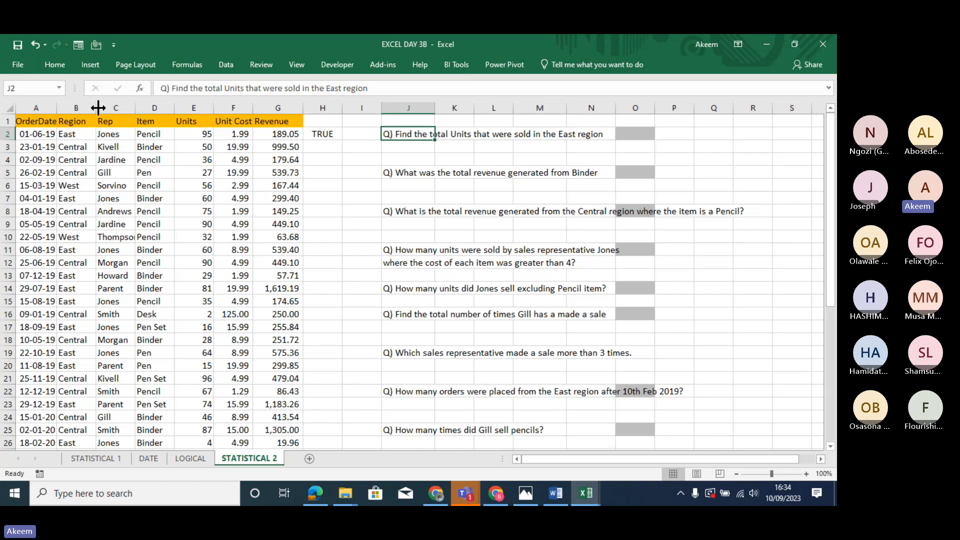
left_click(75, 107)
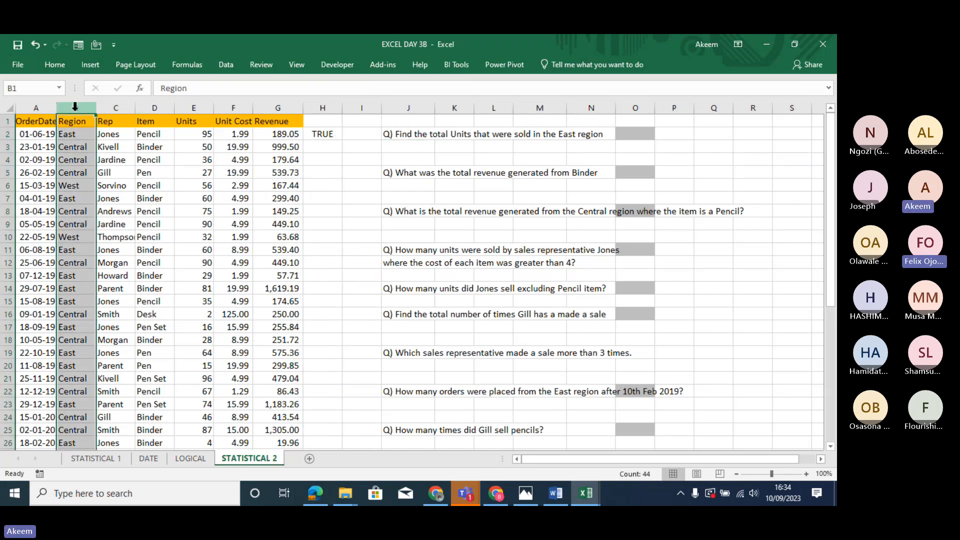
left_click(198, 105)
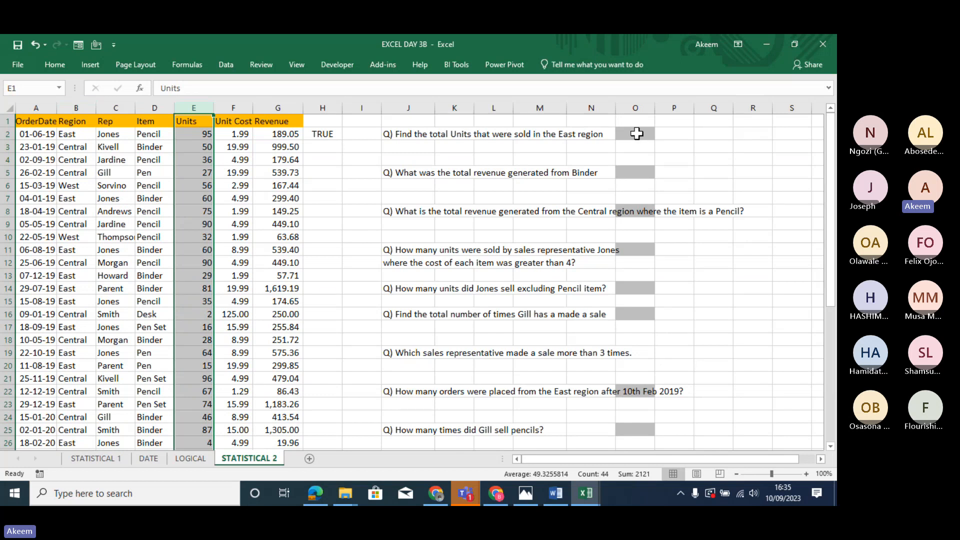
left_click(74, 106)
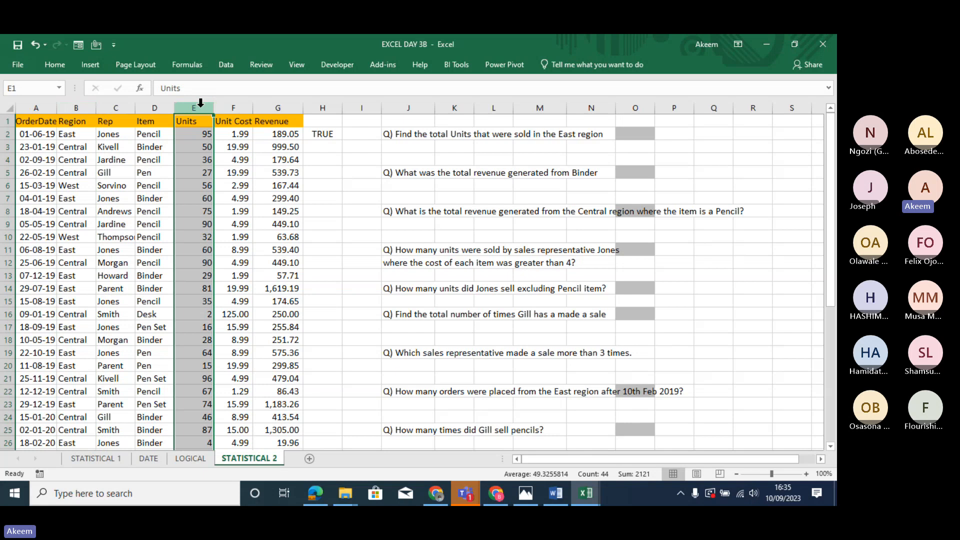
left_click(424, 170)
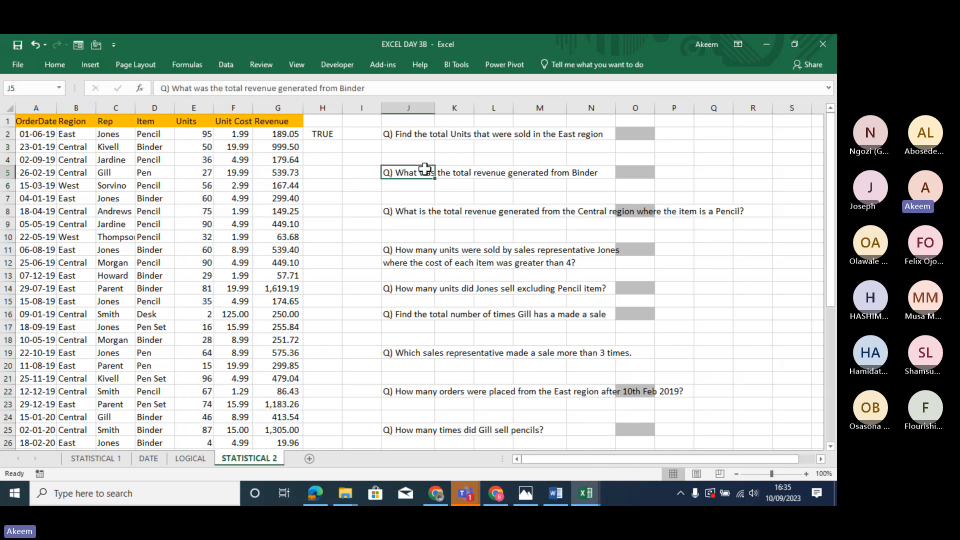
left_click(645, 171)
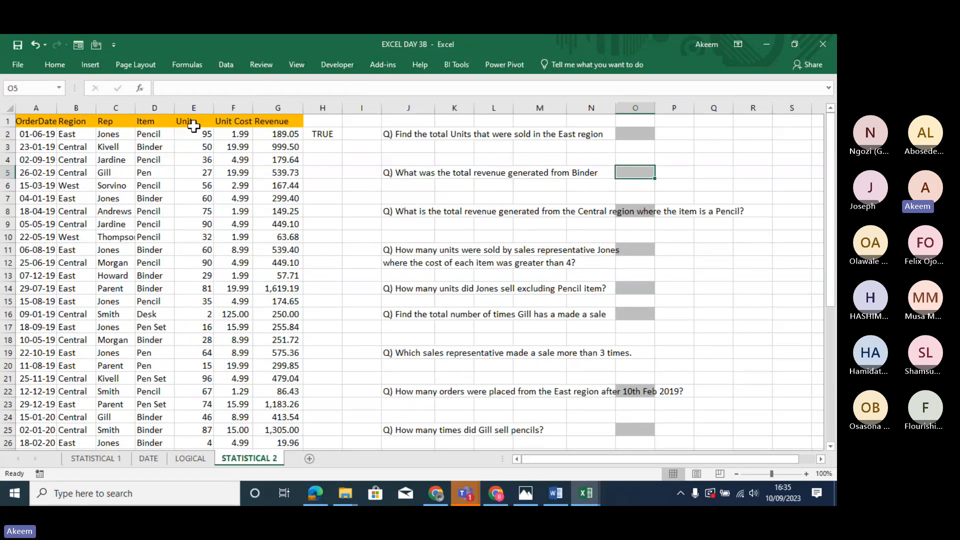
left_click(151, 105)
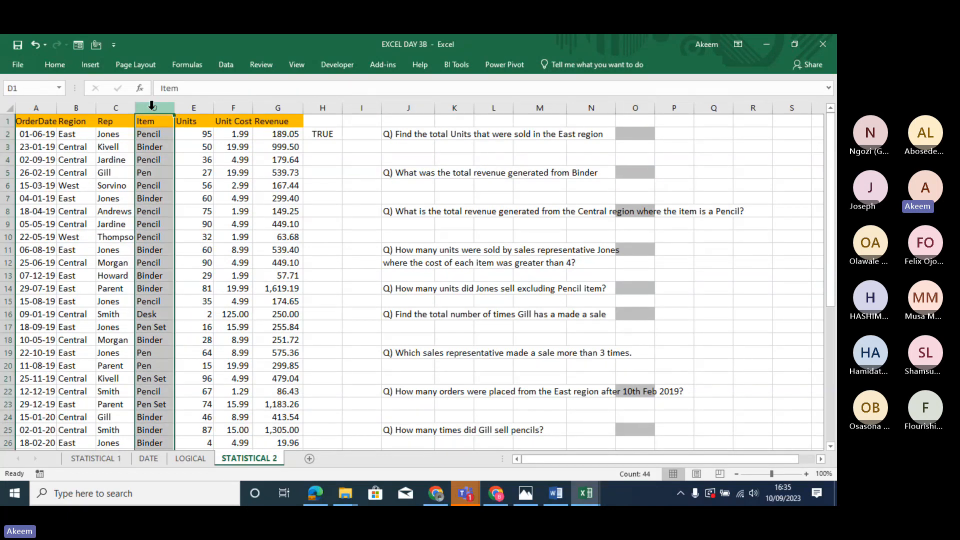
left_click(268, 103)
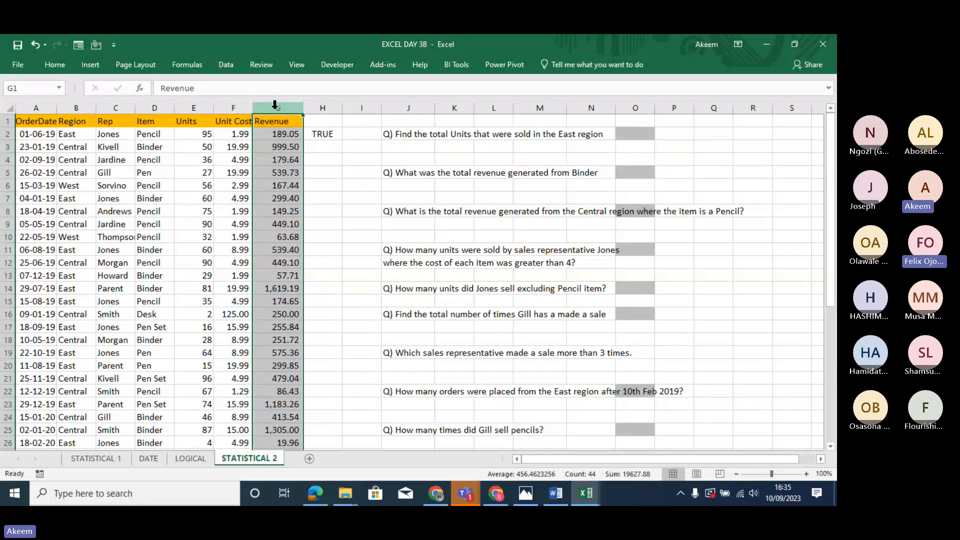
Examine the Rep and Item columns for the Central region Pencil question, and review the sales representative questions in J11 and J16.
left_click(634, 213)
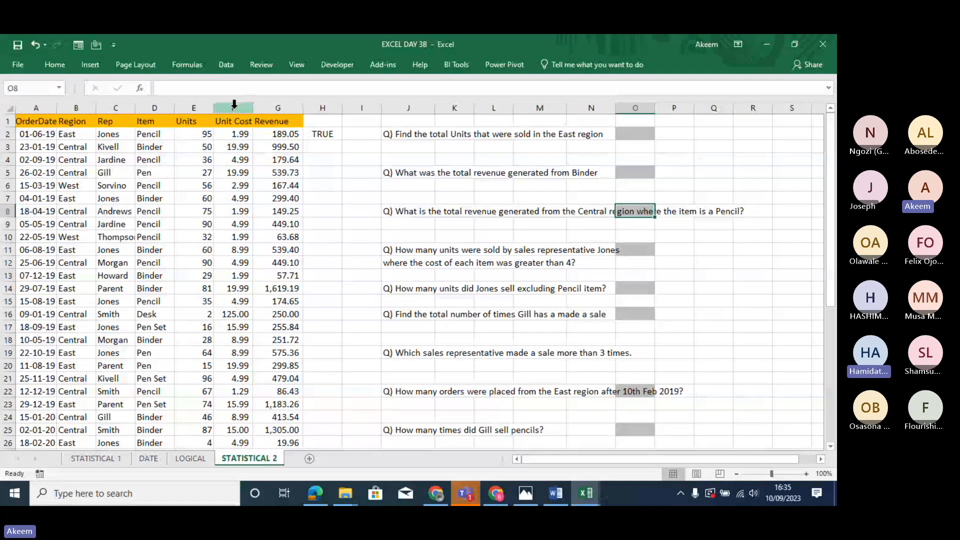
left_click(115, 106)
left_click_drag(120, 103, 118, 103)
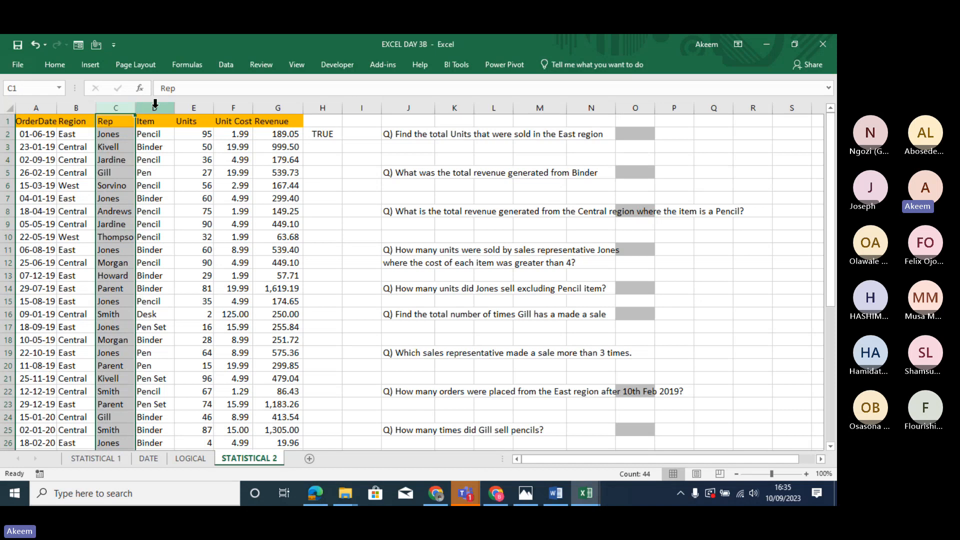
left_click(156, 104)
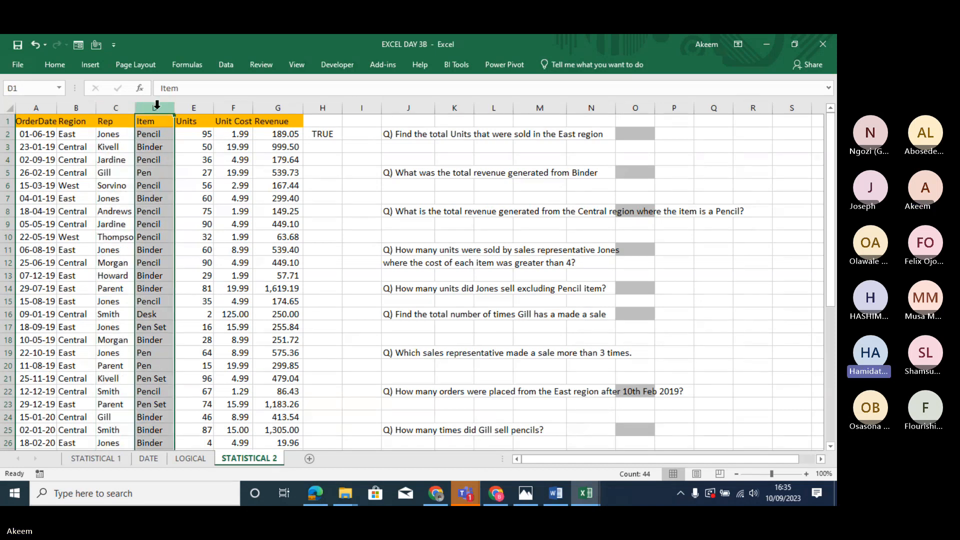
left_click(119, 105)
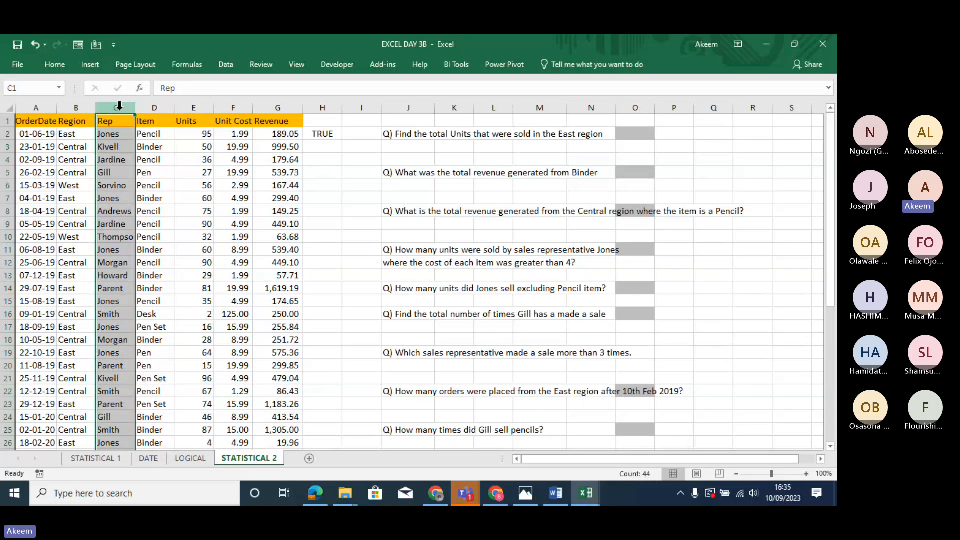
left_click(155, 108)
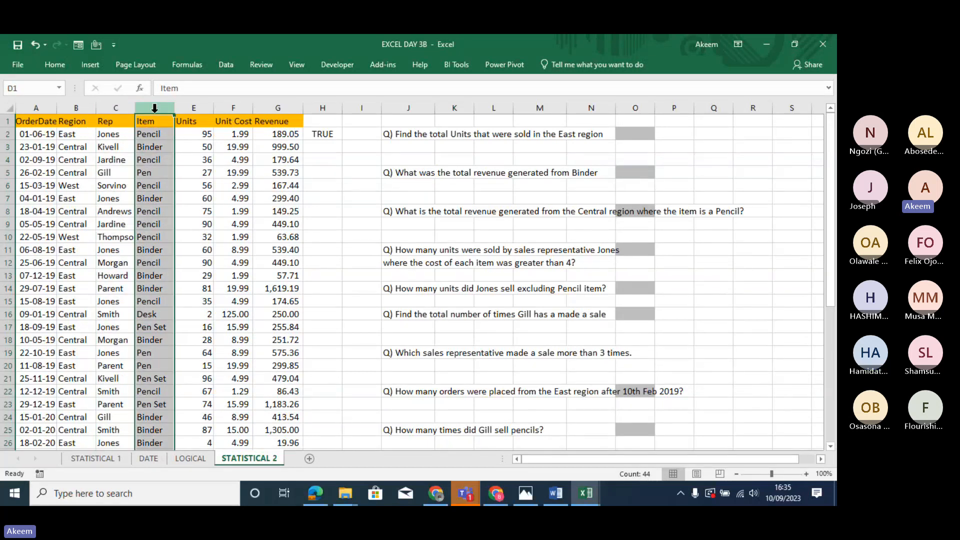
left_click(413, 248)
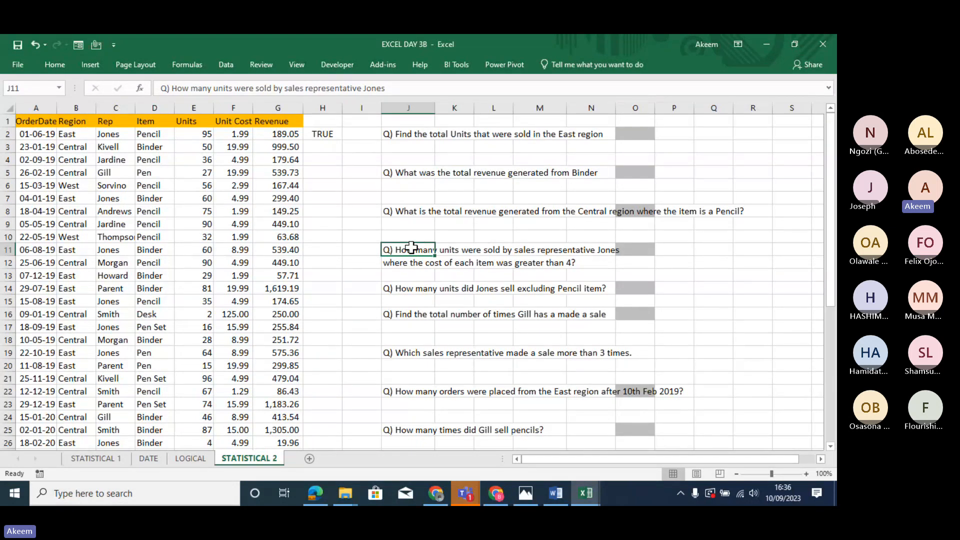
left_click(409, 315)
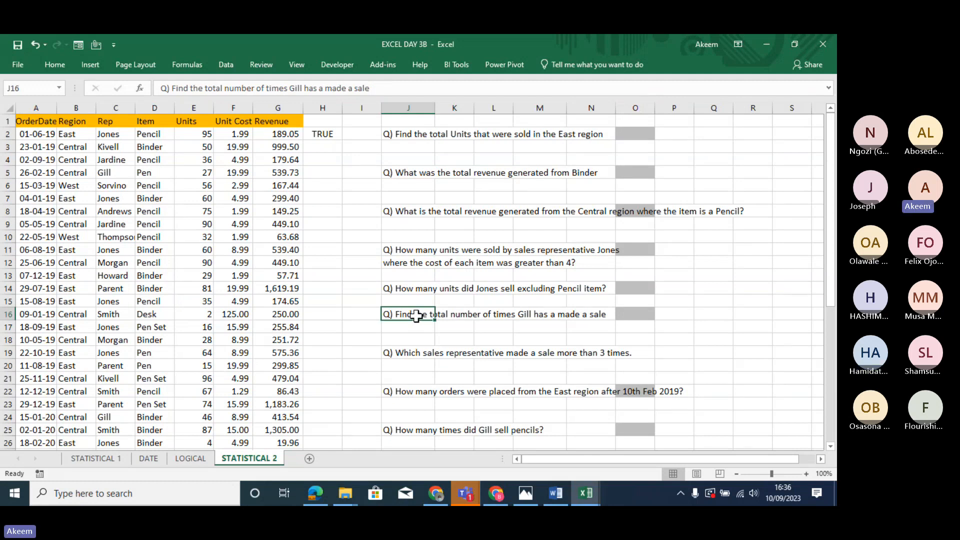
left_click(414, 253)
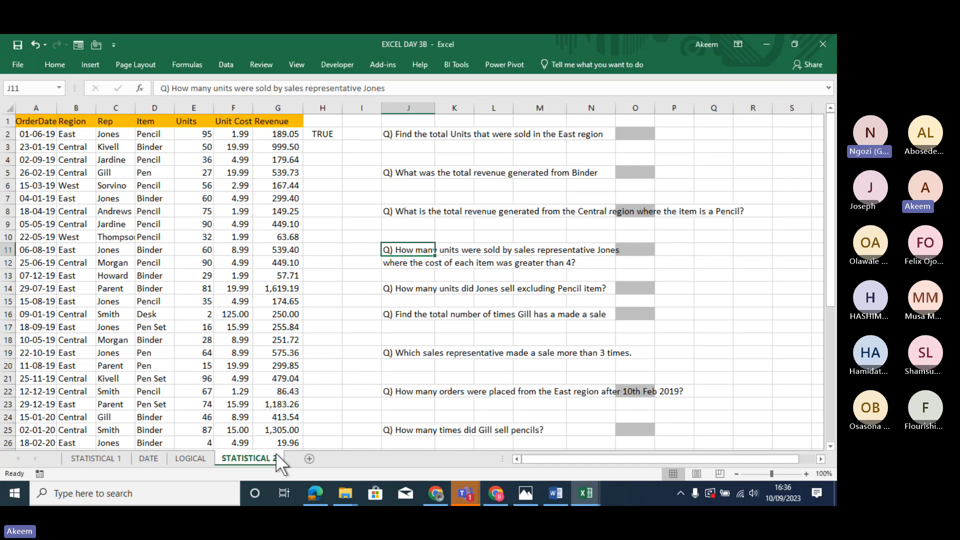
Return to the STATISTICAL 1 sheet and review the Item, Date and Cost table above the three practice questions.
left_click(101, 457)
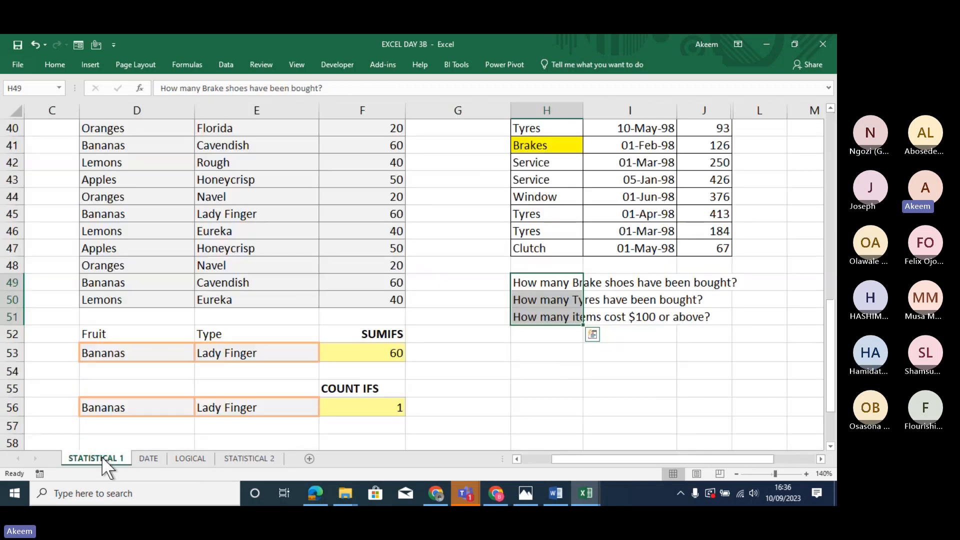
left_click(746, 277)
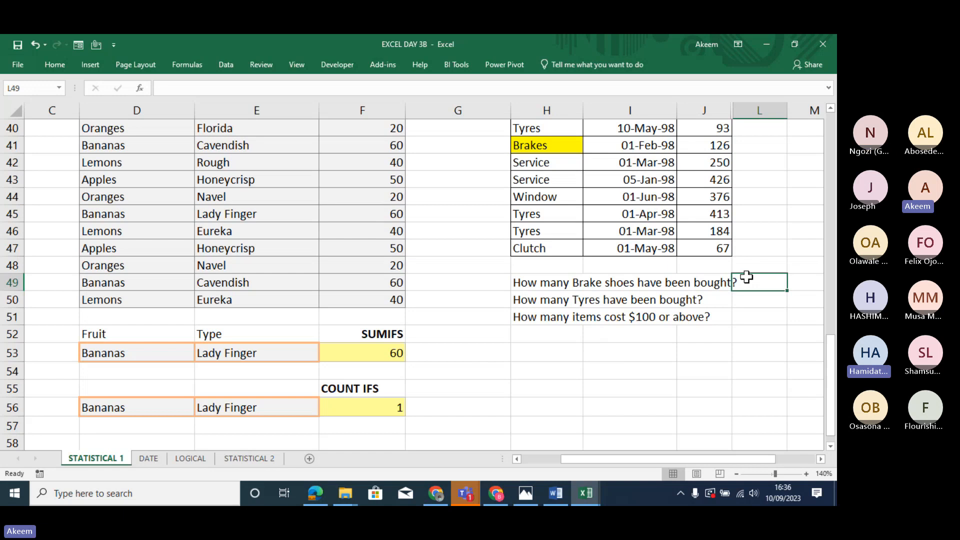
key("Up")
key("Up")
key("Up")
key("Up")
key("Up")
key("Up")
key("Up")
key("Up")
key("Up")
key("Up")
key("Up")
key("Up")
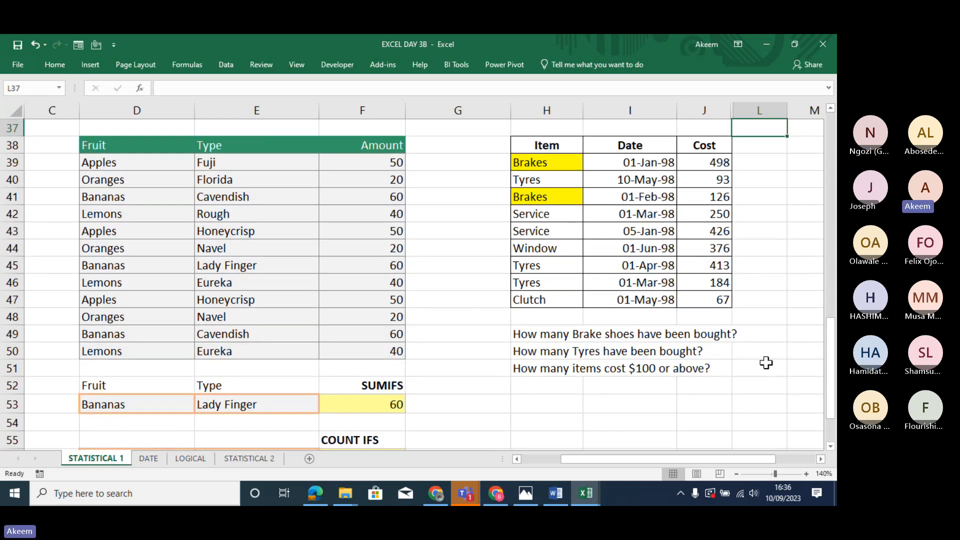
left_click(548, 162)
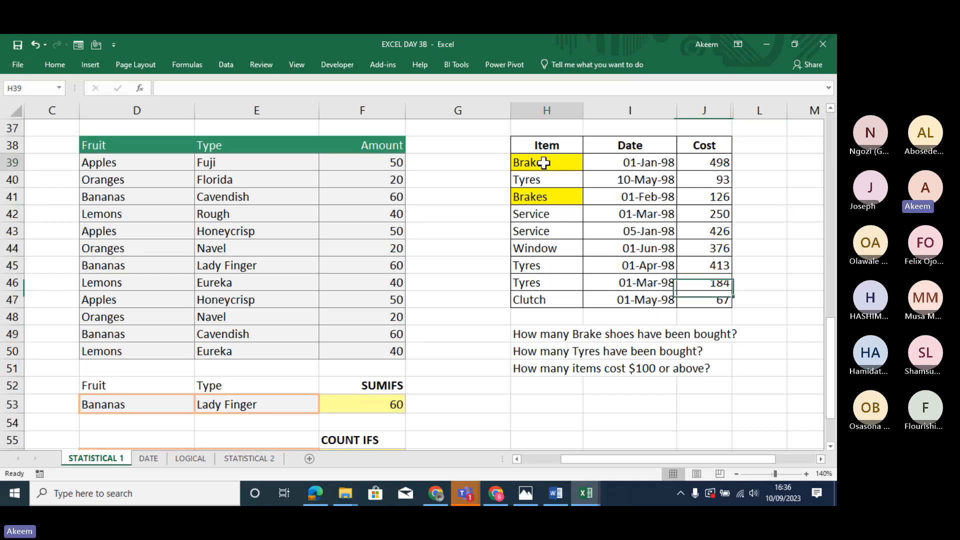
Answer the Brake shoes question in L49 with a COUNTIF over H39:H47 using H39 as the criterion.
left_click(748, 332)
type("=co")
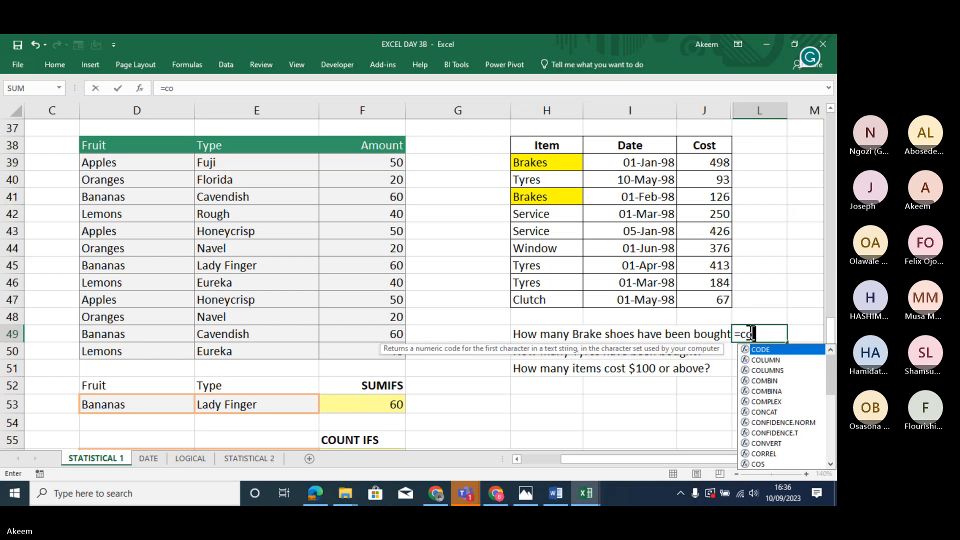
type("unt")
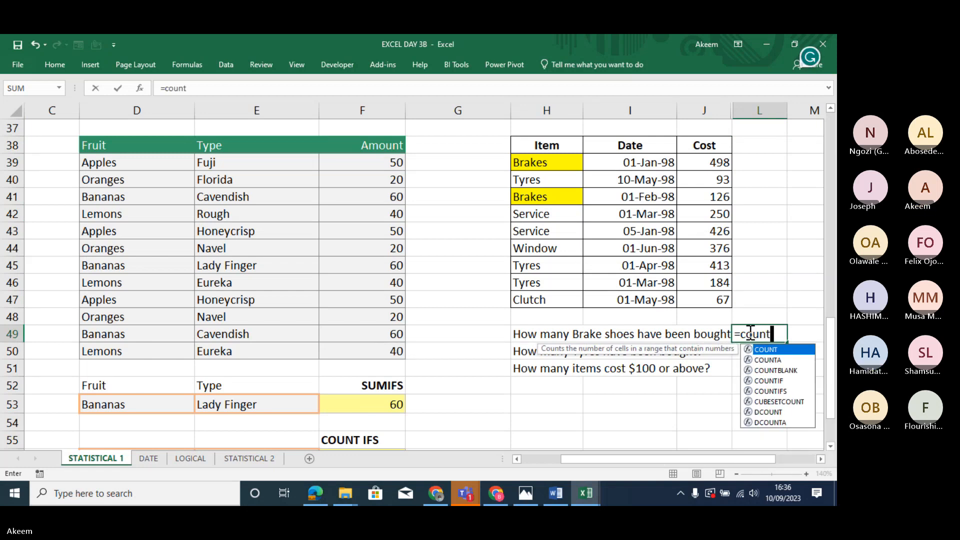
type("i")
key("Tab")
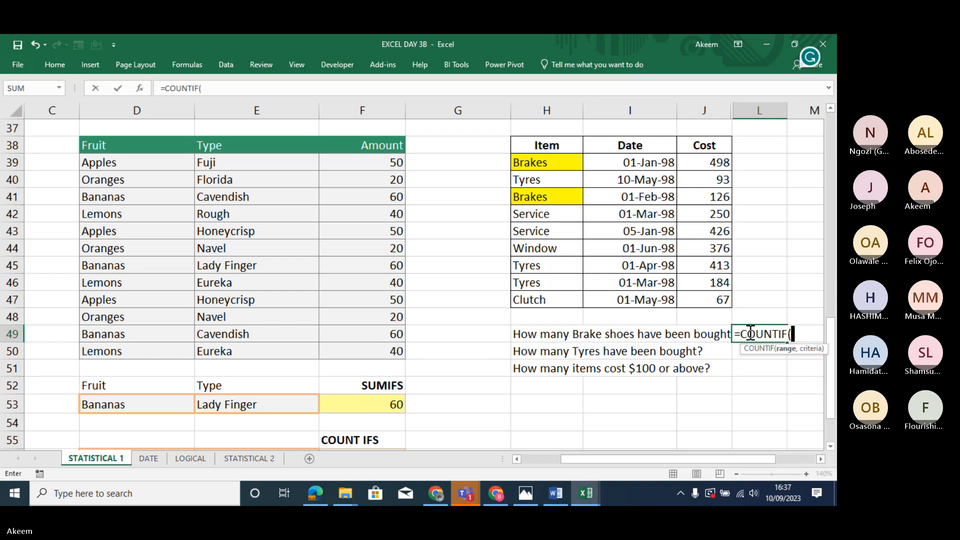
left_click_drag(545, 162, 553, 295)
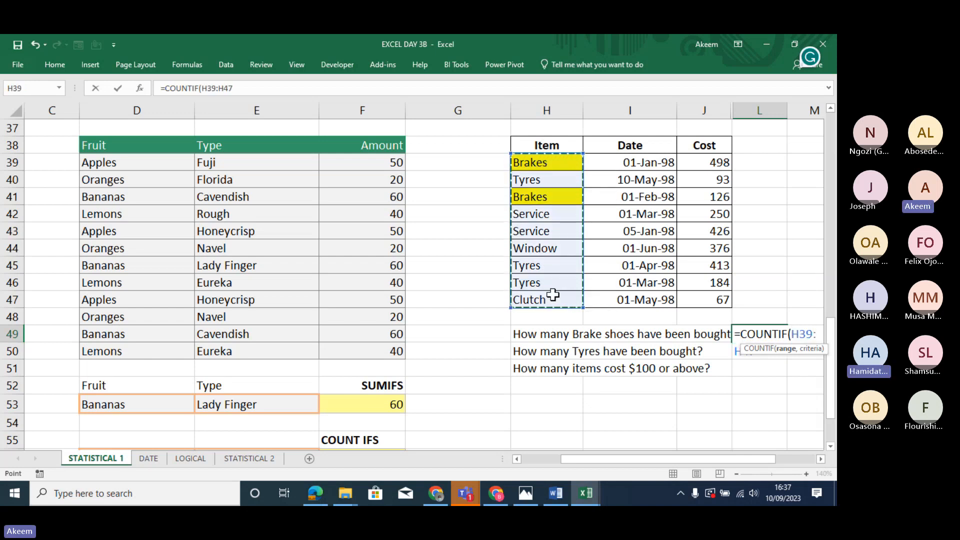
type(",")
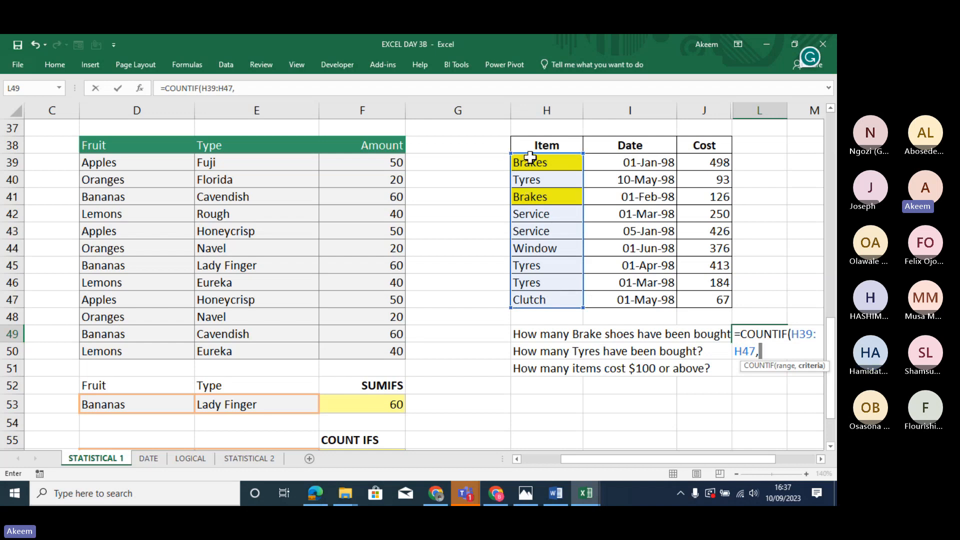
left_click(538, 162)
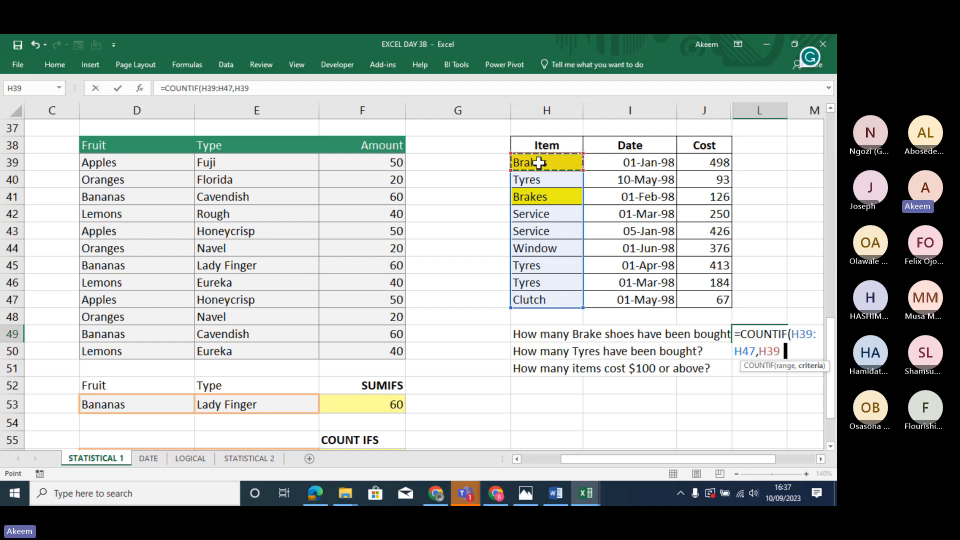
key("Return")
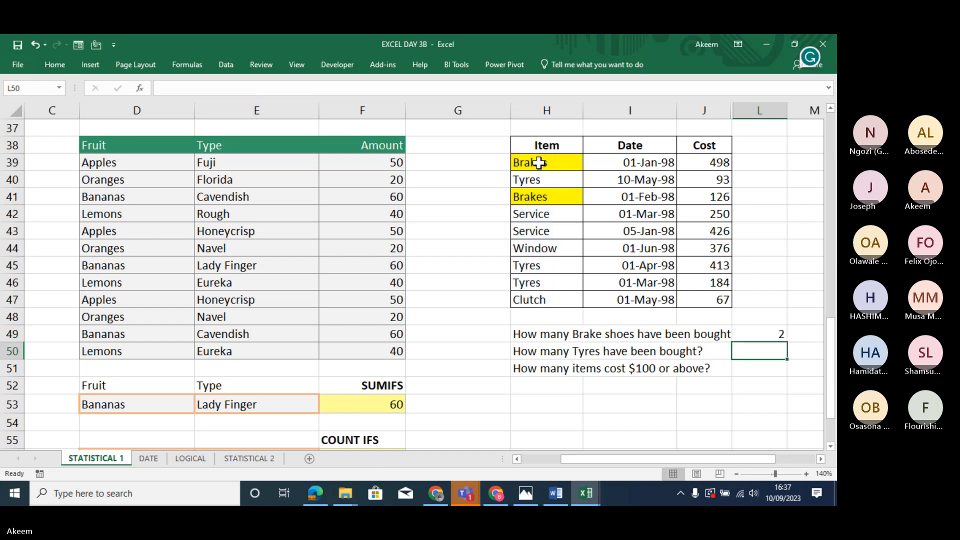
Examine the range and criterion of the COUNTIF formula in L49.
double_click(756, 335)
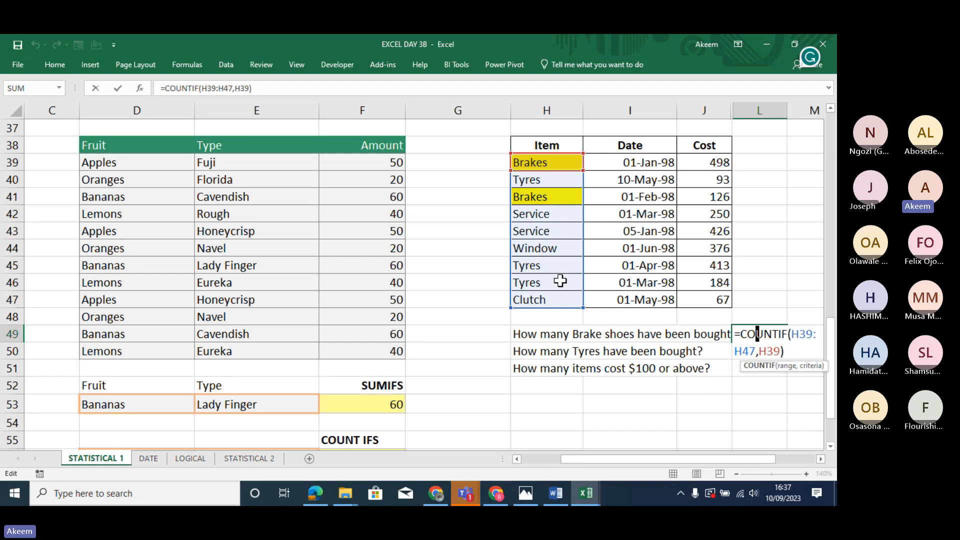
left_click(774, 353)
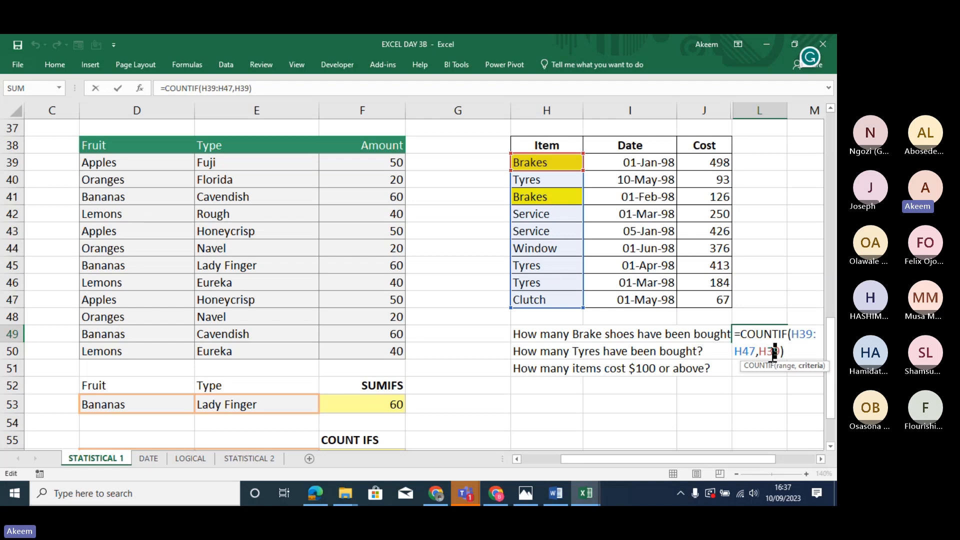
key("Return")
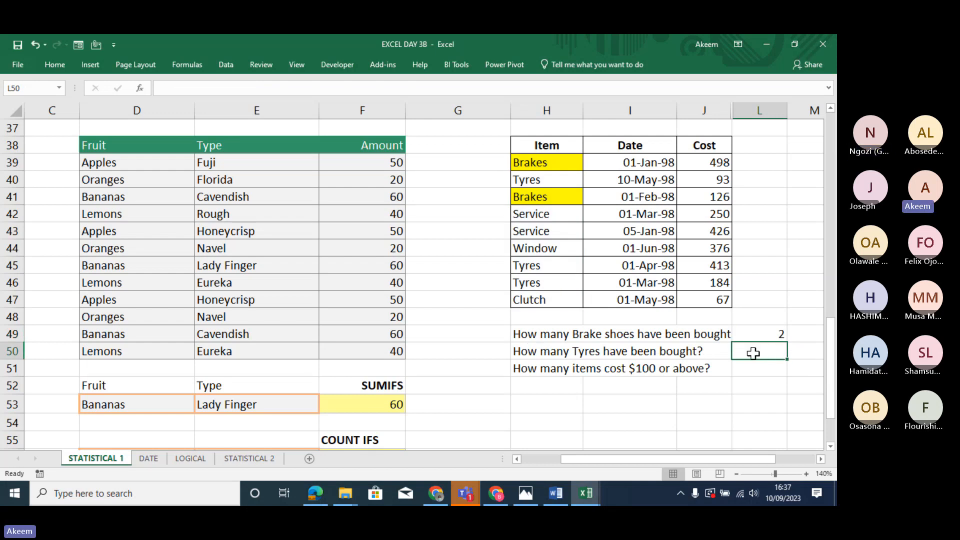
Answer the Tyres question in L50 with a COUNTIF over H39:H47 using H45 as the criterion.
type("=")
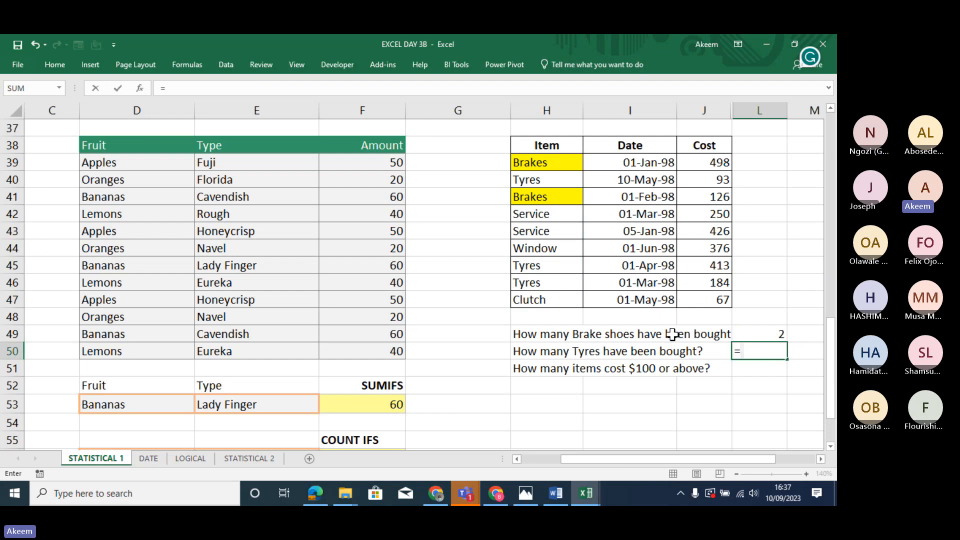
type("couni")
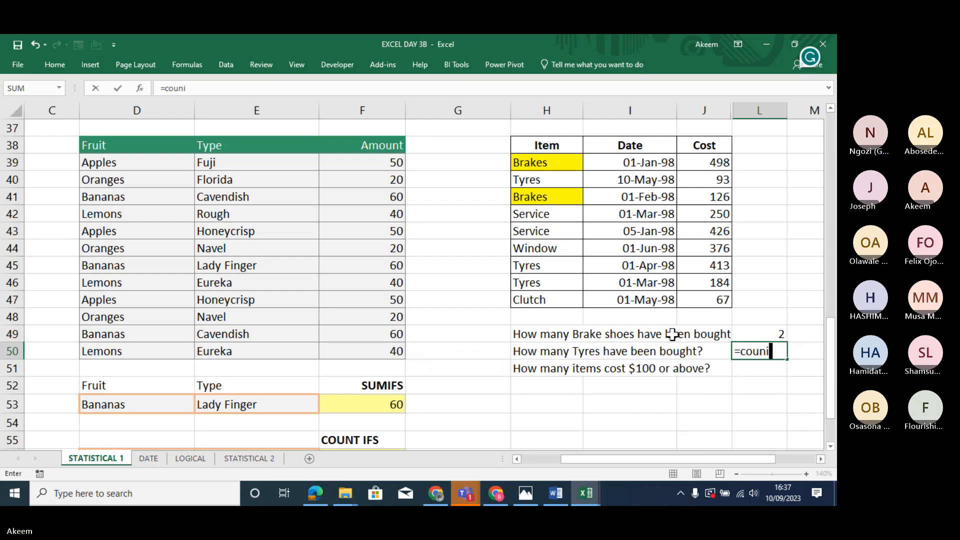
type("f")
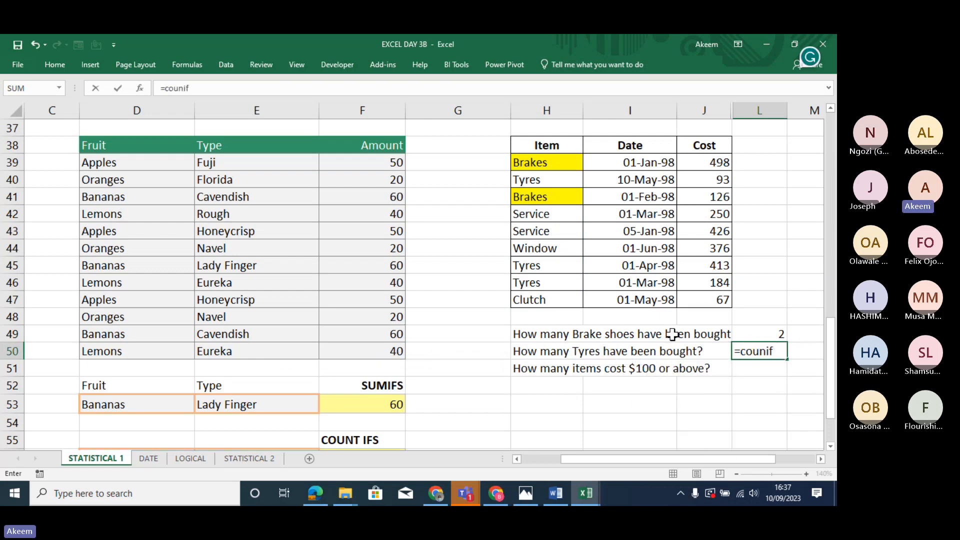
key("BackSpace")
key("BackSpace")
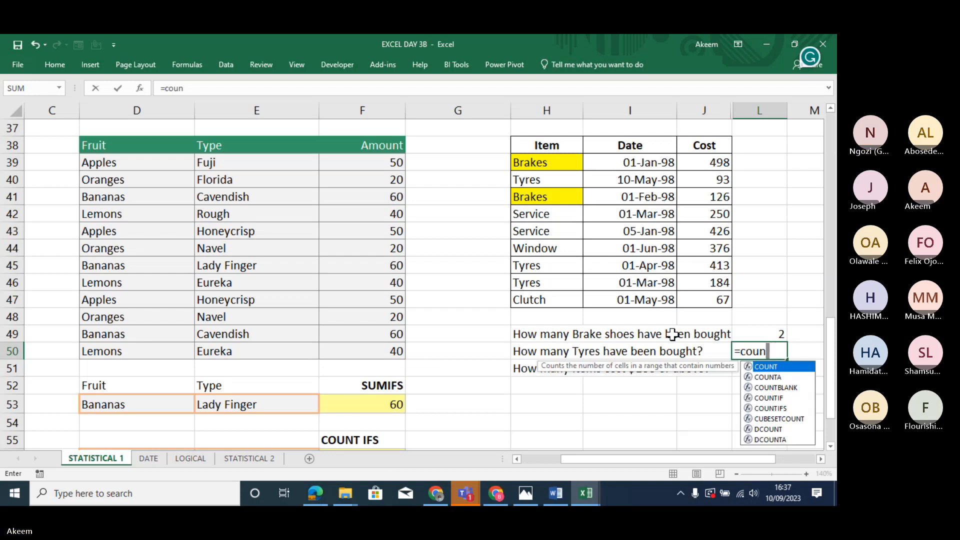
type("tif")
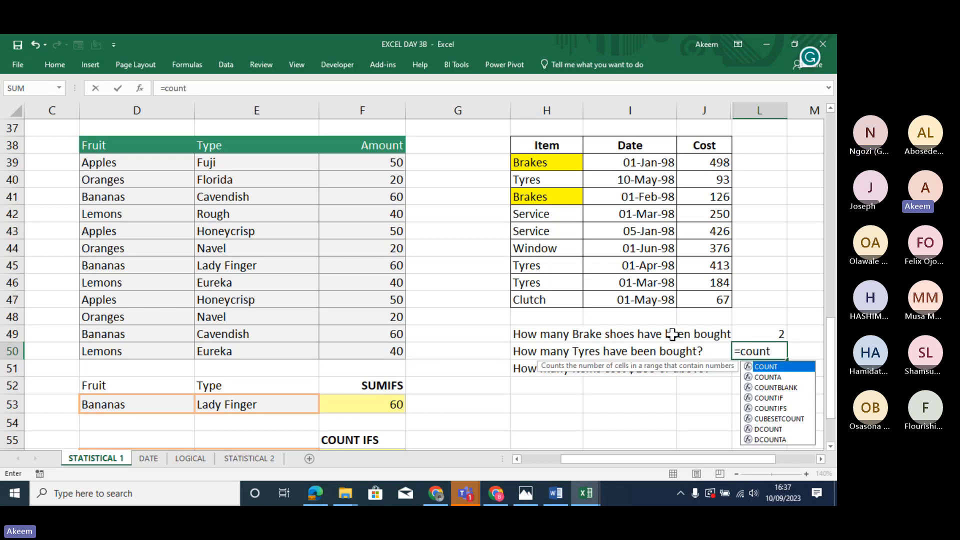
key("Tab")
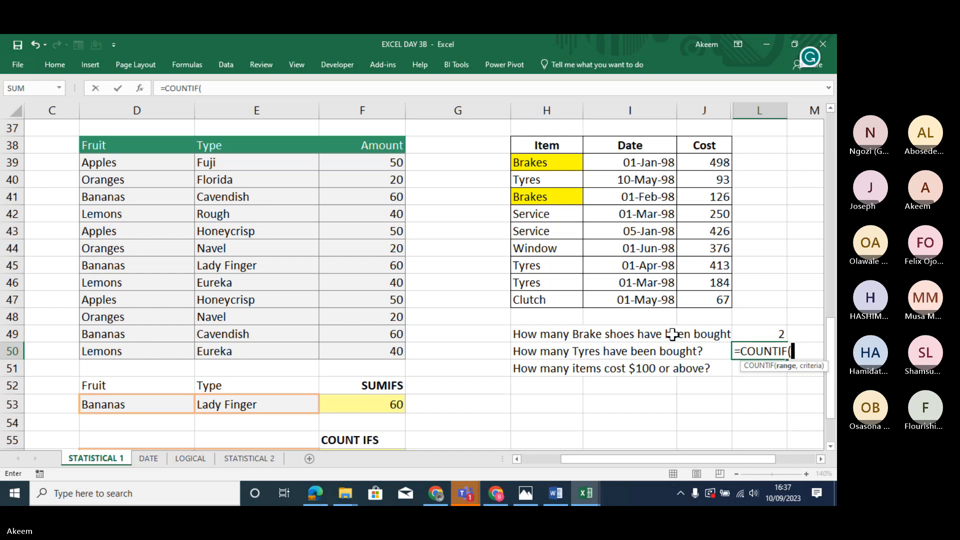
left_click_drag(532, 165, 535, 300)
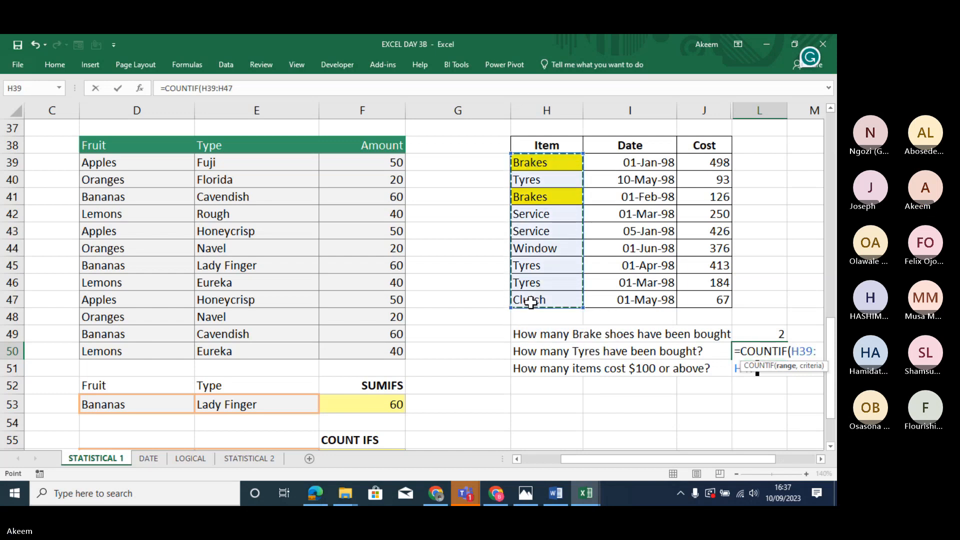
type(",")
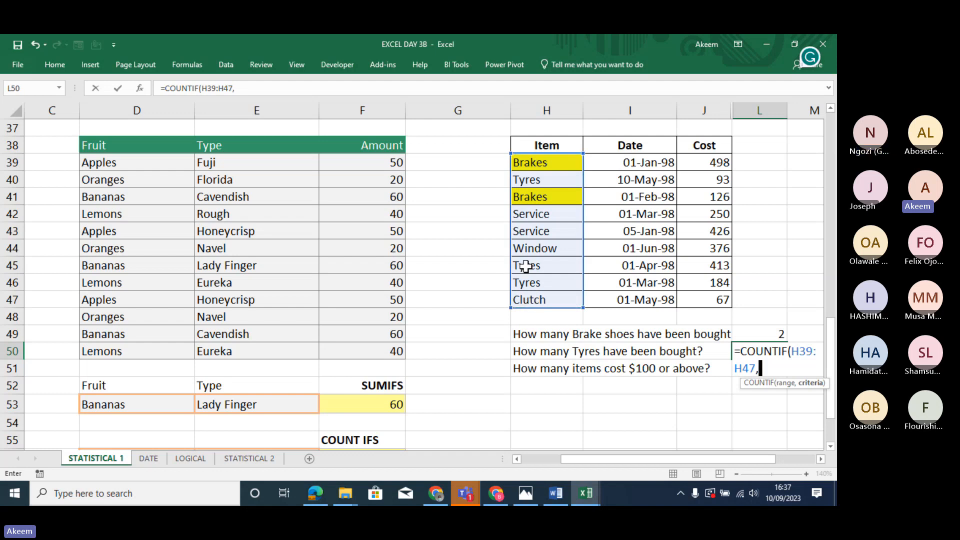
left_click(526, 266)
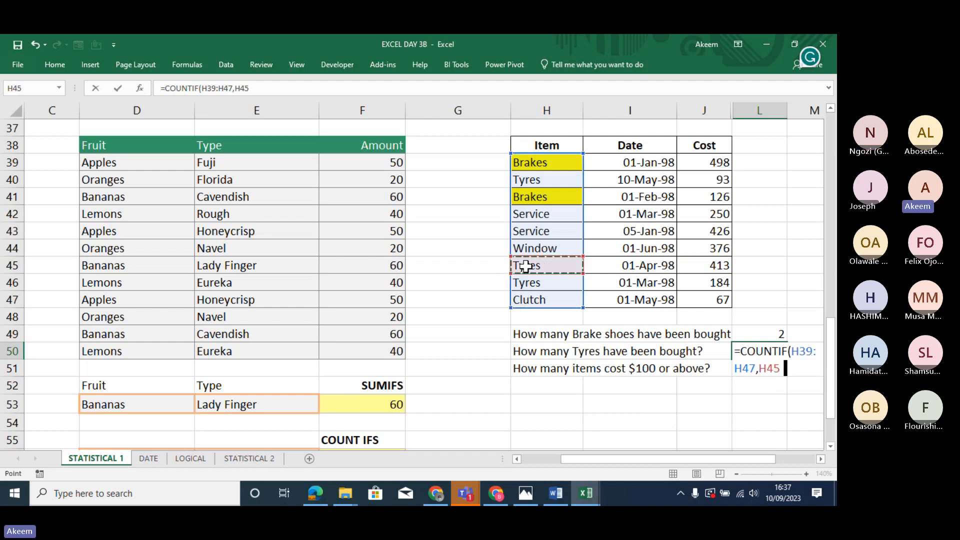
key("Return")
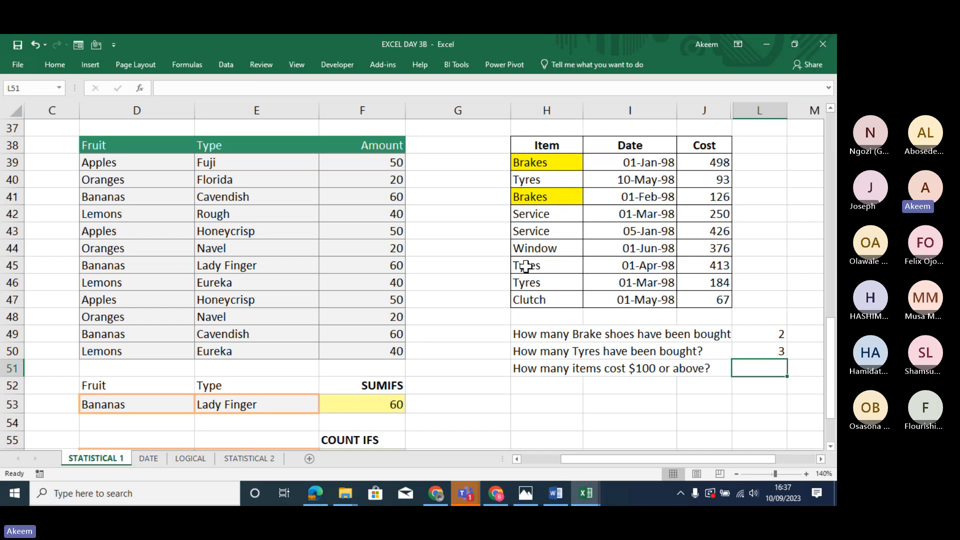
left_click(548, 367)
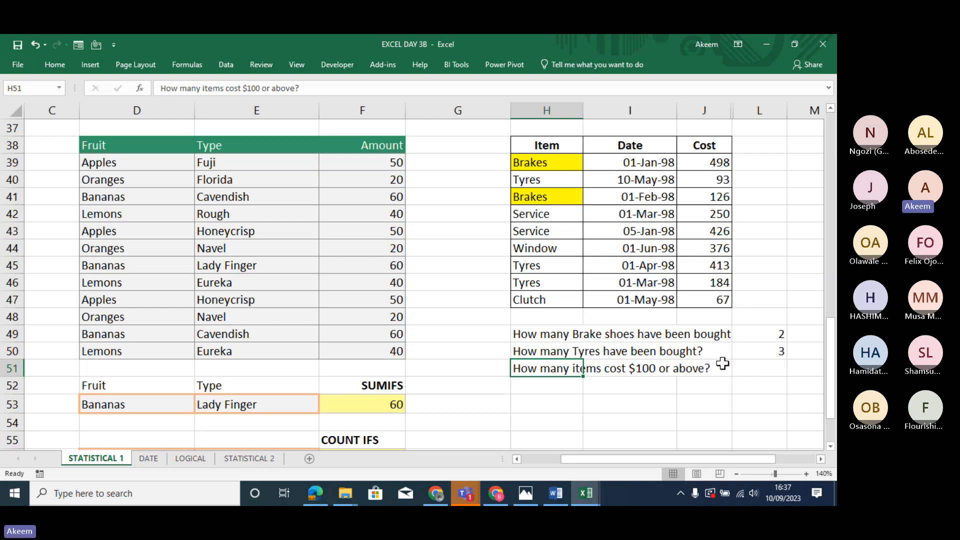
left_click(756, 369)
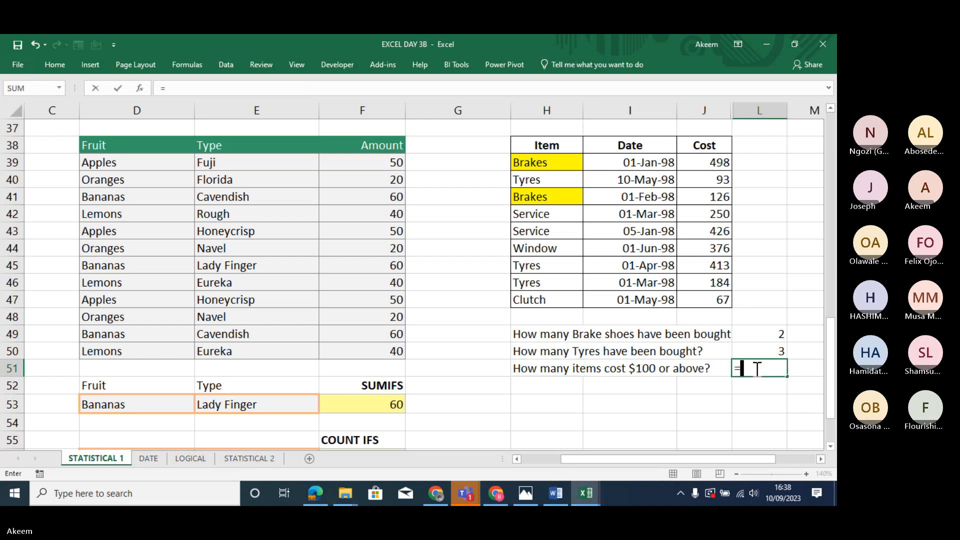
type("=")
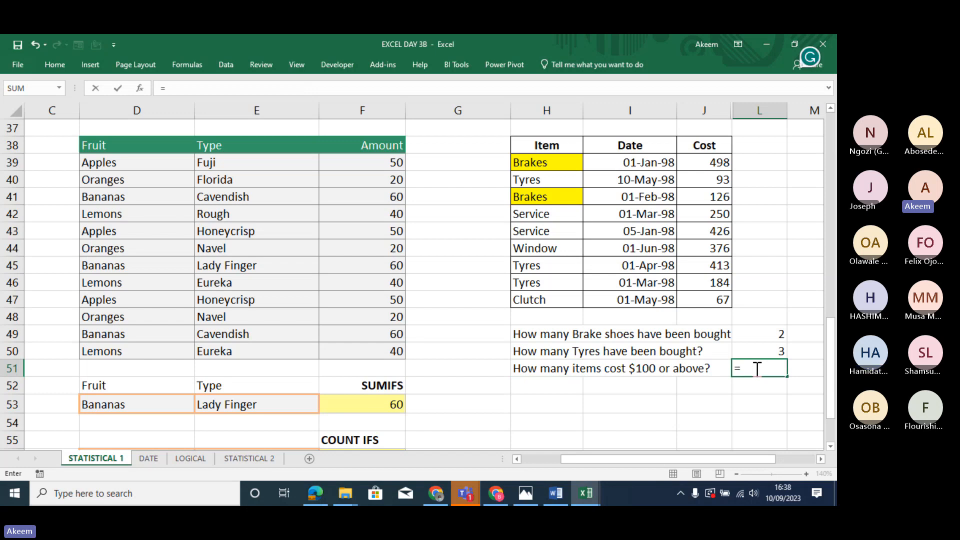
left_click_drag(700, 163, 706, 284)
key("BackSpace")
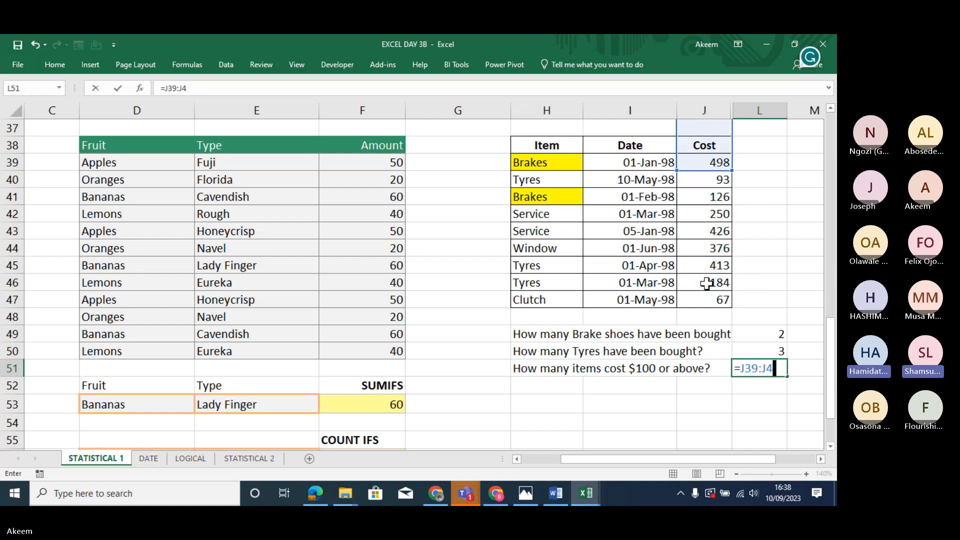
key("BackSpace")
key("BackSpace")
key("BackSpace")
key("BackSpace")
key("BackSpace")
key("BackSpace")
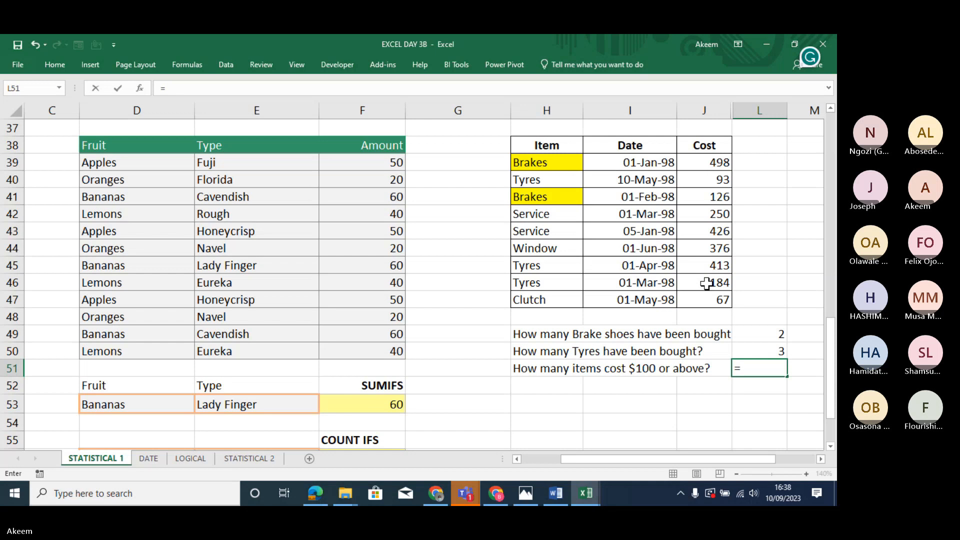
key("BackSpace")
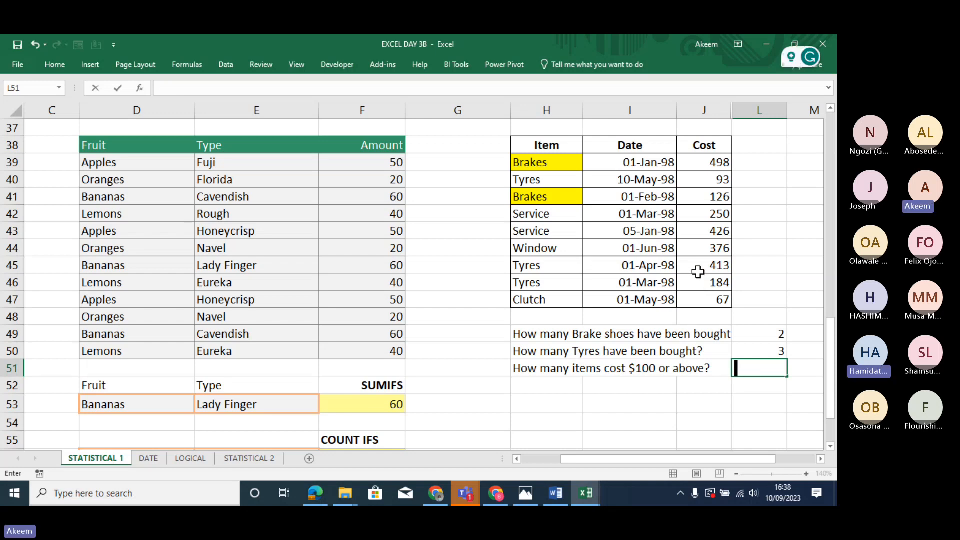
Compare the Item, Date and Cost columns in rows 39 to 47 as possible COUNTIF ranges for the practice questions.
left_click(766, 334)
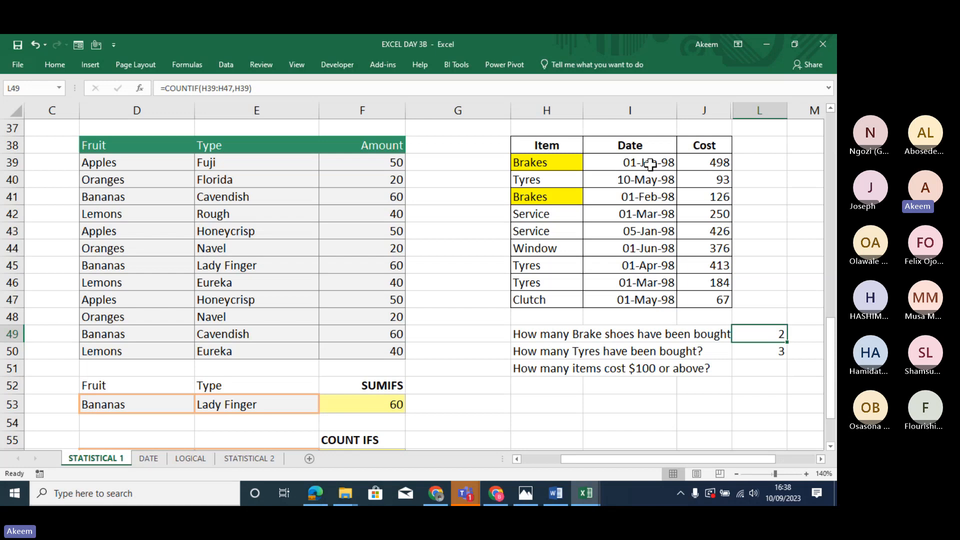
left_click_drag(645, 162, 651, 298)
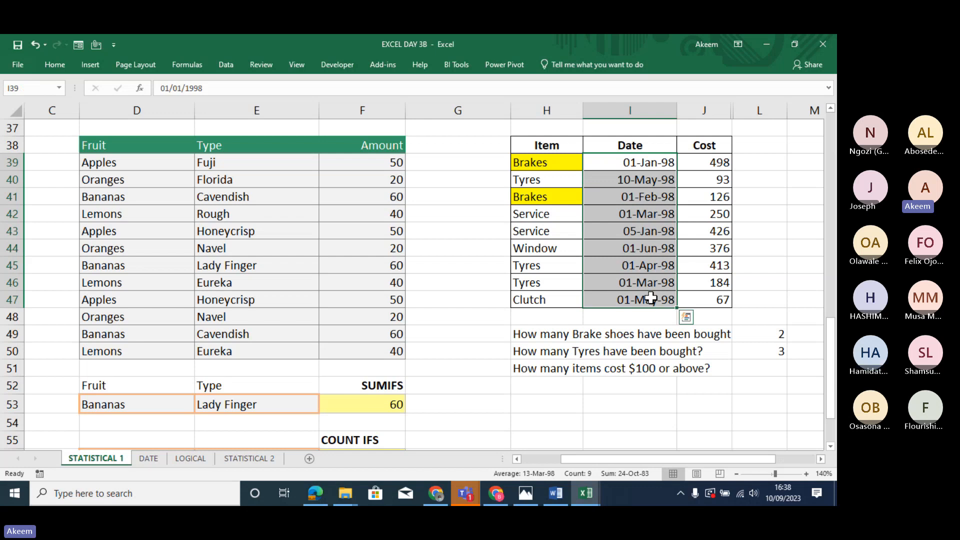
left_click_drag(649, 160, 647, 282)
left_click_drag(712, 163, 708, 303)
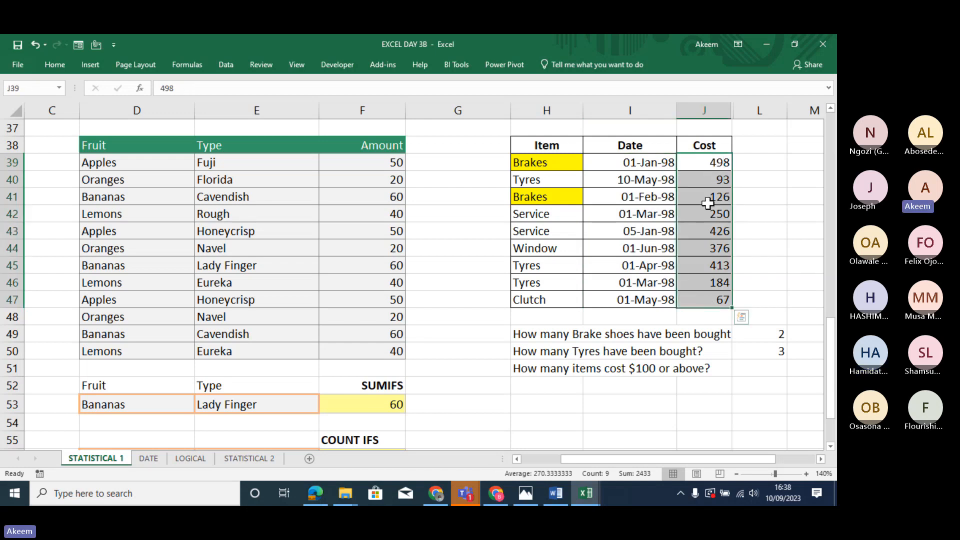
left_click_drag(705, 167, 698, 298)
left_click_drag(703, 162, 700, 296)
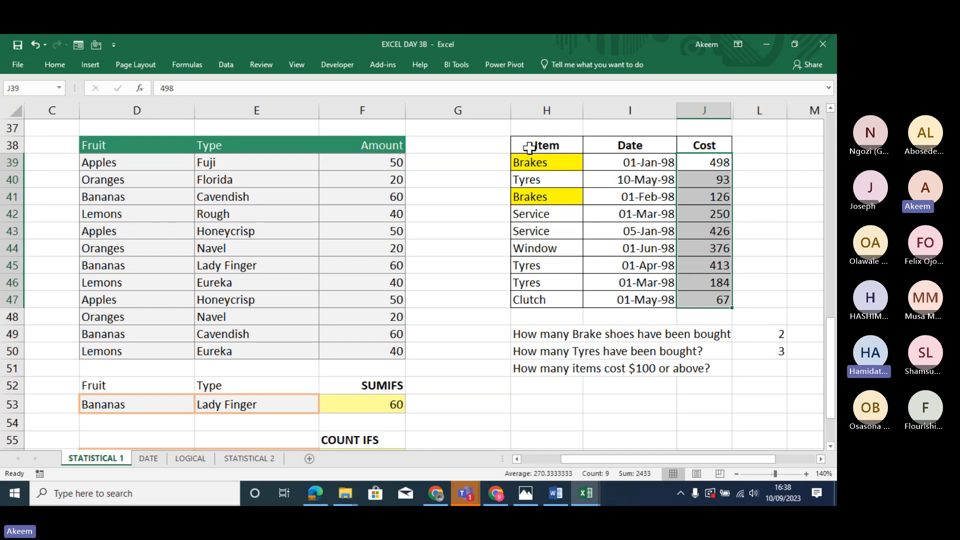
left_click(532, 162)
left_click_drag(532, 163, 535, 299)
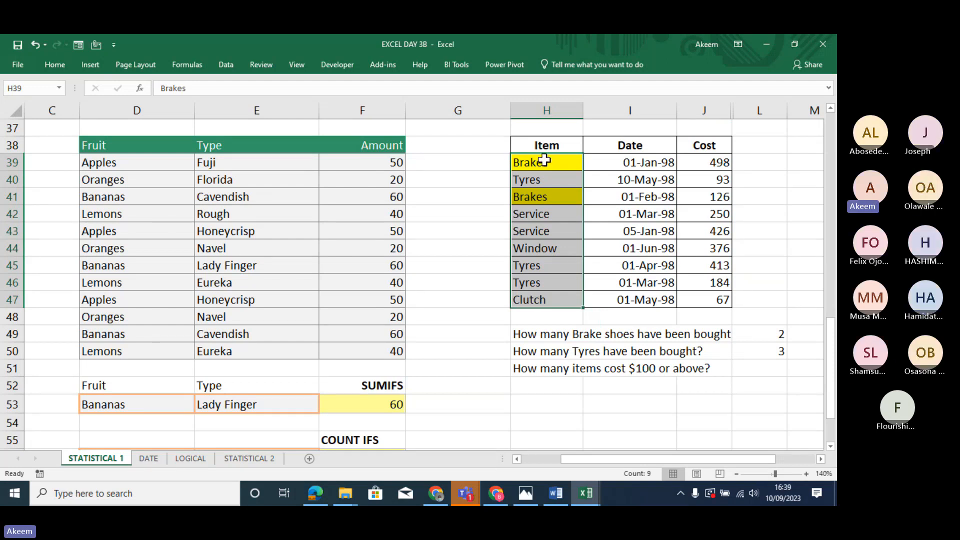
left_click_drag(544, 161, 542, 281)
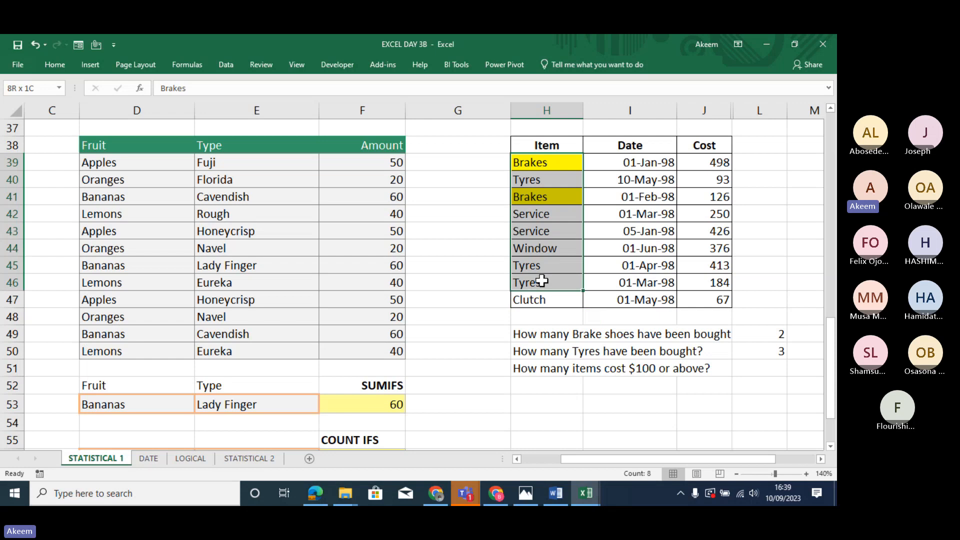
left_click_drag(638, 160, 639, 294)
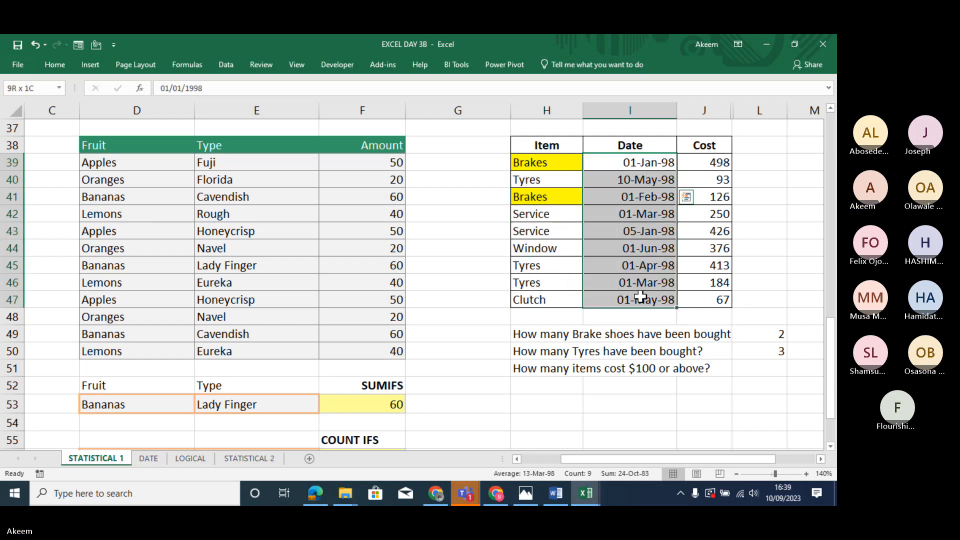
Examine the ranges and criteria of the COUNTIF formulas in L49 and L50.
double_click(756, 334)
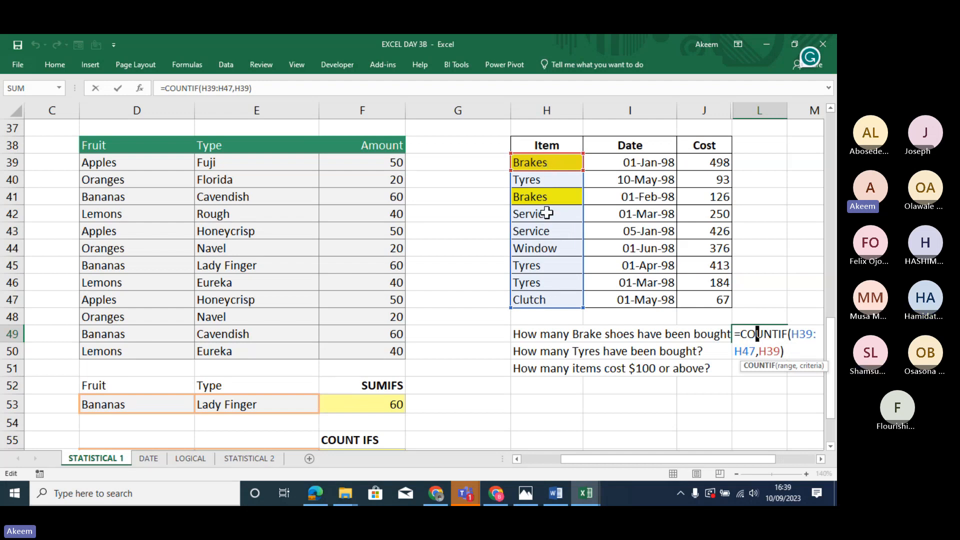
key("Return")
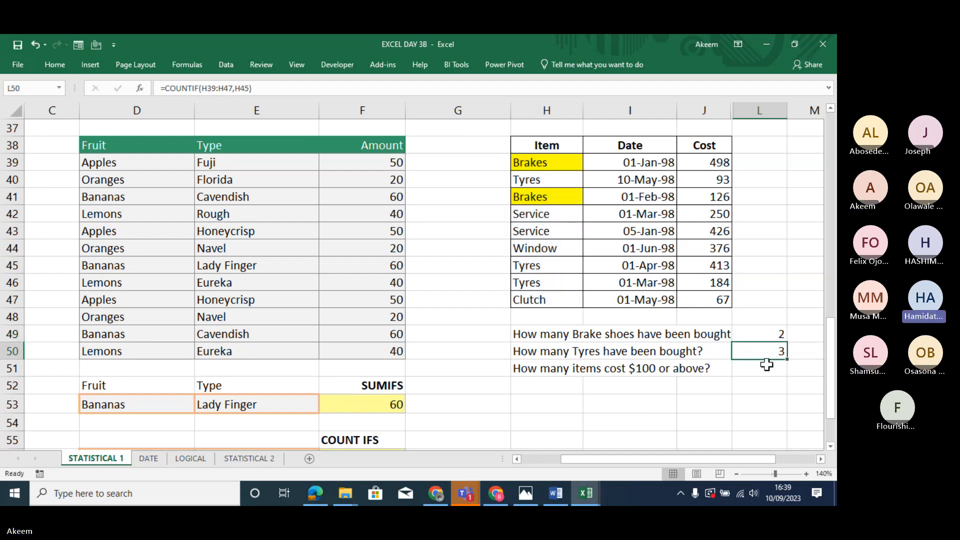
double_click(766, 354)
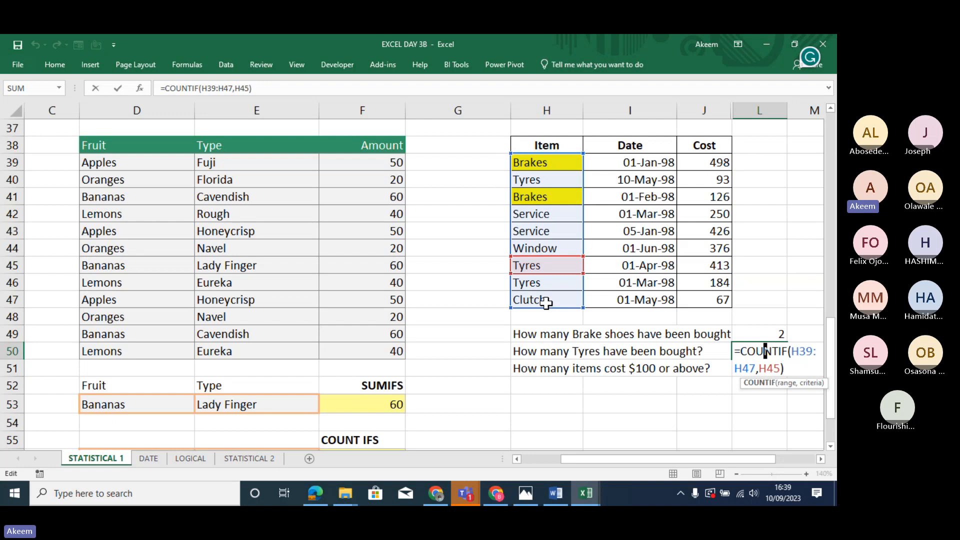
key("Return")
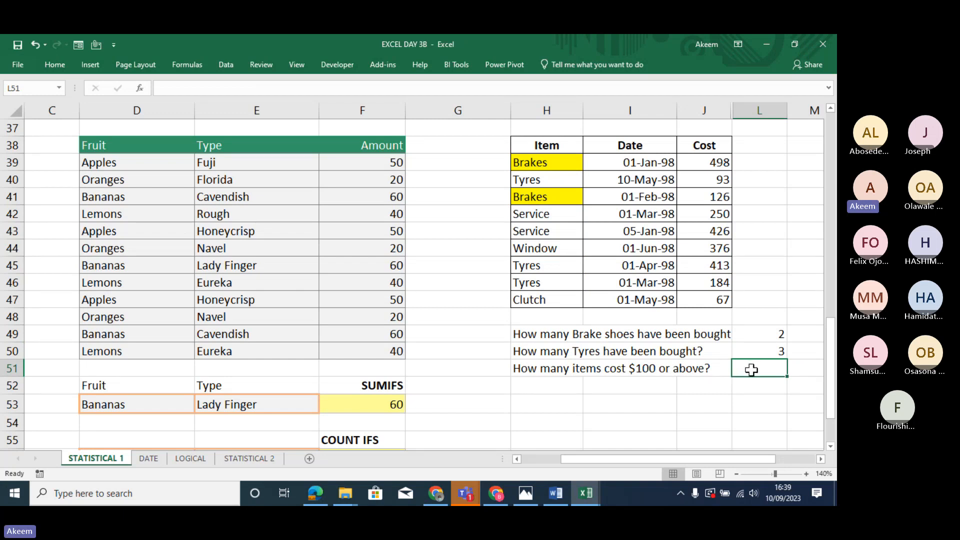
Answer the items-cost question in L51 with a COUNTIF over J39:J47 using the criterion ">=100".
type("=")
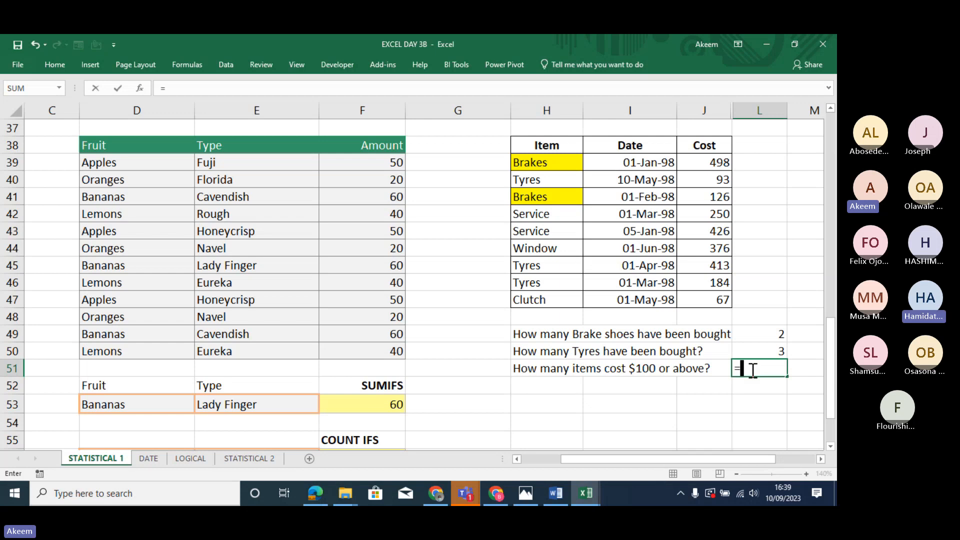
type("co")
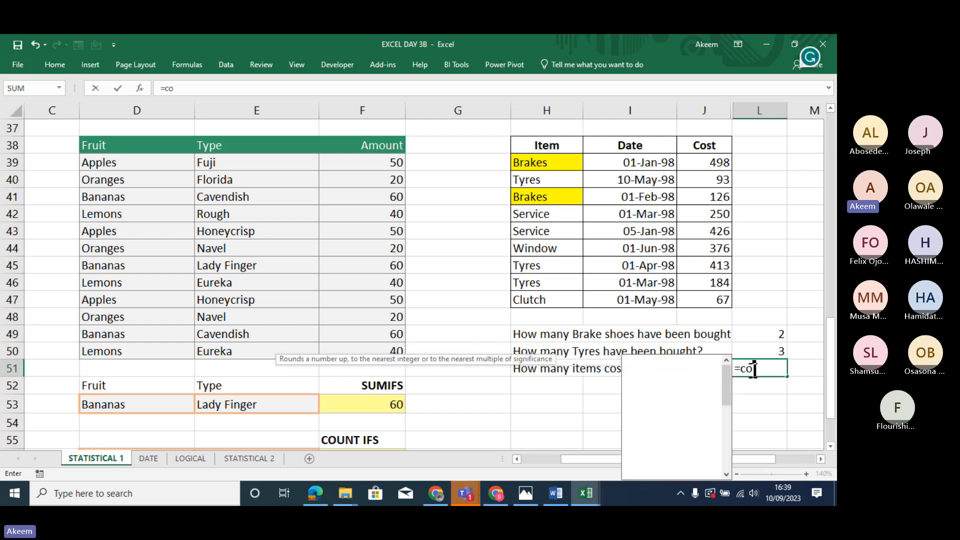
type("untif")
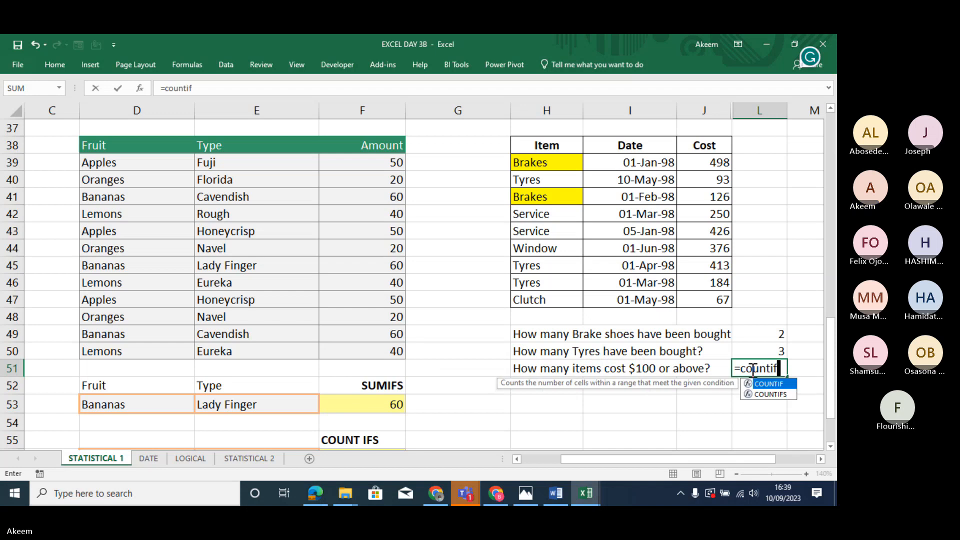
key("Tab")
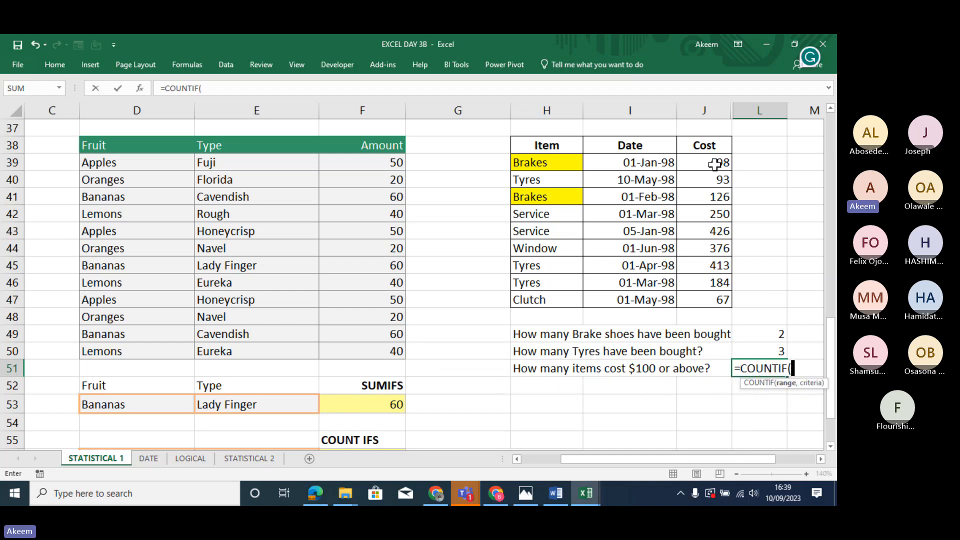
left_click_drag(715, 164, 718, 298)
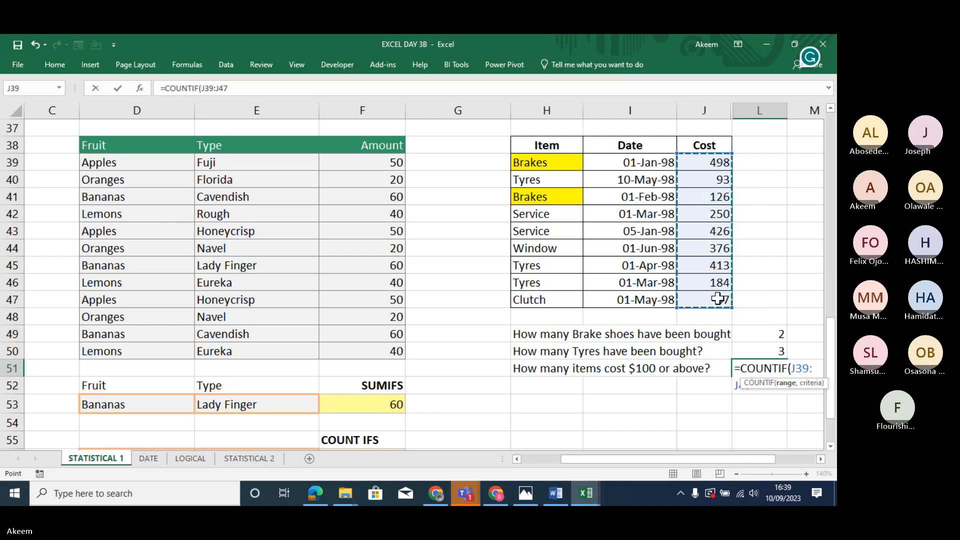
type(",")
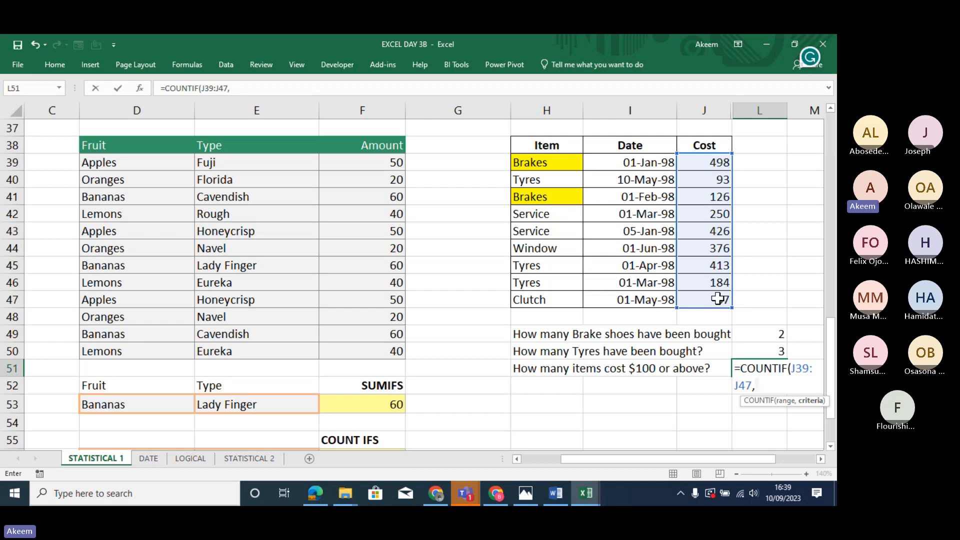
type("\">=100\"")
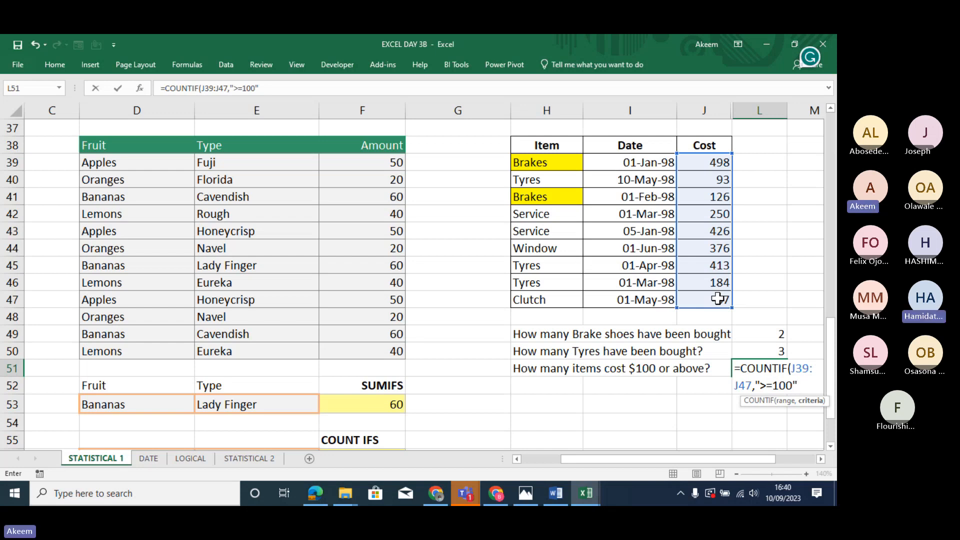
type(")")
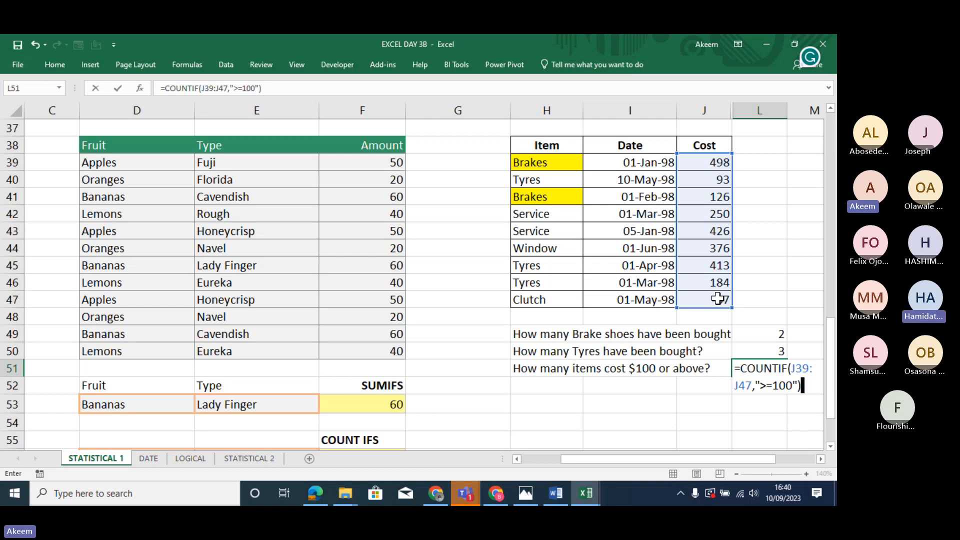
key("Return")
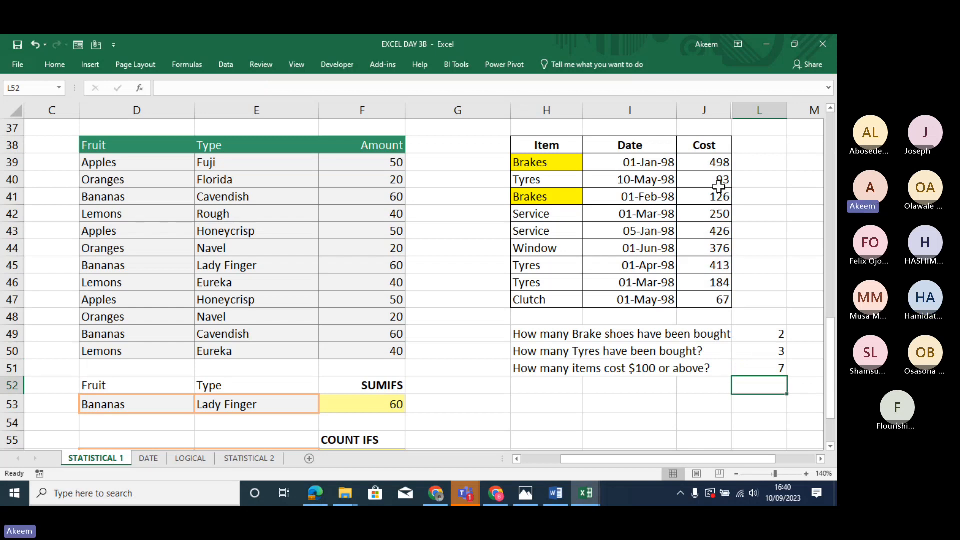
Check the Cost values in rows 39 to 47 one by one against the $100 or above condition.
left_click(714, 161)
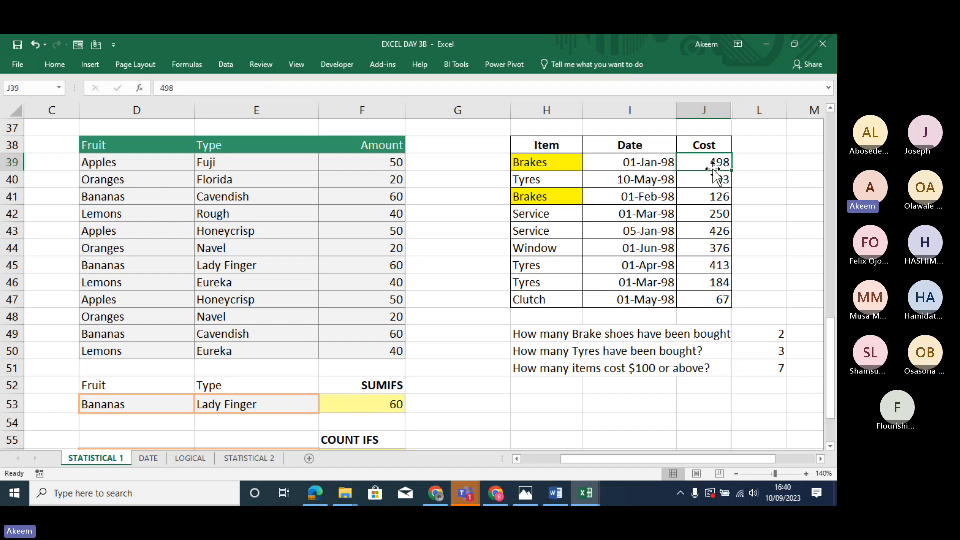
left_click(716, 176)
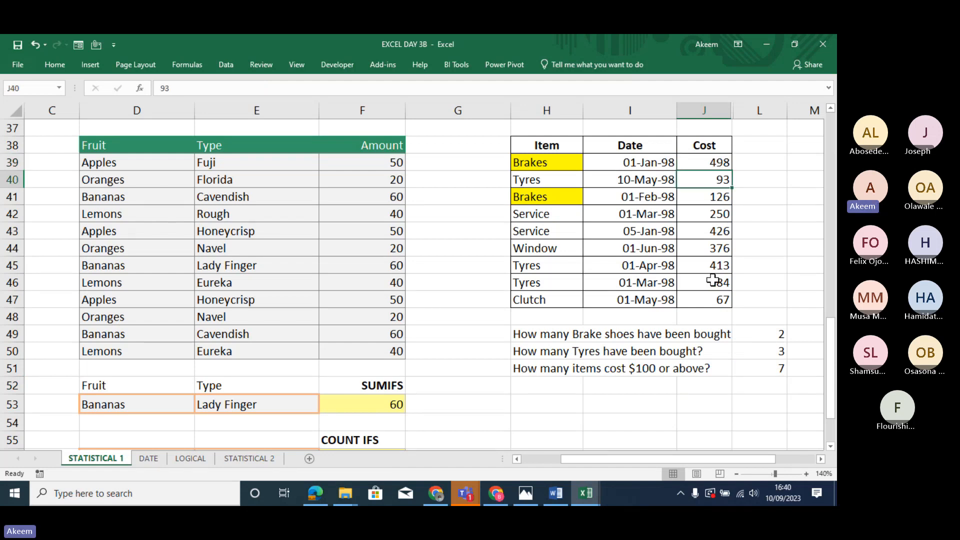
left_click(716, 300)
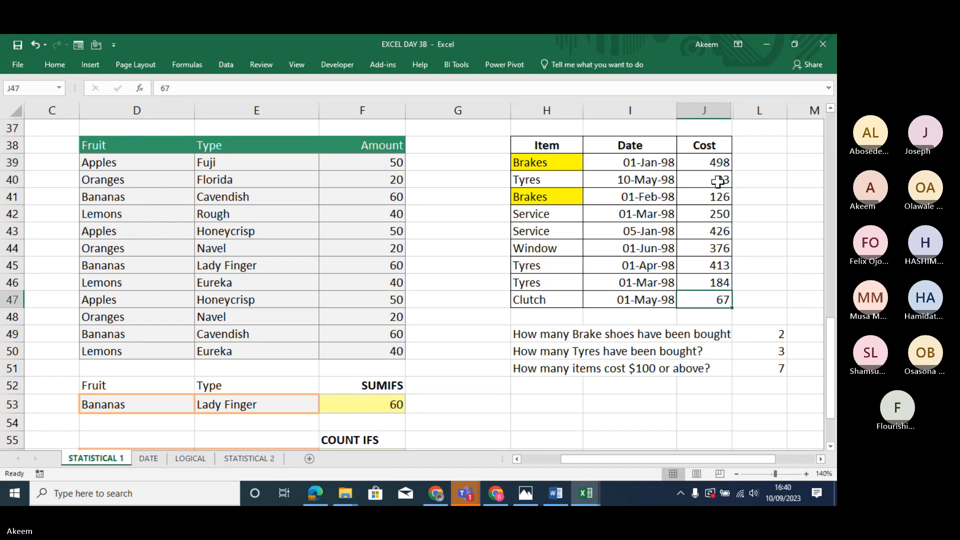
left_click(709, 161)
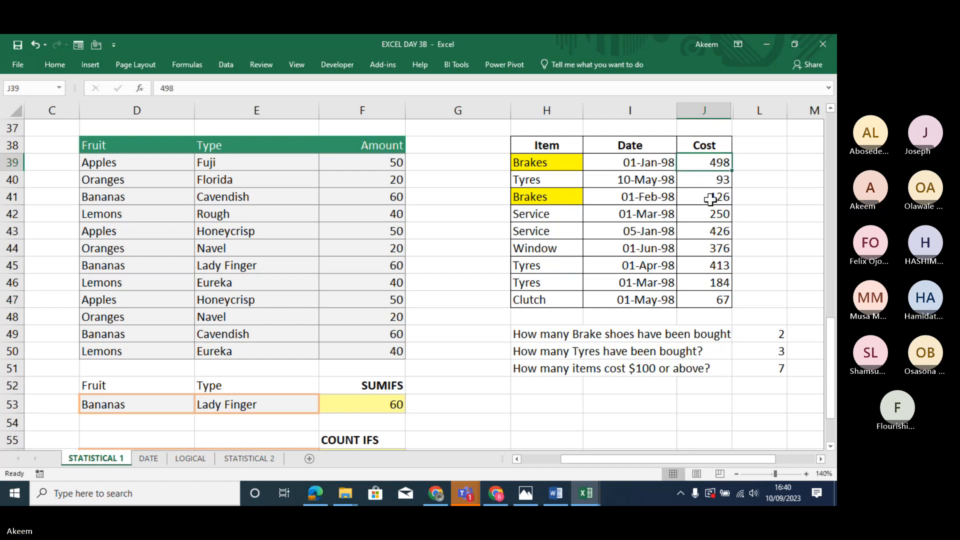
key("Down")
key("Down")
key("Down")
key("Down")
key("Down")
key("Down")
key("Down")
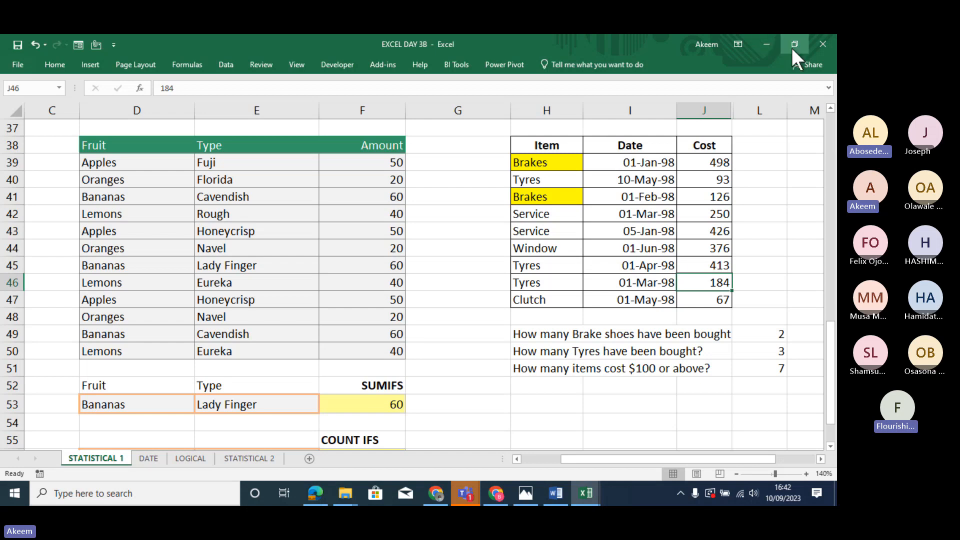
Switch to the Microsoft Teams meeting and stop its recording.
left_click(466, 494)
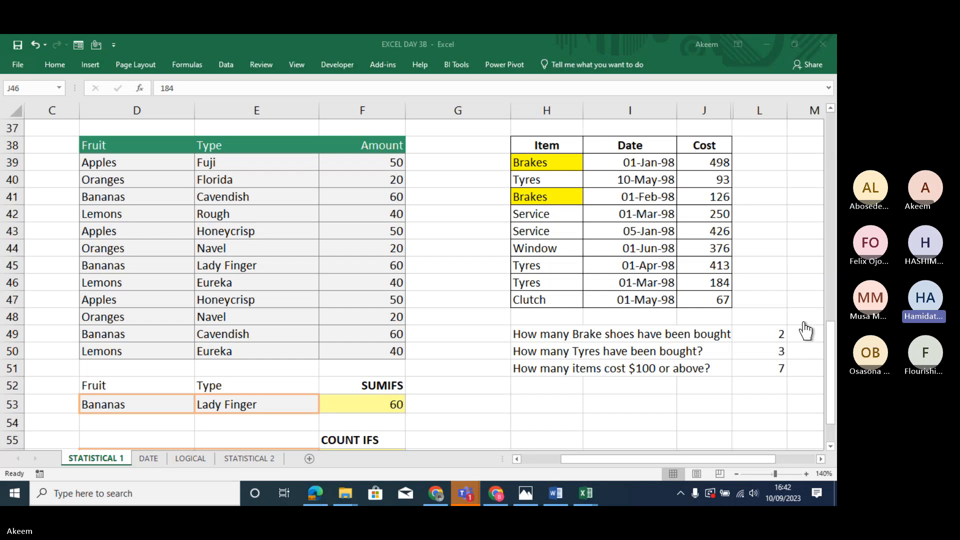
left_click(804, 324)
left_click(517, 91)
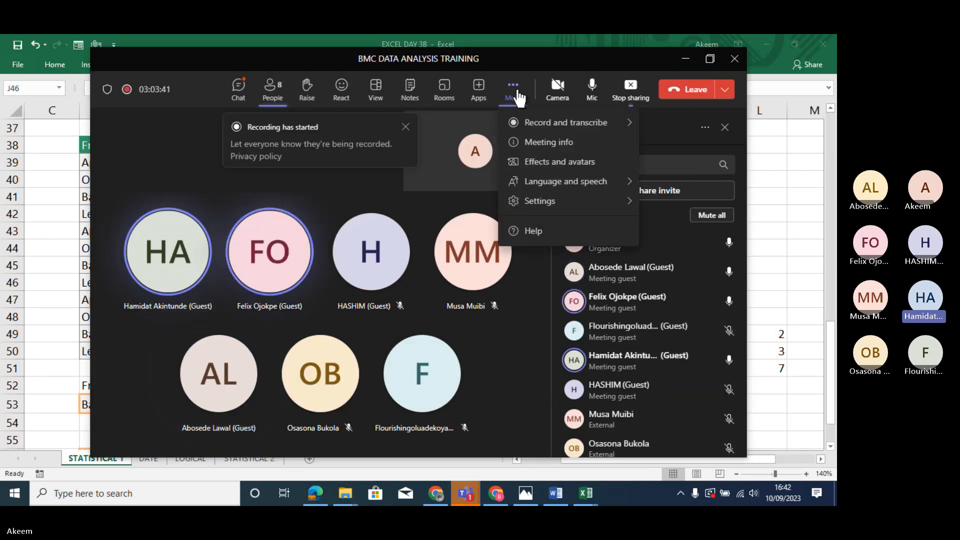
mouse_move(546, 129)
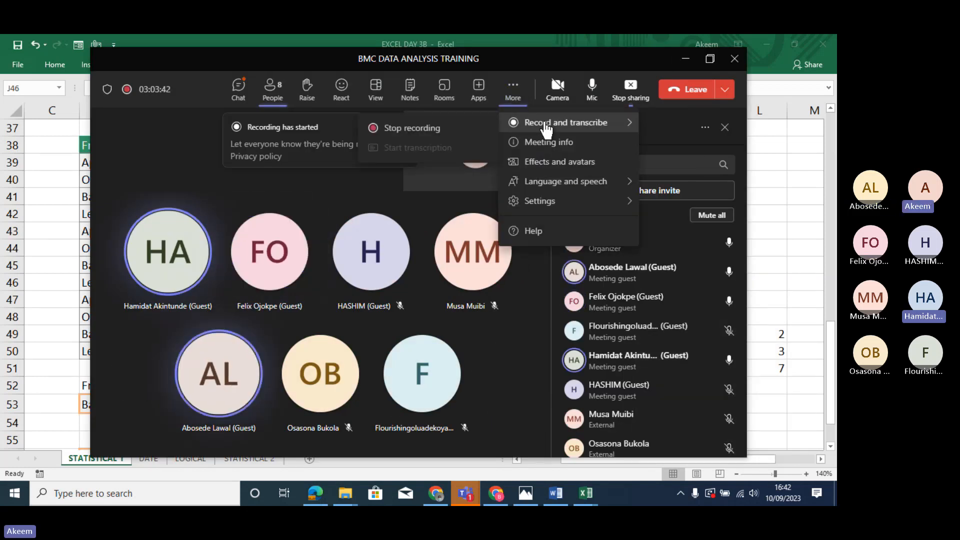
left_click(425, 129)
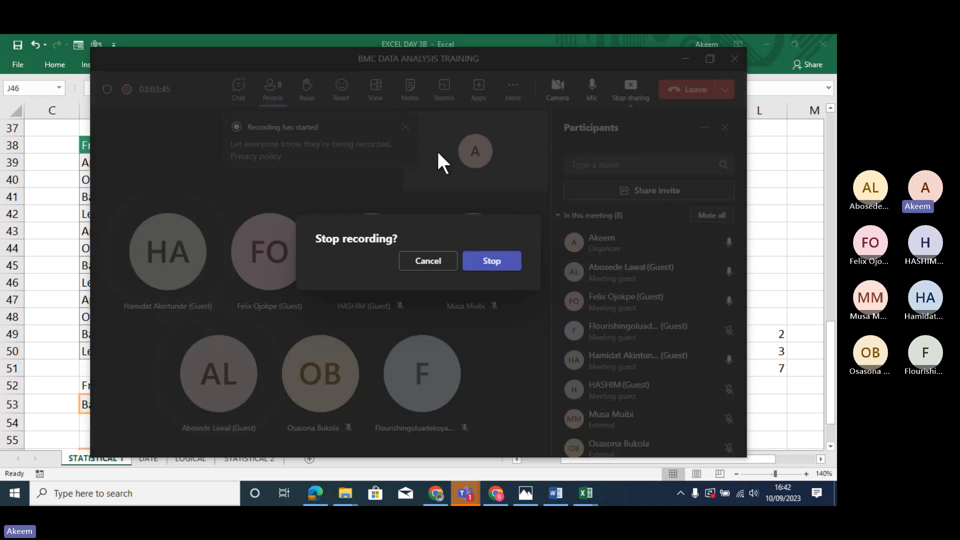
left_click(499, 262)
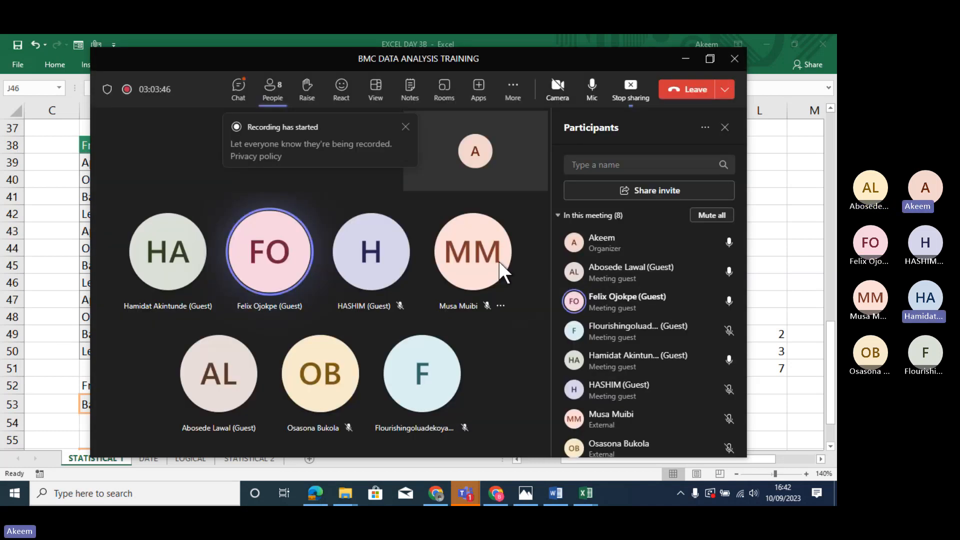